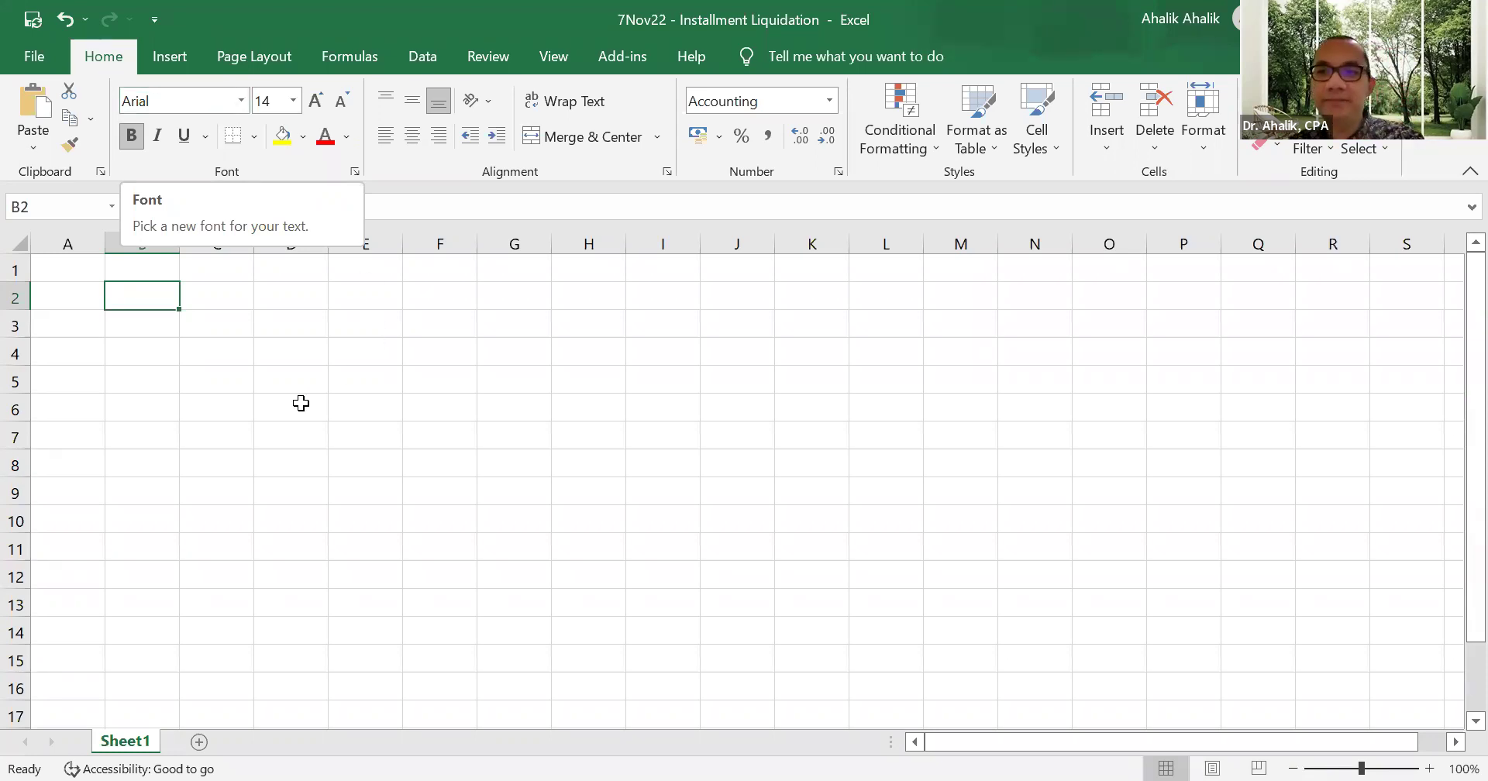
- Enter the title "Partnership Liquidation" in cell B2
click(207, 402)
click(161, 289)
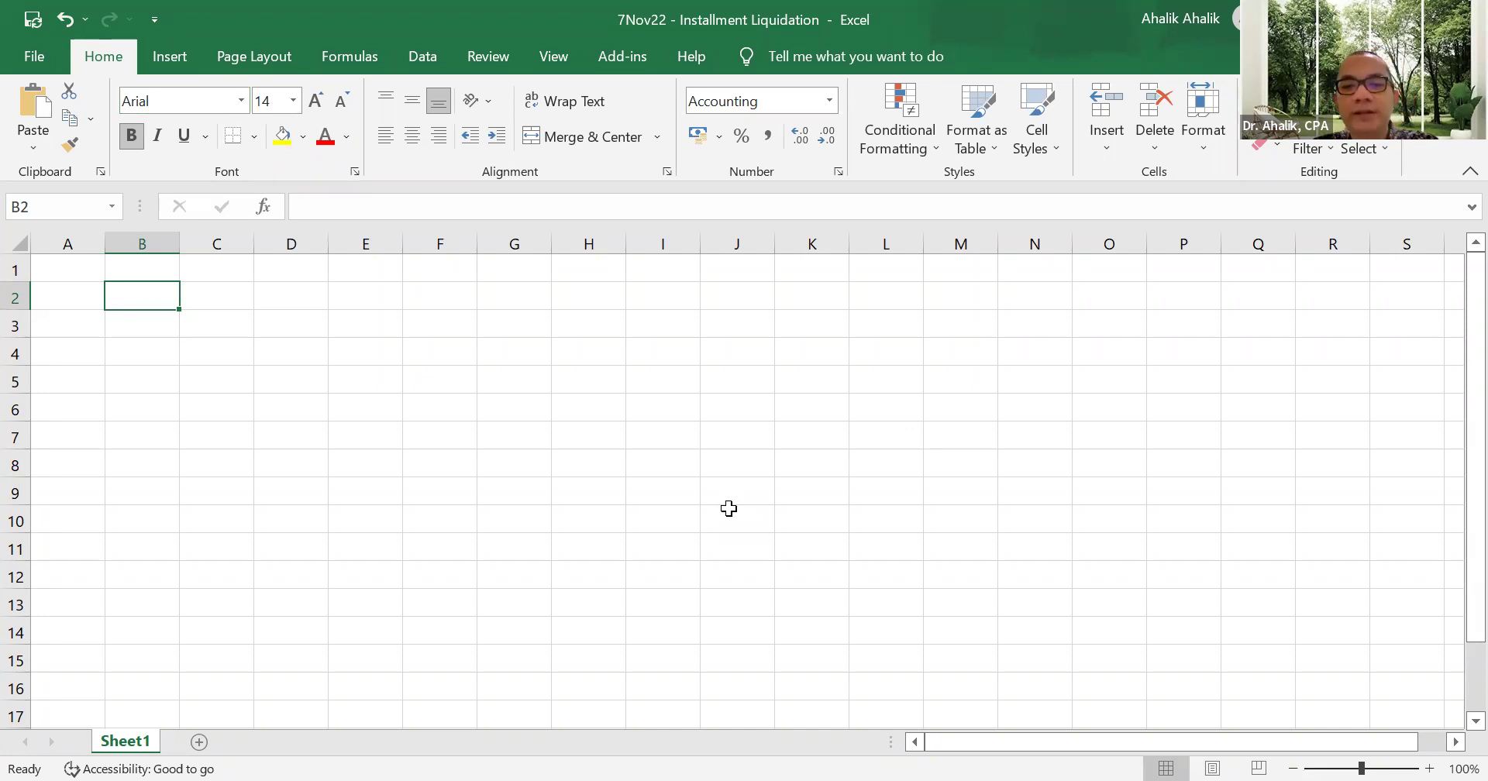
text(Parter)
key(BackSpace)
key(BackSpace)
text(nership Liquidation)
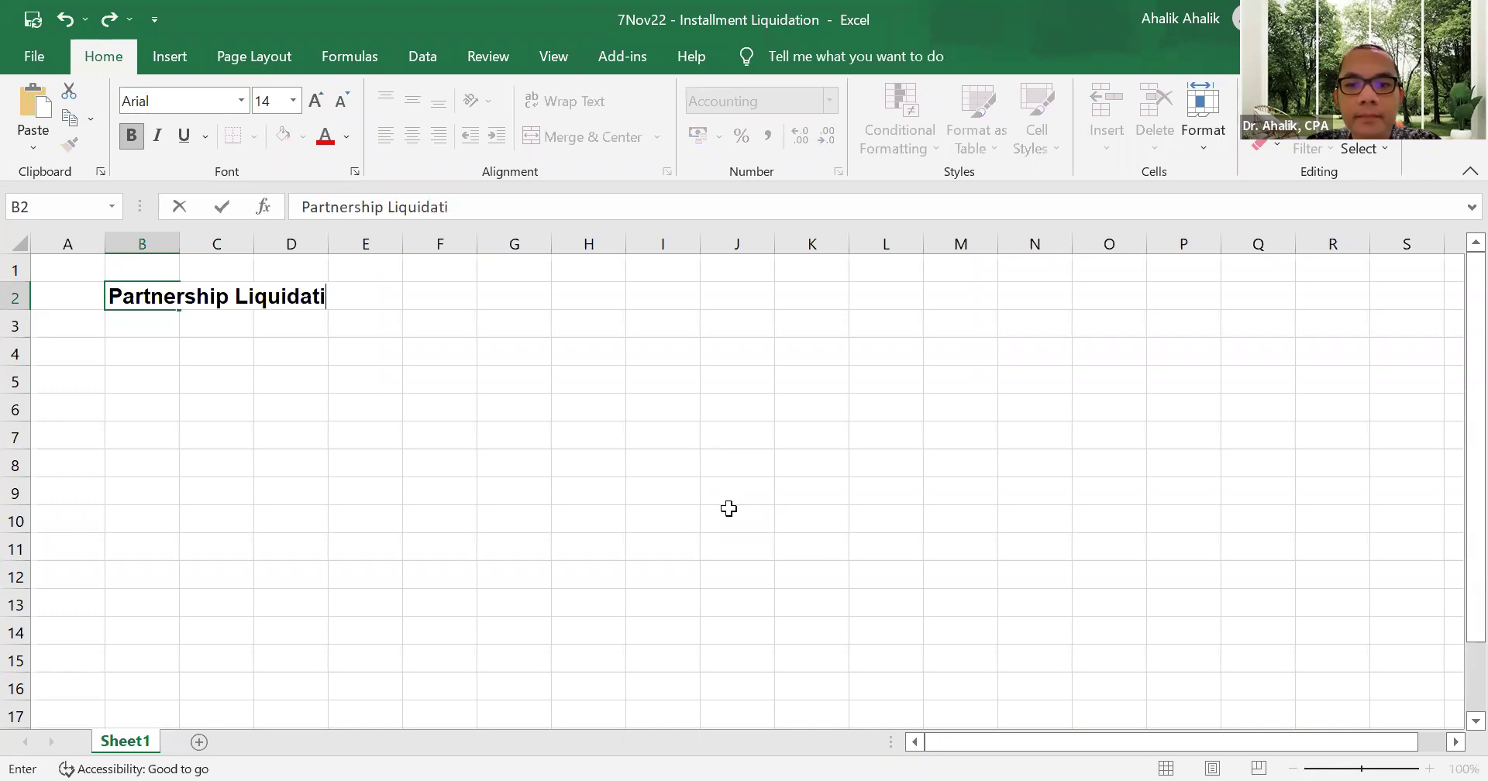
key(Return)
key(Return)
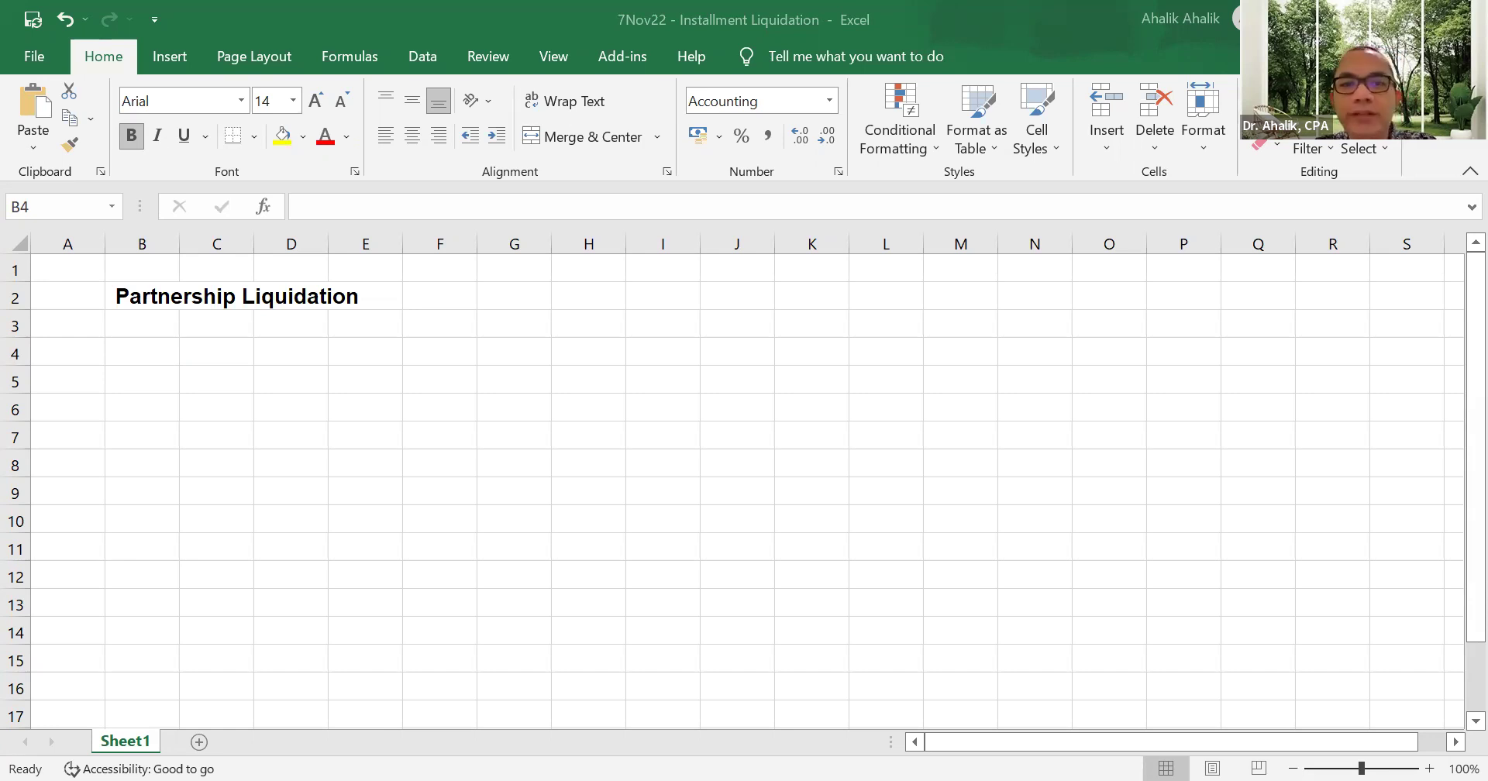
- Paste the copied partnership Definition picture at B4 and the copied Nature picture at B8
click(37, 112)
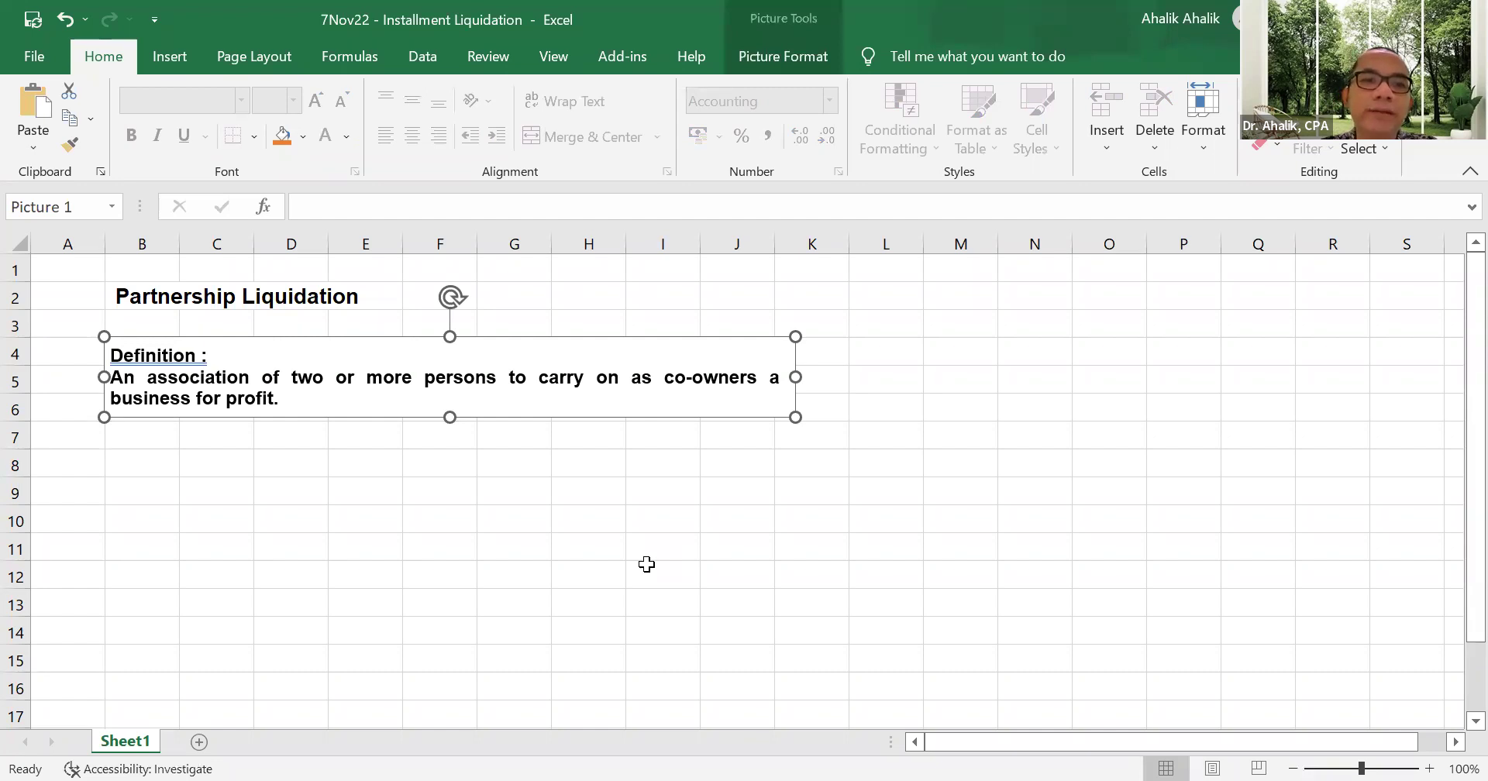
click(149, 466)
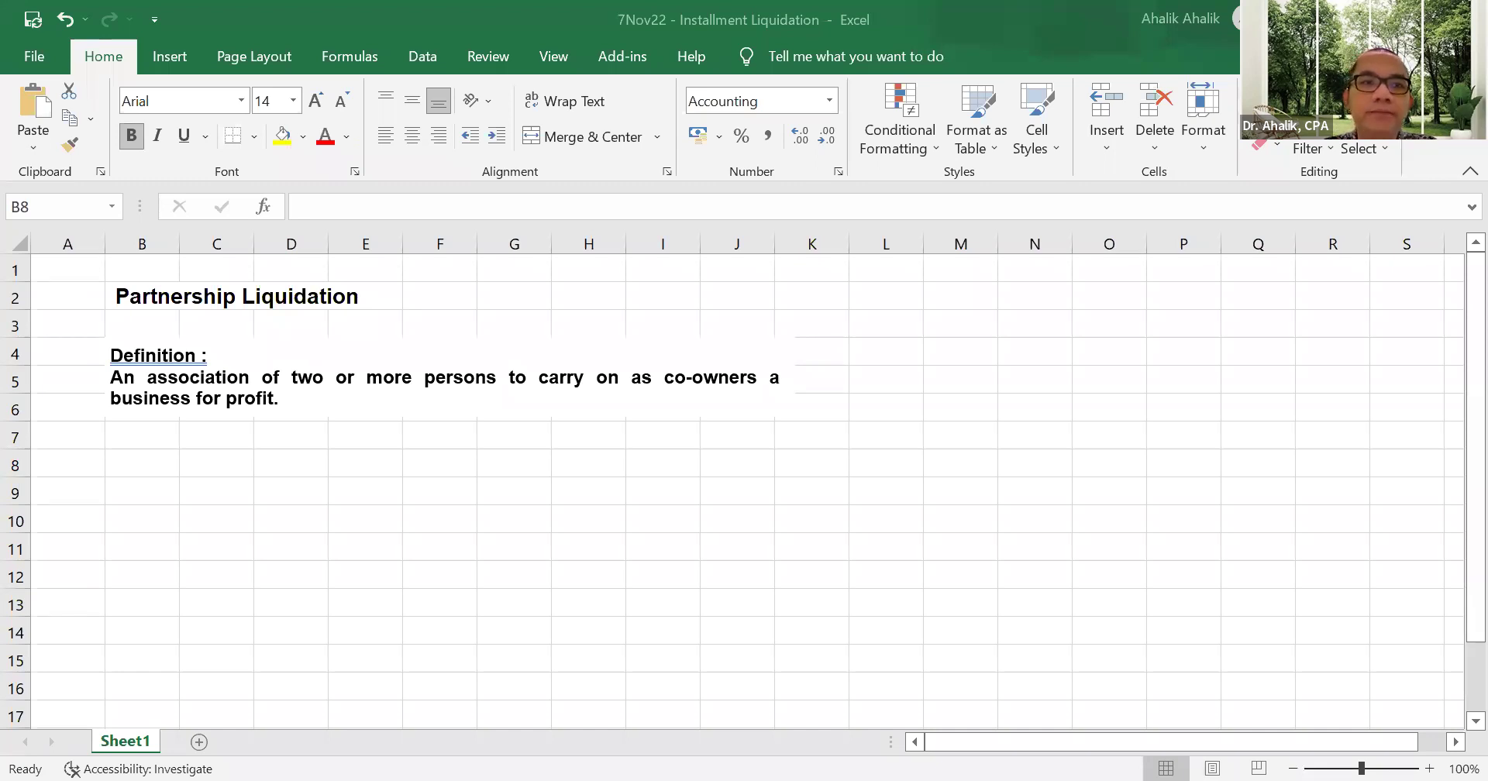
click(31, 104)
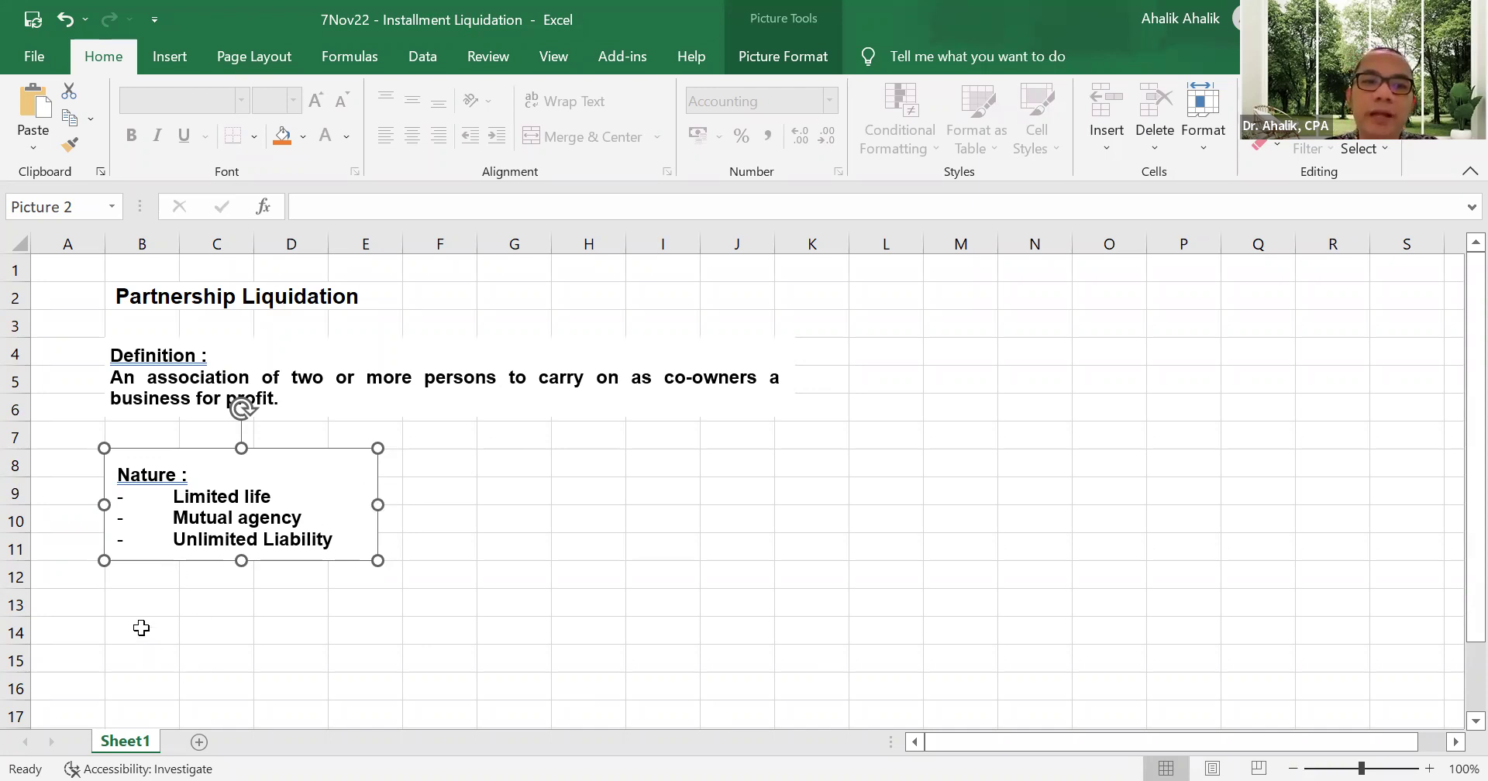
- Paste the copied picture listing the seven Articles of Partnership at B13, below the Nature picture
click(133, 601)
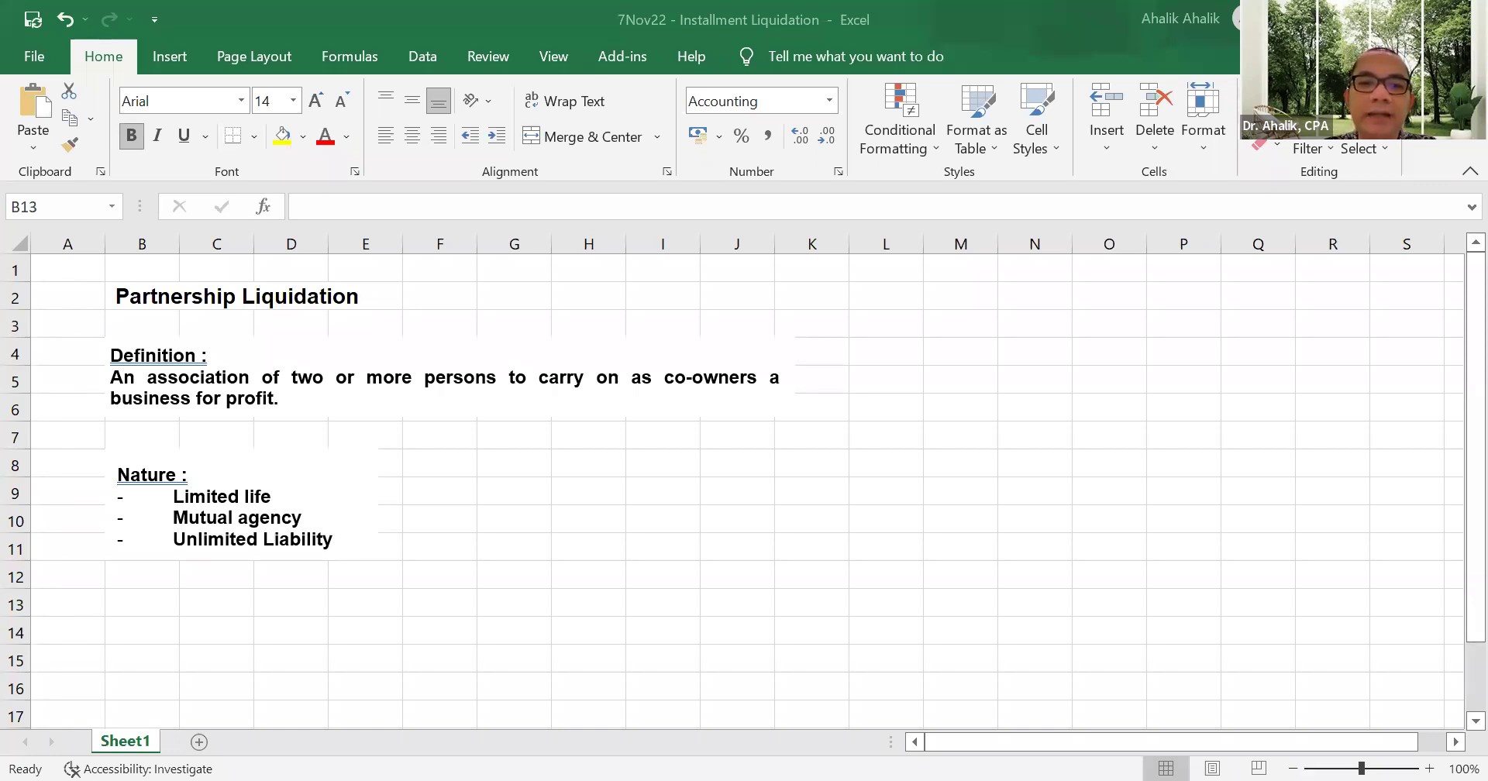
key(ctrl+v)
scroll(496, 512, down, 2)
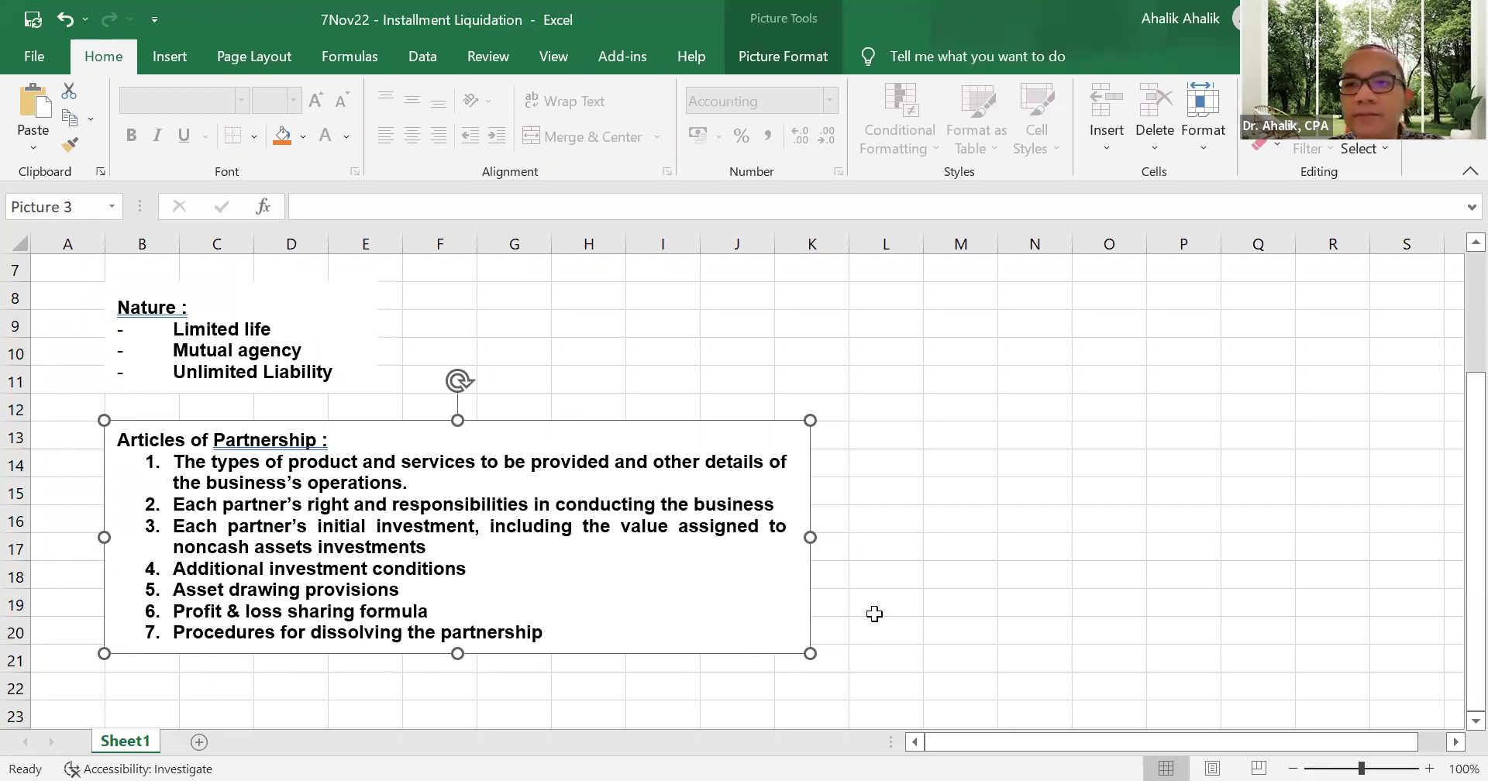
scroll(874, 614, down, 1)
- Paste the copied example with the ABG Partnership trial balance at B22 and review it down to the profit sharing ratio
click(135, 611)
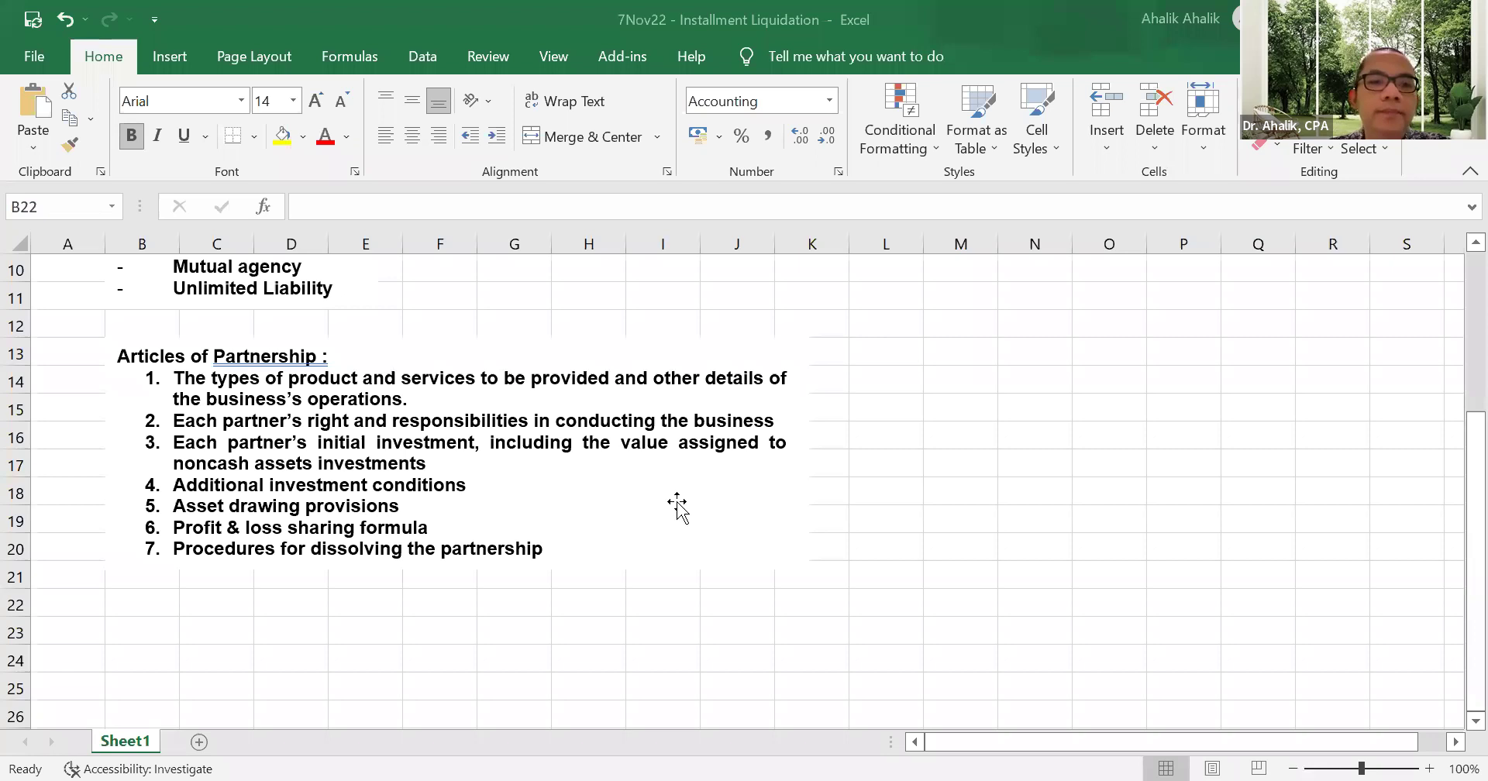
key(ctrl+v)
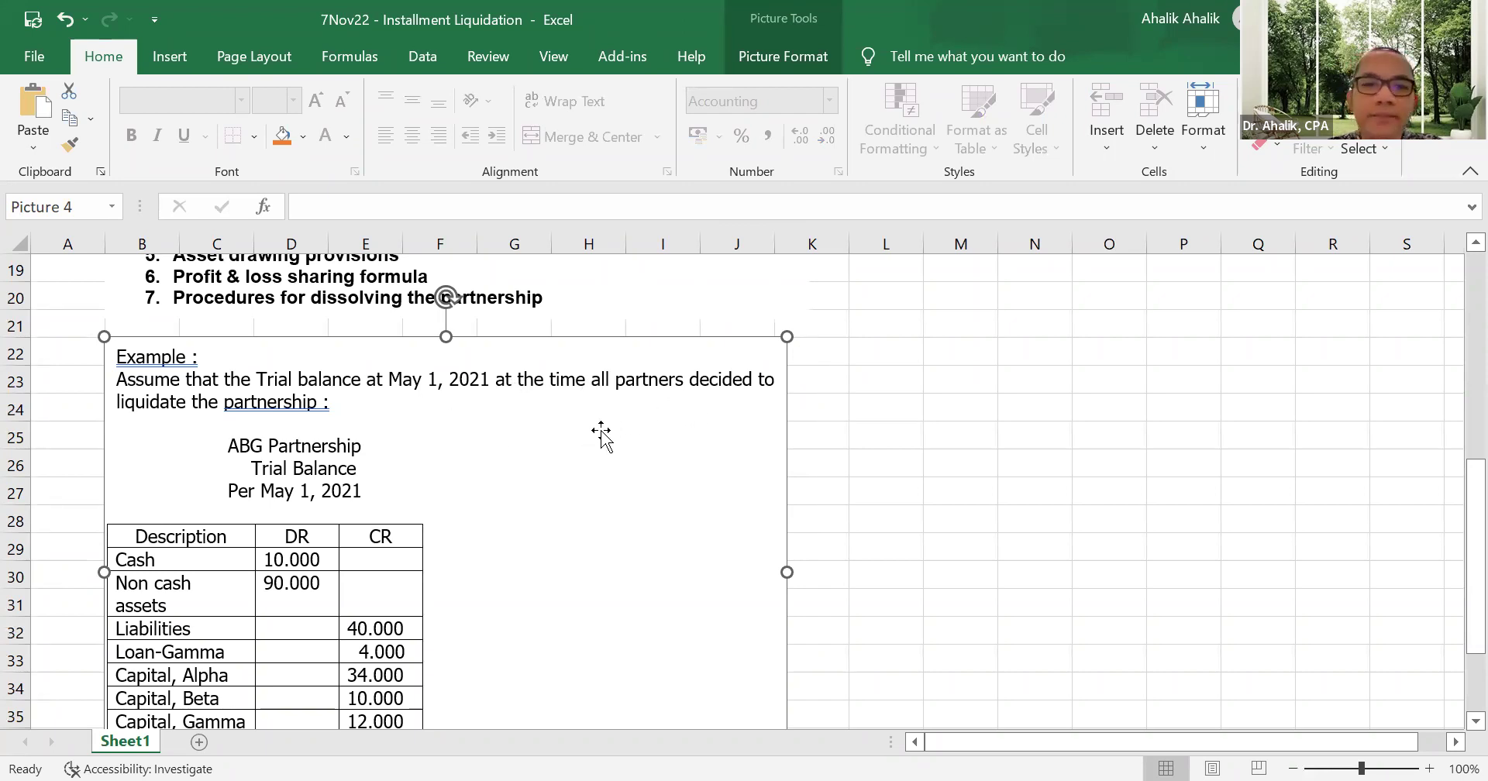
scroll(601, 449, down, 2)
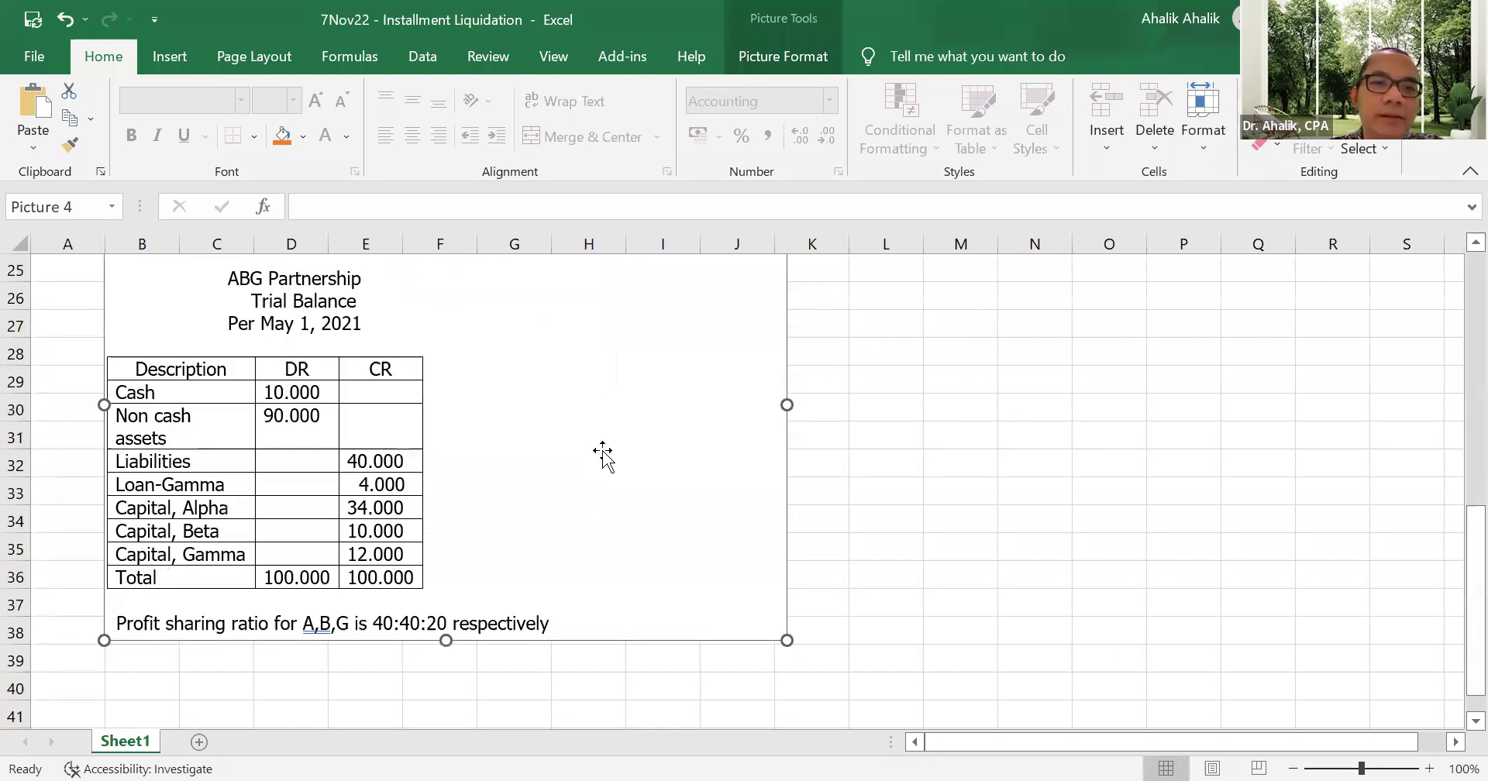
scroll(602, 449, up, 1)
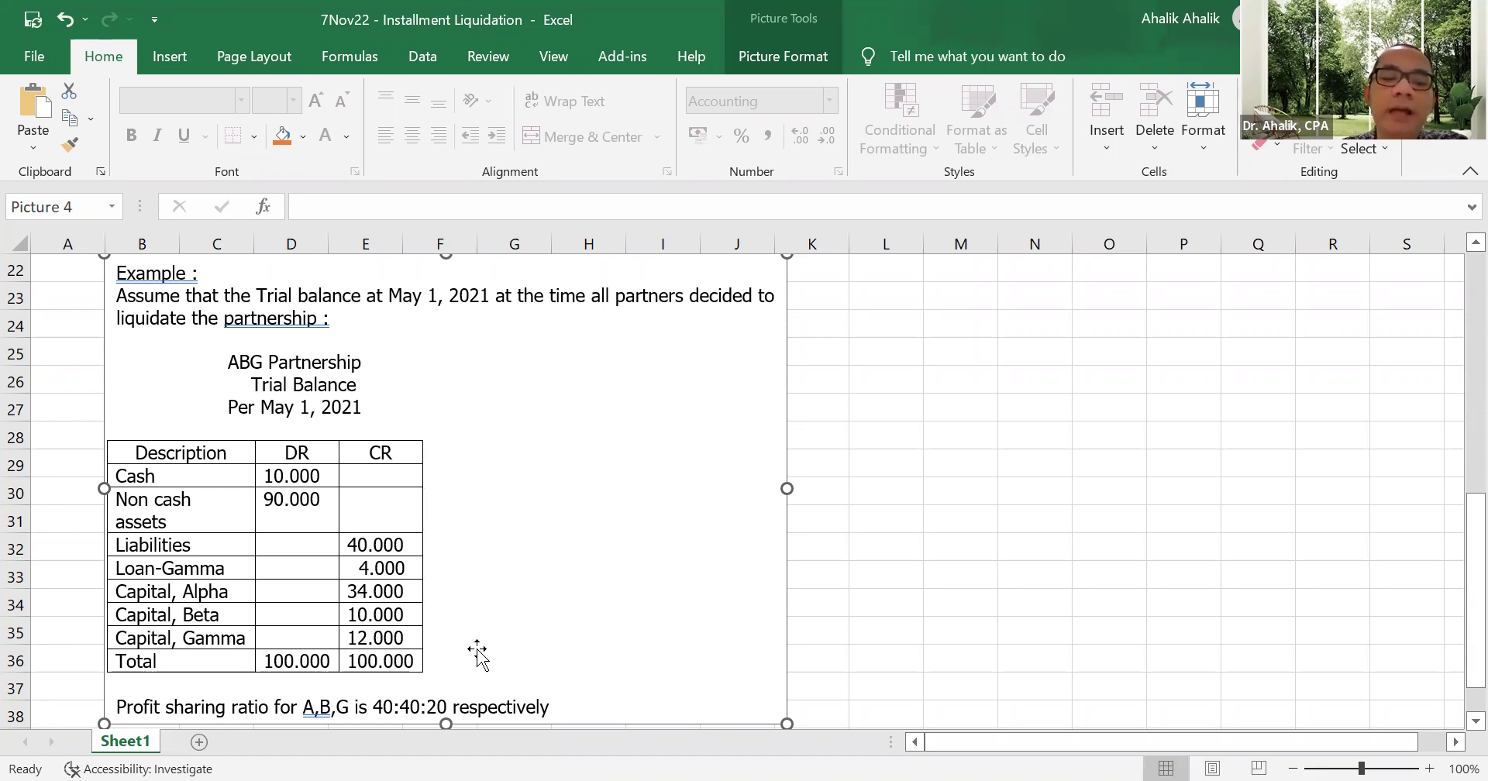
scroll(552, 524, down, 2)
scroll(553, 513, up, 2)
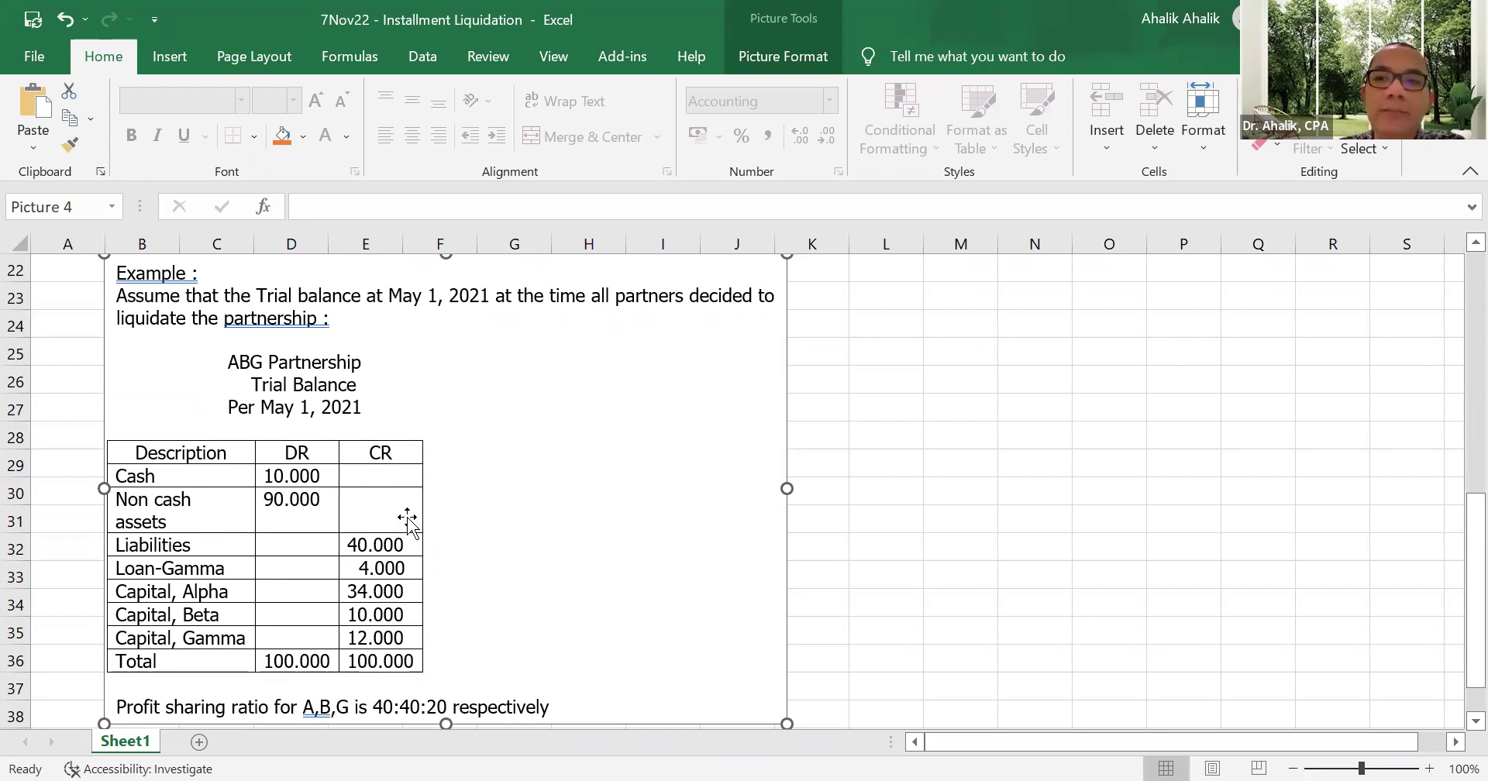
scroll(408, 521, down, 1)
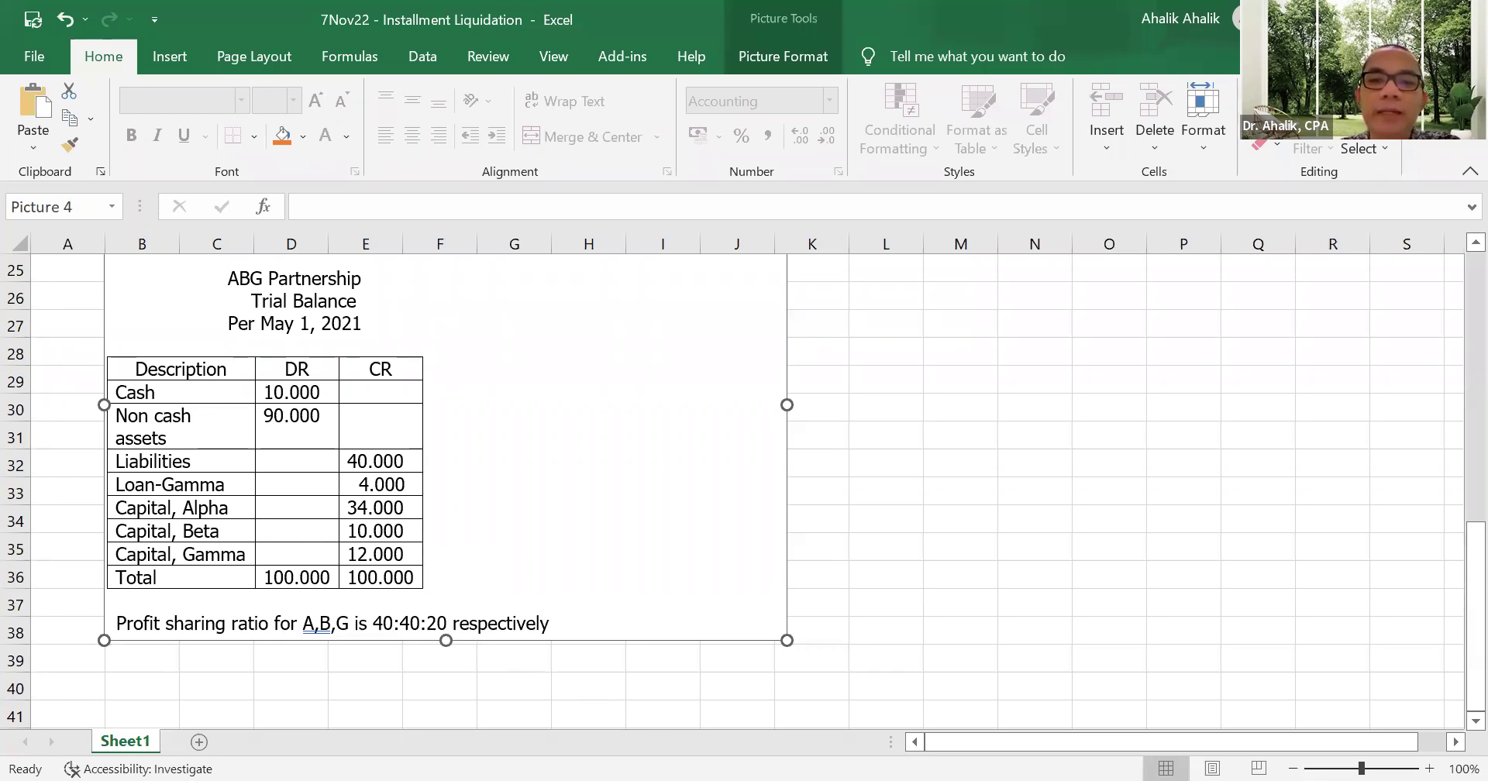
- Paste the copied Installment Liquidation explanation picture at B40, below the trial balance example
click(156, 685)
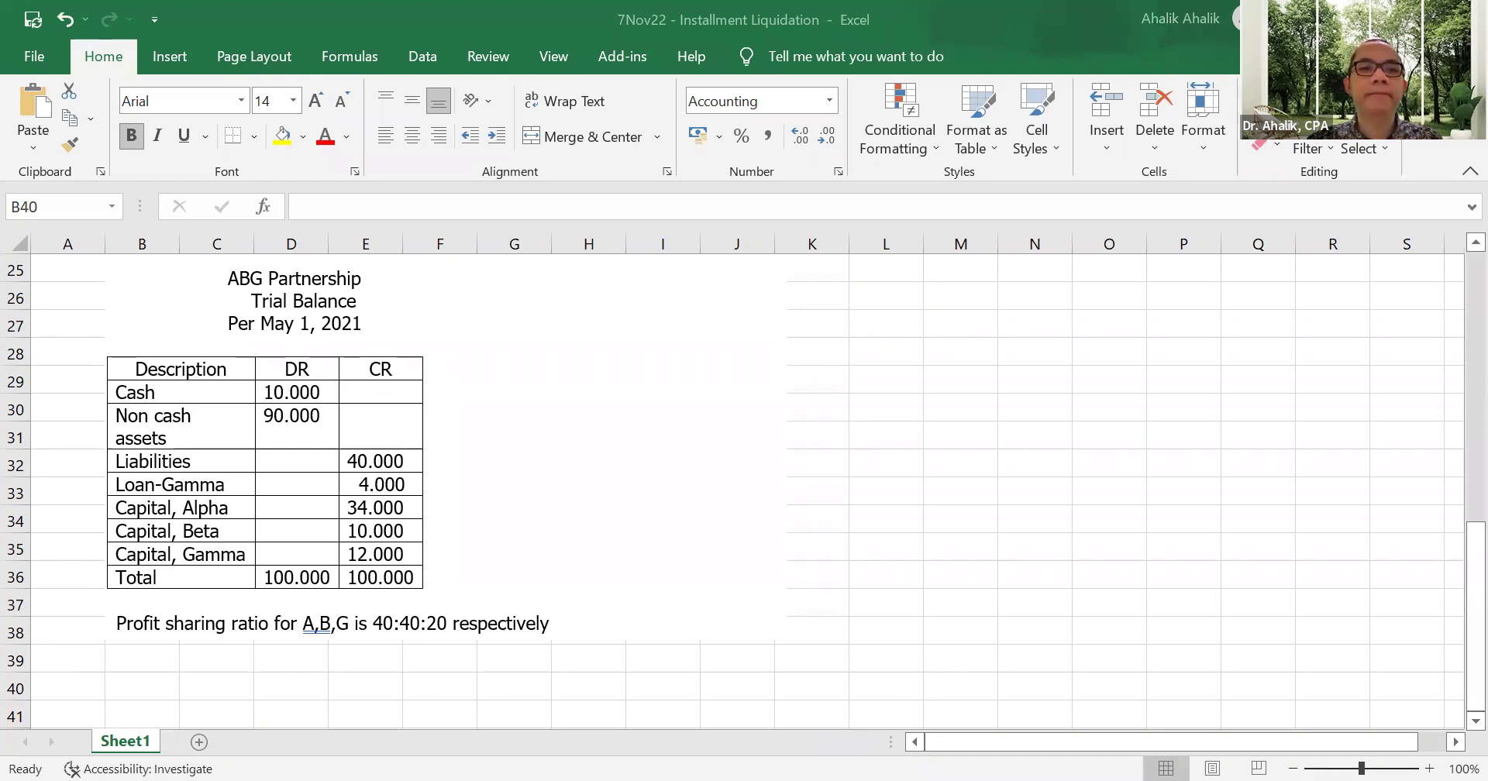
key(ctrl+v)
scroll(379, 527, down, 3)
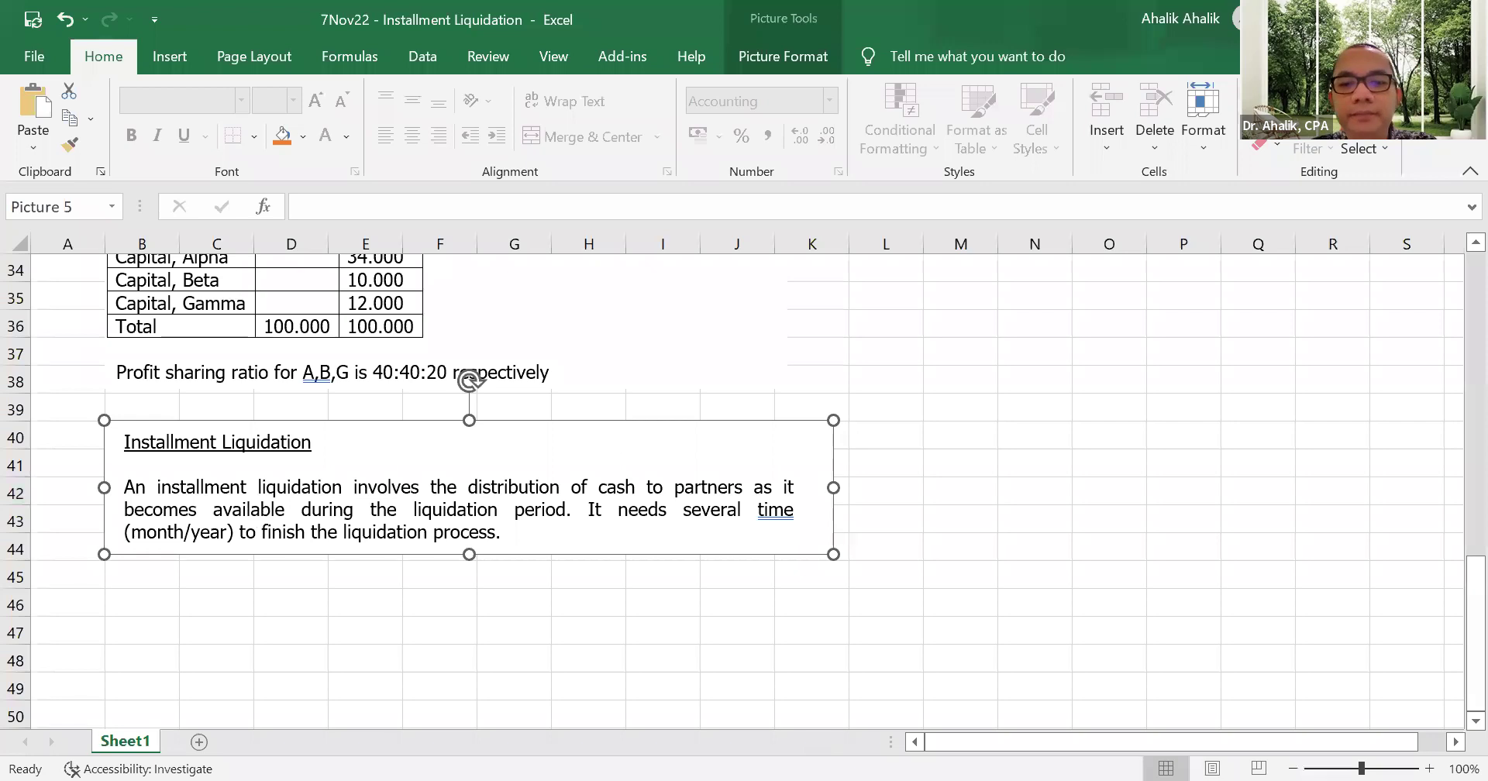
key(Escape)
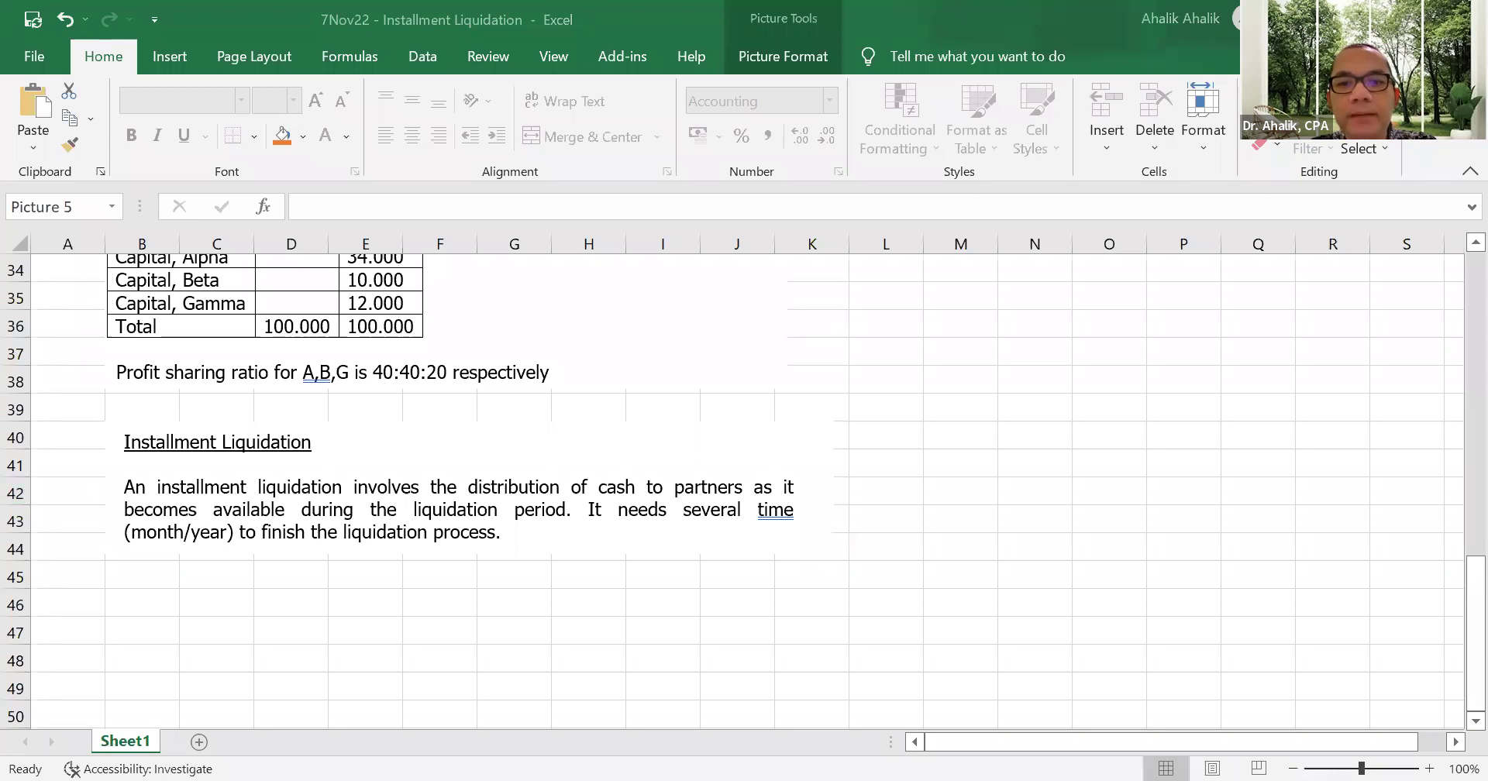
- Paste the copied example with the non-cash asset sales table at B46 and check it against the earlier trial balance
click(138, 609)
click(23, 100)
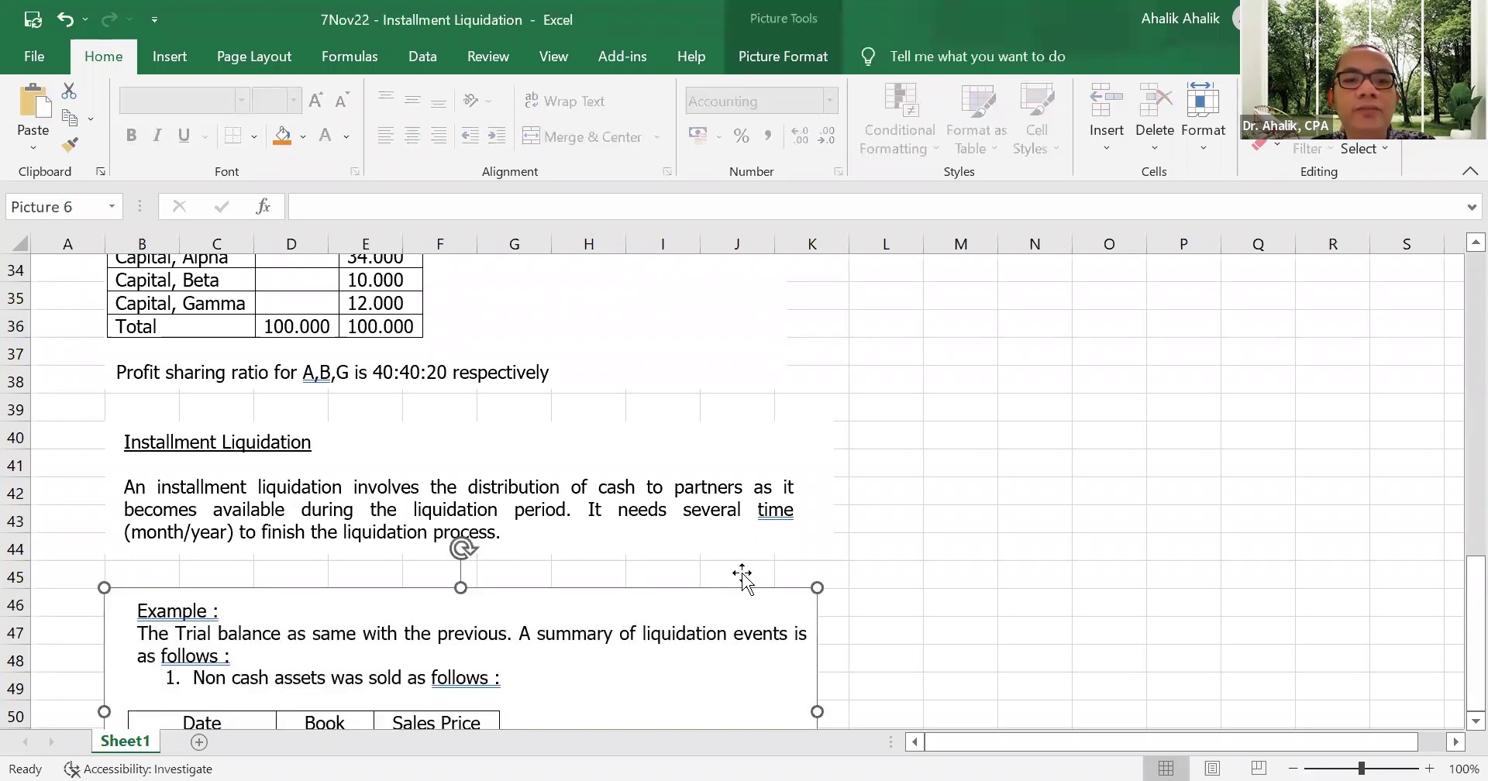
scroll(739, 543, down, 2)
scroll(739, 542, down, 1)
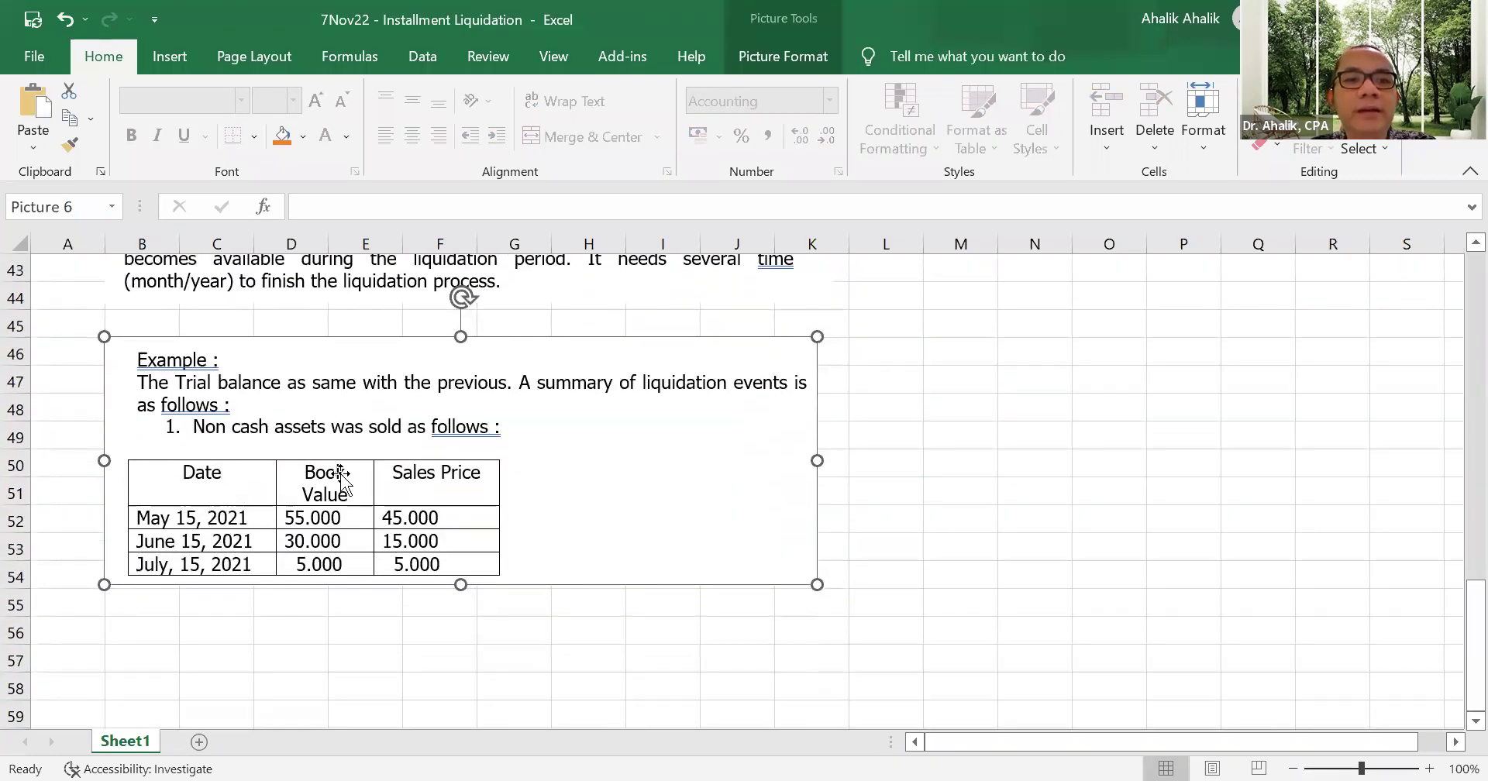
scroll(388, 435, up, 9)
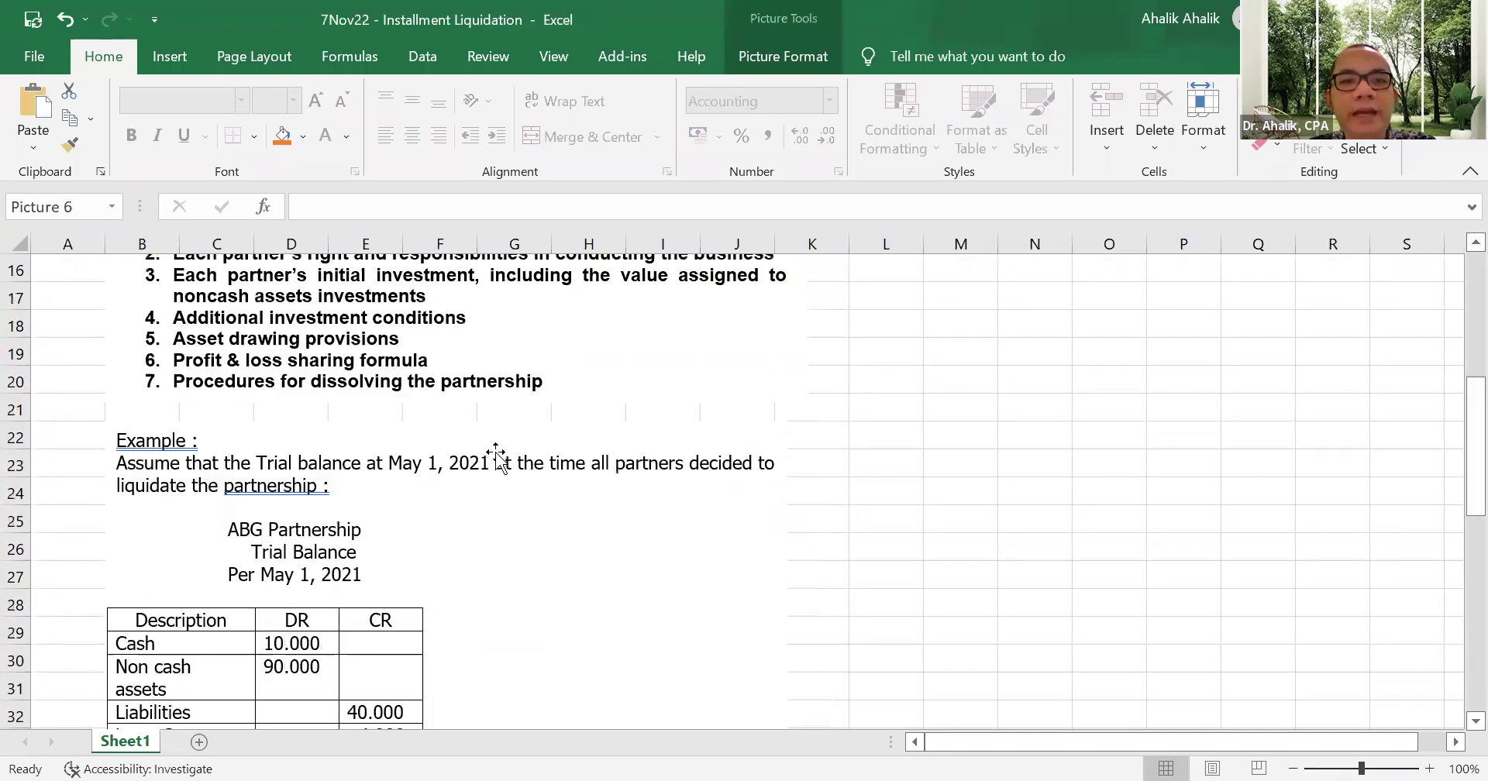
scroll(532, 472, down, 7)
scroll(512, 573, down, 1)
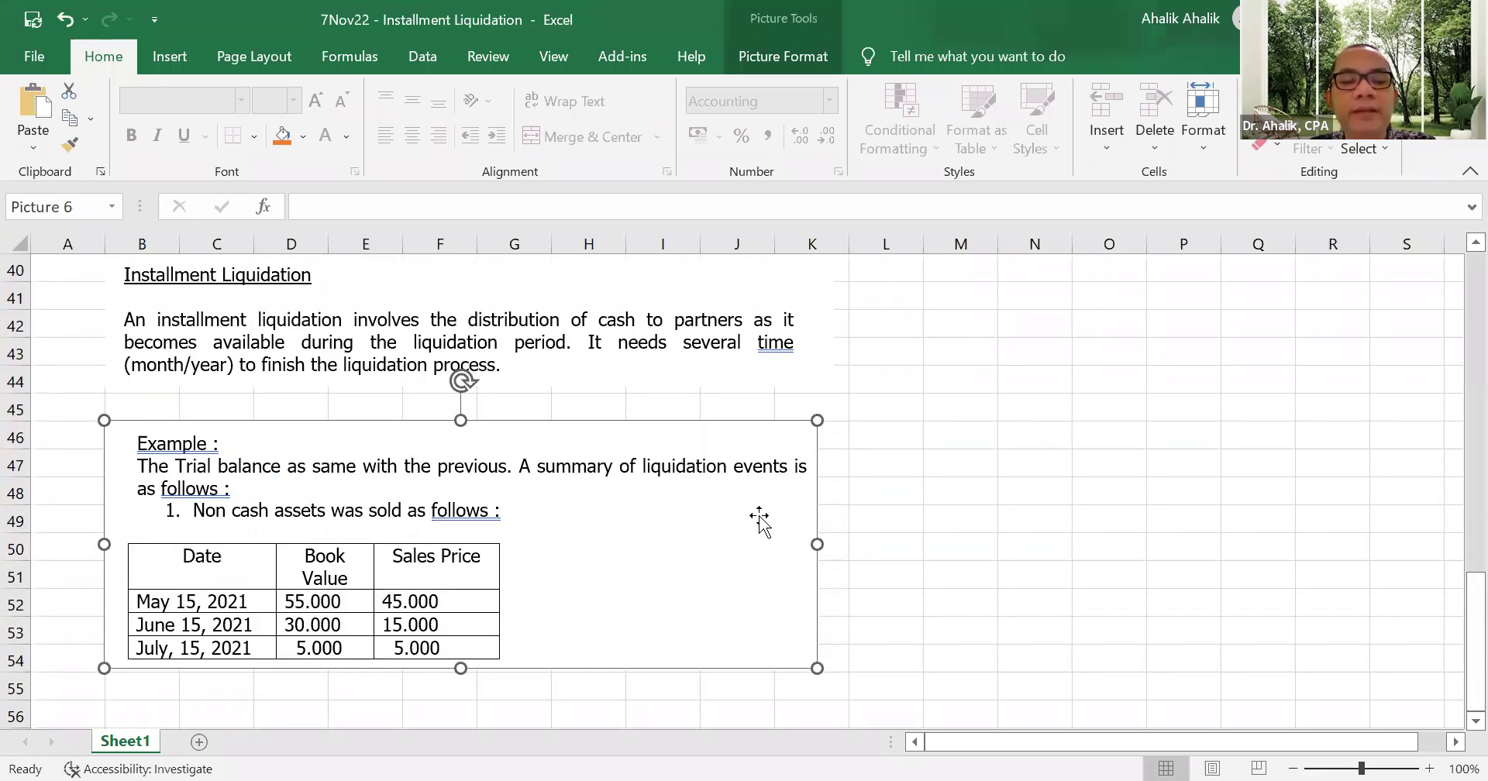
scroll(492, 538, down, 1)
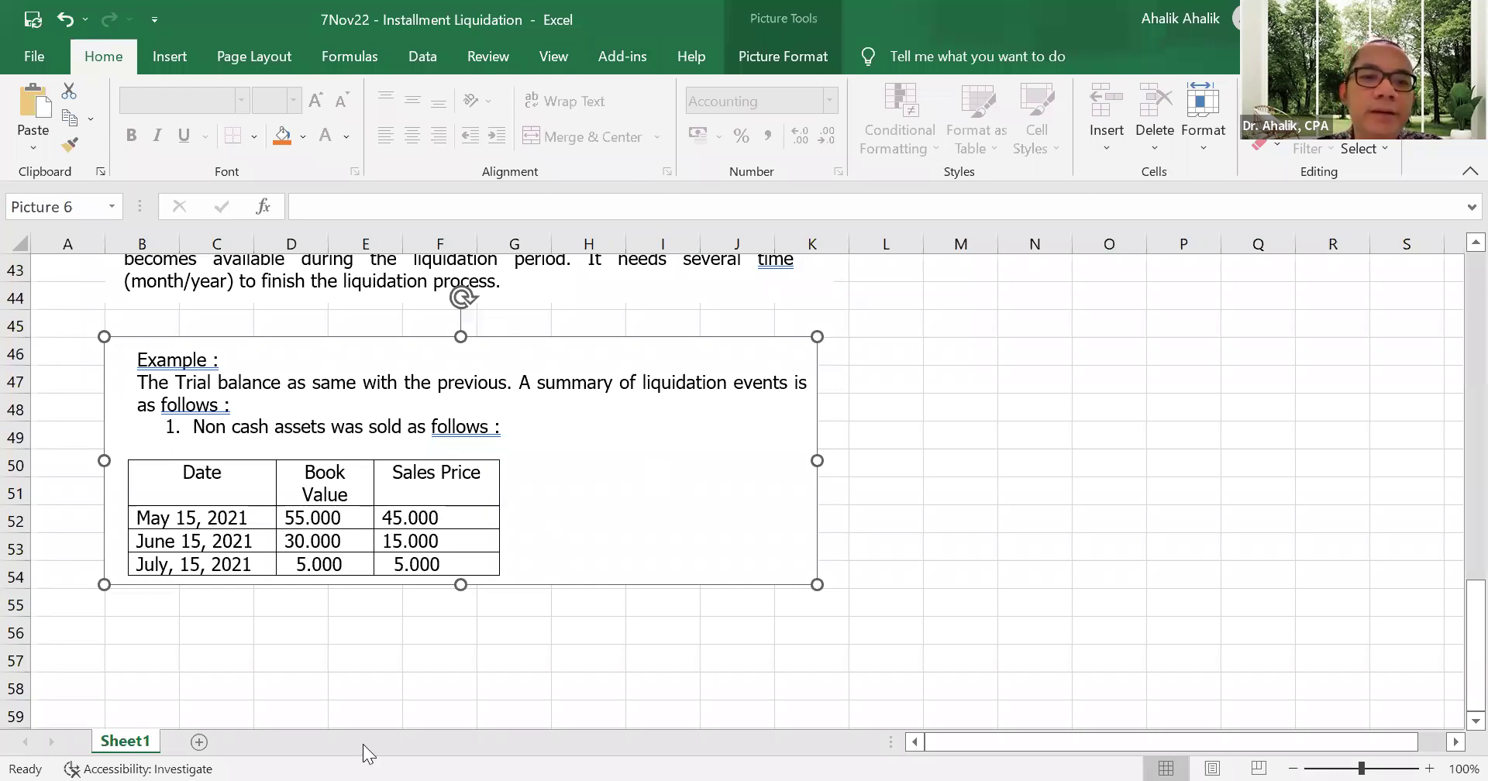
- Paste the copied picture of liquidation events 2 to 5 at B56 and move it up just below the non-cash asset sales table
click(162, 638)
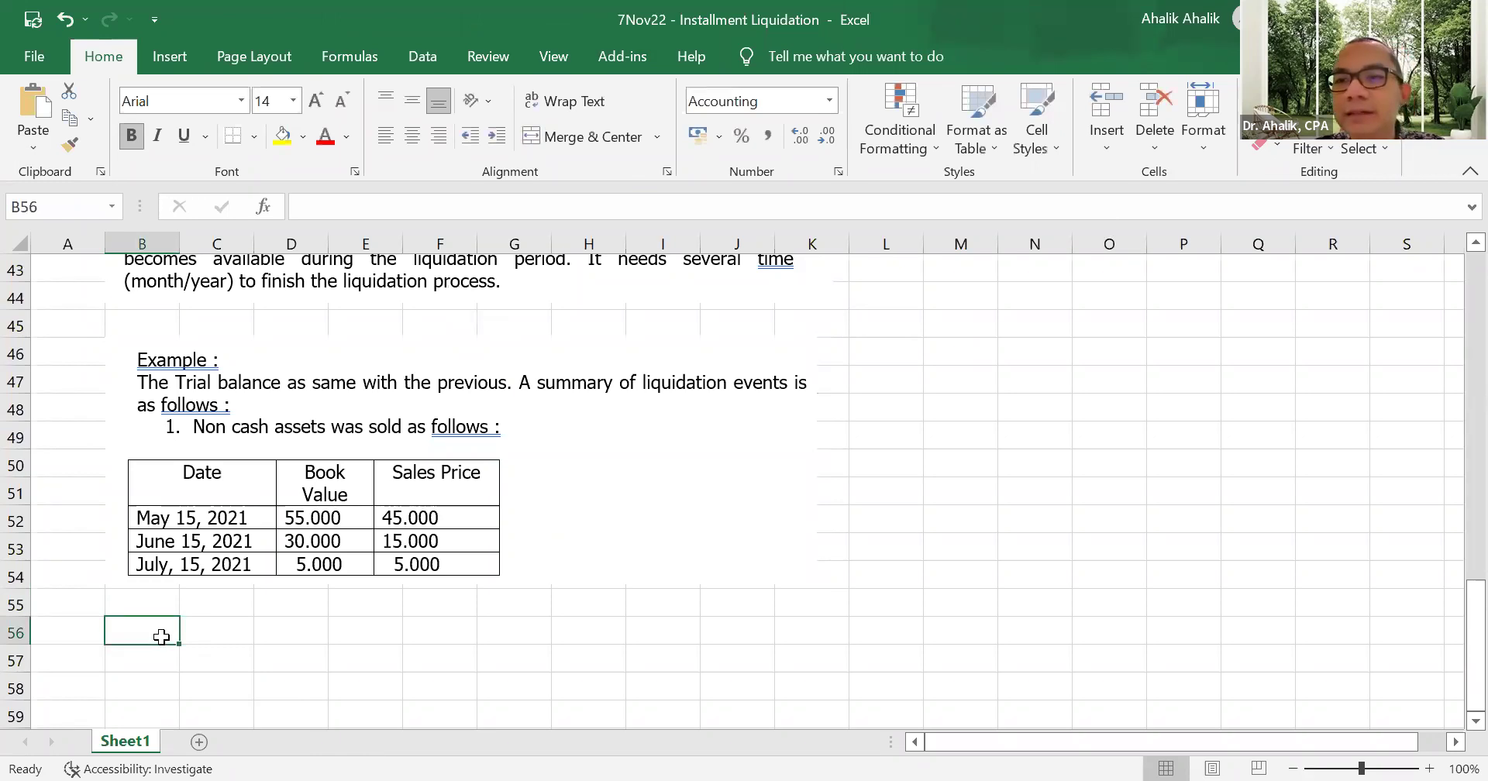
scroll(391, 593, up, 3)
scroll(401, 591, up, 4)
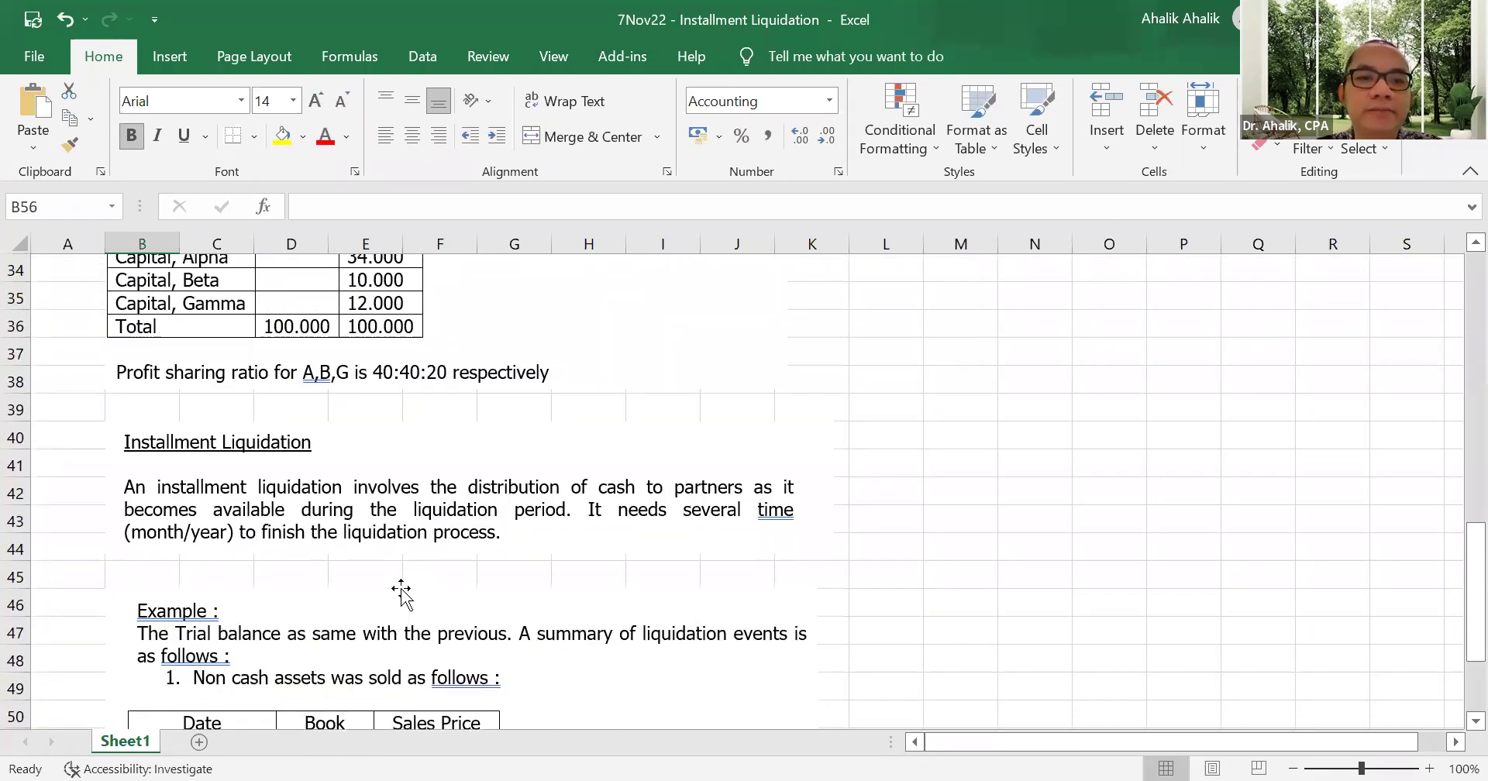
scroll(402, 592, down, 6)
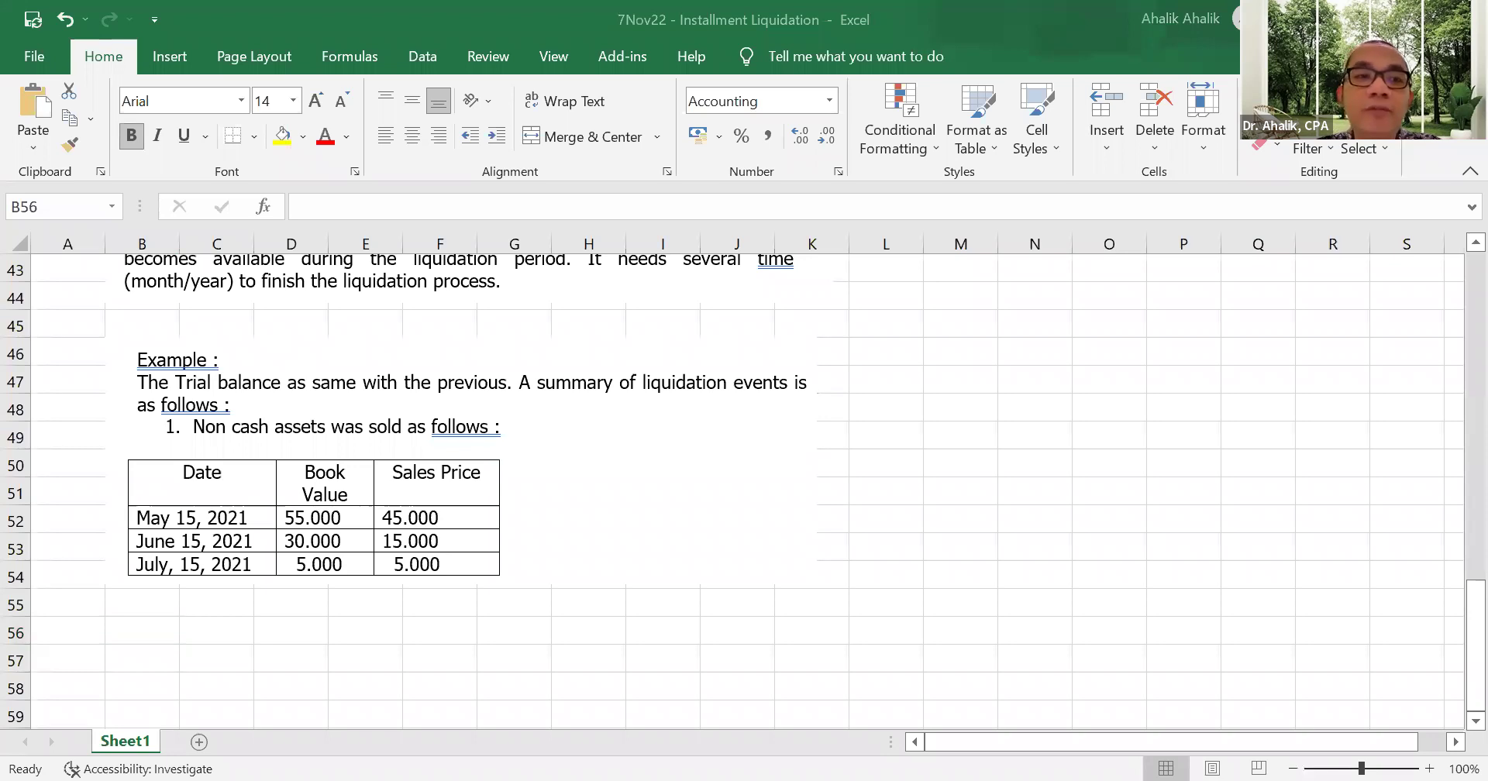
key(ctrl+v)
drag(505, 648, 506, 627)
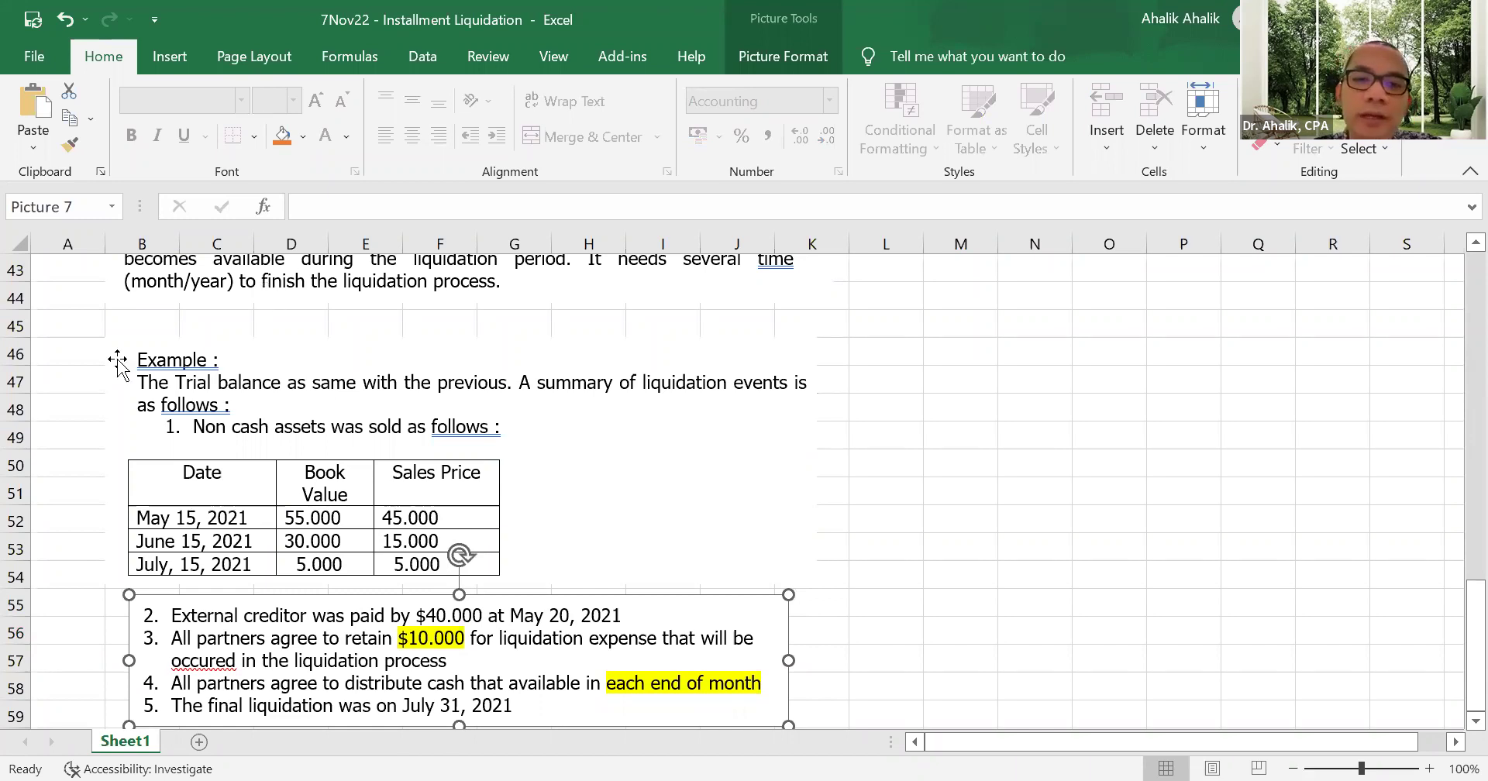
scroll(851, 422, up, 1)
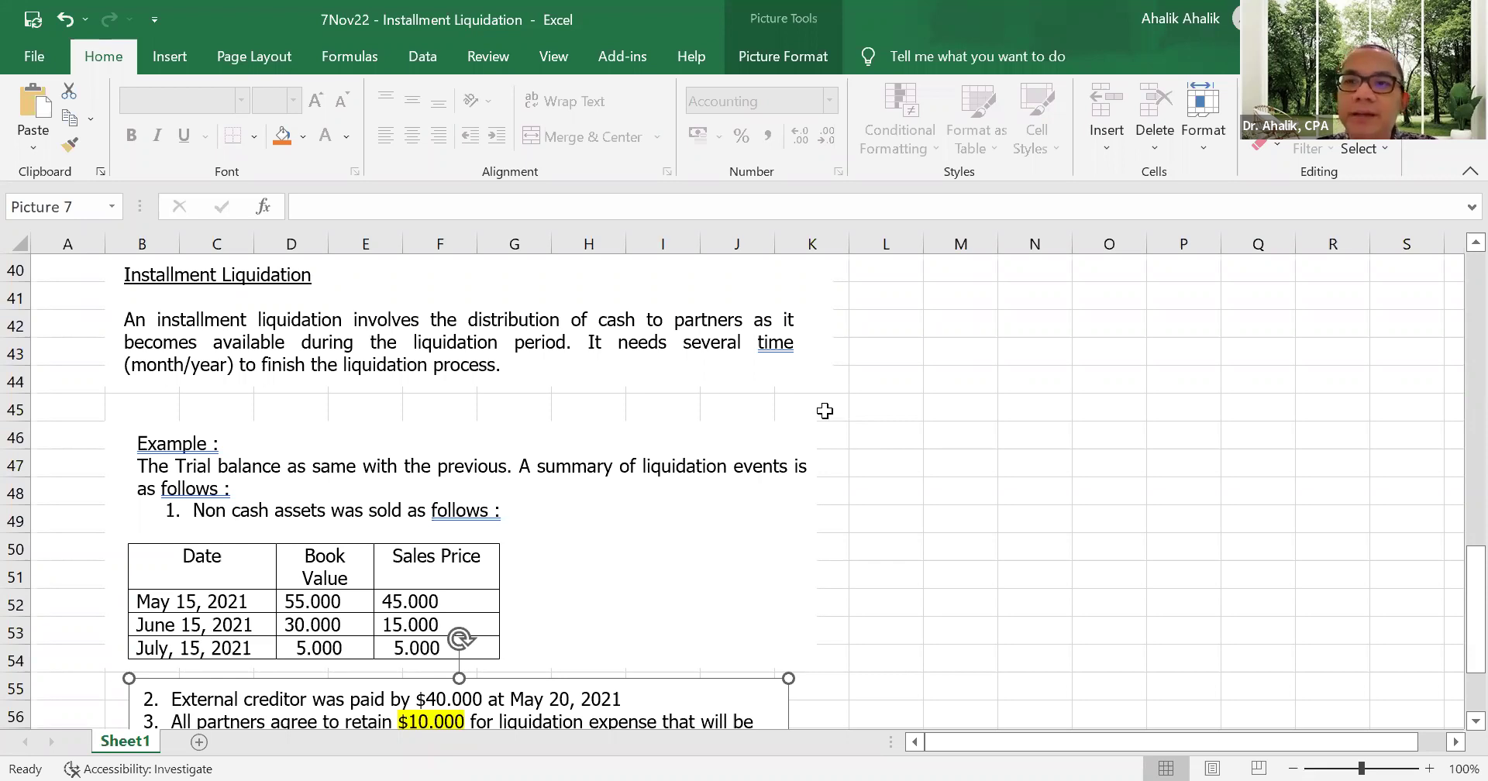
scroll(828, 410, down, 2)
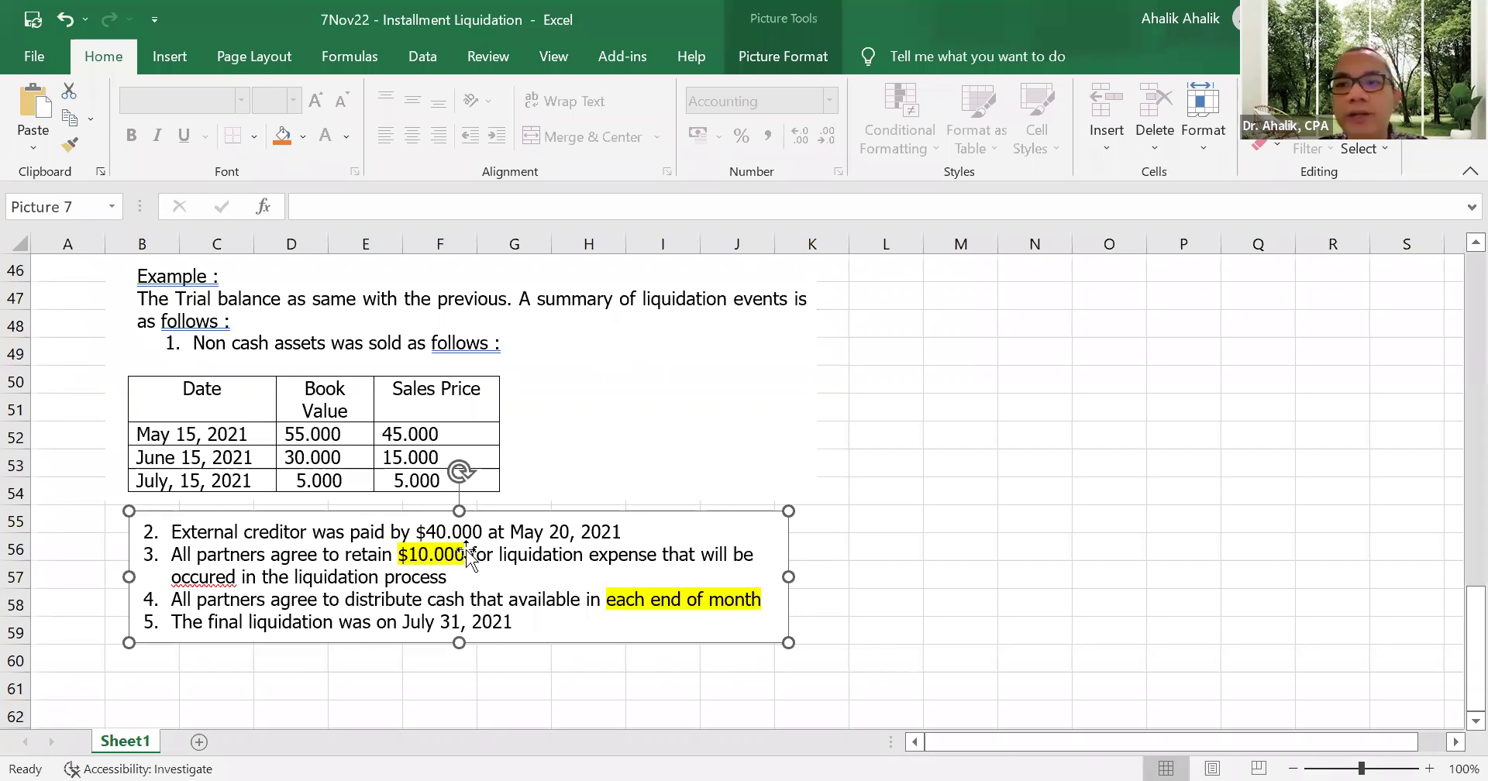
- Examine the liquidation events alongside the ABG Partnership trial balance, and select the trial balance picture
scroll(469, 557, down, 2)
click(143, 519)
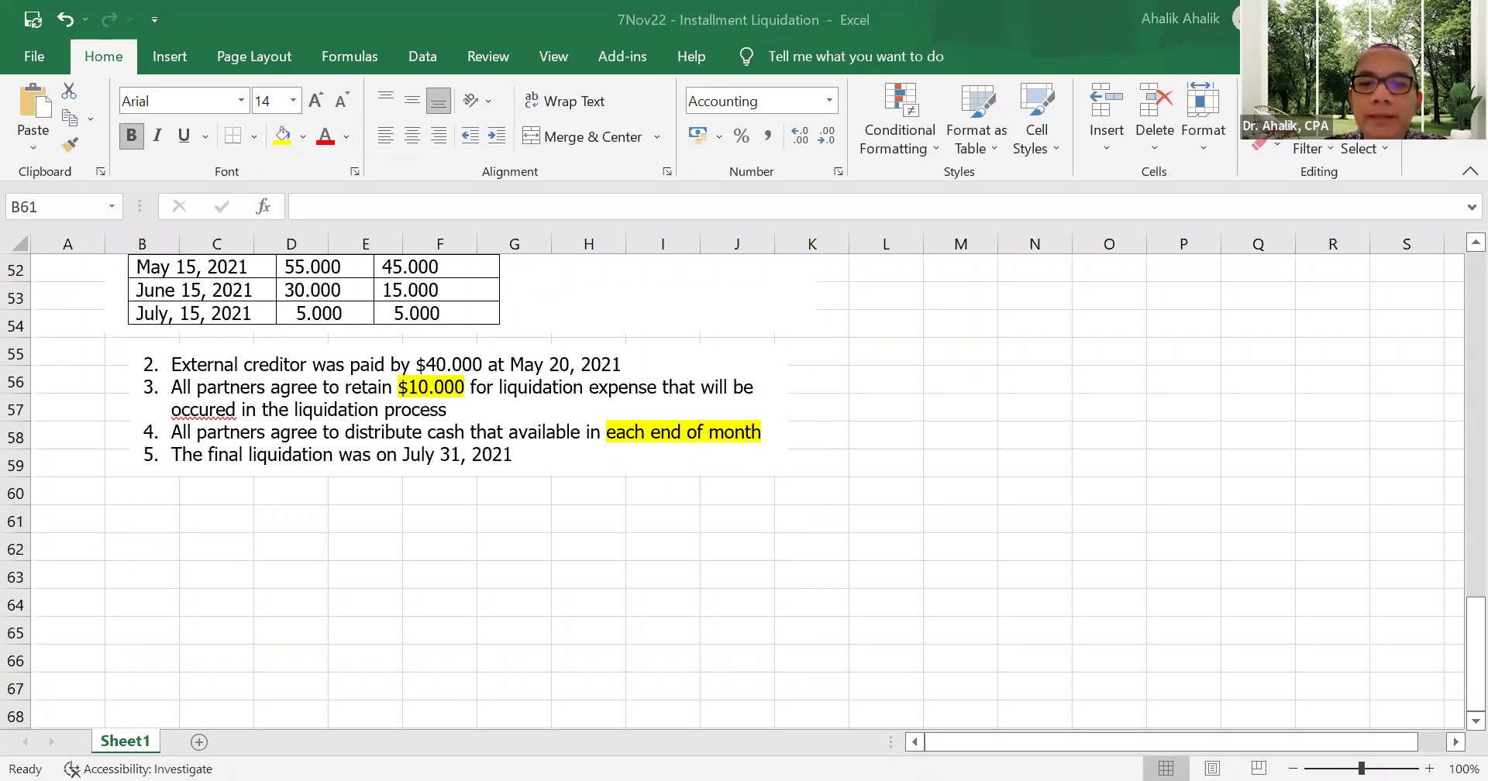
scroll(584, 647, up, 1)
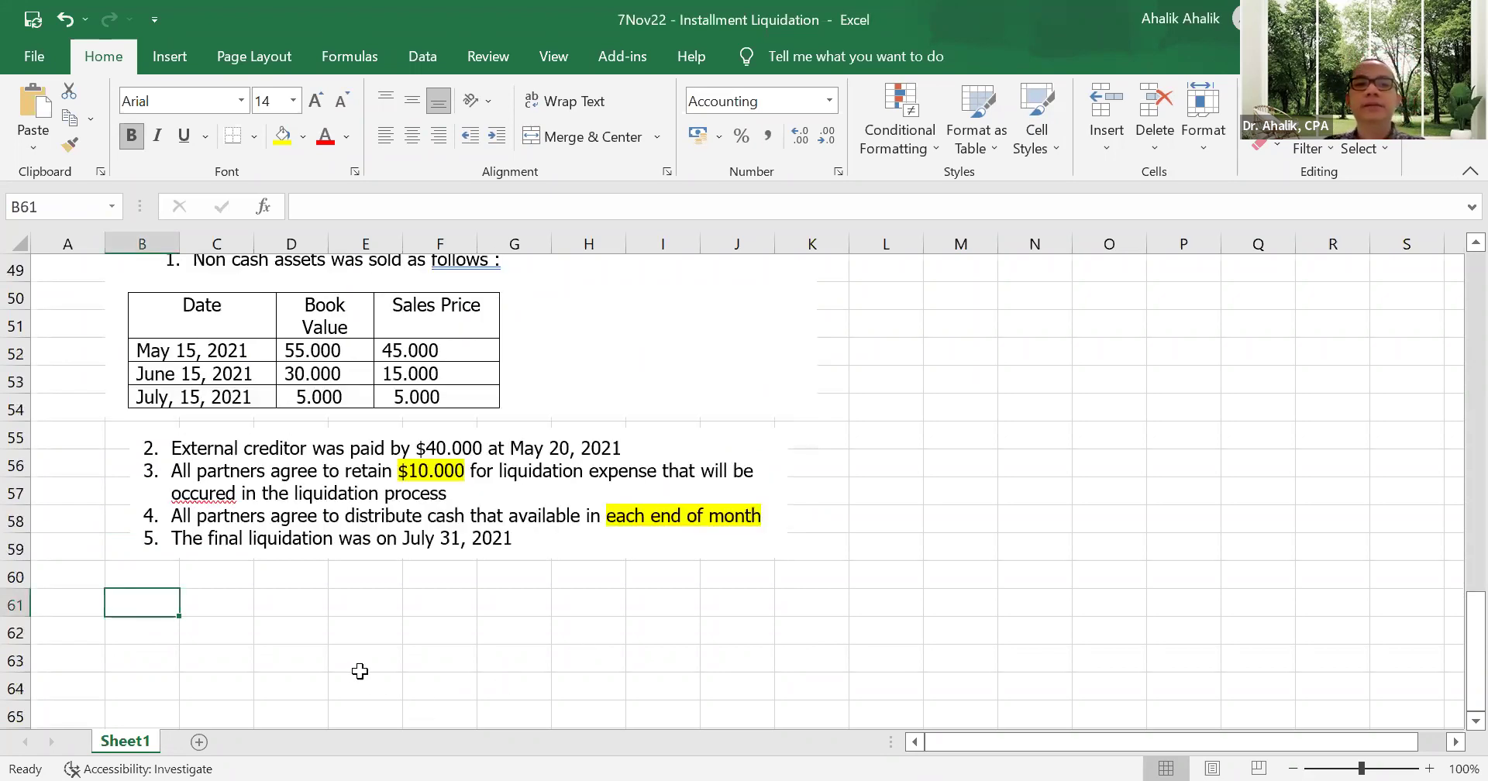
scroll(359, 671, up, 2)
scroll(462, 620, up, 7)
scroll(462, 591, down, 3)
scroll(461, 566, up, 2)
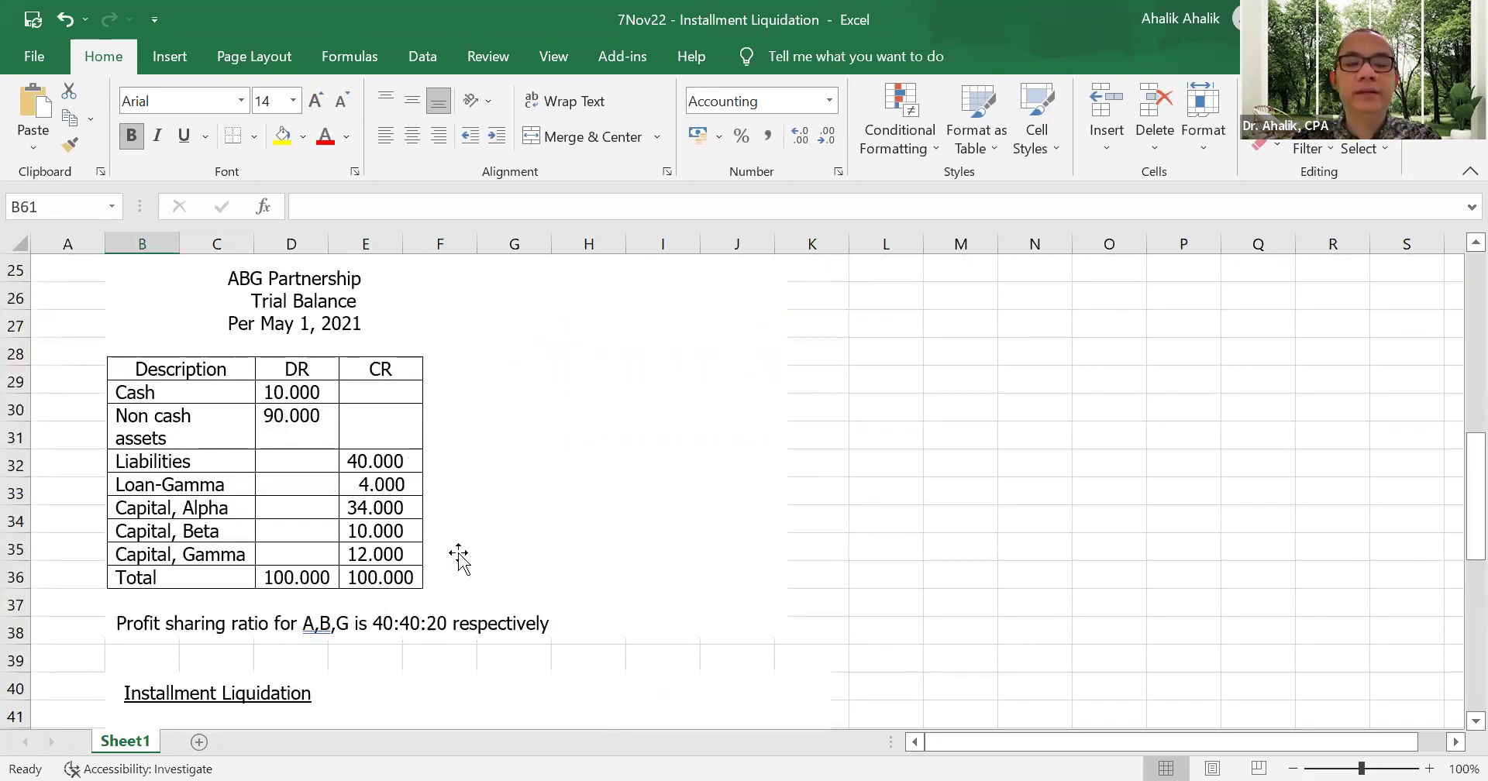
scroll(458, 553, down, 2)
scroll(458, 553, down, 3)
scroll(424, 659, down, 4)
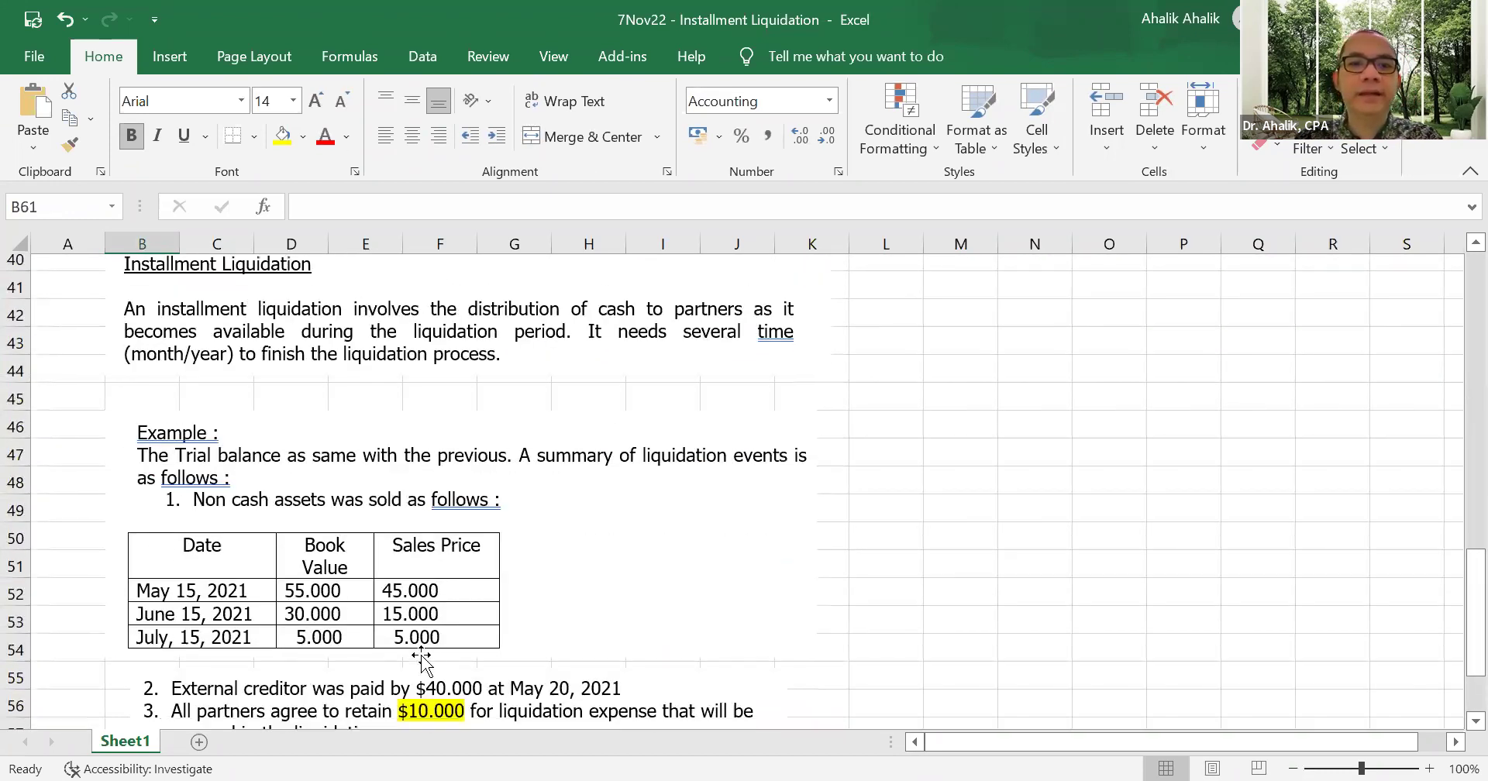
scroll(369, 565, up, 14)
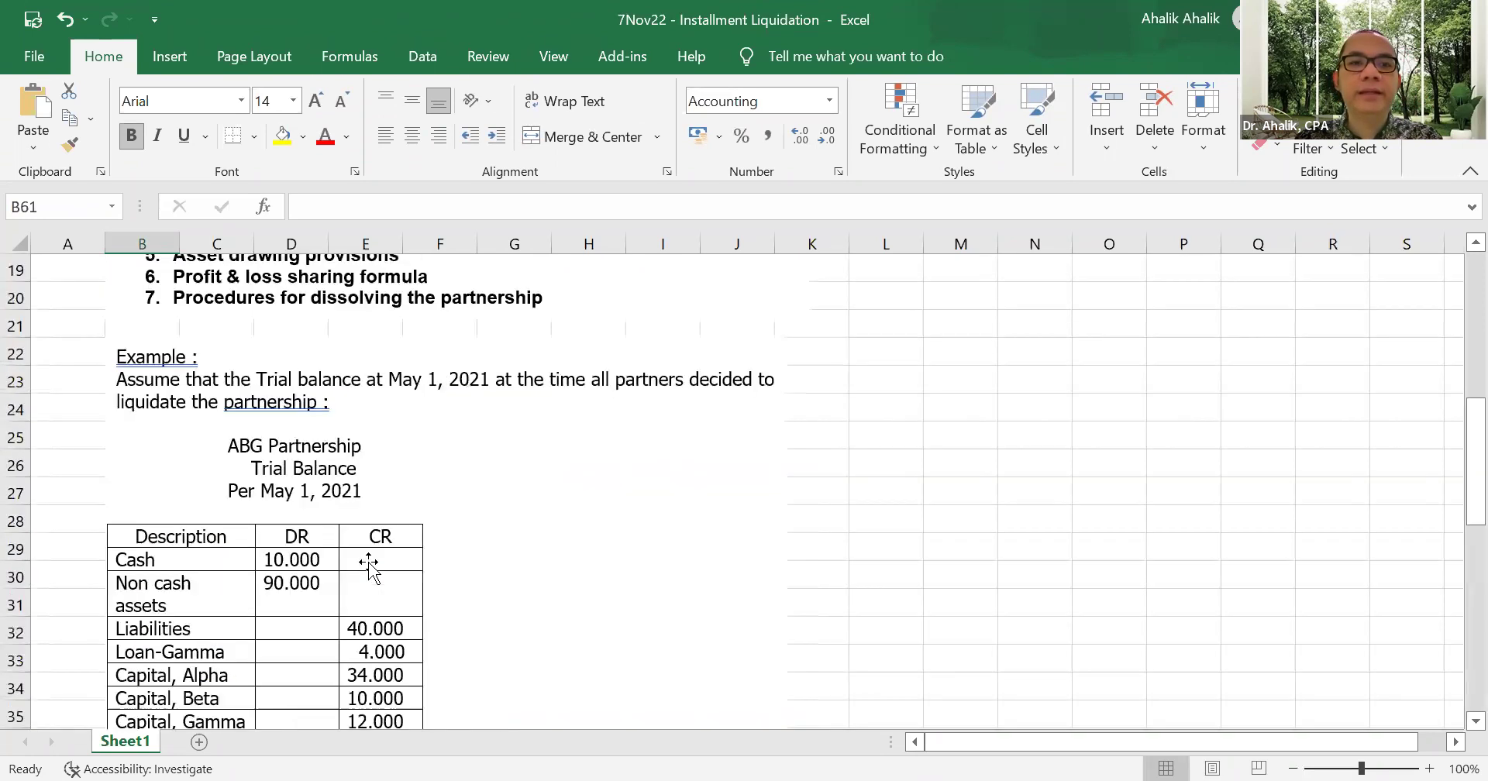
scroll(311, 559, down, 4)
click(258, 552)
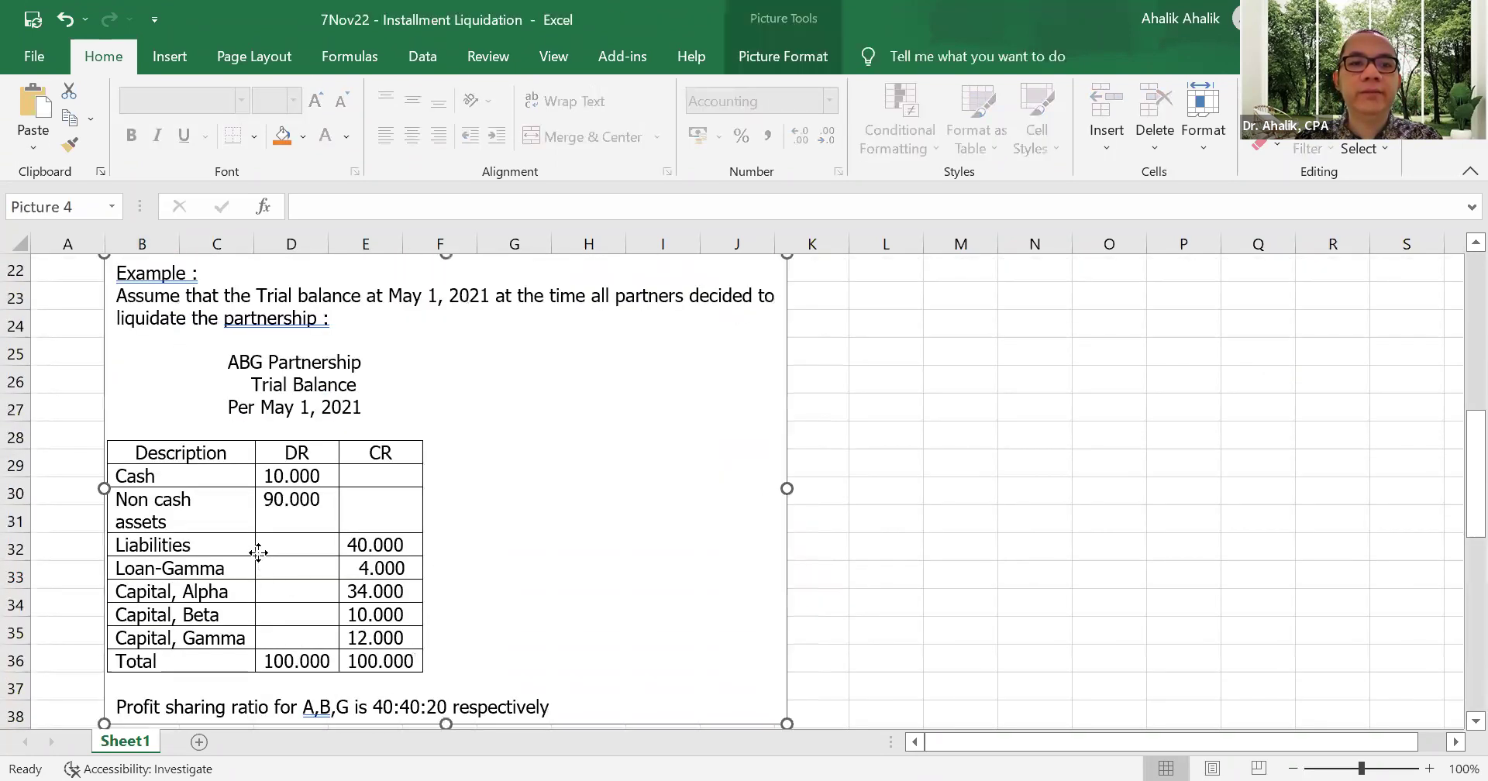
right_click(258, 552)
key(Escape)
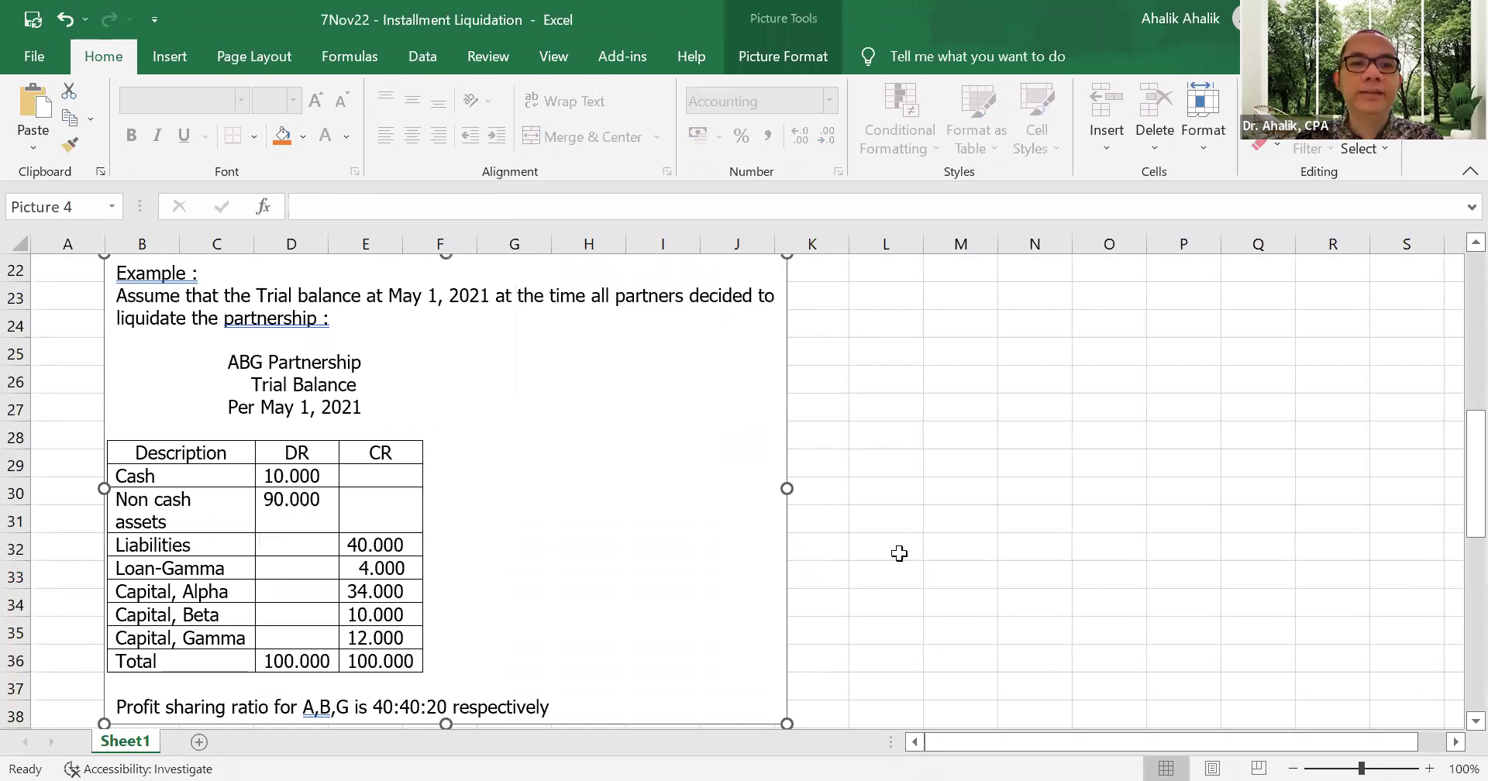
- Enter the column headings Cash in E63 and NCA in F63, below the list of liquidation events
scroll(747, 605, down, 12)
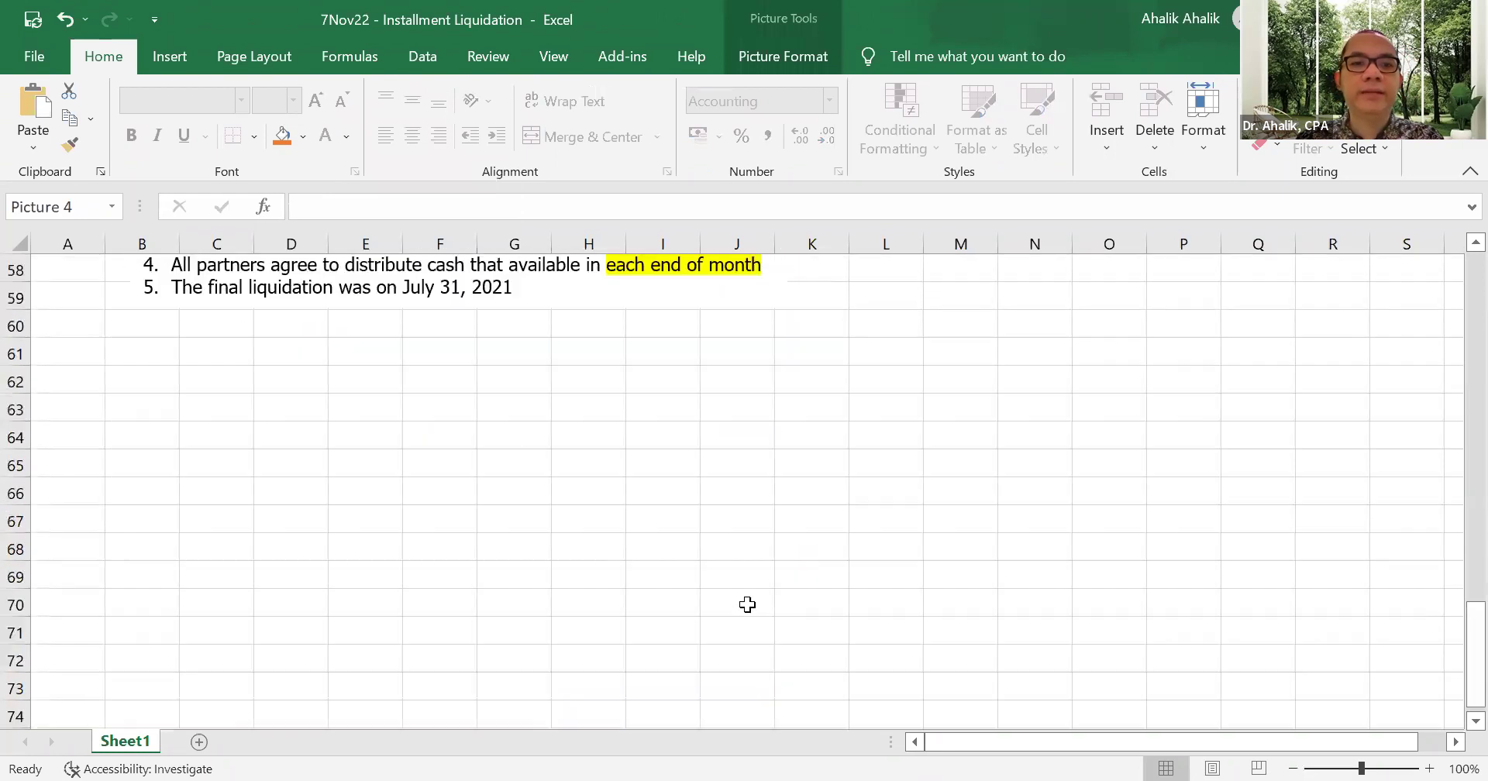
click(379, 401)
text(Cash)
key(Tab)
text(NCA)
key(Tab)
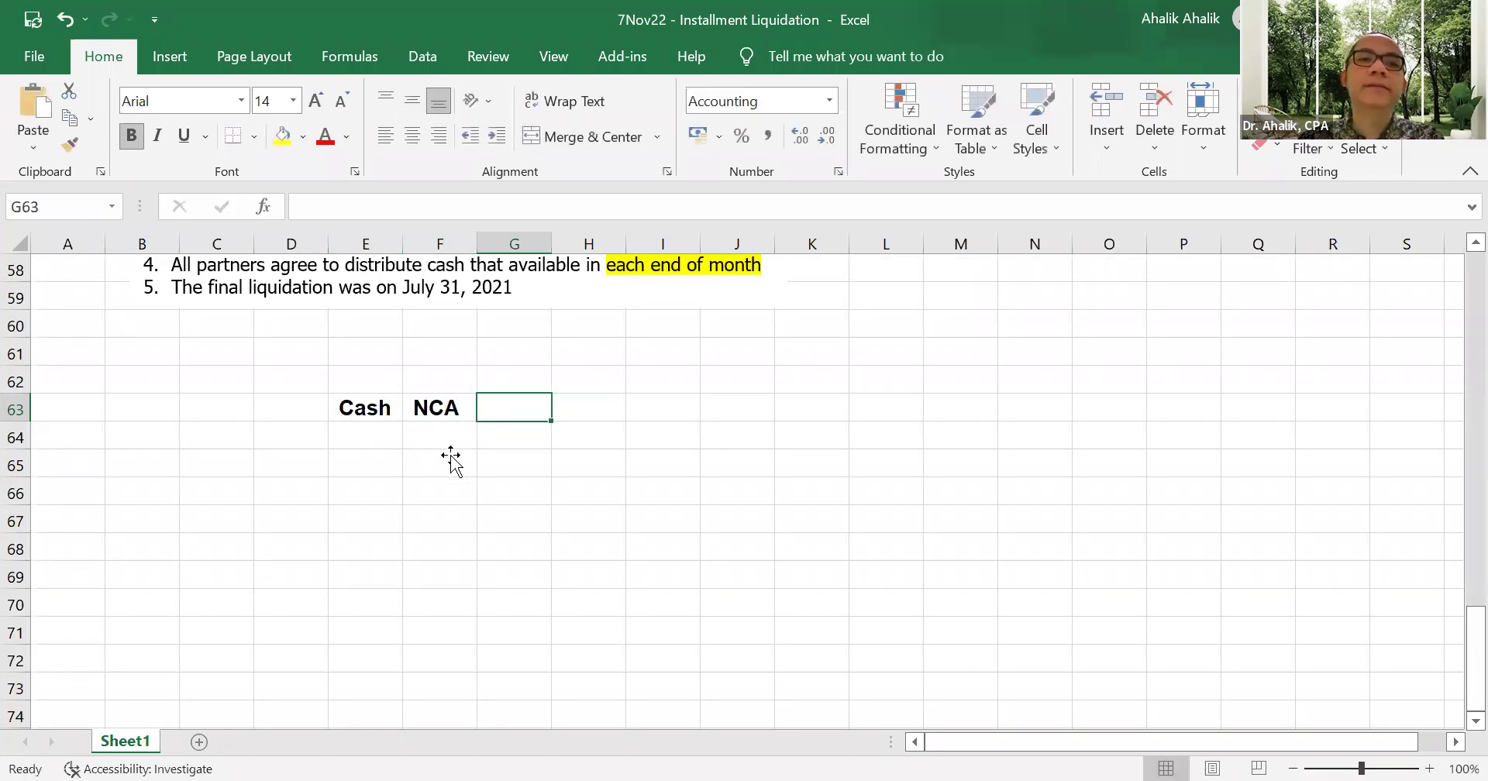
- Check the account order in the ABG Partnership trial balance and enter the heading Liabilities in G63
scroll(525, 436, up, 10)
scroll(525, 430, up, 3)
scroll(522, 423, down, 2)
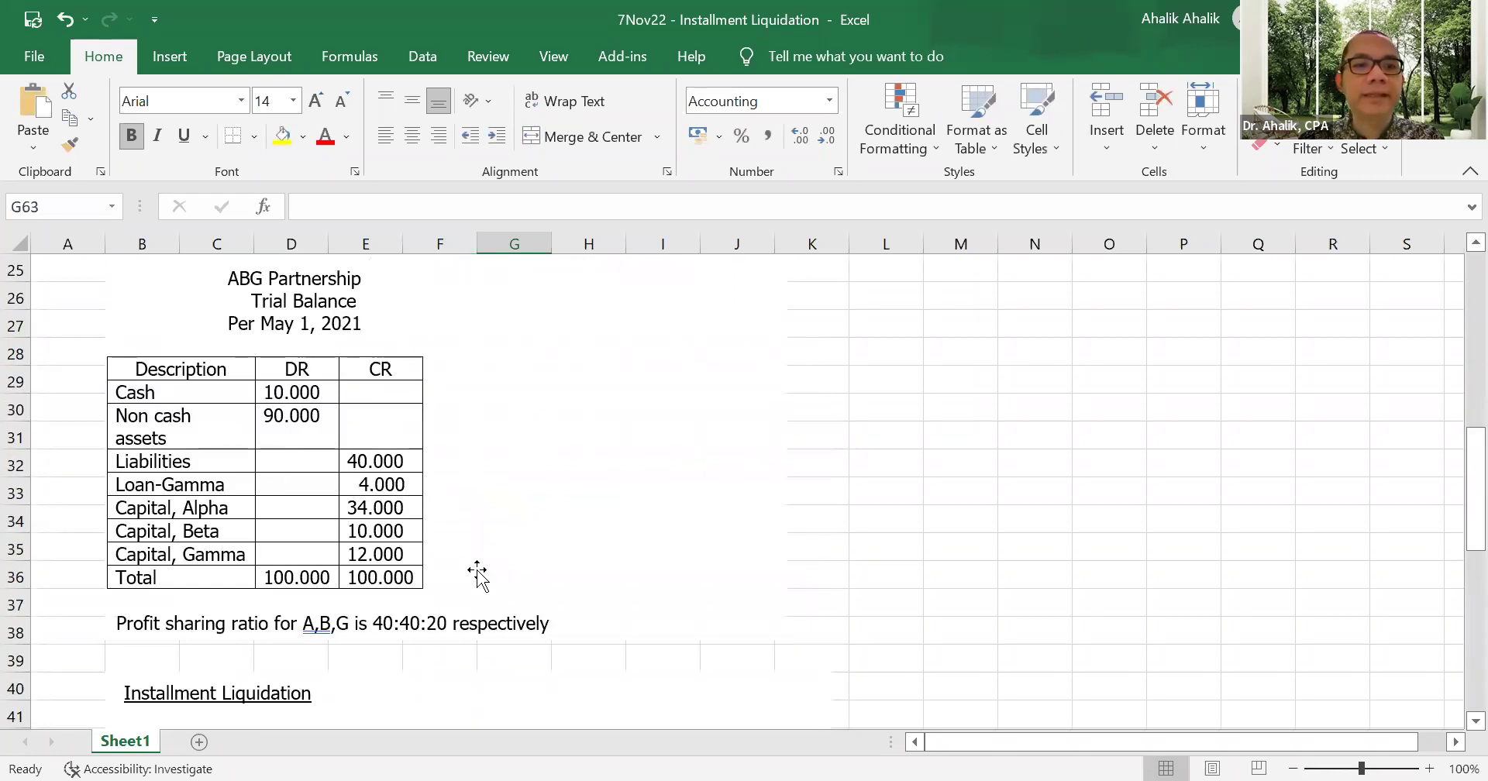
scroll(496, 573, down, 10)
text(Lia)
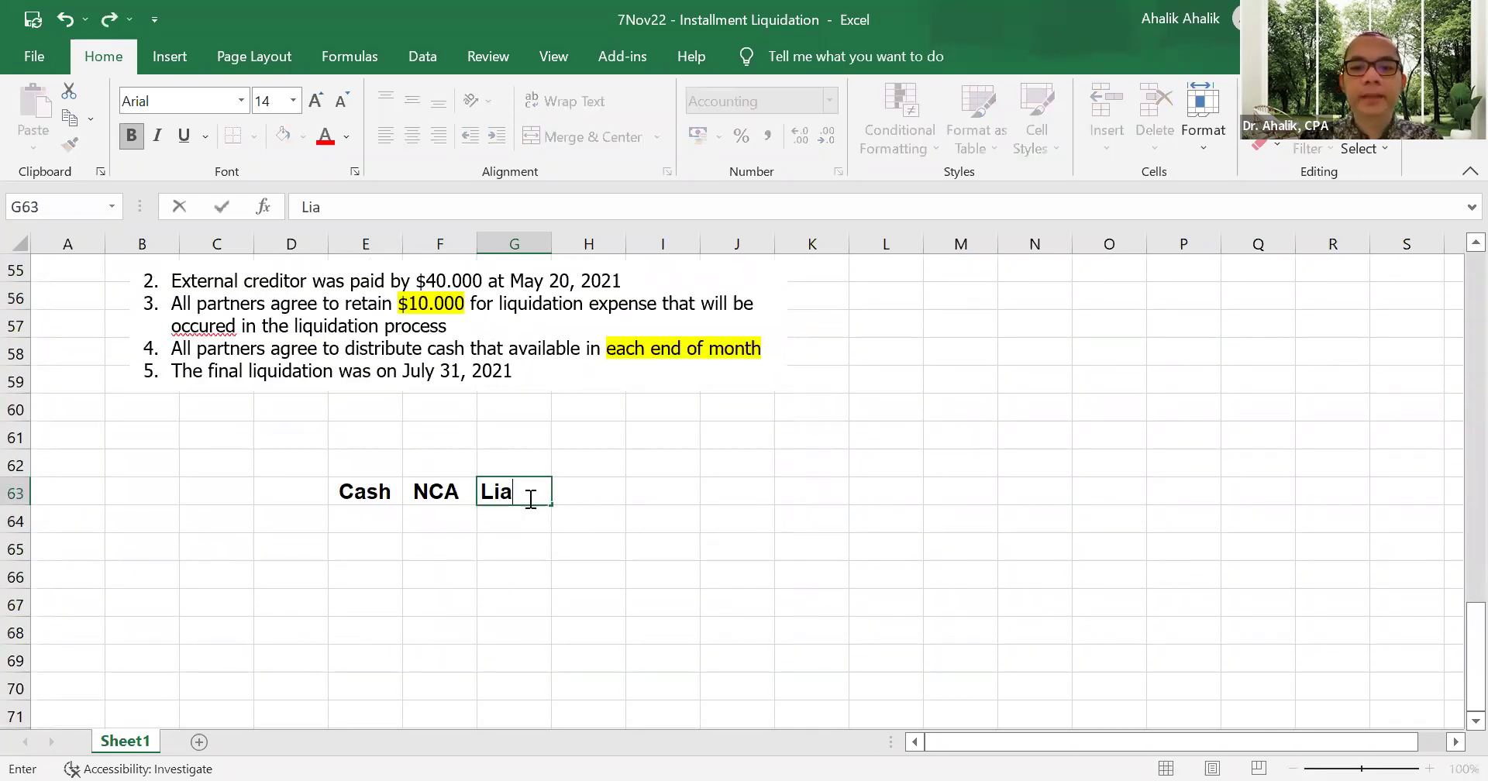
text(bulitie)
key(BackSpace)
key(BackSpace)
key(BackSpace)
key(BackSpace)
key(BackSpace)
key(BackSpace)
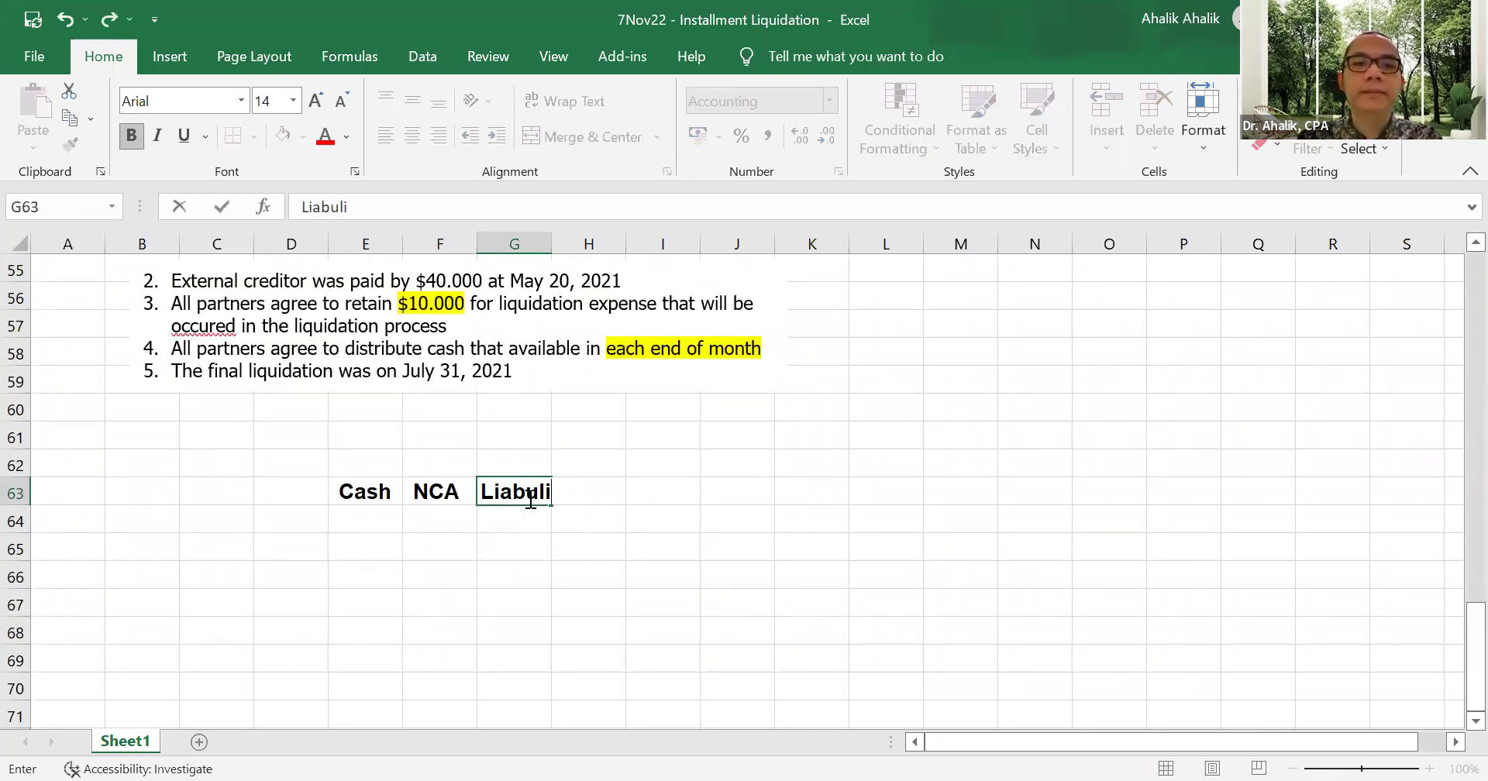
text(ilities)
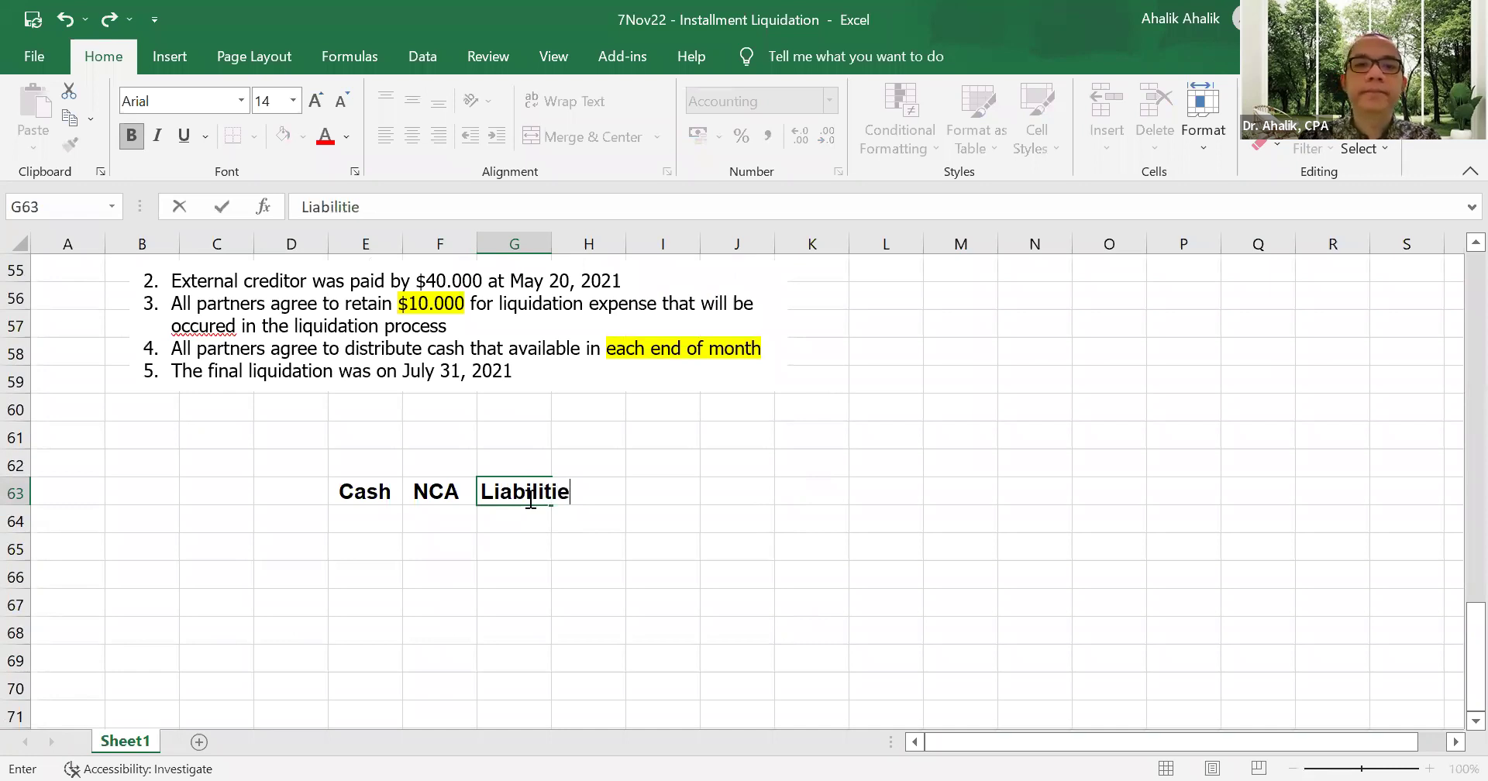
- Add the two-row heading Loan G in H63:H64 and widen column G to fit the Liabilities heading
key(Tab)
text(LOan)
key(Return)
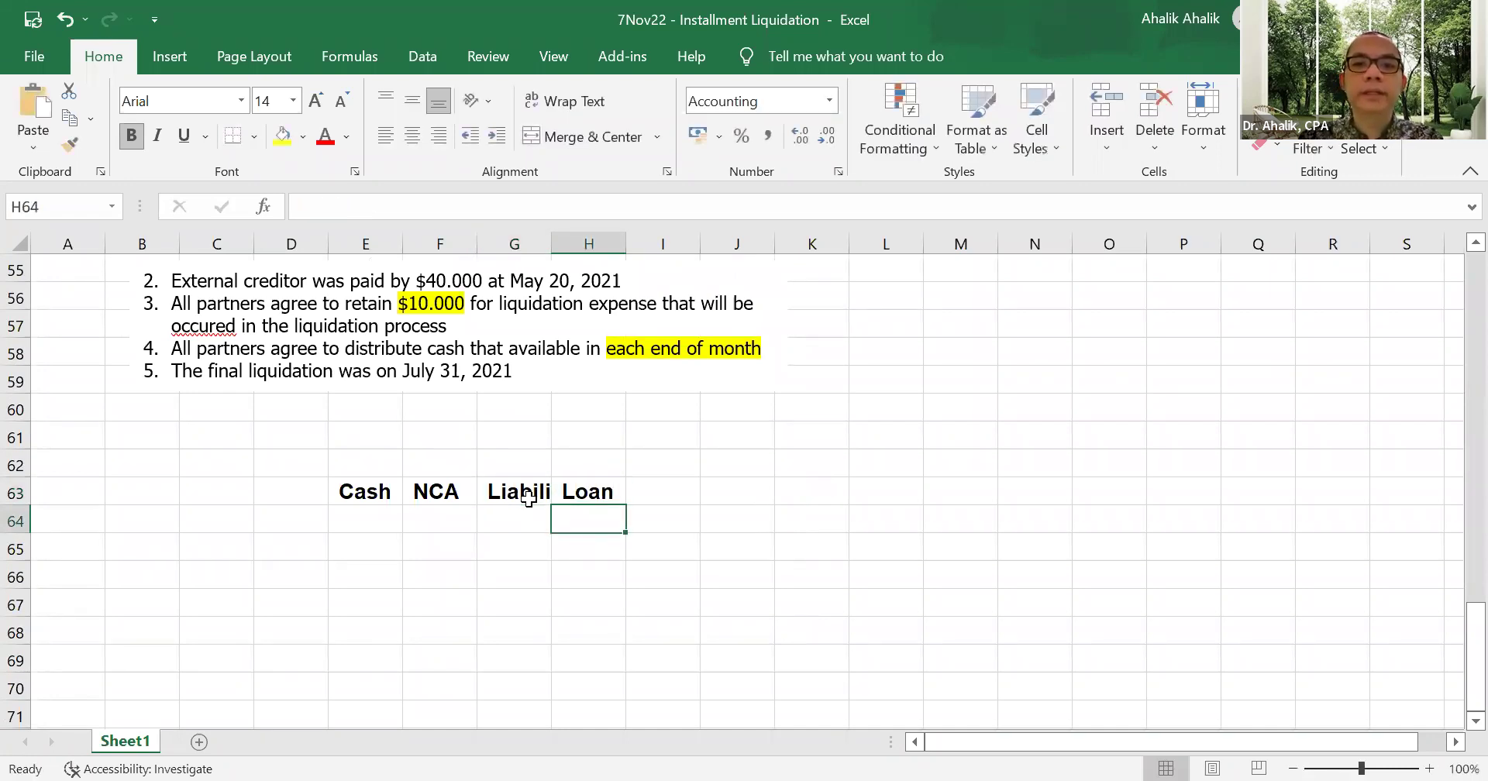
text(G)
key(Up)
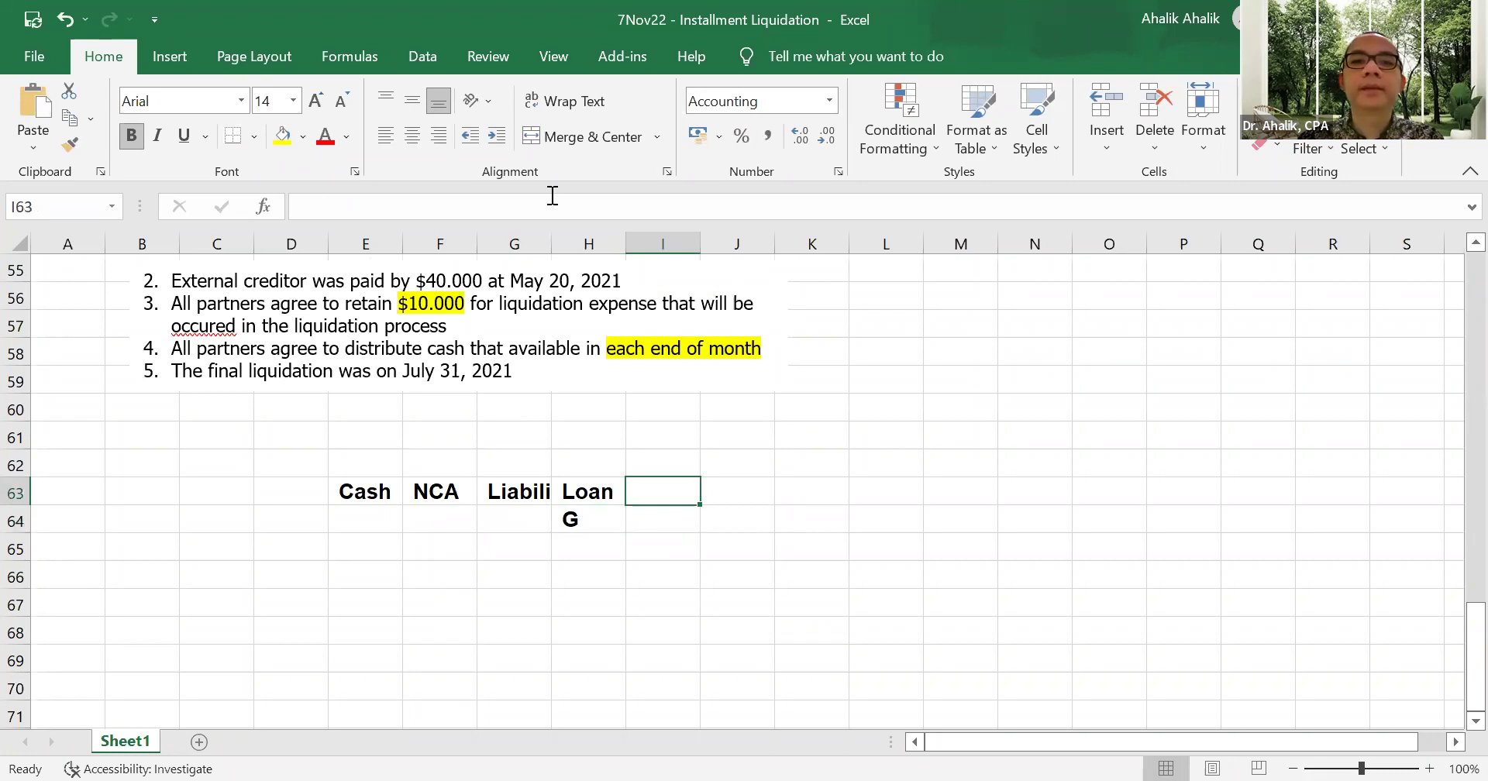
drag(551, 236, 605, 235)
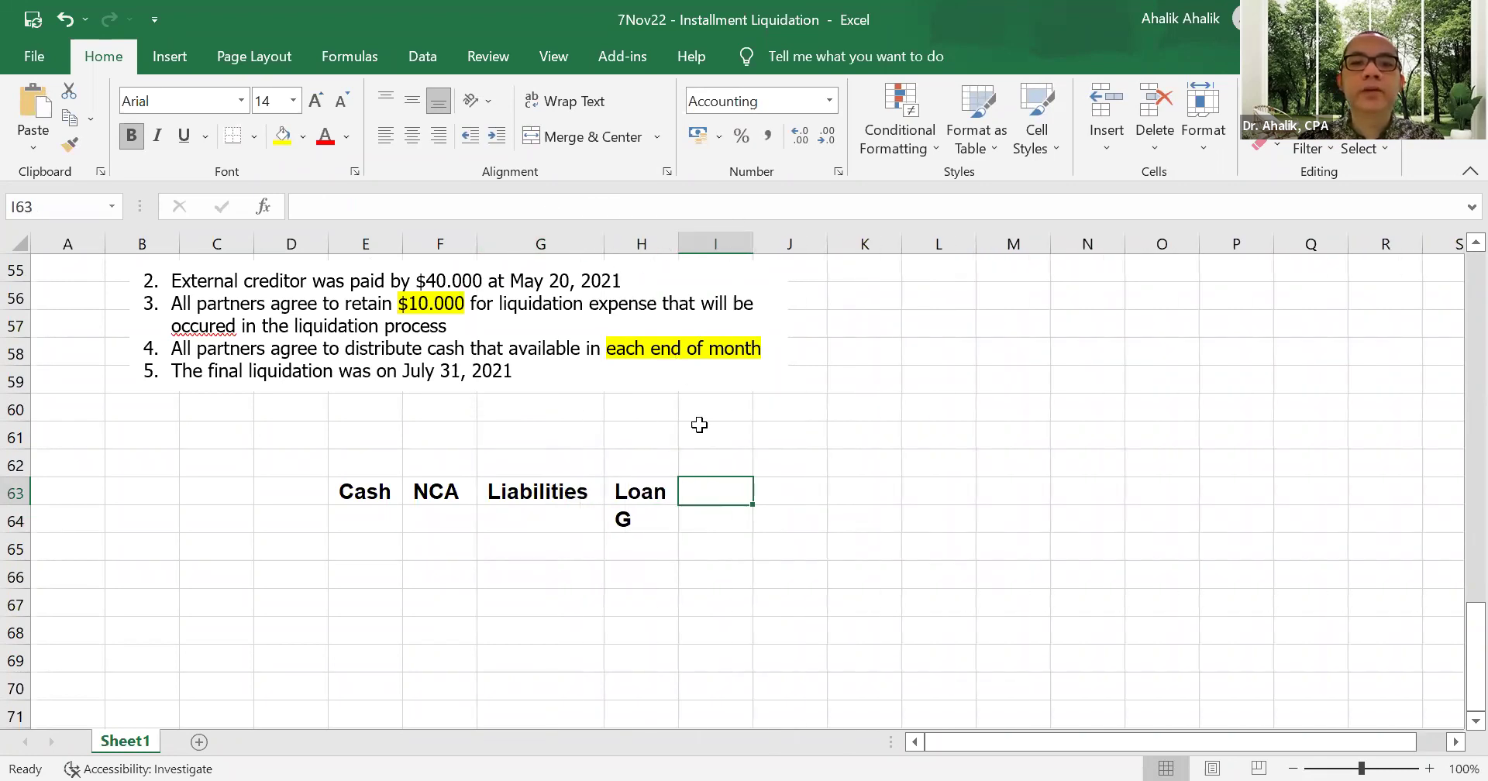
- Check the capital accounts in the trial balance and add the two-row heading Capital A in I63:I64
scroll(700, 422, up, 12)
scroll(685, 442, down, 2)
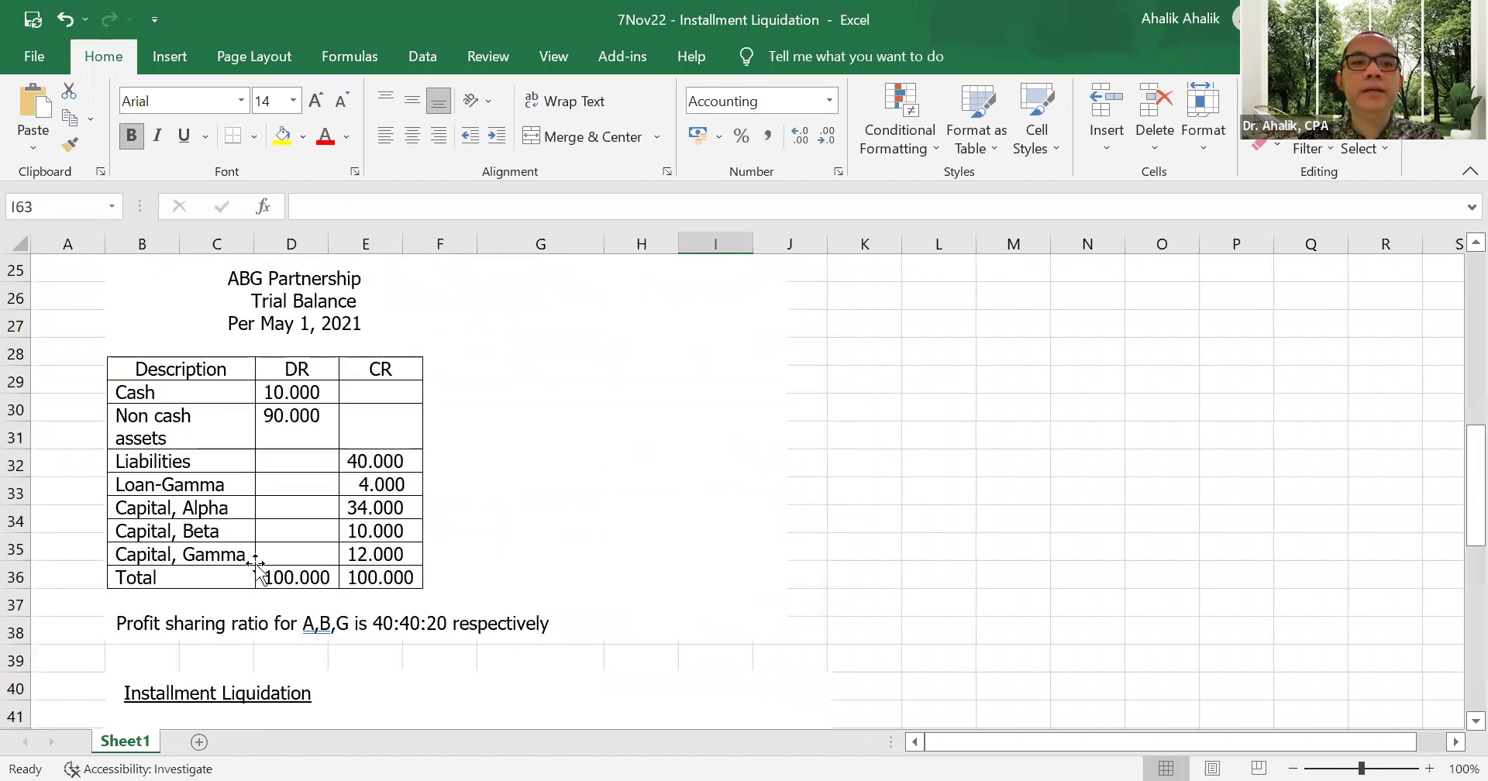
scroll(728, 481, down, 9)
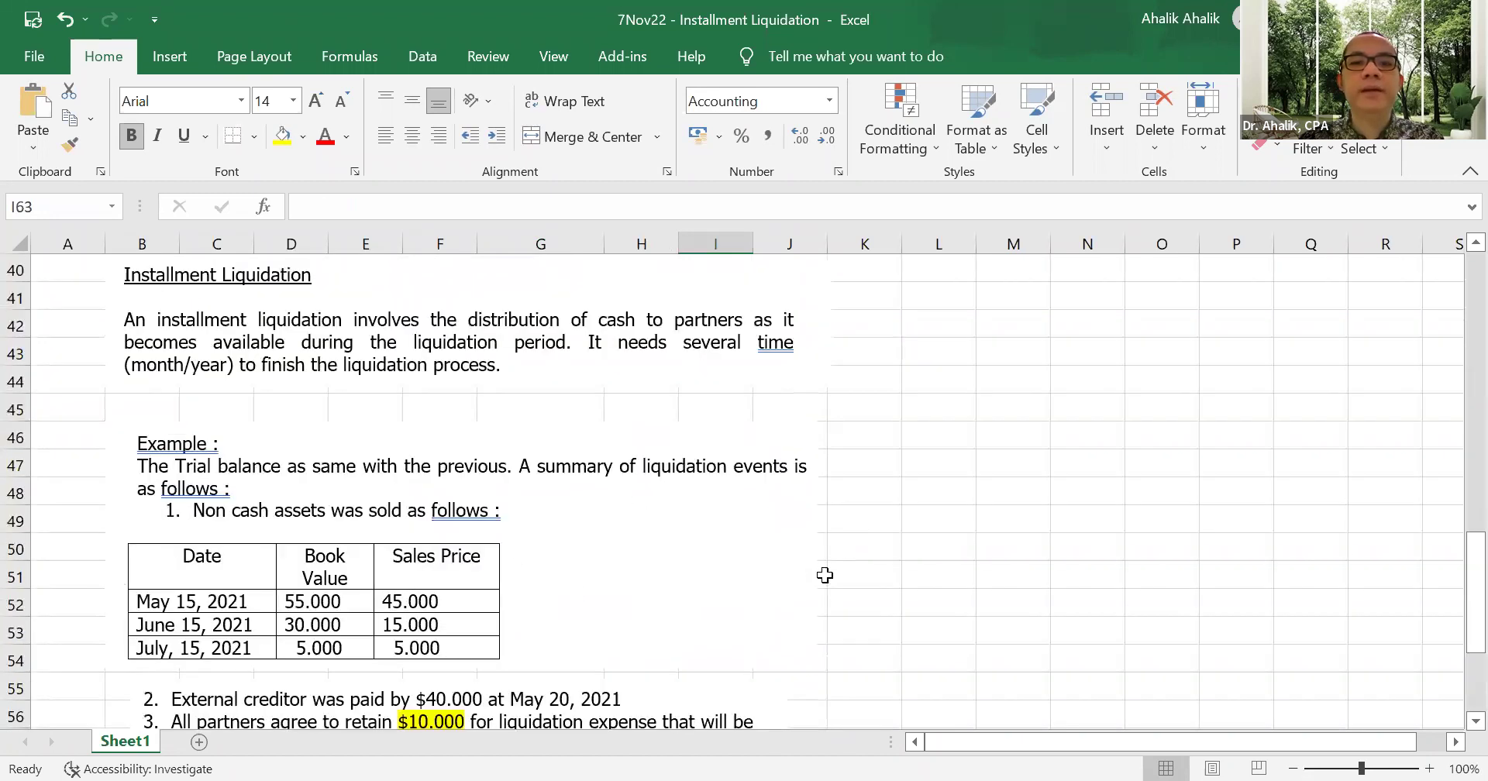
text(Capital)
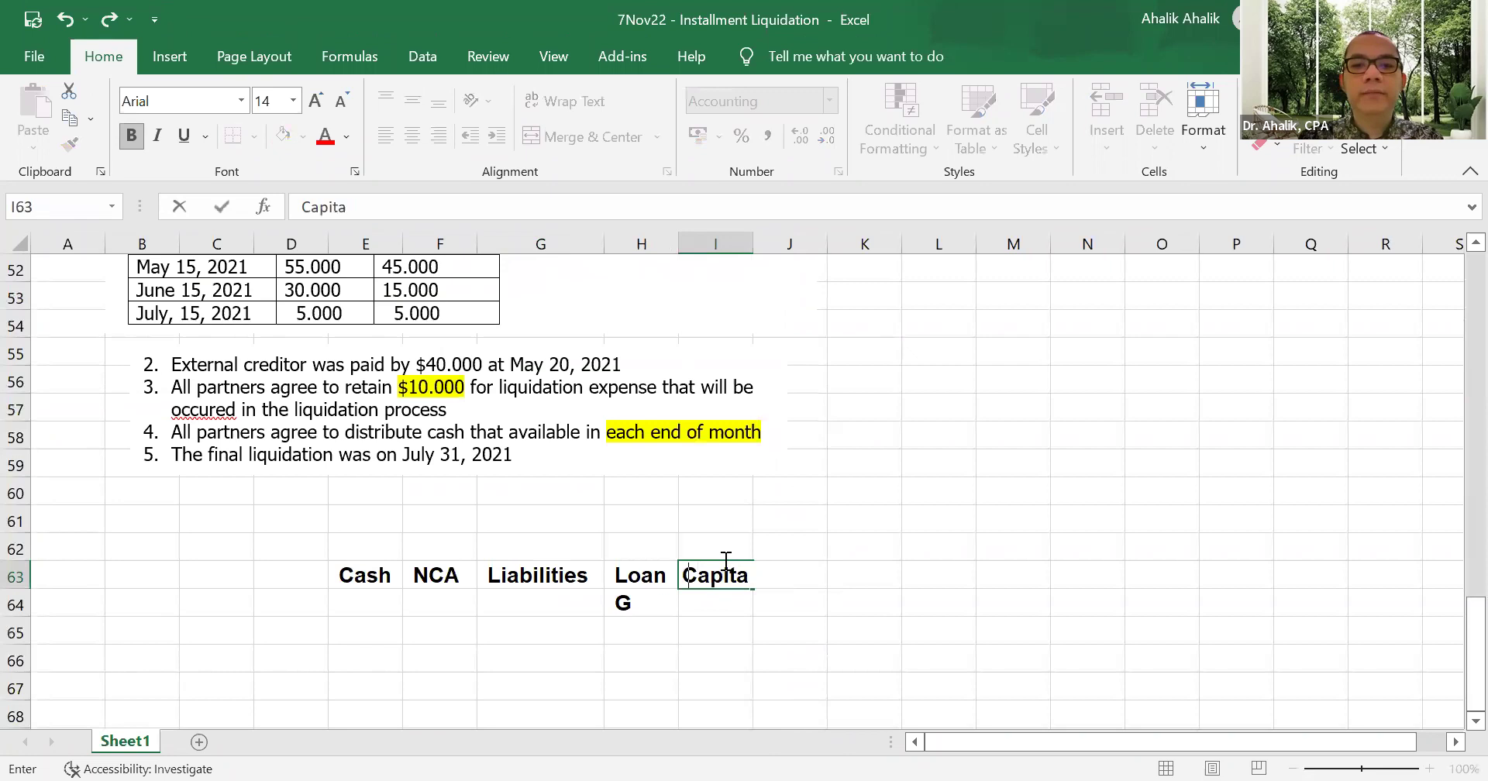
key(Return)
text(A)
- Add the two-row headings Capital B in J63:J64 and Capital G in K63:K64
key(Up)
key(Right)
text(Capital)
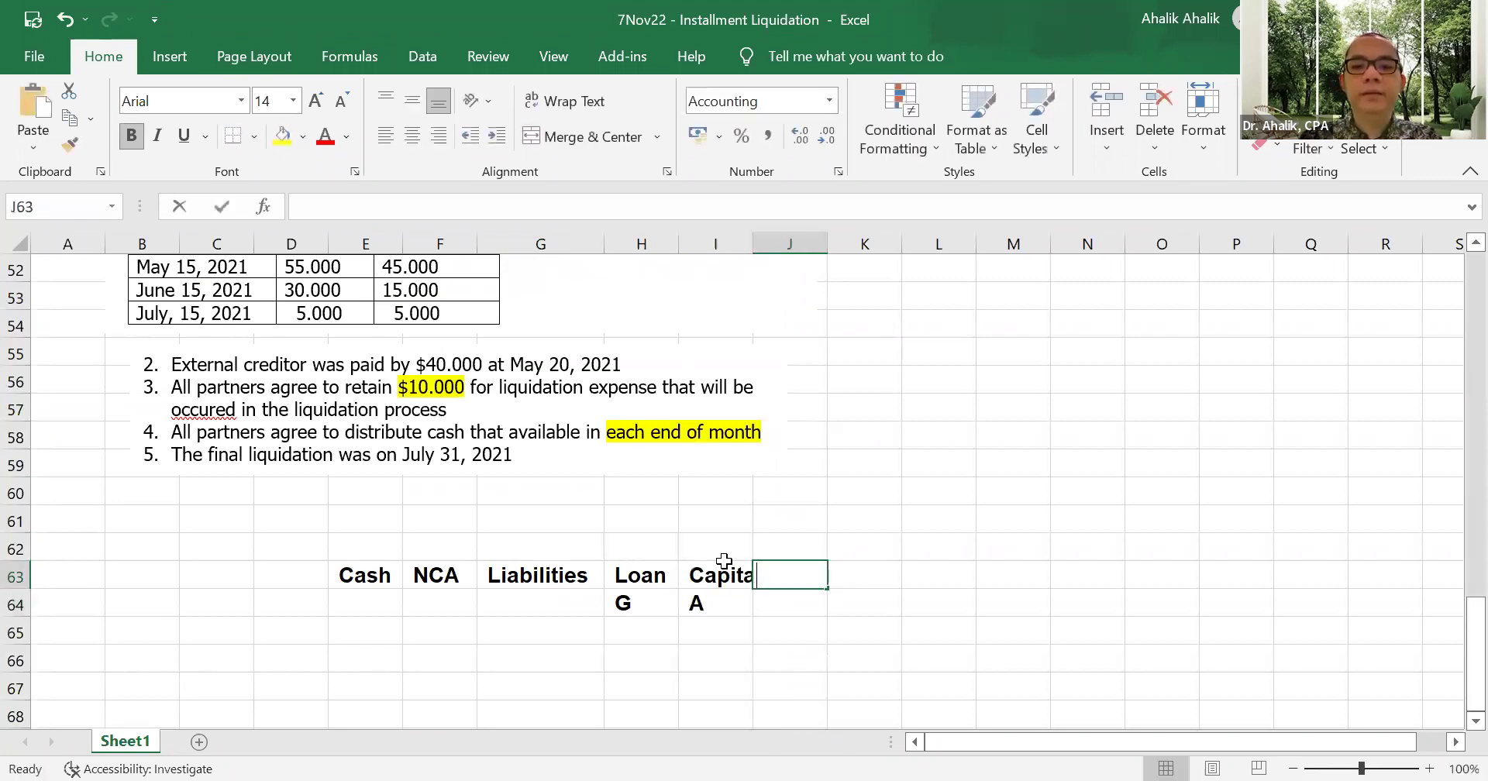
key(Return)
text(B)
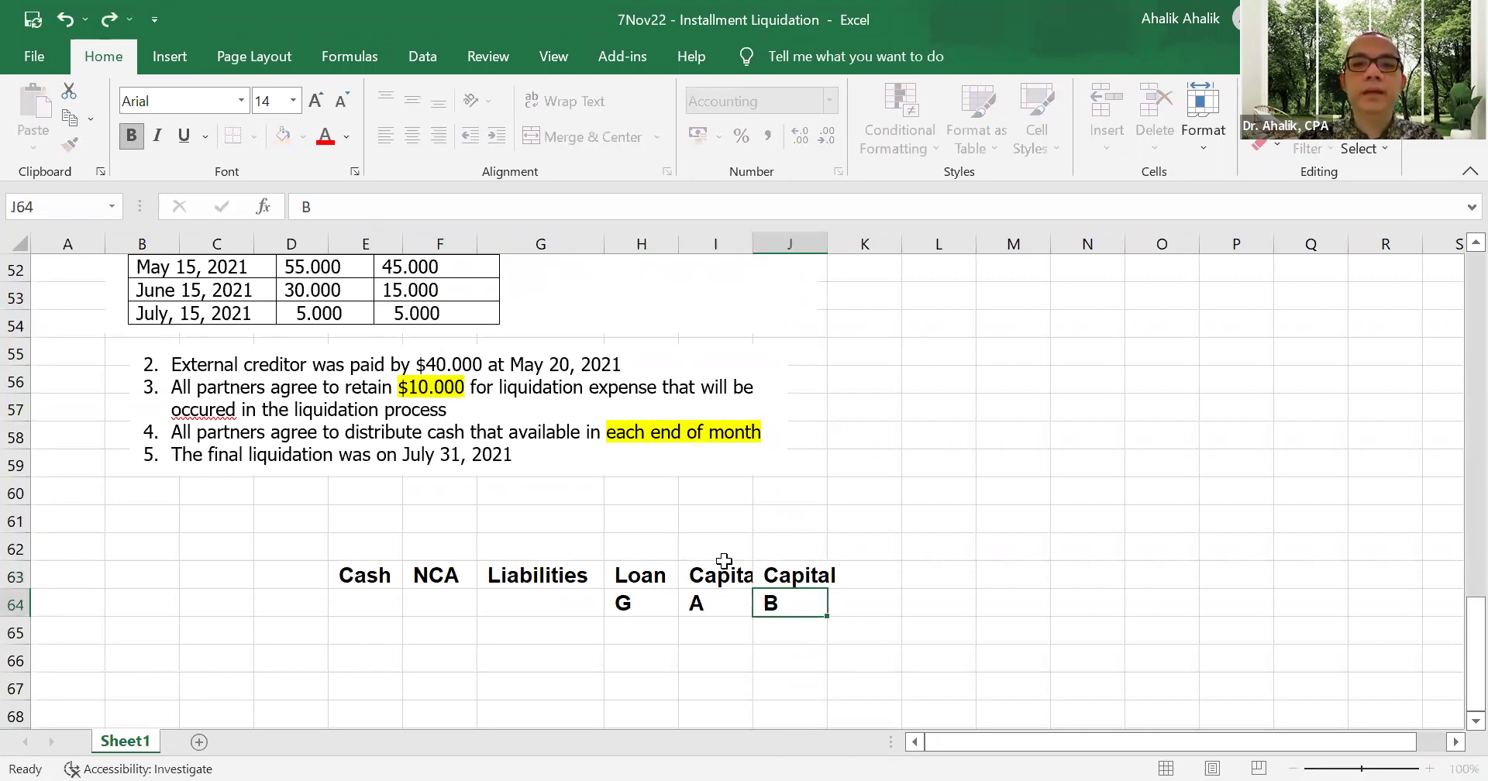
key(Up)
key(Right)
text(Capital)
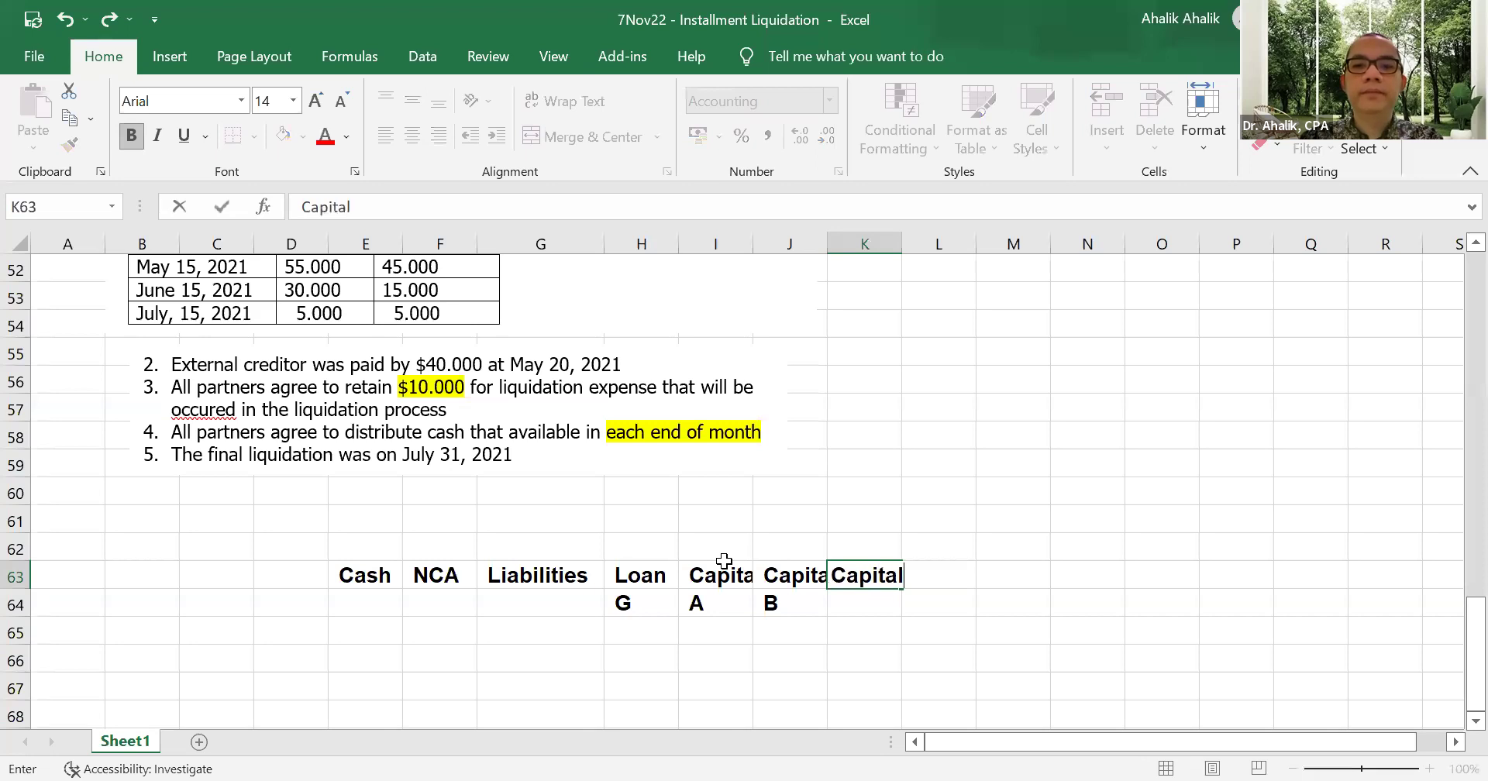
key(Return)
text(G)
key(Return)
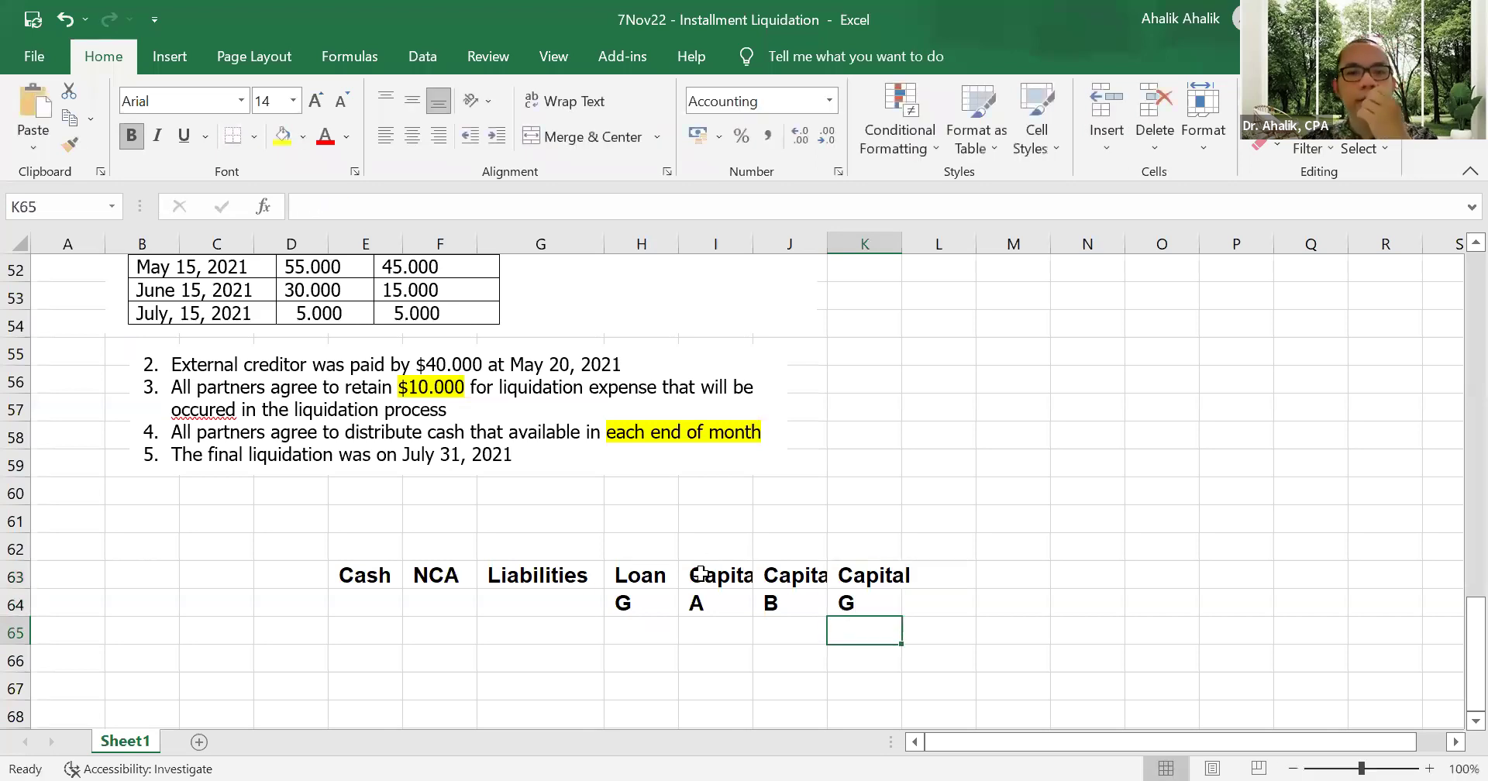
- Label the first row of the liquidation schedule Beginning in B65
click(166, 632)
text(Begi)
text(ng)
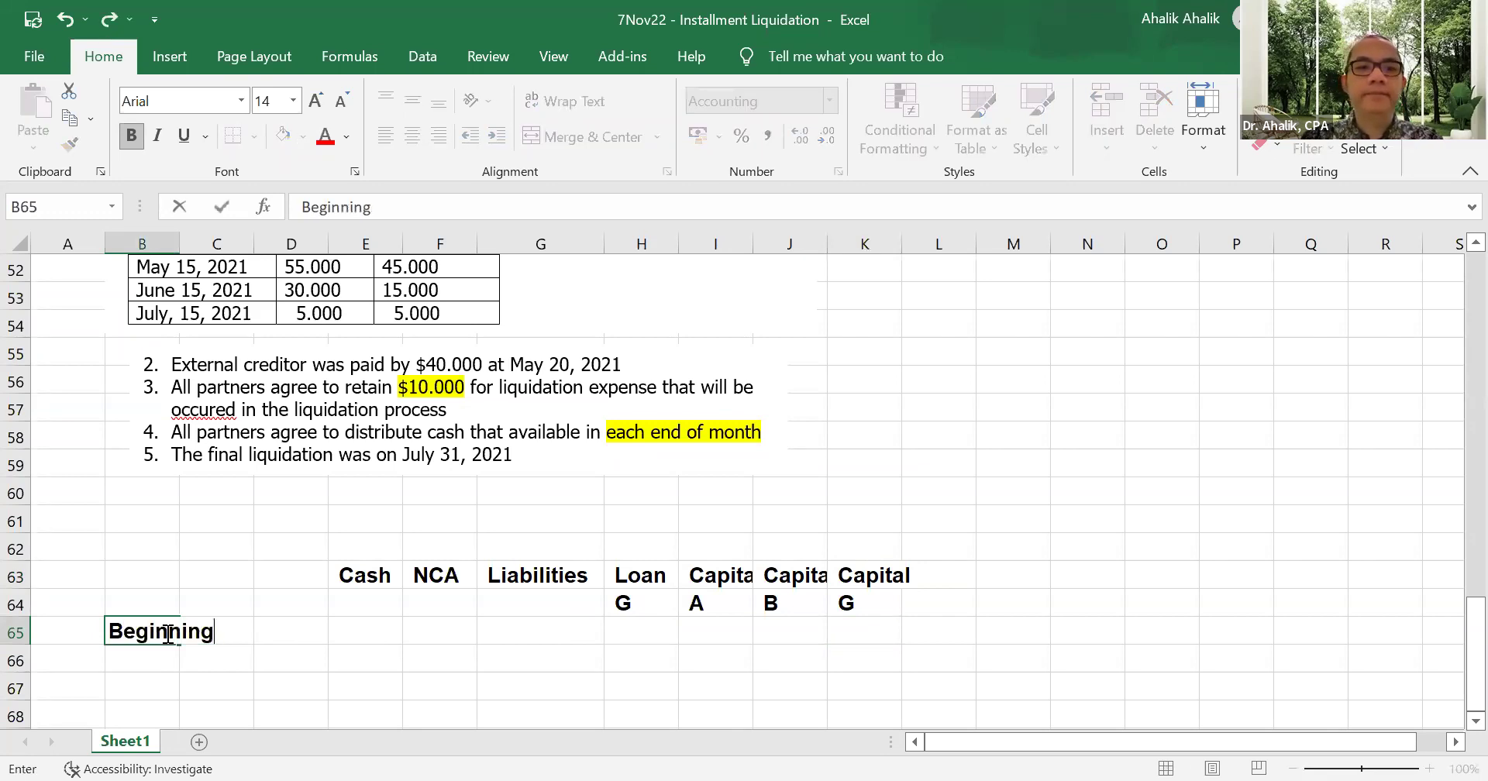
- Enter the beginning balances from the trial balance for Cash, 10.000 in E65, and NCA, 90.000 in F65
key(Right)
key(Right)
key(Right)
scroll(265, 558, up, 1)
scroll(266, 558, up, 9)
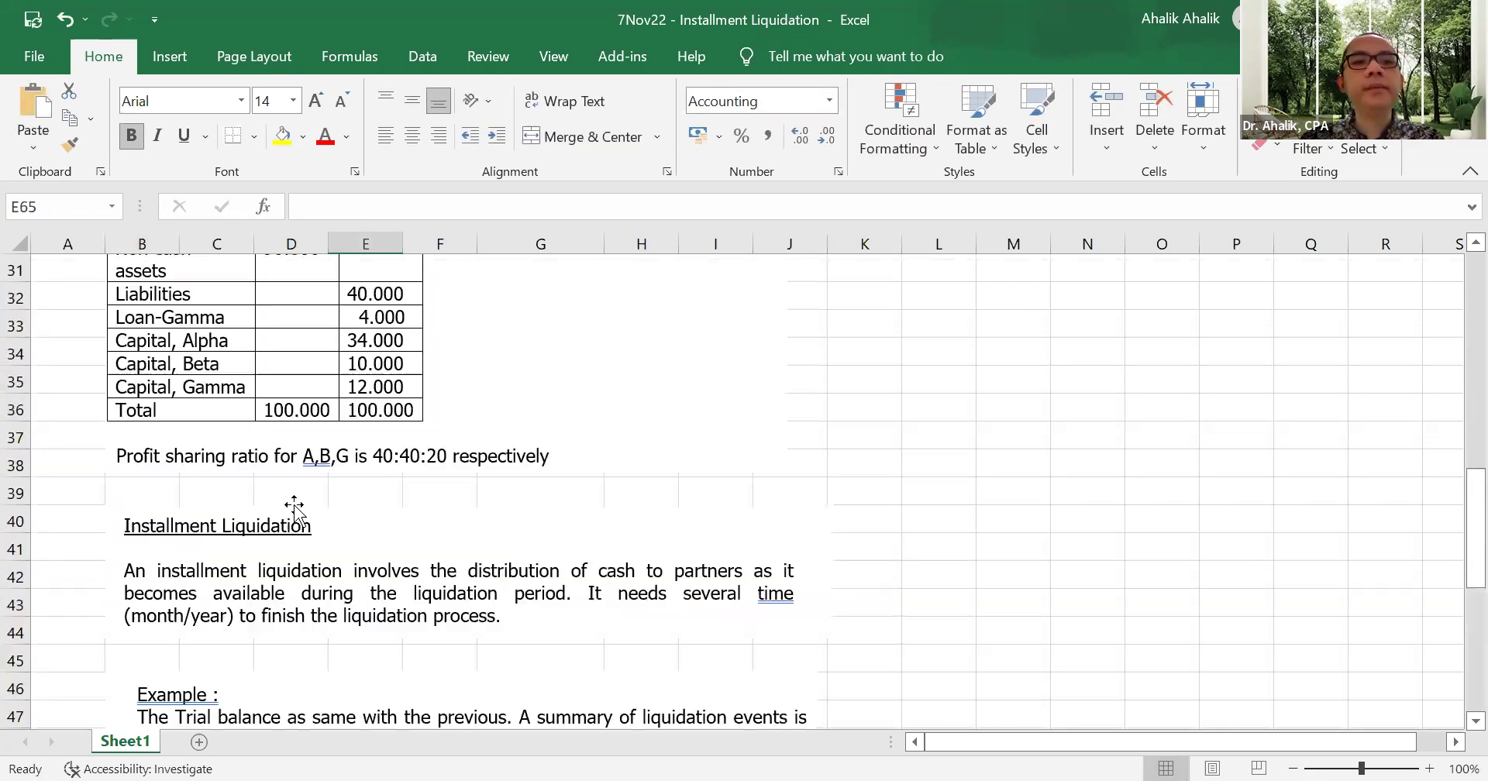
scroll(572, 498, down, 14)
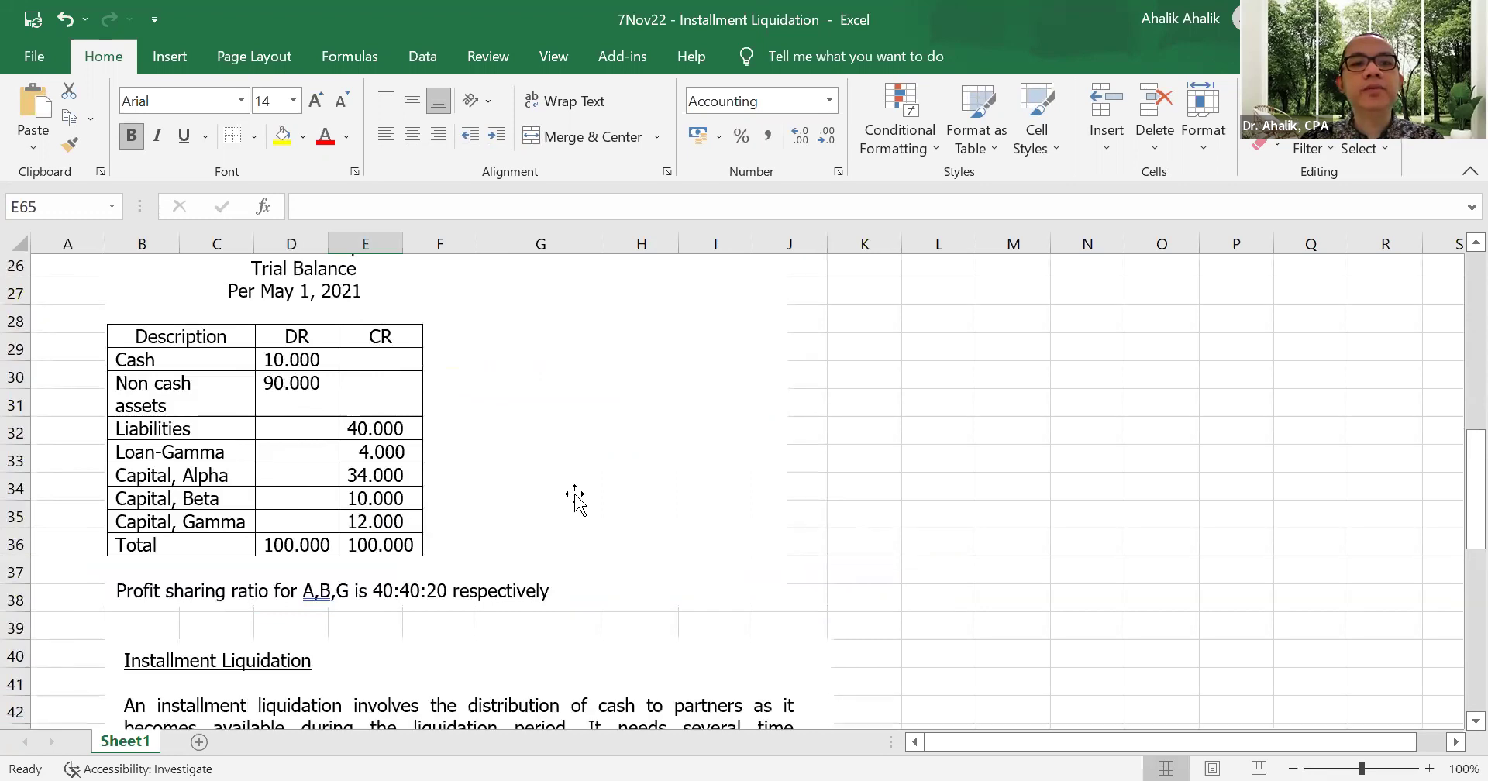
scroll(564, 512, up, 3)
text(10.000)
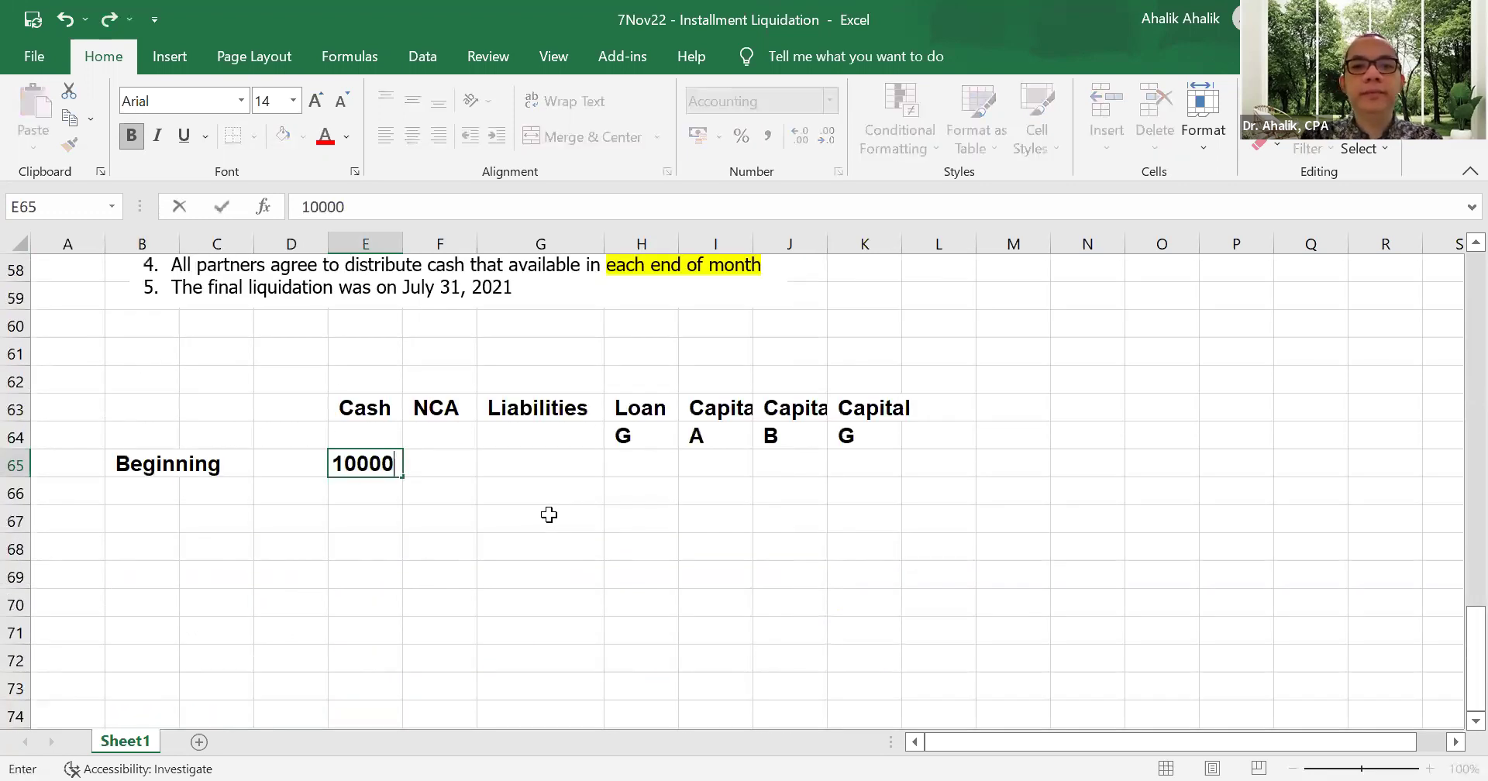
key(Right)
text(90.000)
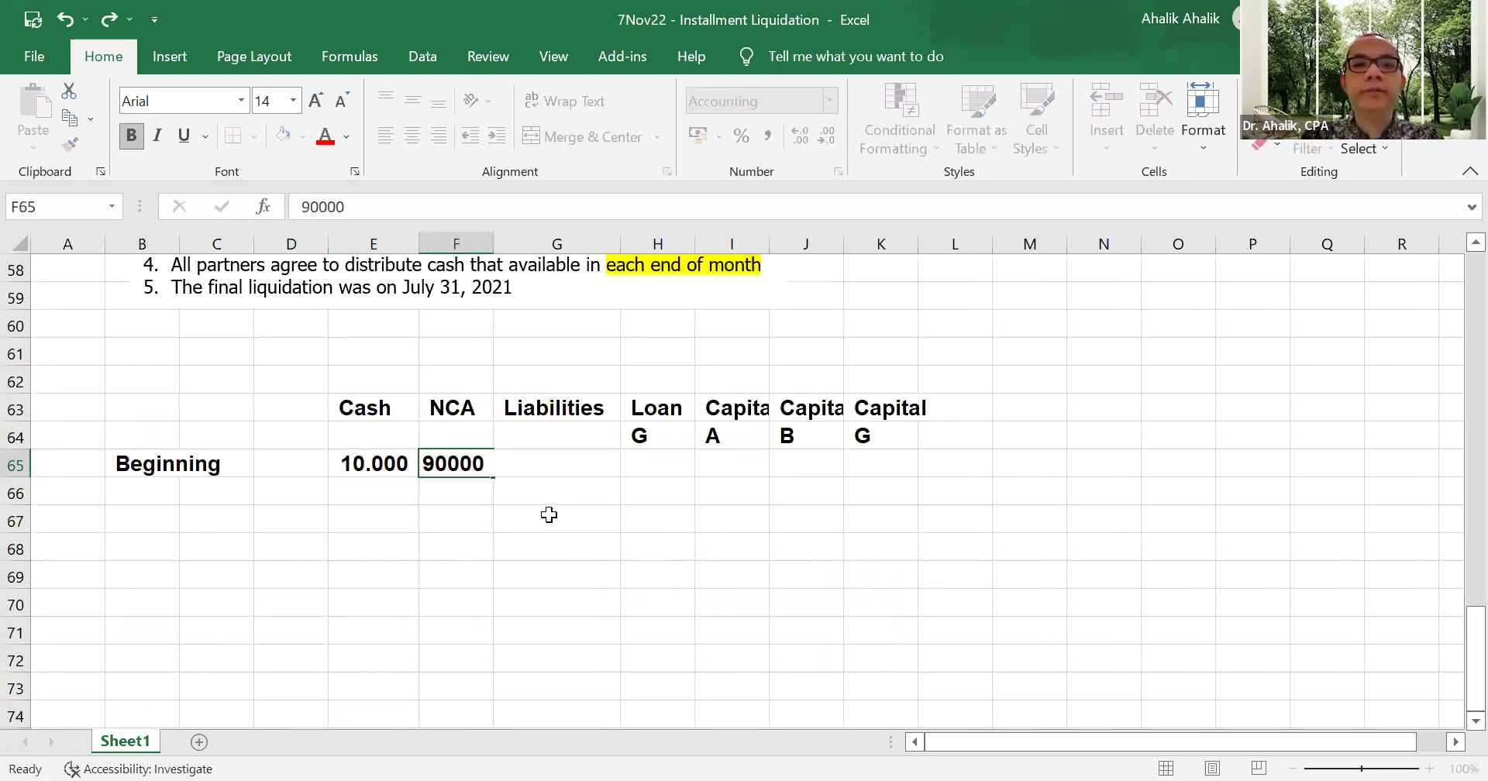
key(Return)
- Look up the liabilities in the trial balance and enter their beginning balance of 40.000 in G65
scroll(565, 465, up, 10)
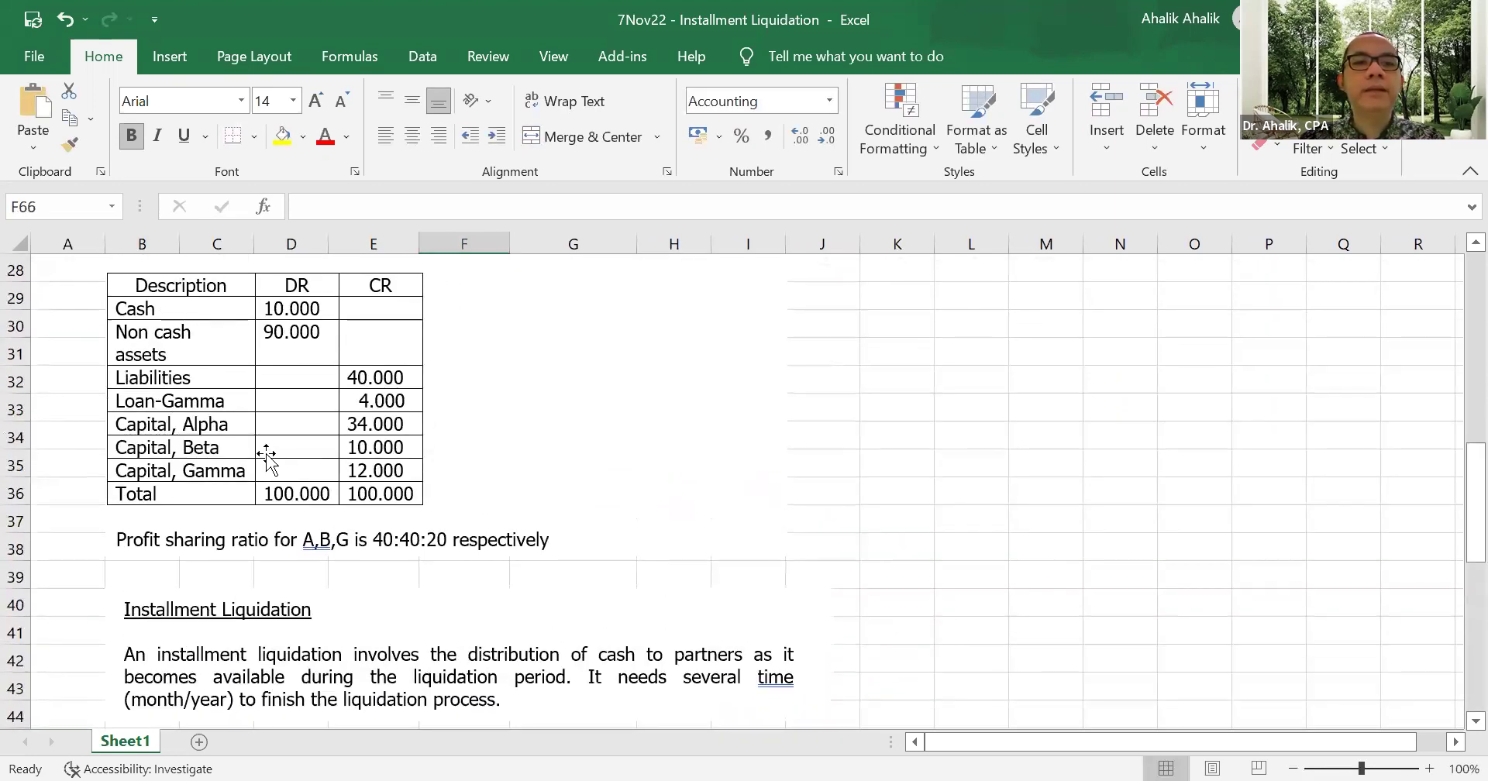
scroll(764, 518, down, 1)
scroll(764, 517, down, 10)
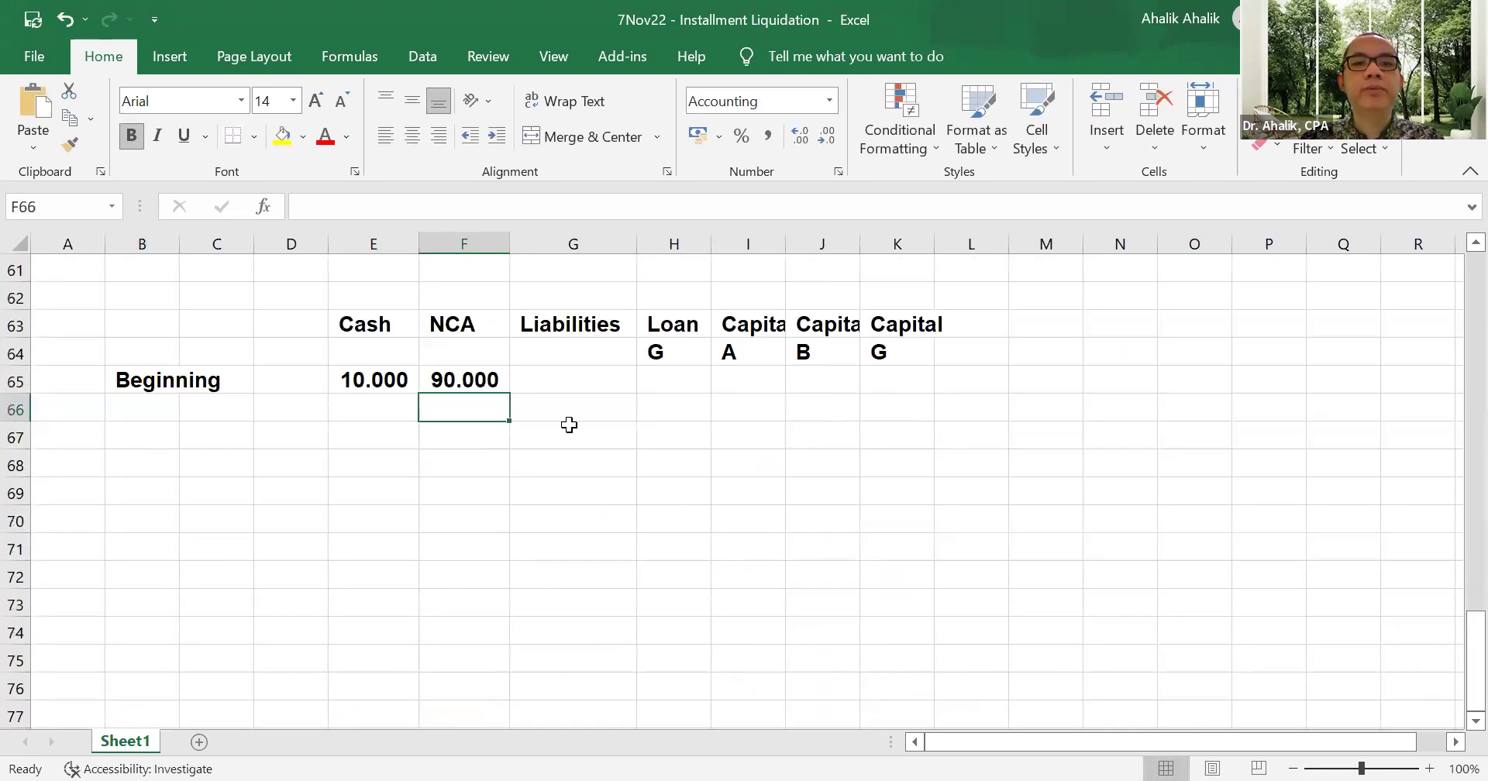
click(580, 388)
text(40000)
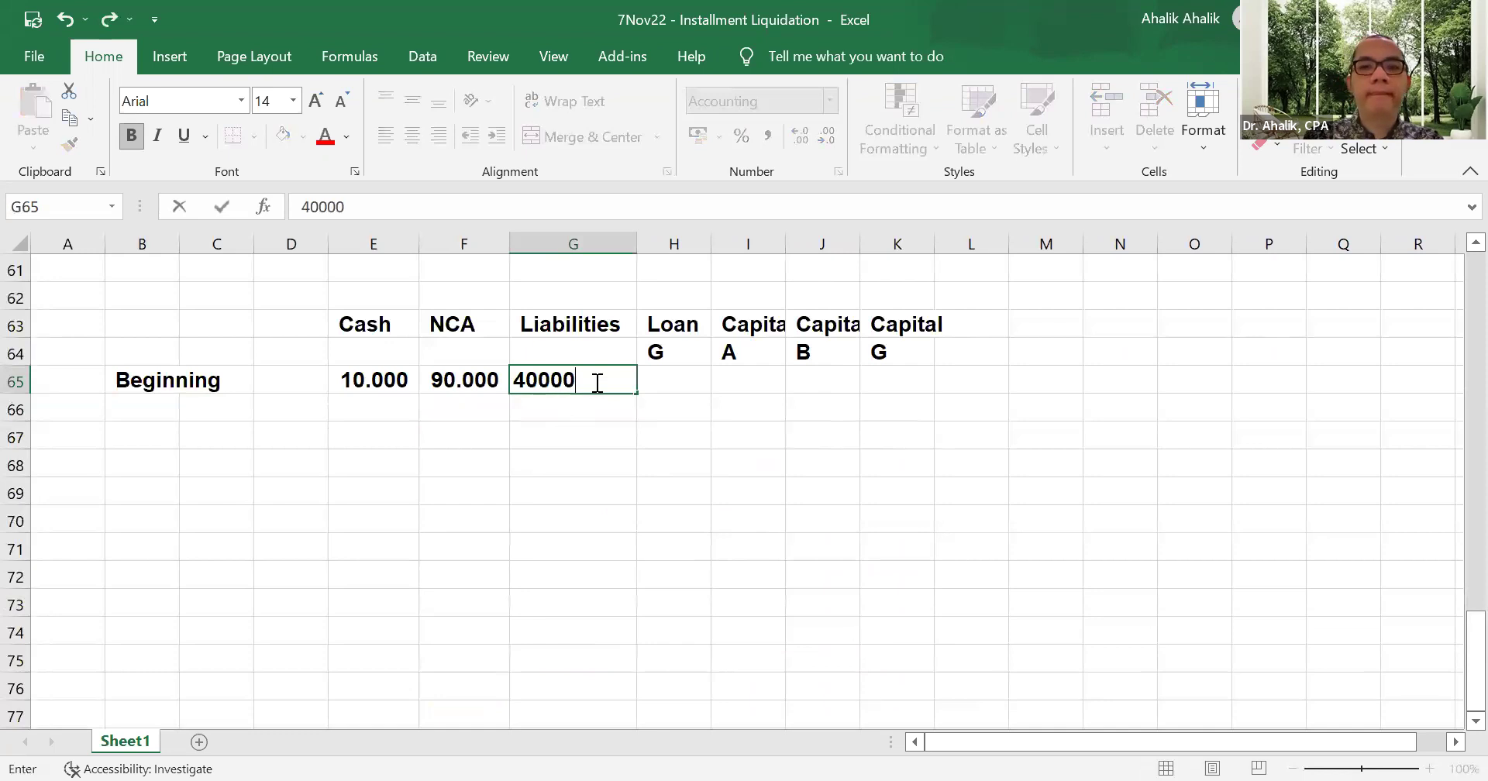
key(Return)
- Look up Gamma's loan in the trial balance and enter its beginning balance of 4.000 in H65
scroll(620, 372, up, 8)
scroll(670, 405, up, 4)
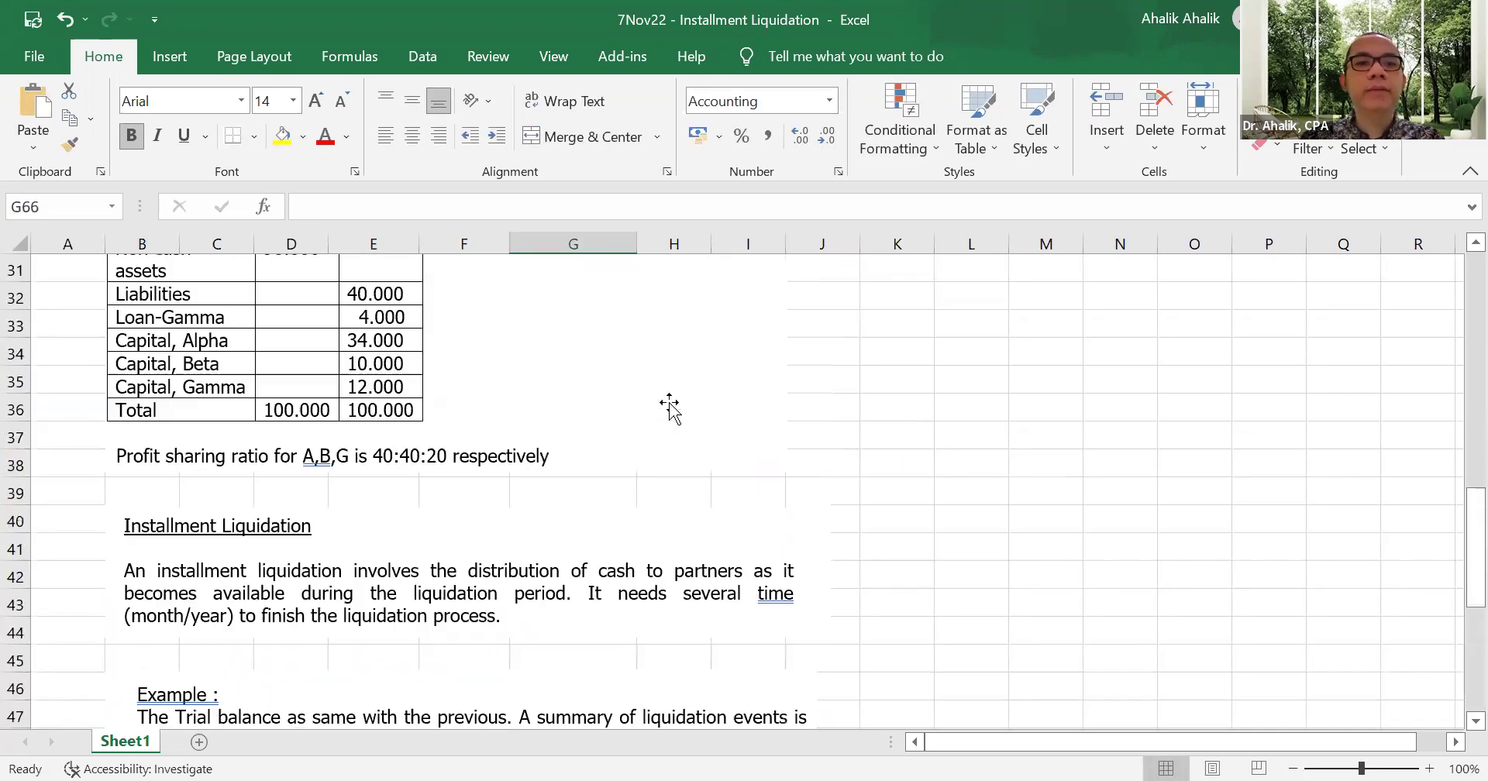
scroll(764, 505, down, 9)
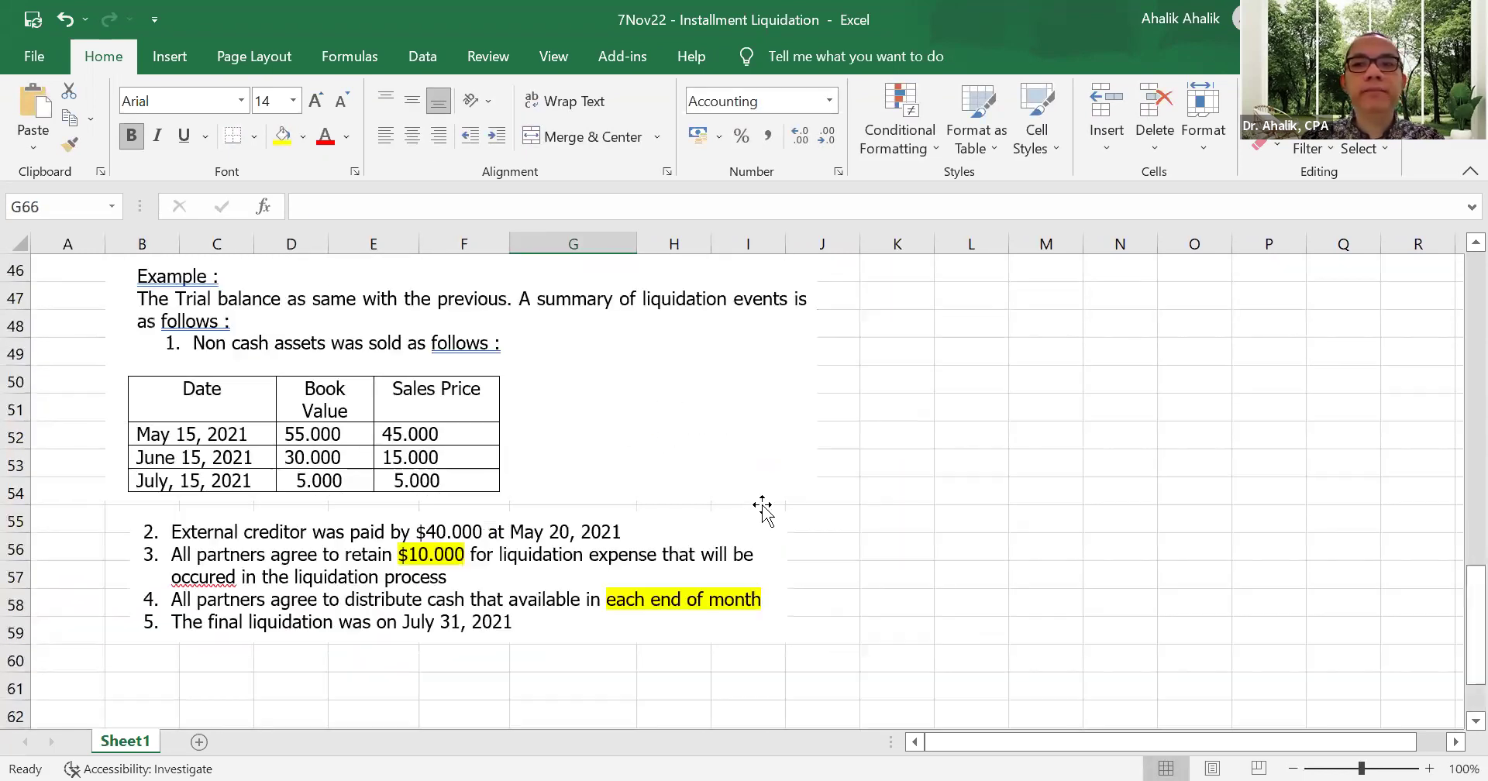
key(Up)
key(Right)
text(4000)
key(Return)
- Enter the partners' beginning capital from the trial balance: 34.000 for A, 10.000 for B and 12.000 for G in I65:K65
scroll(679, 589, up, 10)
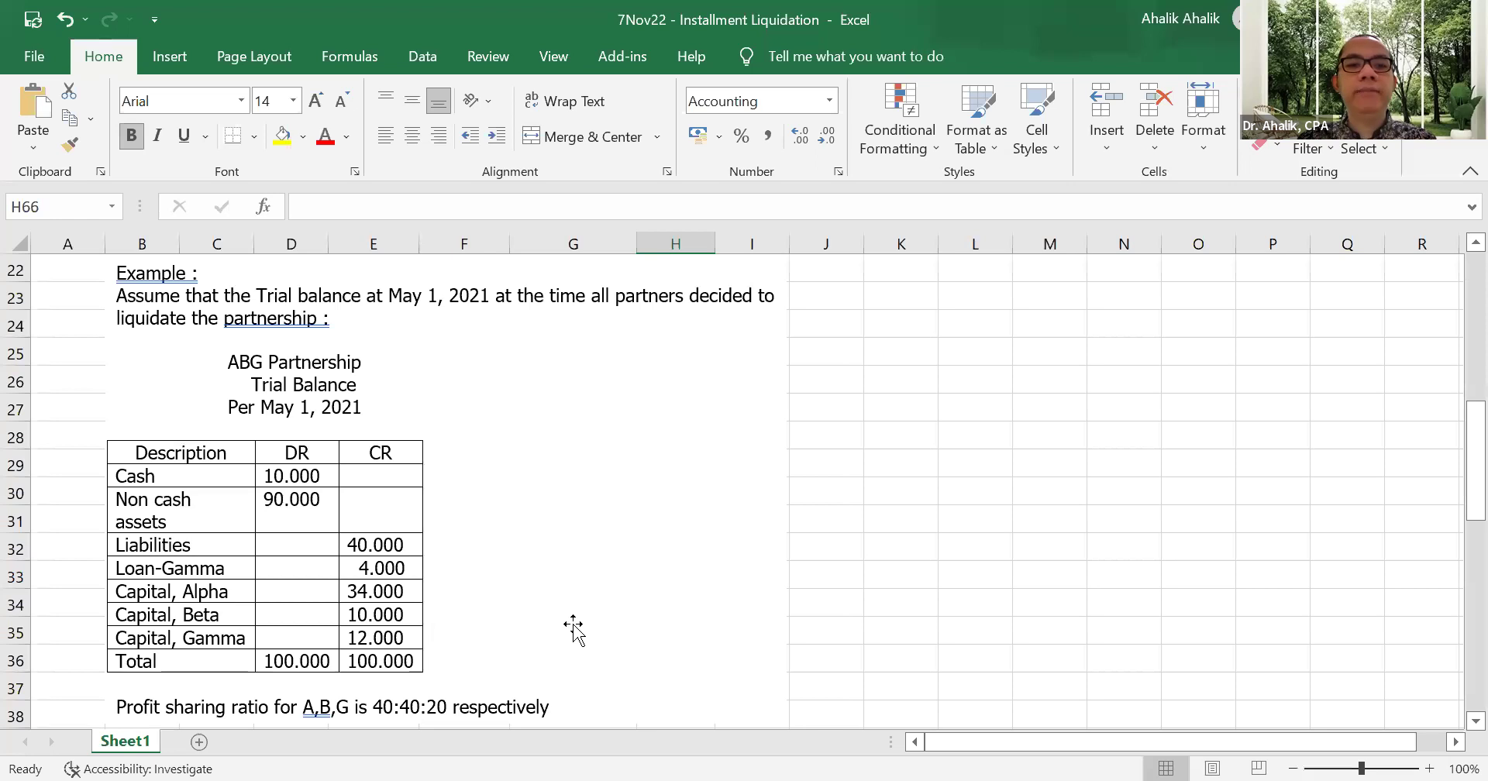
scroll(807, 637, down, 10)
click(750, 632)
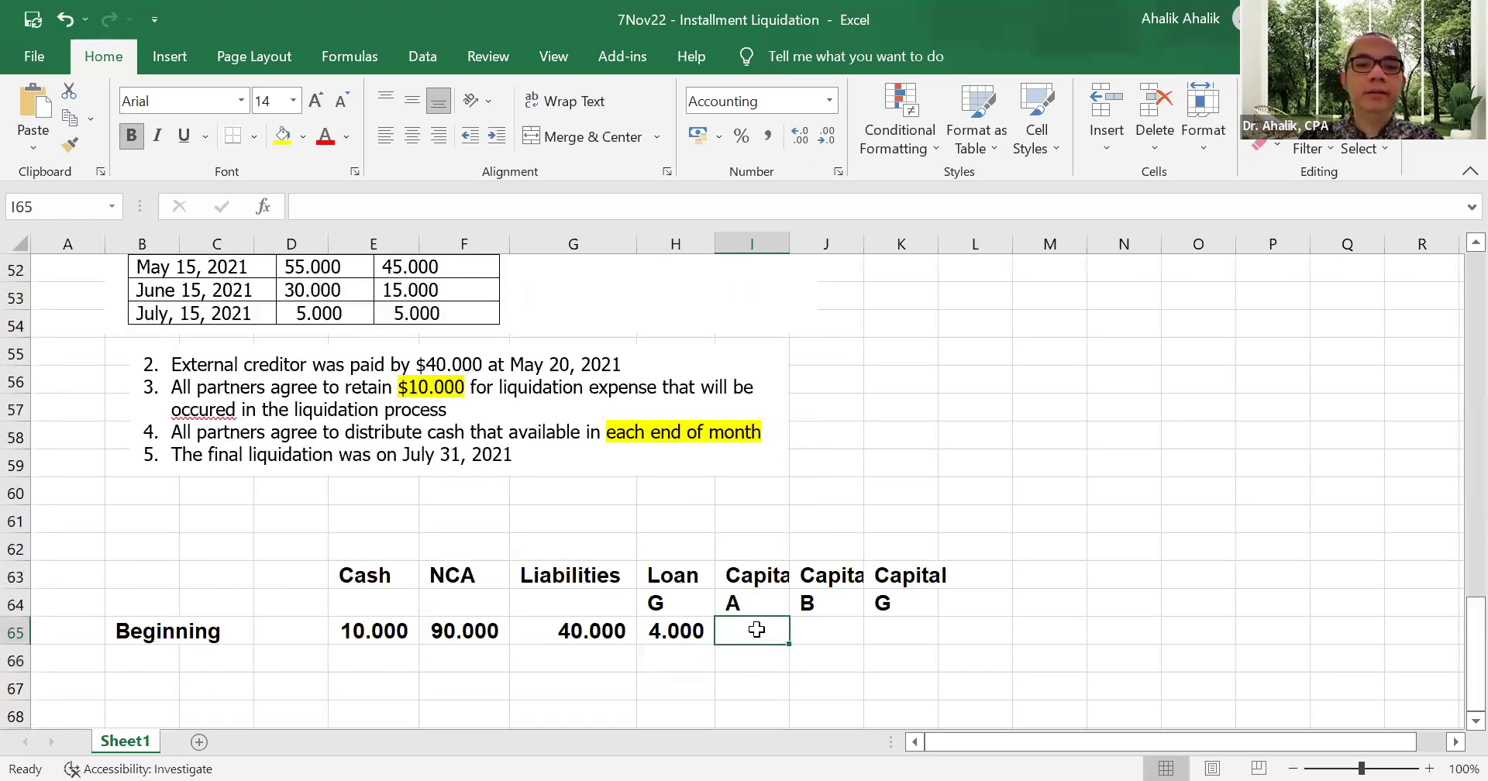
text(34000)
key(Tab)
text(10.000)
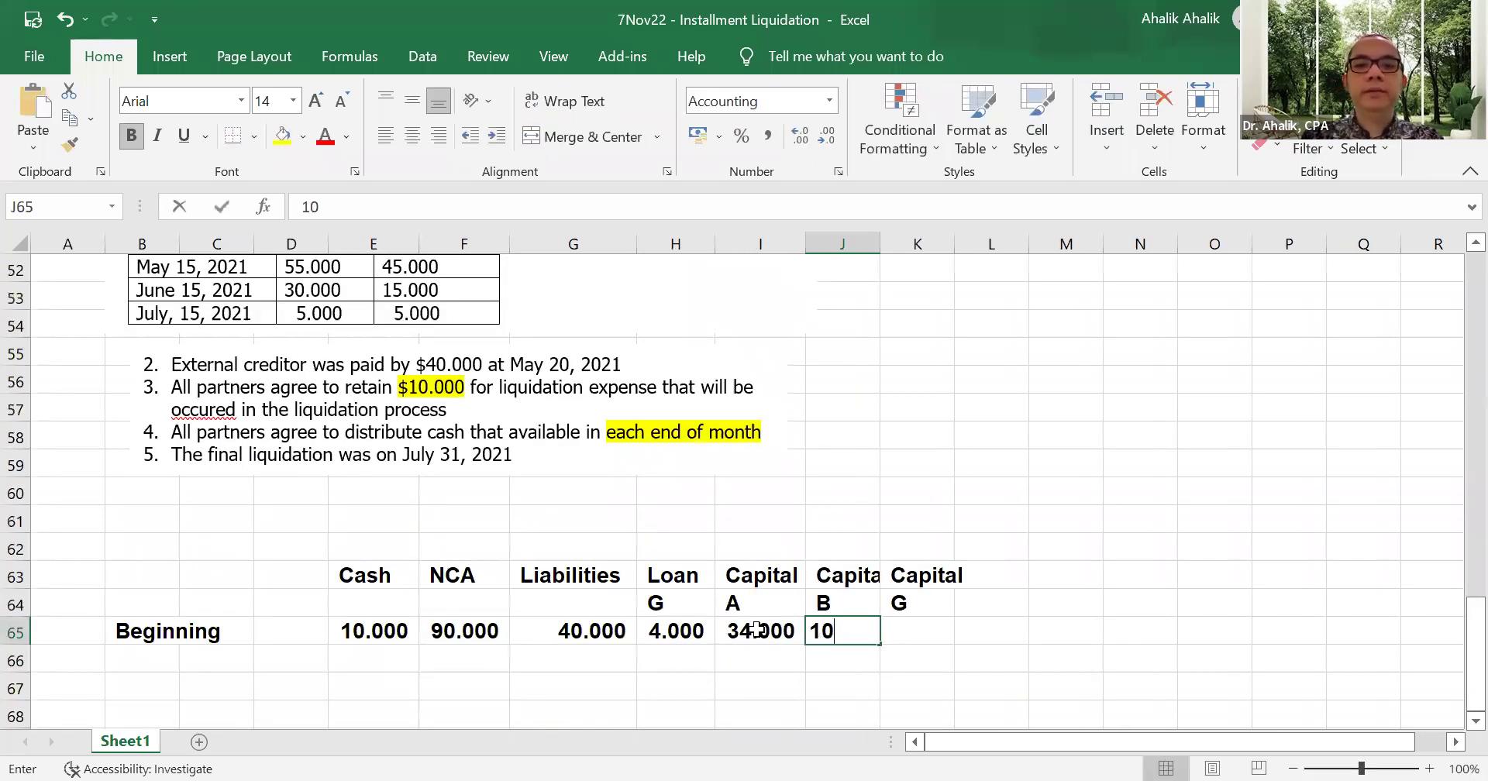
key(Tab)
text(12.000)
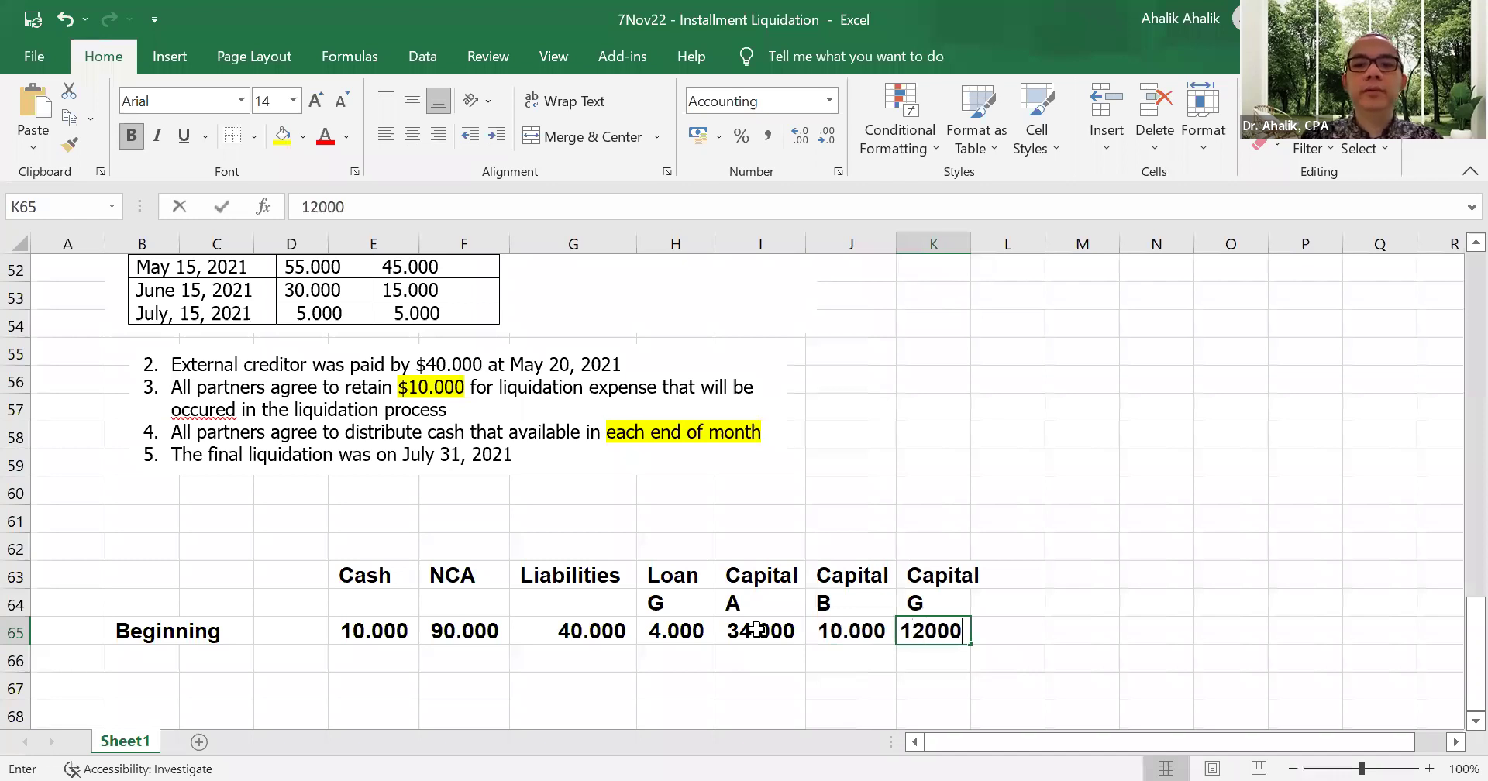
key(Down)
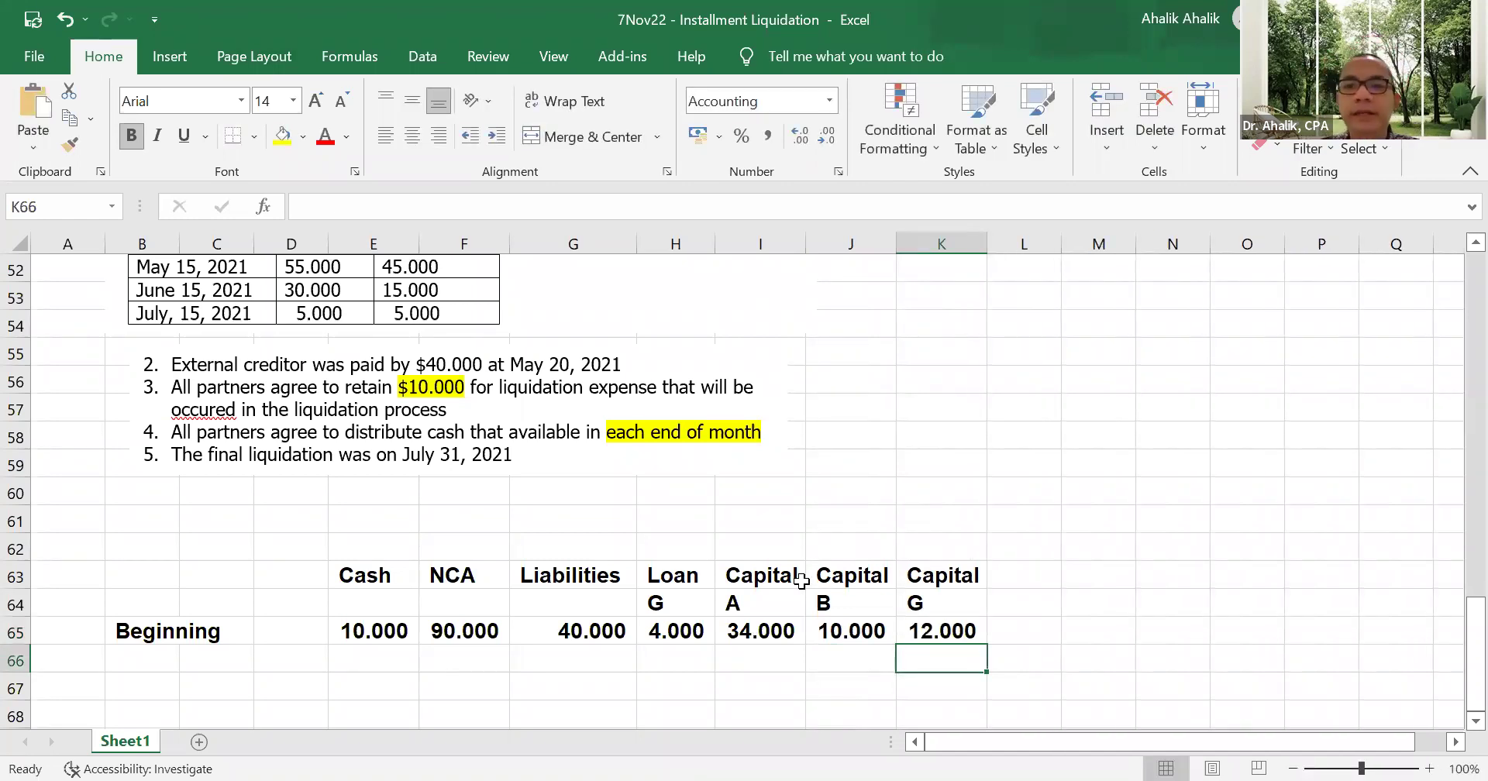
- Label the row below the beginning balances "During May 2021 :" in B66
scroll(640, 597, up, 1)
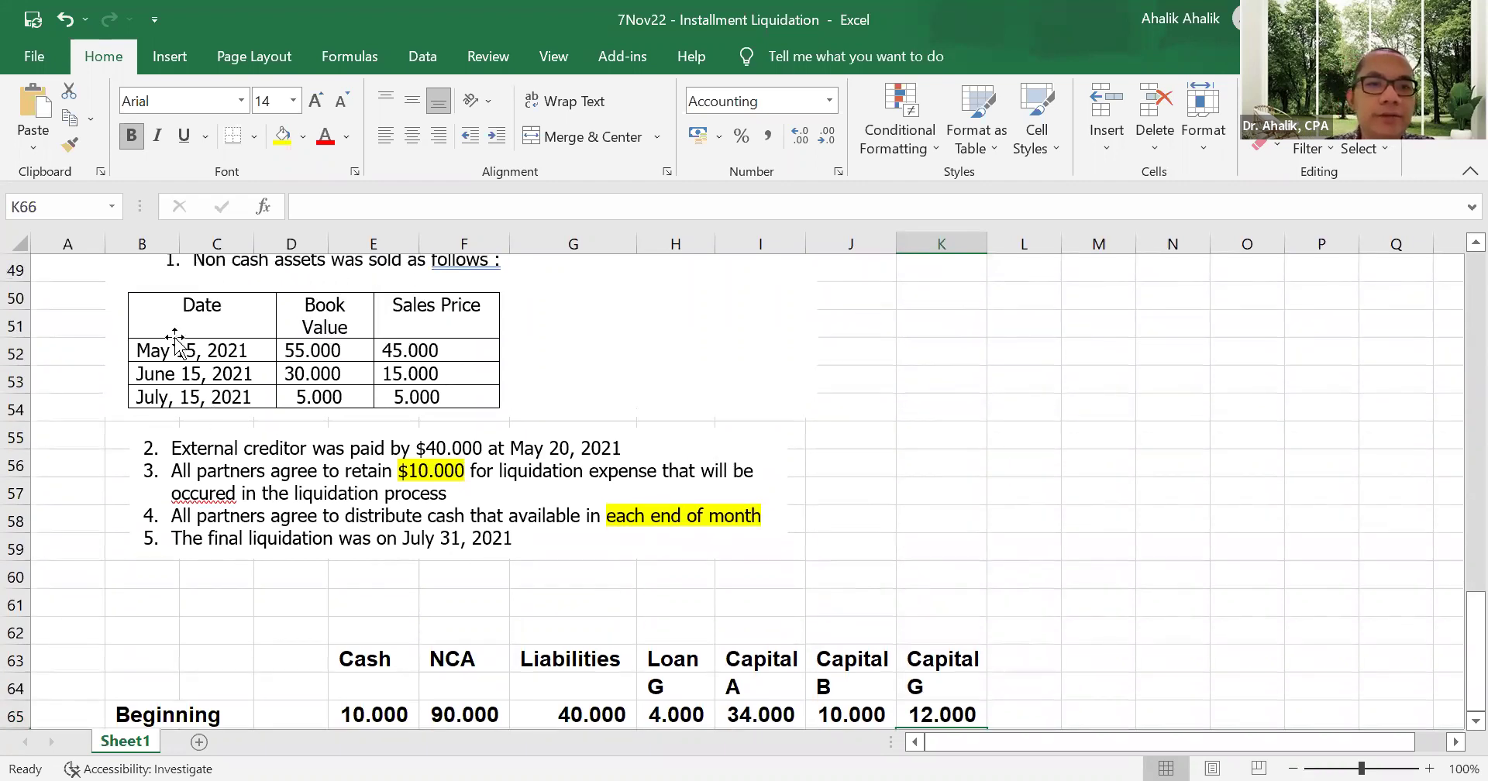
scroll(219, 592, down, 3)
click(142, 499)
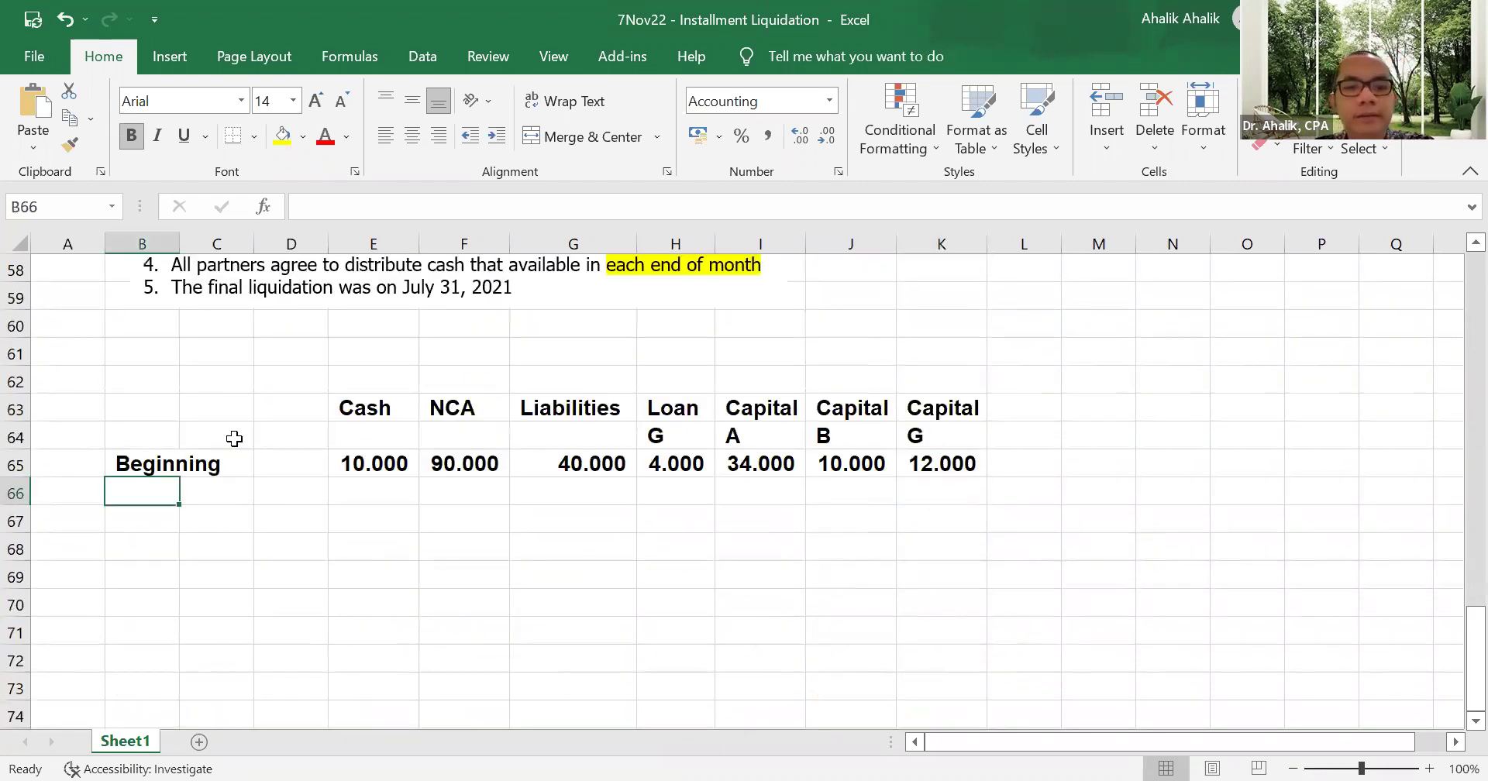
text(During May )
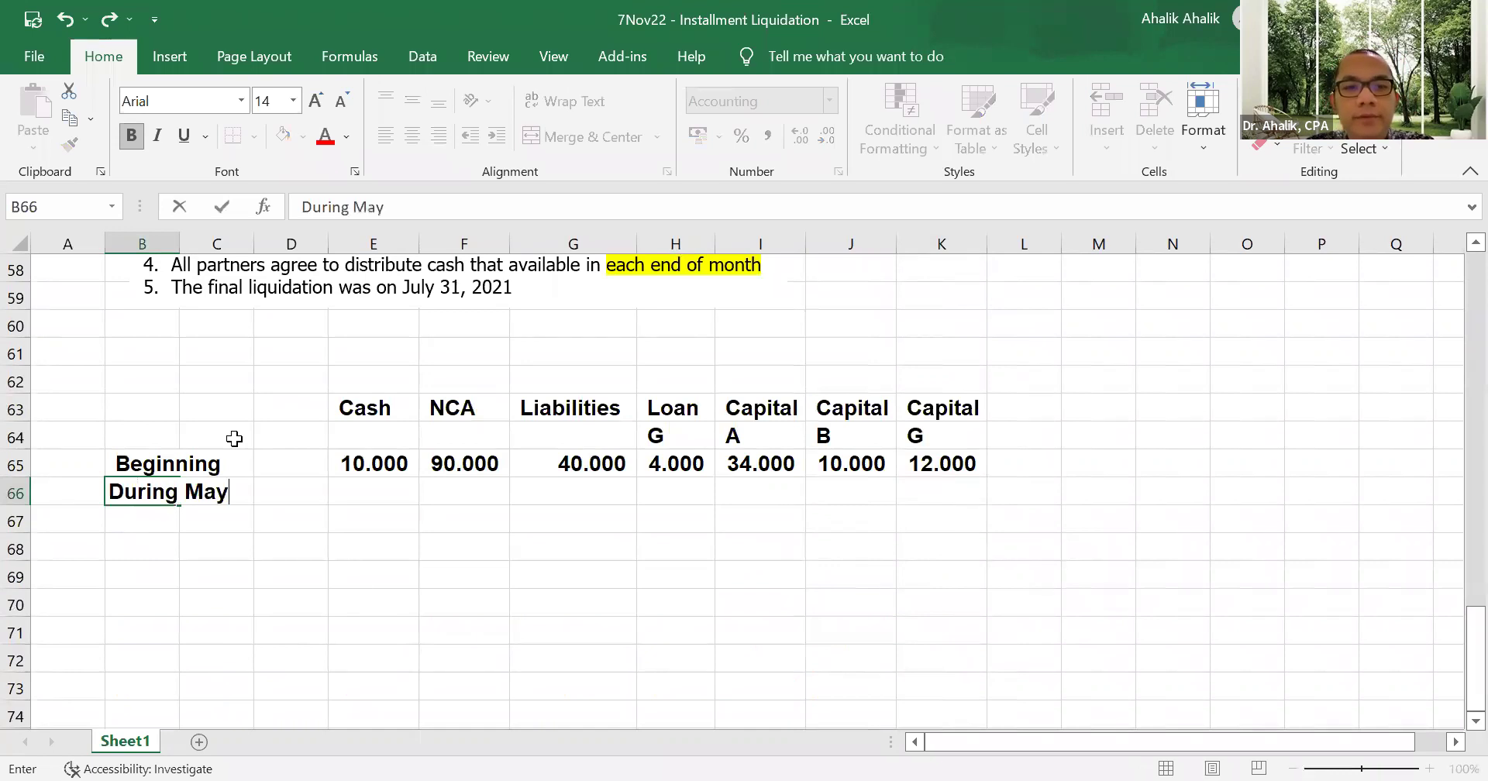
text(202)
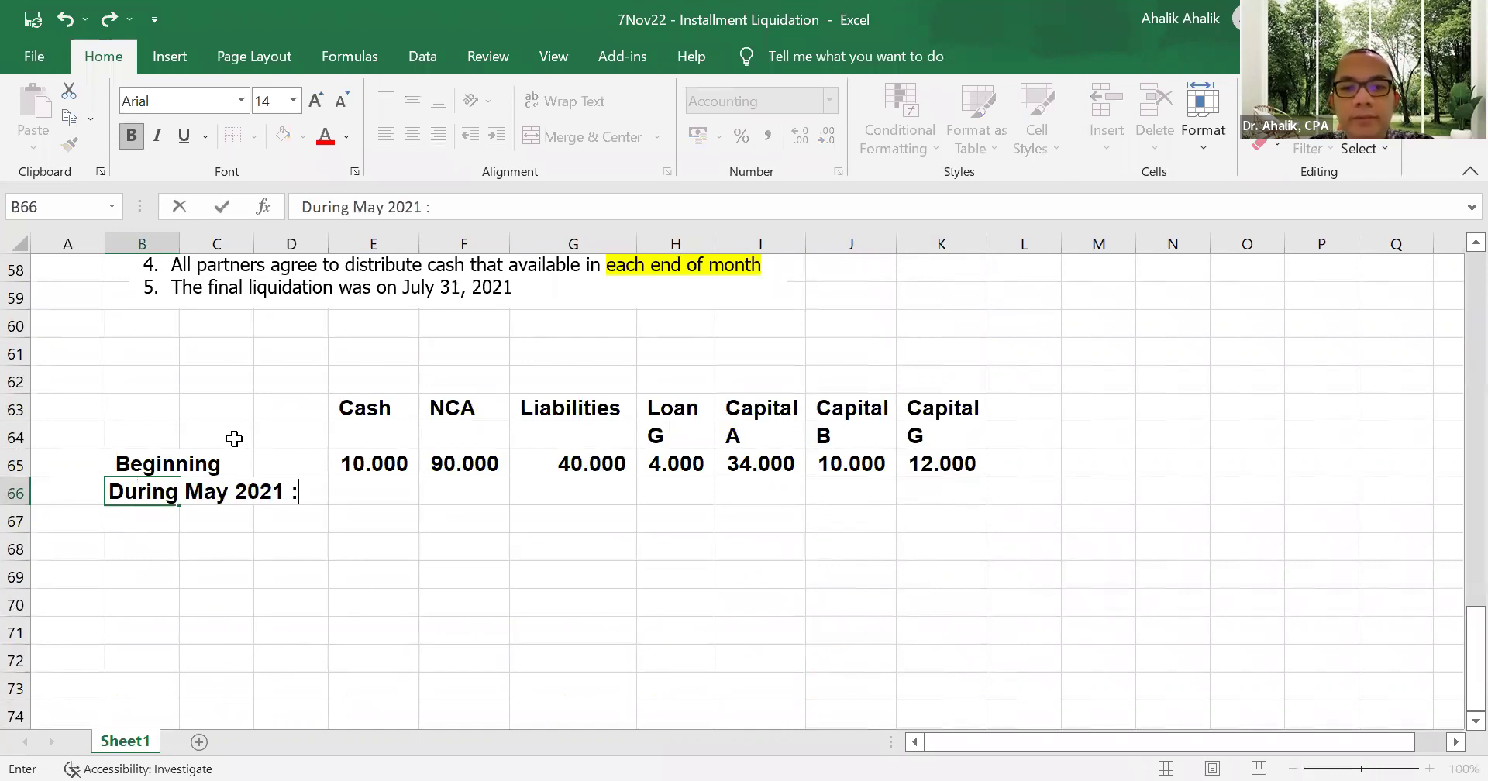
text(1 :)
key(Return)
- Check the non-cash asset sales in the liquidation events and label B67 "Sold NCA"
scroll(391, 462, up, 3)
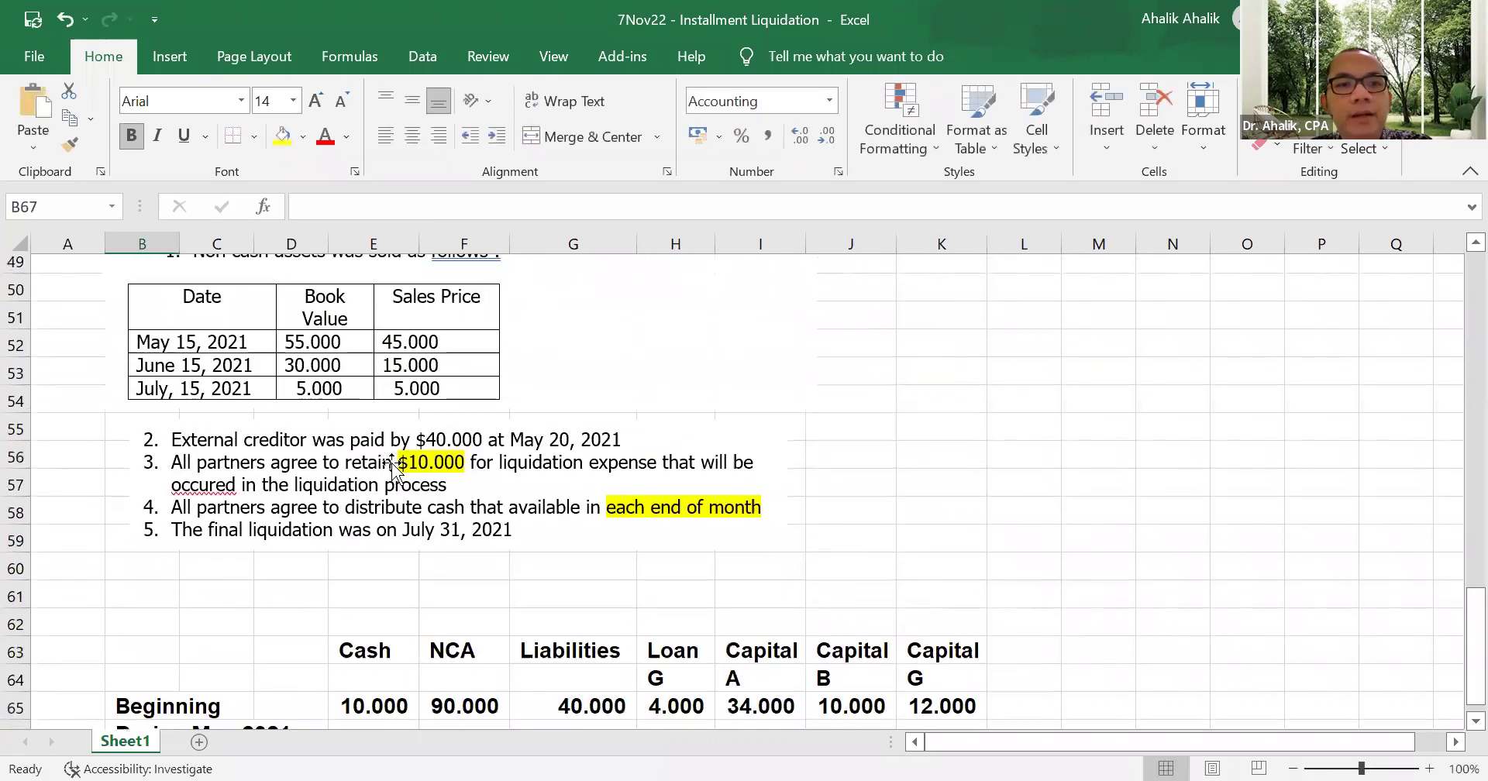
scroll(356, 316, up, 1)
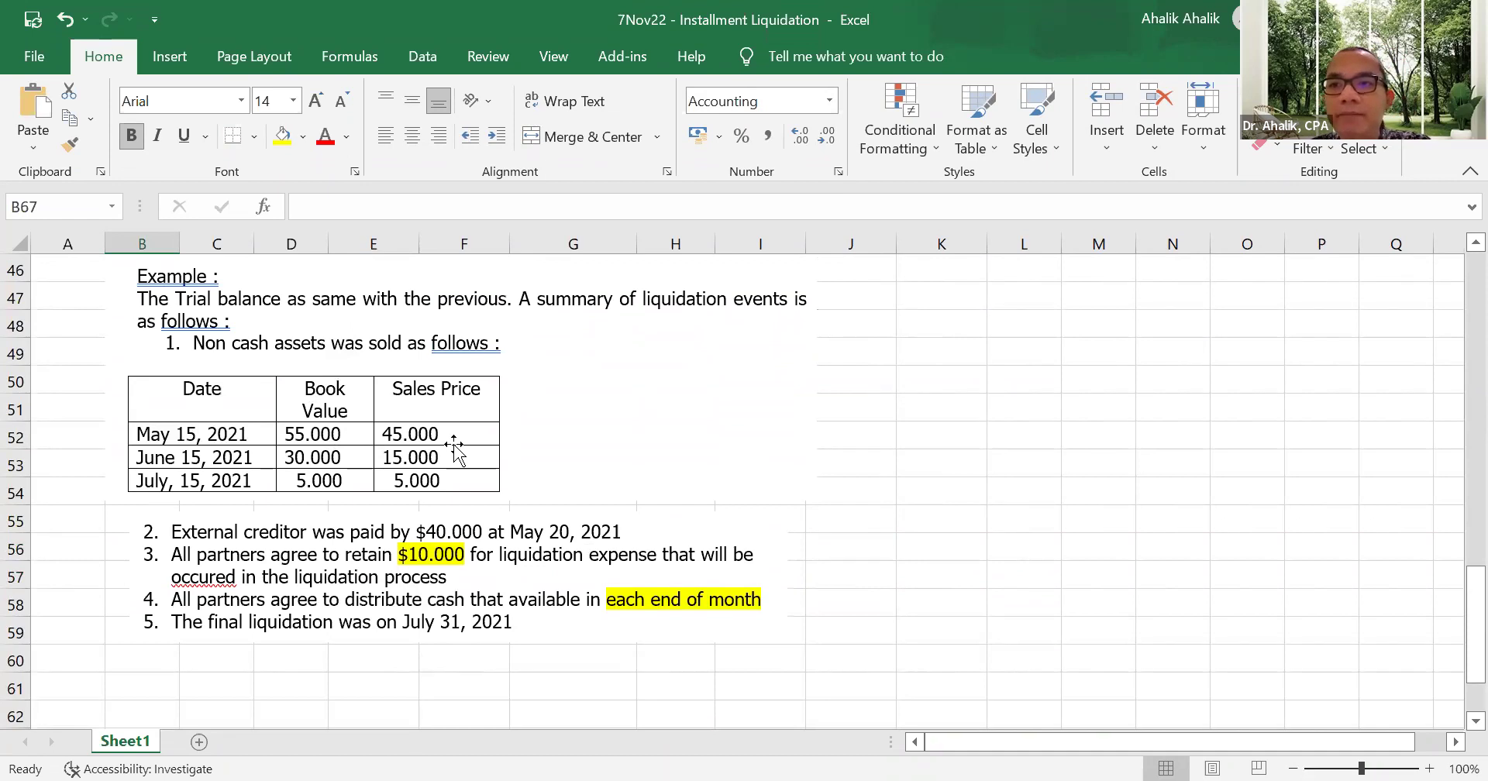
scroll(259, 472, down, 6)
scroll(240, 465, up, 2)
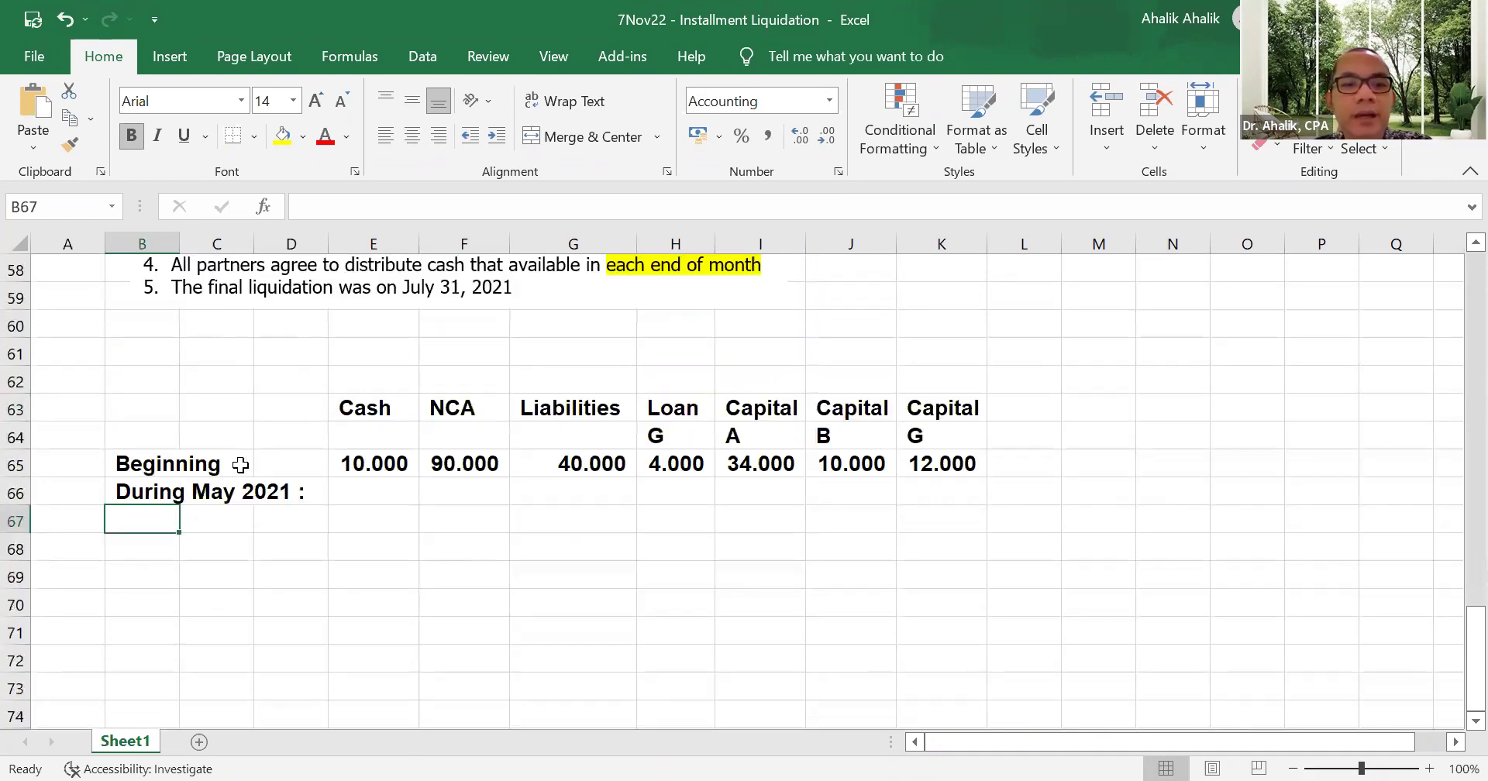
text(Sold NCA)
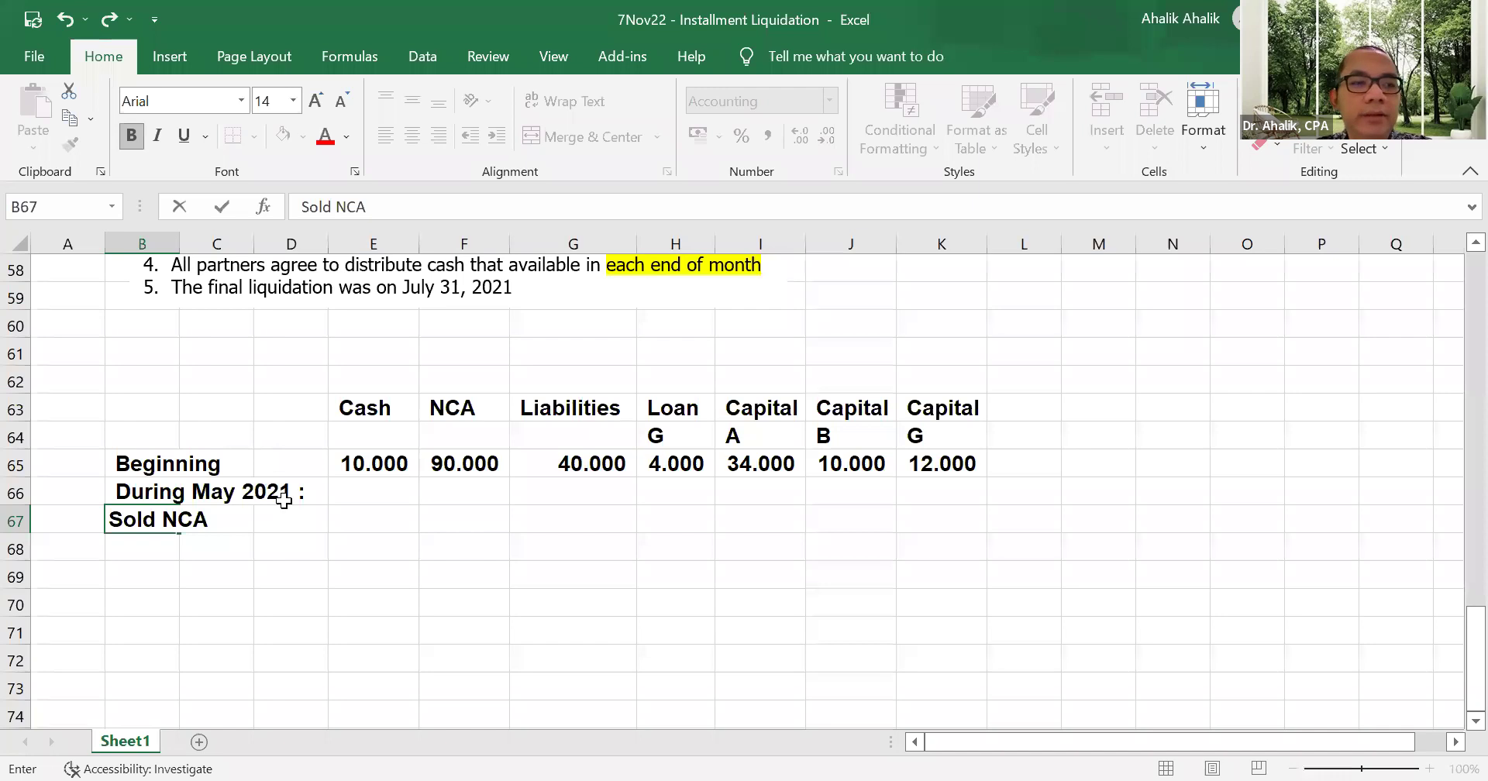
- Look up the book value of the May 15 sale and enter it as -55.000 under NCA in F67
click(400, 516)
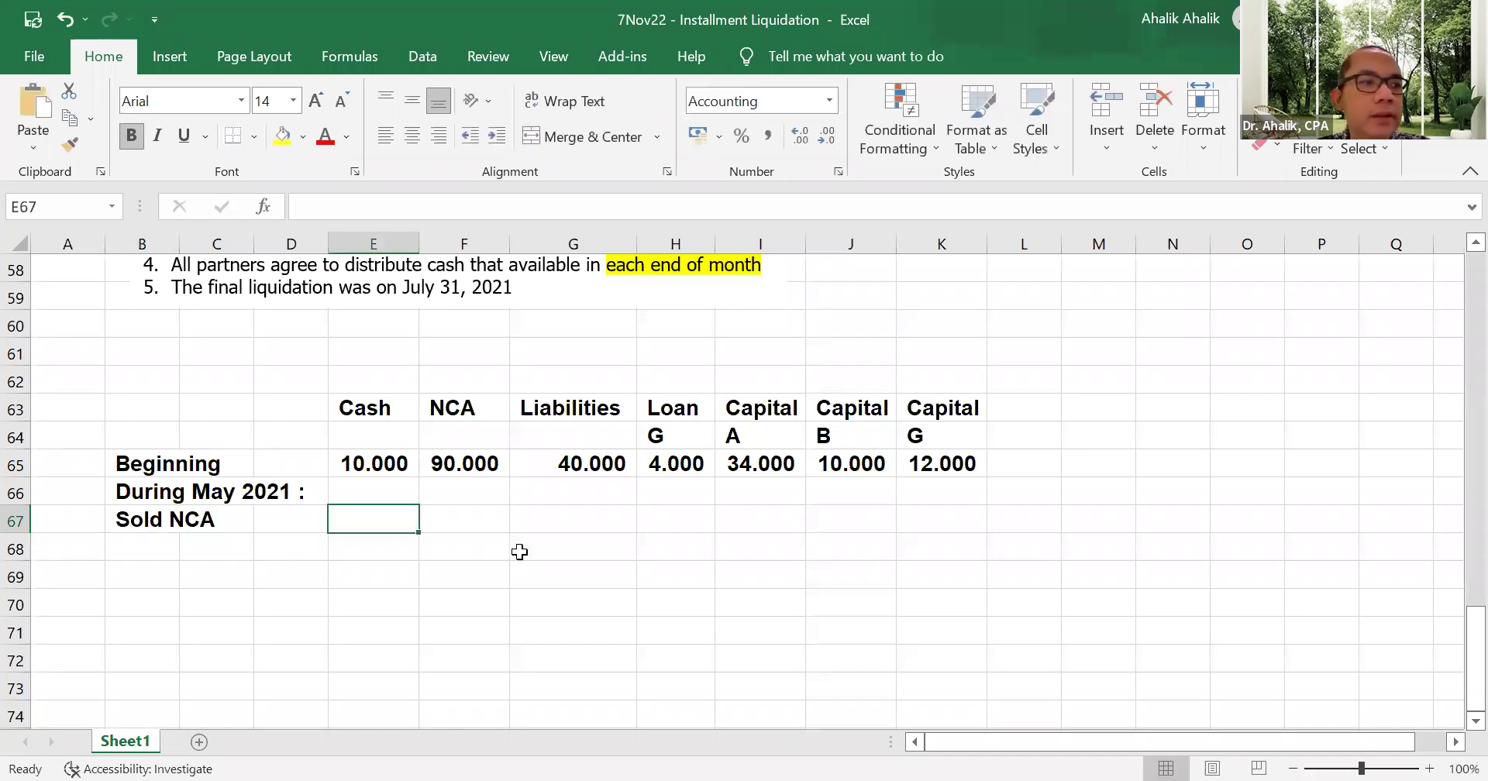
scroll(516, 508, up, 4)
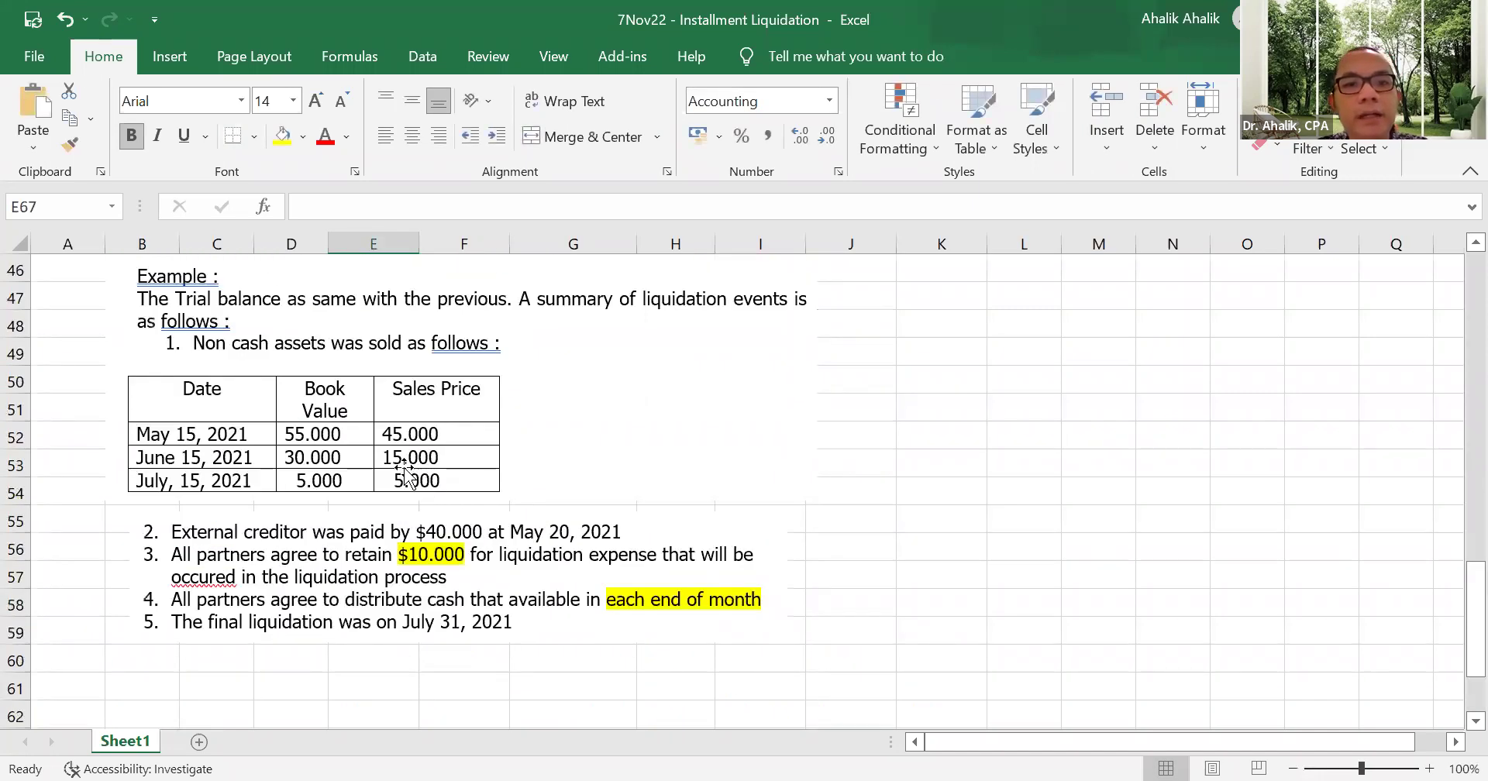
scroll(385, 486, down, 7)
scroll(398, 504, up, 3)
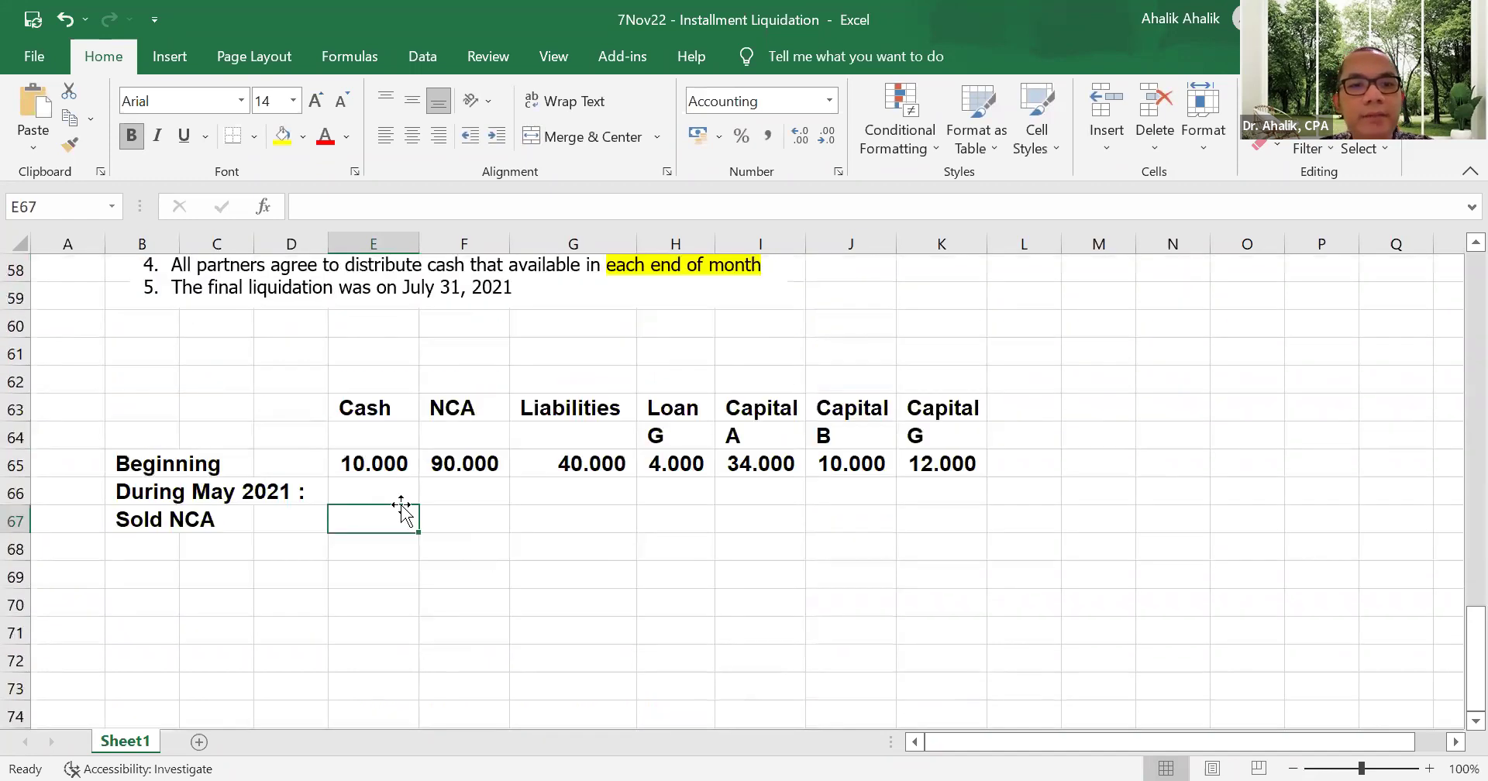
click(466, 509)
text(-55000)
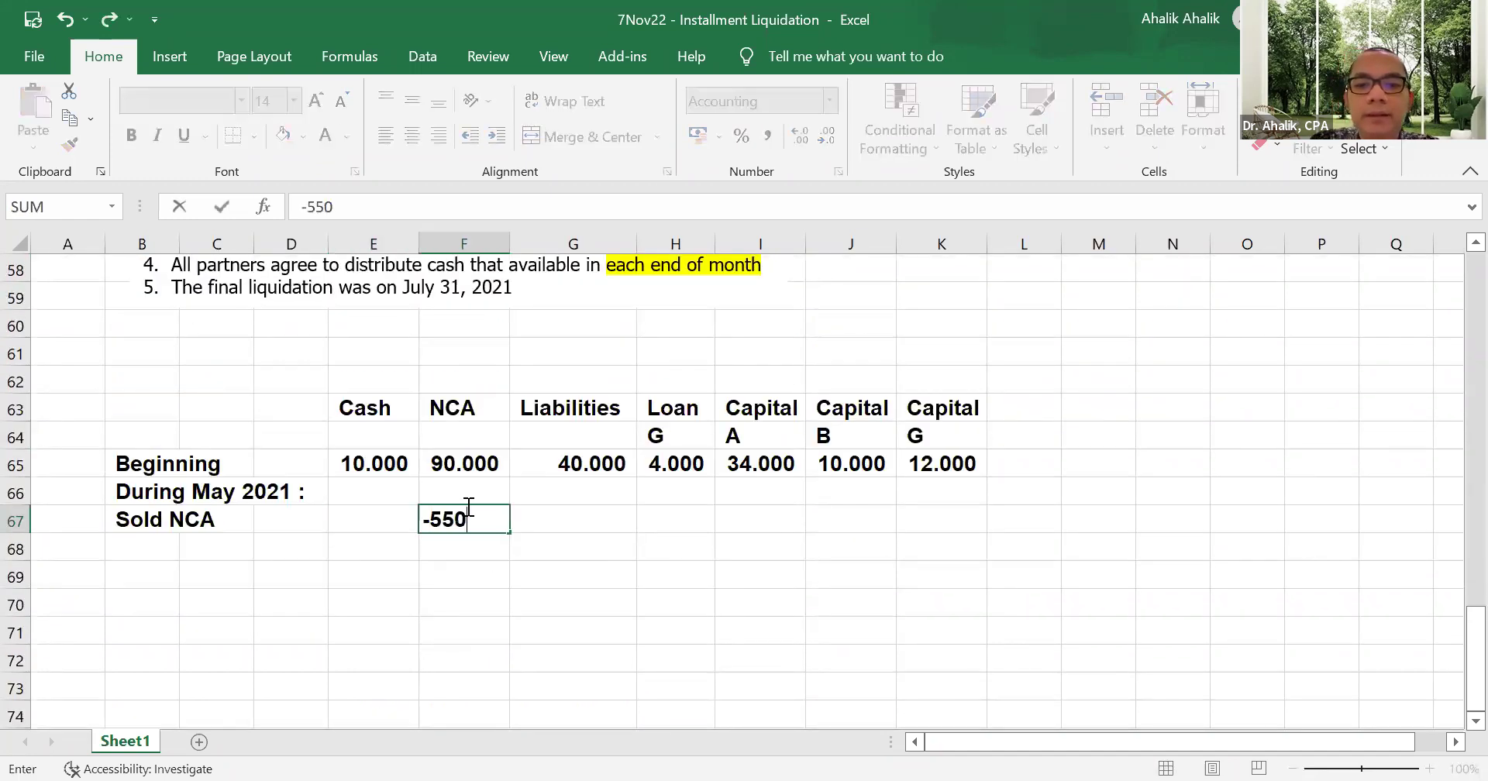
key(Return)
- Look up the May 15 sales price and enter 45.000 under Cash in E67
click(397, 516)
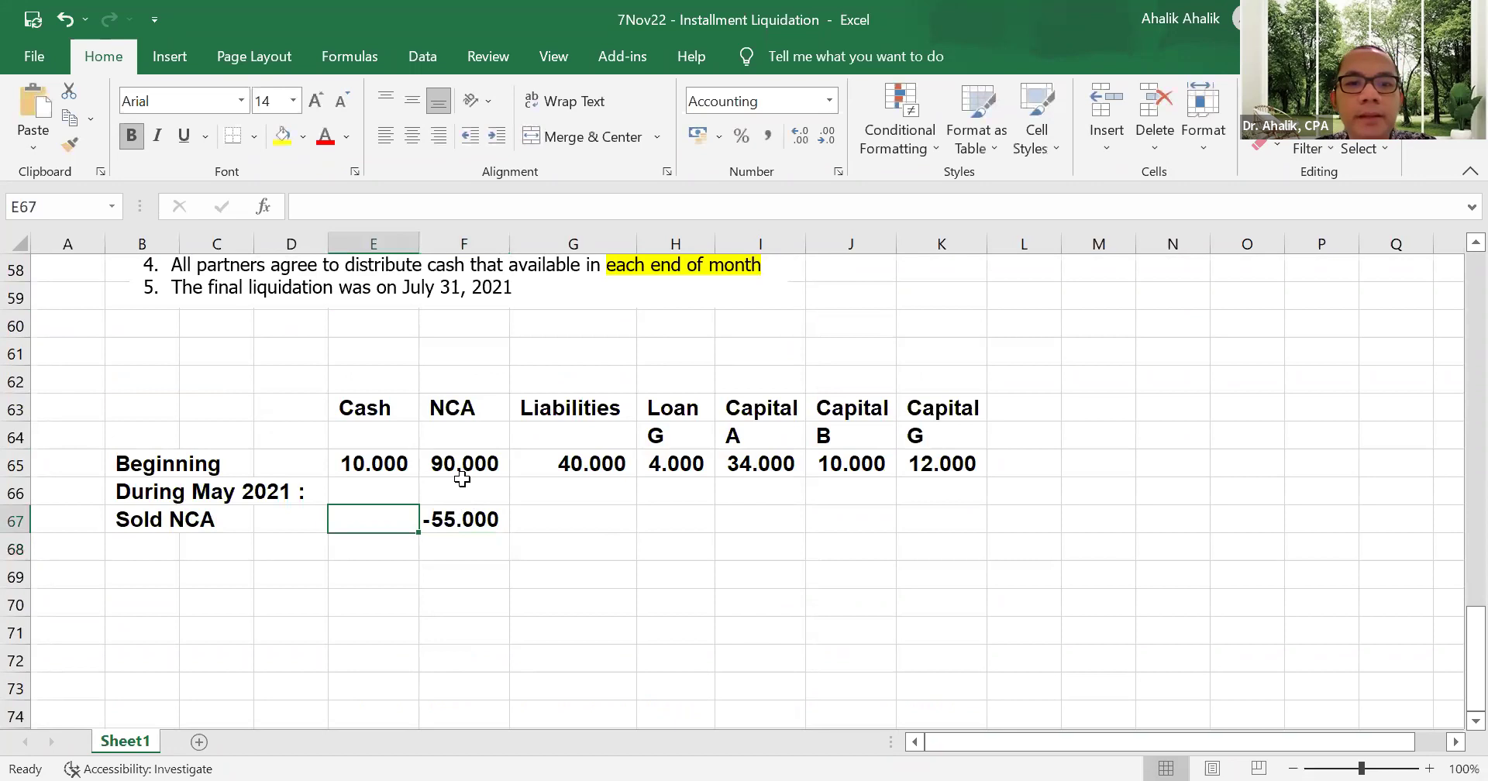
scroll(411, 504, up, 5)
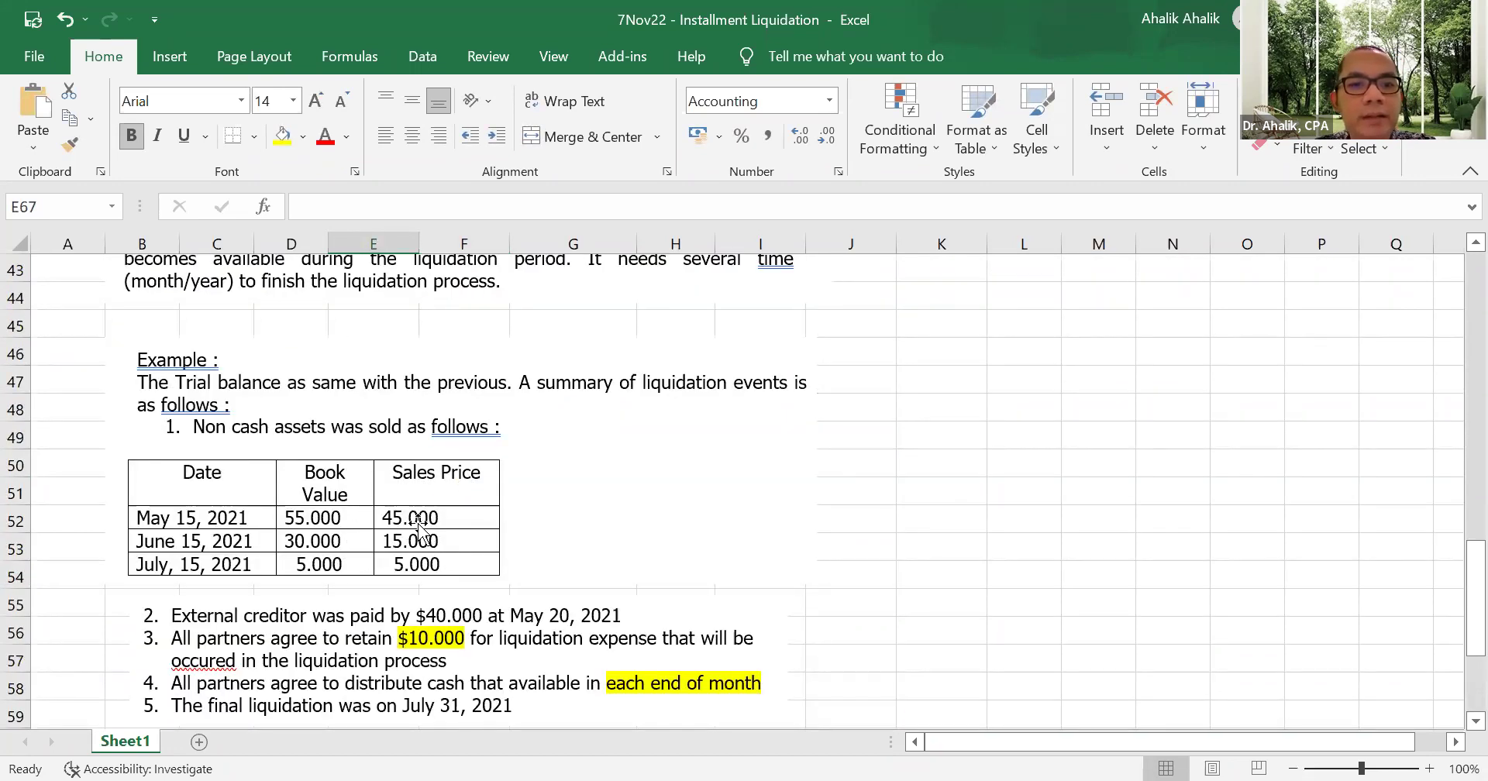
scroll(496, 535, down, 5)
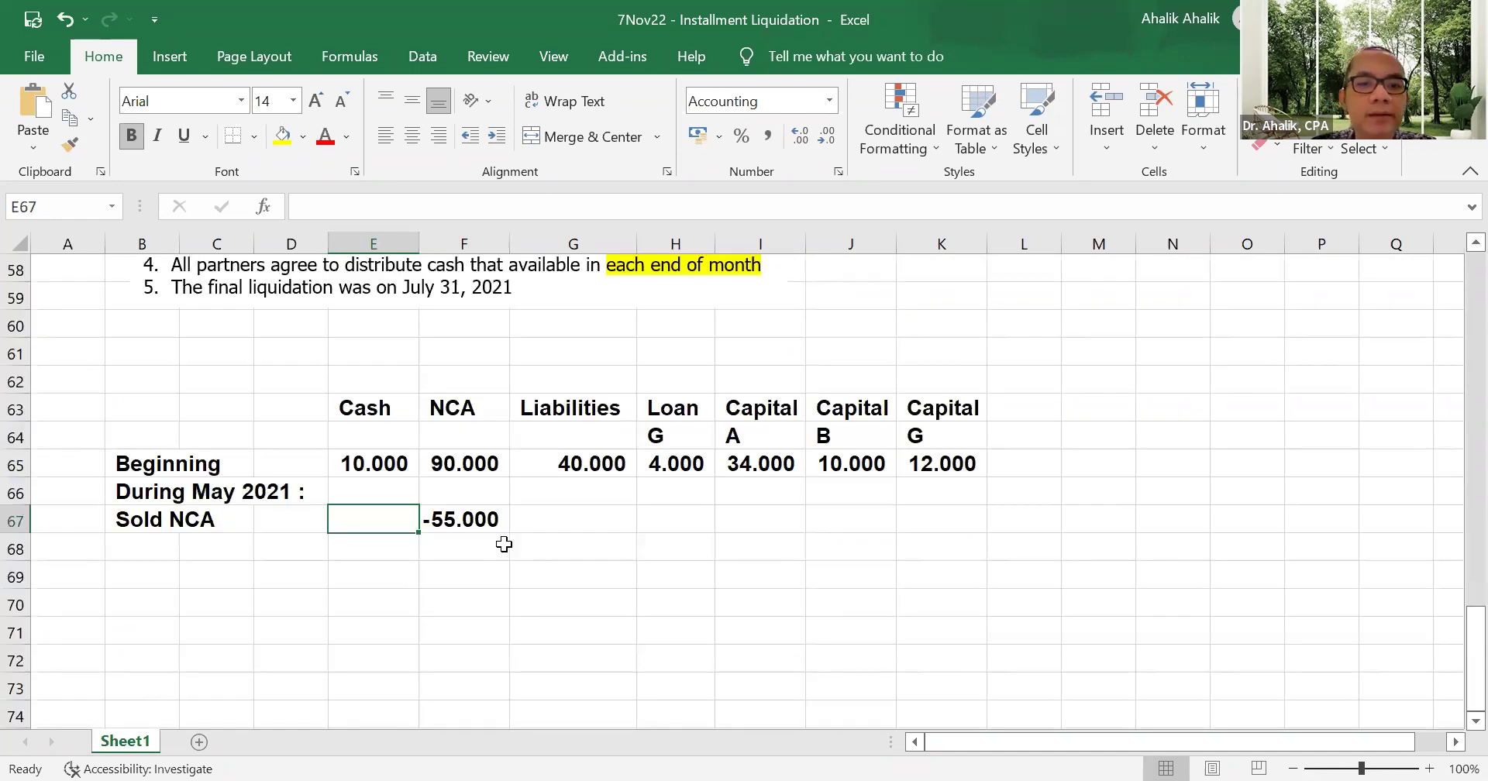
text(45000)
key(Return)
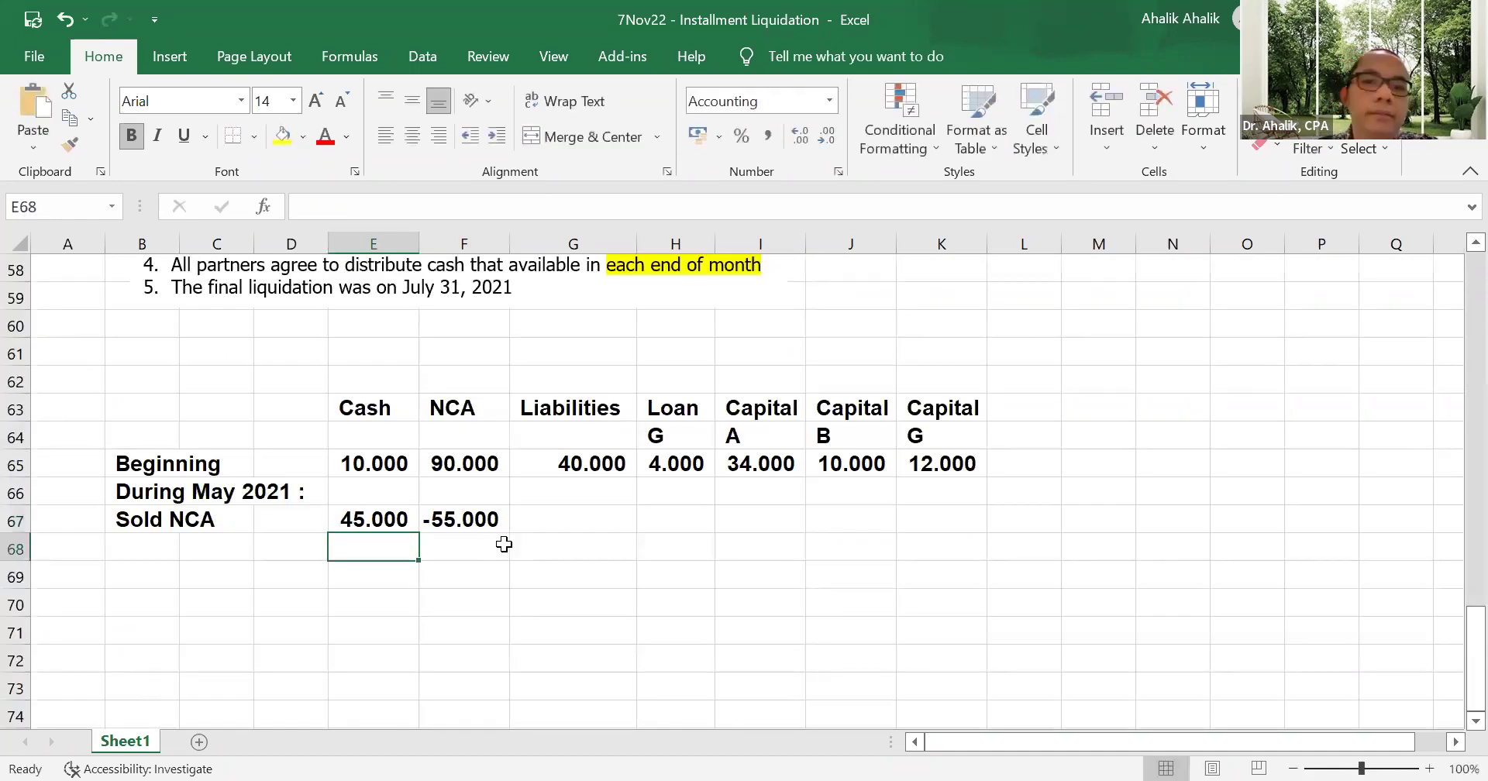
- Look up the profit sharing ratio and enter 40%, 20% and 20% above the A, B and G capital columns in I62:K62
click(774, 383)
scroll(829, 488, up, 4)
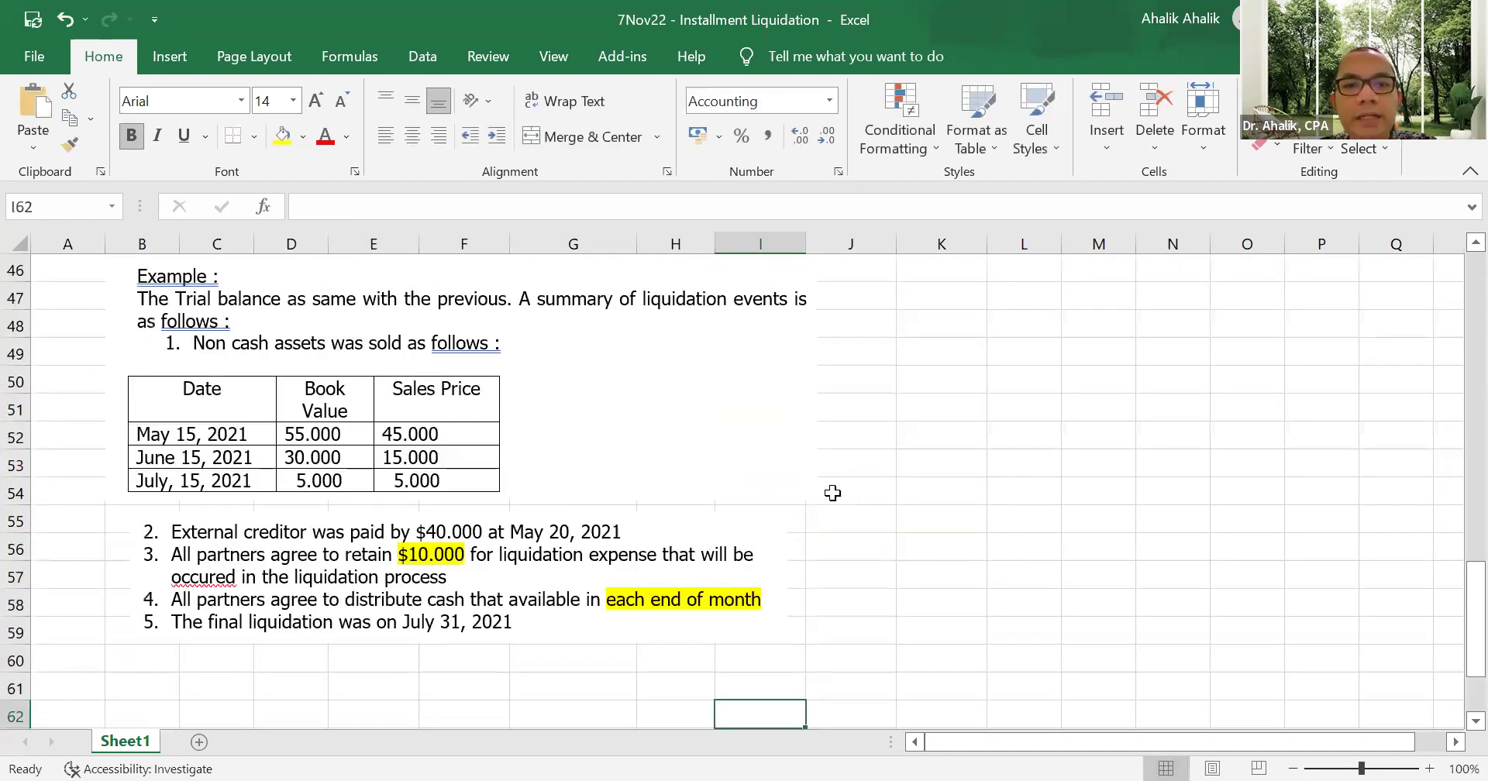
scroll(548, 525, up, 3)
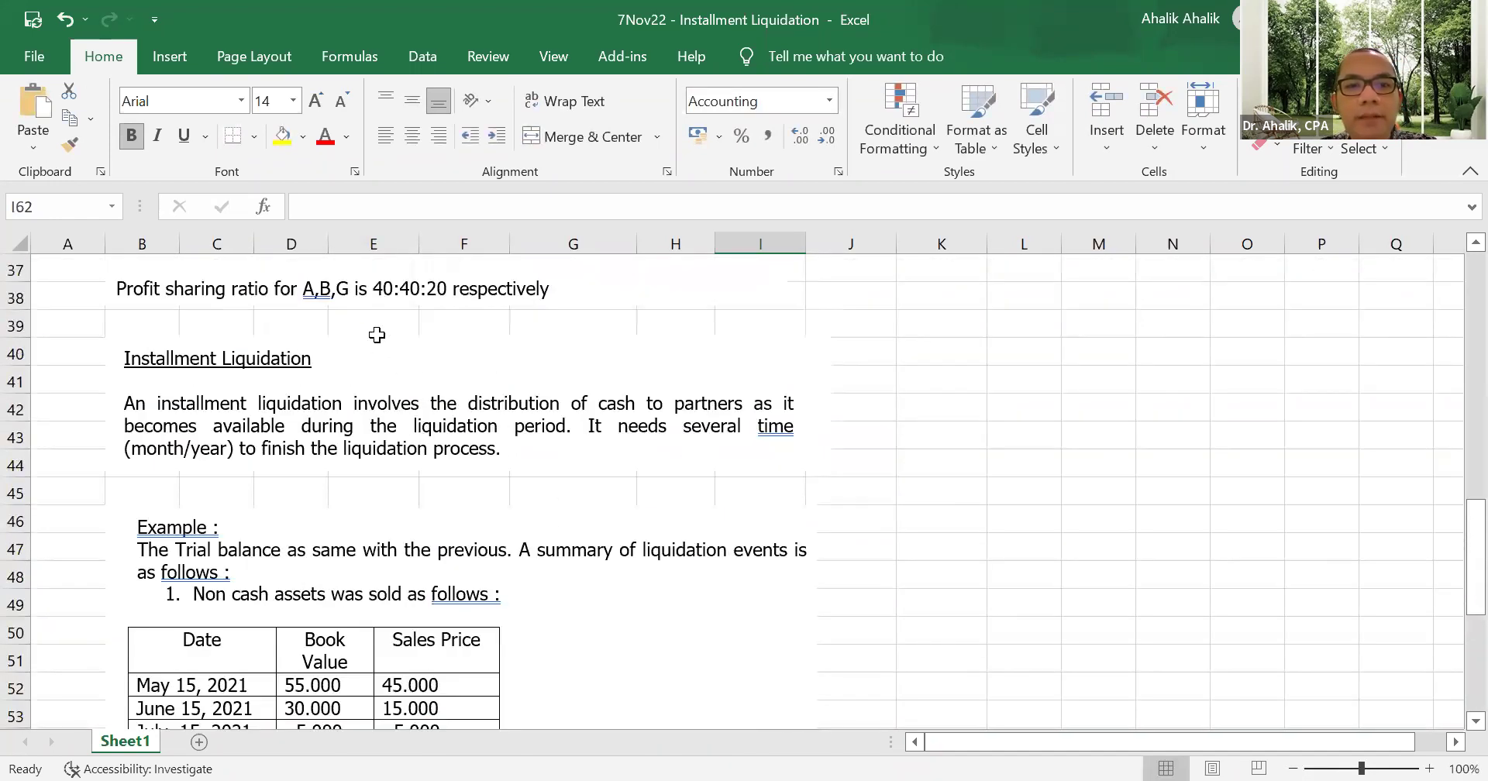
scroll(712, 646, down, 7)
text(40%)
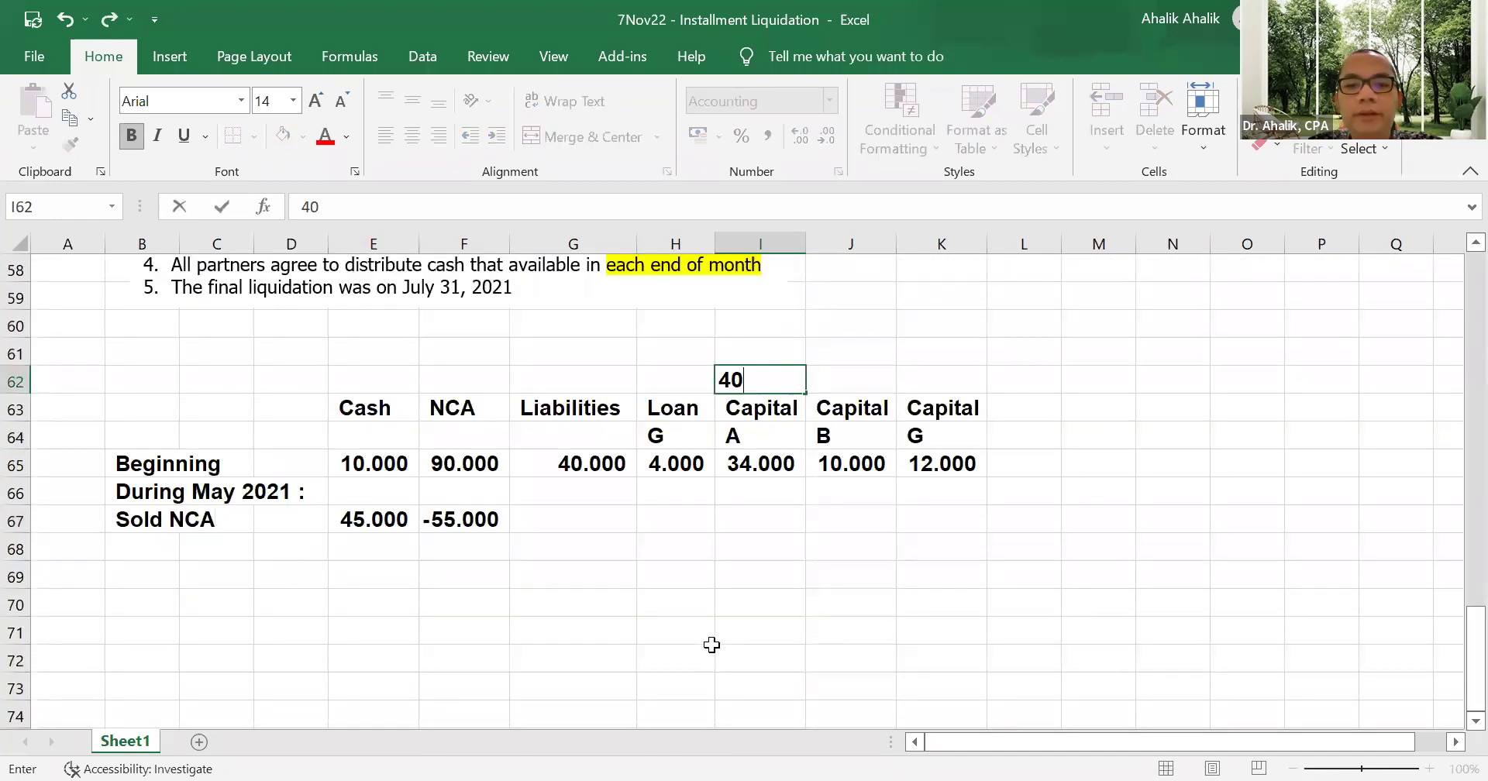
key(Tab)
text(20%)
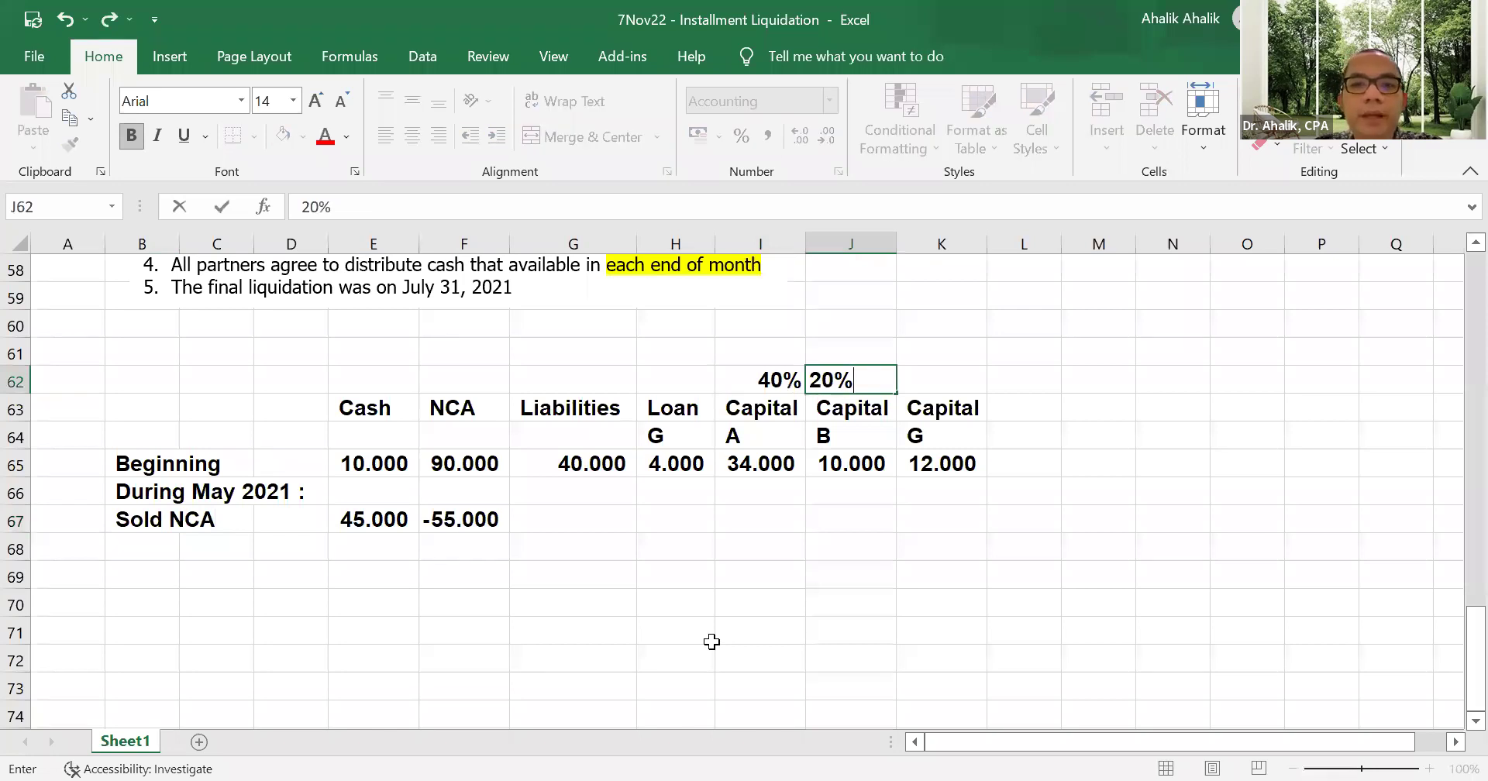
key(Tab)
text(20%)
key(Return)
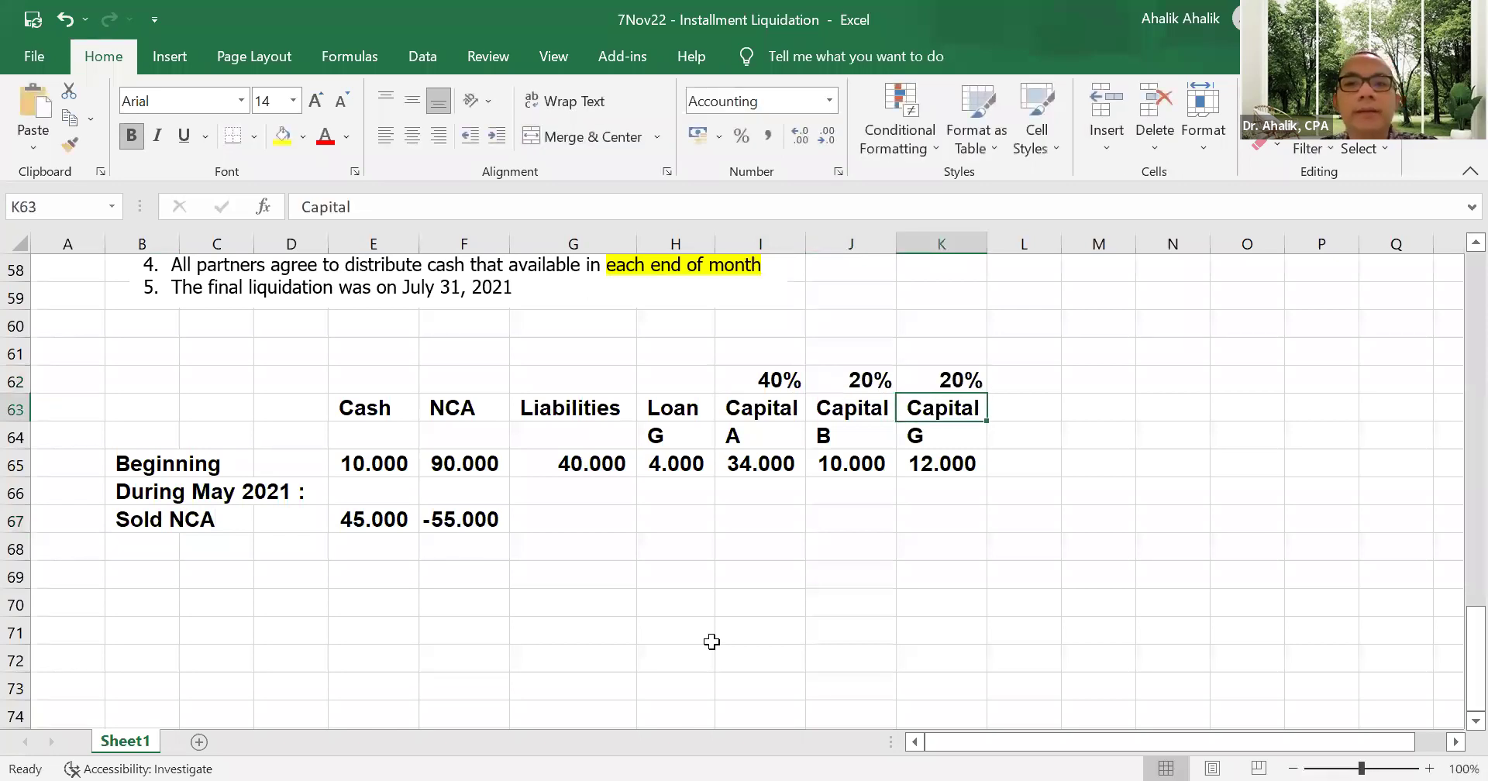
- Recheck the profit sharing ratio and set partner B's share in J62 to 40%
scroll(699, 632, up, 8)
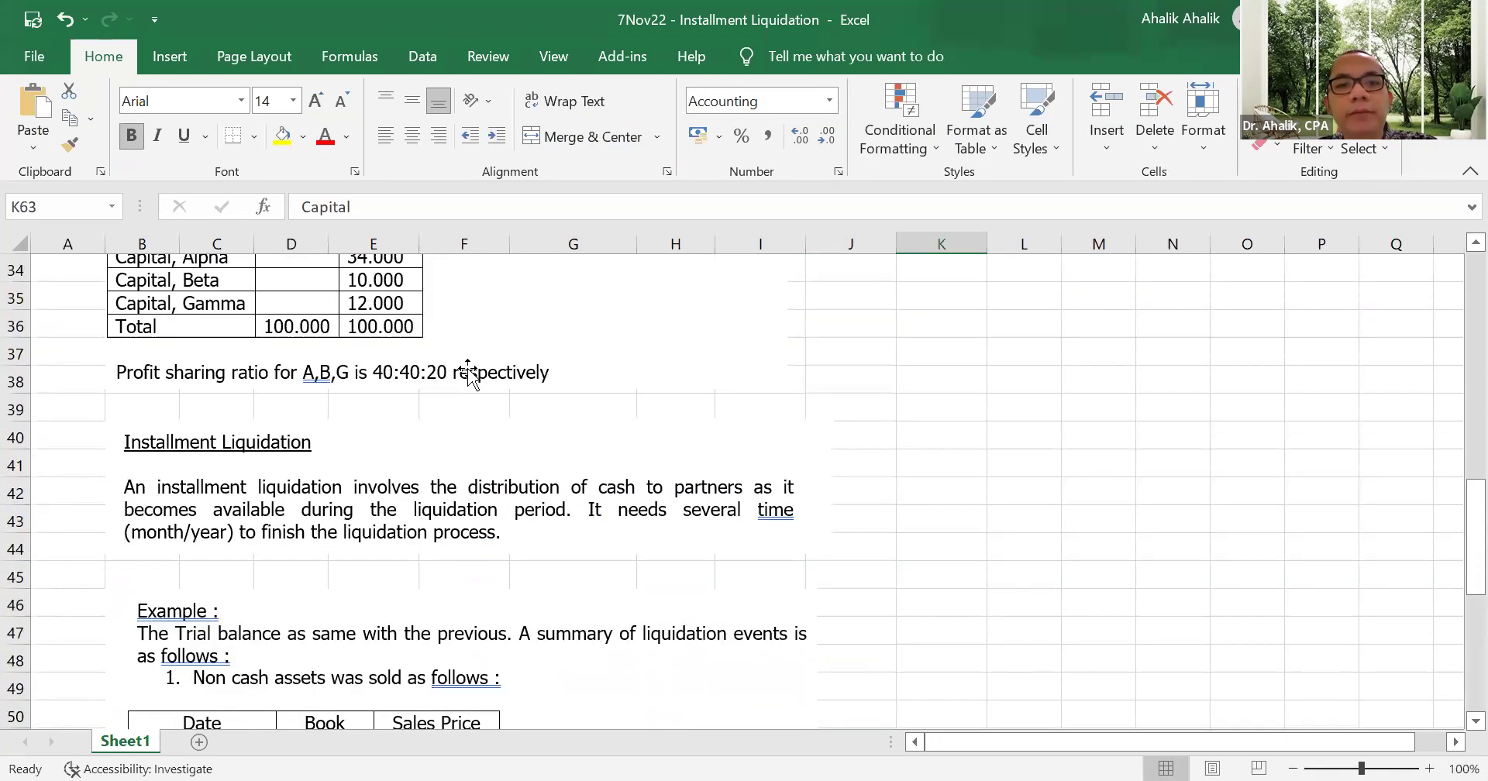
scroll(855, 475, down, 7)
click(863, 465)
text(40)
key(Return)
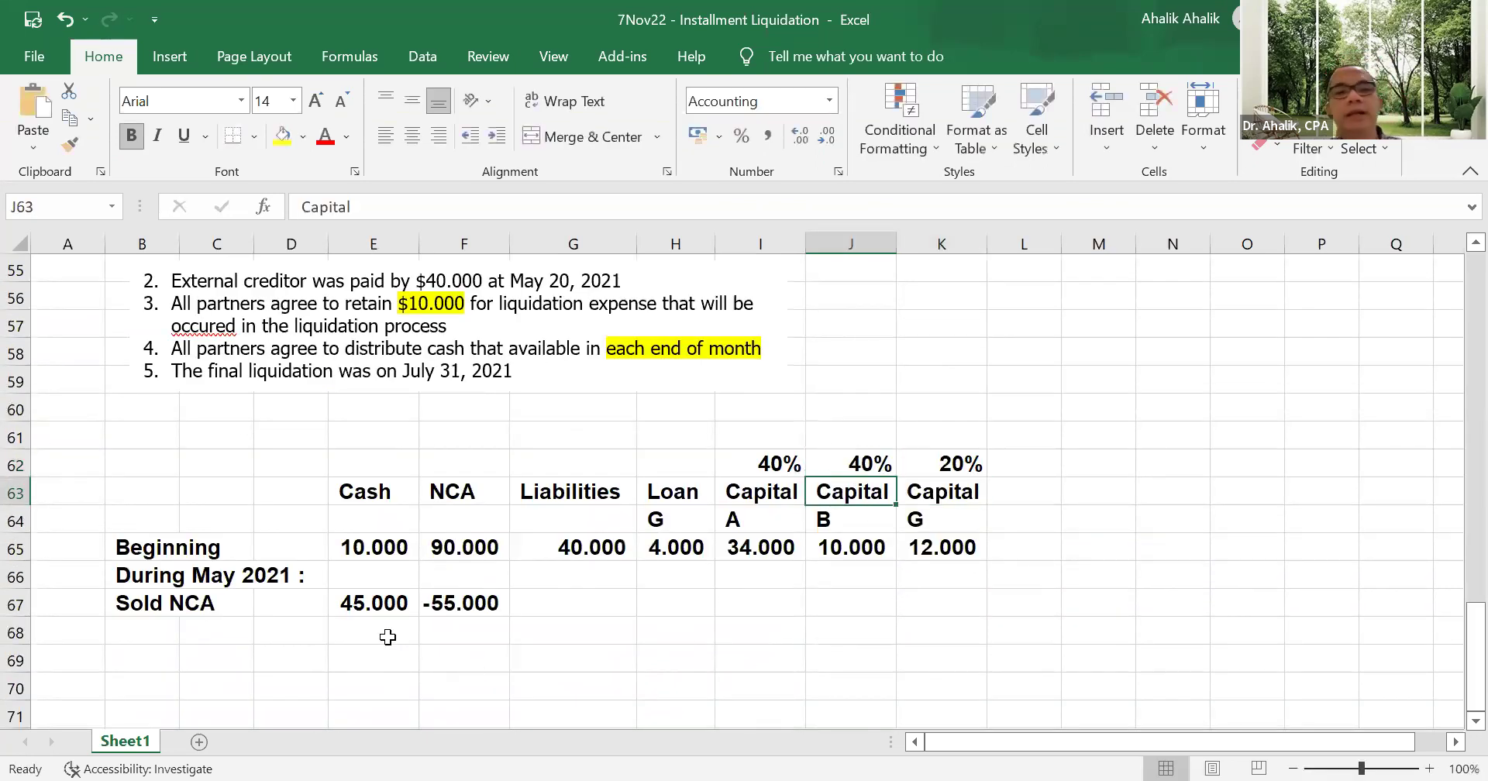
- Calculate A's share of the loss on the May sale in I67 as -10000 multiplied by the percentage in I62
click(473, 603)
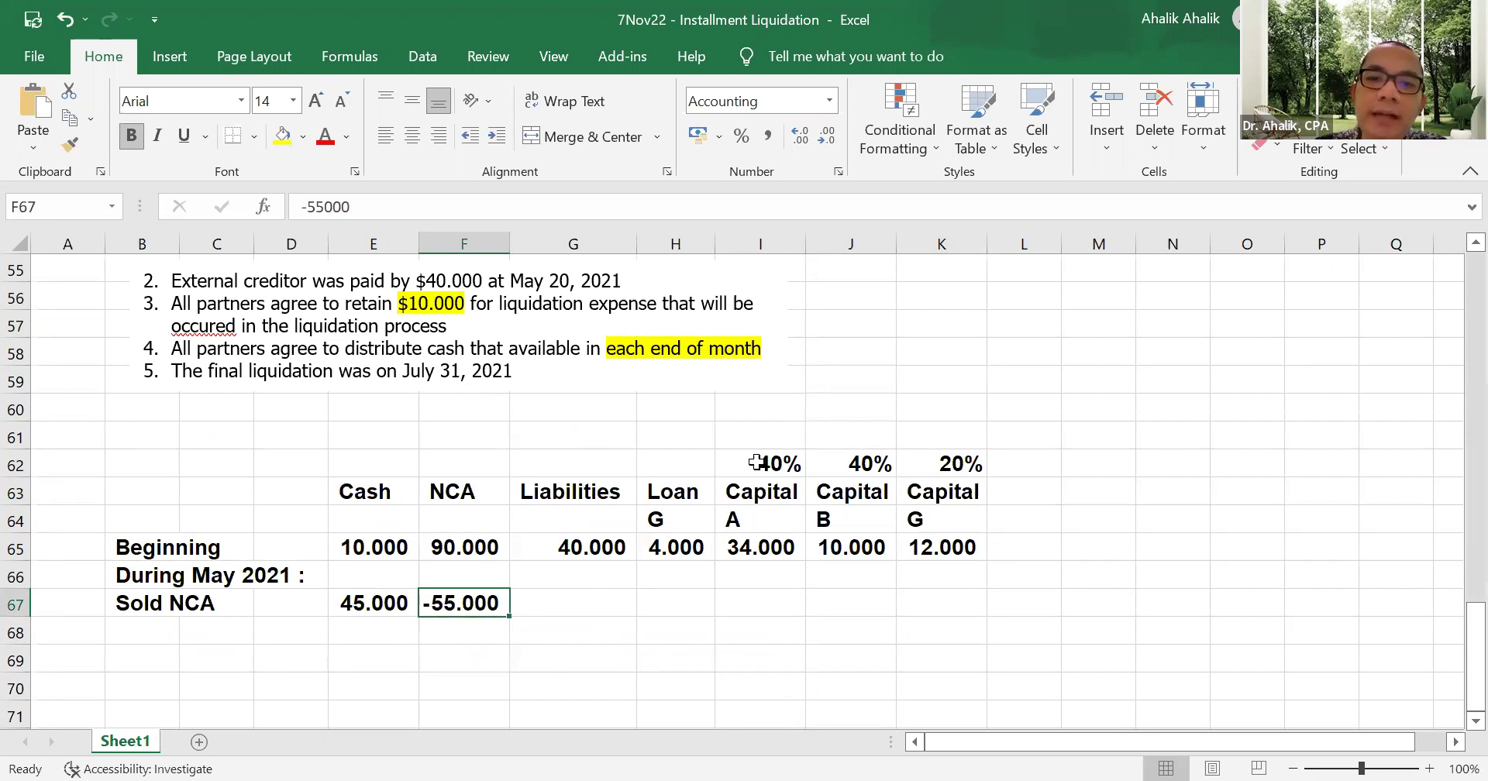
click(778, 611)
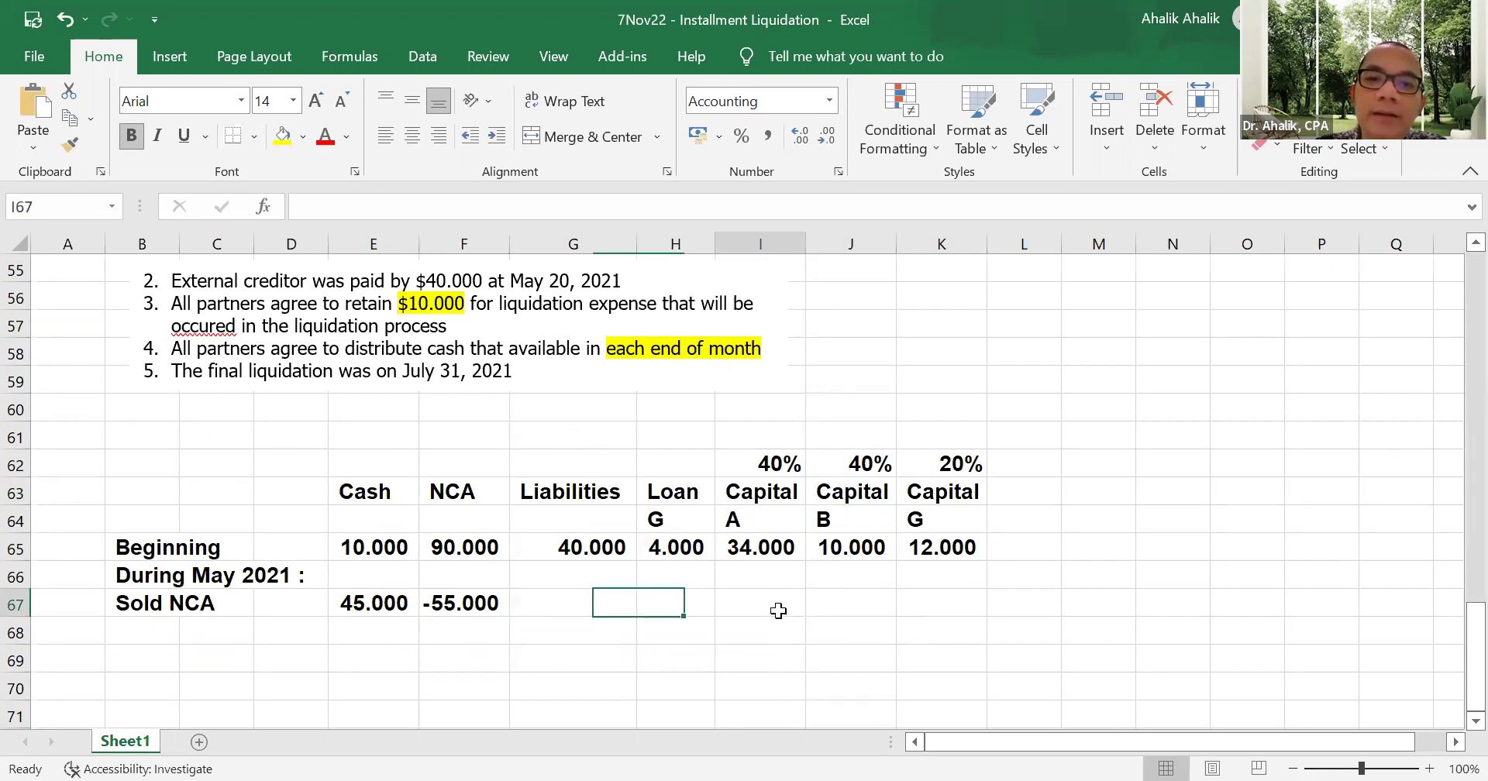
text(=-1000)
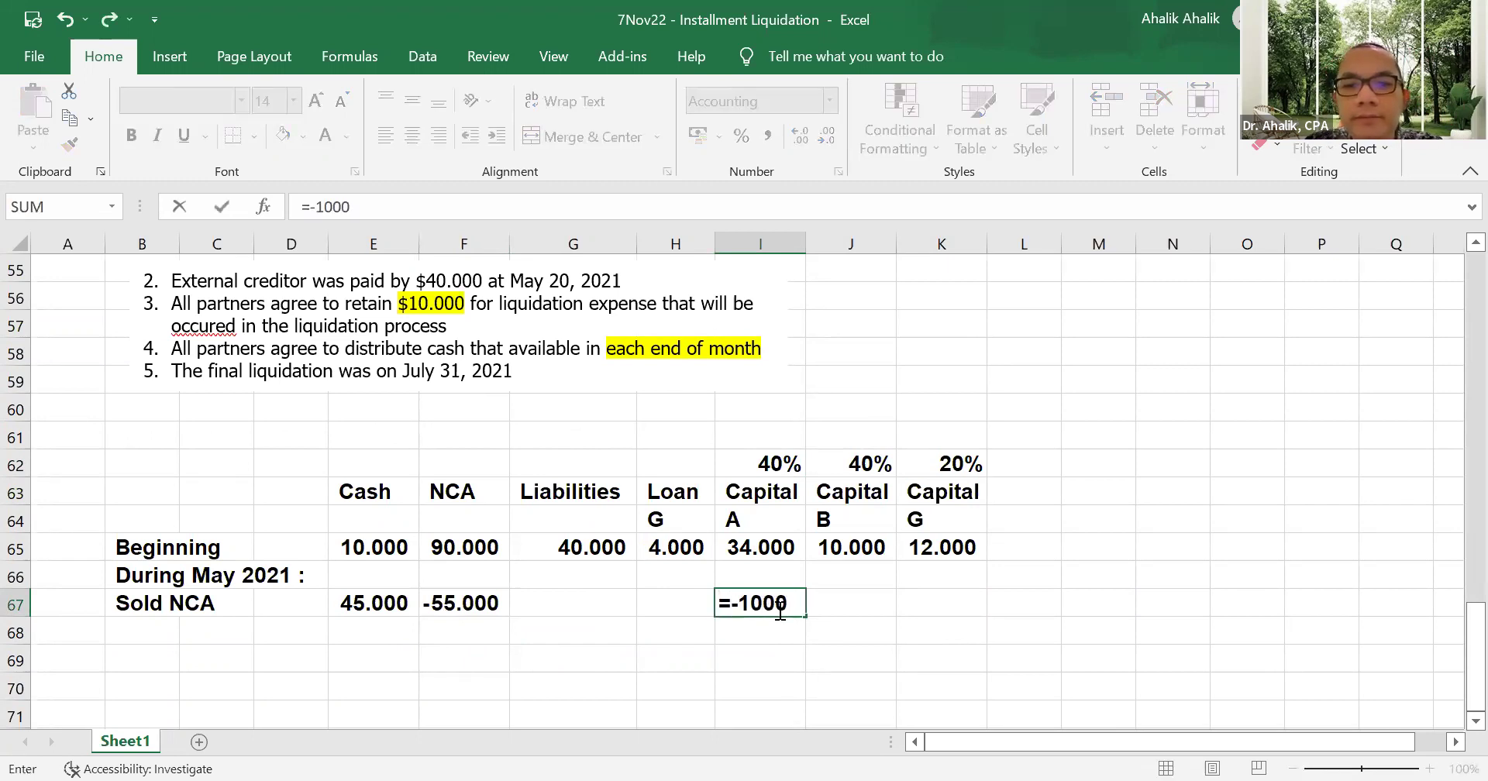
text(0)
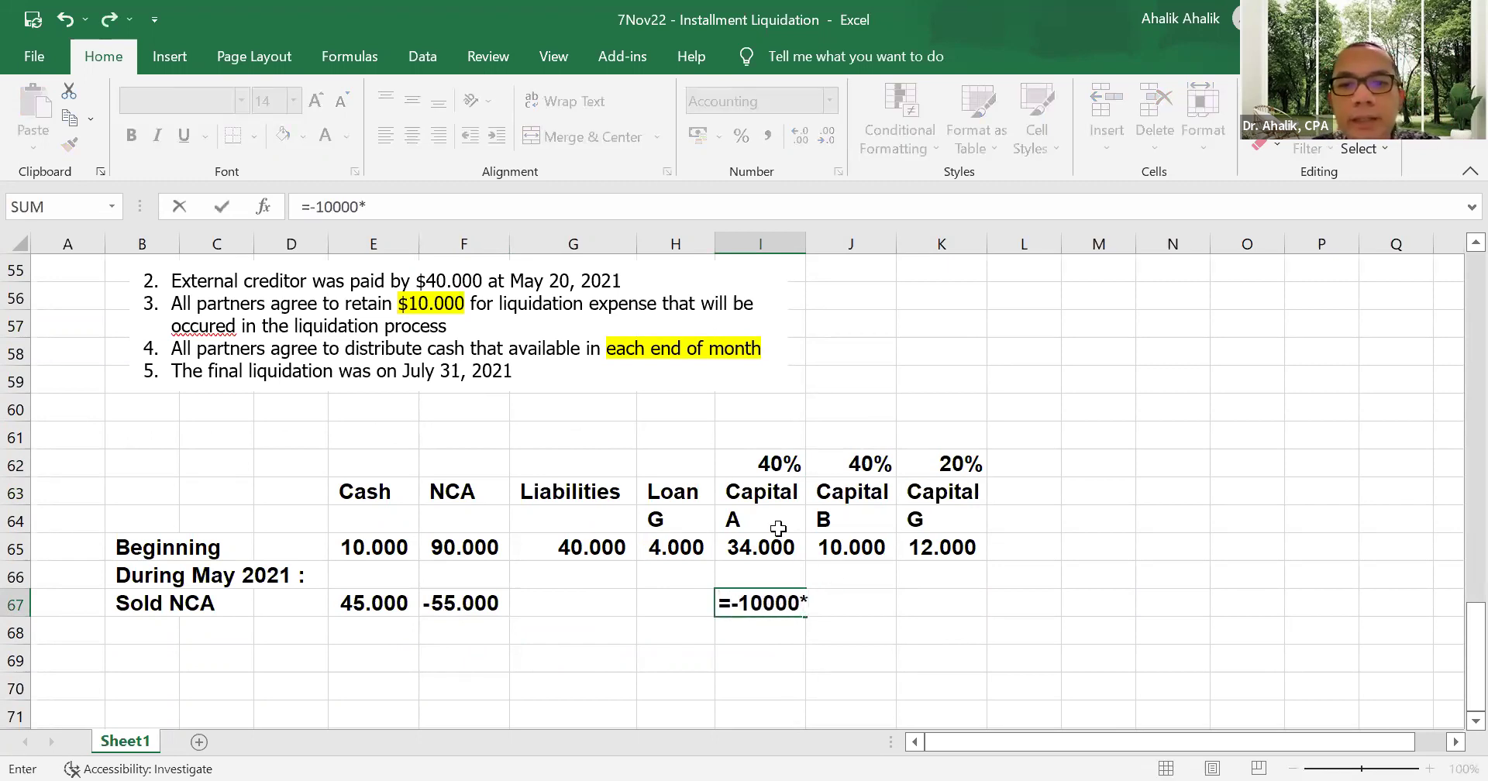
text(*)
click(752, 466)
key(Return)
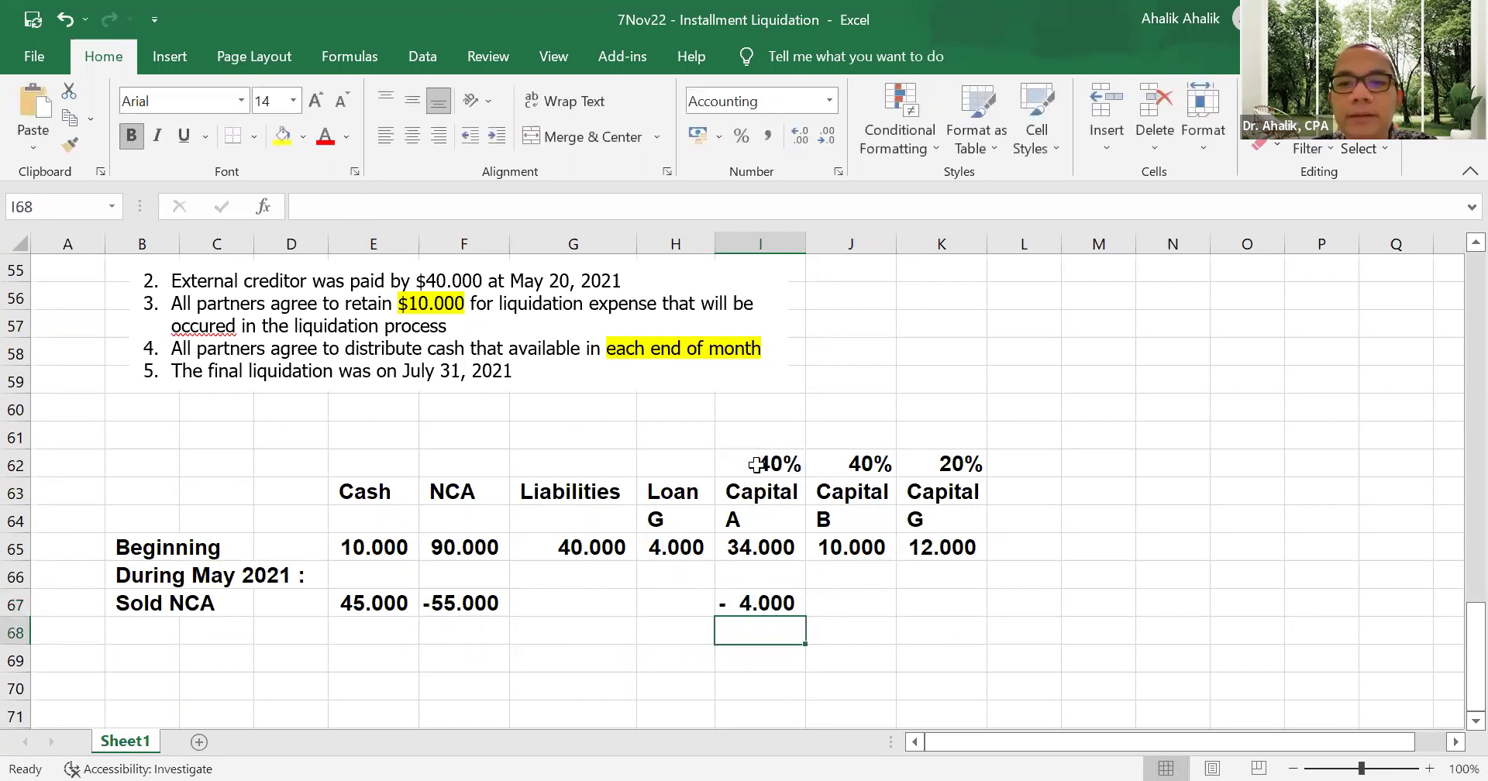
- Fill A's loss-share formula across to B and G in J67:K67 and add a bottom border under E67:K67
click(792, 606)
drag(803, 613, 980, 618)
click(1081, 524)
drag(396, 603, 907, 607)
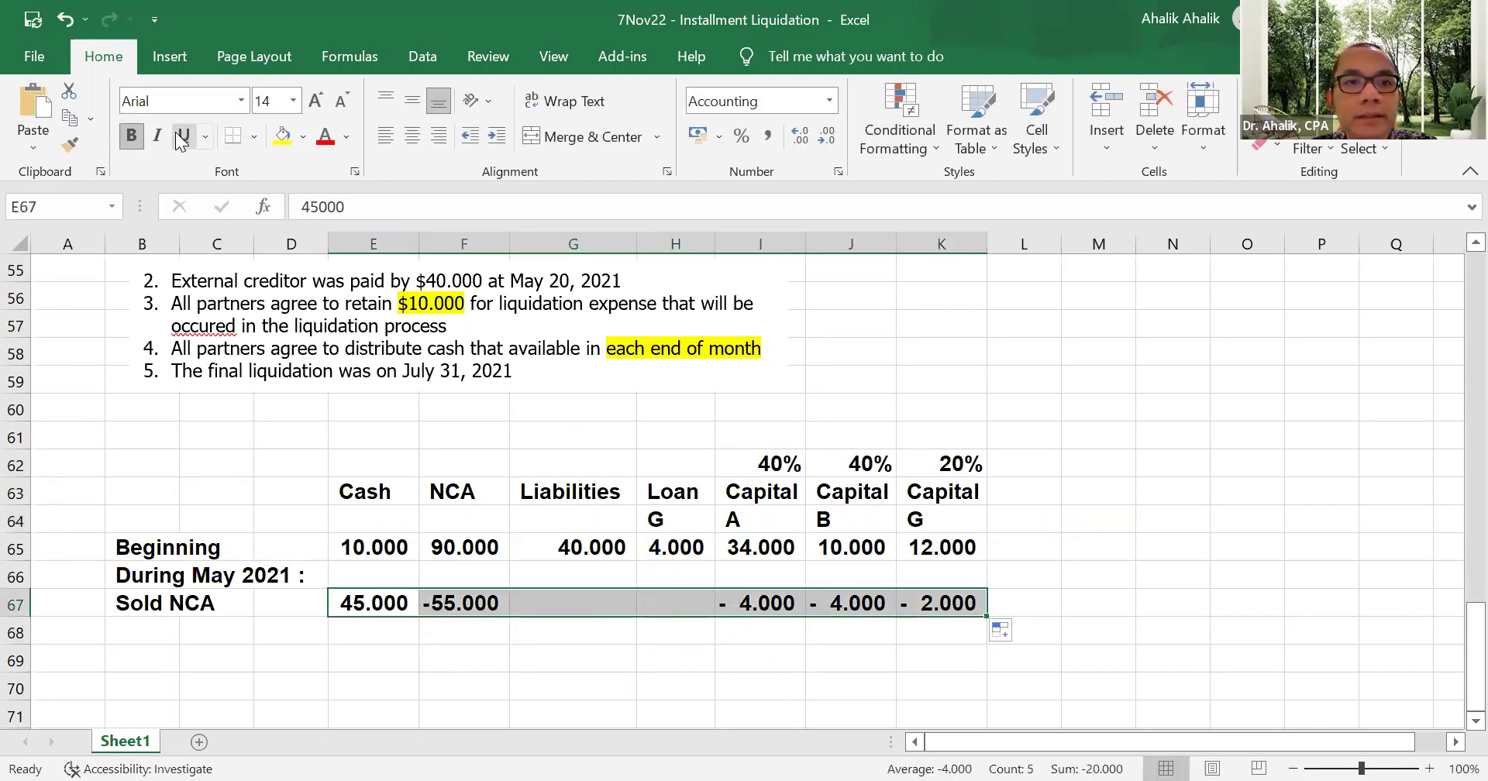
click(232, 136)
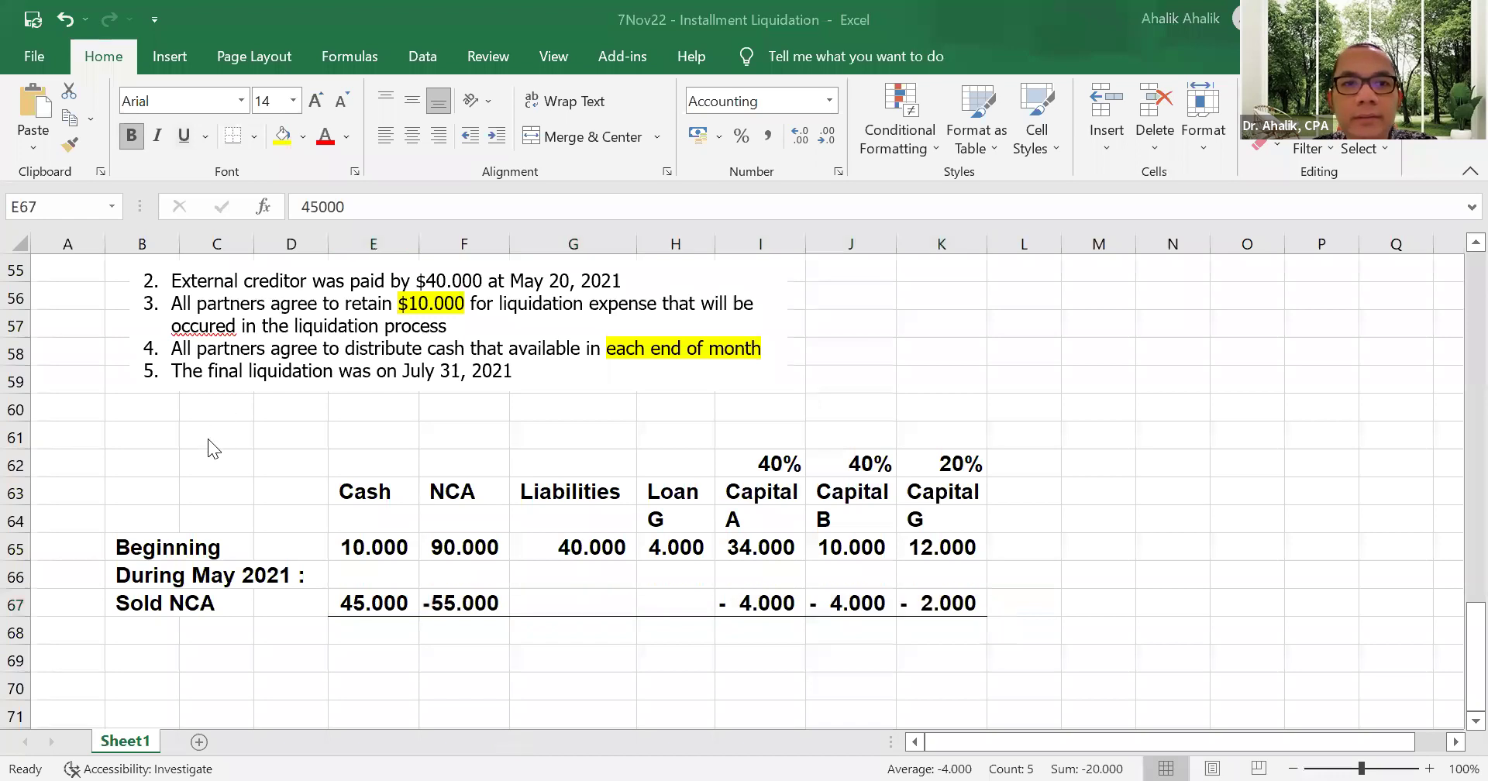
- Total the Cash column in E68 with =SUM(E65:E67) and fill the formula across to K68
click(388, 628)
text(=)
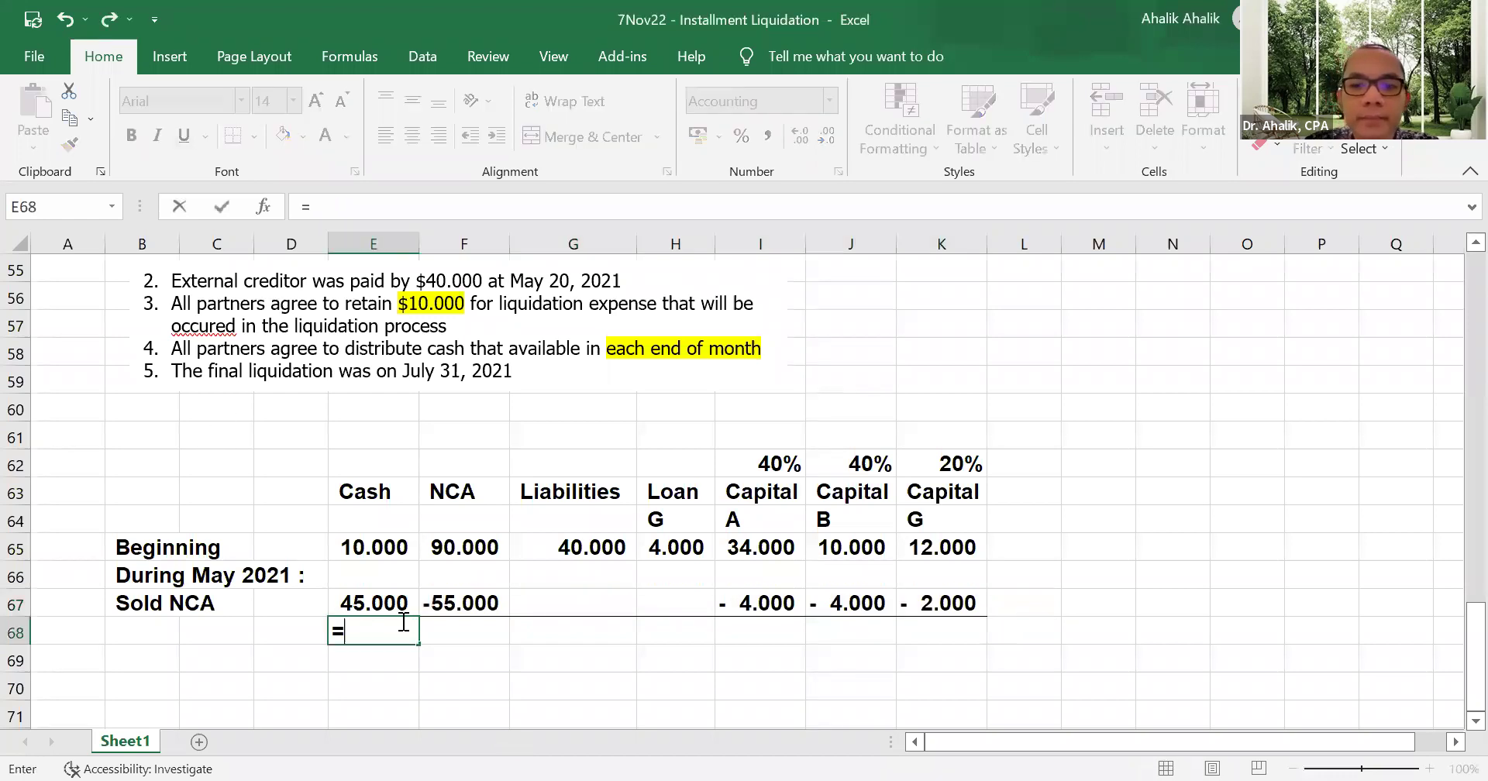
text(sum()
drag(379, 548, 391, 595)
key(Return)
click(391, 632)
drag(415, 642, 972, 641)
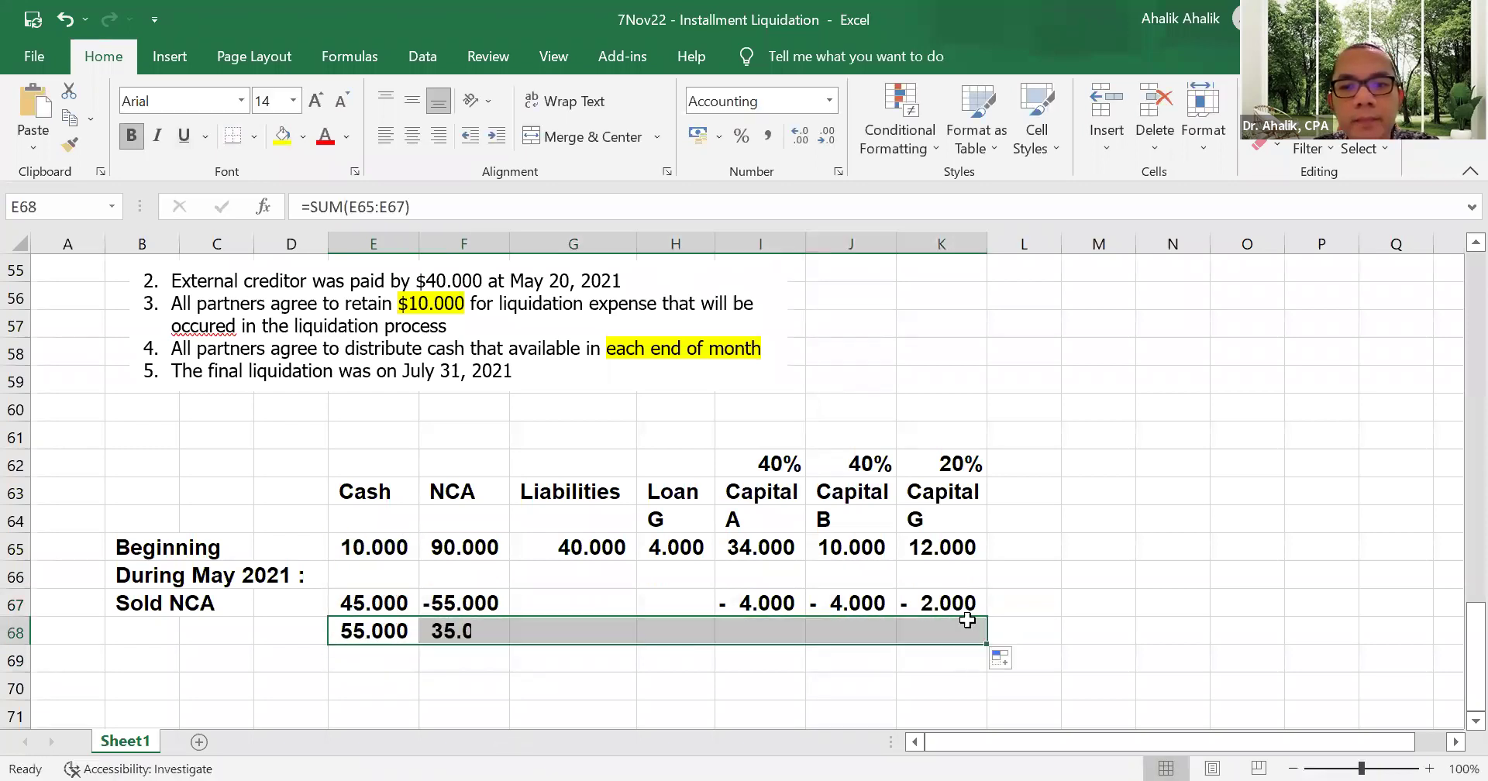
click(1035, 546)
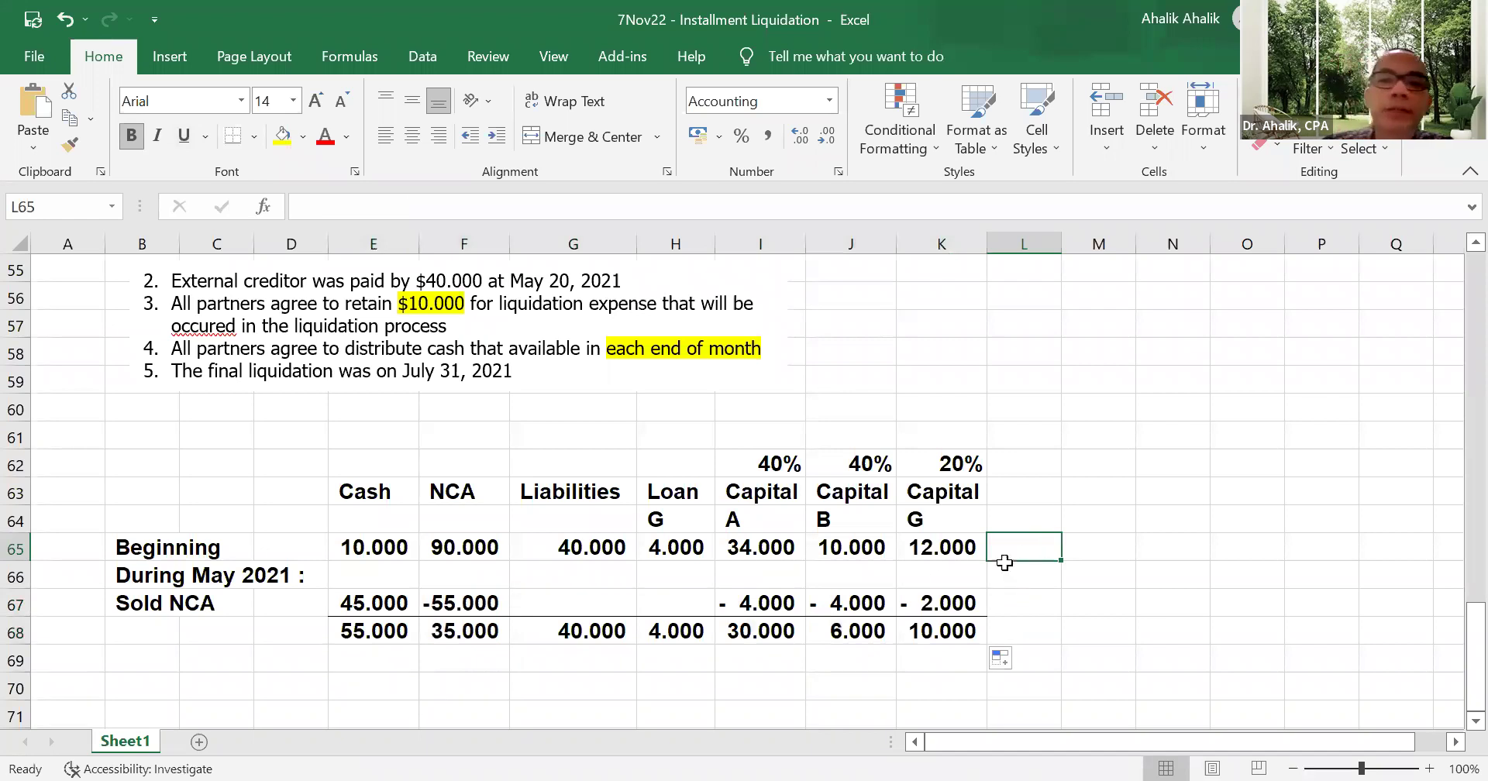
- Record the Paid liabilities entry in row 69 with -40000 under both Cash and Liabilities
scroll(835, 574, up, 2)
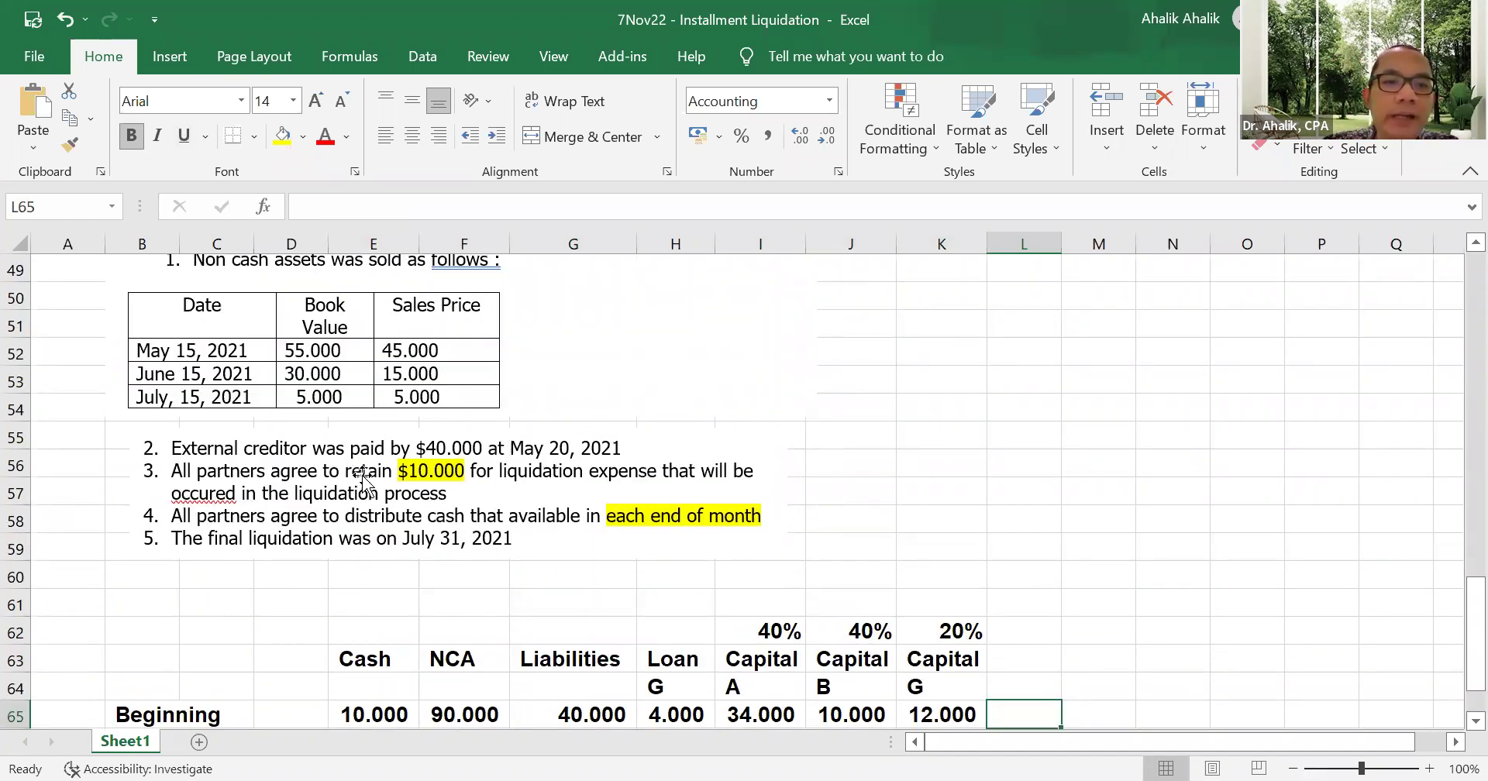
scroll(625, 463, down, 3)
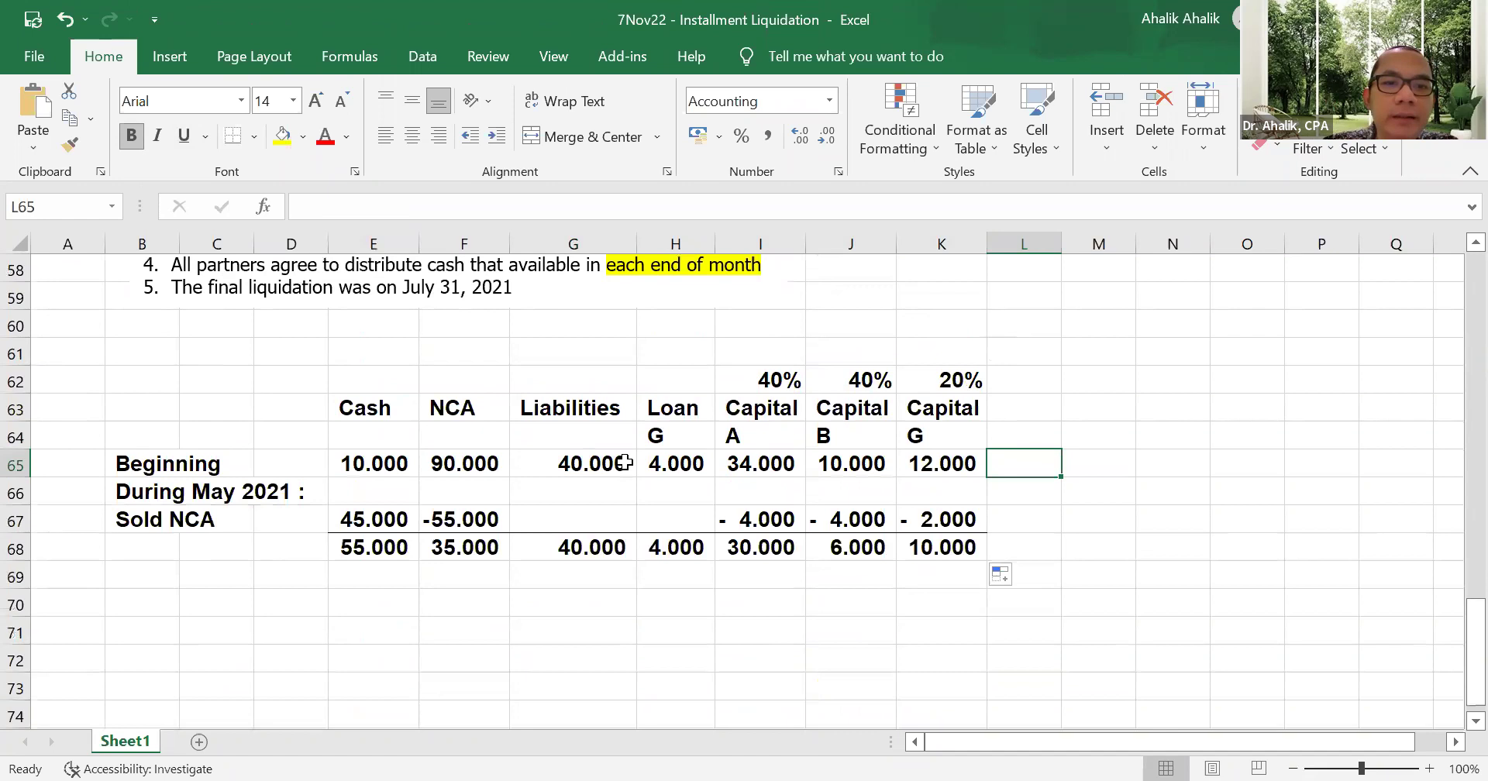
click(164, 572)
text(Paid liabilities)
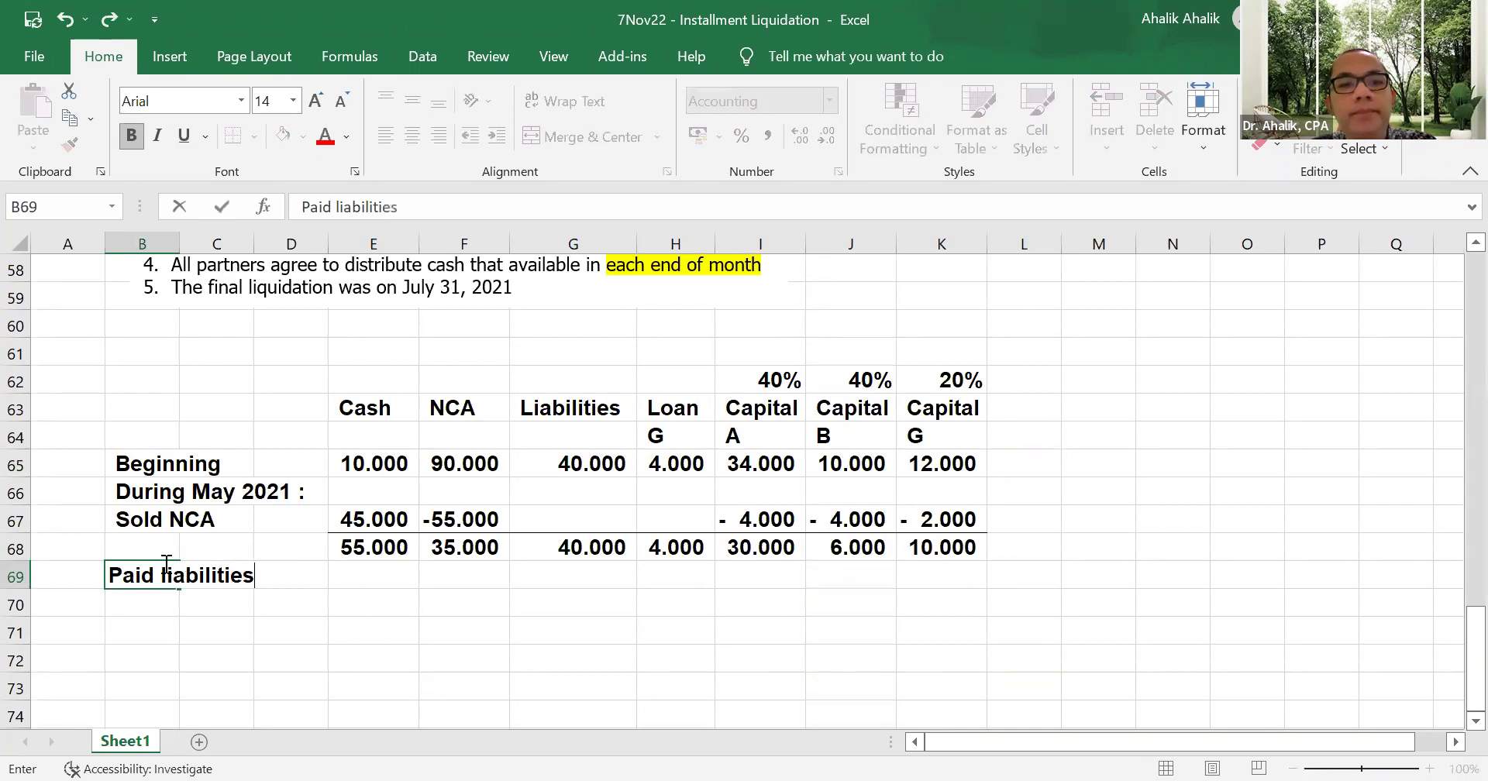
key(Tab)
key(Tab)
key(Tab)
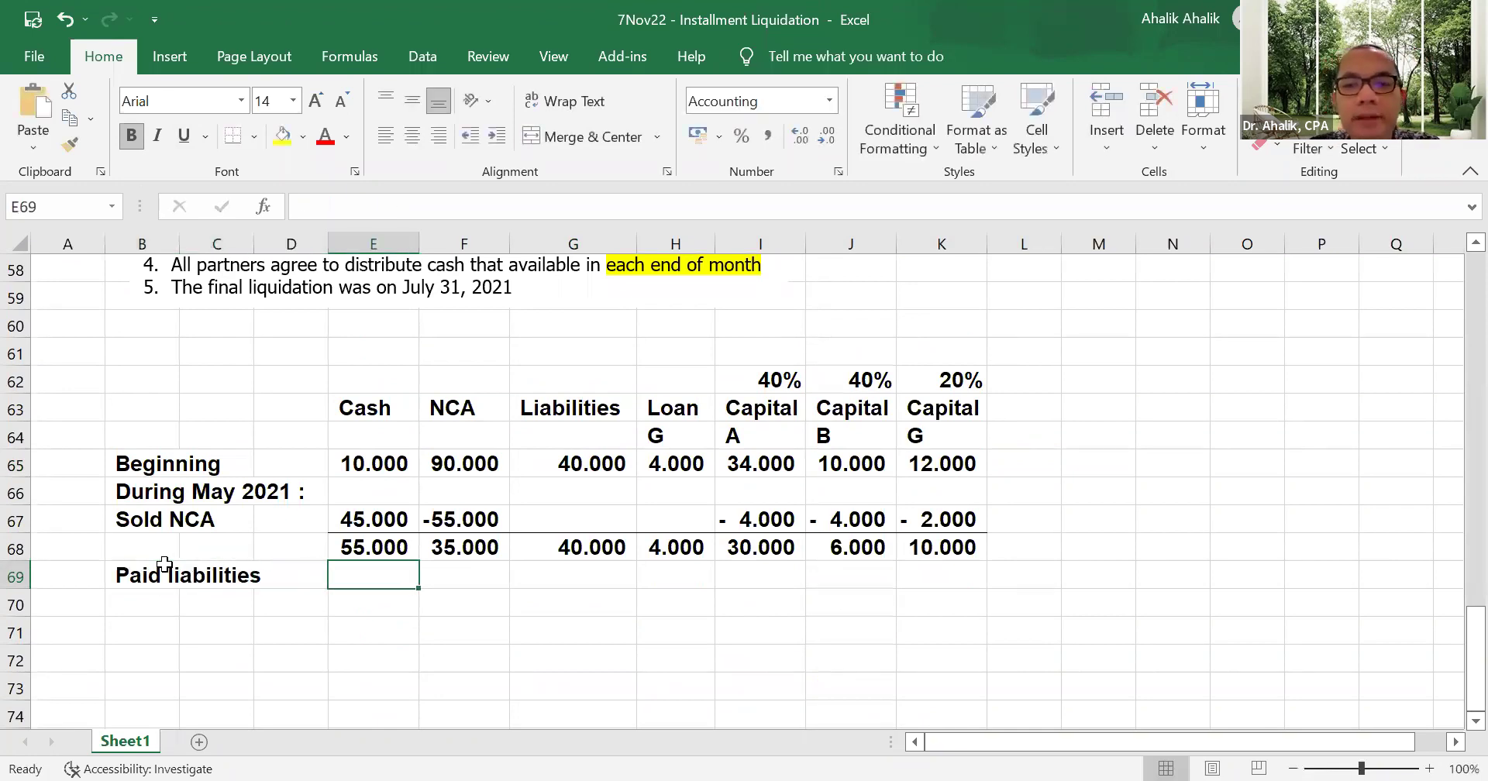
text(-40000)
key(Tab)
key(Tab)
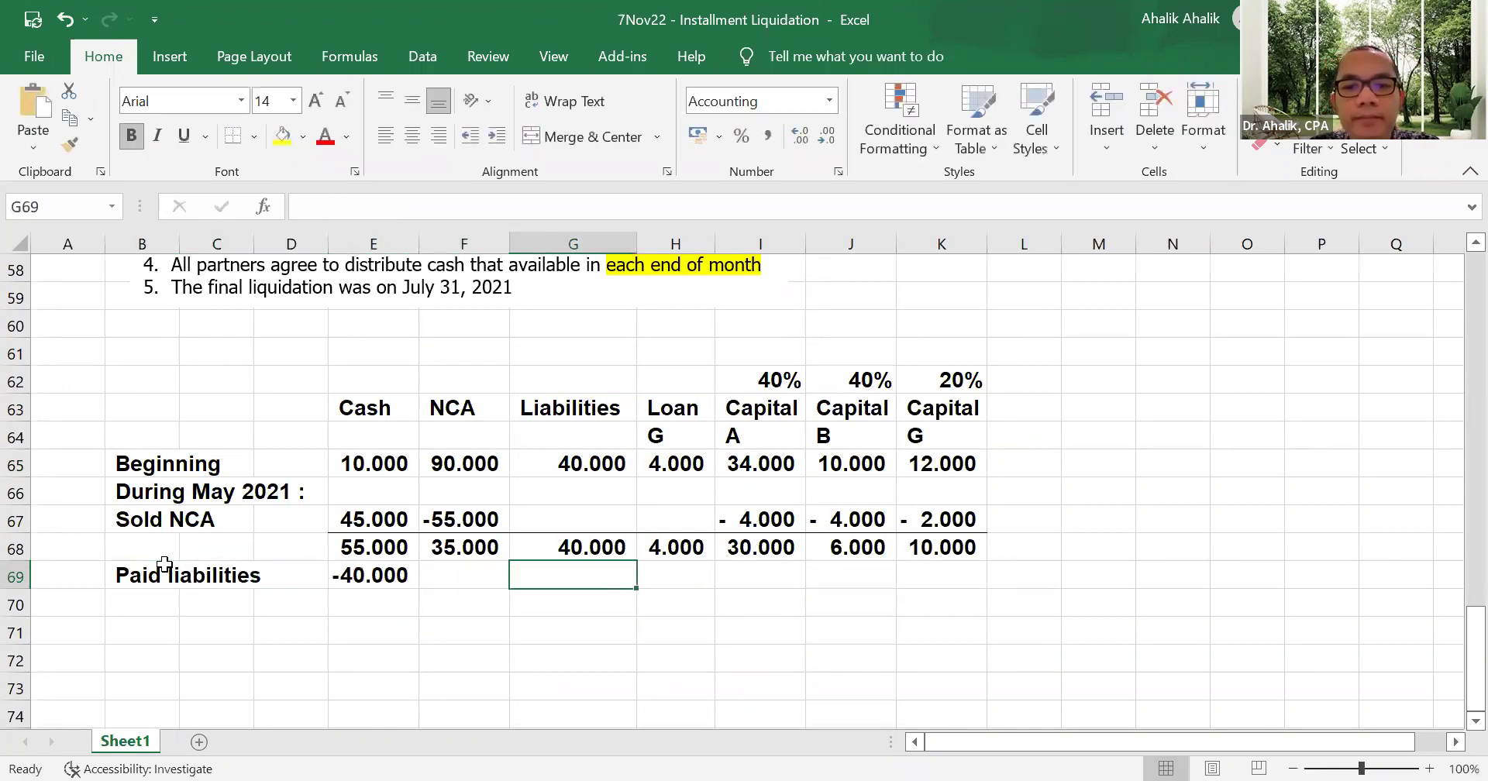
text(-40000)
key(Return)
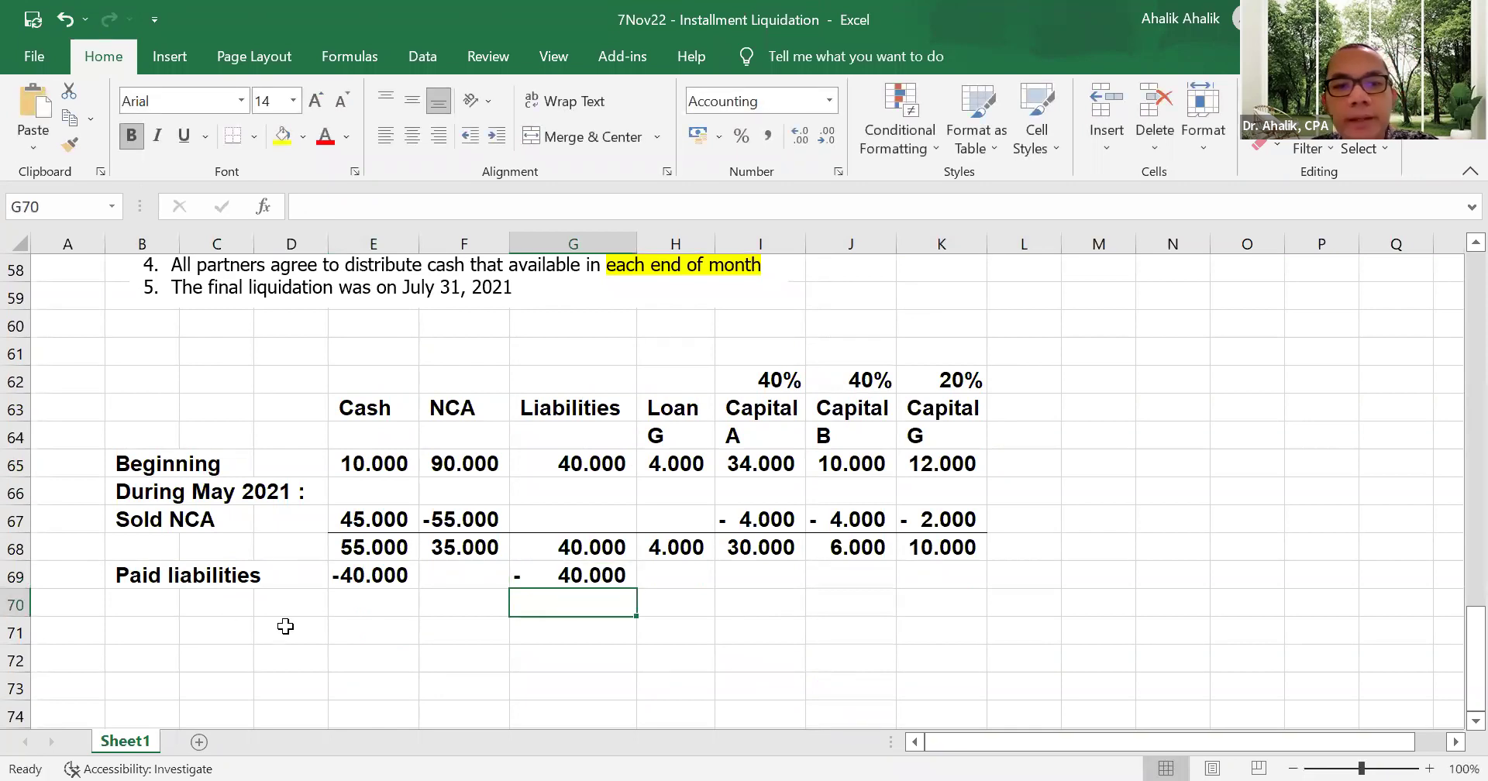
- Add a bottom border under E69:K69, total E68:E69 in E70 with SUM, and fill the formula across to K70
drag(377, 578, 930, 583)
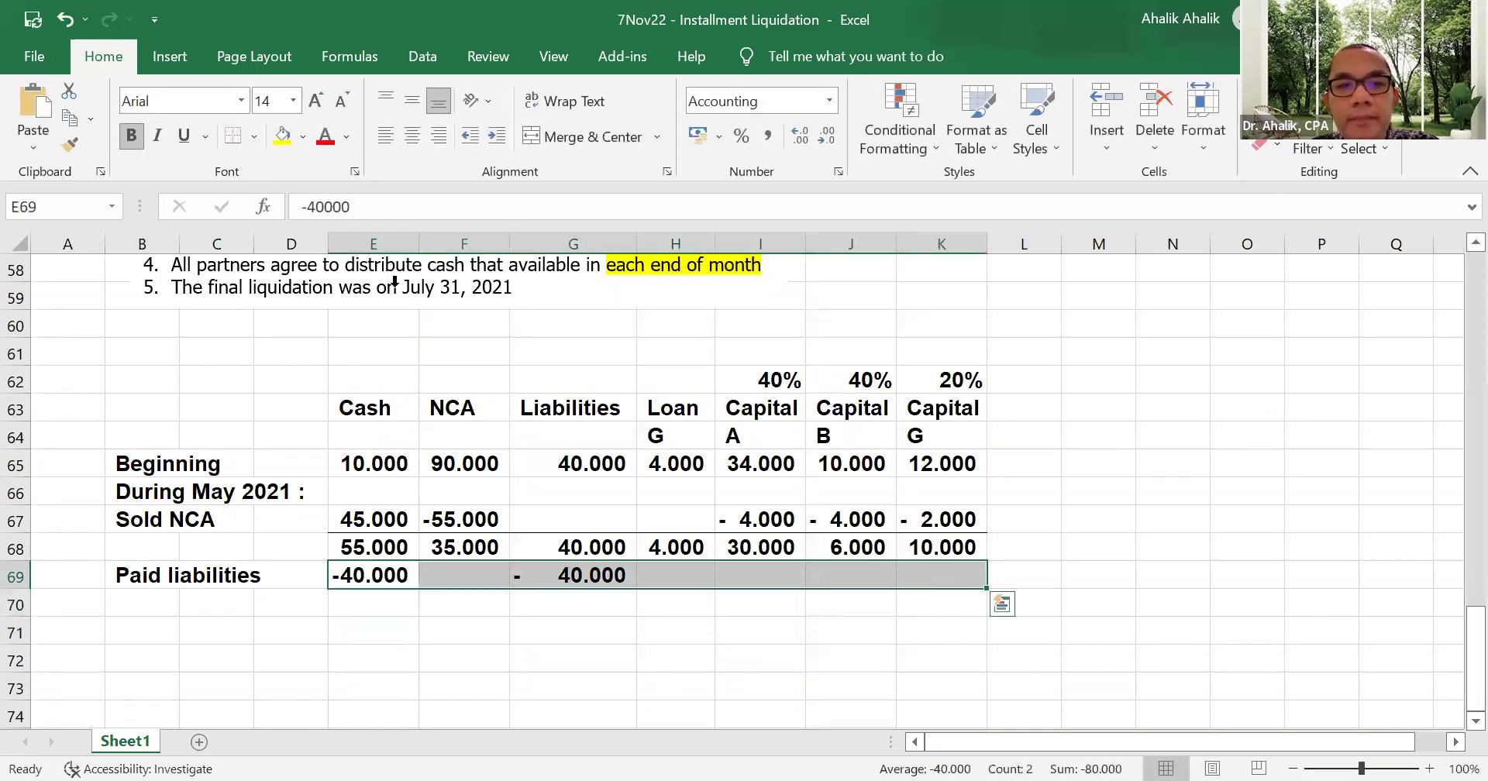
click(245, 142)
click(389, 613)
text(=sum()
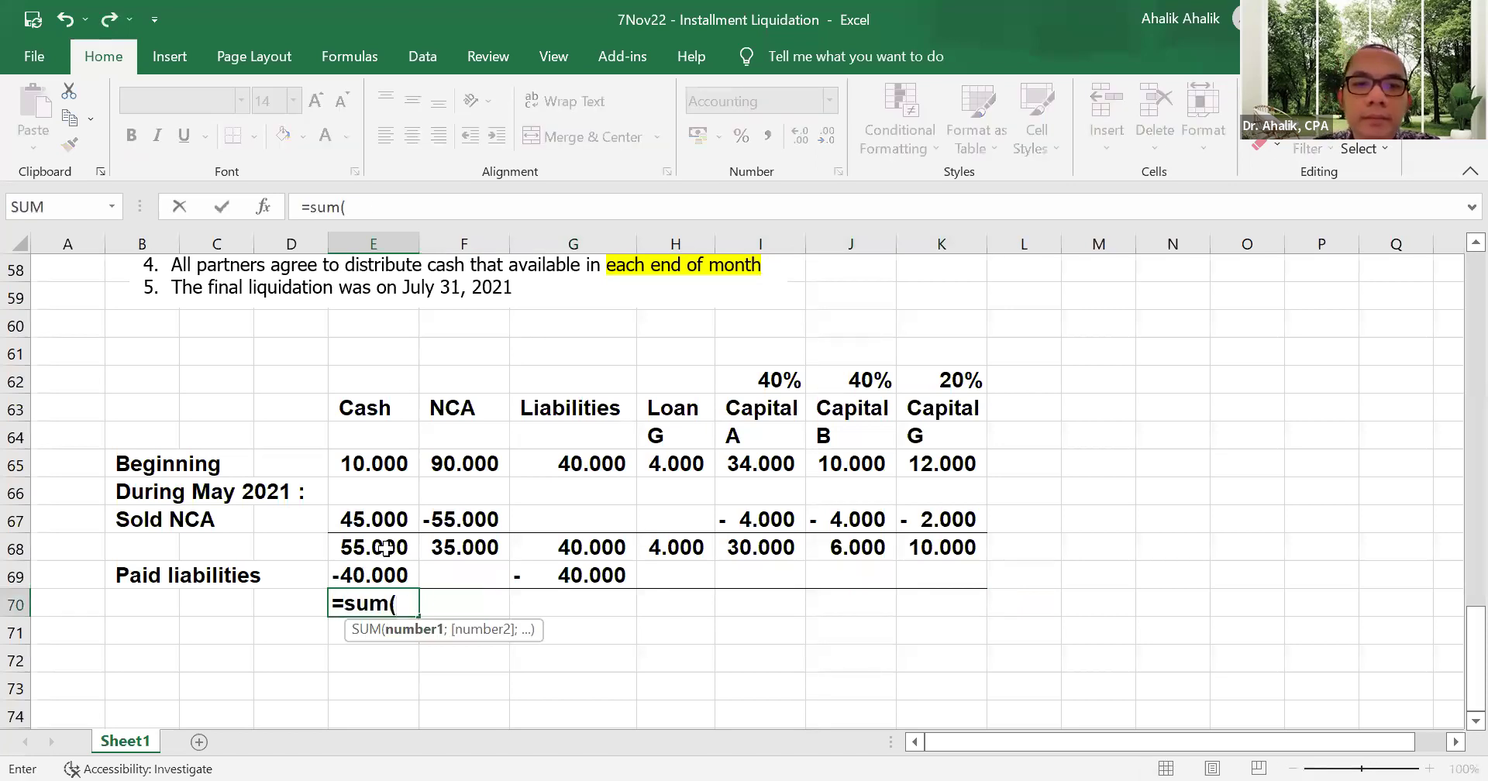
drag(387, 548, 388, 574)
key(Return)
click(419, 613)
drag(420, 615, 978, 609)
click(1064, 554)
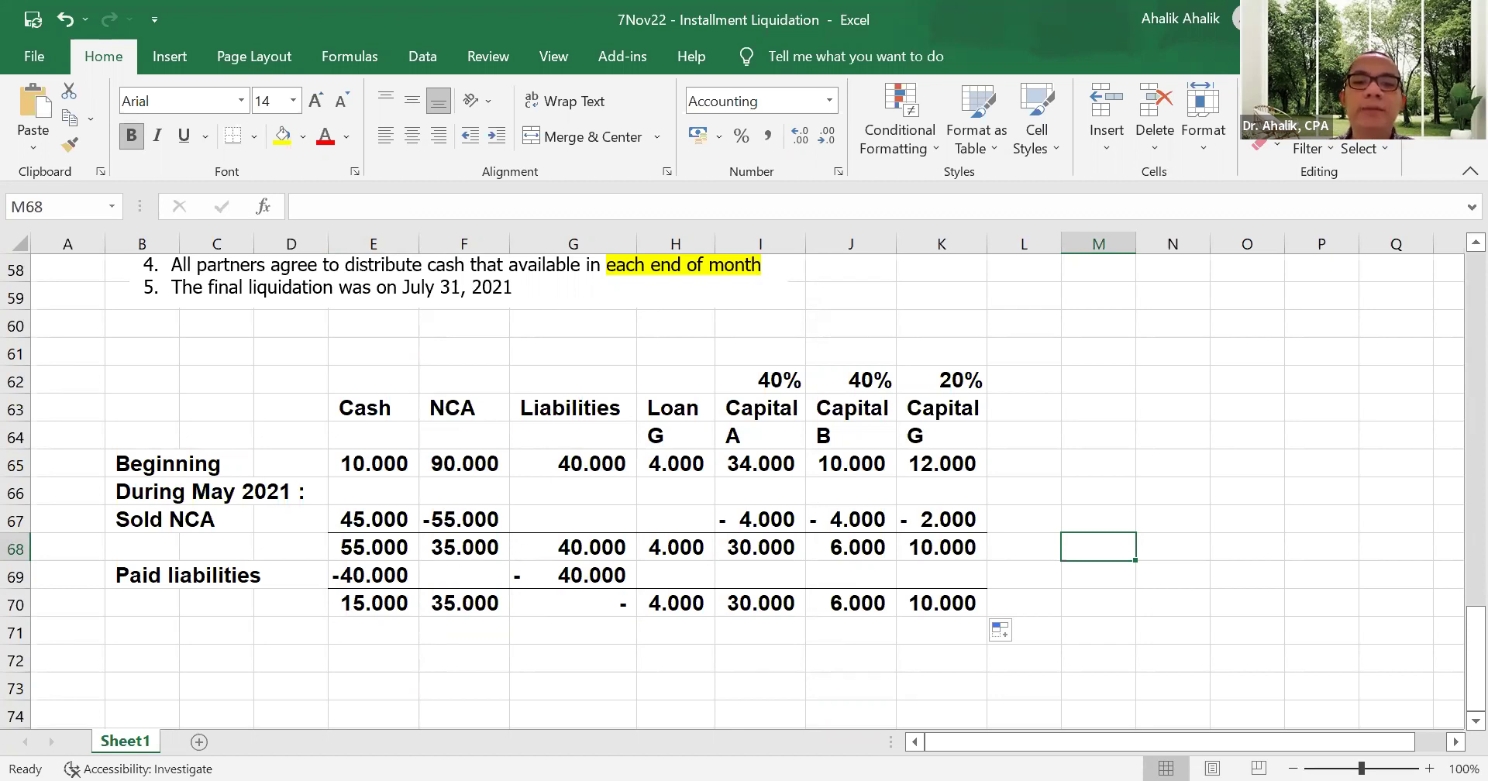
- Label B71 as "Cash distribution*", with the asterisk marking a reference note
click(493, 699)
click(142, 632)
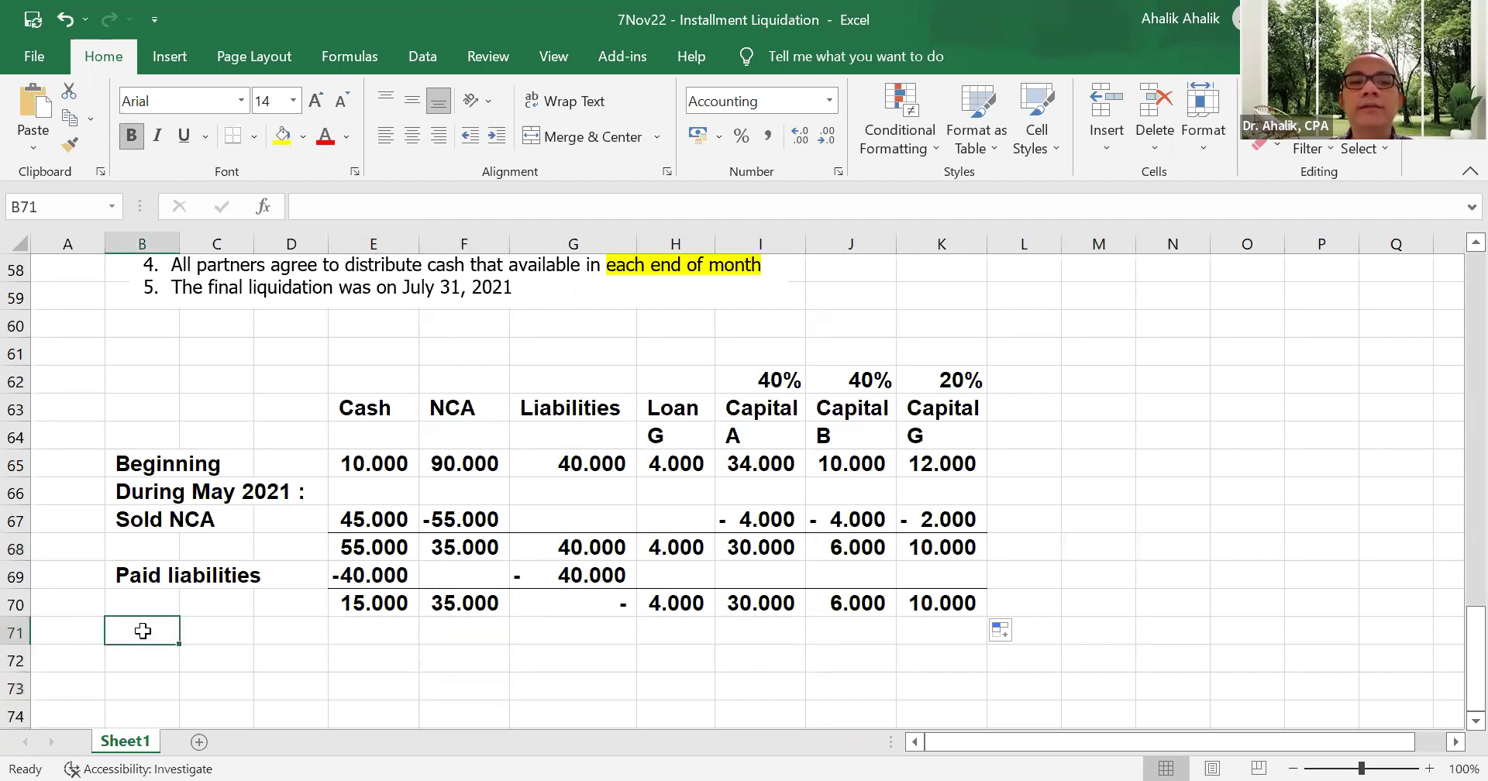
text(Cash di)
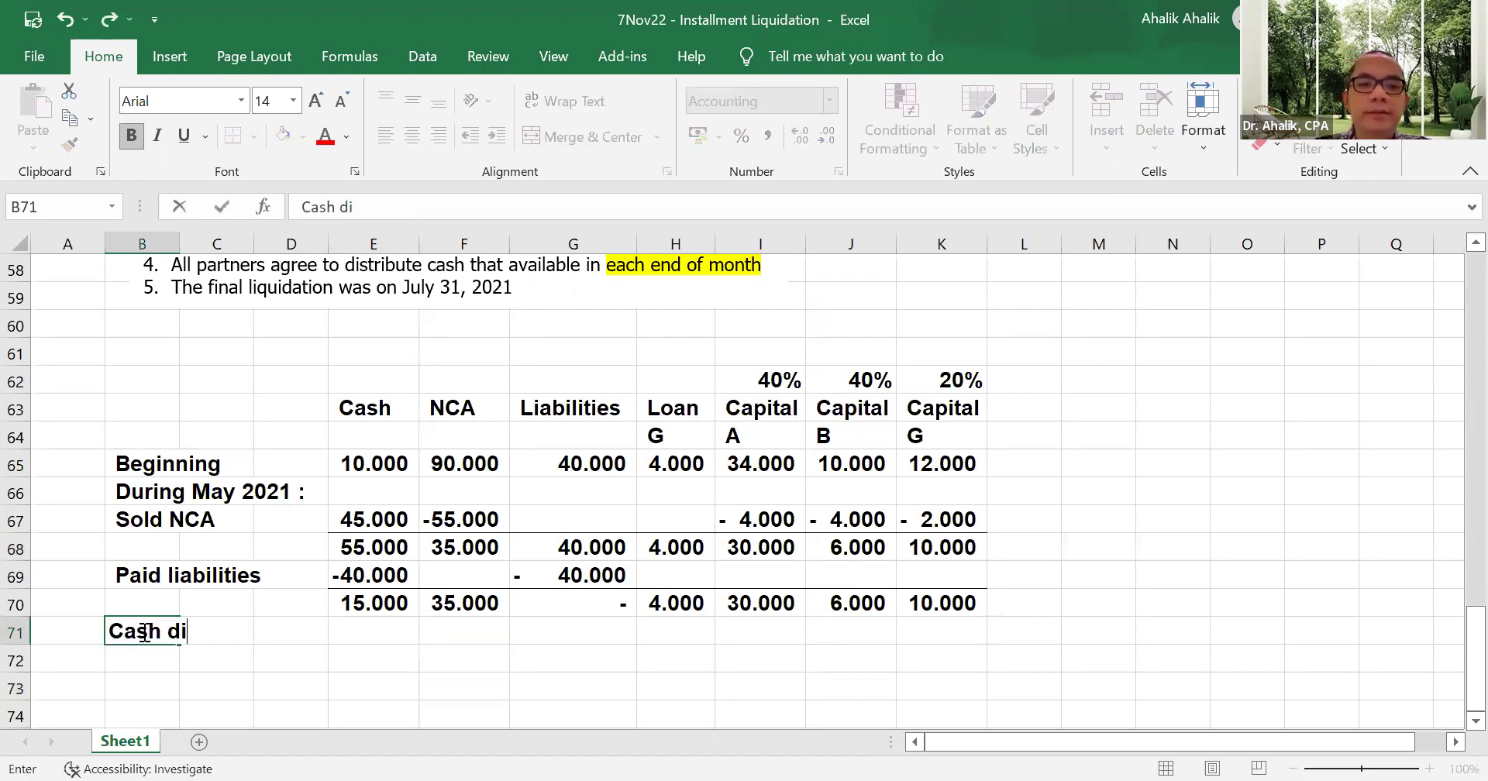
text(syt)
key(BackSpace)
key(BackSpace)
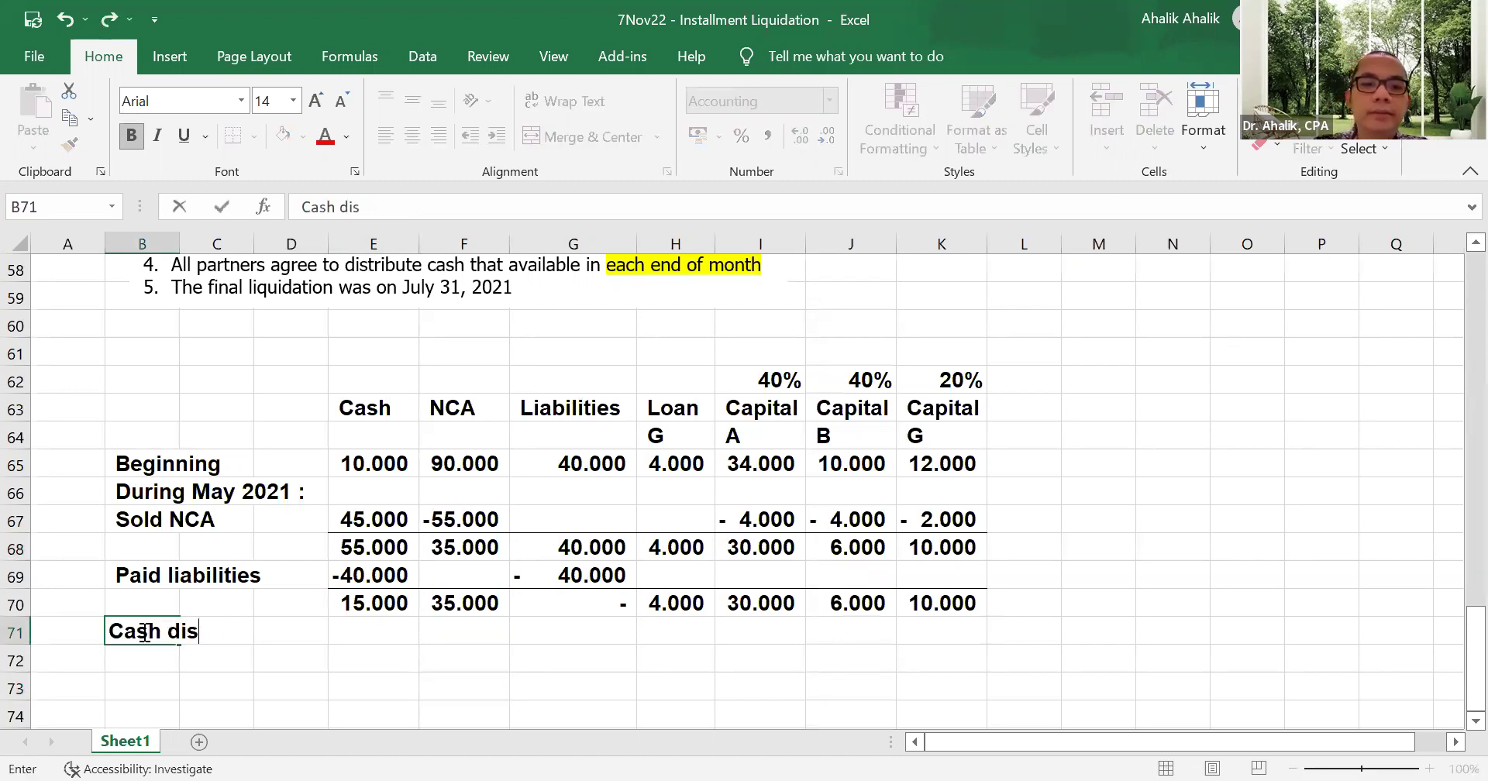
text(tribution)
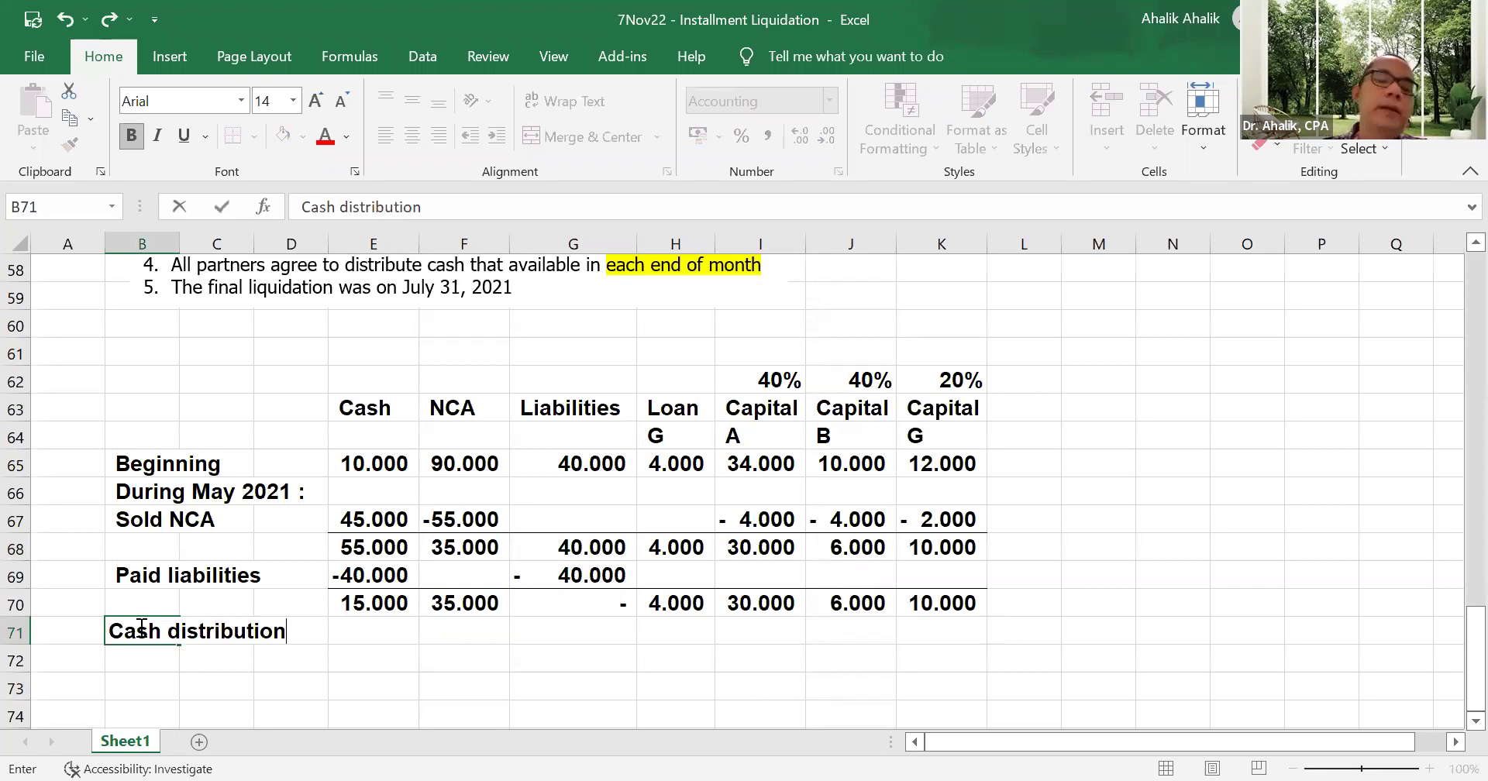
click(321, 674)
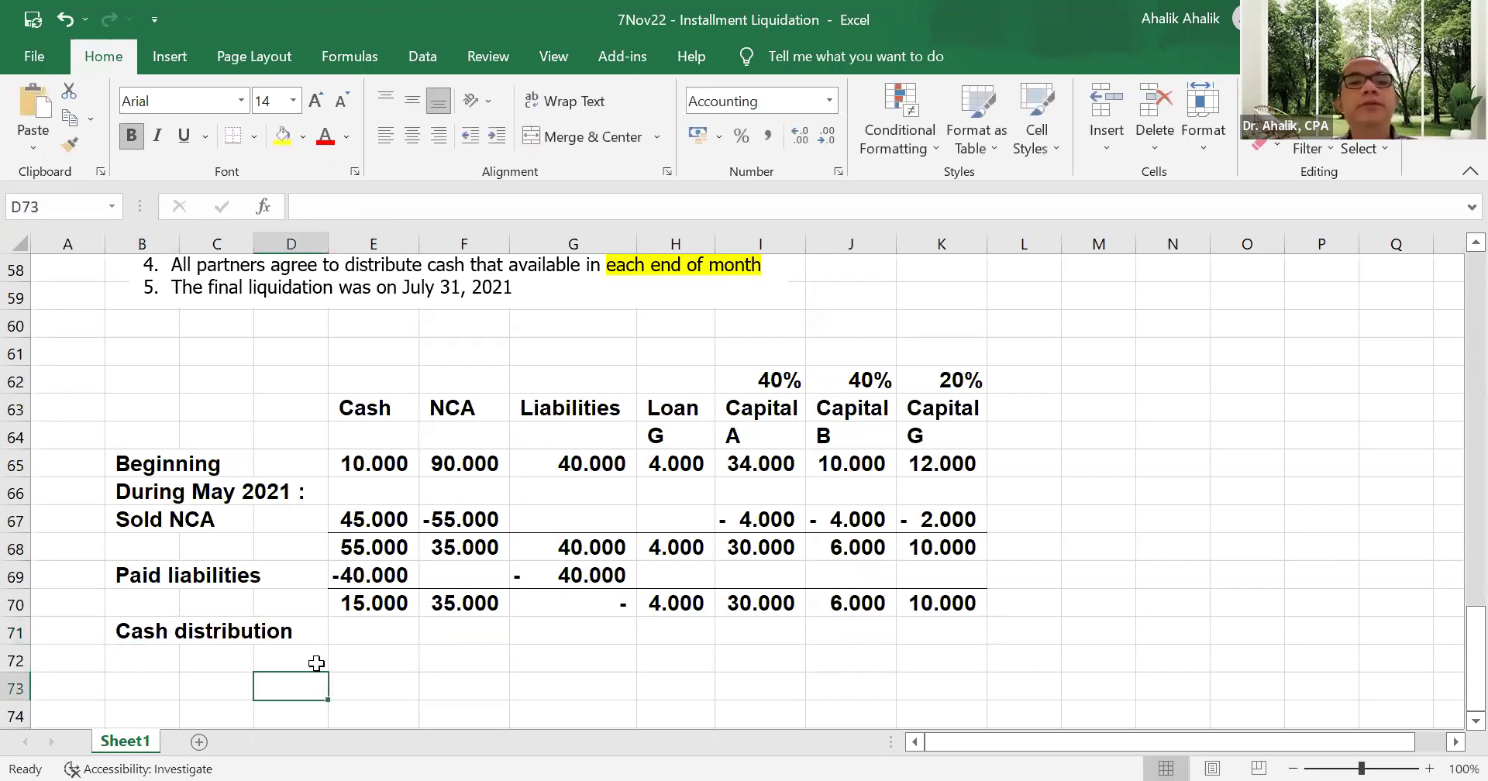
click(147, 624)
click(455, 206)
click(455, 206)
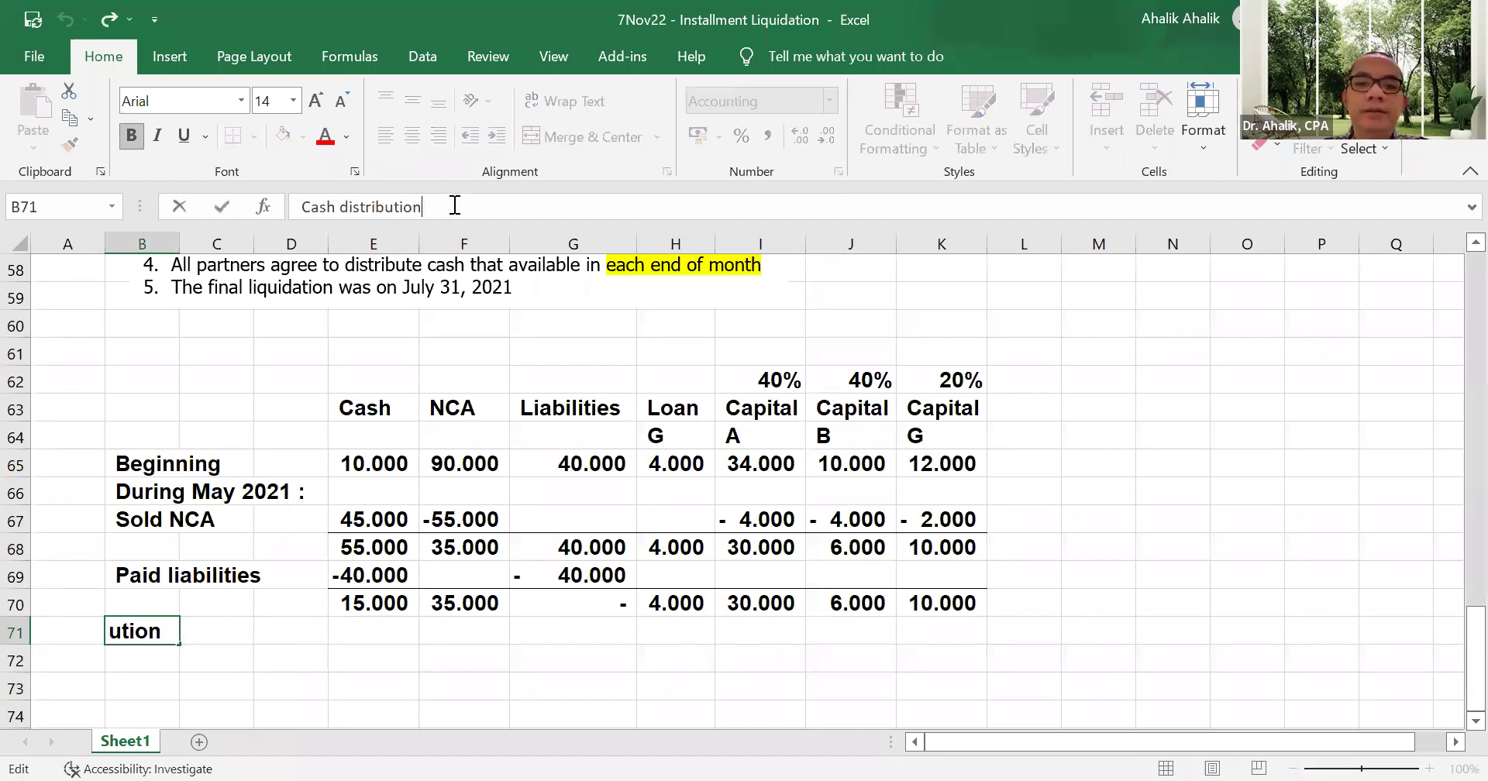
key(Return)
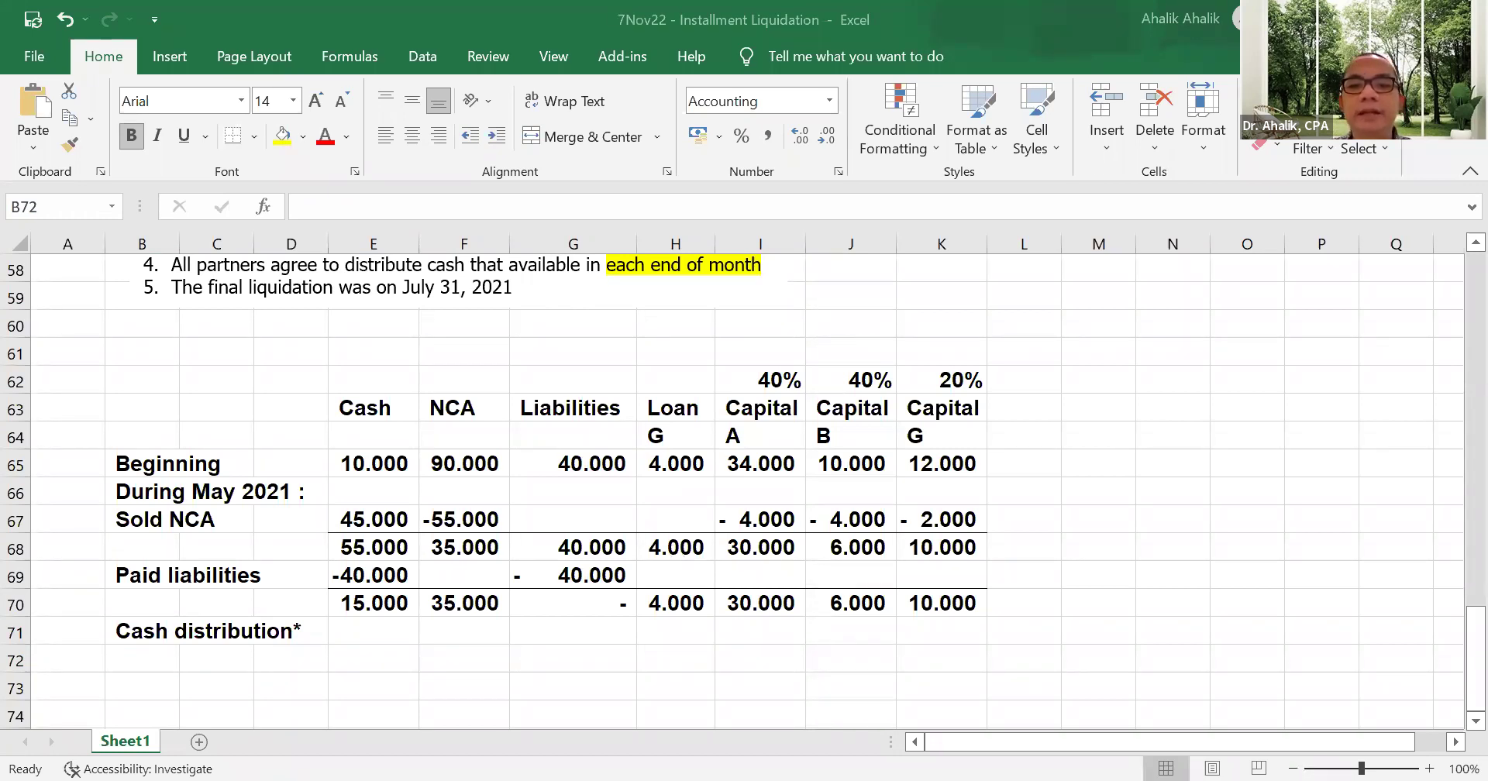
- Enter the heading "*Cash distribution plan" in B80 below the liquidation schedule
scroll(455, 638, down, 2)
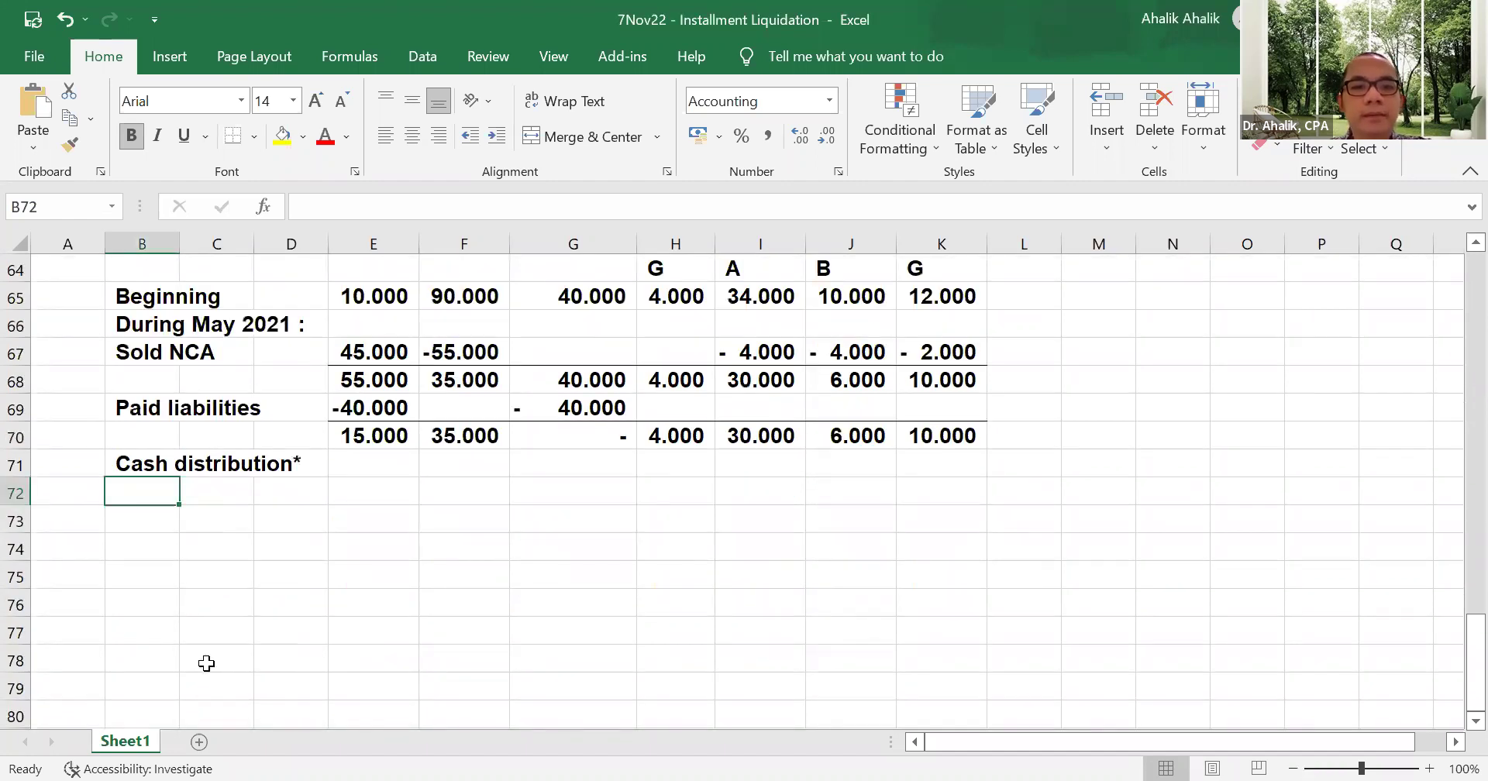
click(170, 692)
scroll(167, 675, down, 1)
click(160, 621)
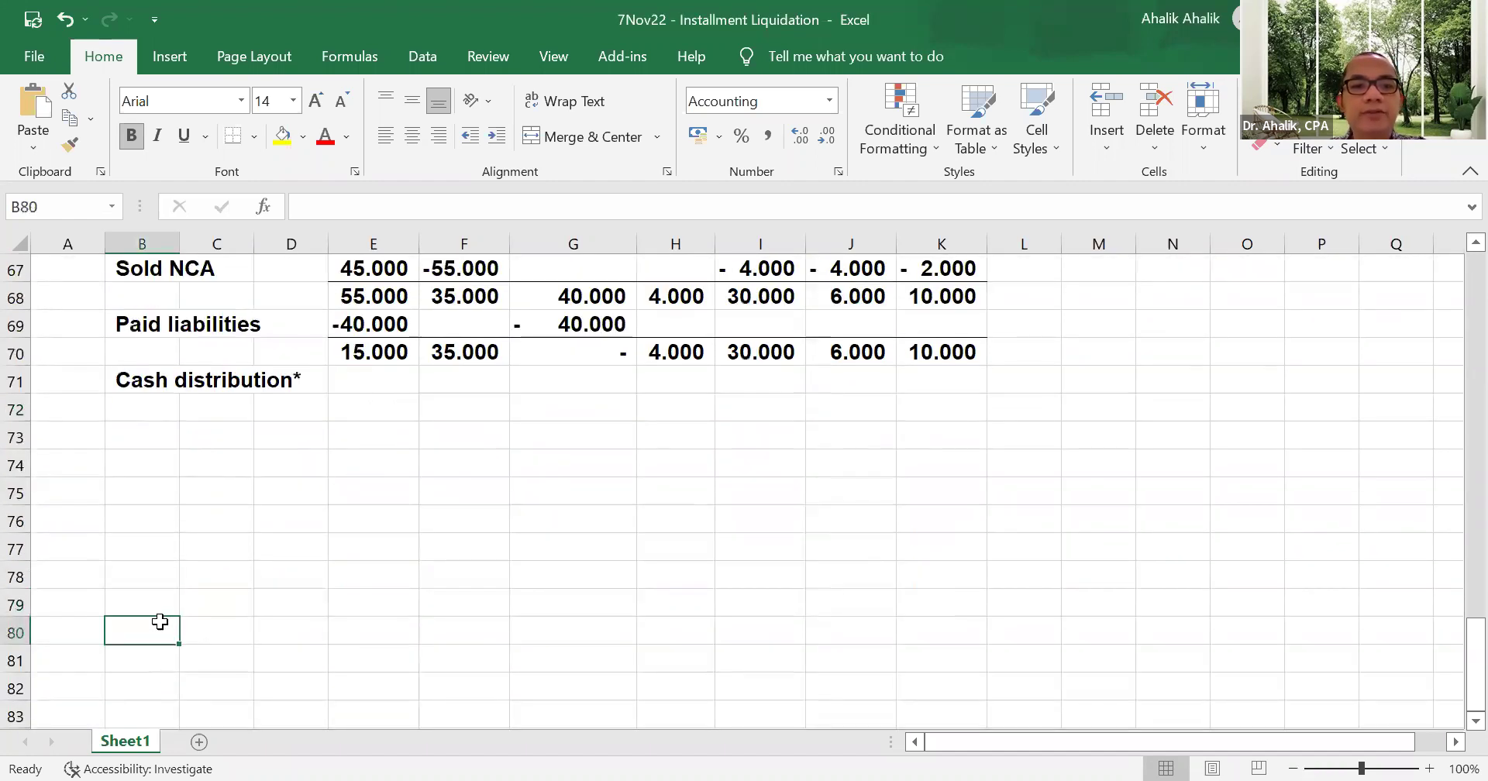
text(*)
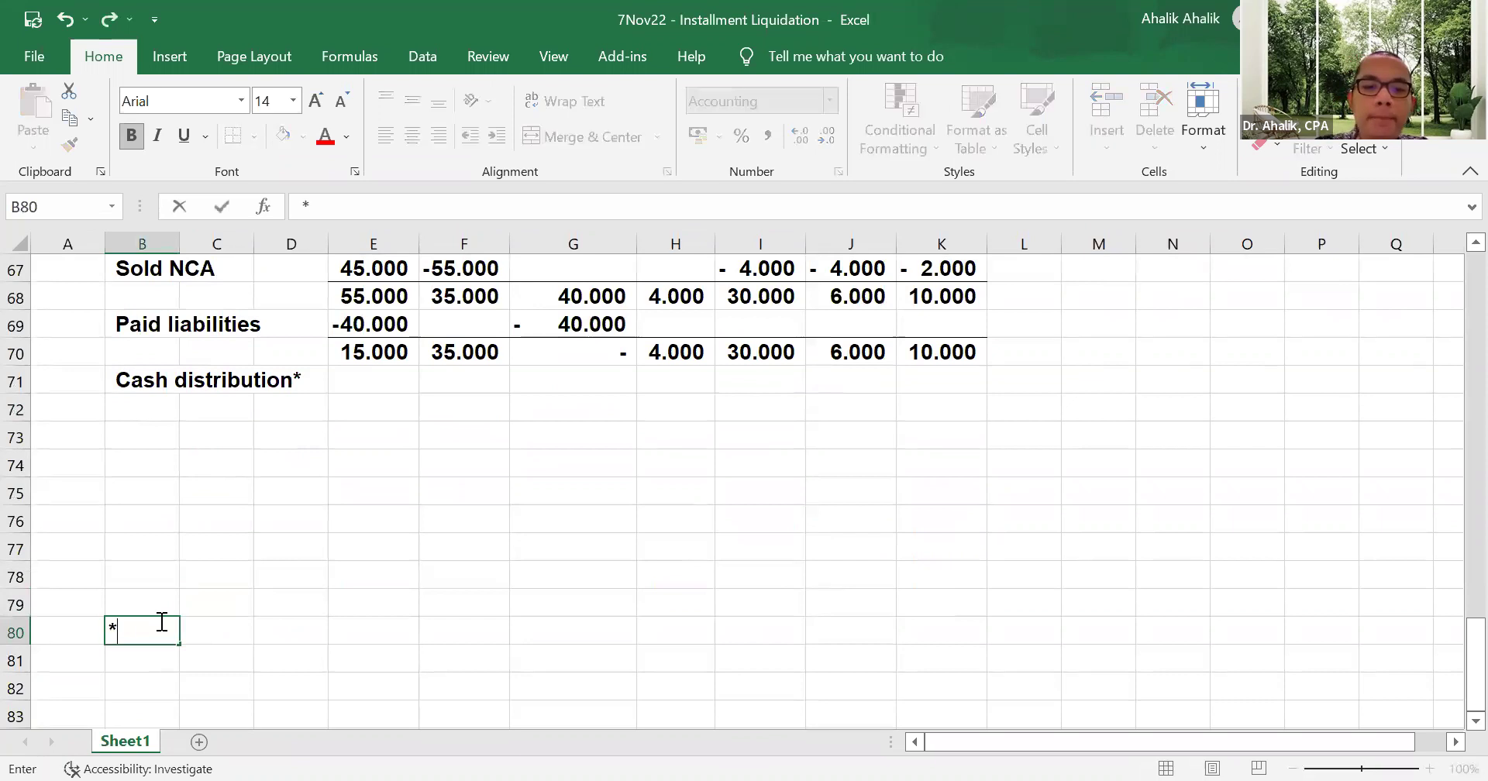
text(Cash distr)
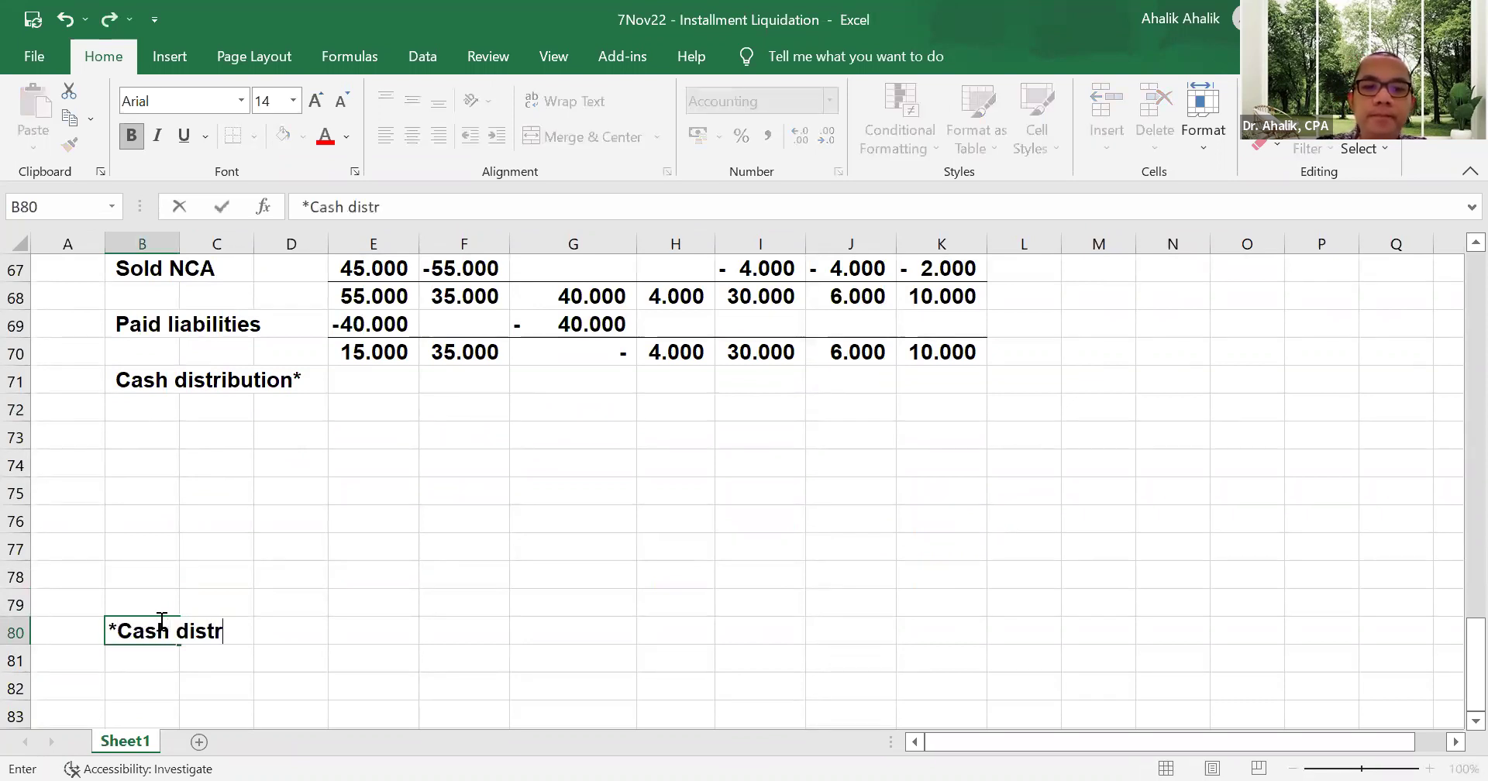
text(ibution plan)
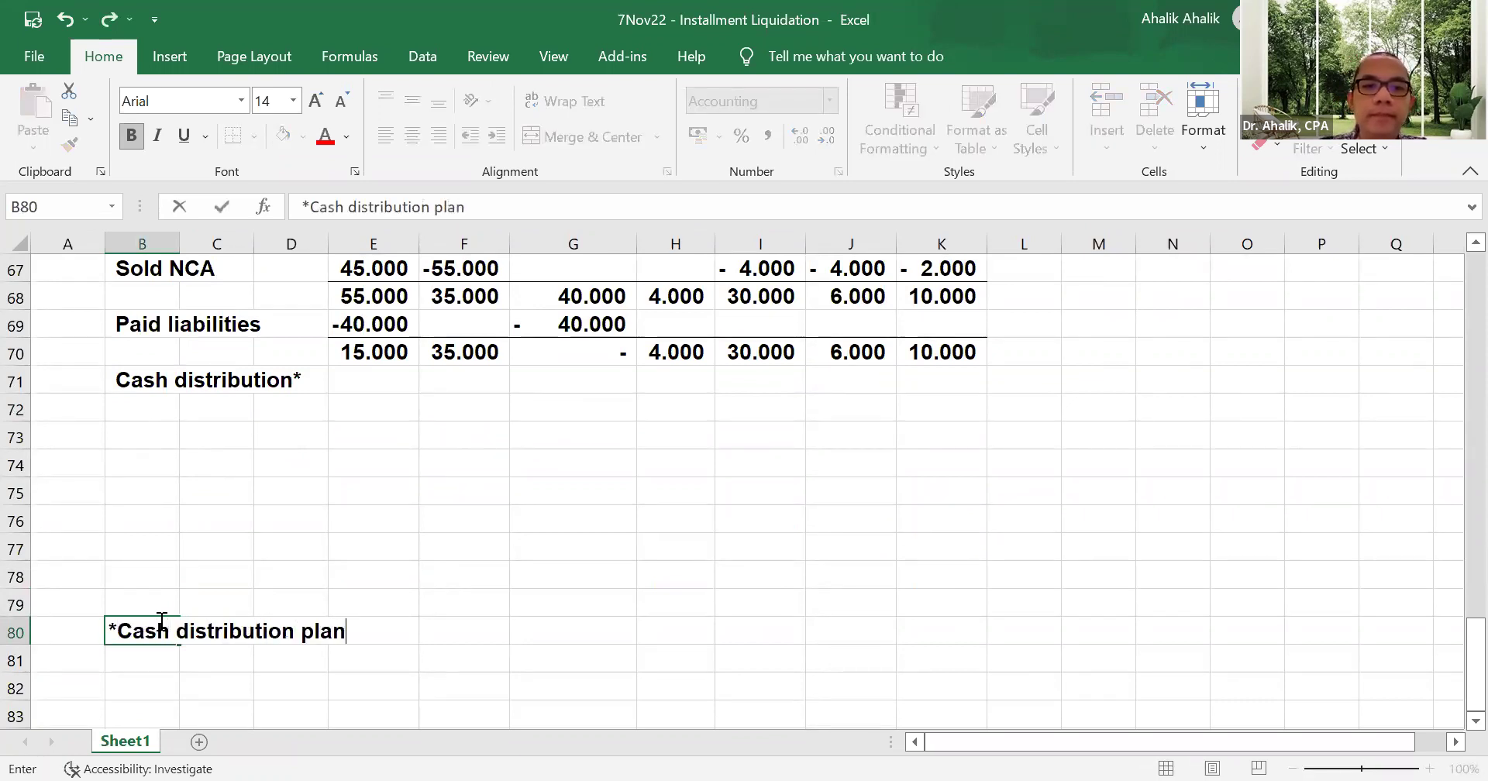
key(Return)
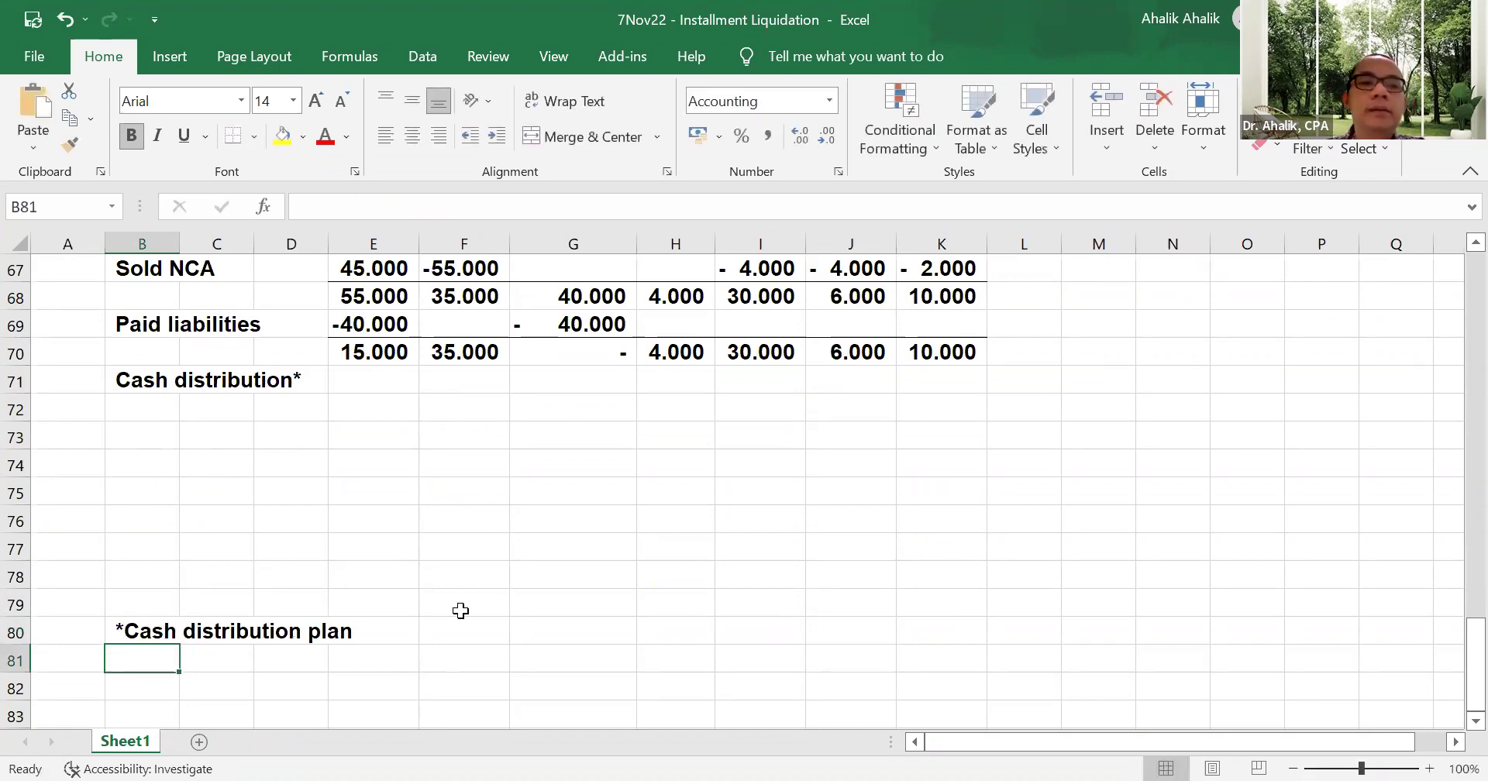
- Enter the partner column headings A, B and G in E81:G81 under the cash distribution plan
click(404, 657)
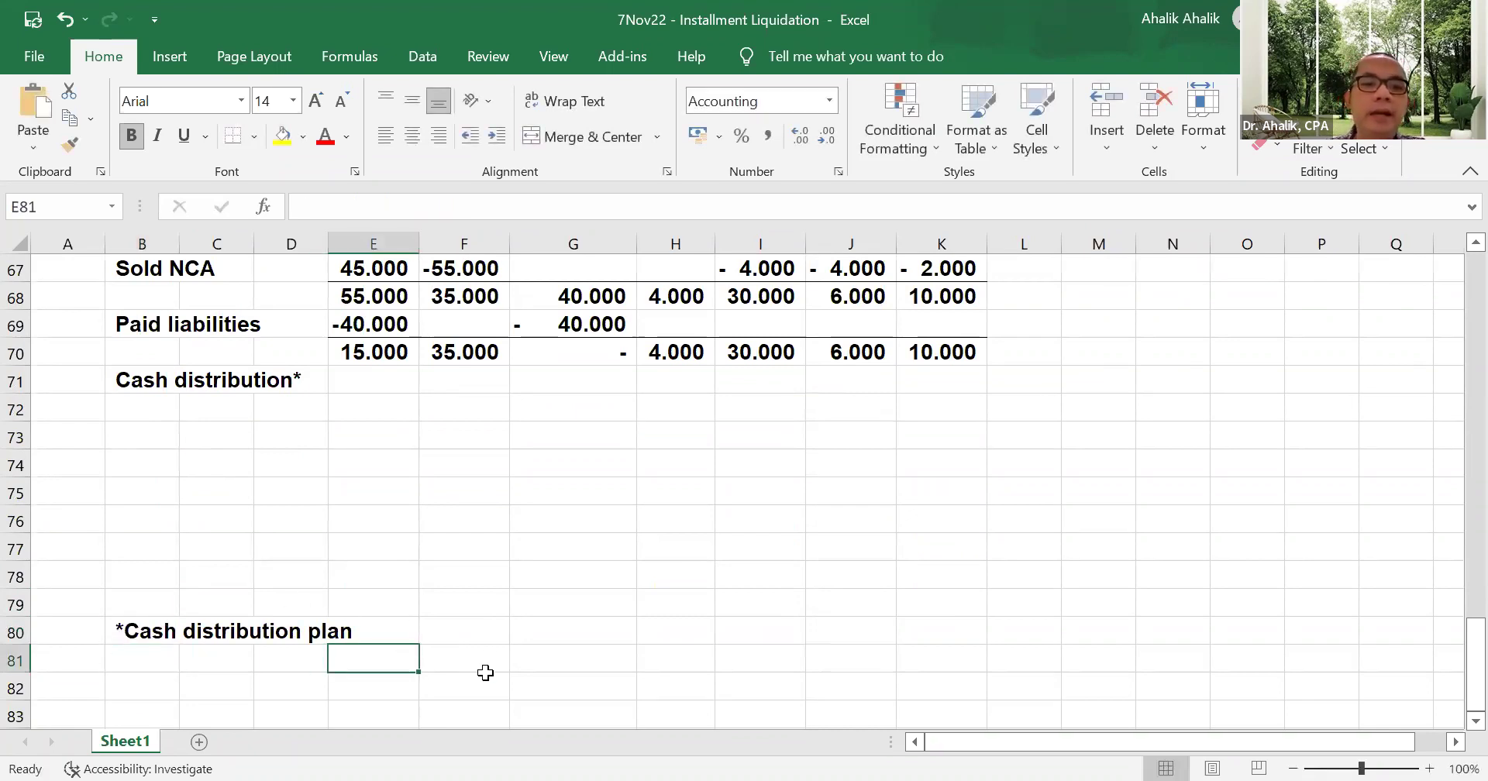
text(A)
key(Tab)
text(B)
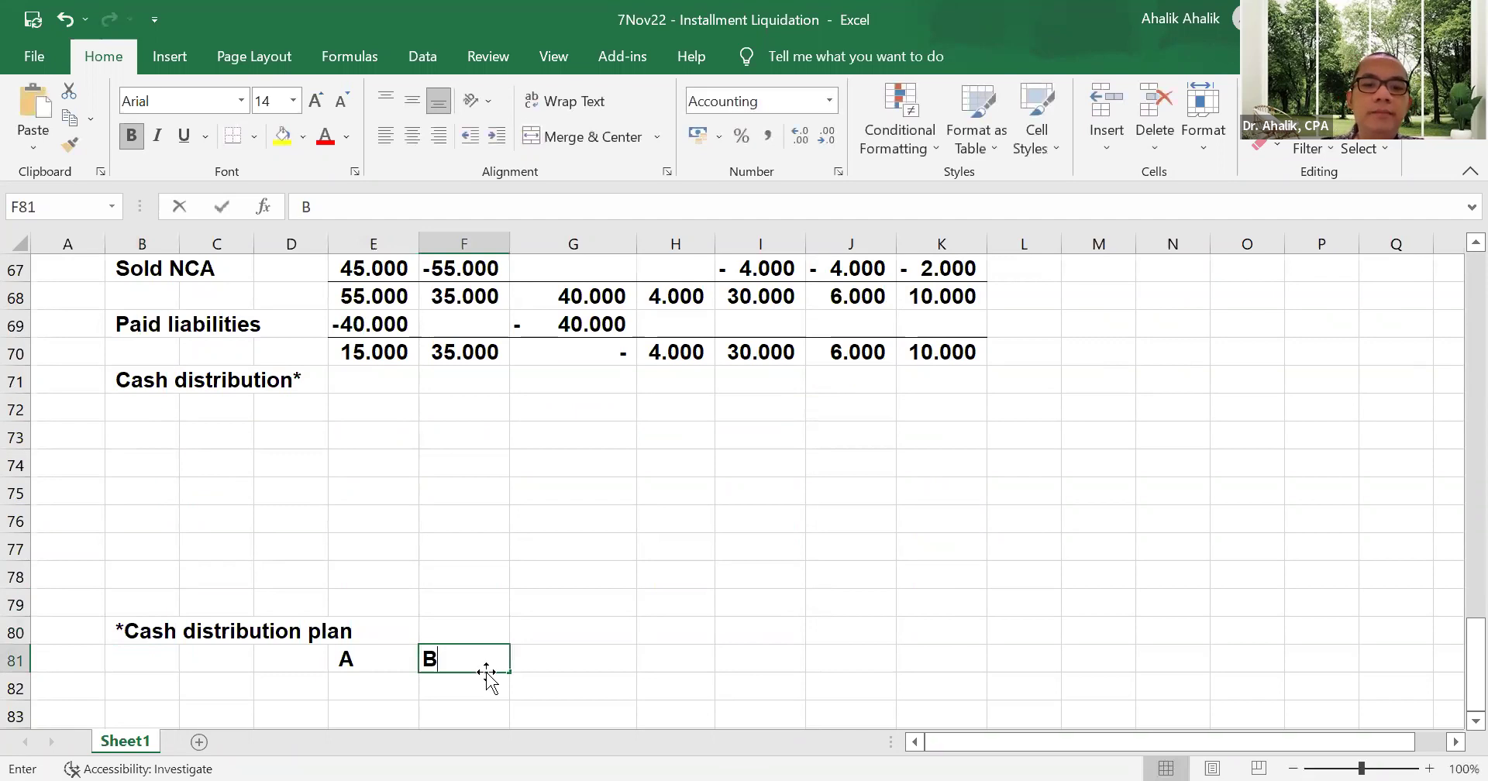
key(Tab)
text(G)
key(Return)
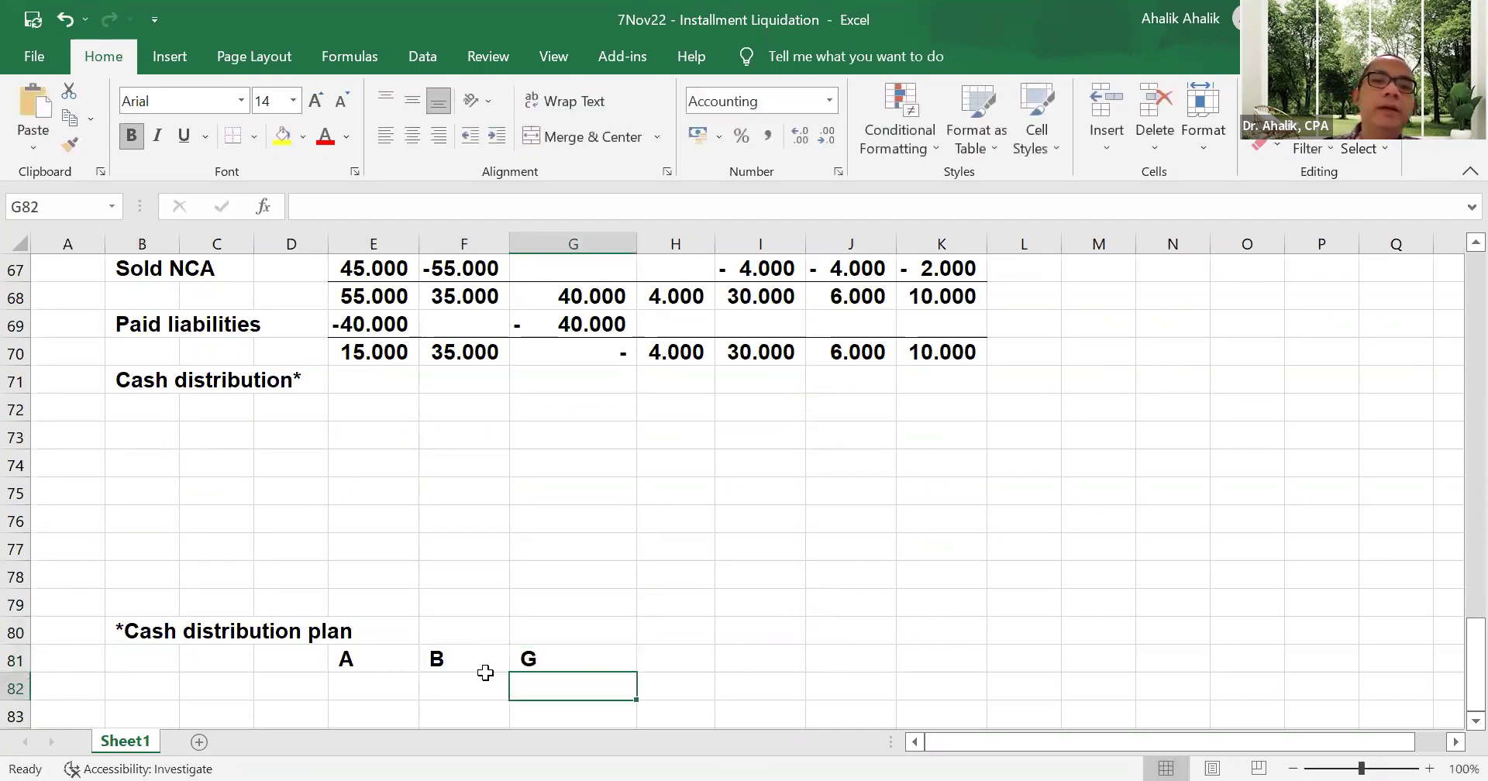
- Record the May cash distribution as -5000 in the Cash column at E71
click(383, 380)
scroll(651, 566, up, 1)
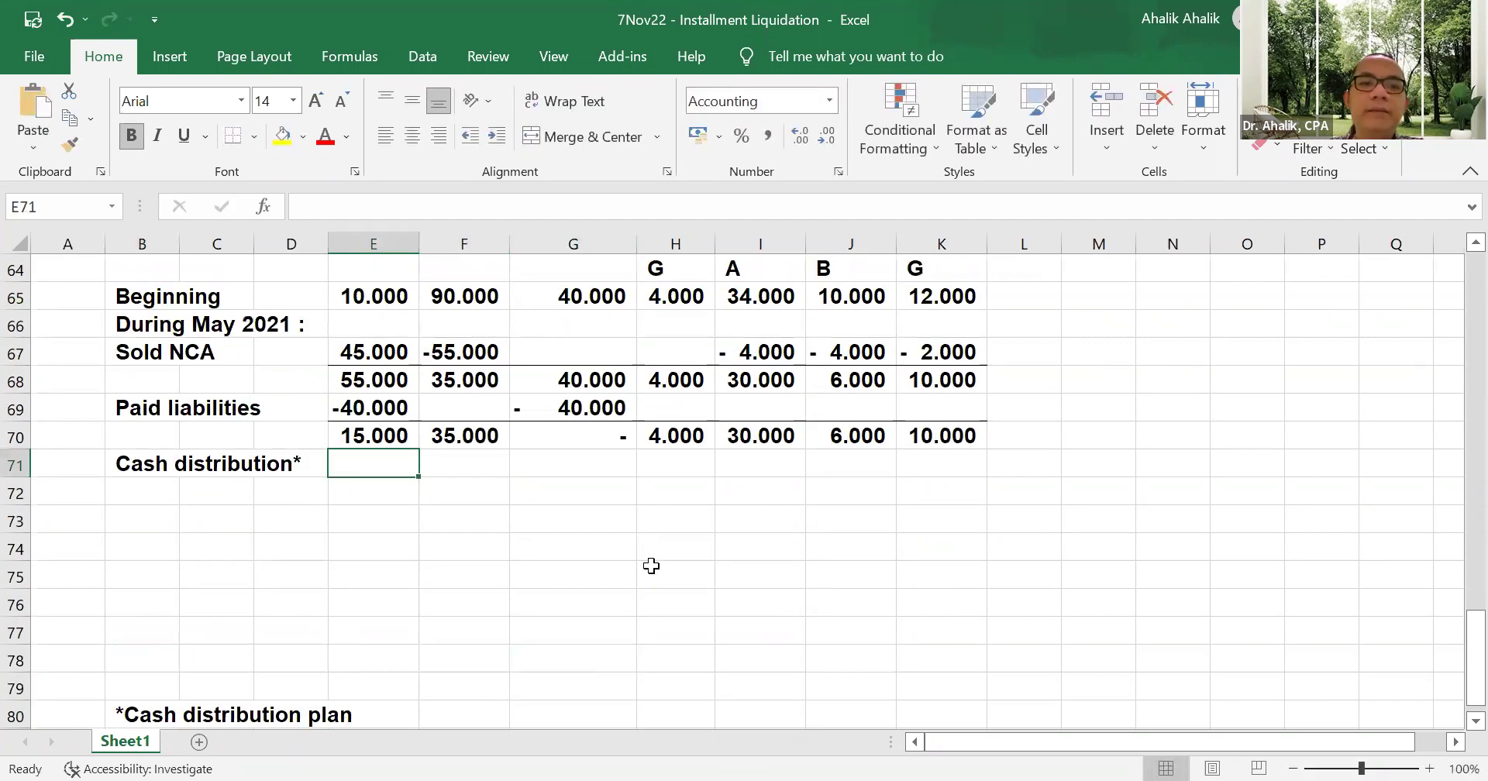
text(-5000)
key(Return)
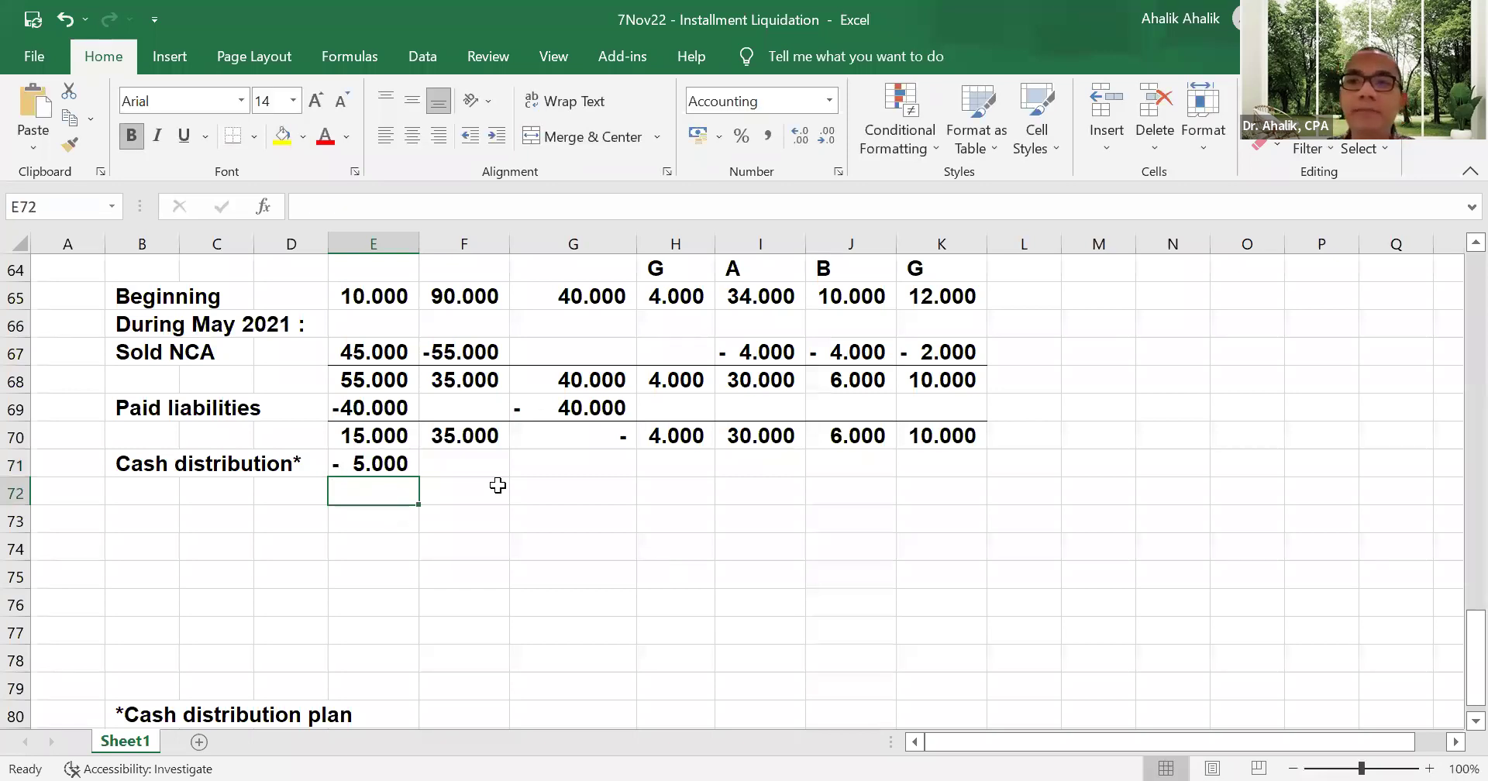
- Label the first row of the cash distribution plan "Total Interest" in B82
scroll(634, 575, up, 2)
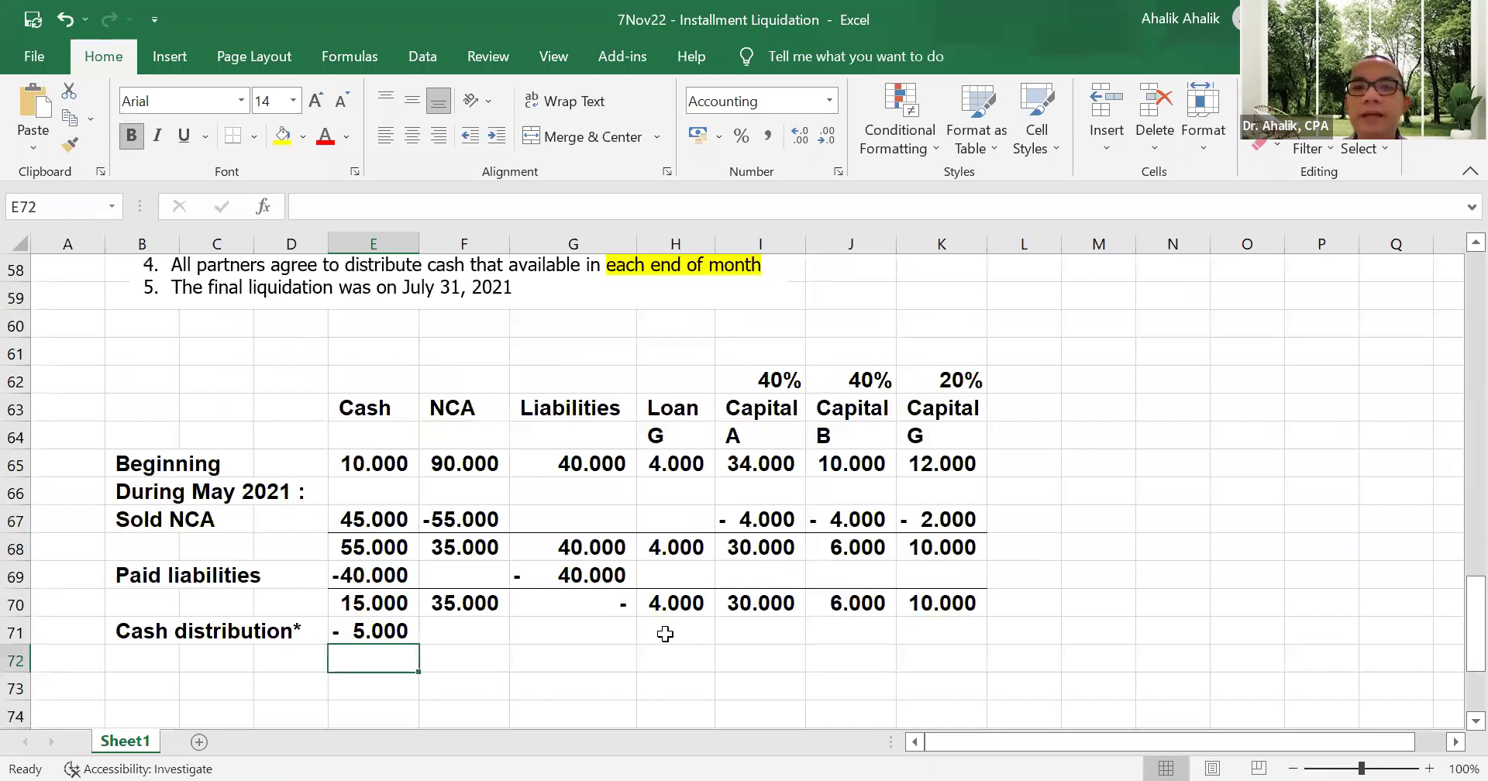
scroll(641, 594, down, 2)
scroll(639, 588, down, 1)
scroll(639, 588, up, 1)
scroll(639, 587, down, 2)
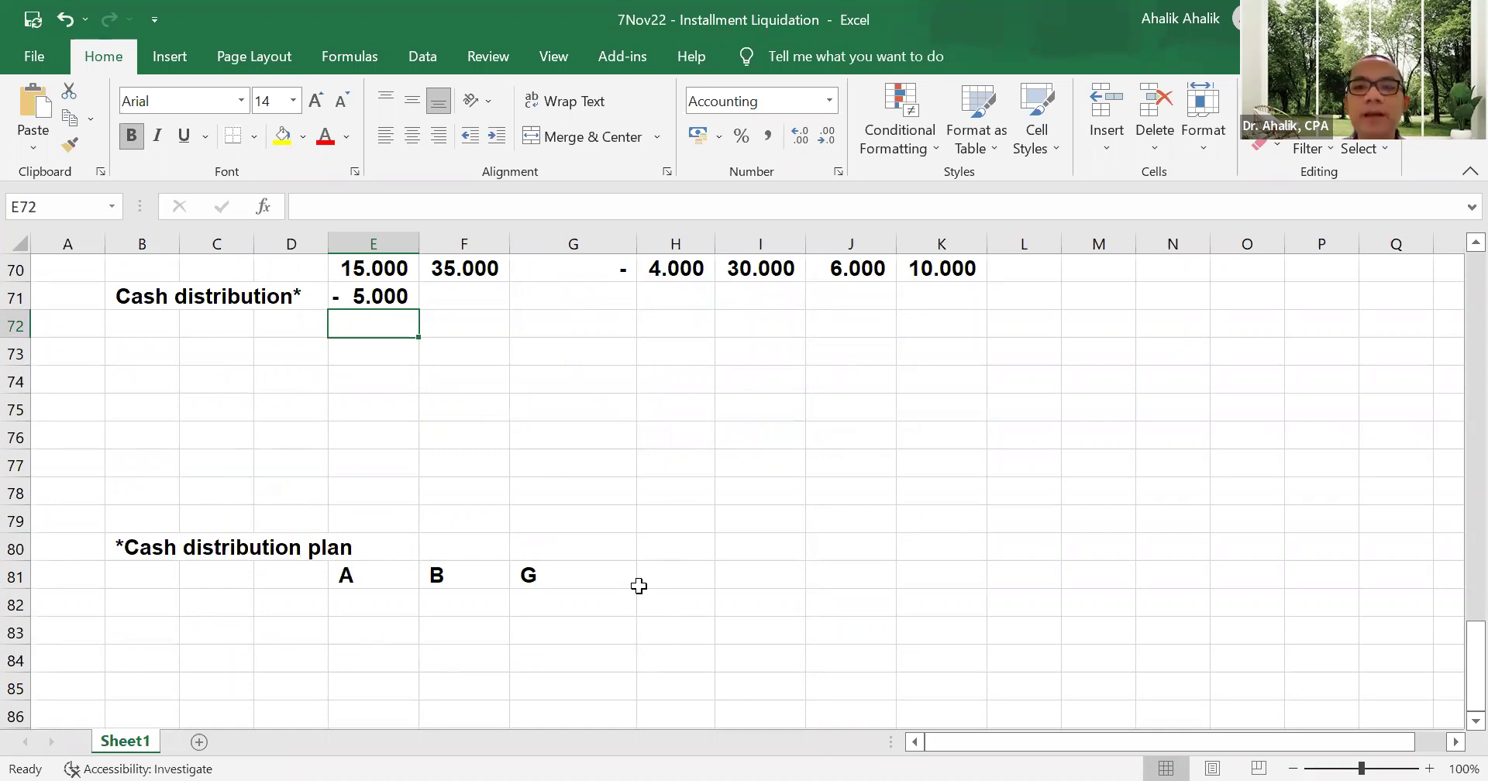
scroll(638, 581, up, 2)
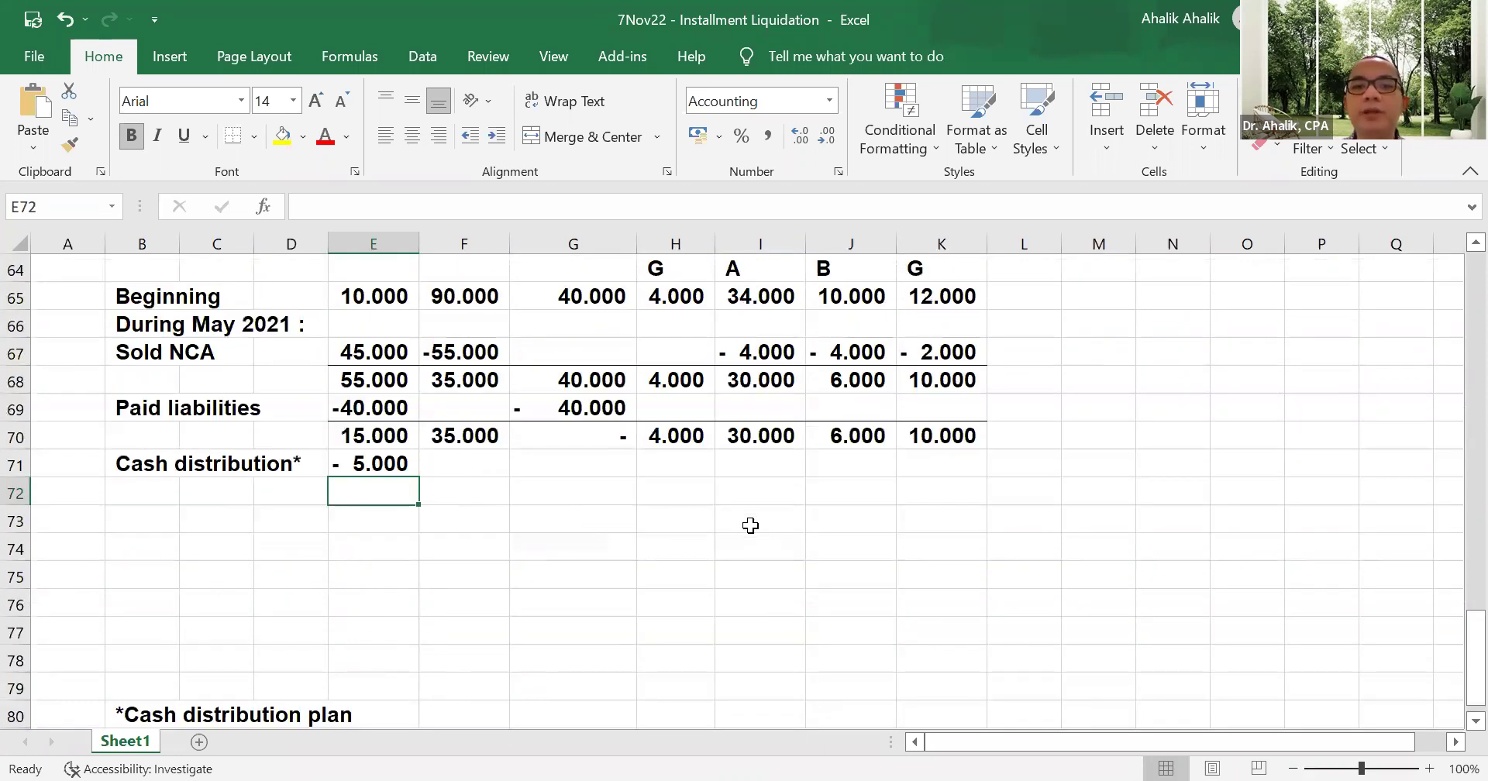
scroll(751, 526, down, 2)
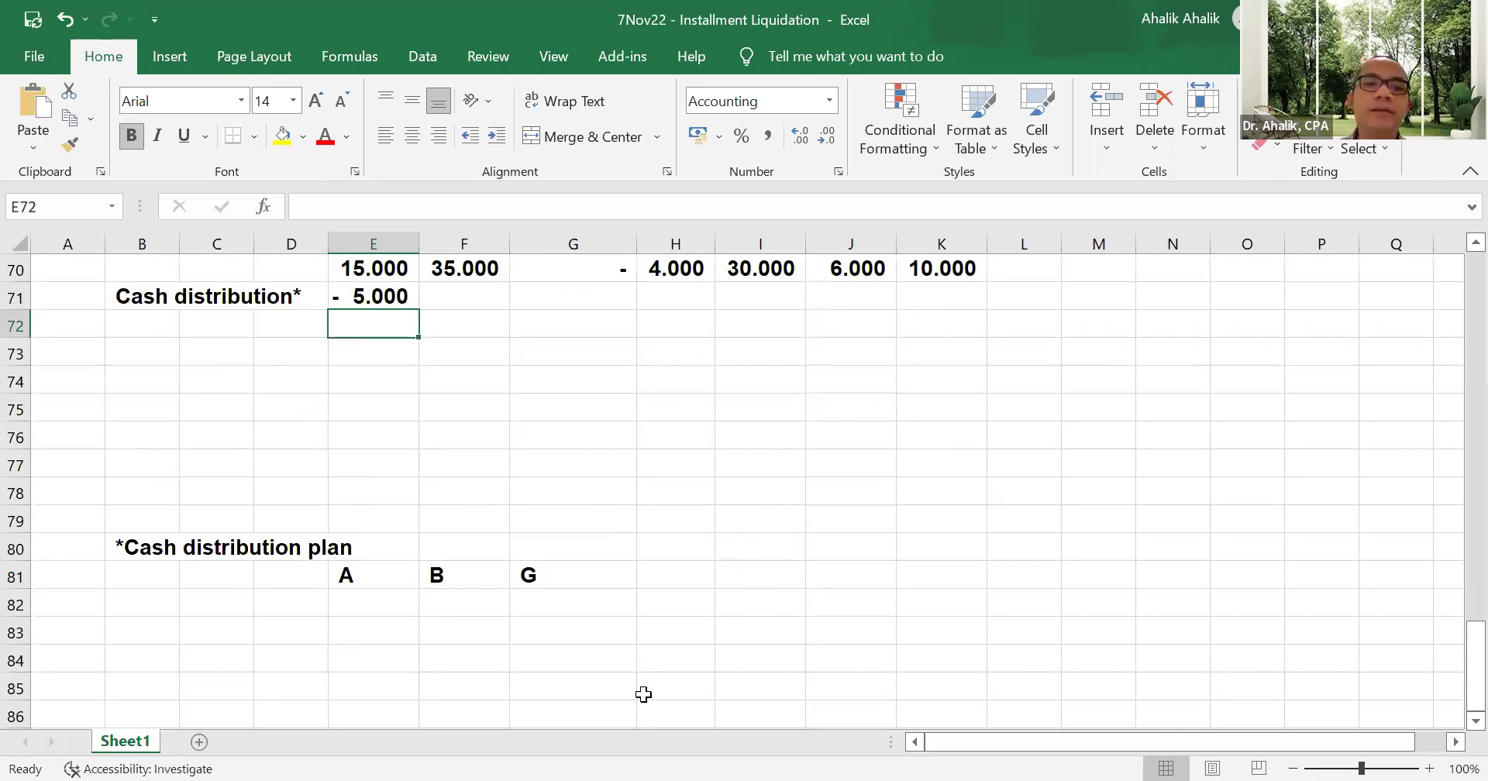
click(165, 597)
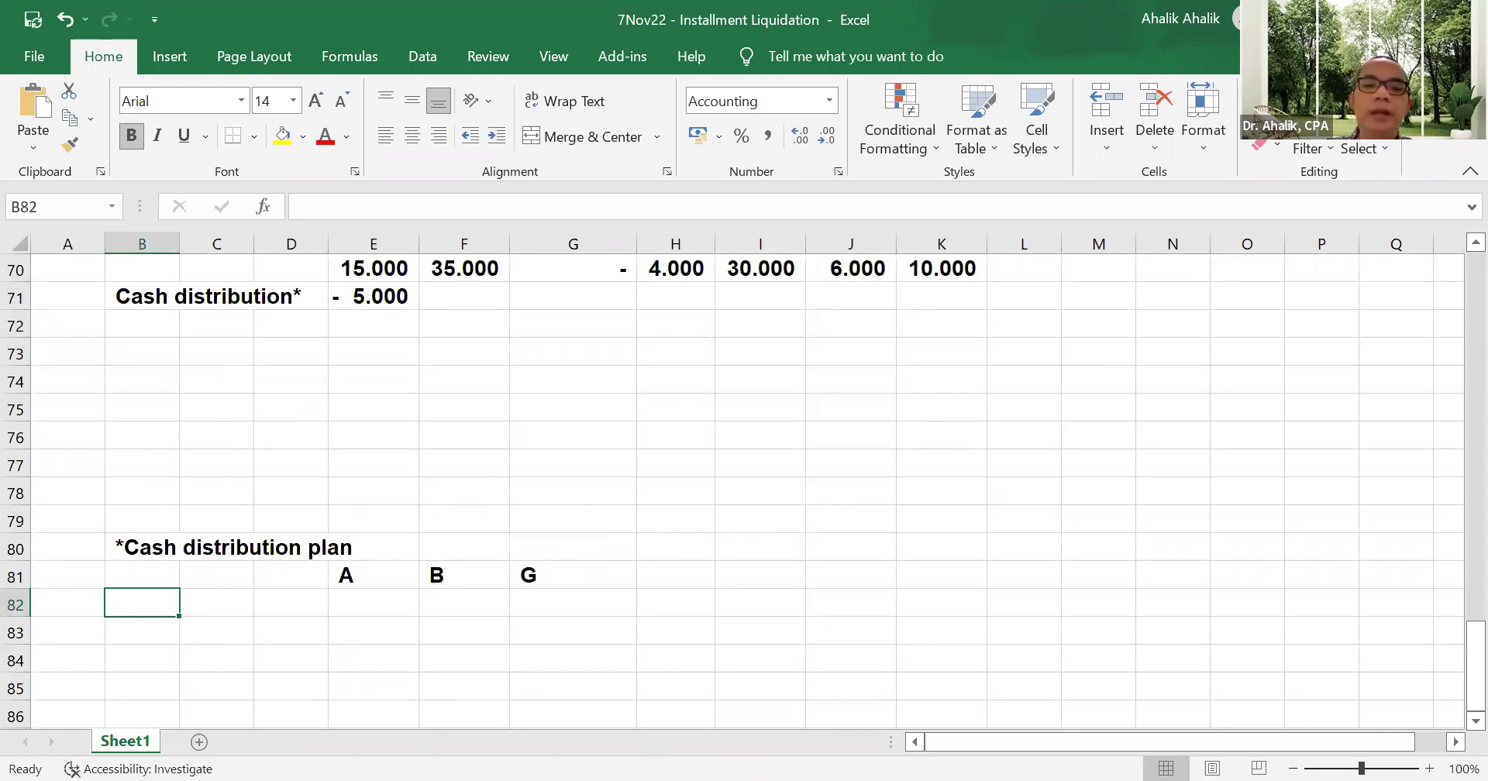
text(Total Int)
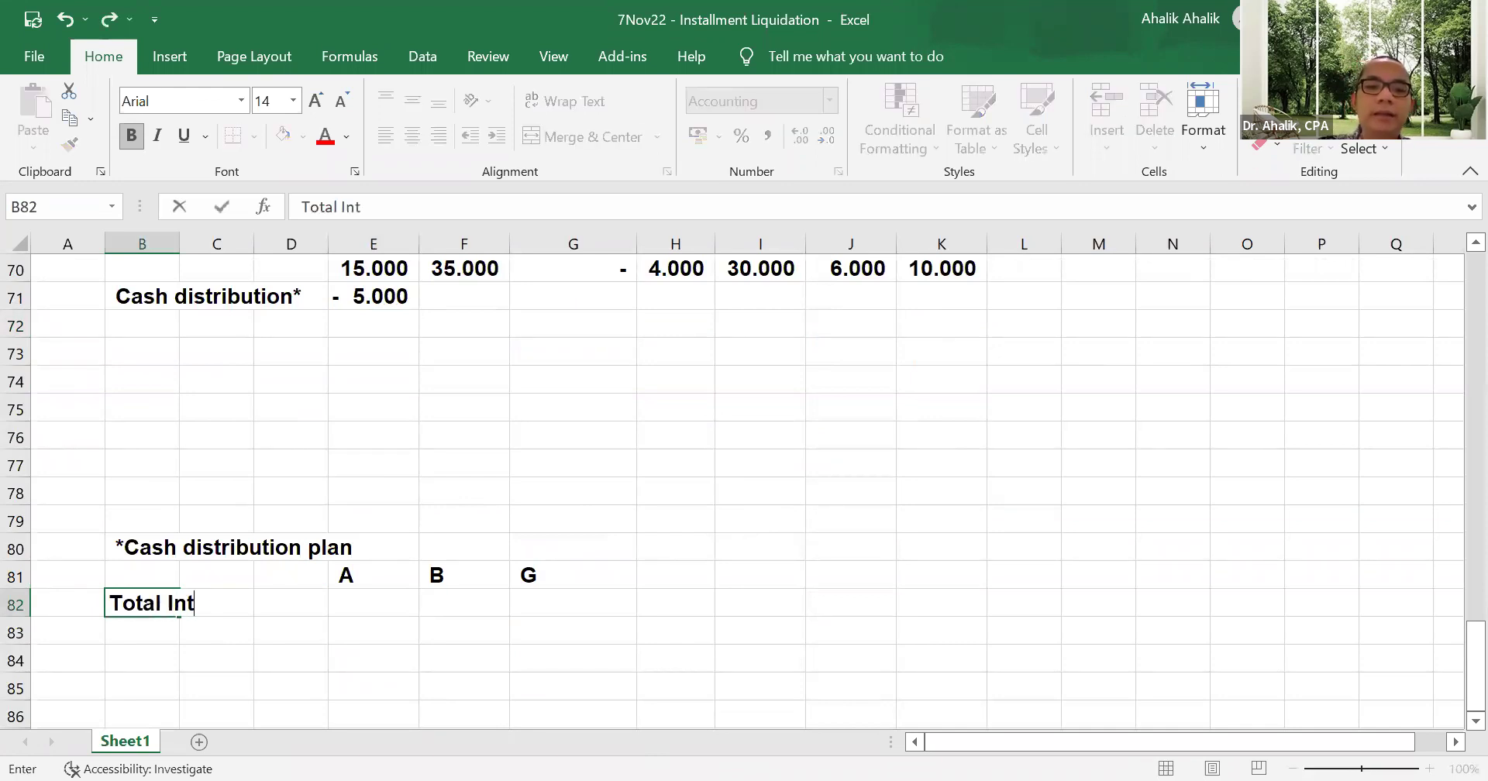
text(erest)
key(Tab)
- Link partner A's Total Interest in E82 to the Capital A balance in I70
key(Tab)
key(Tab)
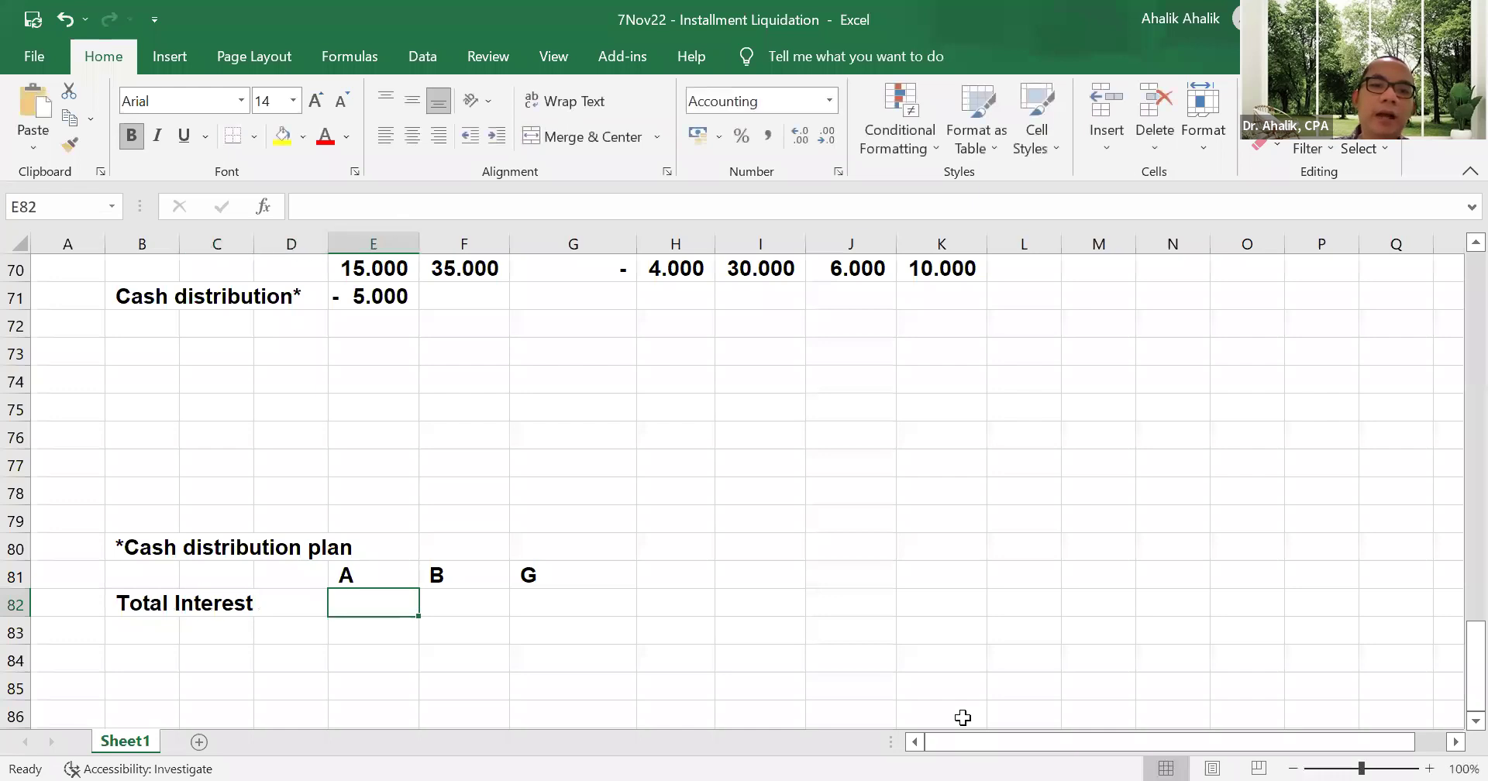
text(=)
scroll(1086, 724, up, 3)
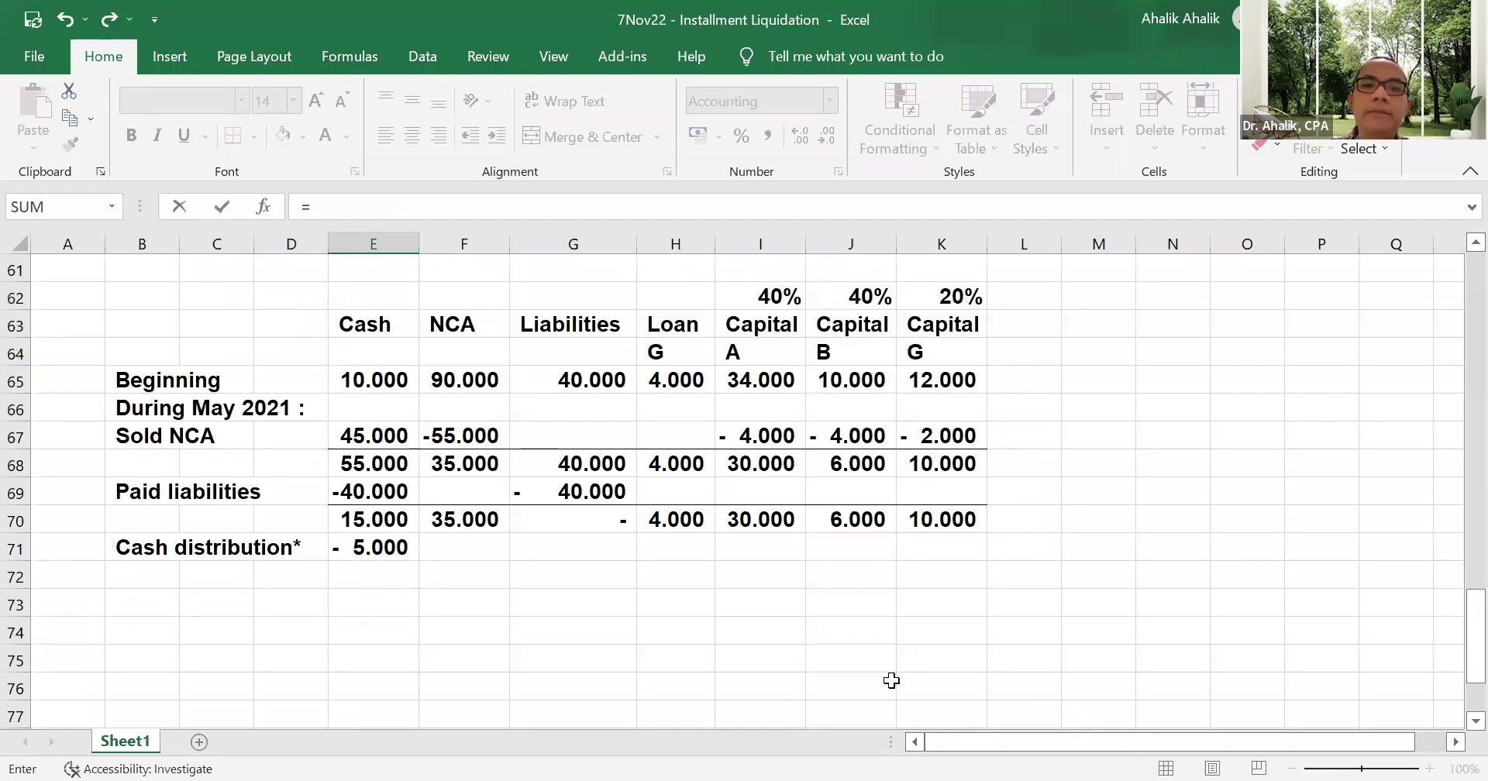
click(756, 518)
key(Return)
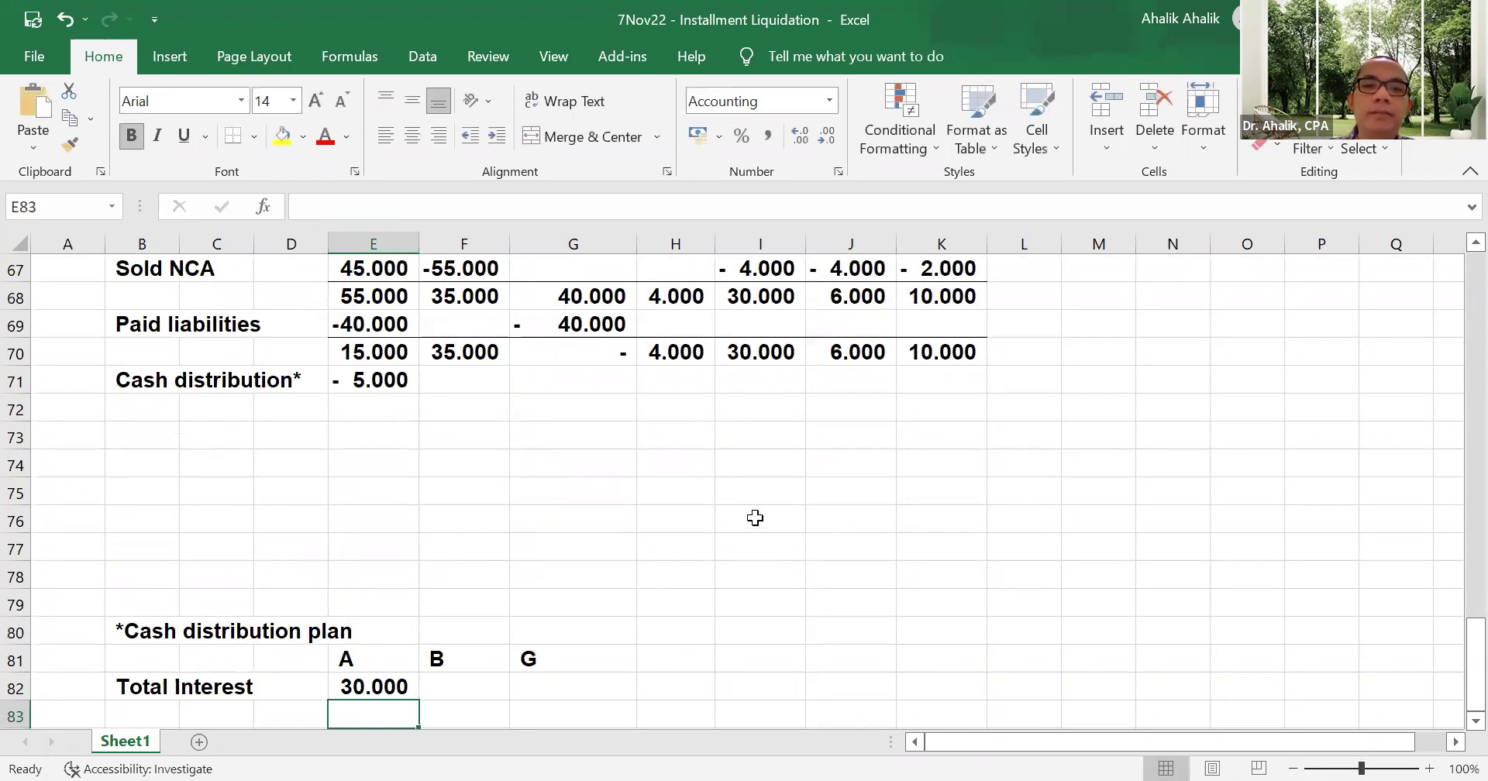
- Link partner B's Total Interest in F82 to the Capital B balance in J70
key(Up)
key(Right)
text(=)
scroll(930, 496, up, 2)
click(872, 518)
key(Tab)
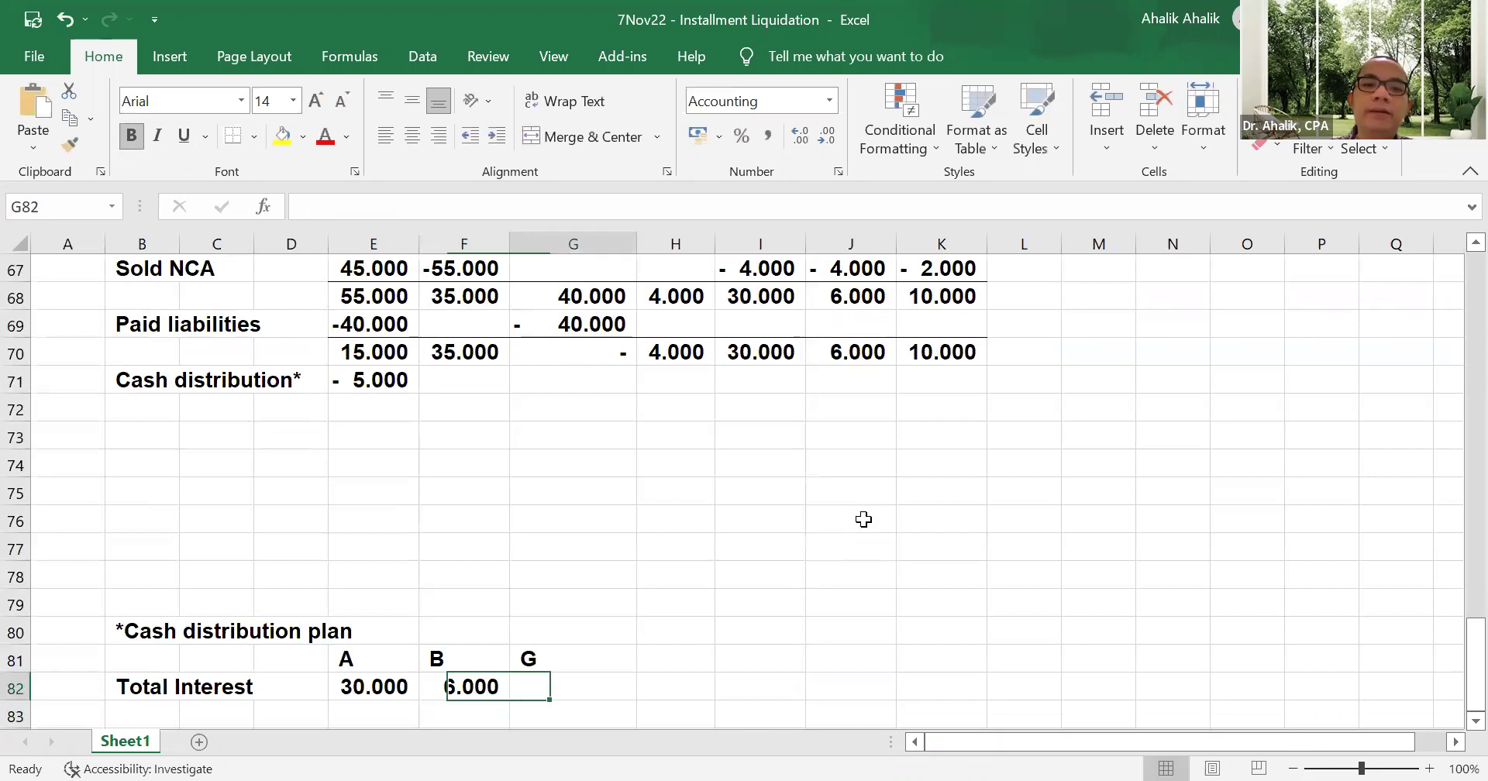
- Calculate partner G's Total Interest in G82 by adding the Capital G balance in K70 and the Loan G balance in H70
text(=)
scroll(882, 507, up, 2)
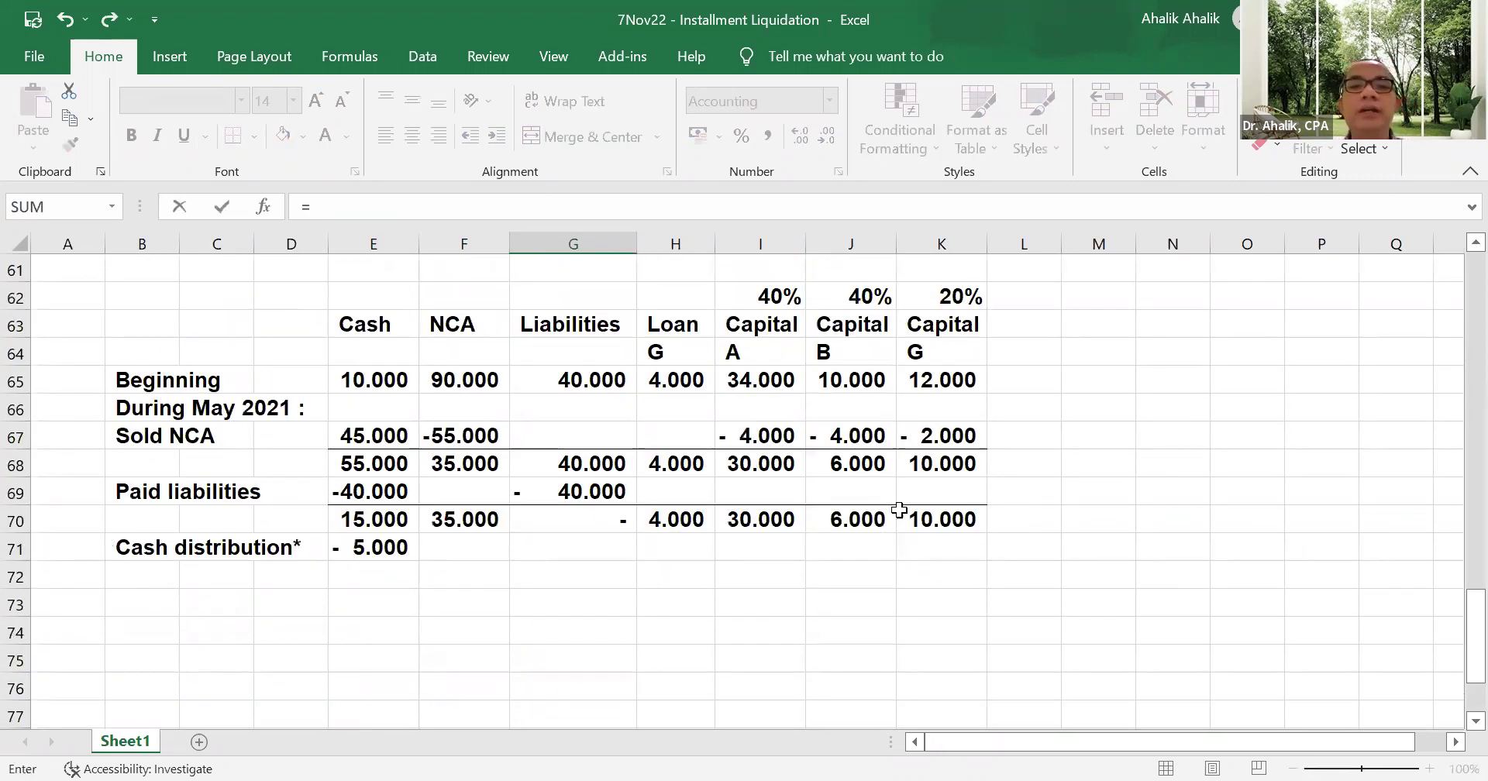
click(931, 519)
text(+)
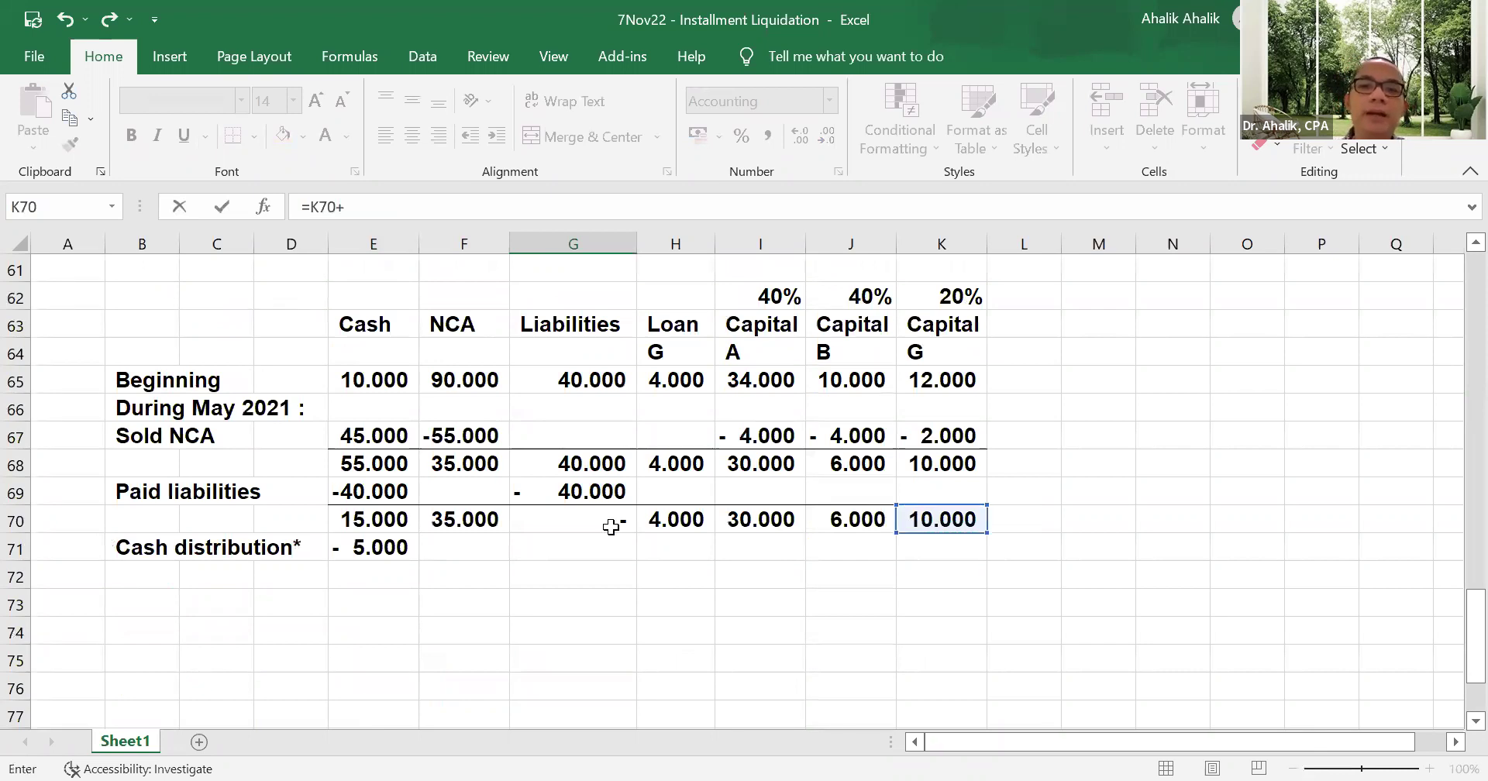
click(653, 518)
key(Return)
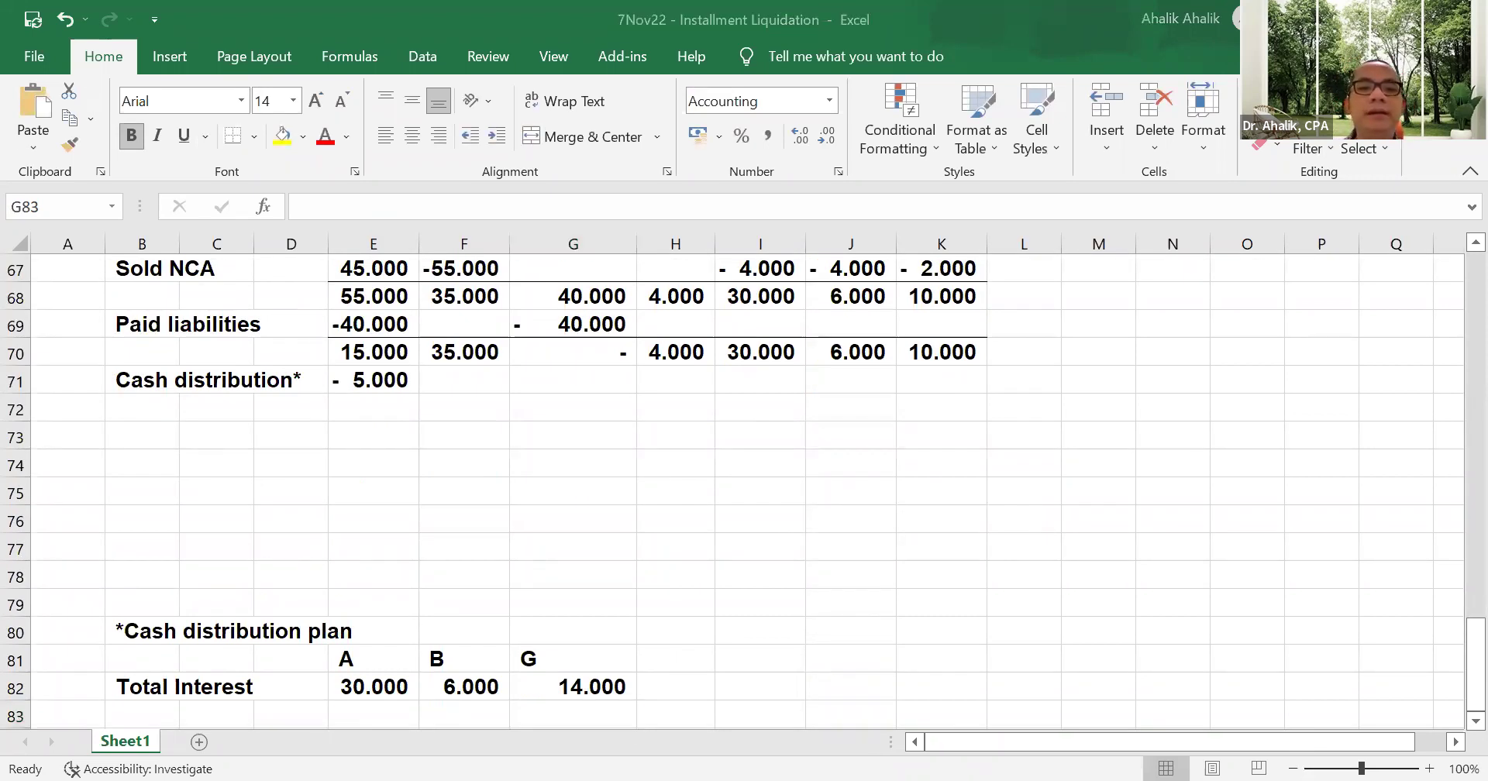
- Enter the label "Worst scenario" in B83 under Total Interest
scroll(688, 603, down, 1)
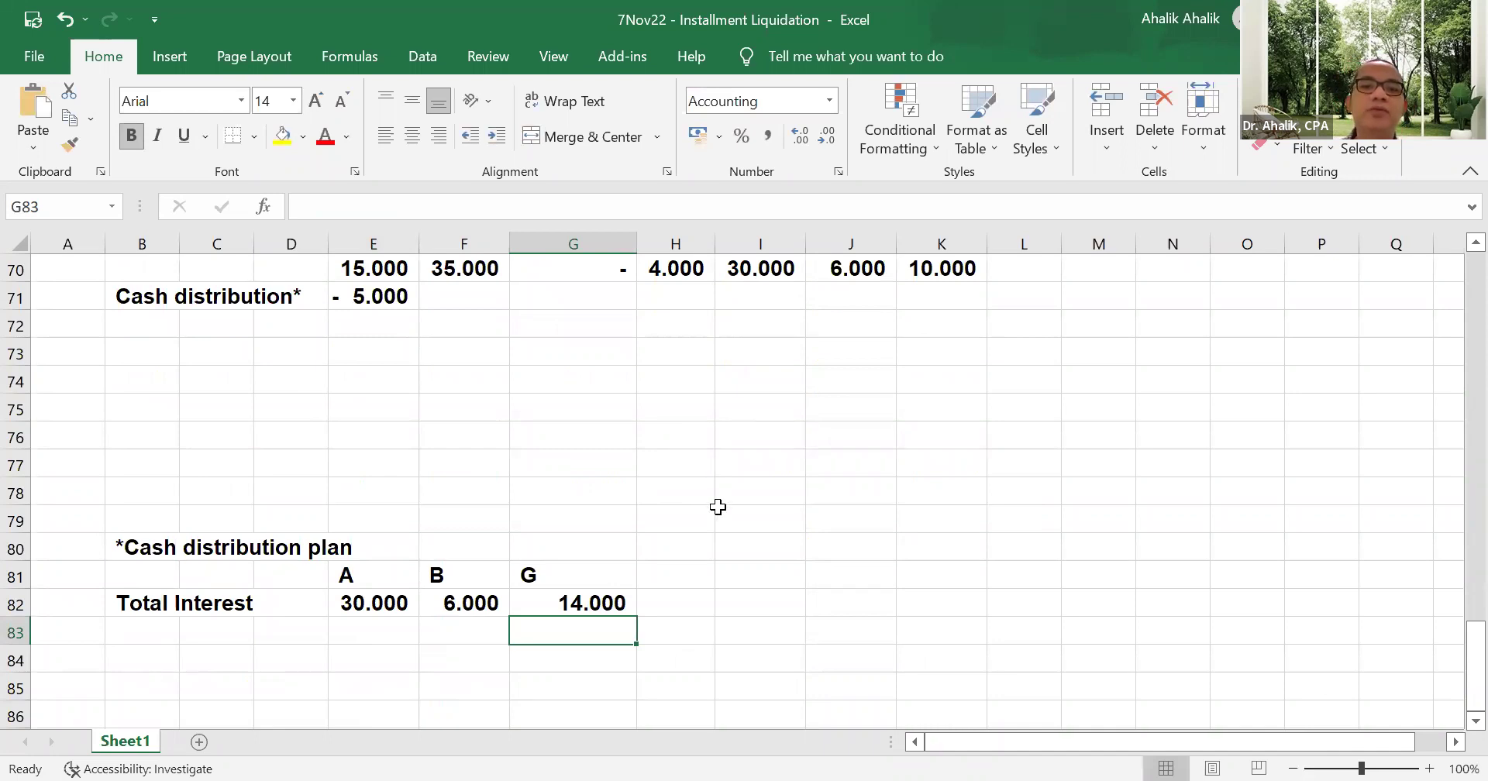
click(135, 625)
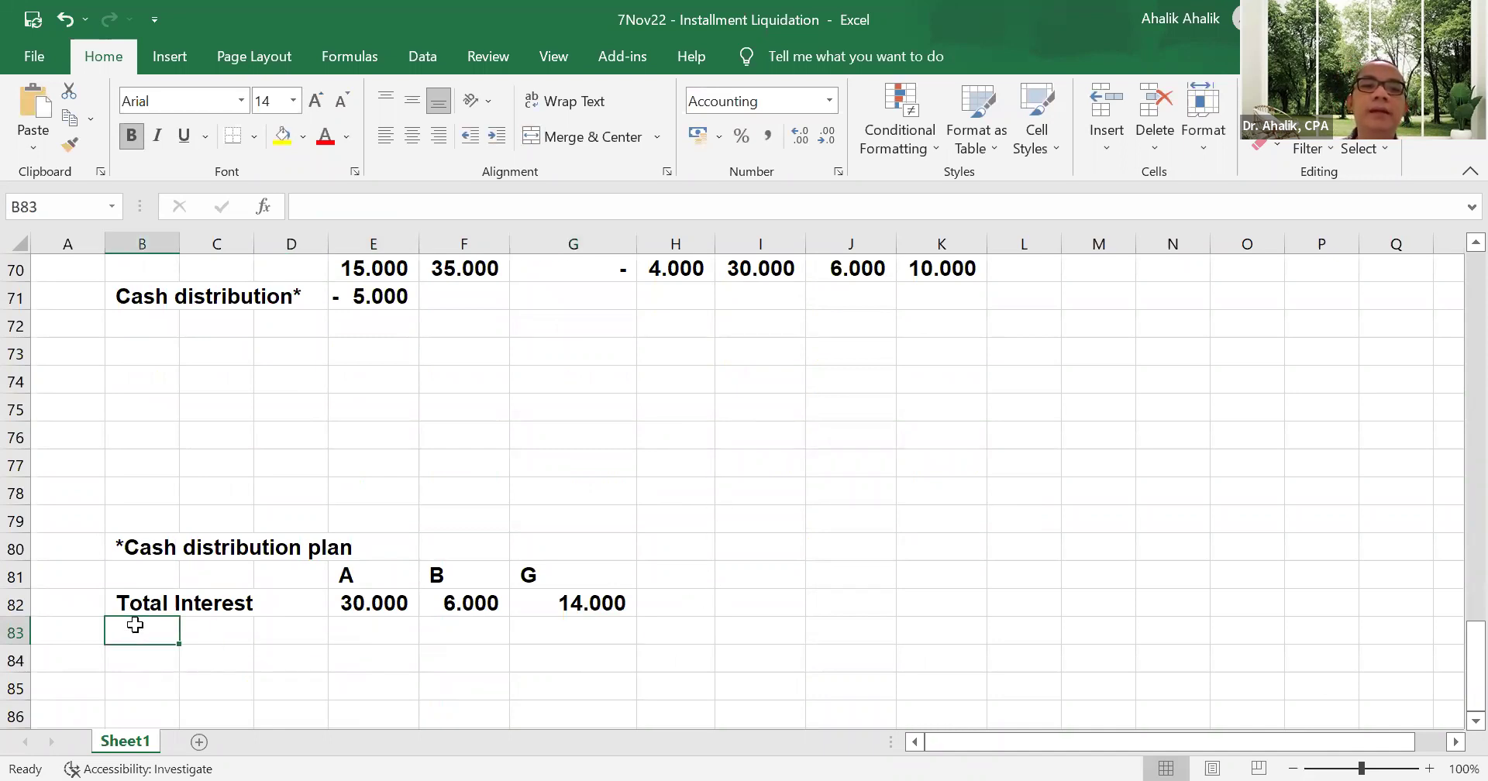
text(Wor)
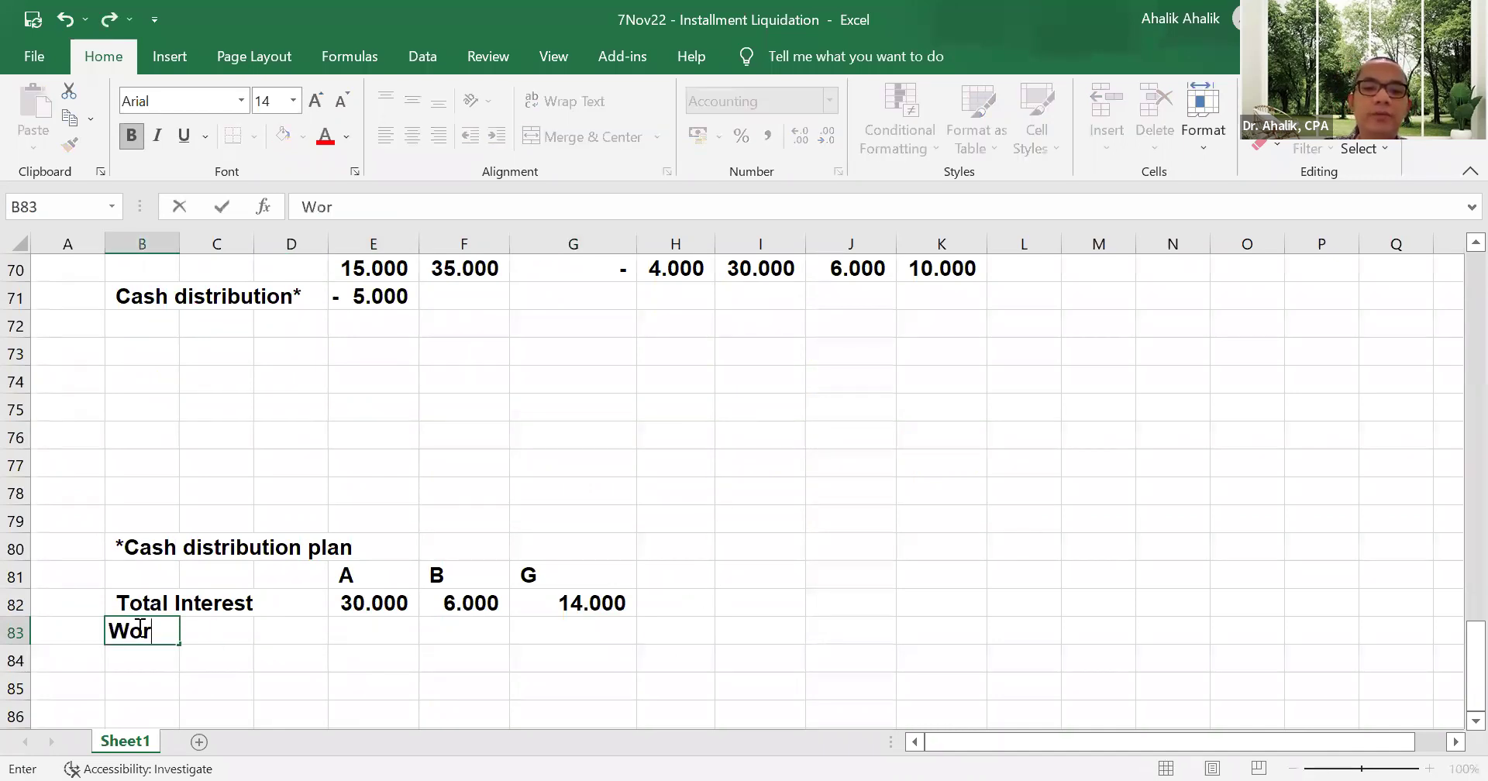
text(st scenario)
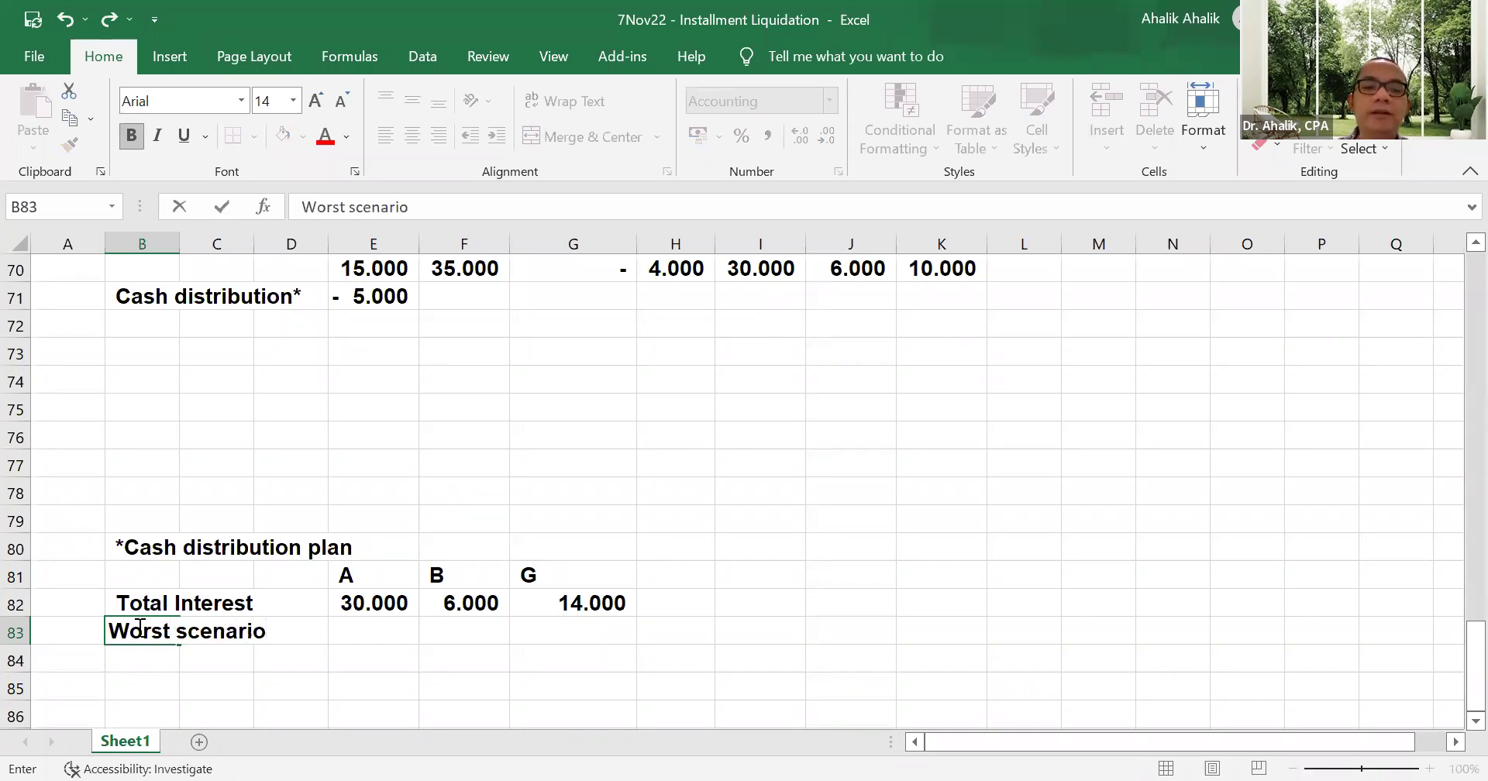
key(Return)
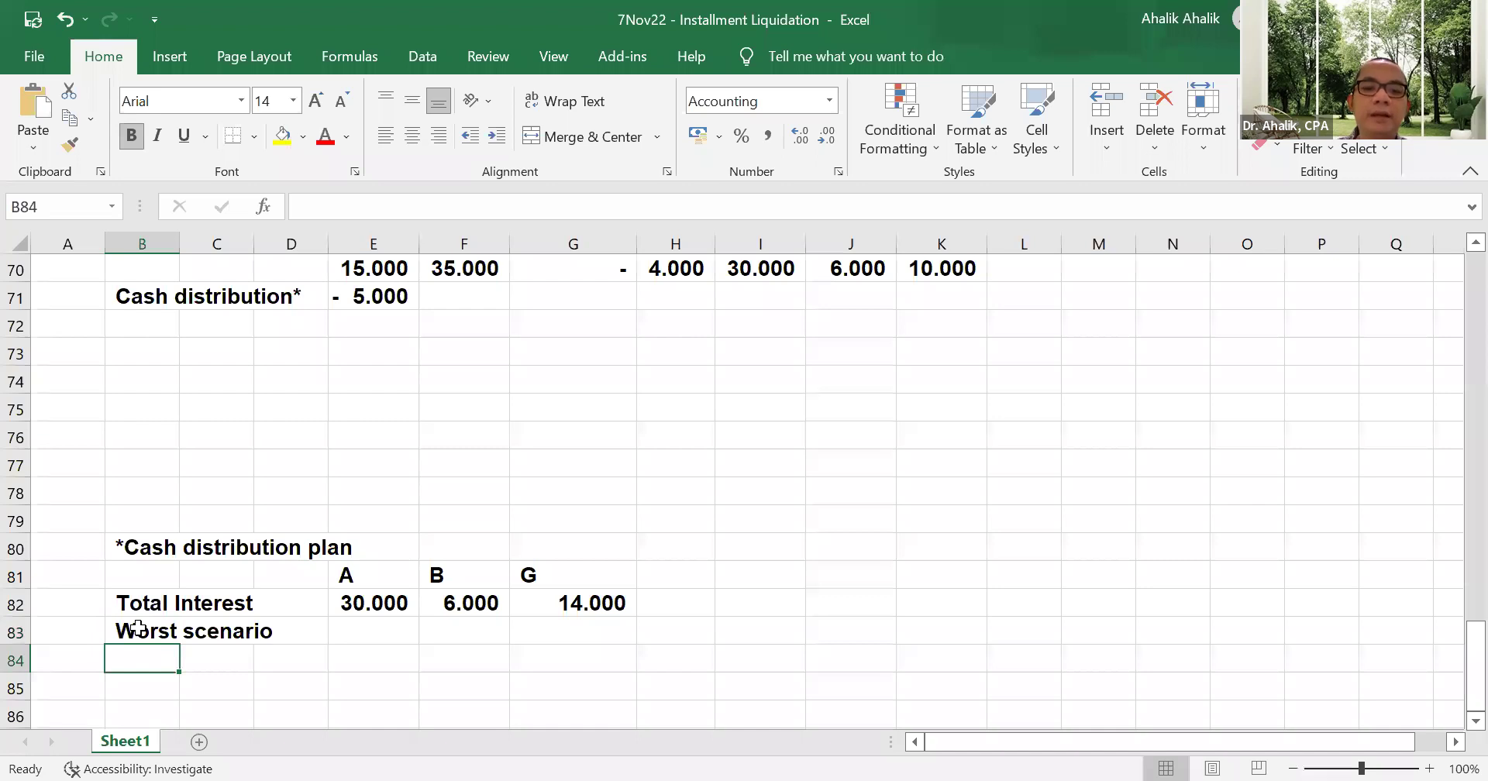
- Enter the worst-case assumption "NCA can't be sold" in B84
text(NCA can)
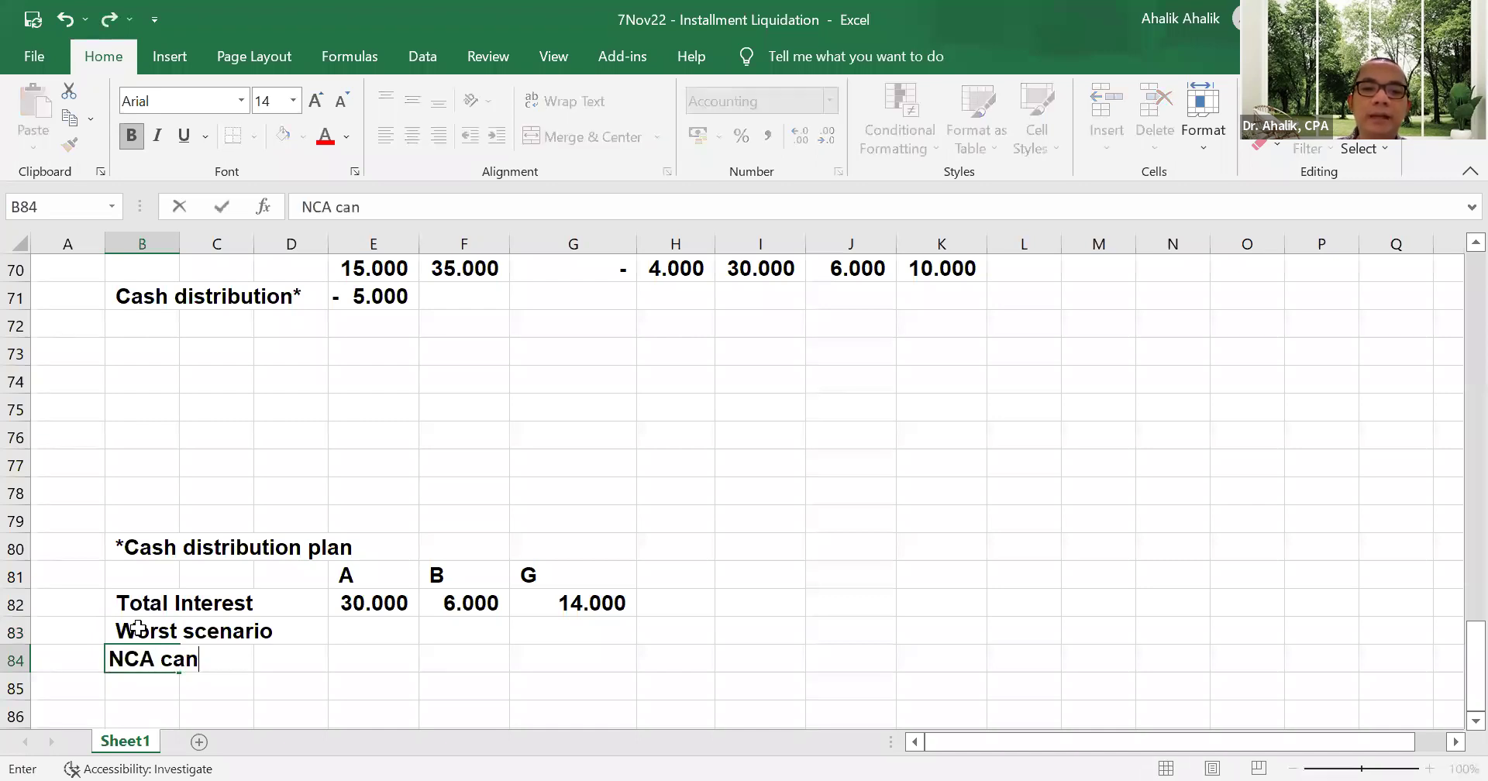
text(t)
key(BackSpace)
text('t be sold)
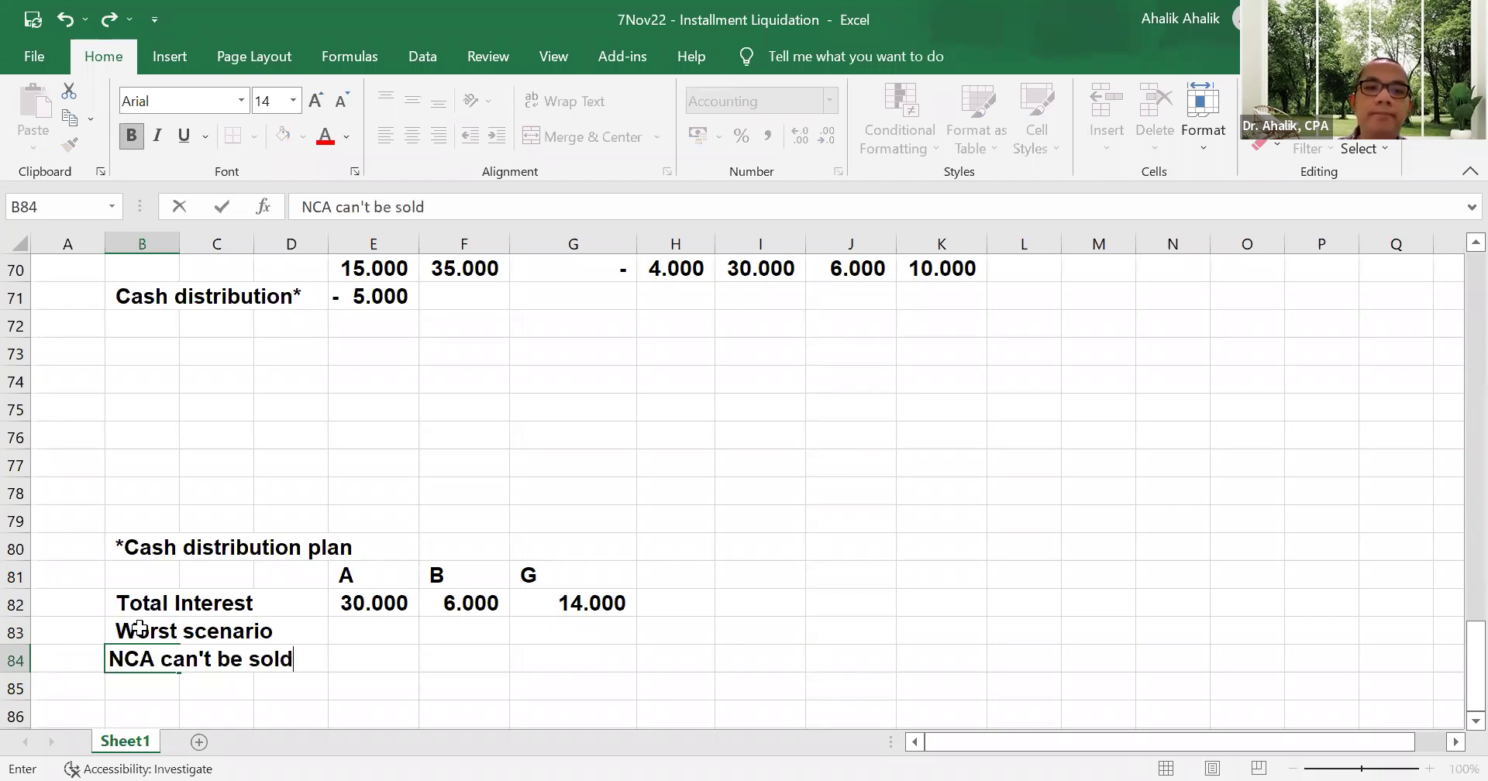
key(Return)
- Continue the worst scenario description with "plus liquidation" in B85 and "expense" in B86
text(plus)
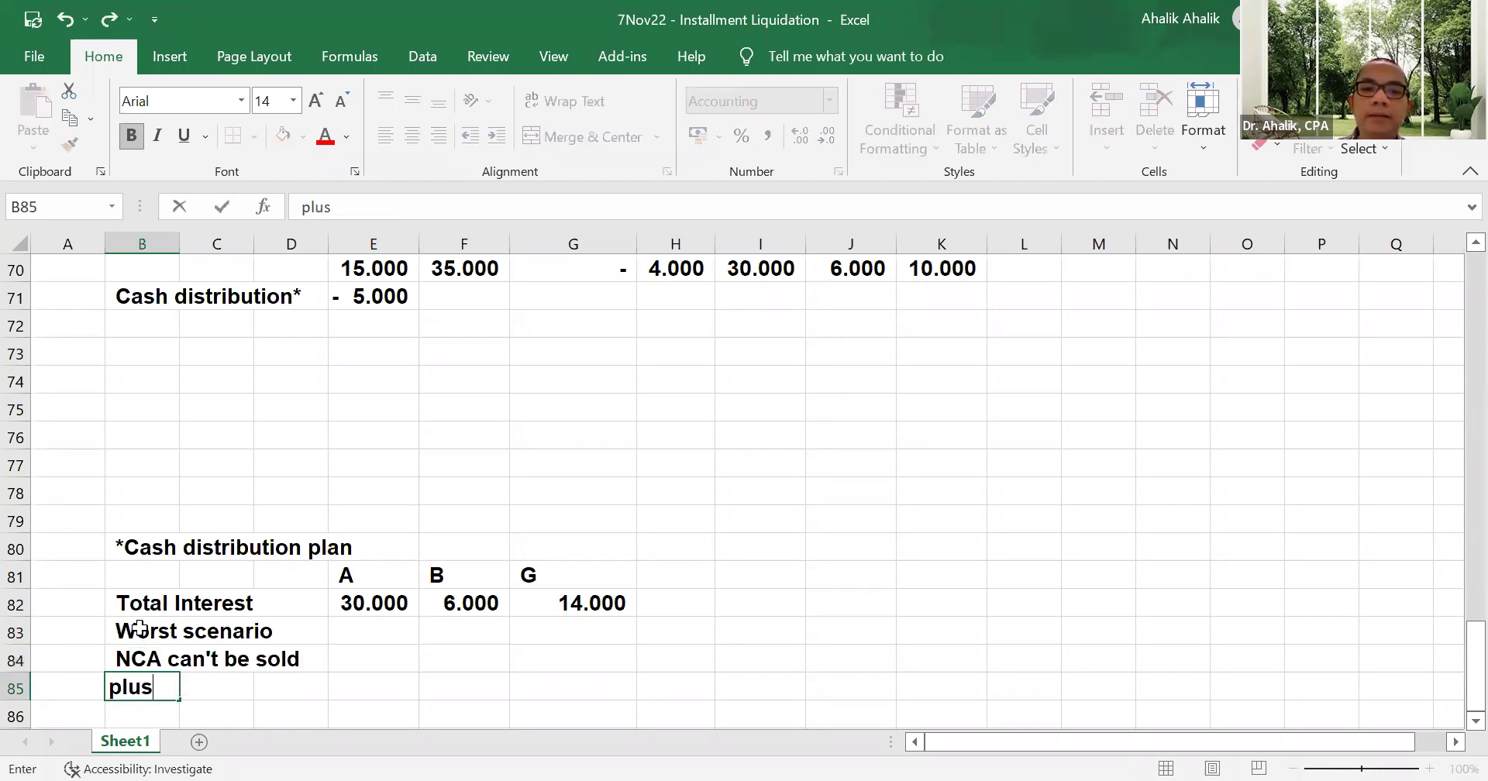
text( liquidation)
key(Return)
text(ea)
key(BackSpace)
text(speri)
key(BackSpace)
key(BackSpace)
key(BackSpace)
key(BackSpace)
key(BackSpace)
text(xpense)
key(Return)
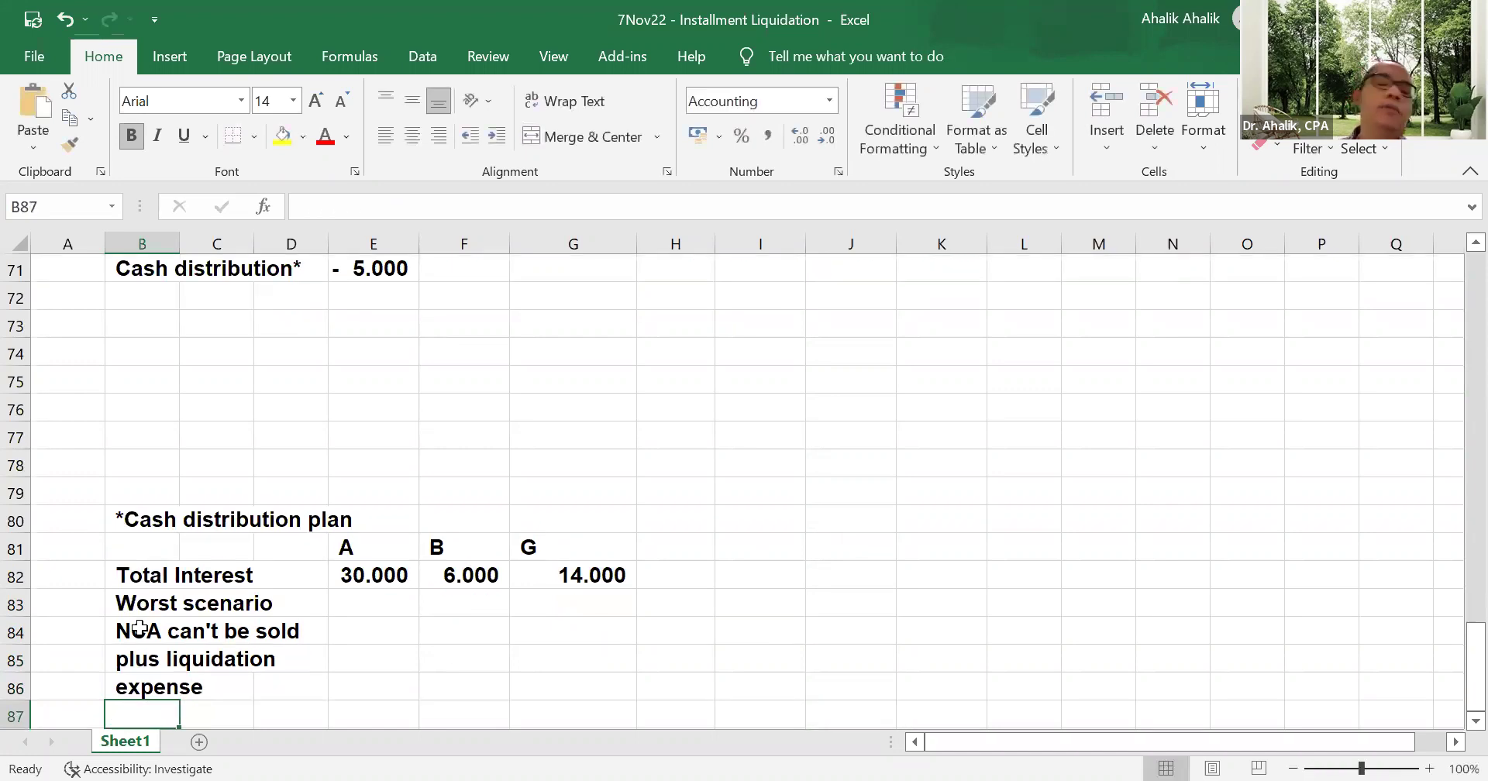
- Enter the worst scenario amounts as the text "(35.000 + 10.000)" in B87
scroll(498, 605, up, 4)
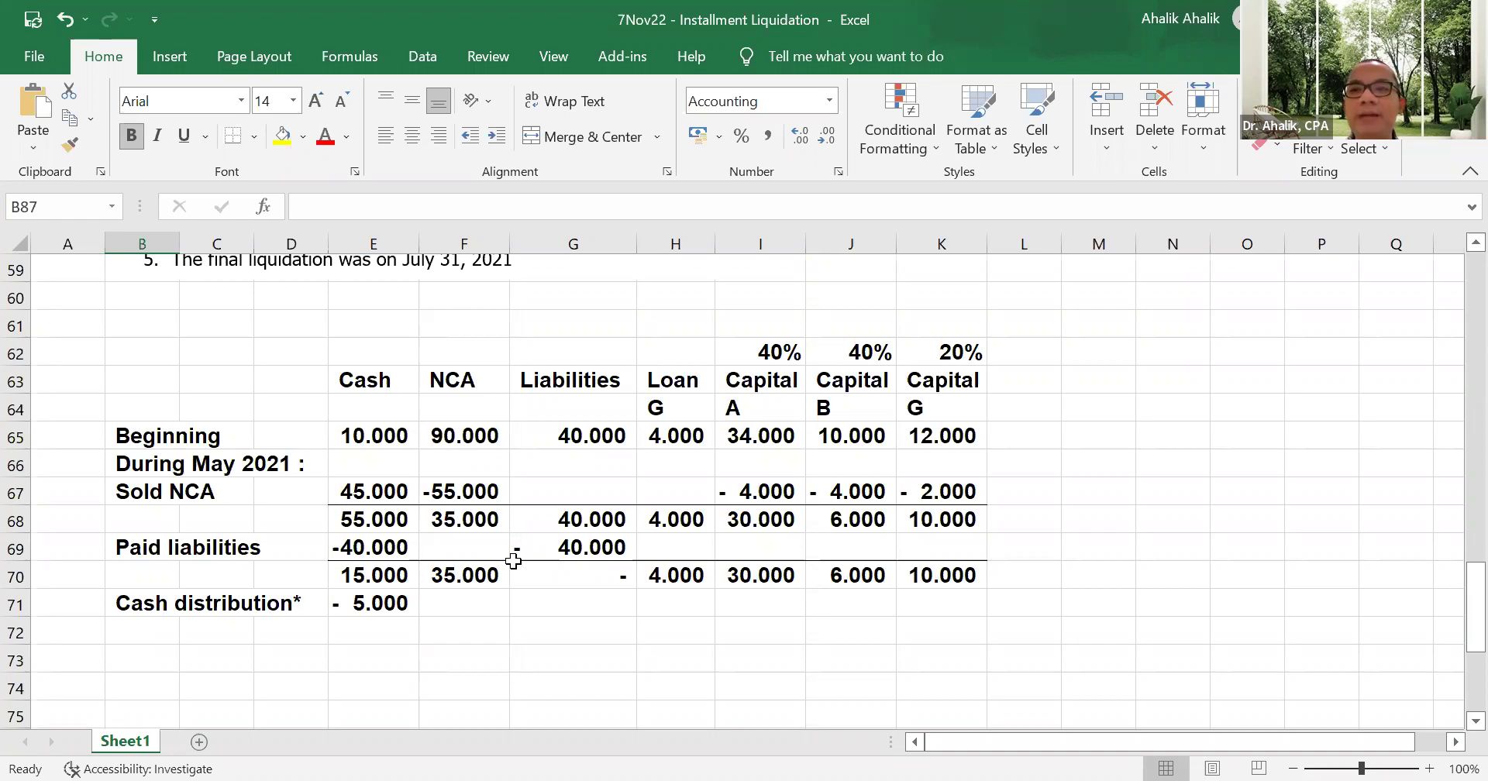
scroll(513, 560, down, 6)
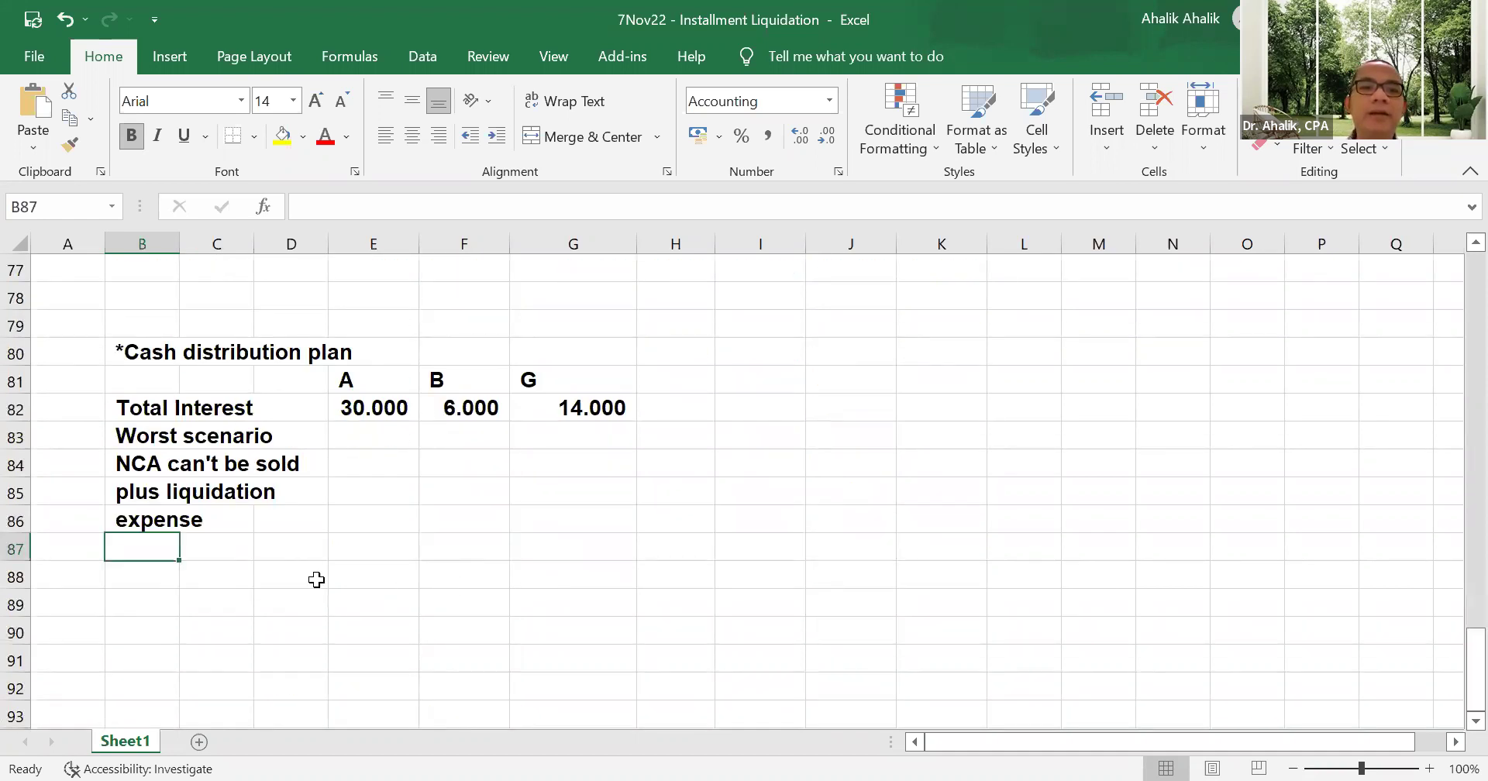
text((35)
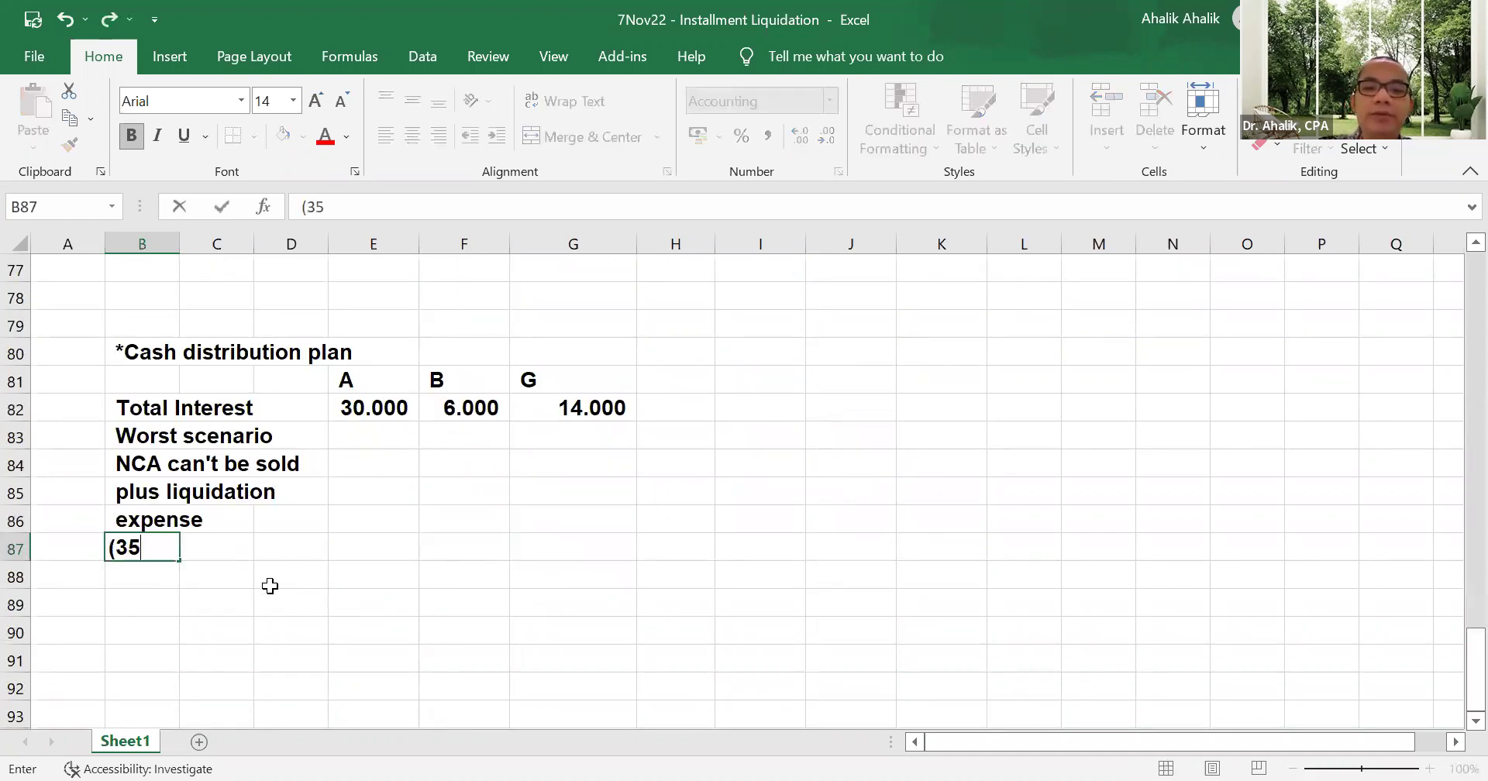
text(.000 + 10)
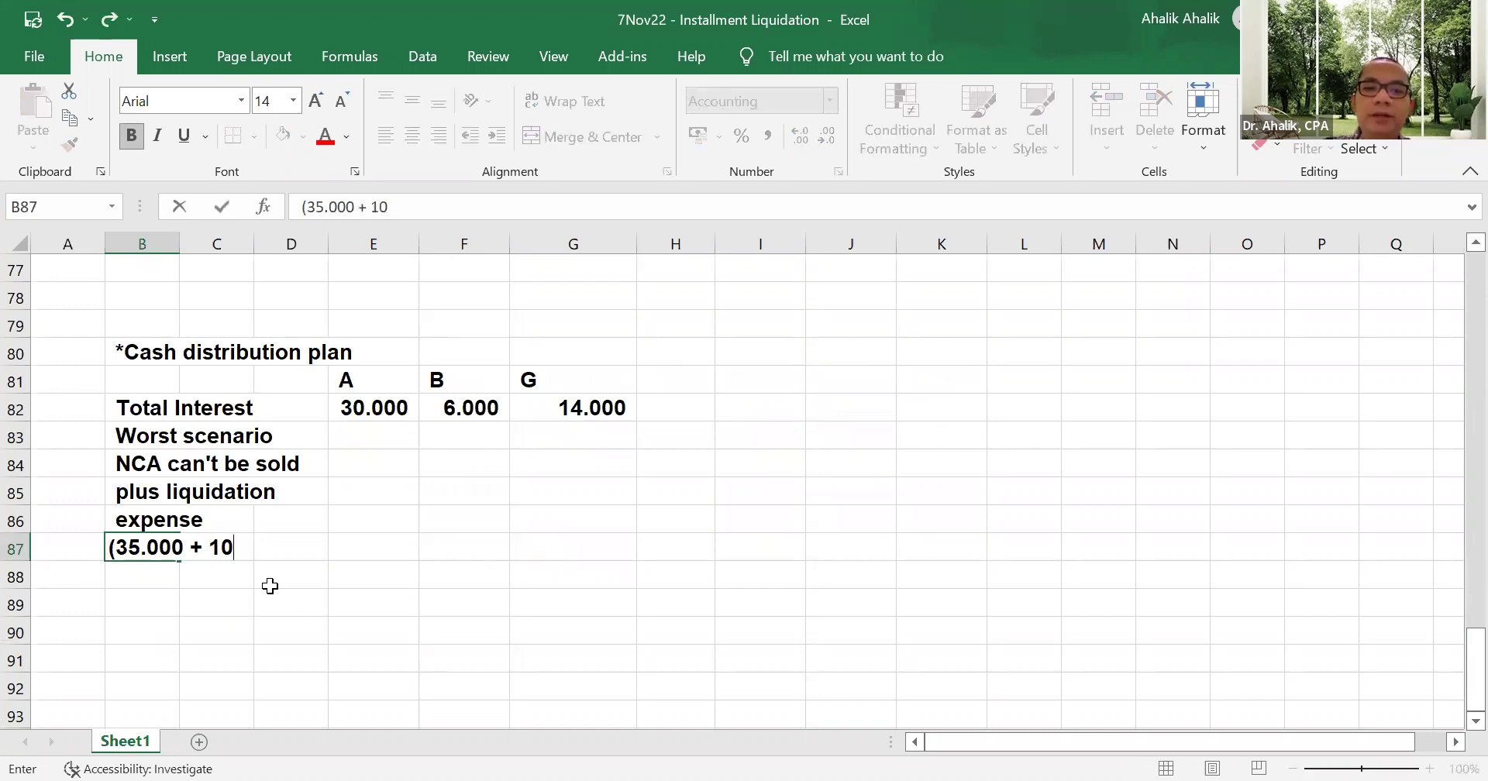
text(.000))
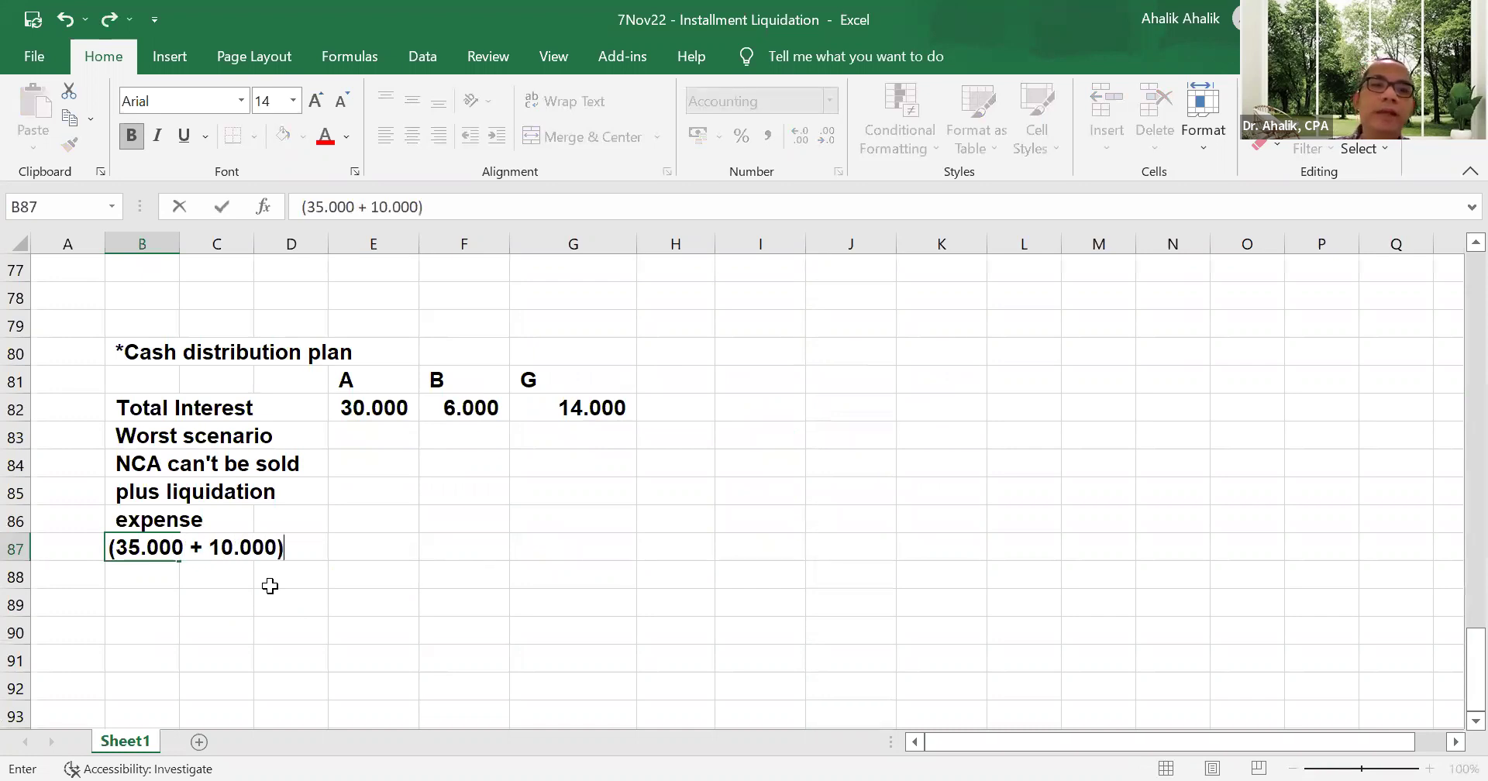
key(Return)
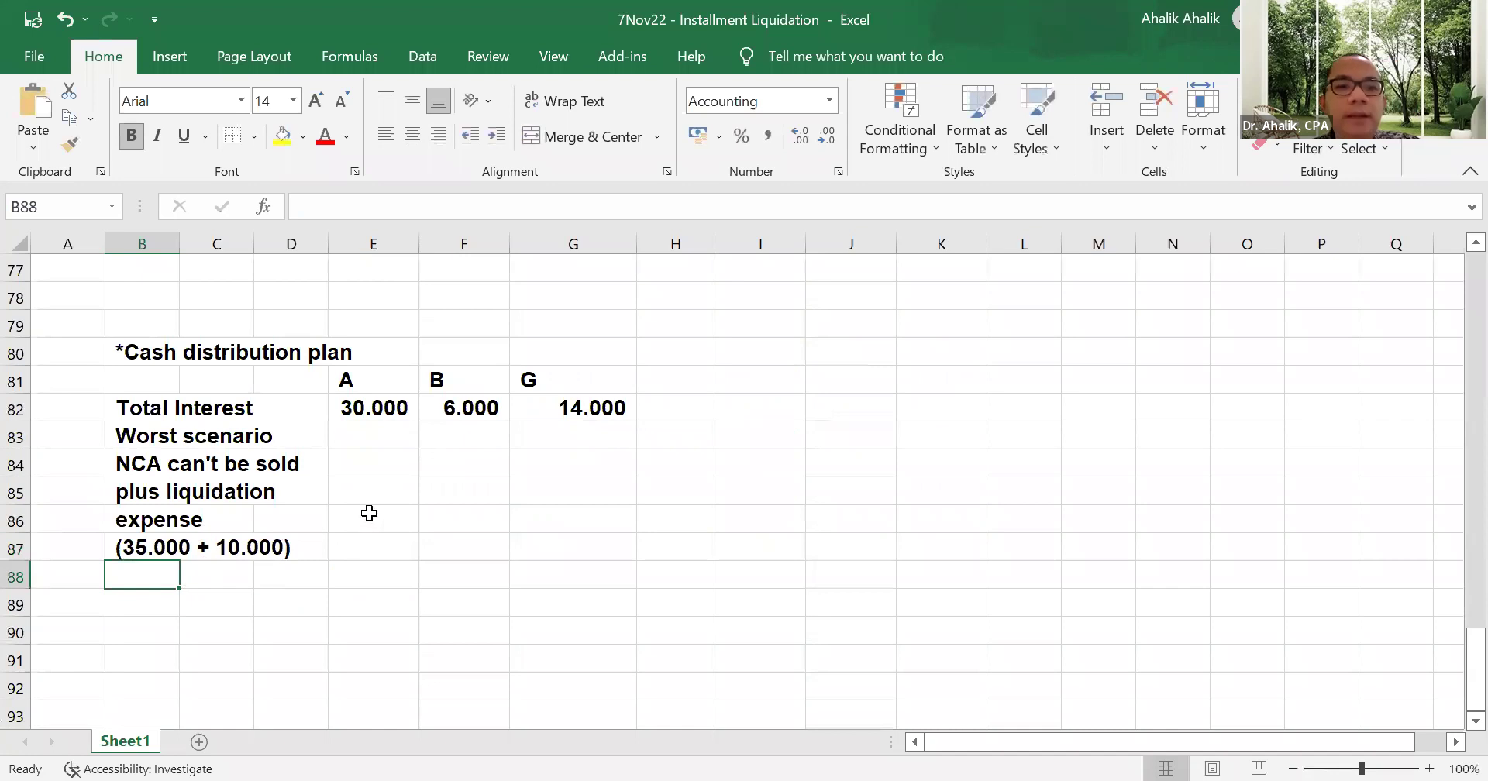
- Insert a row above the partner headings in row 81 and enter the sharing ratios 40%, 40% and 20% for A, B and G
click(381, 379)
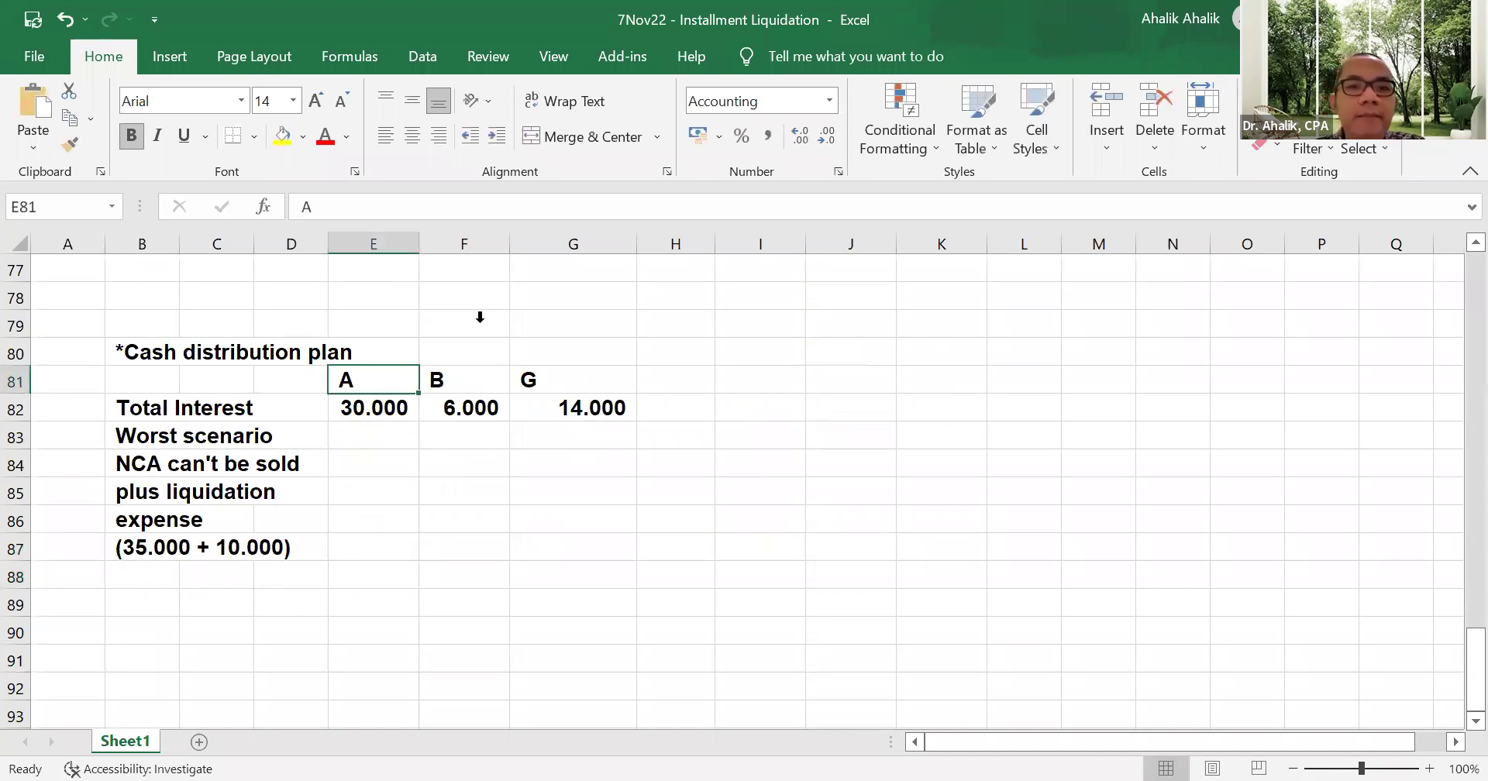
click(1109, 155)
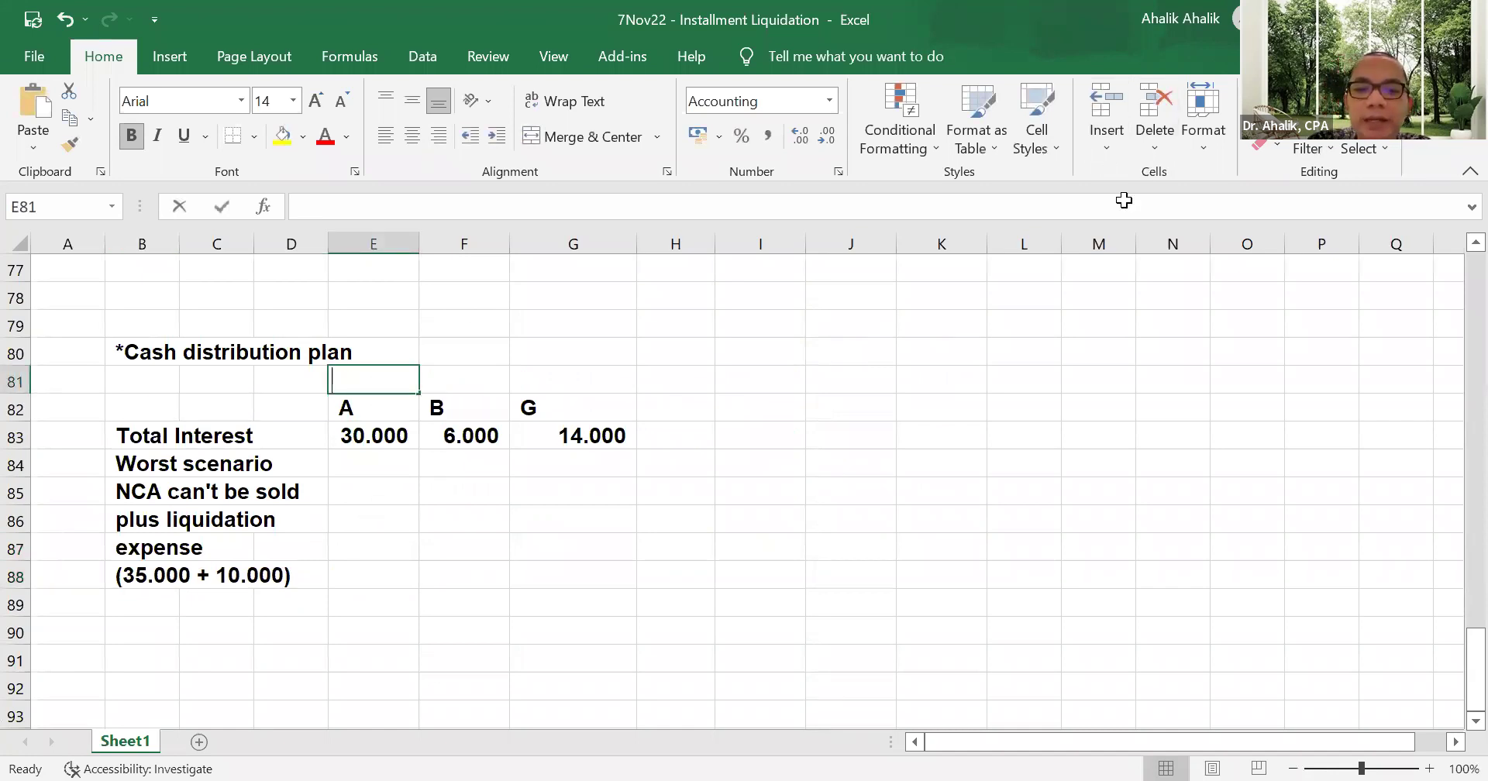
text(40%)
key(Tab)
text(40%)
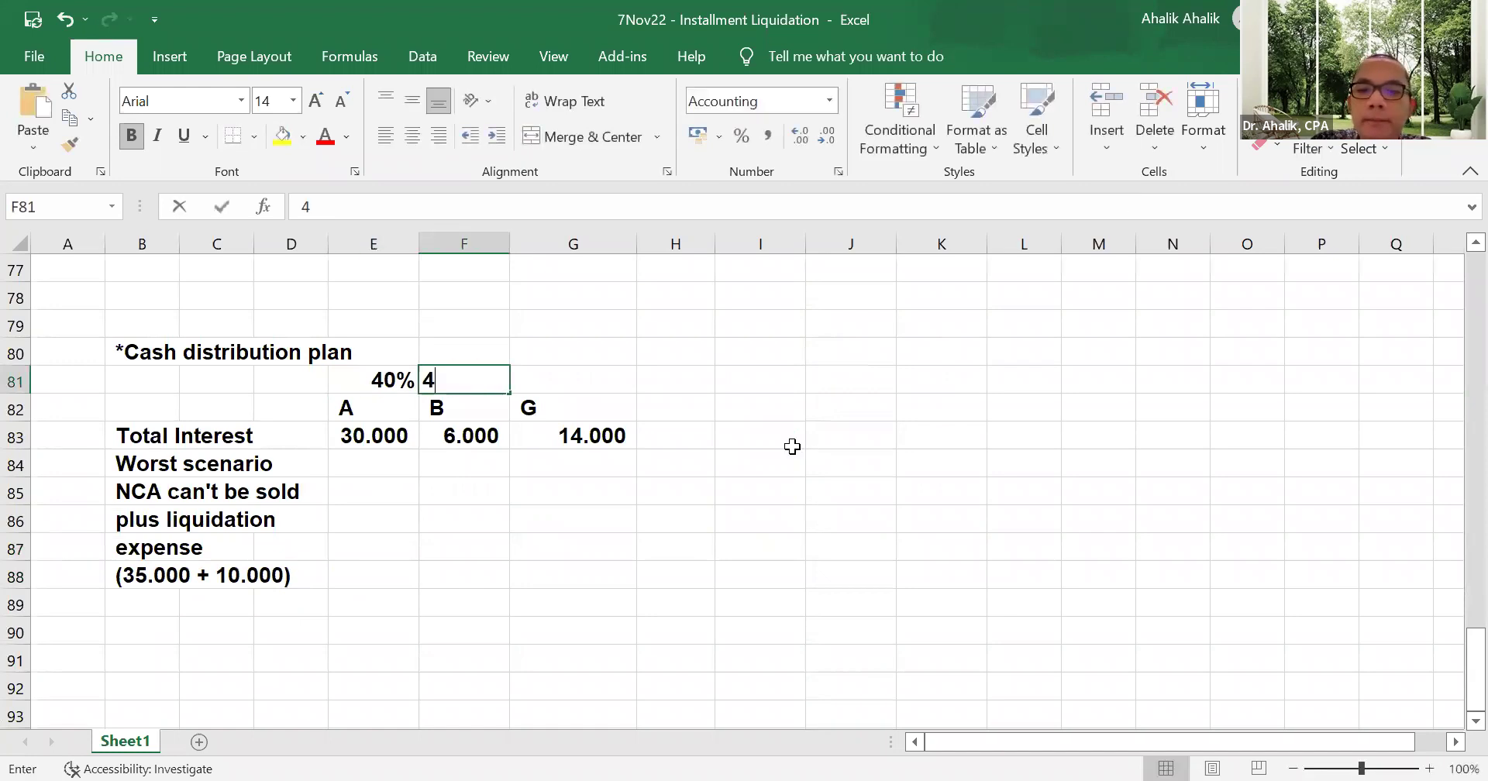
key(Tab)
text(20%)
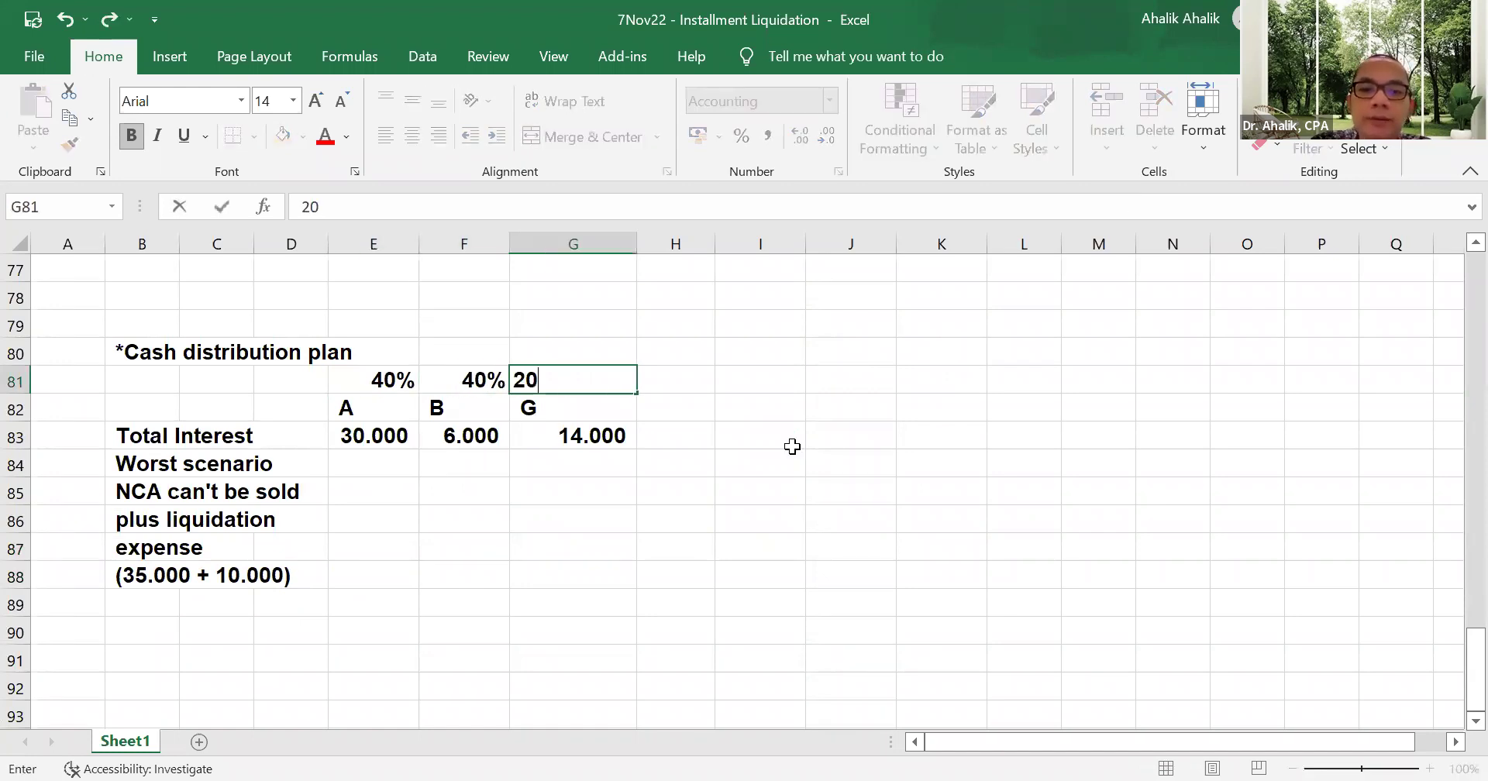
key(Return)
- Calculate partner A's share of the worst-case loss in E88 with the formula =-45000*E81
click(334, 574)
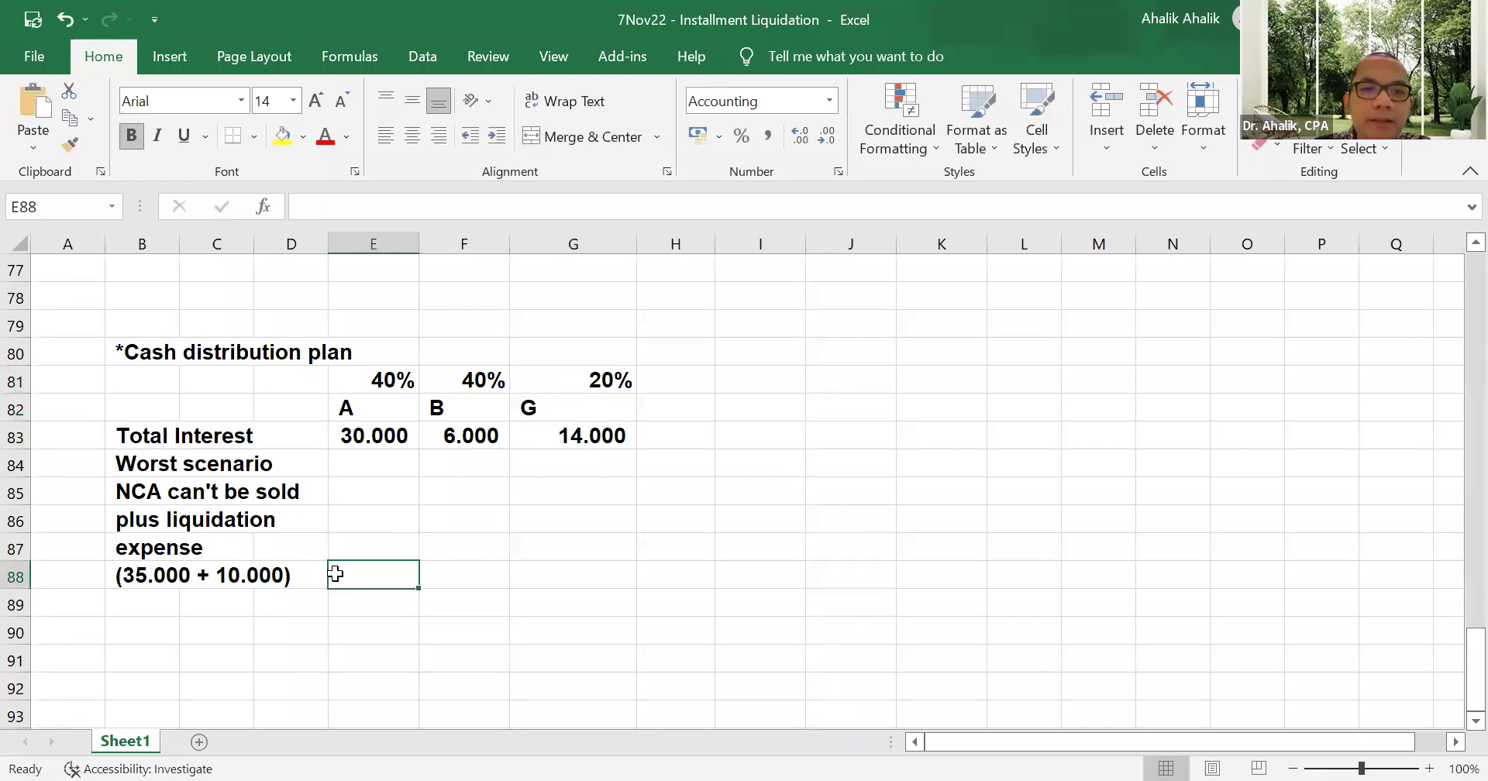
text(-)
key(Escape)
text(=)
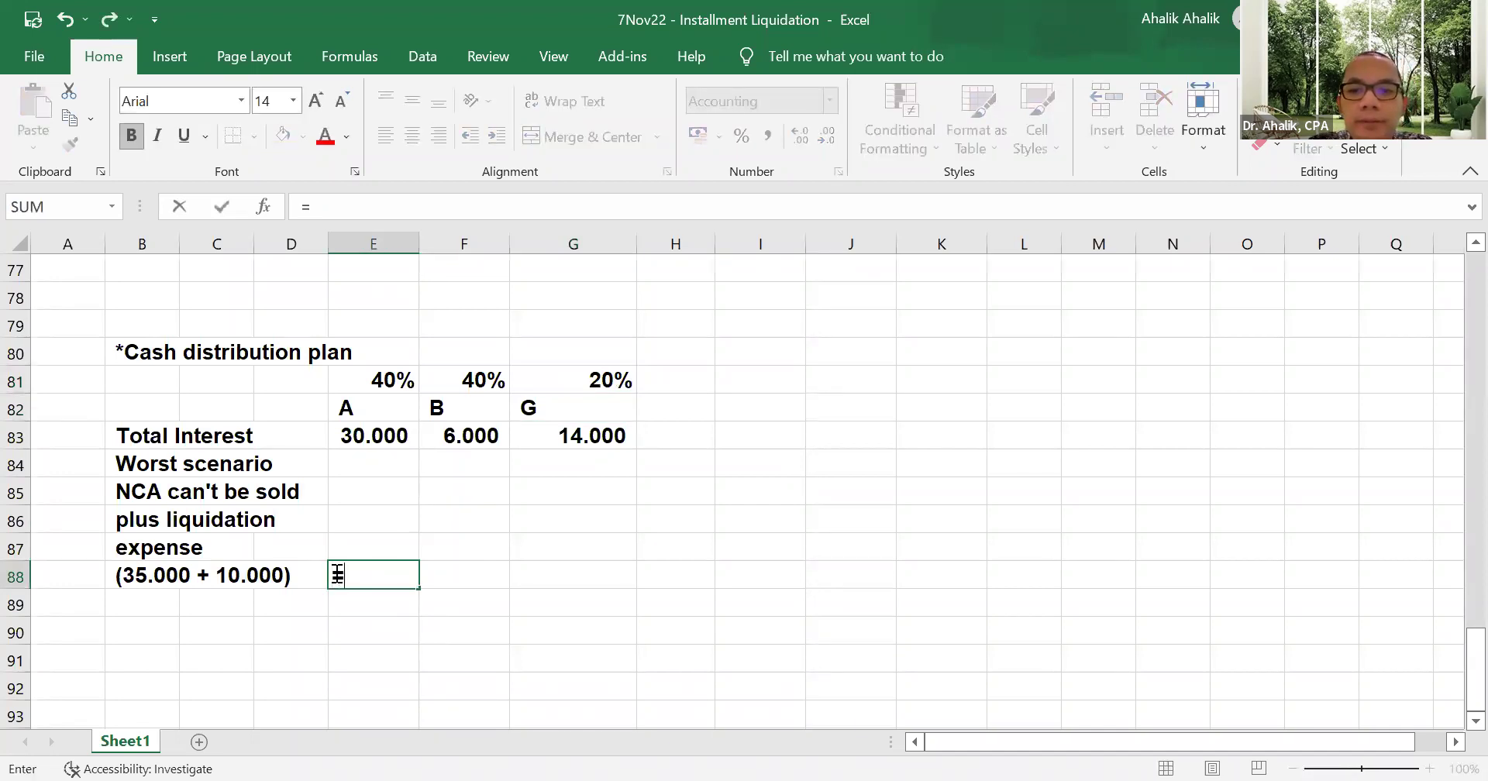
text(-40000)
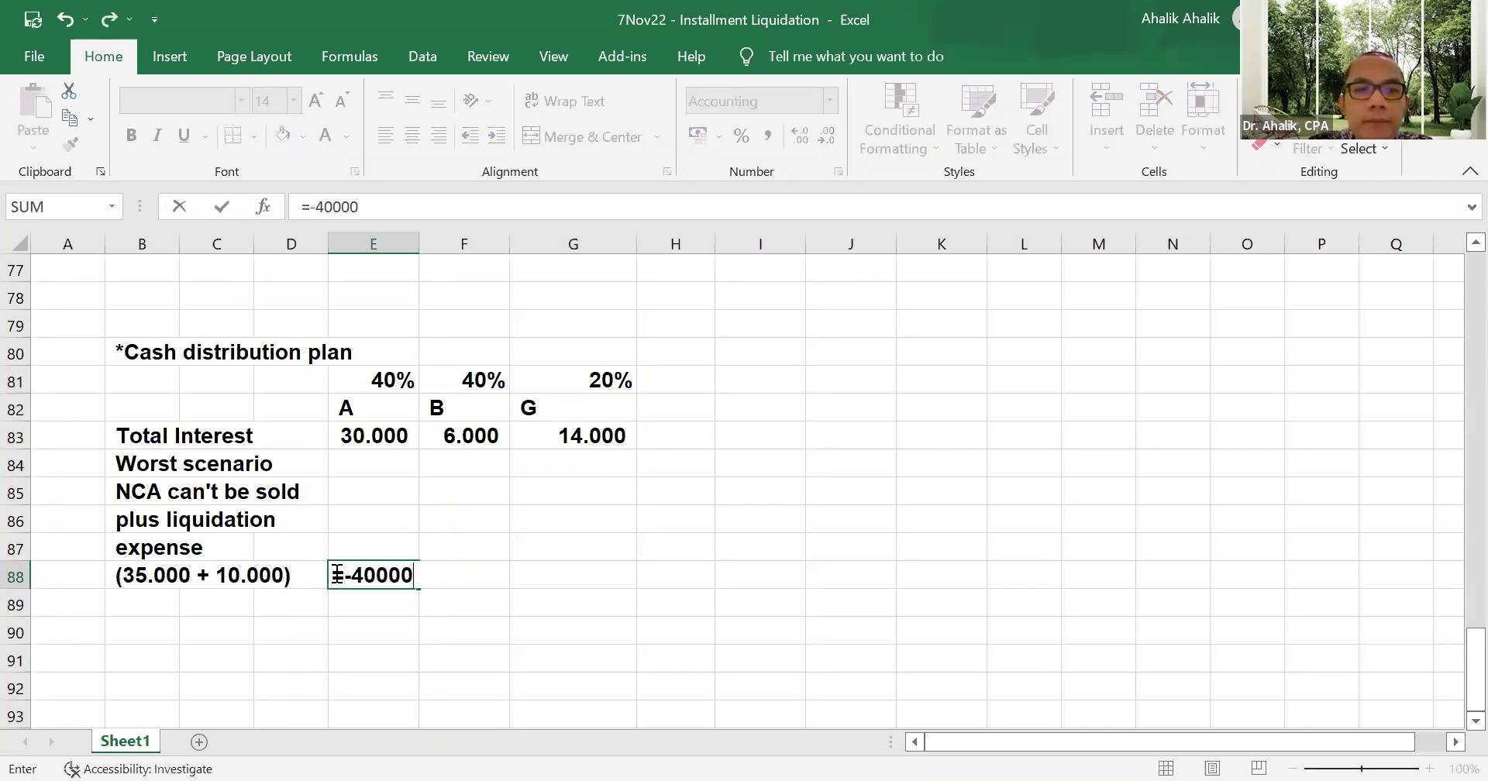
key(BackSpace)
key(BackSpace)
key(BackSpace)
key(BackSpace)
key(BackSpace)
key(BackSpace)
key(BackSpace)
text(=)
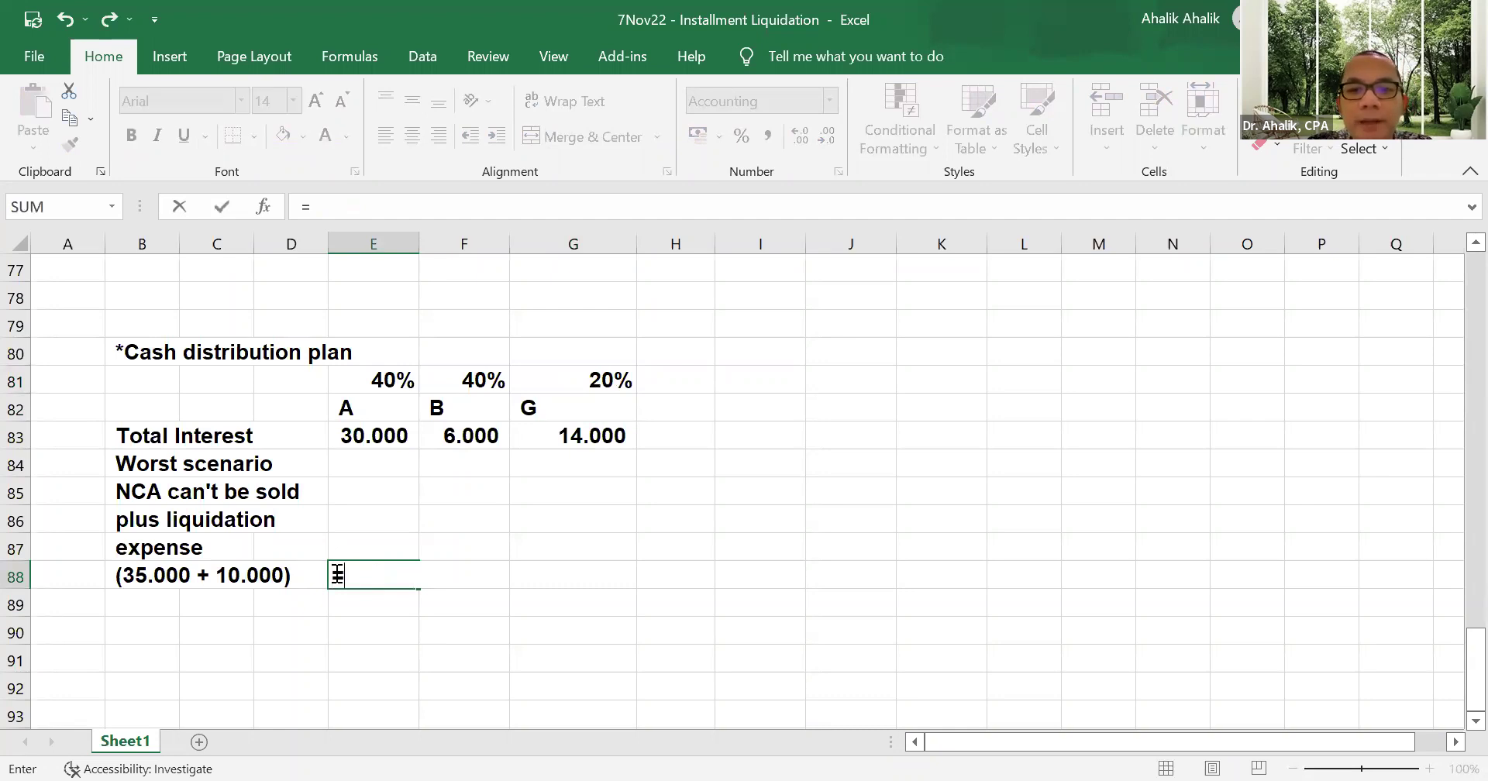
text(-450000)
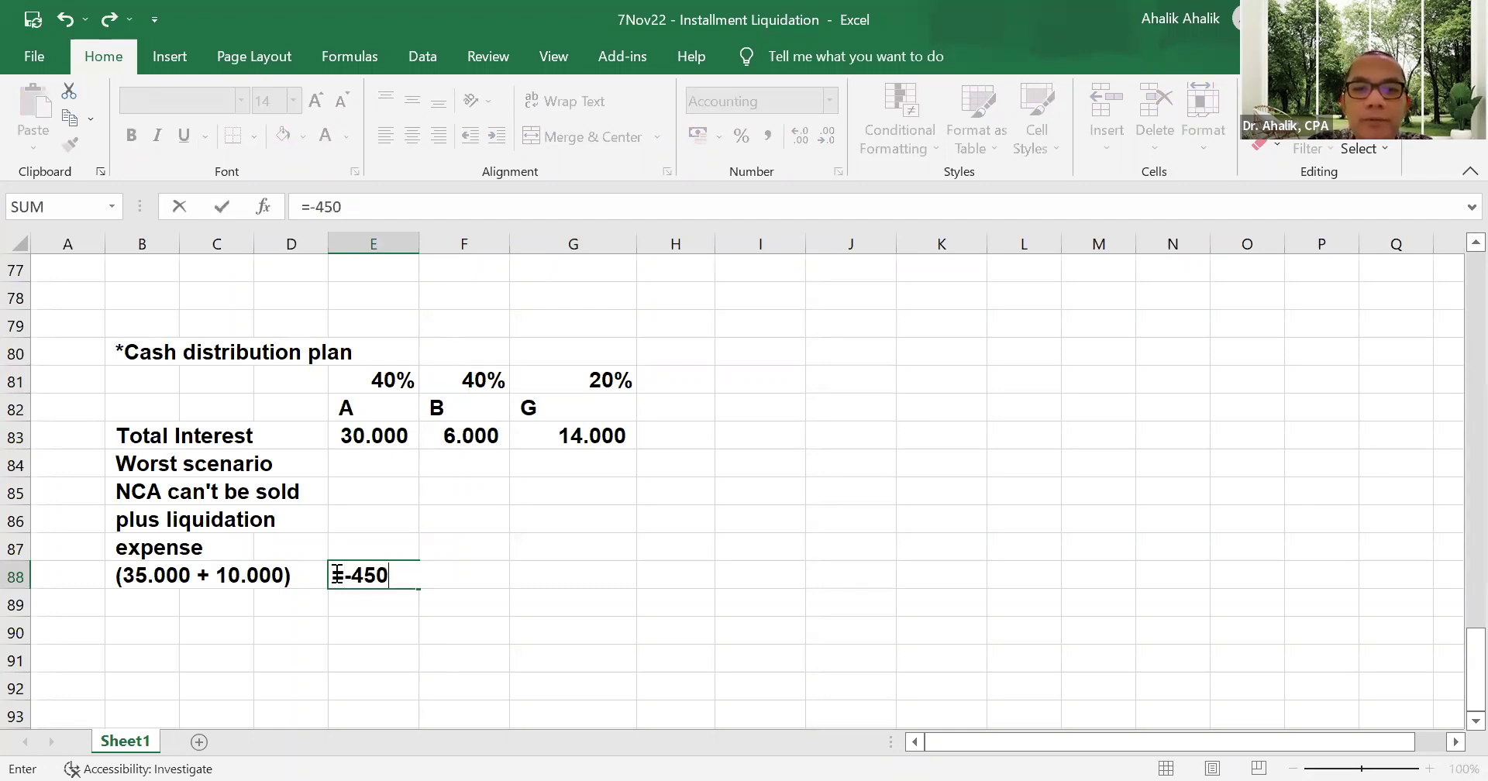
key(BackSpace)
key(BackSpace)
key(BackSpace)
key(BackSpace)
text(000*)
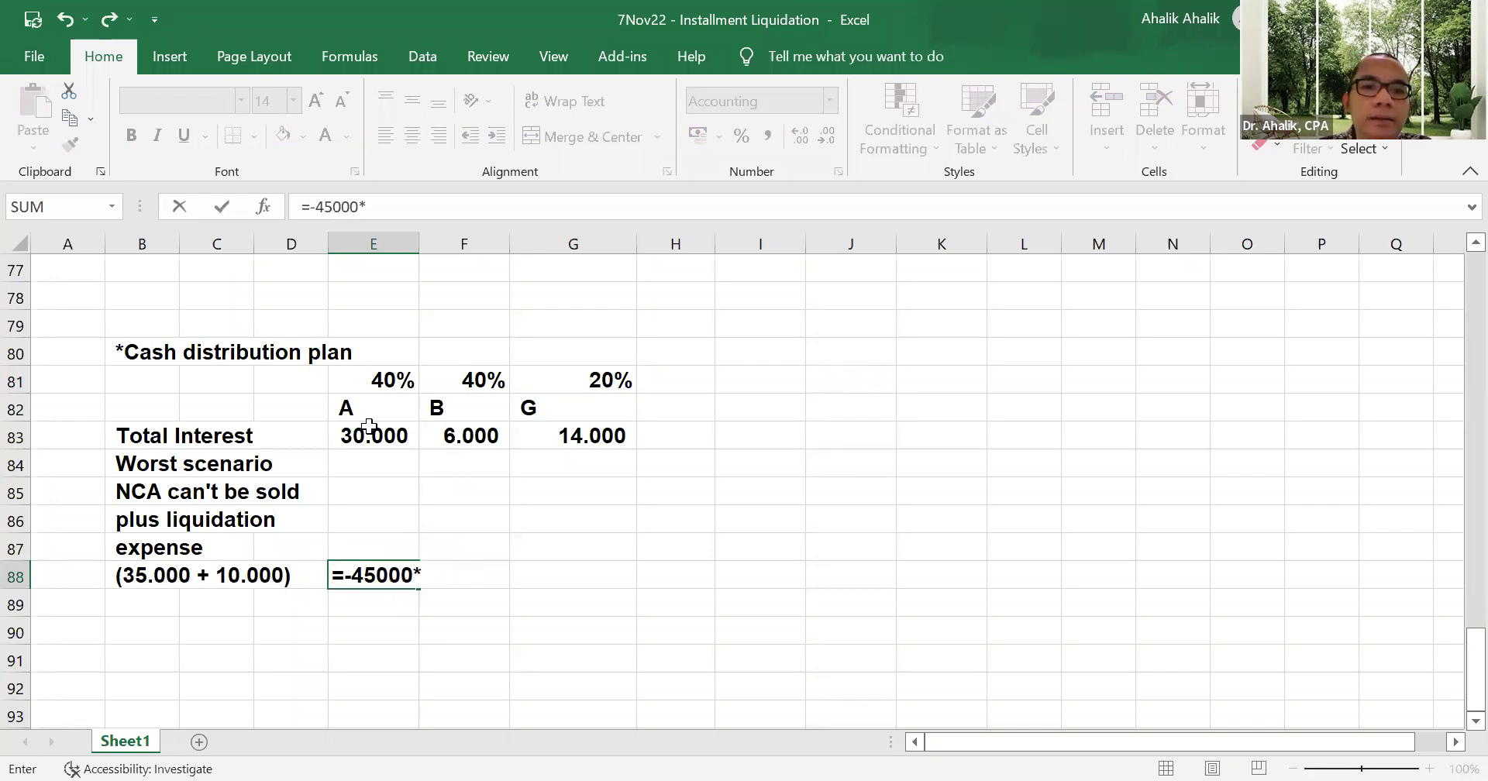
click(389, 377)
key(Return)
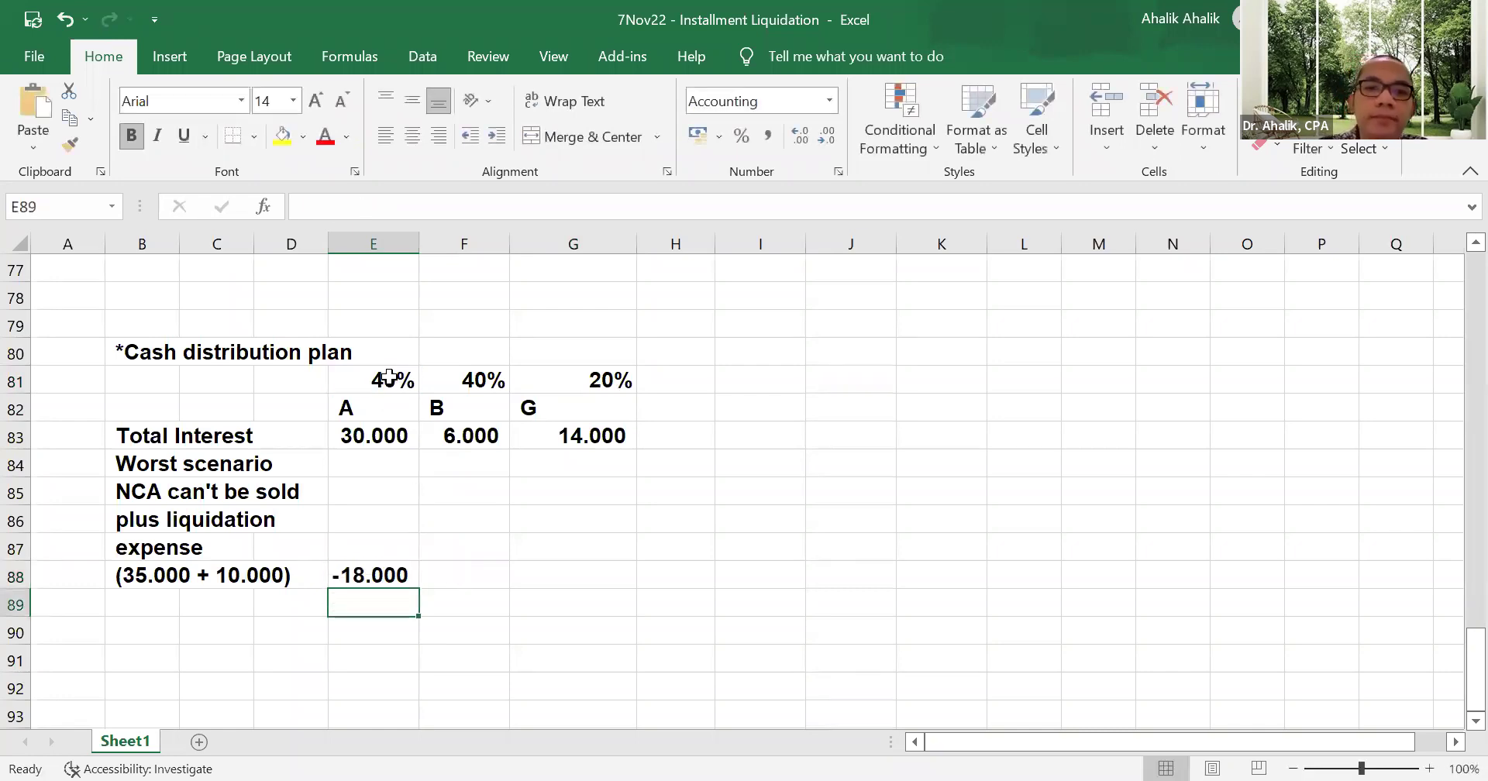
- Copy partner A's worst-case loss formula from E88 across to F88:G88 for partners B and G
click(402, 574)
drag(432, 590, 620, 597)
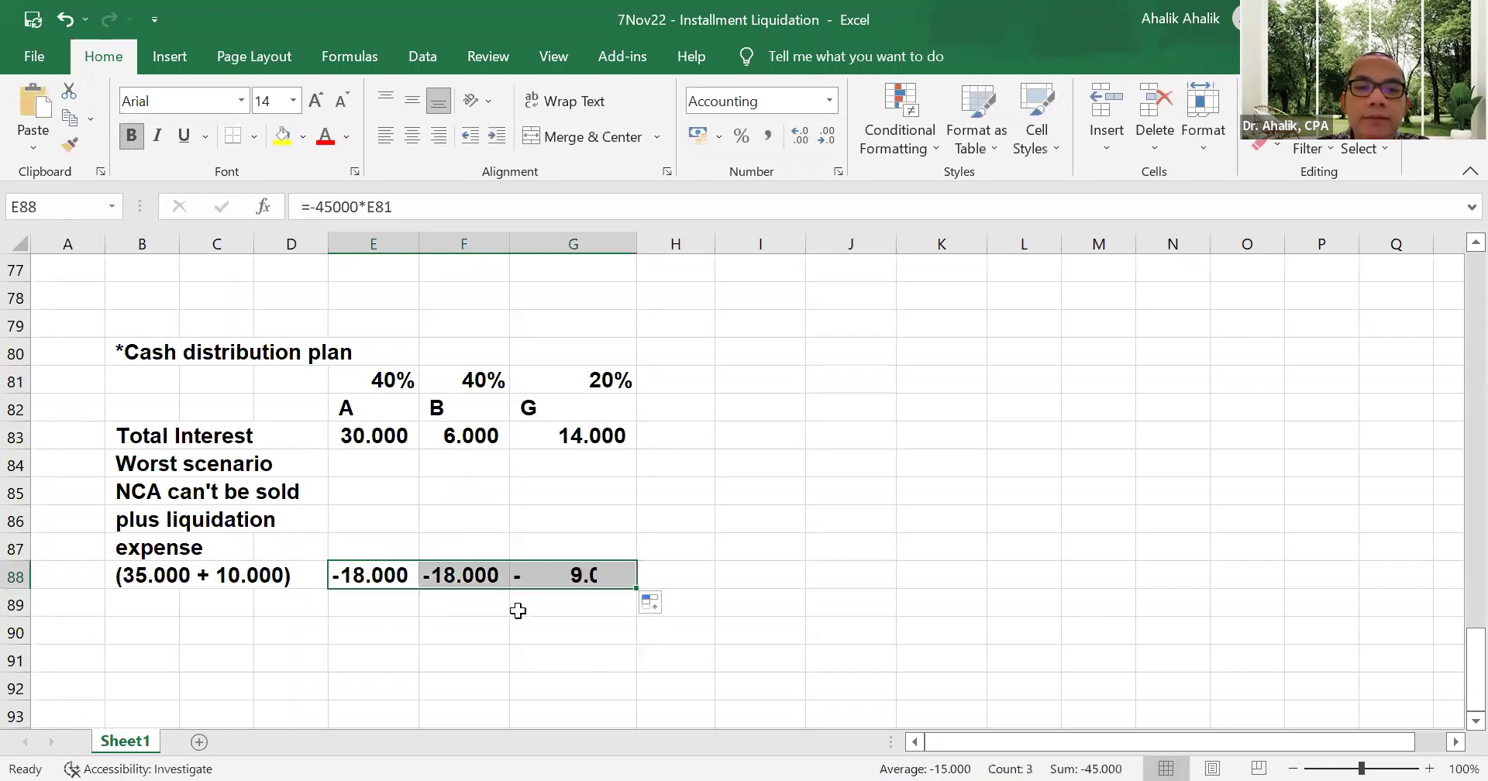
drag(401, 574, 614, 580)
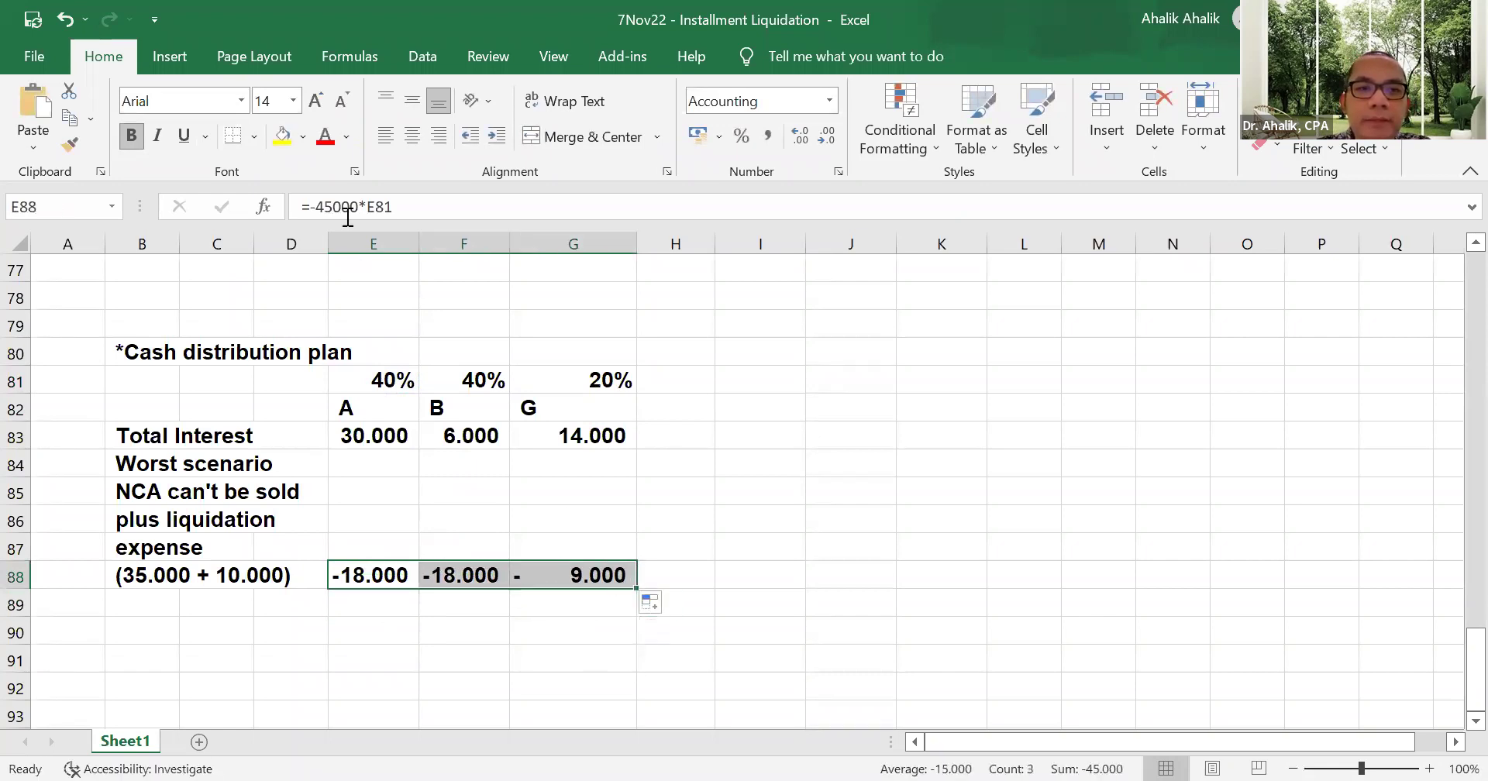
- Underline the worst-case losses in E88:G88 and total partner A's column in E89 with =SUM(E83:E88)
click(389, 603)
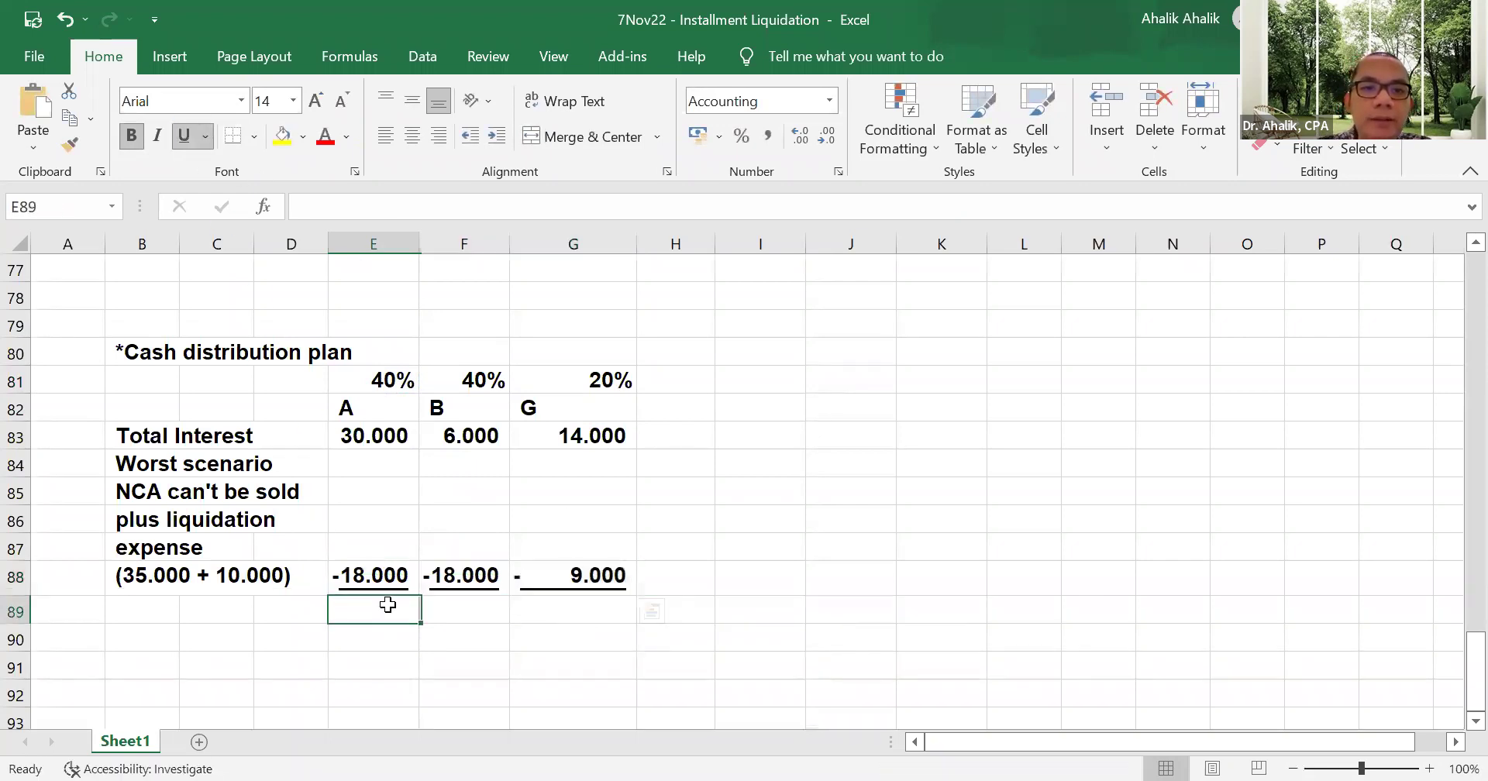
text(=sum()
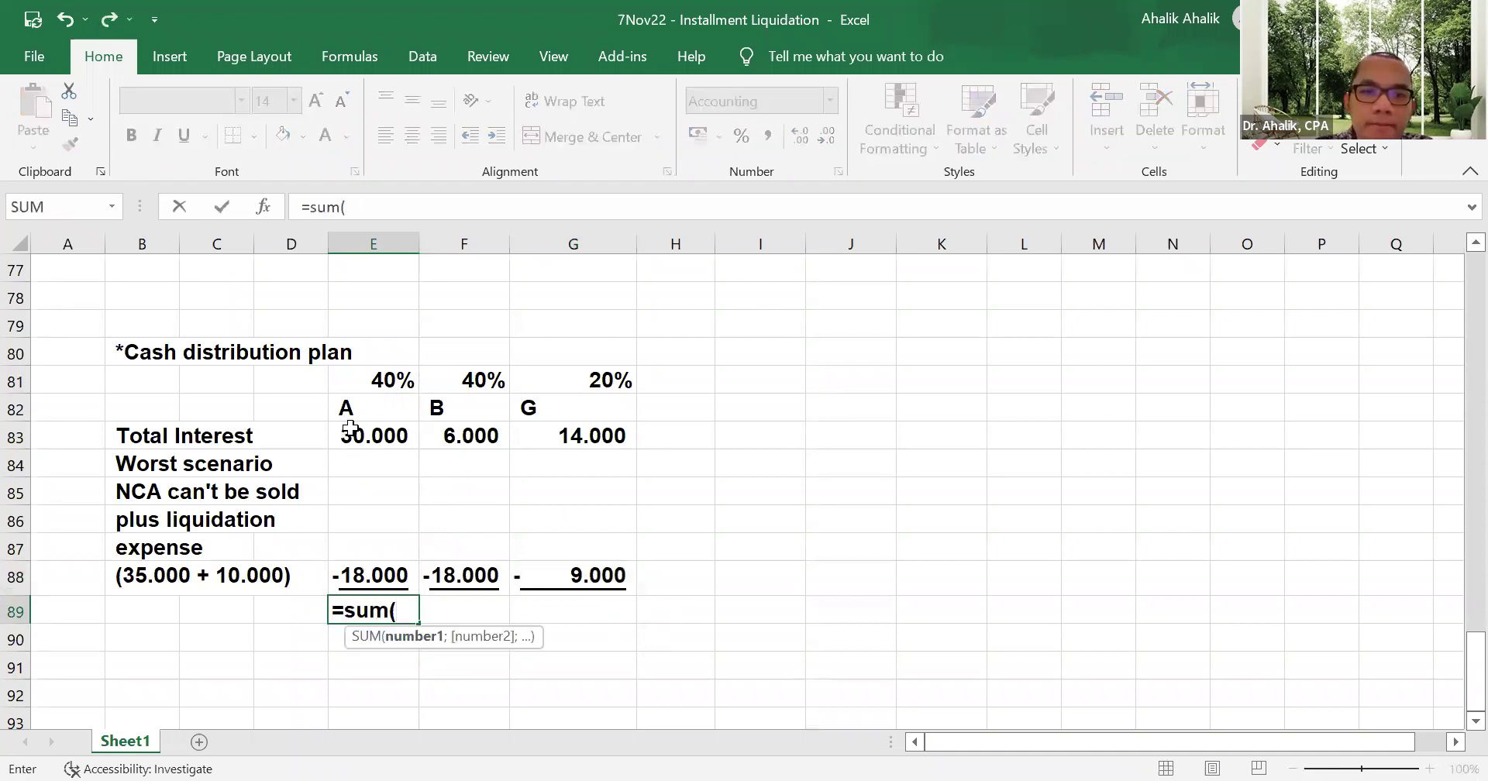
click(350, 431)
shift+click(359, 574)
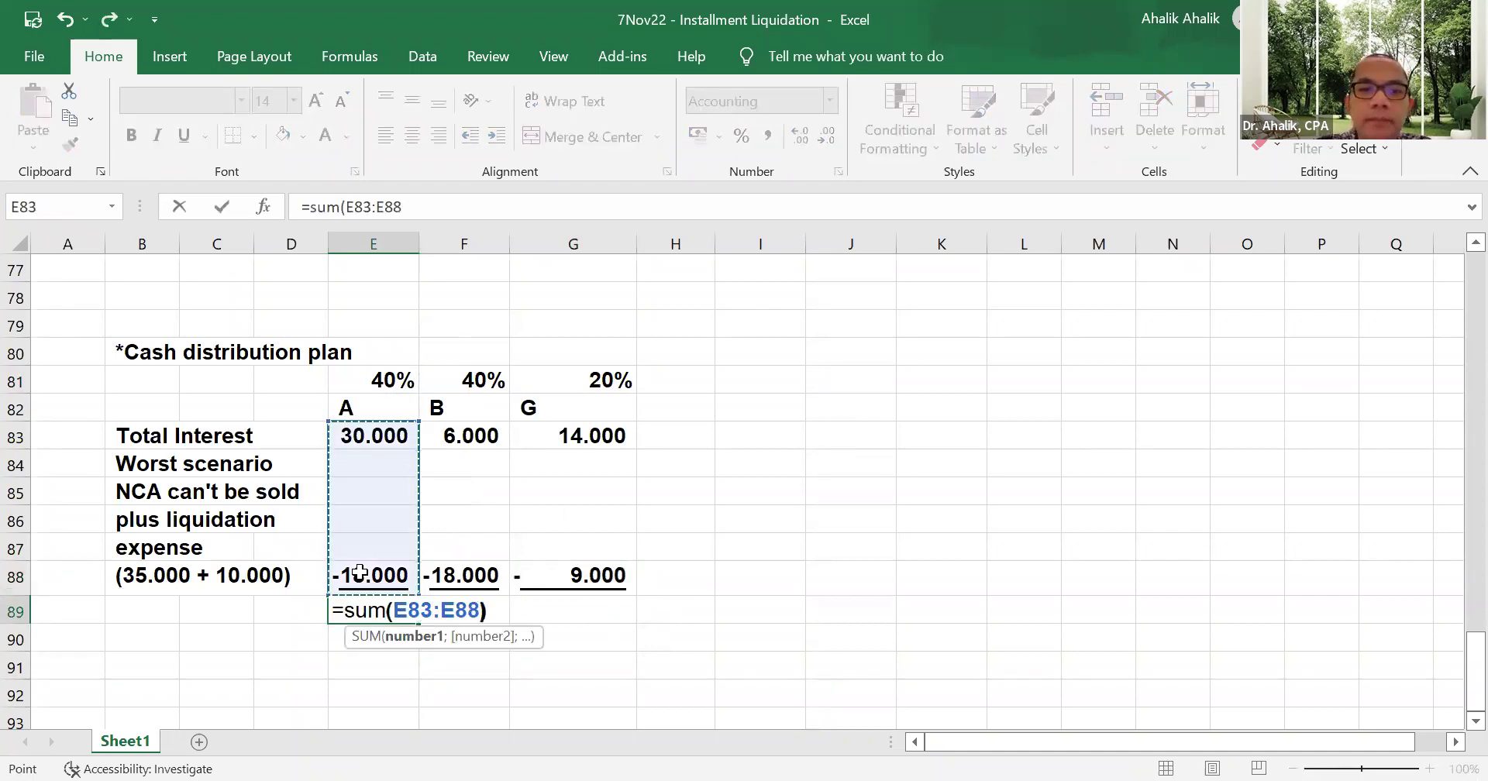
key(Return)
- Copy partner A's total formula from E89 across to F89:G89 for partners B and G
click(405, 613)
drag(418, 623, 632, 629)
click(814, 578)
click(480, 614)
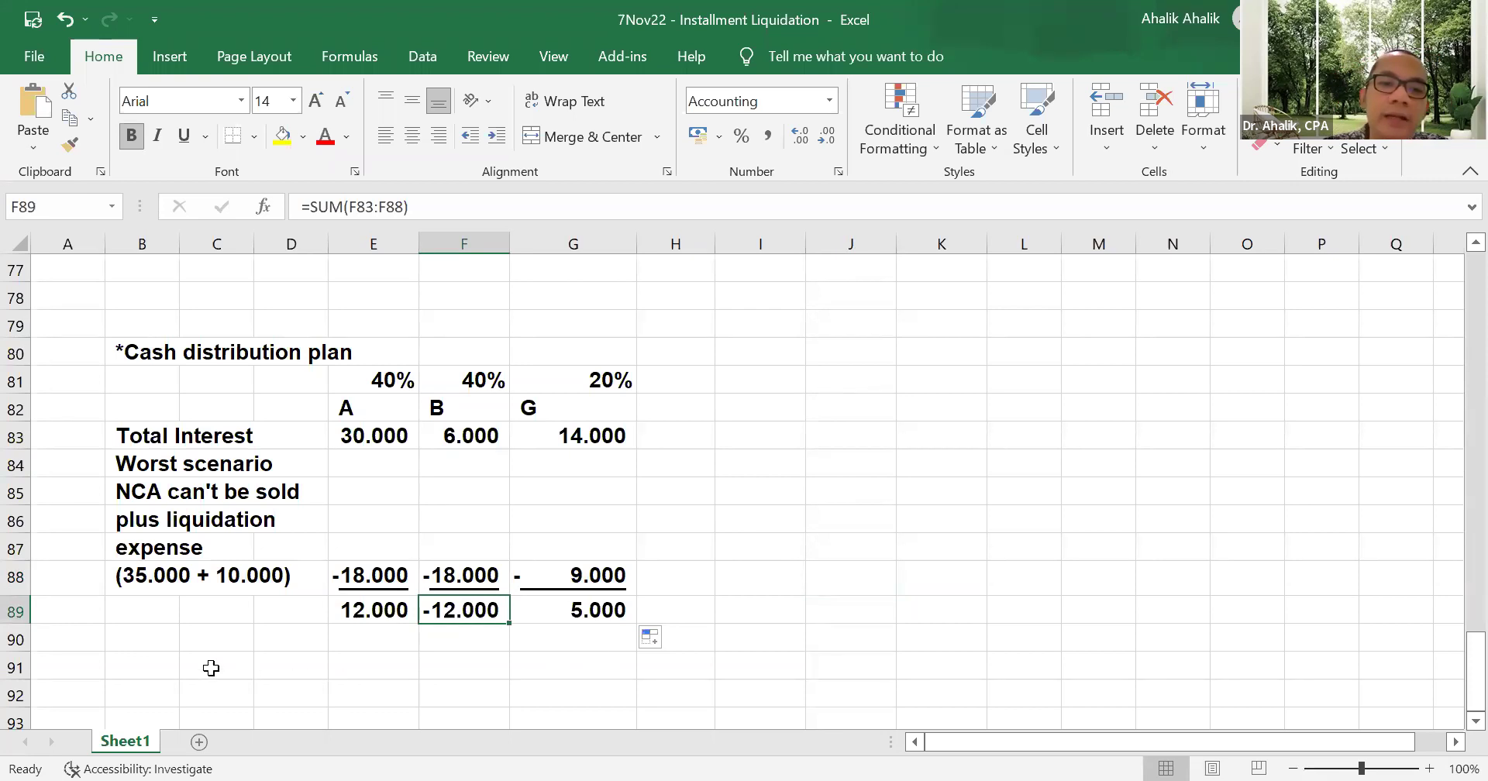
- Enter the row label "Allocation of" in B90 and "B's deficit" in B91
click(147, 635)
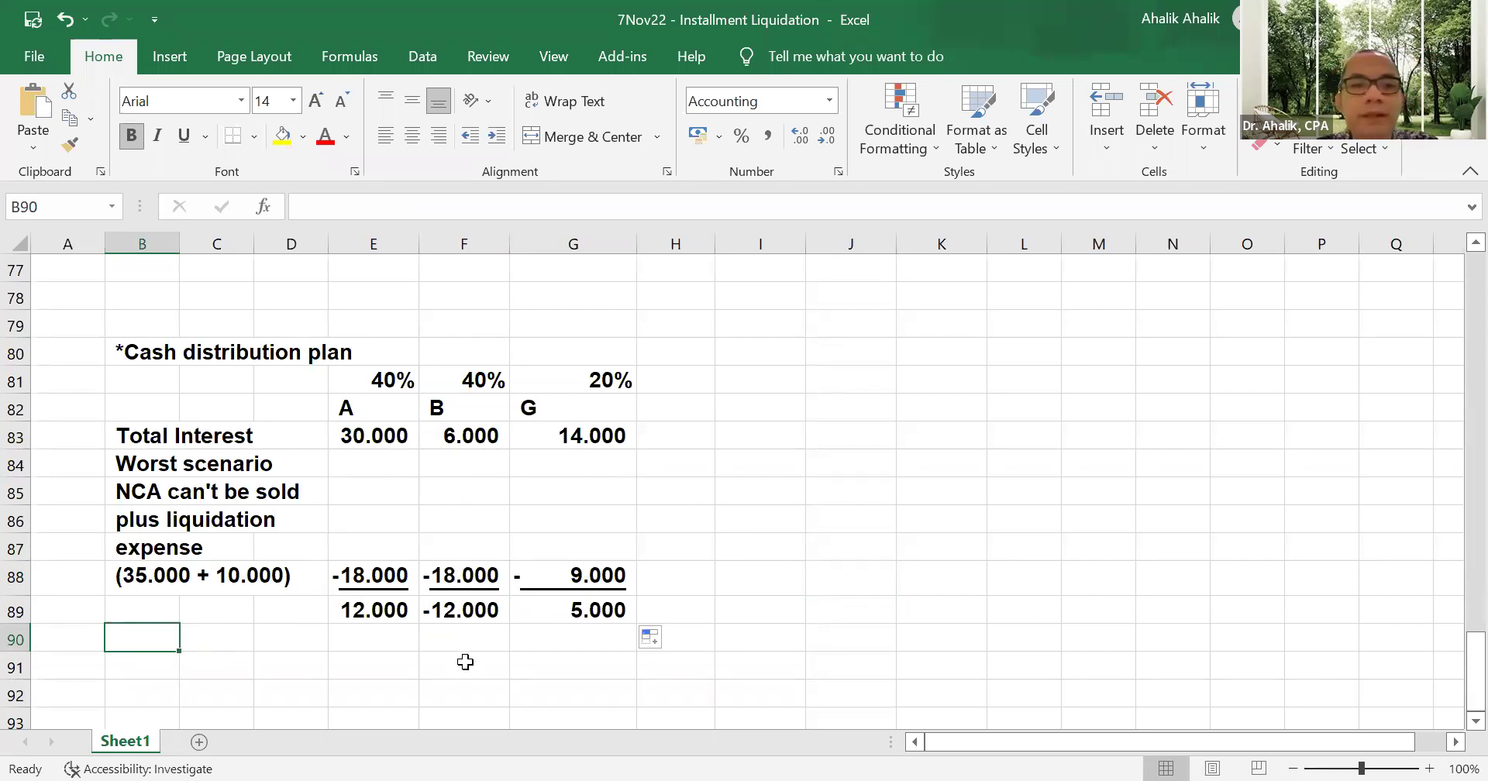
text(Allocation of)
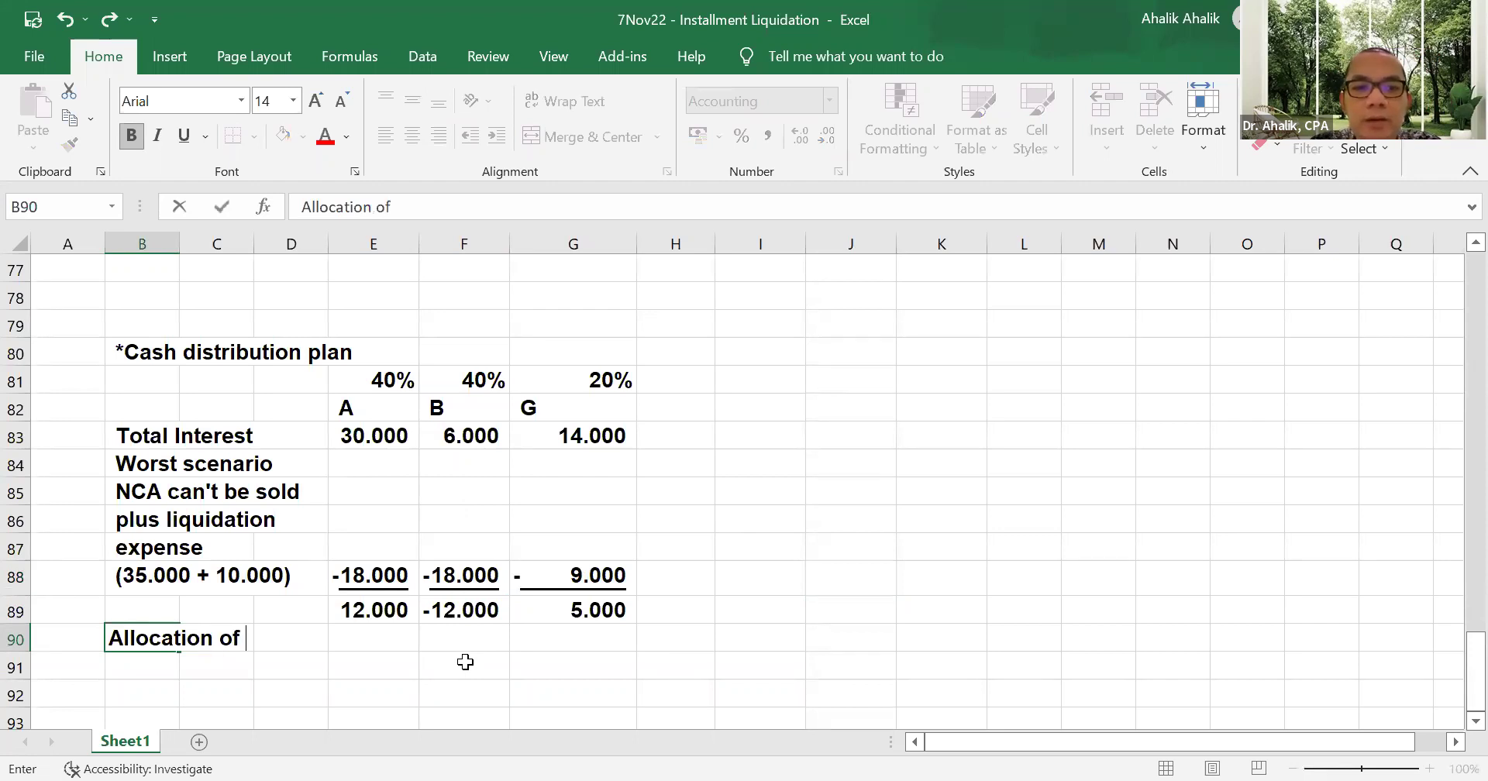
key(Return)
text(B)
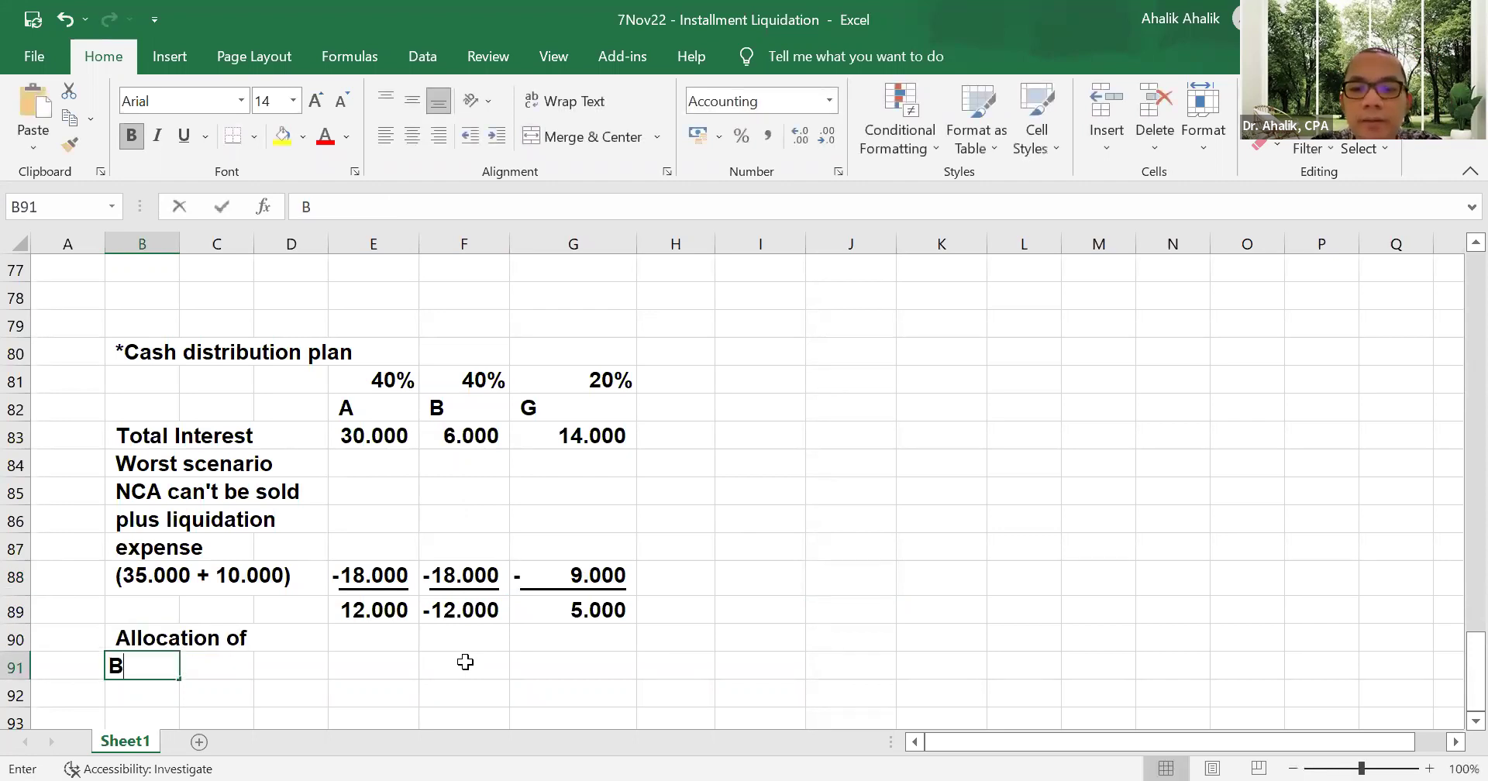
text('s deficit)
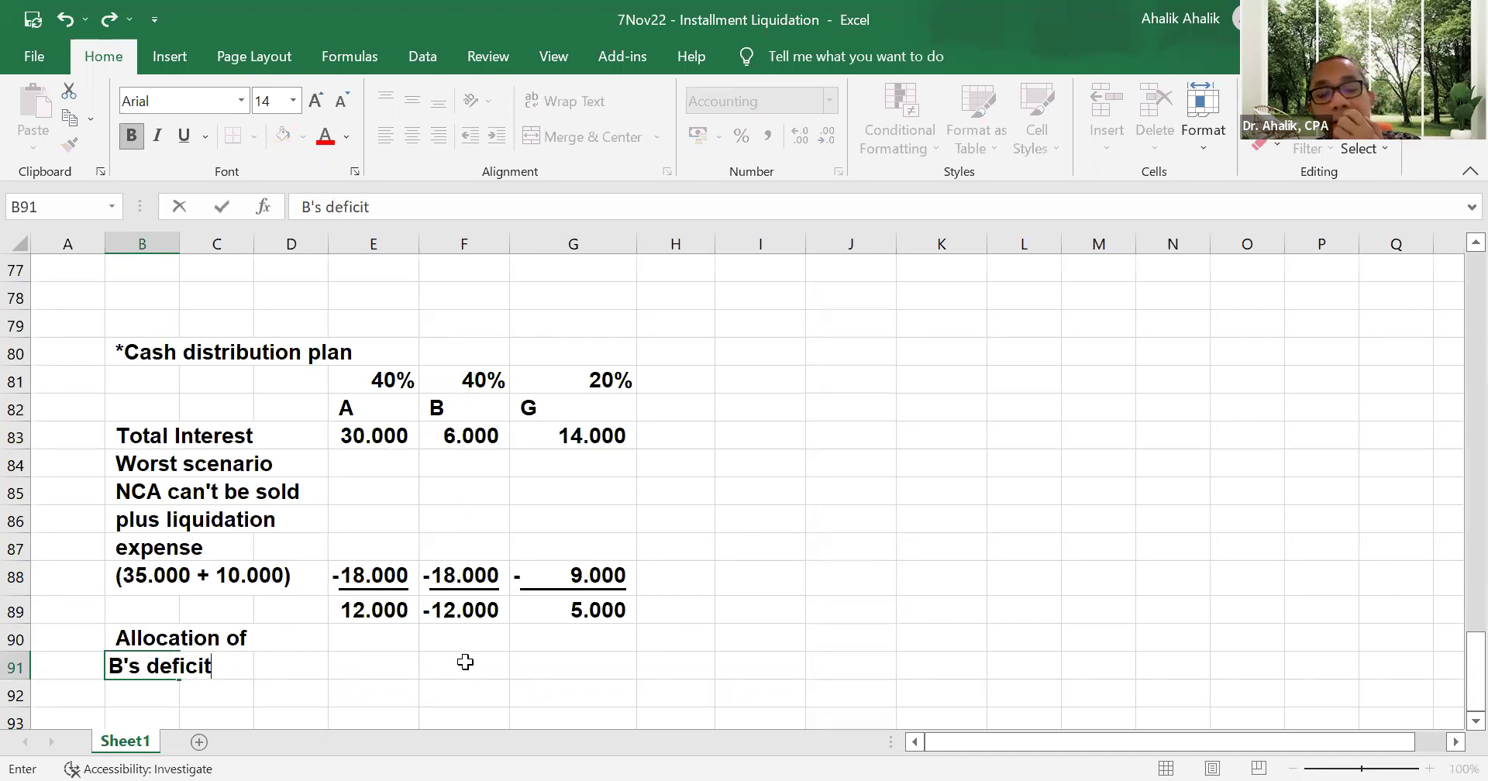
key(Right)
- Offset partner B's deficit in F91 with the formula =-F89
key(Right)
key(Right)
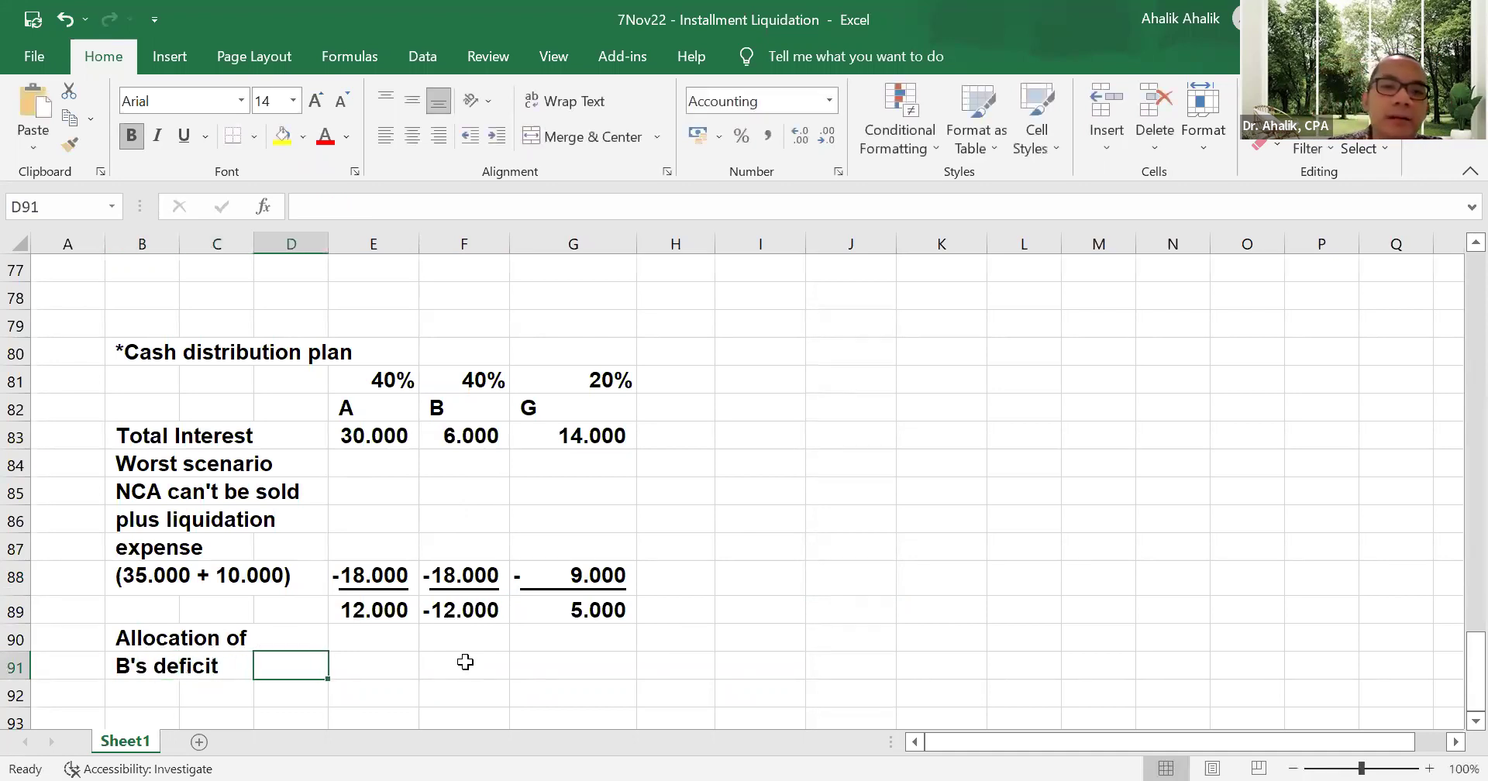
key(Right)
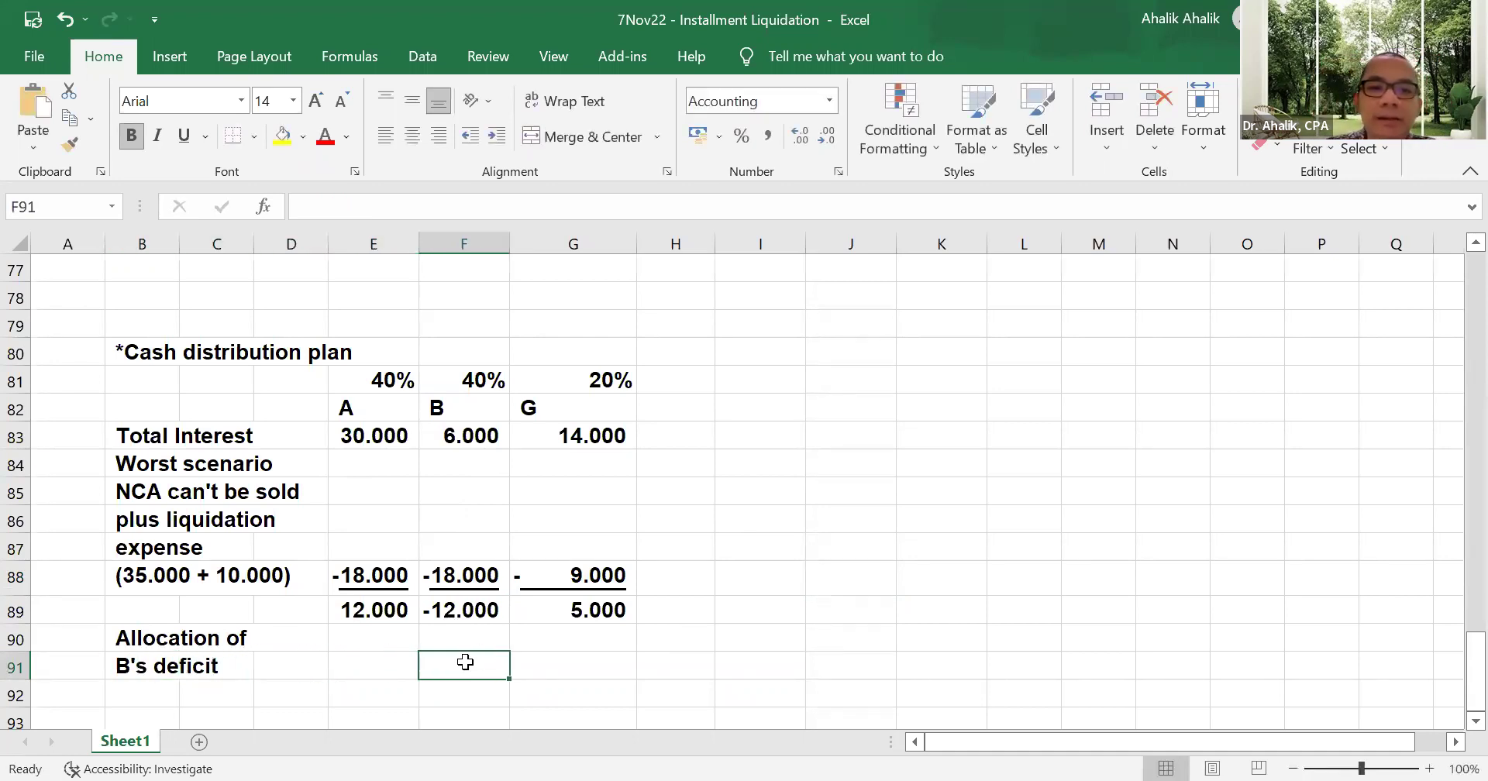
text(20)
key(BackSpace)
key(BackSpace)
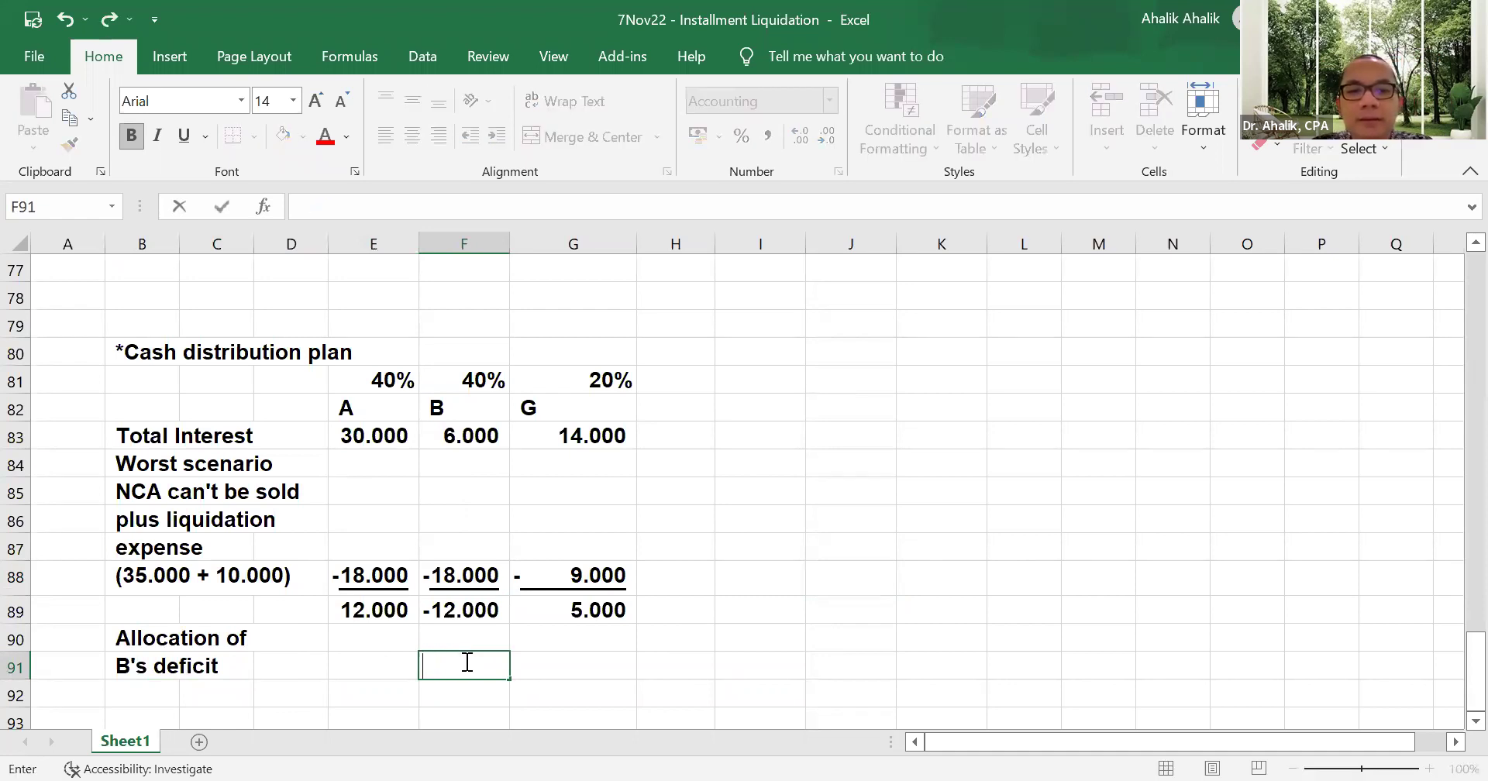
text(=-)
click(454, 617)
key(Return)
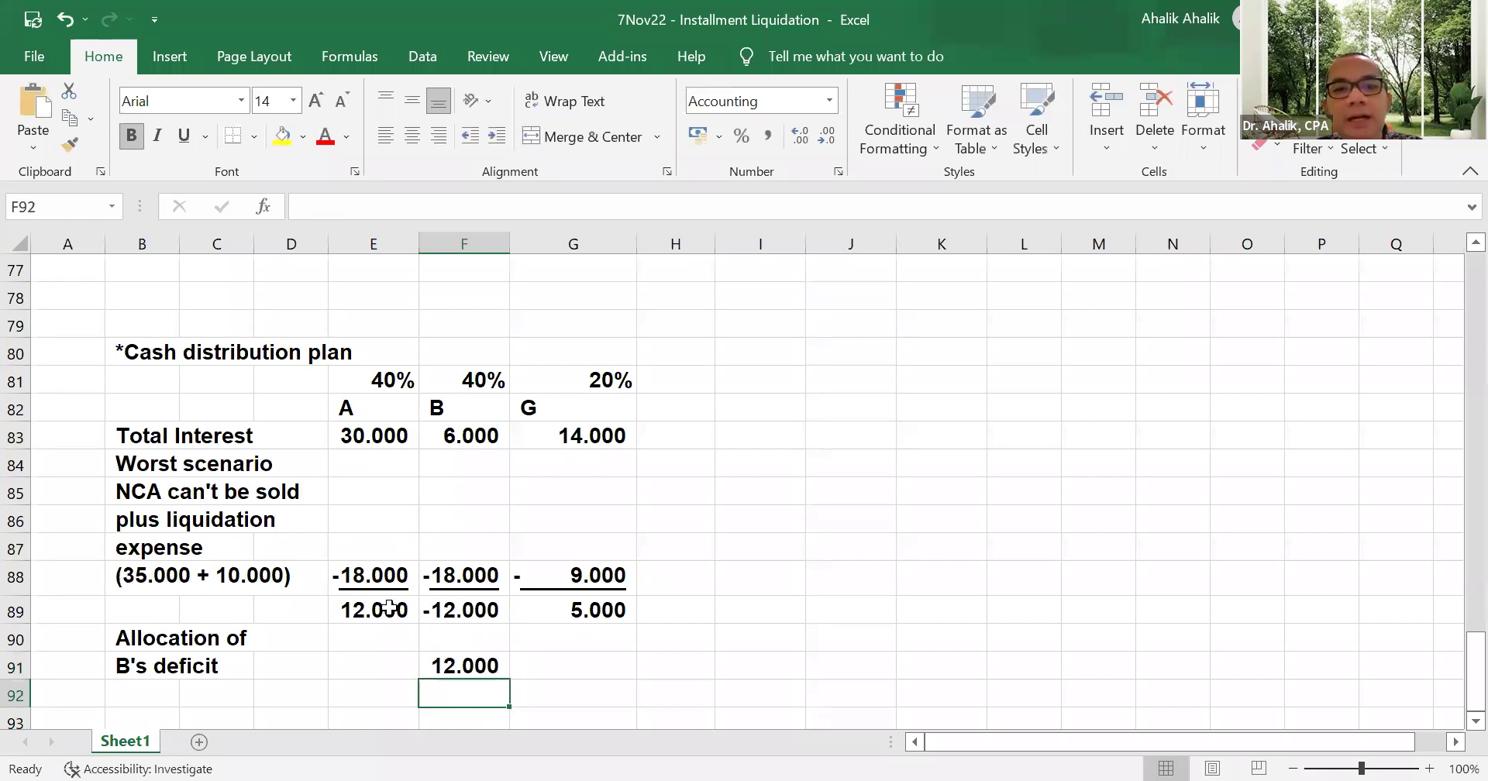
- Calculate partner A's share of B's deficit in E91 with the formula =-F91*4/6
click(377, 662)
click(606, 655)
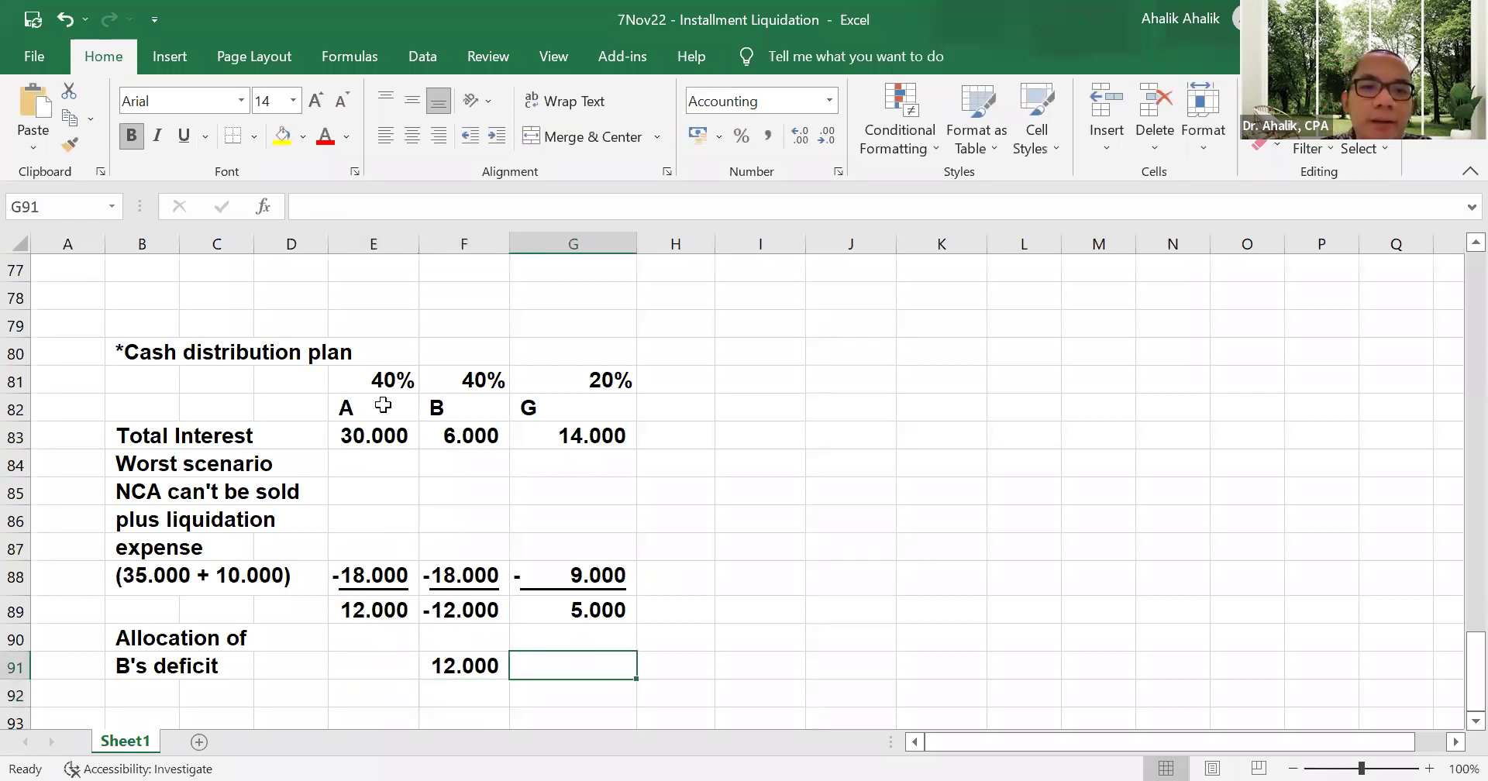
click(370, 380)
click(592, 382)
click(382, 659)
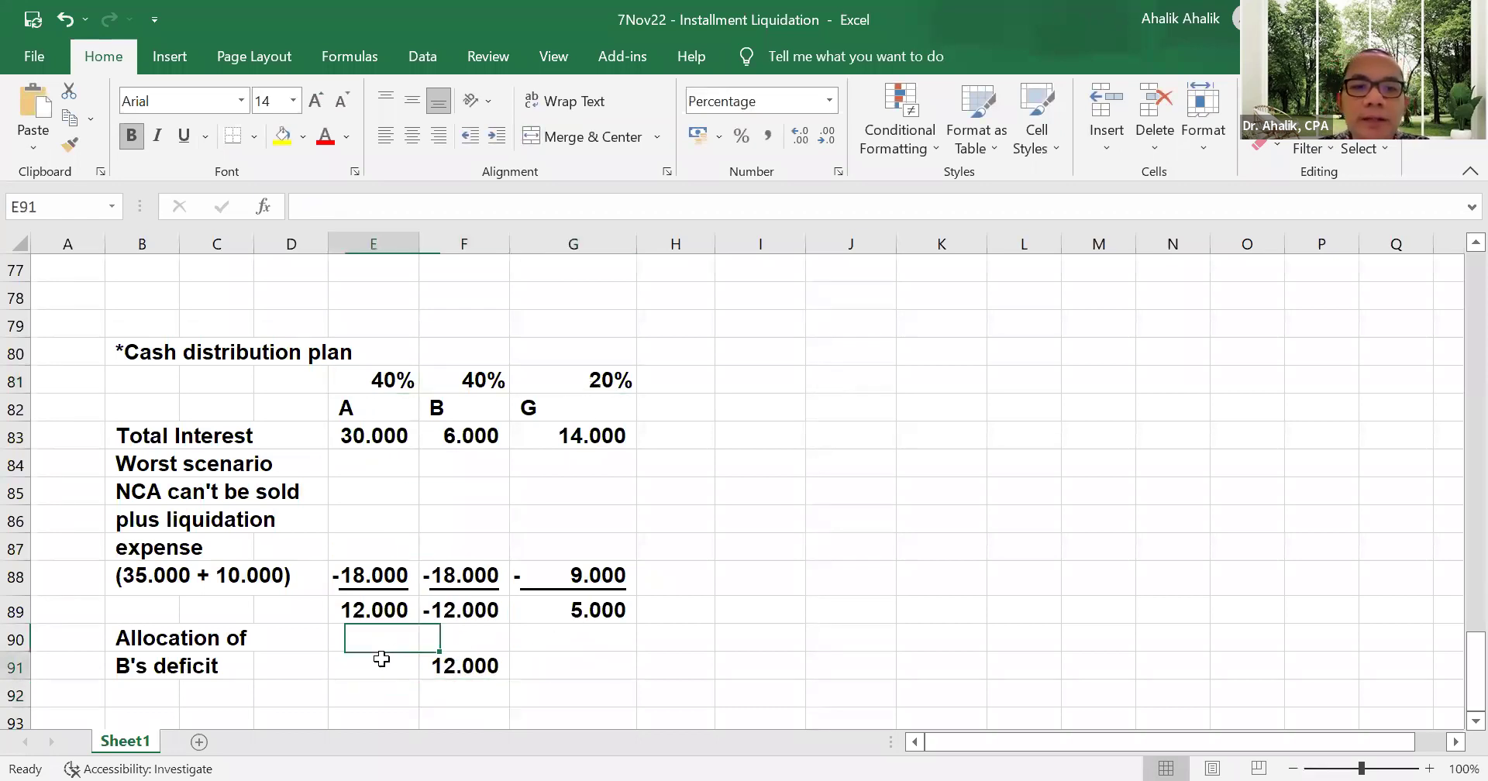
text(=-)
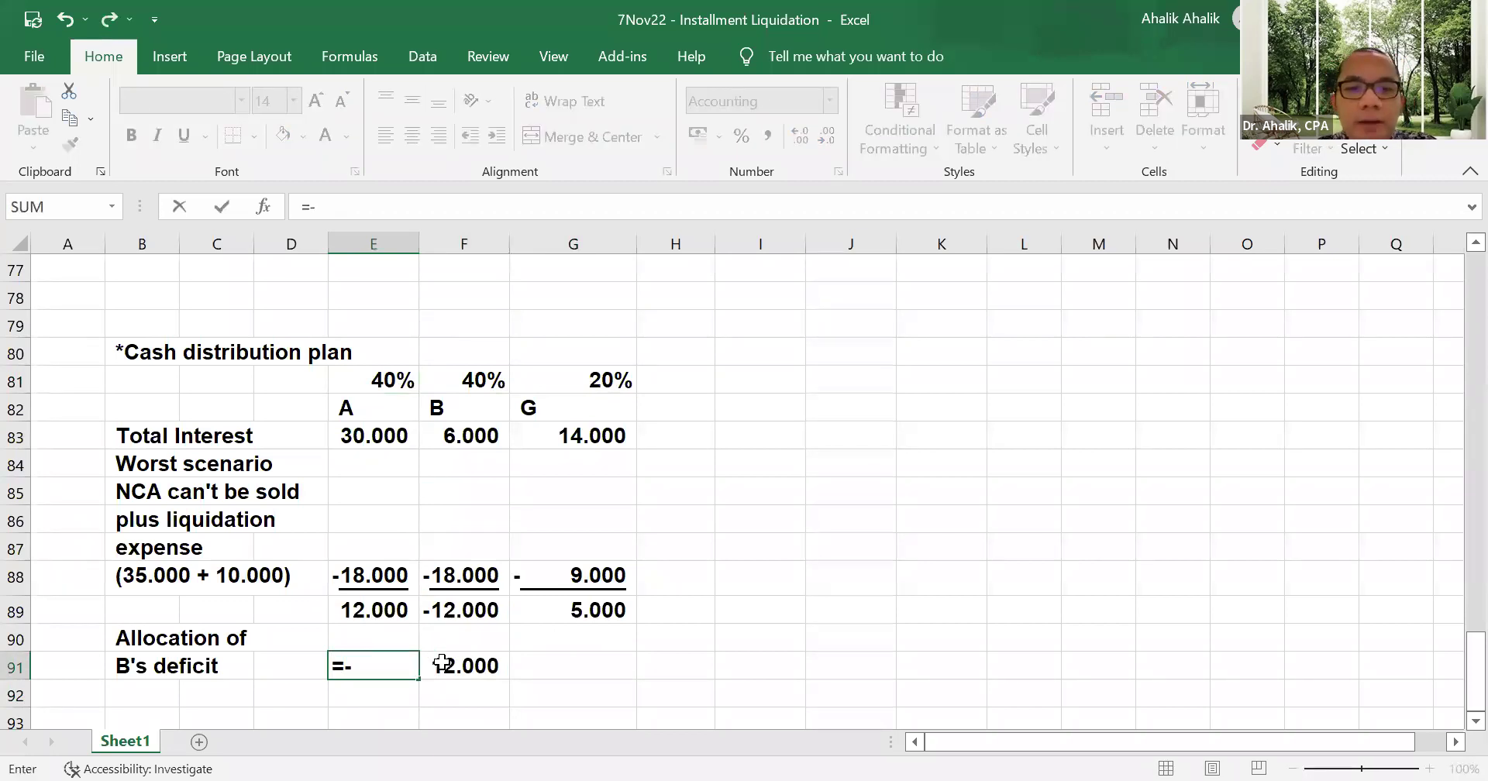
click(441, 663)
text(*)
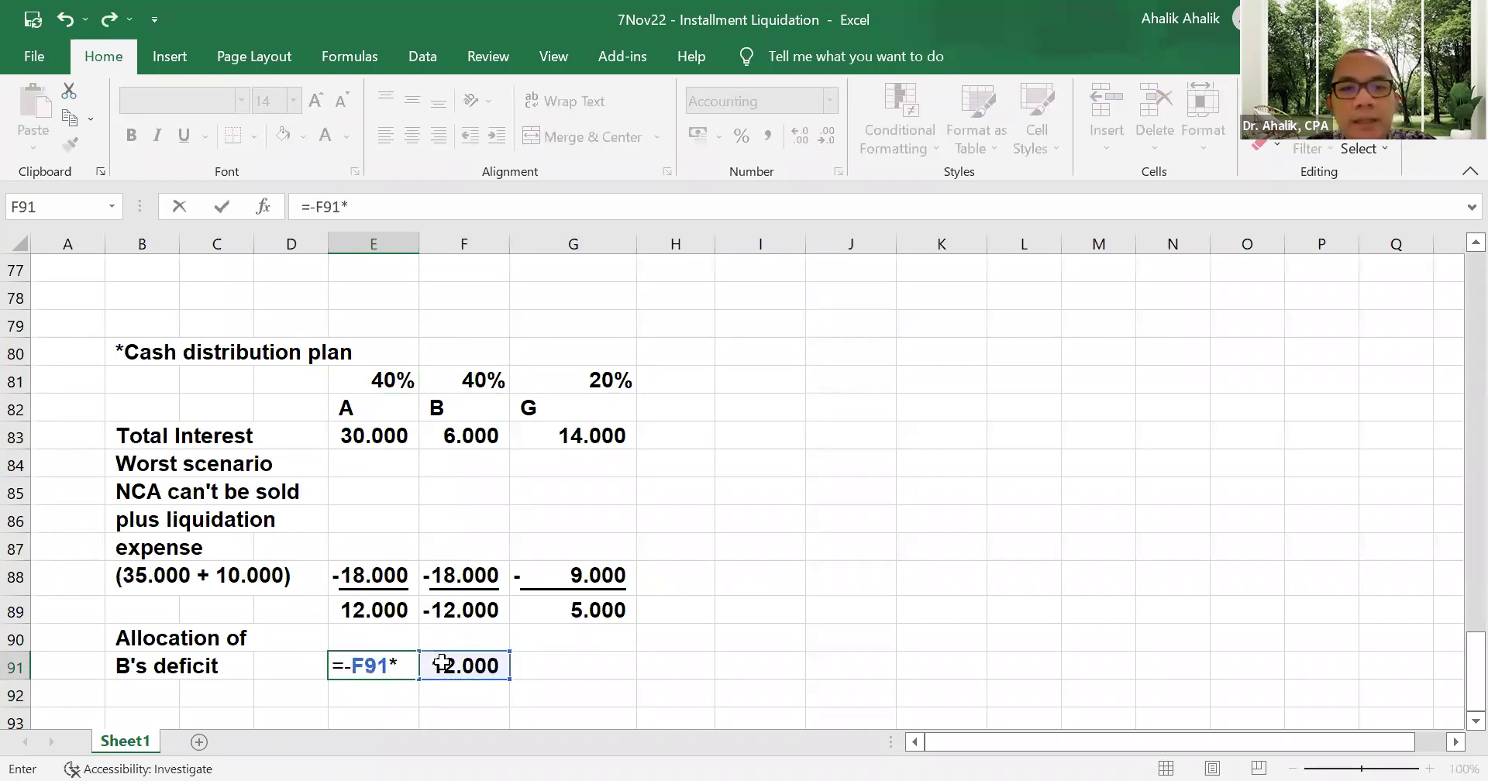
text(4/6)
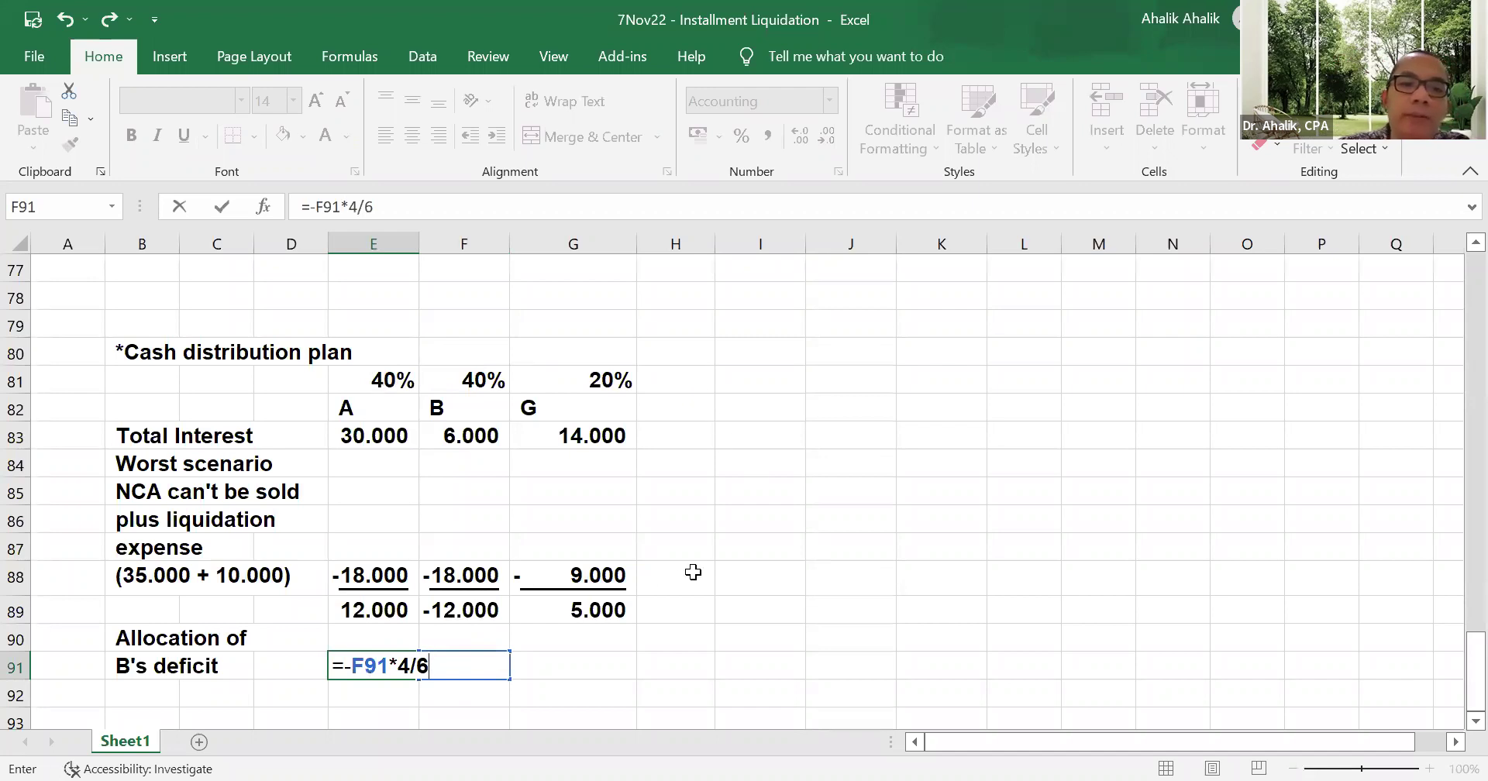
key(ctrl+Return)
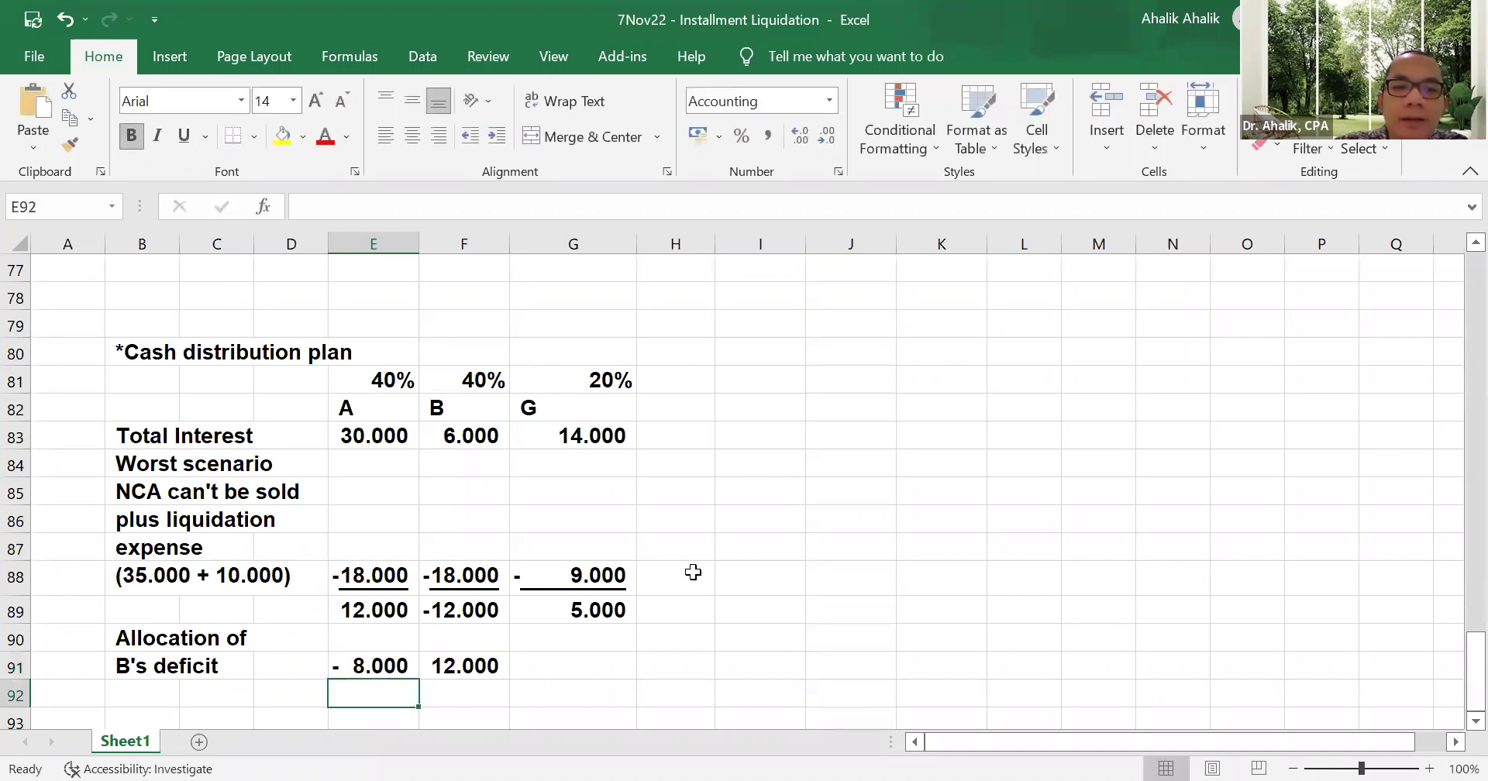
- Calculate partner G's share of B's deficit in G91 with the formula =-F91*2/6
key(Right)
key(Right)
text(=)
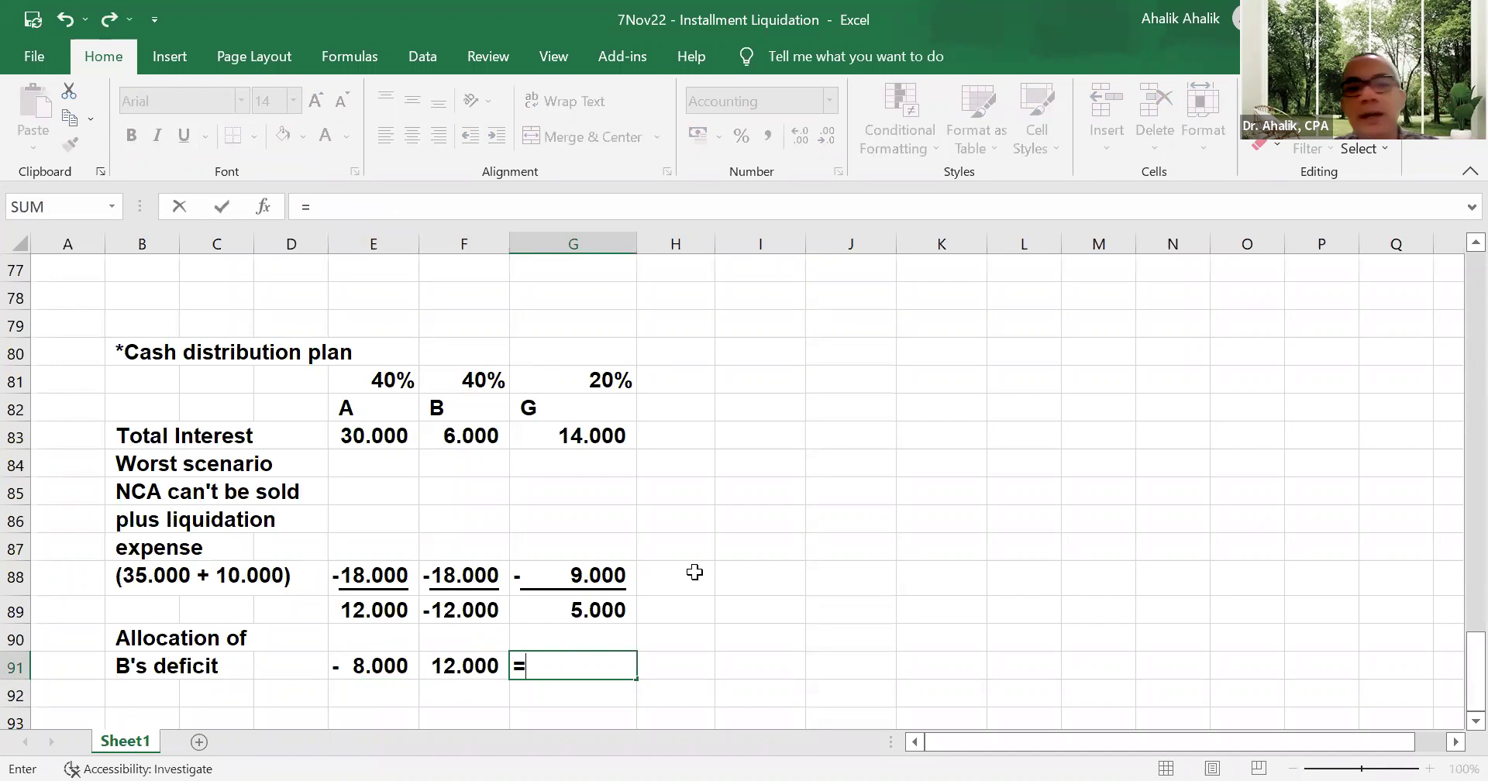
click(481, 663)
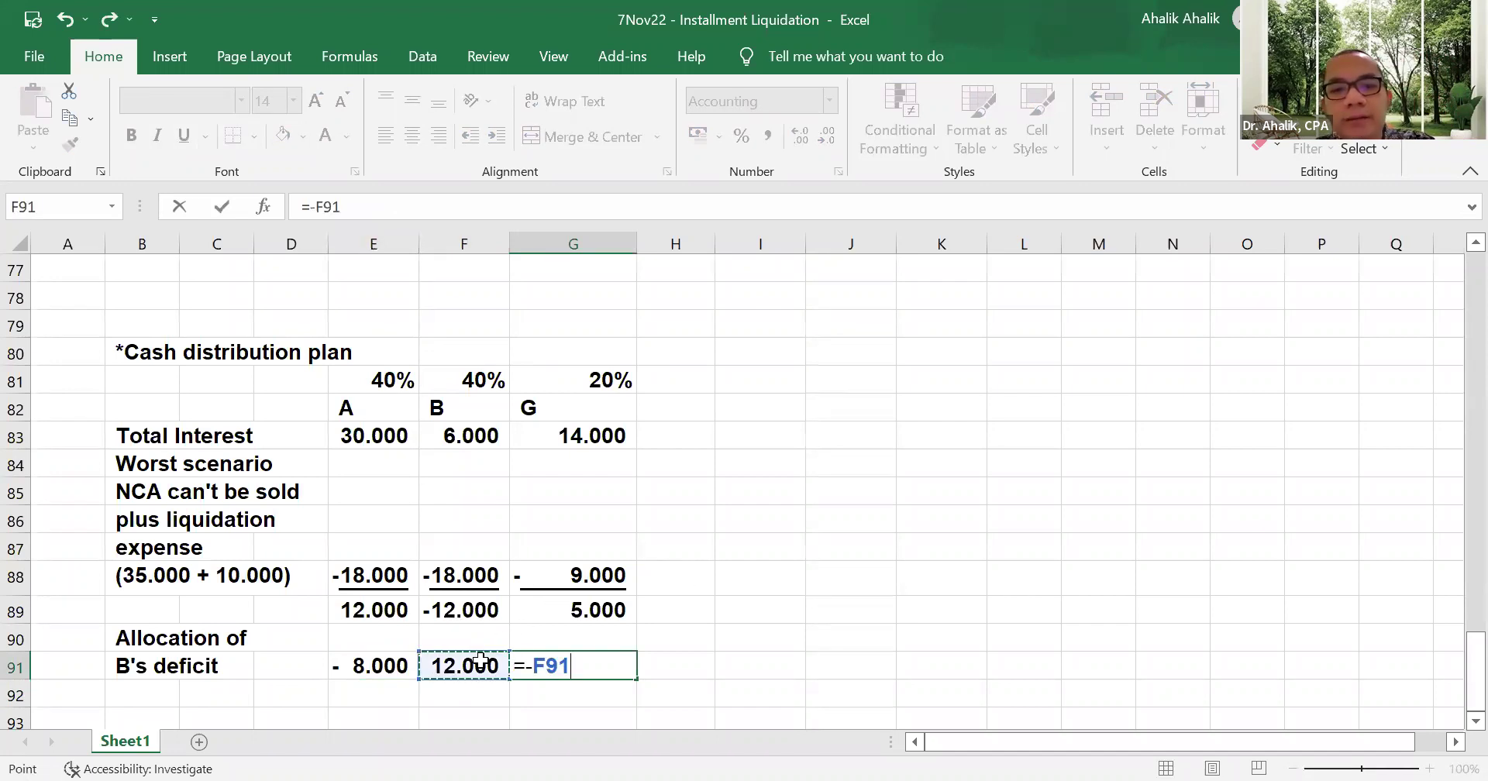
text(*)
text(2/5)
key(Return)
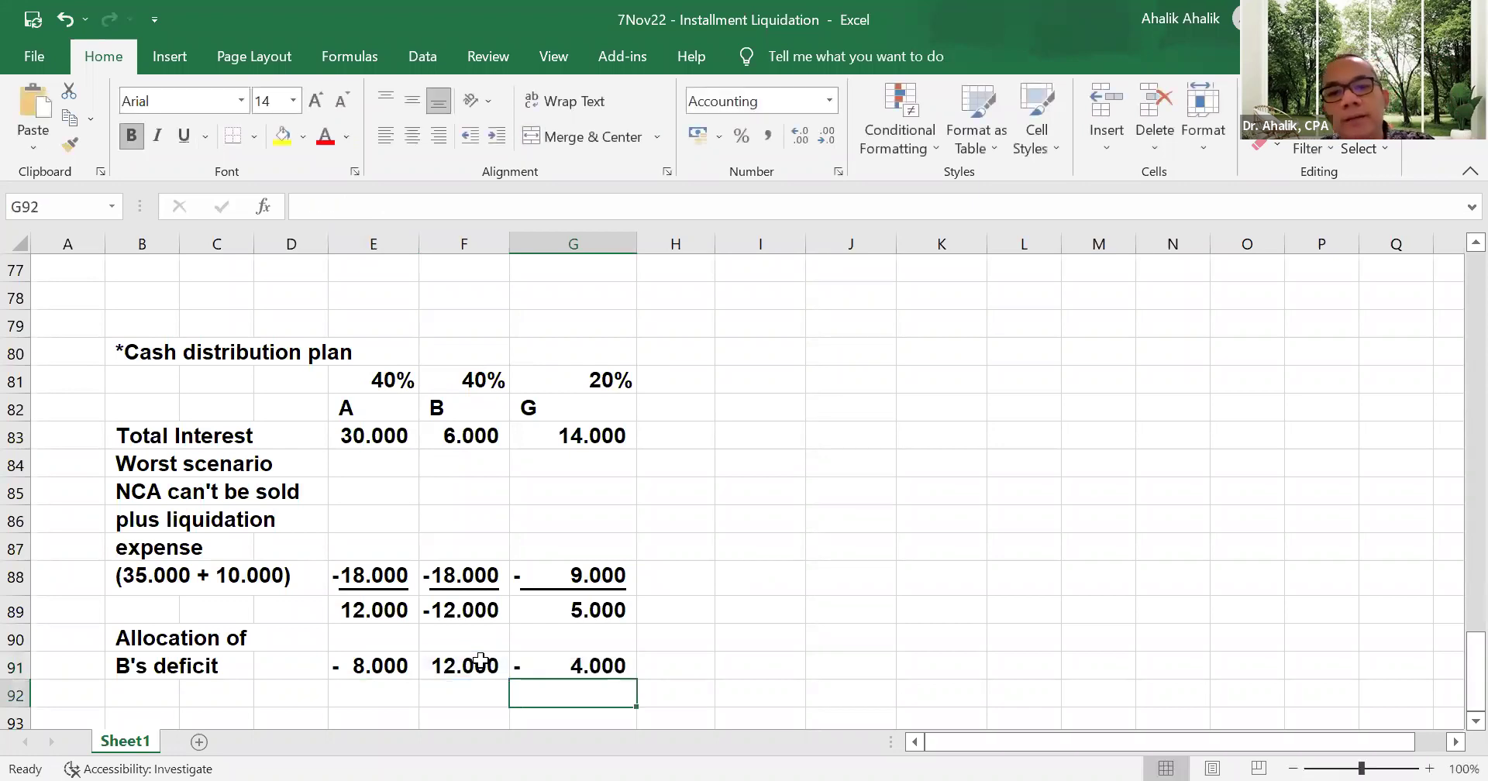
- Underline the deficit allocation amounts in E91:G91
click(382, 665)
click(565, 667)
scroll(784, 592, down, 1)
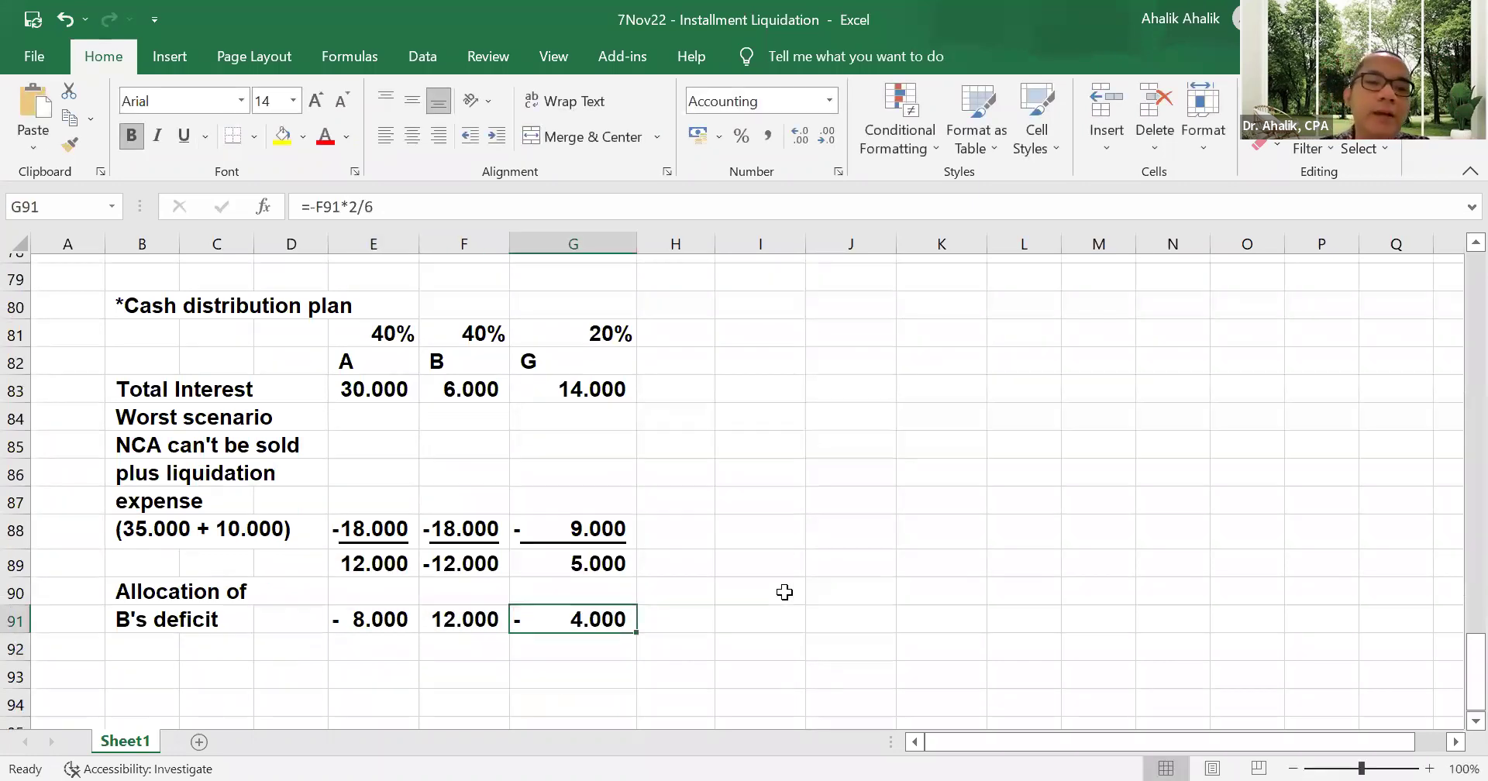
drag(402, 592, 574, 583)
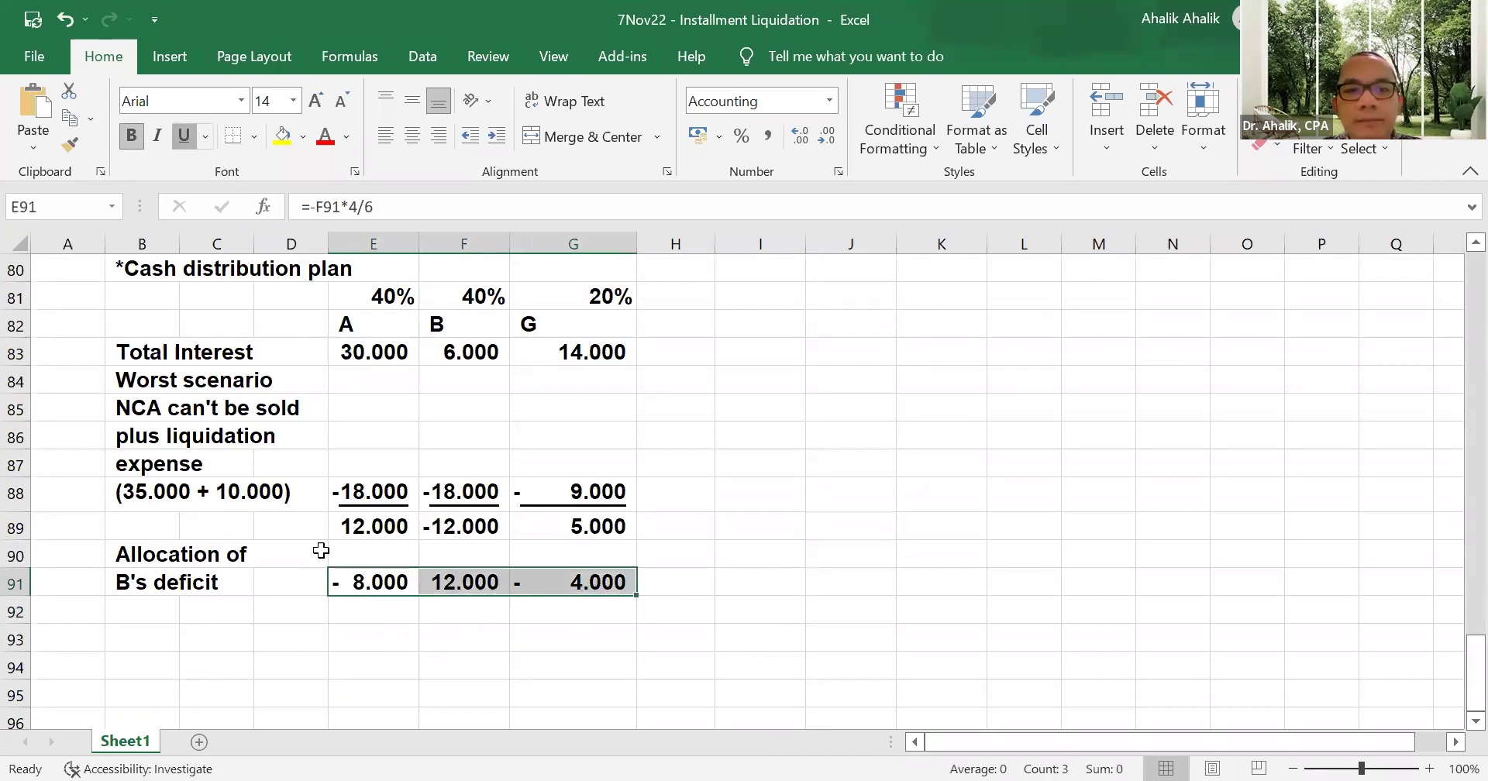
- Total partner A's column in E92 with =SUM(E89:E91) and copy the formula across to F92:G92
click(383, 613)
text(=)
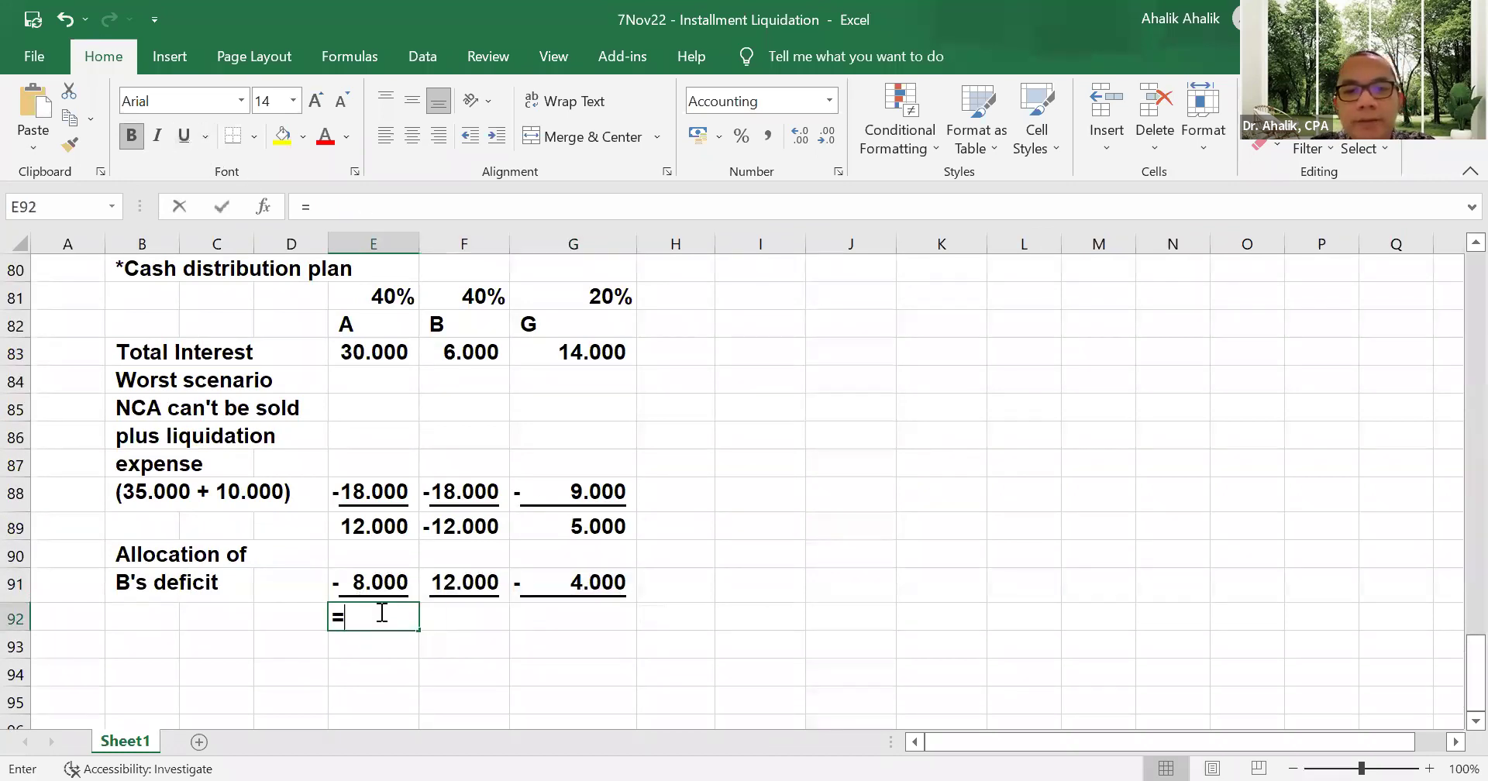
text(sum()
drag(376, 531, 377, 585)
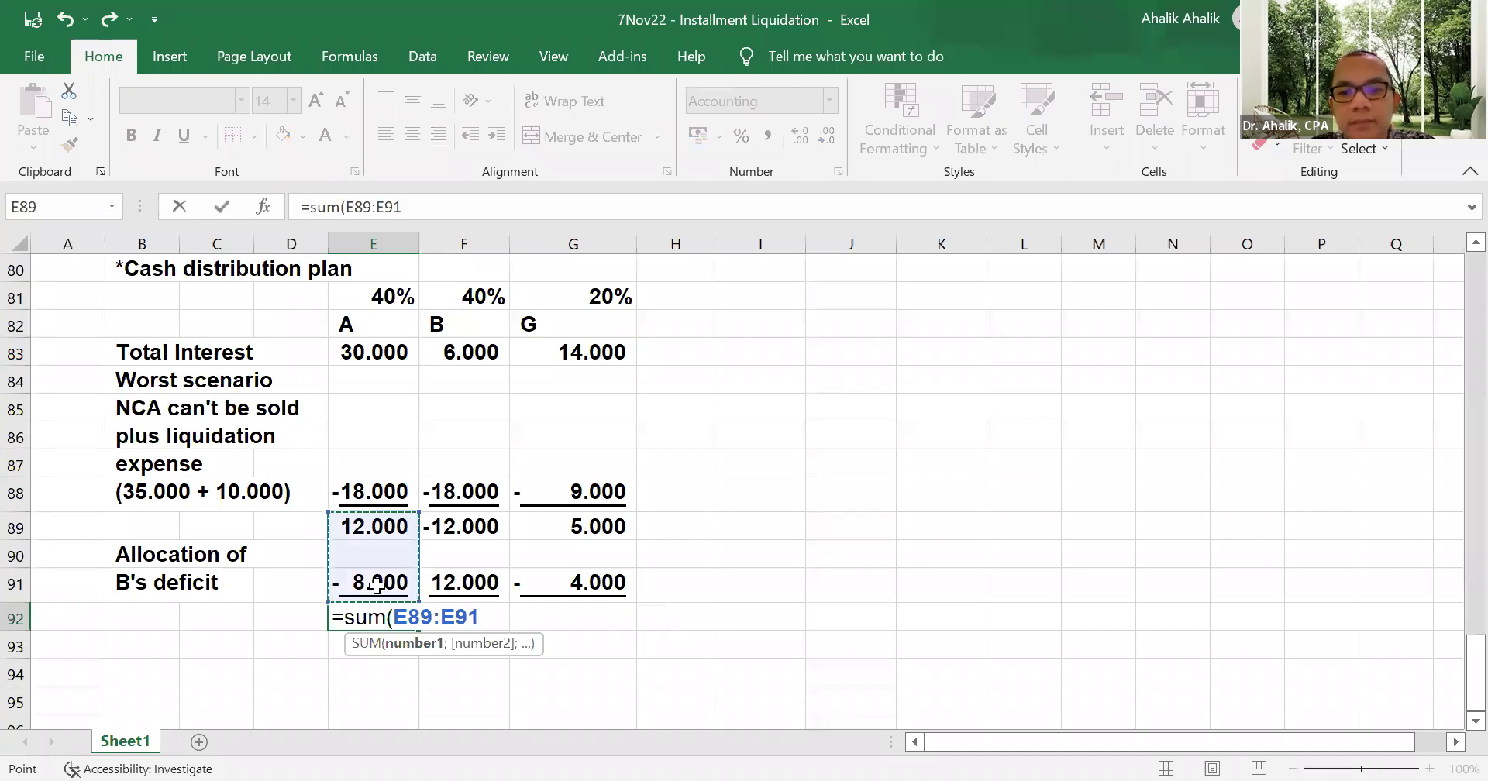
key(Return)
click(390, 617)
drag(419, 630, 631, 625)
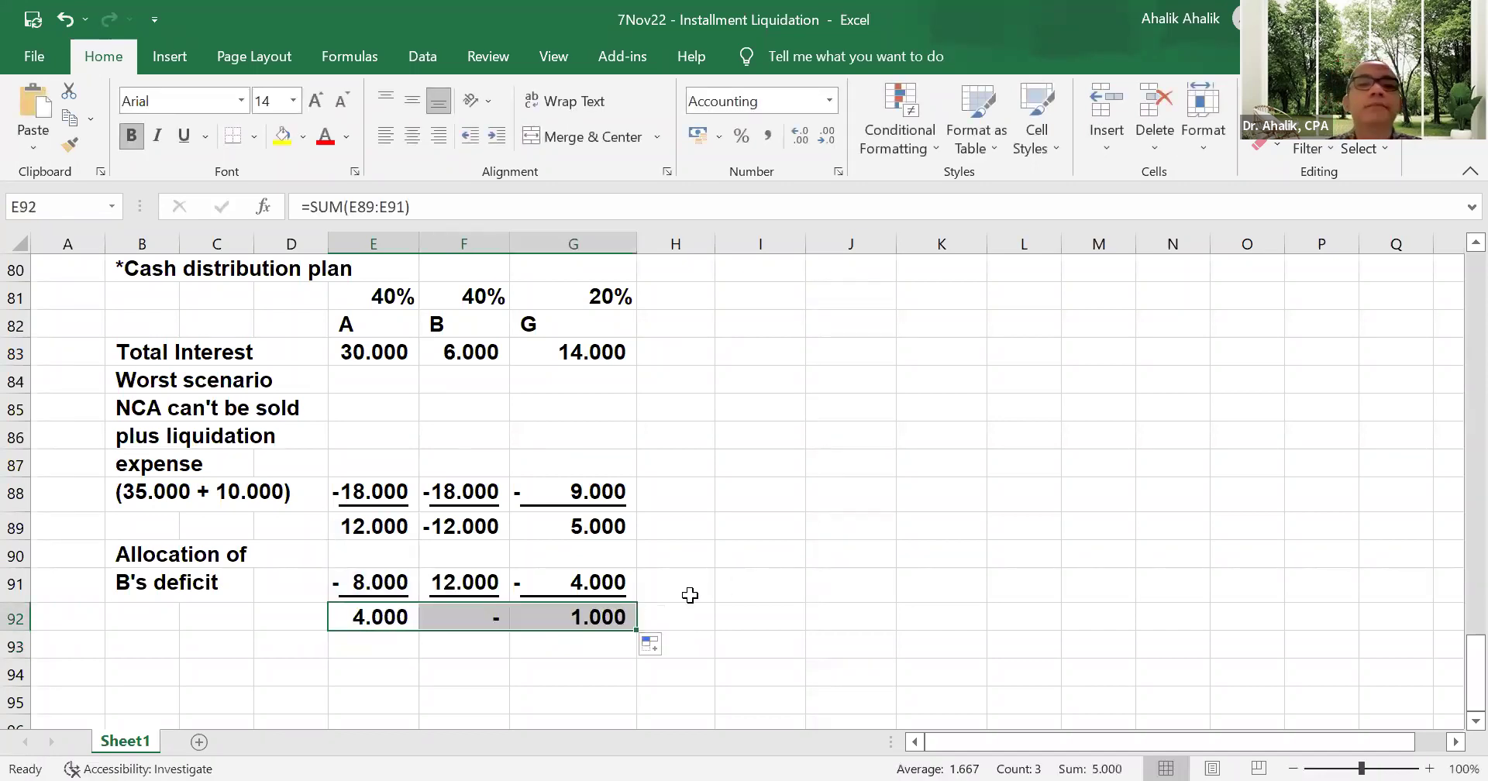
- Compare the partners' distribution amounts in row 92 with the Cash distribution line in row 71 of the schedule
scroll(493, 513, up, 3)
scroll(493, 513, up, 2)
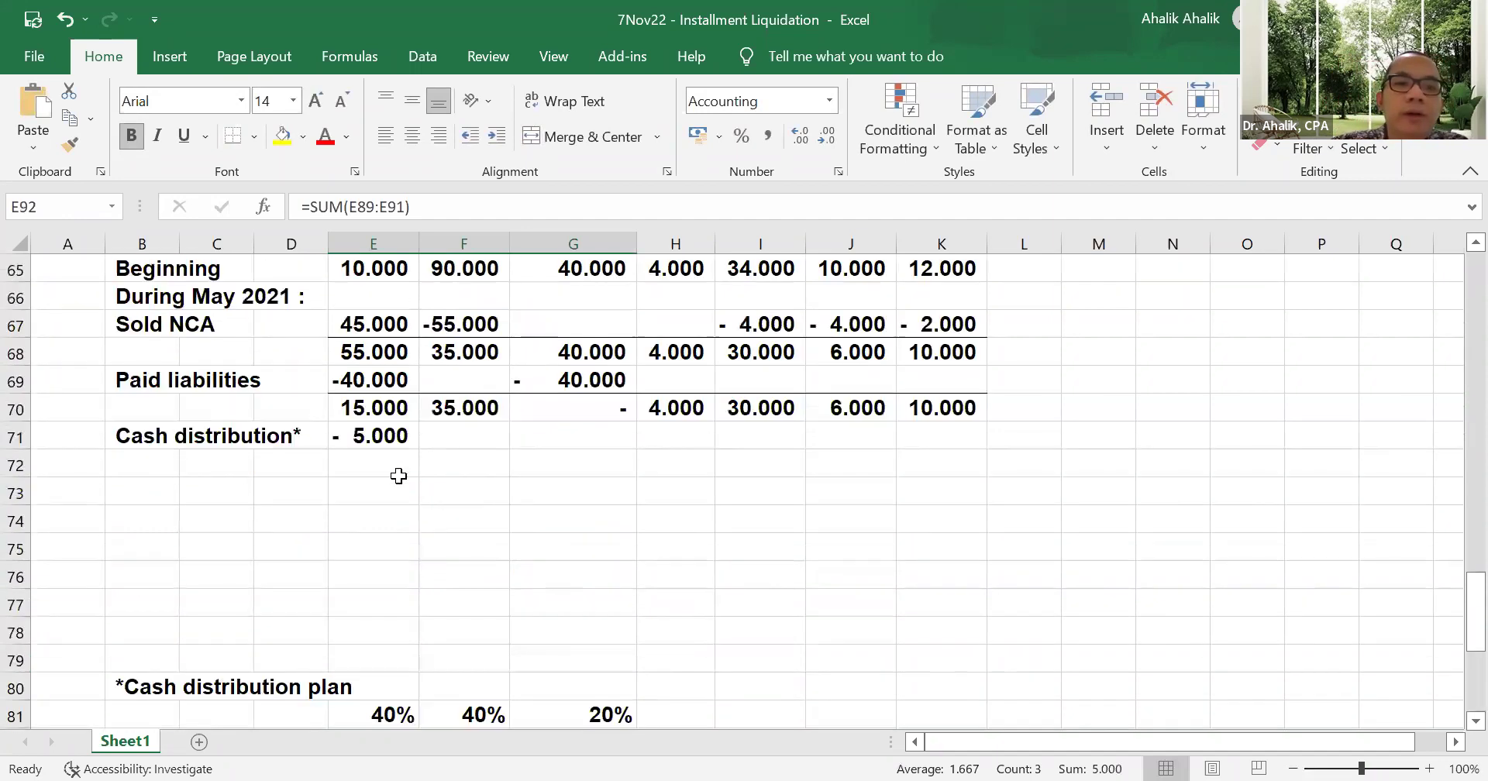
click(380, 436)
scroll(625, 499, up, 1)
scroll(749, 487, down, 6)
scroll(750, 485, up, 7)
scroll(768, 535, down, 1)
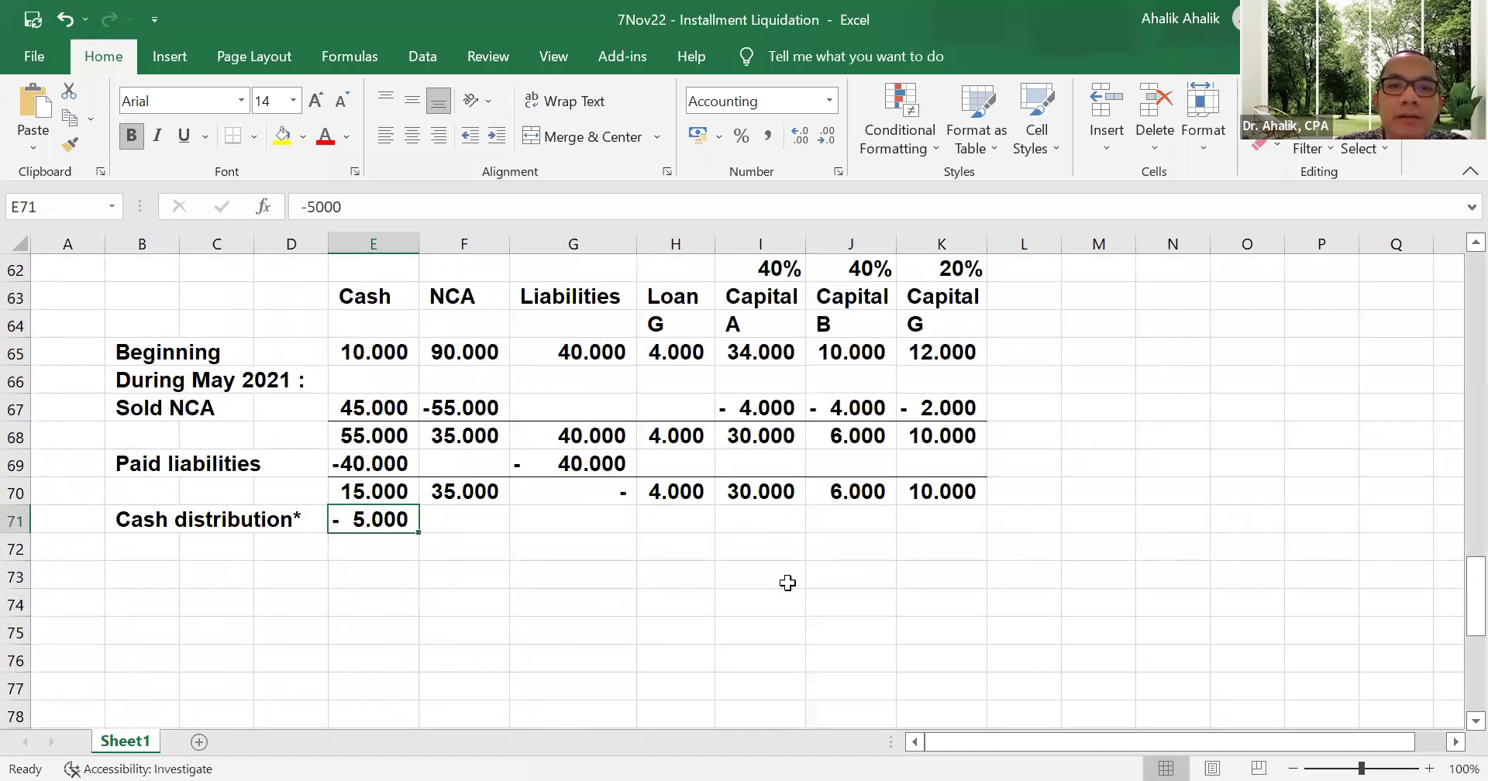
click(765, 516)
scroll(676, 527, down, 6)
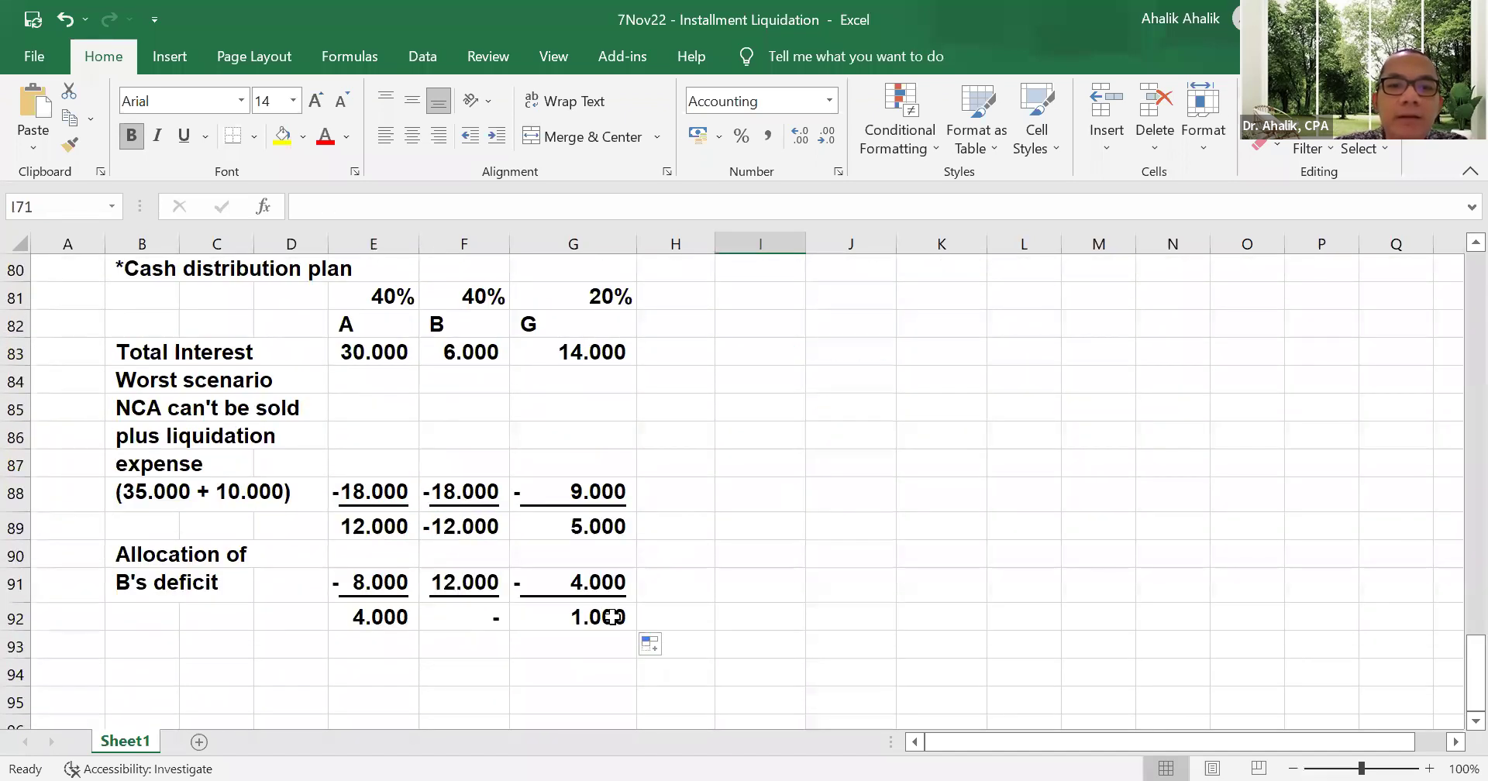
click(612, 618)
scroll(869, 531, up, 6)
scroll(869, 530, up, 1)
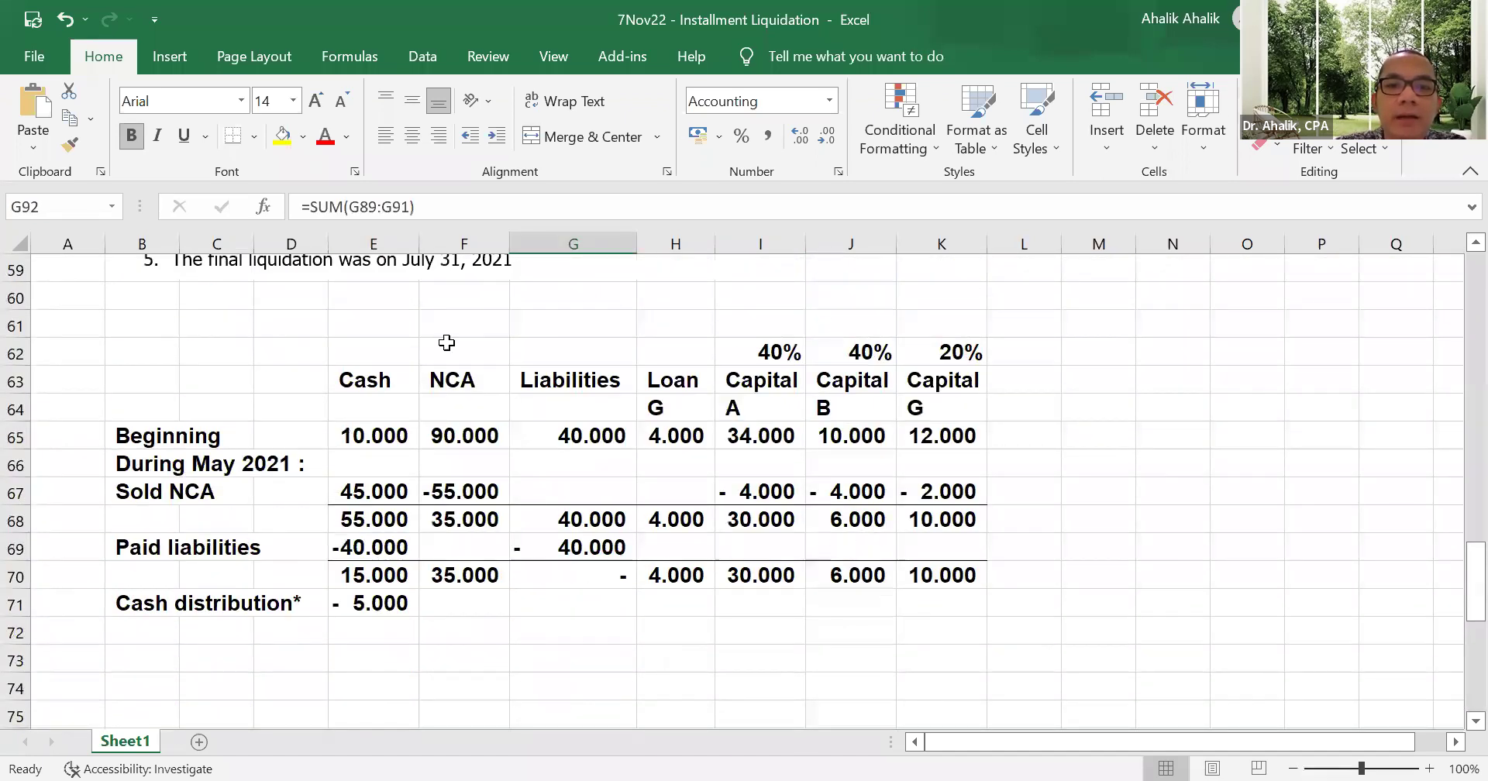
click(684, 605)
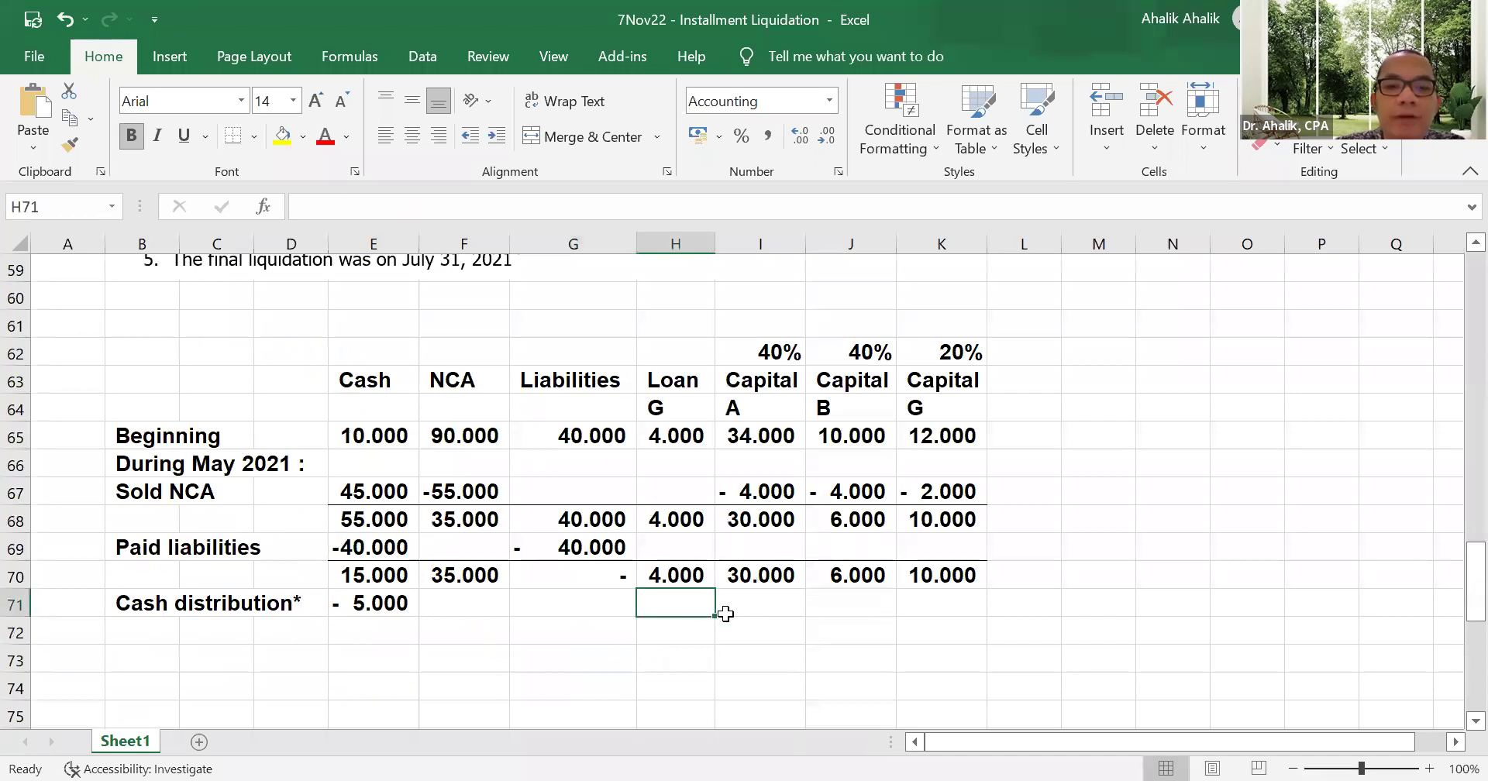
text(=)
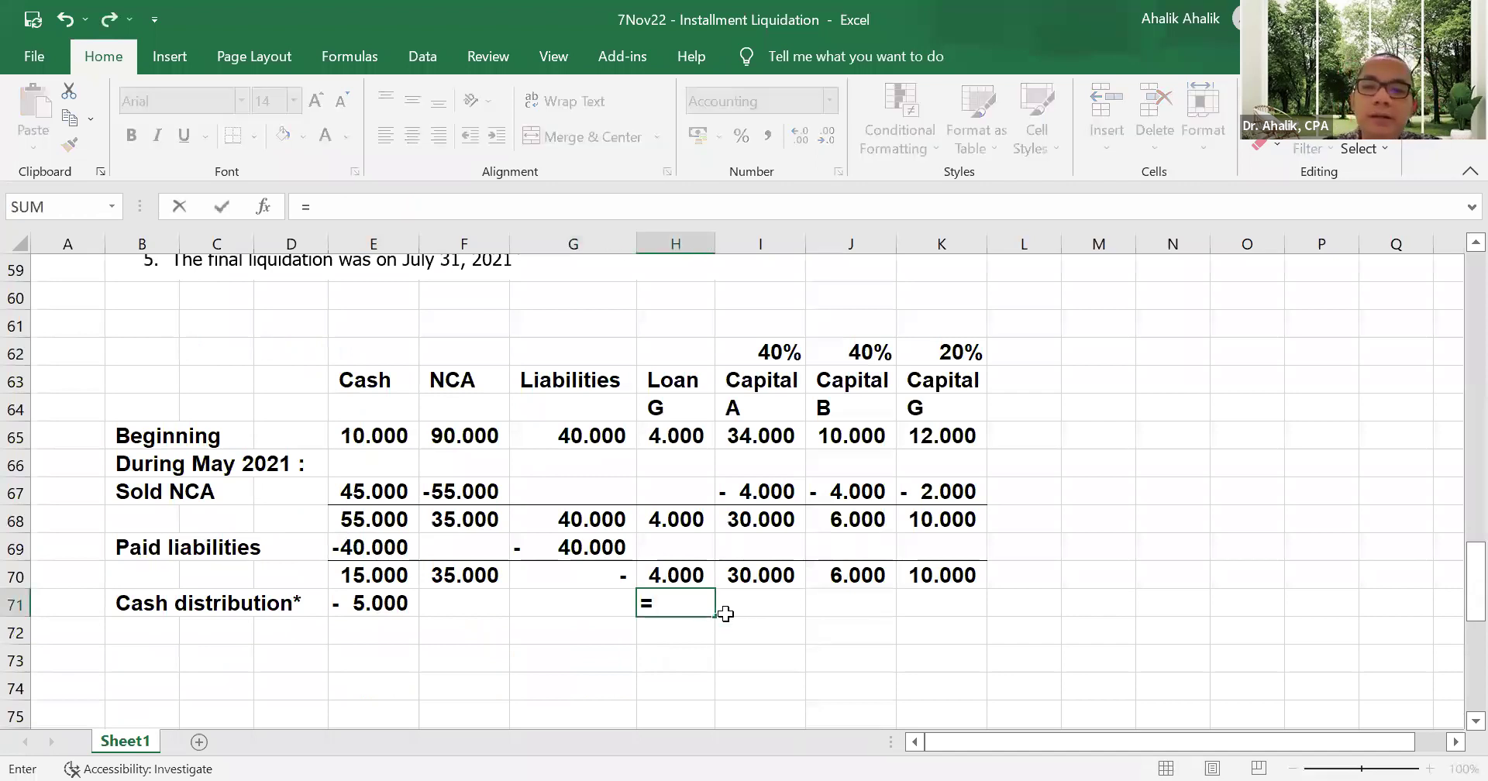
key(Escape)
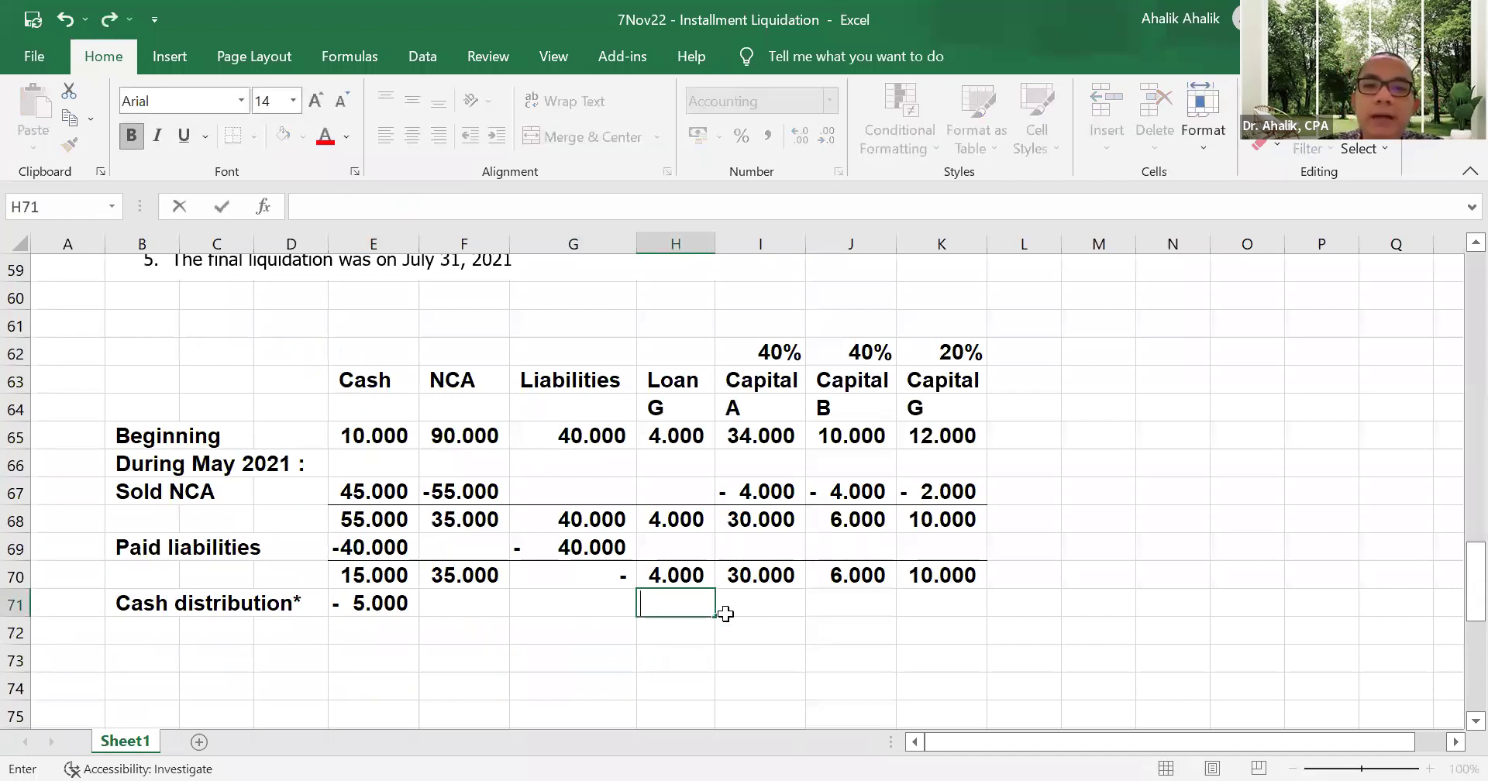
- Post partner A's cash distribution in I71 with =-E92 from the cash distribution plan
click(775, 598)
text(=-)
scroll(489, 623, down, 5)
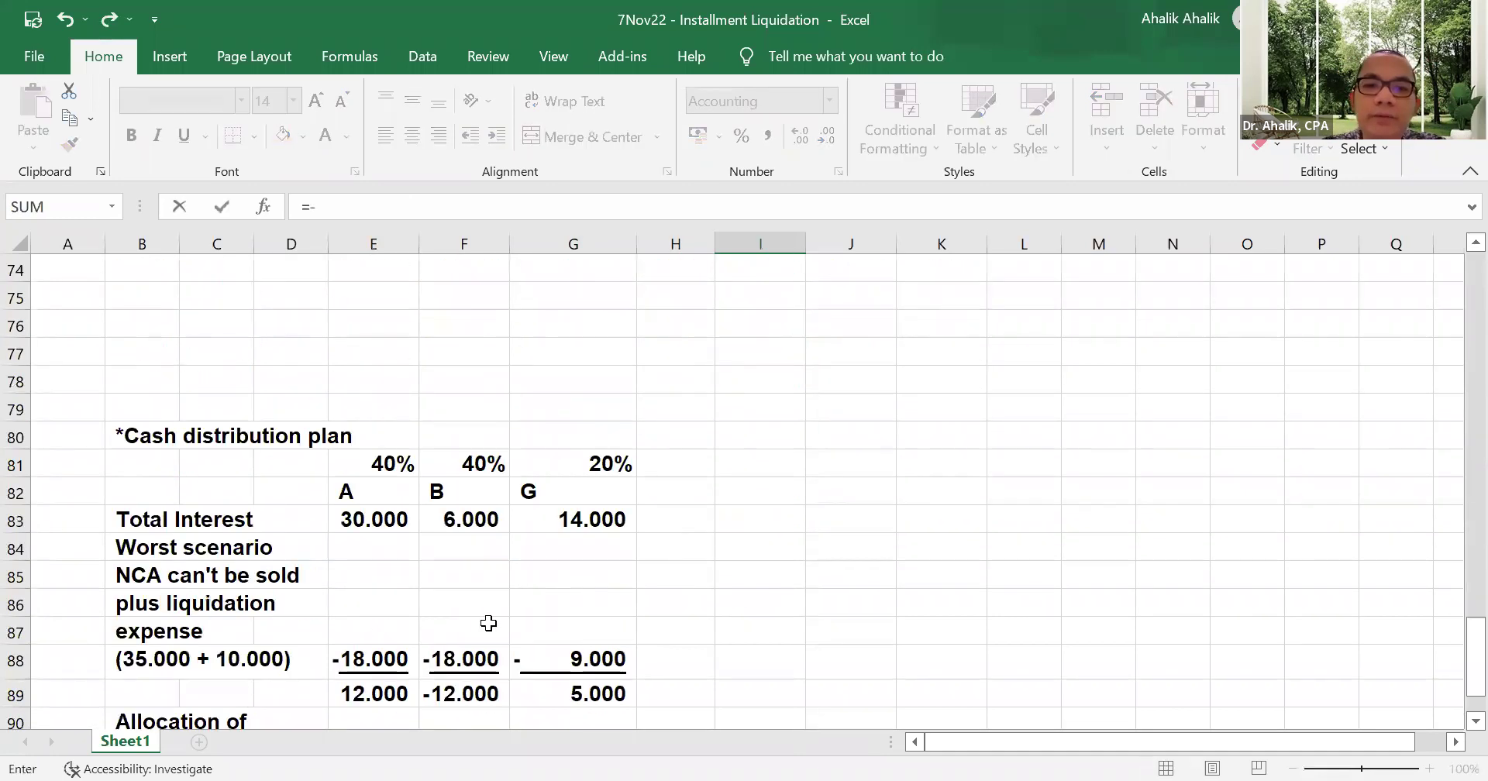
scroll(488, 623, down, 3)
click(408, 523)
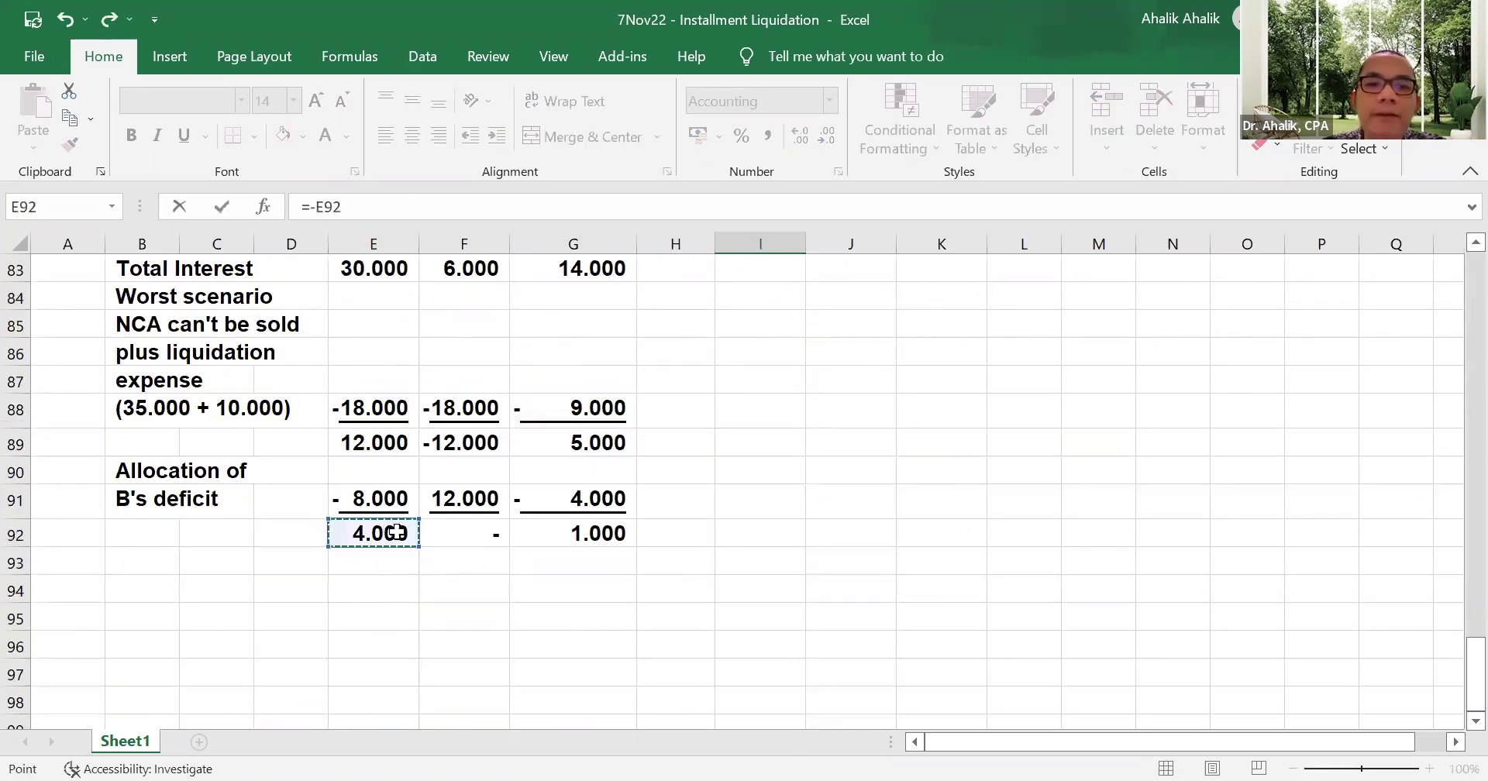
scroll(846, 584, up, 2)
key(Return)
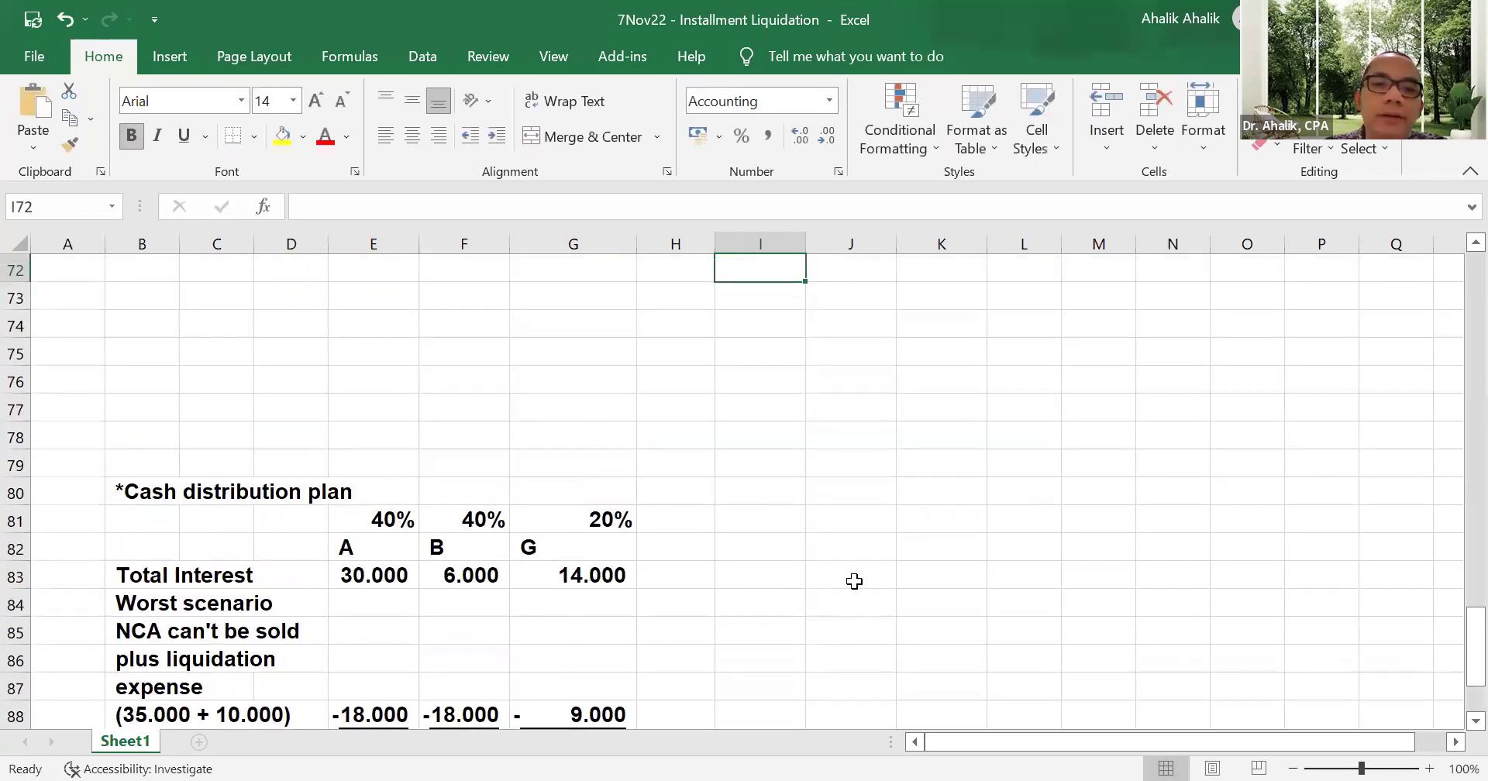
- Post partner G's cash distribution against the Loan G column in H71 with =-G92
scroll(844, 585, down, 6)
scroll(1013, 533, up, 7)
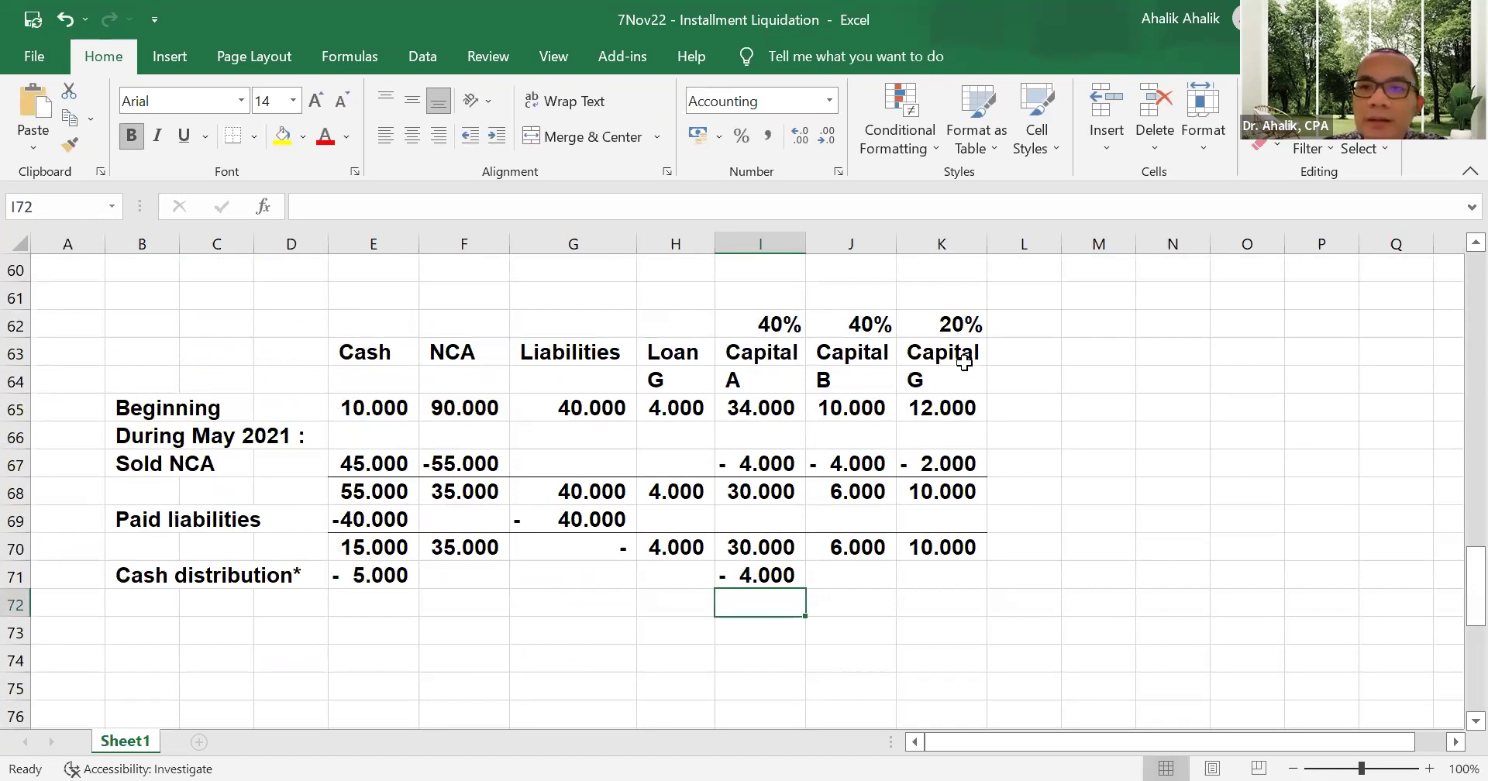
click(684, 575)
text(=)
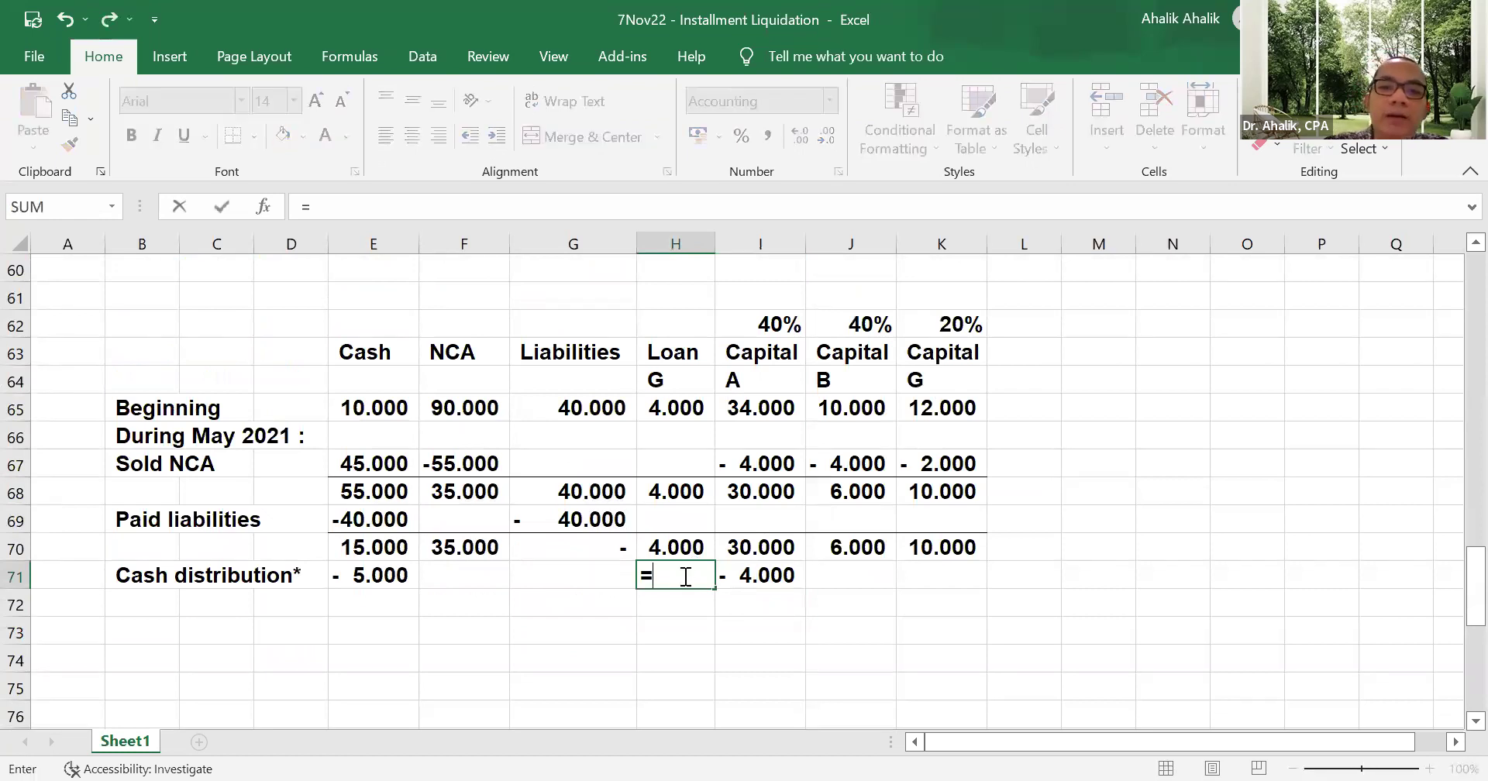
text(-)
scroll(774, 634, down, 9)
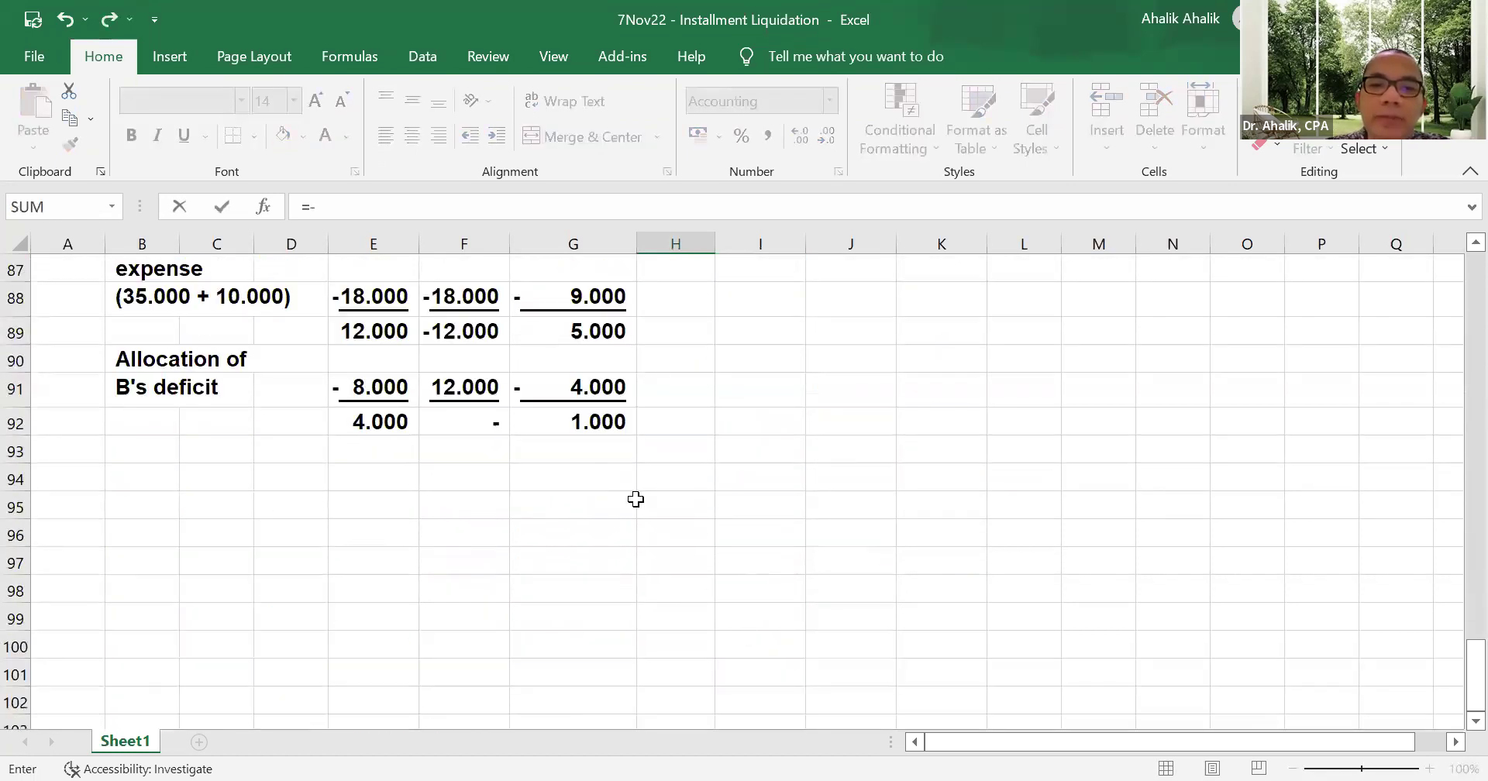
click(628, 422)
key(Return)
scroll(625, 416, up, 10)
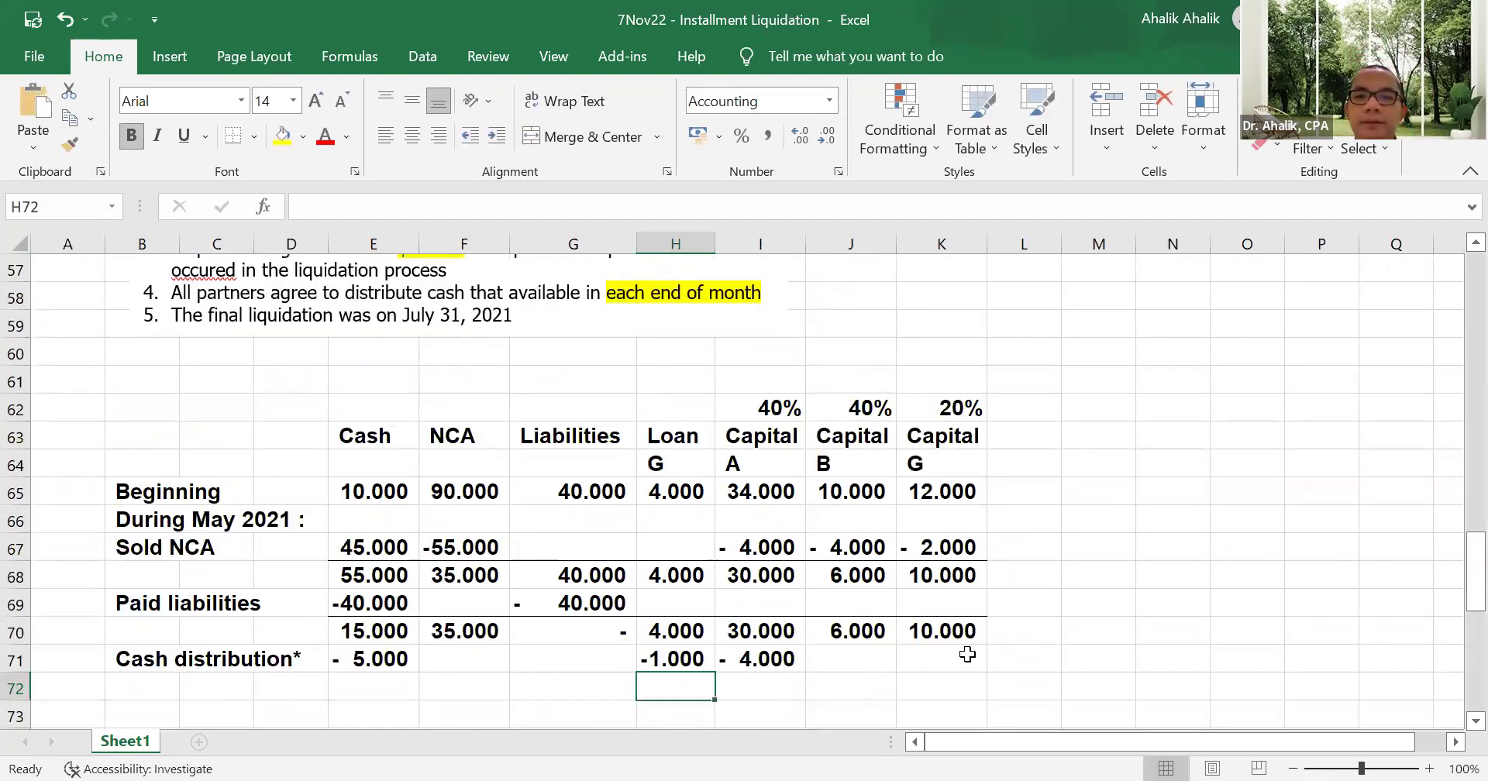
- Add a bottom border to the Cash distribution row, E71:K71
click(388, 663)
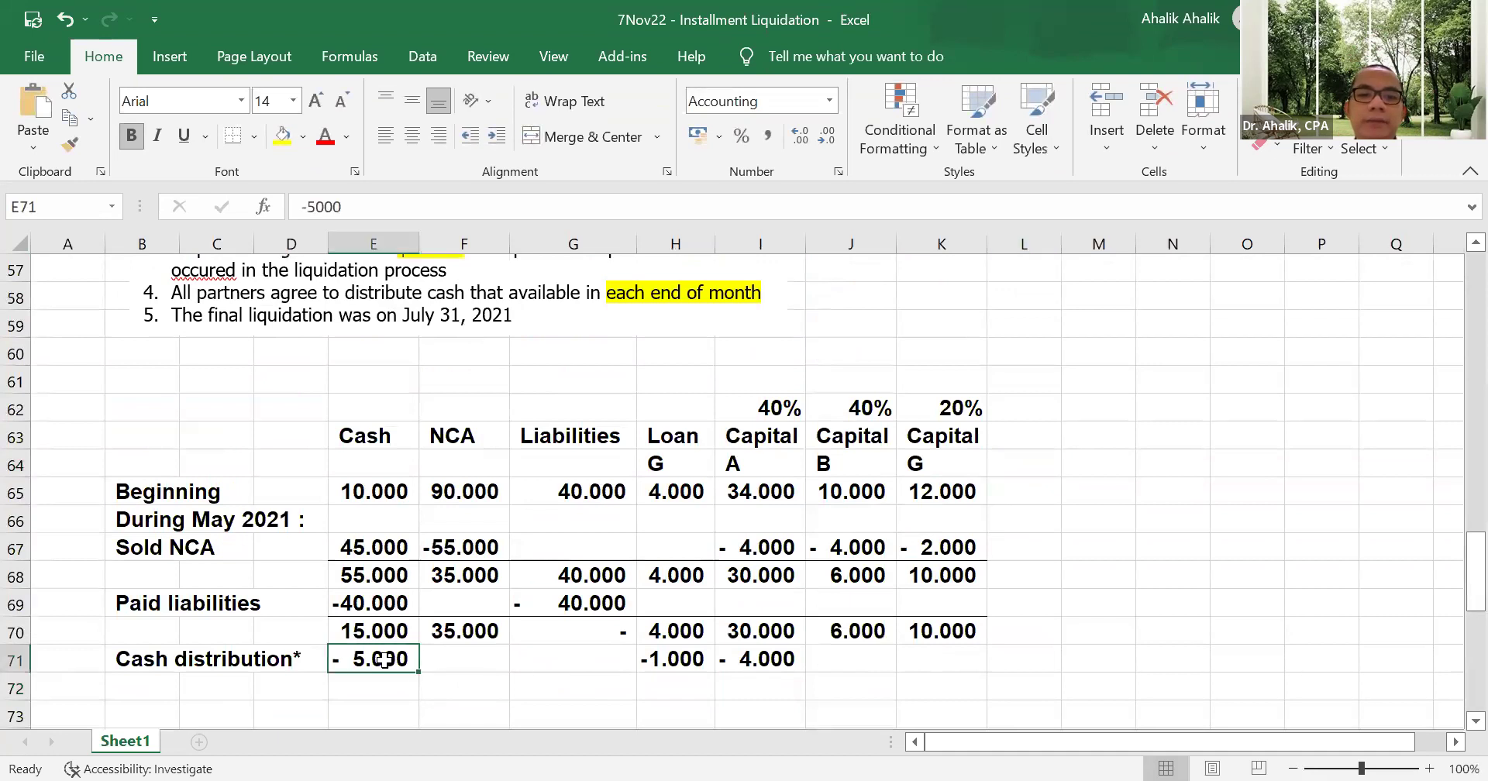
scroll(647, 417, down, 2)
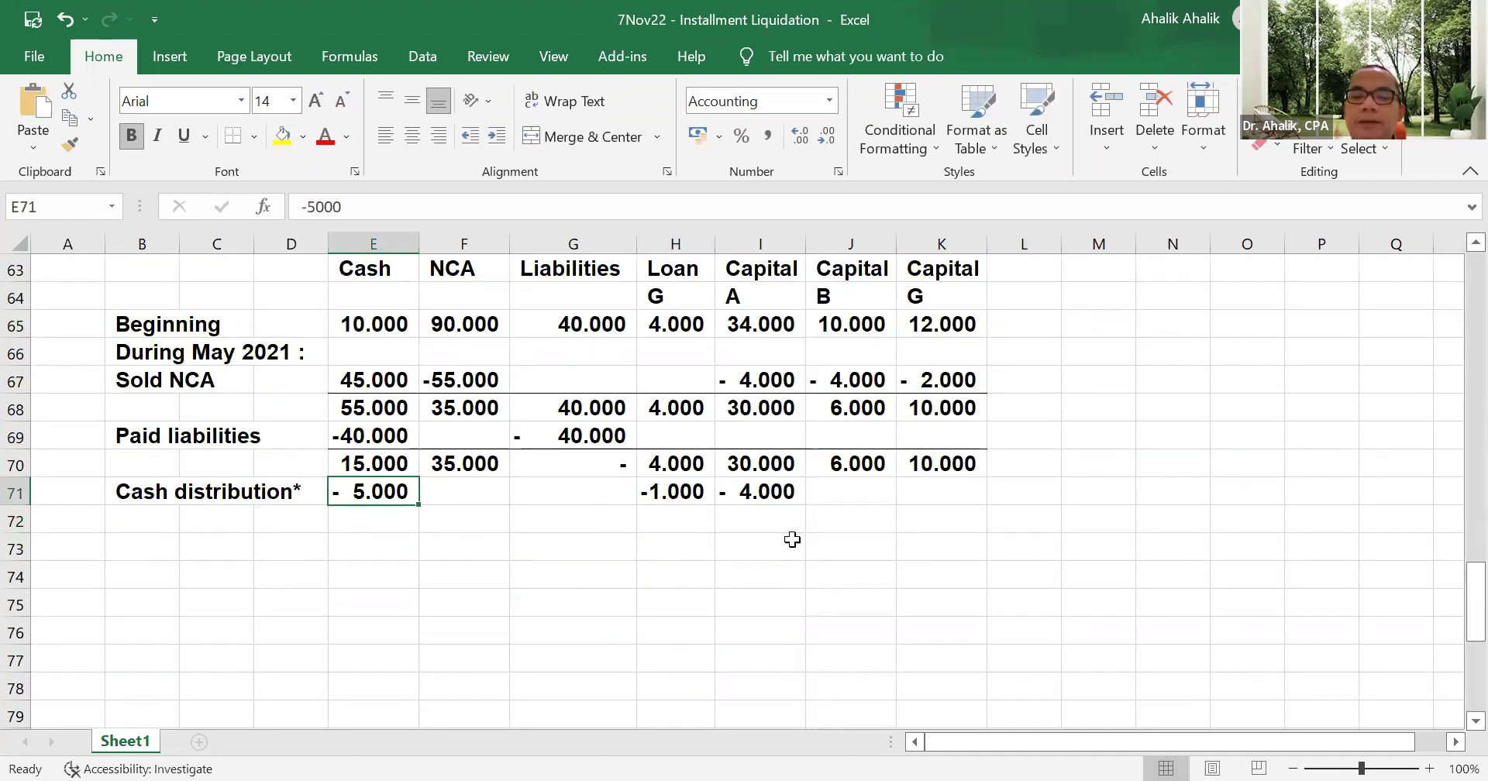
drag(384, 494, 936, 488)
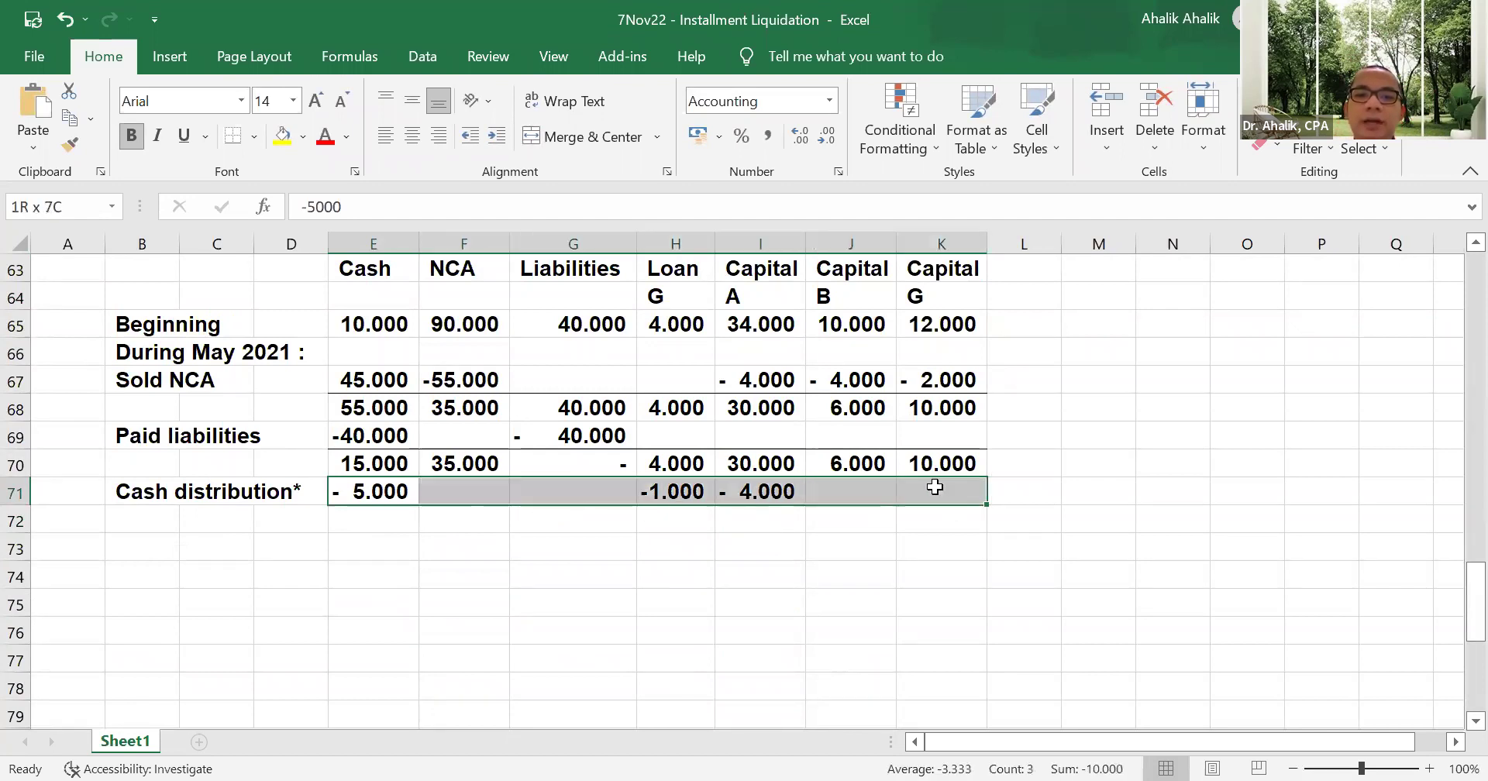
click(462, 557)
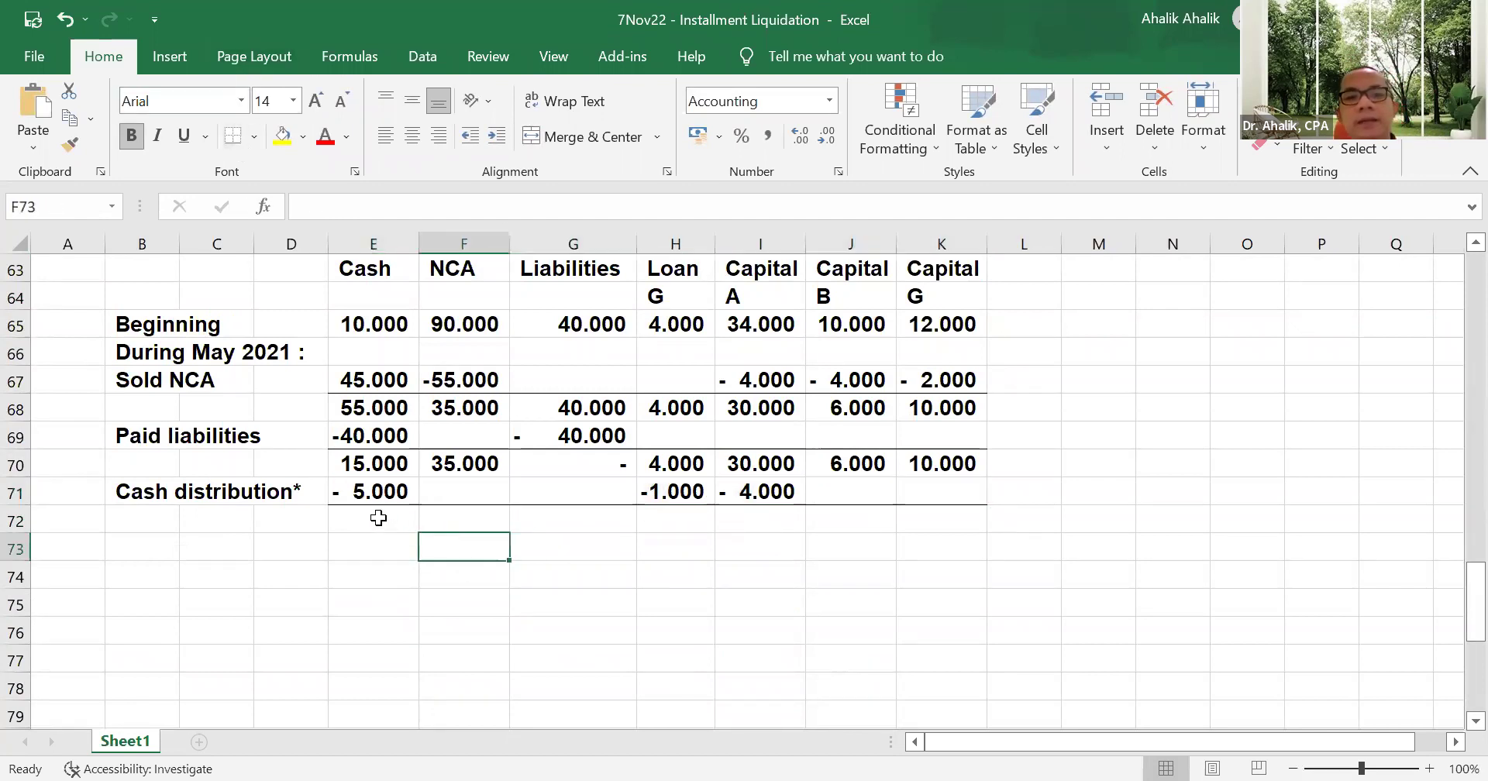
- Total the cash balance in E72 with =SUM(E70:E71) and copy the formula across to K72
click(380, 517)
text(=sum()
drag(372, 464, 369, 485)
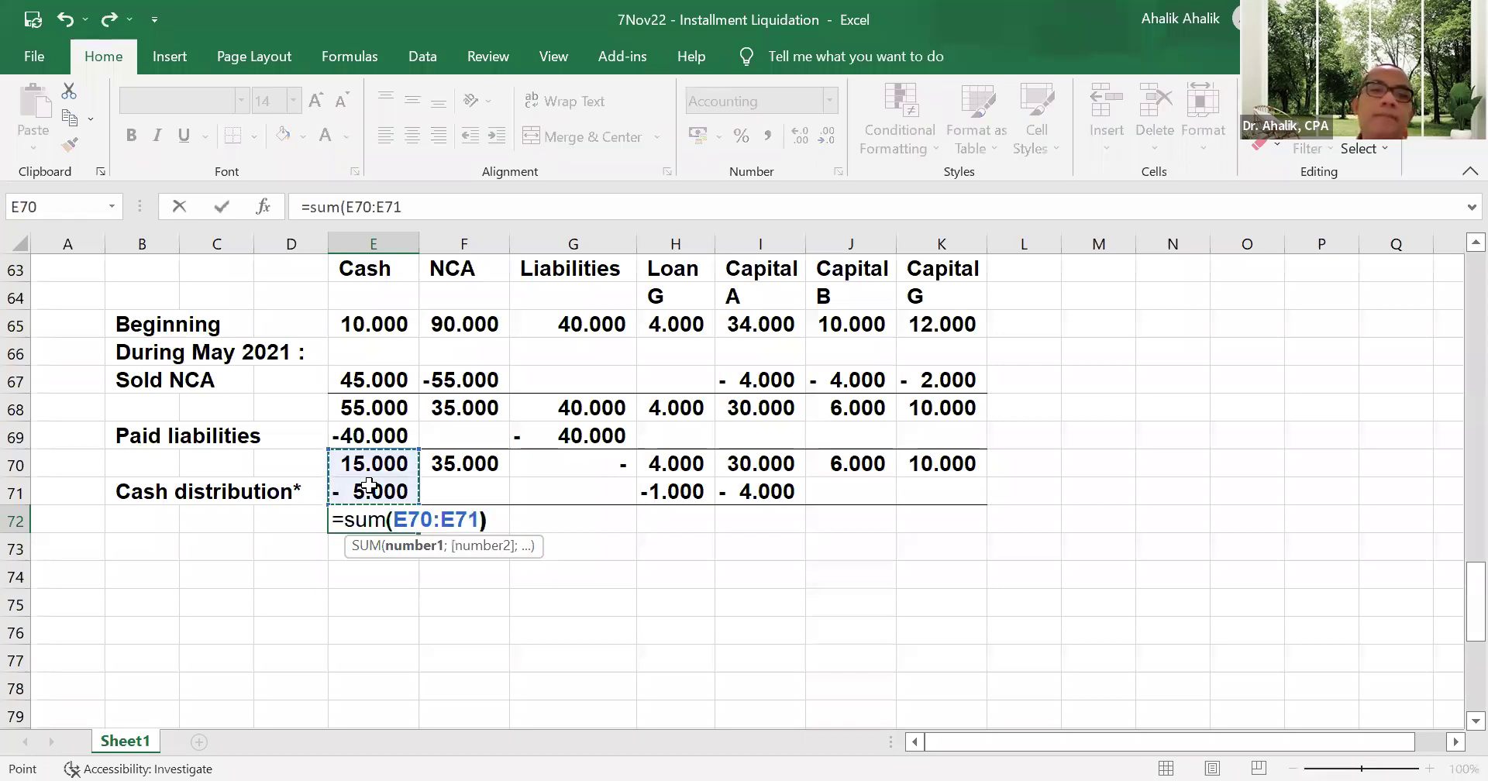
text())
key(Return)
click(409, 527)
drag(419, 533, 979, 530)
click(1089, 443)
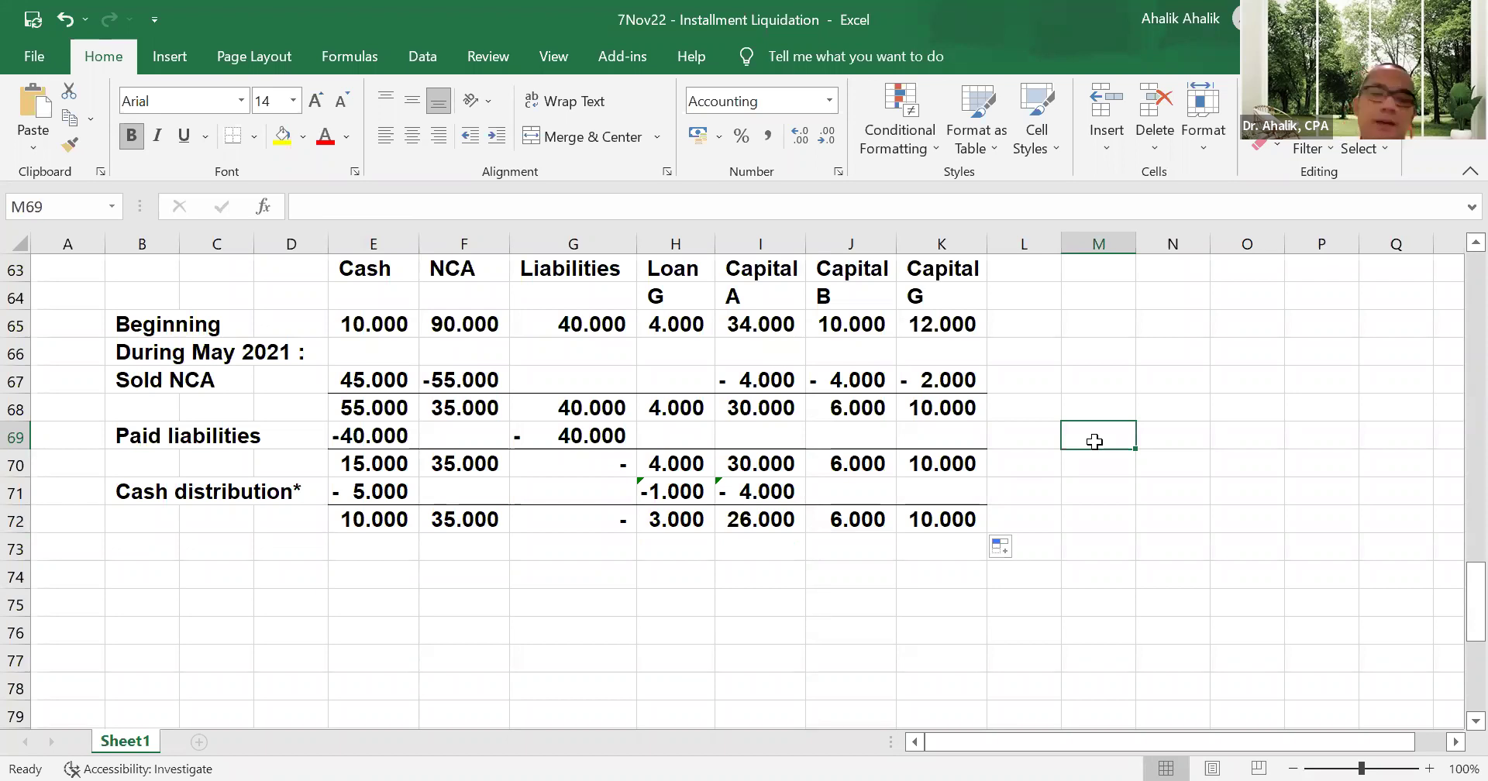
- Enter the label "During June 2021 :" in B73 and "Sold NCA" in B74
scroll(431, 560, up, 3)
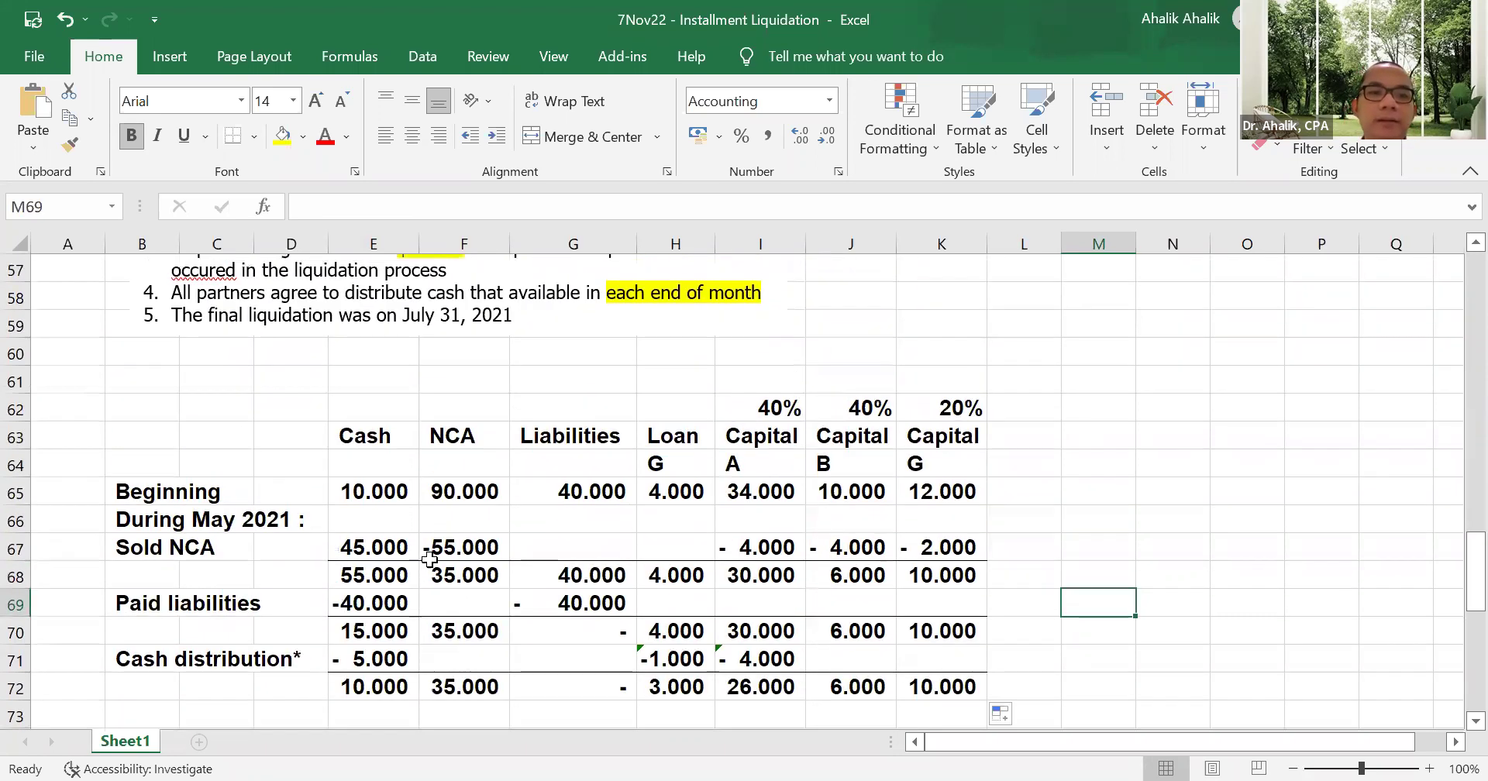
scroll(430, 559, up, 3)
scroll(425, 559, down, 5)
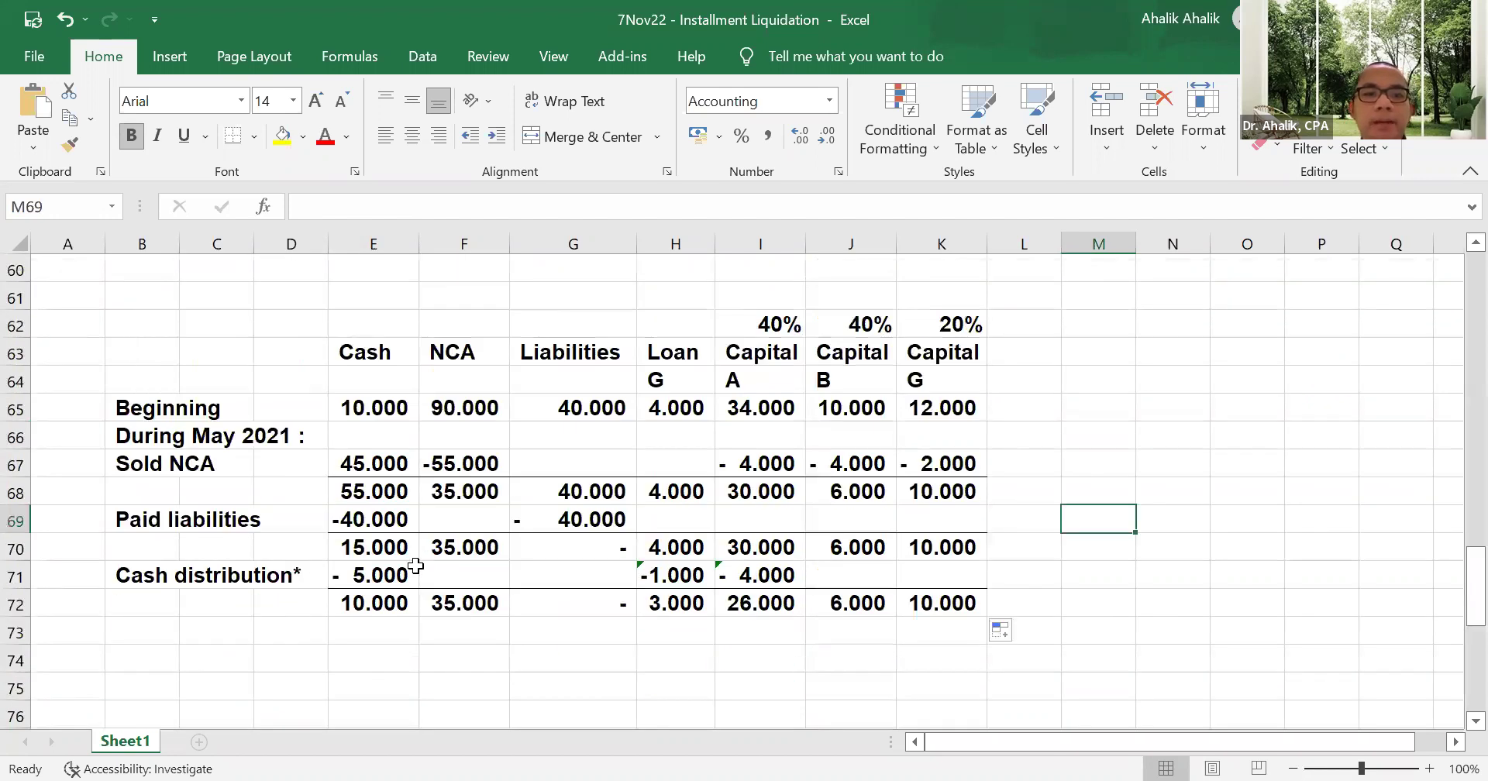
click(142, 409)
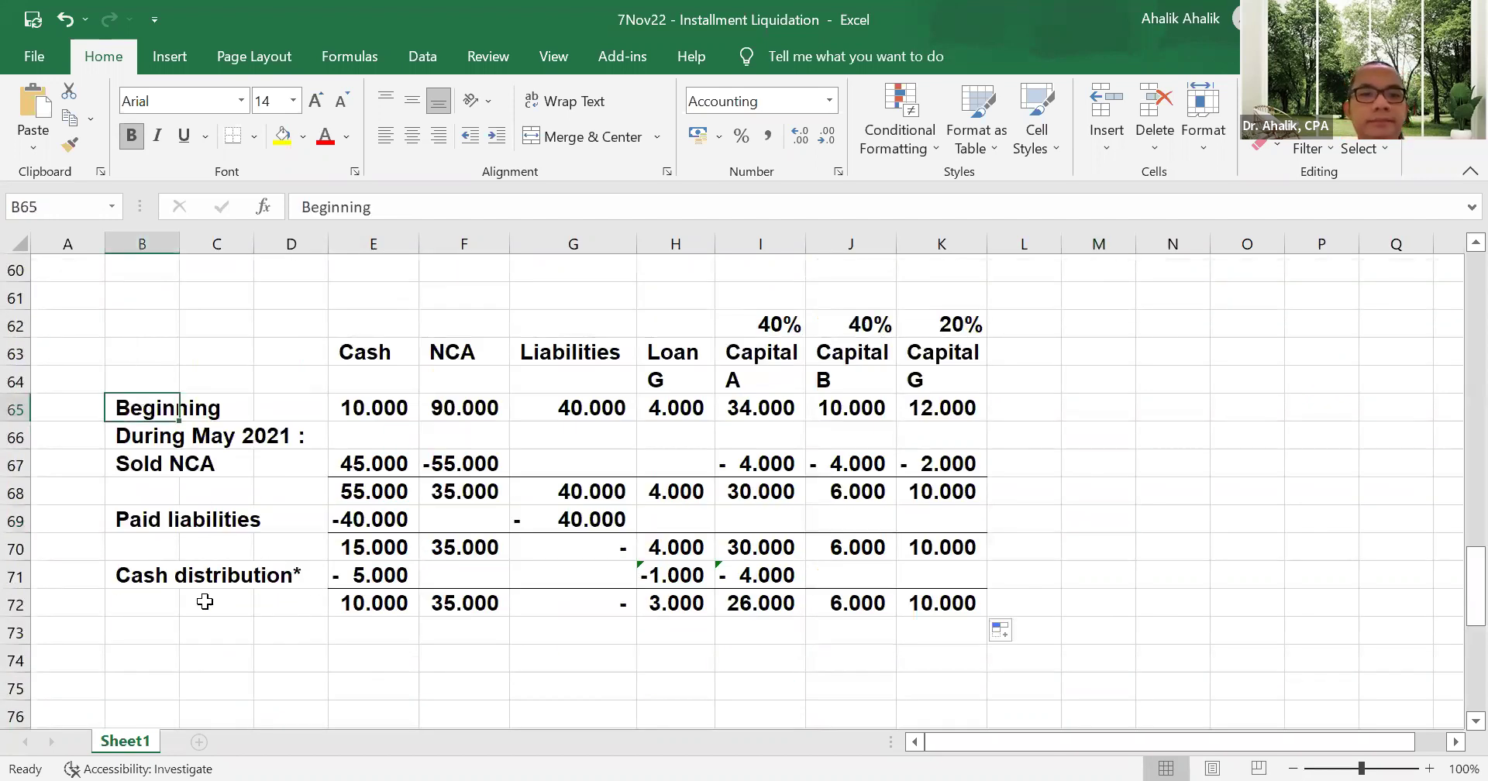
click(157, 634)
text(Duri)
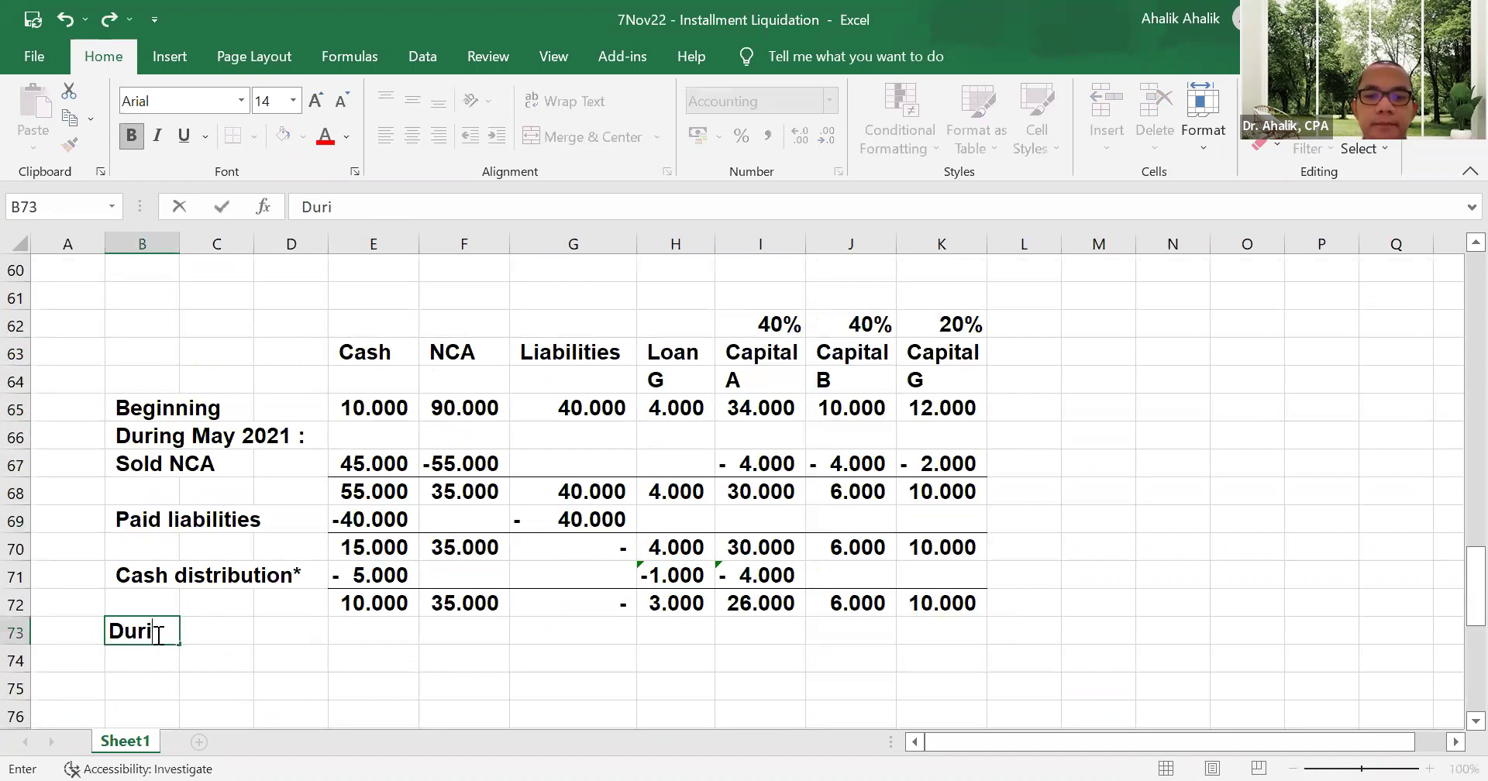
text(ng June 2021 :)
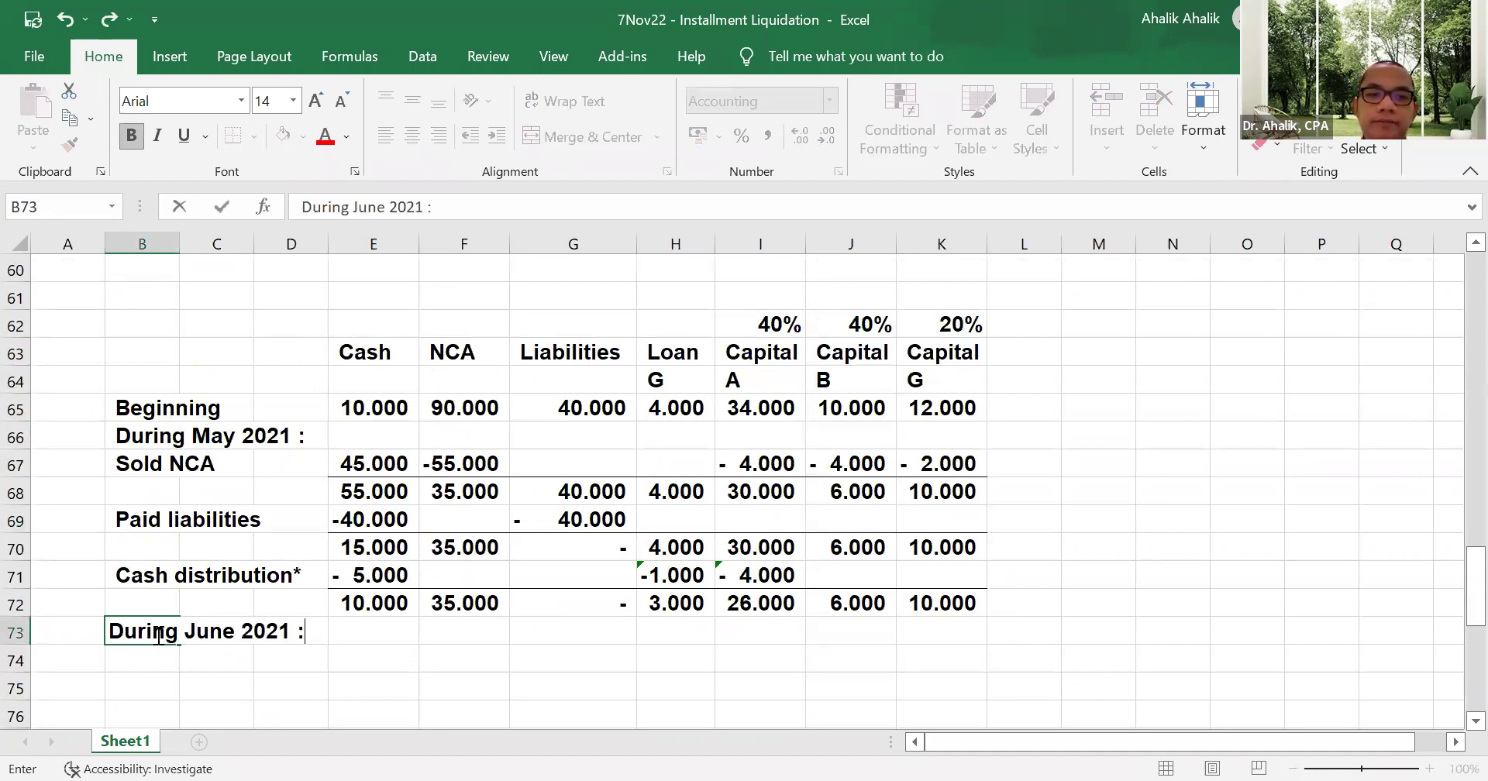
key(Return)
text(Sold NCA)
- Record the June 15 asset sale from the example's table, entering -30000 for NCA in F74 and 15000 for Cash in E74
scroll(160, 634, up, 7)
scroll(461, 386, down, 2)
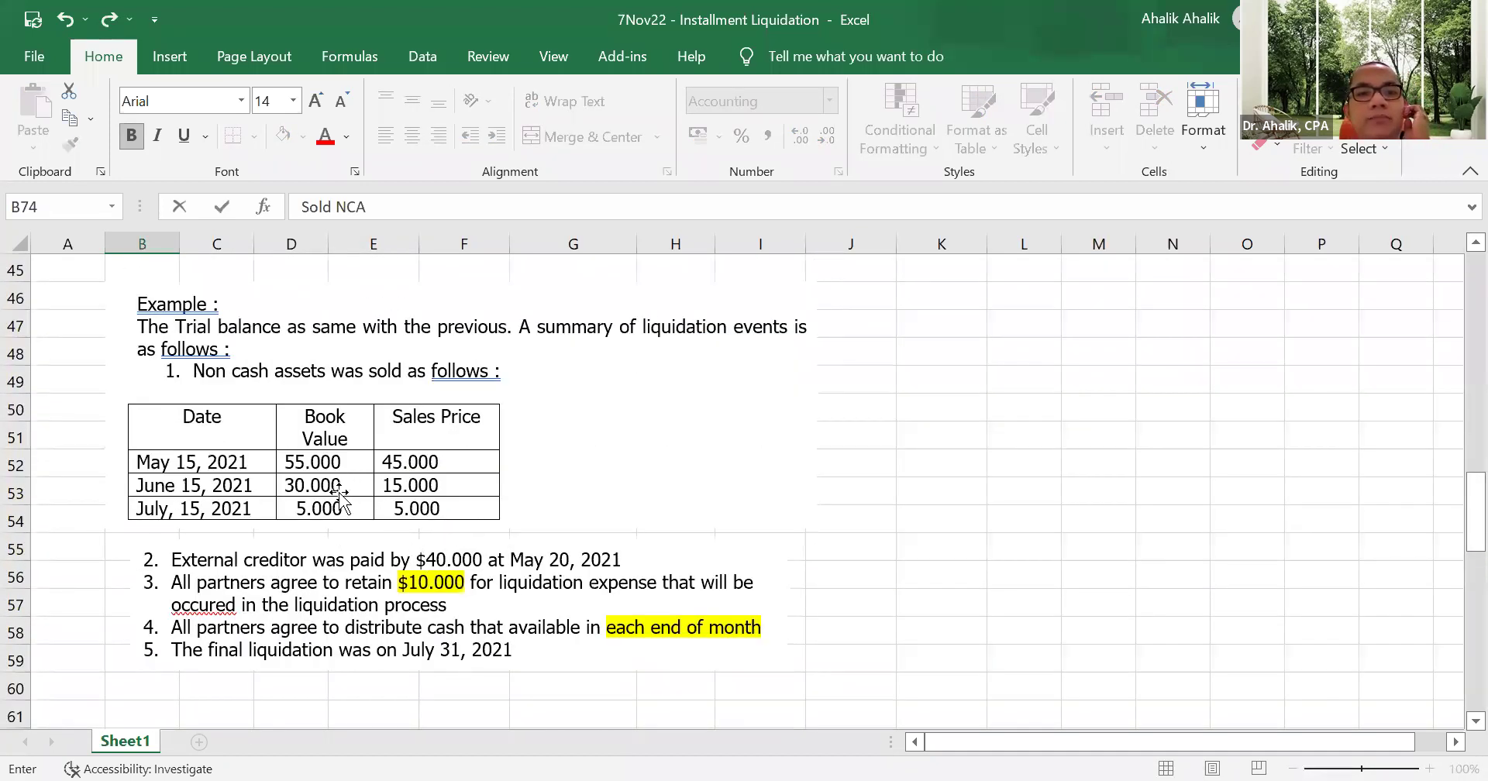
scroll(649, 555, down, 6)
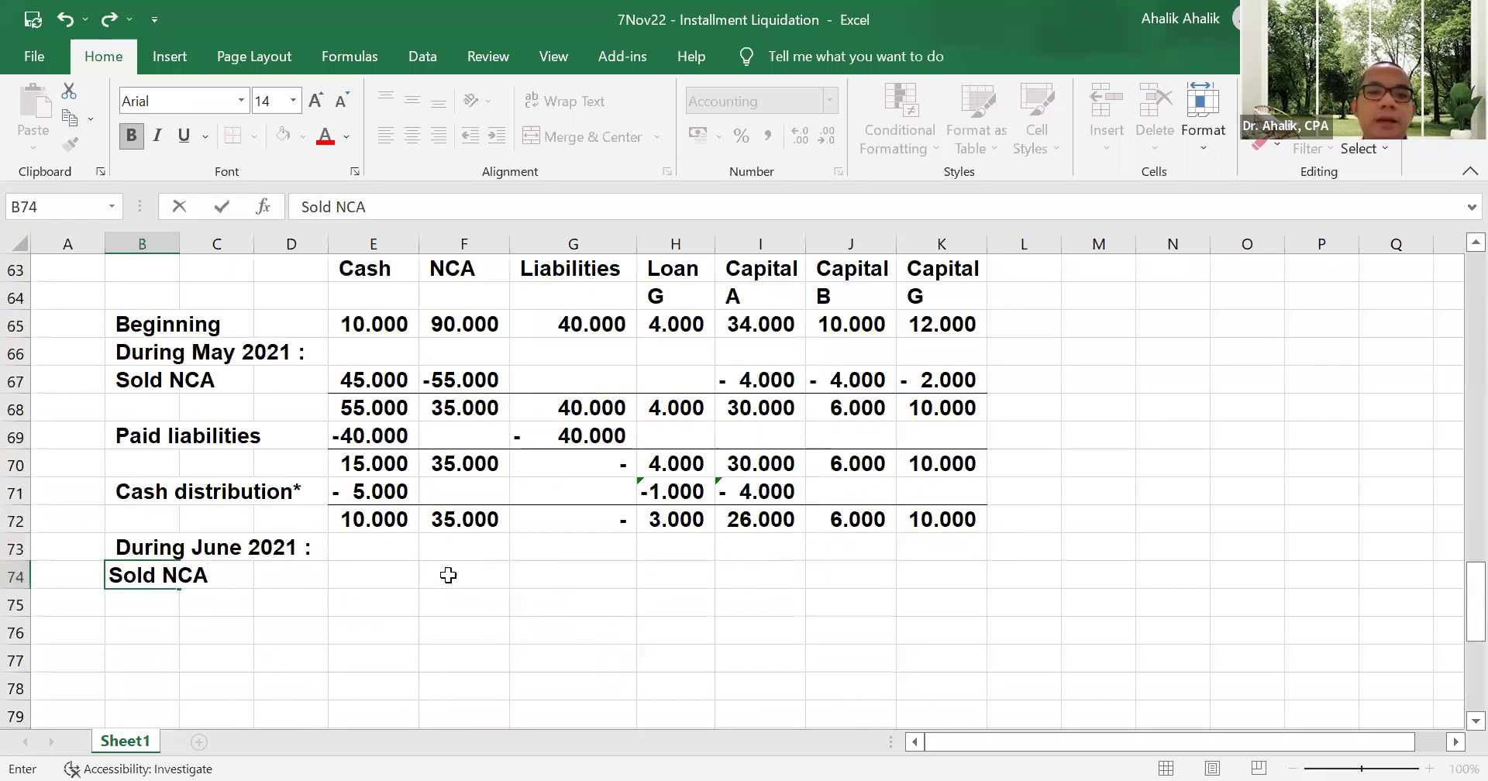
click(454, 578)
text(-300000)
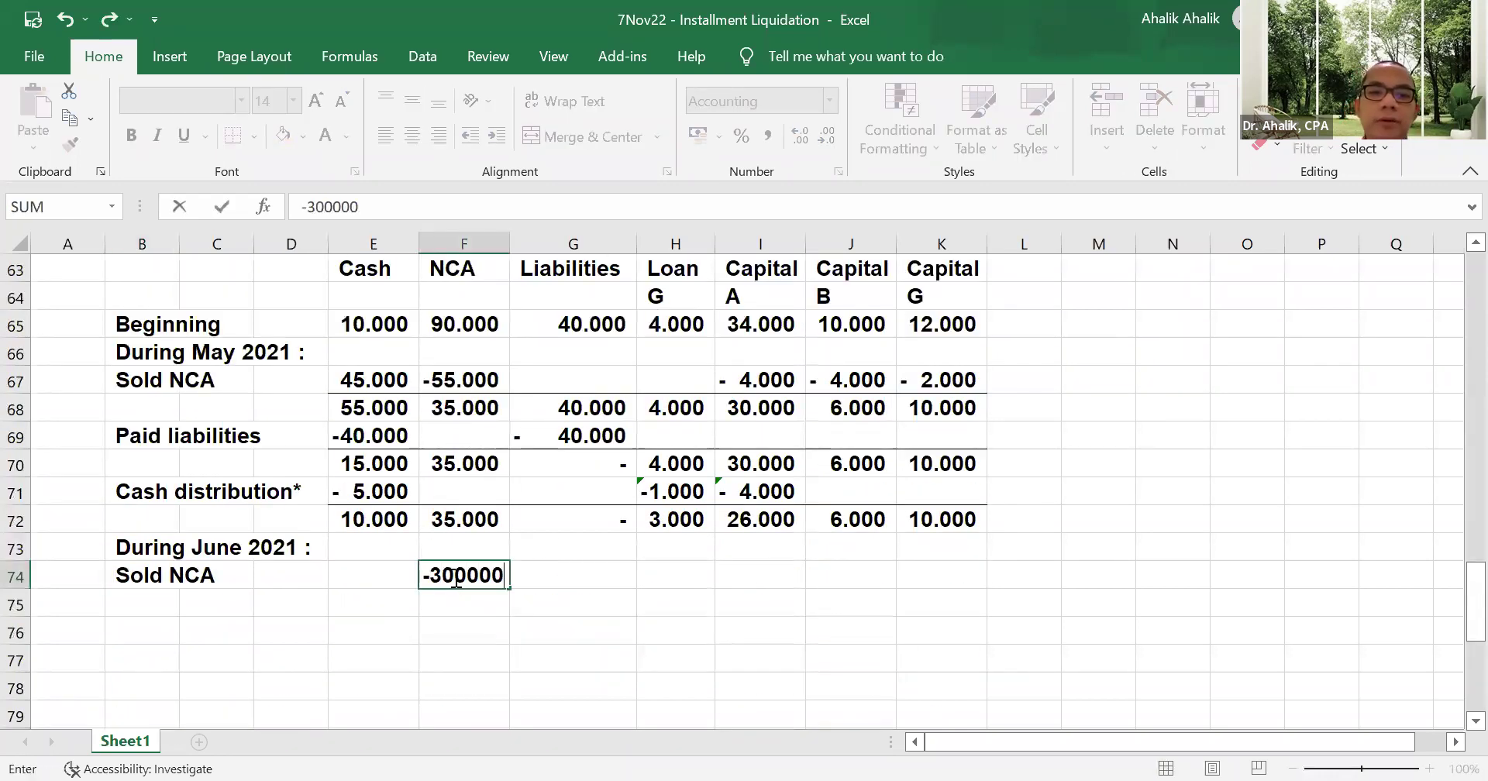
key(Return)
click(454, 578)
key(Left)
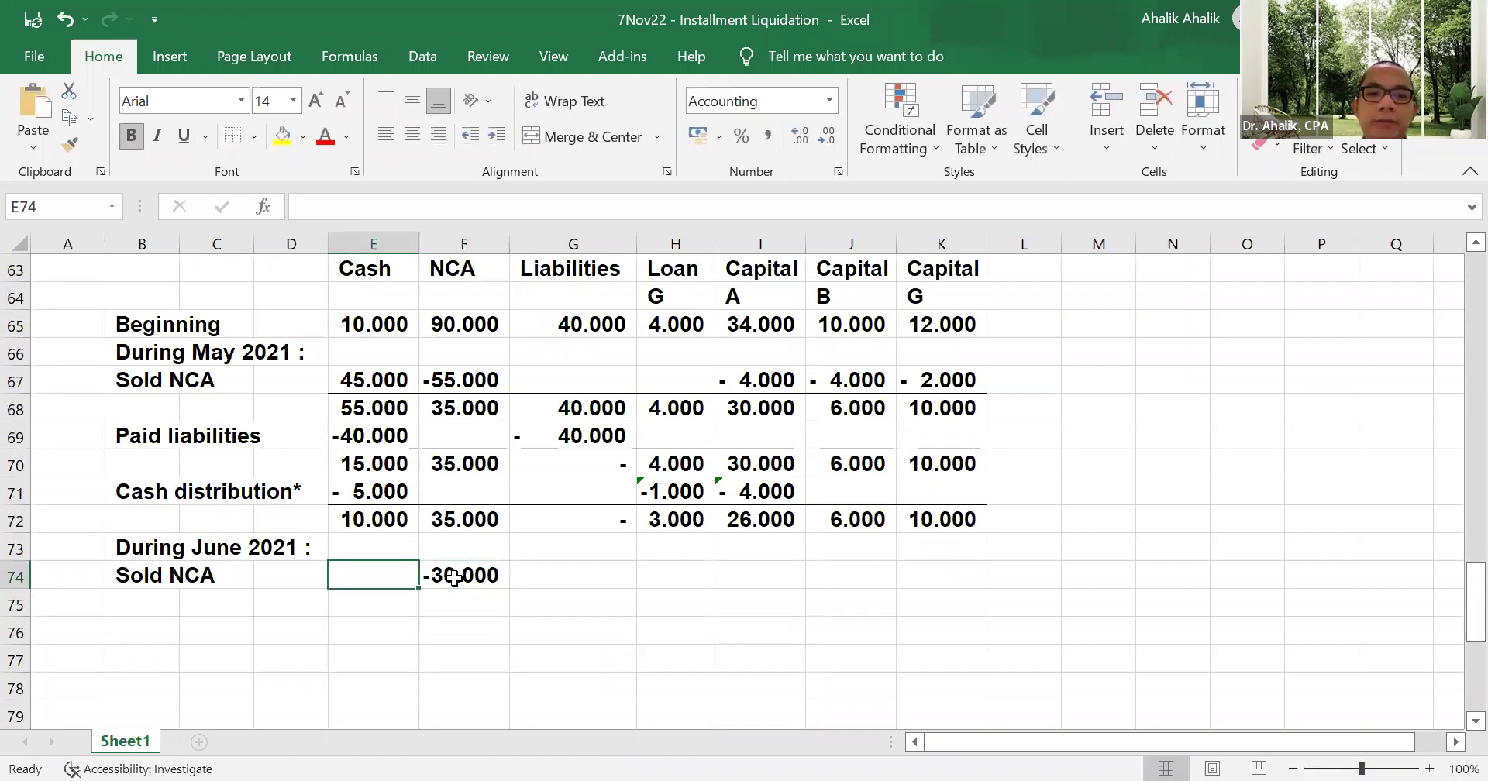
text(15.000)
key(Return)
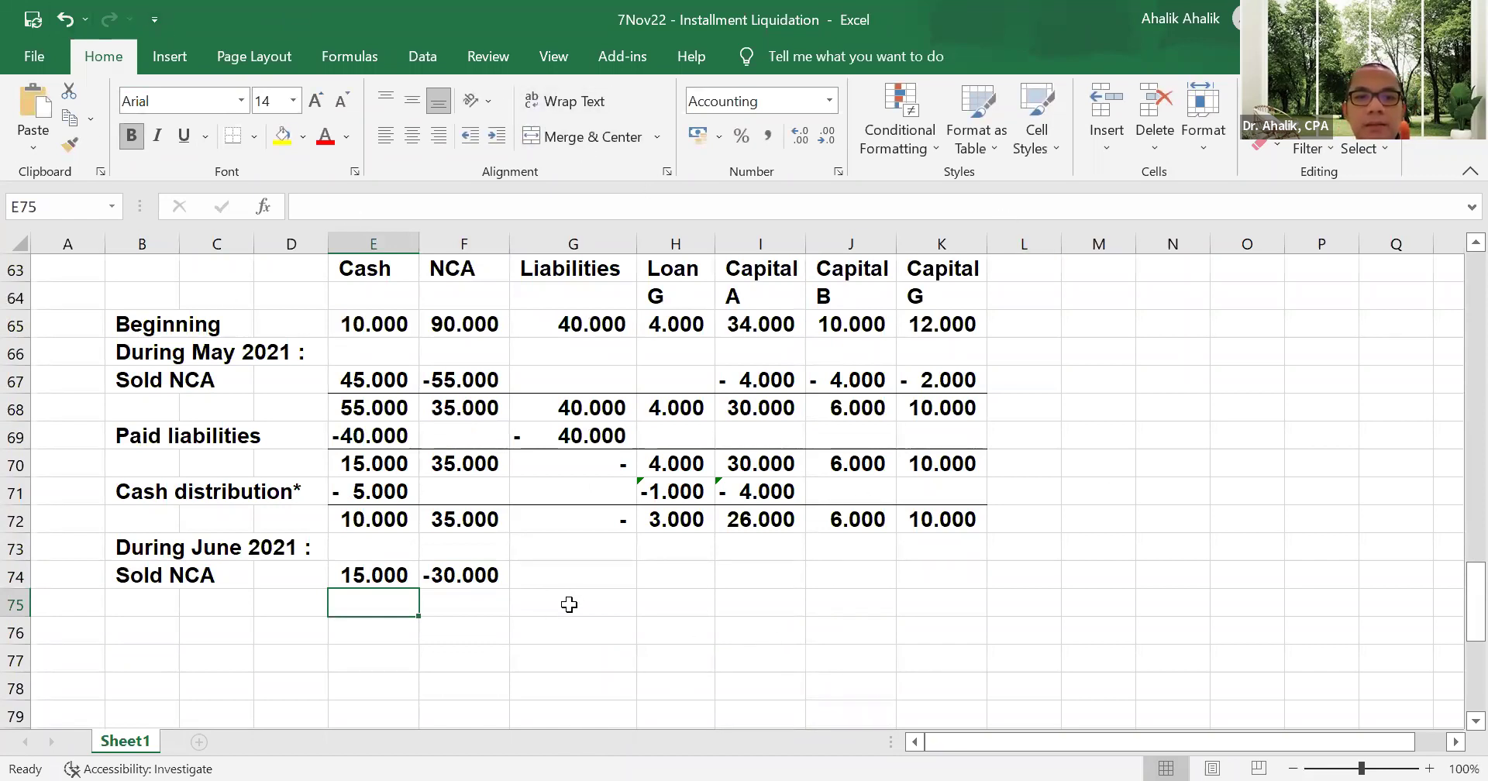
- Allocate the June sale loss to capital A in I74 with =-15000*I62 and copy the formula across to J74:K74
scroll(744, 576, up, 1)
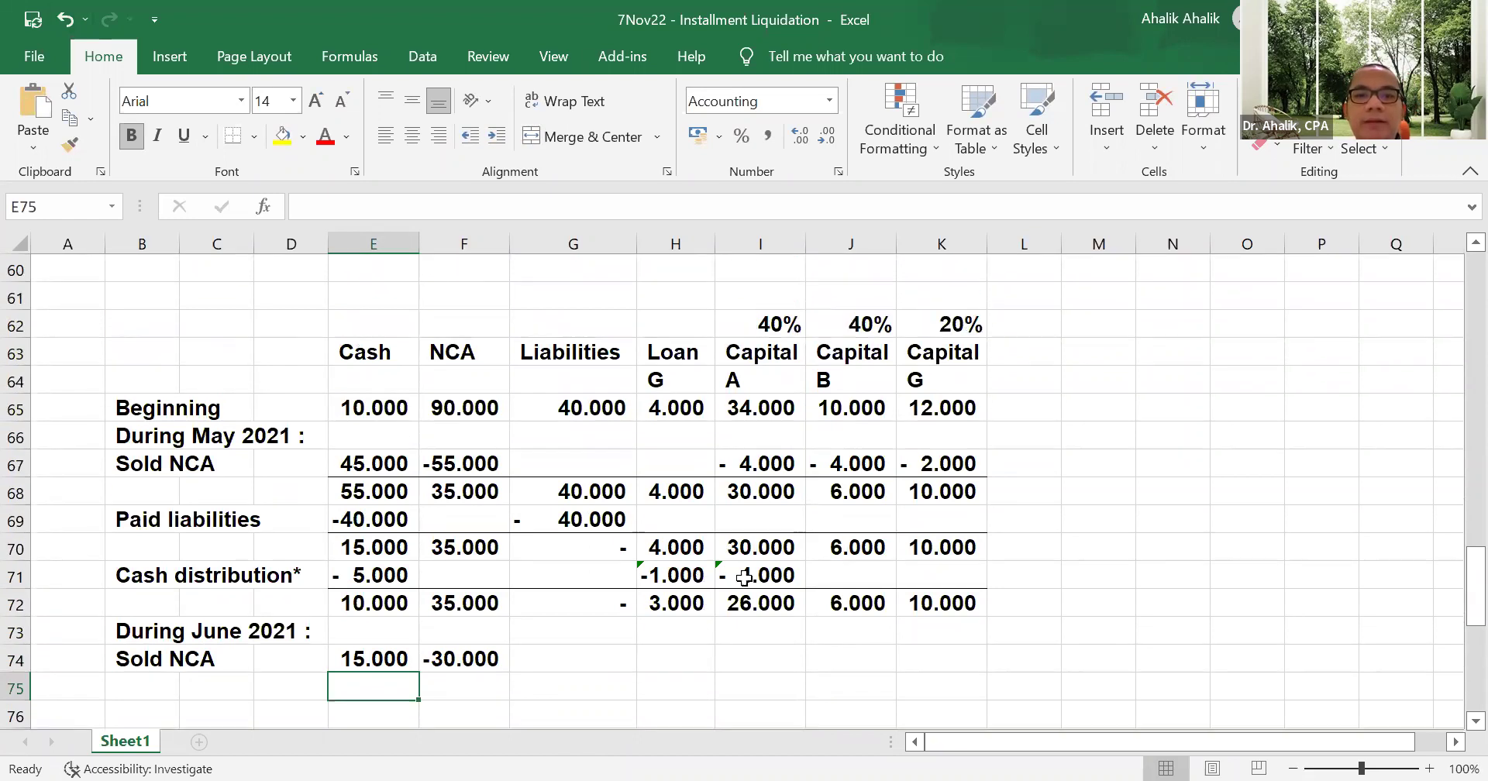
click(764, 659)
text(=-5)
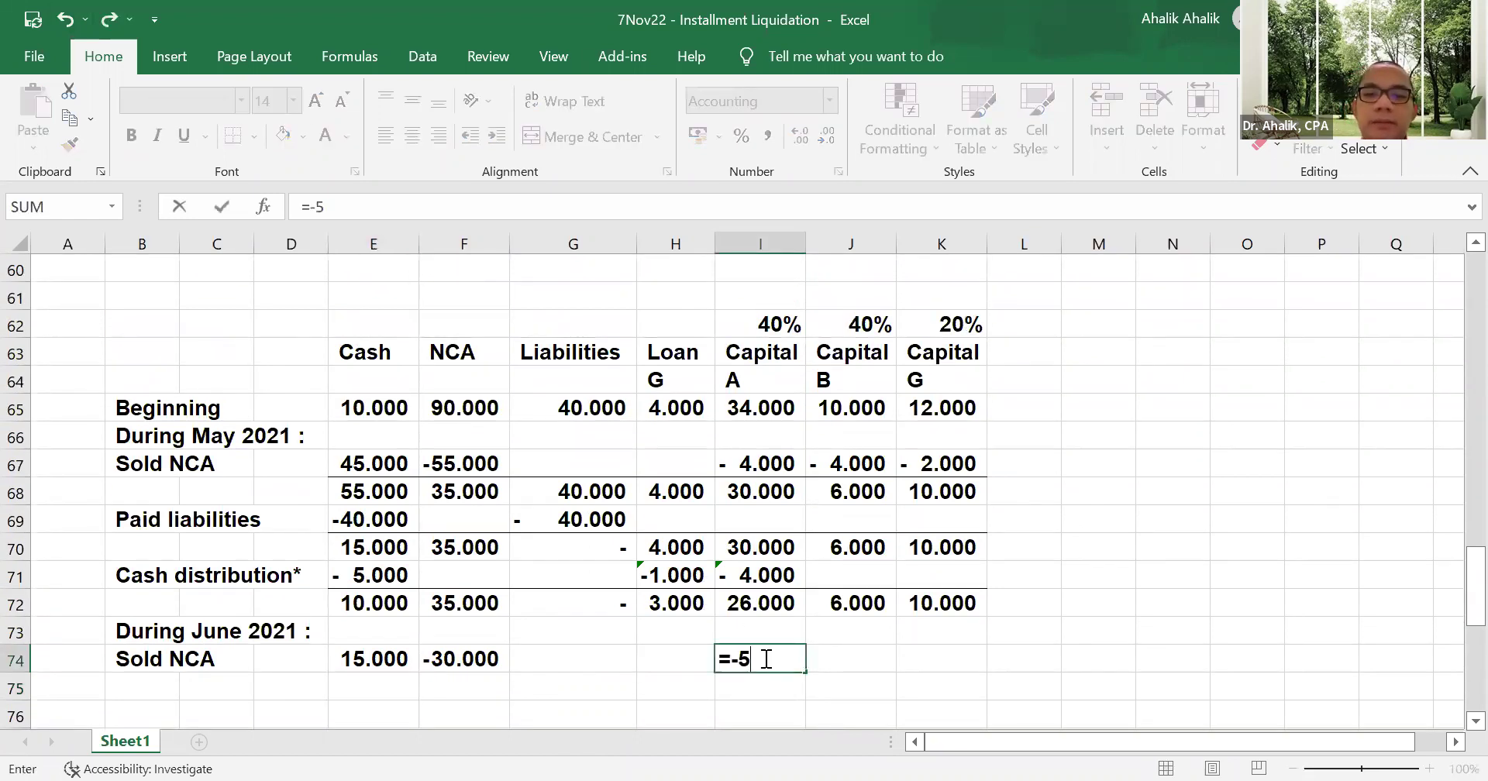
key(BackSpace)
text(15000*)
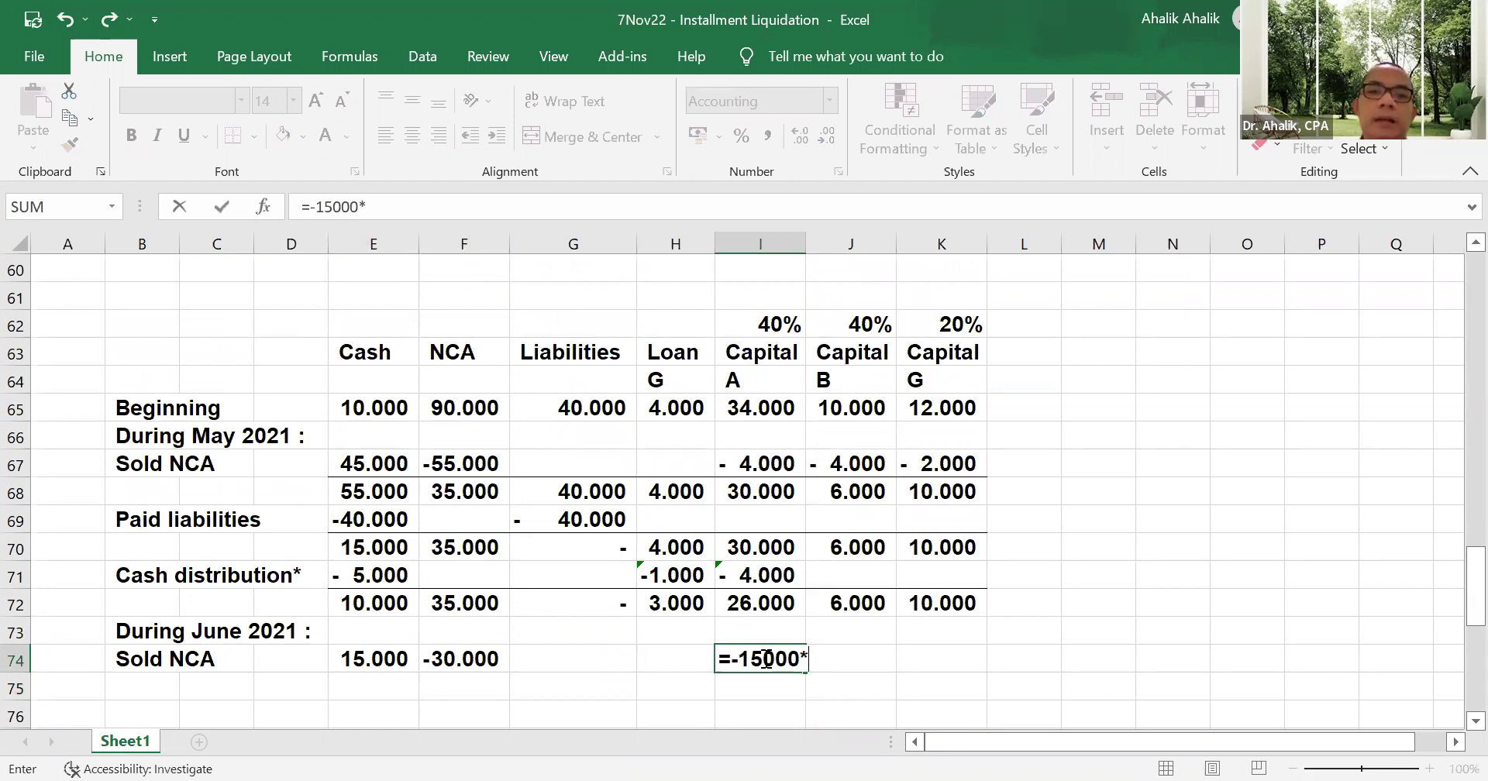
click(778, 324)
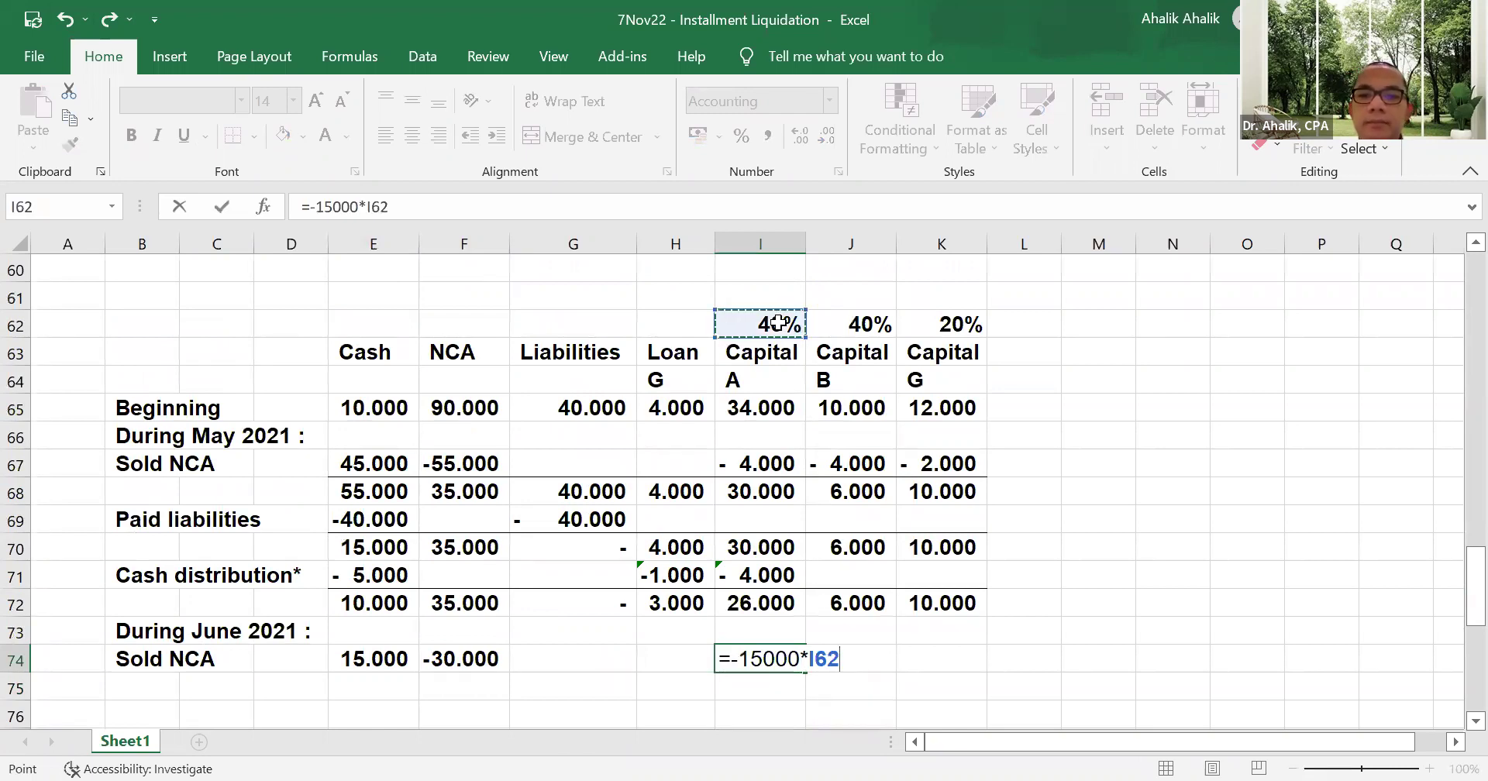
key(Return)
click(777, 658)
drag(803, 671, 977, 671)
click(1142, 475)
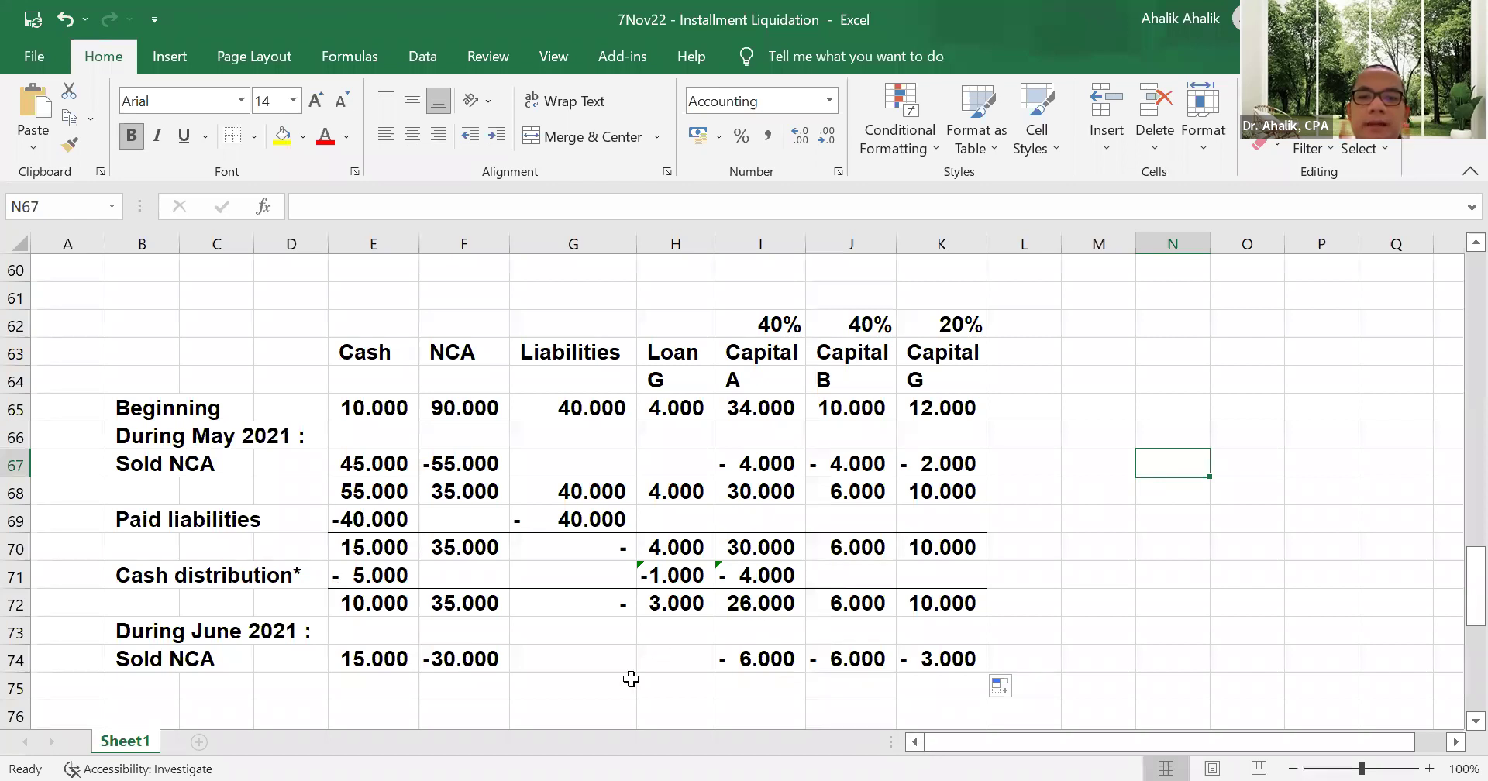
- Add a bottom border to E74:K74 and fill row 75 with totals, using =SUM(E72:E74) in E75 copied across to K75
drag(400, 660, 932, 662)
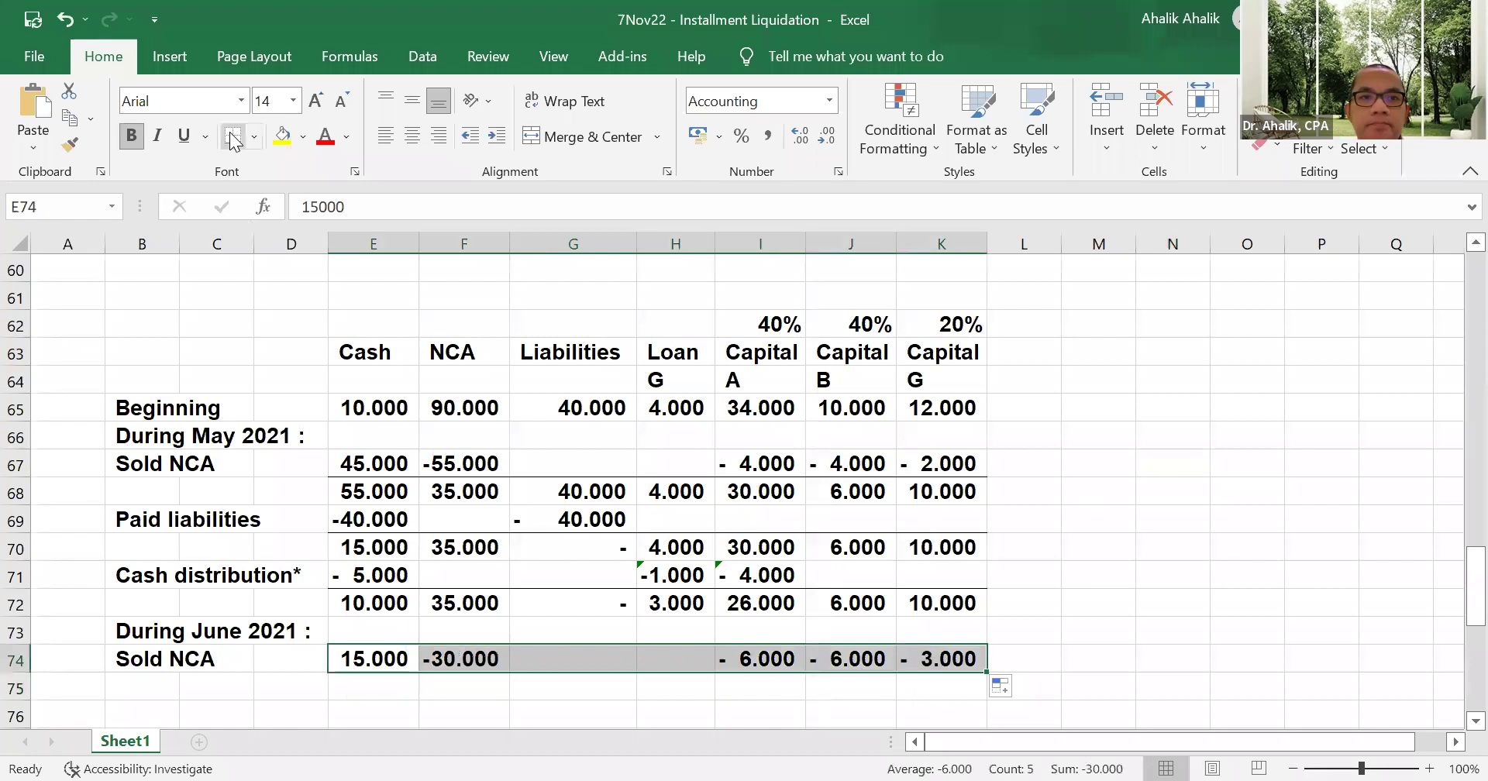
click(396, 689)
text(=)
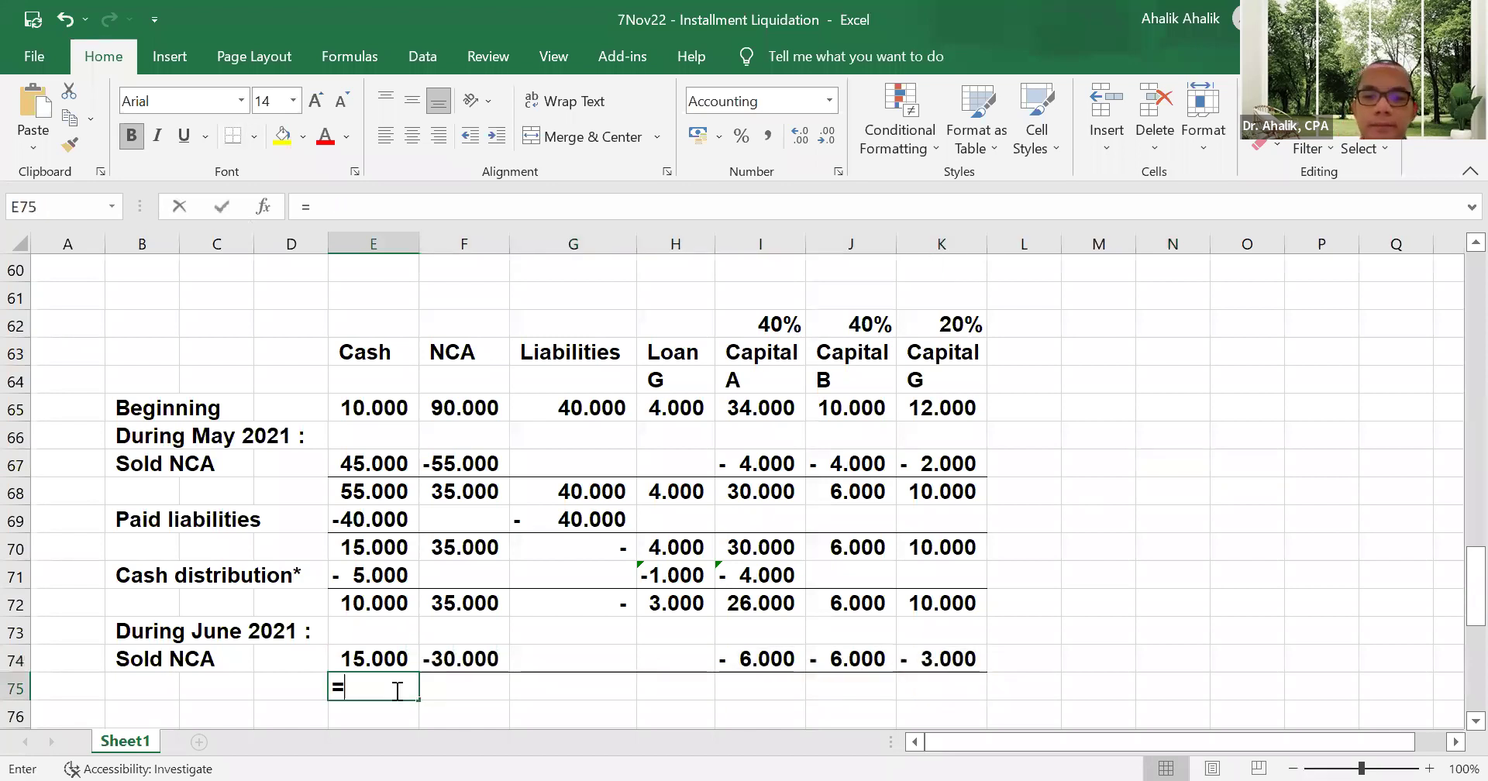
text(su()
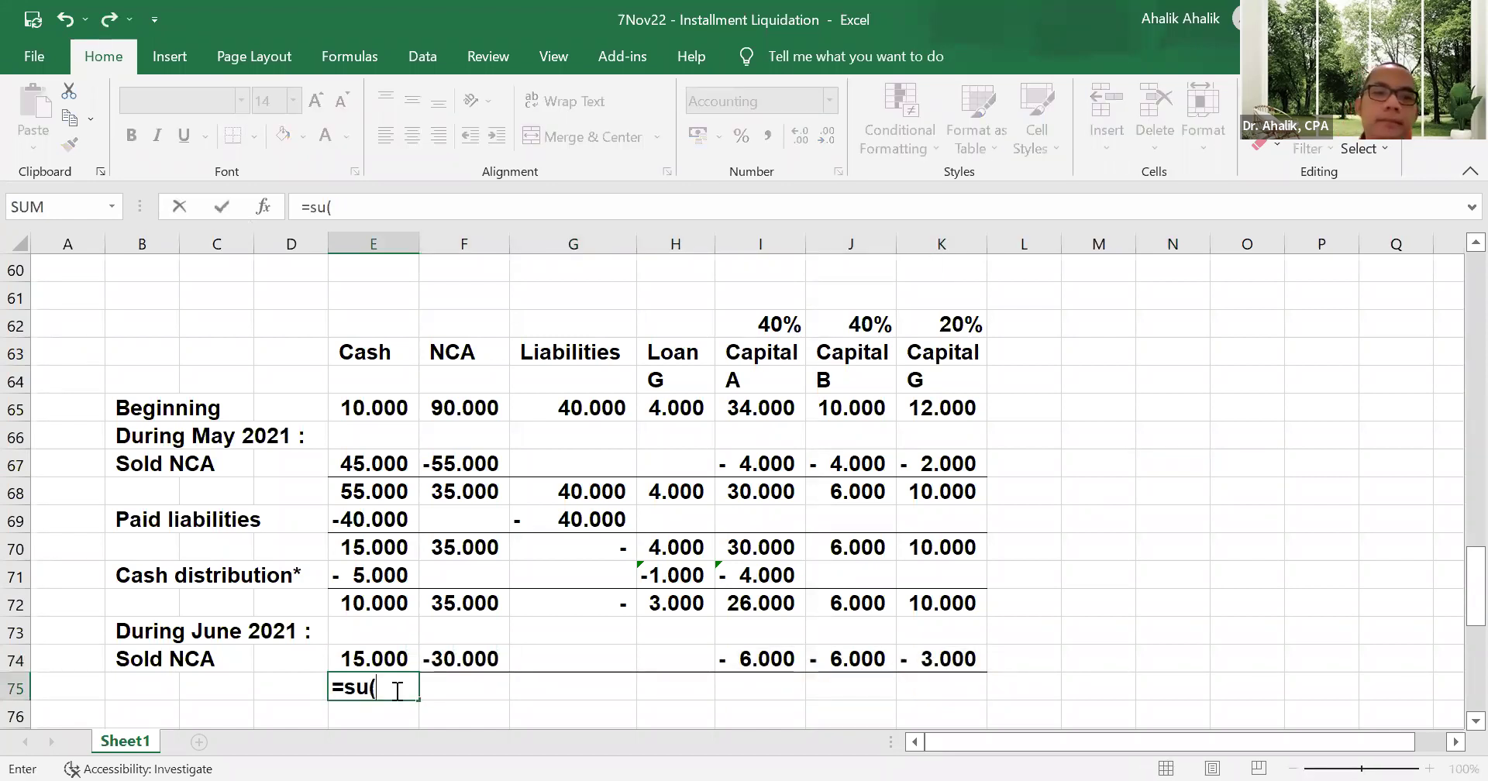
key(BackSpace)
text(m()
drag(375, 603, 380, 653)
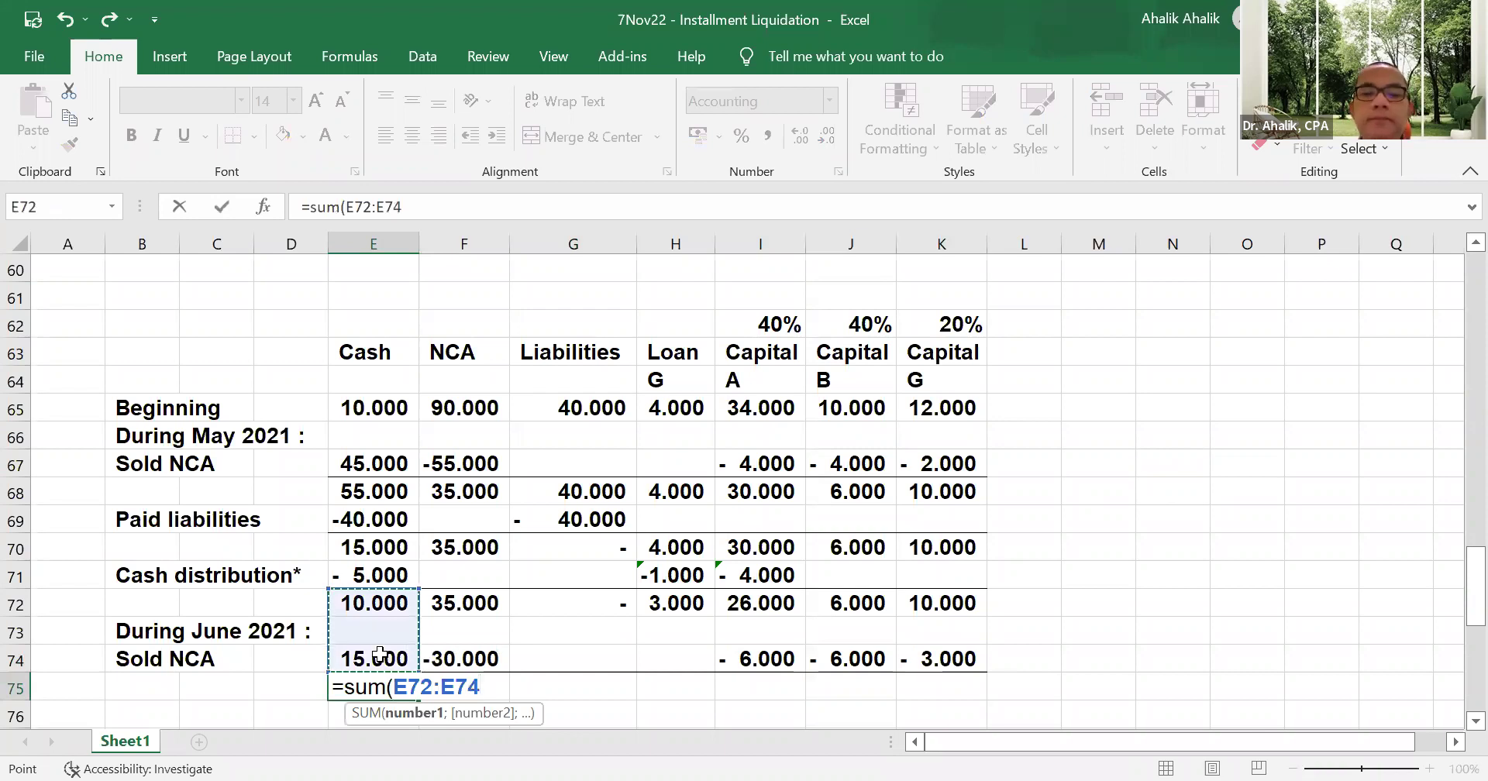
key(Return)
click(409, 690)
drag(417, 699, 990, 698)
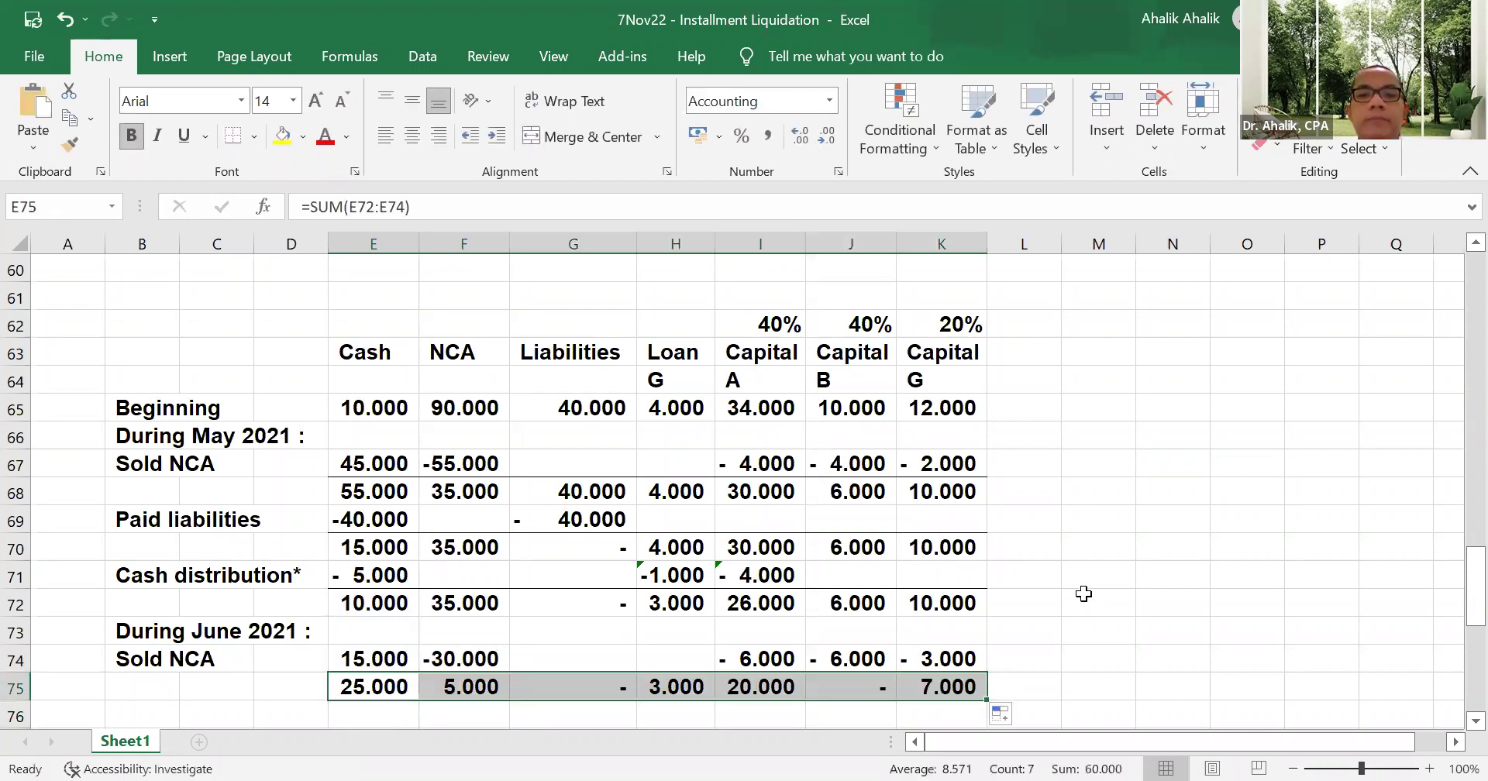
scroll(1082, 593, down, 3)
click(1039, 586)
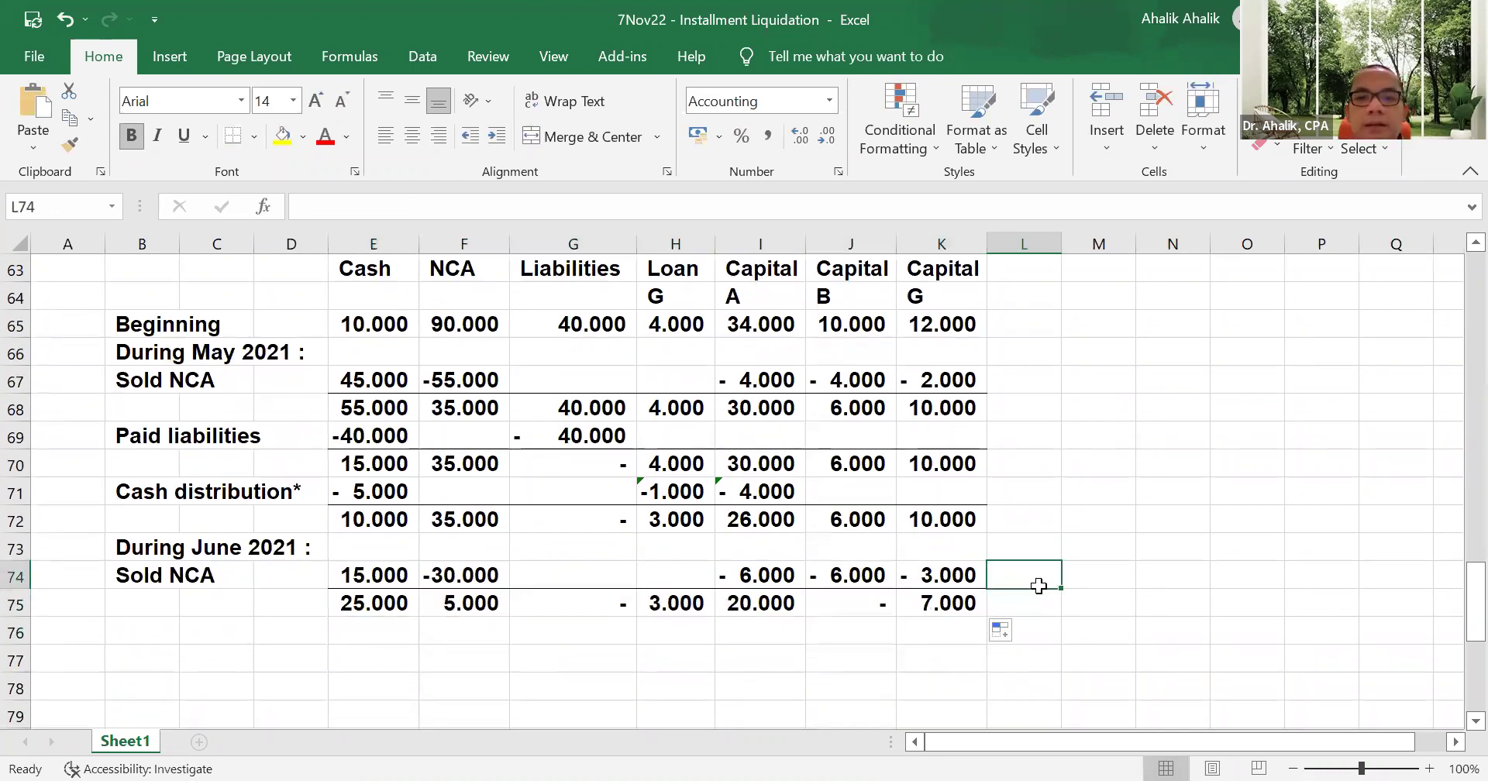
click(668, 601)
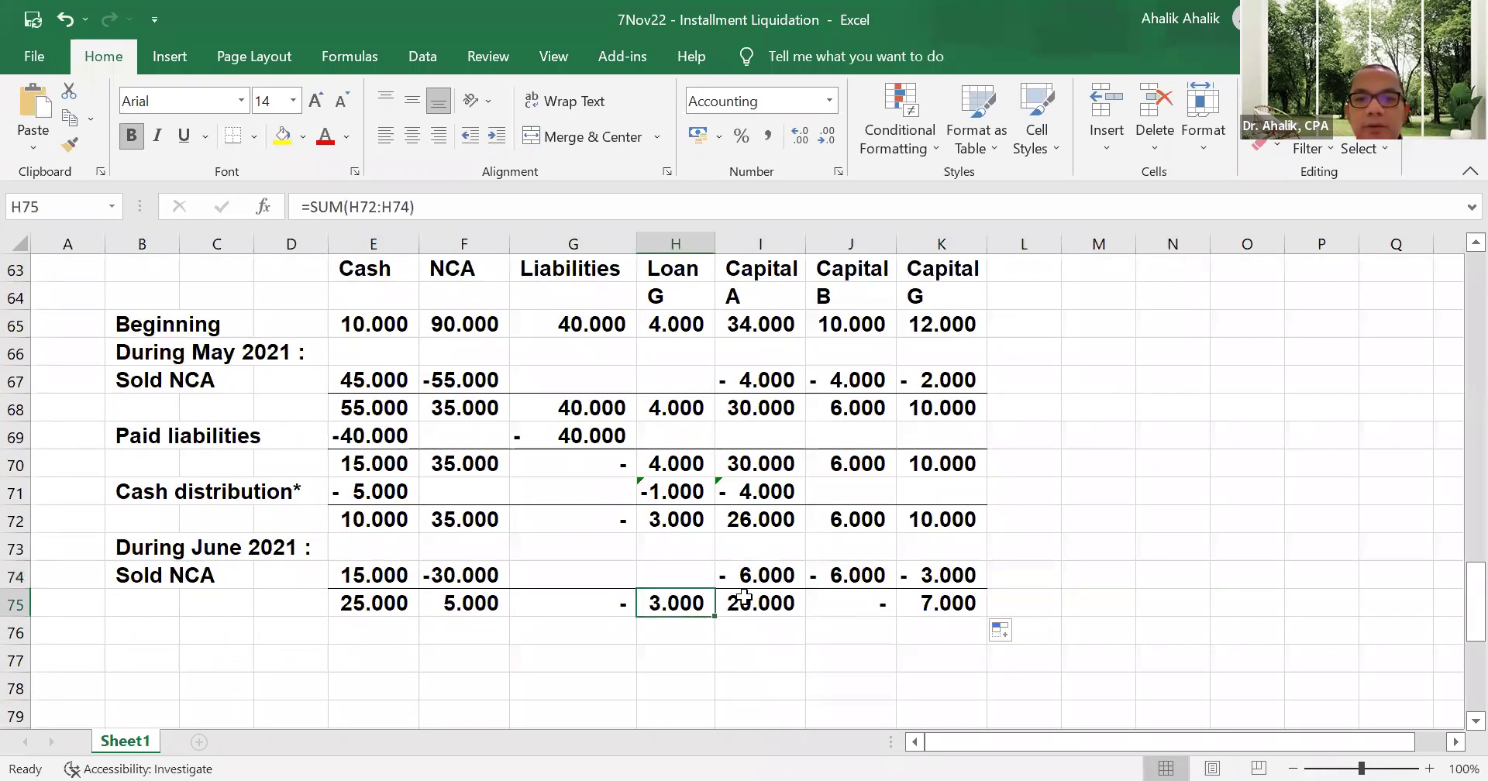
- Enter the label "Cash distribution" in B76 and -15000 for Cash in E76
click(949, 603)
click(864, 607)
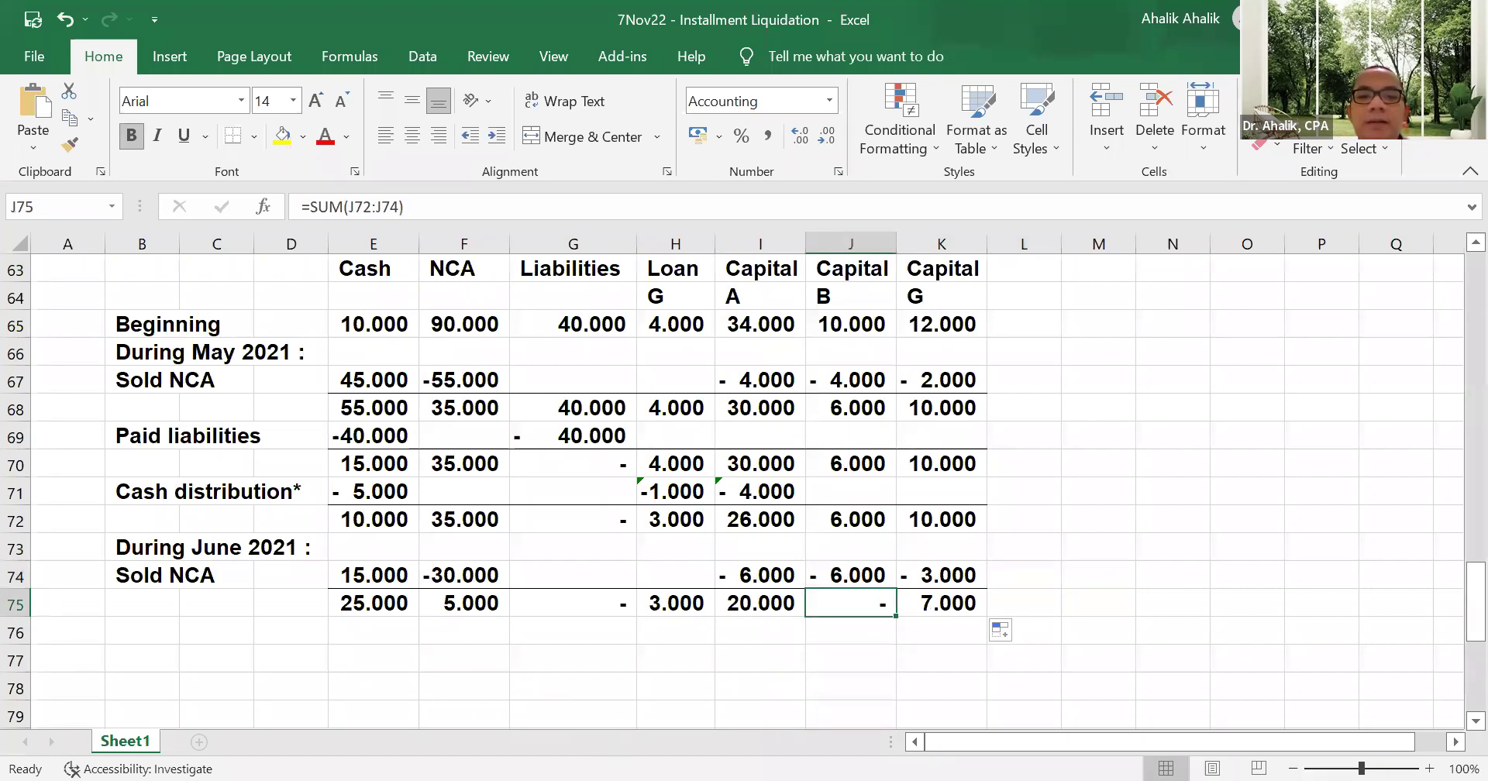
click(157, 636)
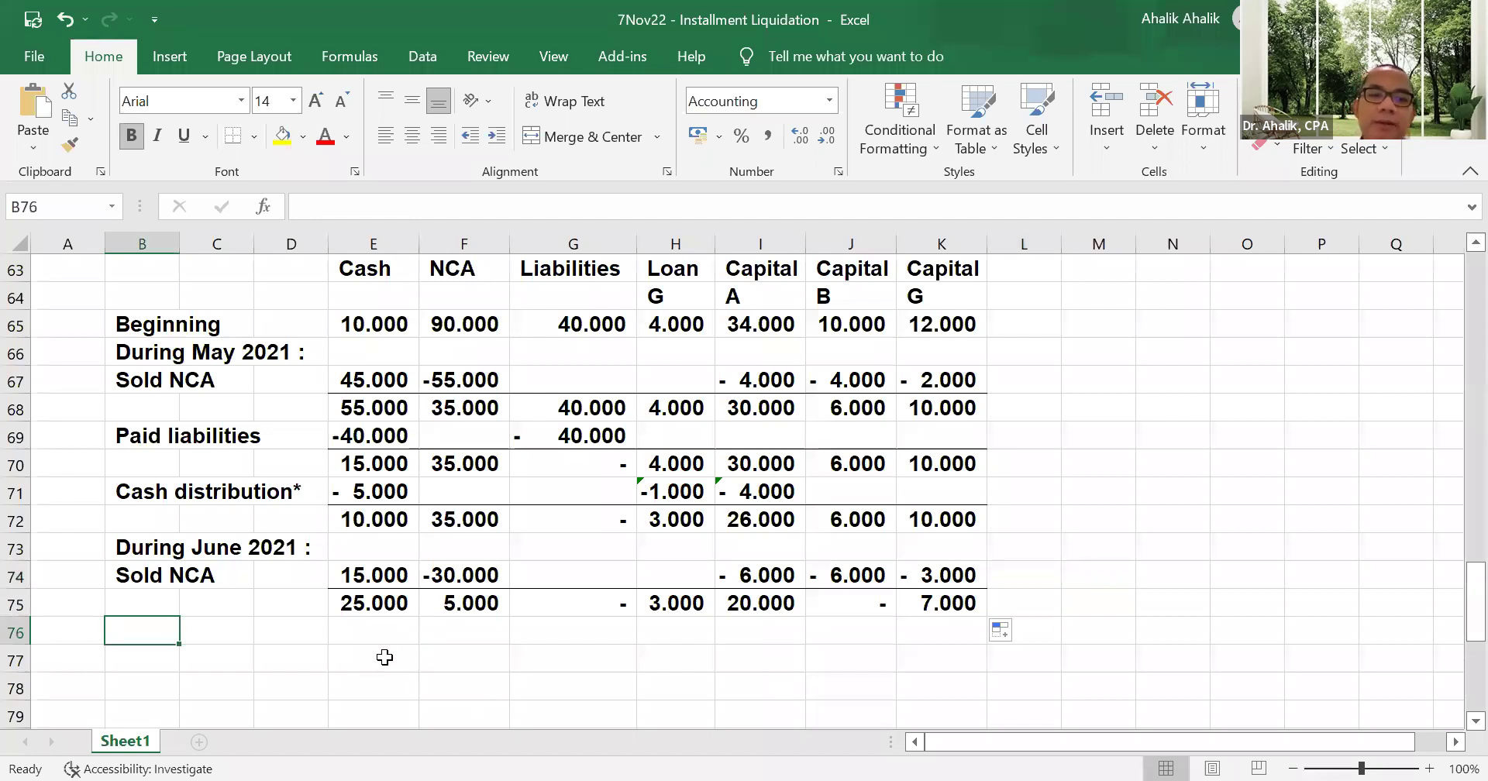
text(Cash do)
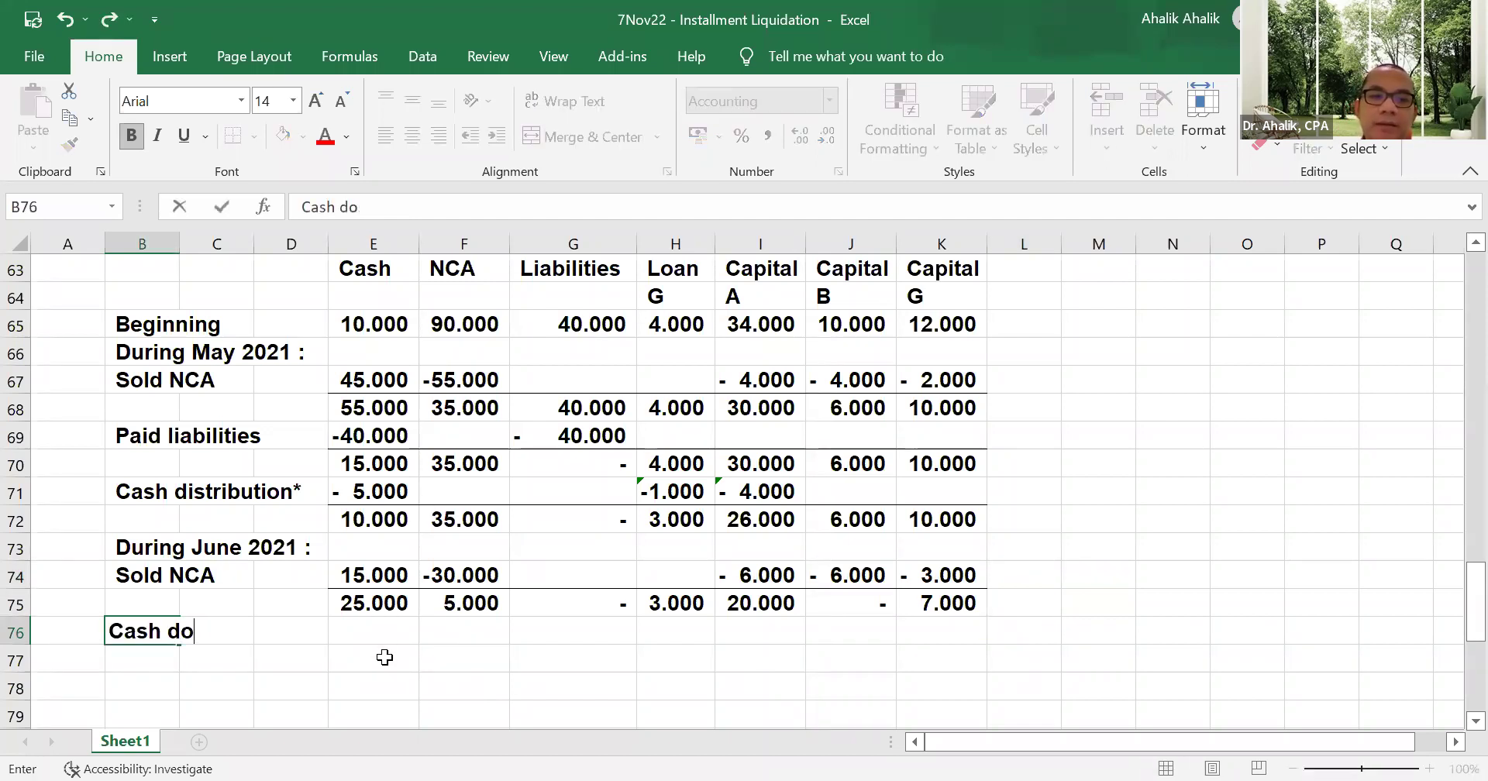
text(sistribution)
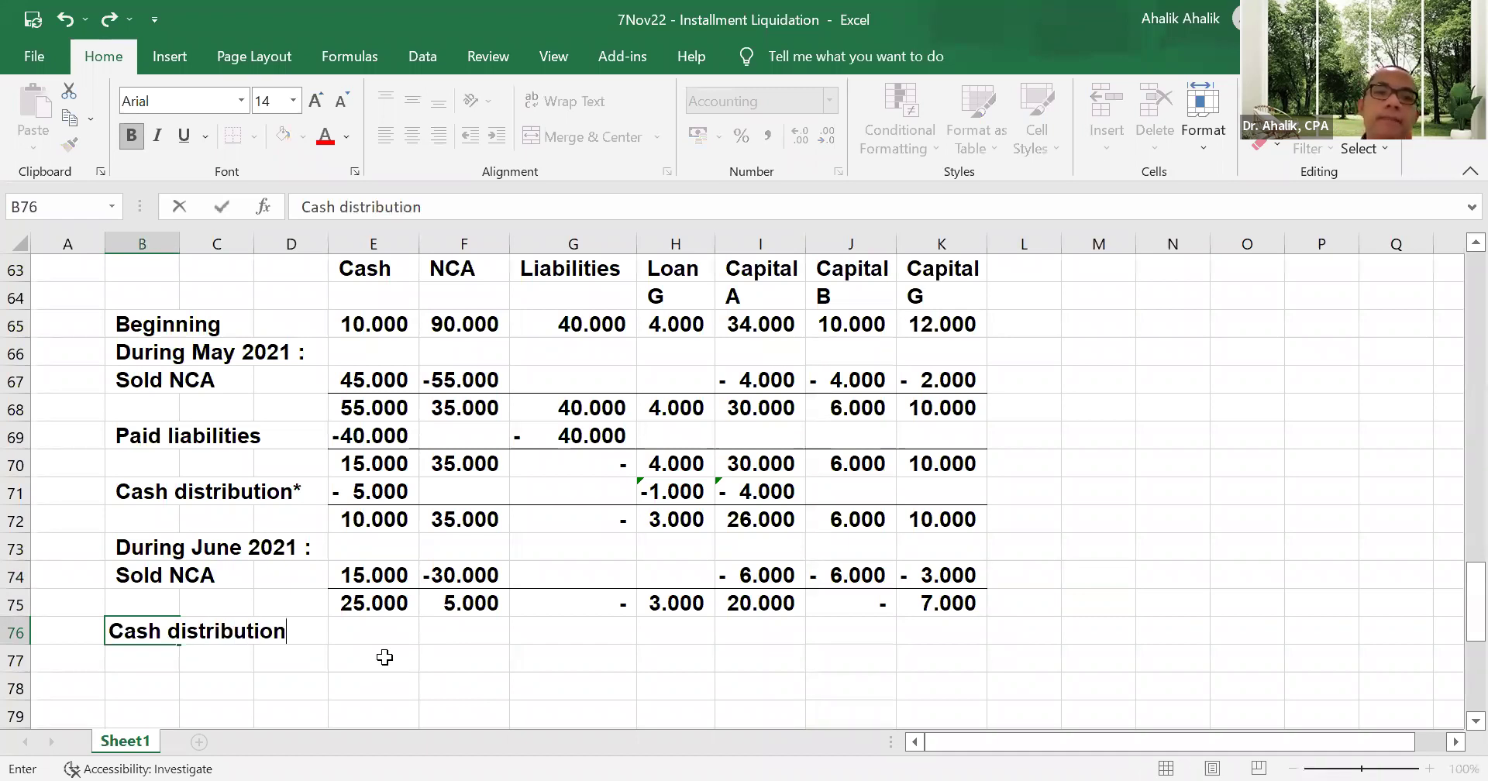
key(Right)
key(Right)
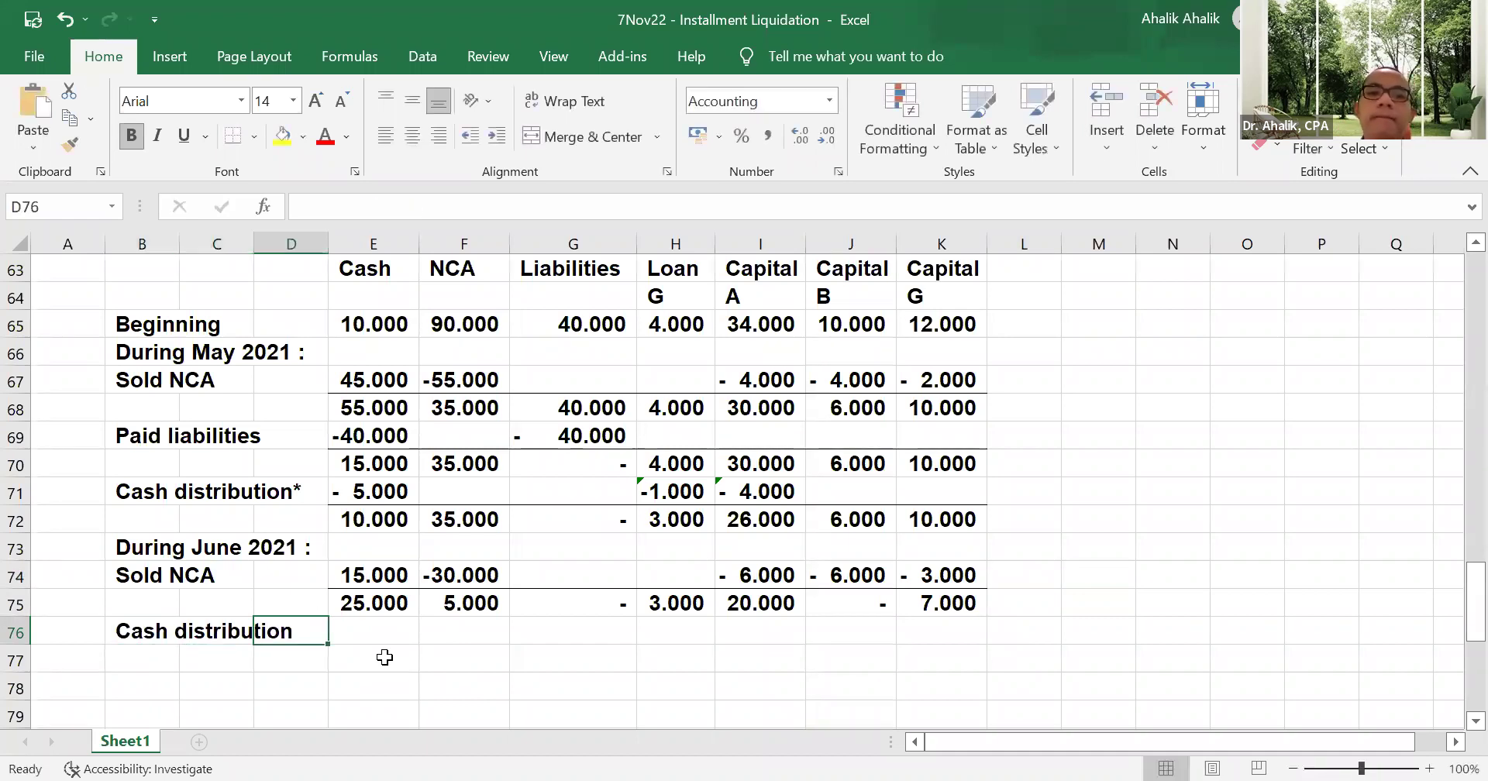
key(Right)
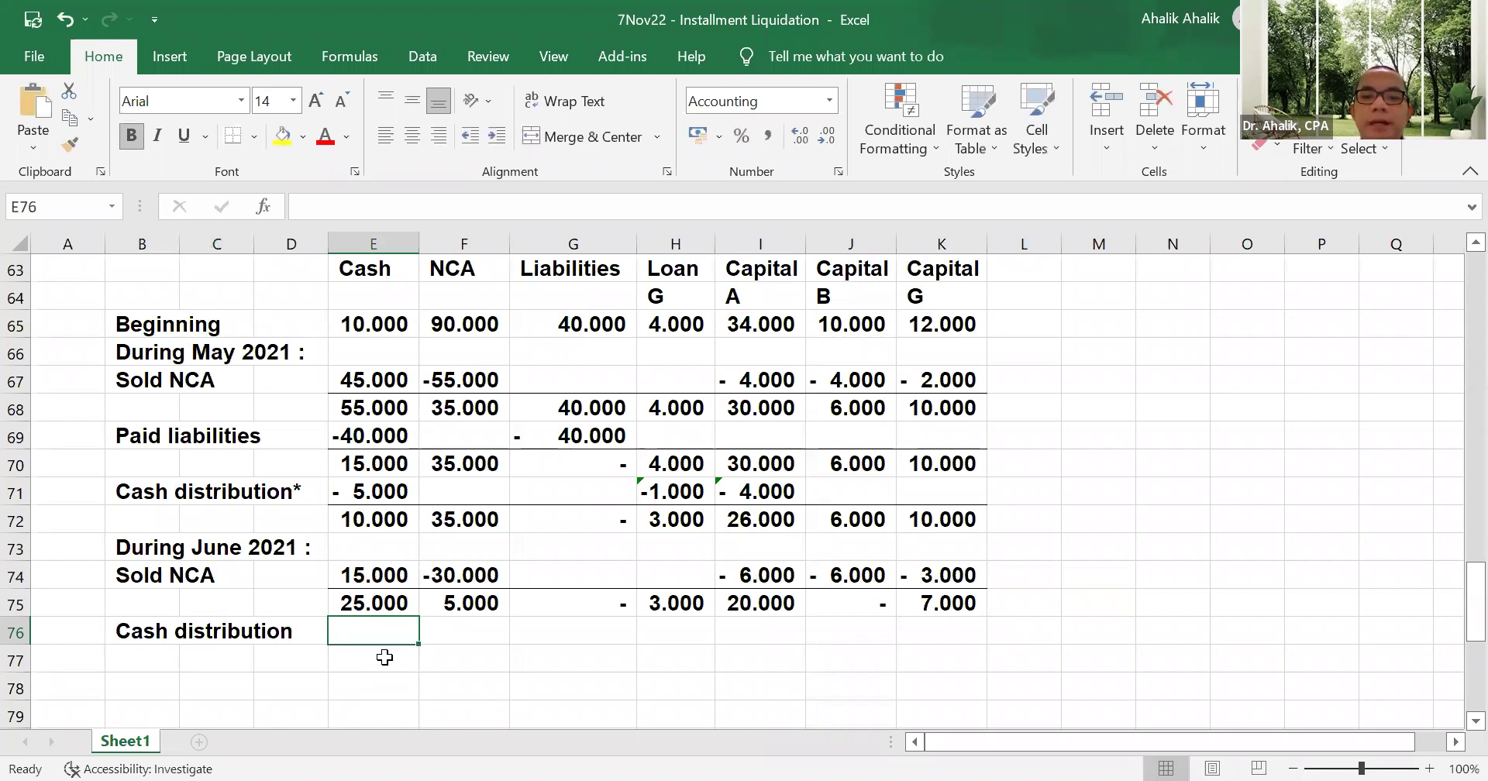
text(-15000)
key(Return)
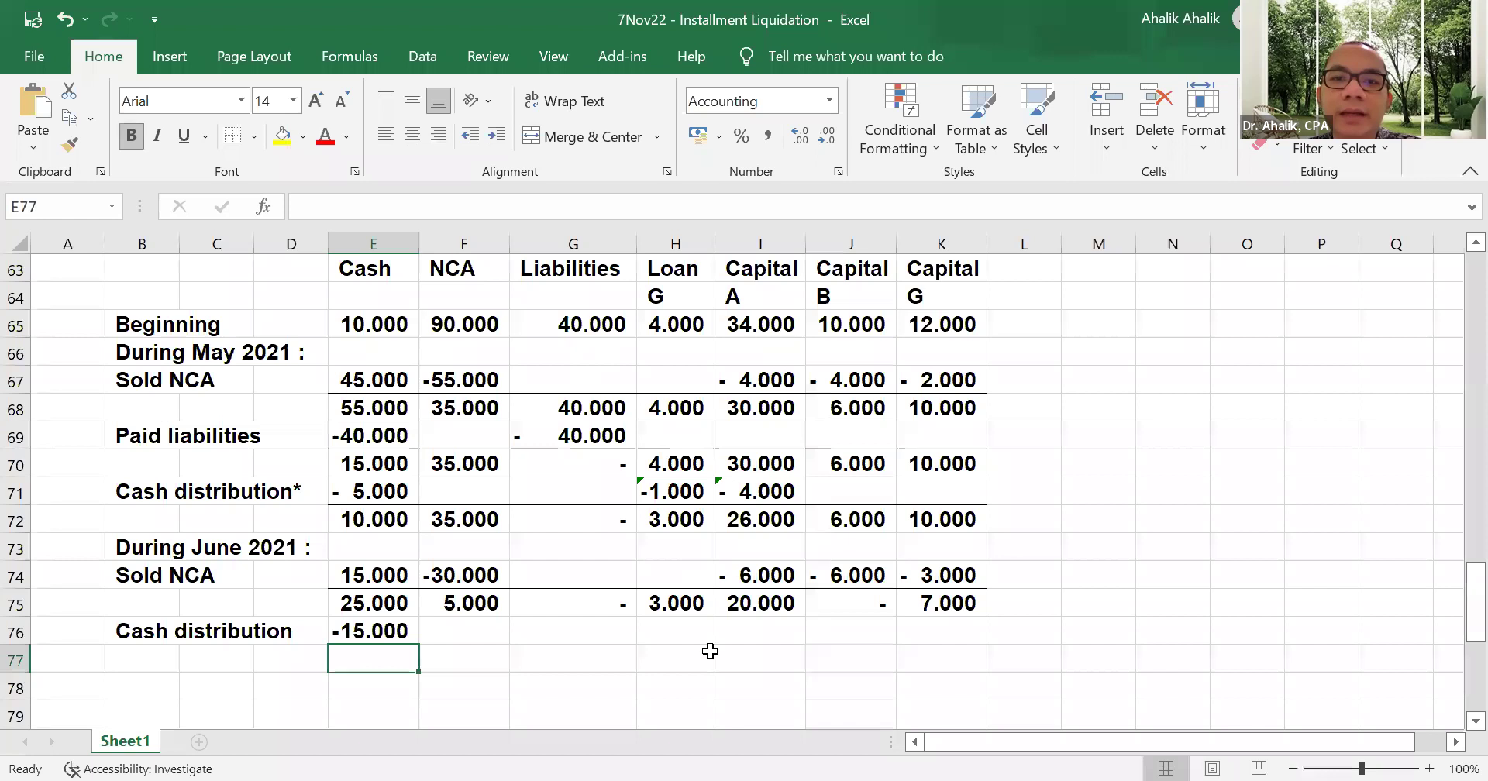
- Append the footnote marker ** to the June "Cash distribution" label in B76
click(148, 632)
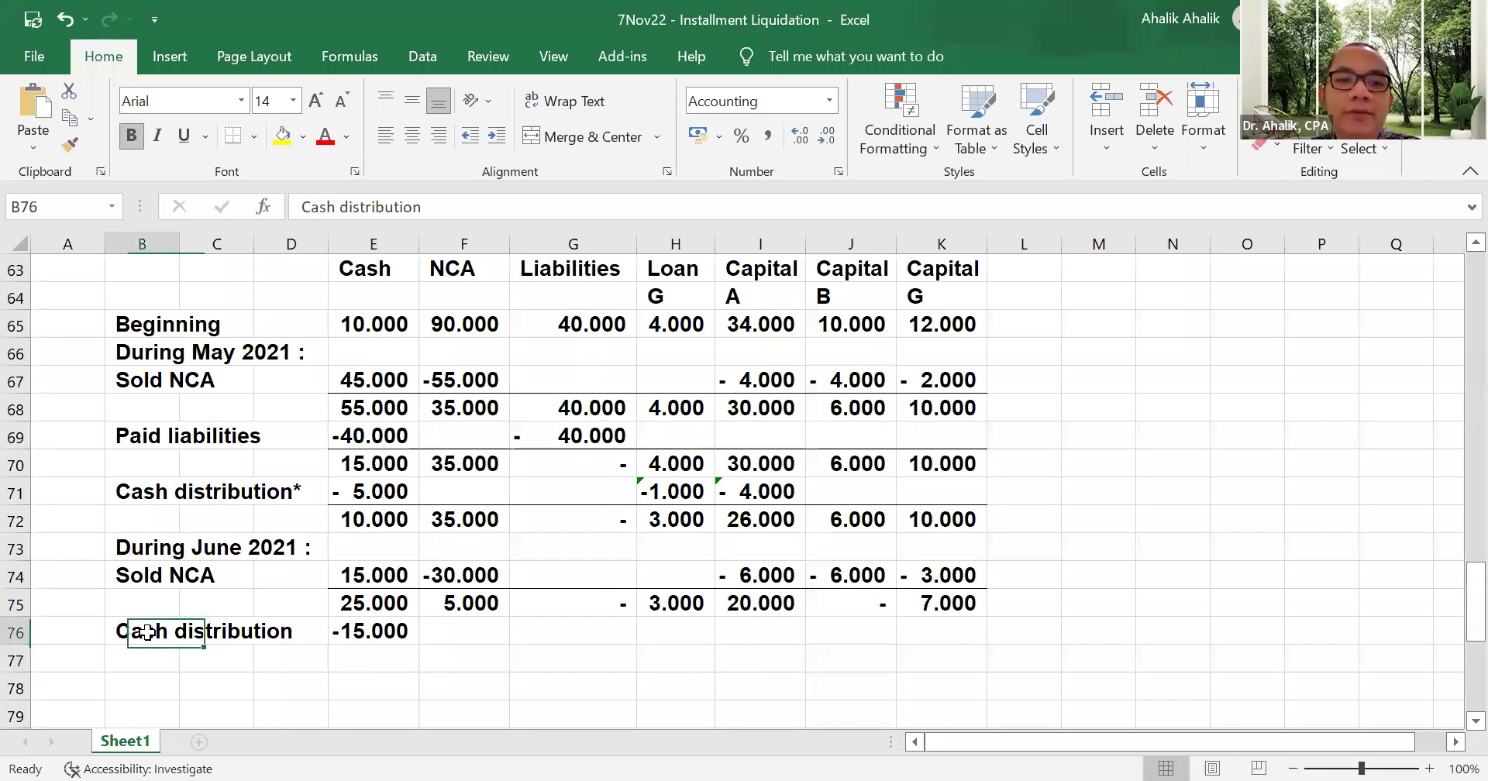
click(485, 217)
text(**)
key(Return)
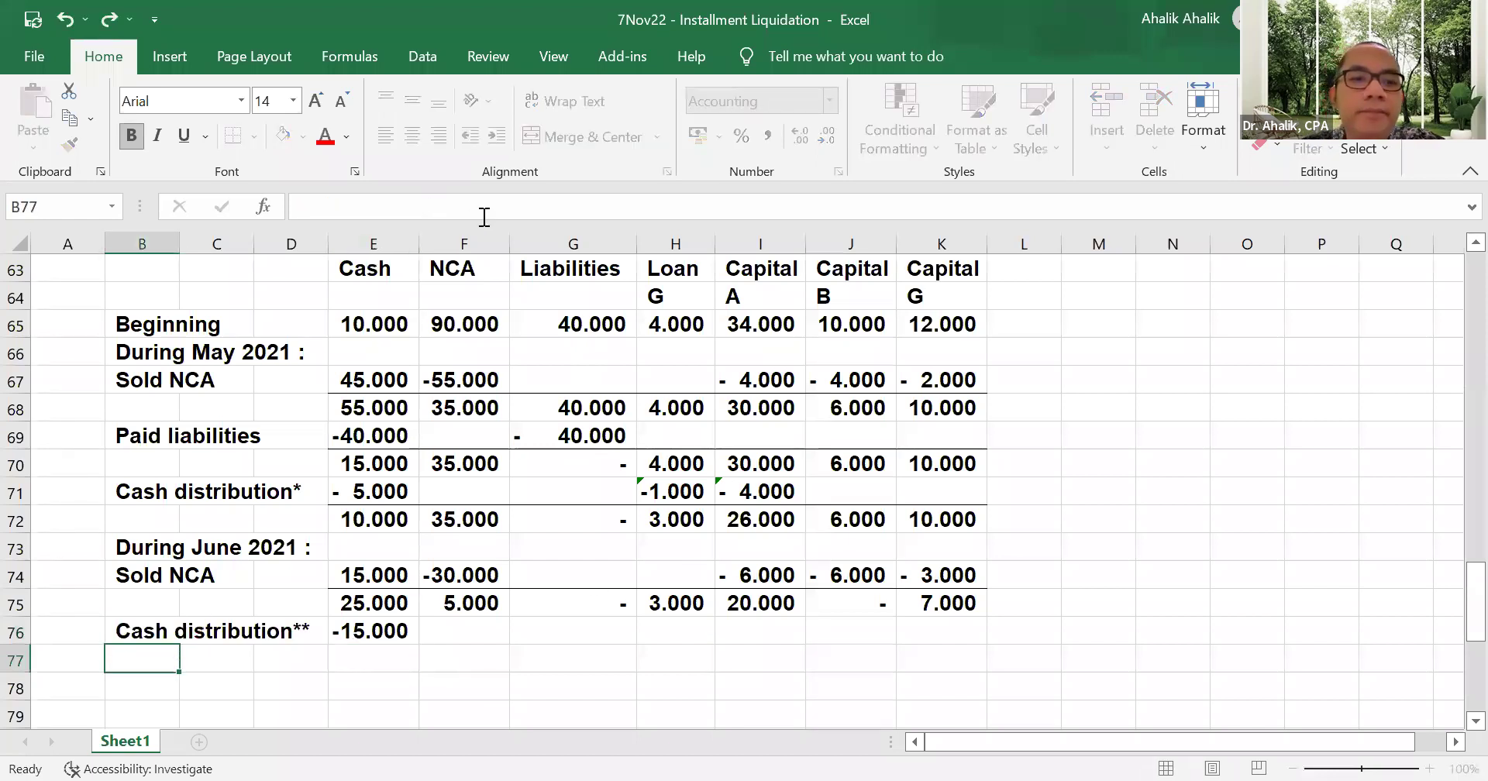
- Copy the May cash distribution plan B80:G92 to B95 and retitle the copy "**Cash distribution plan"
scroll(517, 270, down, 1)
scroll(517, 270, down, 4)
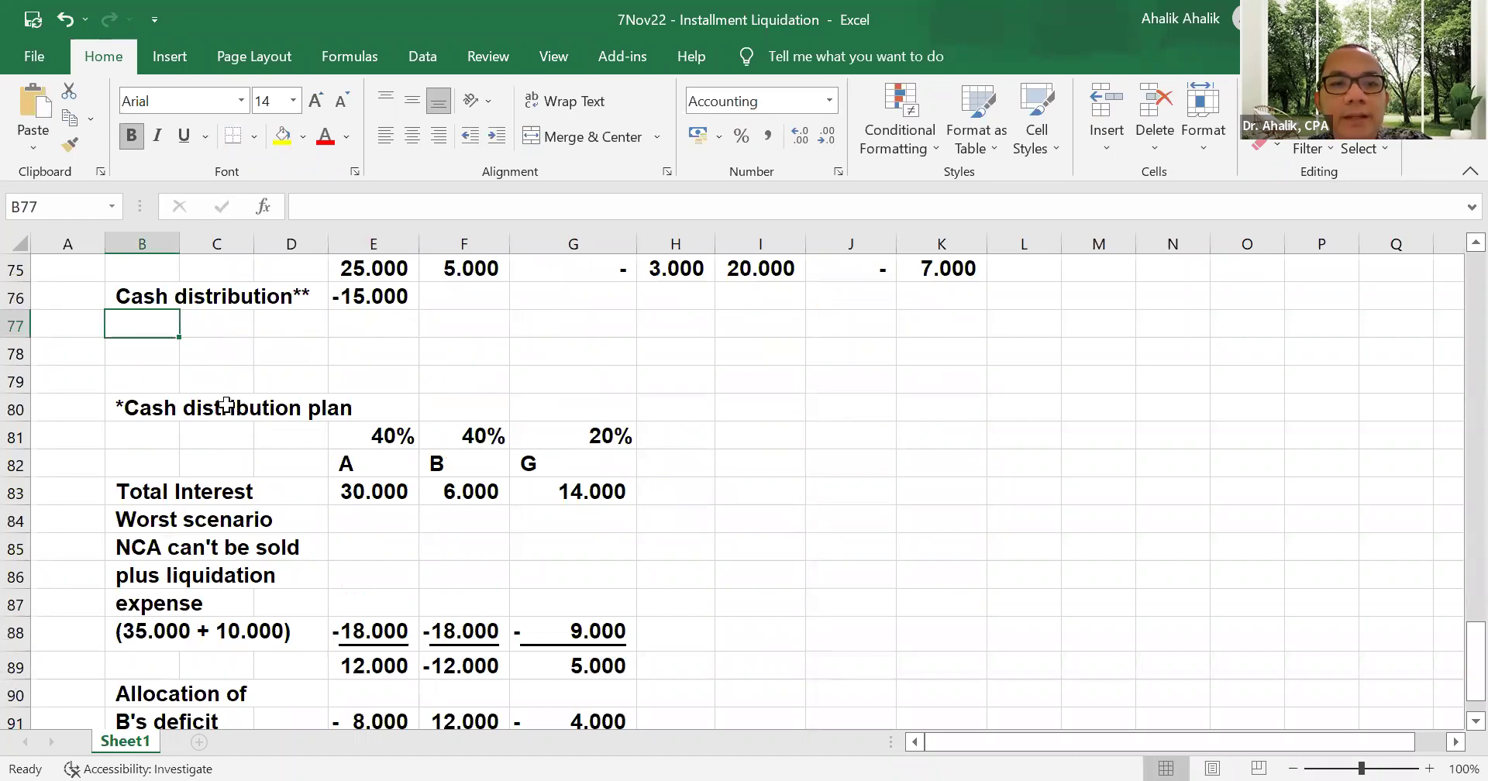
drag(140, 403, 621, 660)
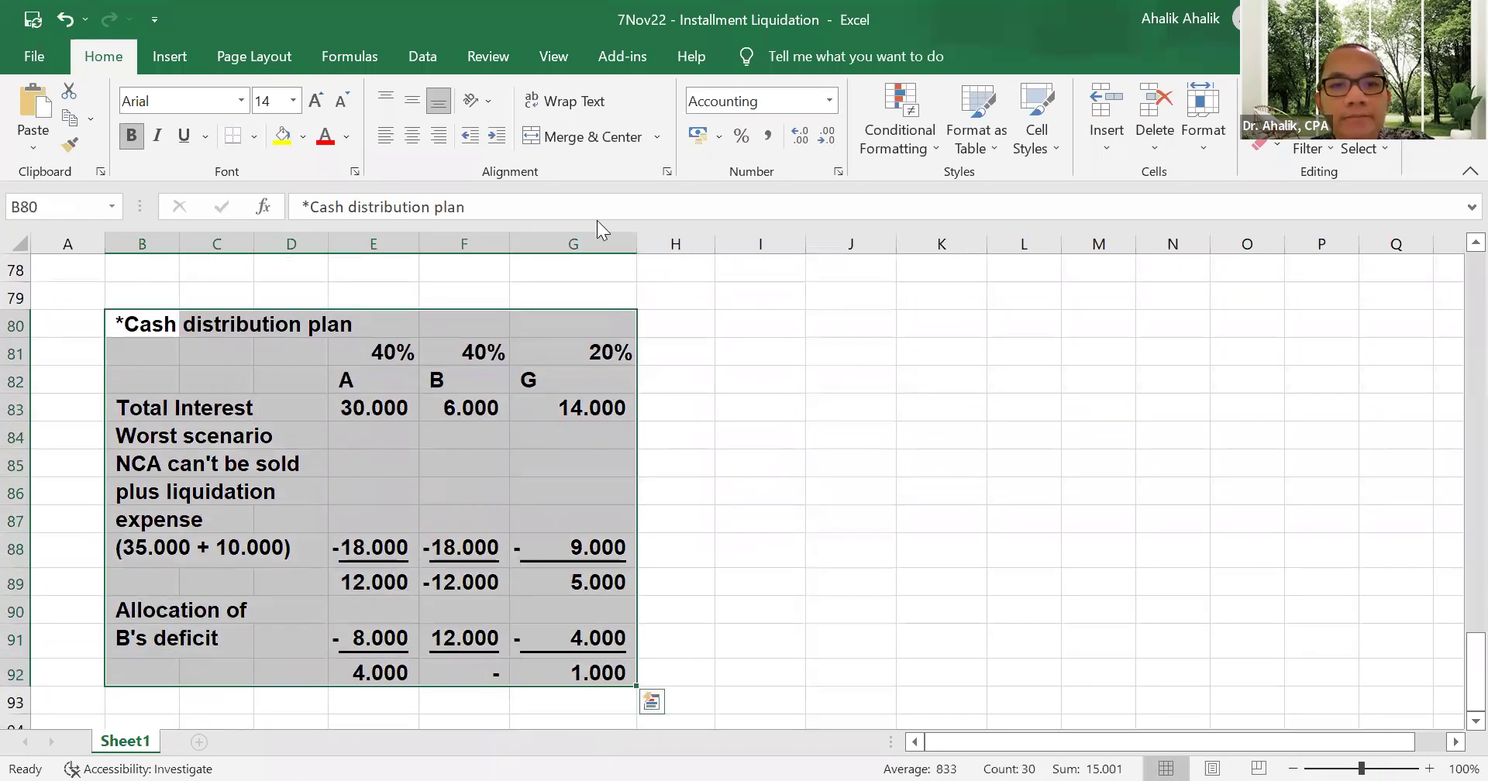
key(ctrl+c)
scroll(147, 418, down, 4)
click(144, 414)
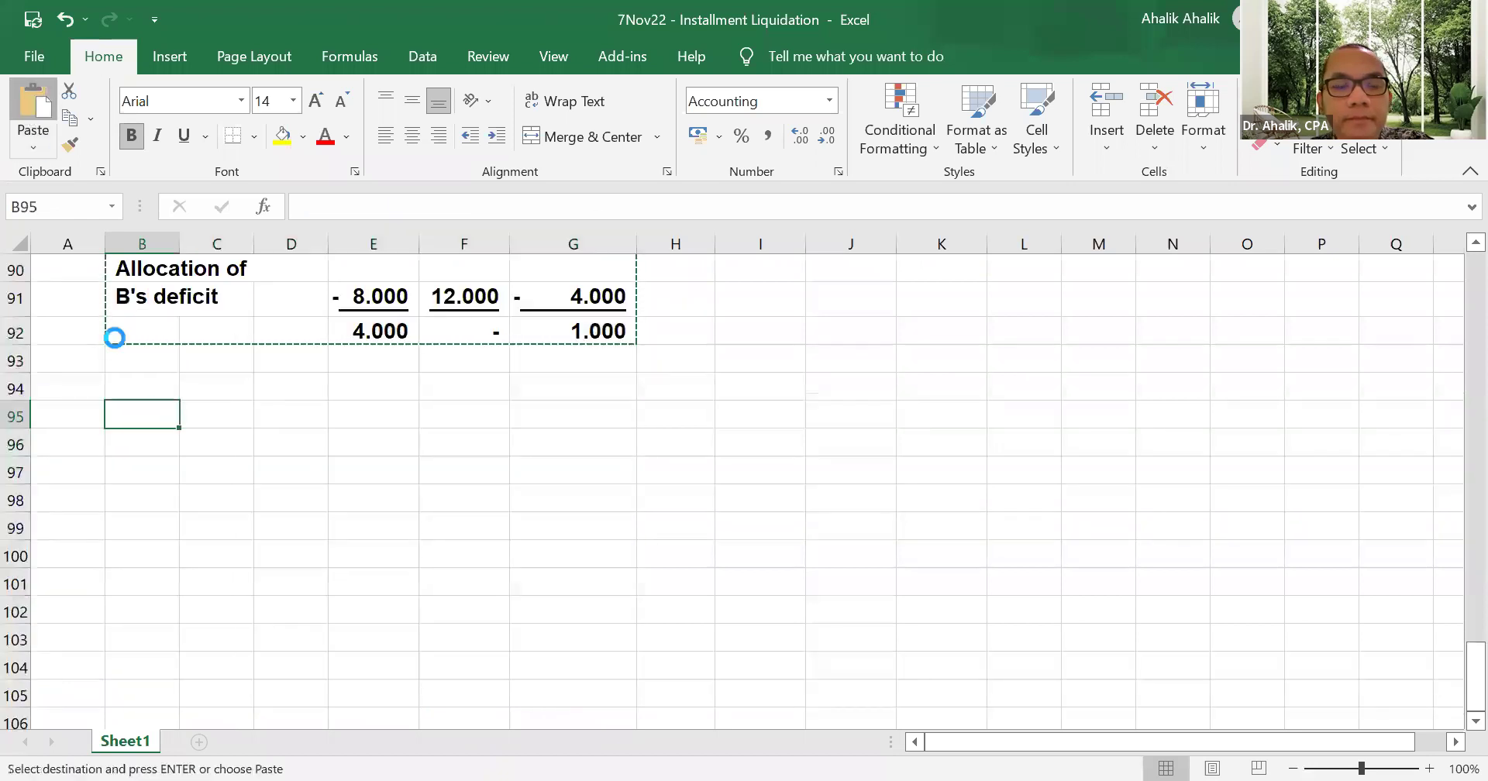
key(ctrl+v)
click(133, 426)
click(303, 206)
text(*)
key(Return)
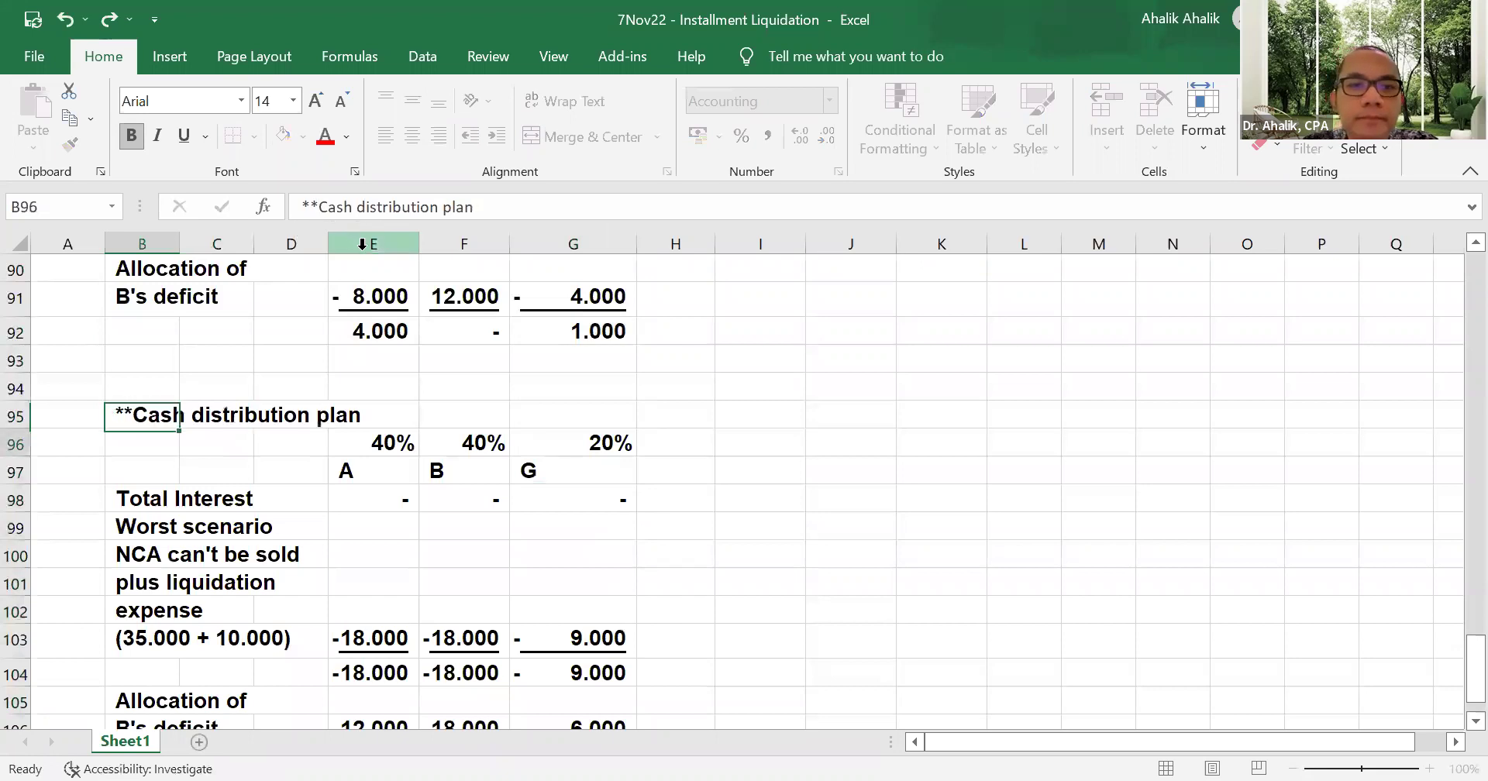
- Link A's total interest in E98 of the June plan to the capital A balance in I75
click(405, 495)
text(=)
scroll(846, 441, up, 5)
scroll(846, 442, up, 2)
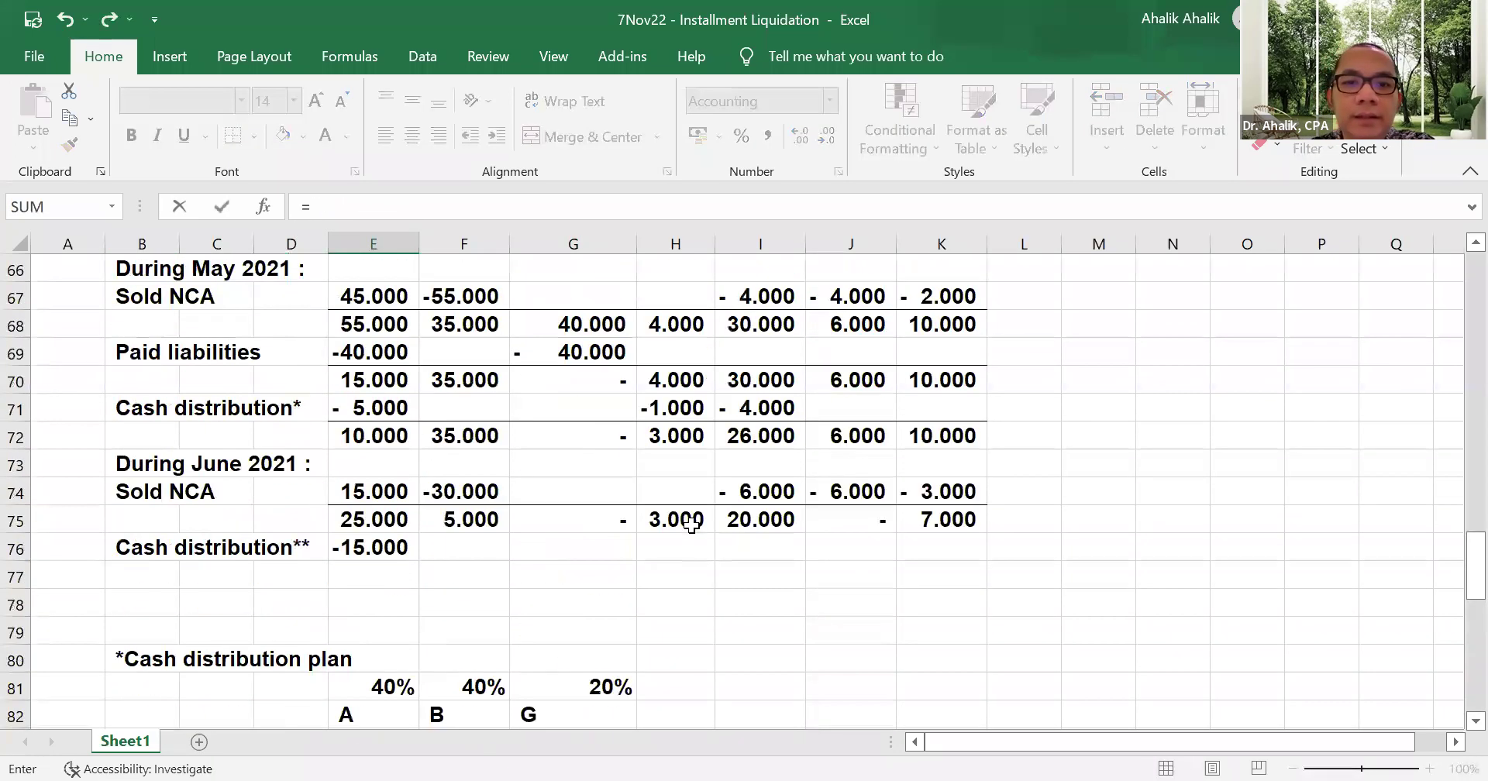
scroll(796, 535, up, 2)
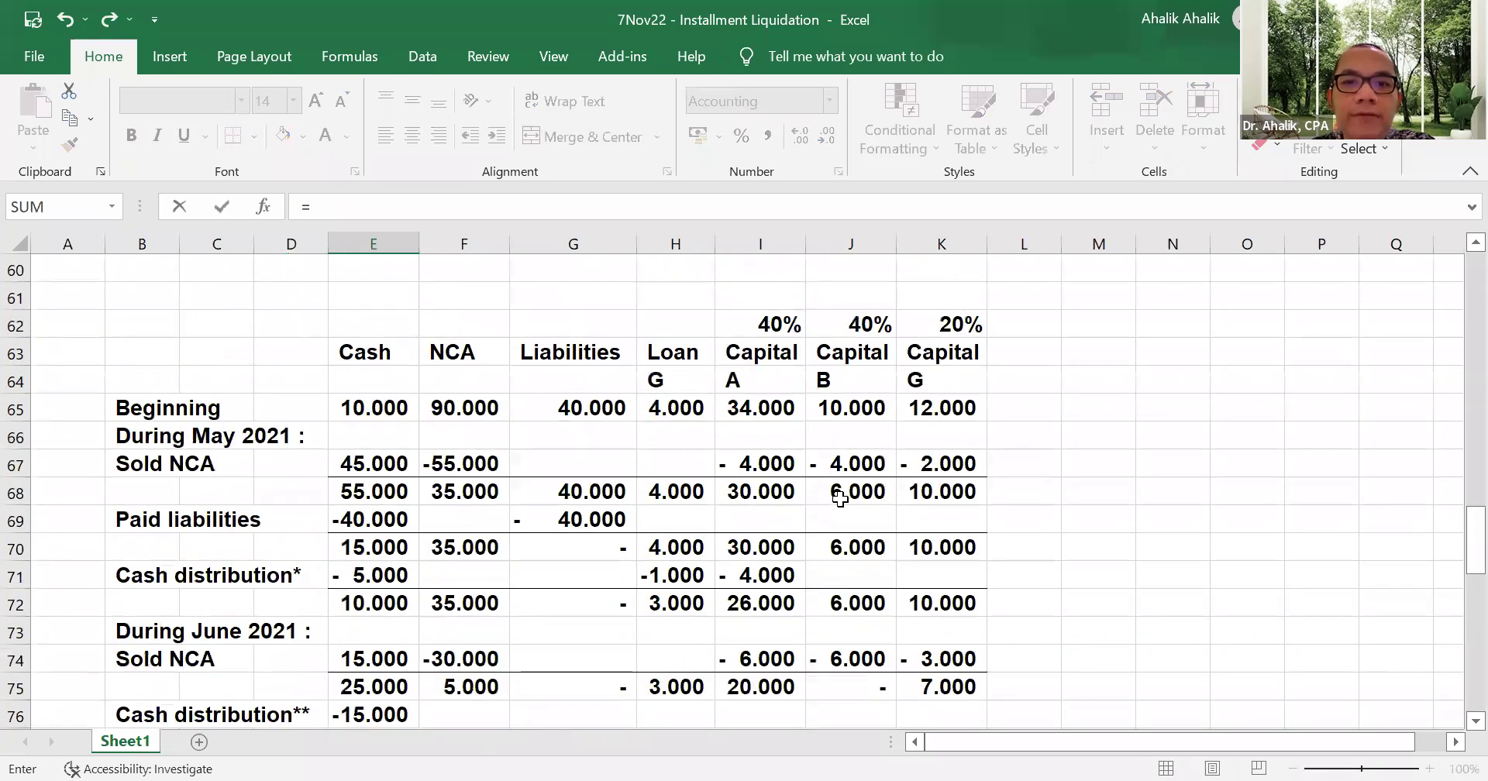
click(770, 603)
key(Escape)
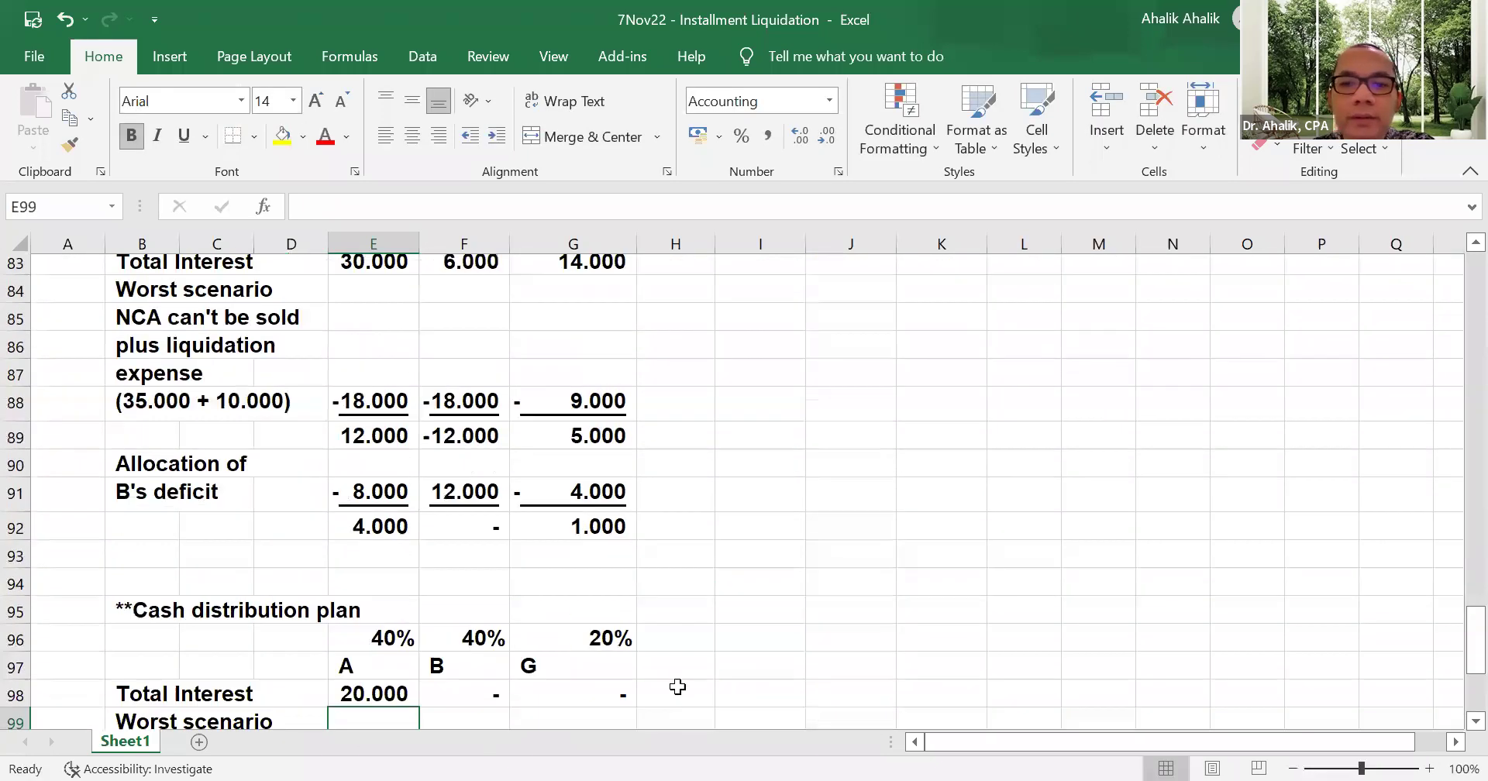
- Set G's total interest in G98 to the loan plus capital balance with =H75+K75
text(=)
scroll(733, 527, up, 6)
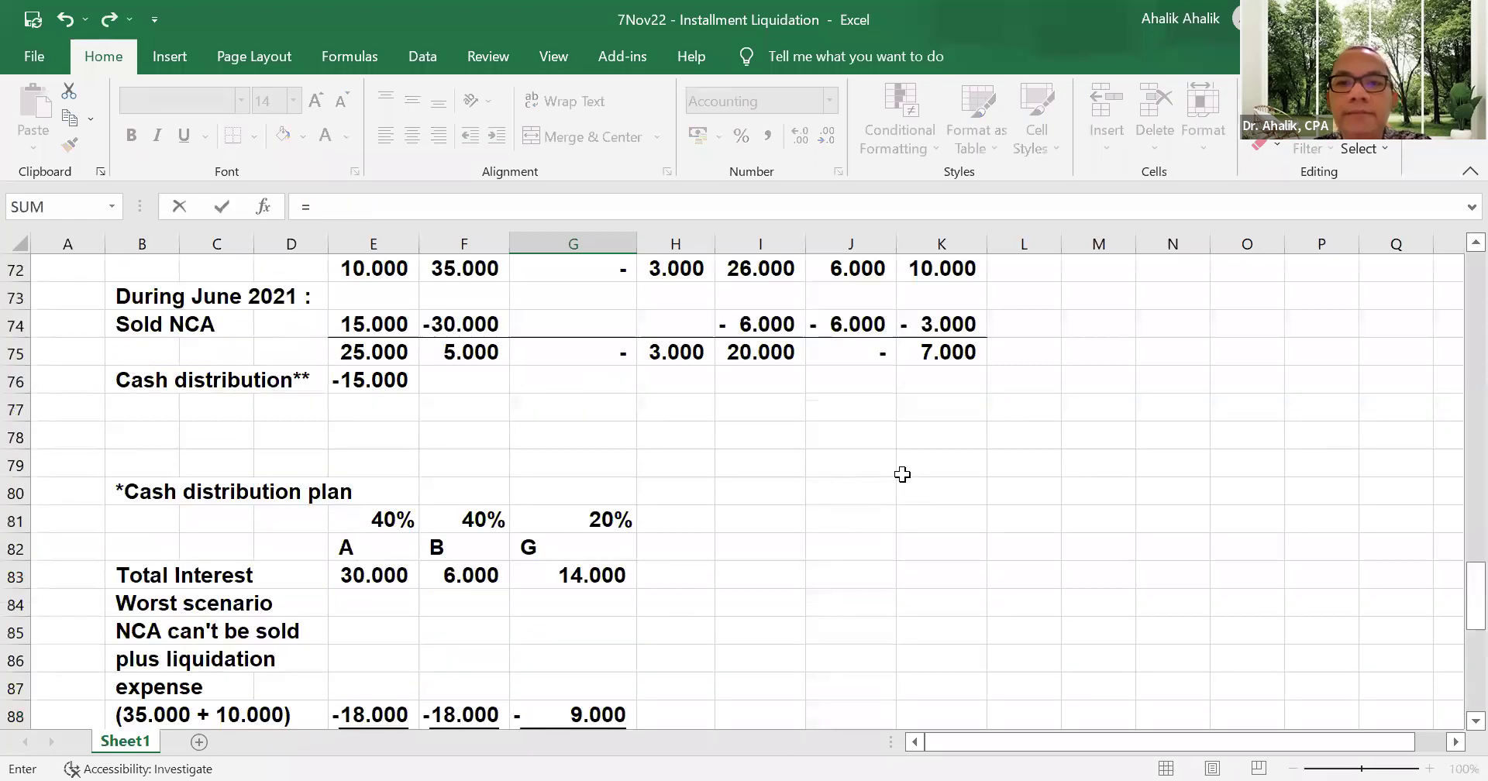
click(708, 519)
text(+)
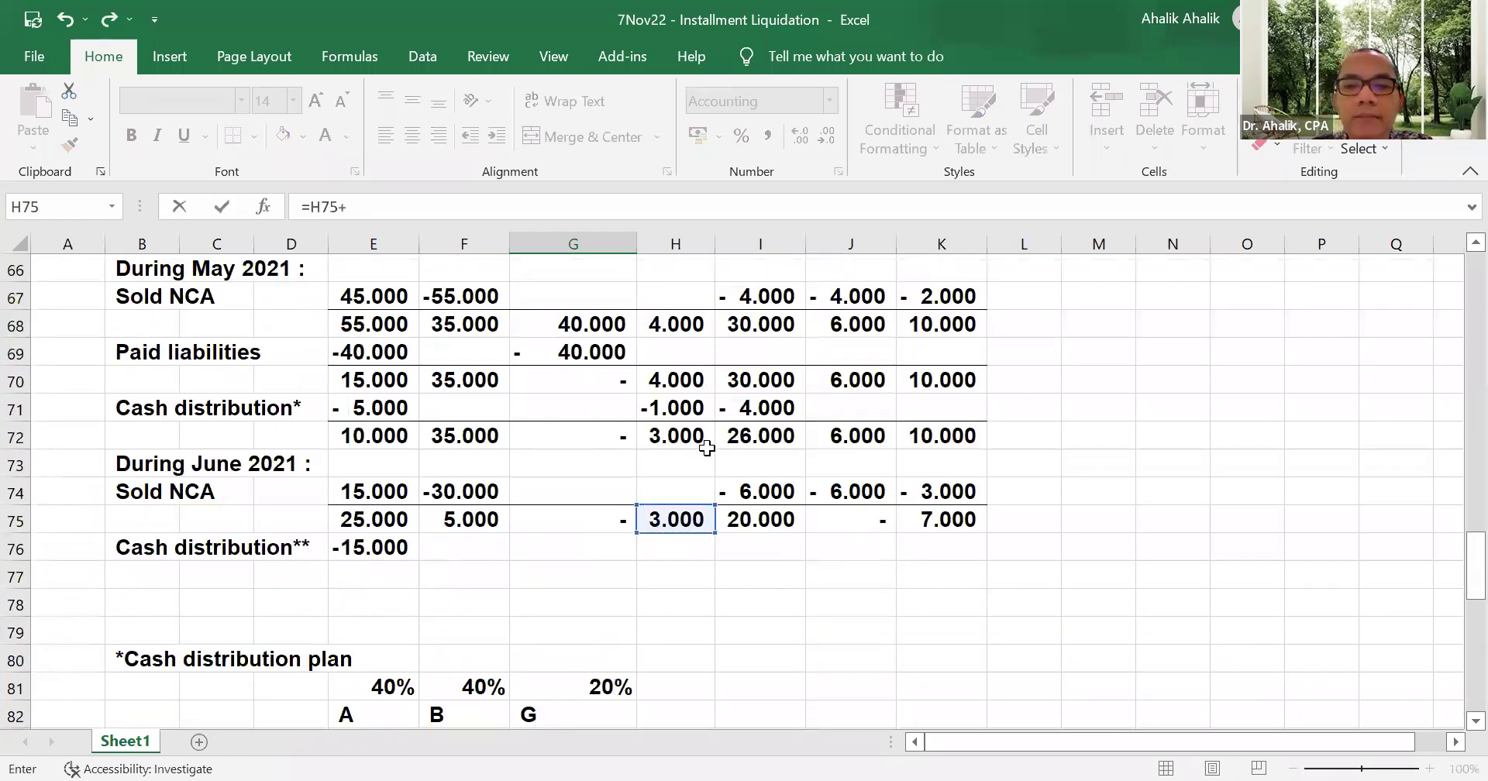
click(953, 519)
key(Return)
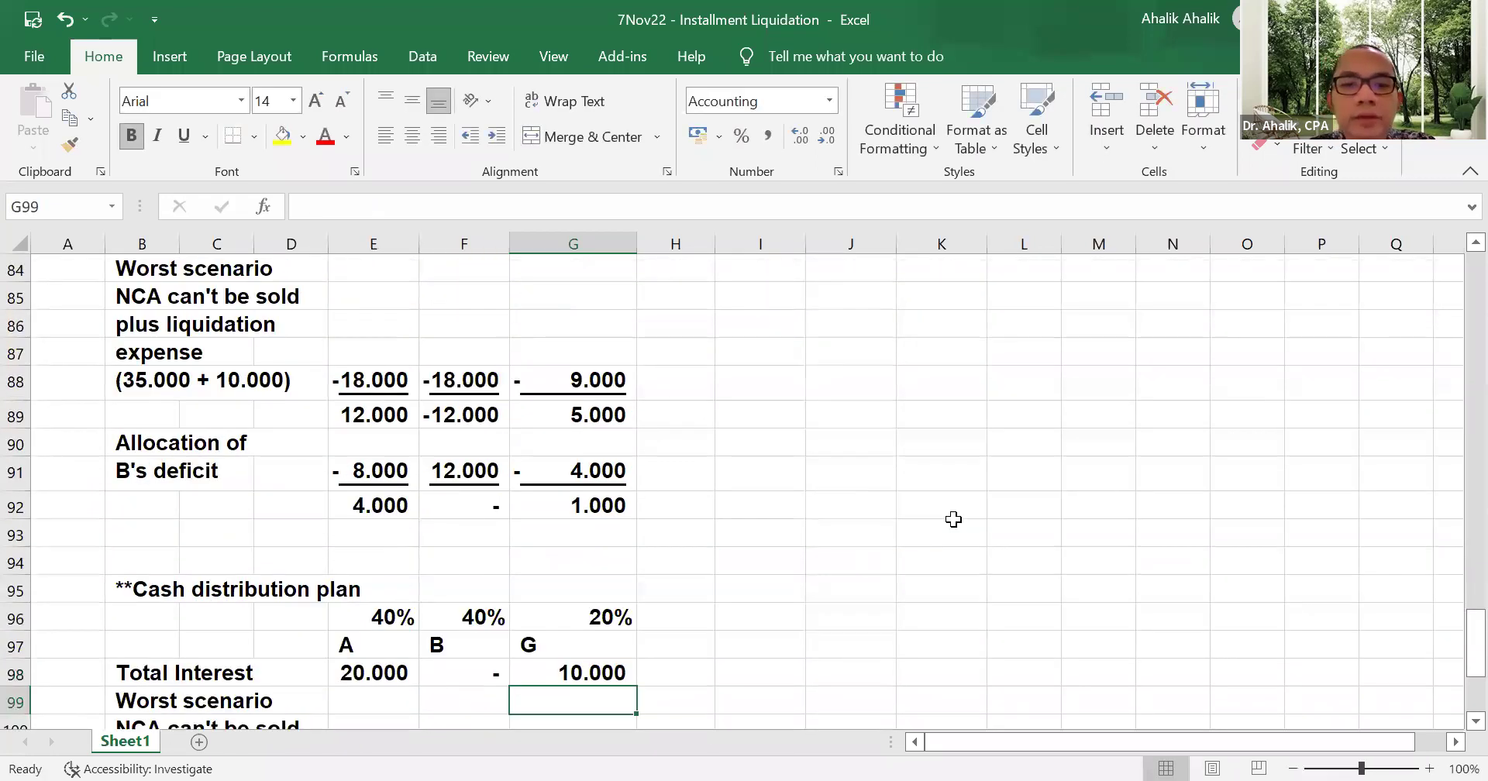
- Change the worst-scenario amount label in B103 to "(5.000 + 10.000)", using the remaining NCA balance from F75
scroll(936, 498, down, 1)
scroll(322, 614, down, 1)
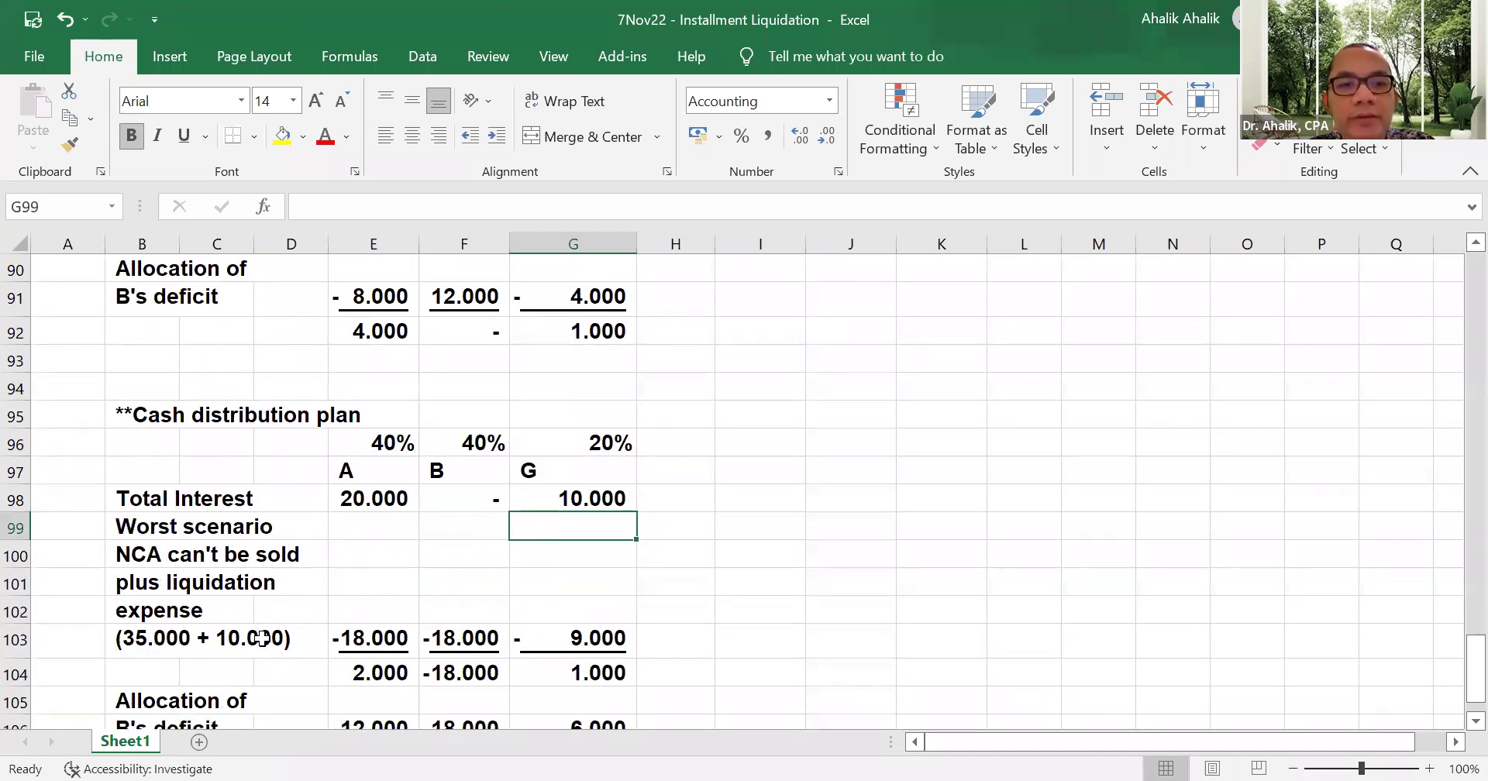
scroll(655, 487, up, 7)
scroll(669, 493, up, 2)
click(455, 581)
scroll(305, 542, down, 10)
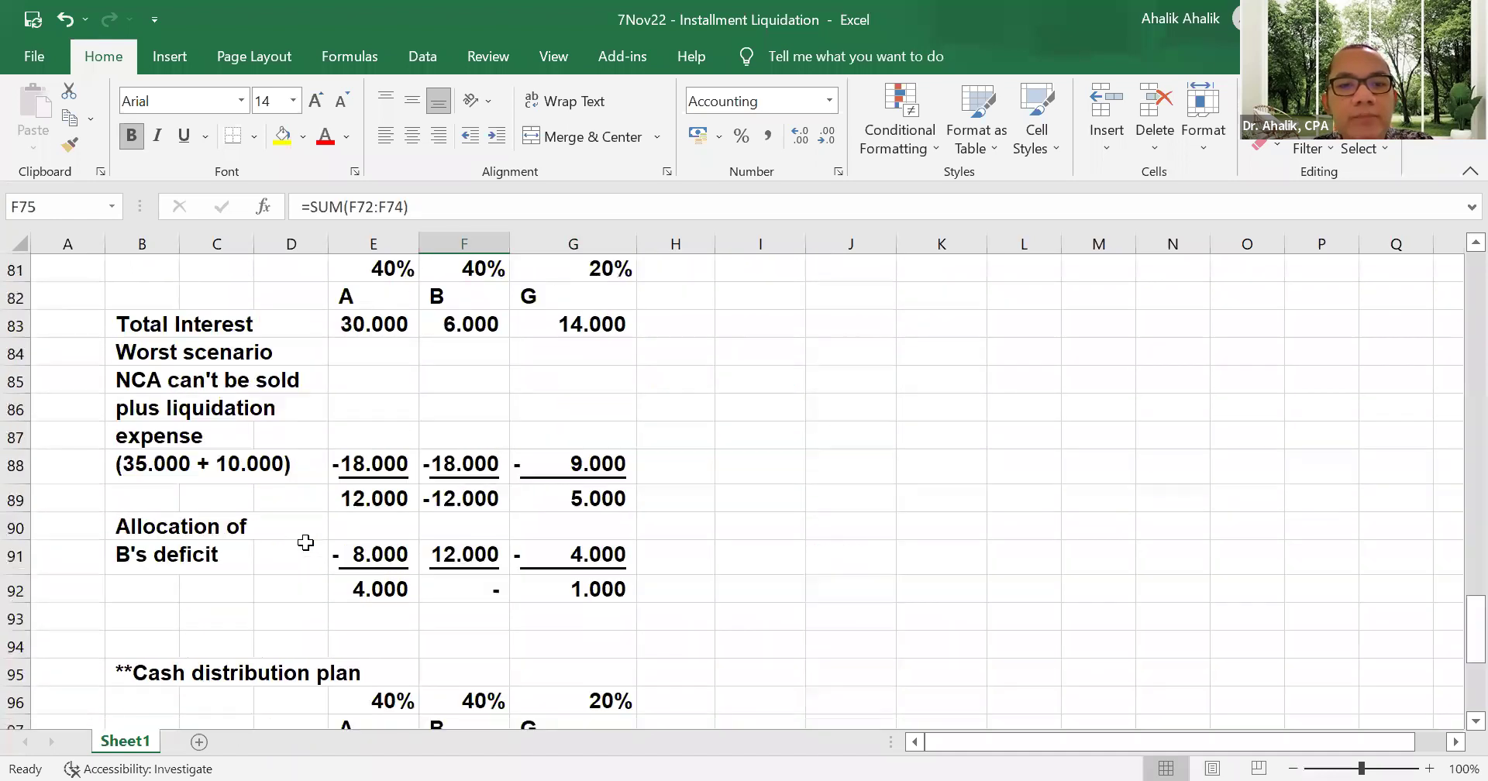
click(152, 547)
click(325, 207)
key(BackSpace)
key(Return)
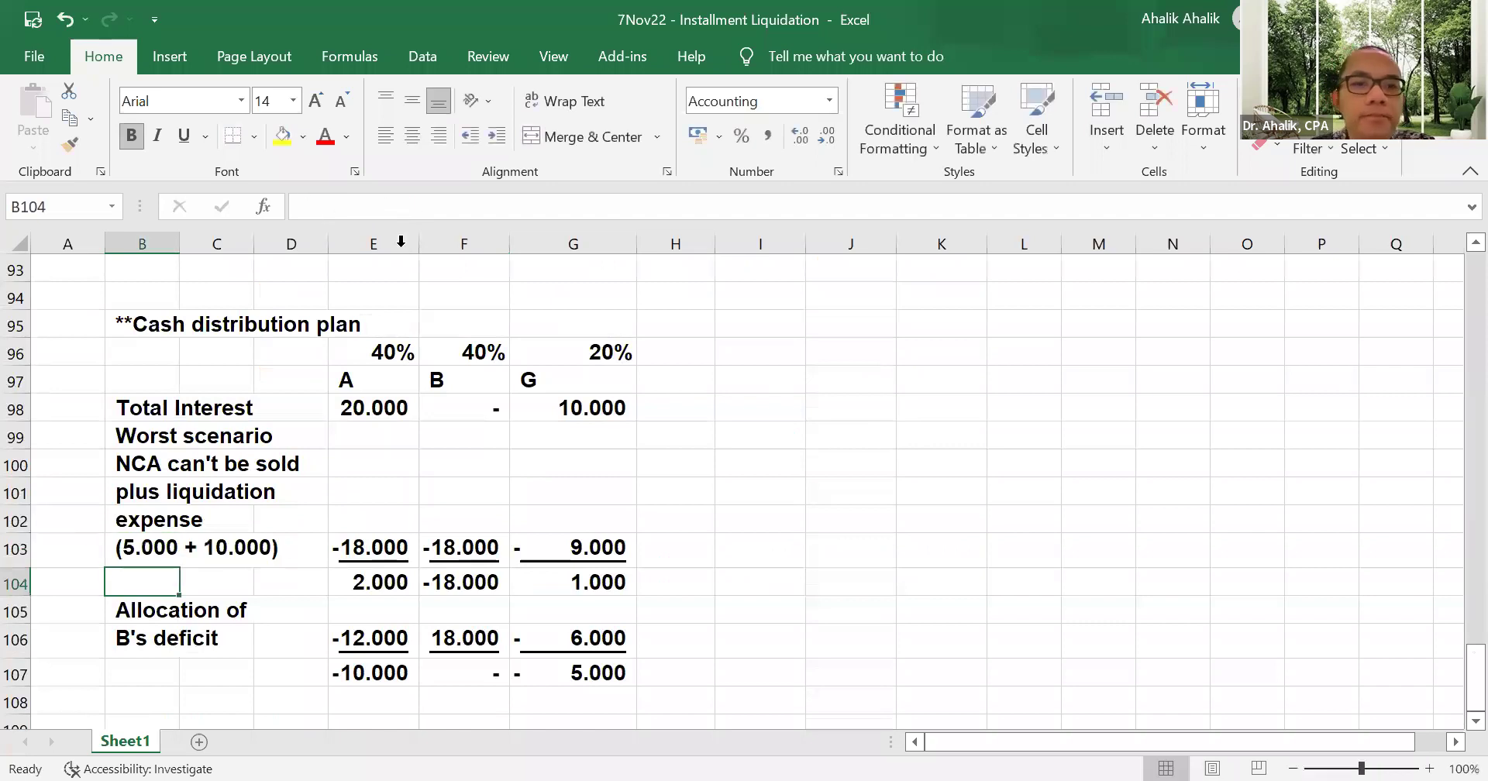
- Allocate the worst-scenario loss to A in E103 with =-15000*E96 and copy the formula across to F103:G103
click(386, 547)
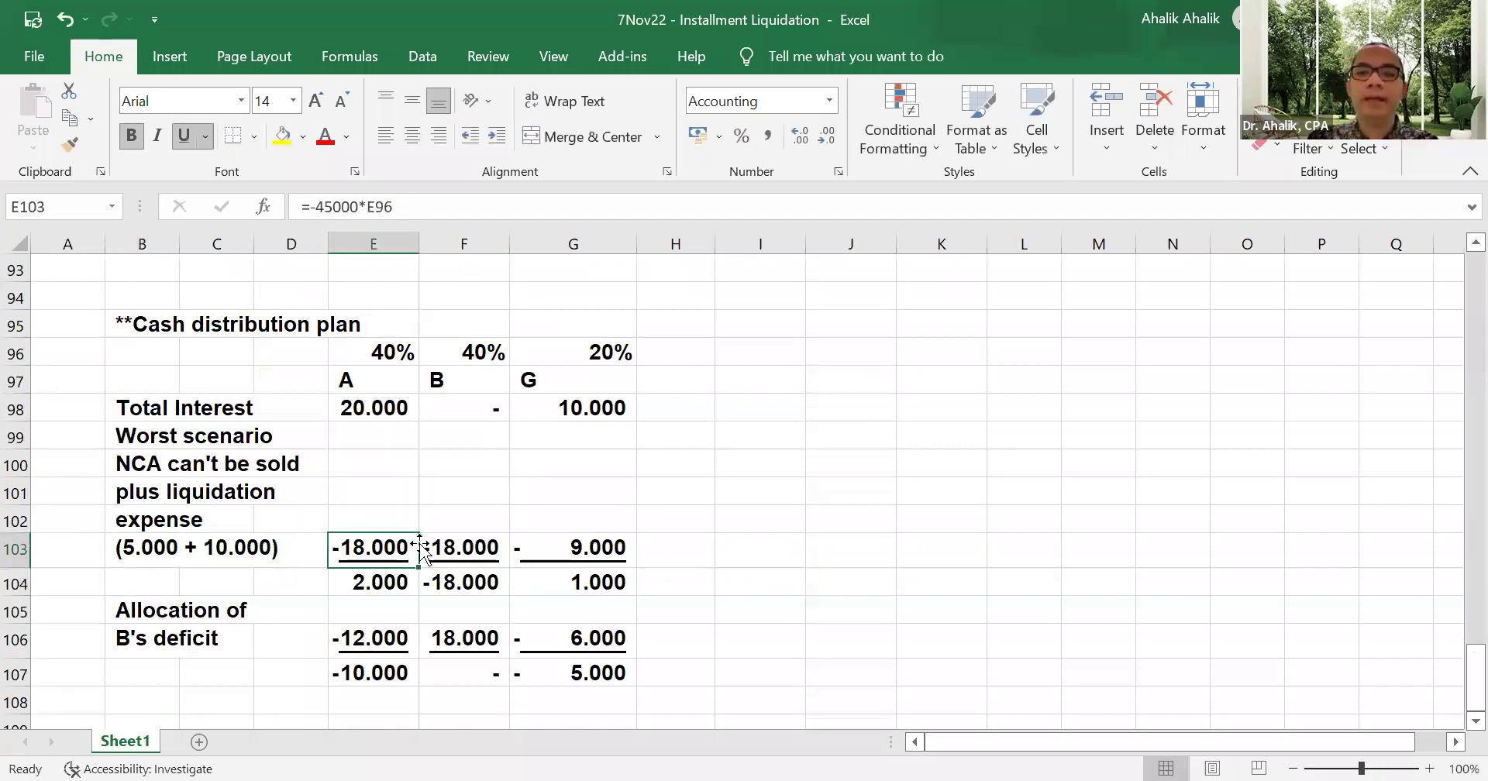
text(=-15000)
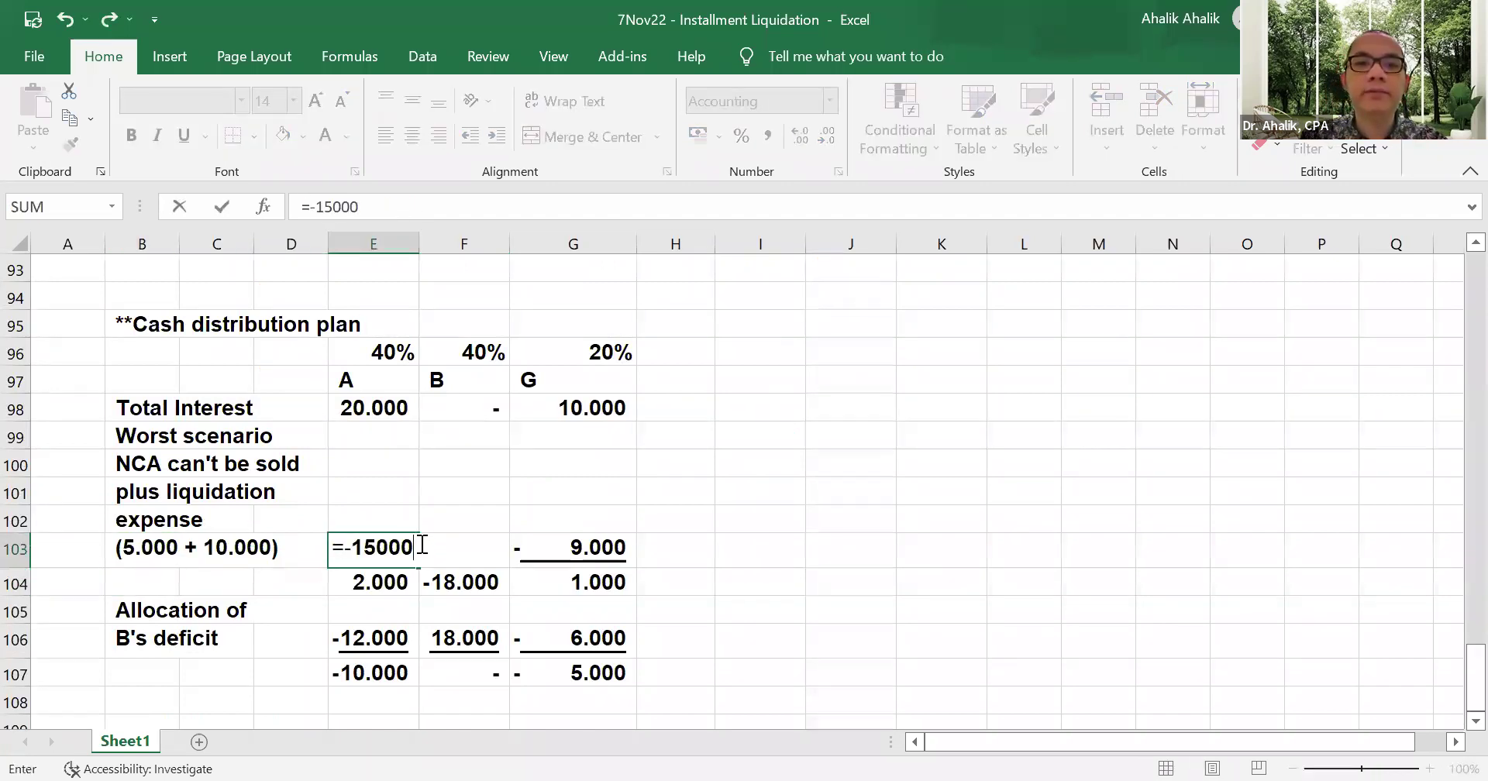
click(414, 358)
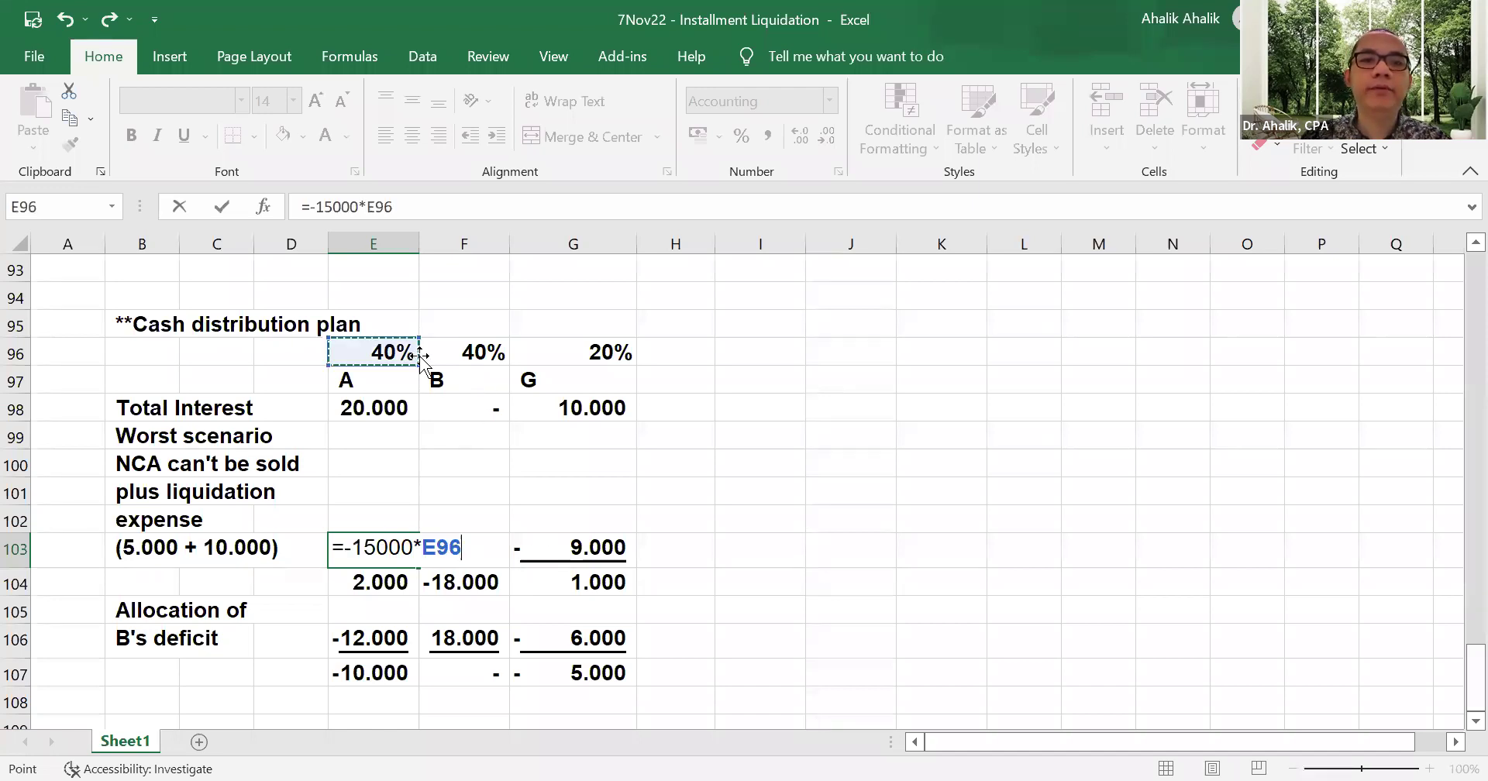
key(Return)
click(377, 540)
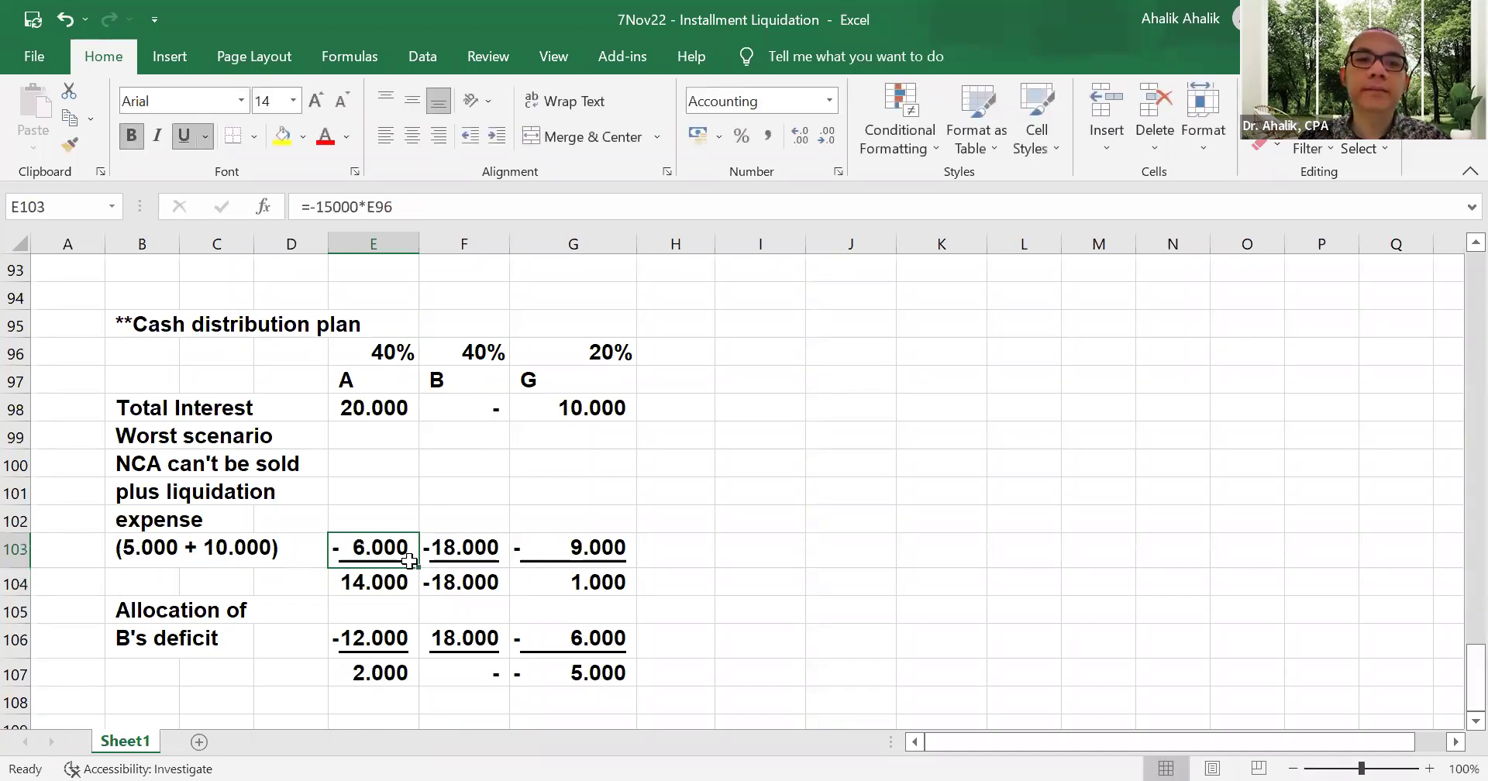
drag(419, 568, 681, 578)
click(581, 581)
drag(374, 547, 574, 547)
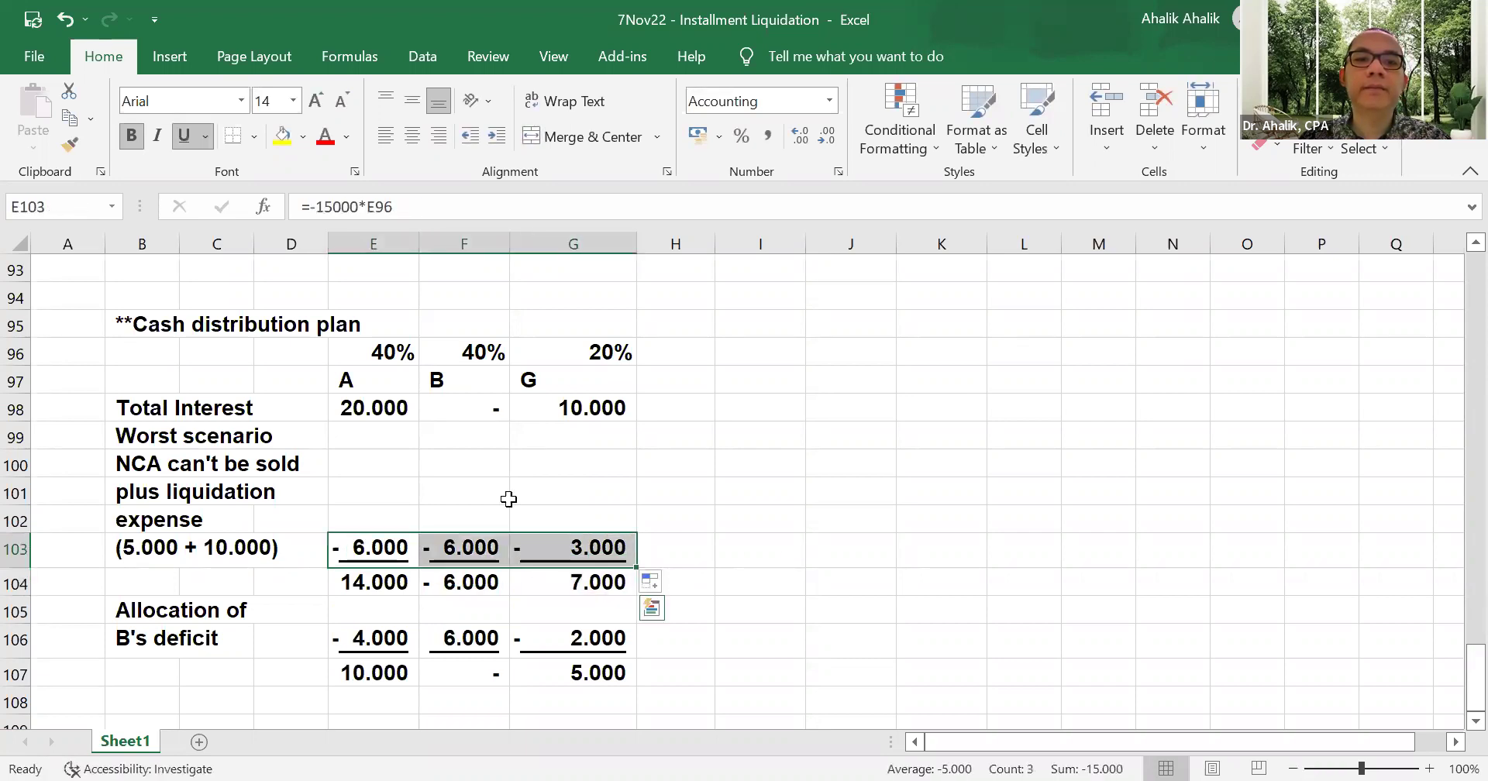
- Examine B's deficit, its allocation to A, and the resulting payouts in the June cash distribution plan
click(760, 435)
click(462, 587)
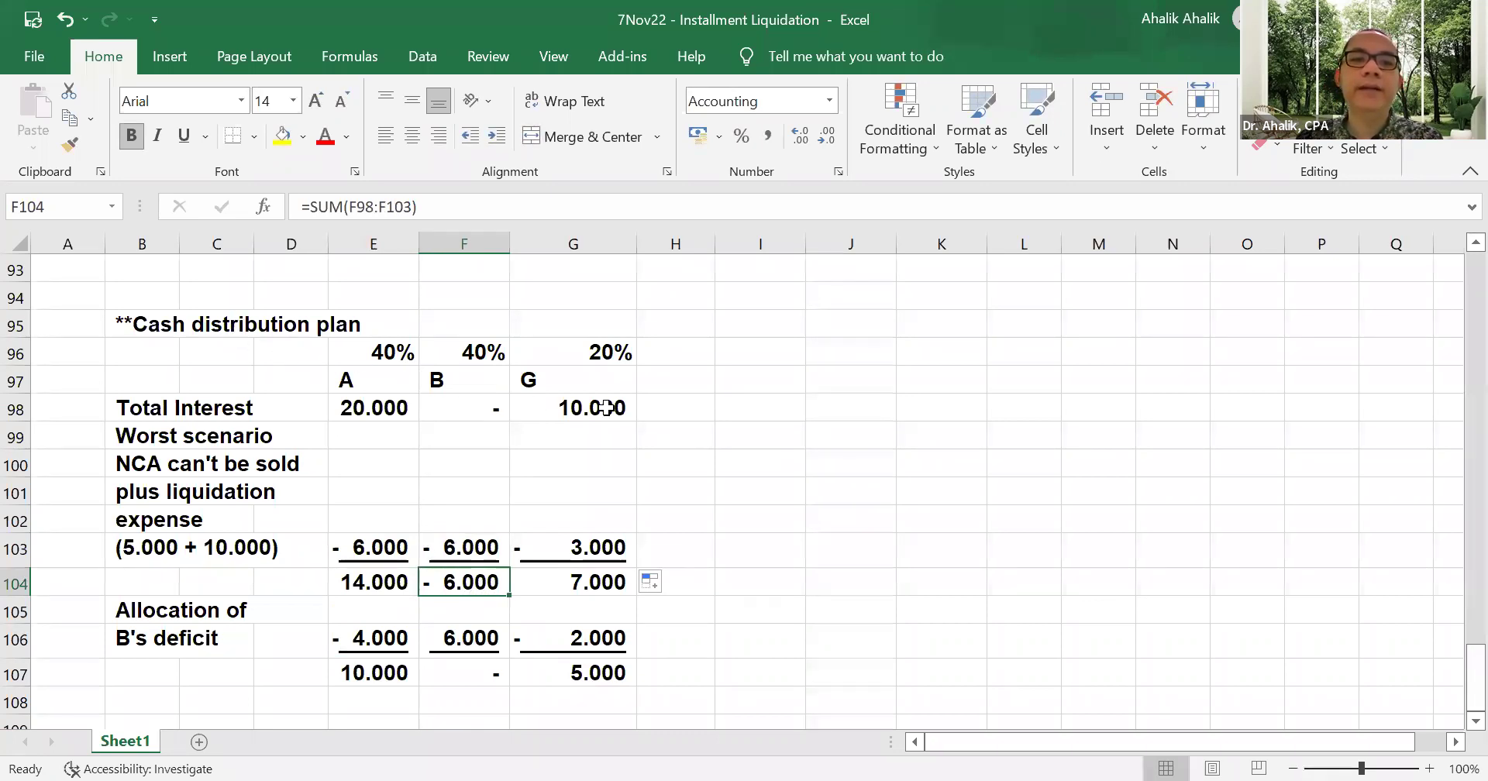
click(380, 626)
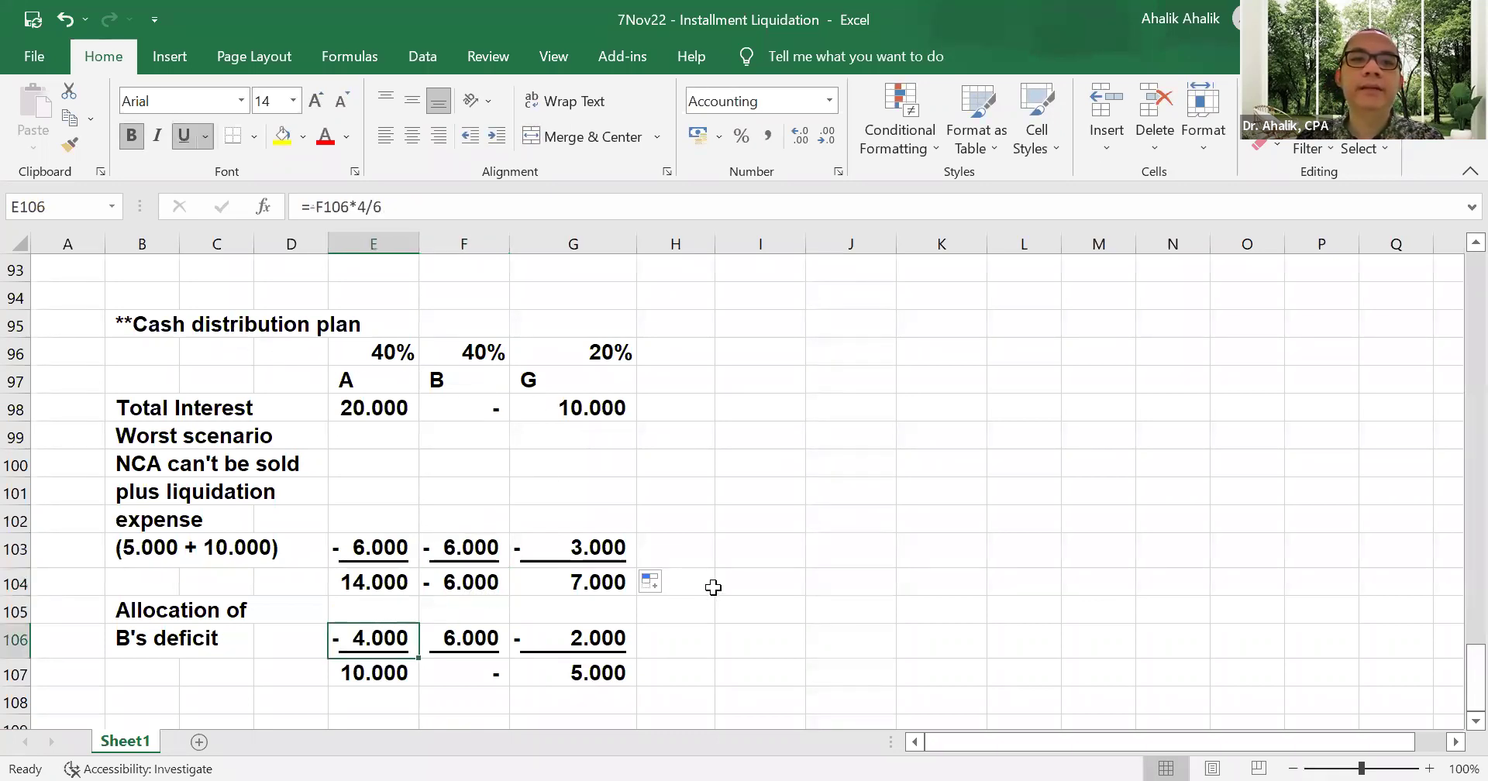
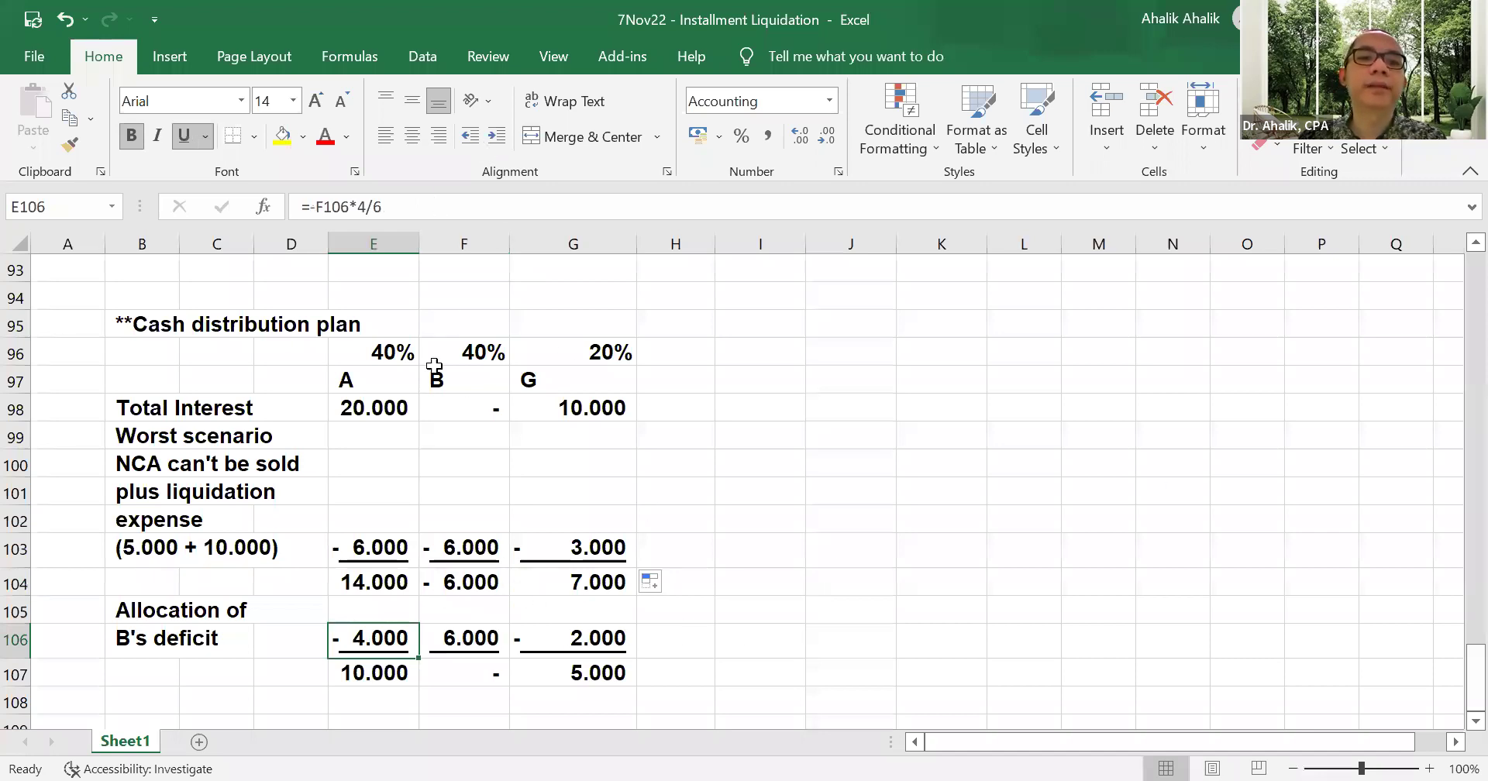
click(380, 675)
click(599, 670)
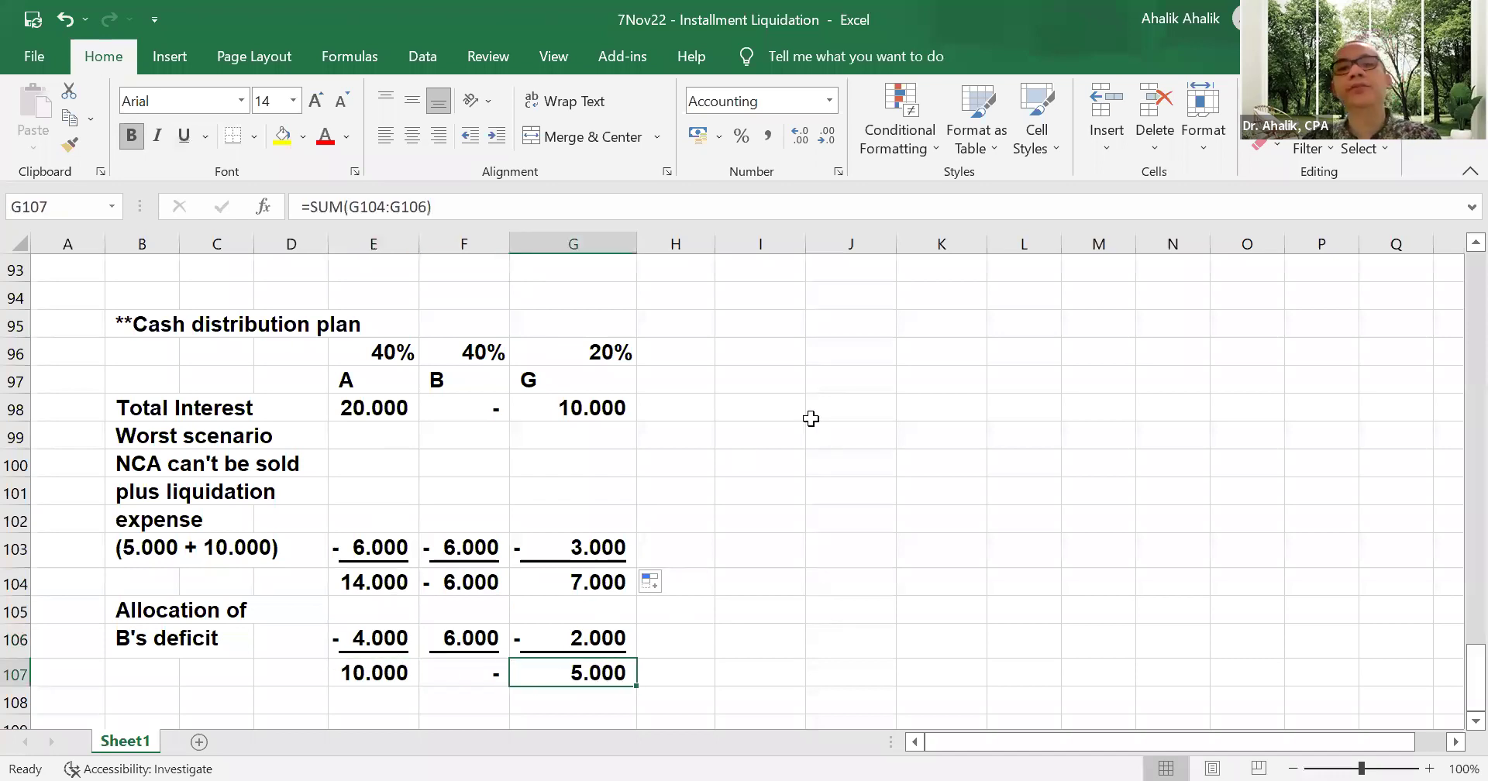
scroll(730, 423, up, 9)
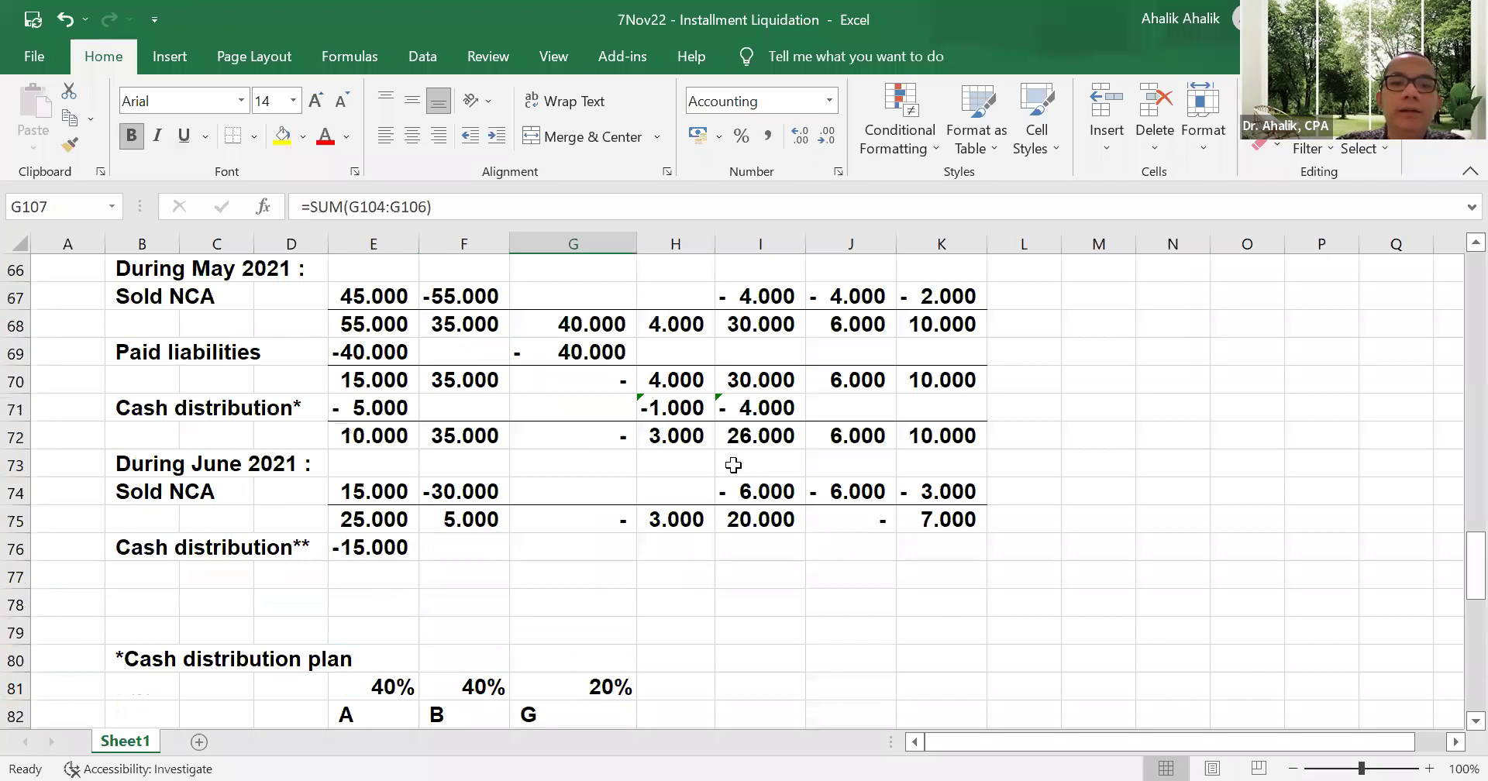
scroll(733, 465, down, 10)
scroll(674, 455, up, 6)
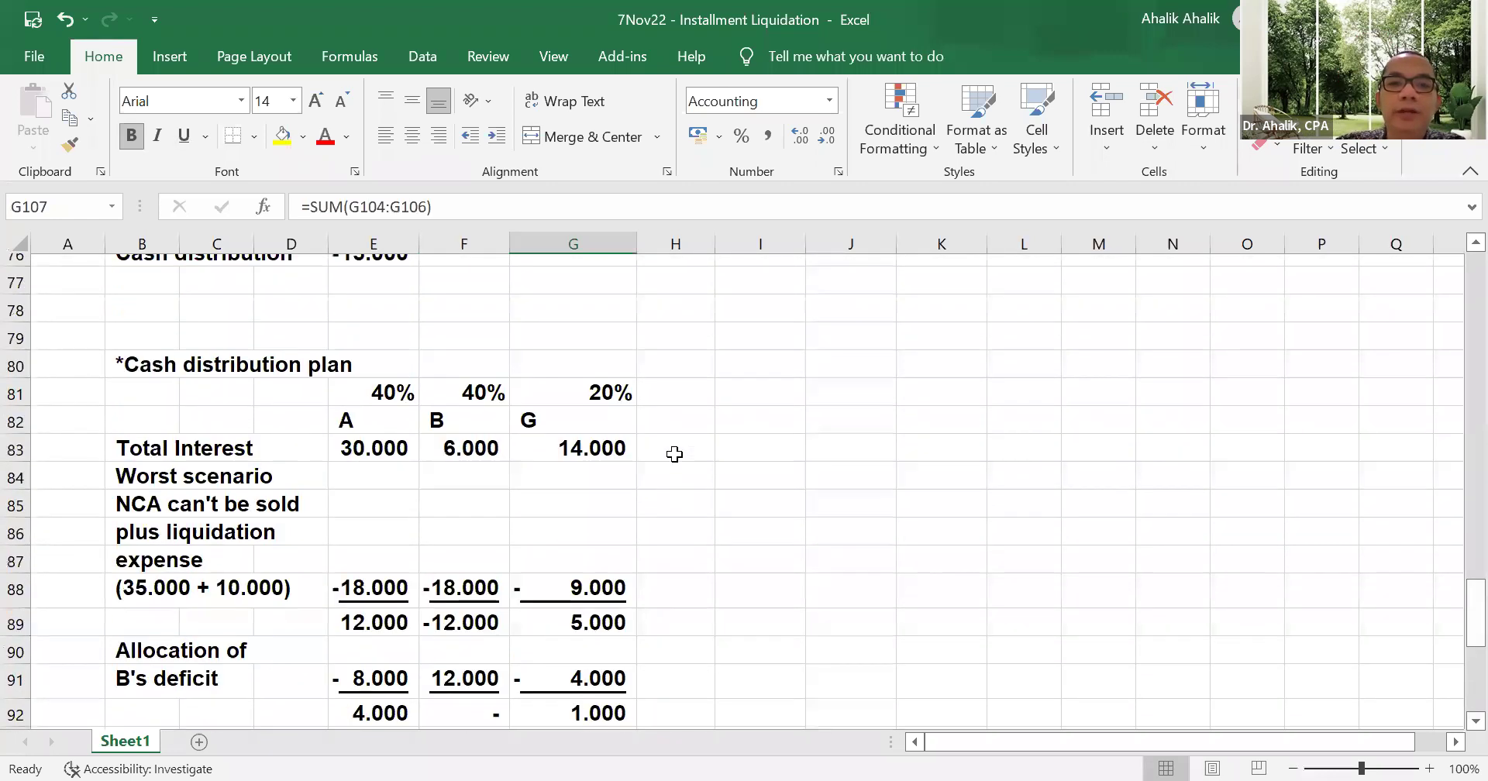
- Post A's June cash distribution in I76 as the negative of the plan's payout, with =-E107
scroll(674, 454, up, 4)
click(764, 629)
text(=-)
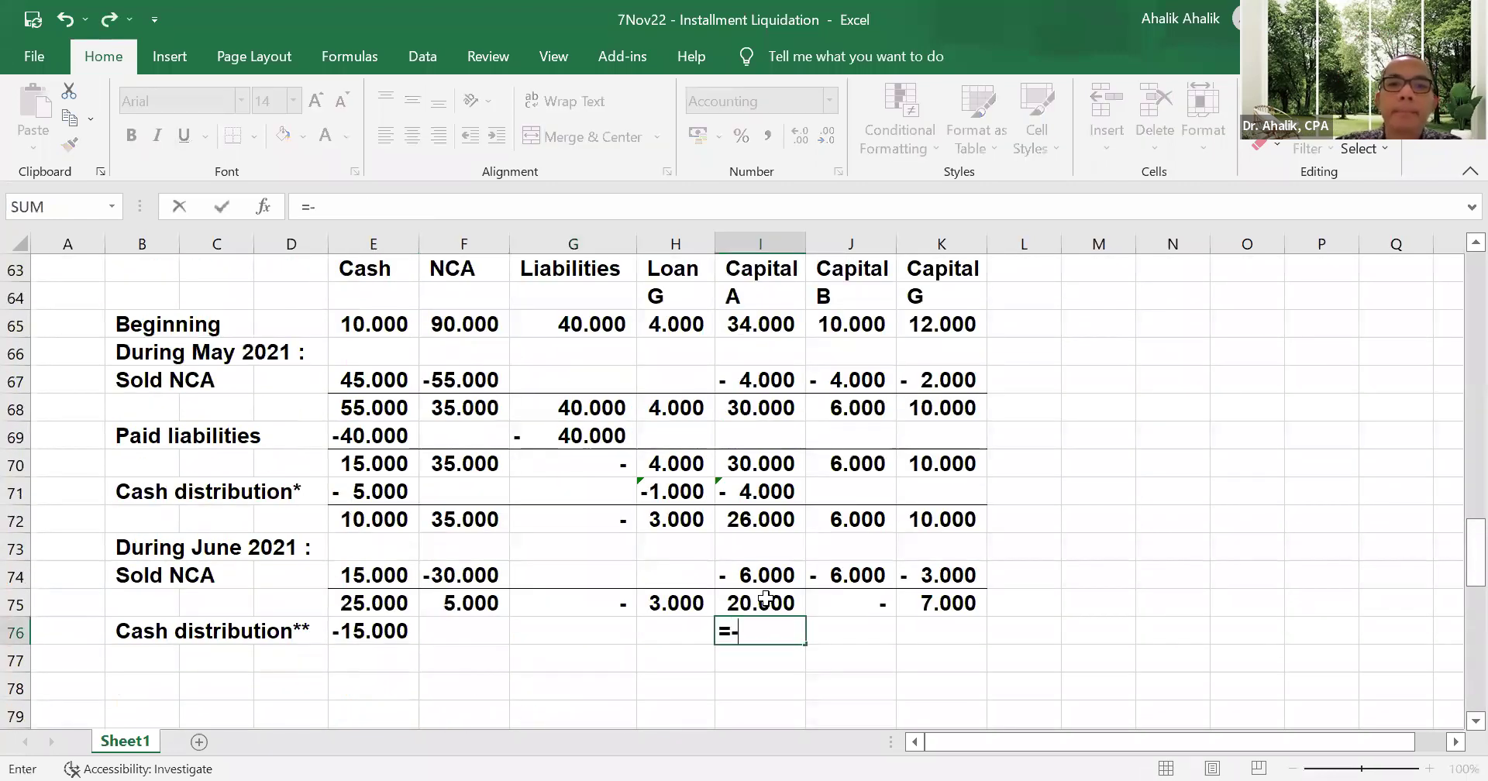
scroll(591, 601, down, 9)
scroll(469, 580, down, 3)
click(372, 487)
click(374, 505)
key(Return)
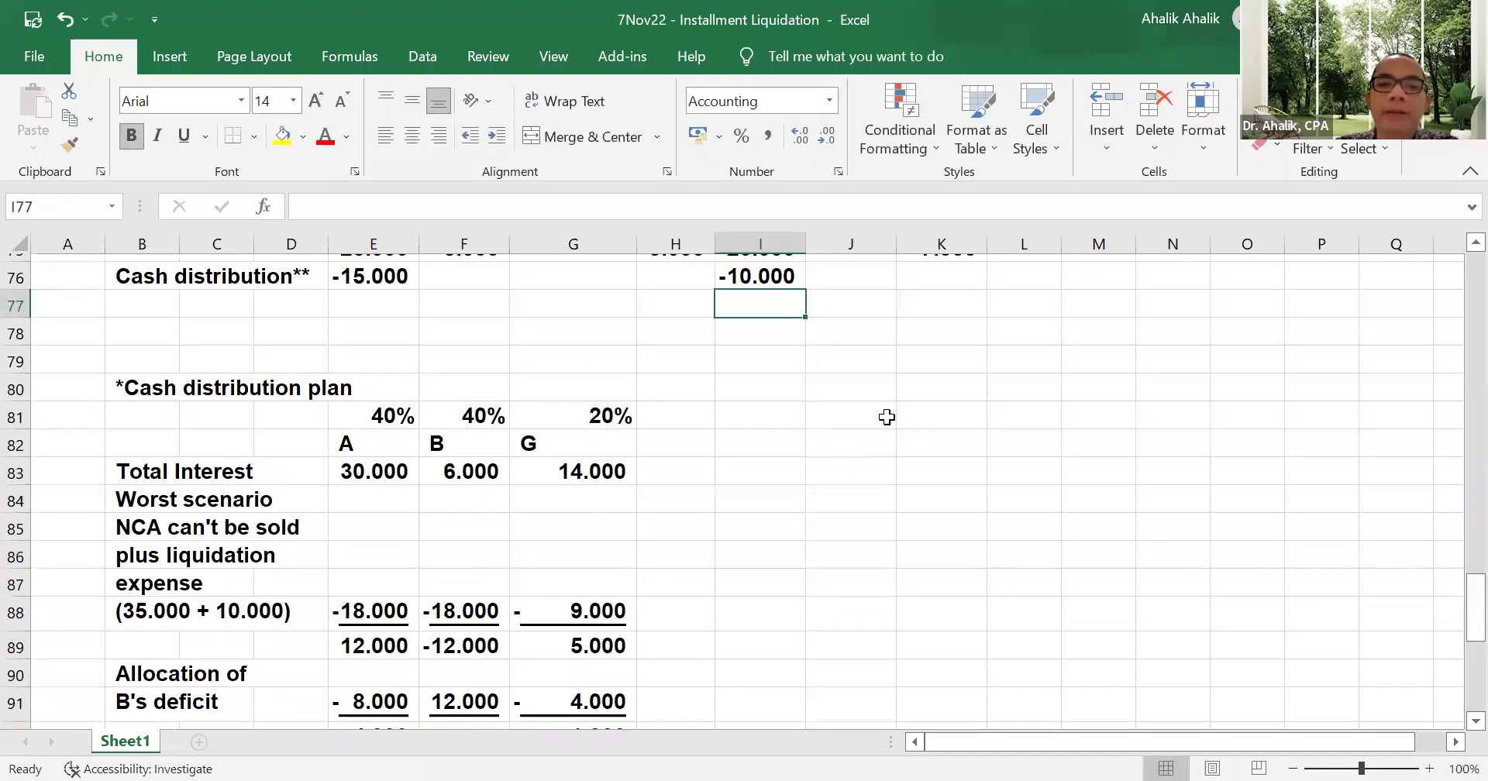
- Post the June repayment of G's loan in H76 as the negative of the loan balance, with =-H75
scroll(887, 417, up, 4)
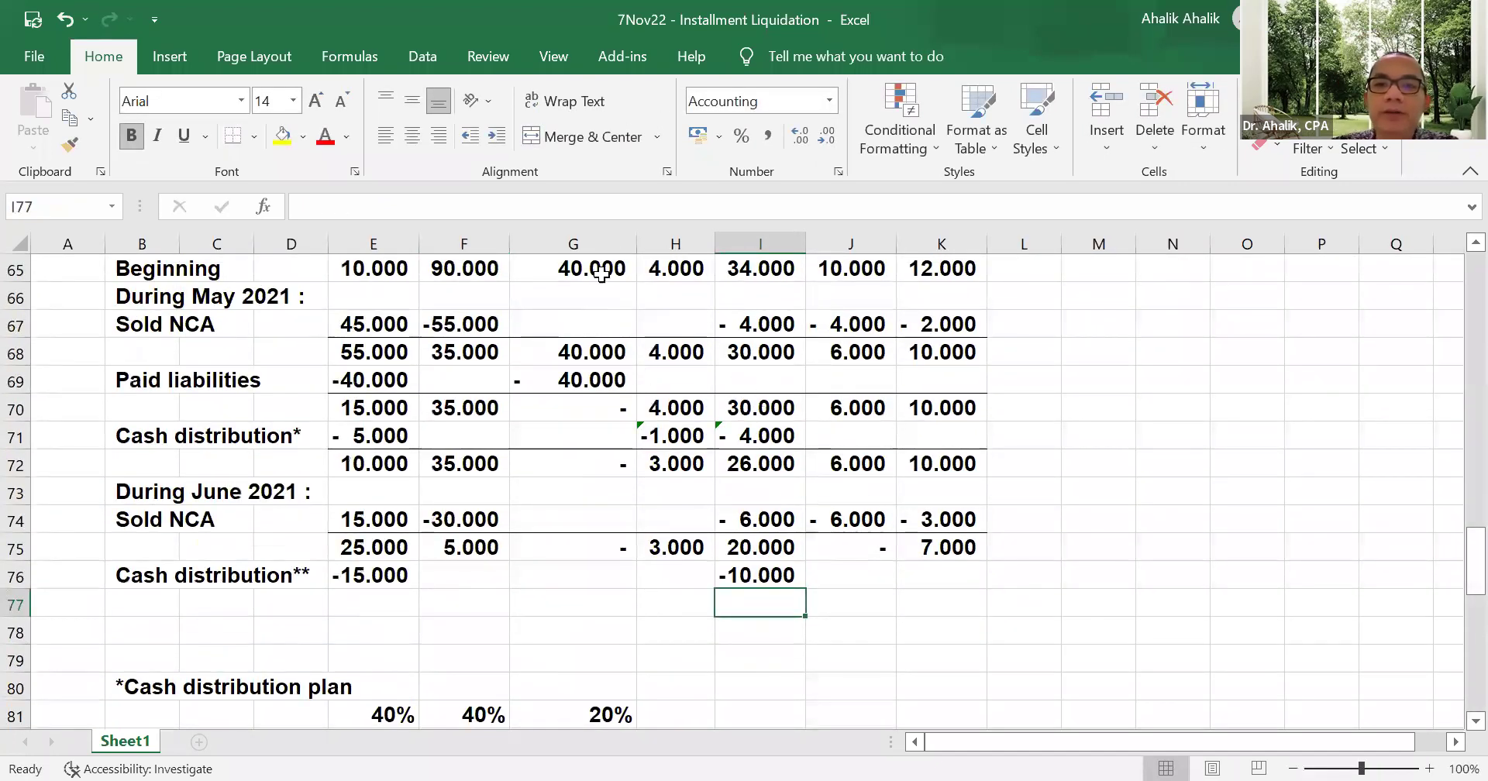
click(707, 574)
text(=-)
click(678, 546)
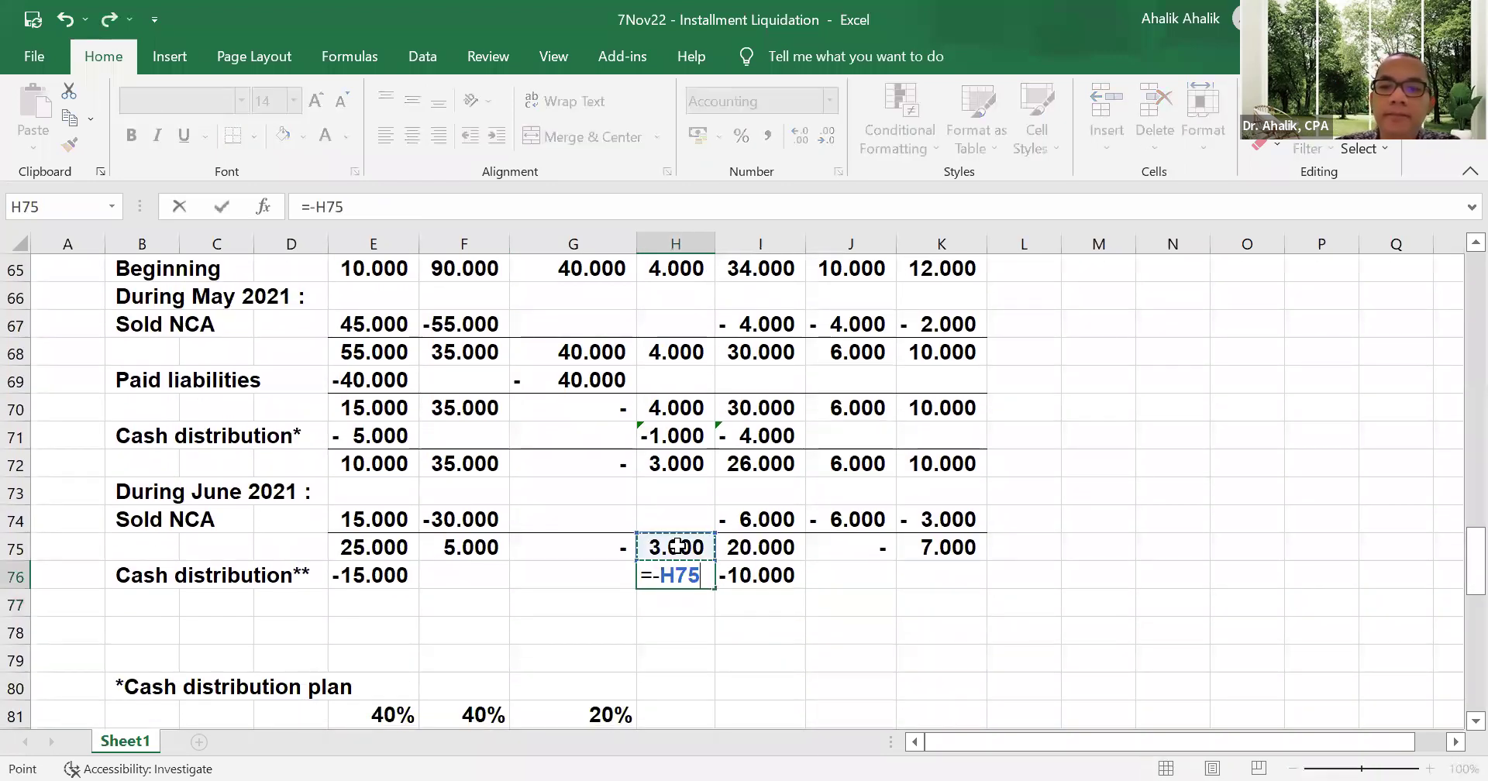
key(Return)
- Post G's June capital distribution in K76 as =-2000 and check it against the loan repayment in H76
click(934, 565)
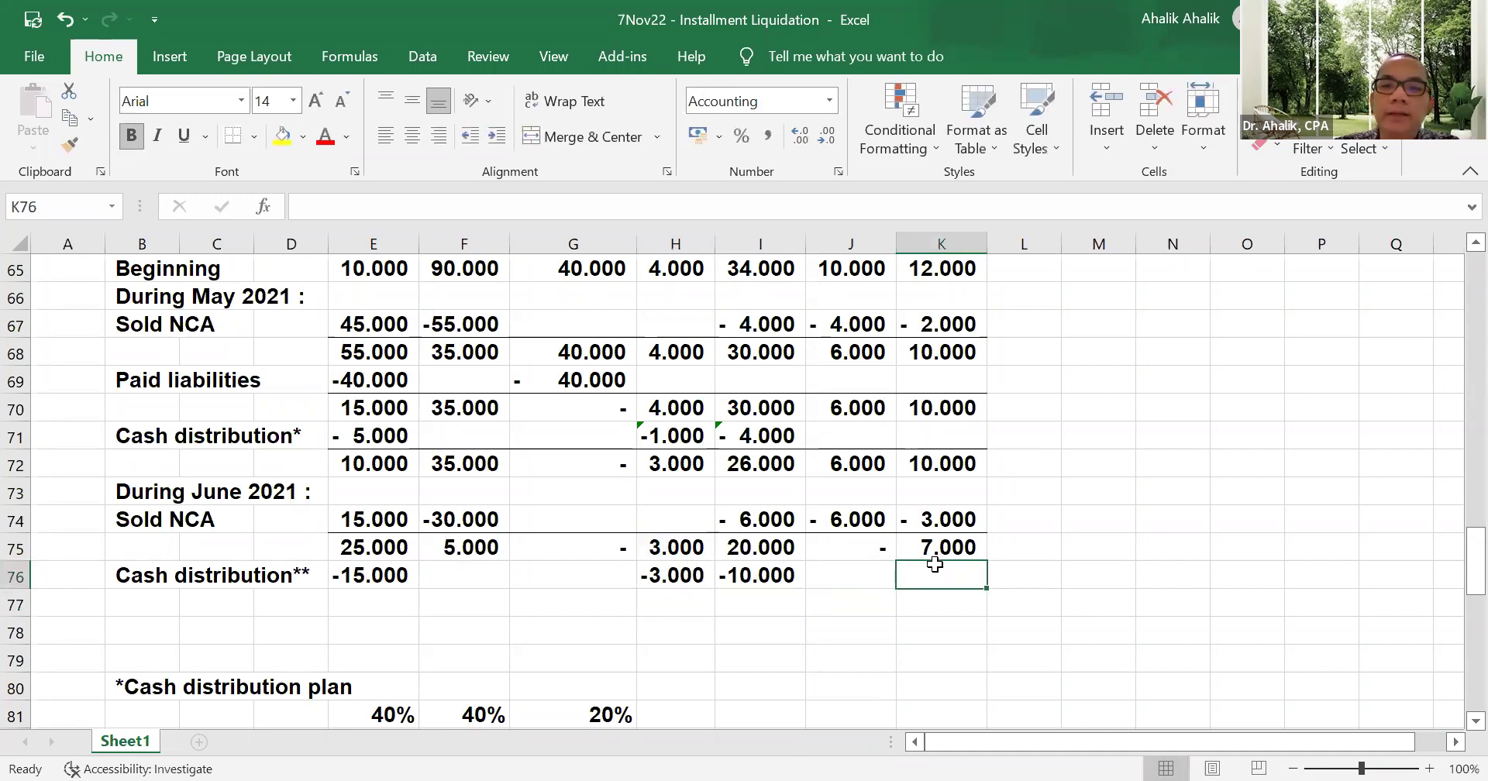
text(=)
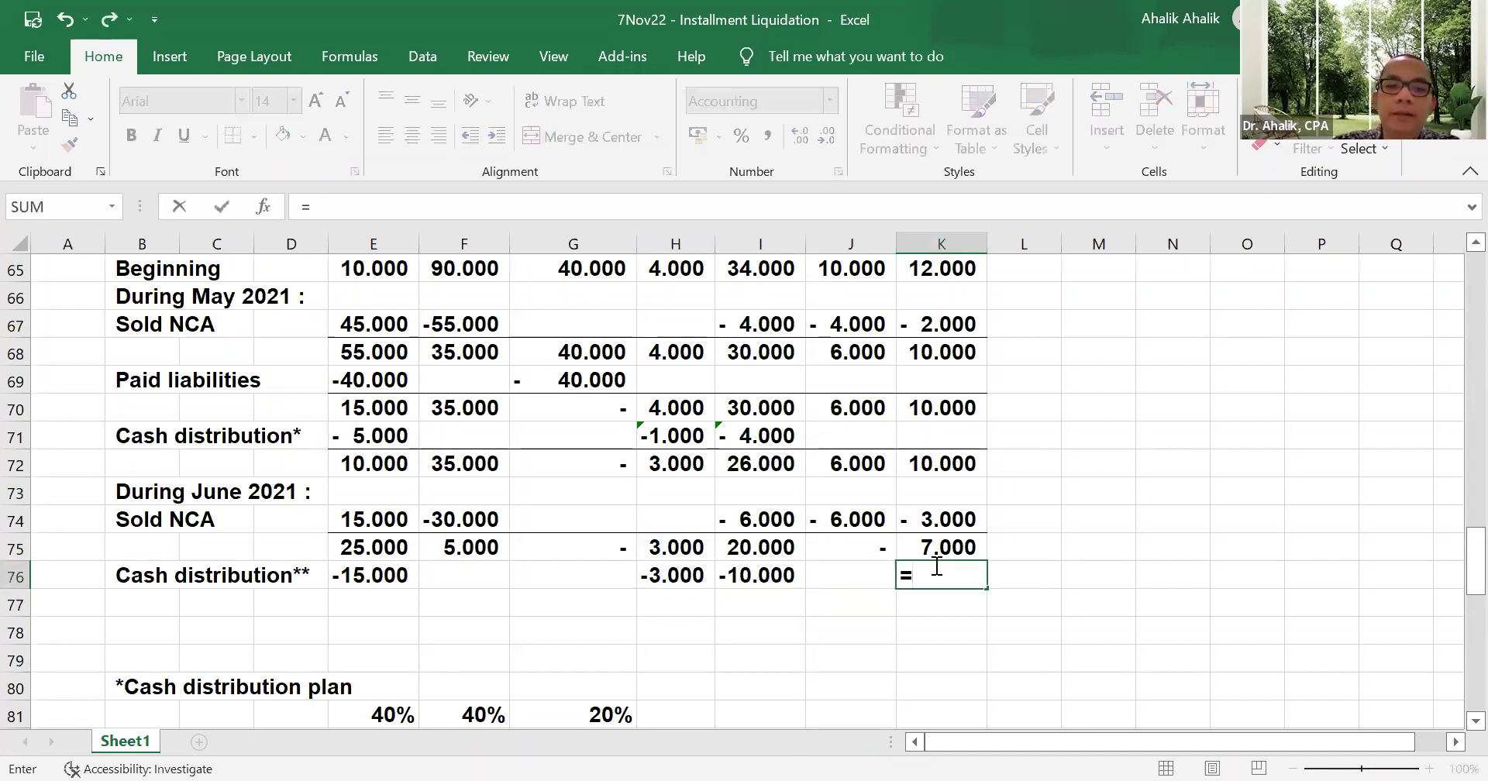
text(-2000)
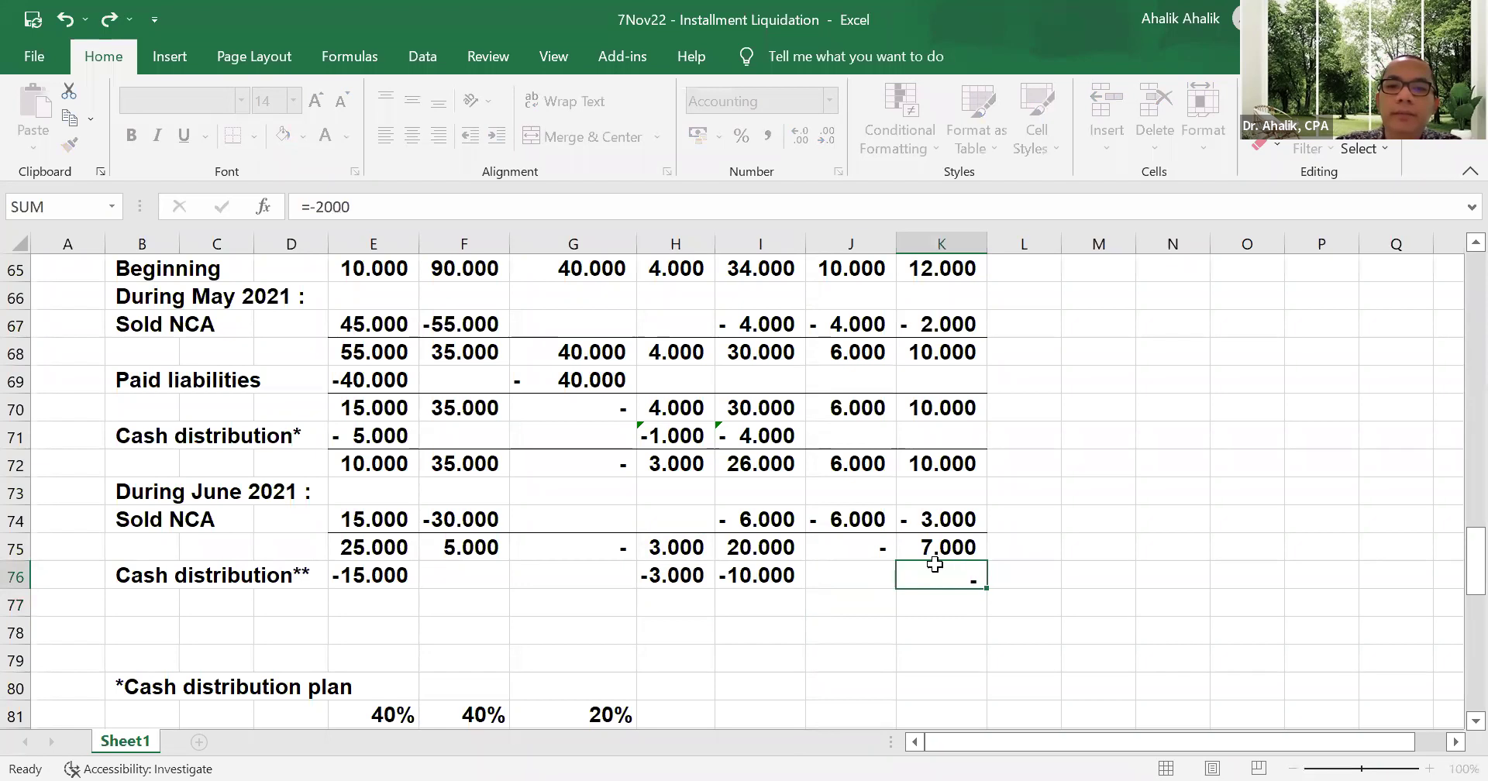
key(Return)
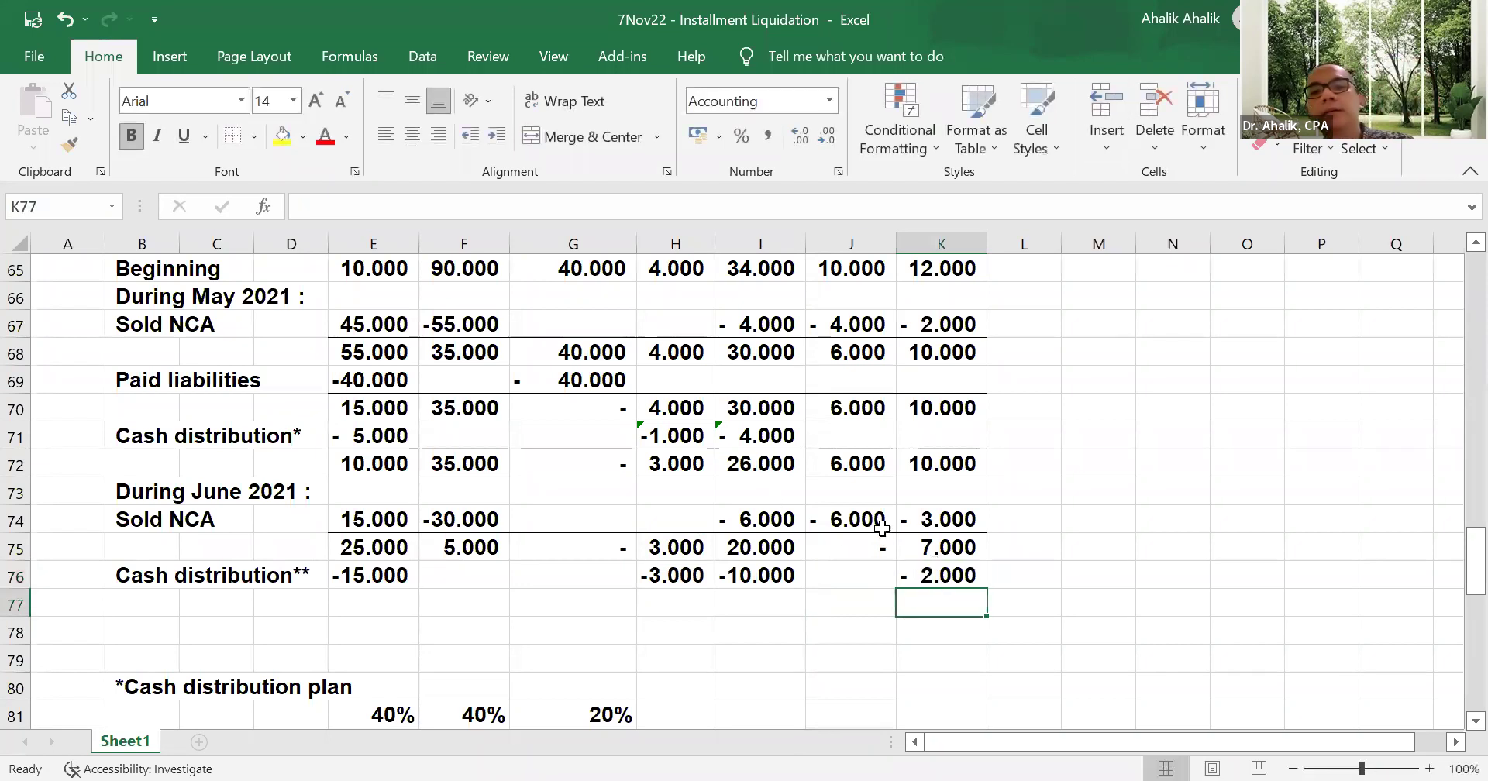
click(934, 582)
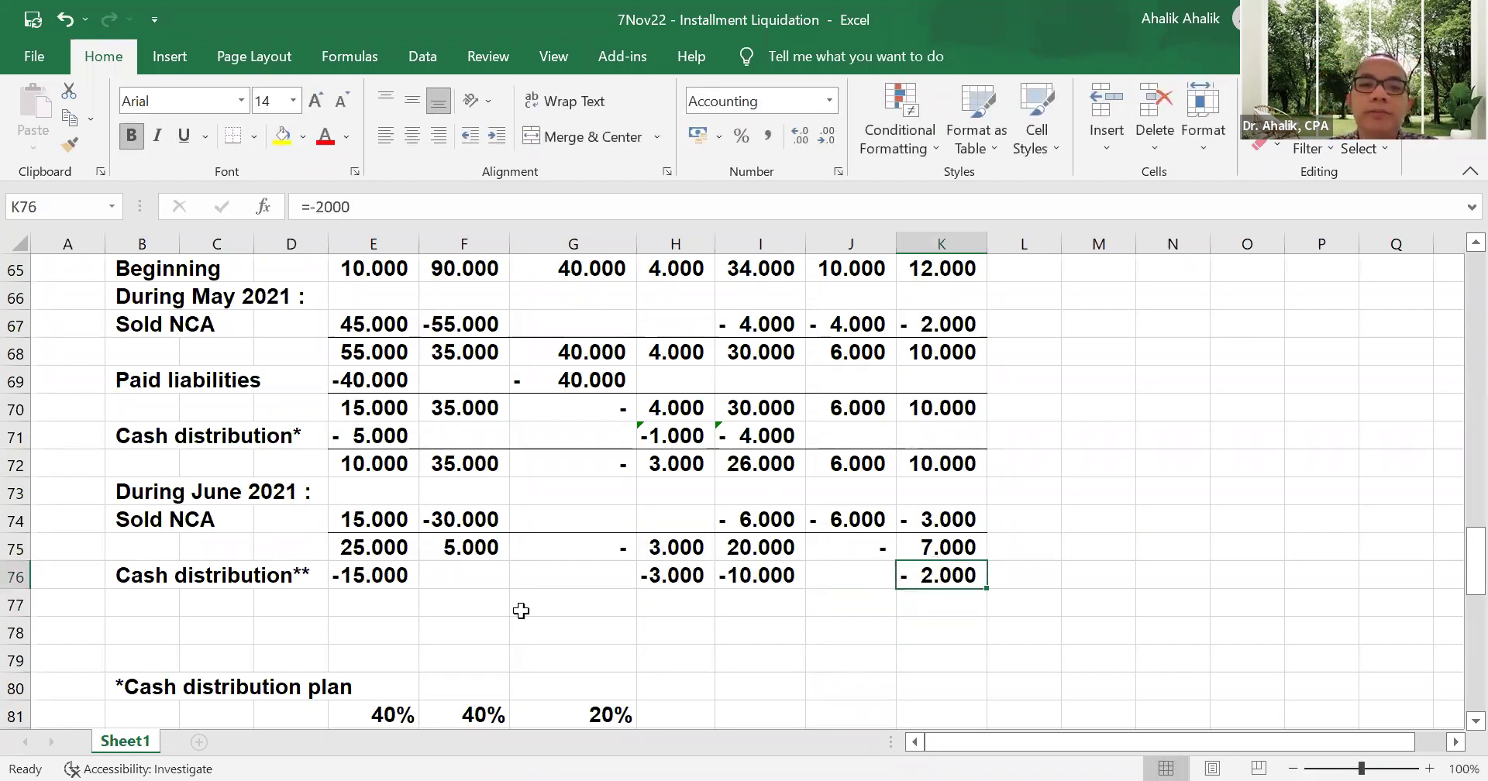
click(672, 578)
click(930, 584)
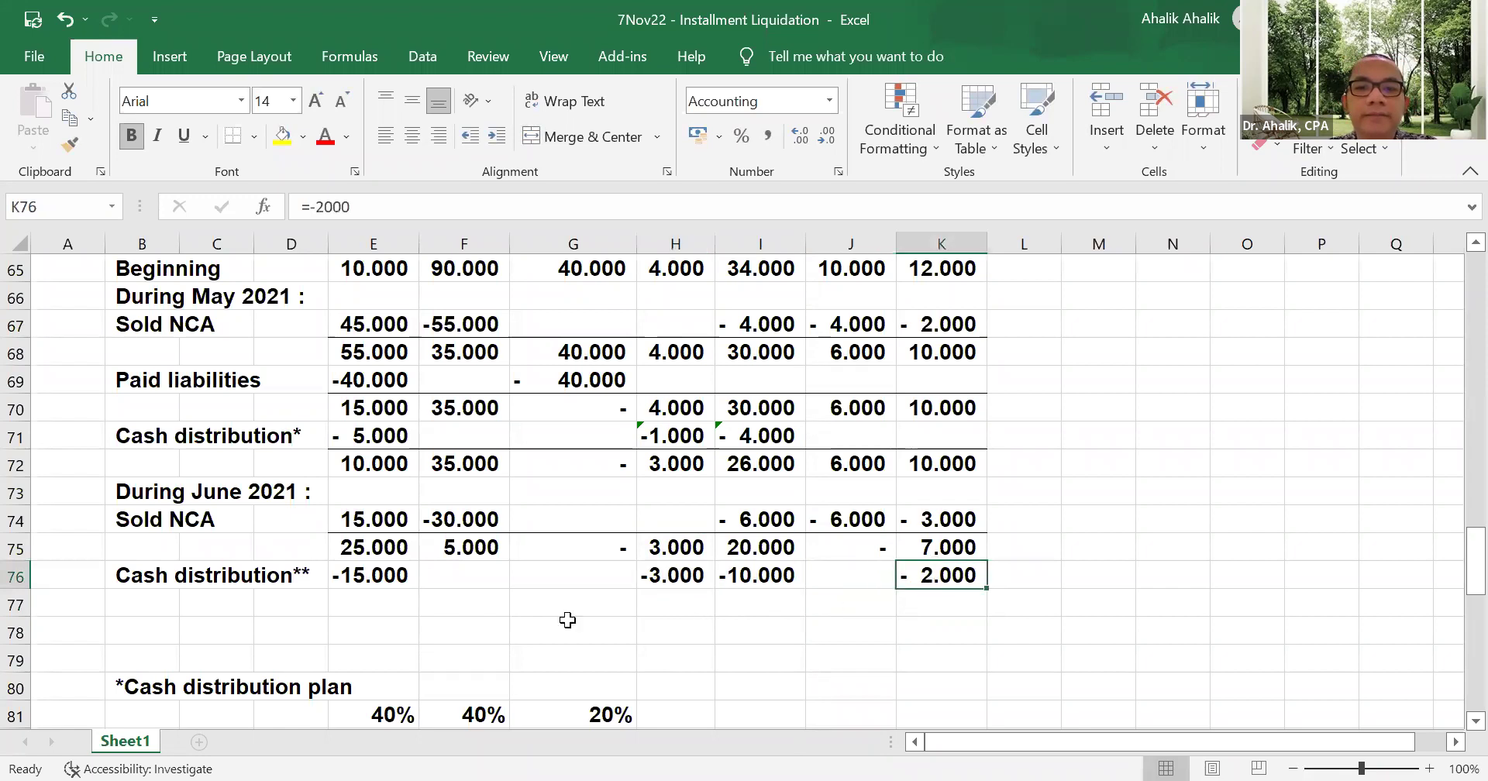
- Add a bottom border to E76:K76 and total the balances in E77 with =SUM(E75:E76), copying the formula across to K77
drag(377, 575, 942, 578)
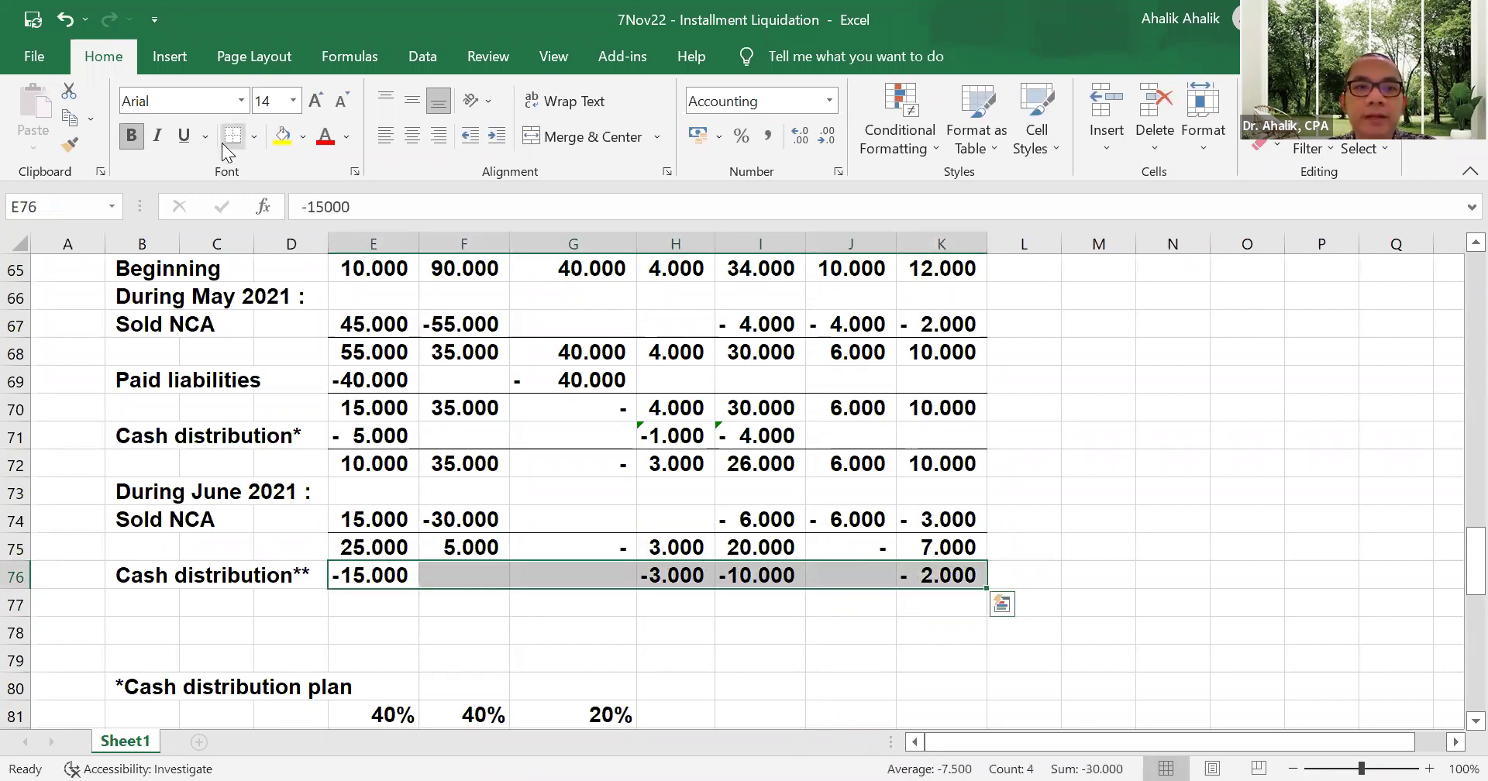
click(367, 605)
text(=sum()
drag(364, 575, 359, 548)
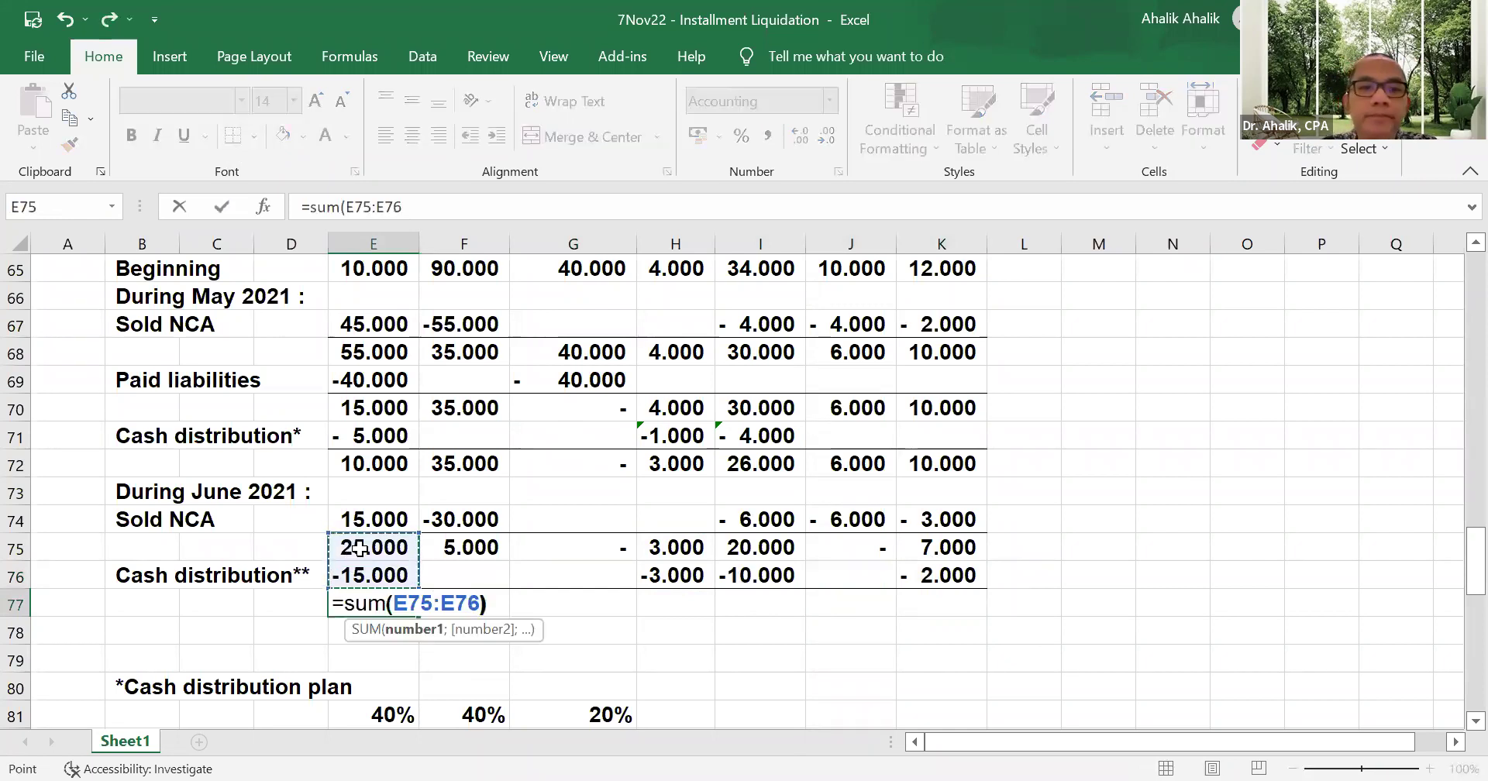
key(Return)
key(Up)
drag(441, 619, 942, 620)
- Insert blank rows above the cash distribution plan and add the labels "During July 2021 :" in B78 and "Sold NCA" in B79
click(389, 634)
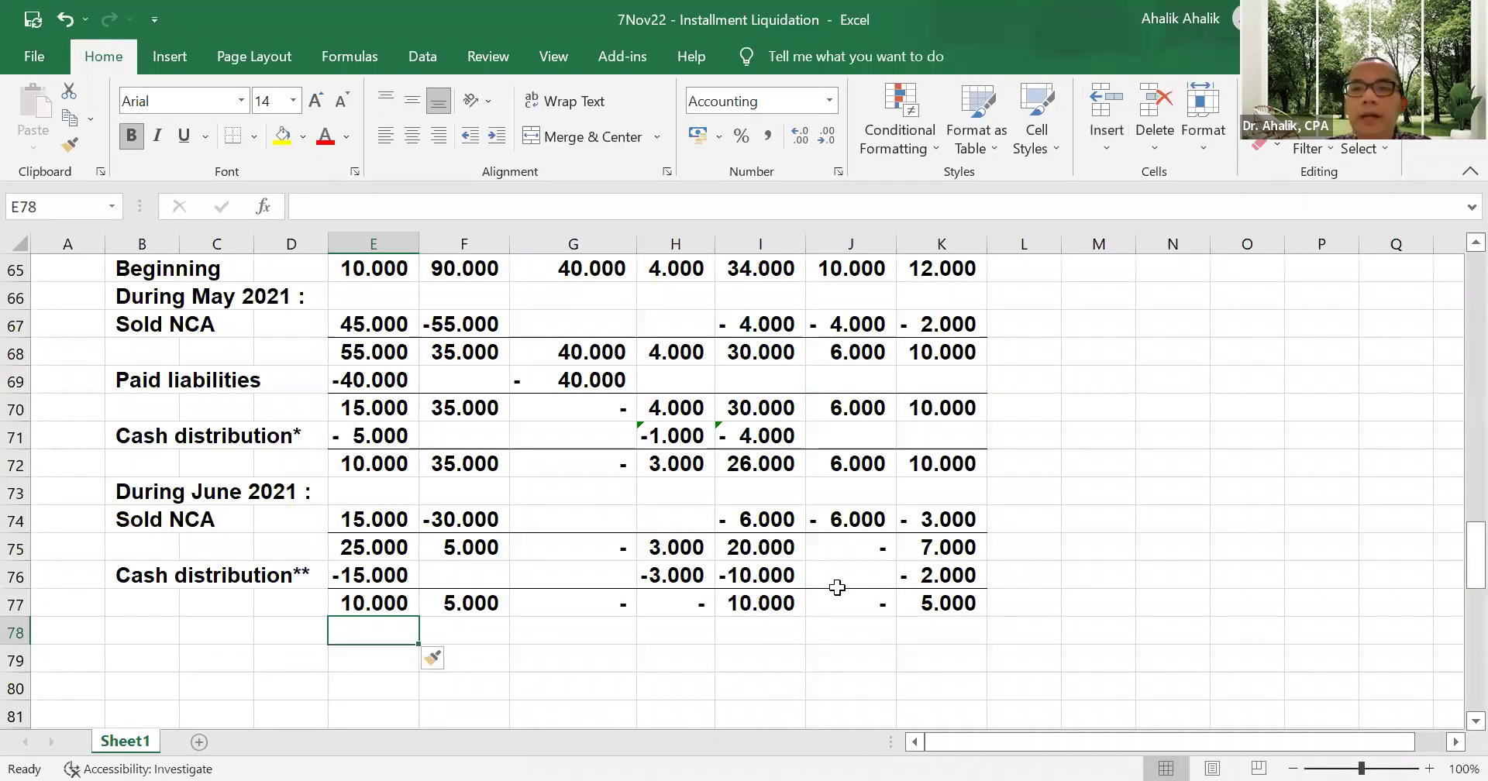
scroll(947, 561, up, 2)
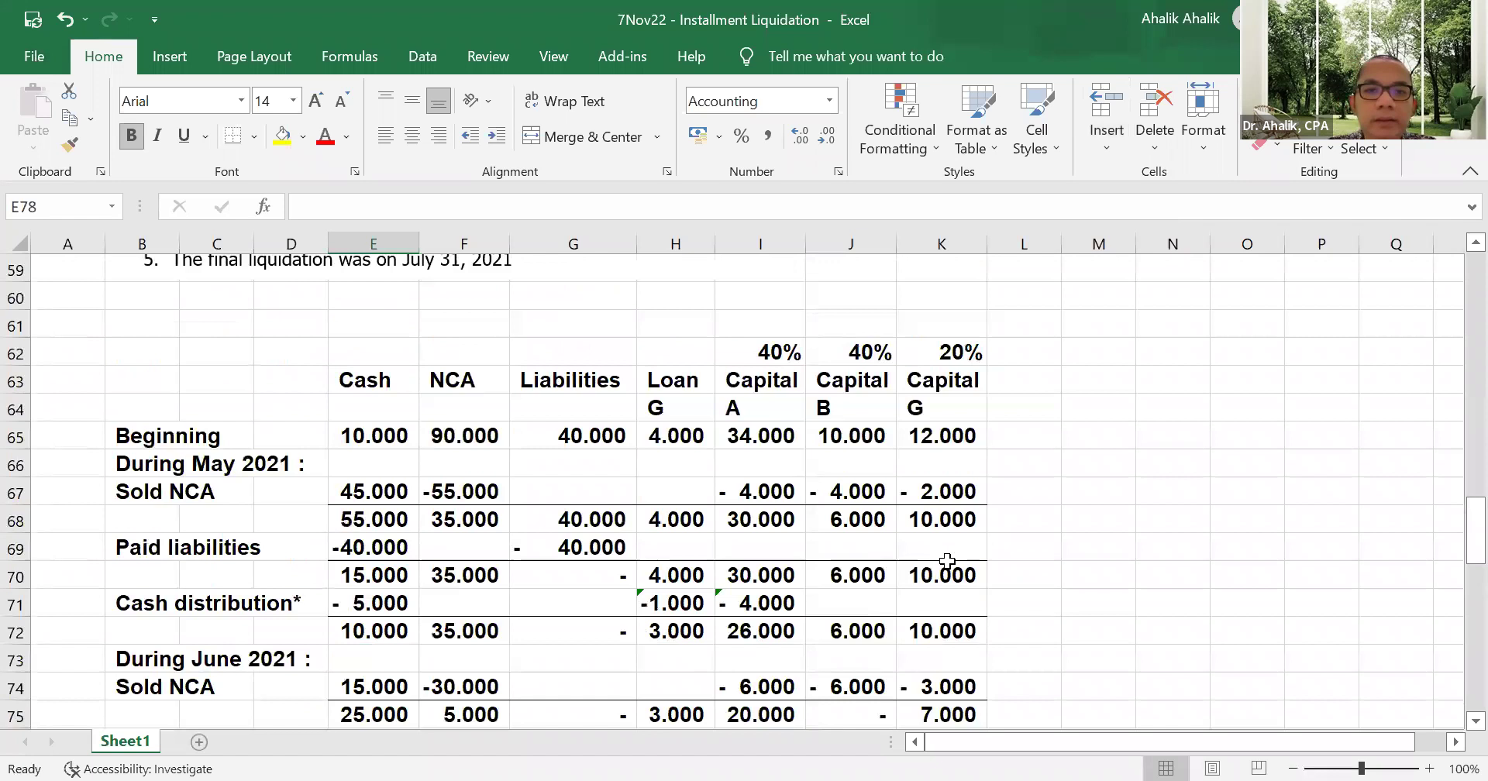
scroll(948, 561, up, 2)
scroll(947, 561, up, 2)
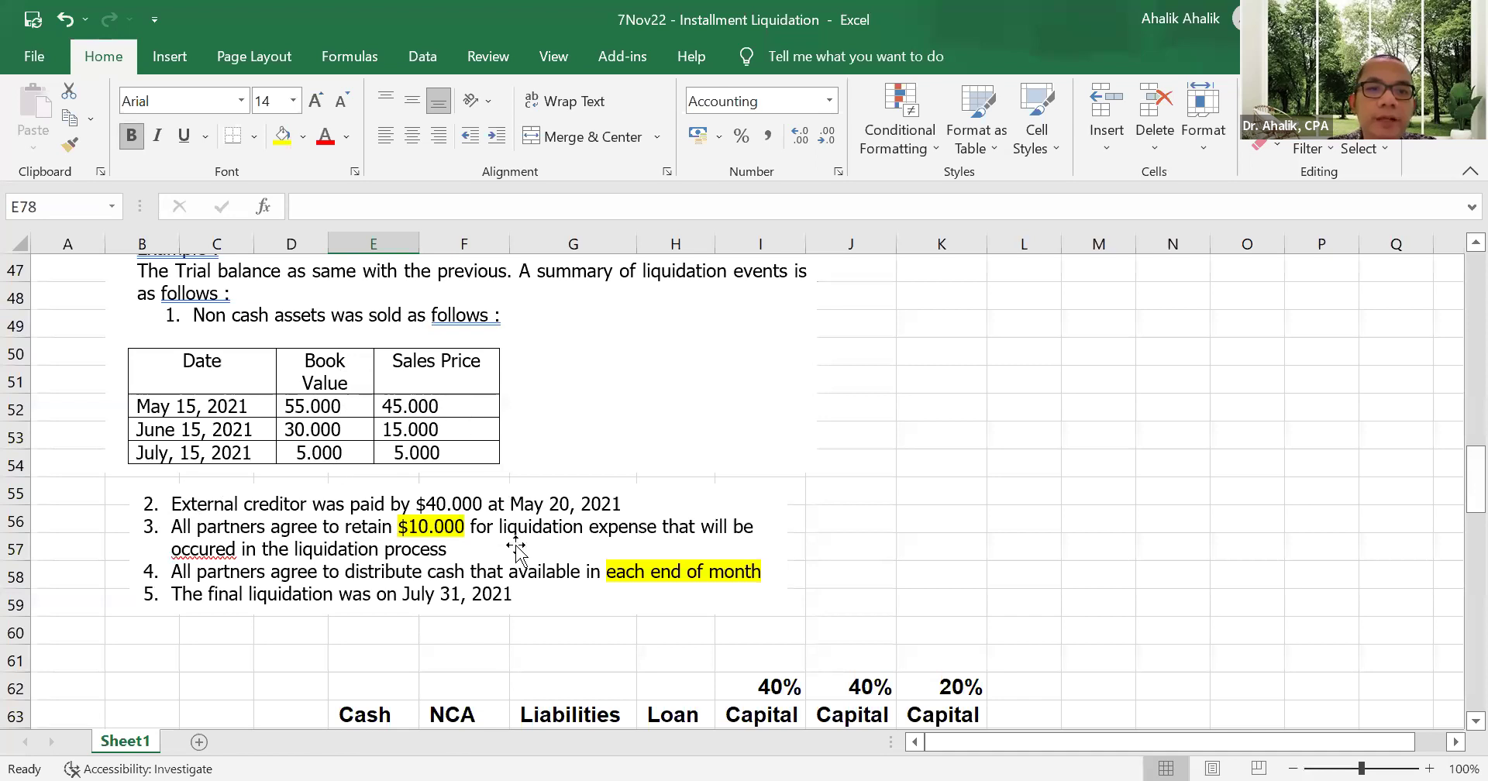
scroll(515, 565, down, 7)
click(163, 553)
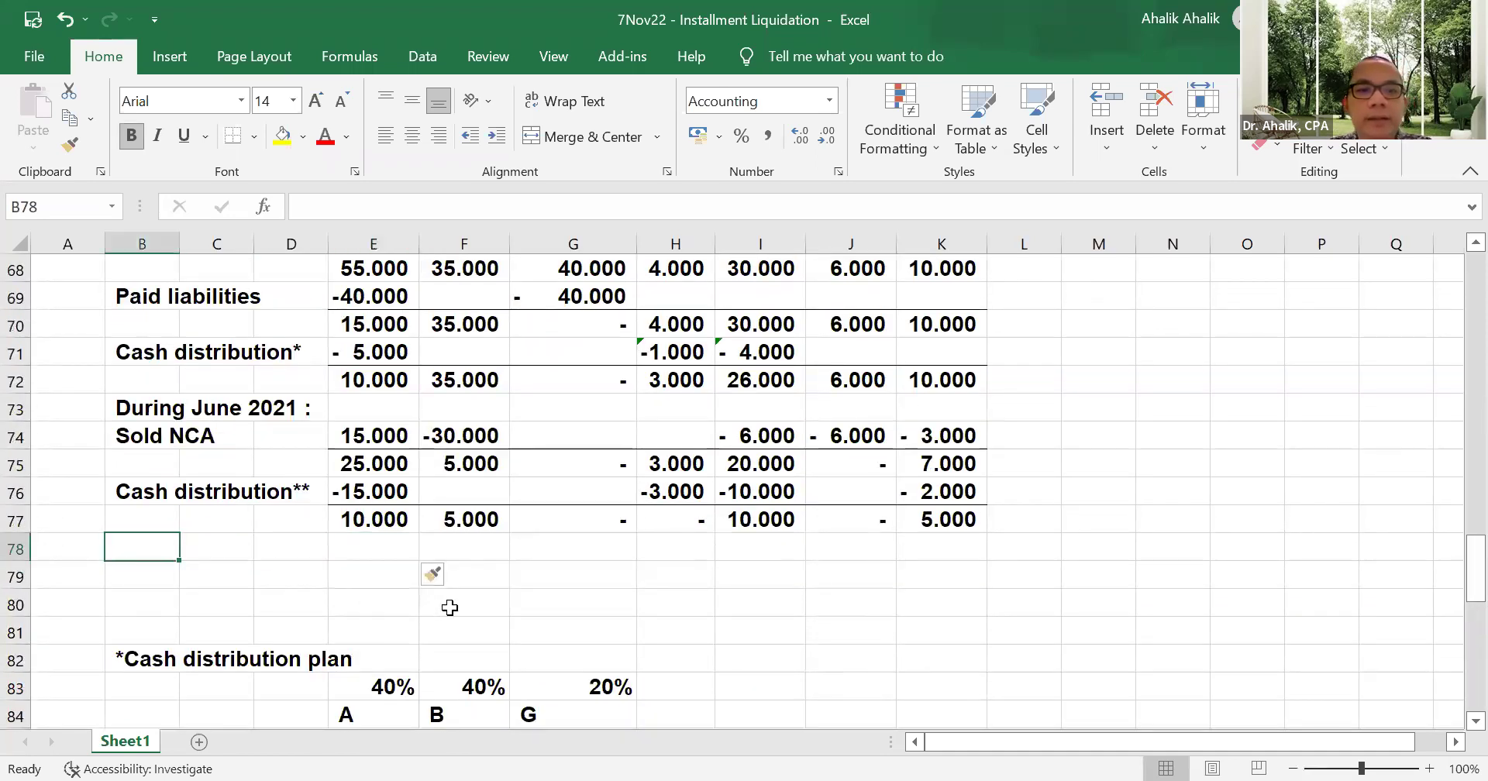
text(Durin)
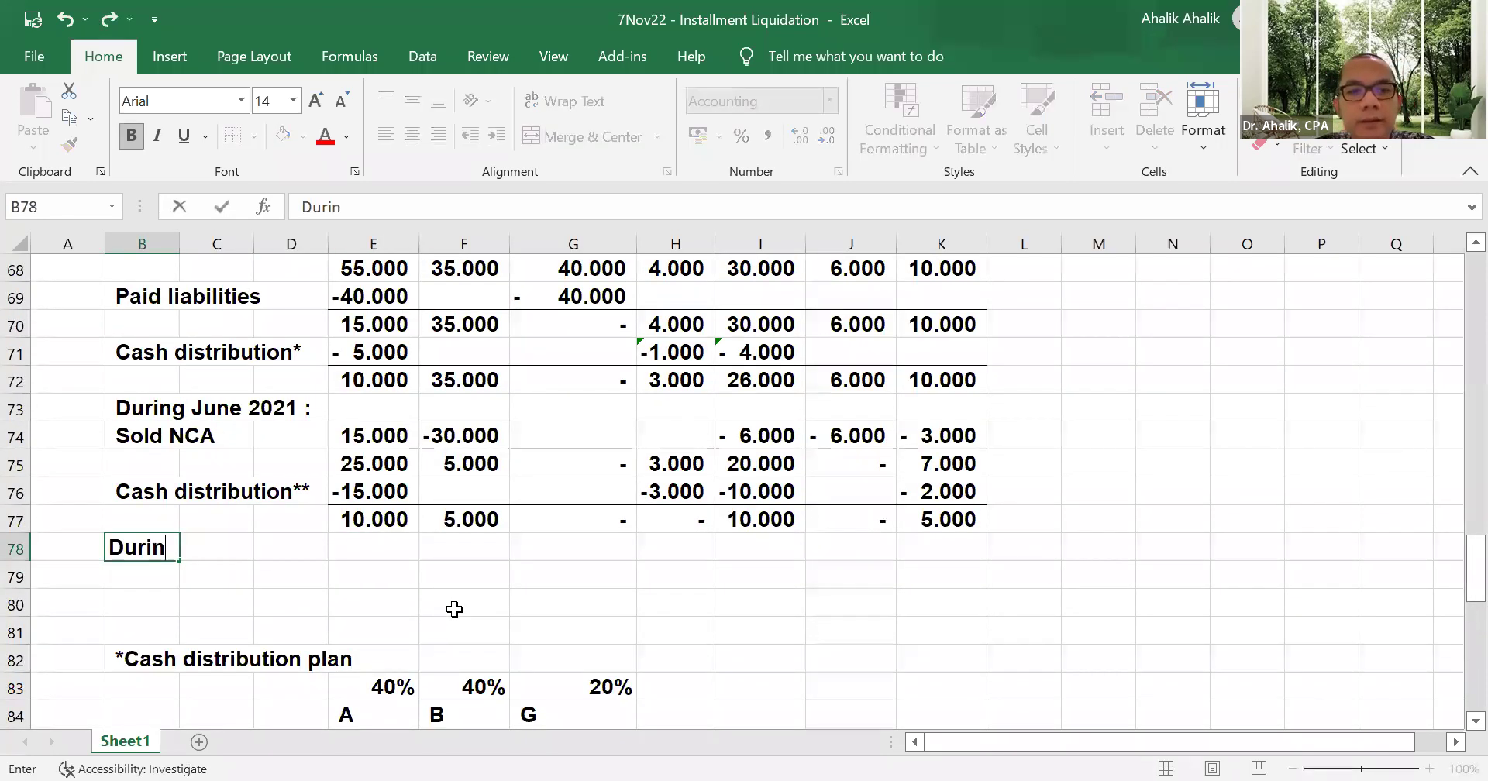
text(g July 2021 :)
key(Return)
text(Sol)
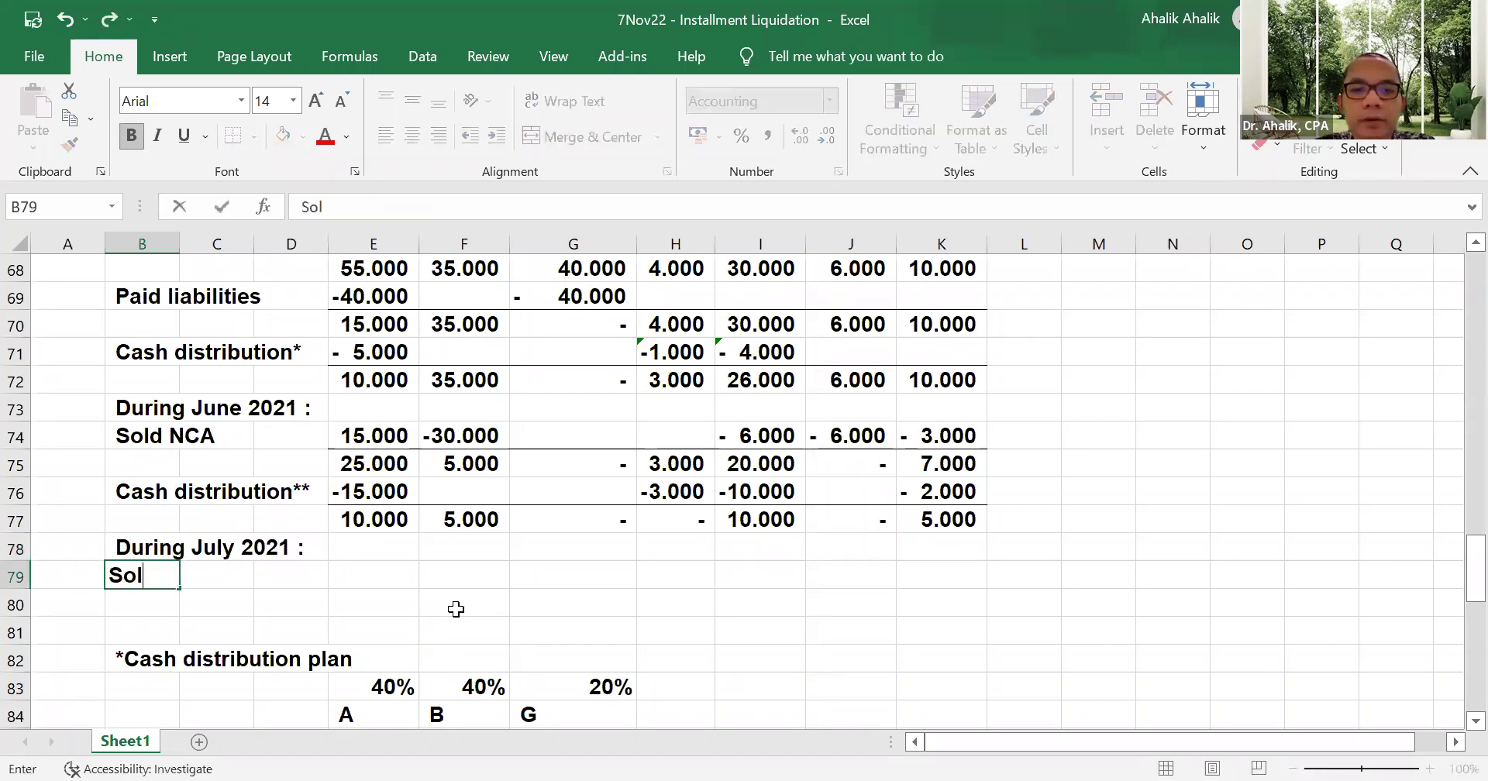
text(d NCA)
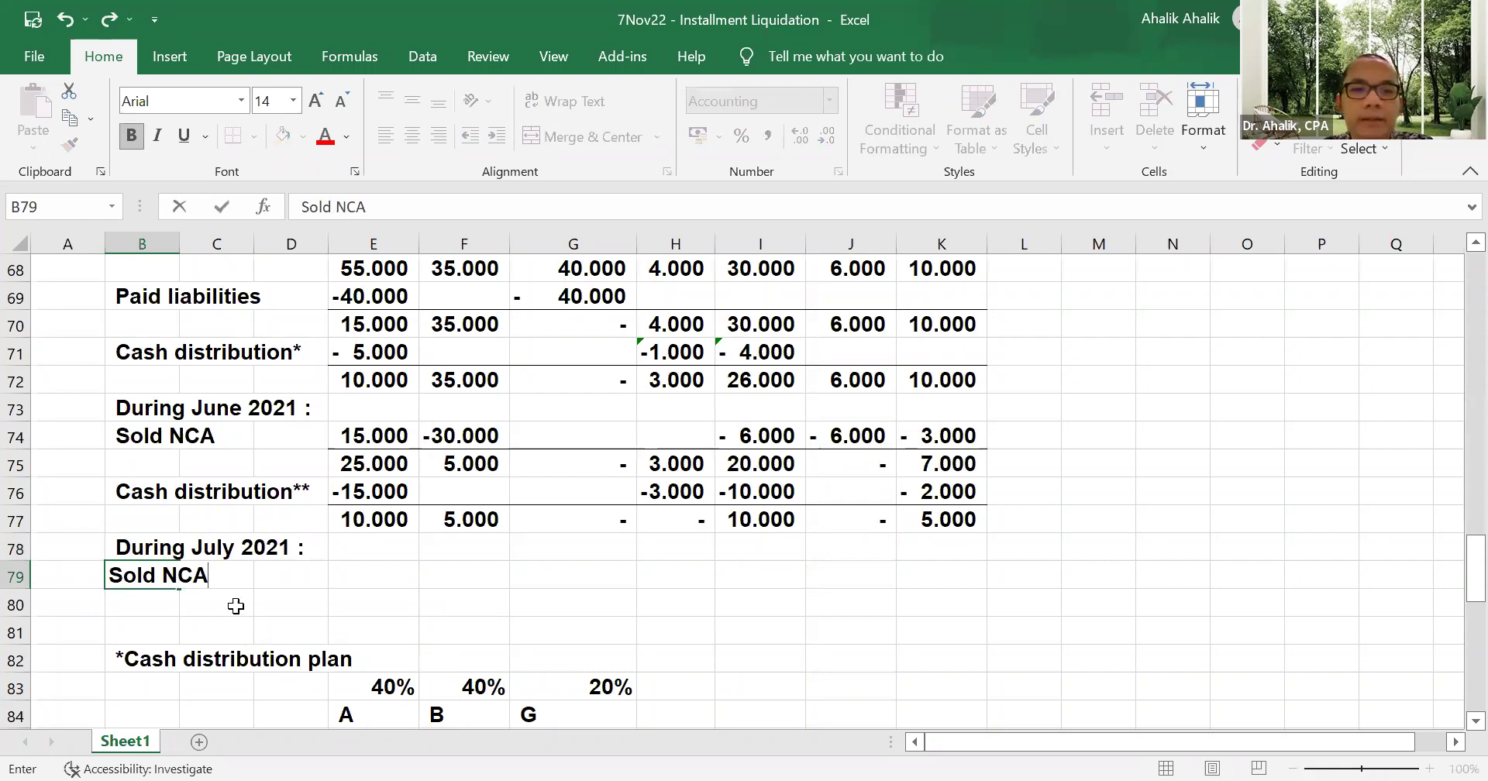
click(232, 605)
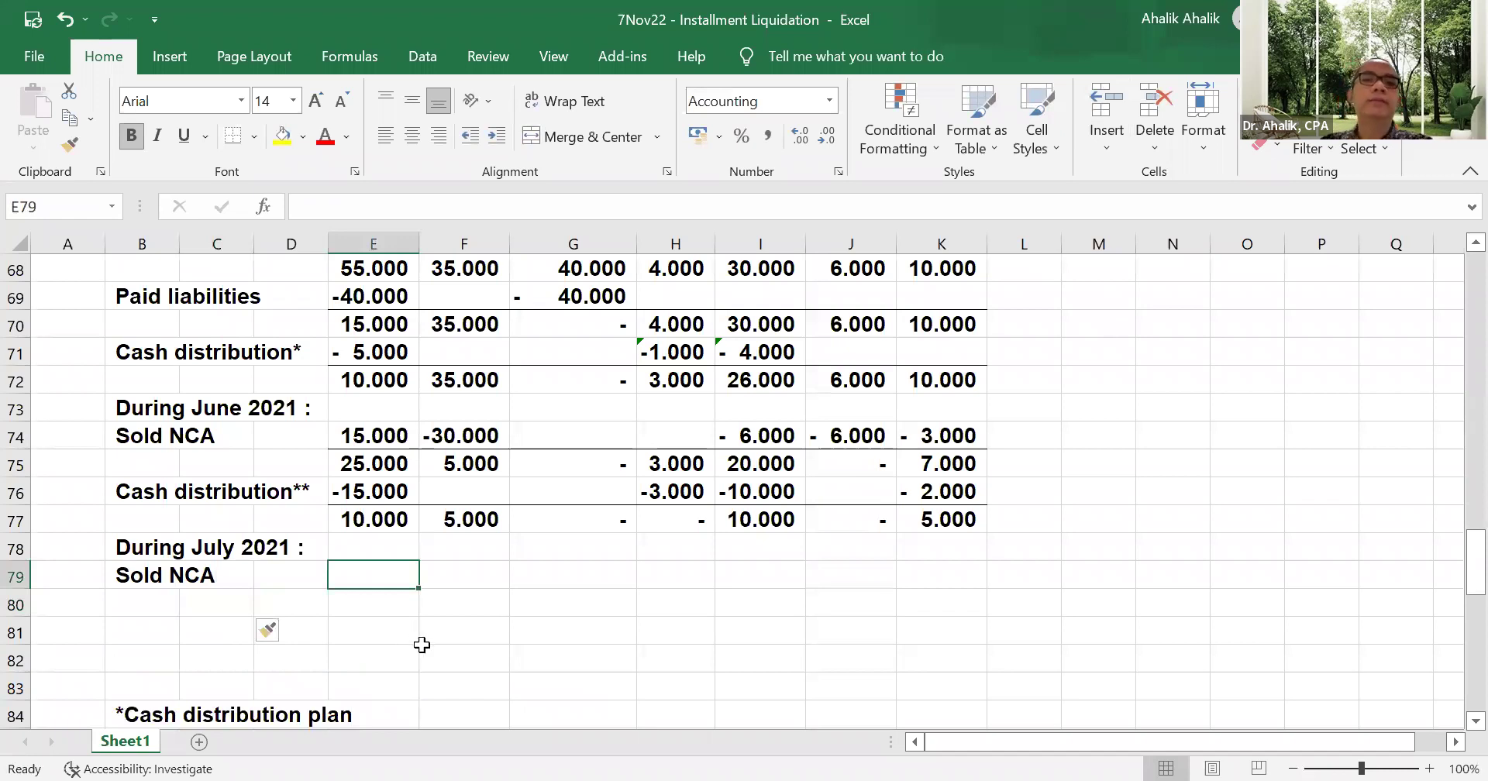
- Record the July non-cash asset sale from the problem table, with 5000 in E79 for cash and -5000 in F79 for NCA
scroll(422, 645, up, 8)
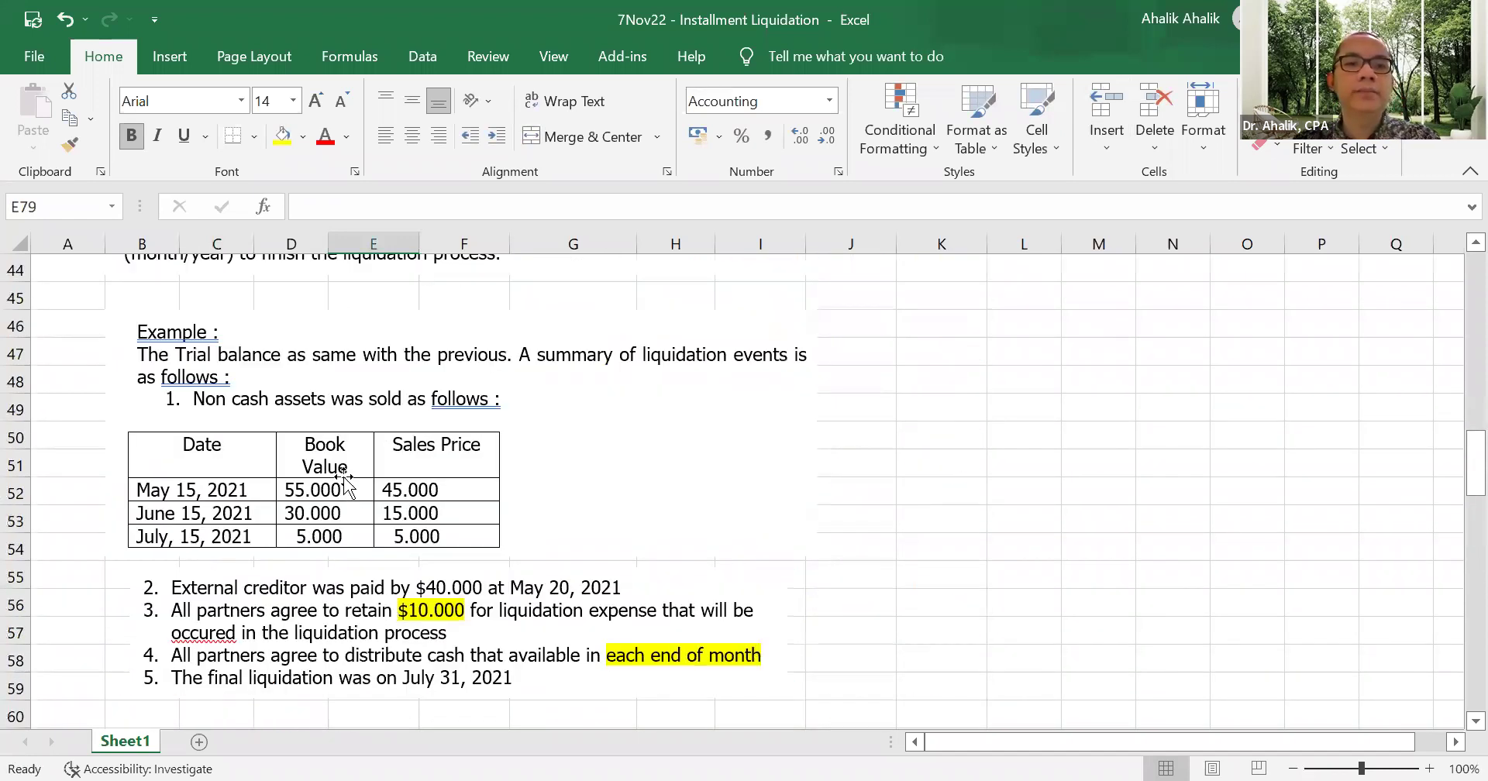
scroll(591, 678, down, 4)
scroll(594, 668, down, 4)
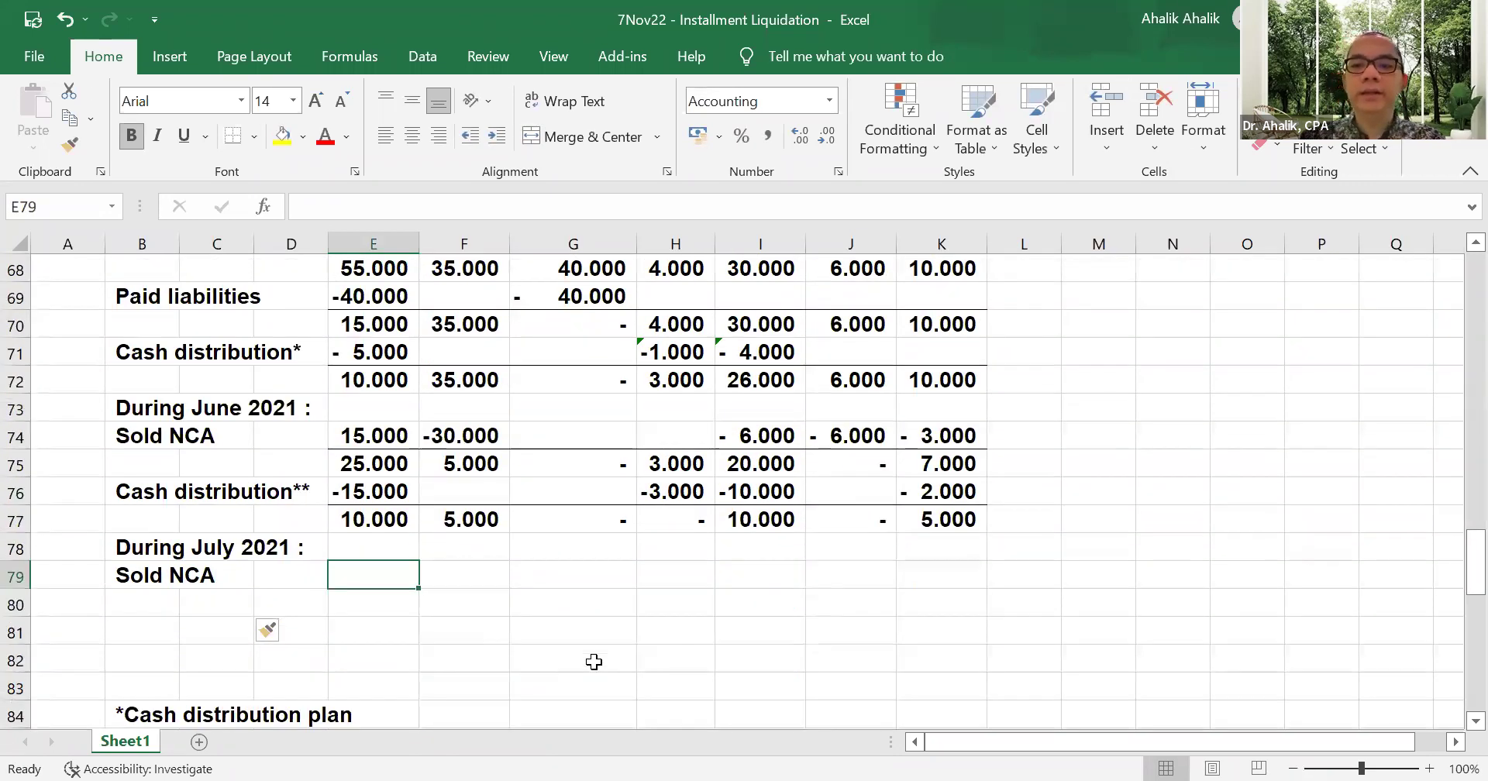
text(5000)
key(Tab)
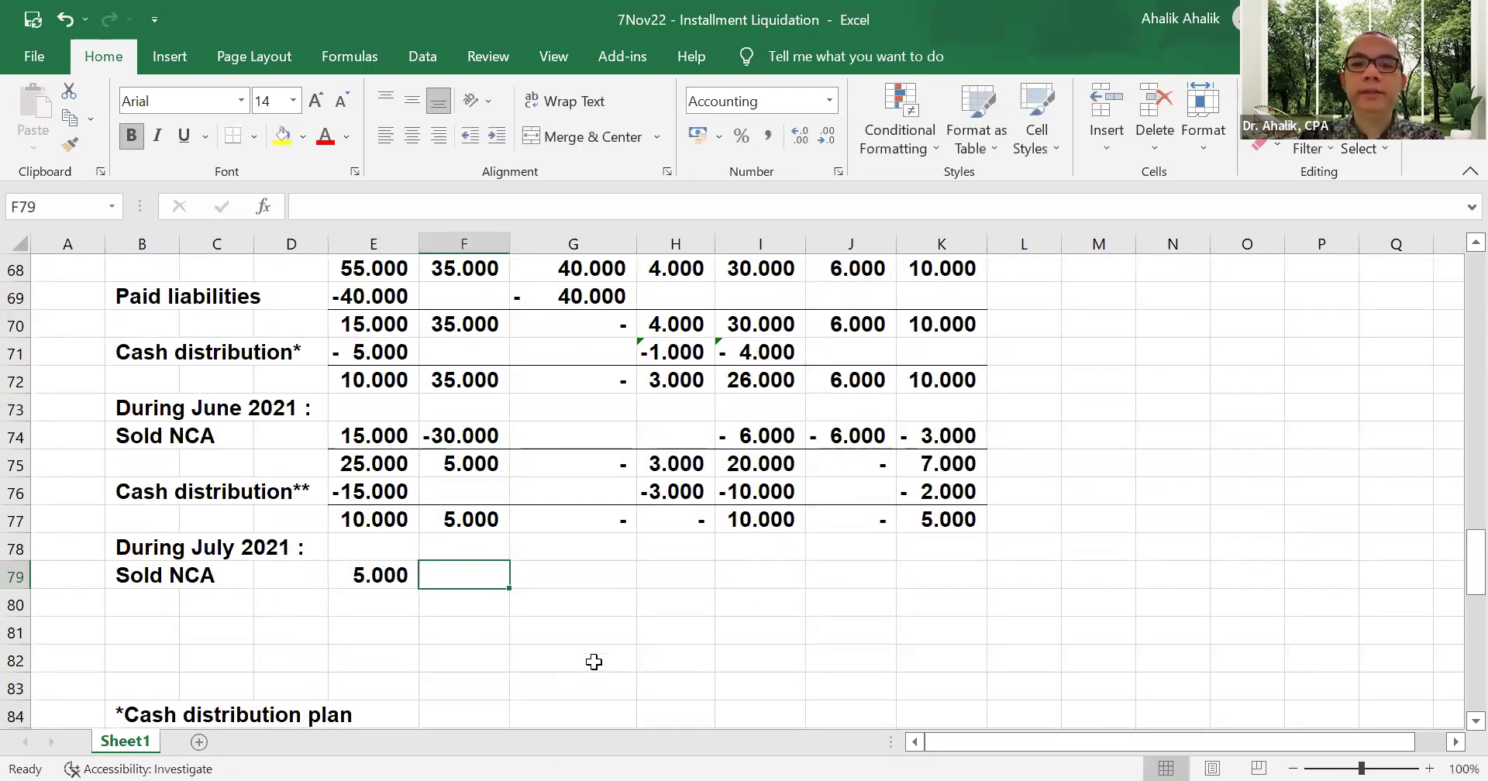
text(-5000)
key(Return)
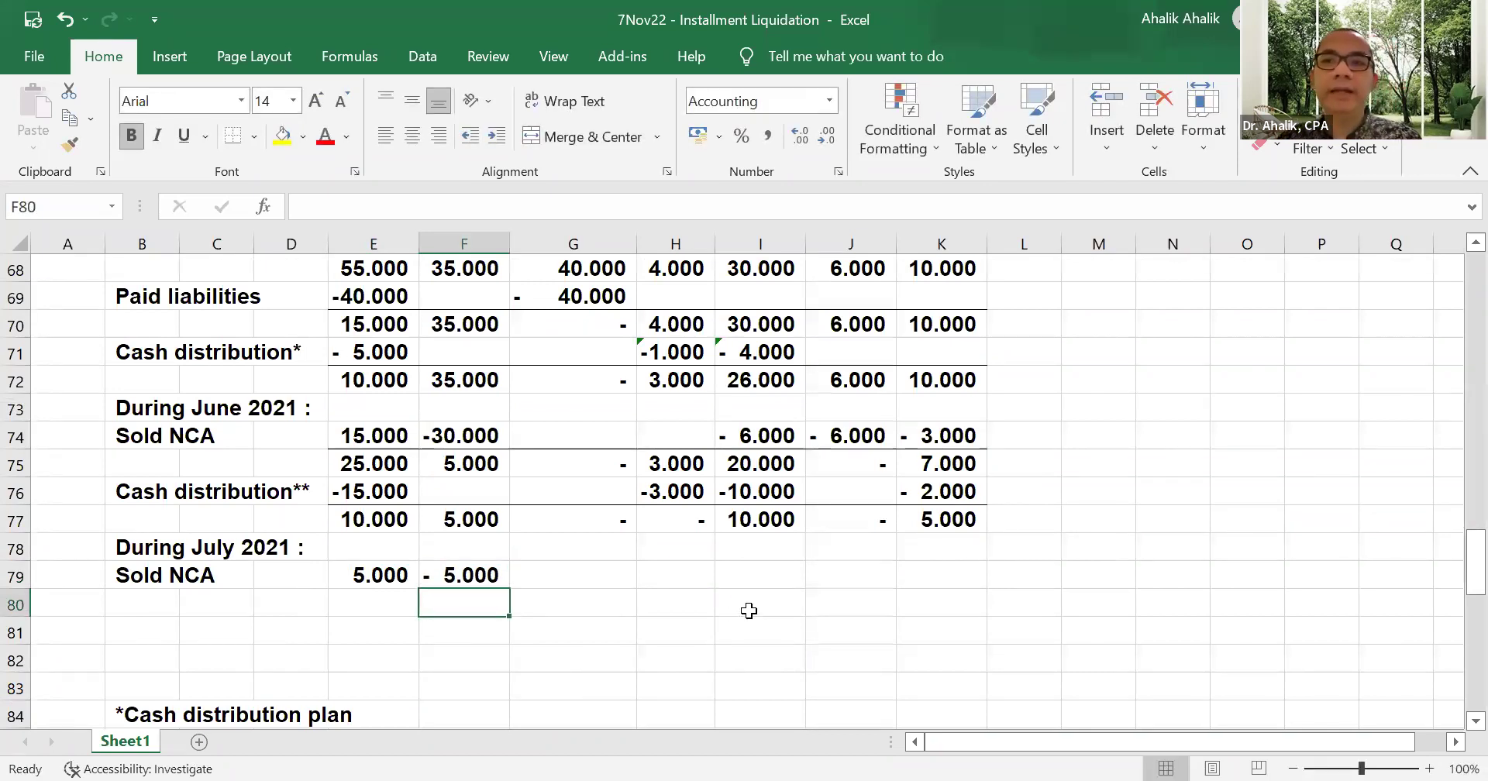
- Add a bottom border to E79:K79 and total the July balances in E80 with =SUM(E77:E79), copying the formula across to K80
drag(366, 576, 941, 572)
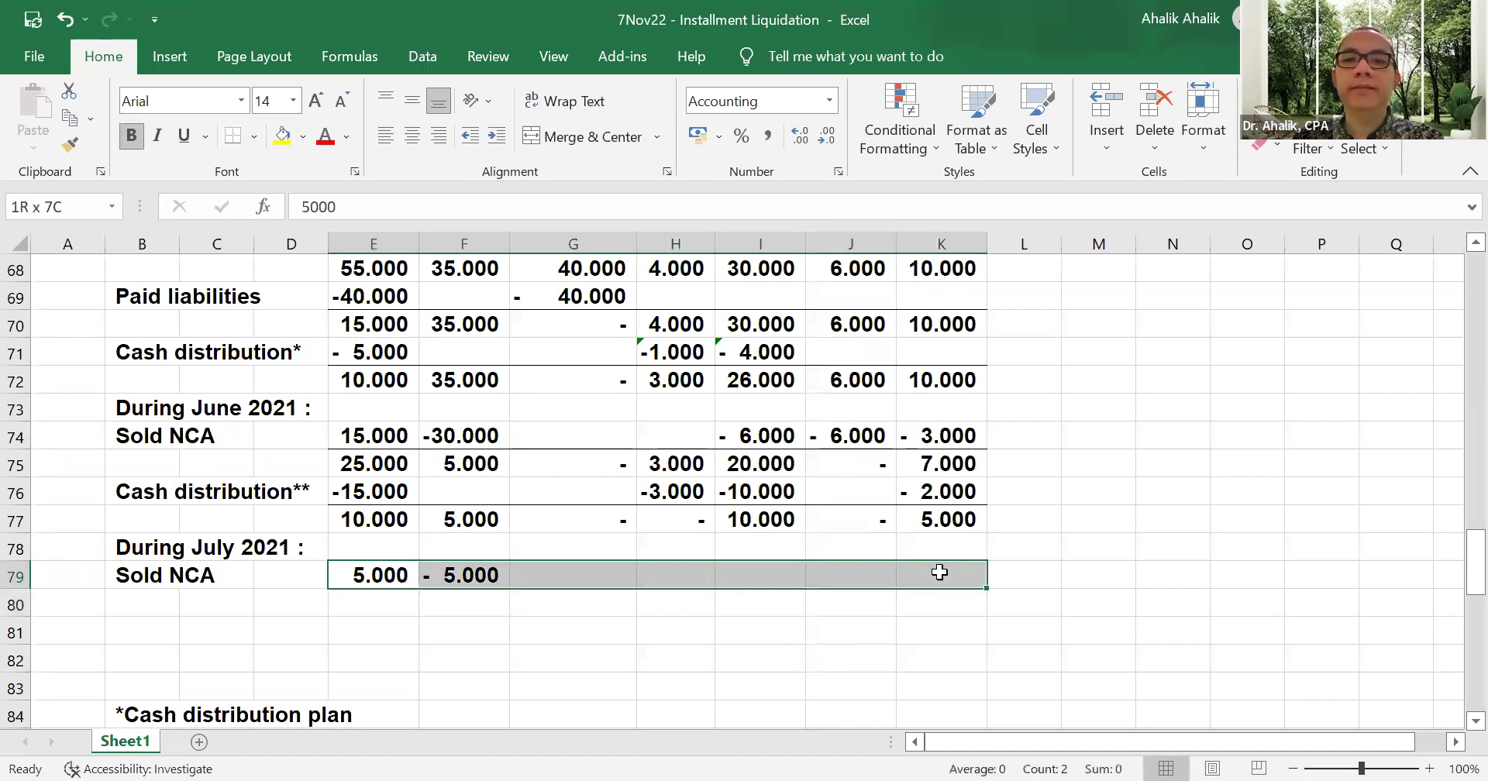
click(240, 144)
drag(442, 618, 783, 617)
click(573, 651)
click(394, 602)
text(=)
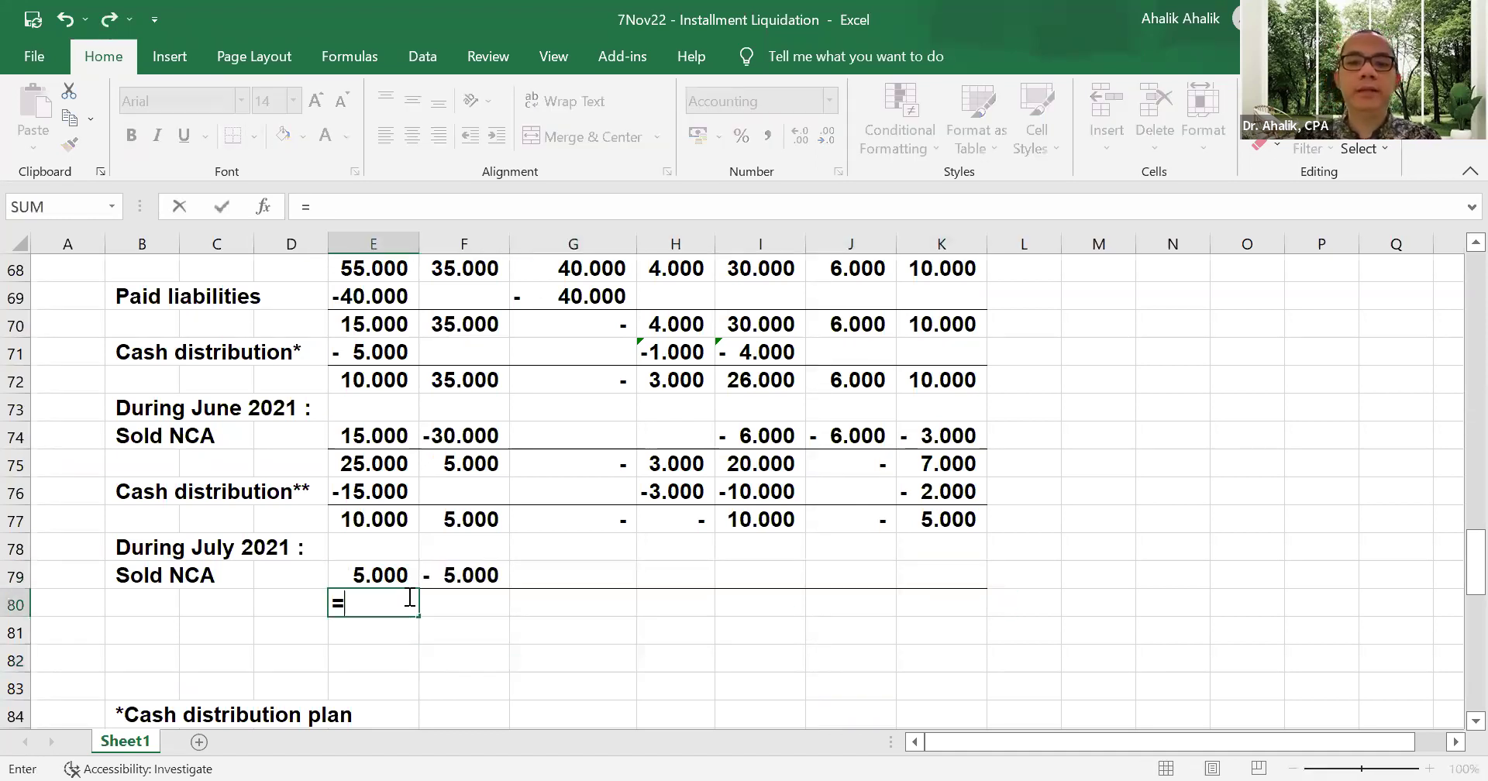
text(sum()
drag(386, 525, 386, 562)
text())
click(396, 604)
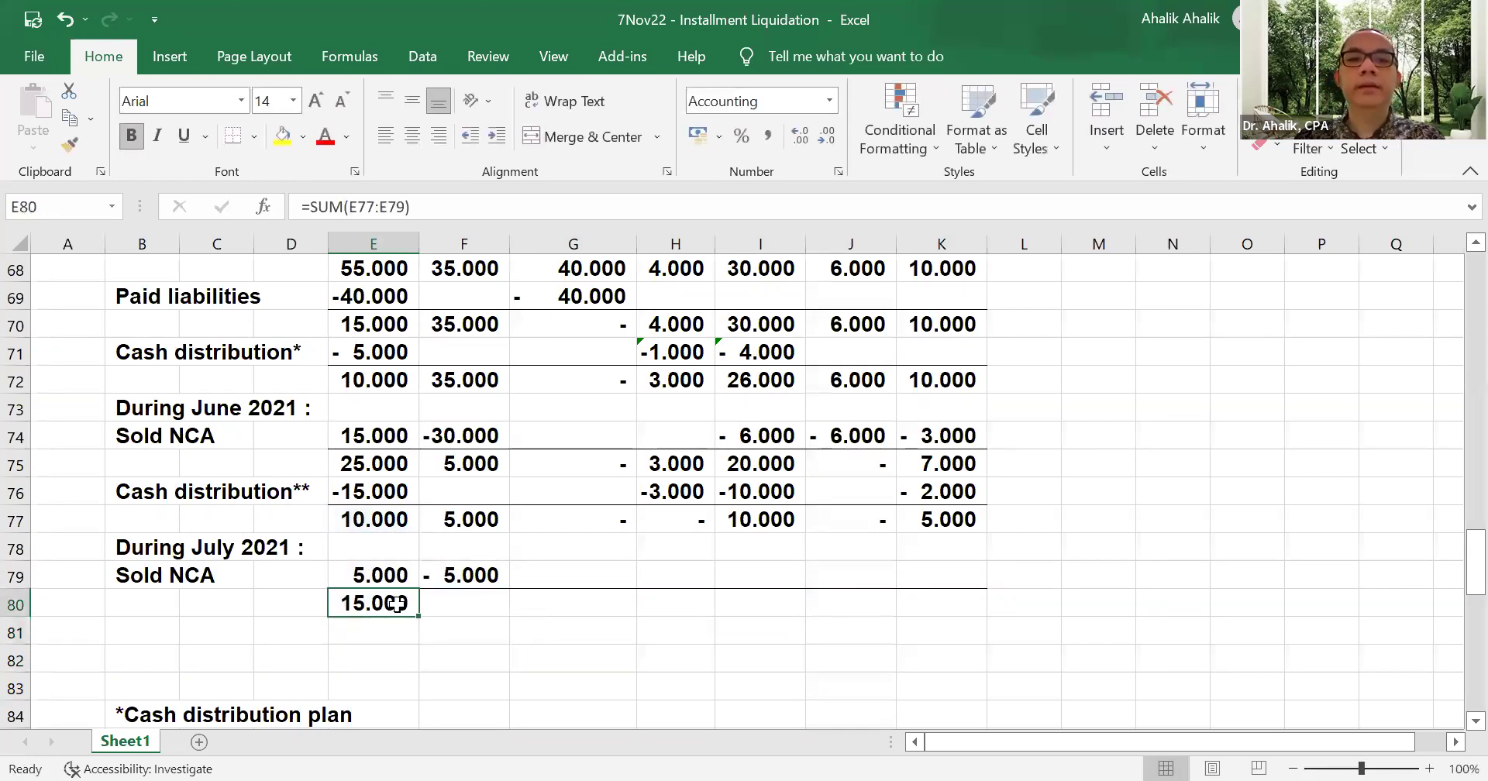
drag(421, 614, 984, 615)
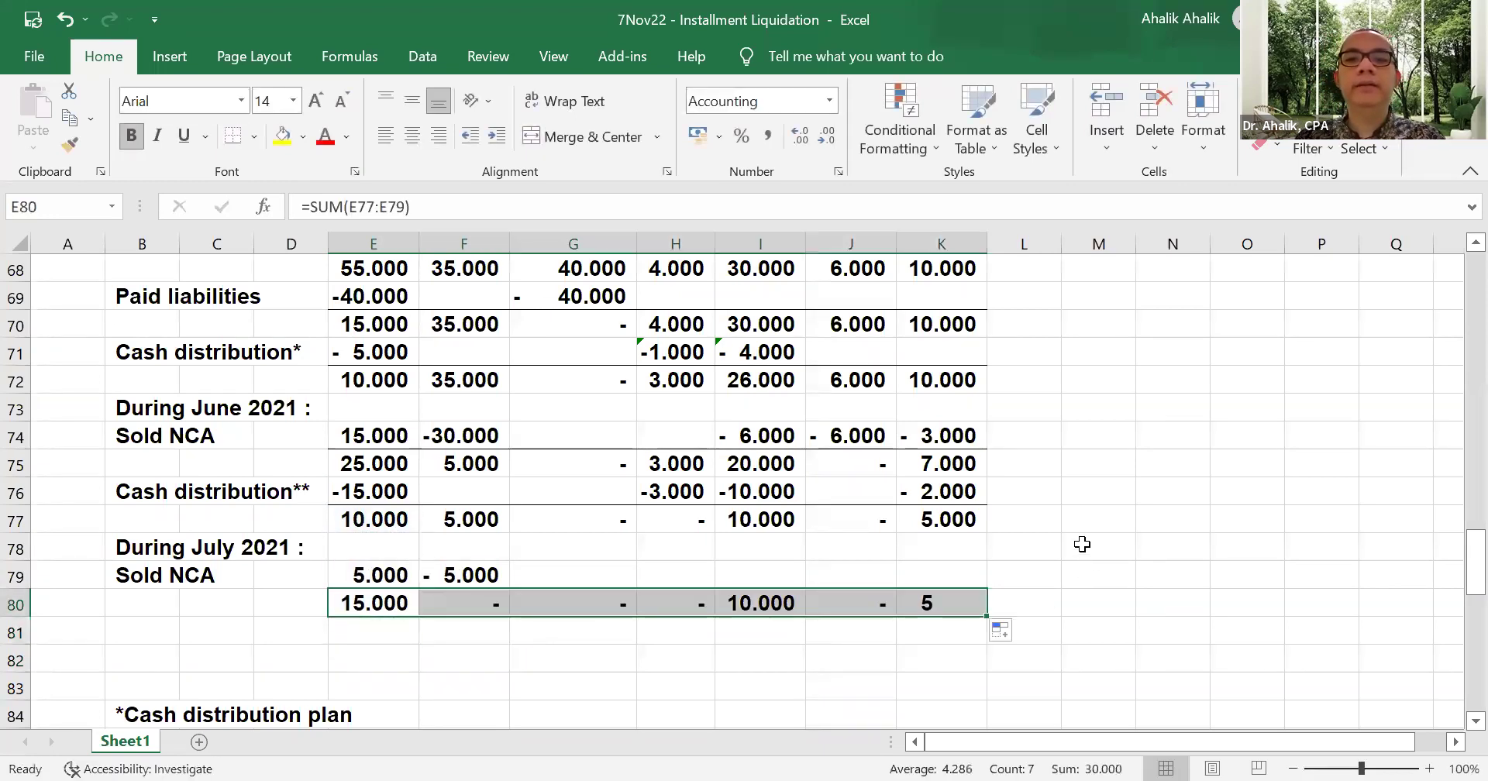
click(1082, 545)
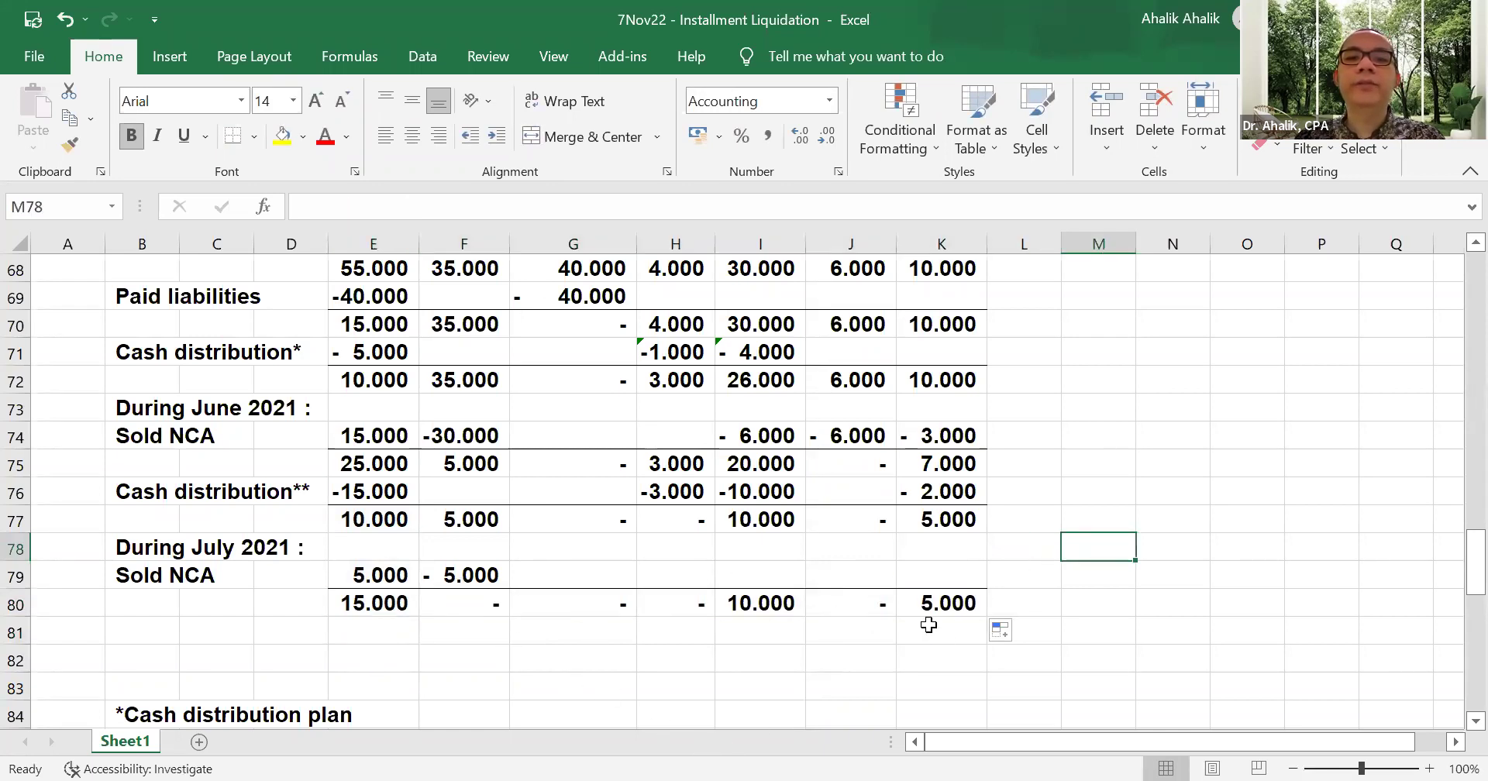
- Examine which partners' capital columns still hold balances after the July sale, comparing row 80 with the headings in row 64
scroll(937, 596, up, 2)
scroll(956, 583, down, 3)
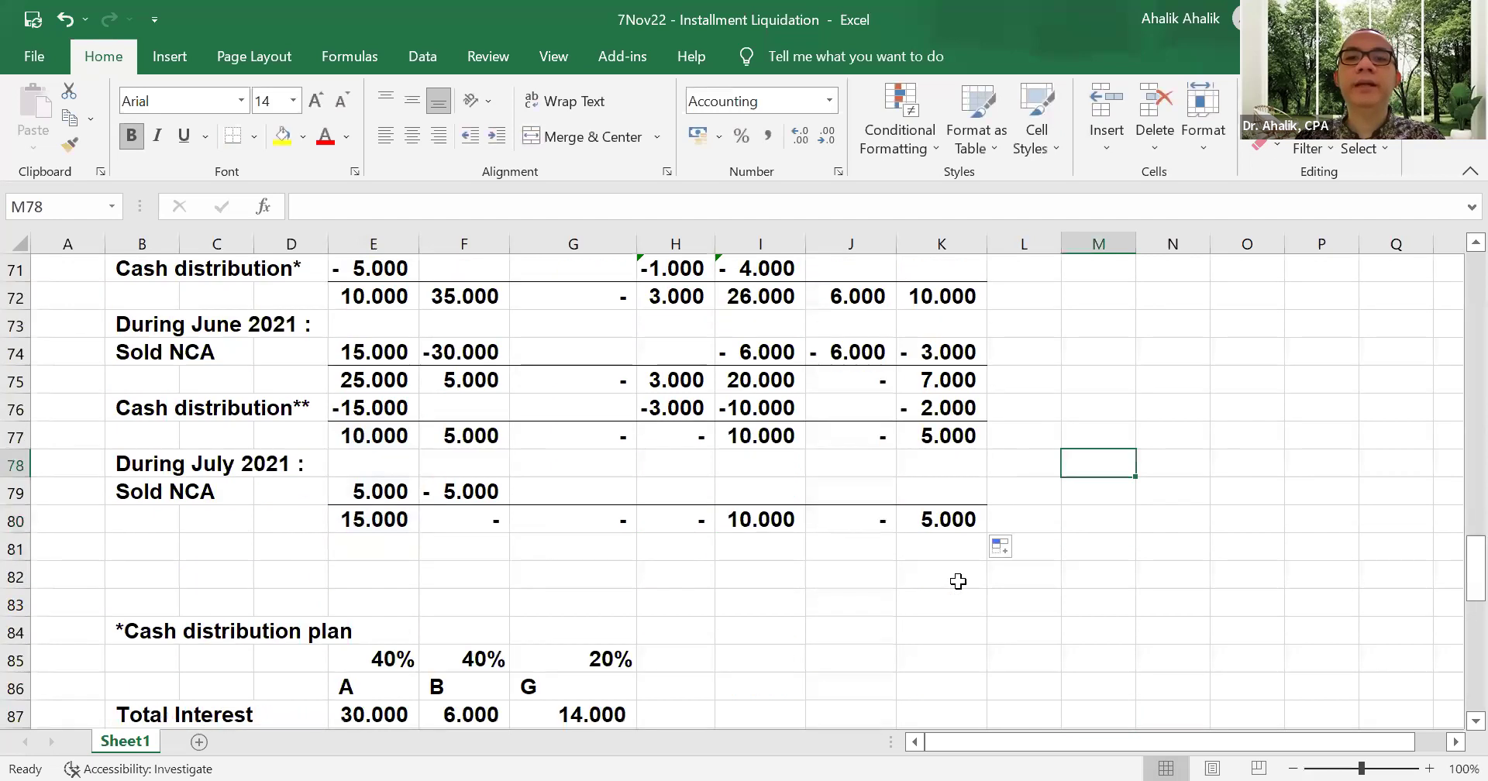
scroll(956, 583, up, 4)
click(762, 406)
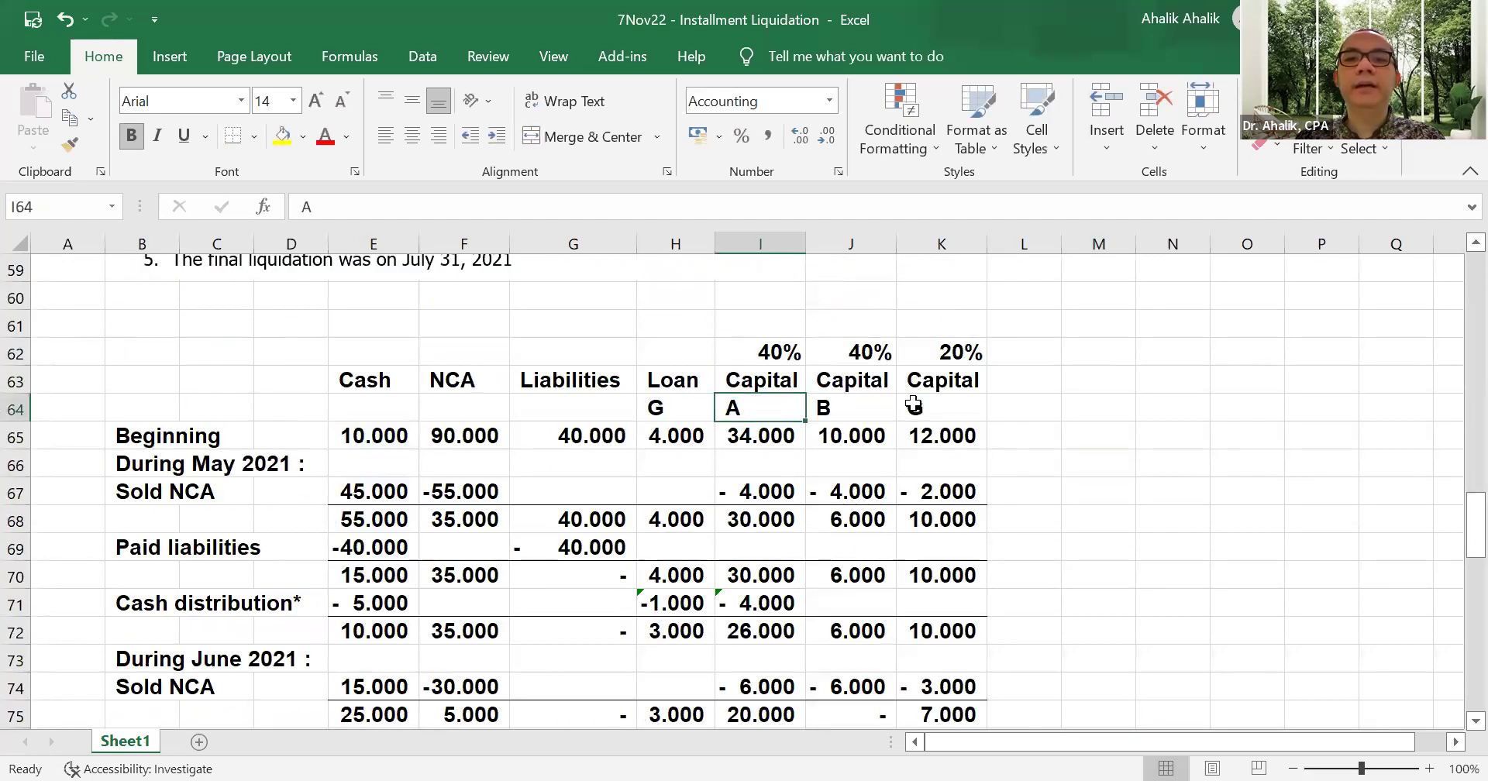
click(919, 405)
scroll(809, 524, down, 2)
scroll(808, 524, down, 3)
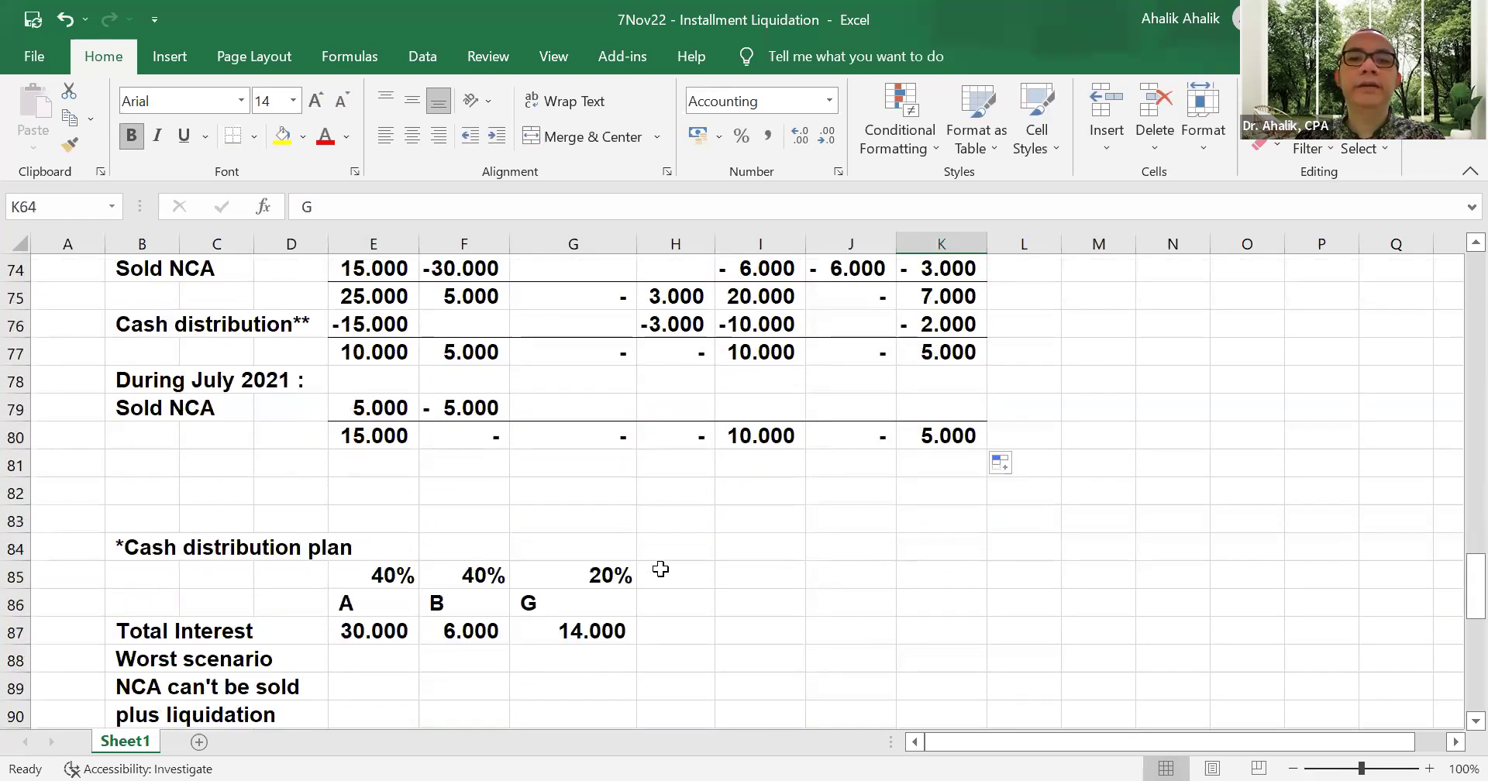
- Label row 81 "Cash distrubution" in B81 and pay out the whole cash balance in E81 with =-E80
click(356, 475)
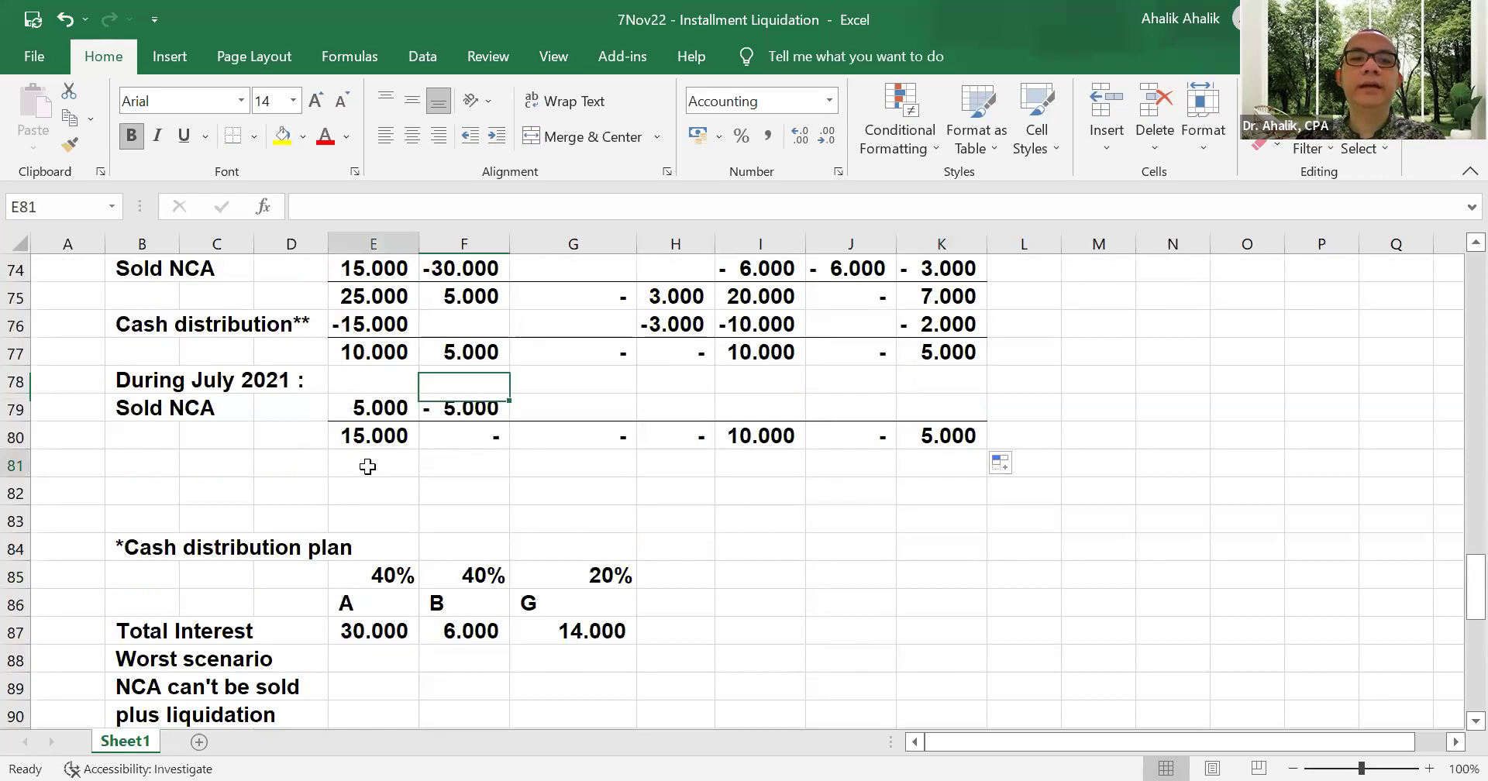
click(151, 464)
text(Cash distrub)
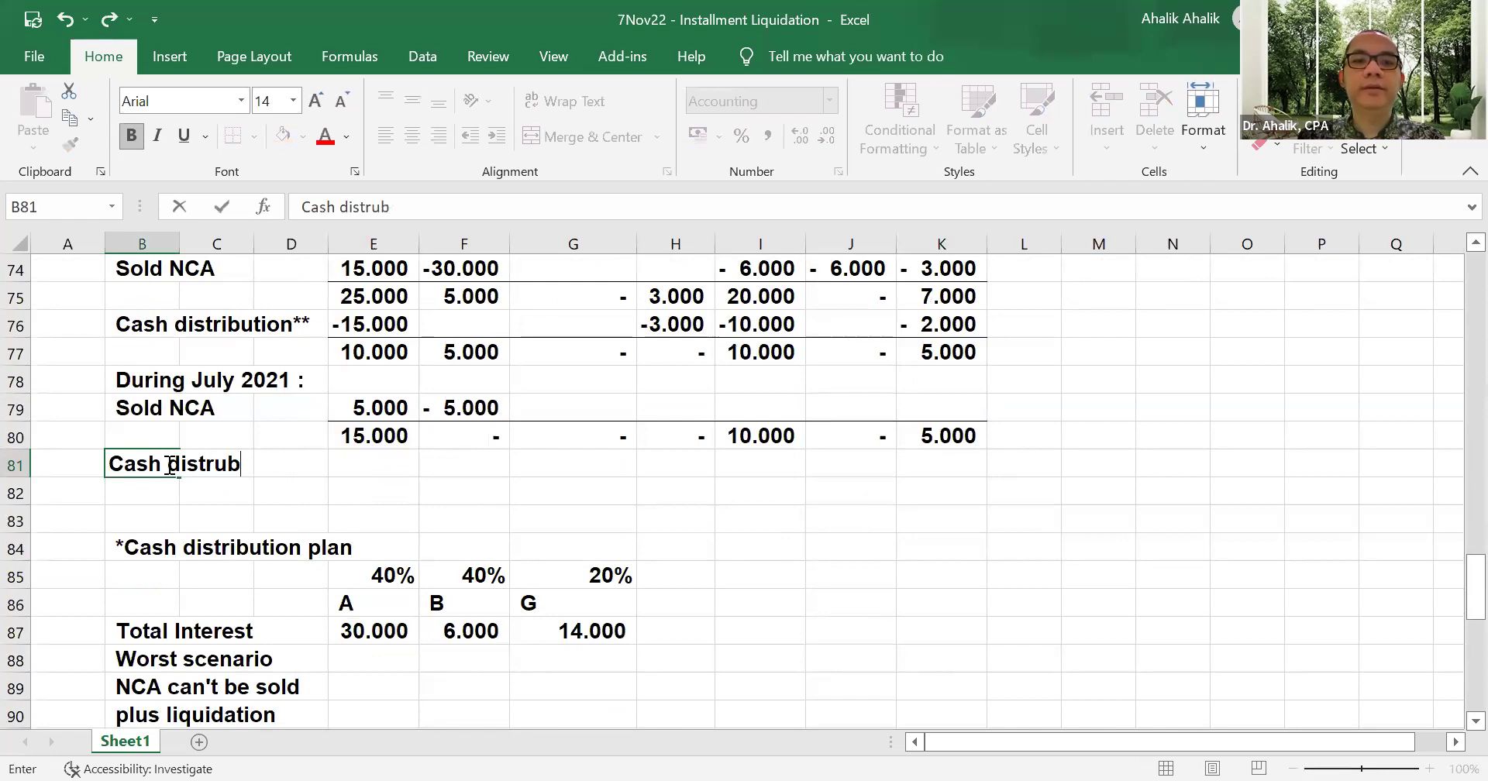
key(Right)
key(Right)
key(Right)
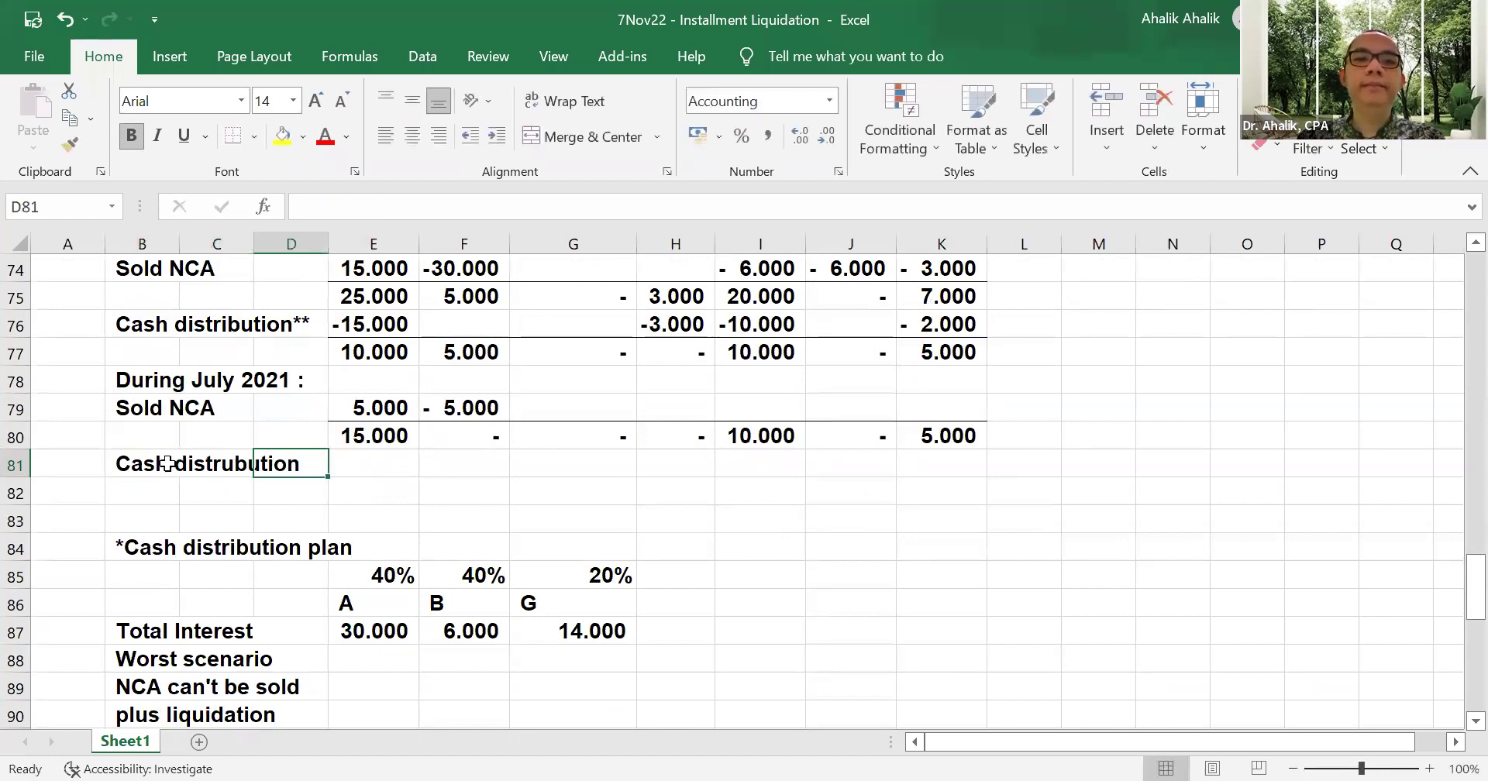
text(=-)
click(359, 432)
key(Return)
- Post the final July payouts to A in I81 with =-I80 and to G in K81 with =-K80
click(787, 462)
text(=-)
click(779, 434)
key(Tab)
key(Tab)
text(=-)
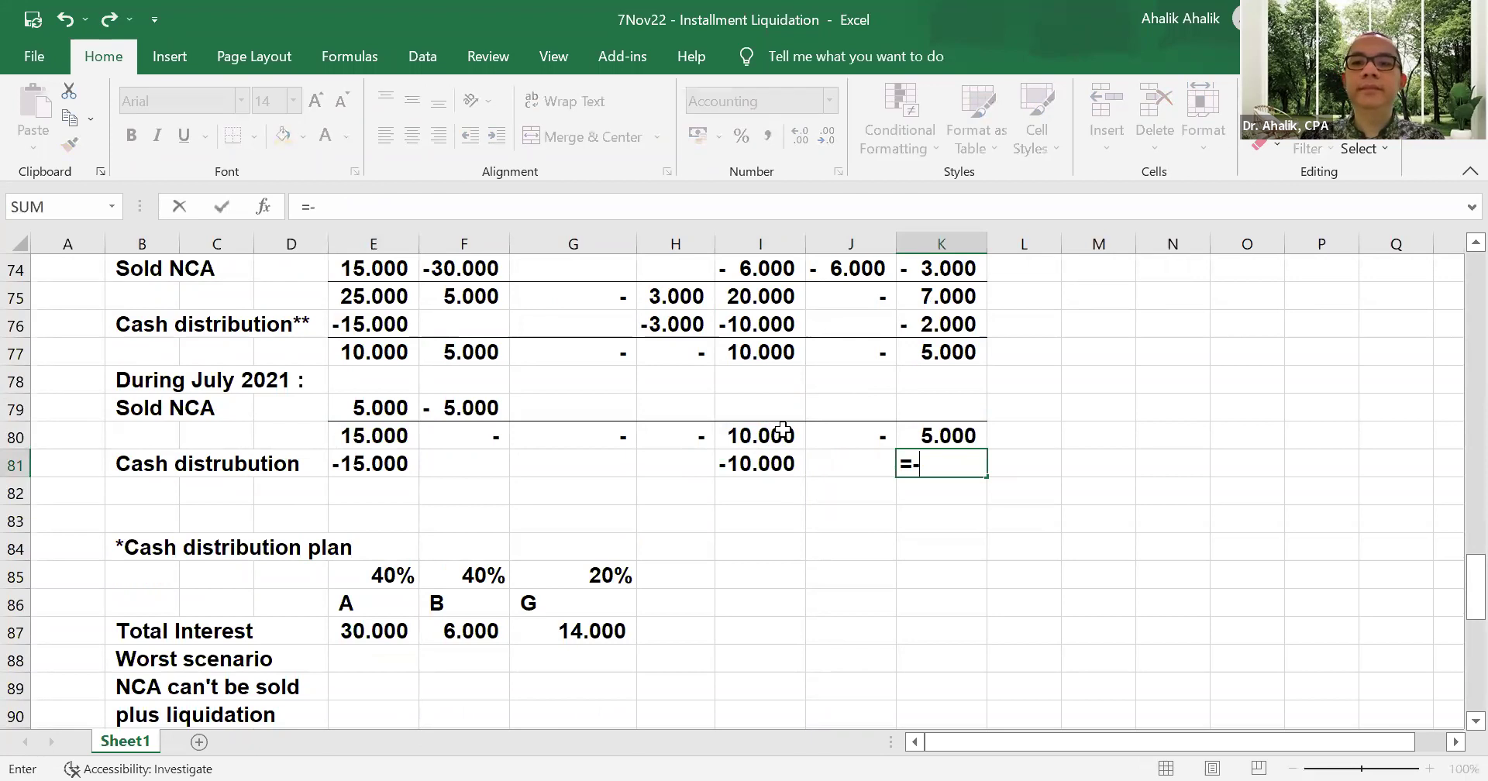
click(960, 435)
key(Return)
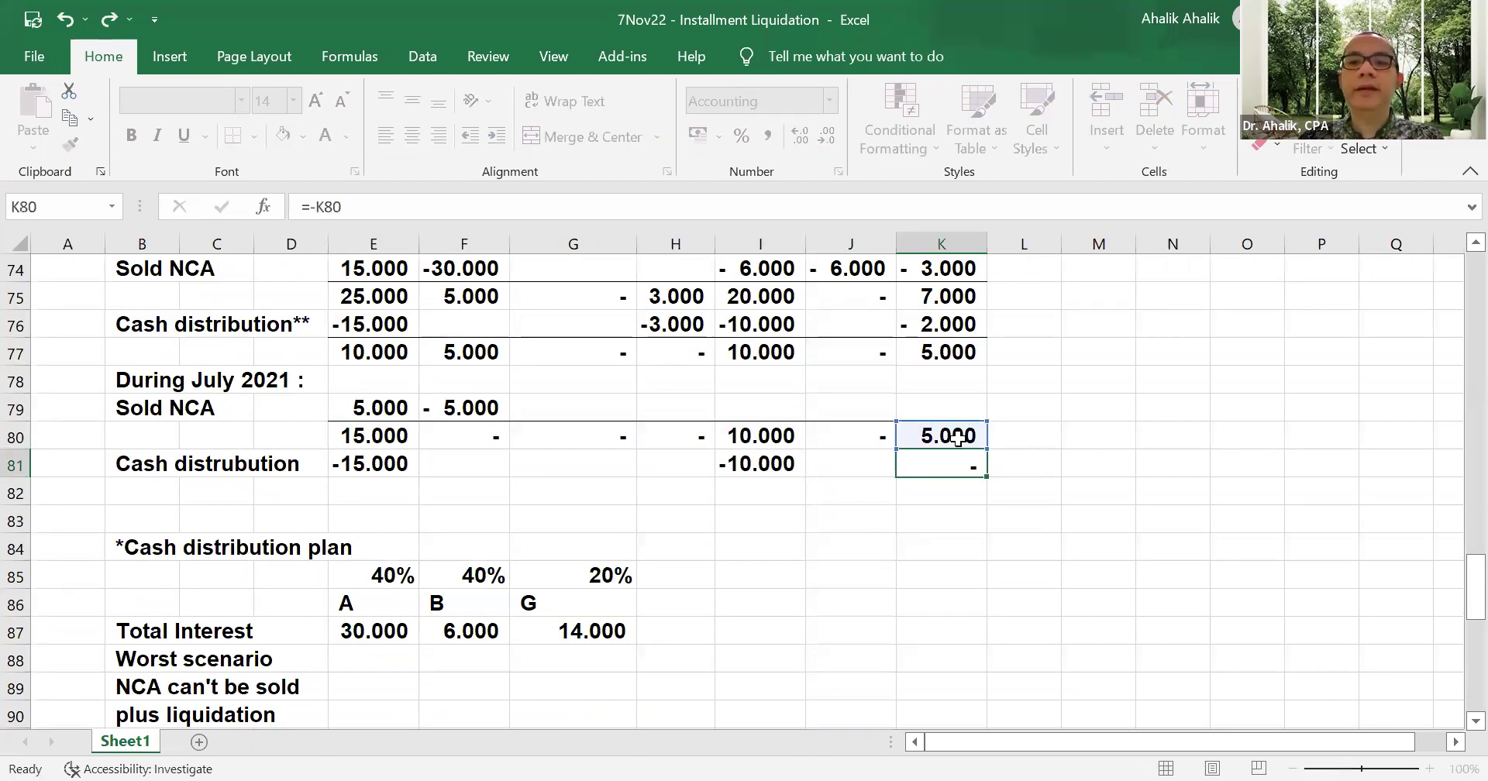
- Add a bottom border to E81:K81 and total the closing balances in E82 with =SUM(E80:E81), copying the formula across to K82
drag(385, 463, 942, 463)
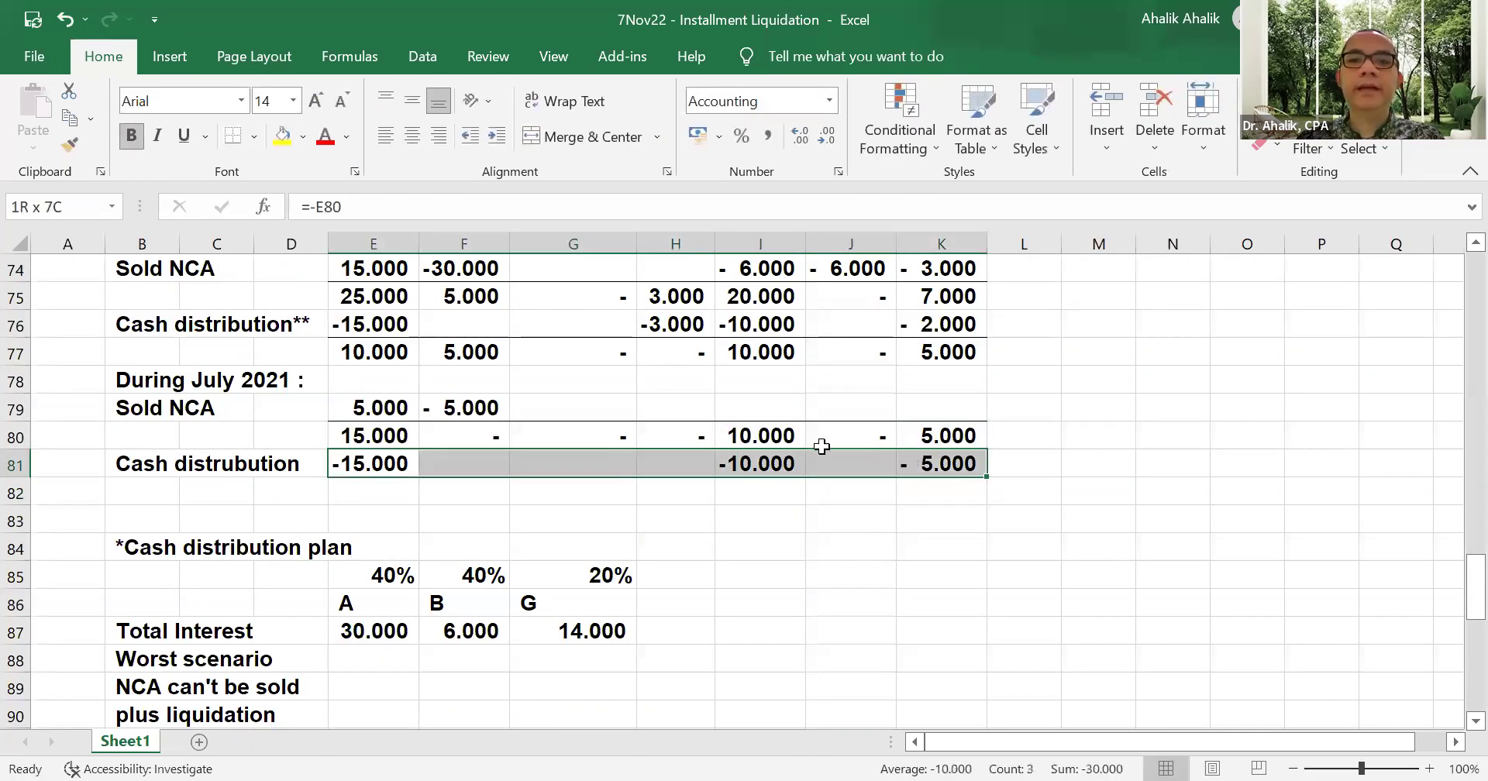
click(233, 137)
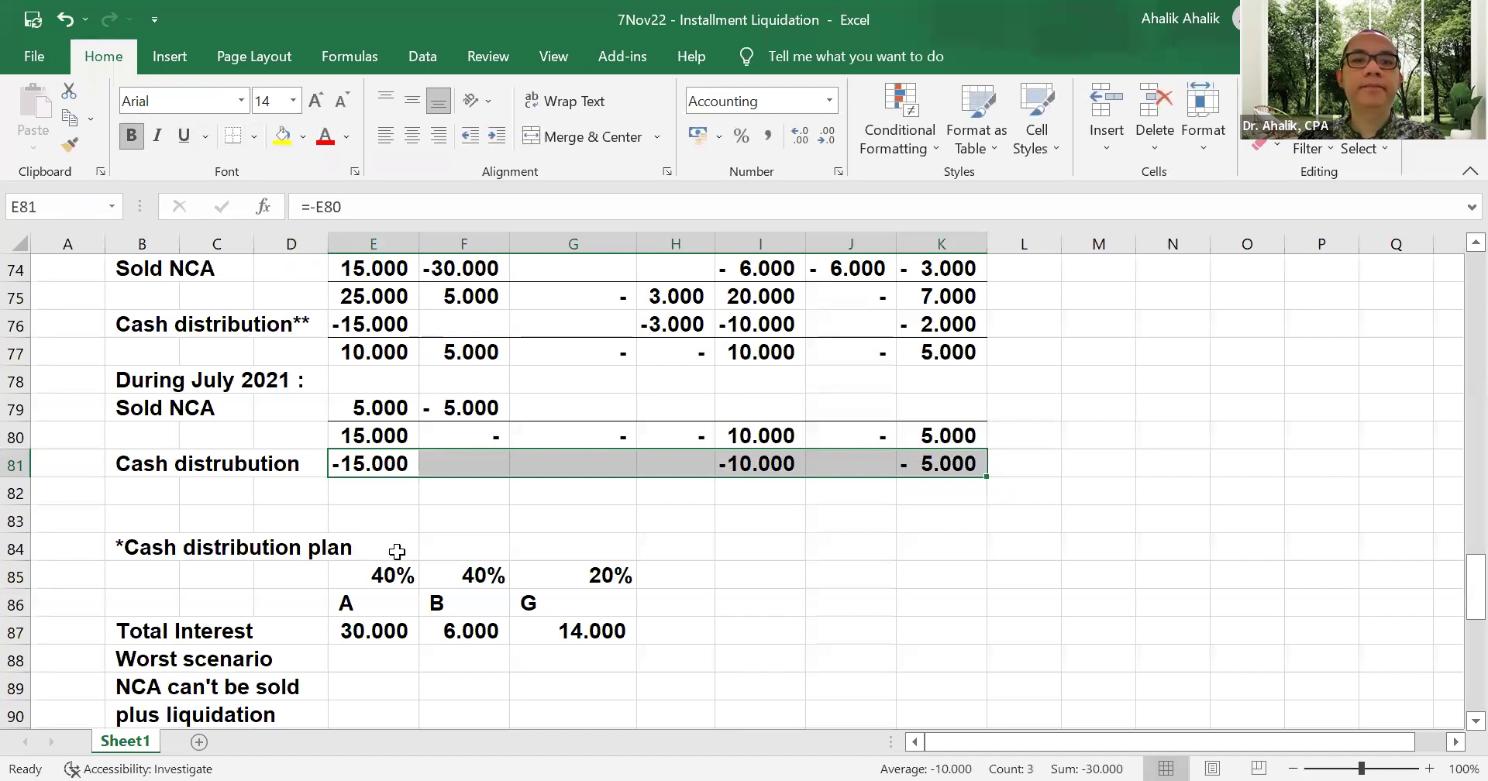
click(374, 487)
text(=)
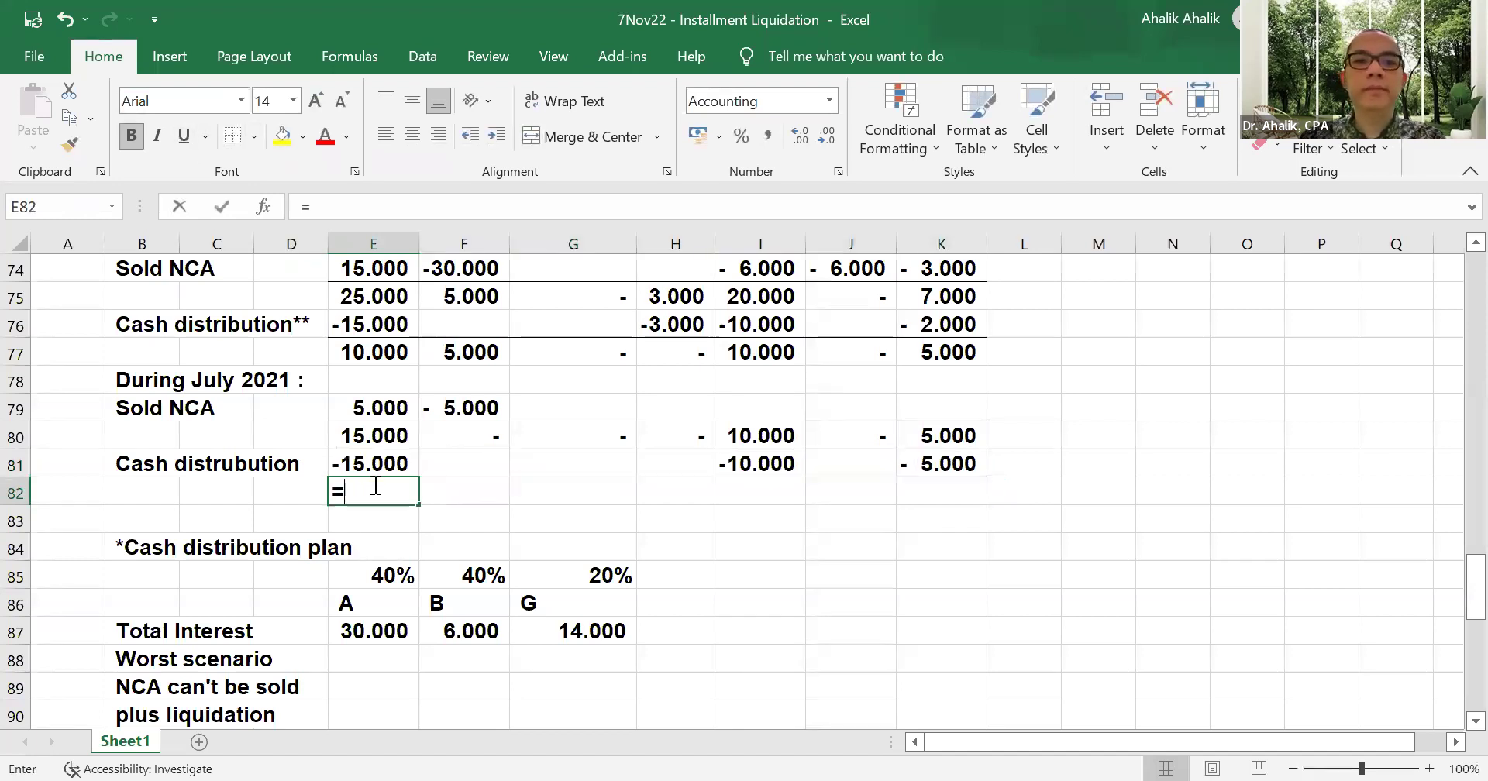
text(sum()
drag(375, 437, 374, 464)
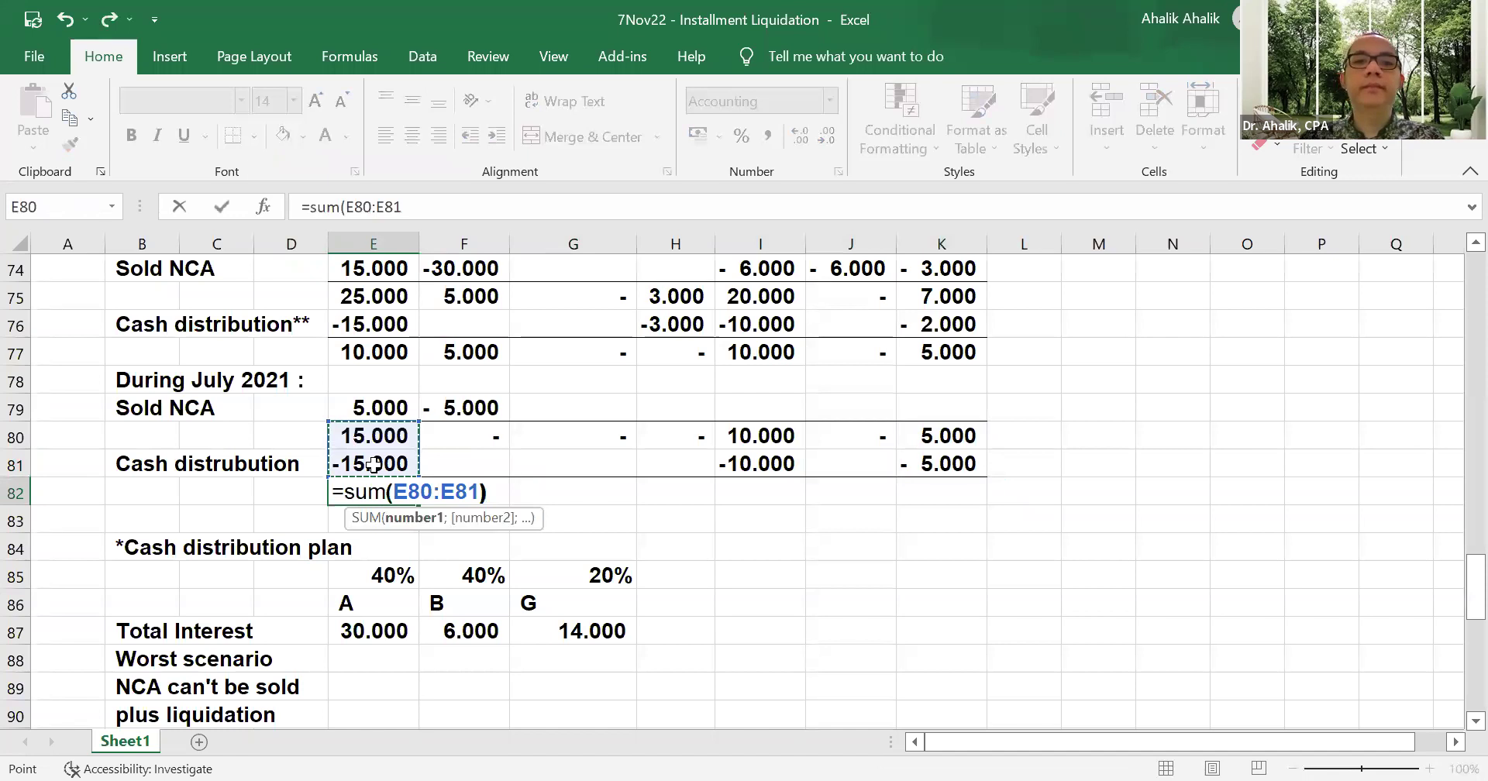
key(Return)
click(388, 492)
drag(419, 505, 961, 518)
click(973, 612)
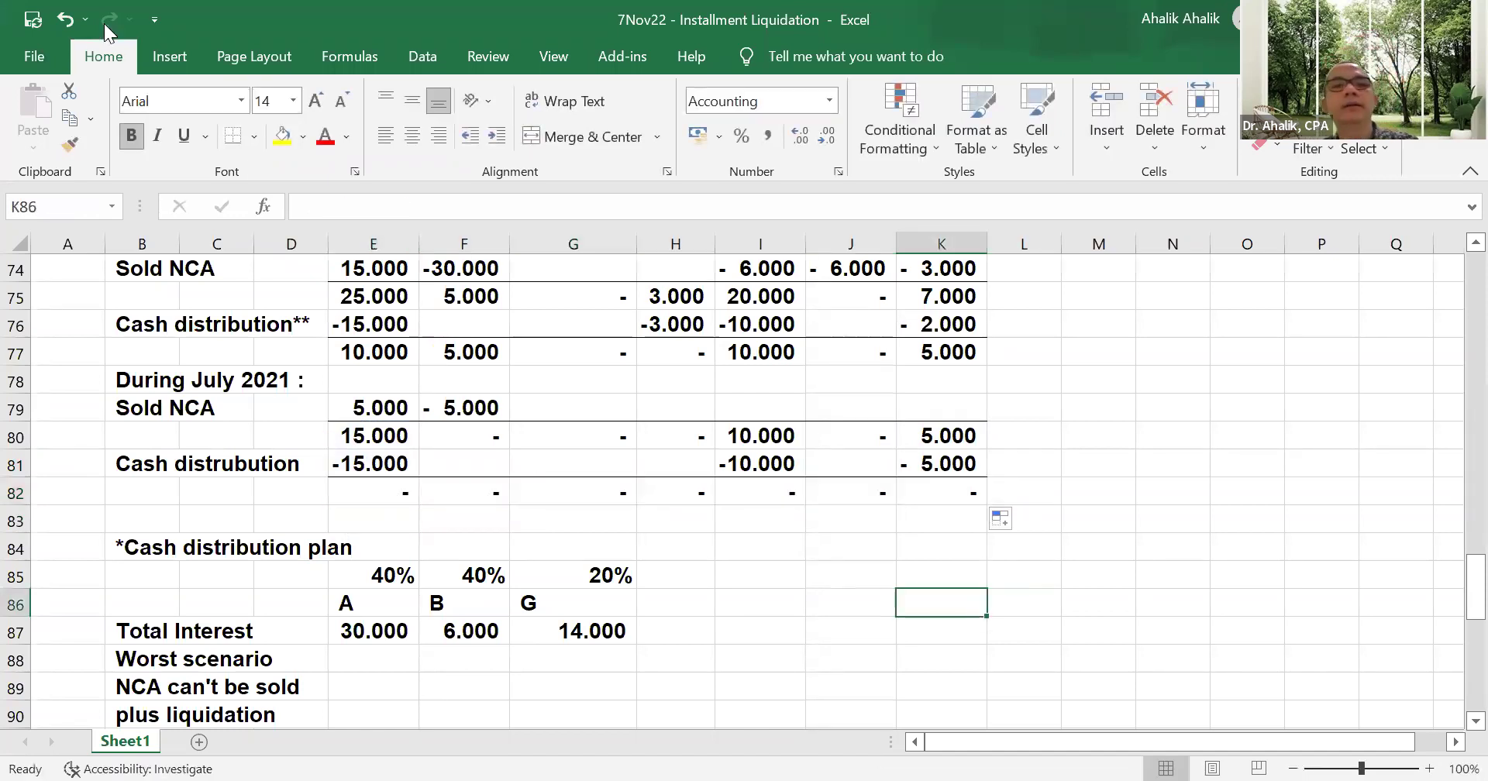
- Save the workbook
click(34, 56)
click(50, 328)
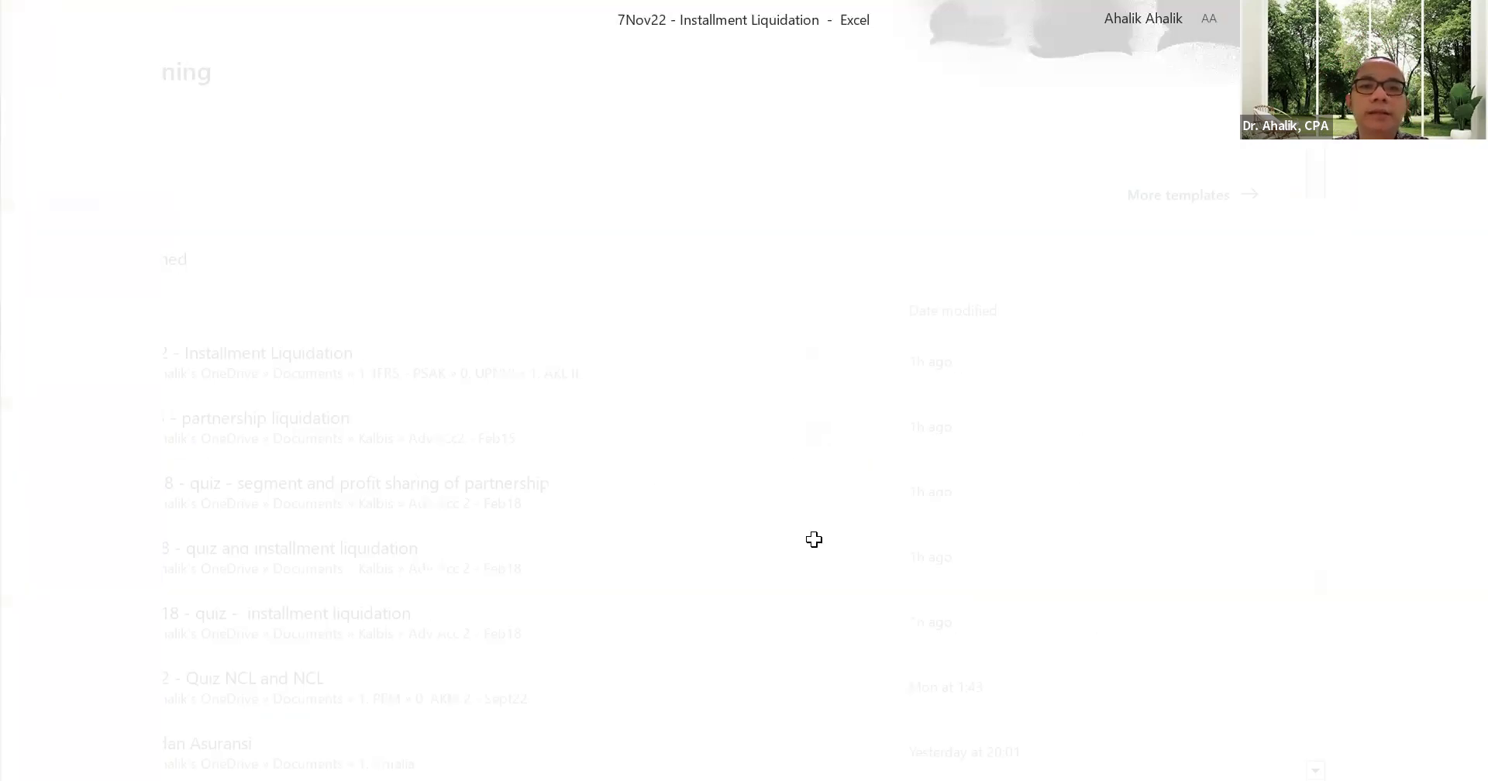
scroll(719, 460, down, 12)
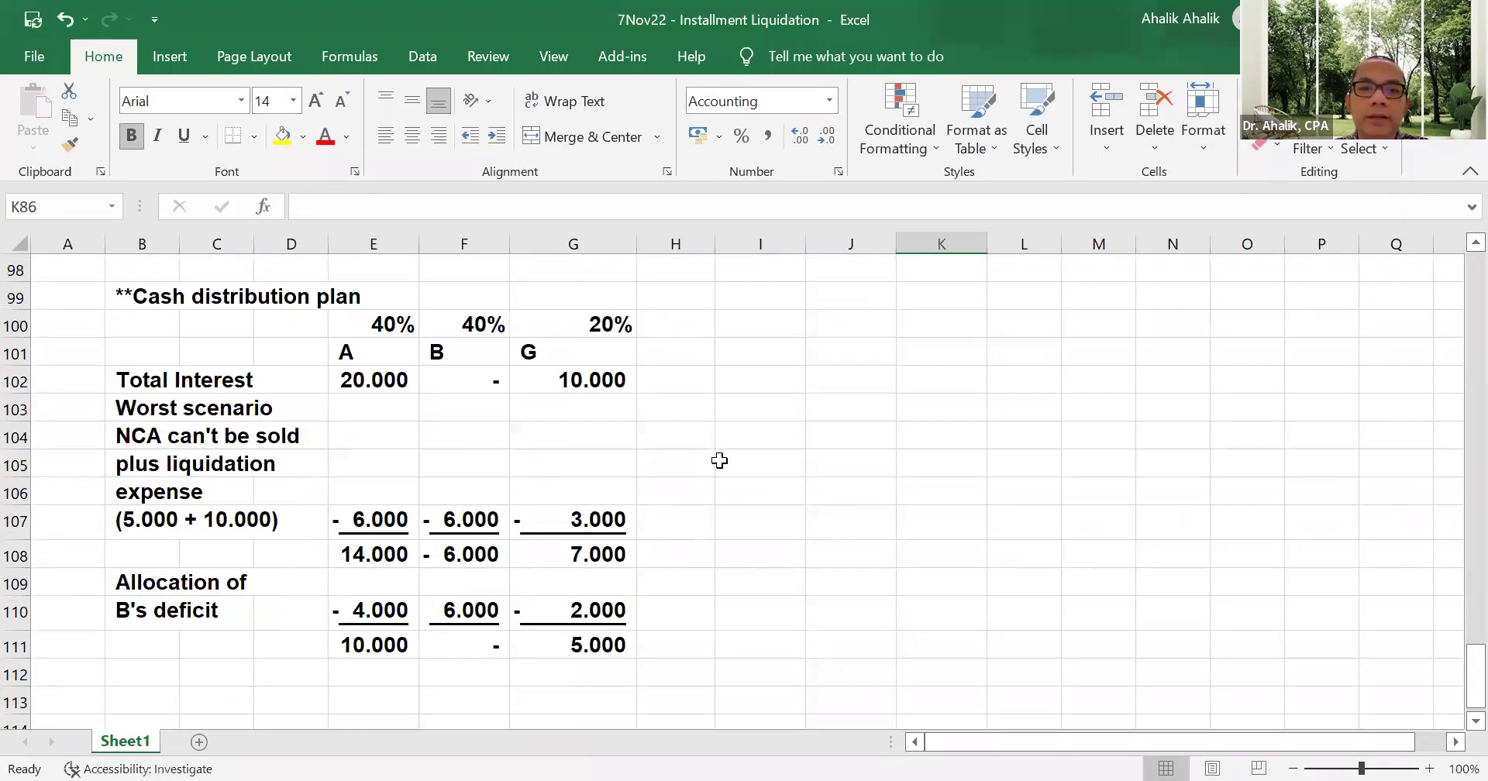
scroll(874, 507, up, 16)
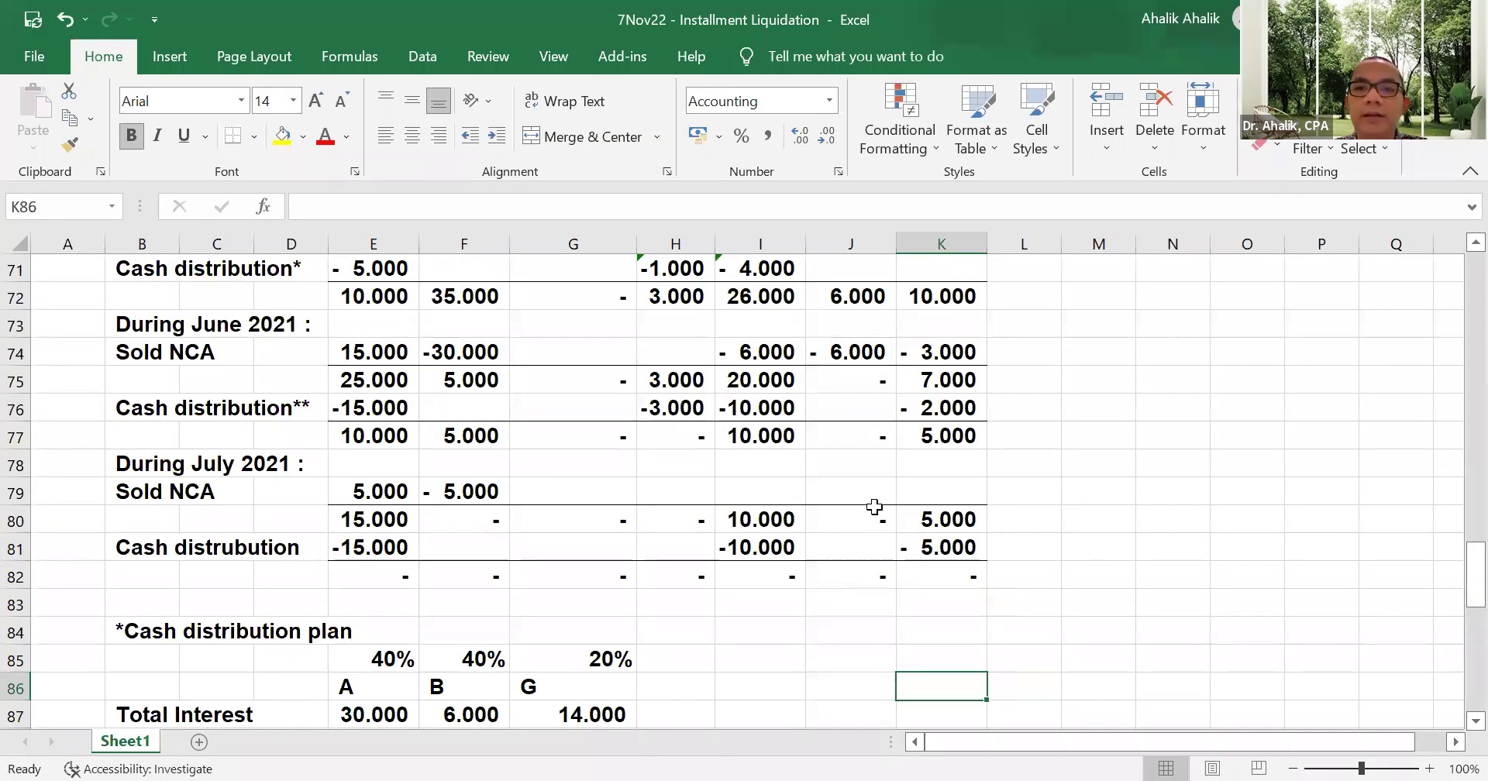
scroll(752, 493, down, 12)
scroll(752, 493, up, 12)
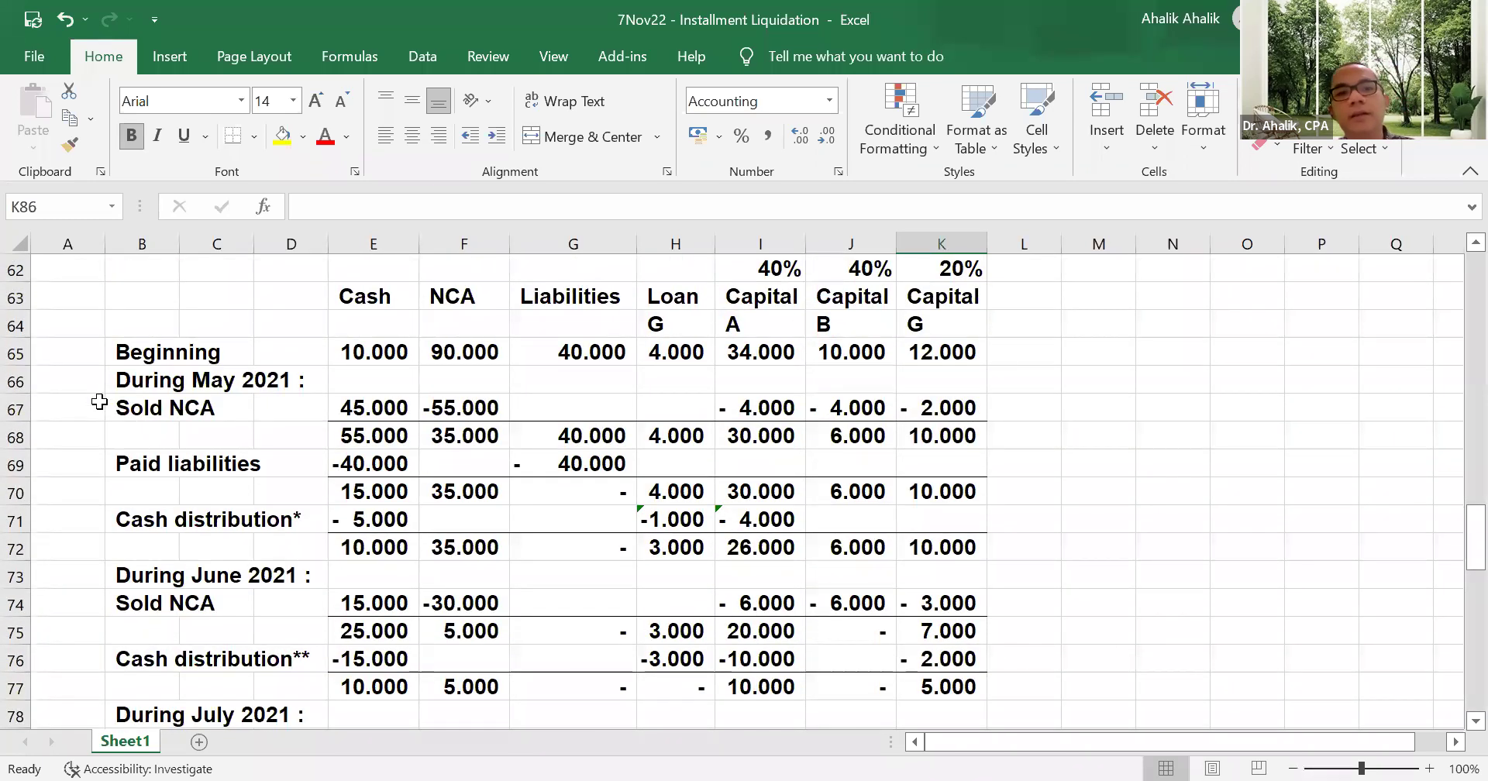
- Add a "No." heading in A63, numbering the May NCA sale 1 in A67 and the liabilities payment 2 in A69
click(88, 383)
click(84, 314)
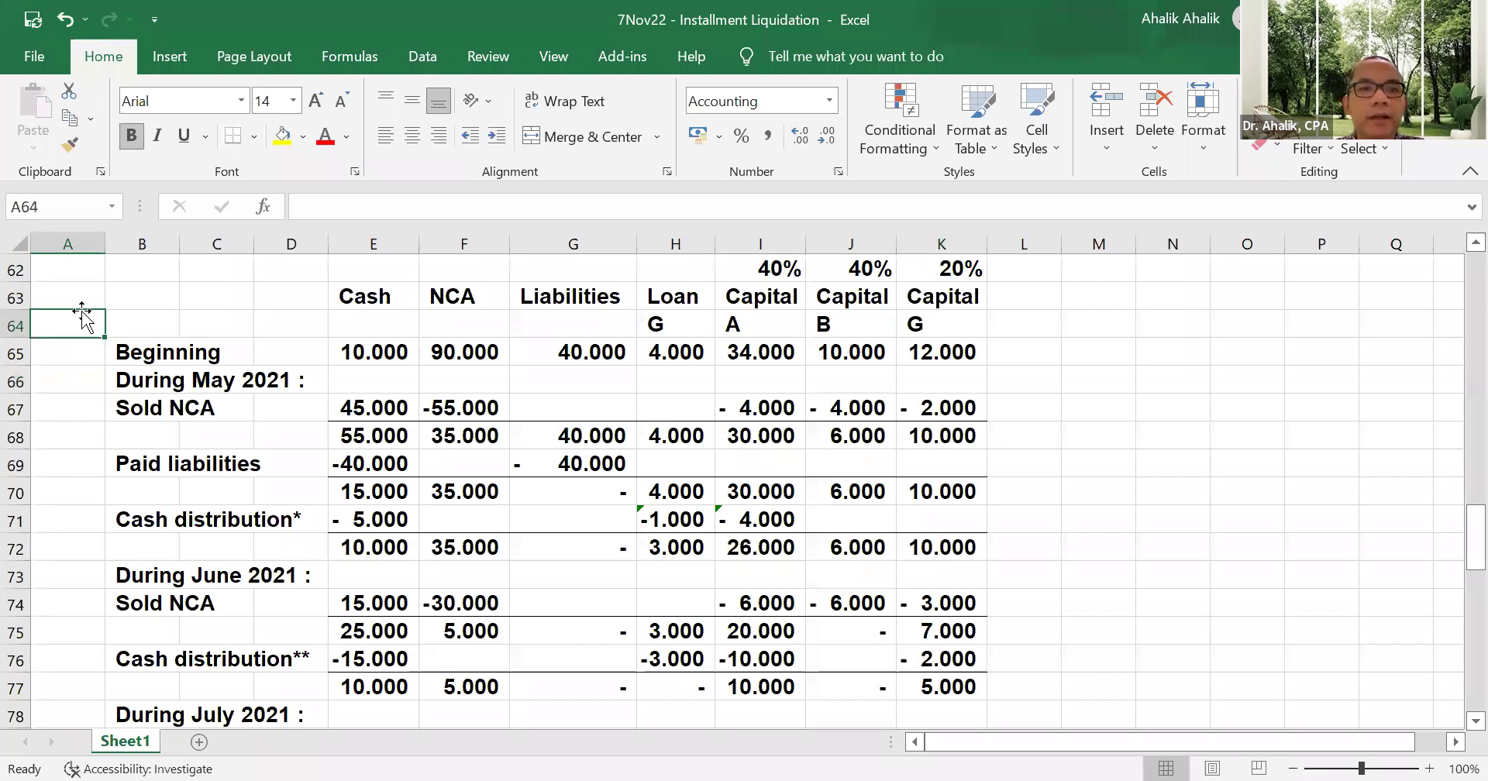
click(82, 303)
text(No.)
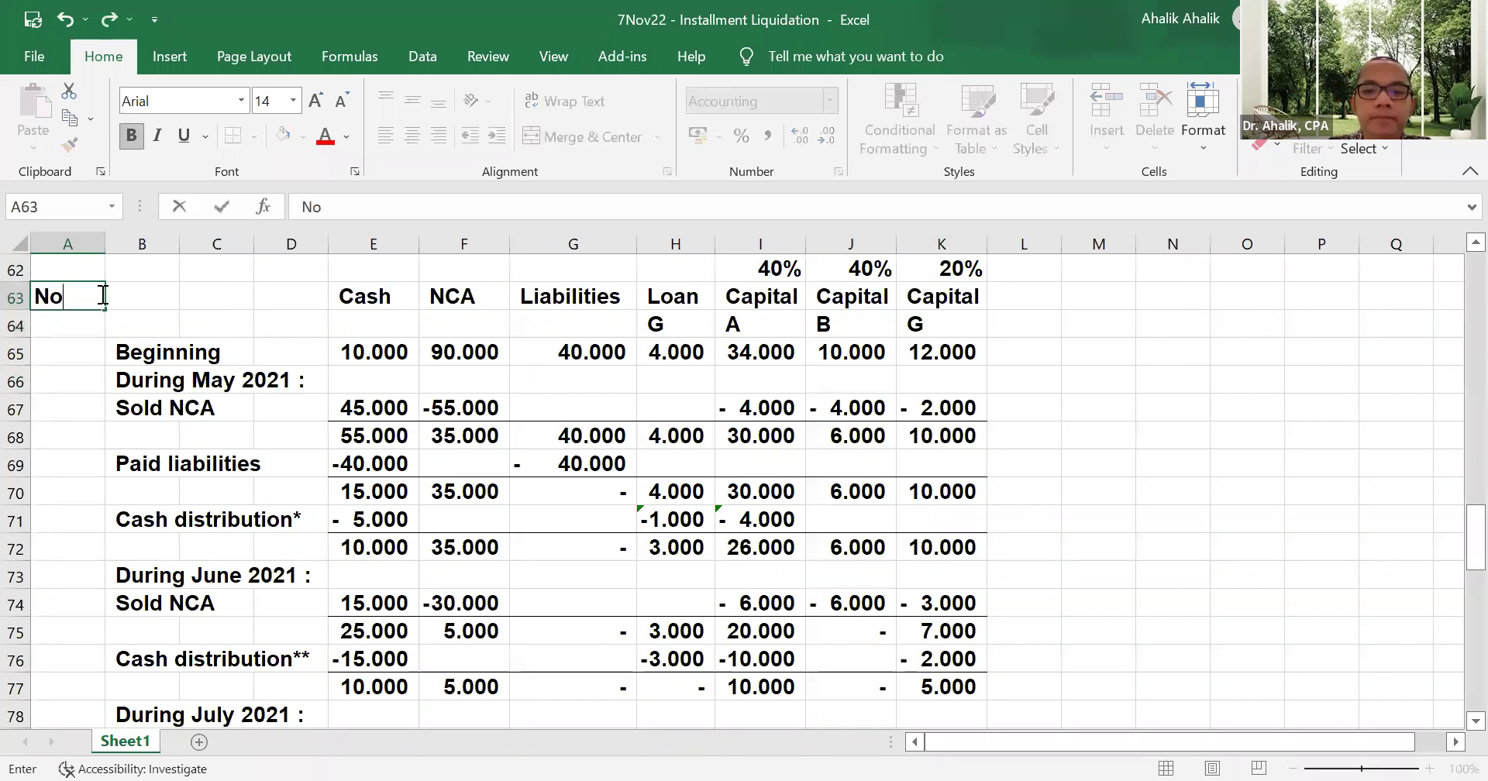
key(Return)
key(Return)
key(Return)
key(Return)
text(1)
key(Return)
key(Return)
text(2)
key(Return)
key(Return)
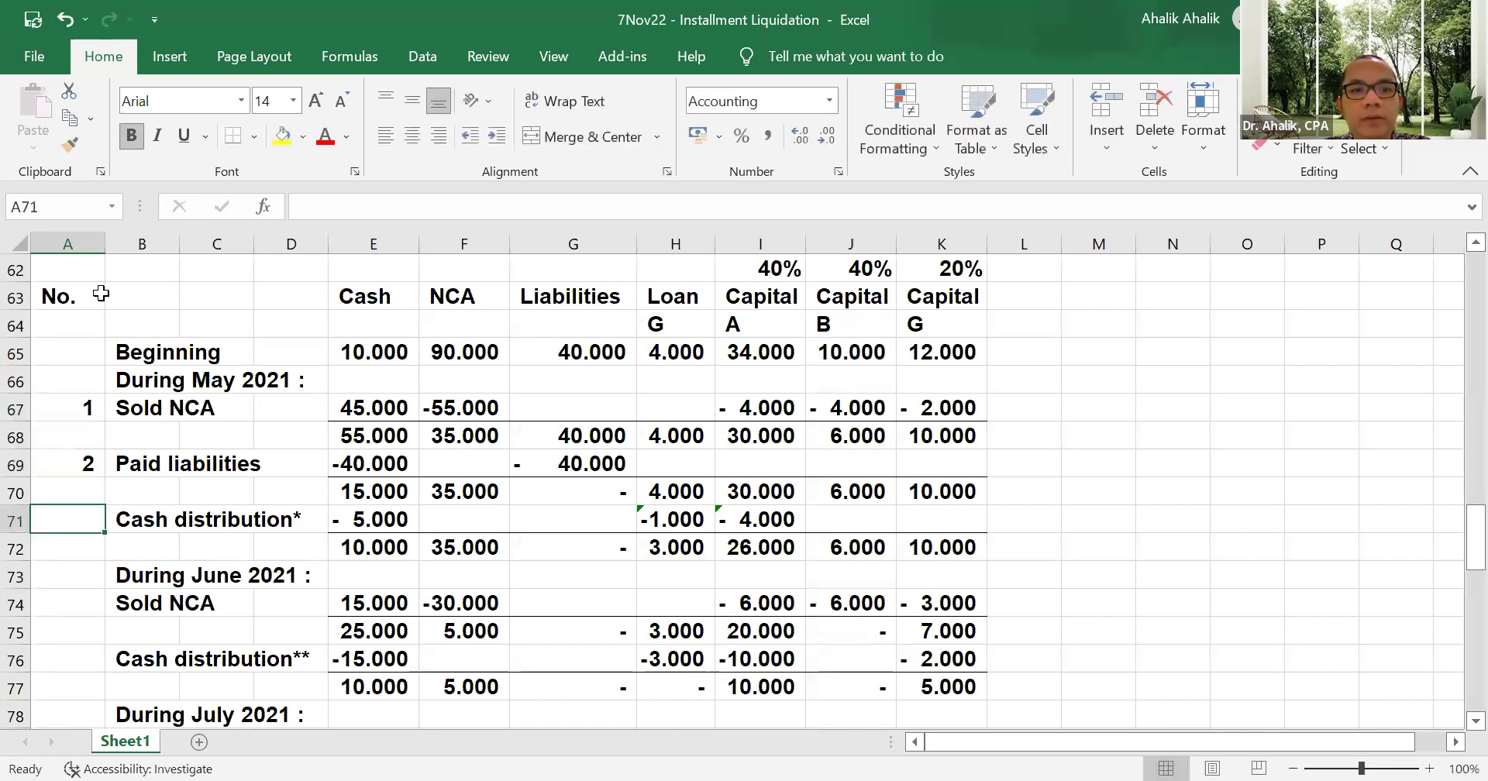
- Number the May cash distribution 3 in A71, the June NCA sale 4 in A74, and the June cash distribution 5 in A76
text(3)
key(Return)
key(Return)
key(Return)
text(4)
key(Return)
key(Return)
text(5)
key(Return)
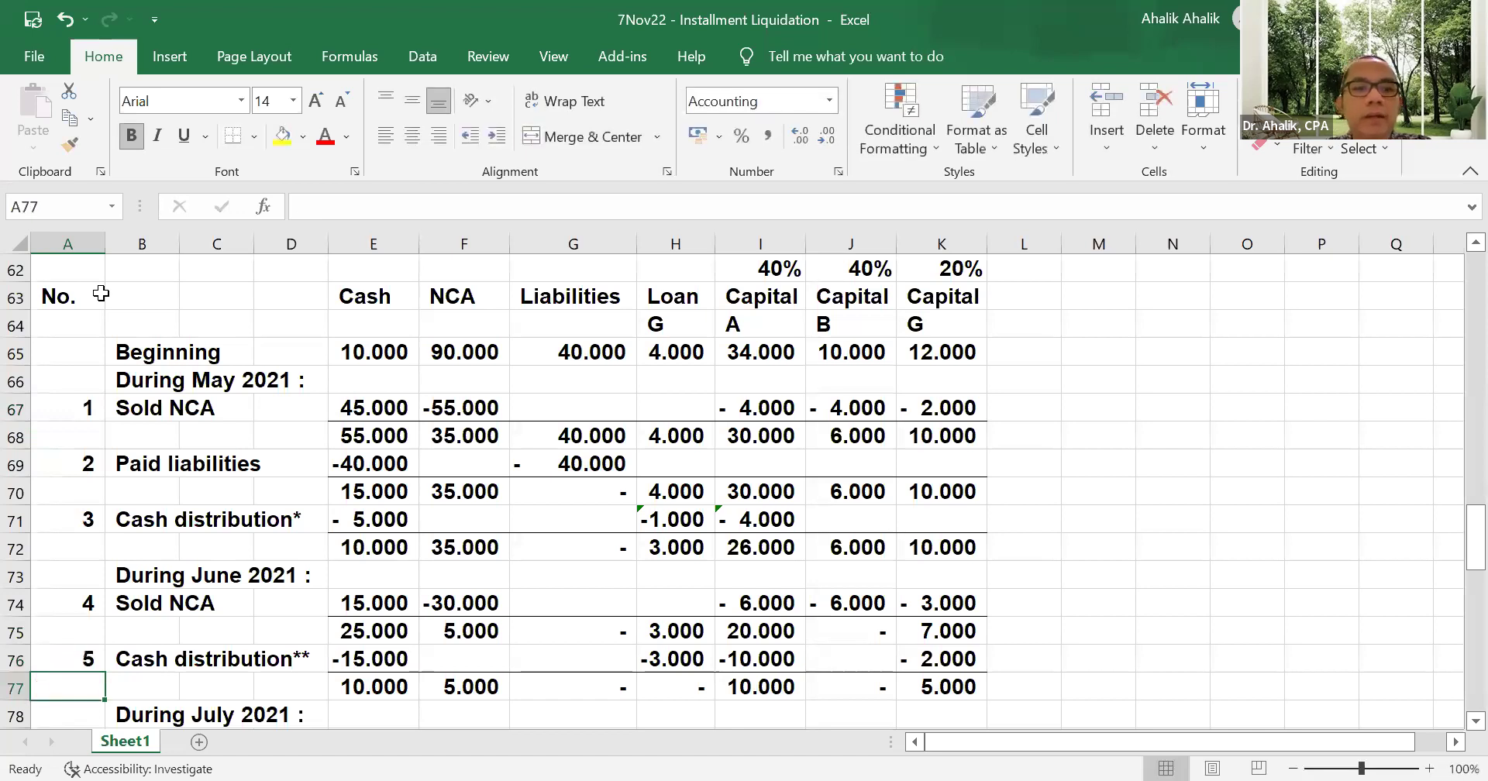
- Number the July sale 6 in A79 and the final distribution 7 in A81, and narrow column A slightly
scroll(154, 335, down, 1)
scroll(155, 336, down, 2)
click(60, 574)
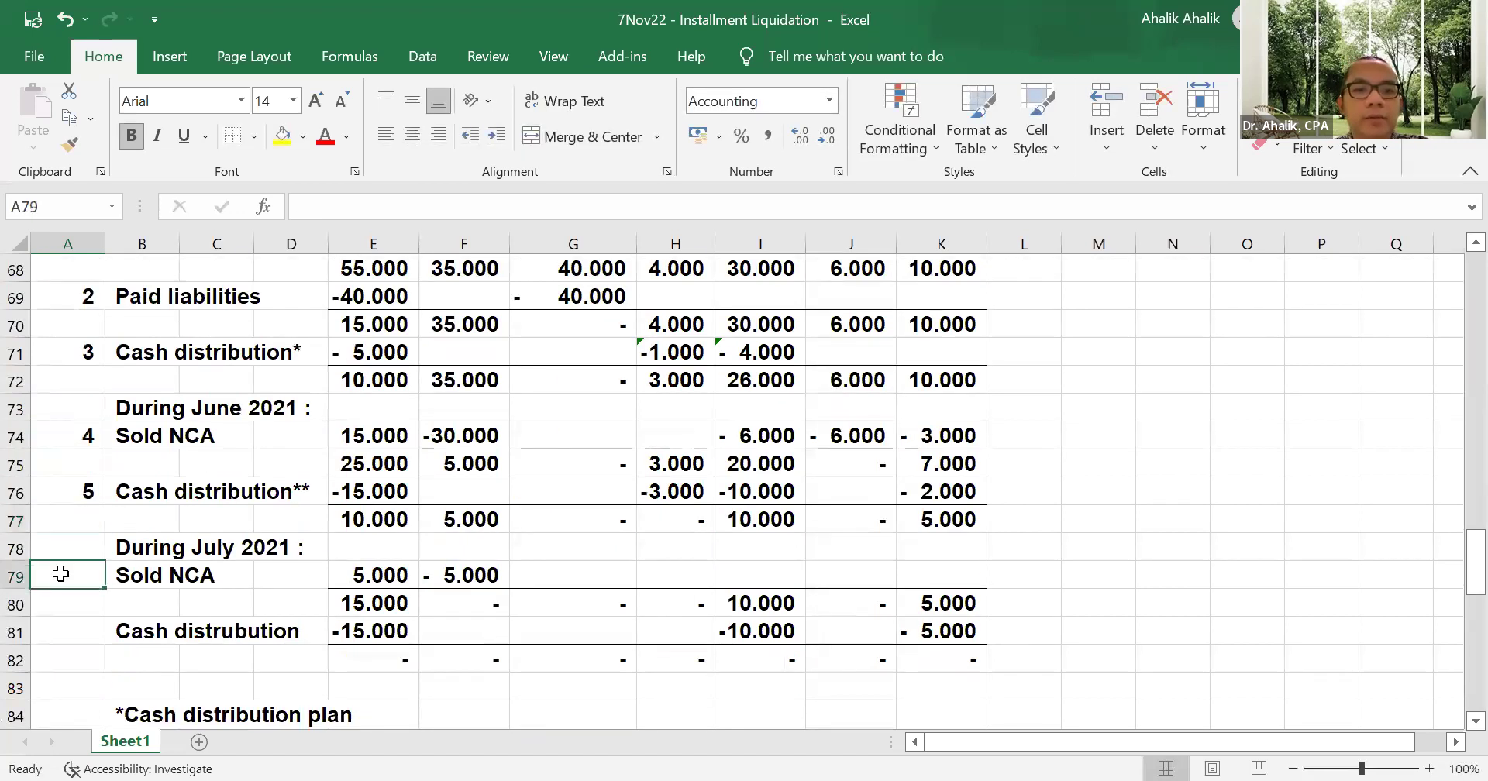
text(6)
key(Return)
key(Return)
text(7)
key(Return)
scroll(628, 528, up, 3)
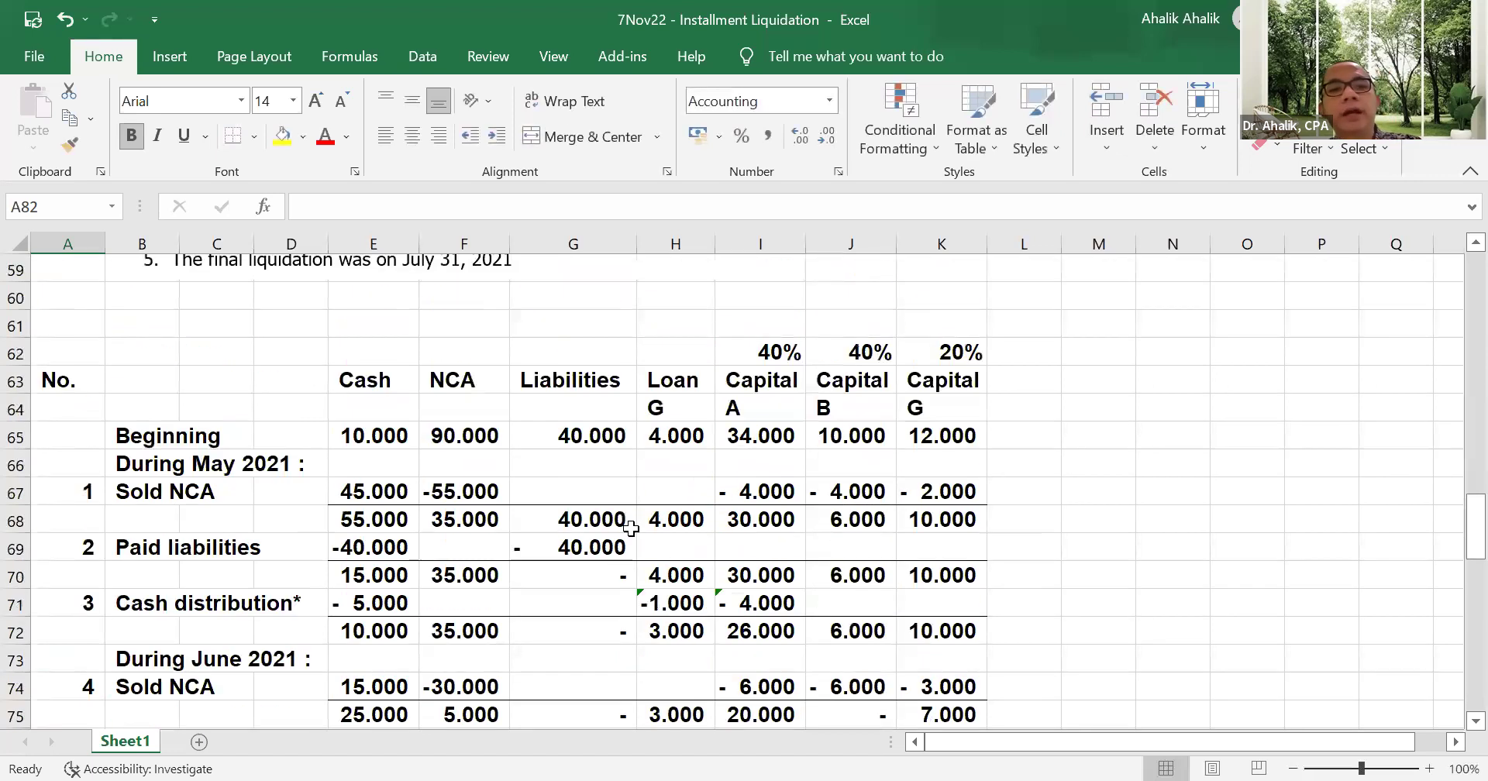
drag(108, 238, 91, 266)
- Start a journal section below the second cash distribution plan with "Jurnal :" in B114 and entry number 1 in A115
scroll(431, 616, down, 10)
scroll(186, 661, down, 4)
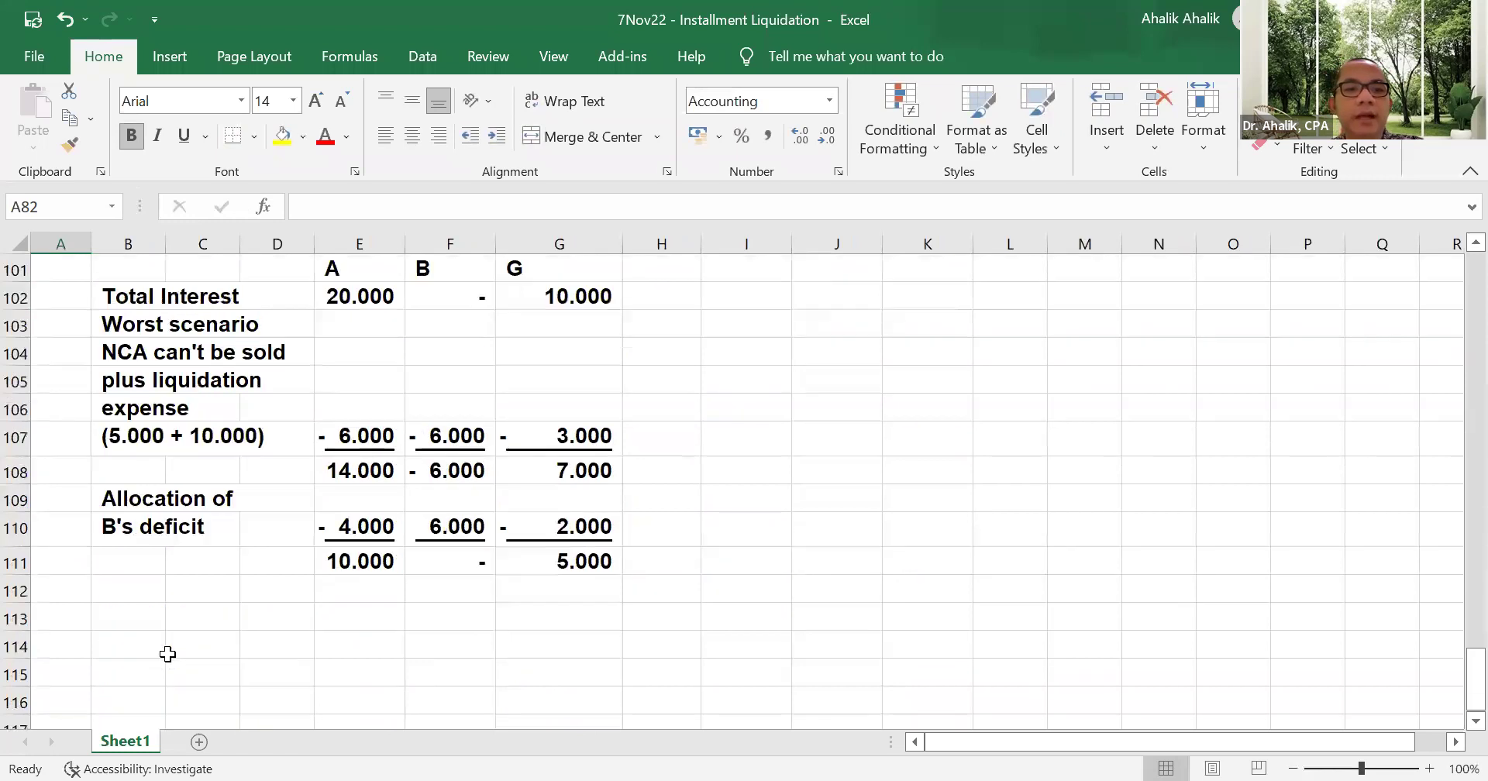
click(151, 635)
text(urnal)
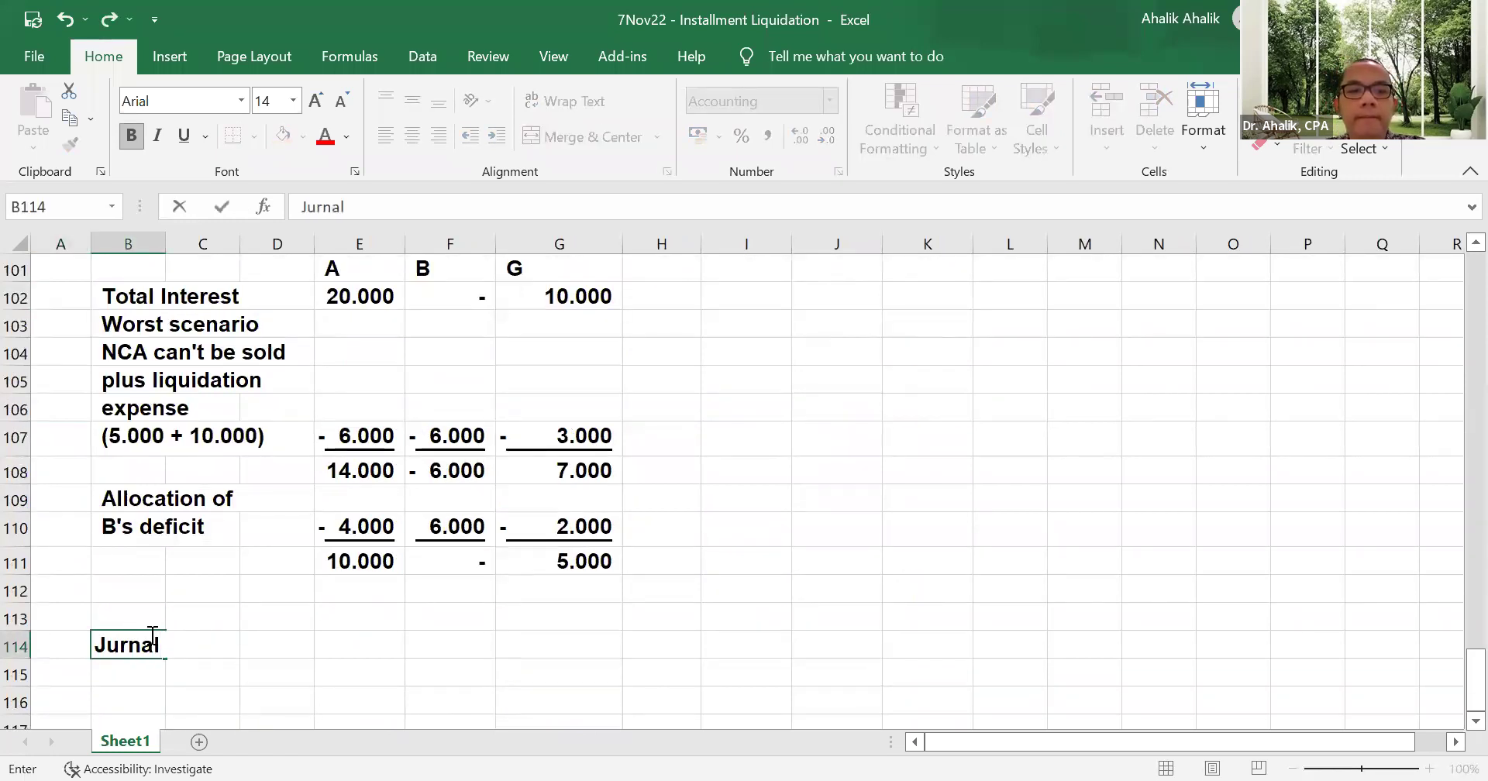
text( :)
key(Return)
key(Left)
key(Right)
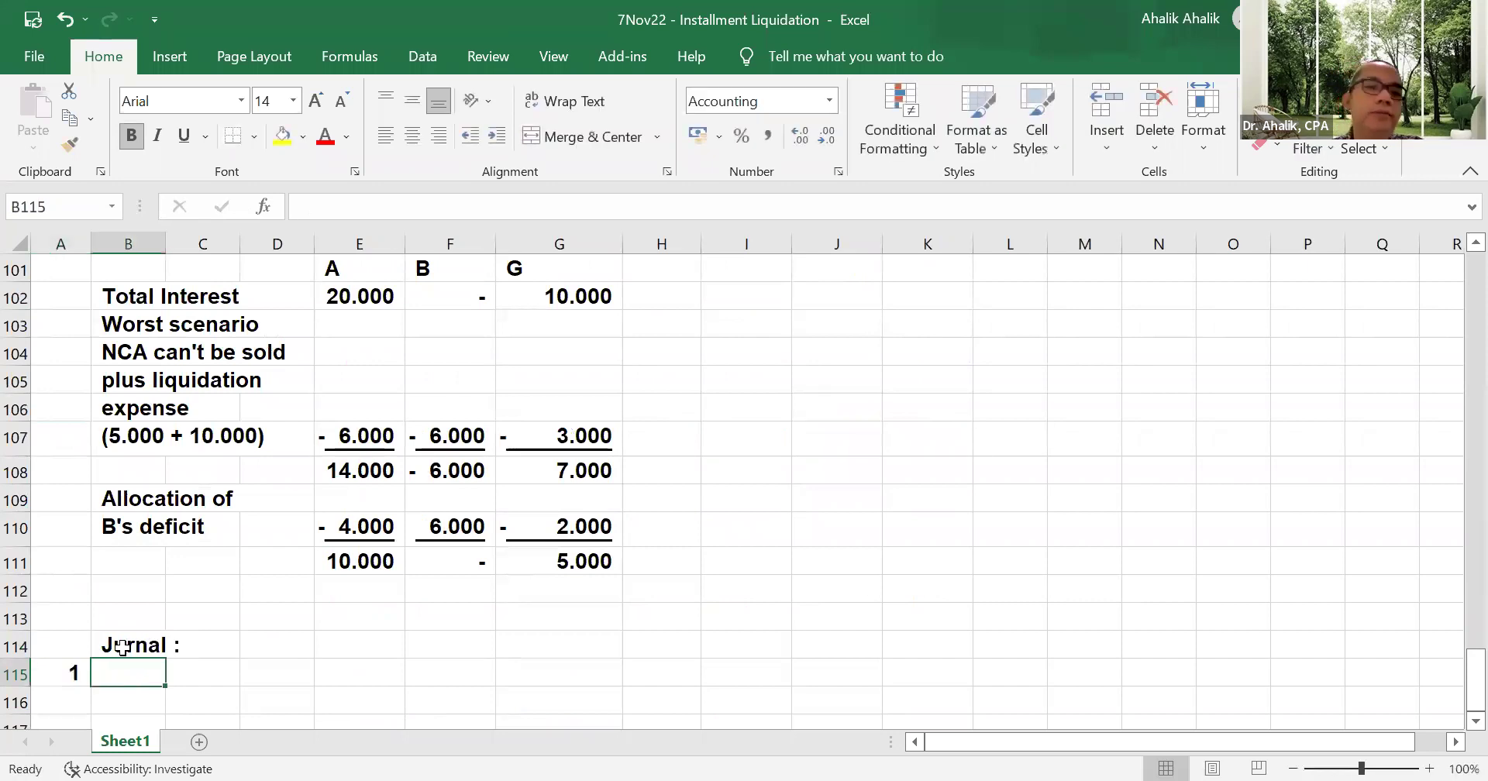
- Enter the "Cash" debit line in B115 and link its amount in E115 to the May sale proceeds with =E67
scroll(242, 475, up, 5)
scroll(242, 475, up, 8)
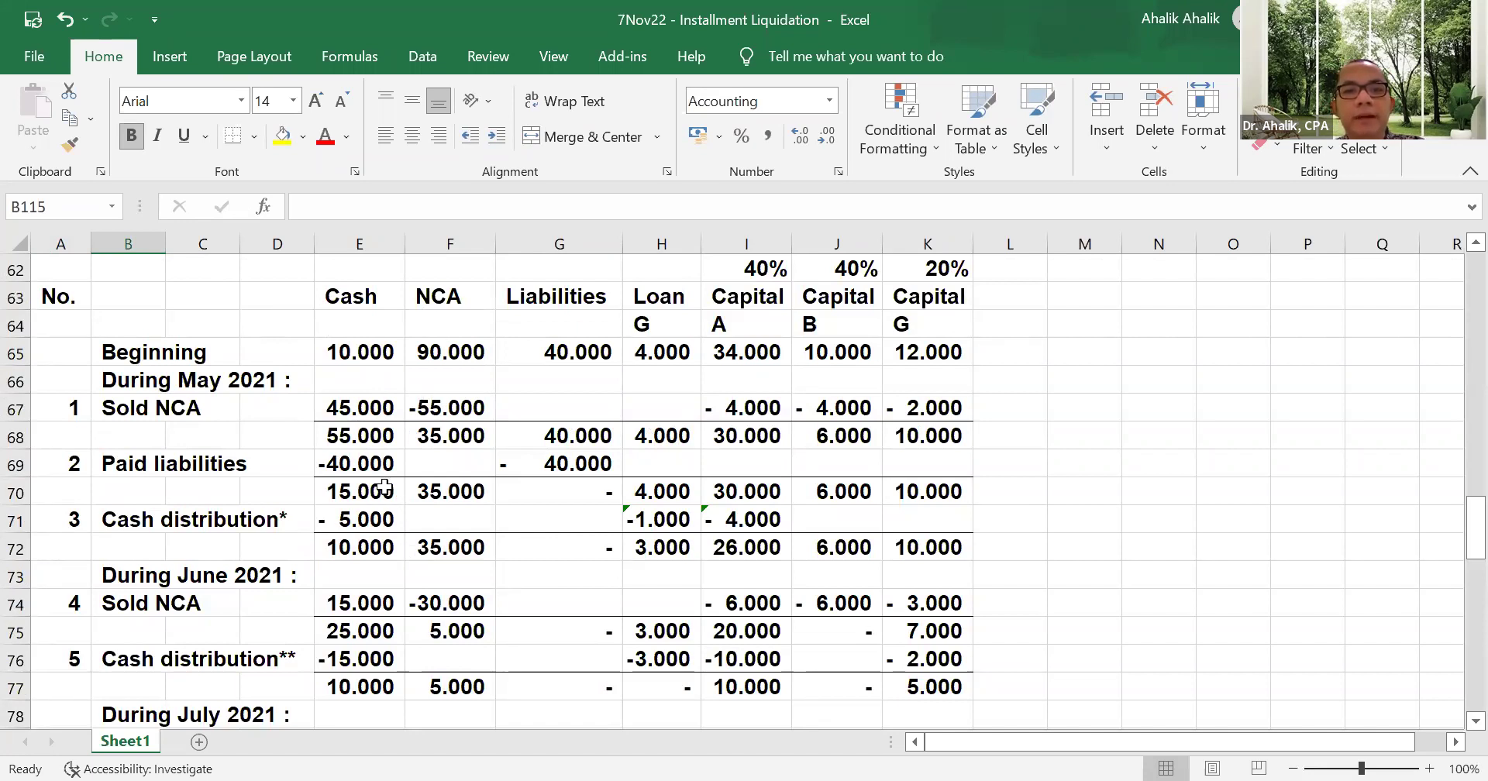
scroll(411, 559, down, 15)
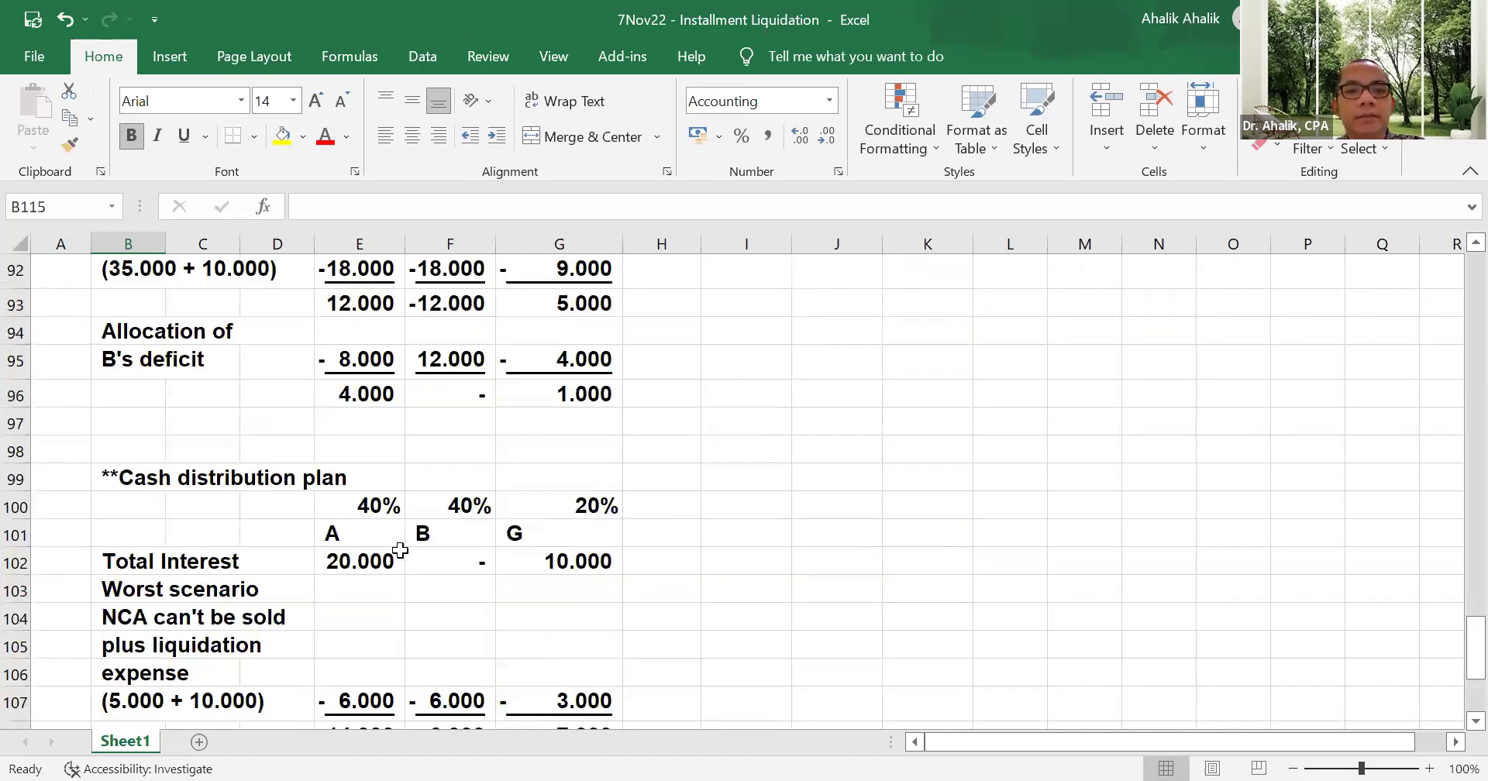
text(Cash)
key(Tab)
key(Tab)
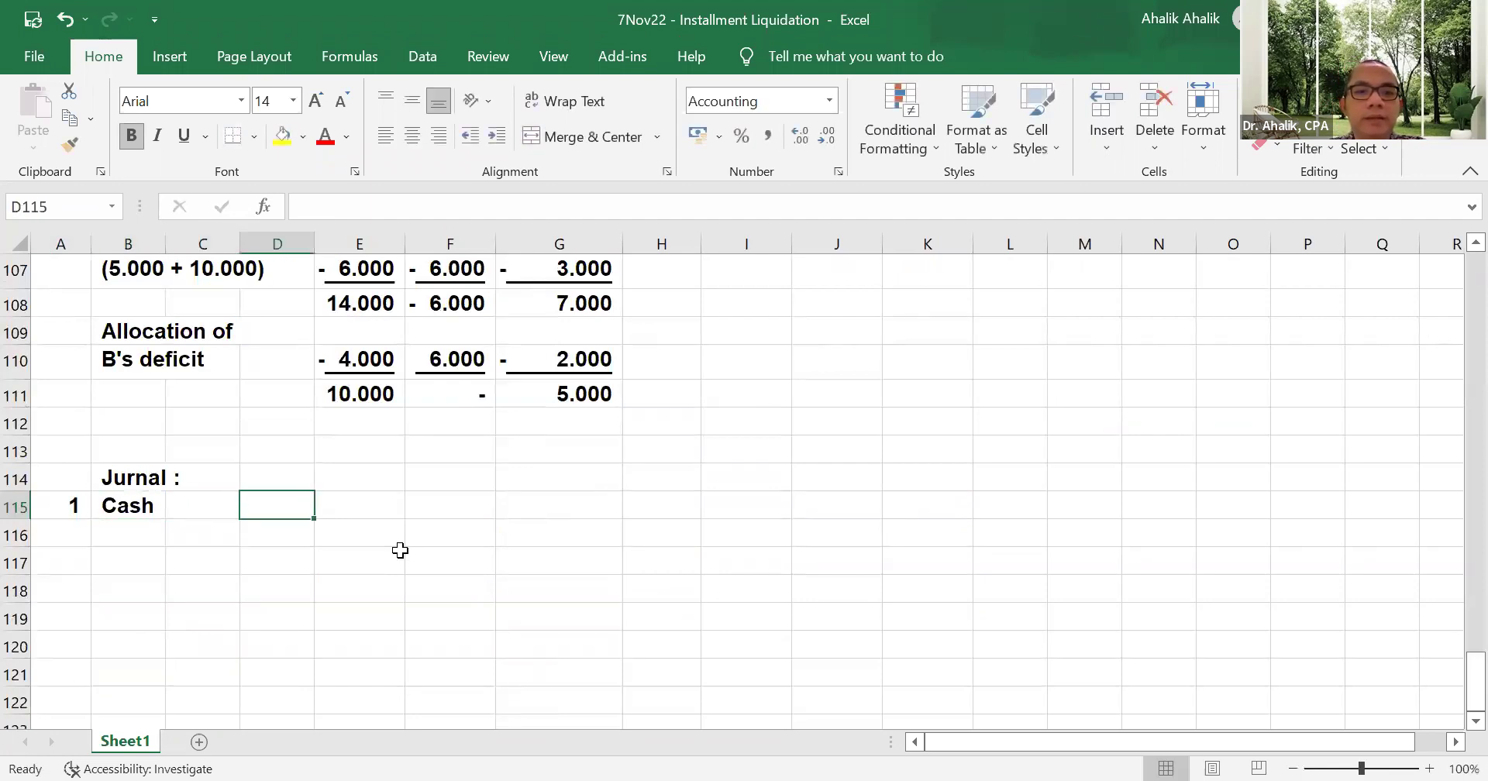
key(Tab)
text(=)
scroll(400, 550, up, 18)
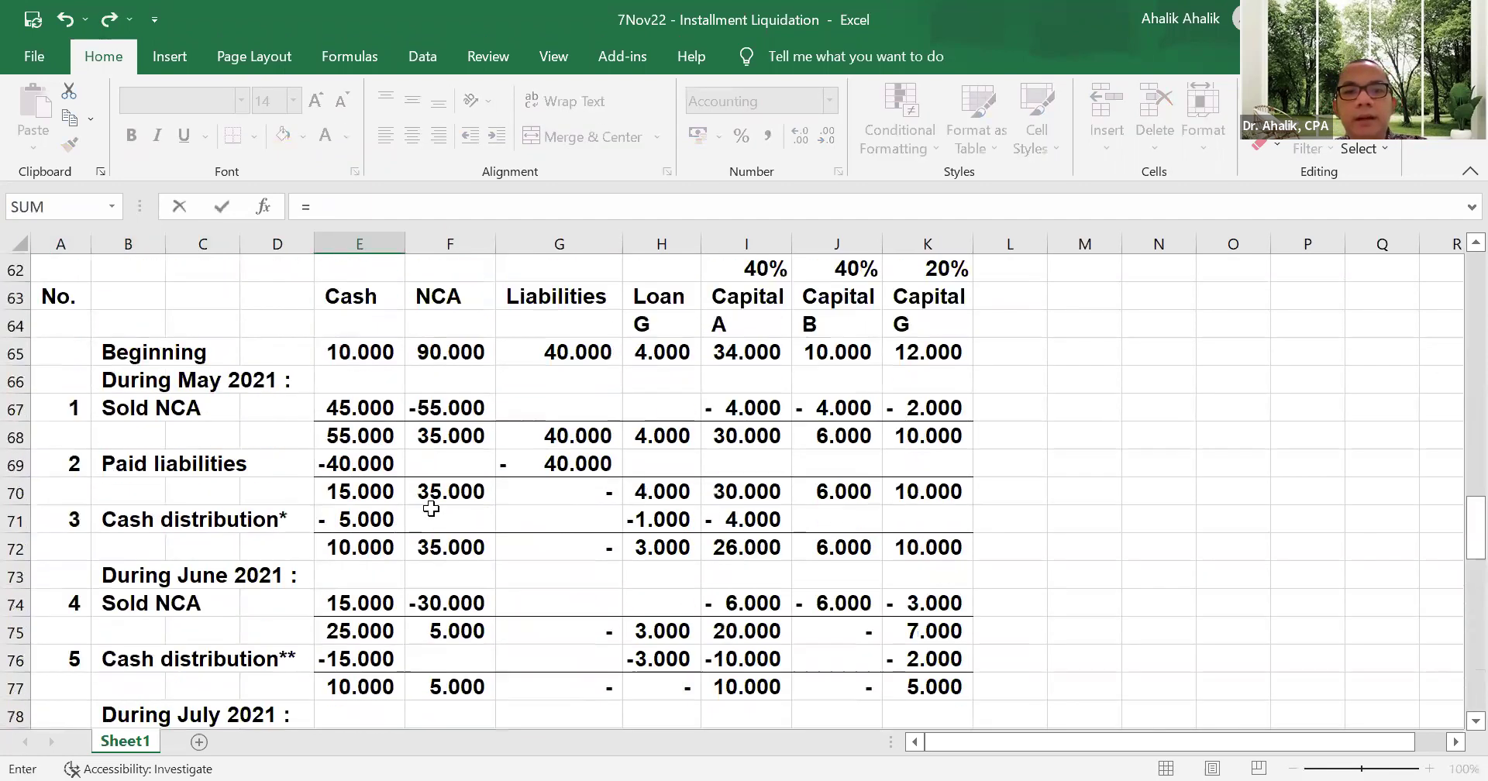
scroll(400, 558, down, 4)
click(338, 403)
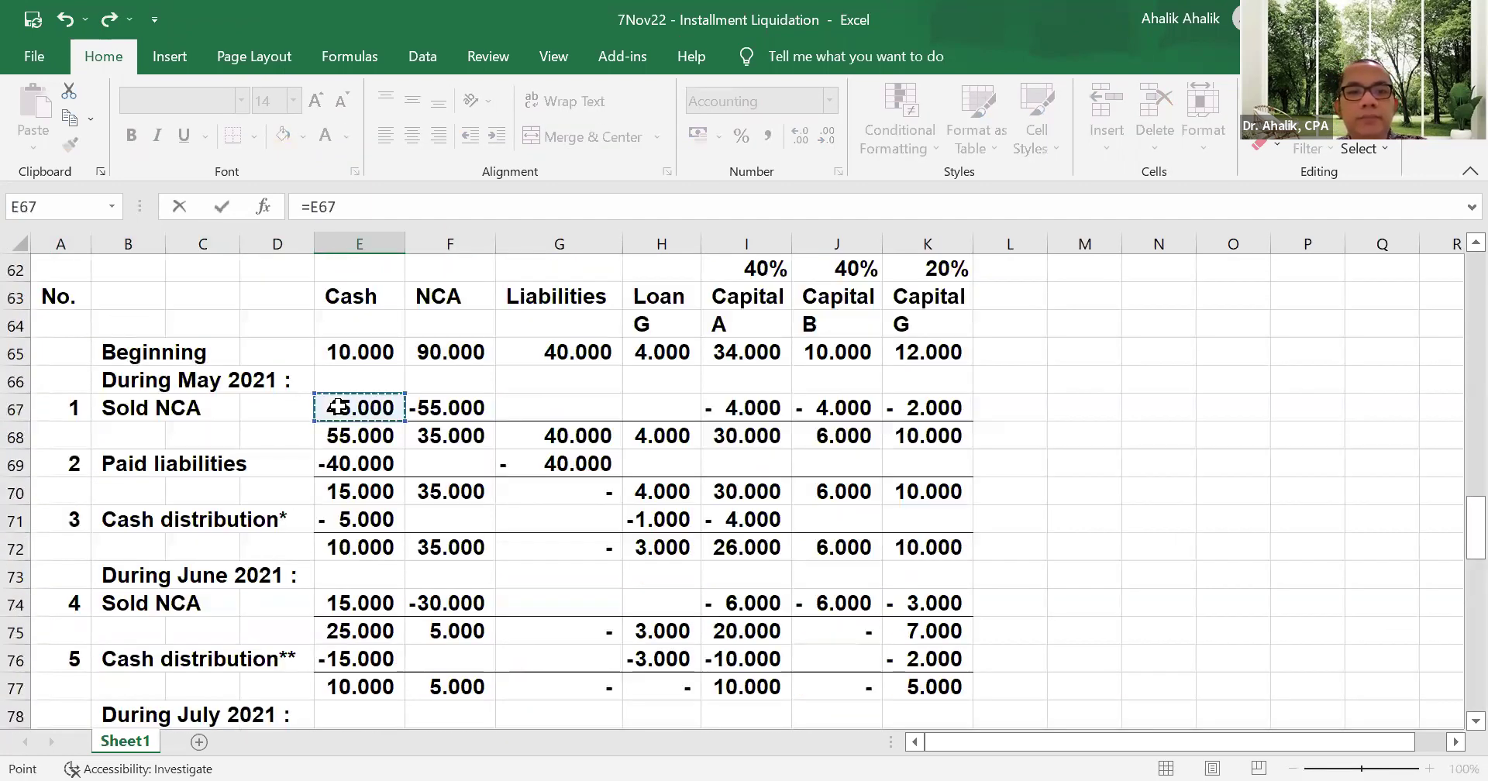
key(Return)
- Label the partners' debit lines "Capital A", "Capital B" and "Capital G" in B116:B118
key(Left)
key(Left)
key(Left)
text(Capital )
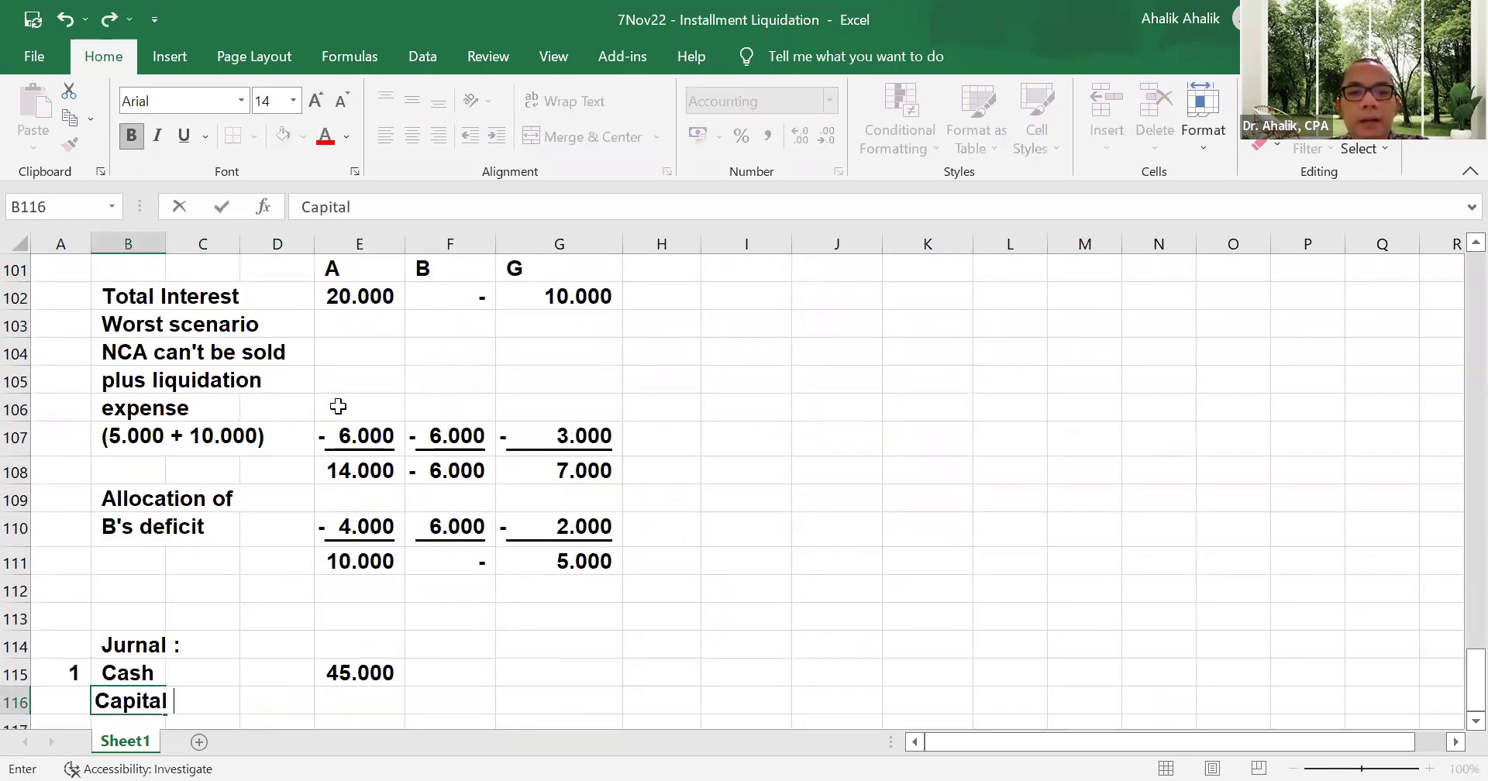
text(A)
key(Up)
text(Capital)
key(BackSpace)
key(BackSpace)
key(BackSpace)
key(BackSpace)
key(BackSpace)
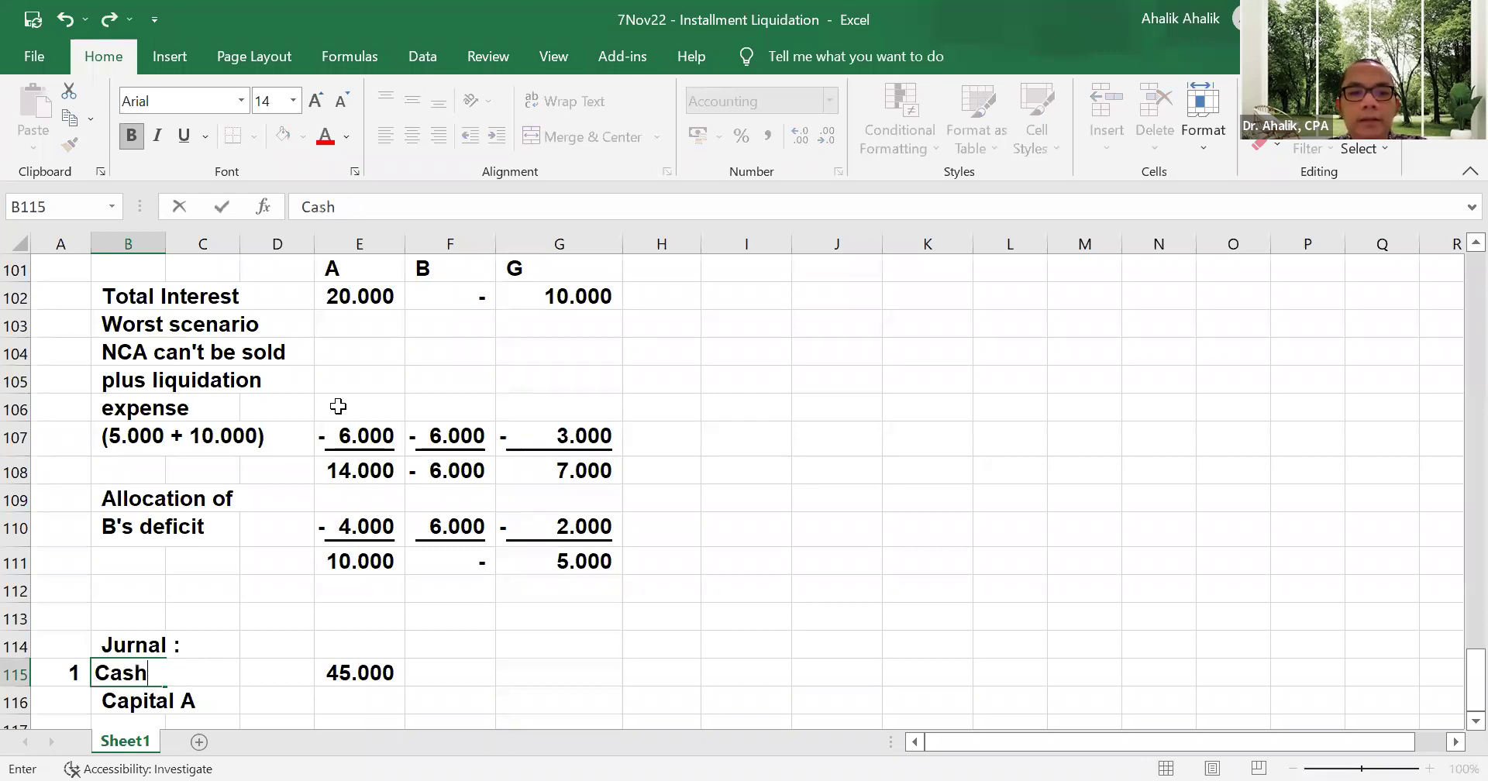
key(Return)
key(Return)
text(Capital)
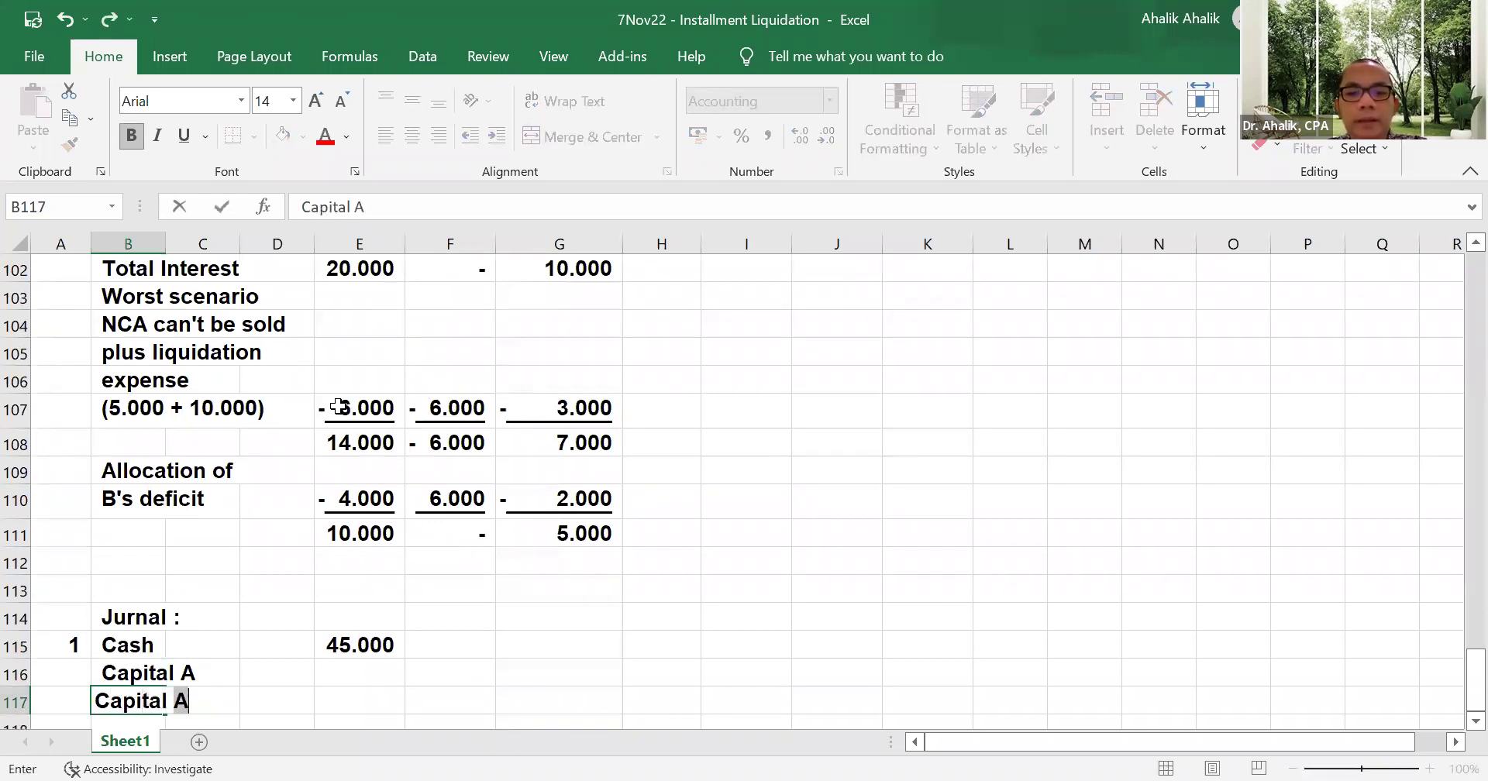
text( B)
key(Return)
text(Capital G)
key(Return)
- Enter Capital A's debit amount in E116 as the sign-reversed May sale loss, using =-I67
key(Up)
key(Up)
key(Up)
key(Right)
key(Right)
key(Right)
text(=)
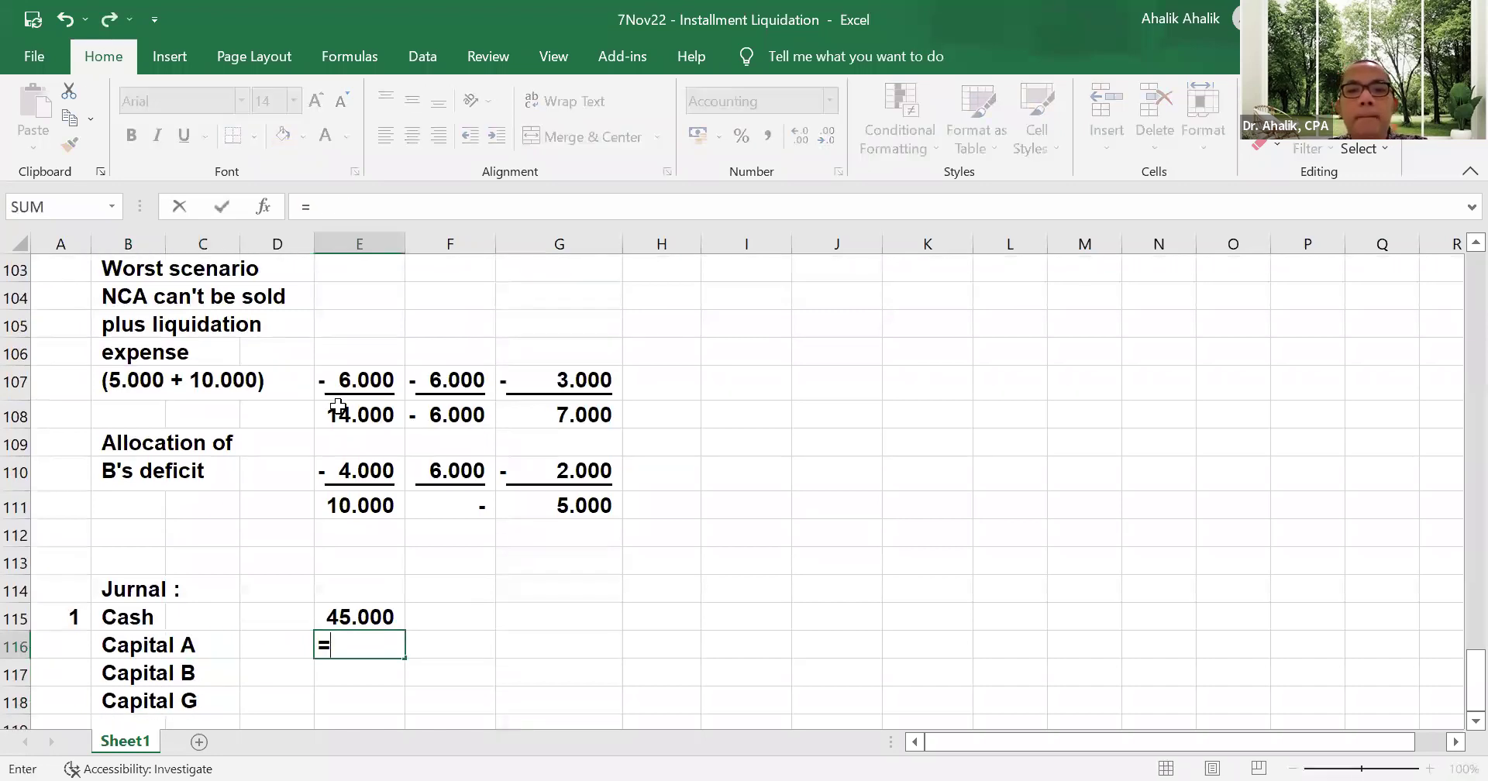
scroll(579, 417, up, 18)
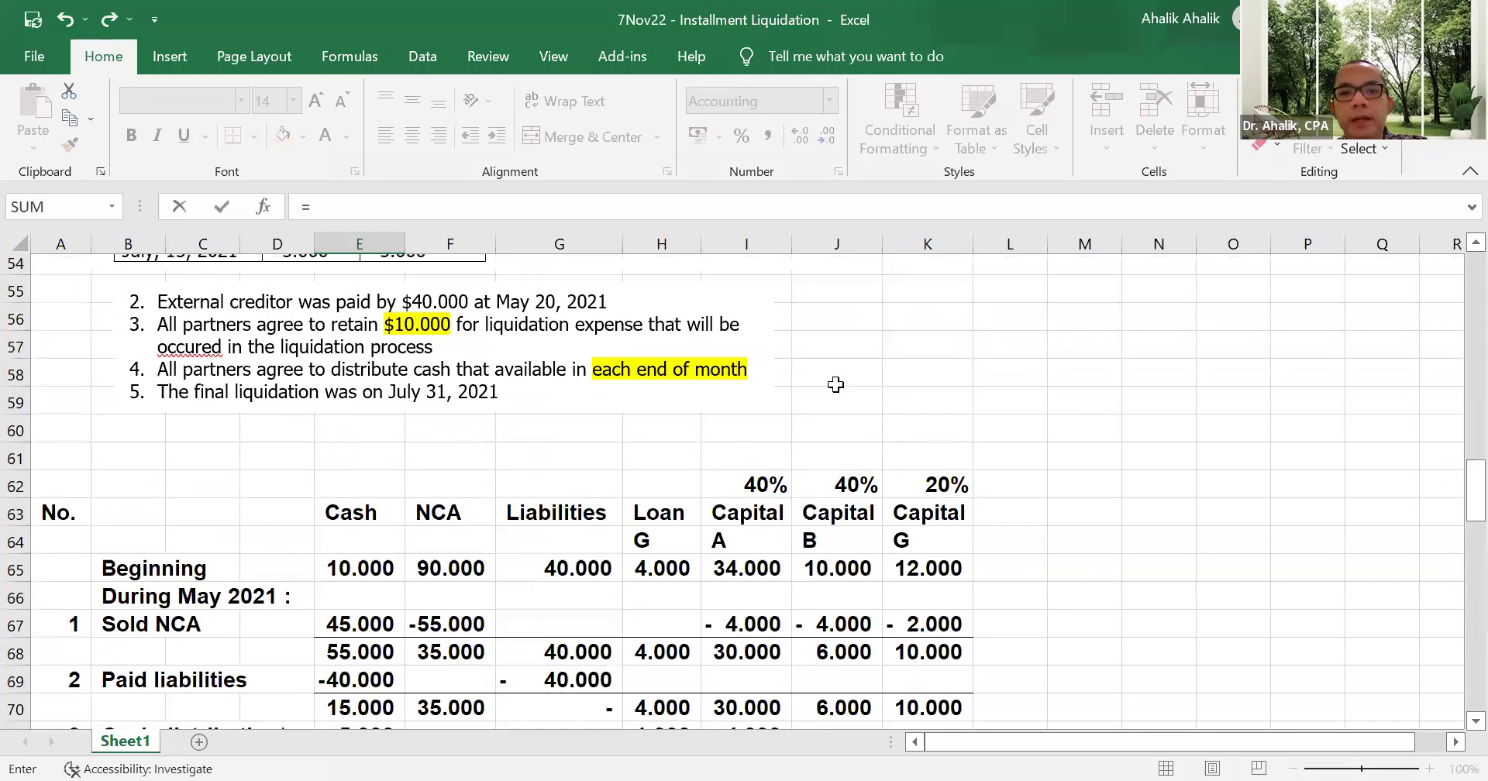
scroll(815, 589, down, 3)
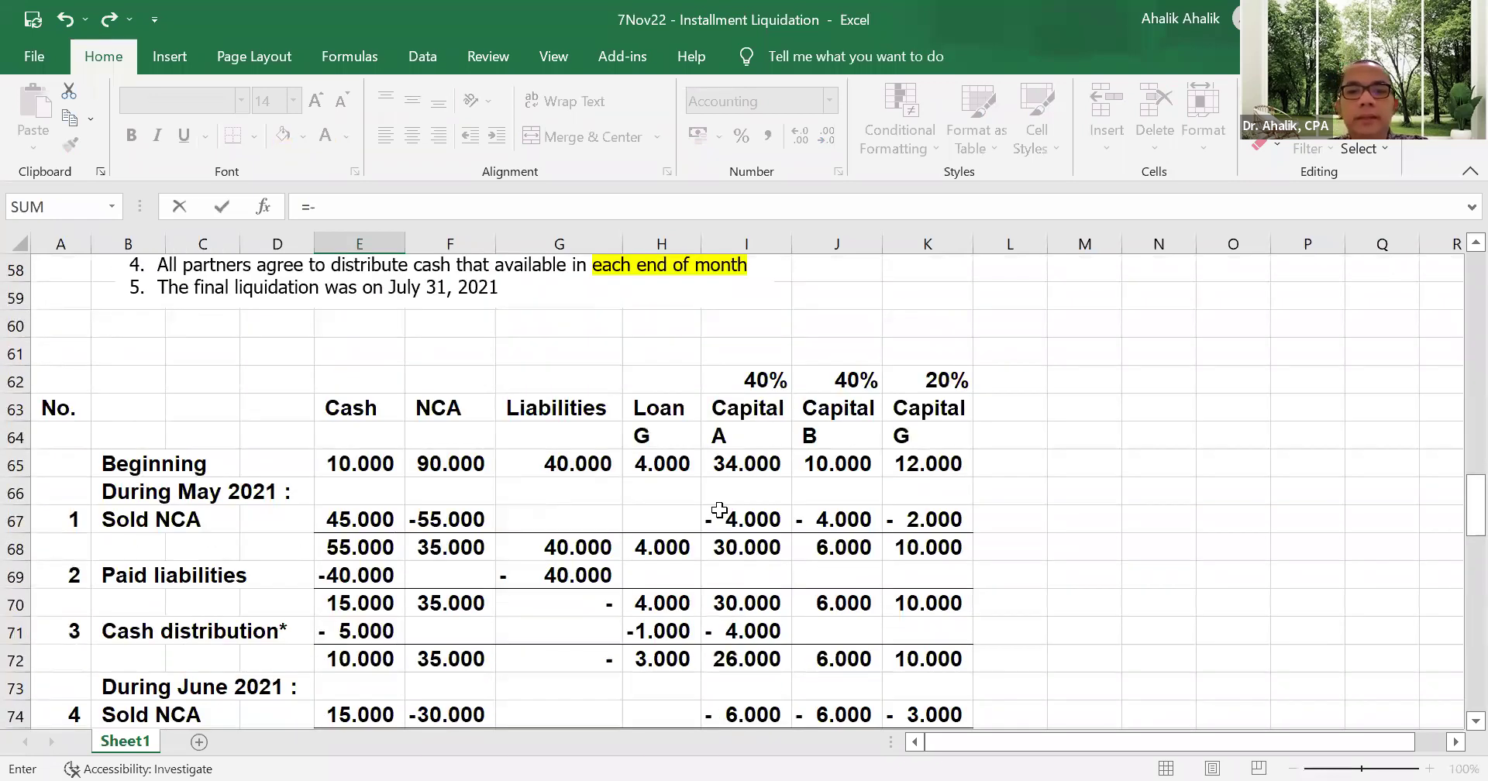
click(724, 520)
key(Return)
- Enter the debit amounts for Capital B in E117 with =-J67 and Capital G in E118 with =-K67
text(=-)
scroll(834, 465, up, 14)
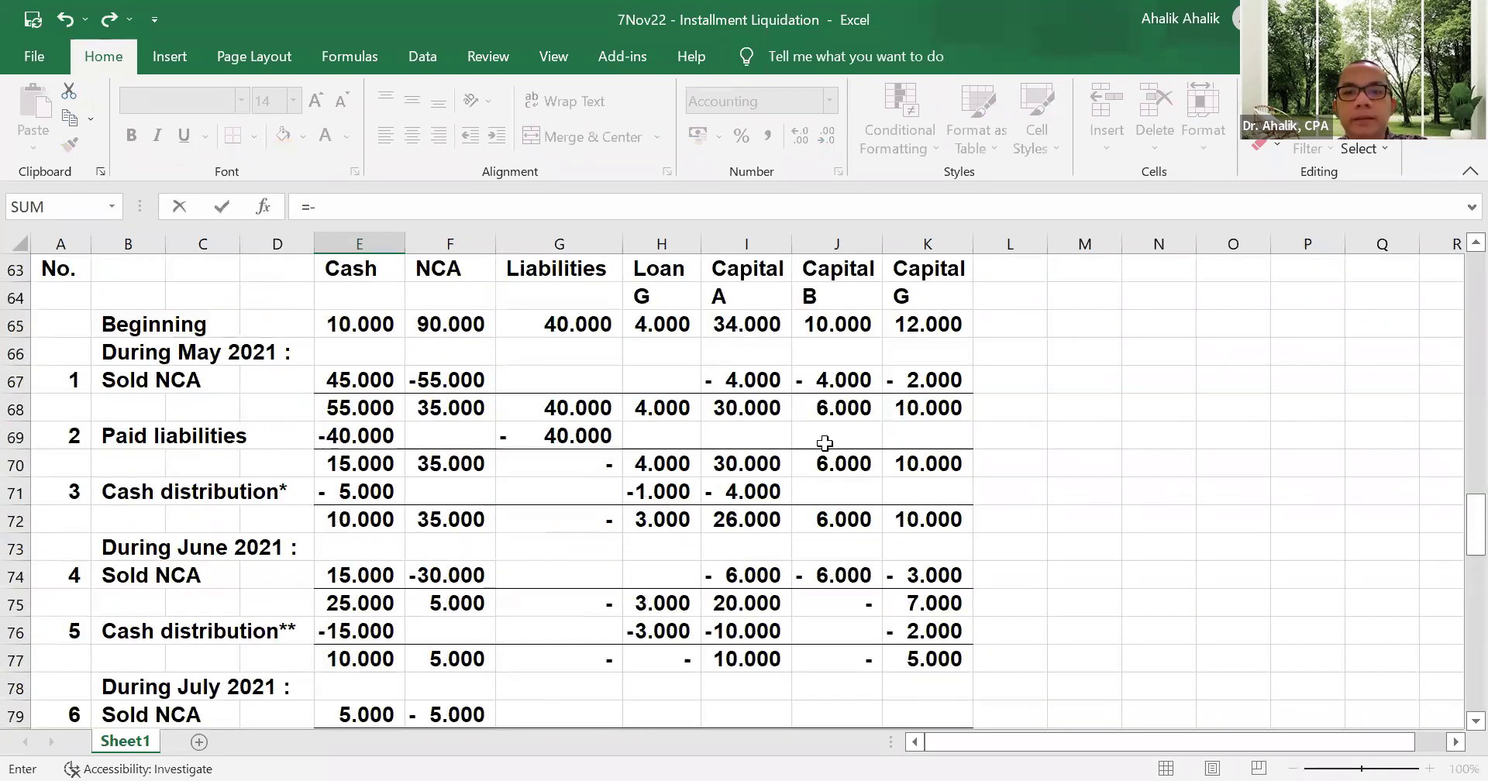
click(849, 440)
key(Return)
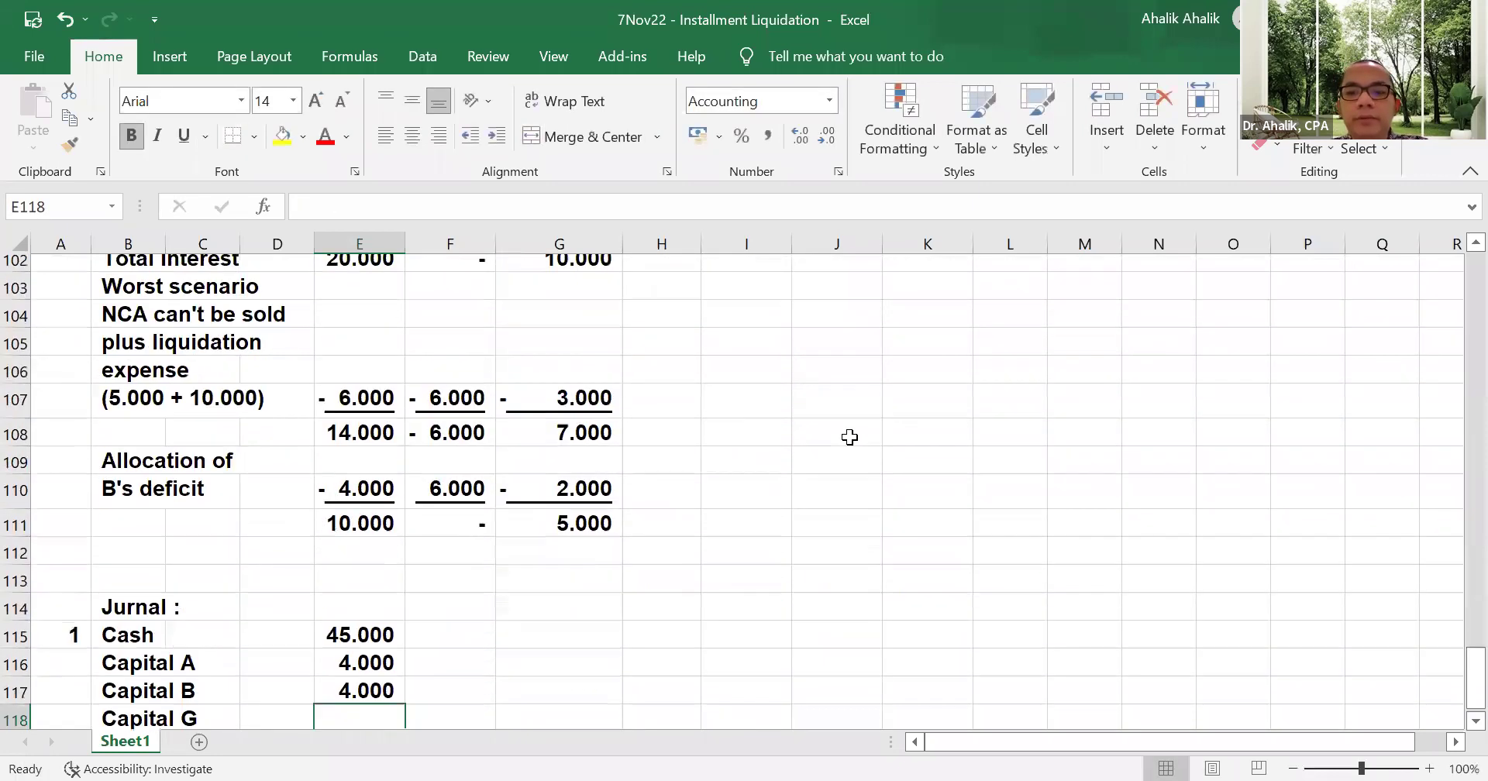
text(=-)
scroll(853, 442, up, 14)
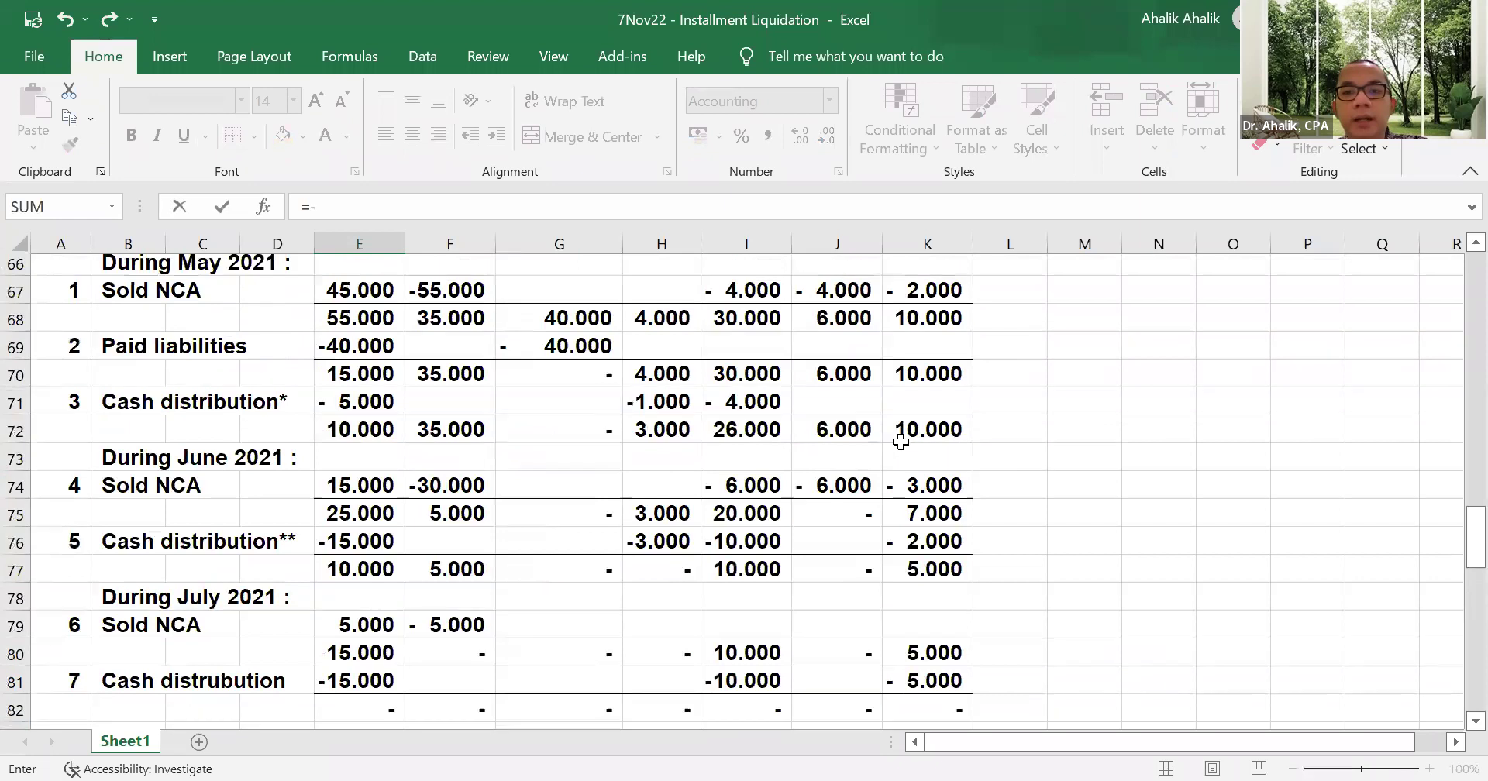
click(931, 440)
key(Return)
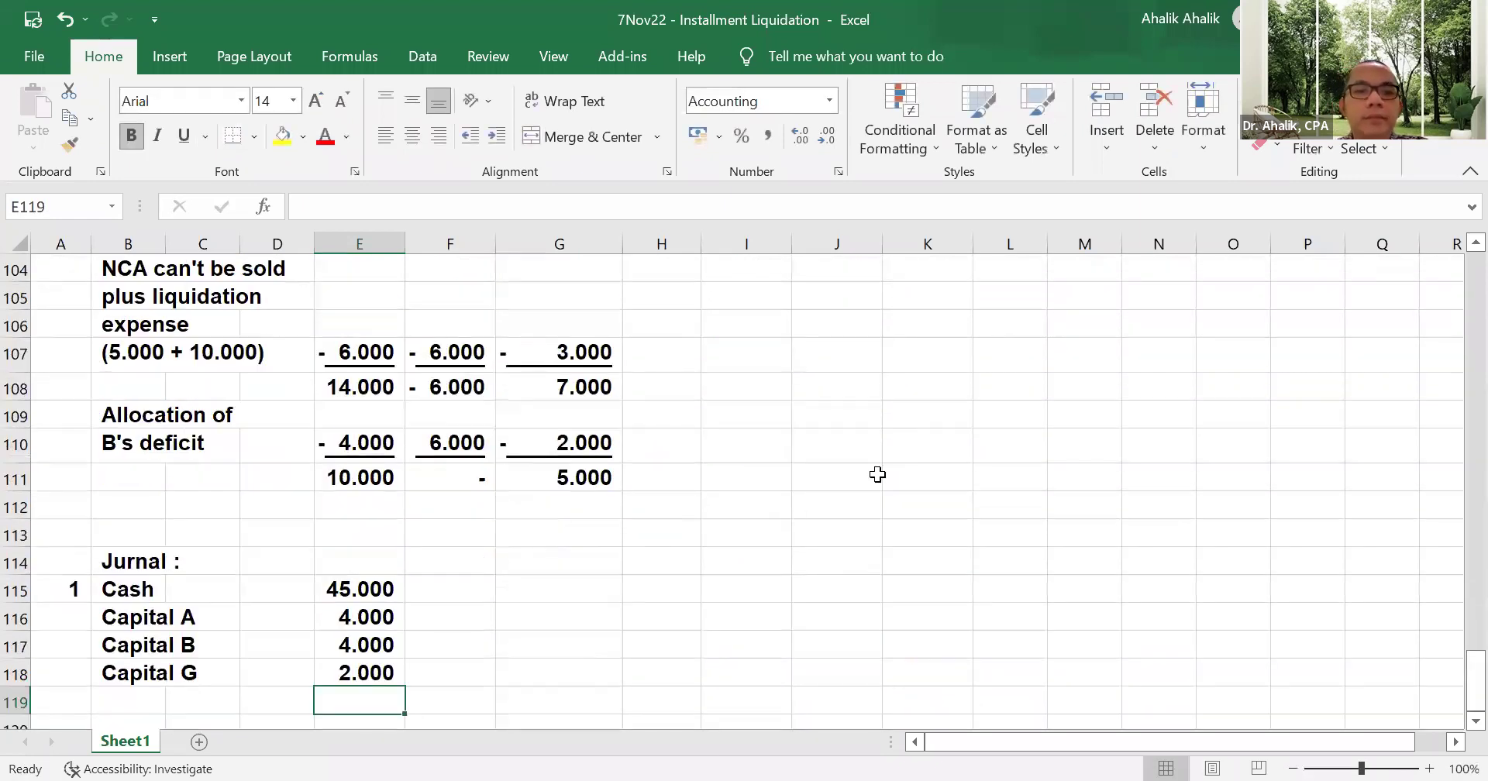
- Add the indented "NCA" credit line in C119 and enter its amount in F119 with =-F67
click(217, 700)
text(C)
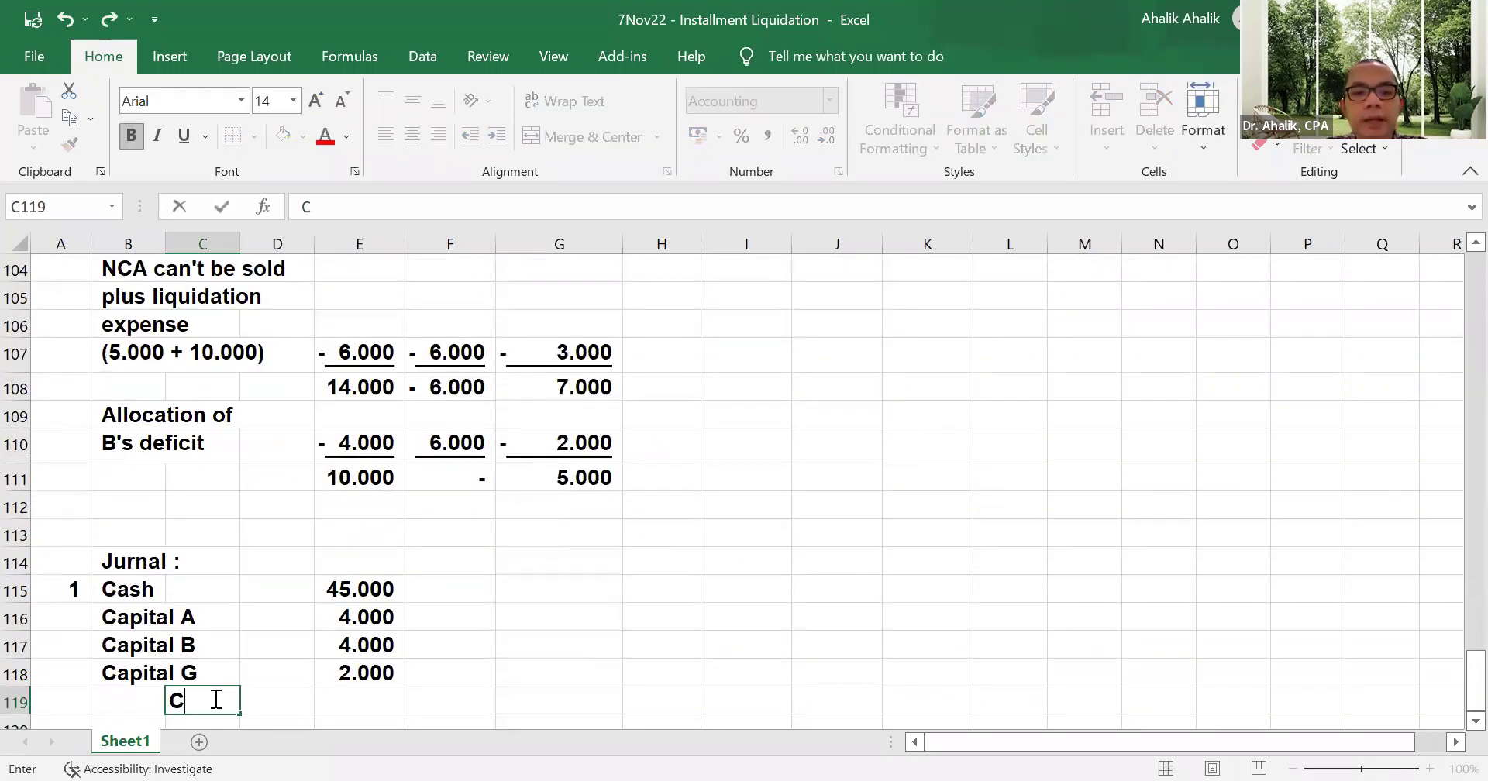
text(CA)
key(Tab)
key(Tab)
key(Tab)
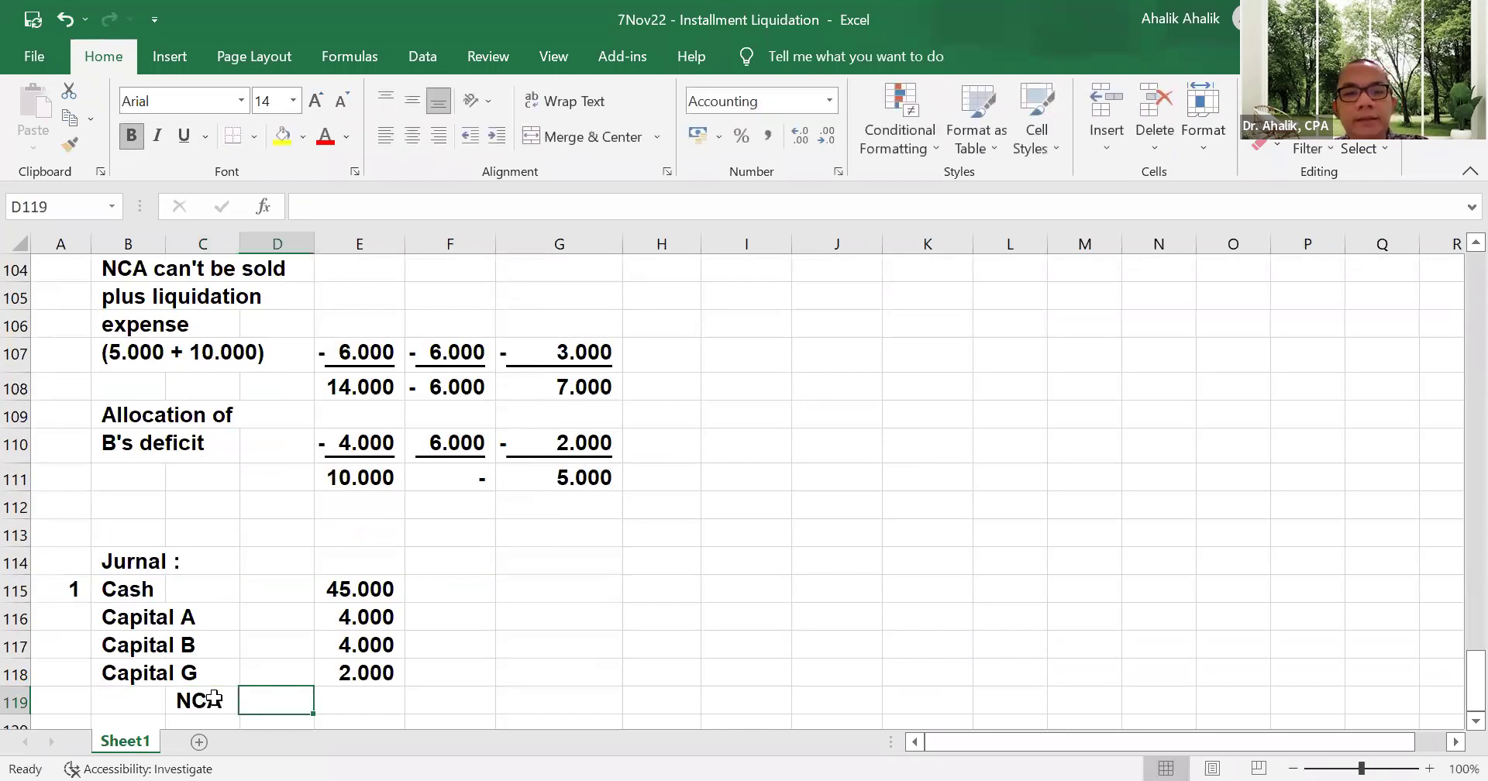
text(=-)
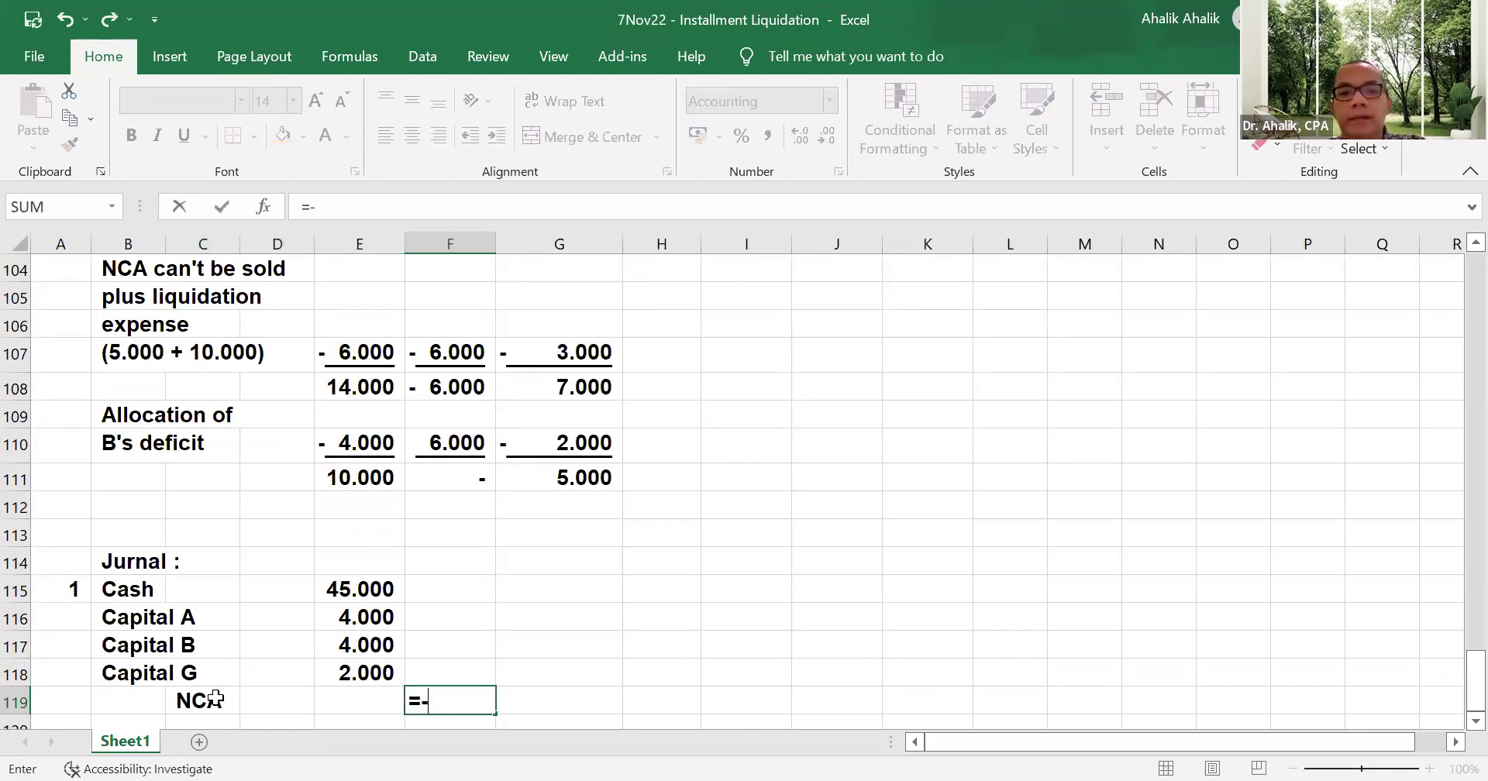
scroll(332, 538, up, 15)
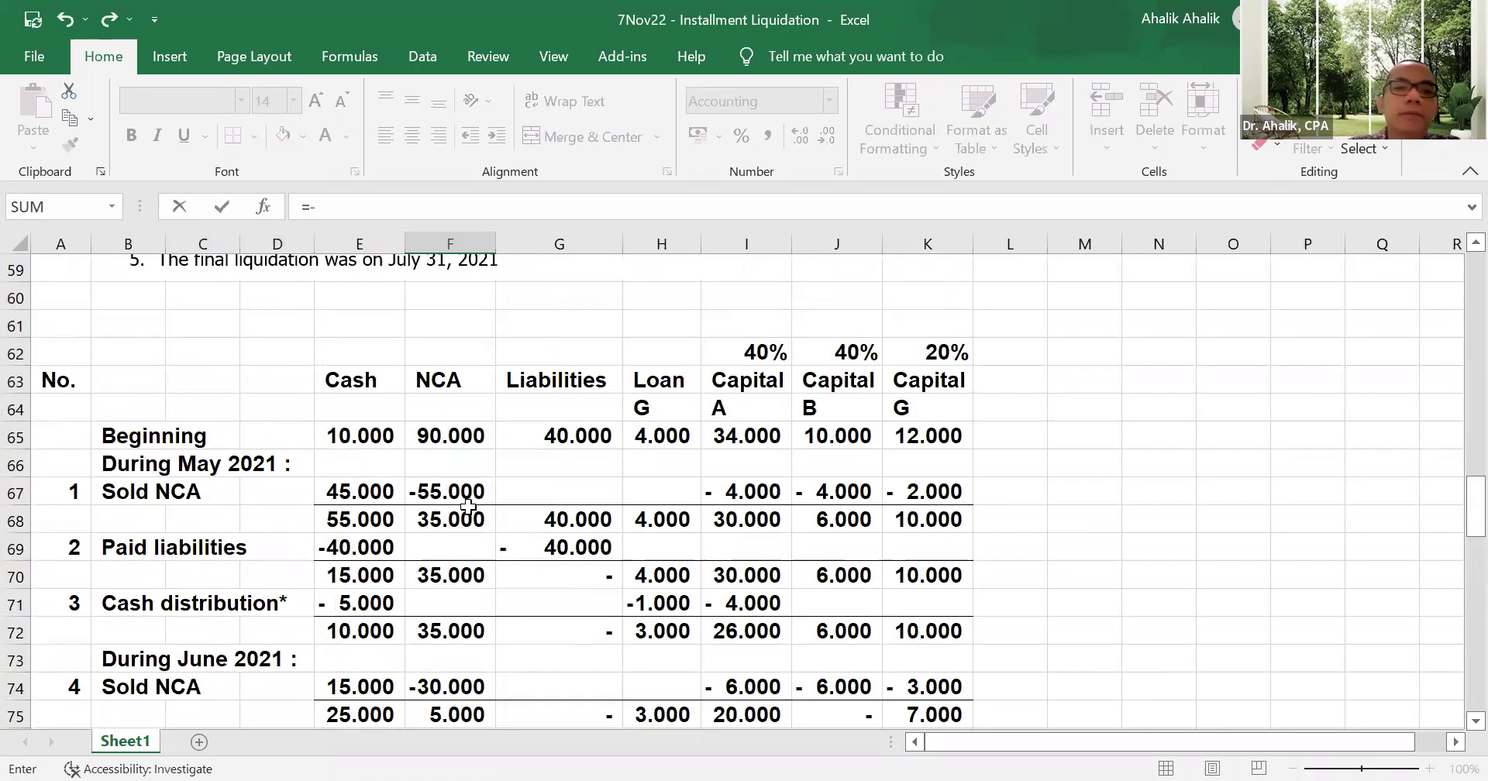
click(448, 490)
key(Return)
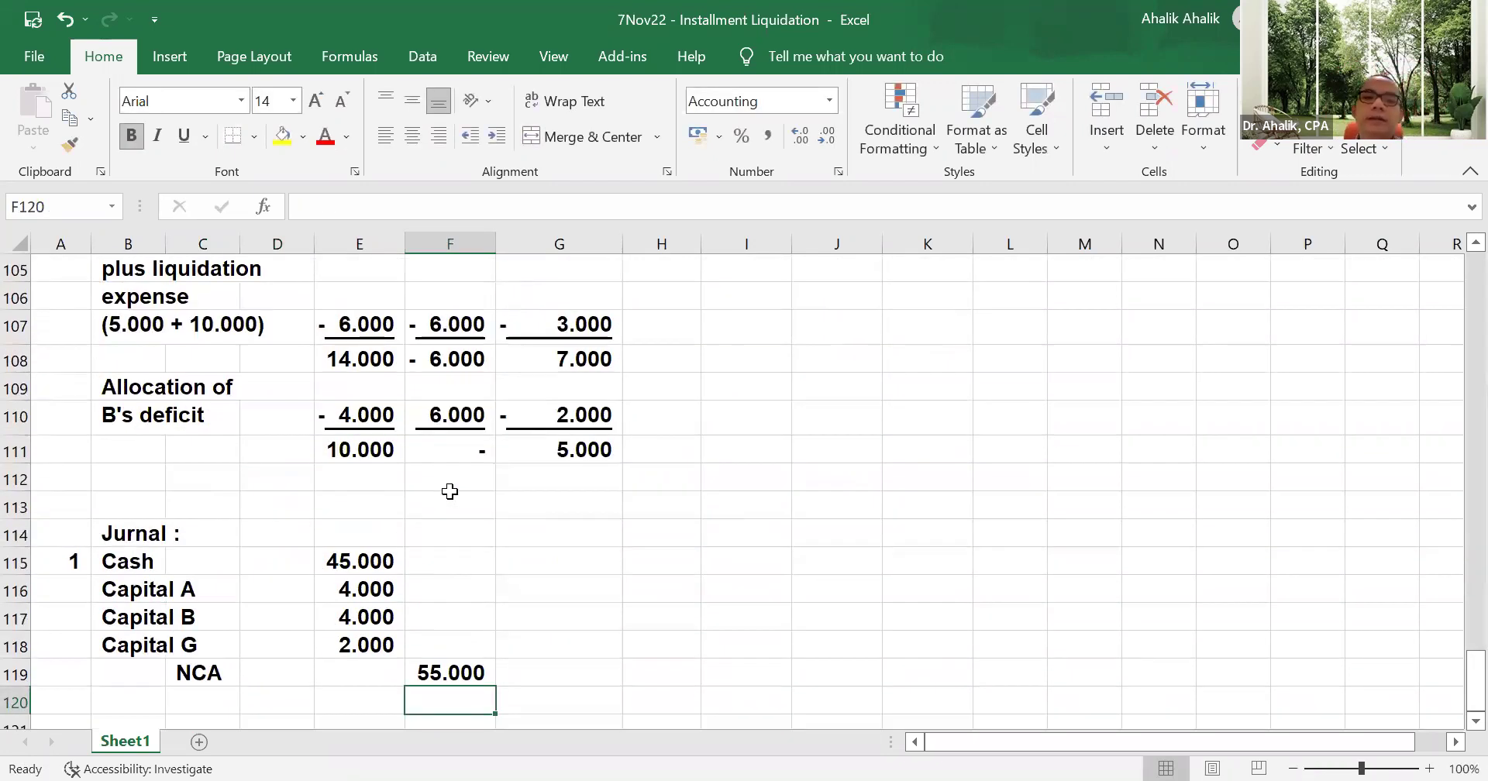
- Number the second journal entry 2 in A122, with "Liabilities" in B122 and an indented "Cash" credit line in C123
scroll(499, 477, down, 3)
click(48, 496)
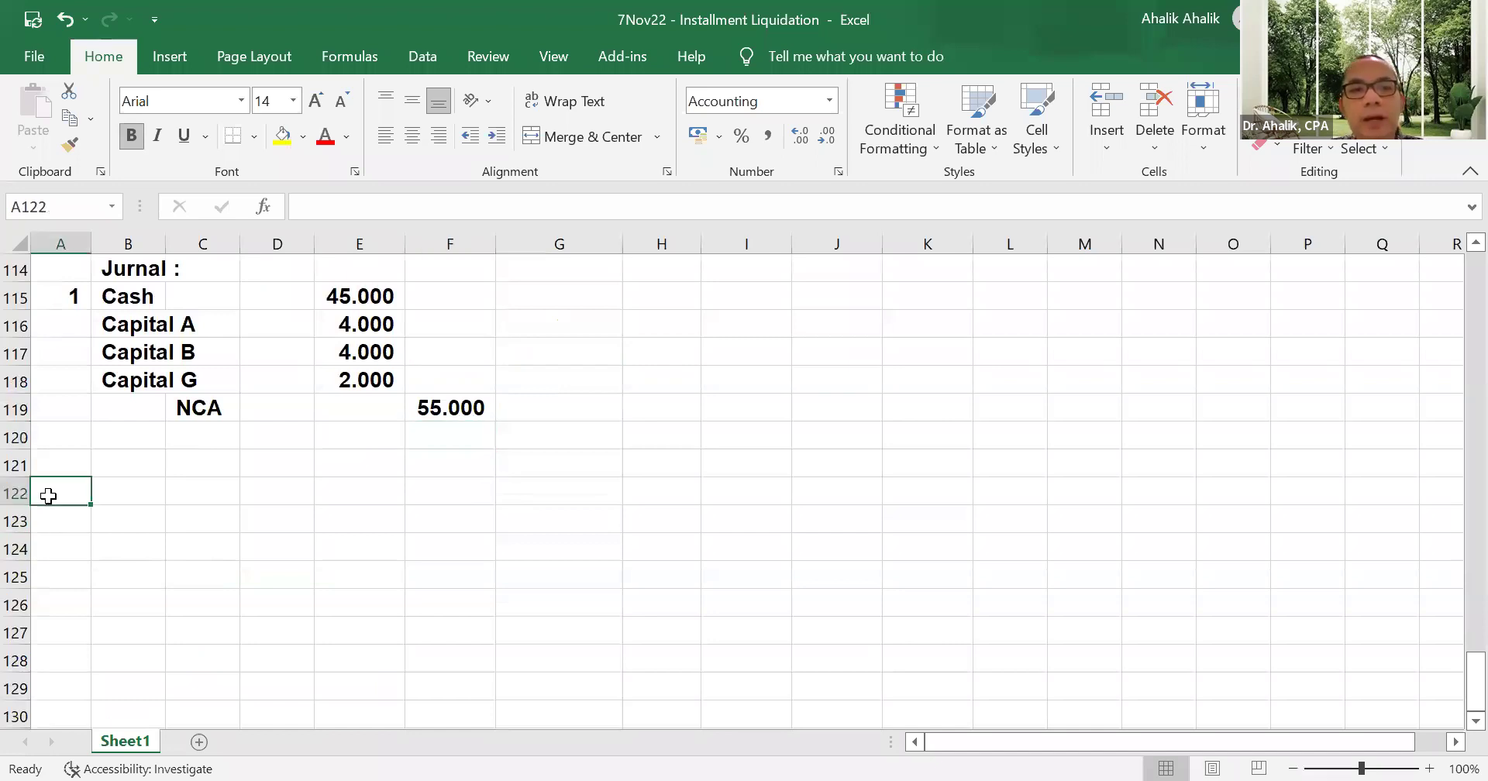
text(2)
key(Tab)
scroll(306, 449, up, 7)
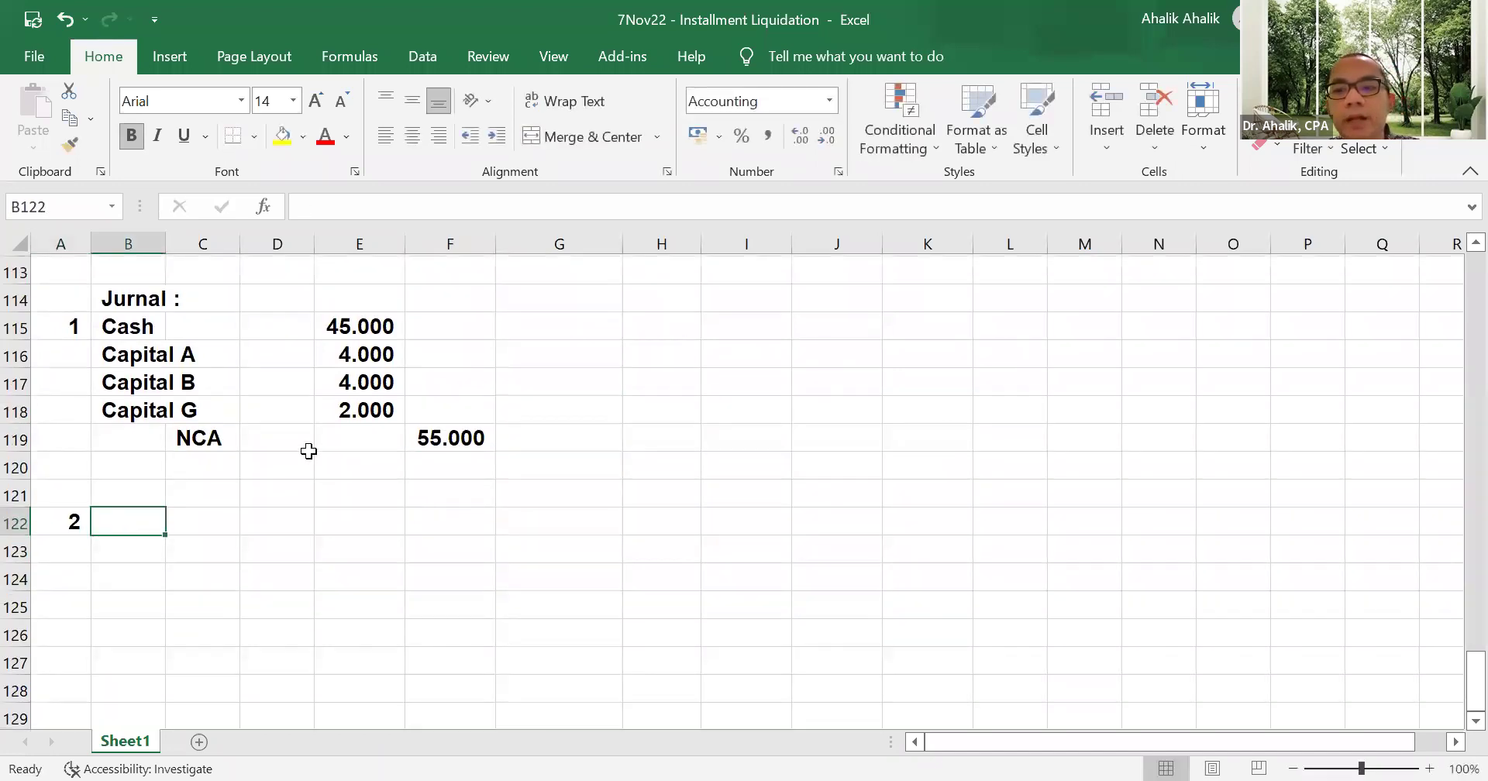
scroll(309, 451, up, 10)
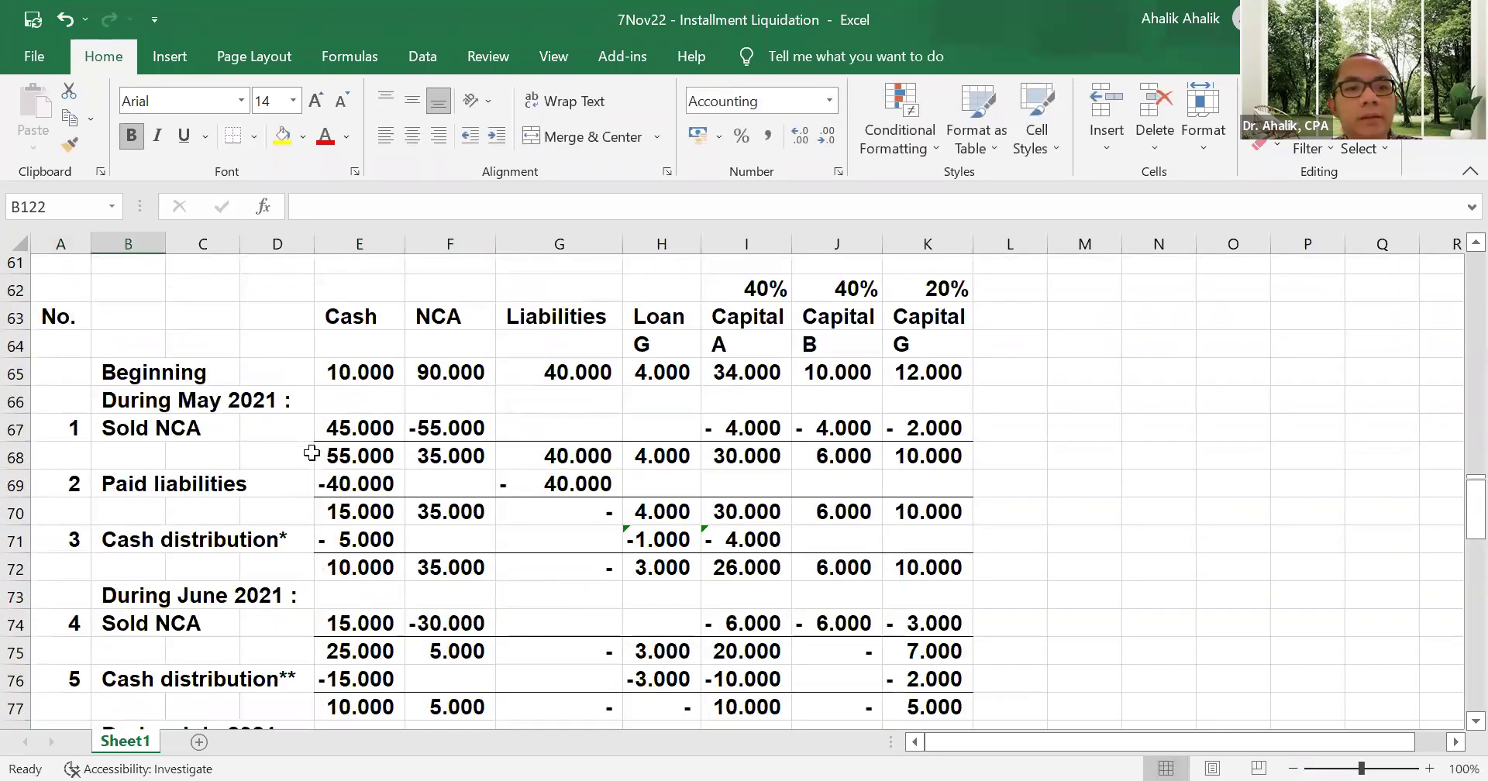
scroll(245, 476, down, 16)
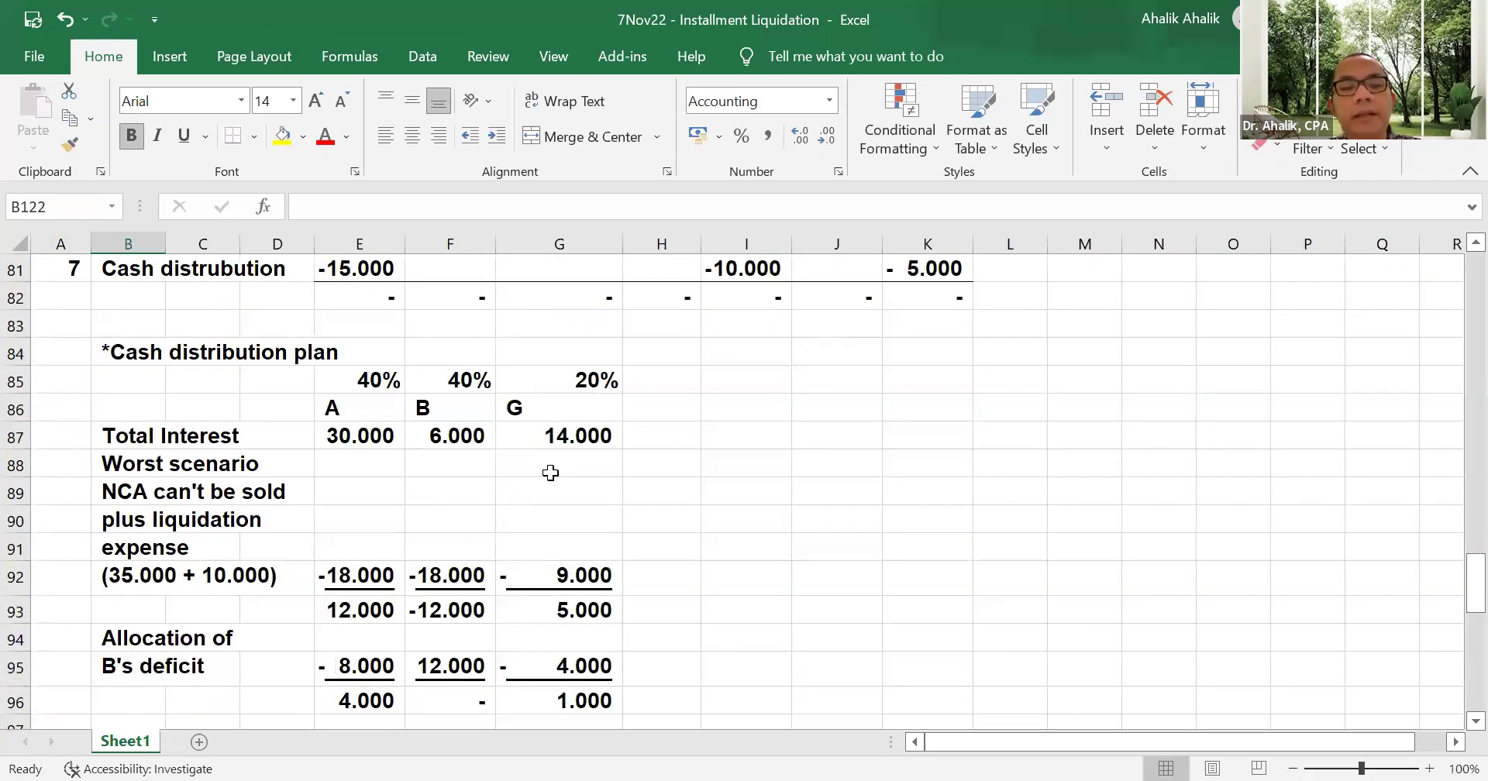
text(Liabilities)
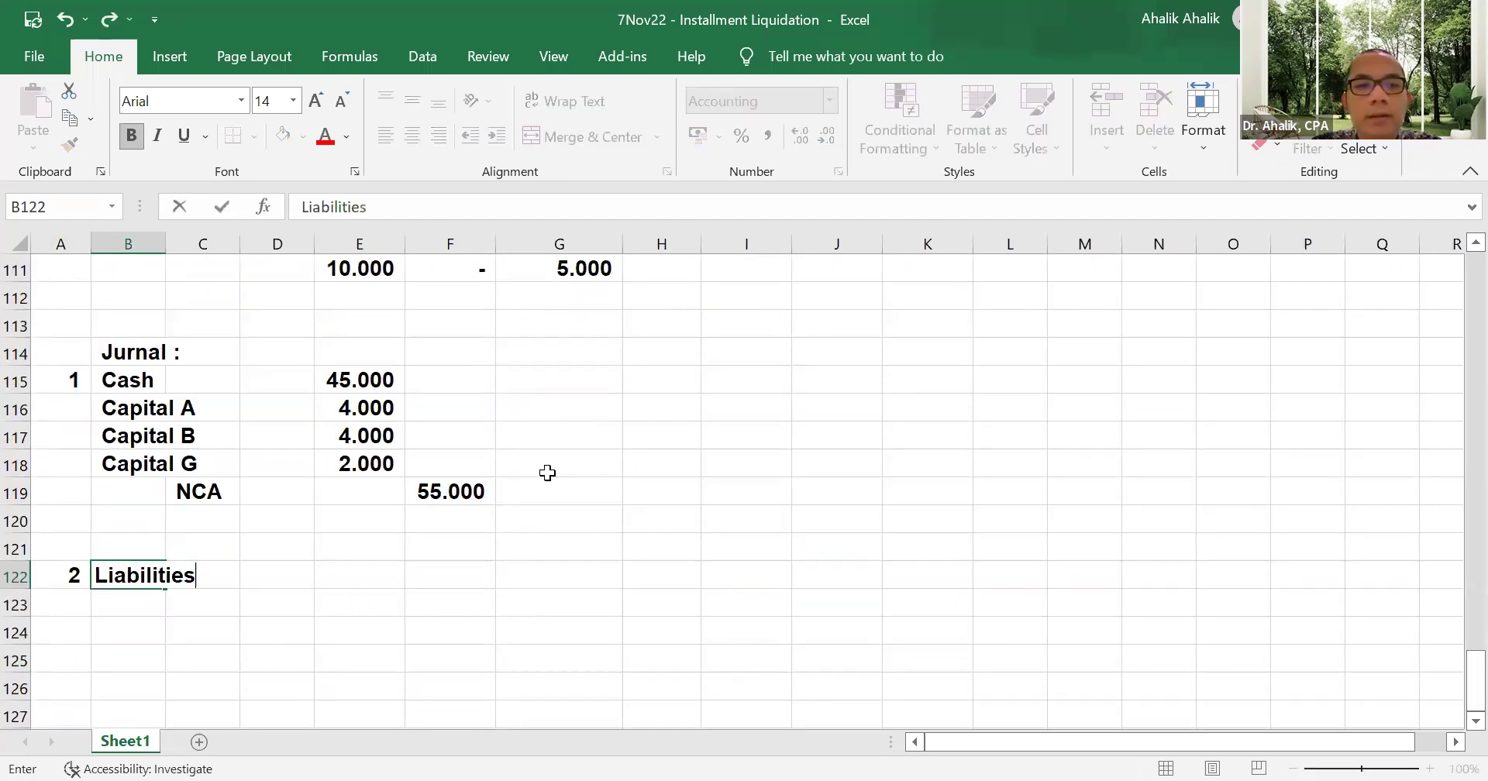
key(Return)
key(Right)
text(Ca)
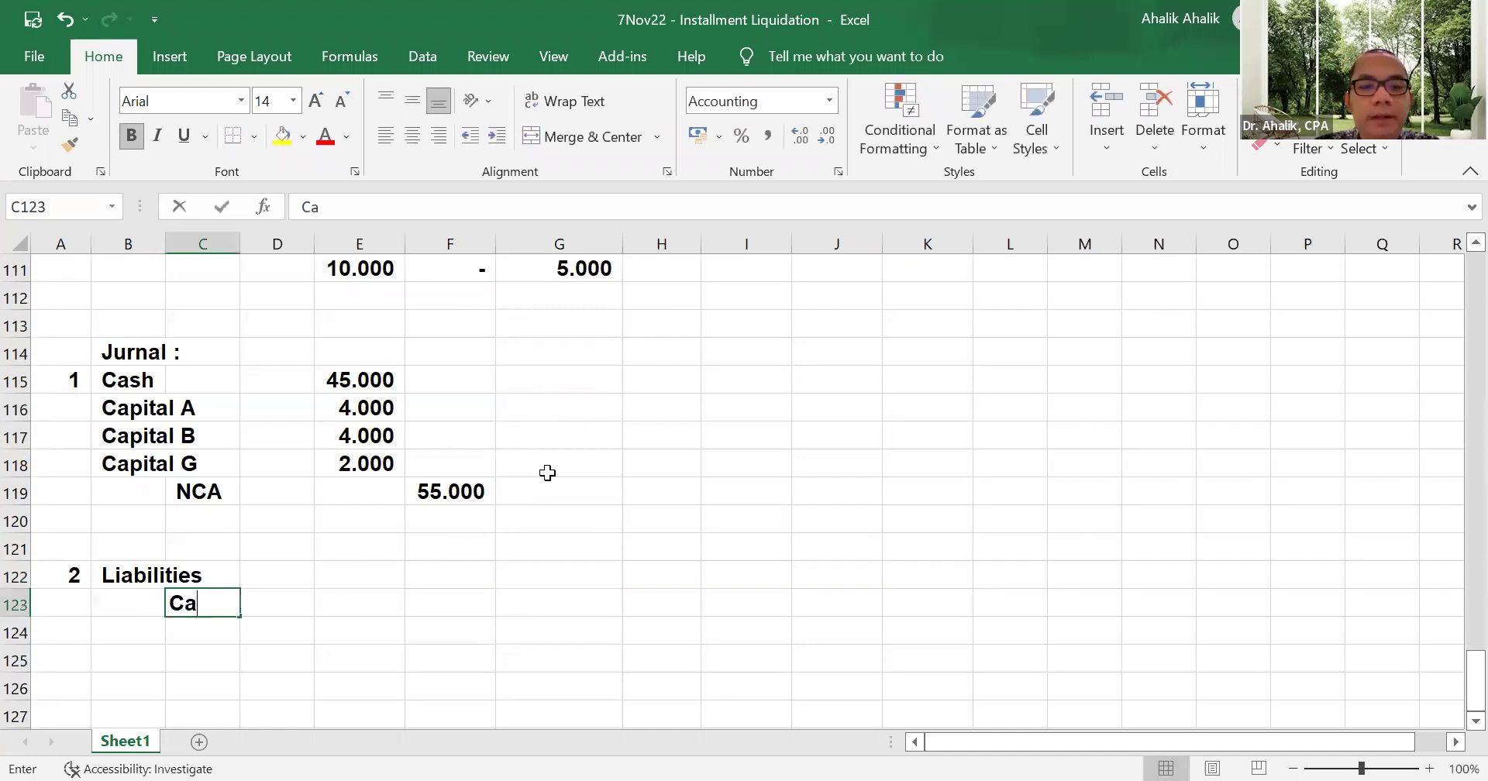
- Enter the Liabilities debit in E122 as =-G69 and link the Cash credit in F123 with =E122
key(Right)
key(Right)
text(=)
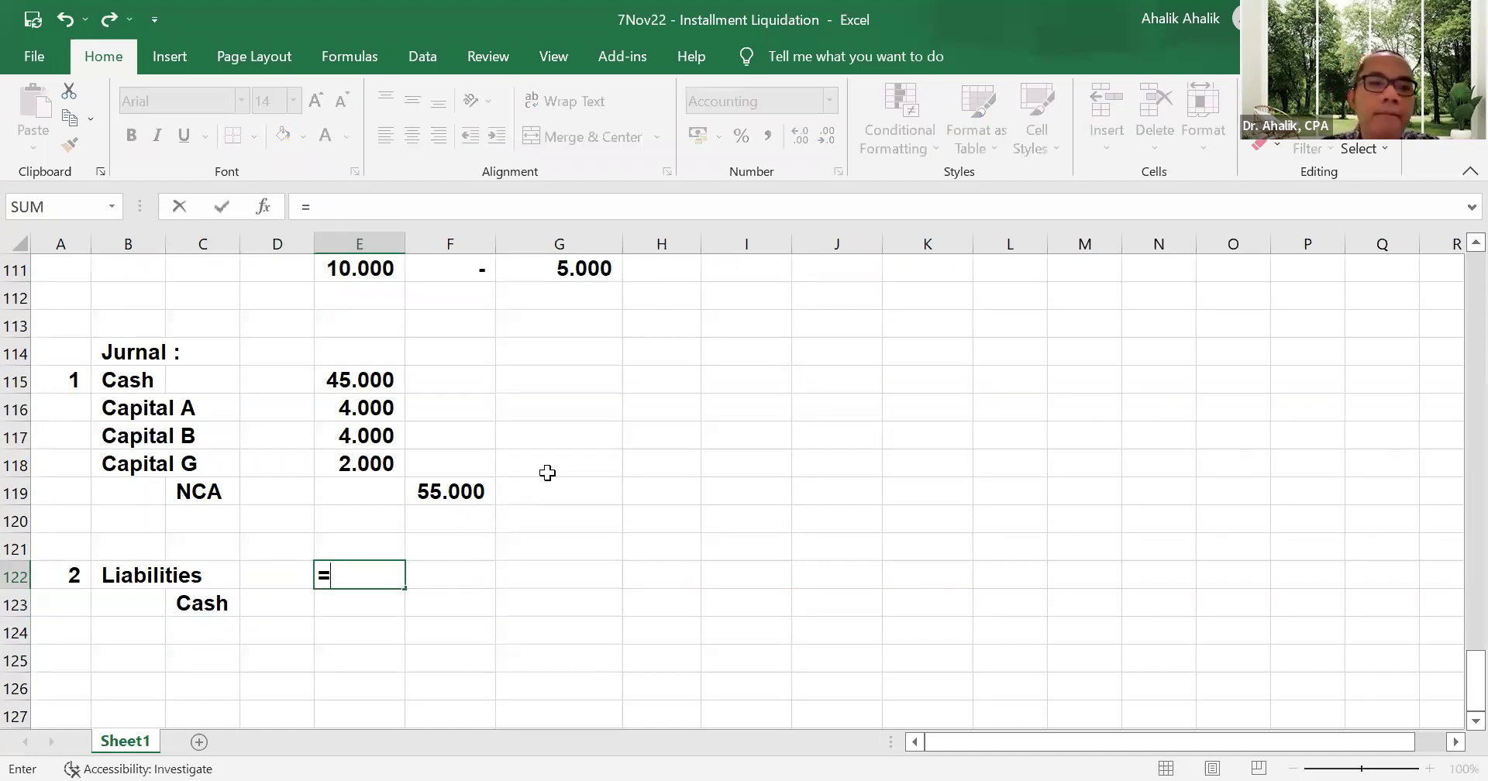
scroll(758, 472, up, 6)
scroll(758, 473, up, 10)
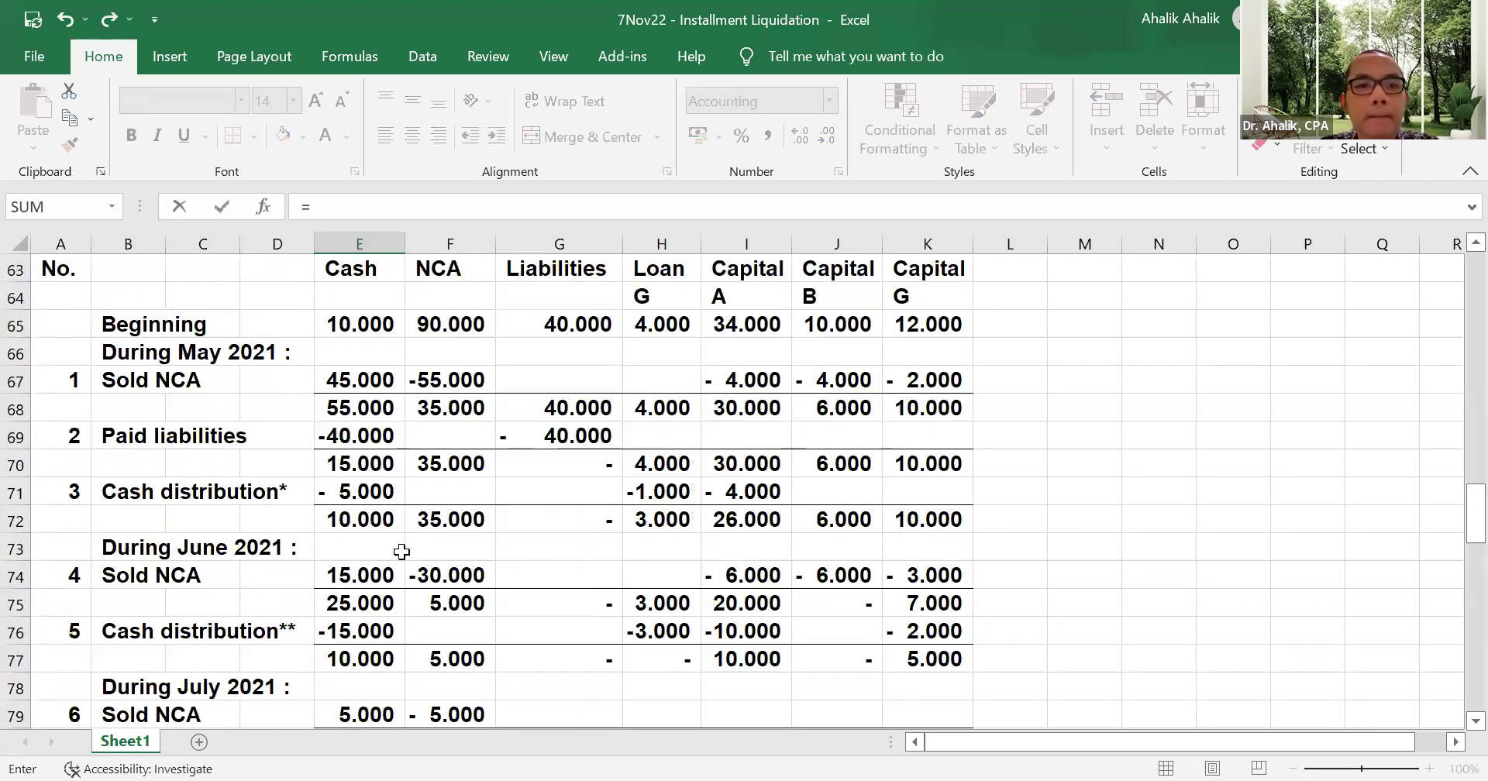
text(-)
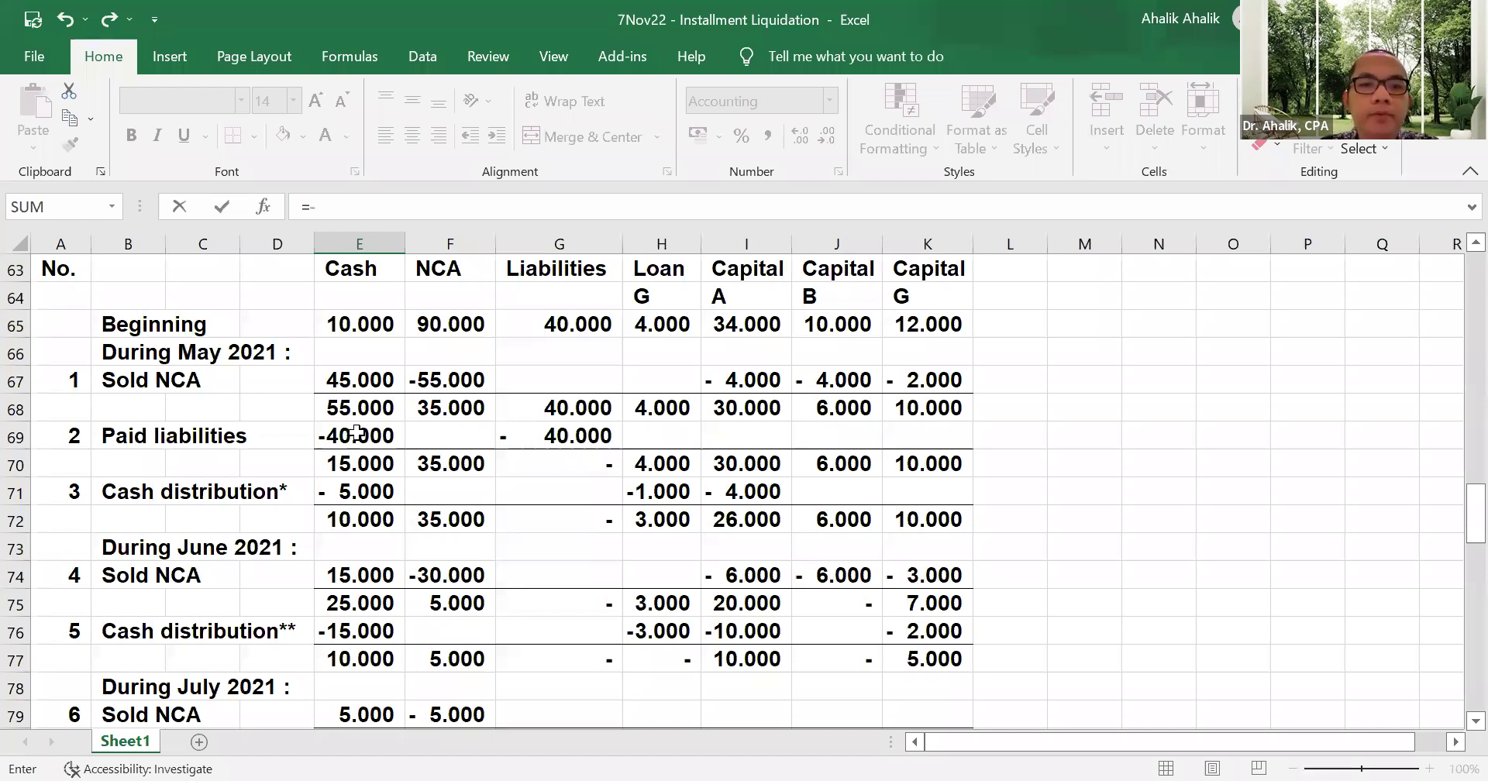
click(545, 437)
key(BackSpace)
key(BackSpace)
key(BackSpace)
key(BackSpace)
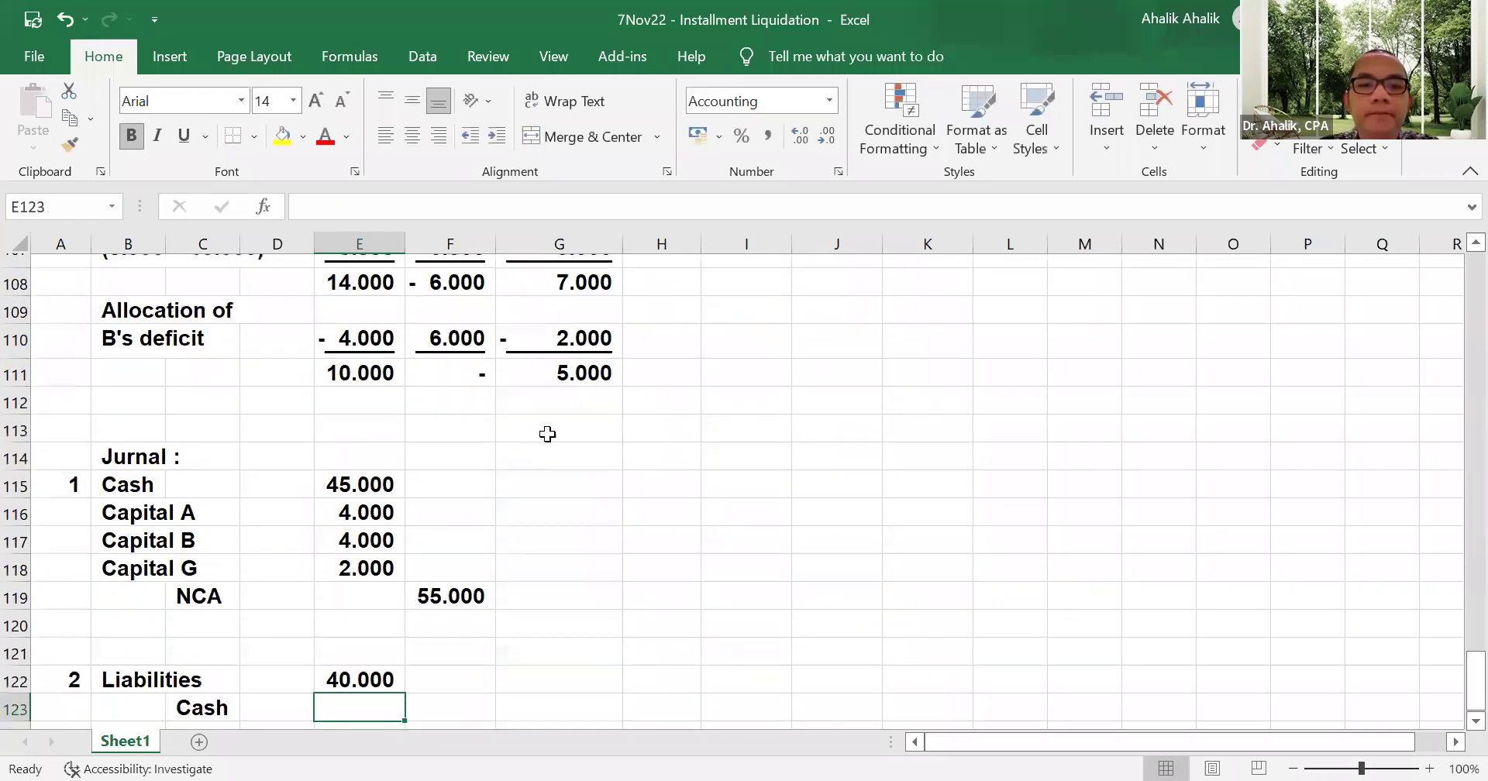
click(364, 660)
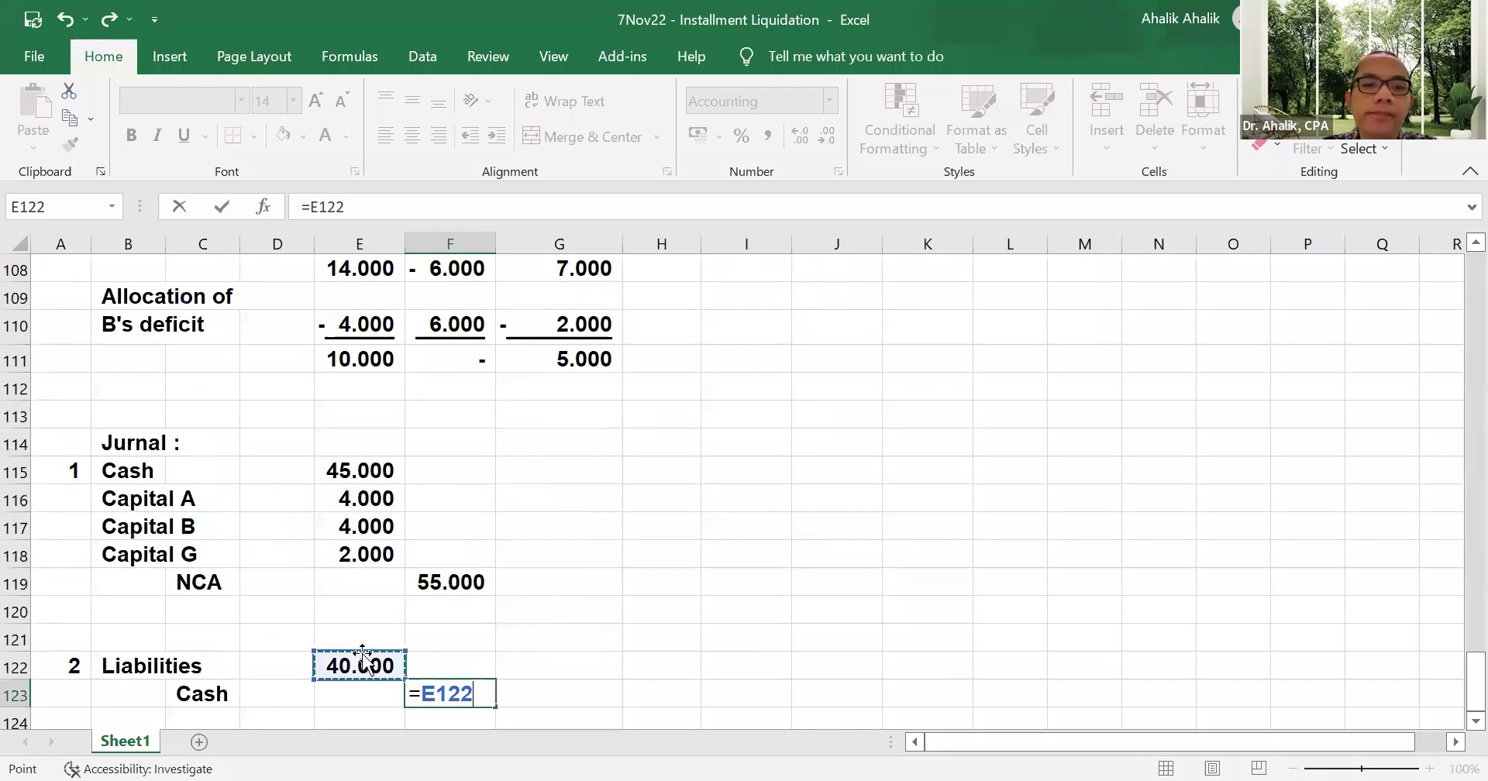
key(Return)
- Number the third journal entry 3 in A125 and check the May cash distribution row in the liquidation schedule
key(Return)
key(Left)
key(Left)
key(Left)
key(Left)
key(Left)
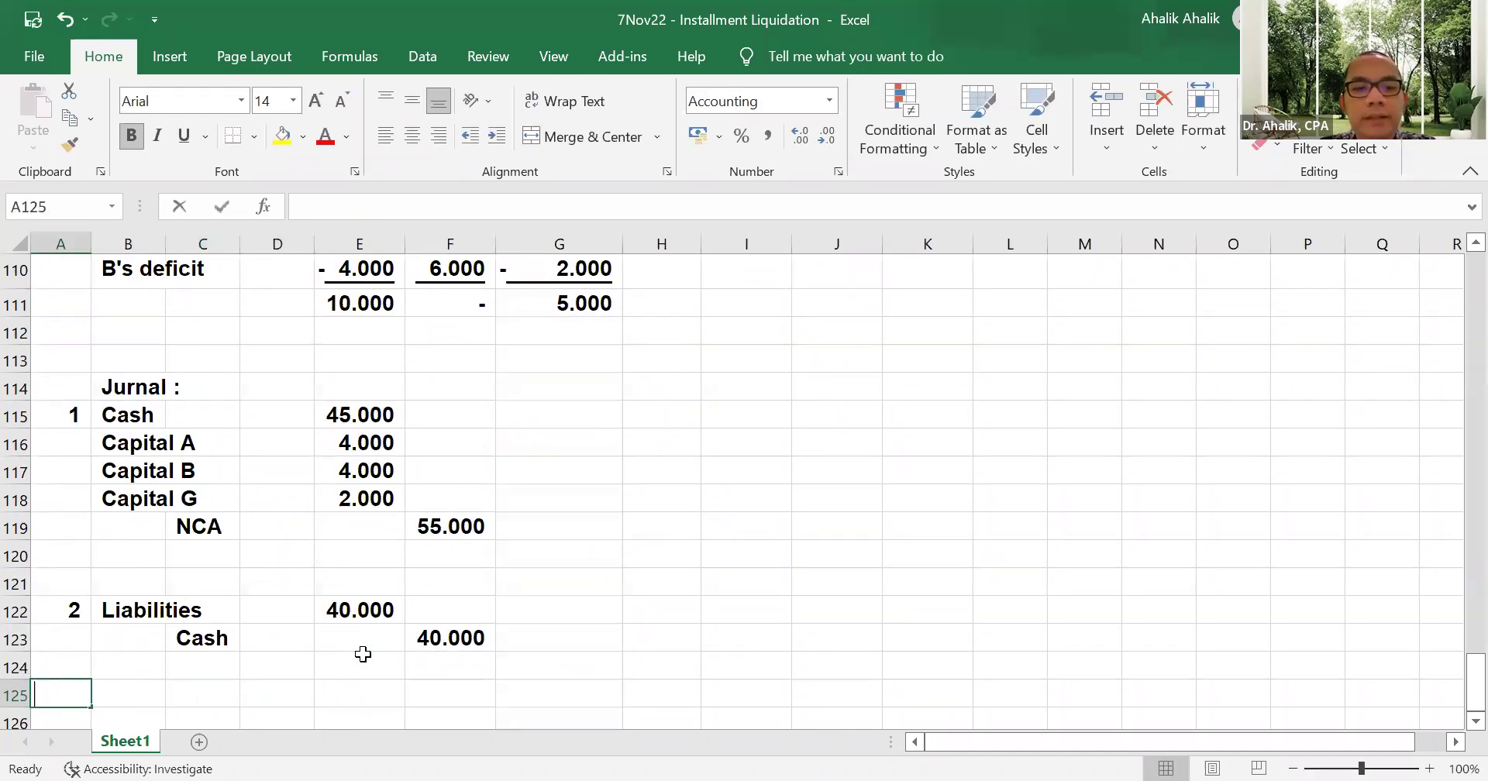
text(3)
key(Right)
scroll(525, 512, up, 12)
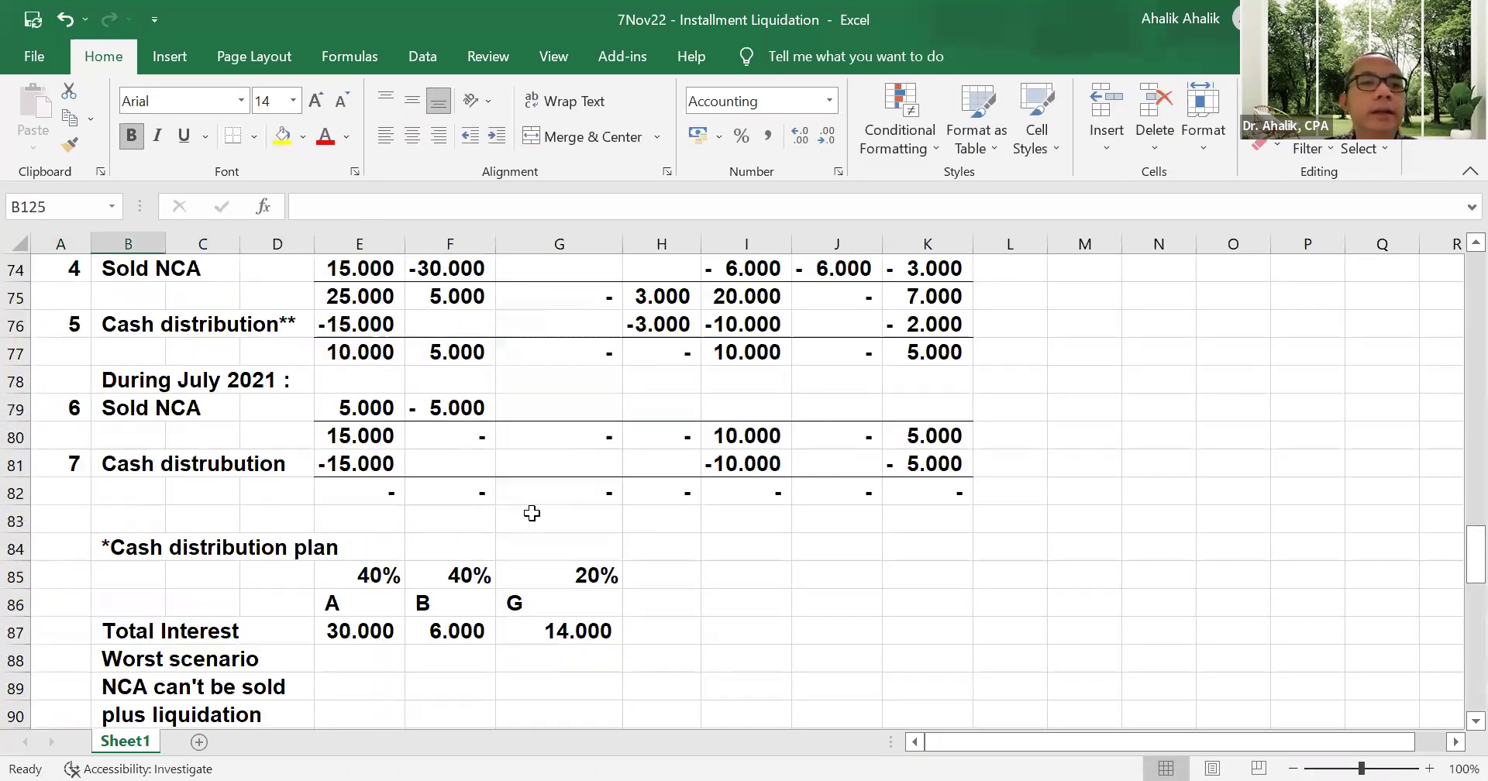
scroll(532, 513, up, 3)
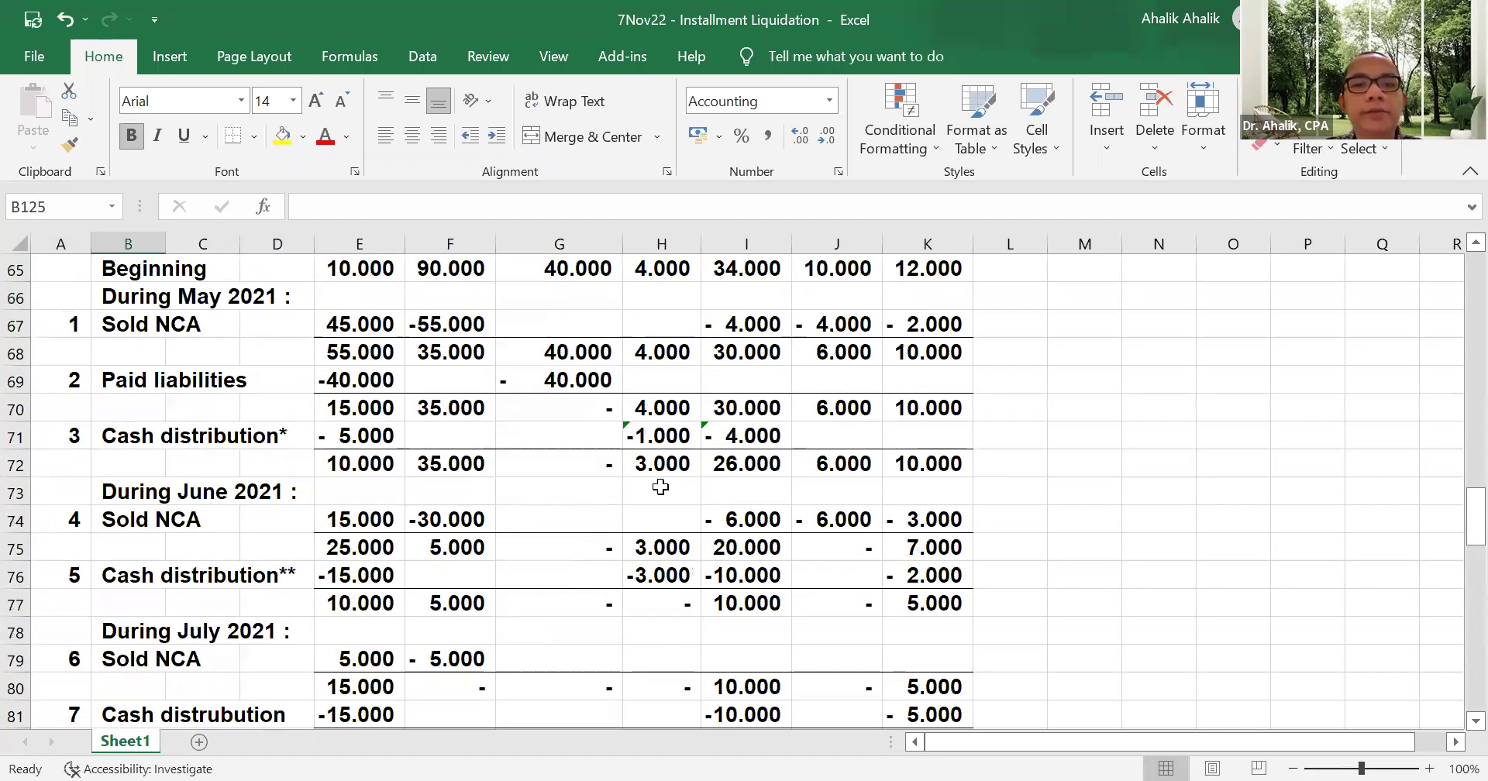
scroll(633, 453, up, 2)
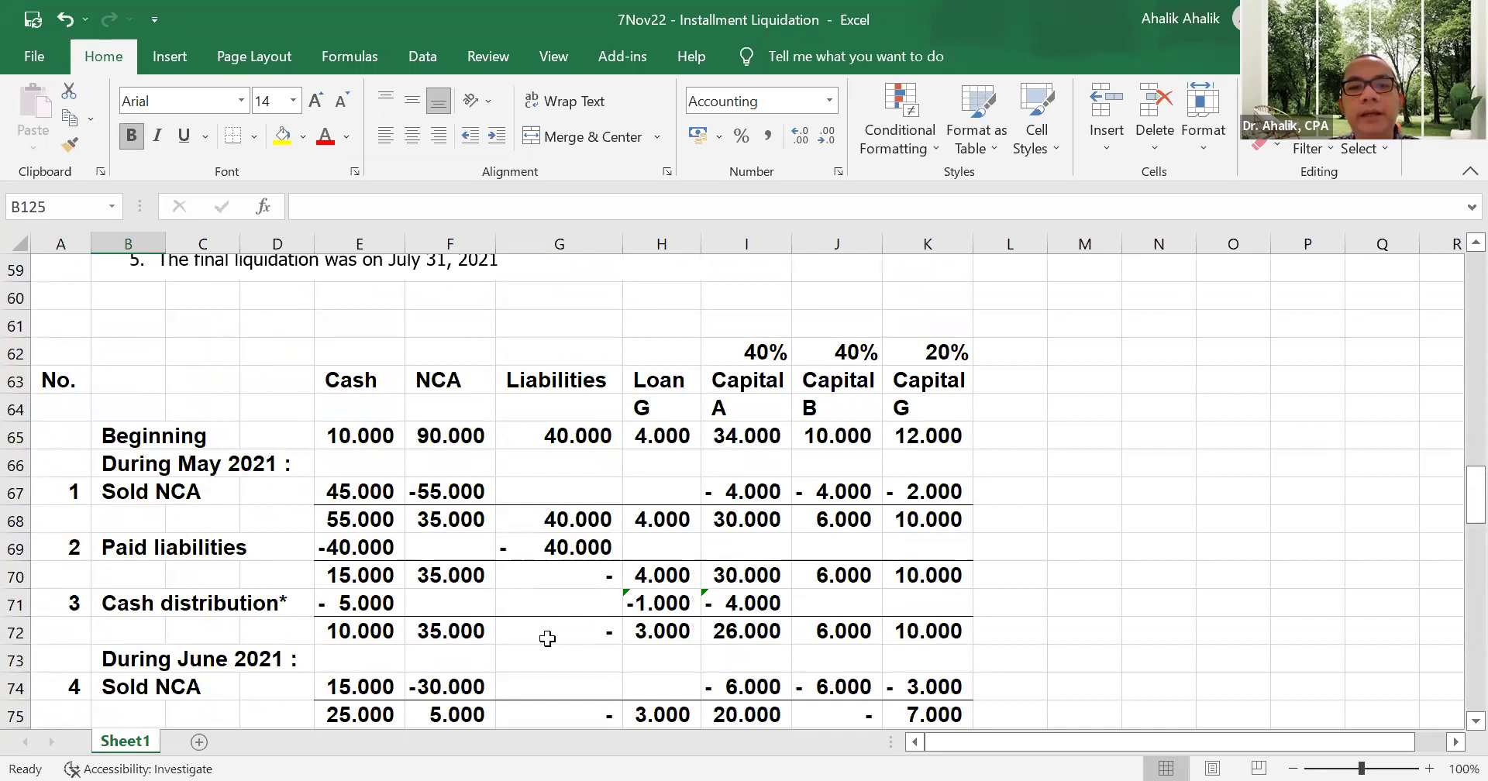
scroll(548, 632, down, 17)
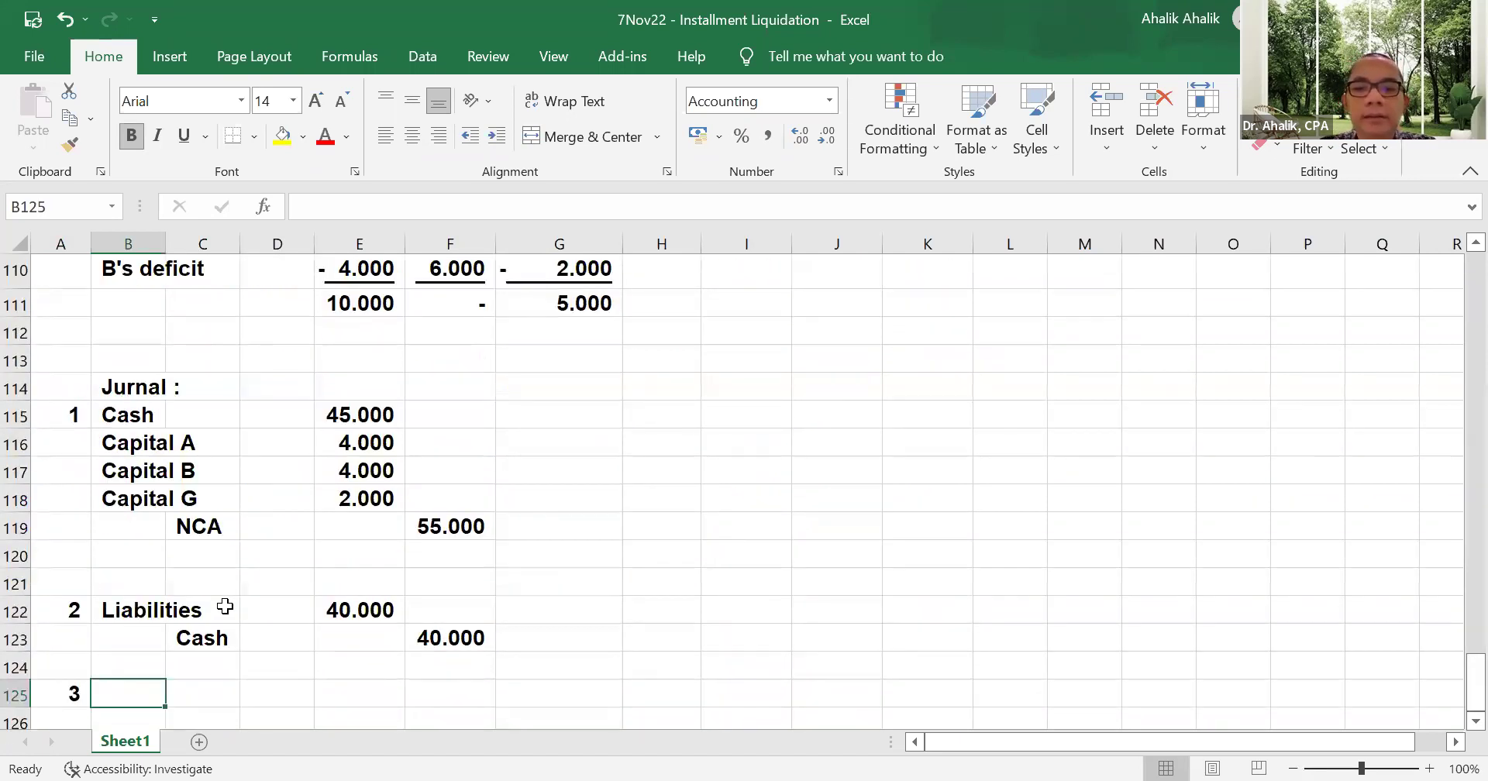
- Label entry 3 with "Loan - G" in B125, "Capital A" in B126 and an indented "Cash" in C127
text(LOan -)
key(Return)
text(Capital A)
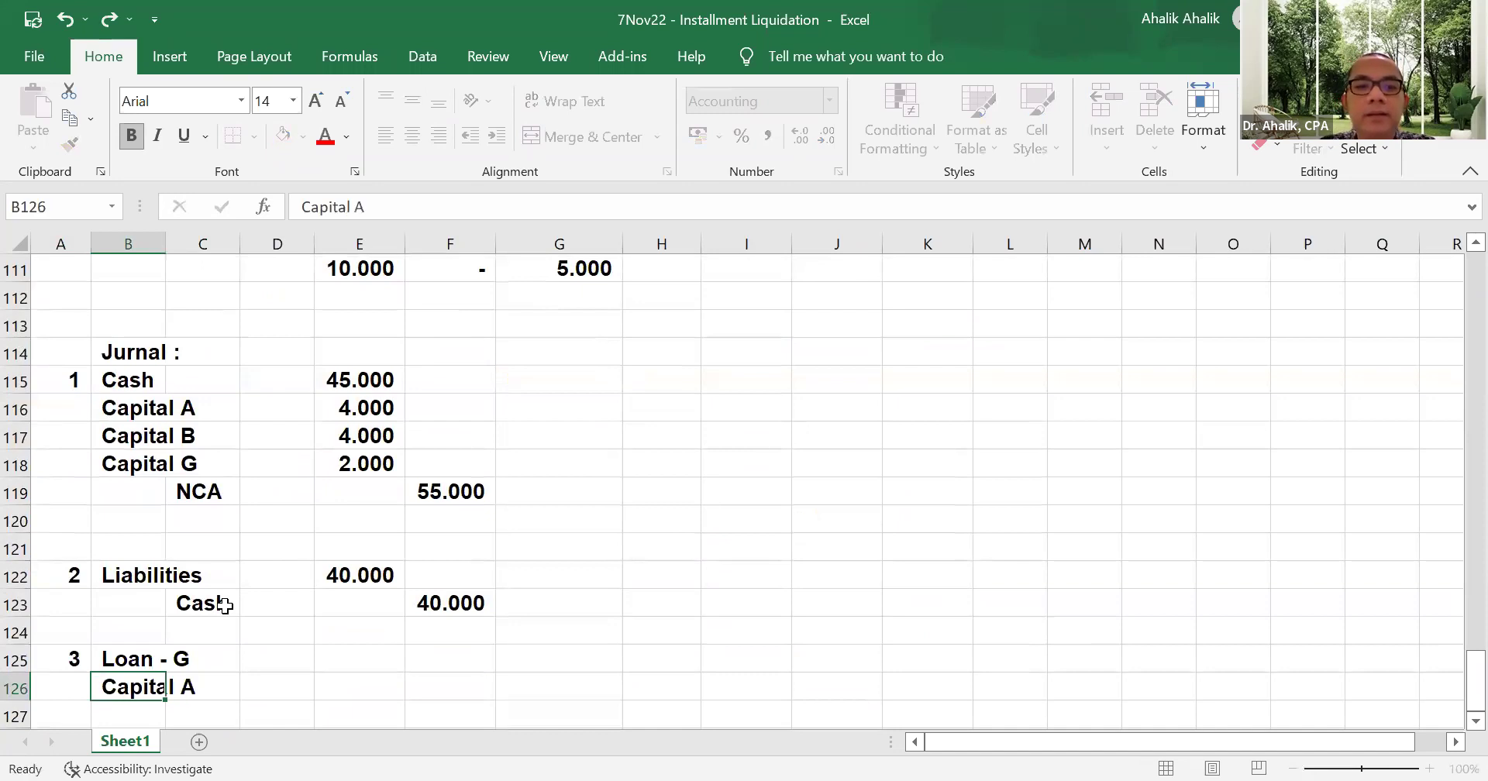
key(Return)
key(Right)
text(C)
- Enter the Loan - G debit amount in E125 as the sign-reversed May distribution, using =-H71
key(Up)
key(Right)
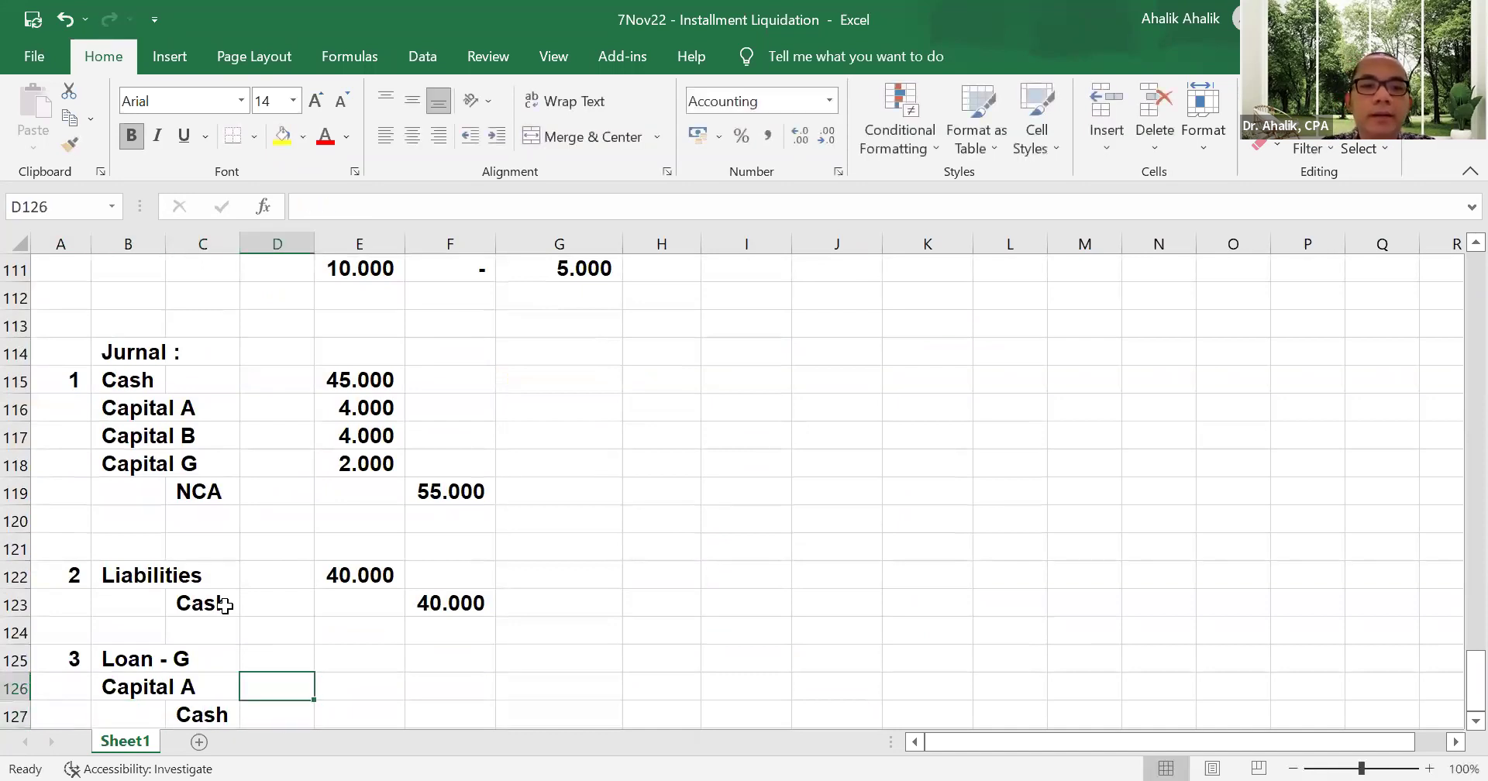
key(Up)
key(Right)
text(=-)
scroll(481, 489, up, 16)
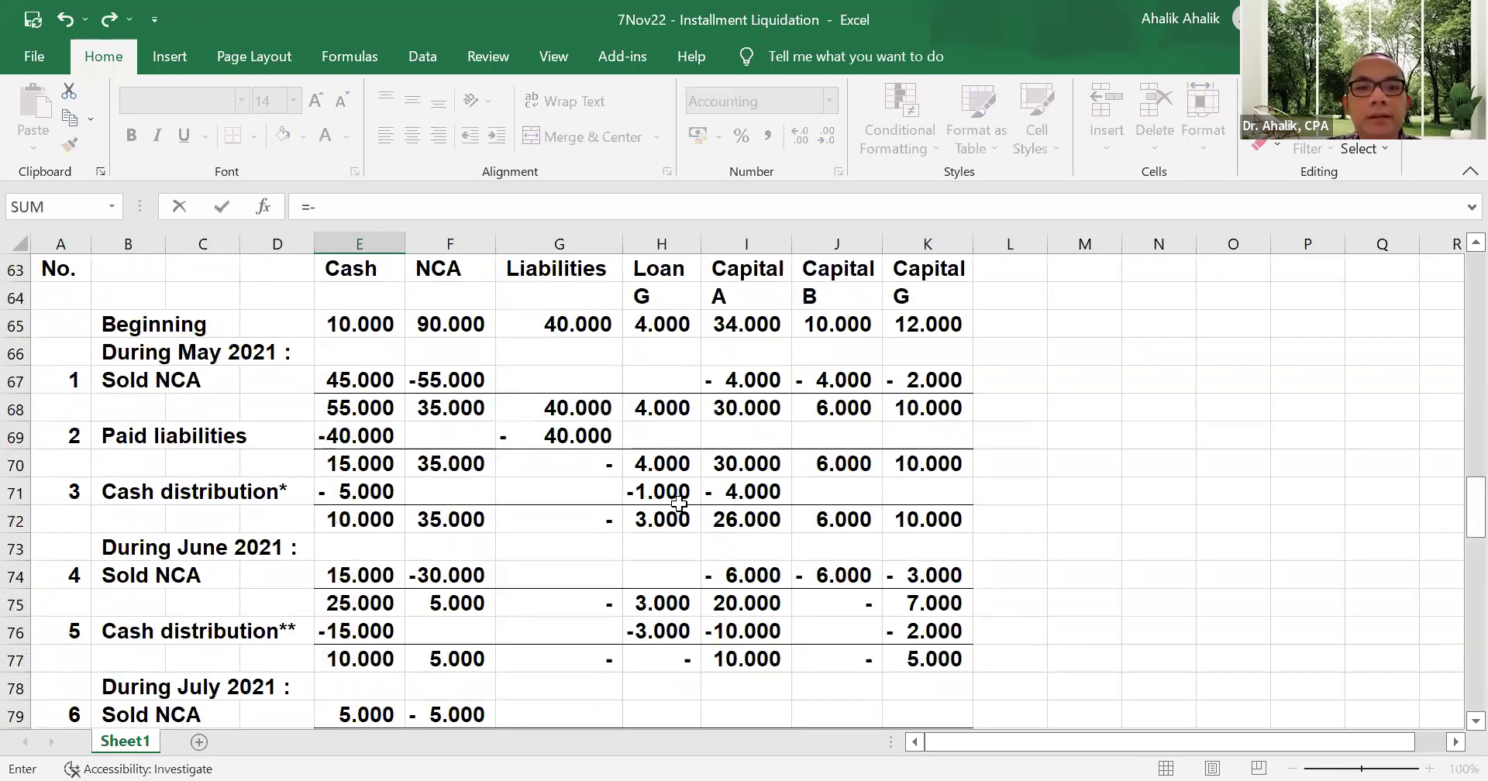
click(659, 490)
key(Return)
- Enter entry 3's Capital A debit amount in E126 with =-I71
text(=-)
scroll(688, 488, up, 12)
scroll(731, 480, up, 4)
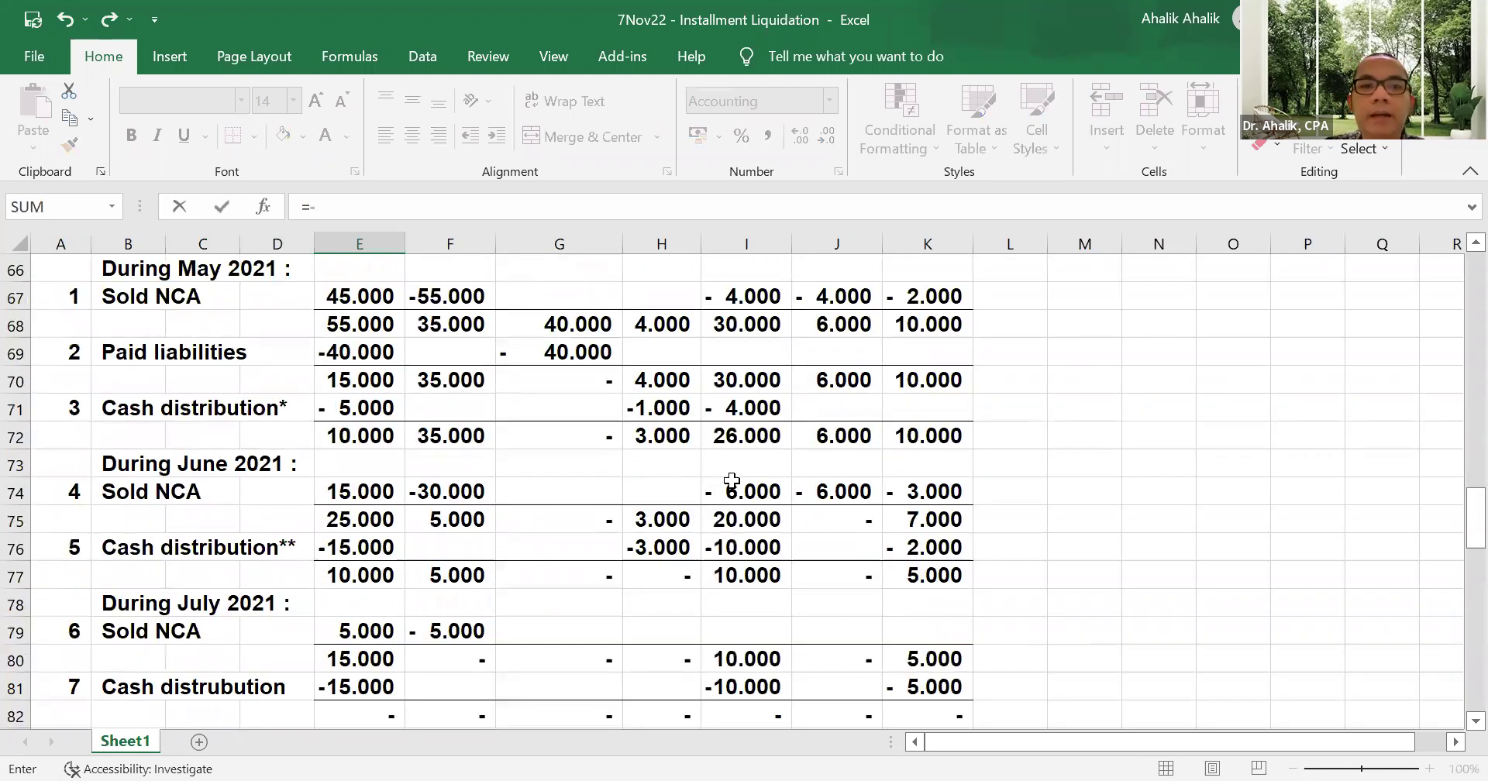
click(744, 491)
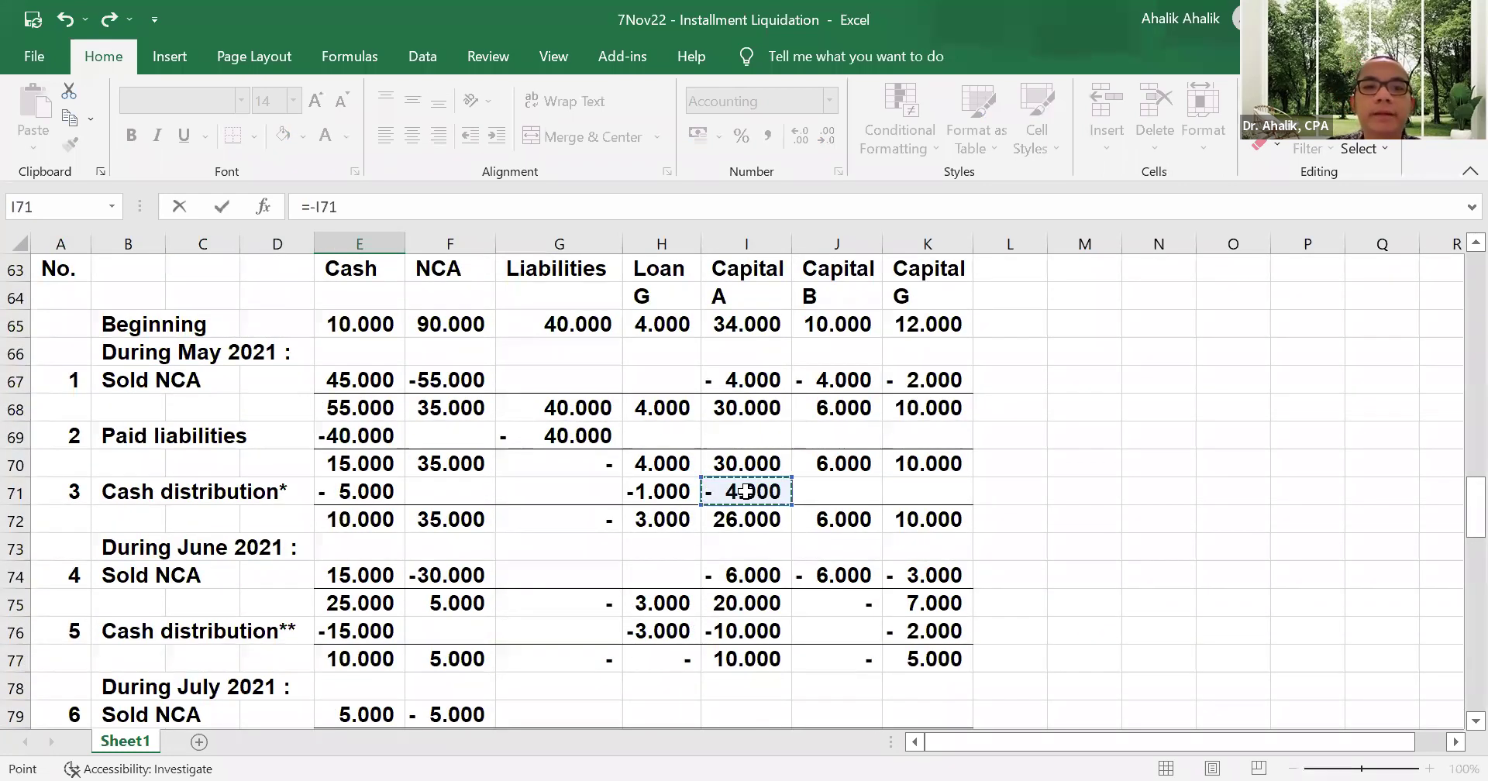
key(Return)
- Total the two debits of entry 3 as the Cash credit in F127 with a SUM of E125:E126
key(Right)
text(=)
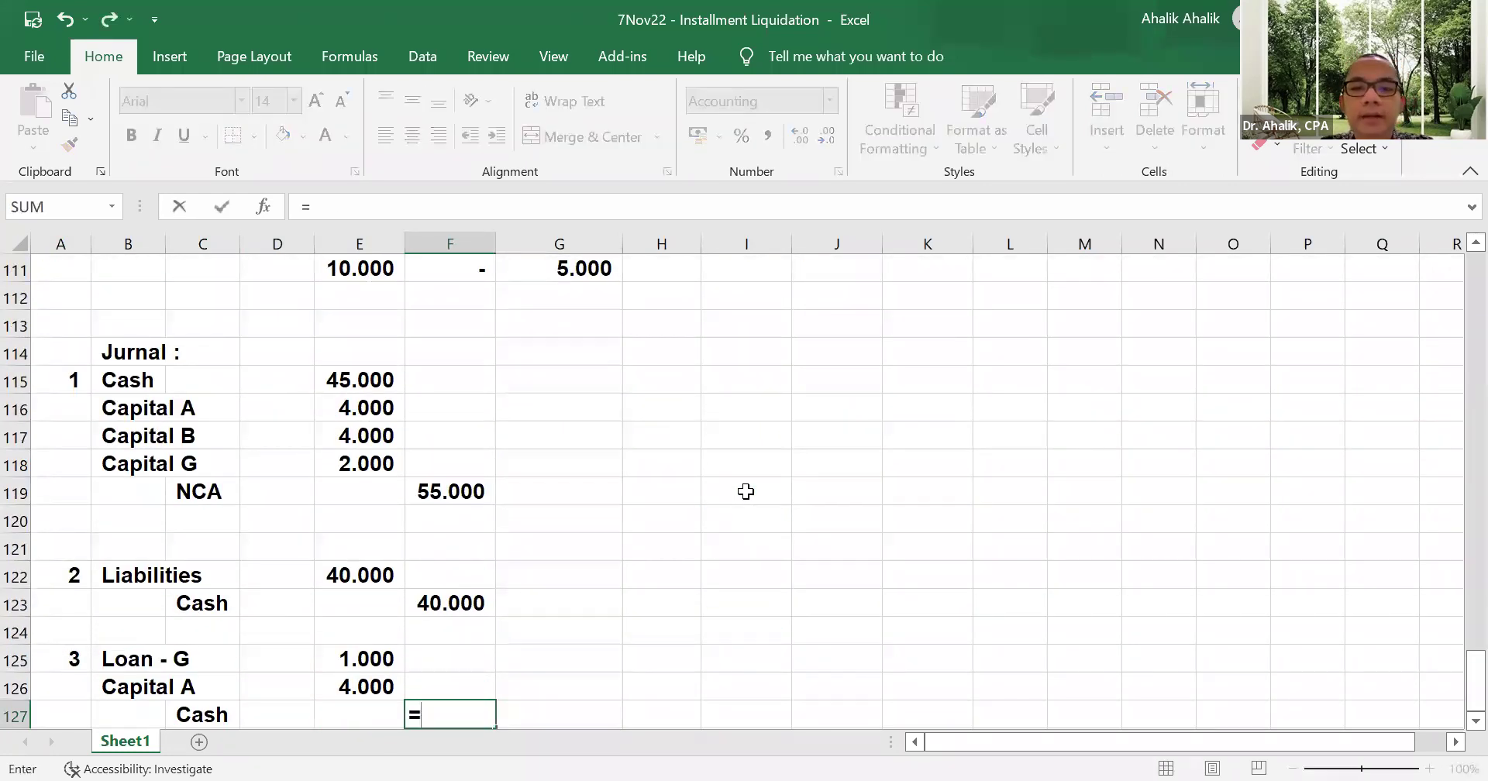
text(sum()
drag(355, 661, 393, 685)
key(Return)
- Number the fourth journal entry 4 in A129 and check the June NCA sale row in the schedule
key(Down)
key(Down)
key(Left)
key(Left)
key(Left)
key(Left)
key(Left)
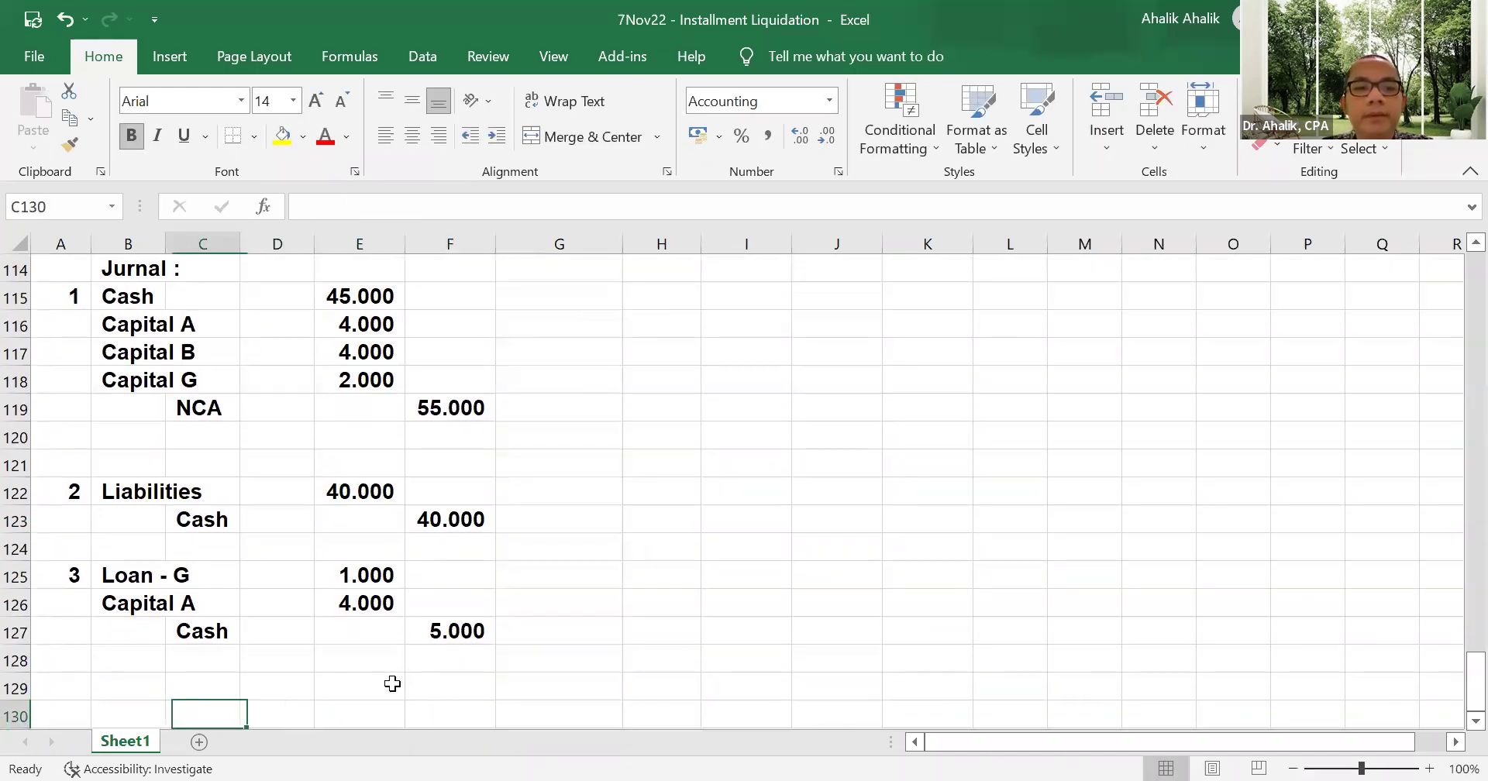
key(Up)
text(4)
key(Right)
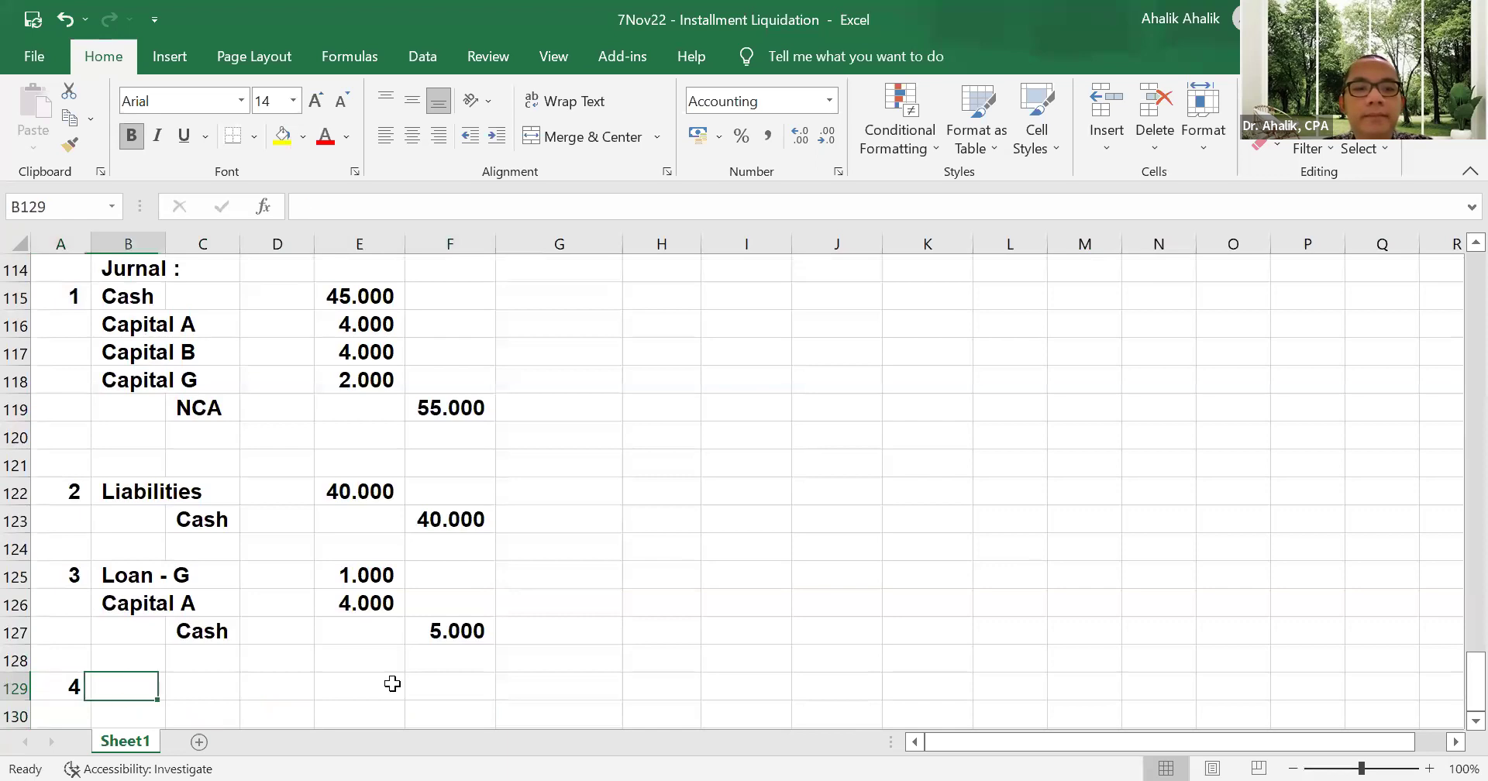
scroll(433, 657, up, 15)
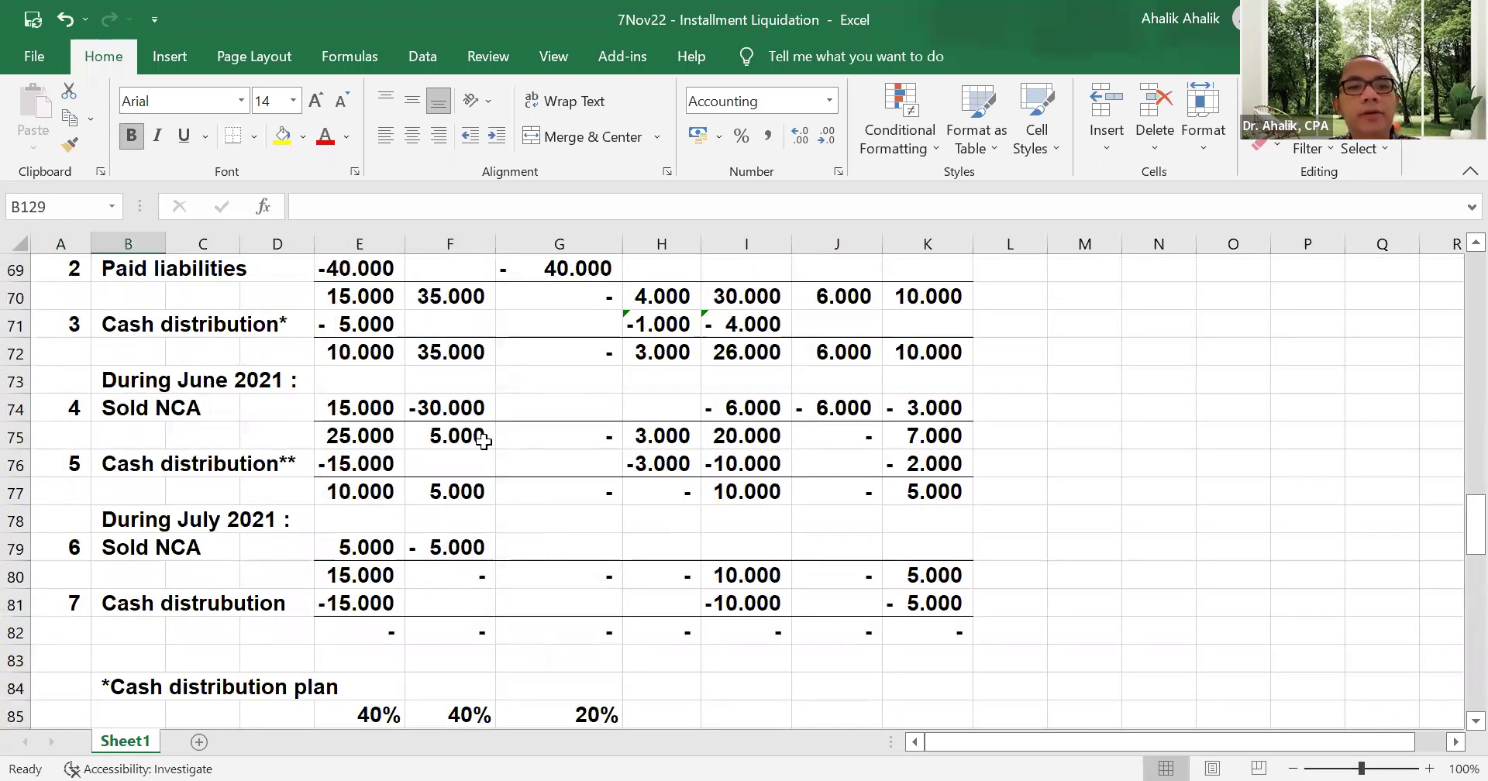
scroll(560, 499, down, 13)
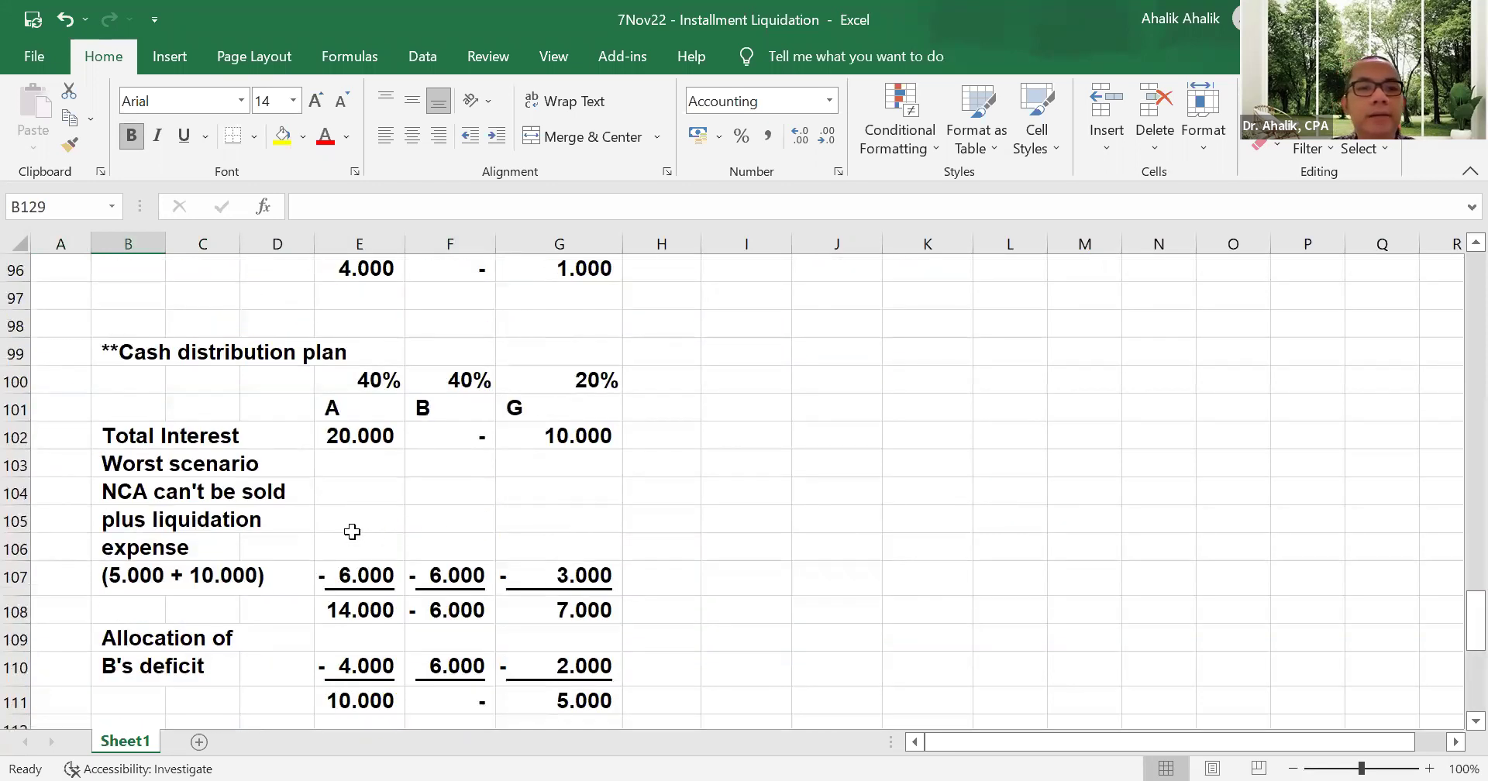
- Copy the first journal entry's block B115:F119 and paste it at B129 as the basis for entry 4
drag(434, 552, 487, 583)
right_click(533, 217)
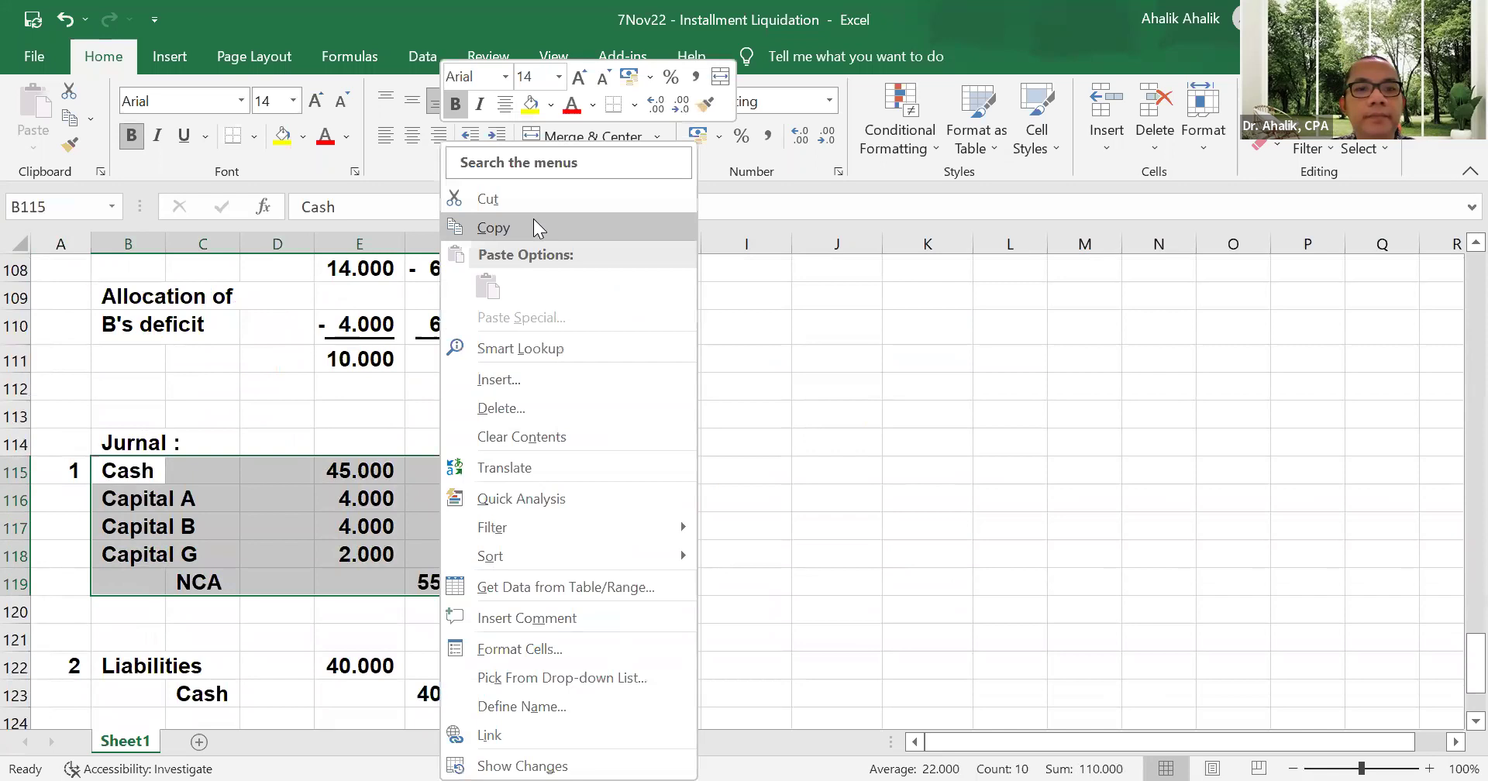
click(533, 227)
scroll(133, 505, down, 4)
click(128, 519)
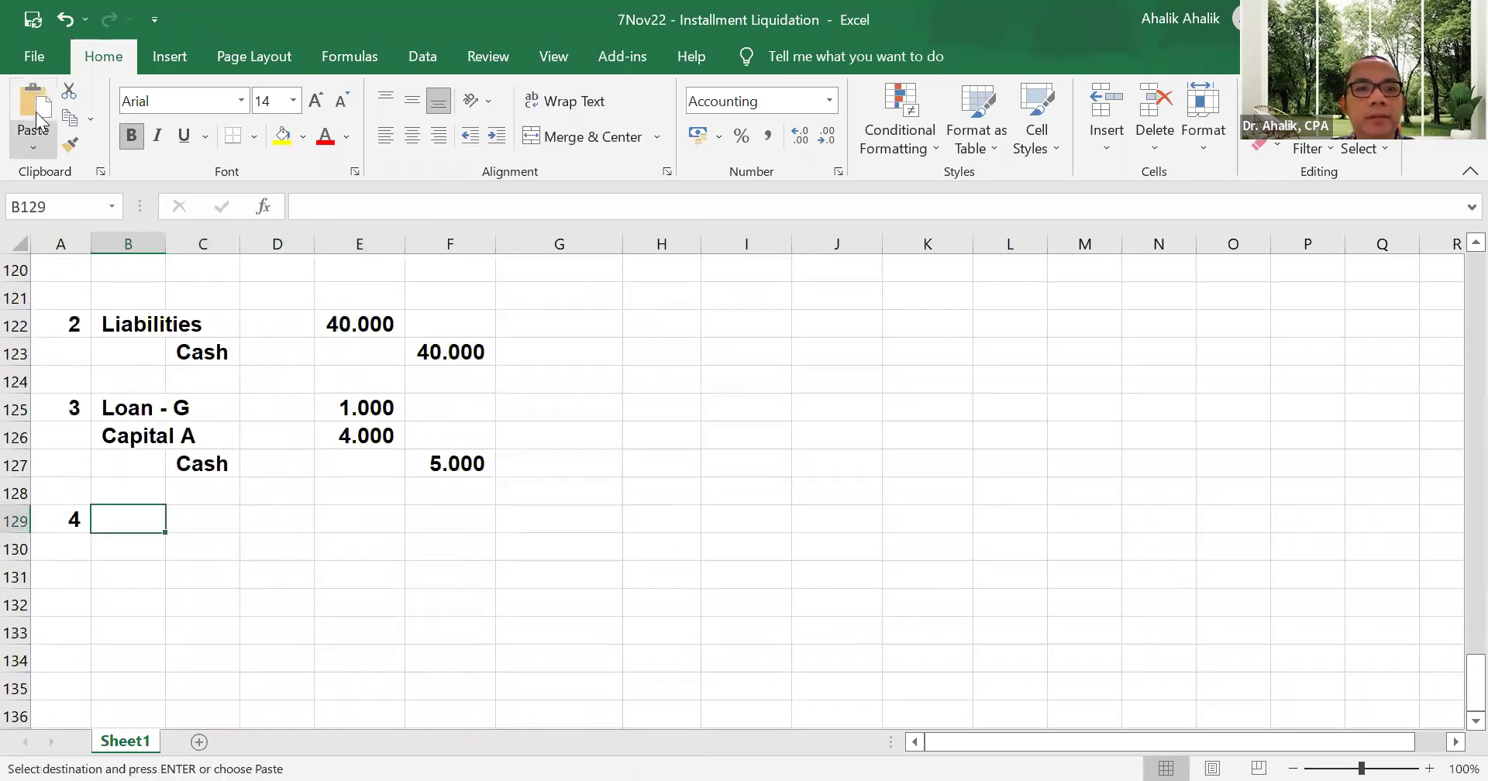
click(36, 120)
- Link entry 4's Cash debit in E129 to the June NCA sale proceeds with =E74
click(333, 518)
text(=-)
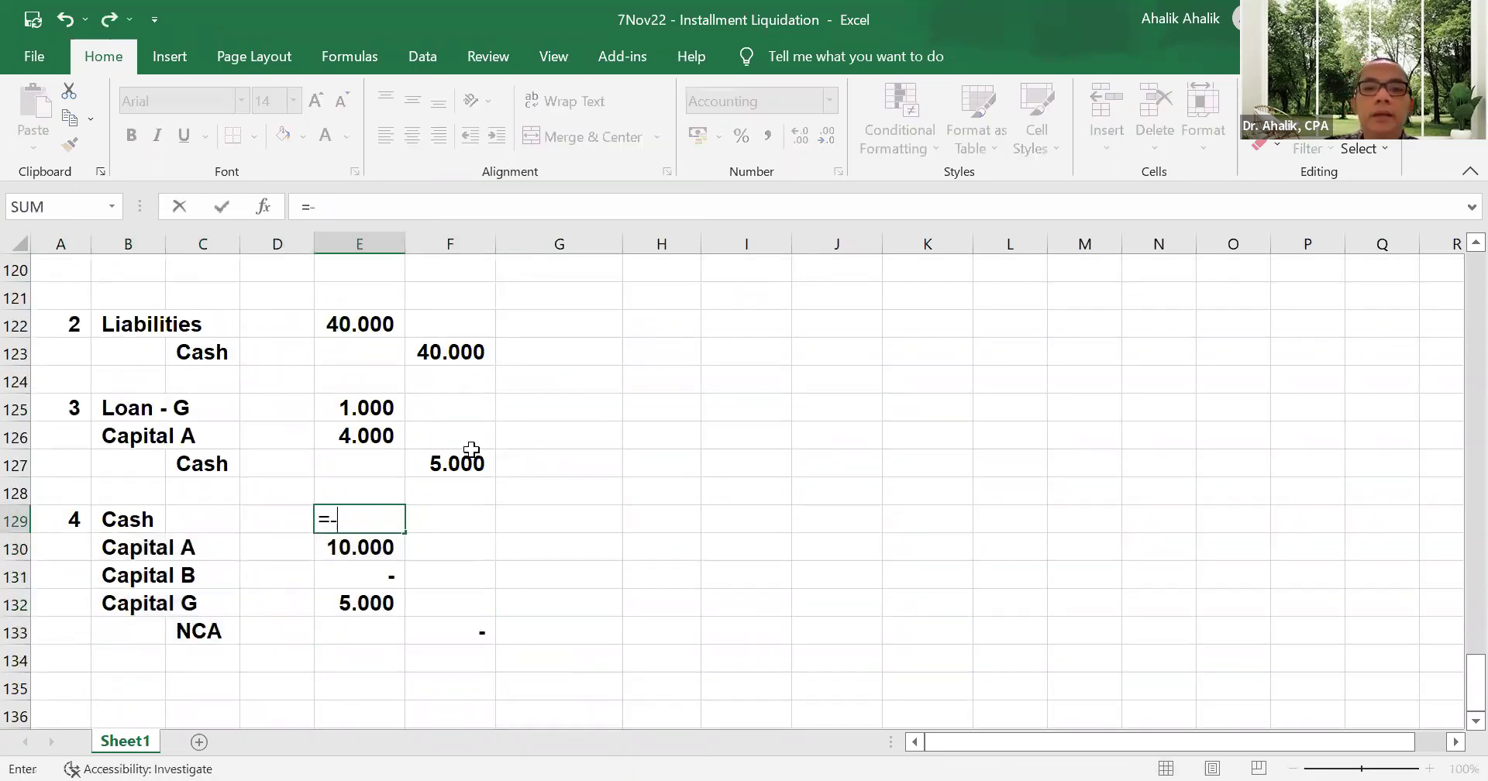
key(BackSpace)
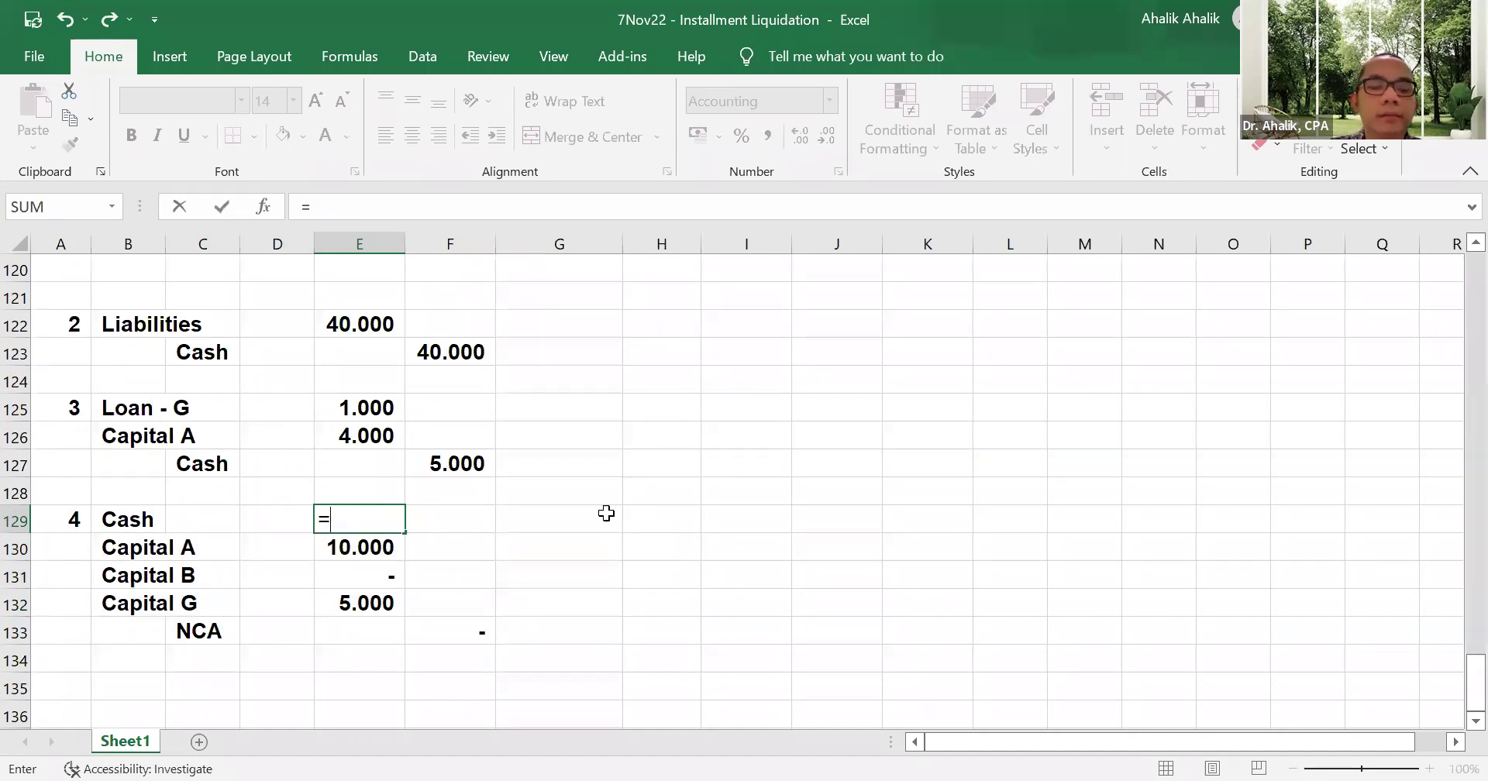
scroll(608, 511, up, 19)
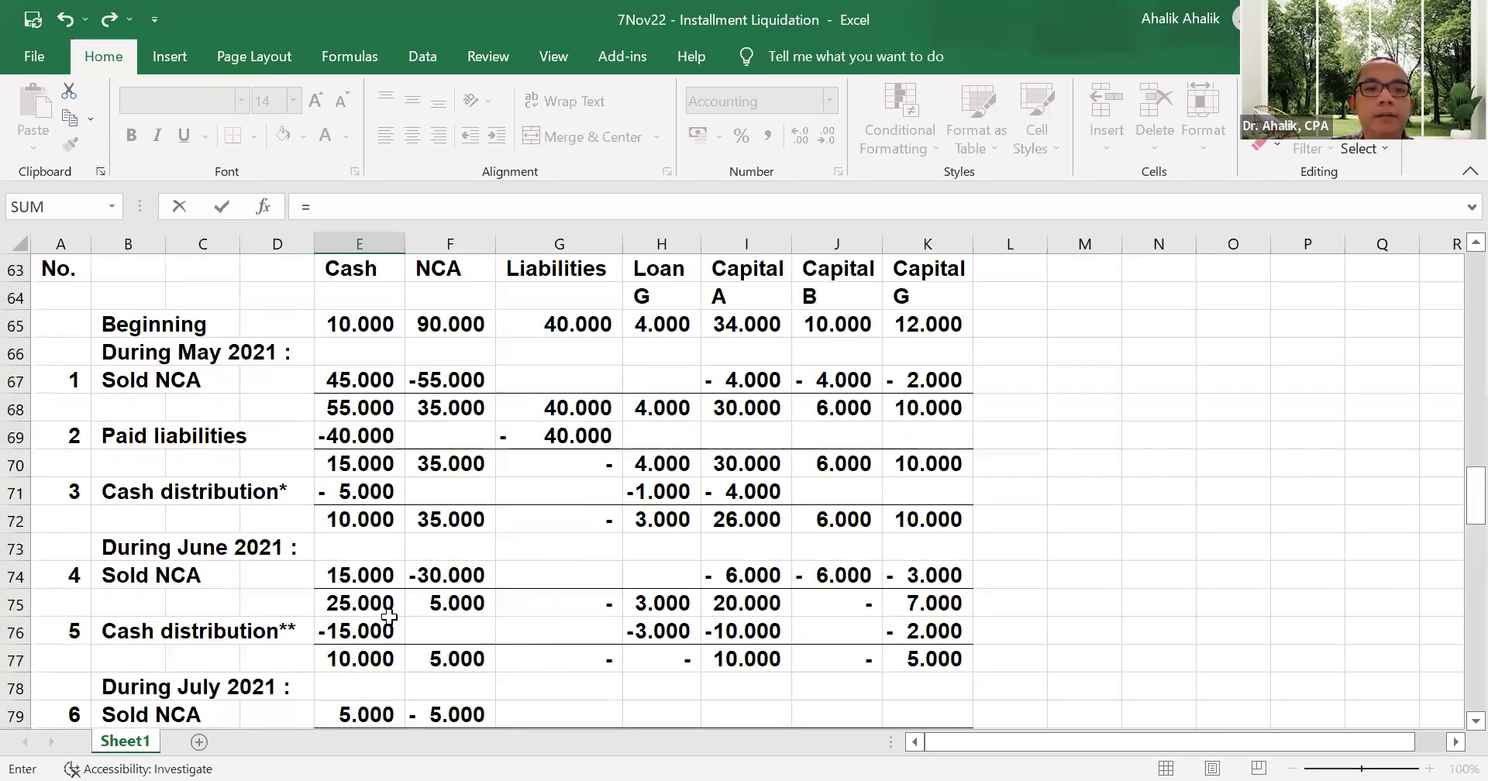
click(381, 577)
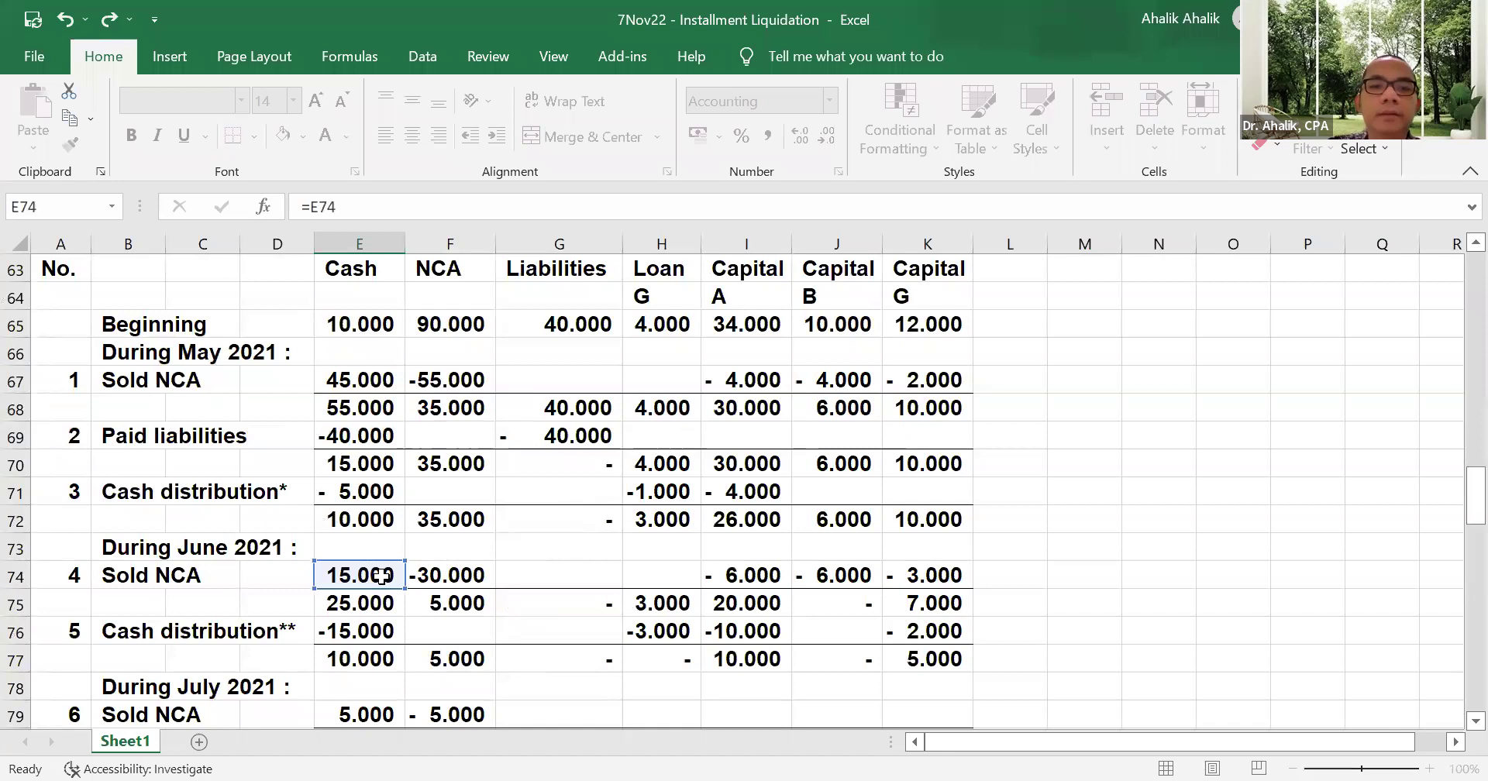
key(Return)
- Link entry 4's NCA credit in F133 to the June NCA sale row with =-F74
key(Return)
key(Return)
key(Return)
key(Right)
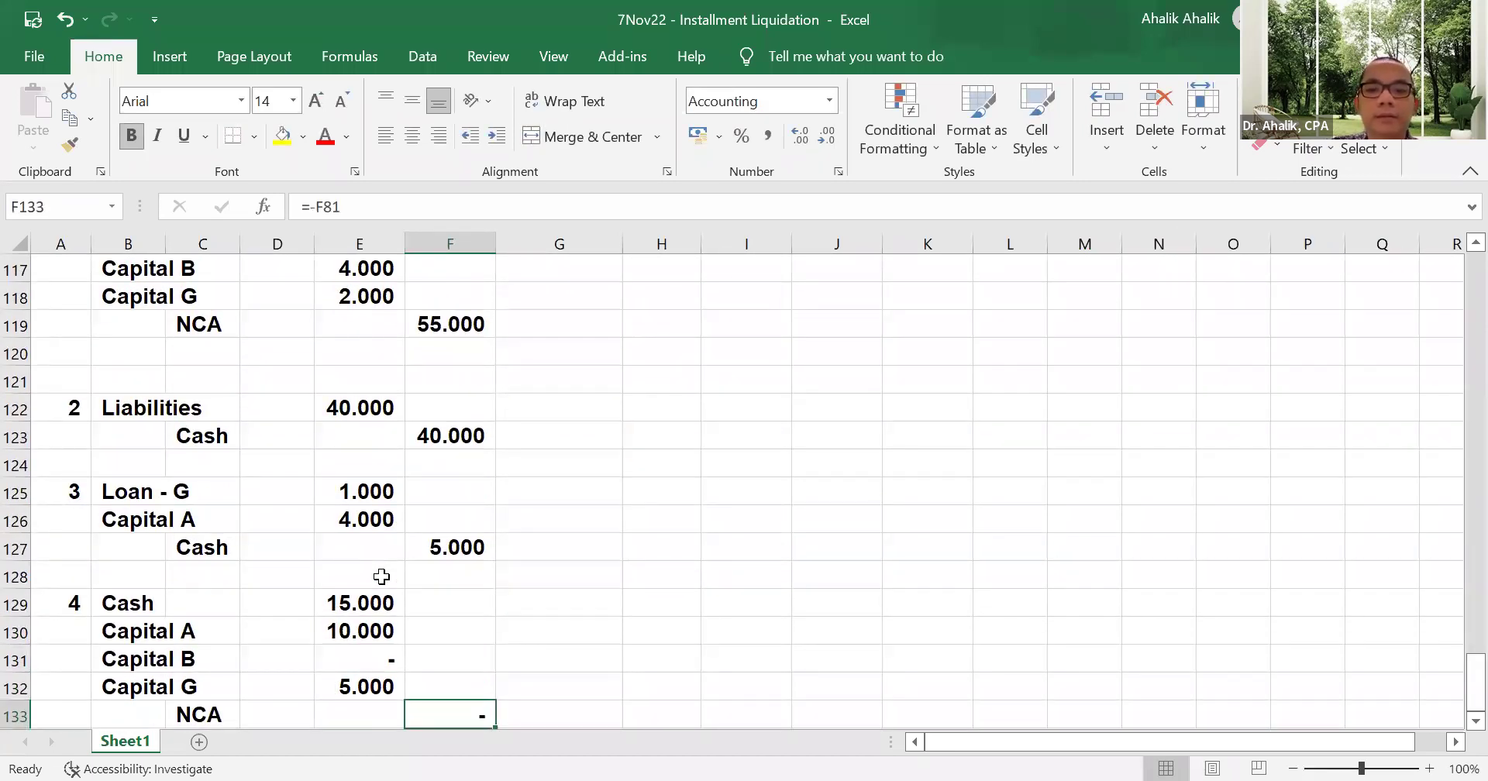
text(=-)
scroll(476, 601, up, 19)
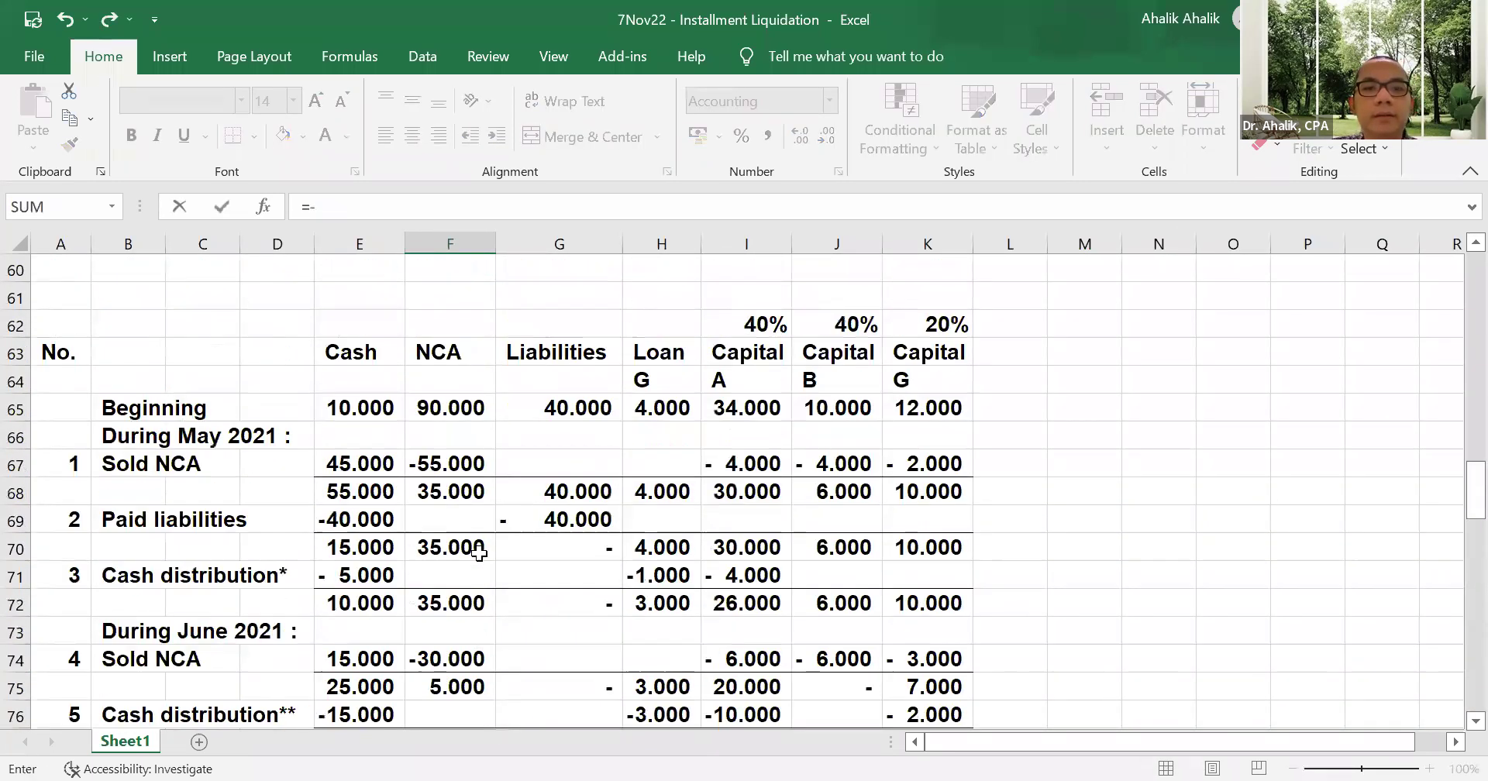
scroll(515, 479, down, 1)
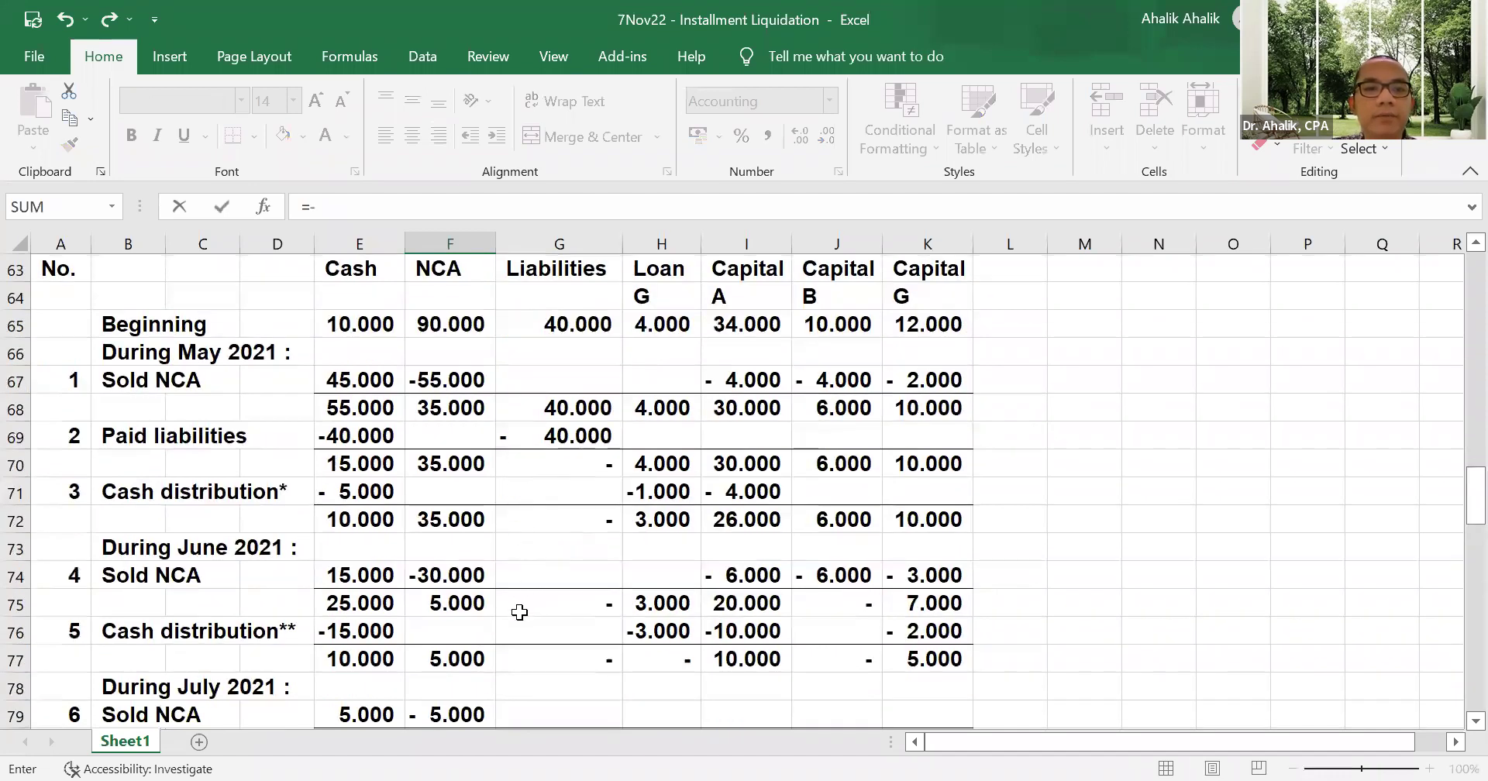
click(457, 575)
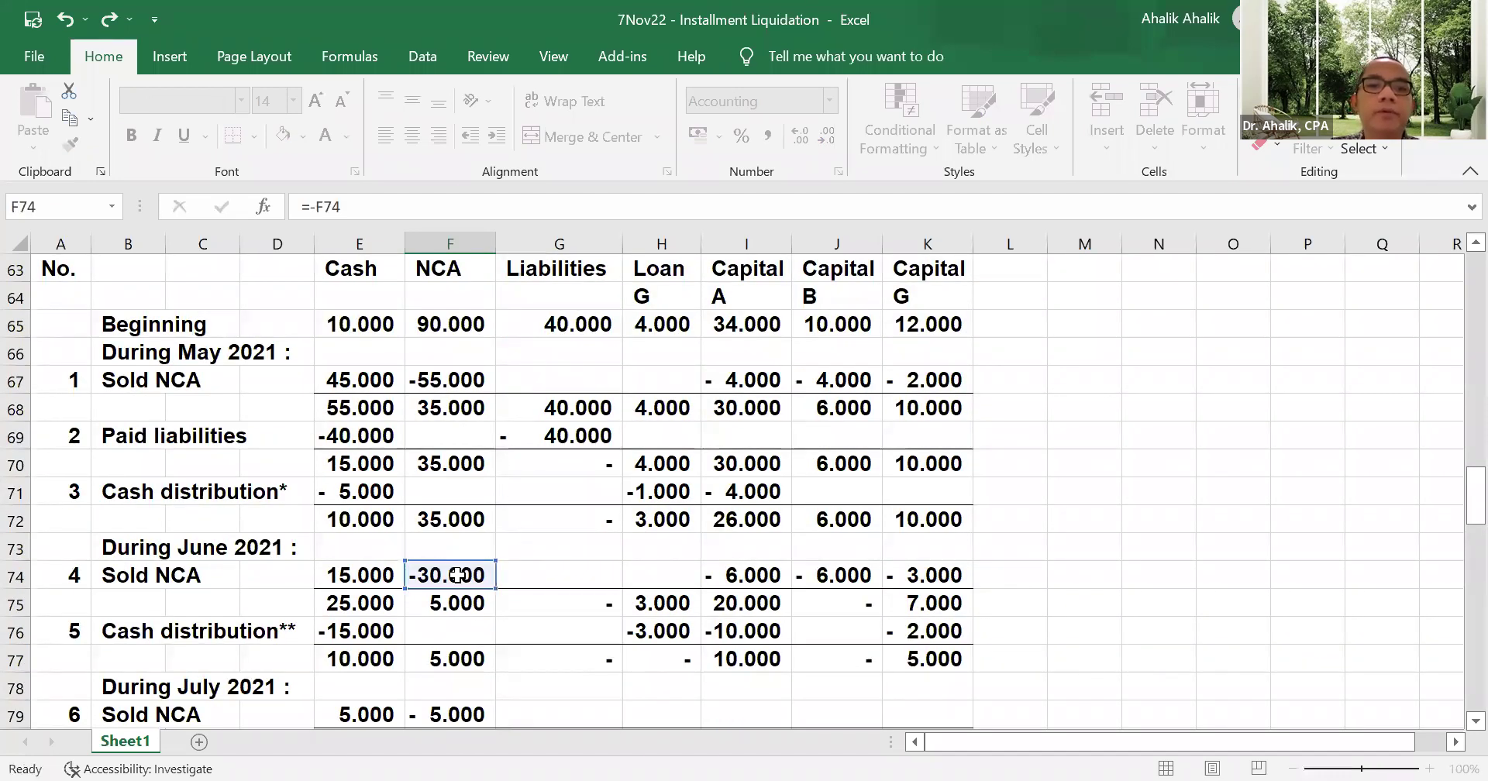
key(Return)
- Replace entry 4's Capital A debit formula in E130 with =-I74
click(347, 604)
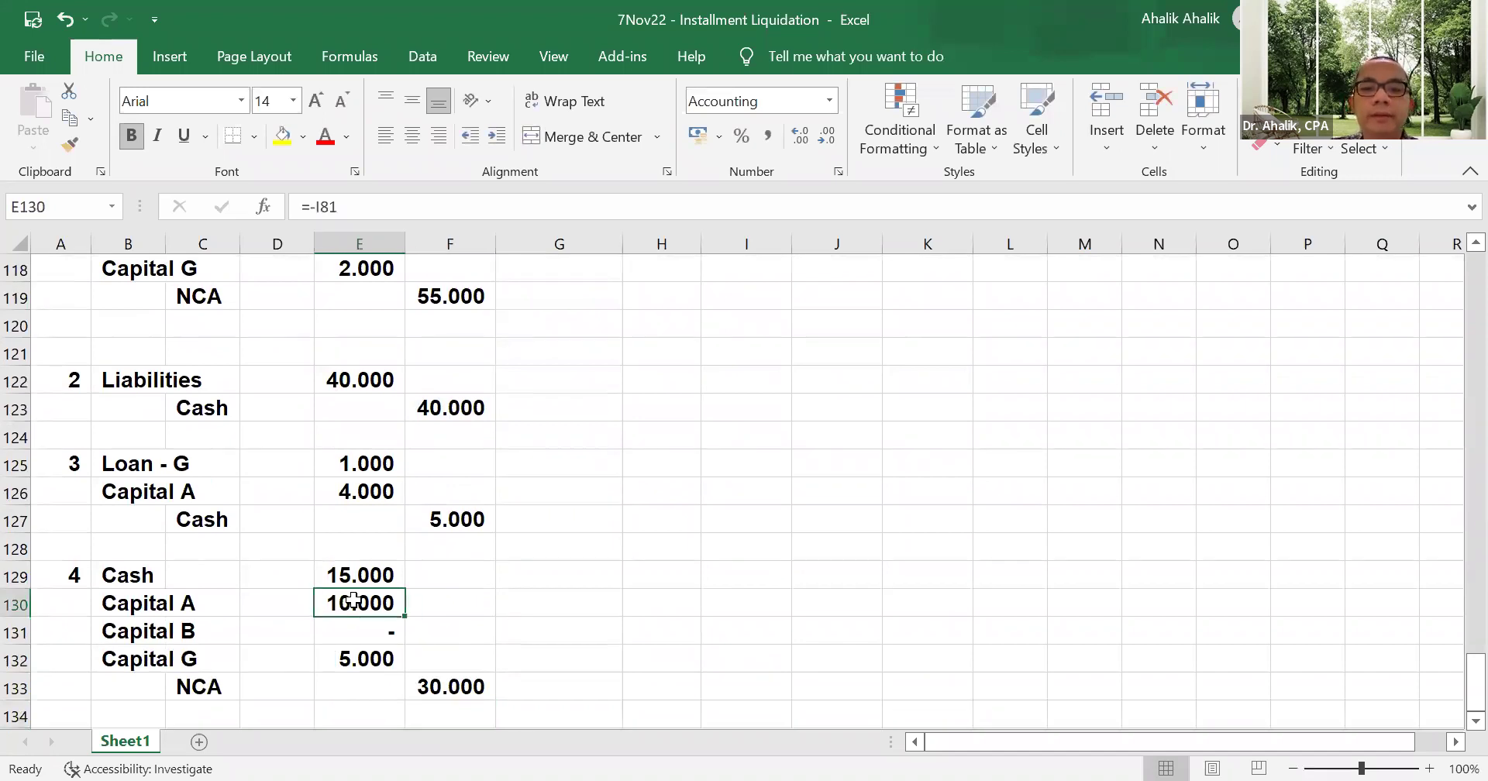
text(=-)
scroll(711, 562, up, 17)
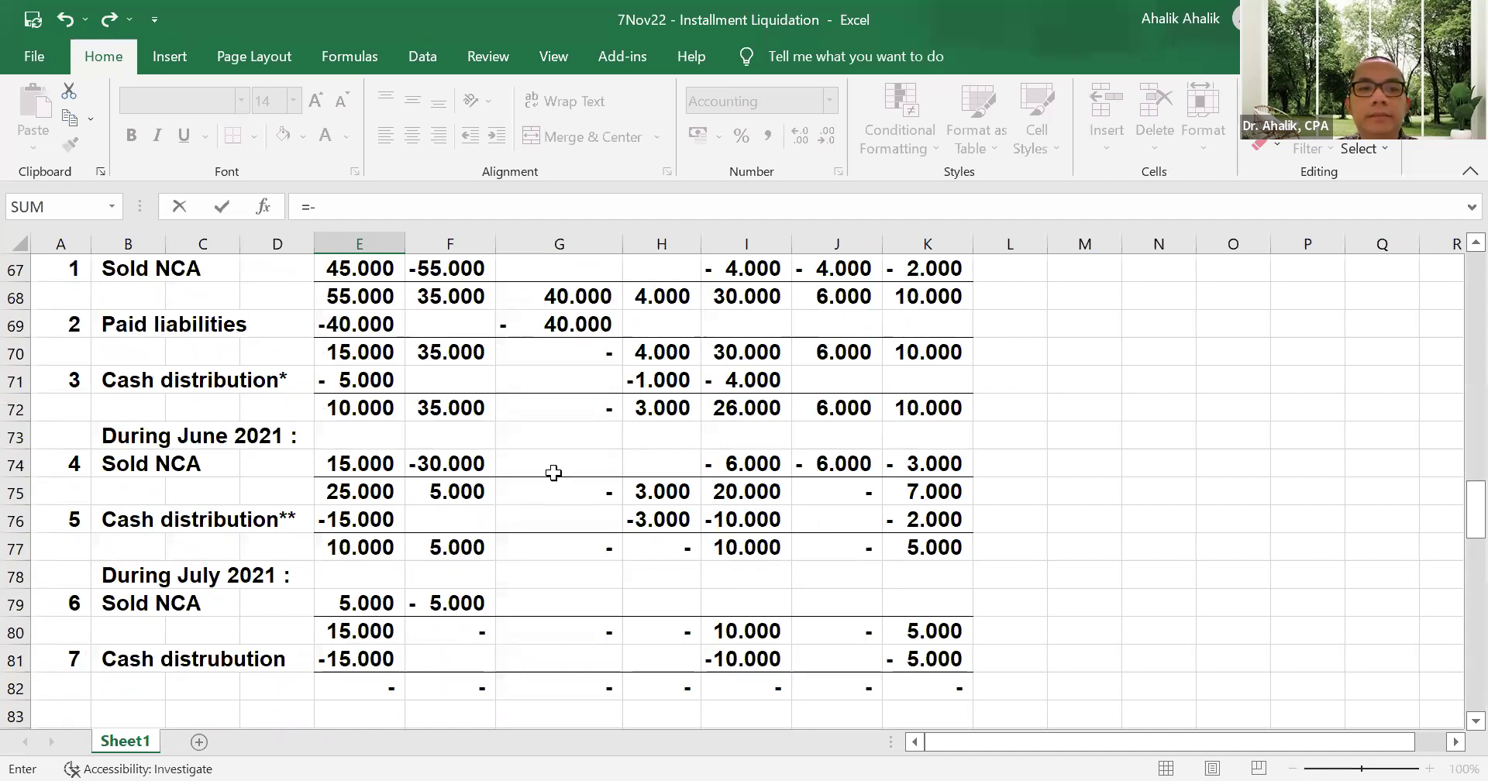
click(724, 465)
key(Return)
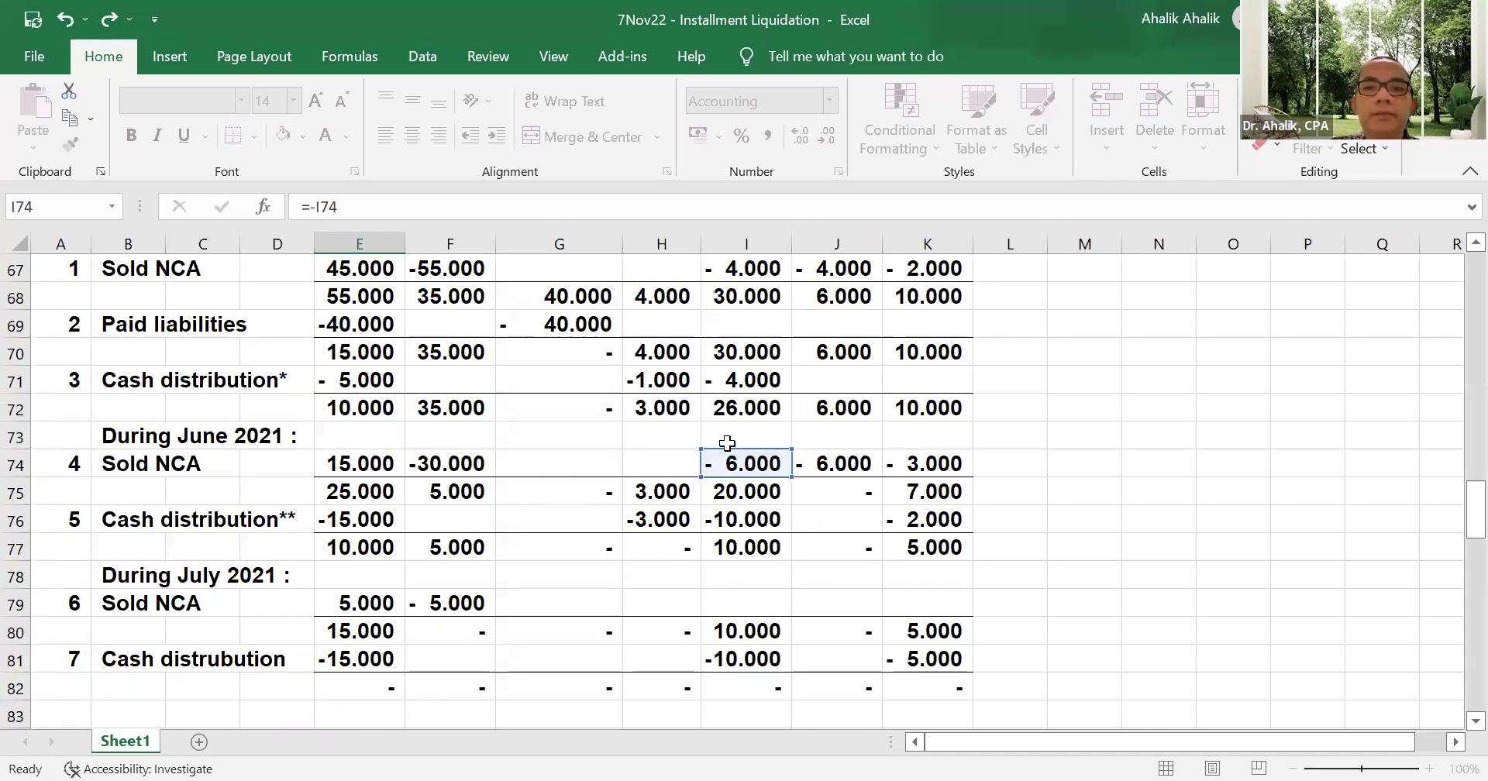
- Replace entry 4's Capital B debit formula in E131 with =-J74
text(=-)
scroll(727, 443, up, 17)
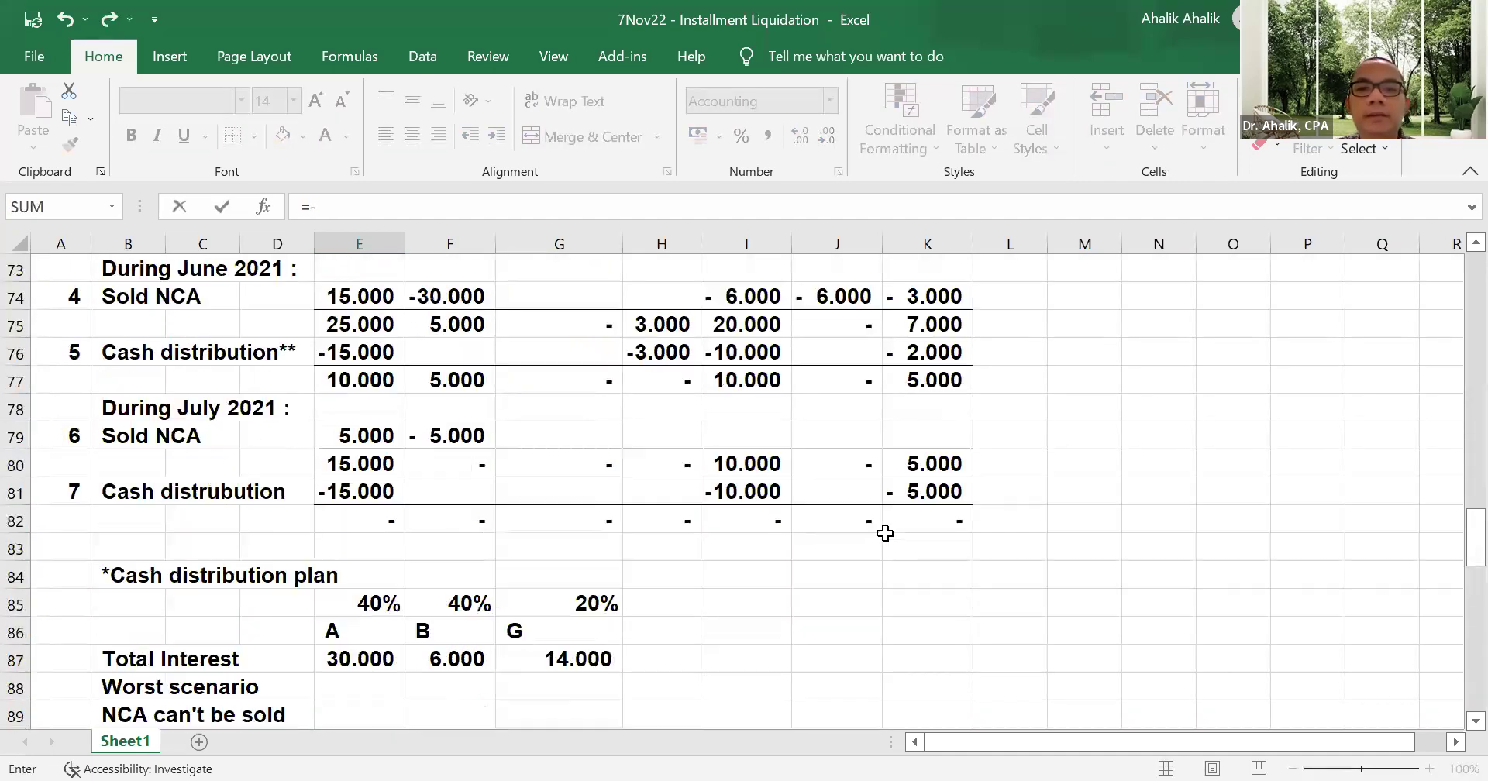
click(841, 548)
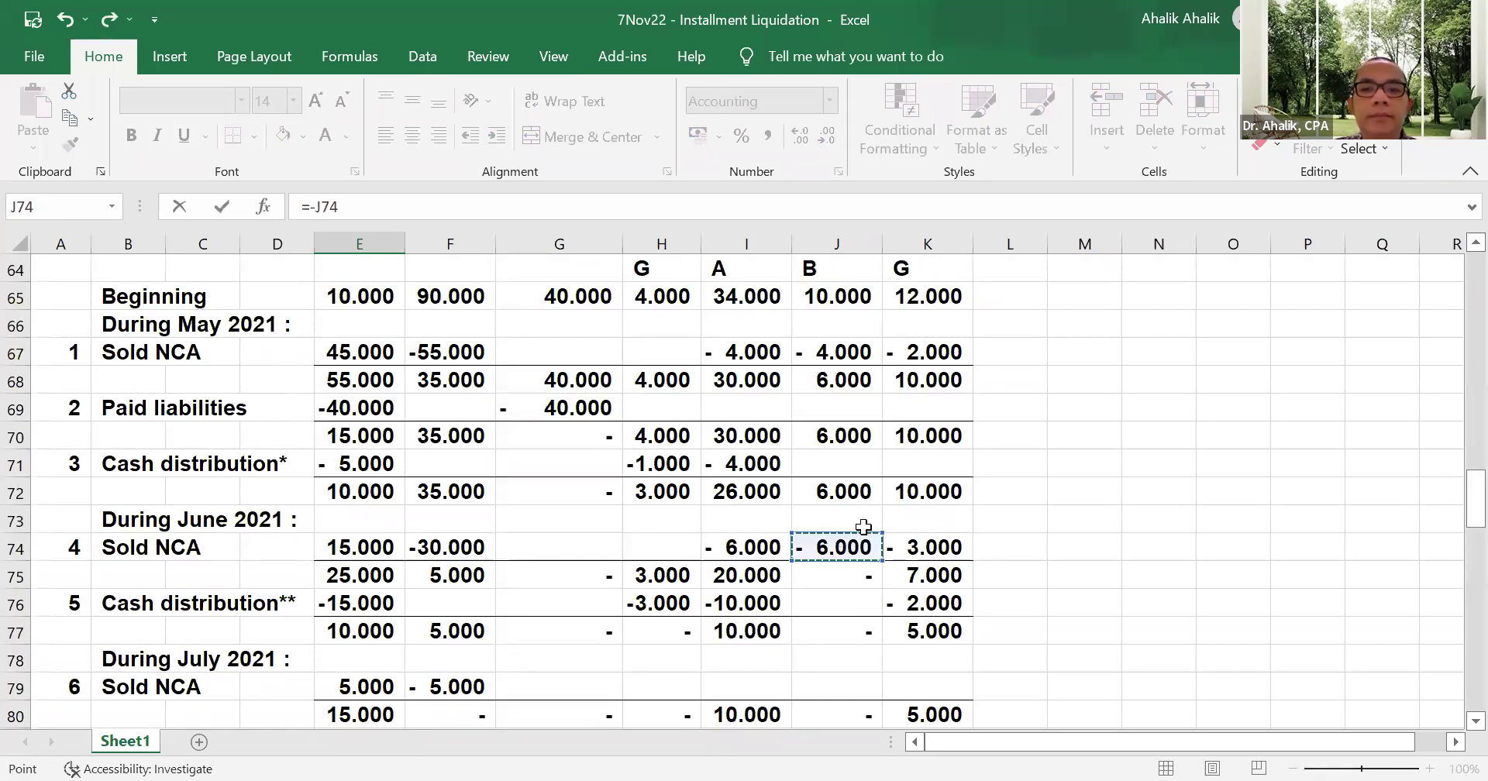
key(Return)
- Link entry 4's Capital G debit in E132 to the negative of Capital G's amount in the June NCA sale row
text(=-)
scroll(864, 527, up, 16)
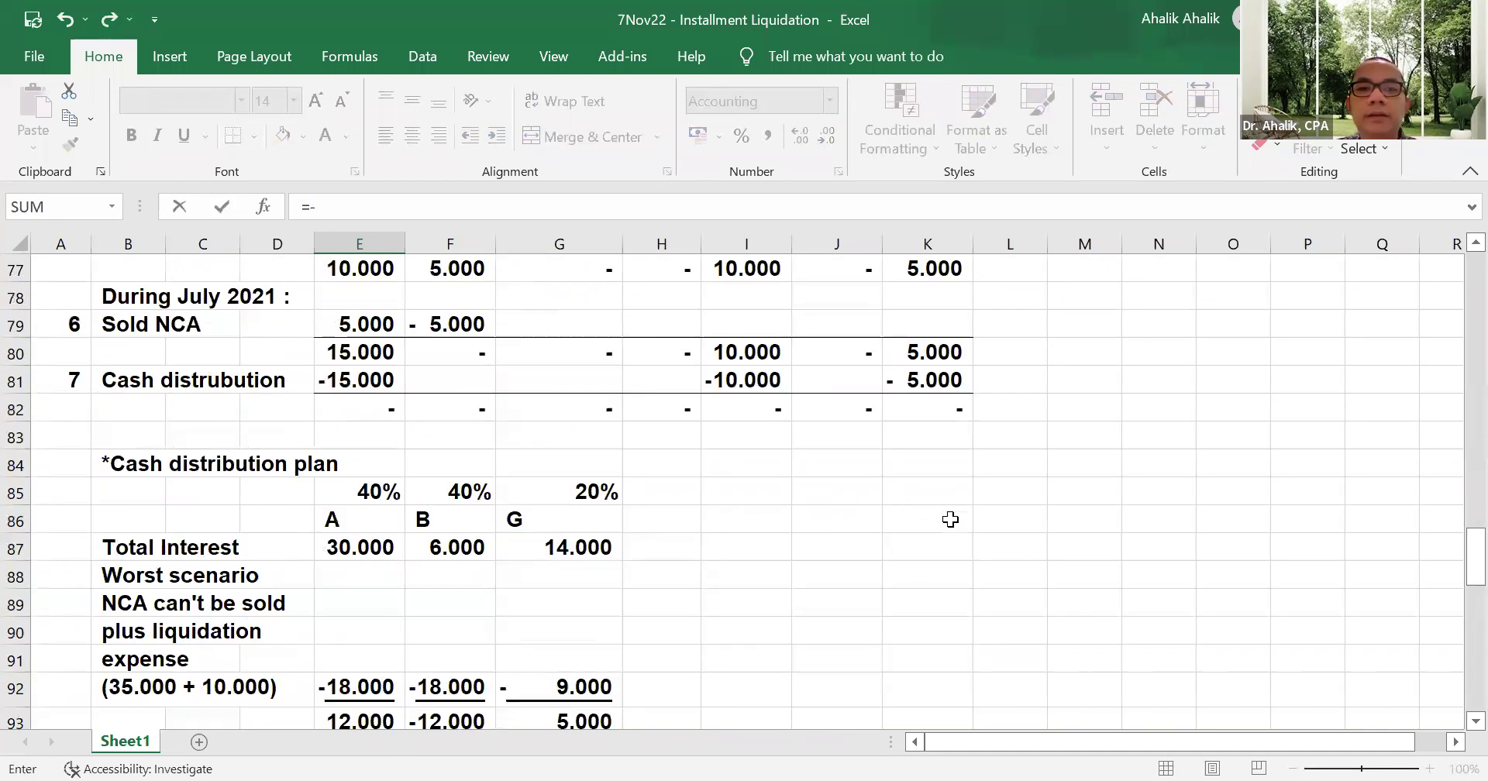
scroll(950, 519, up, 1)
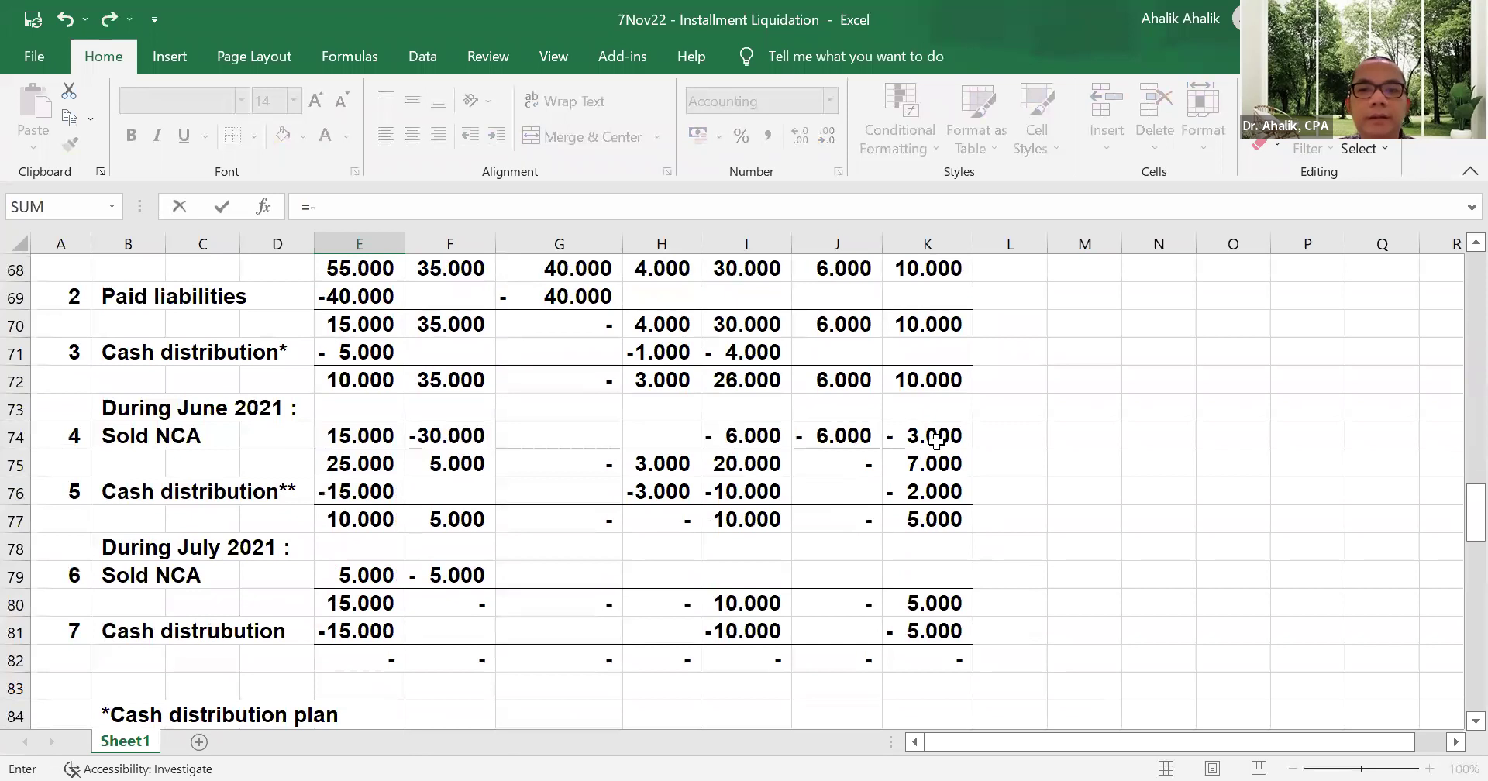
- Complete the Capital G amount of entry 4 in E132 as the negative of K74
click(939, 434)
key(Return)
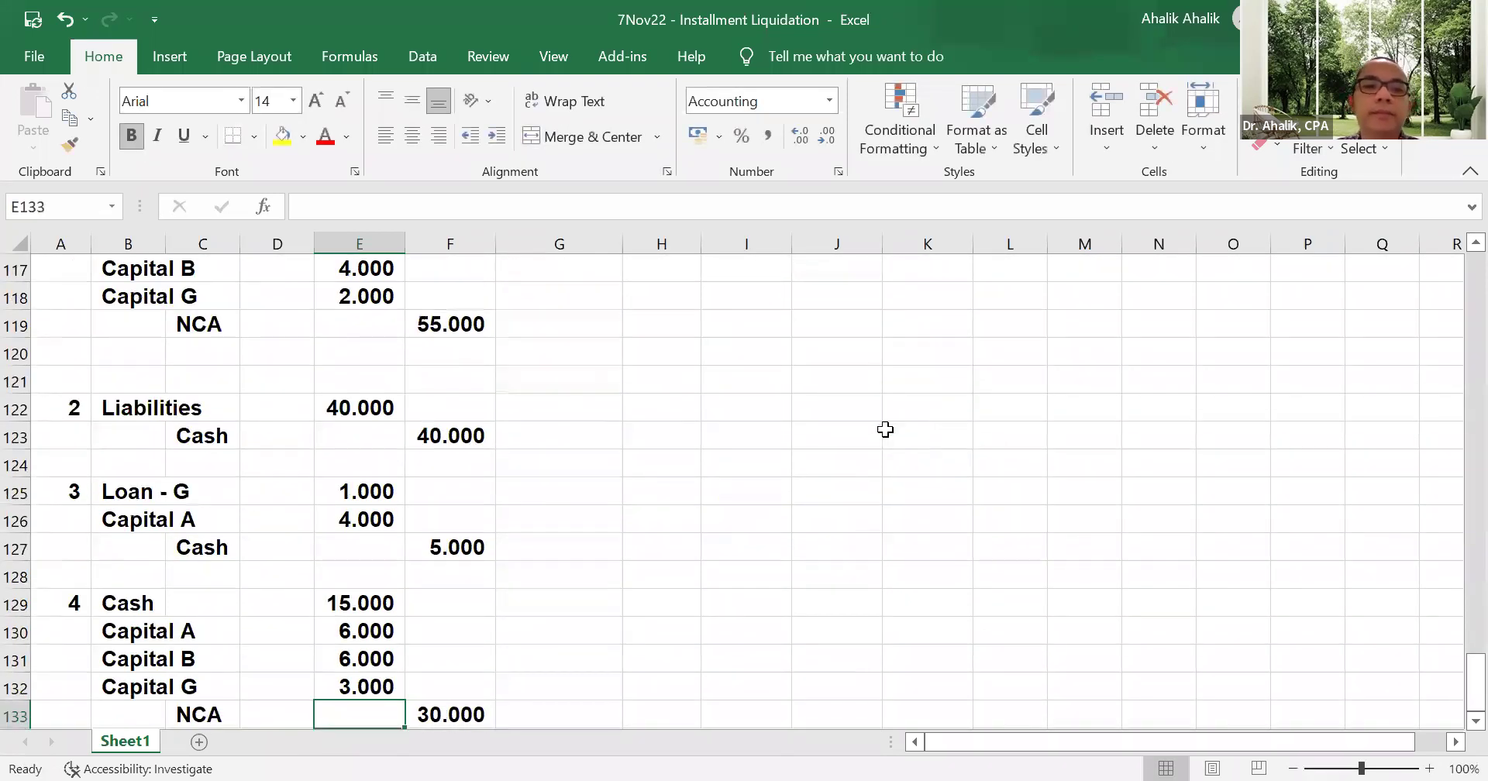
- Number the fifth journal entry by entering 5 in A135
scroll(744, 478, down, 2)
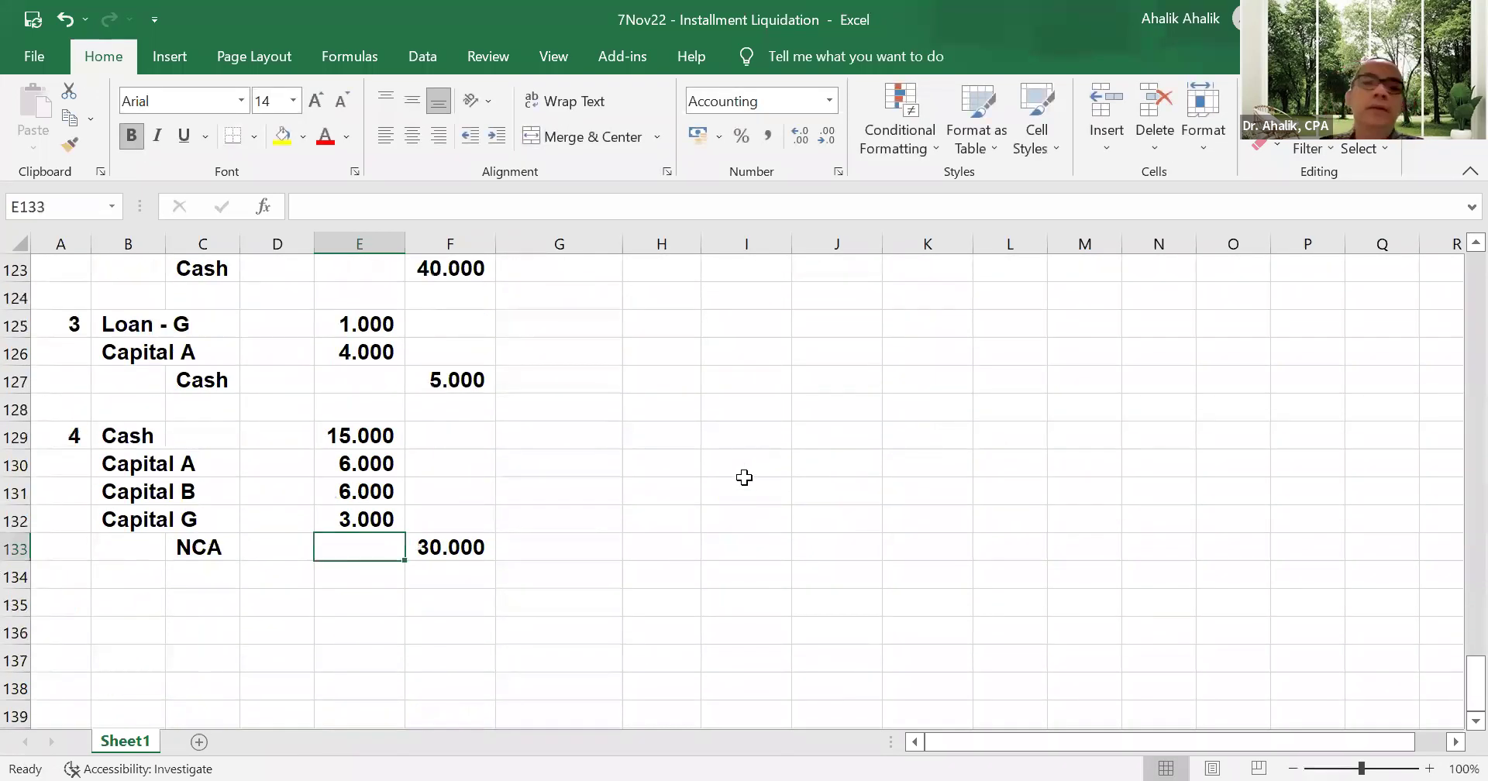
click(62, 601)
text(5)
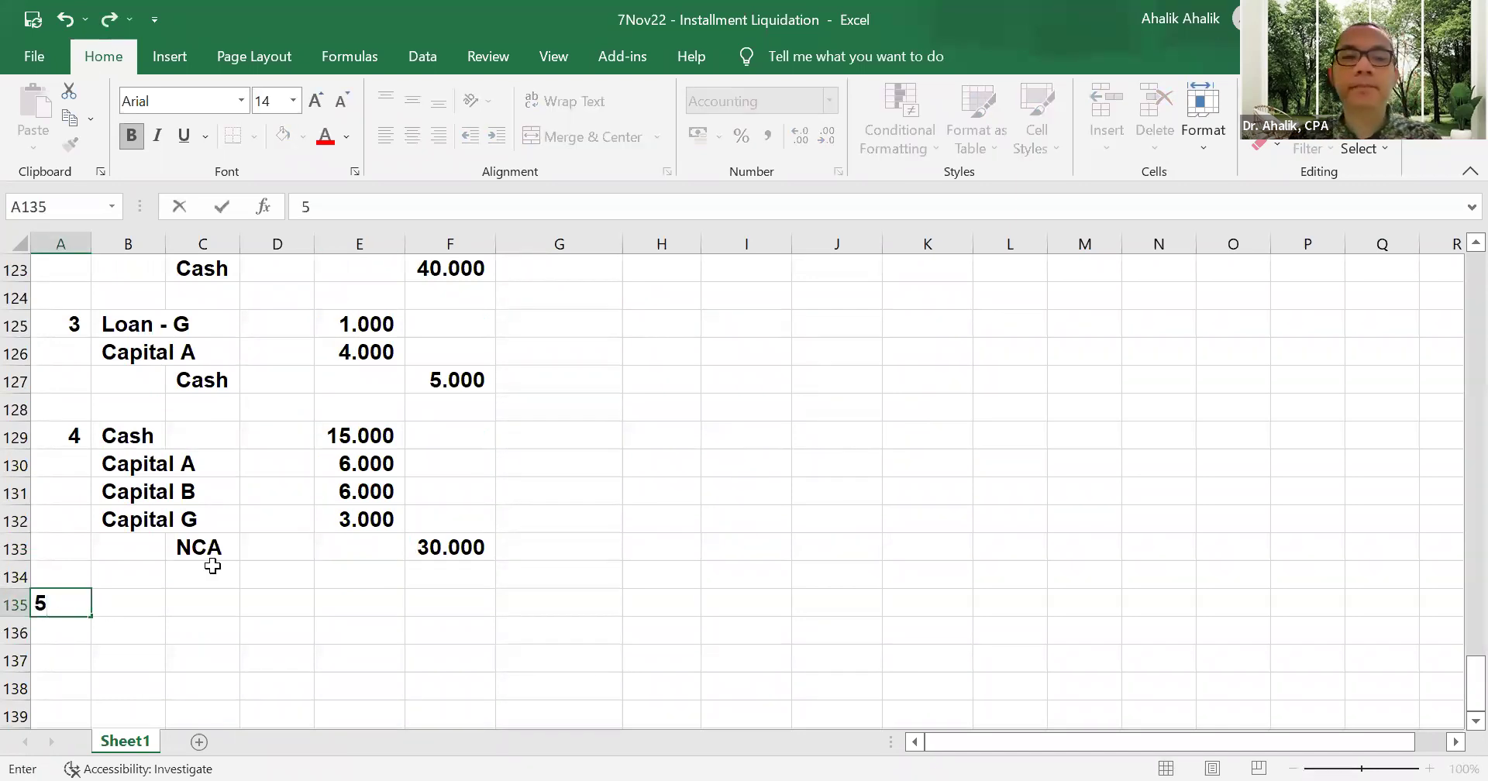
scroll(245, 502, up, 17)
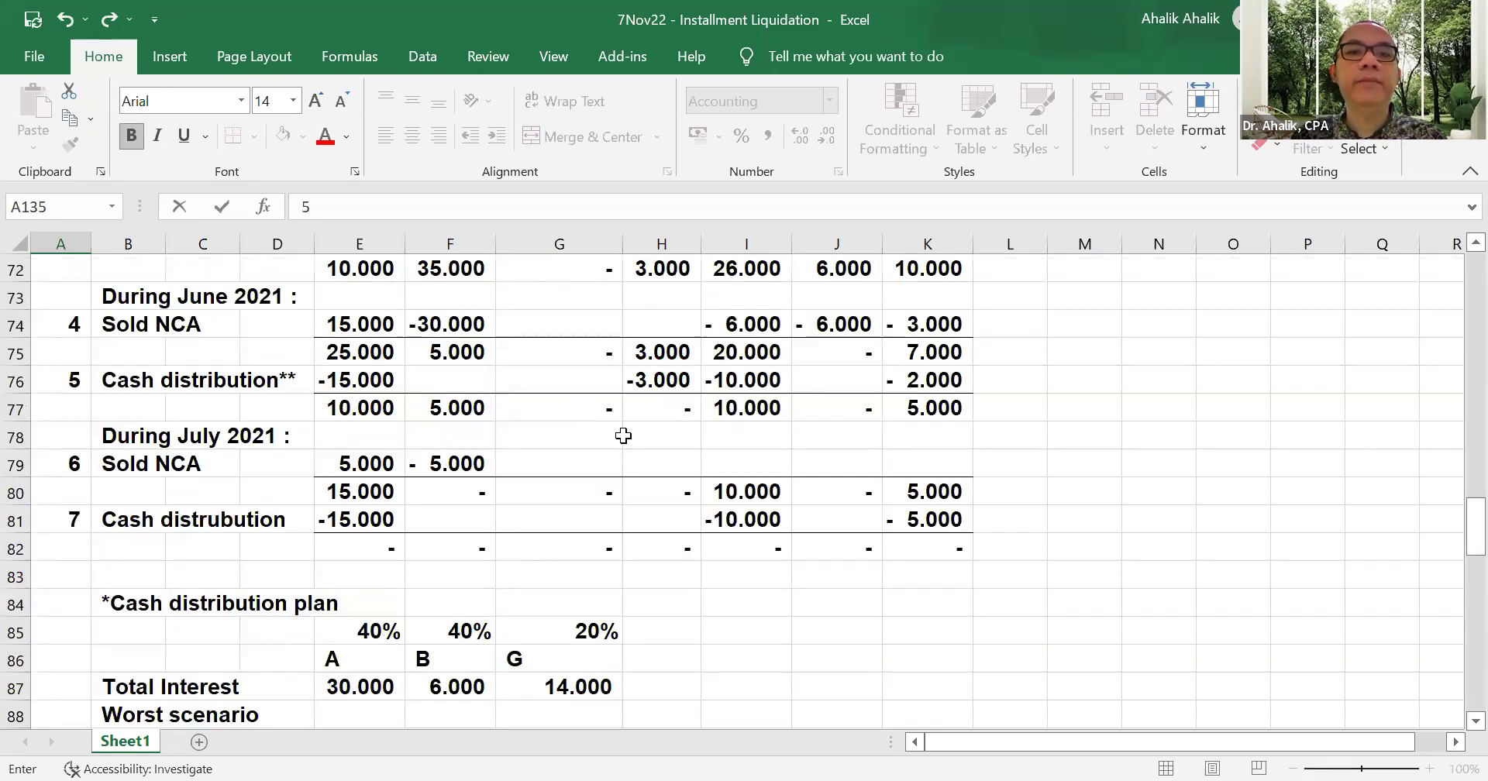
scroll(582, 494, down, 17)
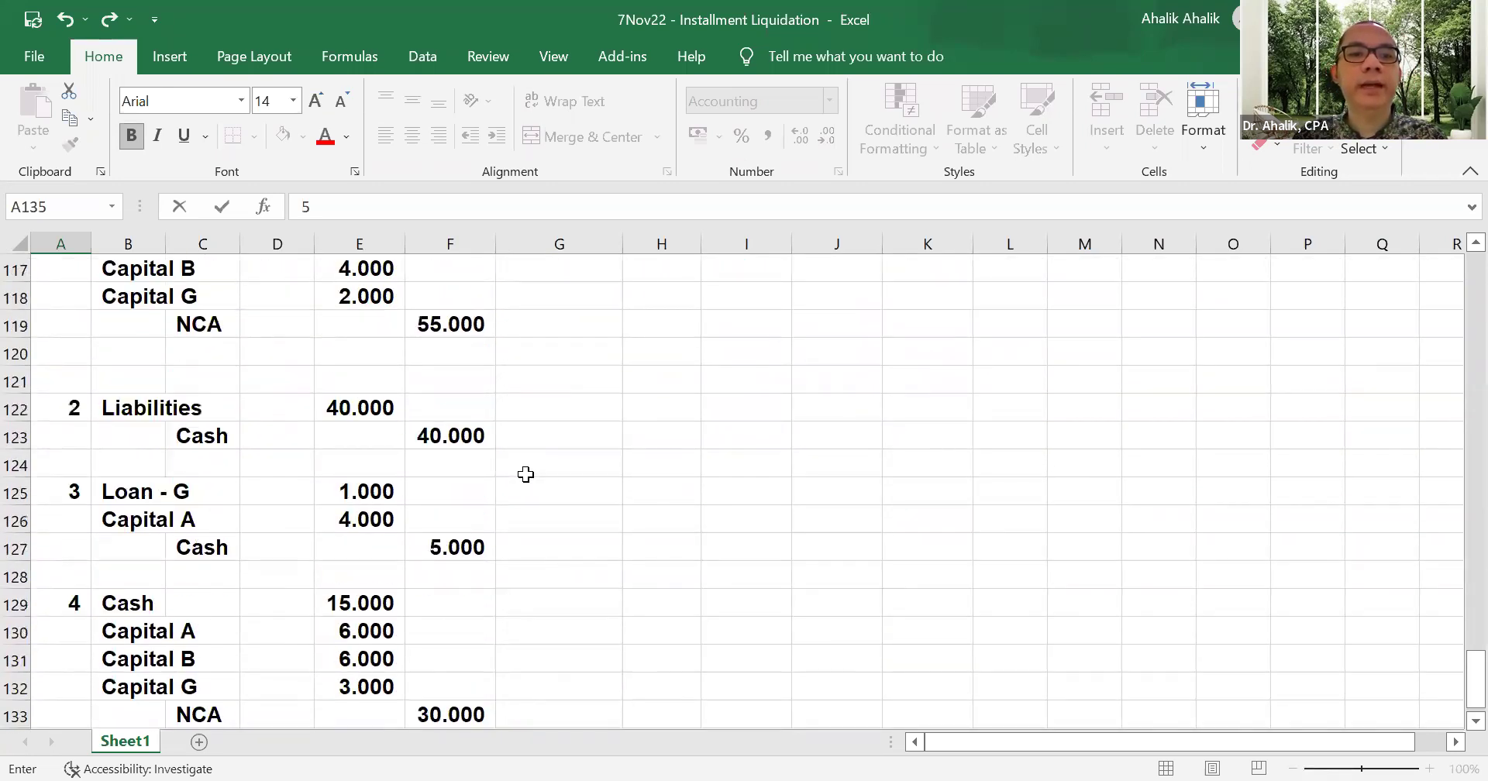
click(292, 521)
scroll(625, 517, up, 2)
scroll(626, 517, down, 2)
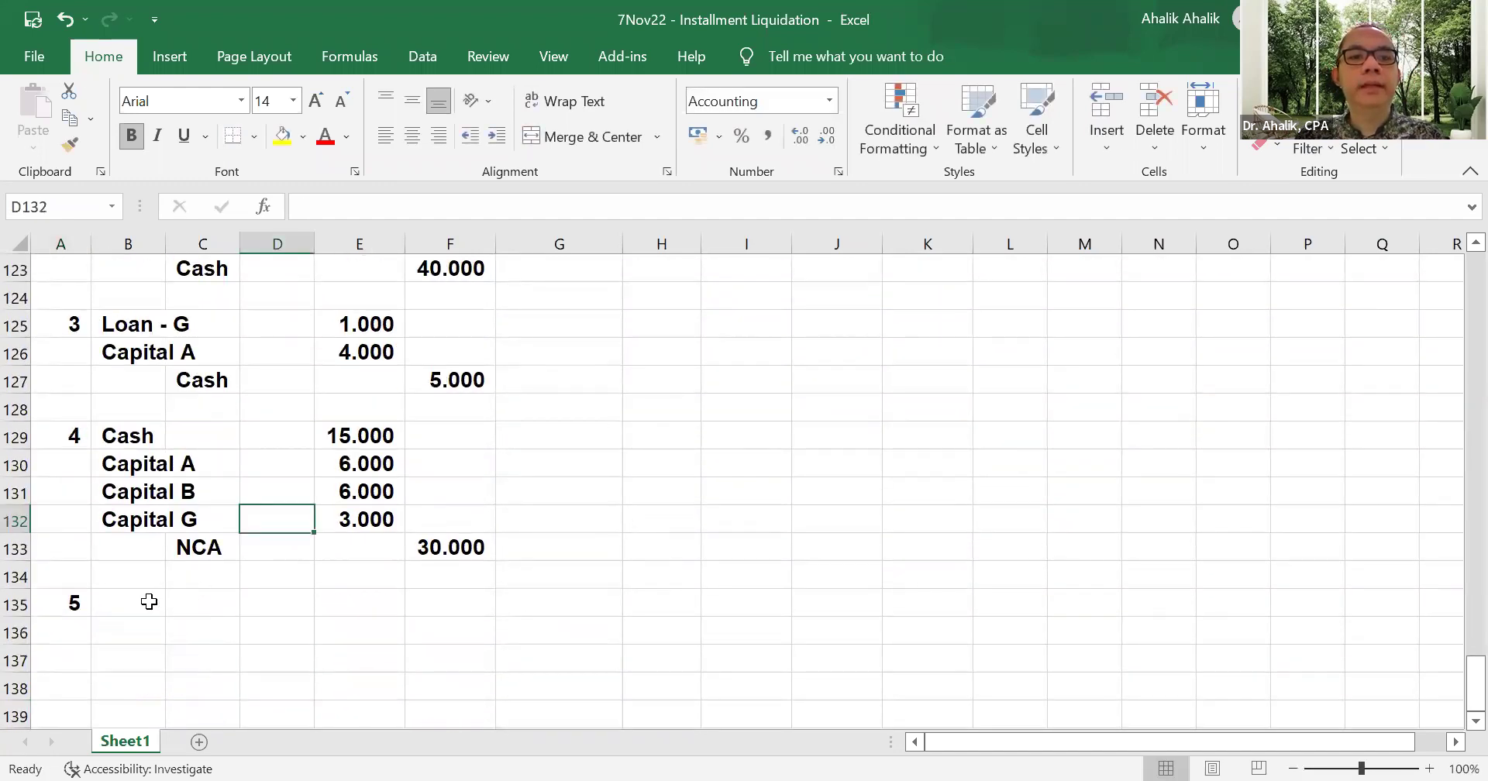
- Enter Loan - G in B135 with its debit amount in E135 as the negative of H76
click(149, 602)
text(Loan - G)
key(Tab)
key(Tab)
key(Tab)
text(=-)
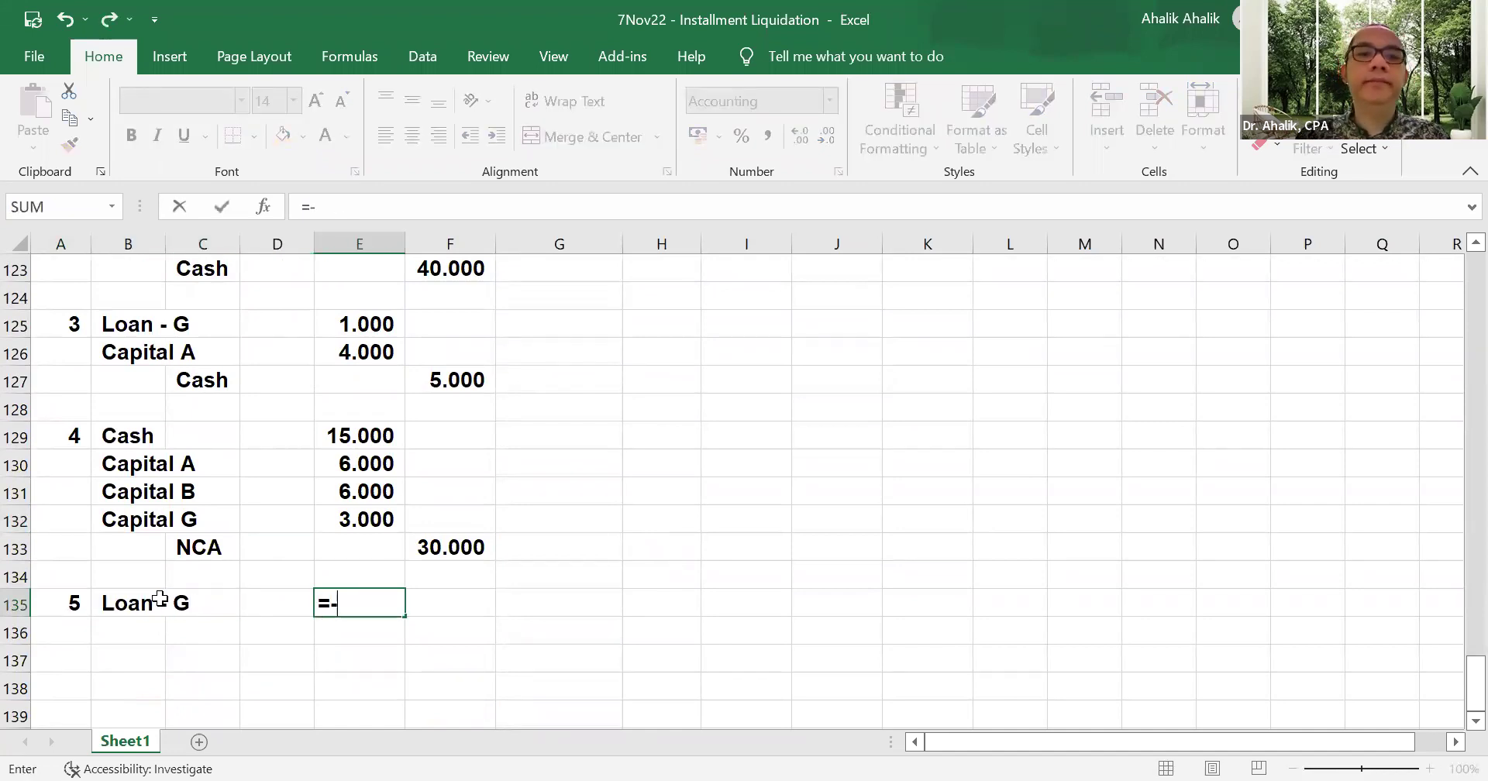
scroll(611, 522, up, 18)
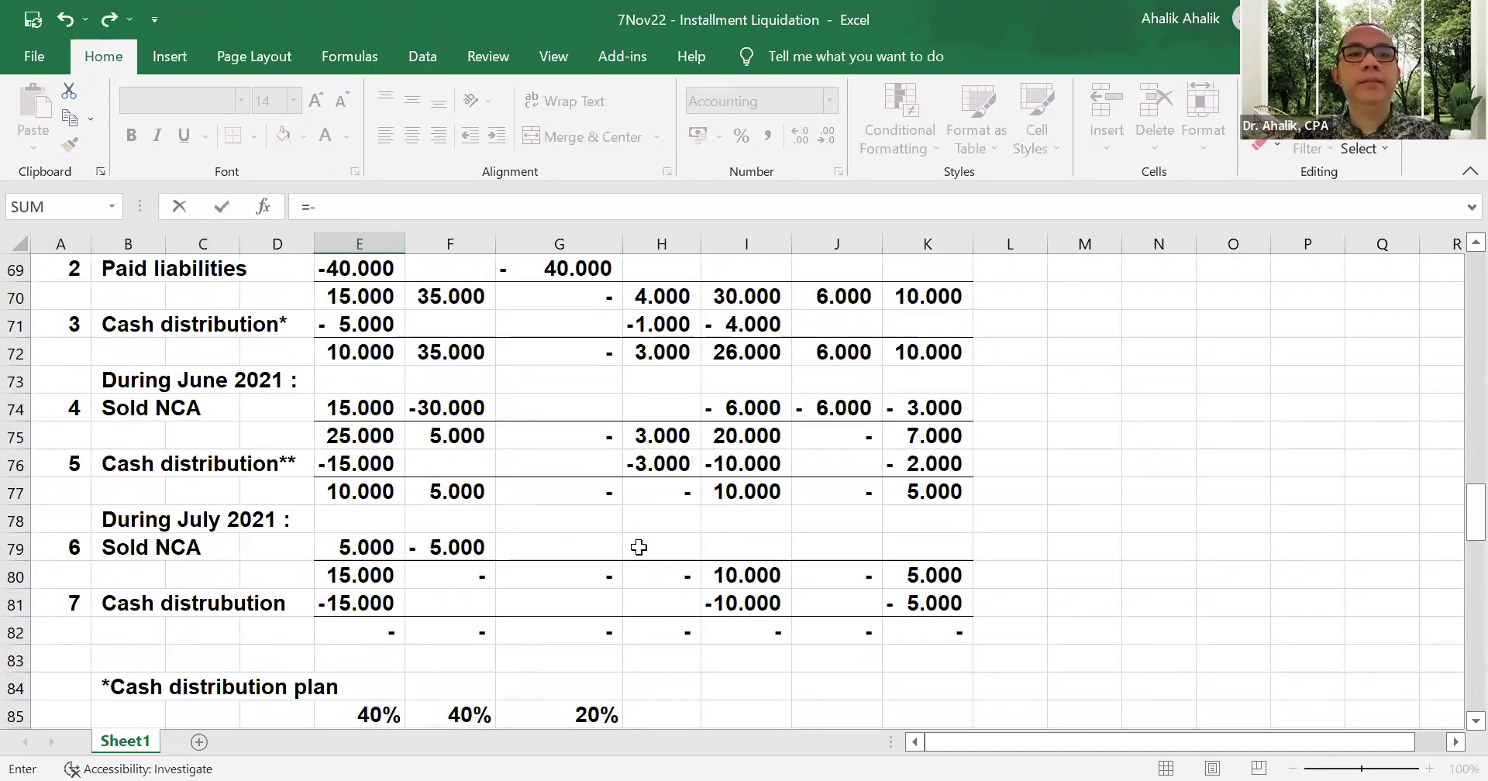
click(684, 469)
key(Return)
text(Caoit)
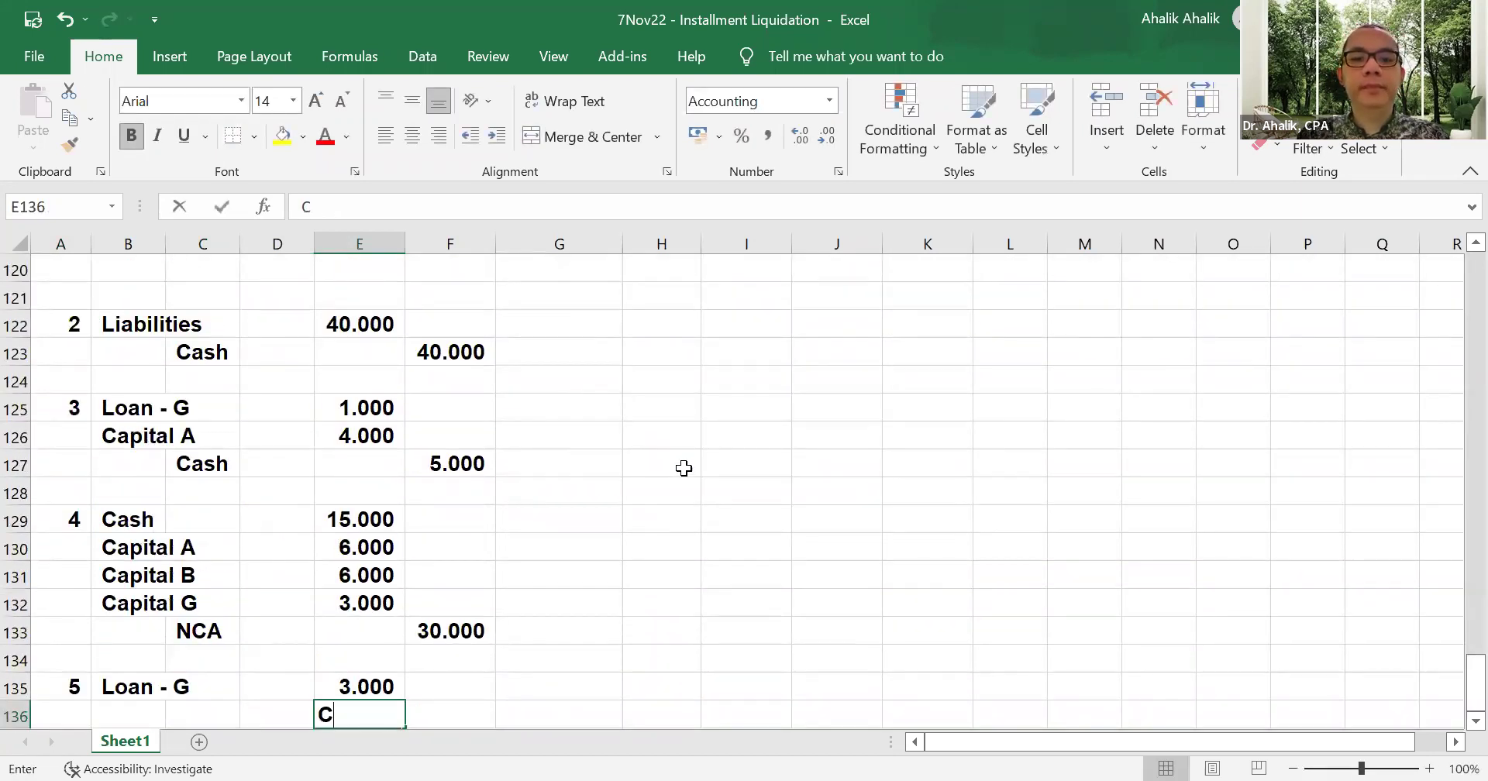
key(BackSpace)
key(BackSpace)
key(BackSpace)
key(BackSpace)
key(BackSpace)
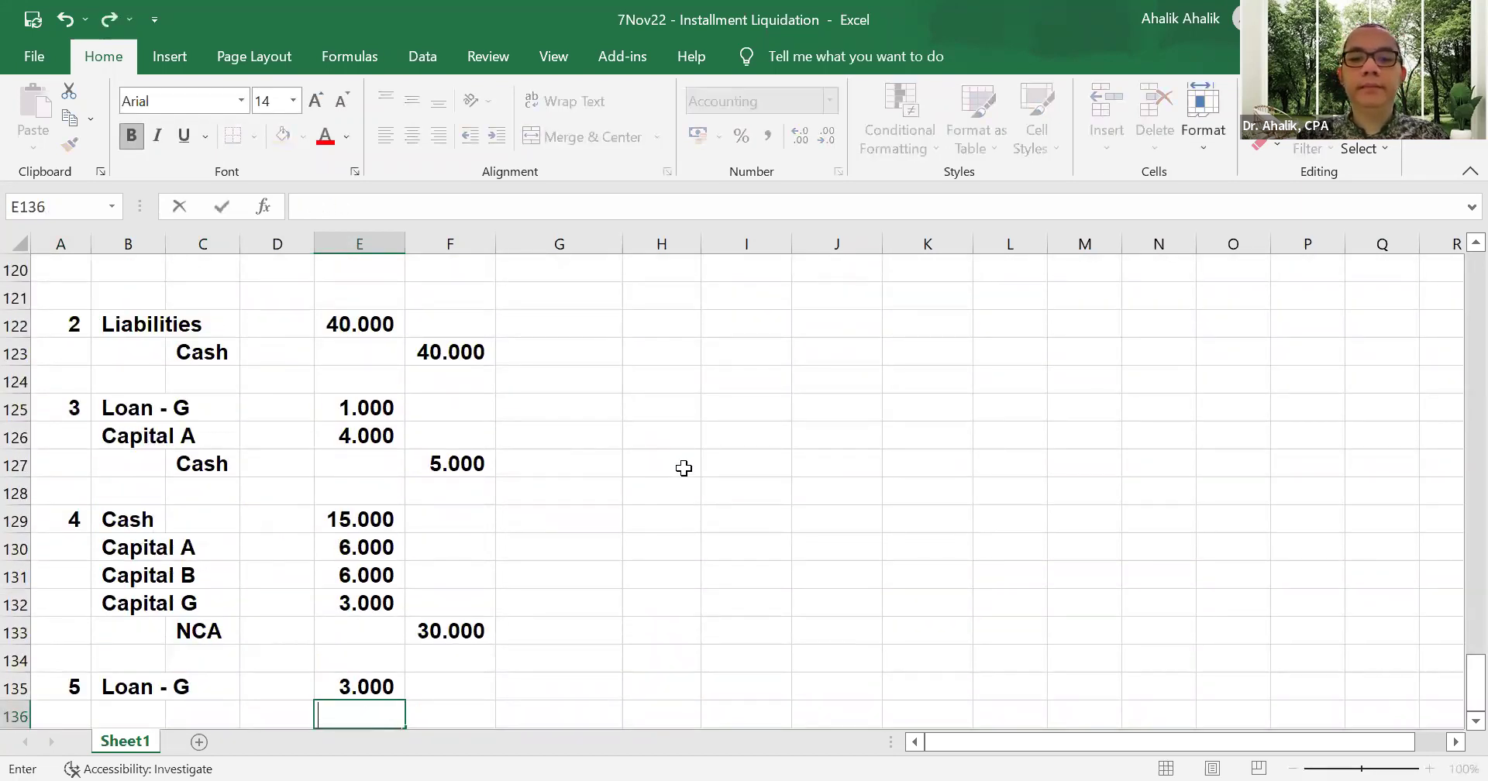
- Label the next two debit lines of entry 5 Capital A in B136 and Capital G in B137
key(Left)
key(Left)
key(Left)
text(Capital A)
key(Up)
key(Down)
key(Down)
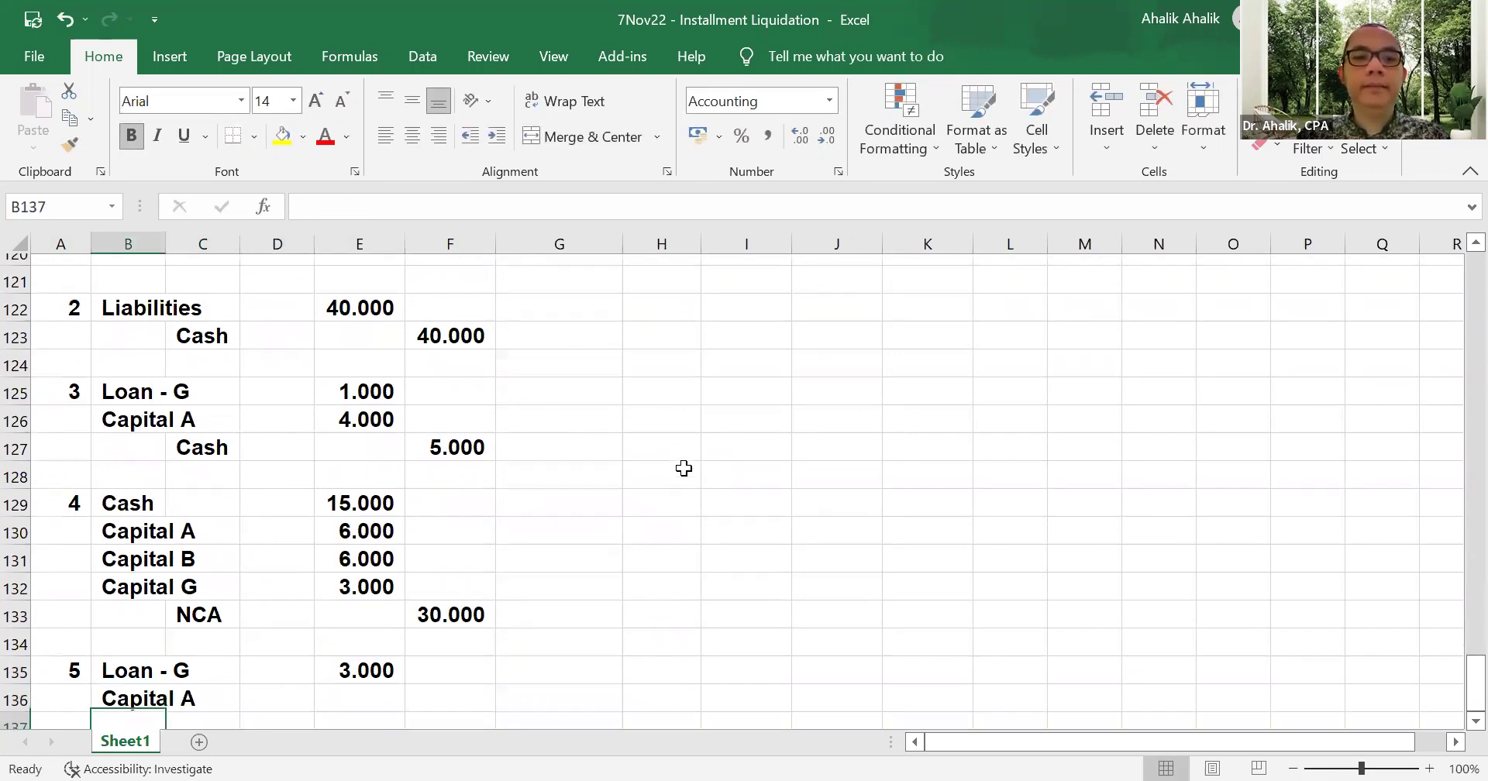
text(Capital AG)
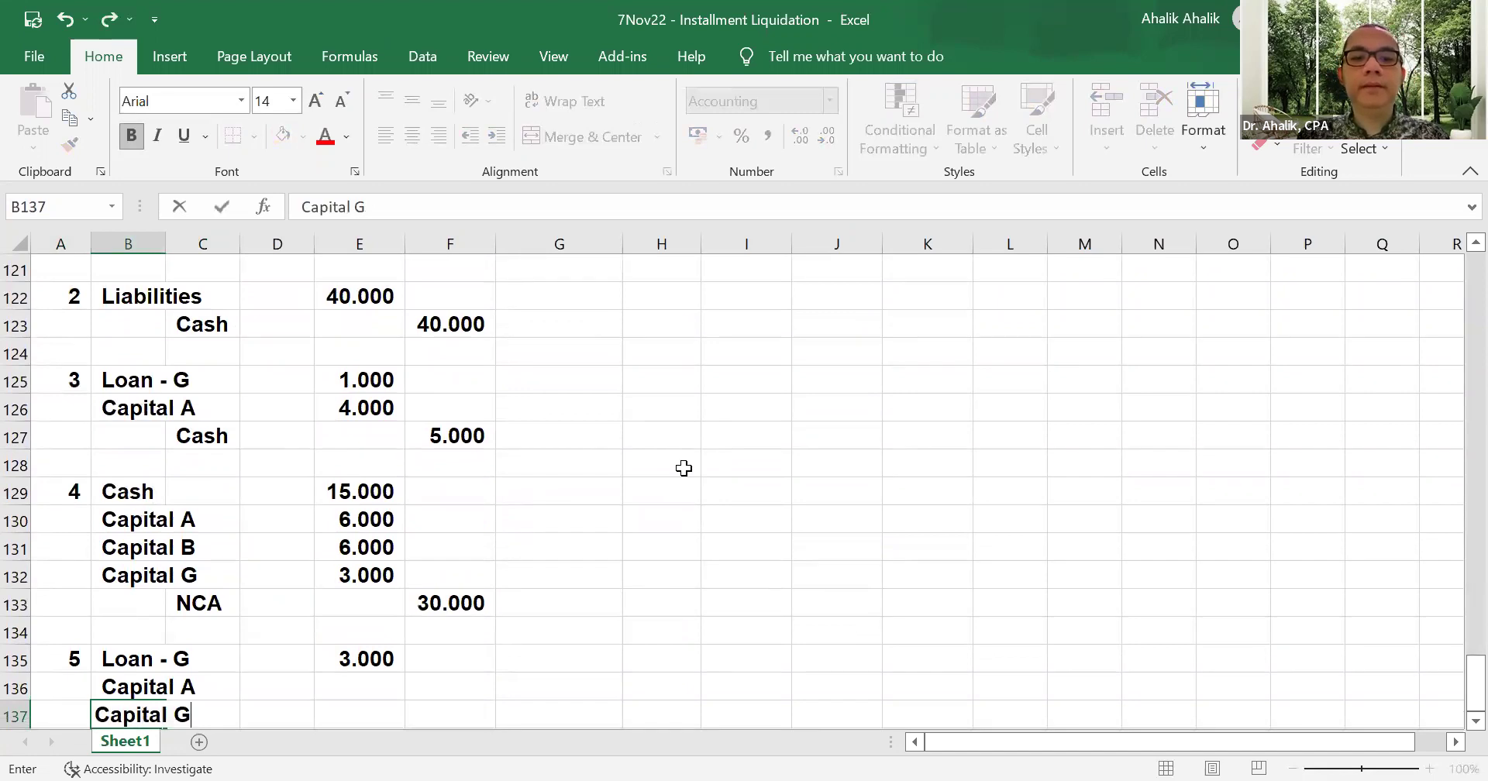
- Set the Capital A debit in E136 to the negative of I76 from the June cash distribution
key(Right)
key(Up)
key(Right)
key(Right)
text(=-)
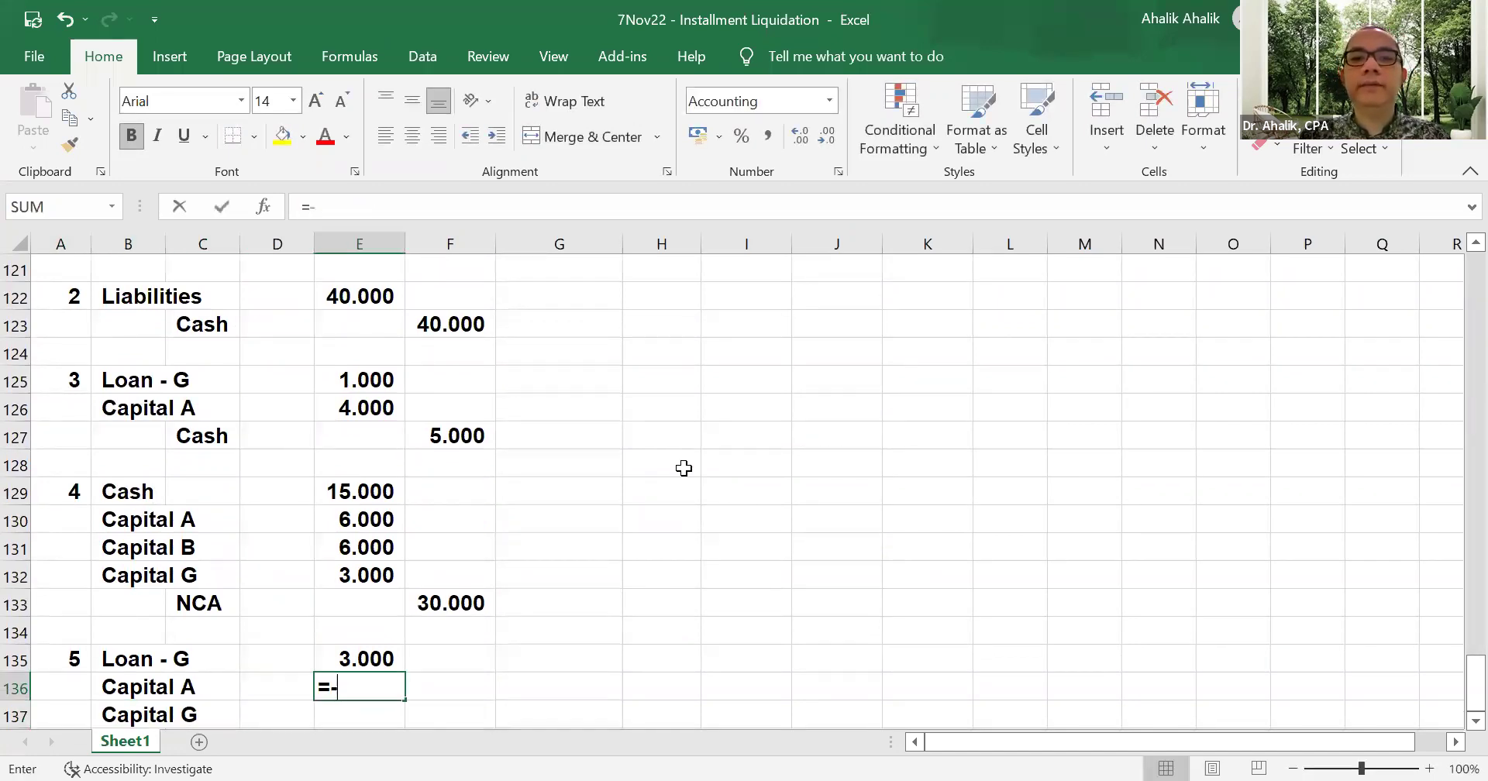
scroll(907, 468, up, 13)
scroll(907, 468, up, 5)
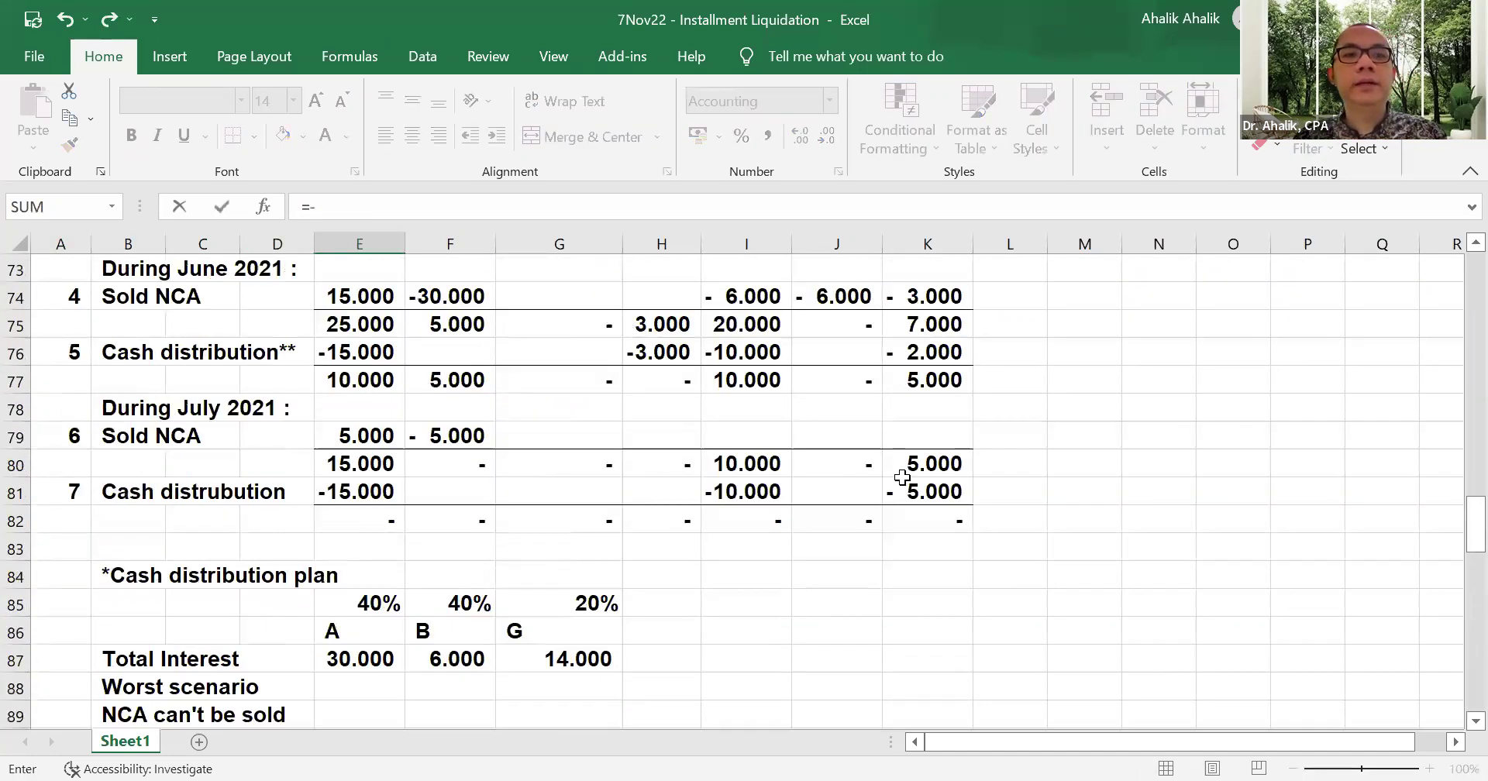
click(758, 520)
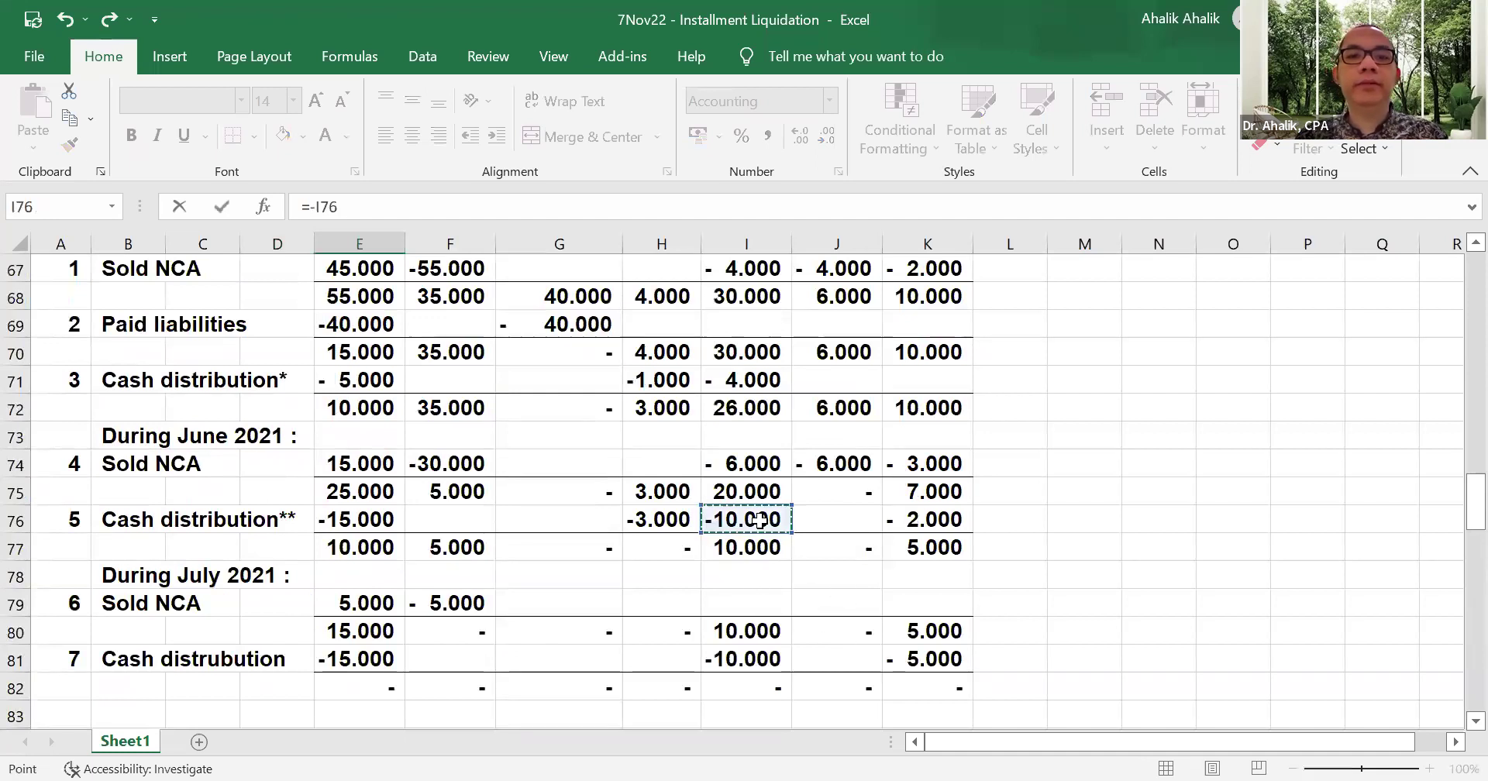
key(Return)
- Set the Capital G debit in E137 to the negative of K76
text(=-)
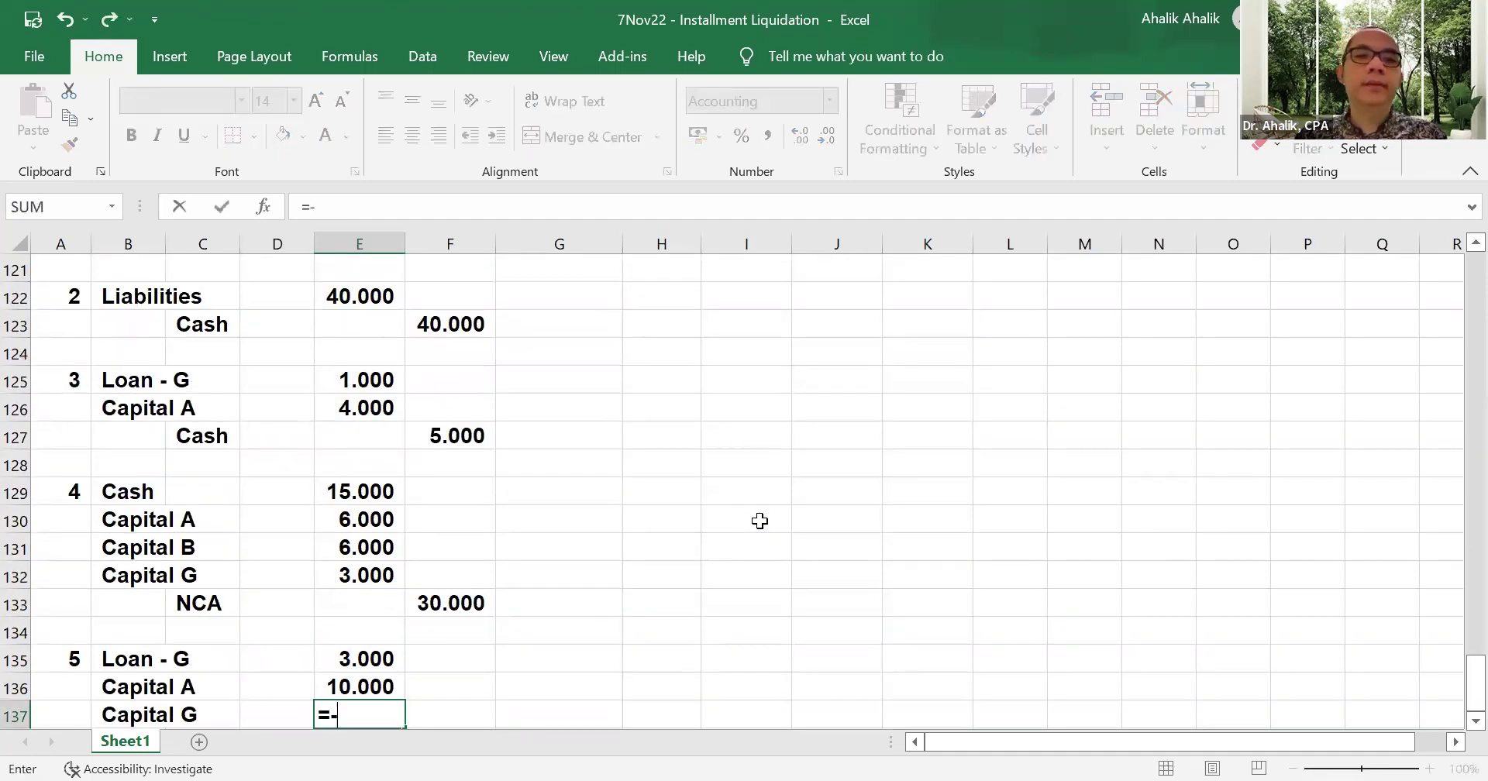
scroll(837, 508, up, 16)
scroll(849, 525, up, 2)
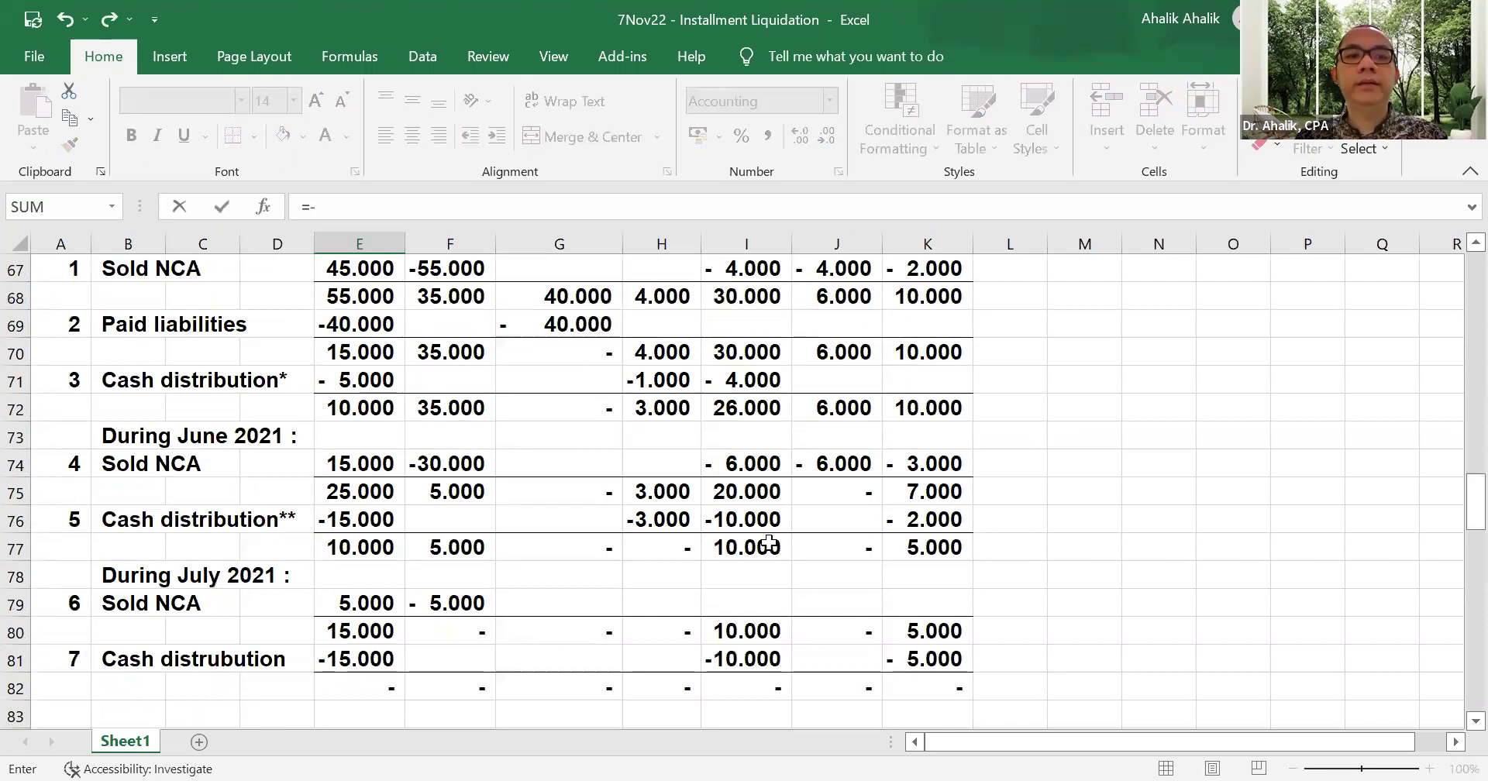
click(947, 520)
key(Return)
- Add the Cash credit line in C138 with F138 summing the debits E135:E137
key(Left)
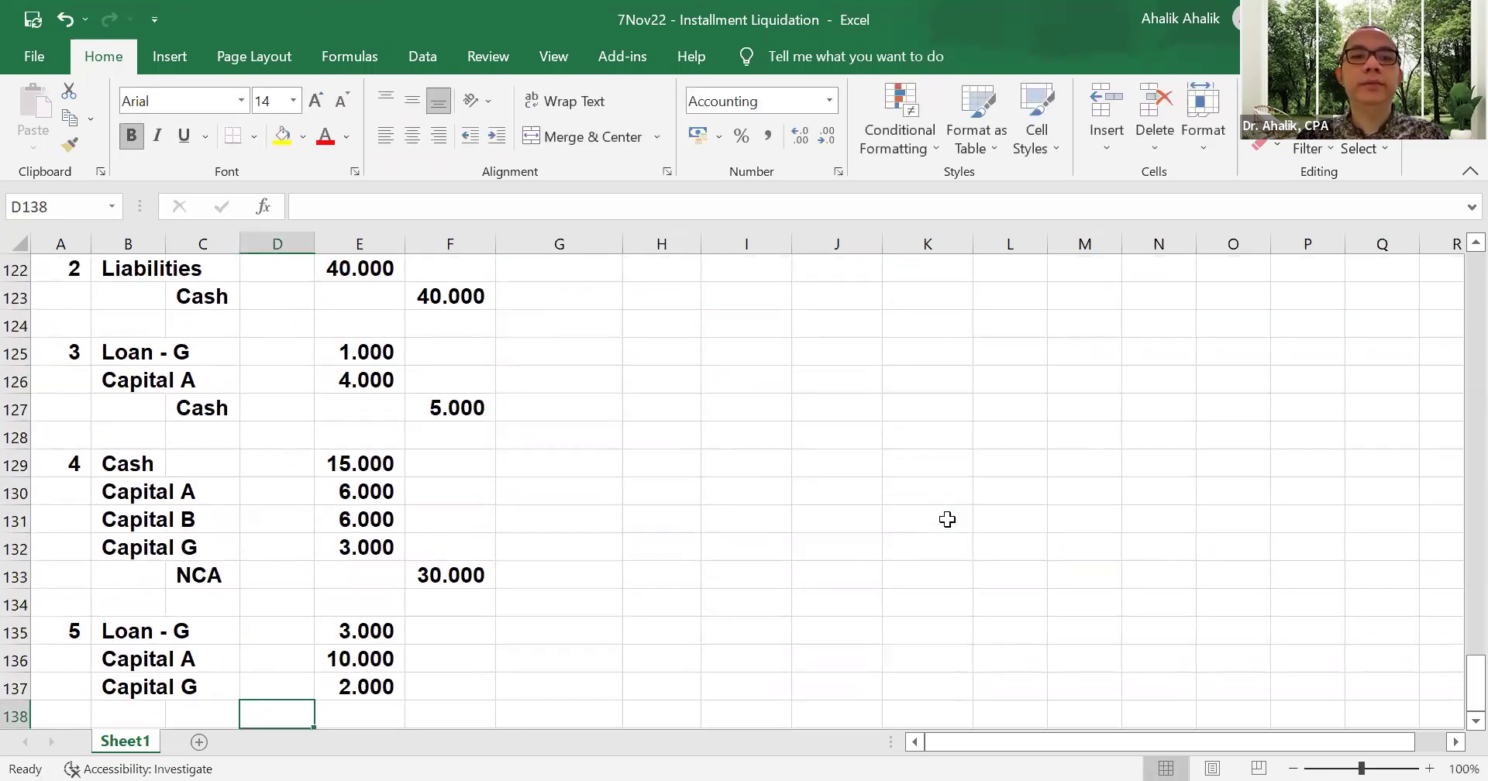
key(Left)
text(Cash)
key(Tab)
key(Tab)
key(Tab)
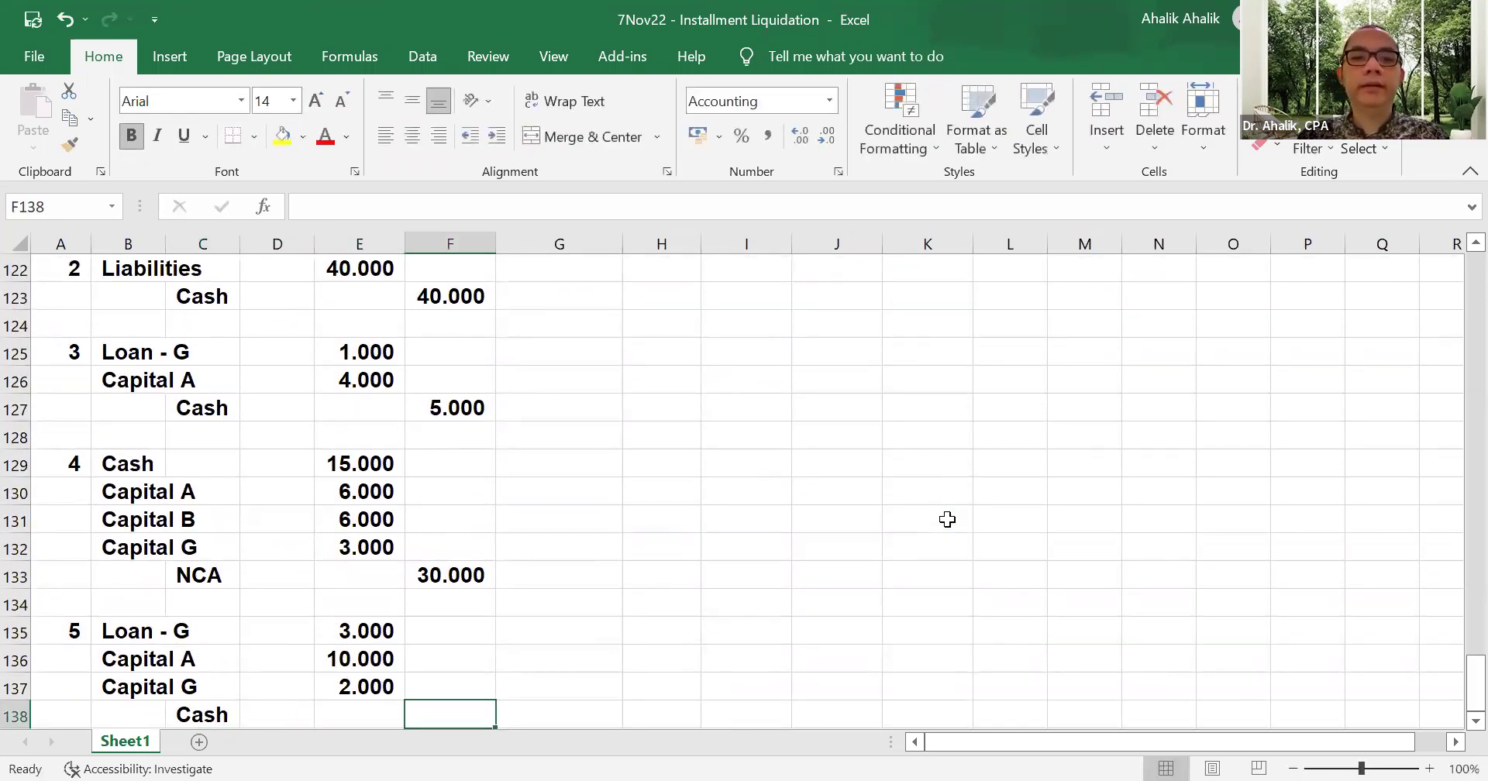
text(=sum()
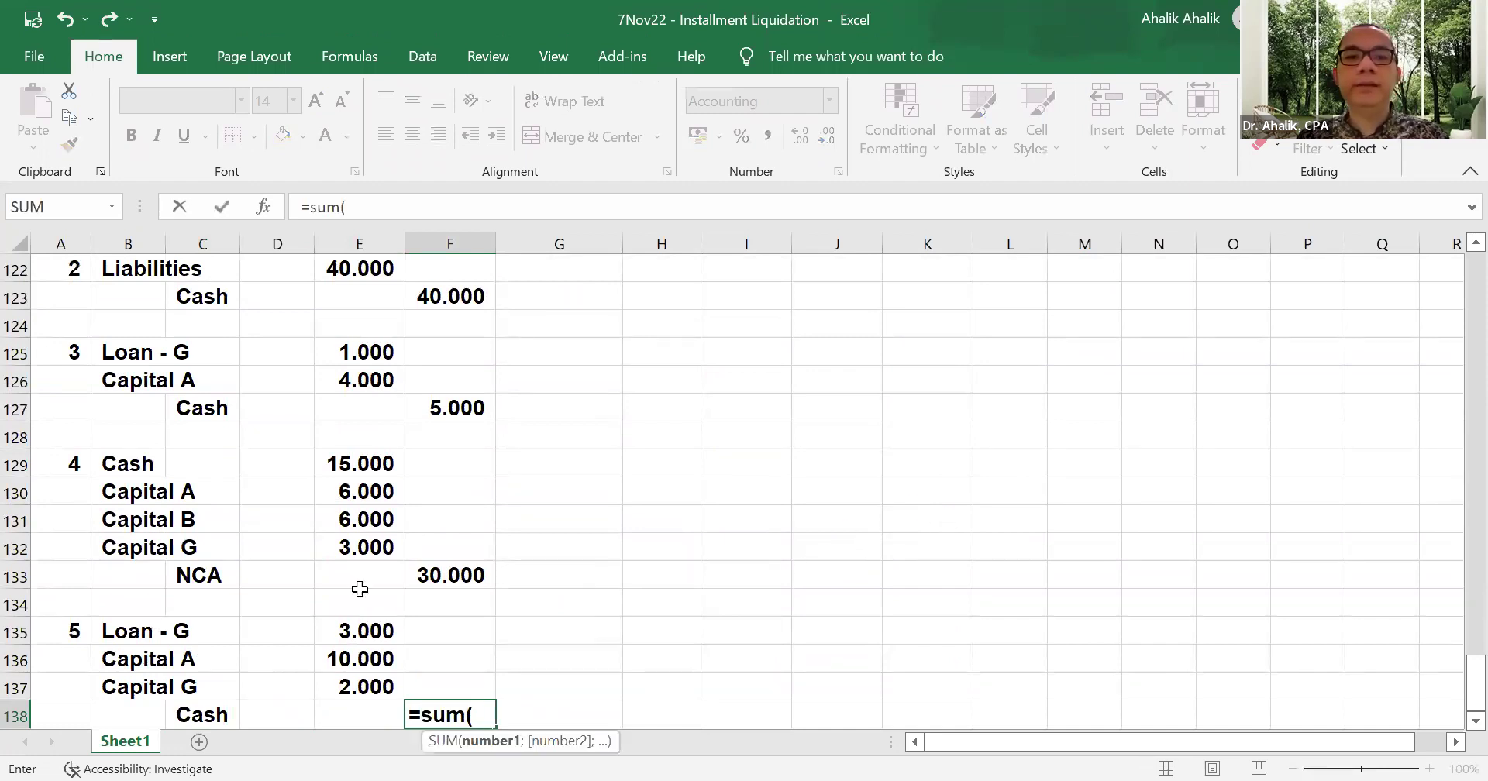
drag(345, 627, 353, 684)
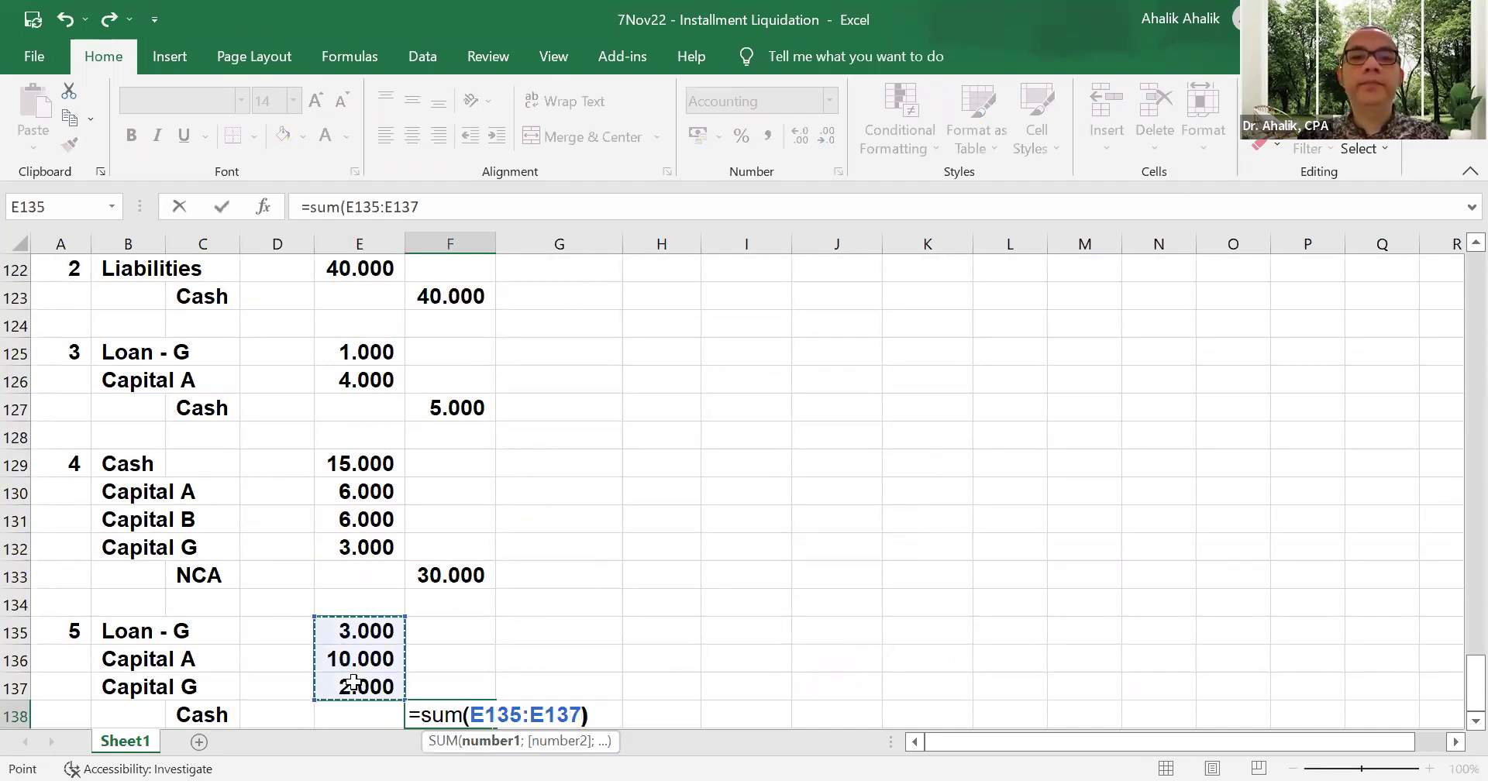
key(Return)
- Number the sixth journal entry by entering 6 in A140
key(Return)
key(Return)
key(Left)
key(Left)
key(Left)
key(Up)
text(6)
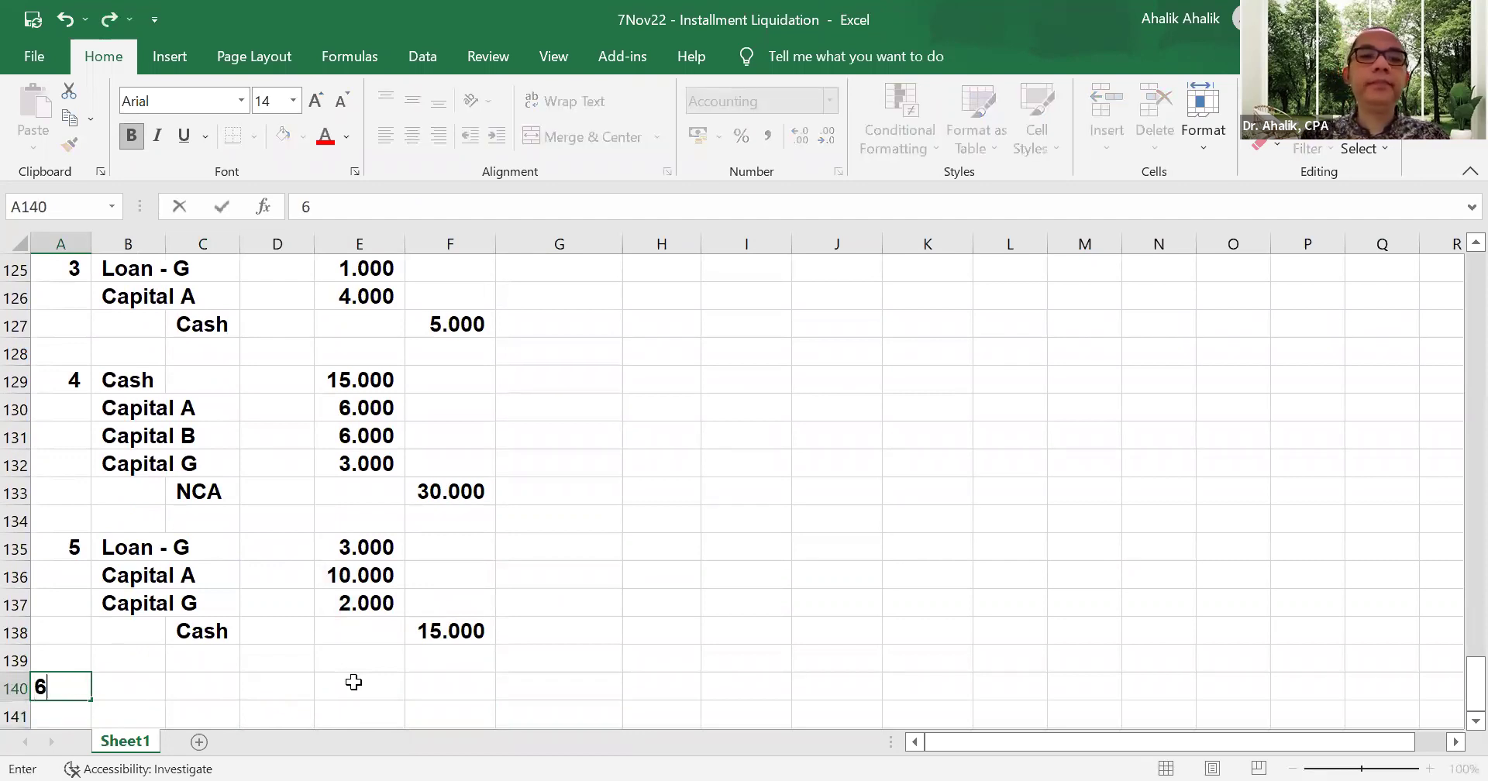
key(Return)
- Label the lines of entry 6 as Cash in B140 and NCA in C141
scroll(556, 507, up, 5)
scroll(556, 507, up, 12)
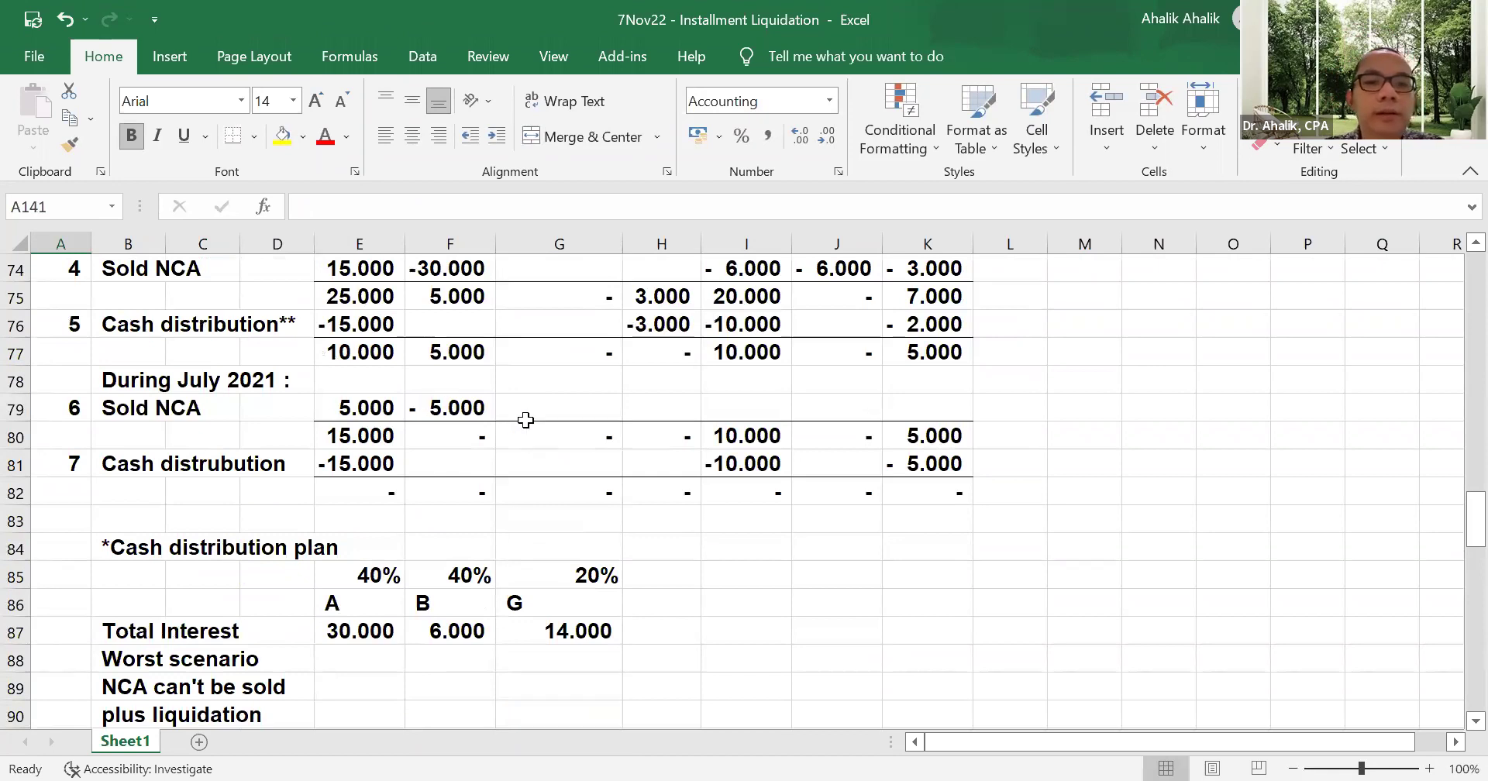
scroll(365, 555, down, 18)
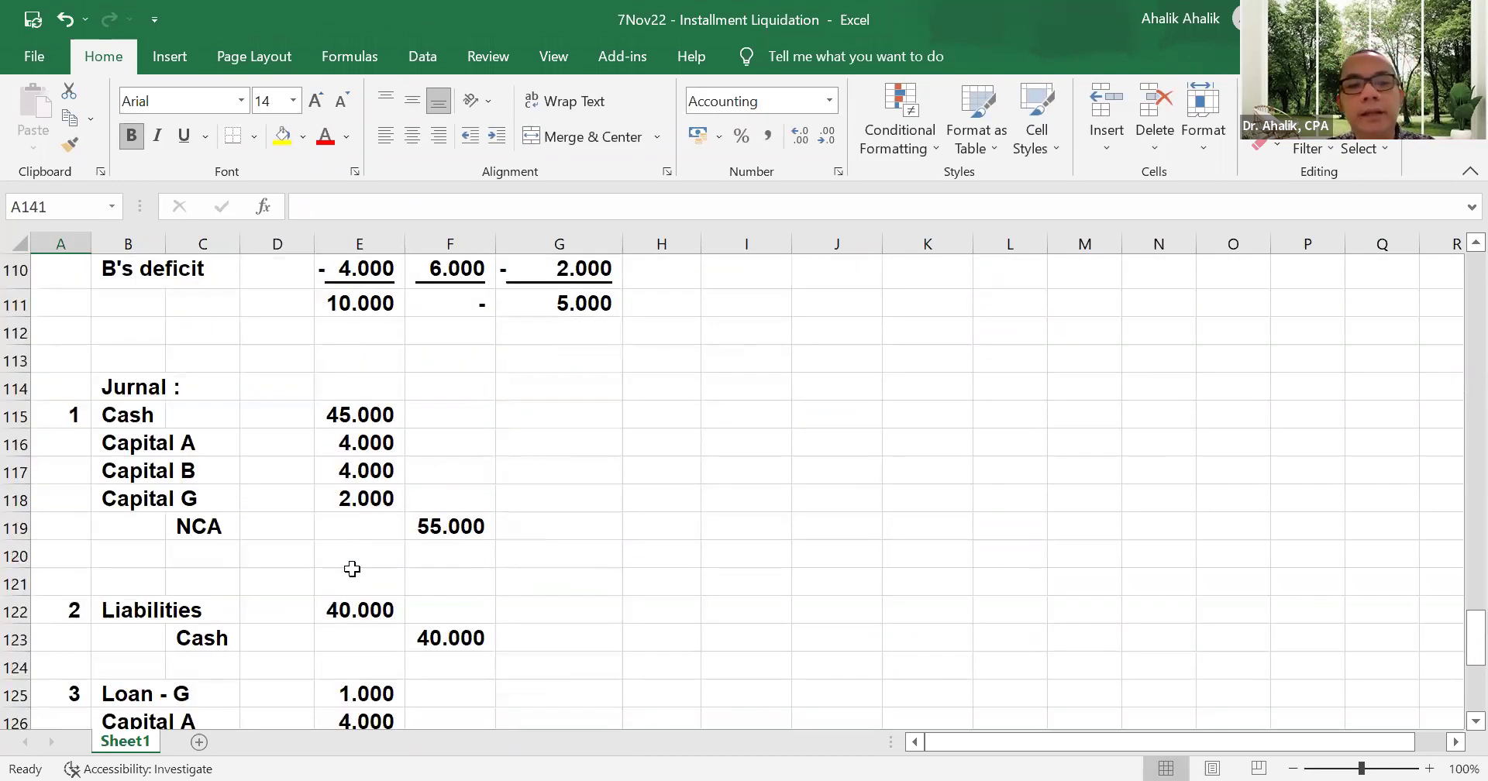
key(Up)
key(Right)
text(Cash)
key(Return)
key(Right)
text(NCA)
- Link the Cash debit of entry 6 in E140 to E79, the cash from the July NCA sale
click(312, 593)
click(319, 594)
text(=-)
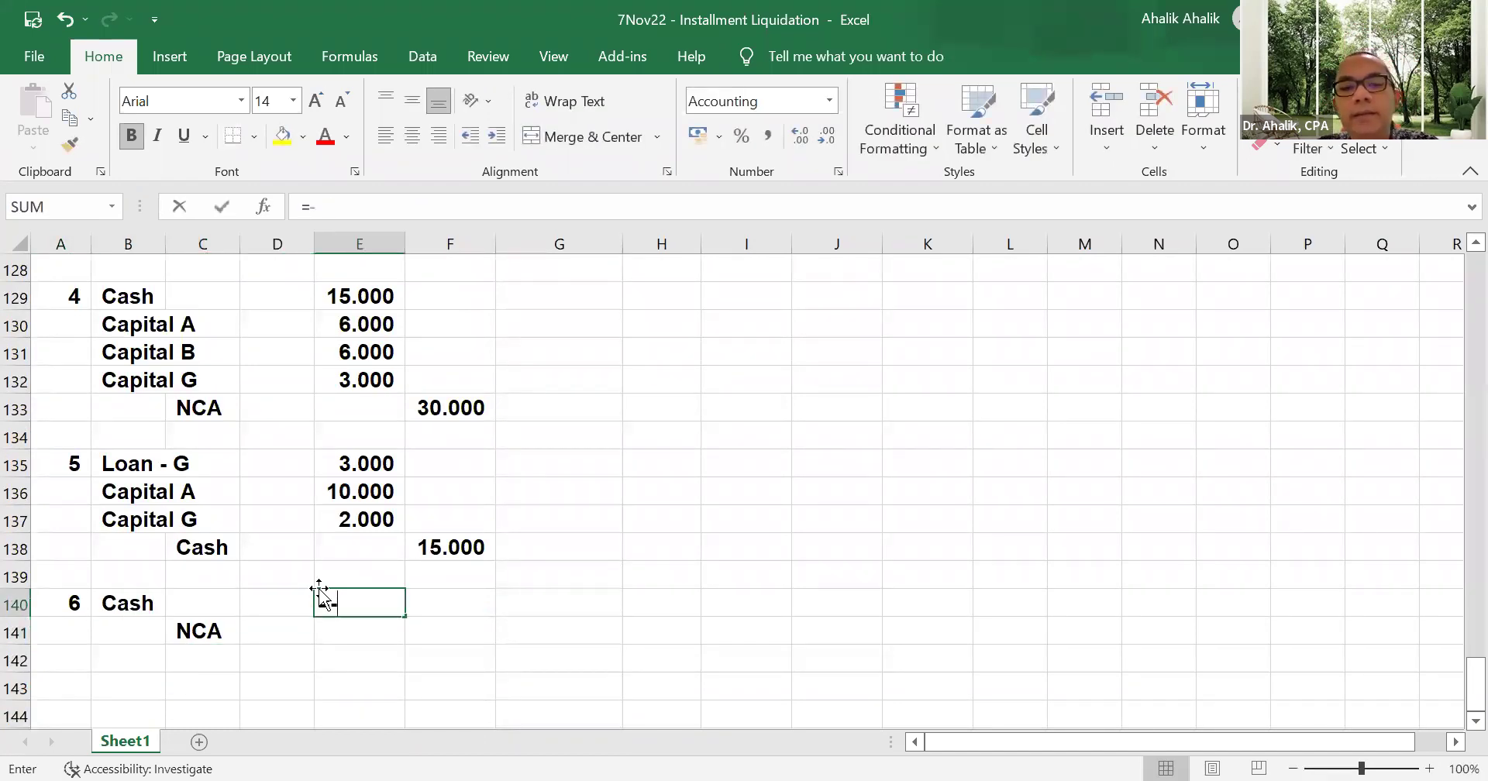
scroll(553, 499, up, 3)
scroll(572, 478, up, 12)
scroll(572, 478, down, 4)
key(BackSpace)
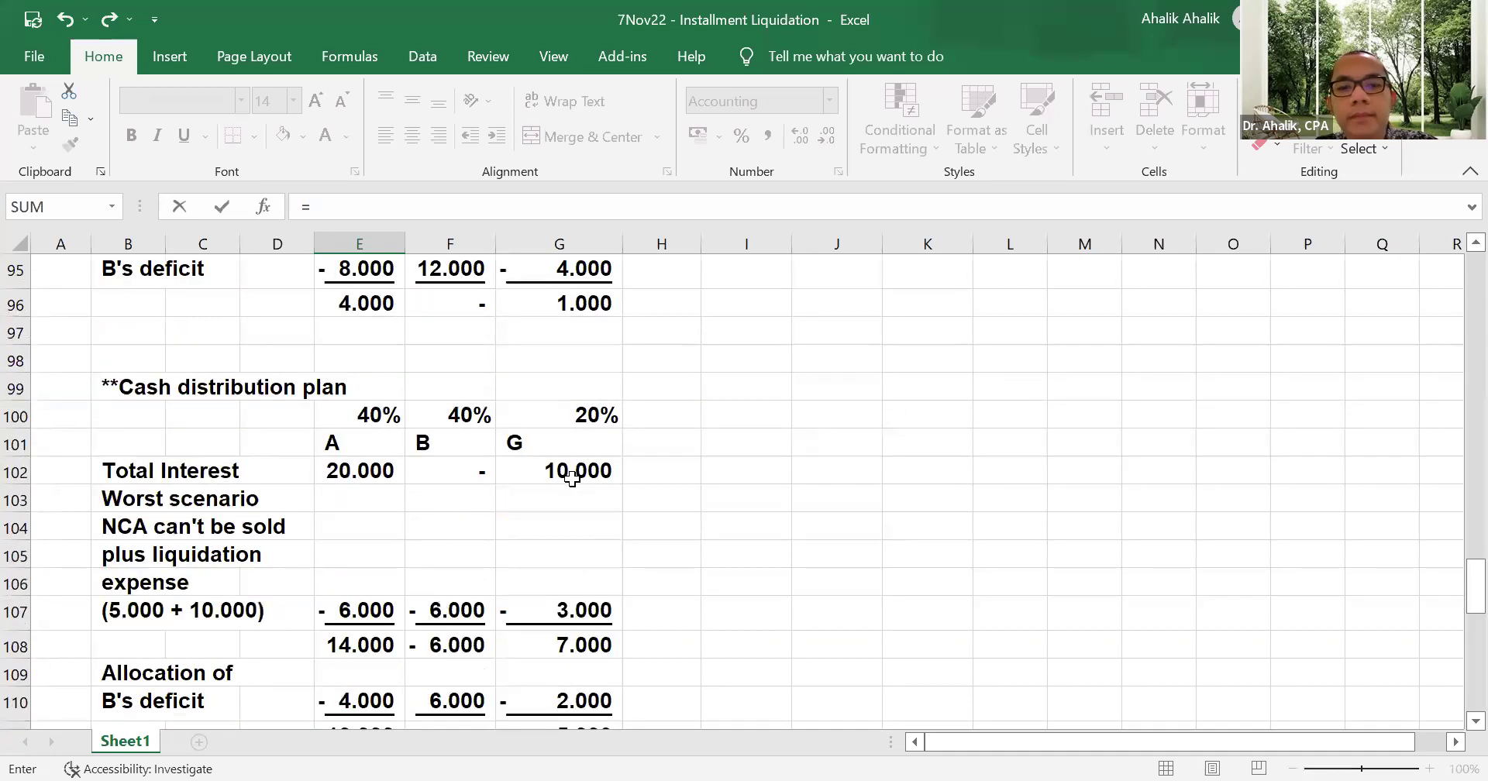
scroll(615, 553, down, 10)
scroll(614, 553, up, 14)
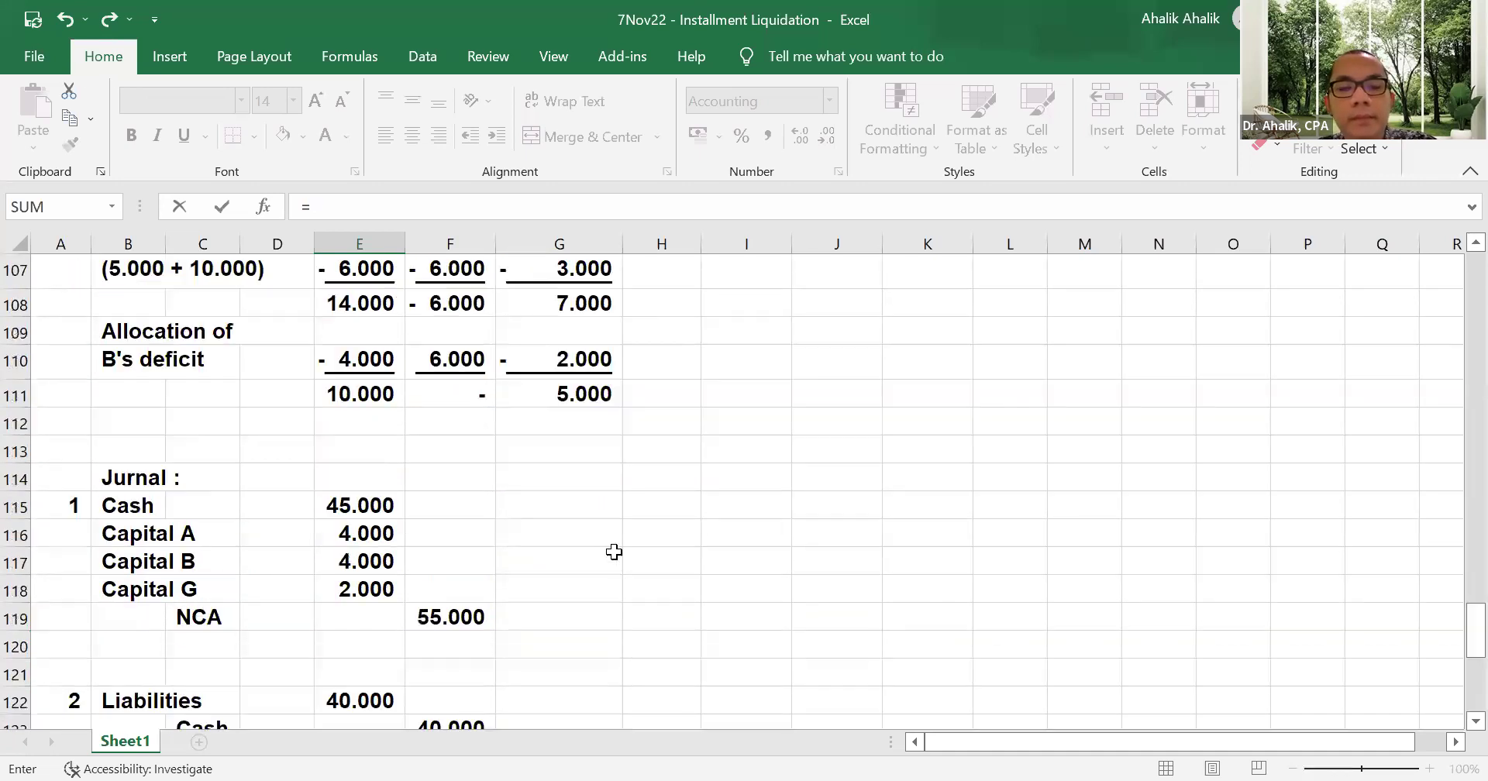
scroll(615, 553, up, 3)
click(373, 405)
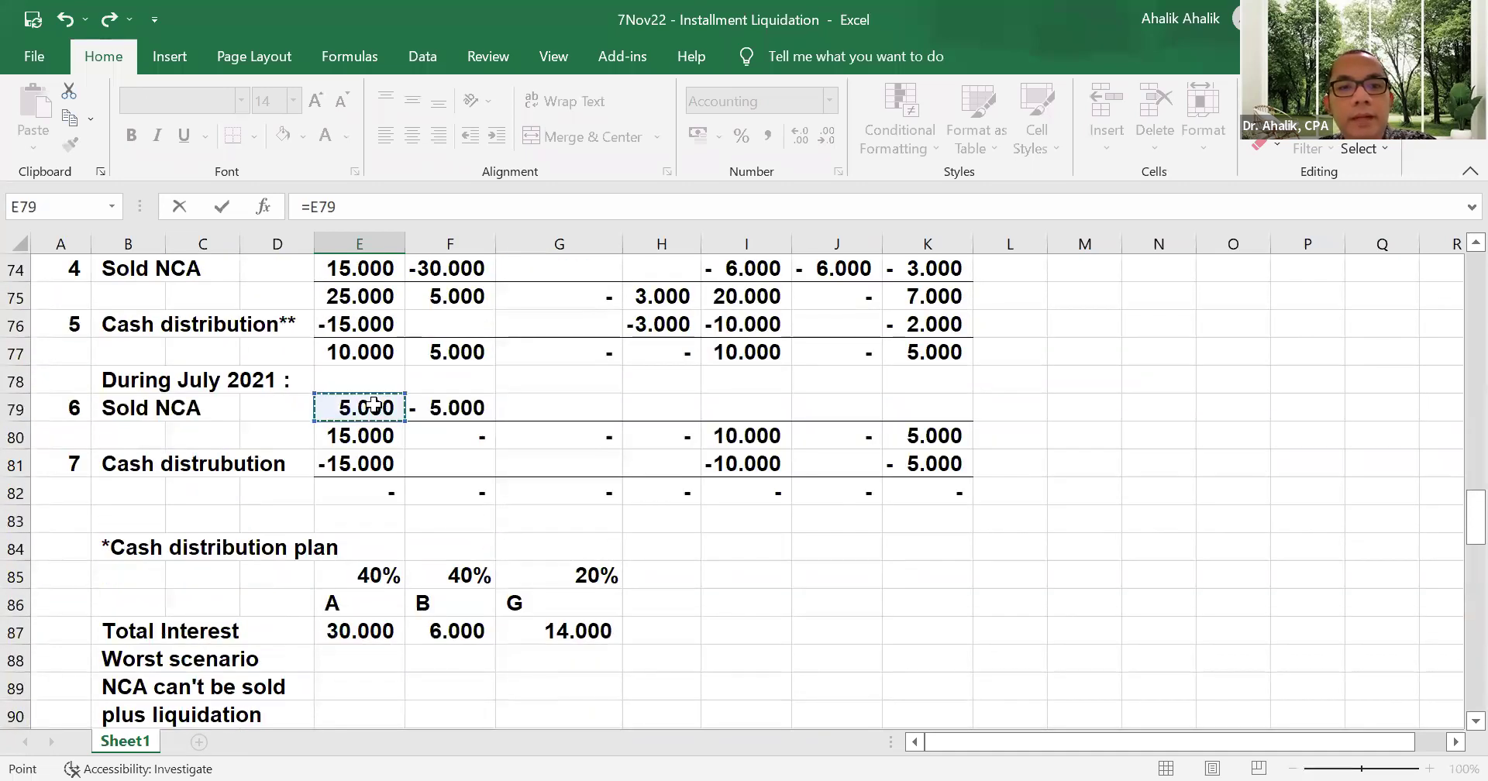
key(Escape)
- Set the NCA credit of entry 6 in F141 equal to the Cash debit in E140
text(=)
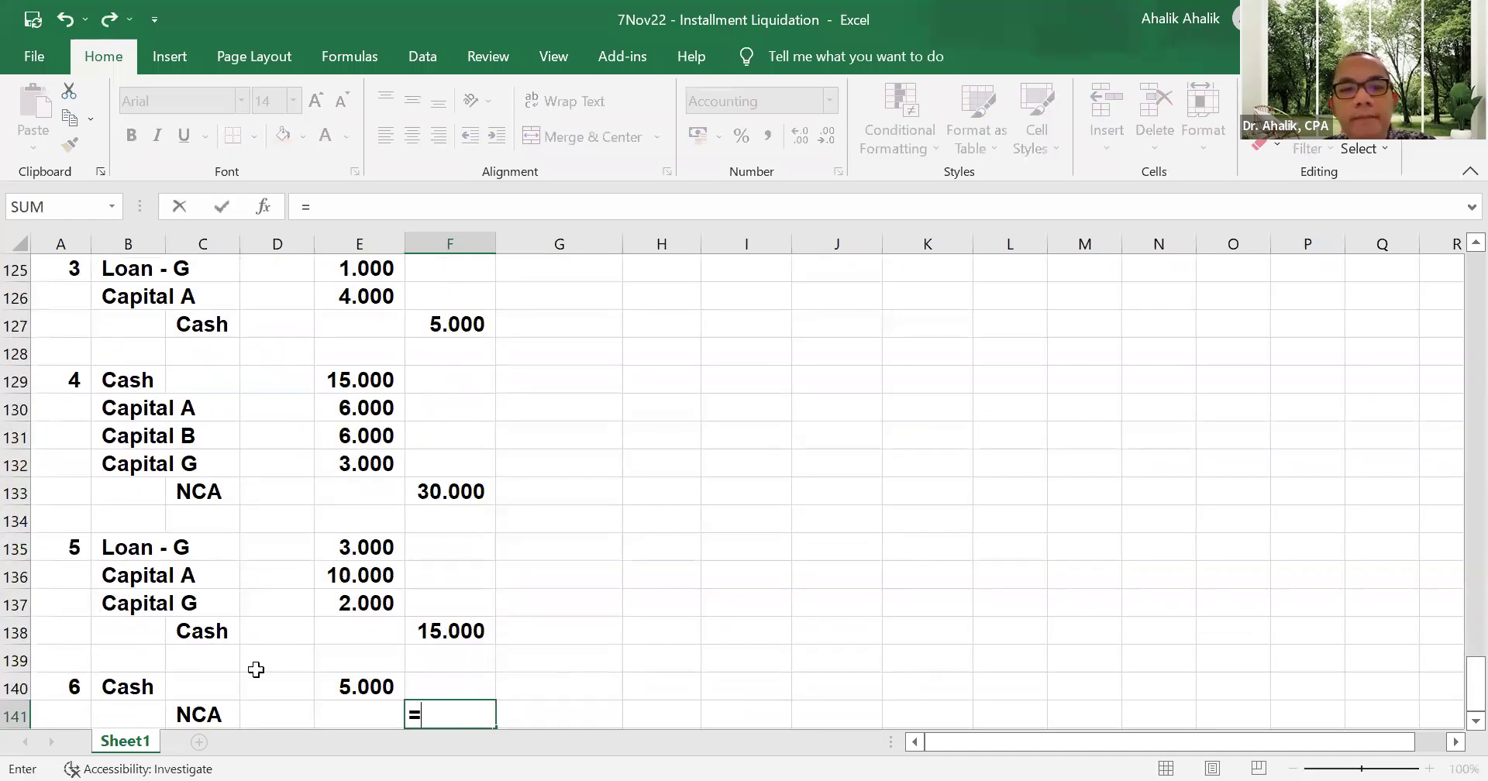
click(340, 679)
key(Return)
- Number the seventh journal entry by entering 7 in A143
key(Down)
key(Left)
key(Left)
key(Left)
key(Left)
key(Left)
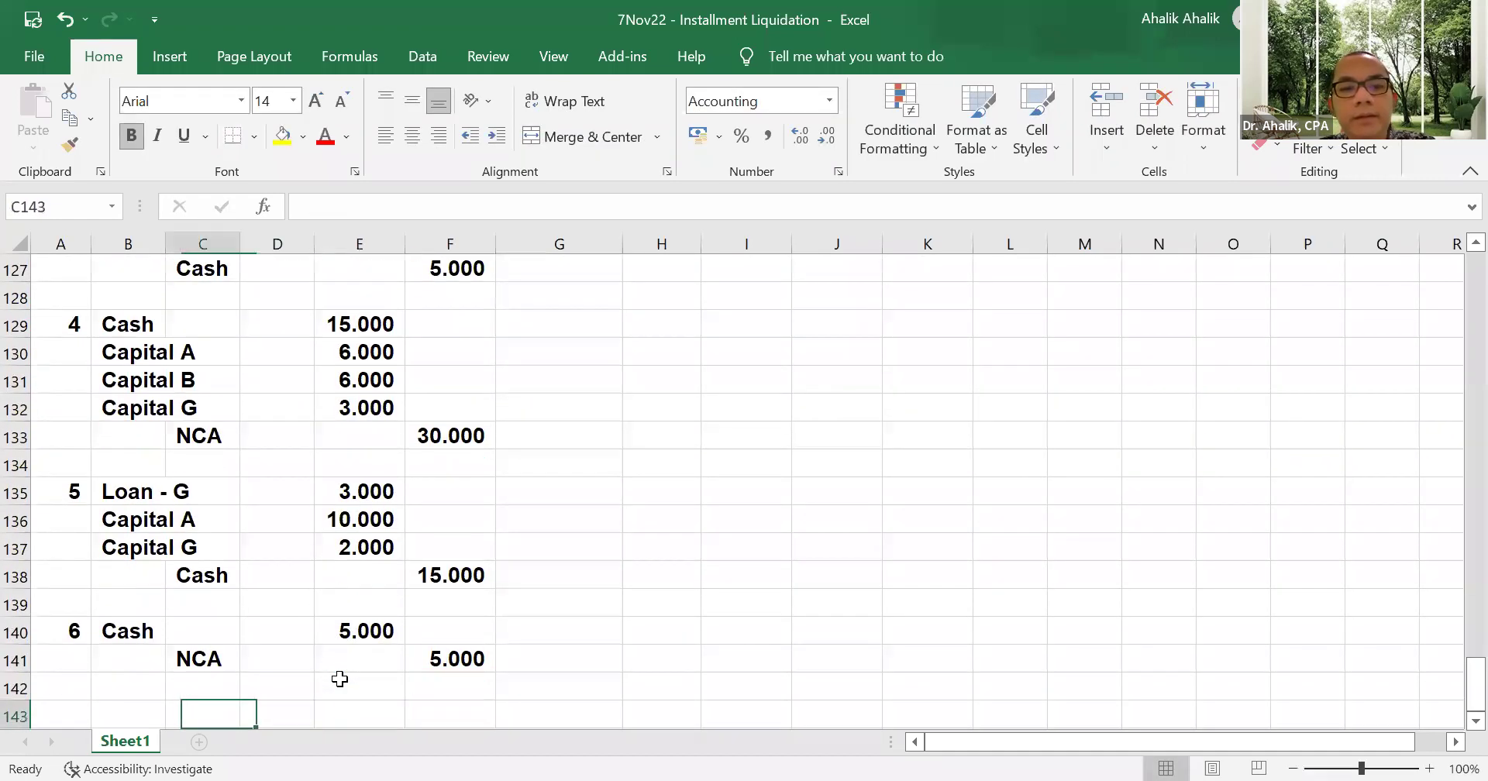
text(7)
key(Tab)
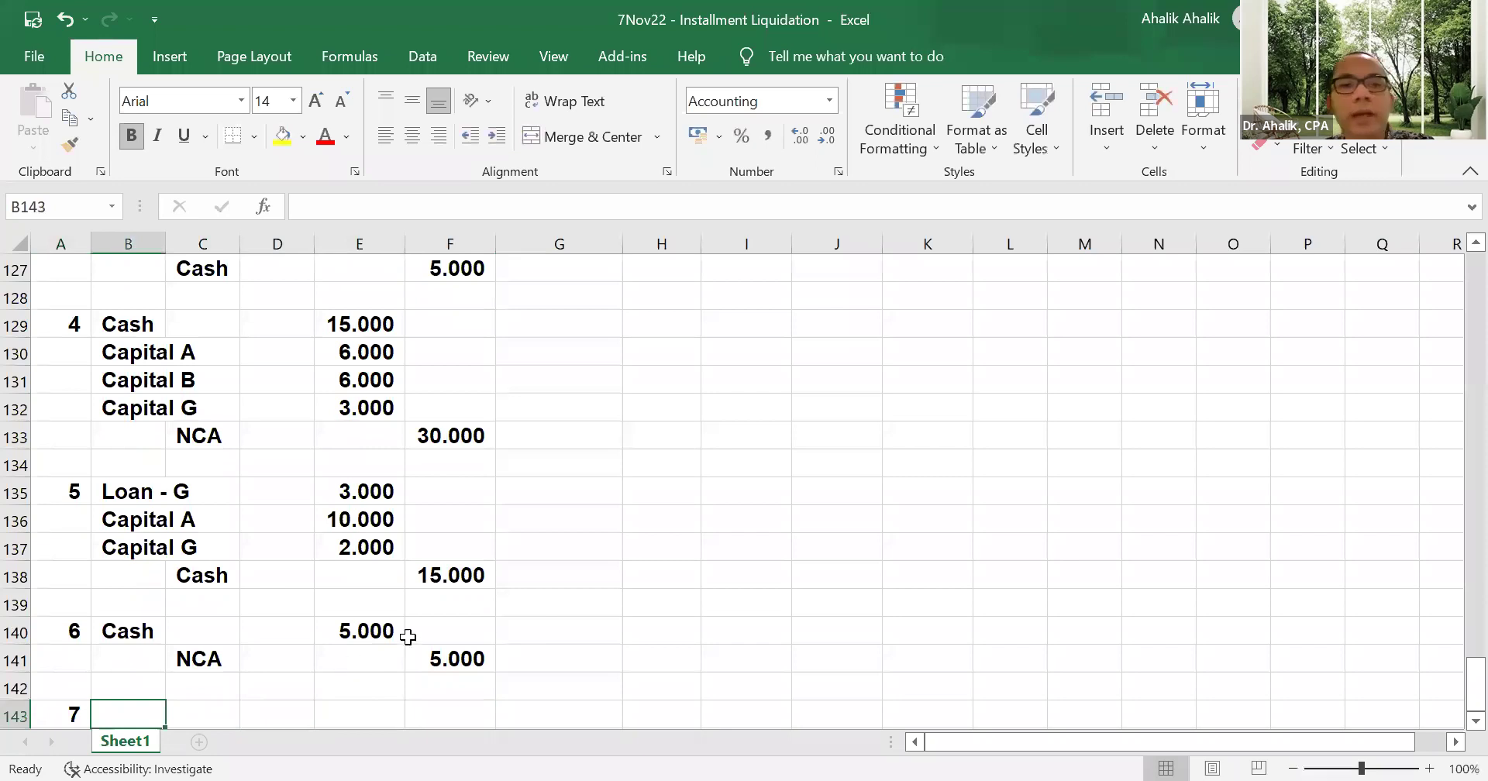
- Check the July 2021 cash distribution in row 81 for the accounts of the seventh journal entry
scroll(670, 521, up, 14)
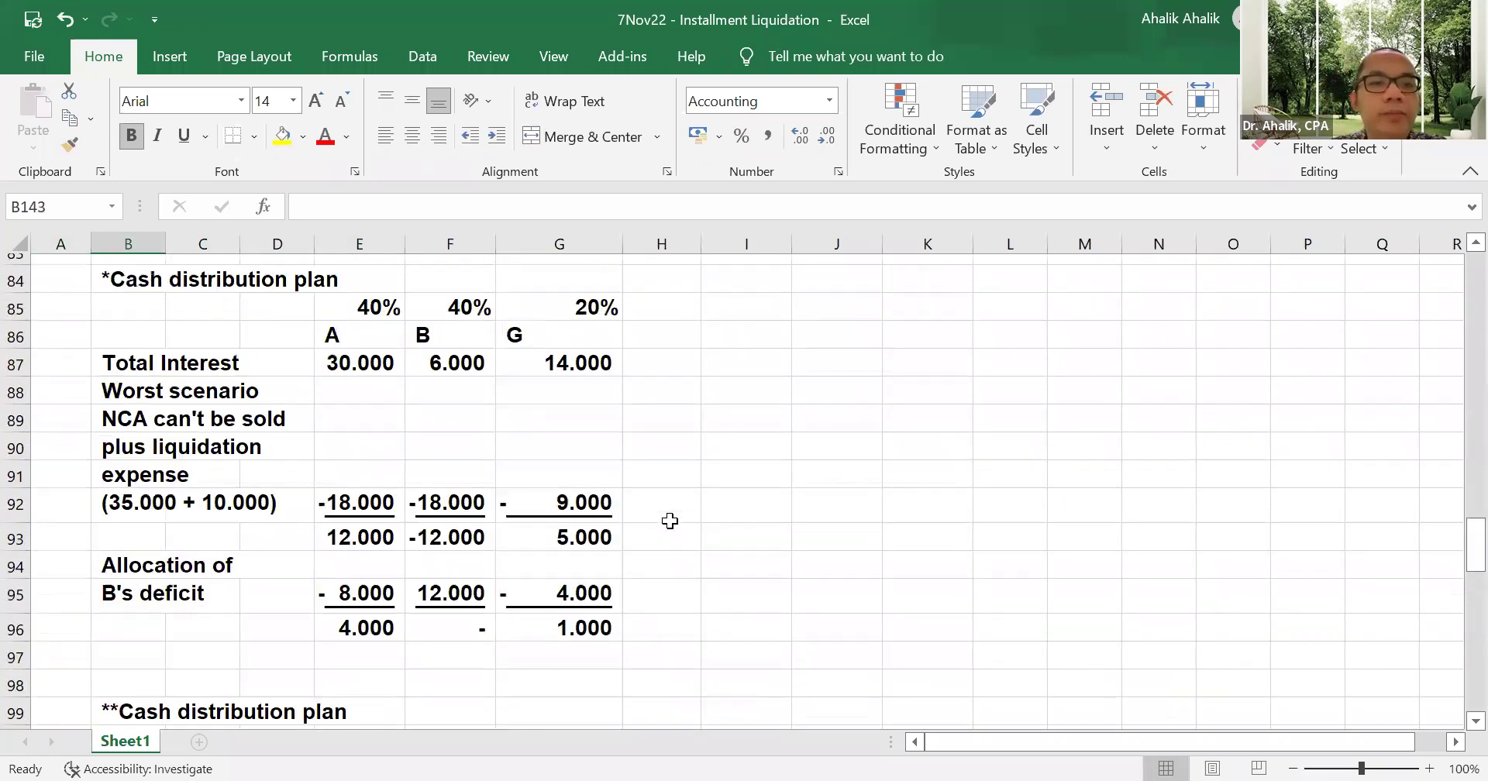
scroll(671, 521, up, 3)
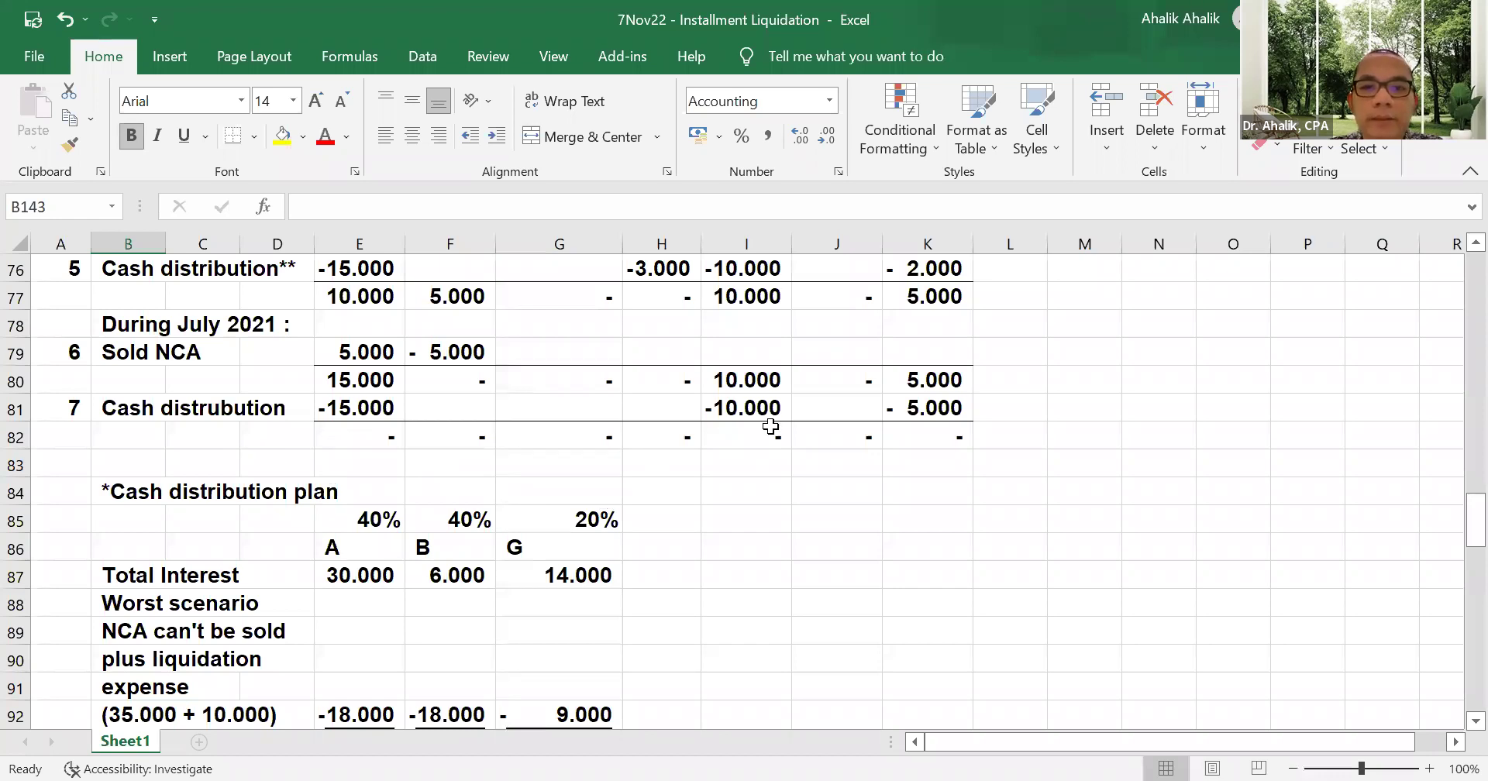
scroll(473, 468, down, 17)
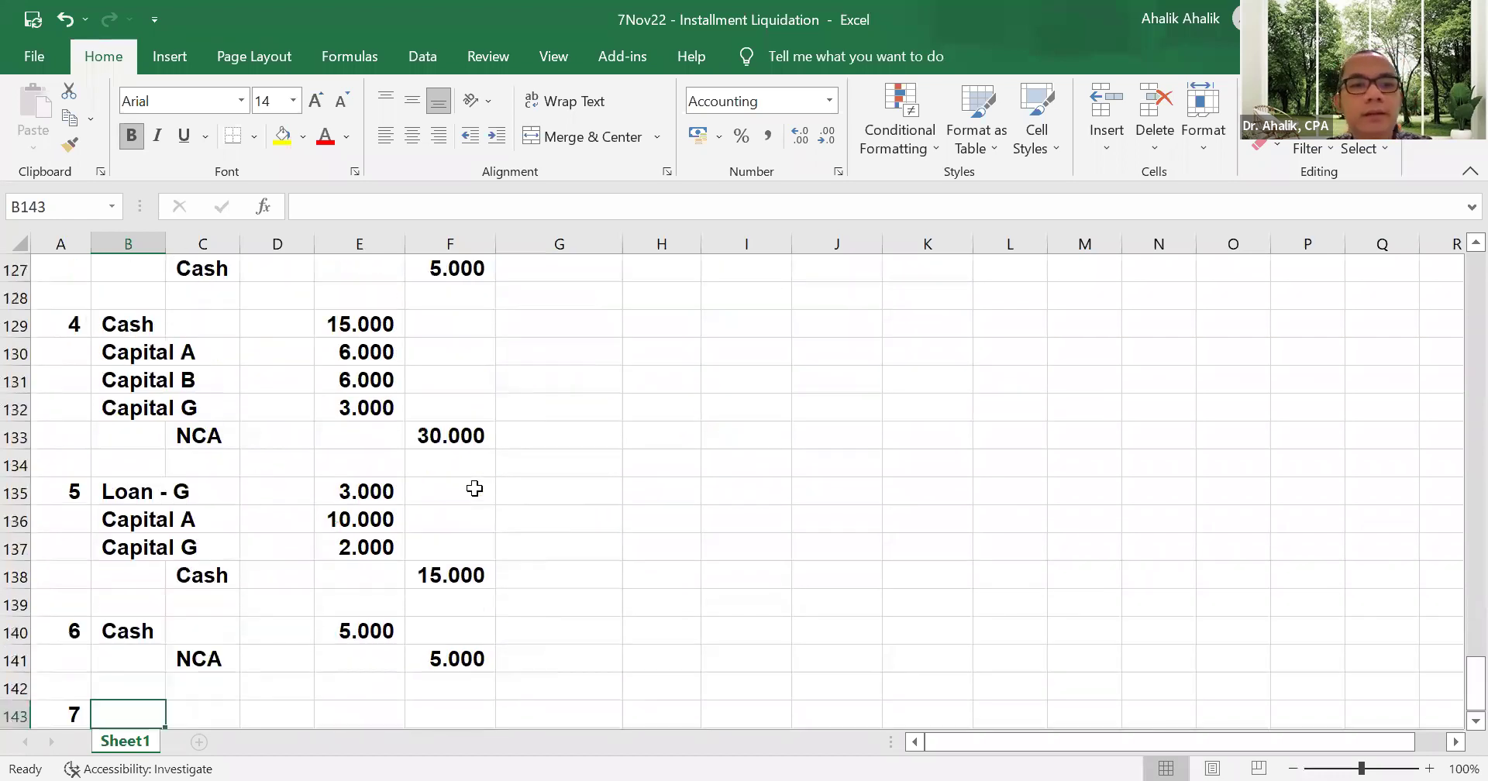
scroll(474, 488, up, 2)
scroll(474, 488, down, 2)
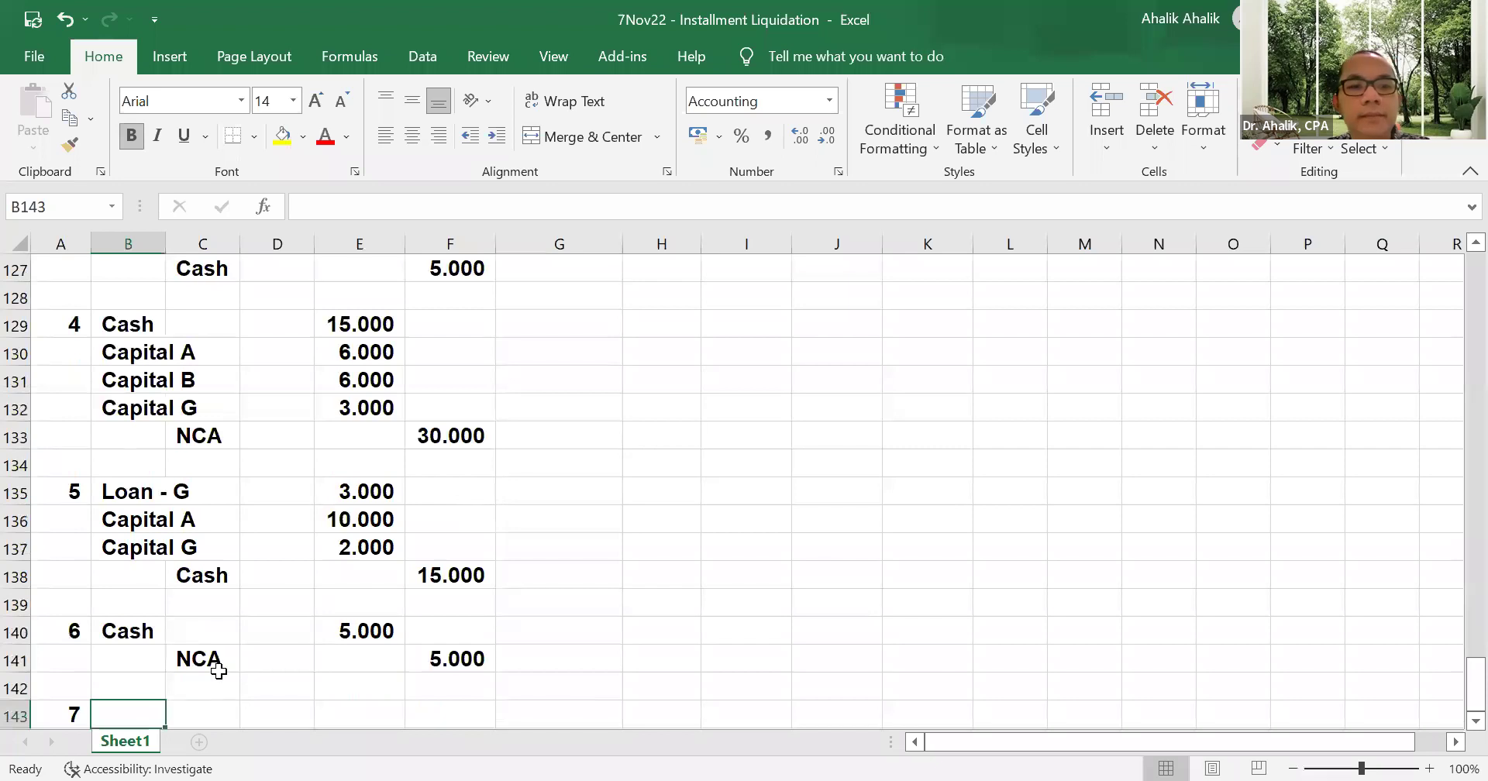
- Enter the accounts of entry 7: Capital A in B143, Capital G in B144 and Cash in C145
text(X)
key(BackSpace)
text(Cap)
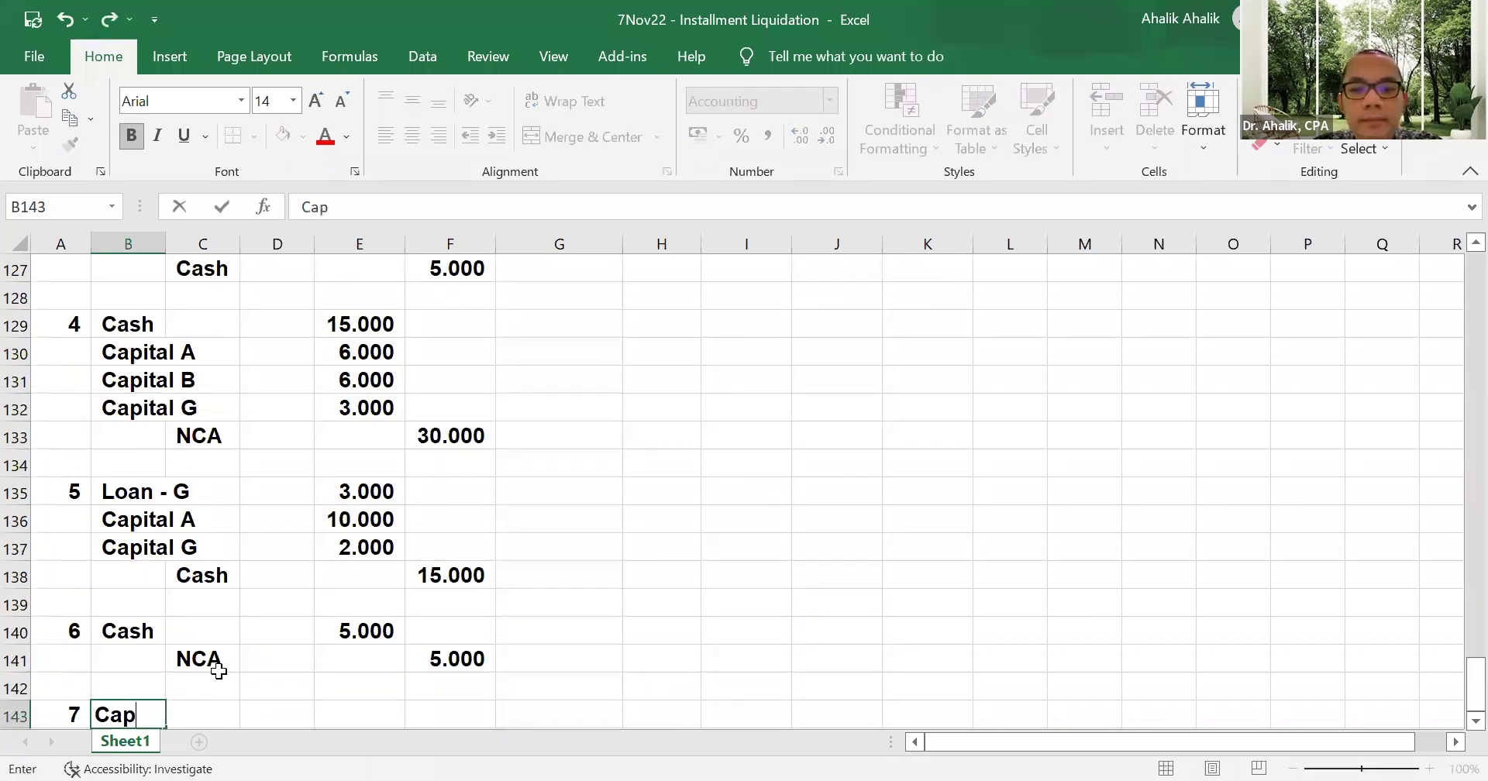
text(ital A)
key(Return)
text(Capital )
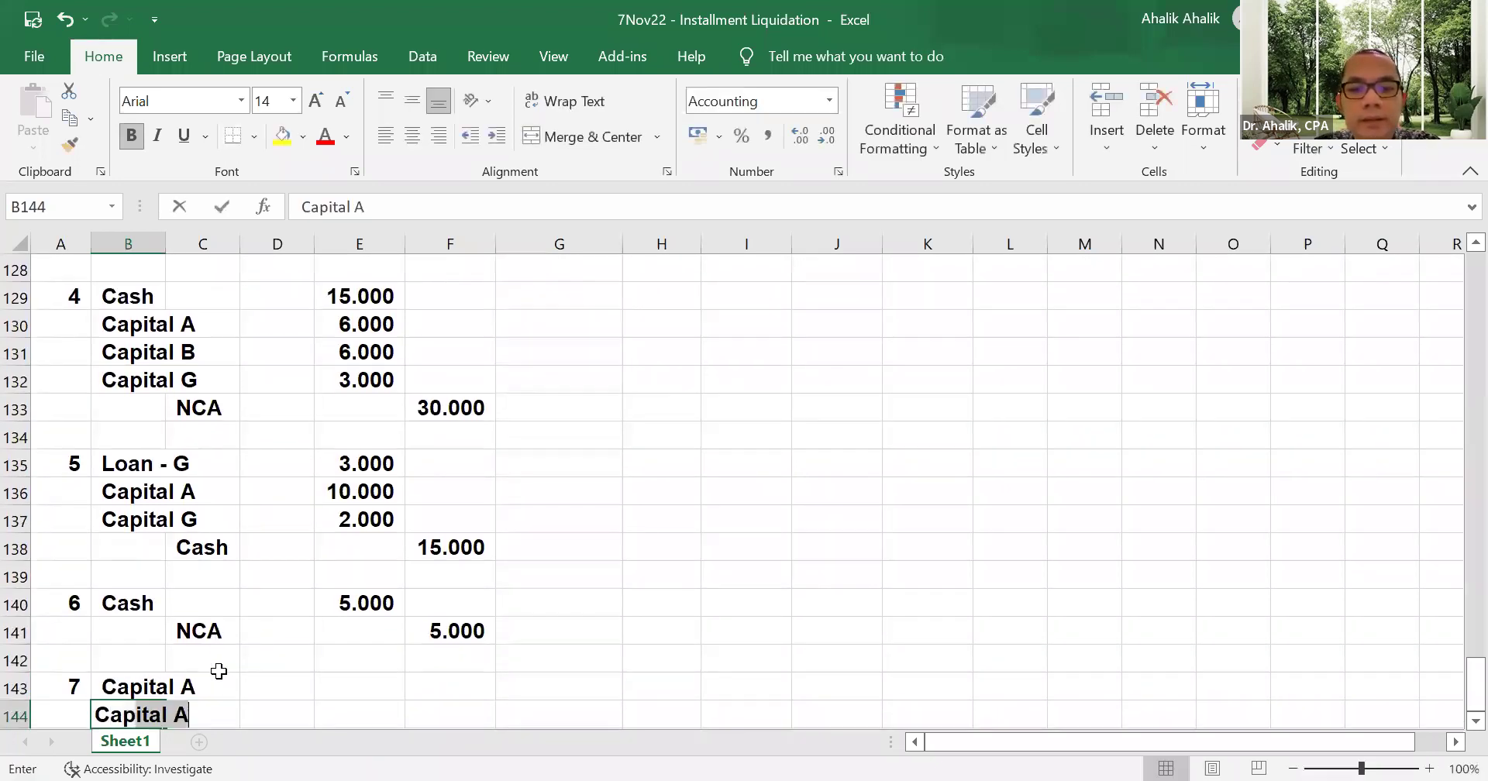
text(G)
key(Return)
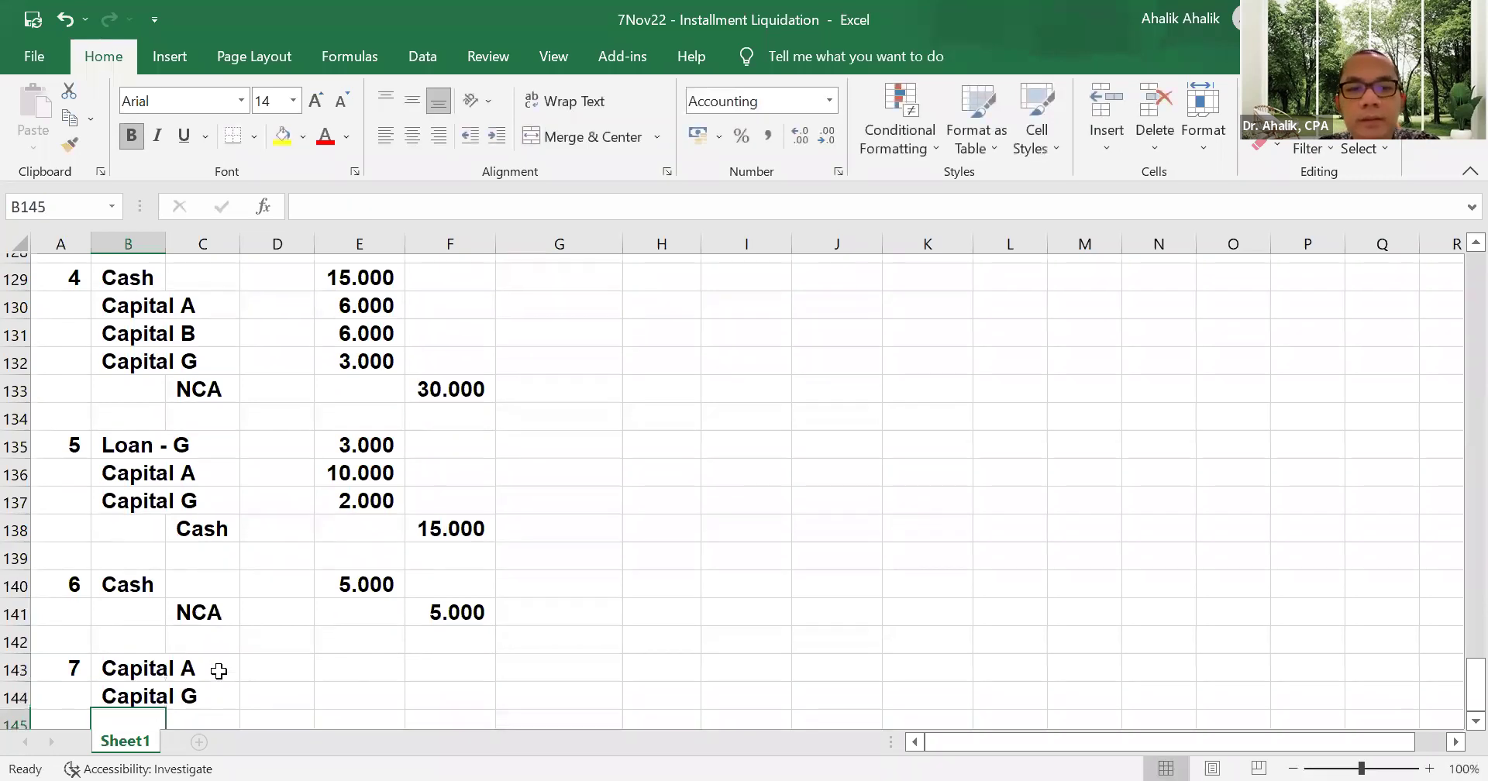
key(Right)
text(Cas)
key(Up)
- Link the Capital A debit in E143 to I81, partner A's July cash distribution, with the sign reversed
key(Up)
key(Right)
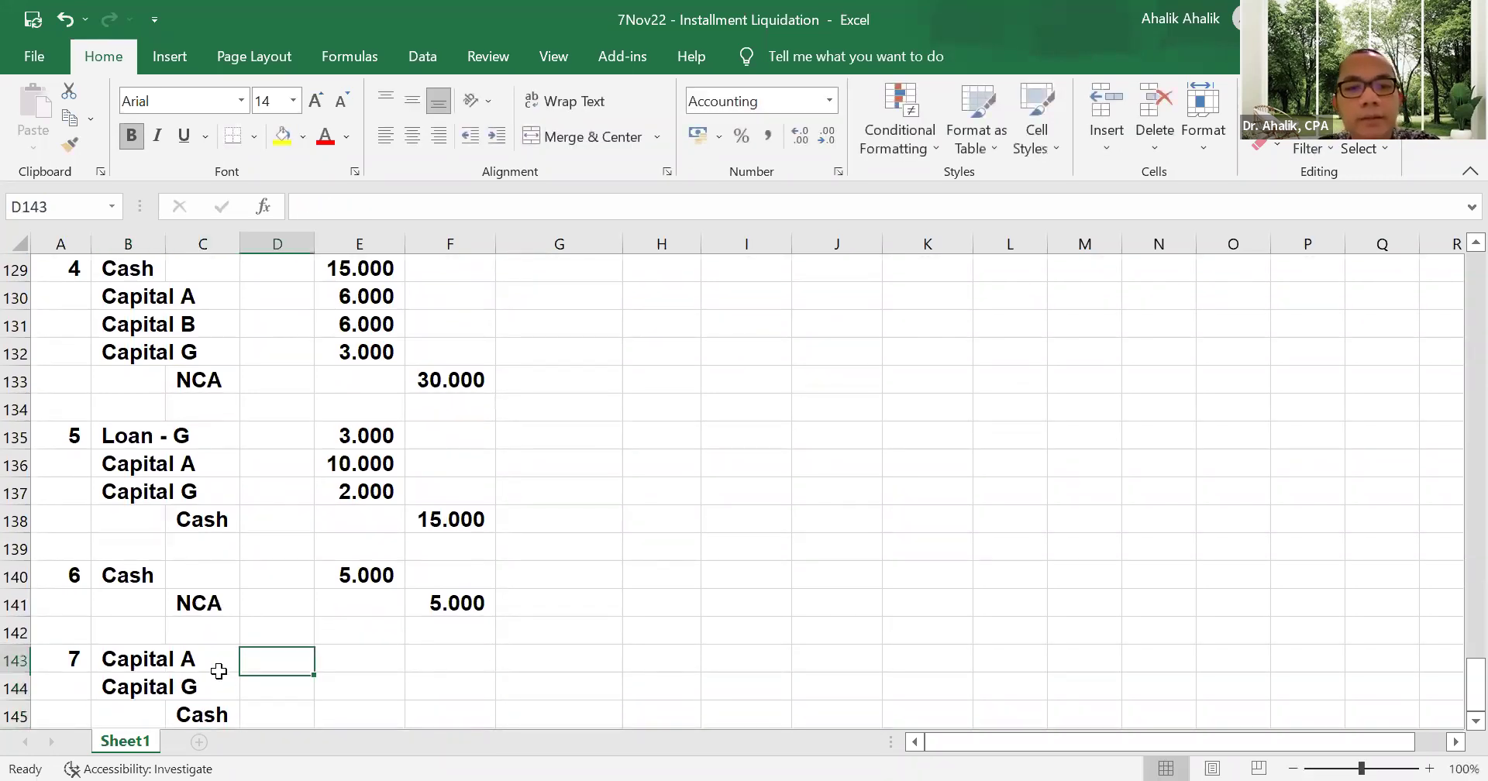
key(Right)
text(=)
scroll(363, 636, up, 1)
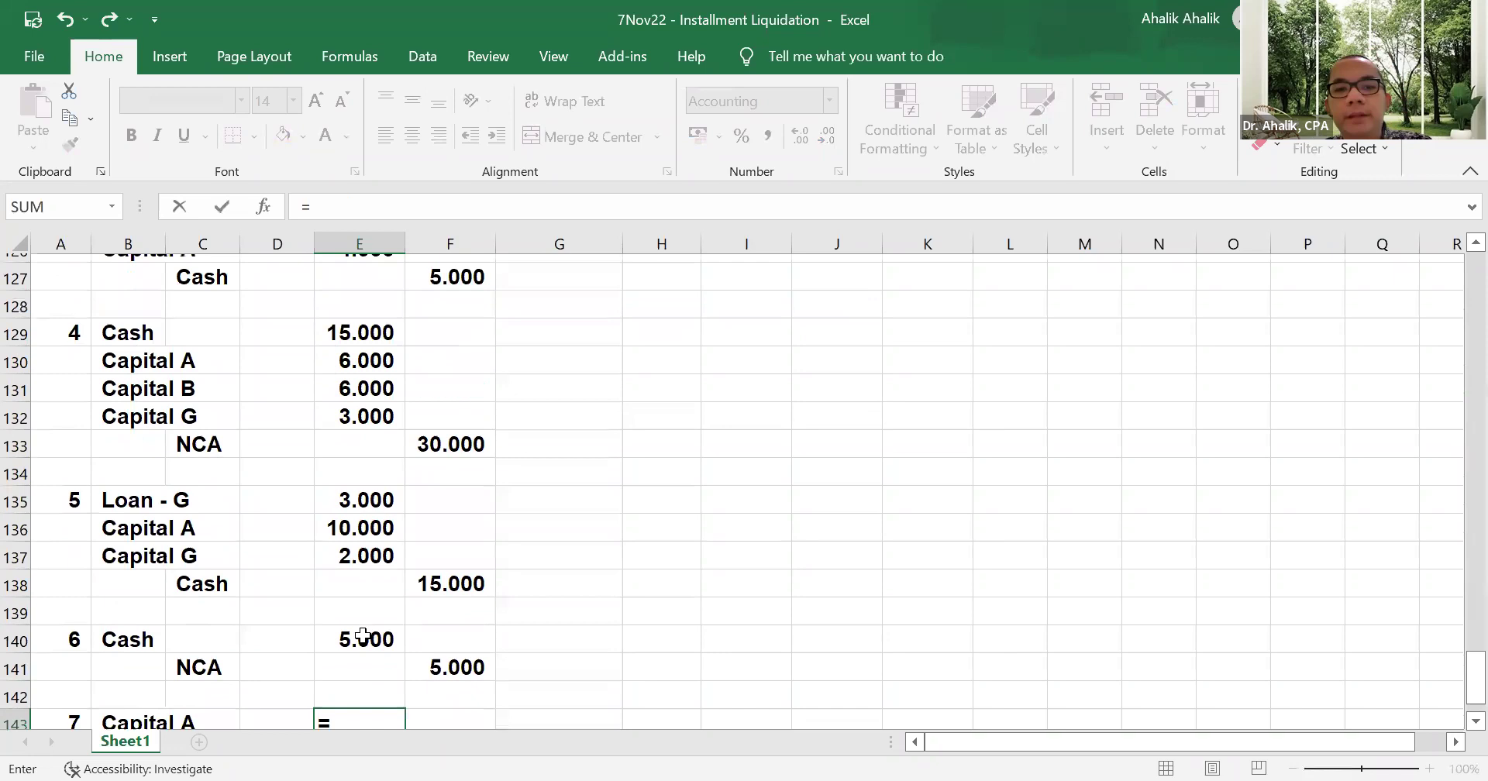
text(-)
scroll(459, 583, up, 19)
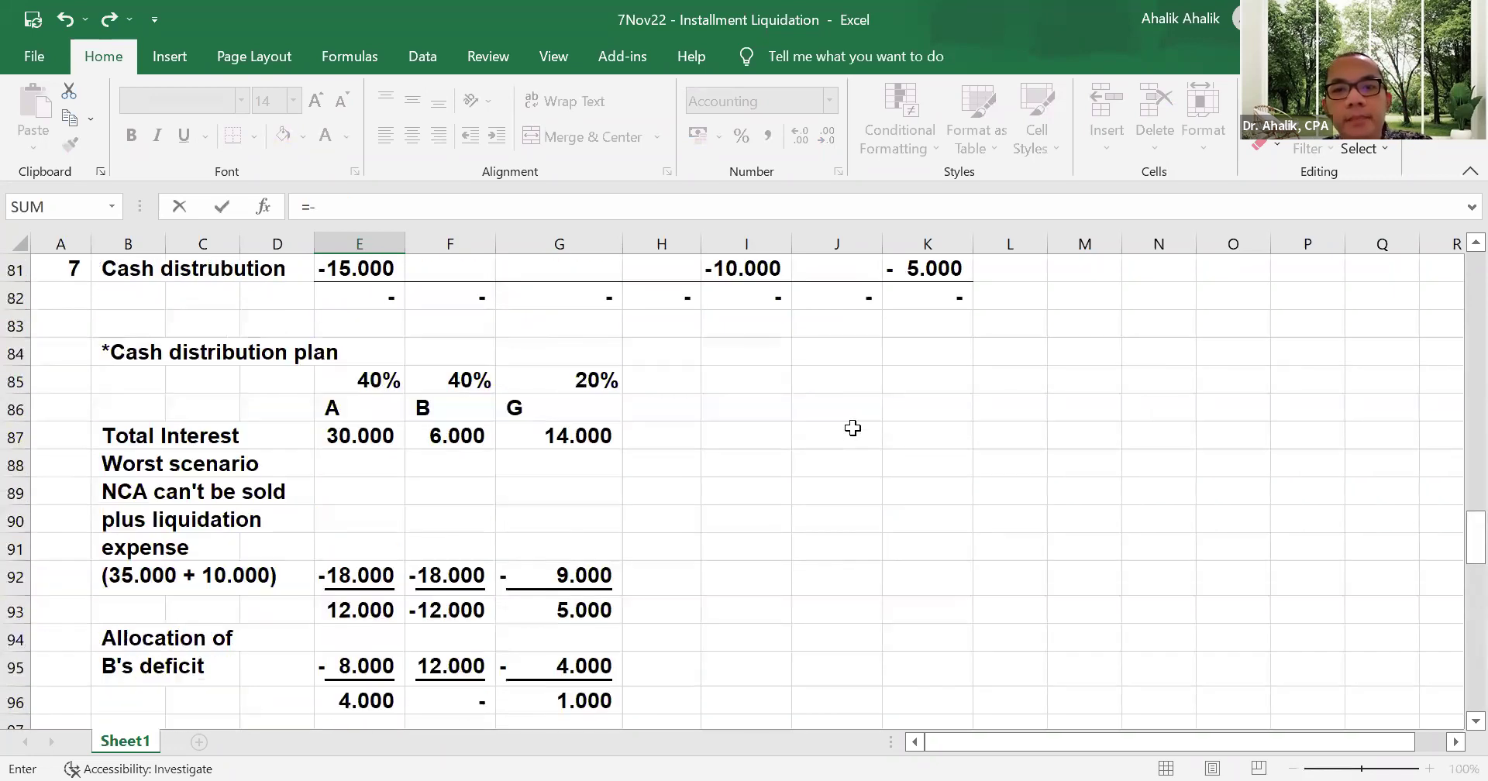
click(743, 609)
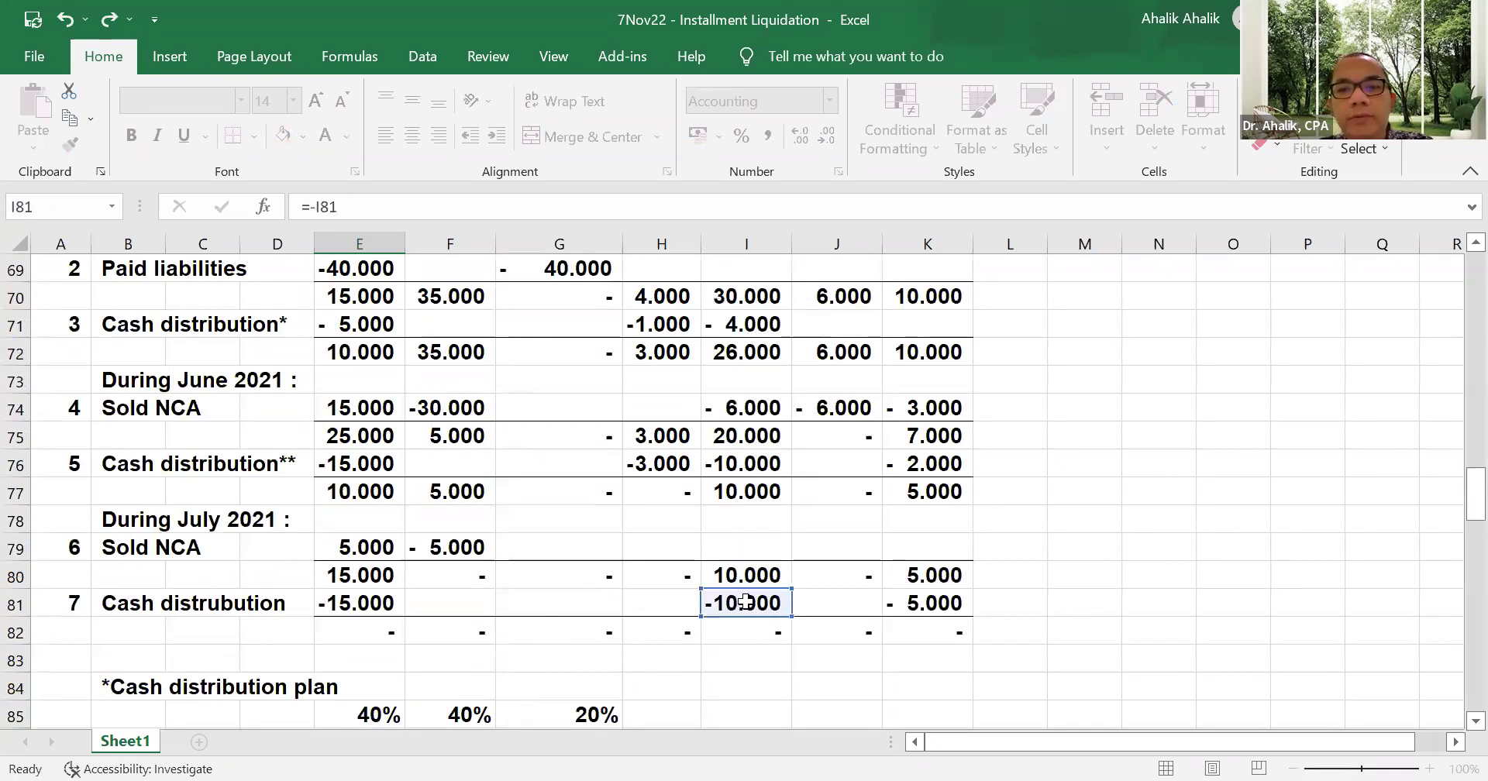
key(Return)
- Link the Capital G debit in E144 to K81, partner G's July cash distribution, with the sign reversed
text(=-)
scroll(810, 571, up, 18)
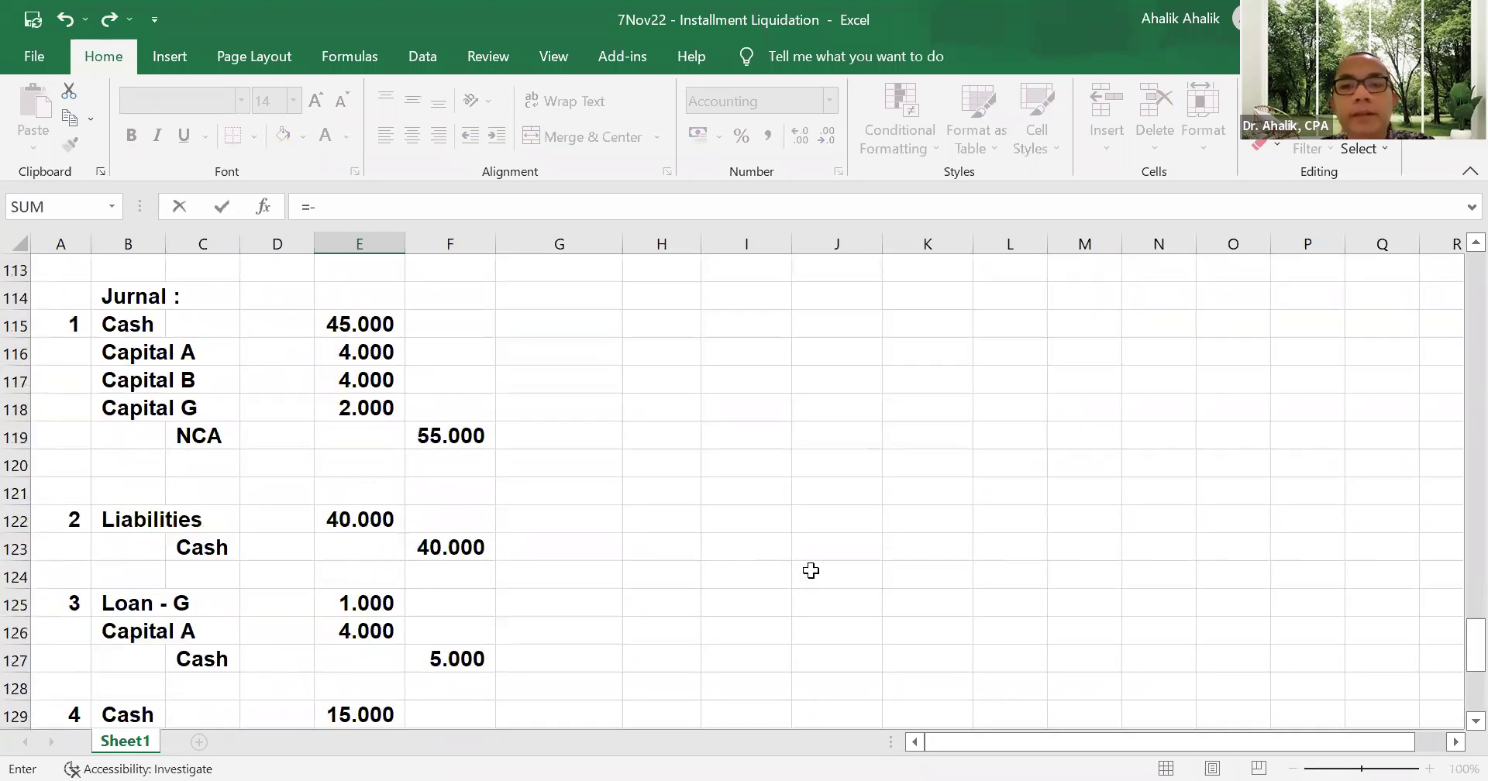
click(938, 465)
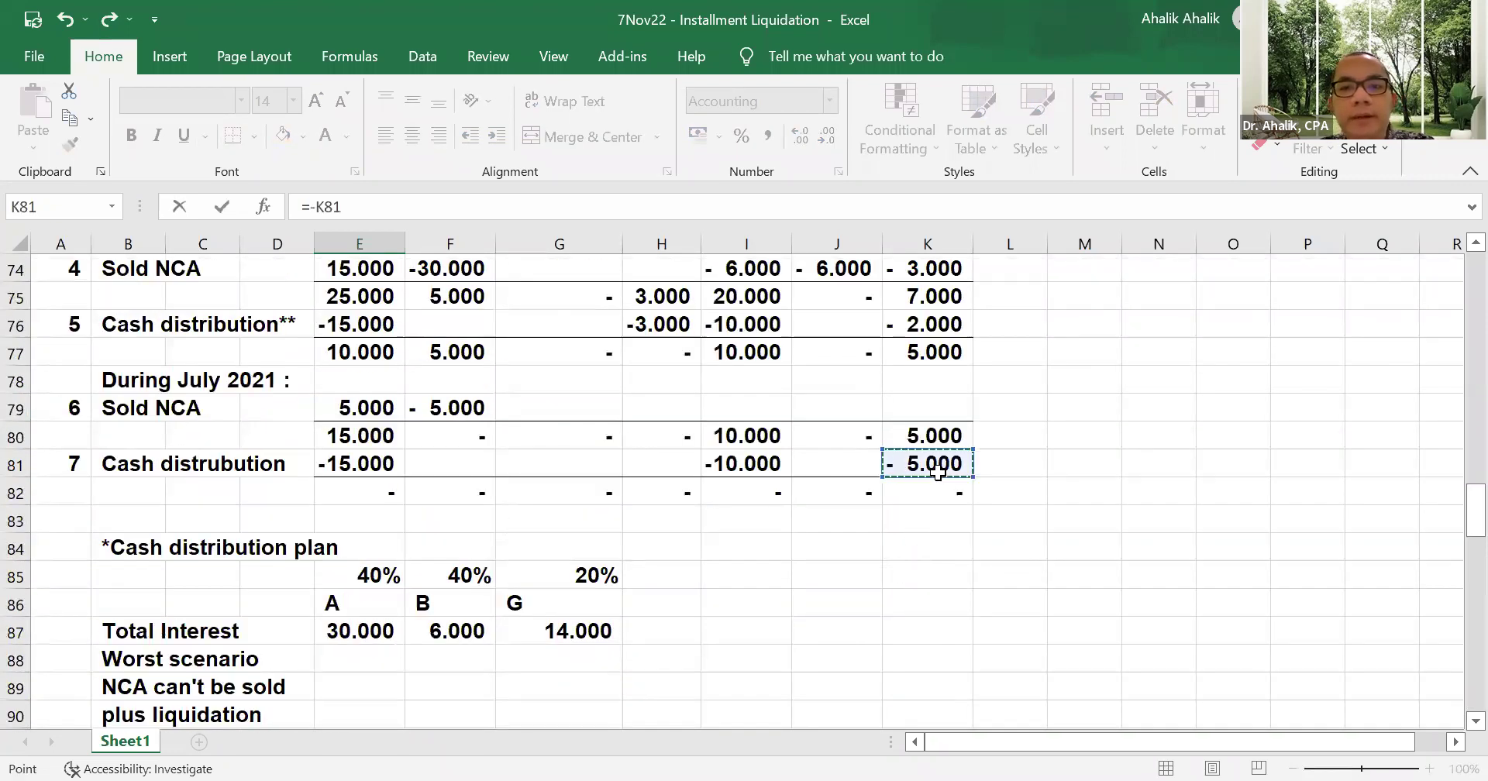
key(Return)
- Calculate the Cash credit of entry 7 in F145 as the sum of the debits in E143:E144
key(Right)
text(=)
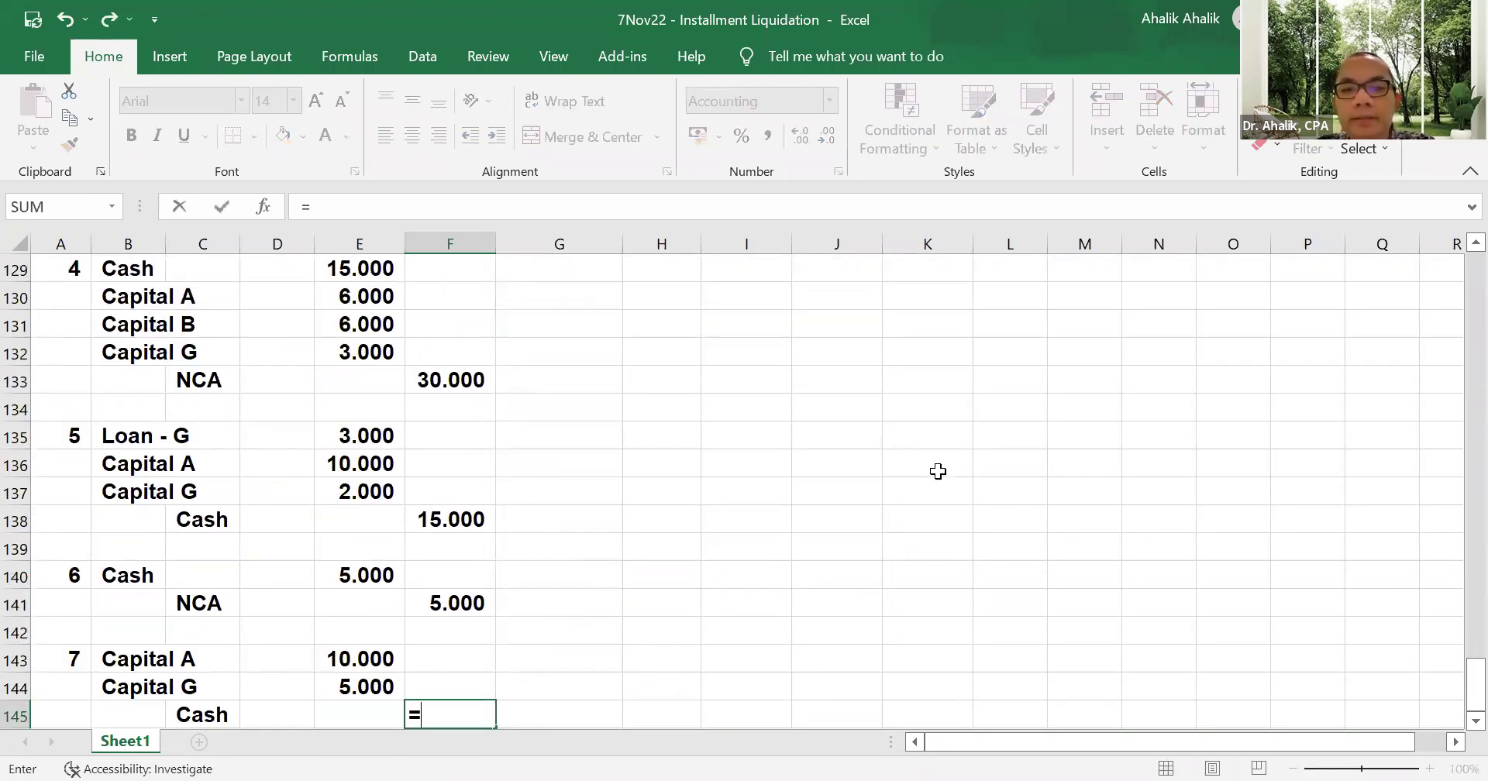
text(sum()
drag(376, 660, 374, 682)
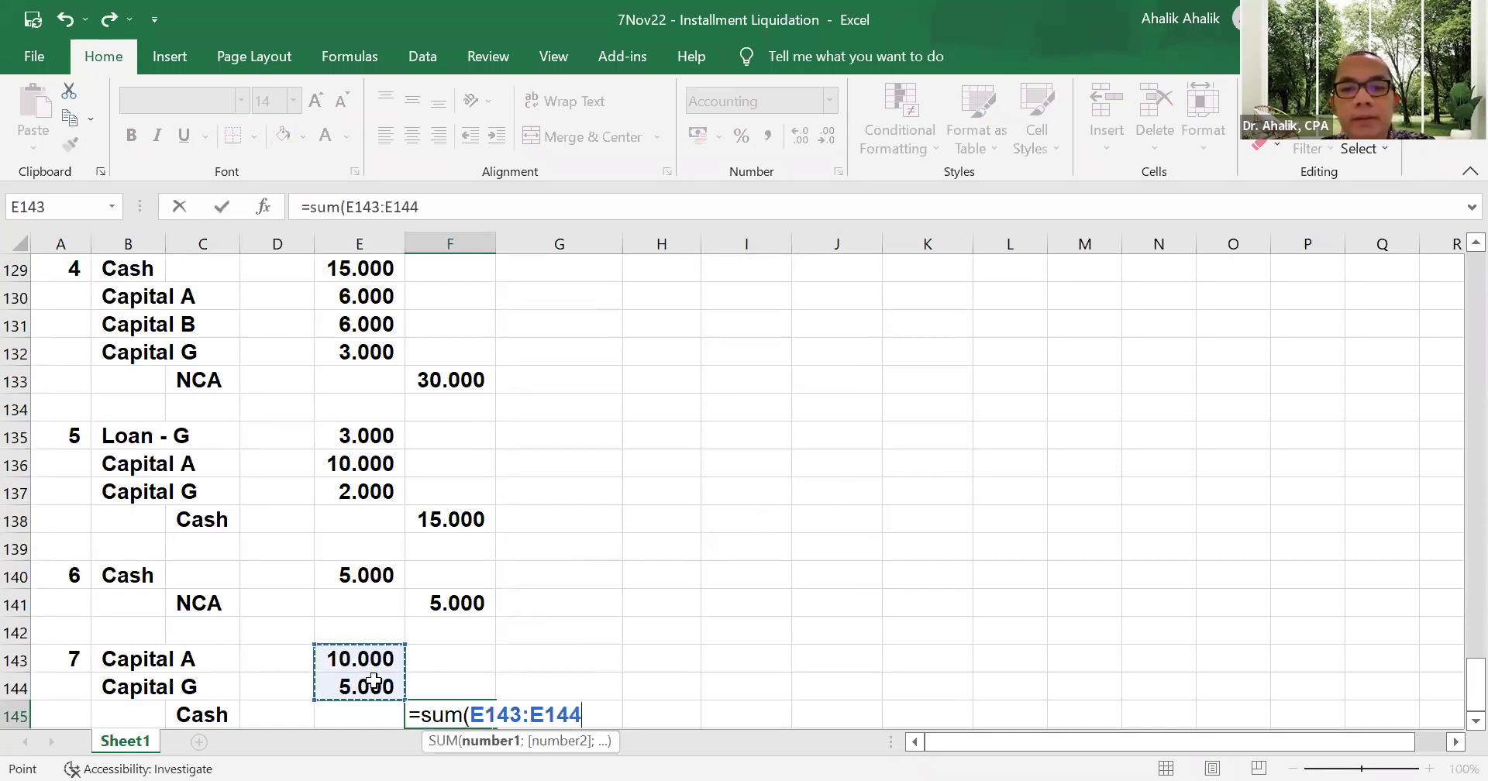
key(Return)
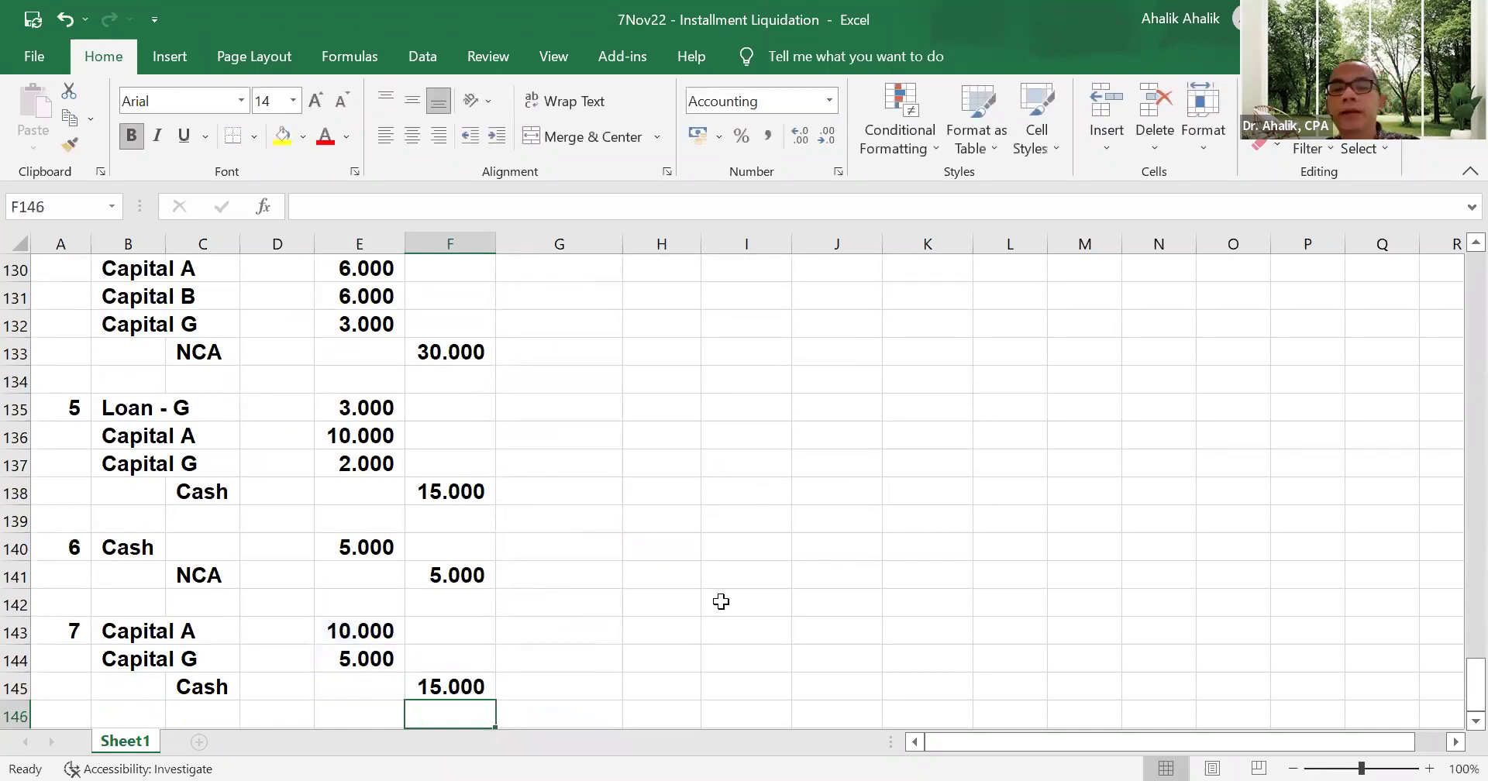
- Paste the copied Cash Distribution Plans text picture below the journal at B148
scroll(888, 551, up, 20)
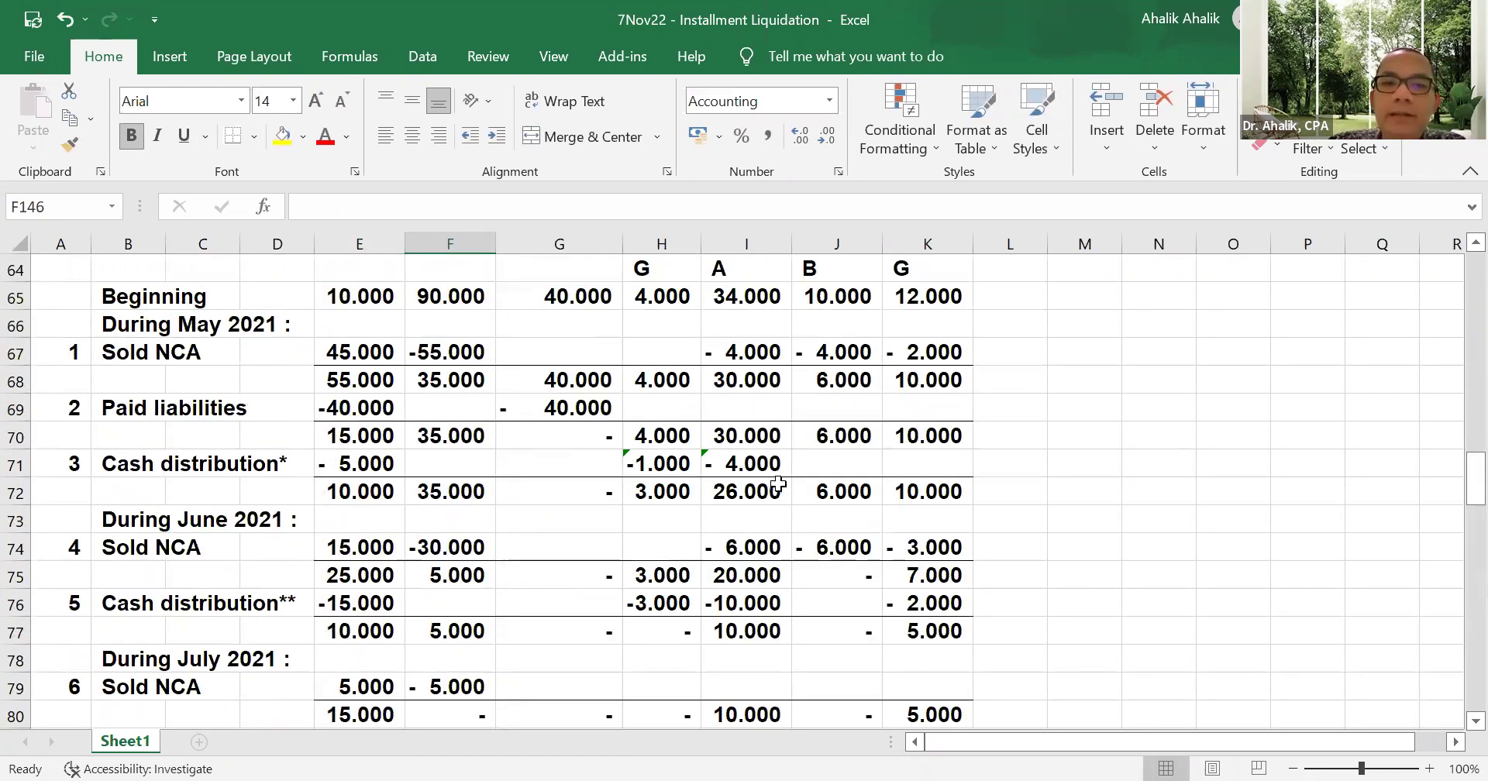
scroll(779, 485, down, 1)
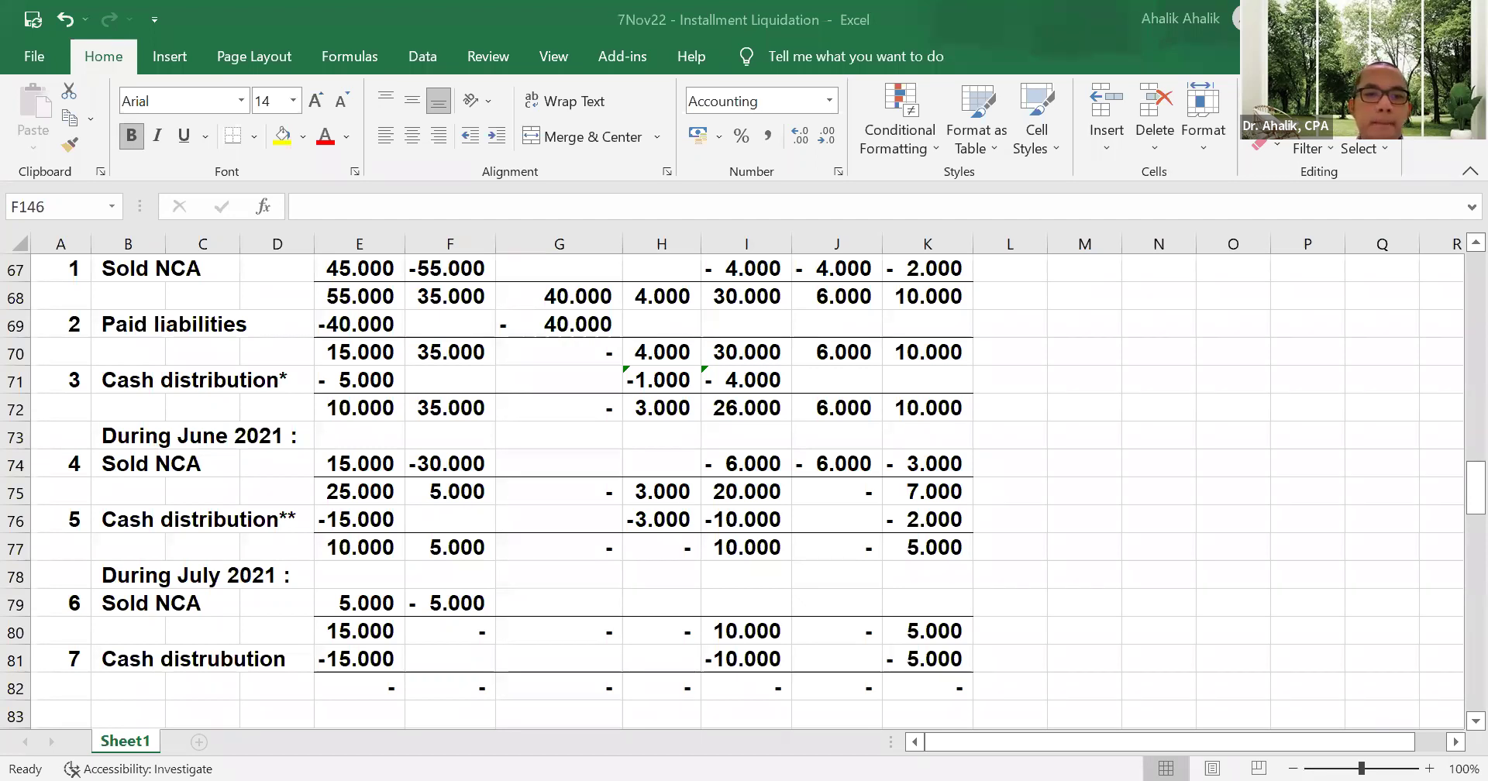
scroll(146, 538, down, 20)
click(116, 440)
click(48, 138)
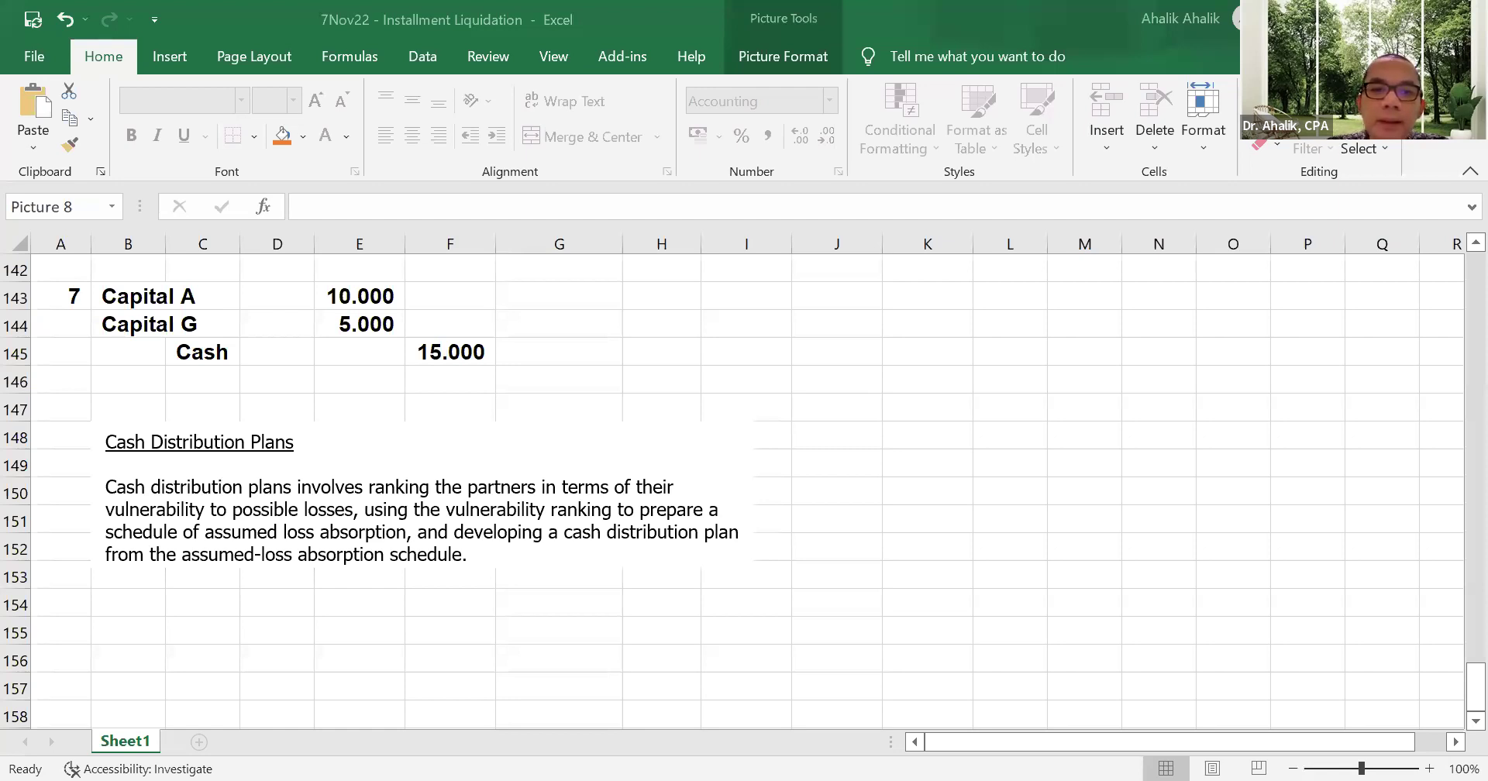
- Paste the copied example picture with the partners' capital balances and equities at B154
click(128, 605)
scroll(496, 518, down, 4)
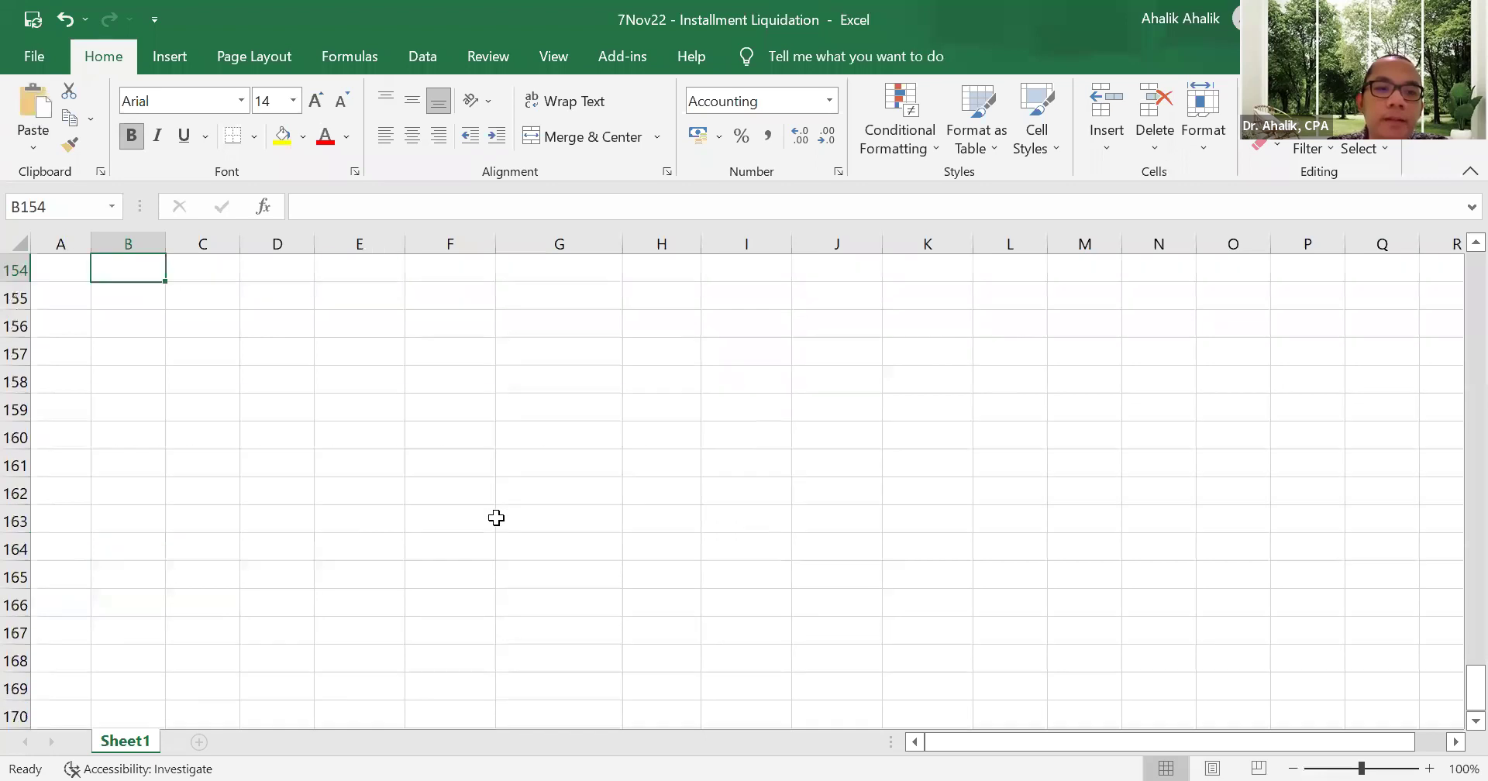
click(34, 102)
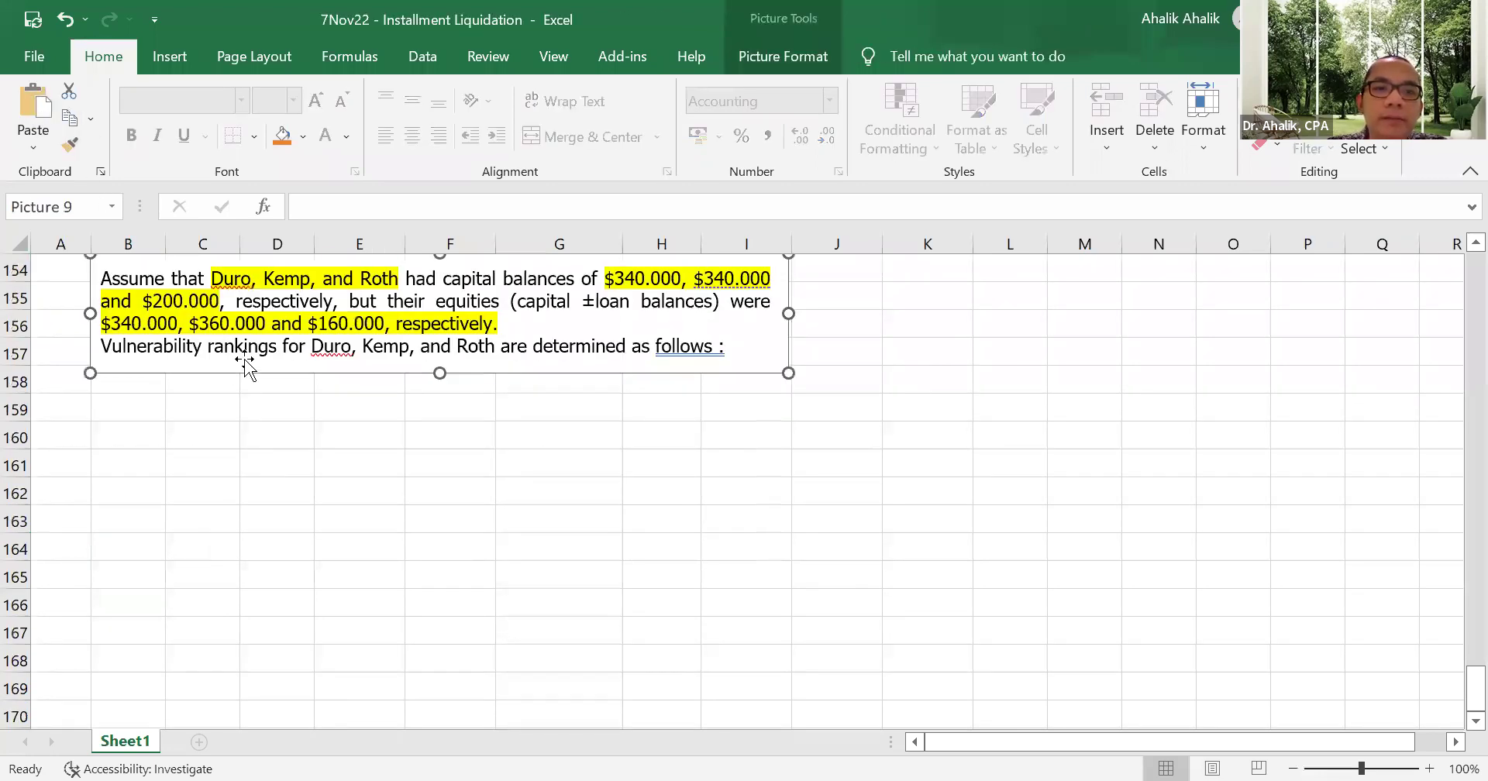
- Enter the partner column headings D, K and R in G159:I159 below the example picture
scroll(244, 364, up, 1)
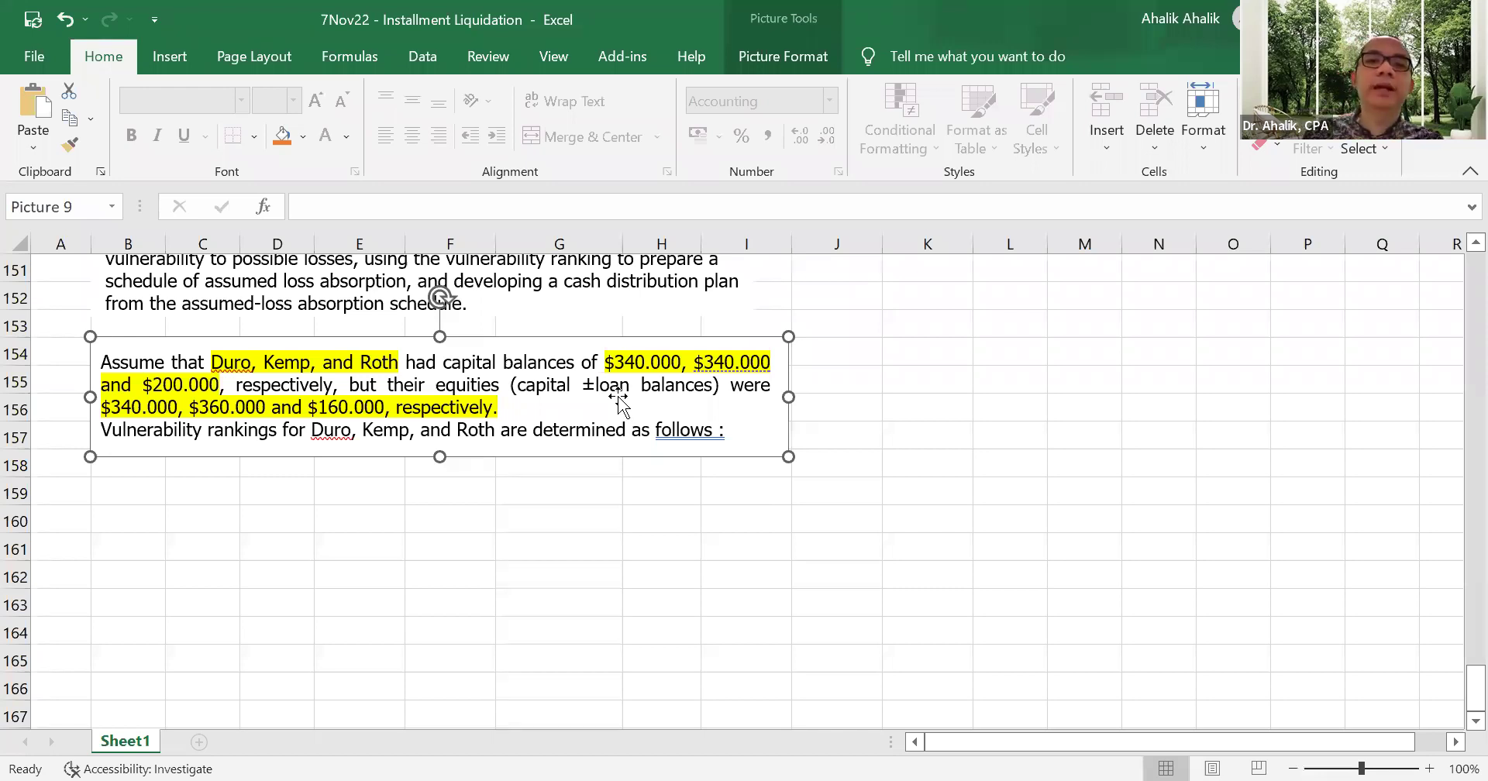
click(570, 488)
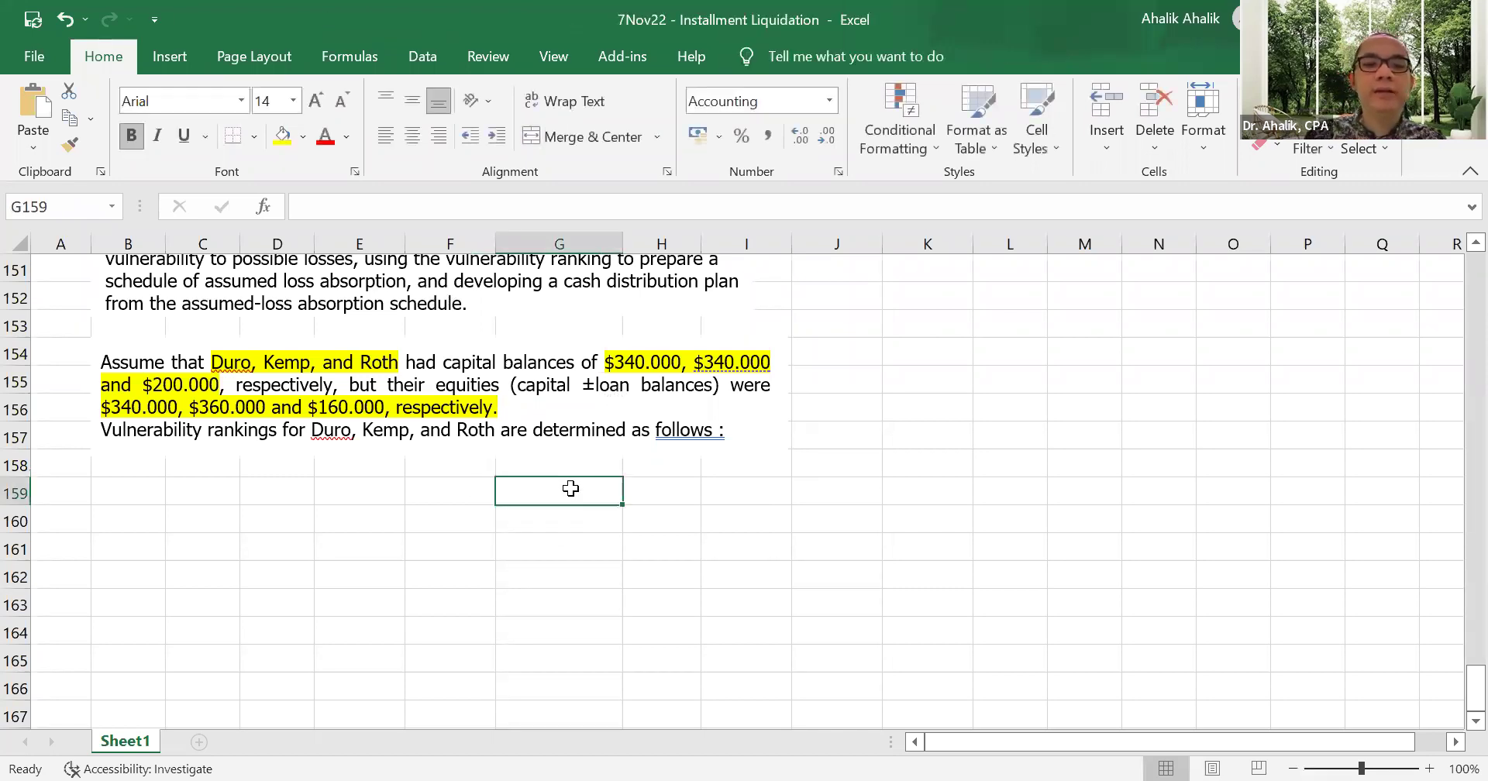
text(D)
key(Tab)
text(K)
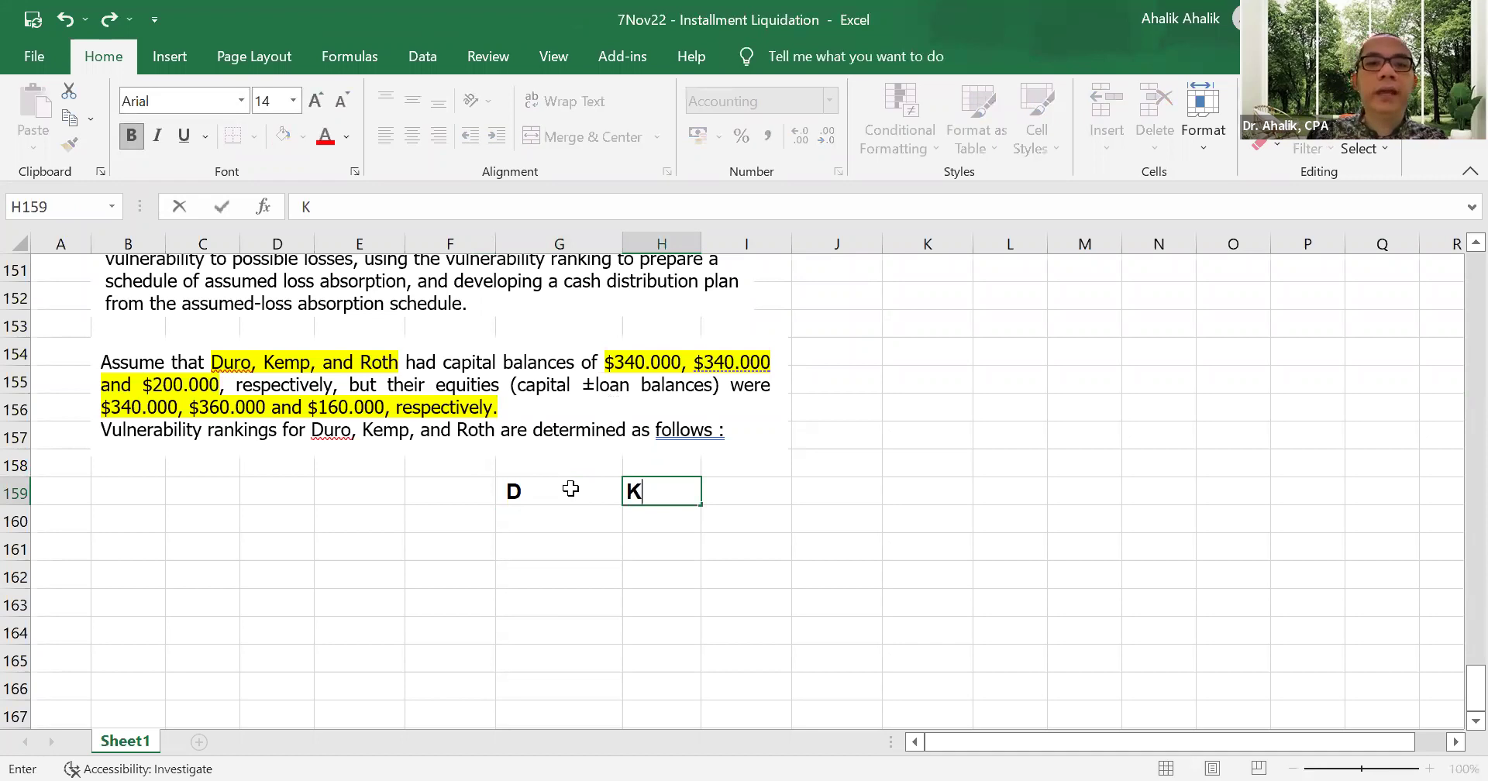
key(Tab)
text(R)
key(Down)
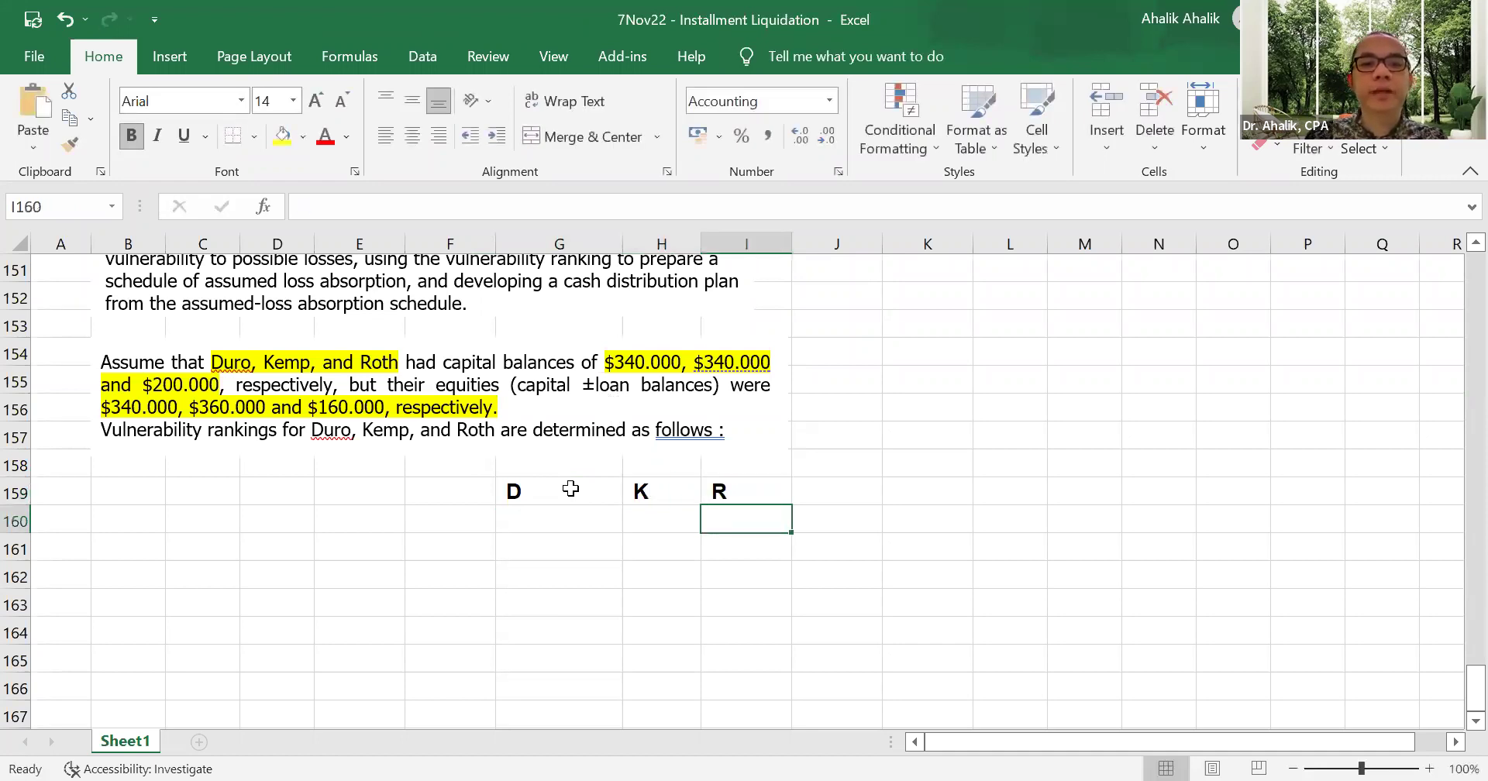
- Label row 160 Beginning in column B and enter 340.000 for partner D in G160
key(Left)
key(Left)
key(Left)
key(Left)
key(Left)
key(Left)
key(Left)
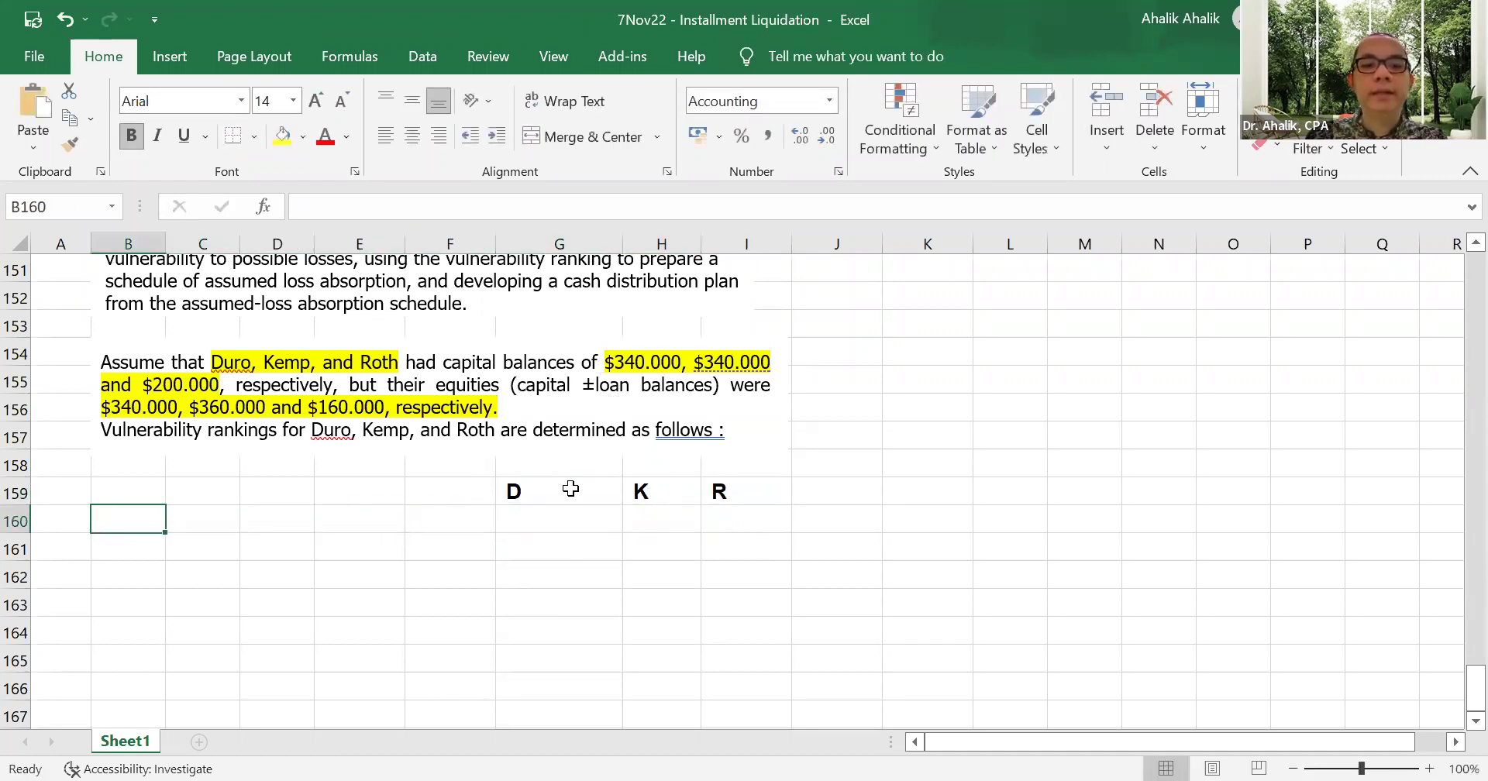
text(Beginning)
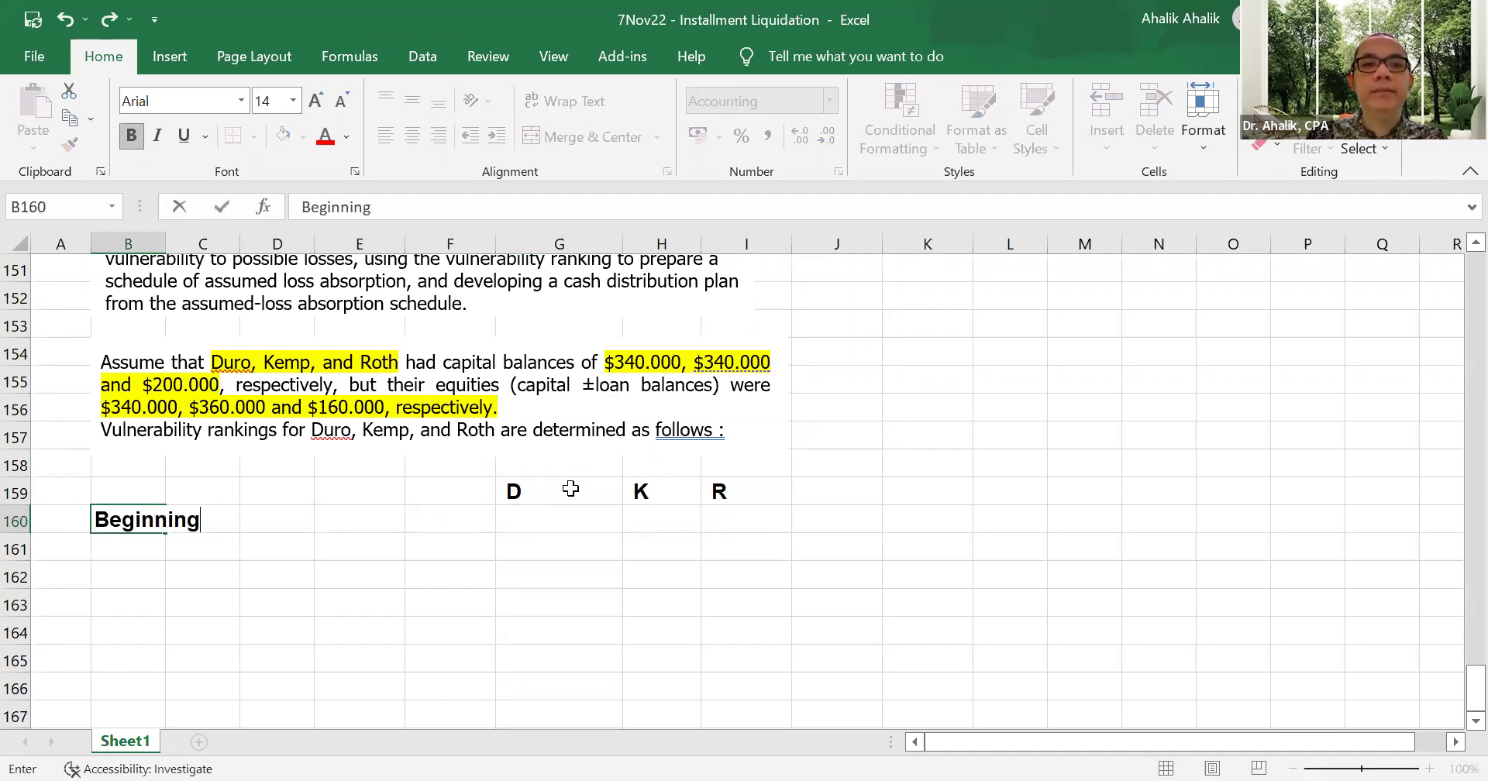
key(Right)
key(Right)
key(Right)
key(Right)
key(Right)
text(3)
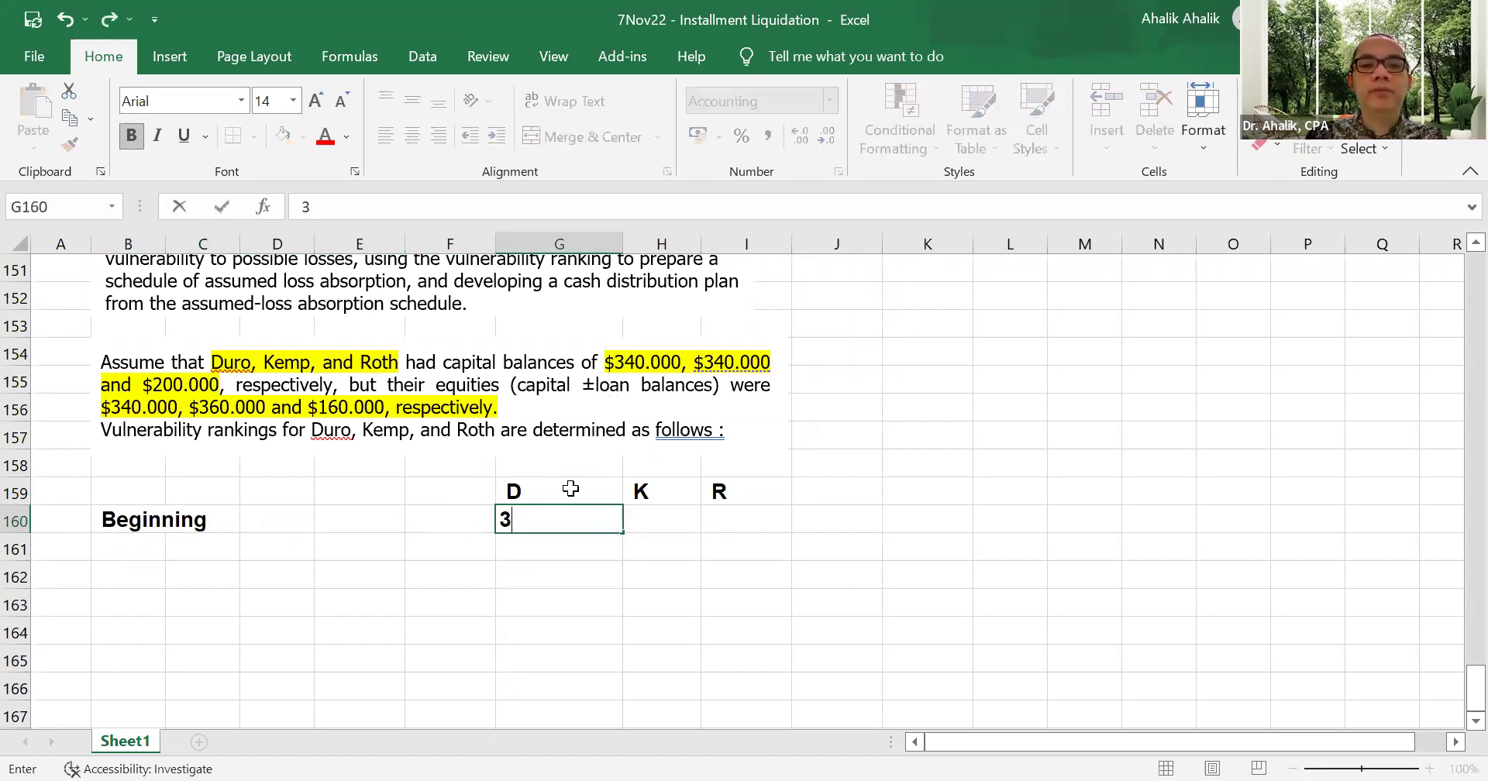
text(40.000000)
key(Right)
- Enter 360.000 for partner K in H160 and 160.000 for partner R in I160
text(3)
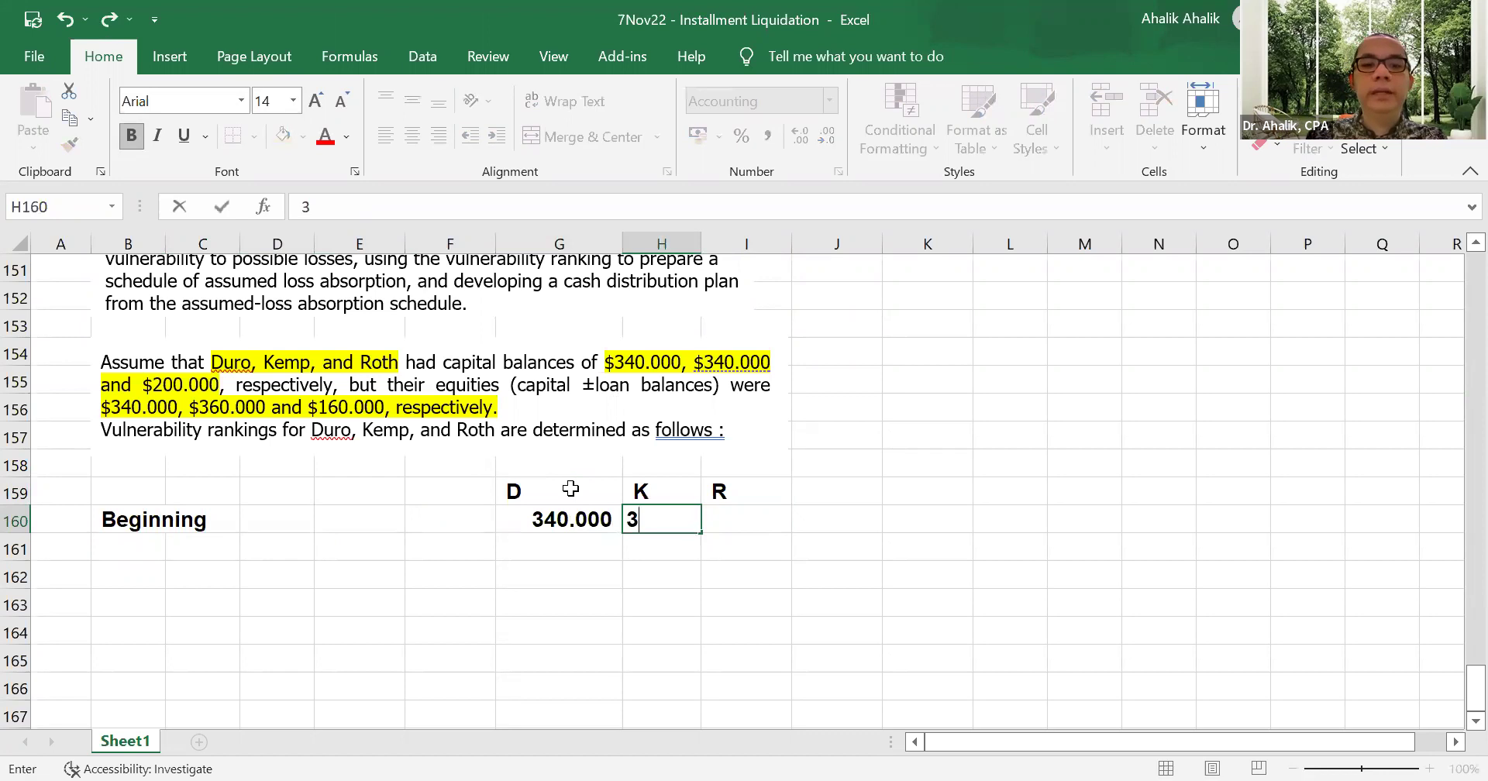
text(60.0000)
key(Right)
text(160.000)
key(Return)
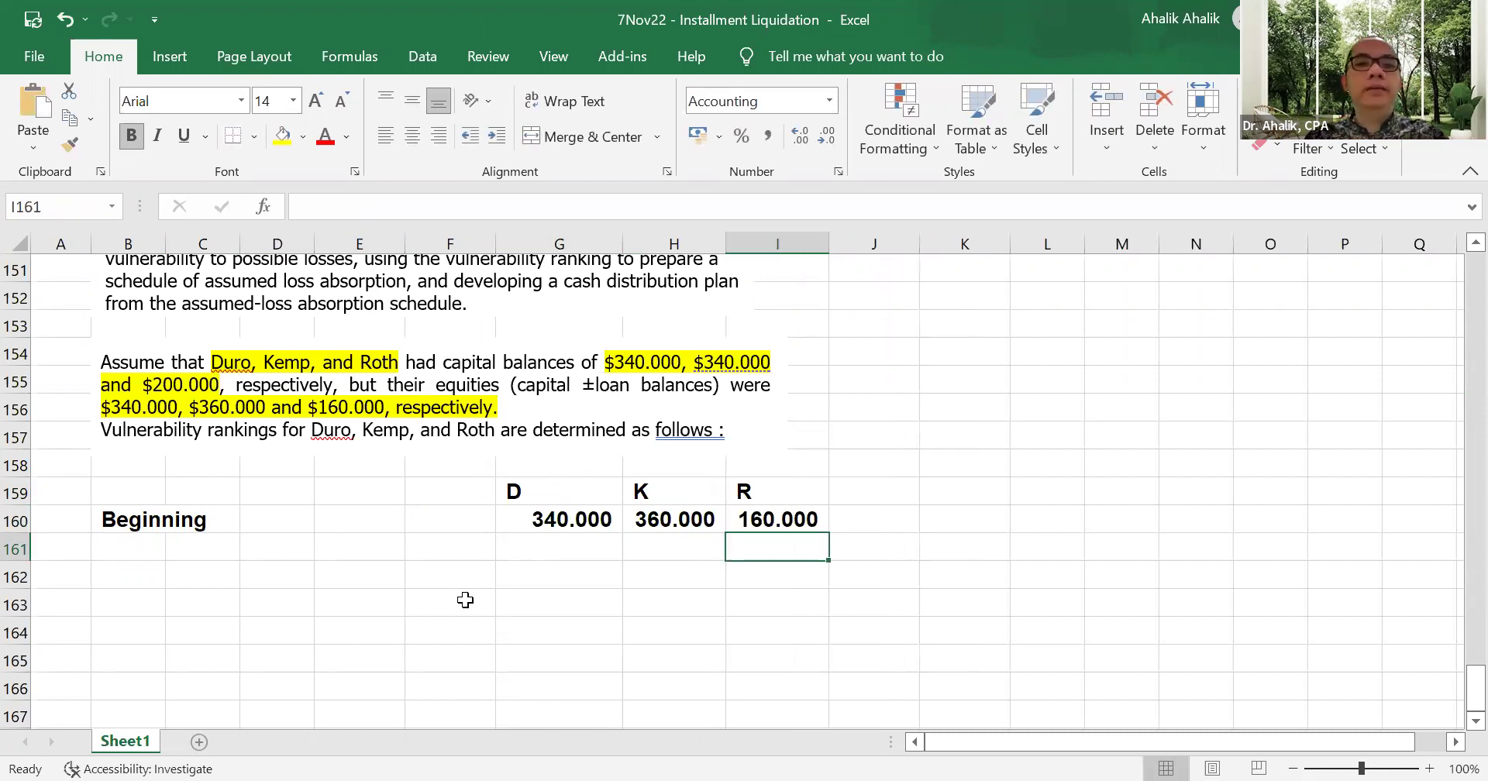
- Correct the Beginning capital balances to 340.000 for K in H160 and 200.000 for R in I160
click(563, 518)
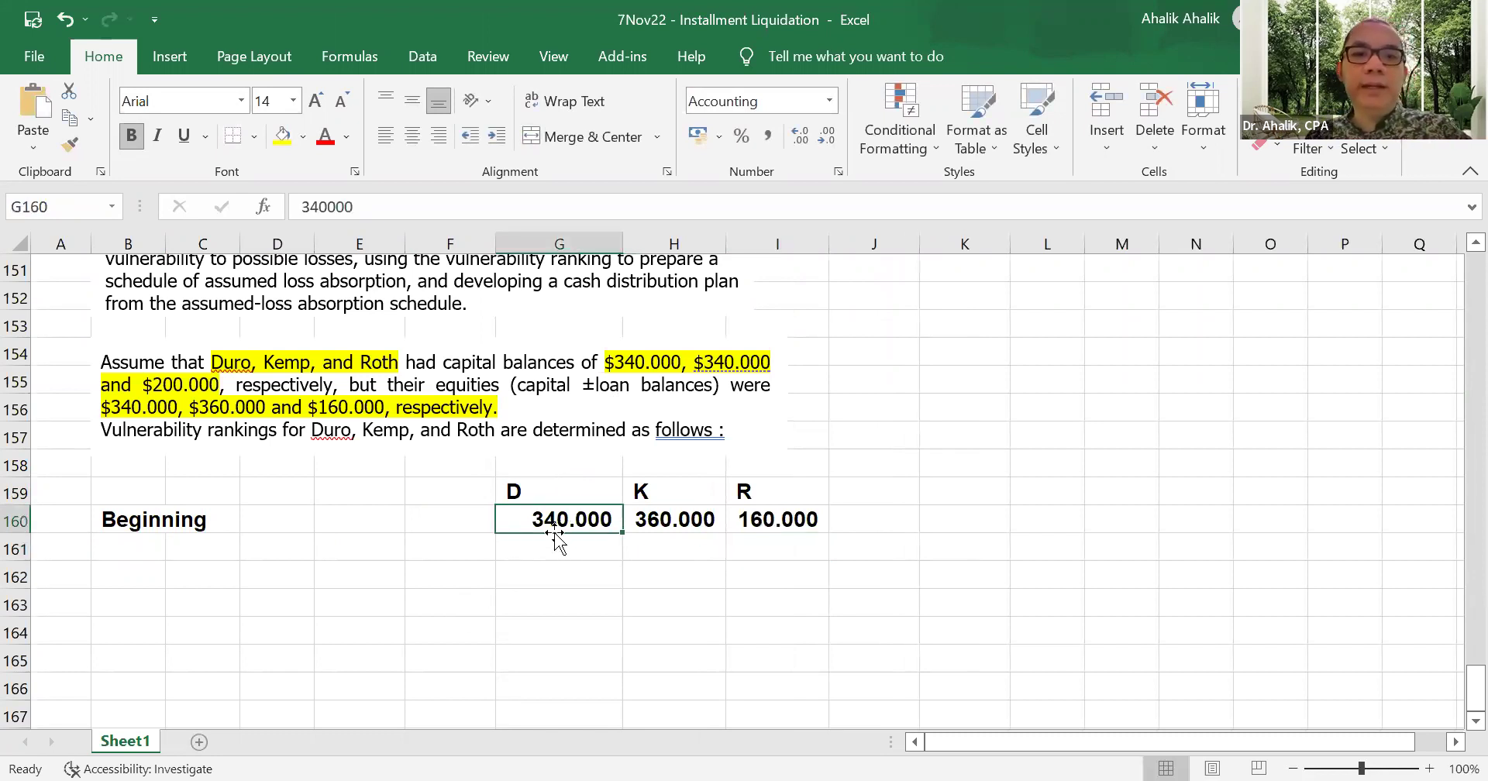
click(656, 522)
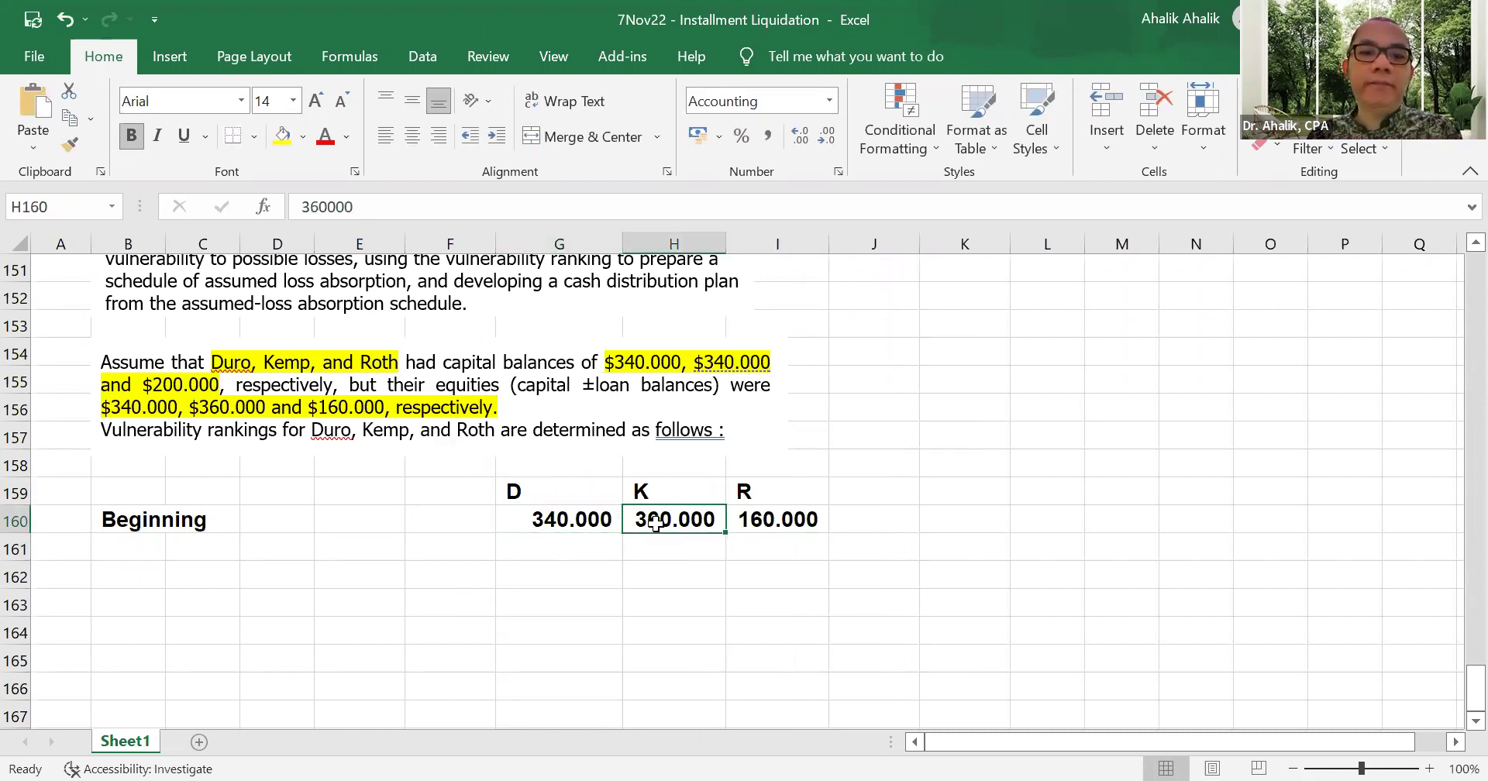
text(340000)
key(Tab)
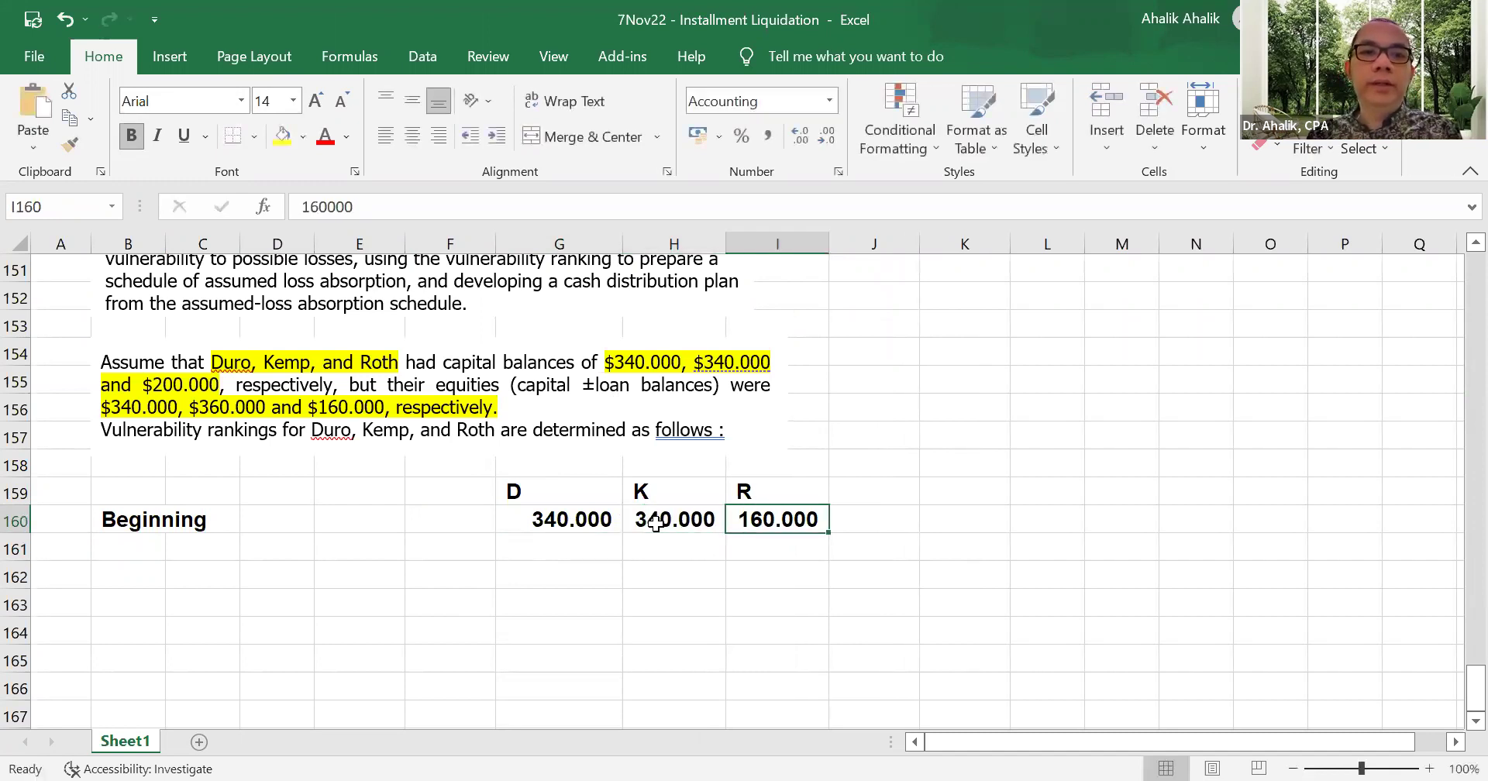
text(200000)
key(Return)
- Add the row label After net-off in B162, two rows below Beginning
key(Down)
key(Left)
key(Left)
key(Left)
key(Left)
key(Left)
key(Left)
key(Left)
text(After net-off)
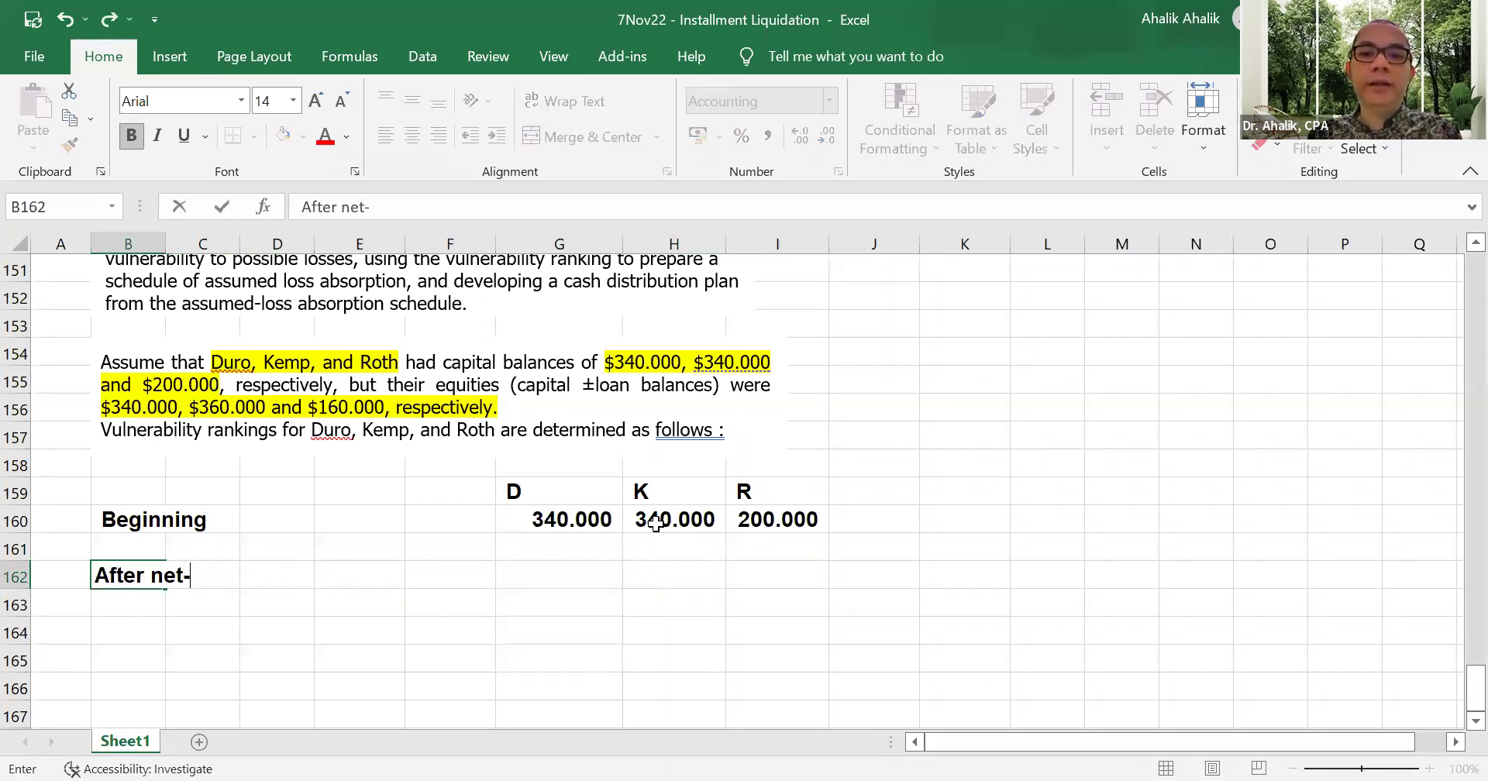
key(Right)
- Enter the After net-off equities in G162:I162: 340.000 for D, 360.000 for K and 160.000 for R
key(Right)
key(Right)
key(Right)
key(Right)
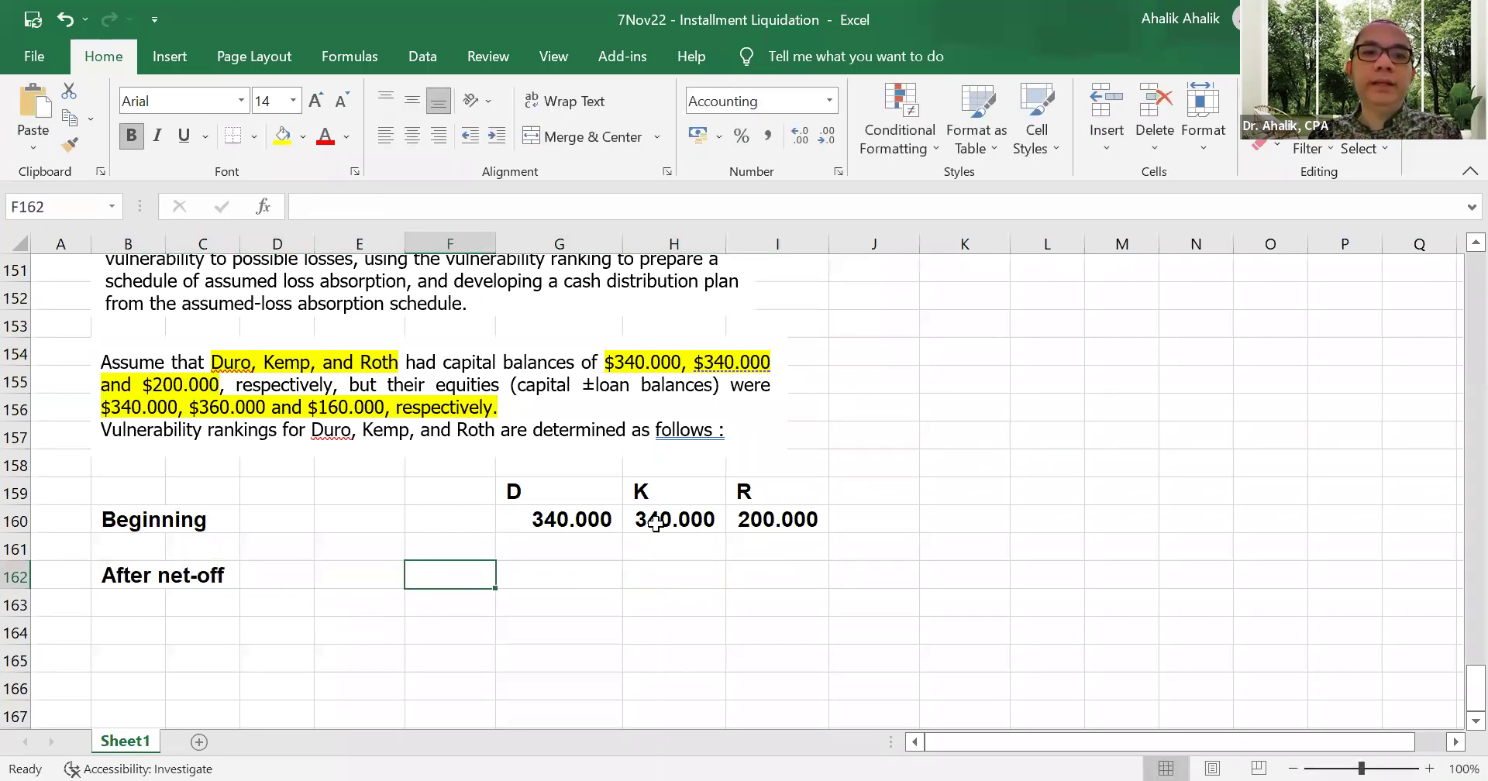
text(340000)
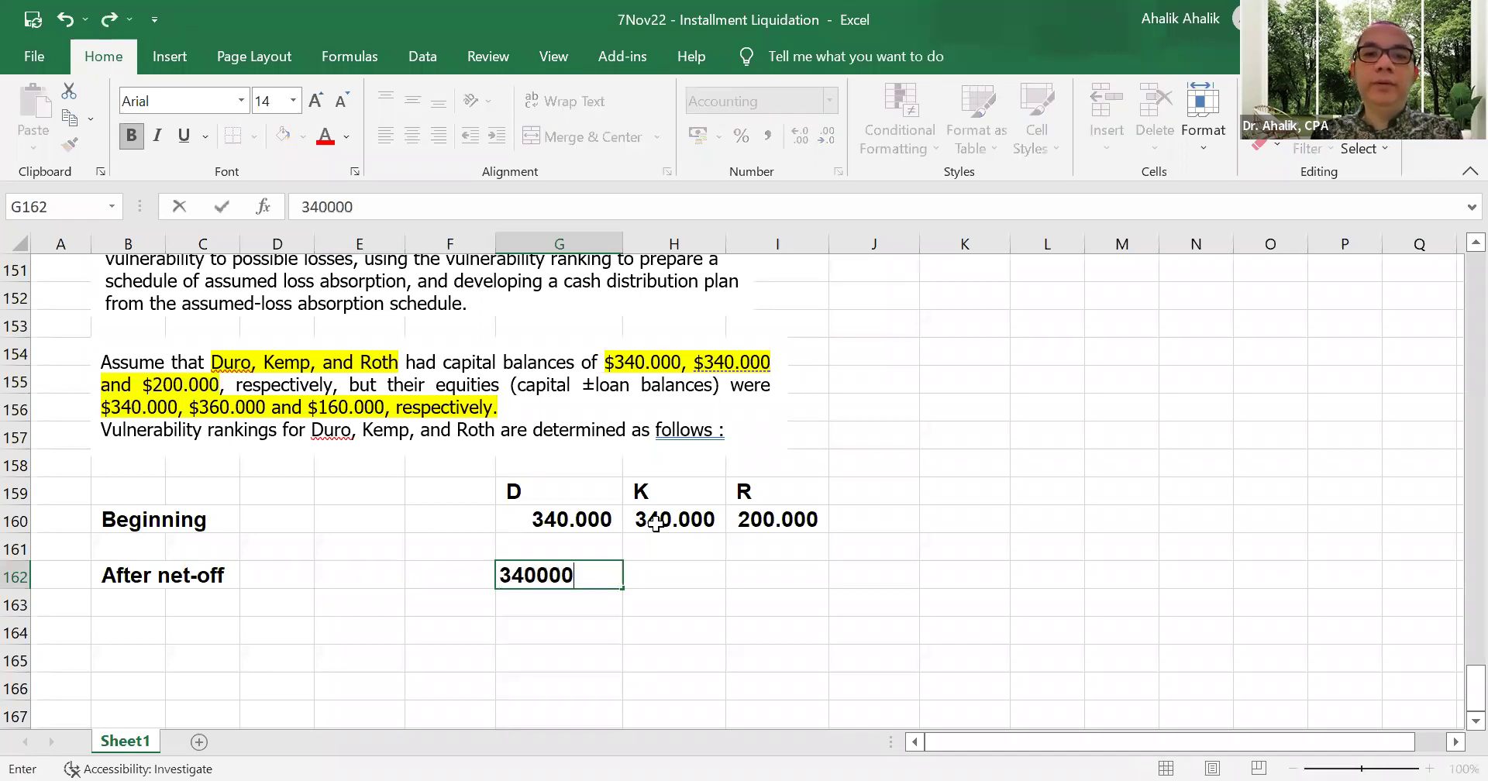
key(Right)
text(360000)
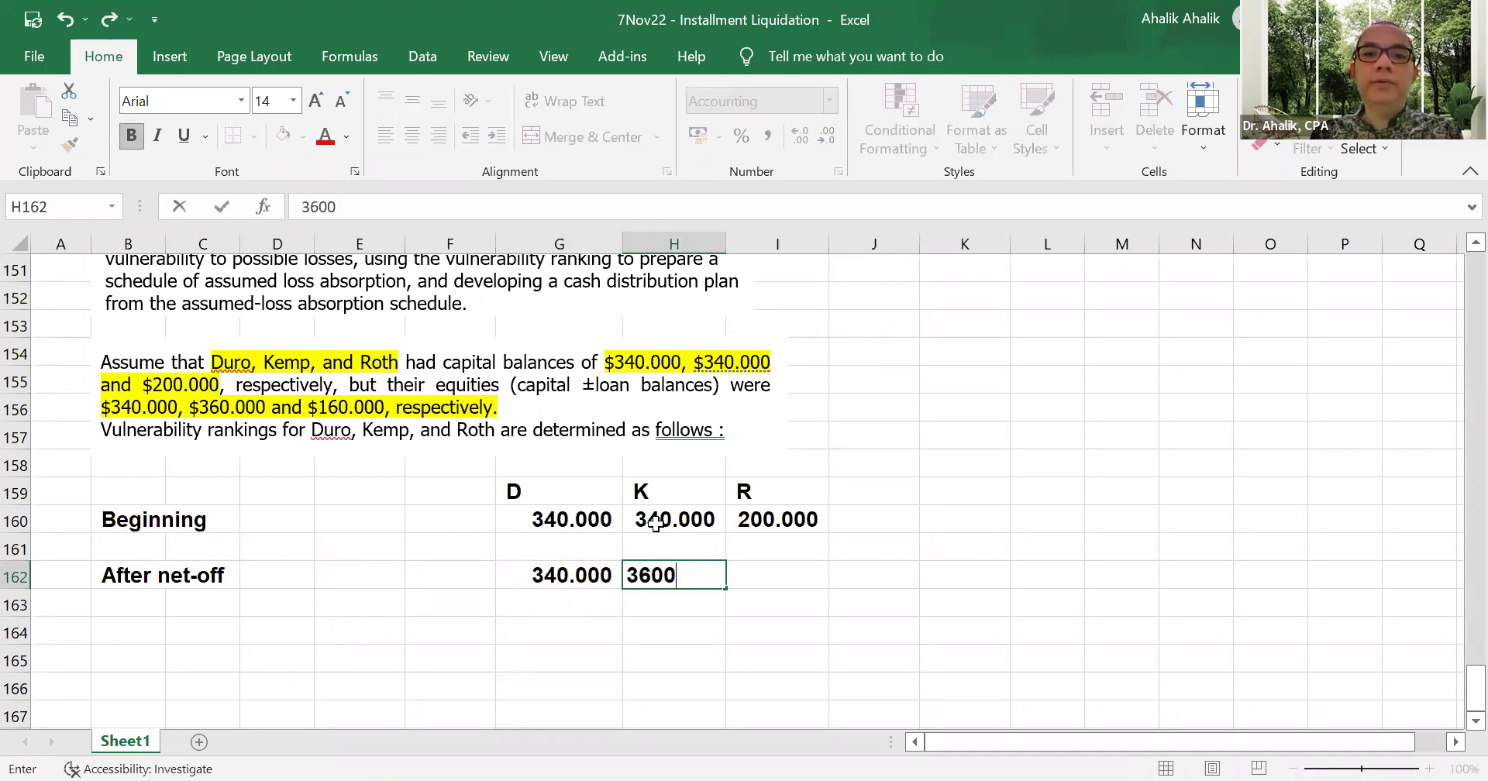
key(Right)
text(160000)
key(Return)
- Label the empty row between Beginning and After net-off as Receivables from (loan to) in B161
key(Up)
key(Up)
key(Left)
key(Left)
key(Left)
key(Left)
key(Left)
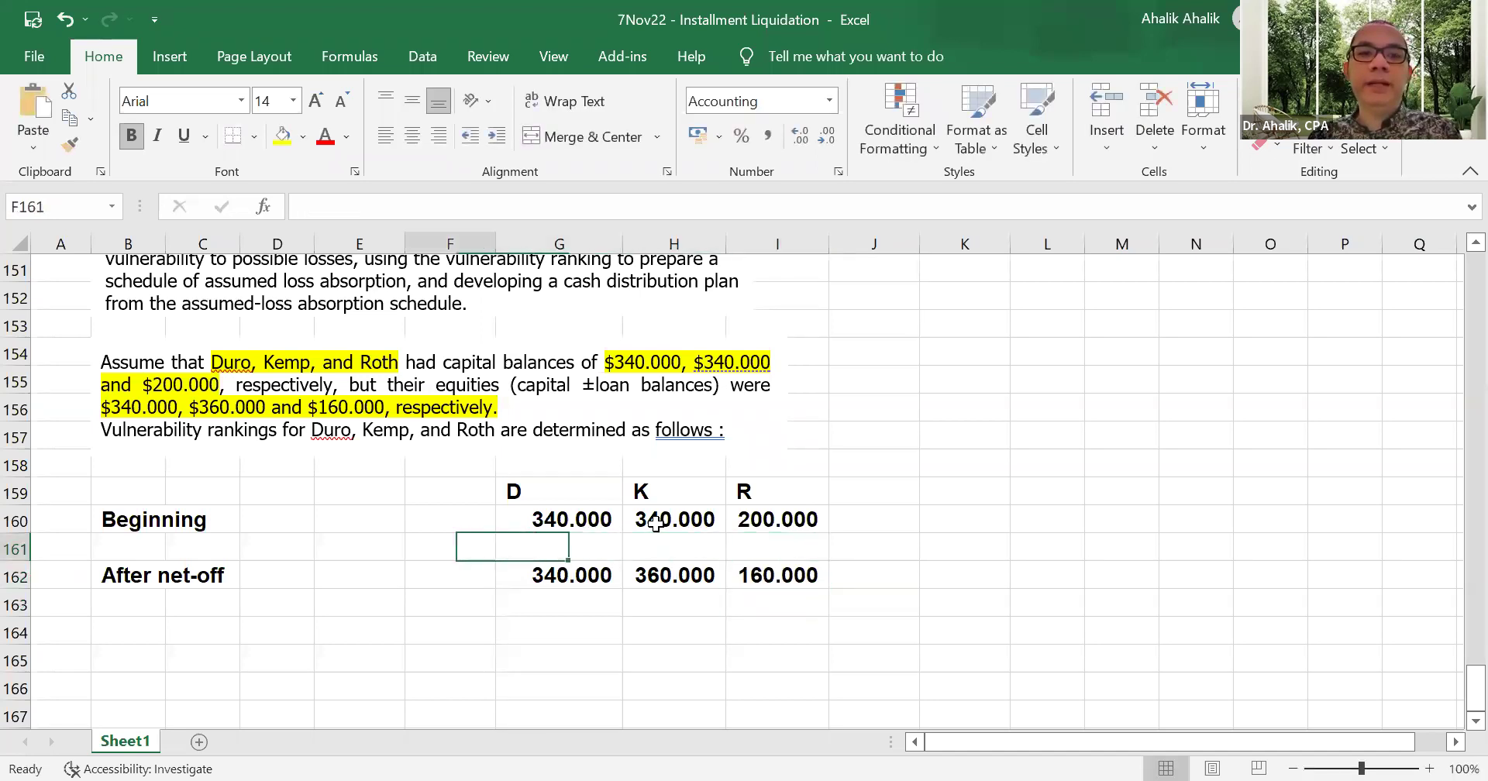
key(Left)
key(Left)
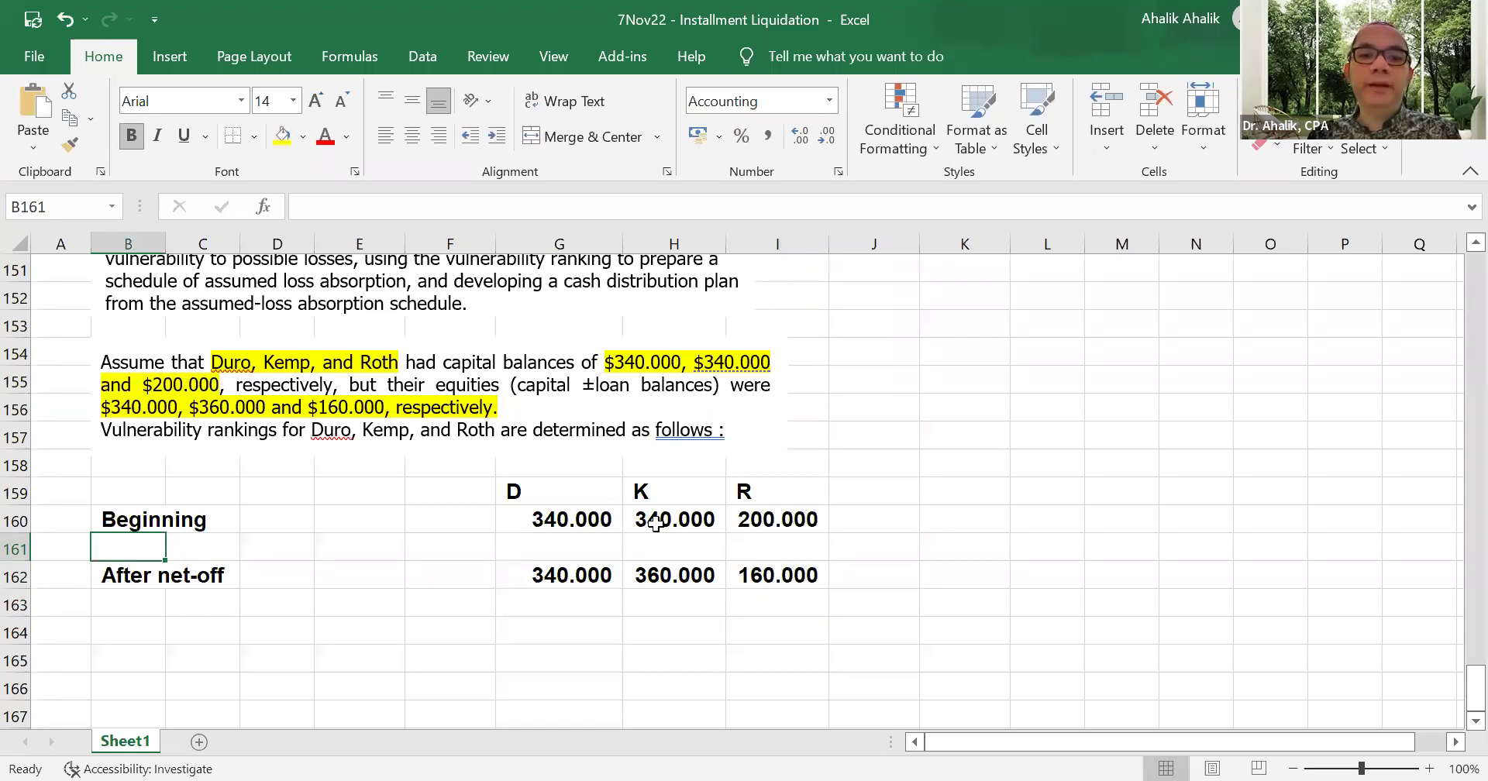
text(Receivables from (l)
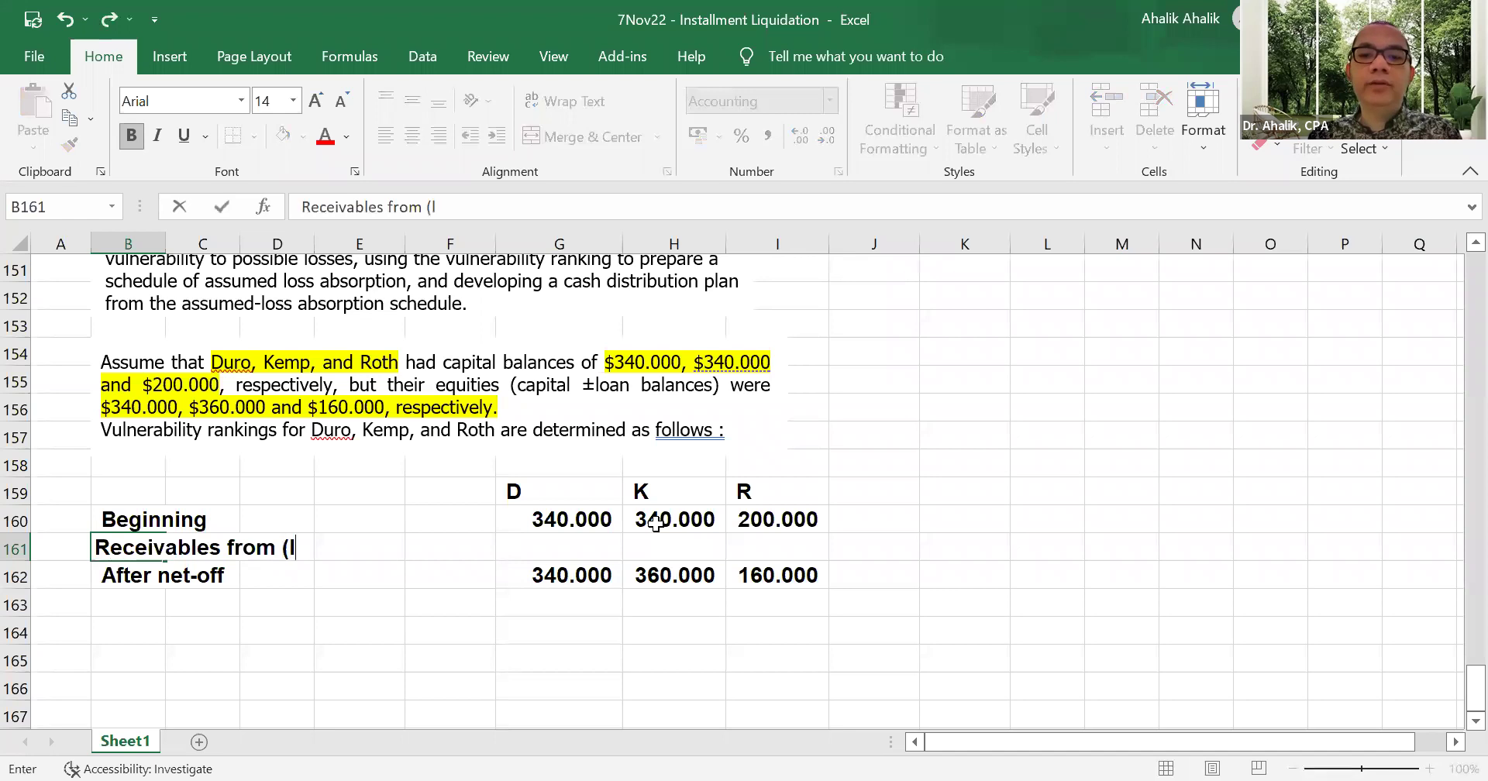
text(oan to))
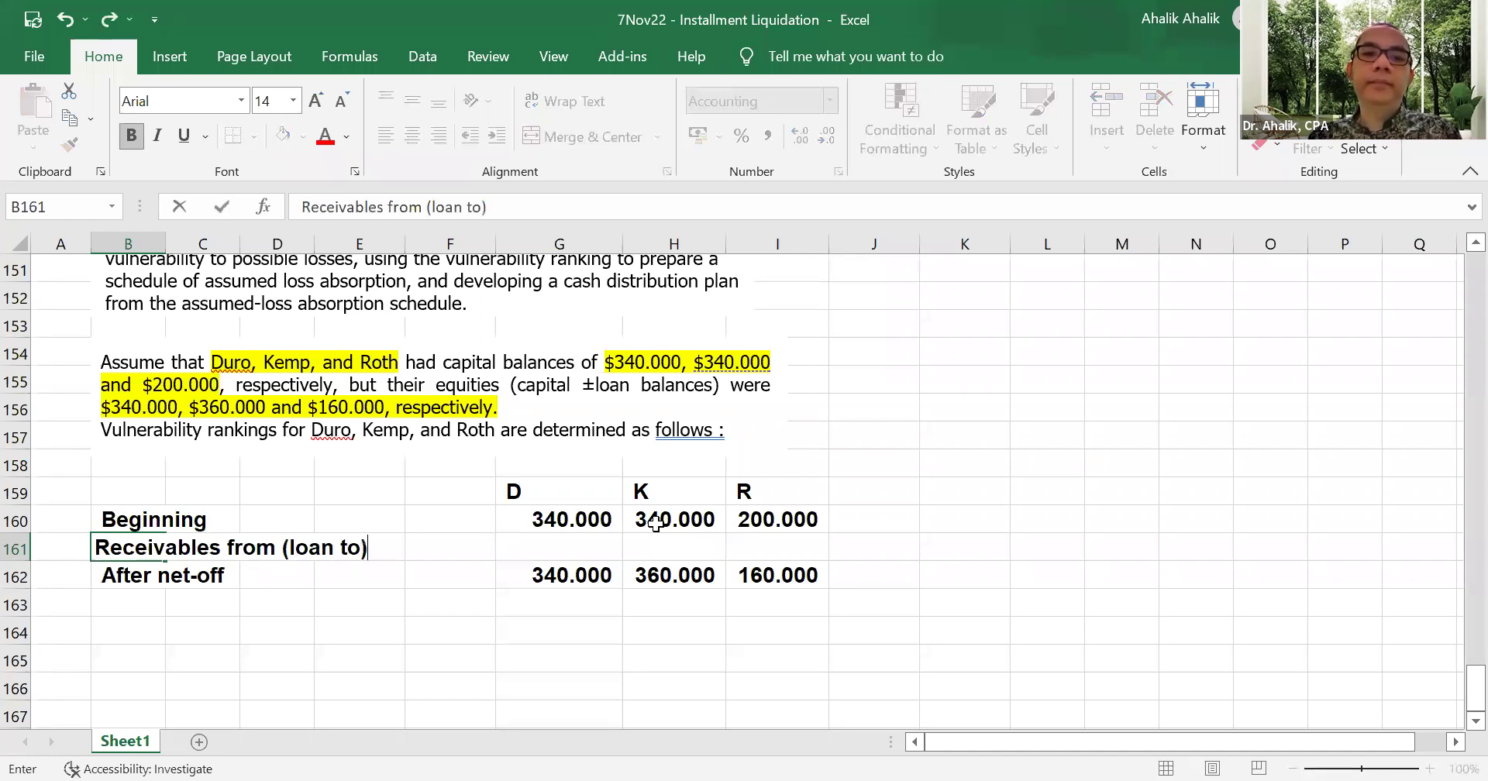
key(Return)
- Enter 20.000 for partner K in H161, between the Beginning and After net-off amounts
click(658, 525)
click(661, 546)
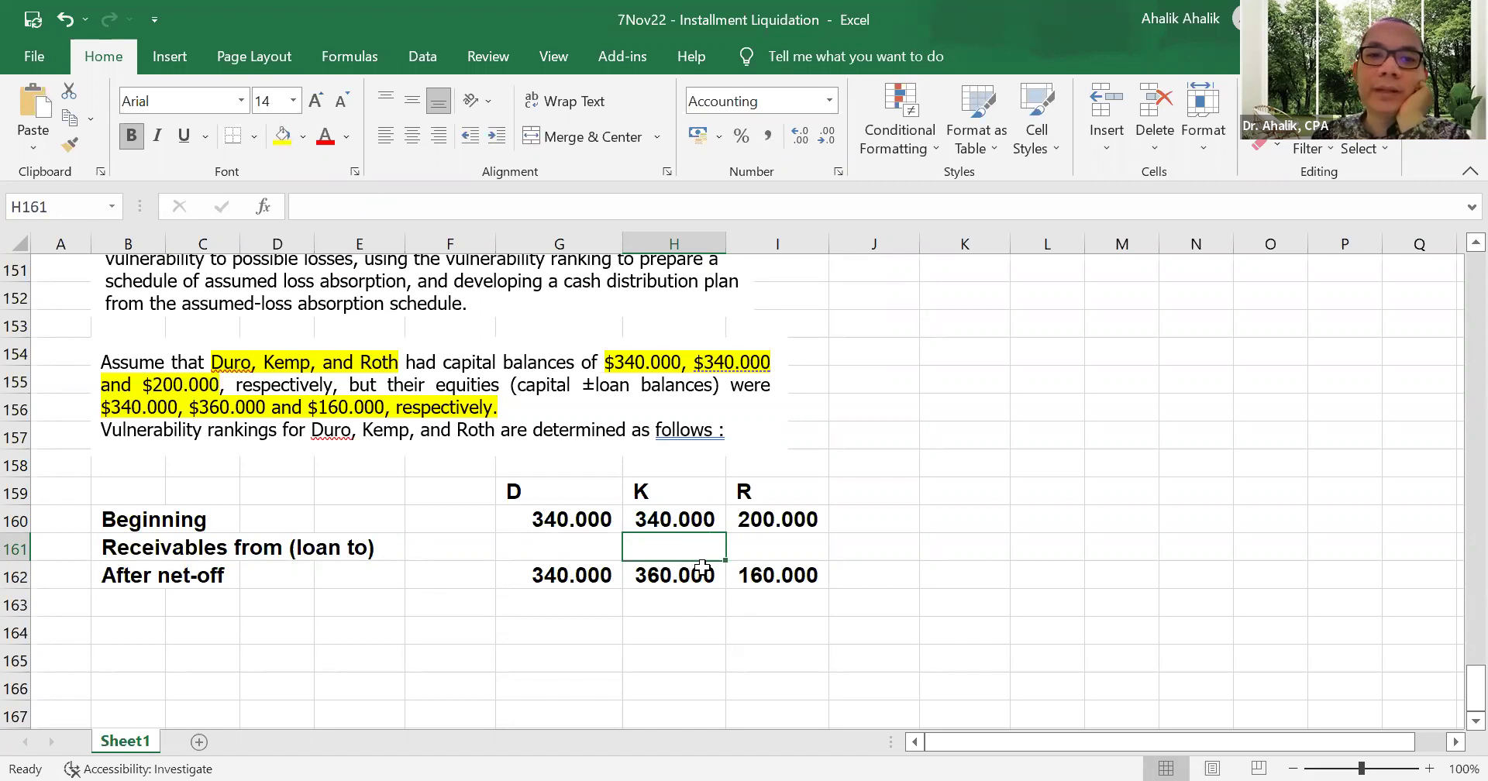
text(20000)
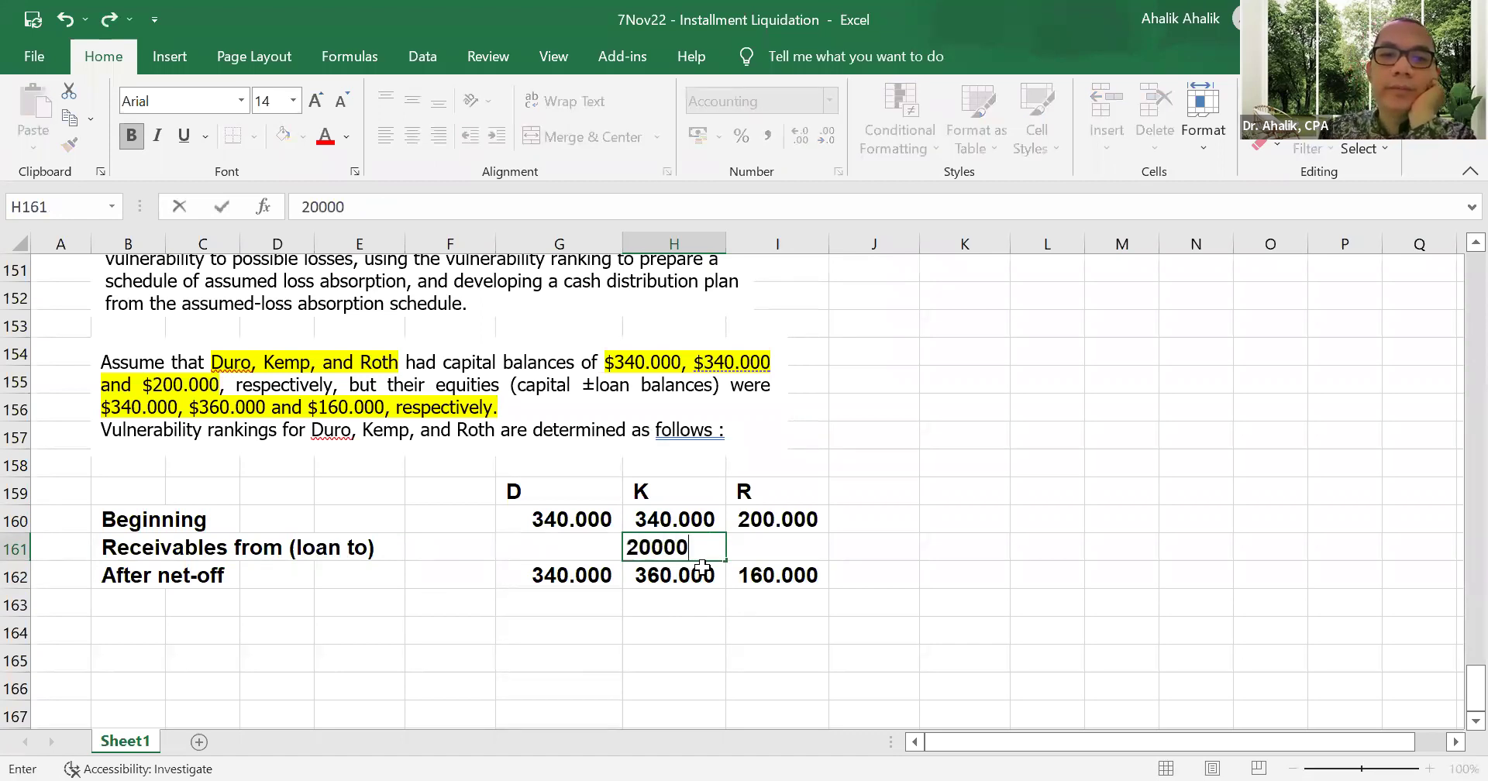
key(Return)
click(701, 552)
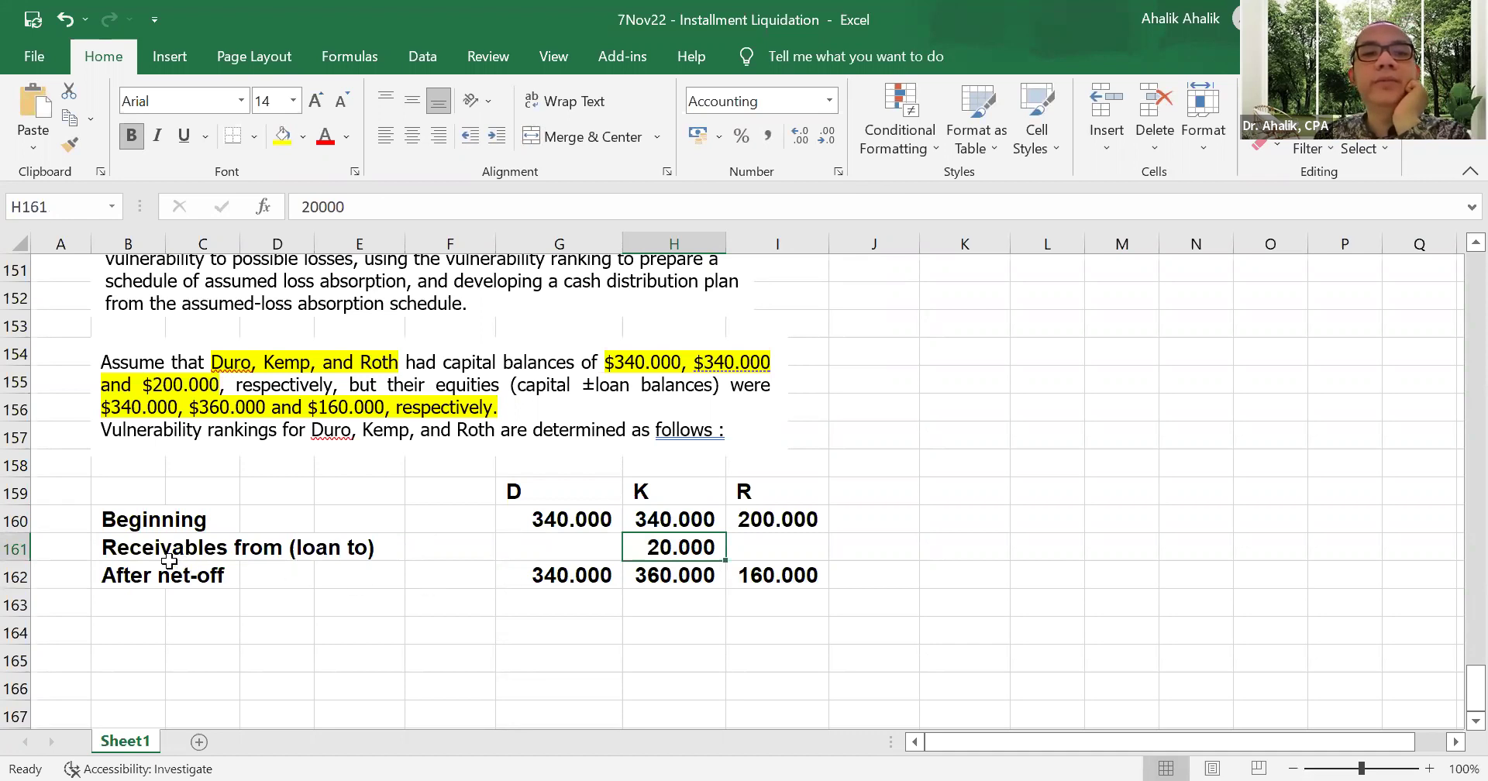
- Replace the row label in B161 with Loan to K
click(113, 552)
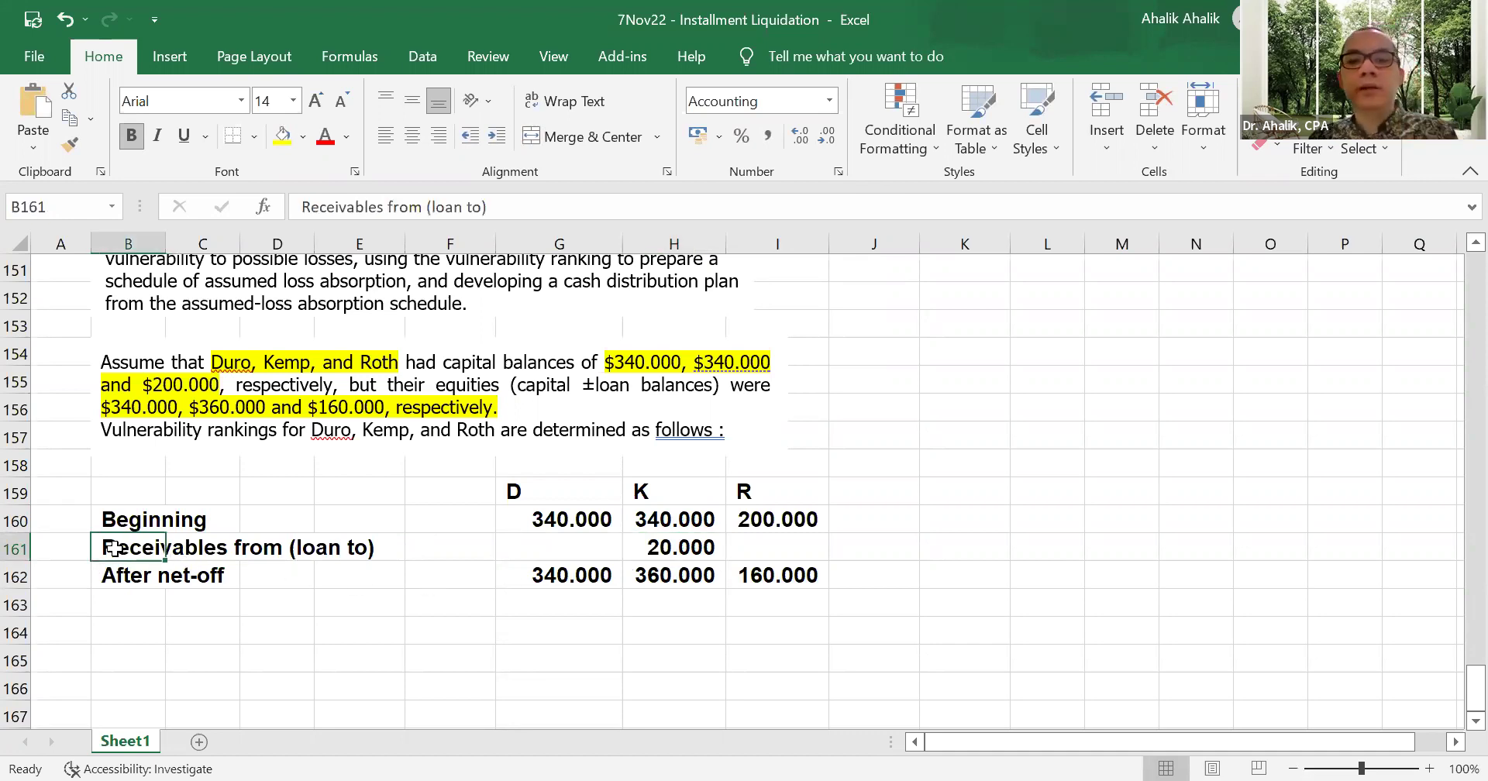
text(LOan to)
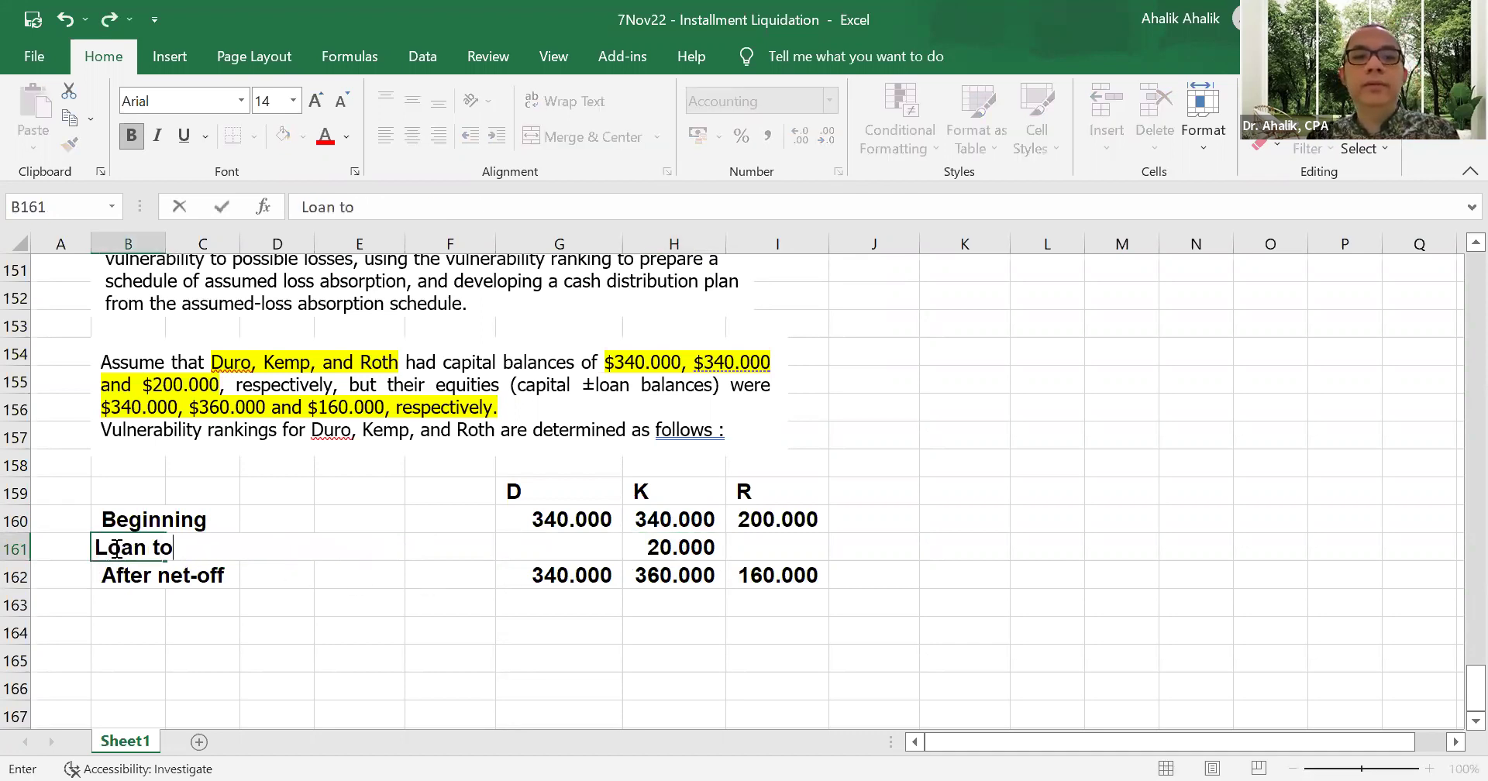
text( K)
key(Return)
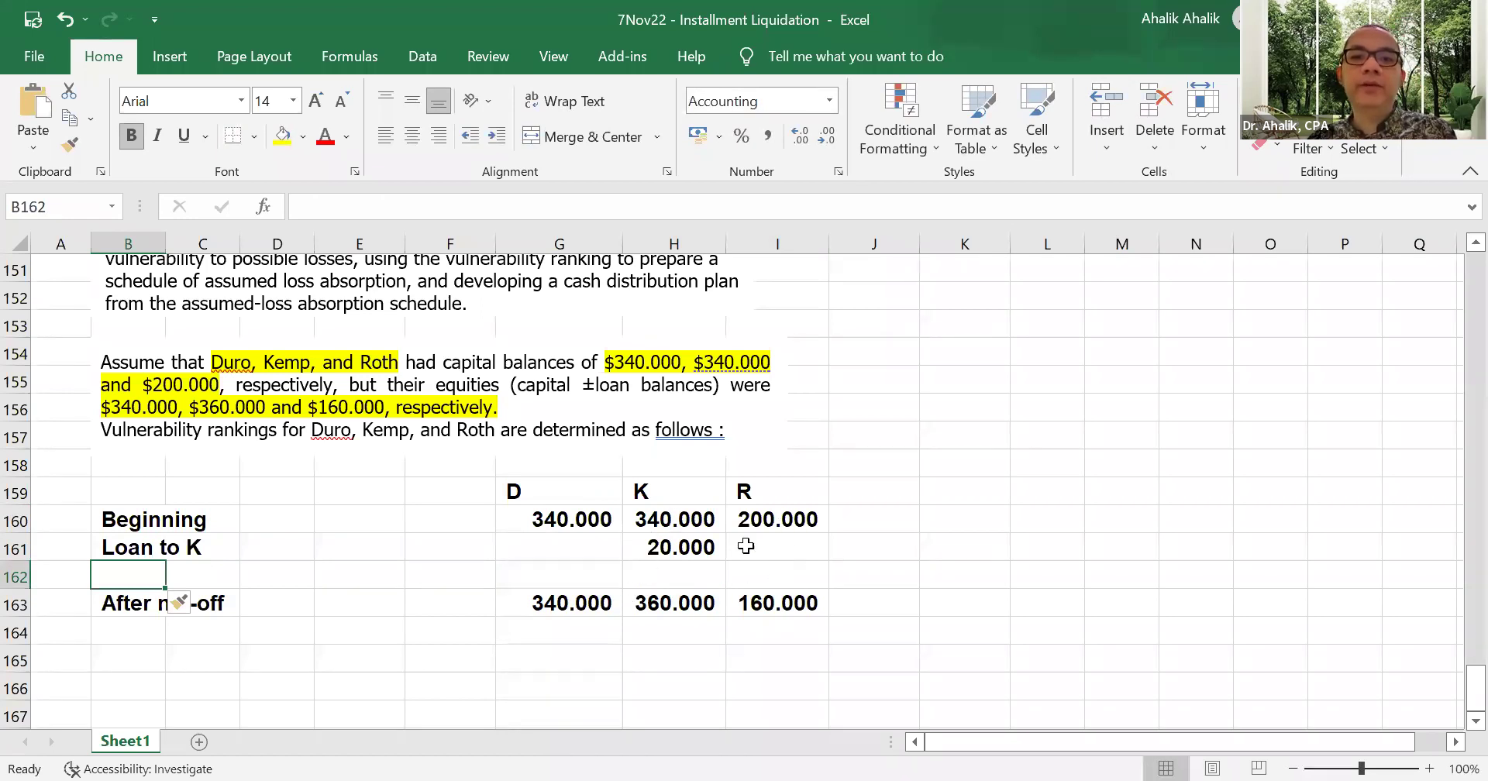
- Insert a row above After net-off and label it Receivables from R in B162
text(Receivabkes)
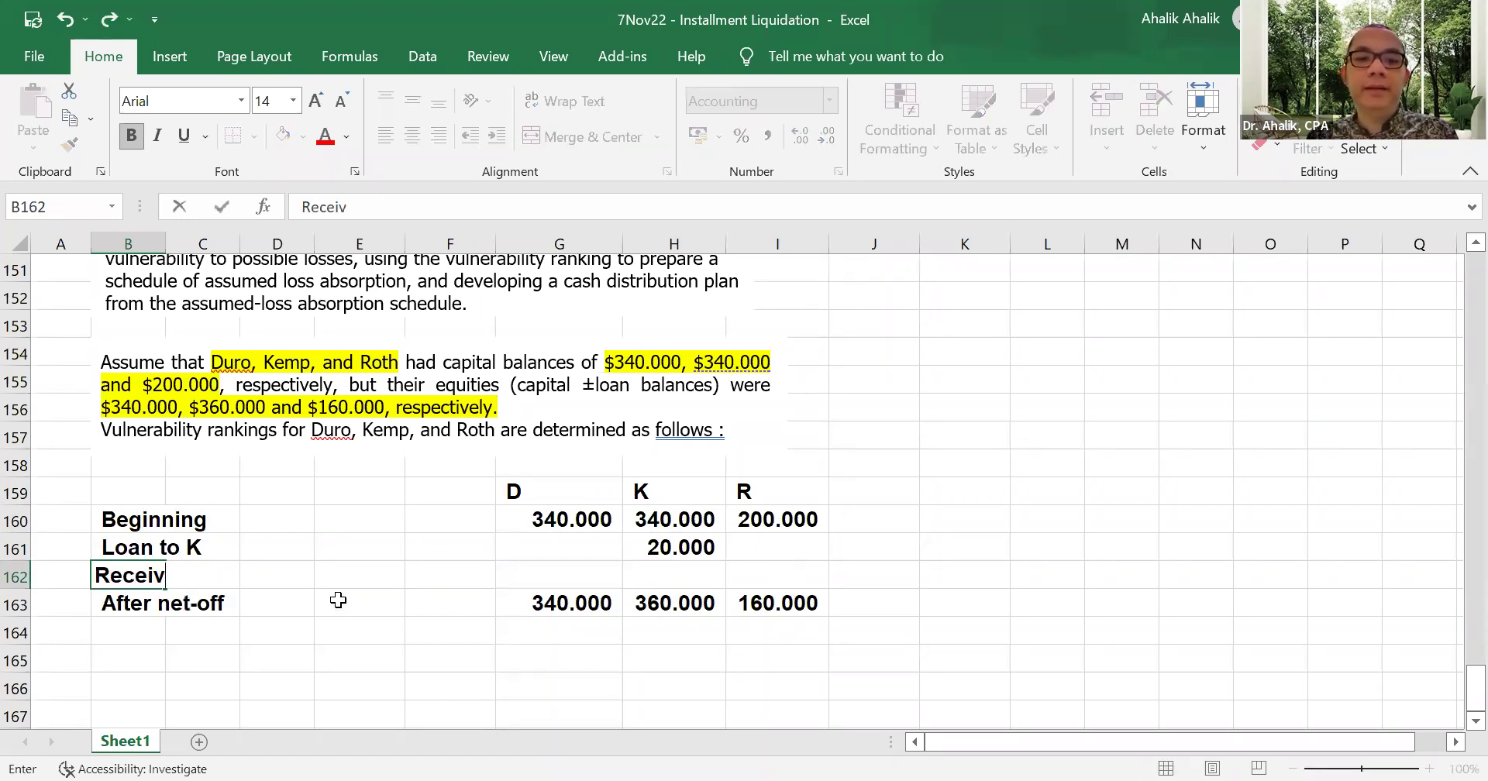
key(BackSpace)
key(BackSpace)
key(BackSpace)
text(l)
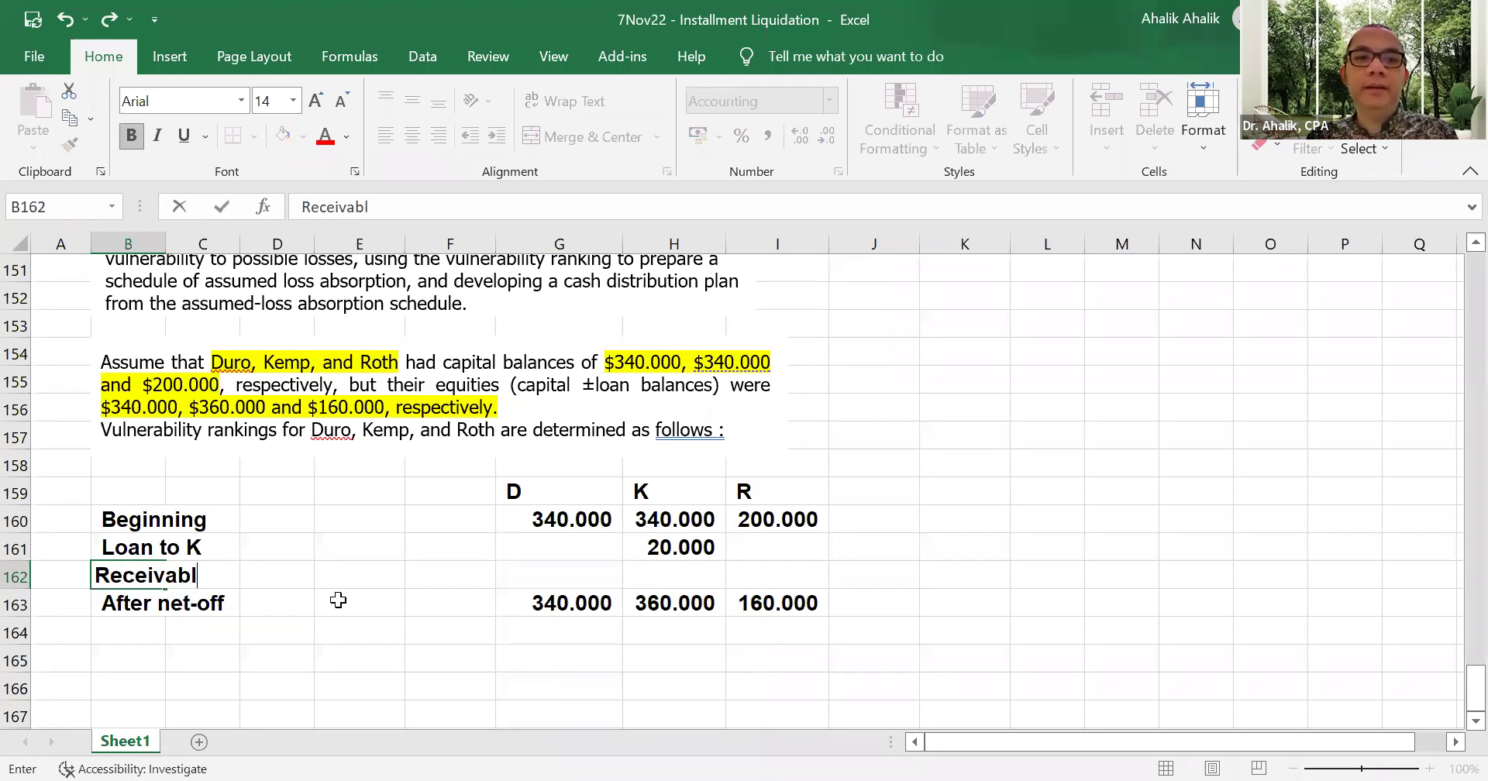
text(es from R)
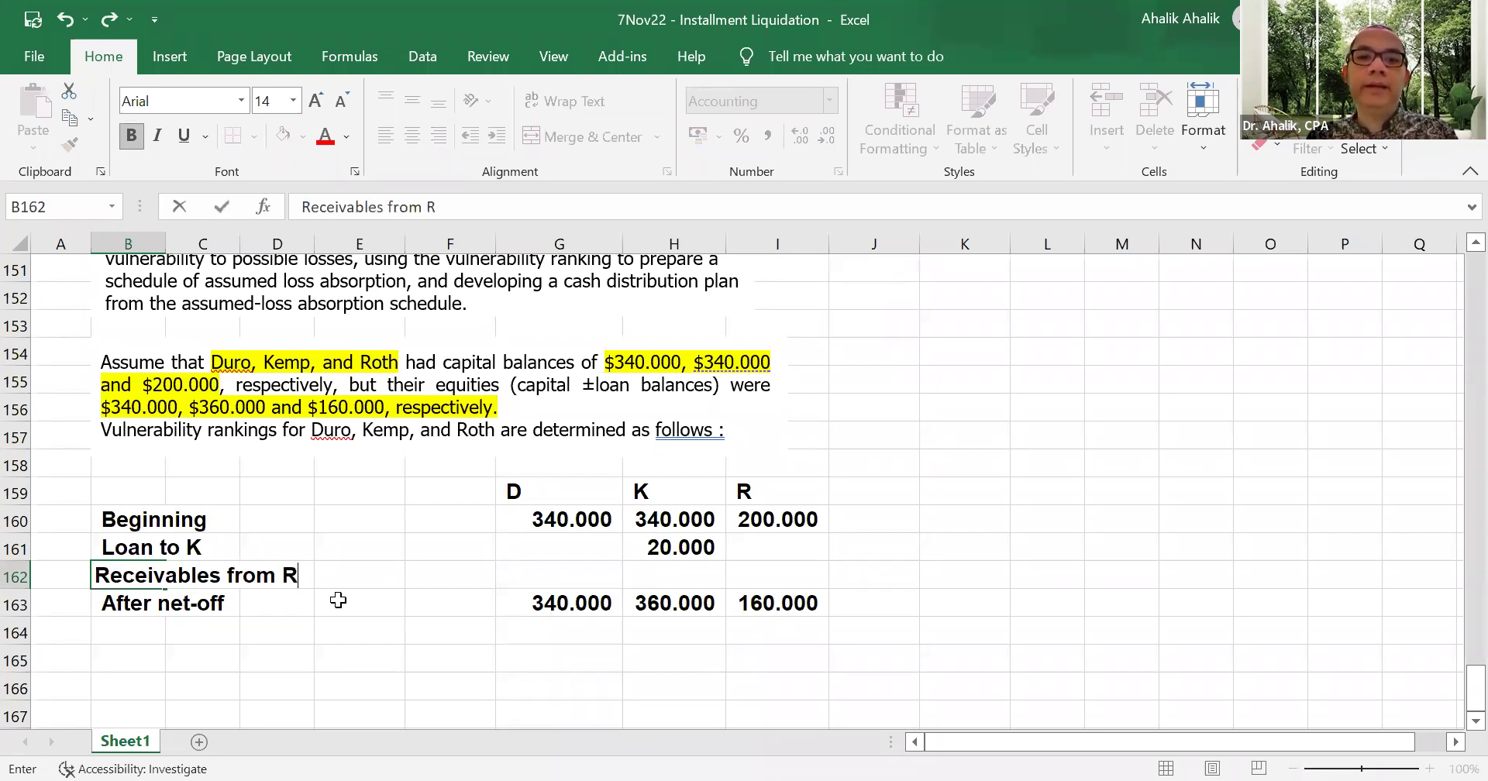
- Enter 40.000 for partner R in I162 on the Receivables from R row
key(Right)
key(Right)
key(Right)
key(Right)
key(Right)
key(Right)
key(Right)
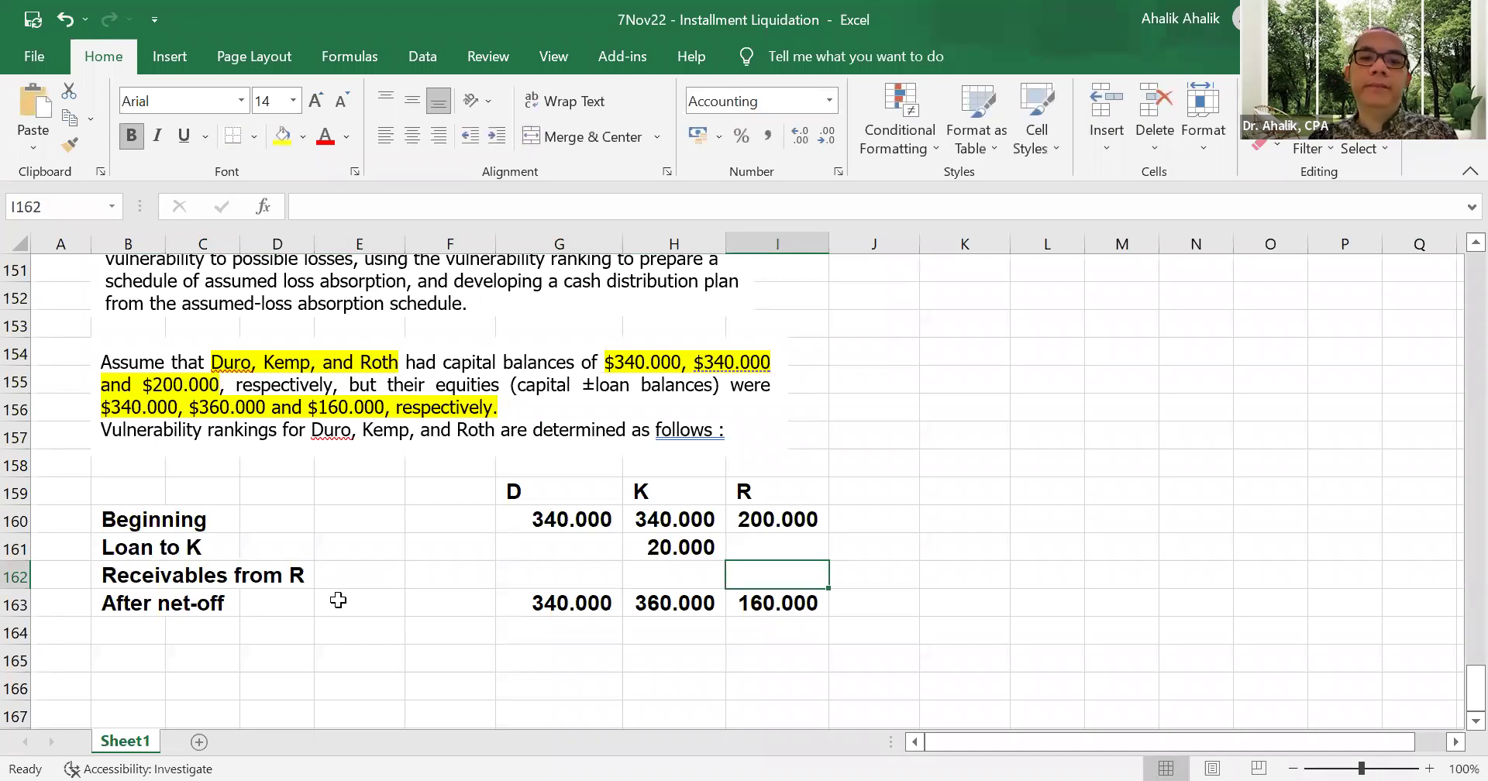
text(40000)
key(Return)
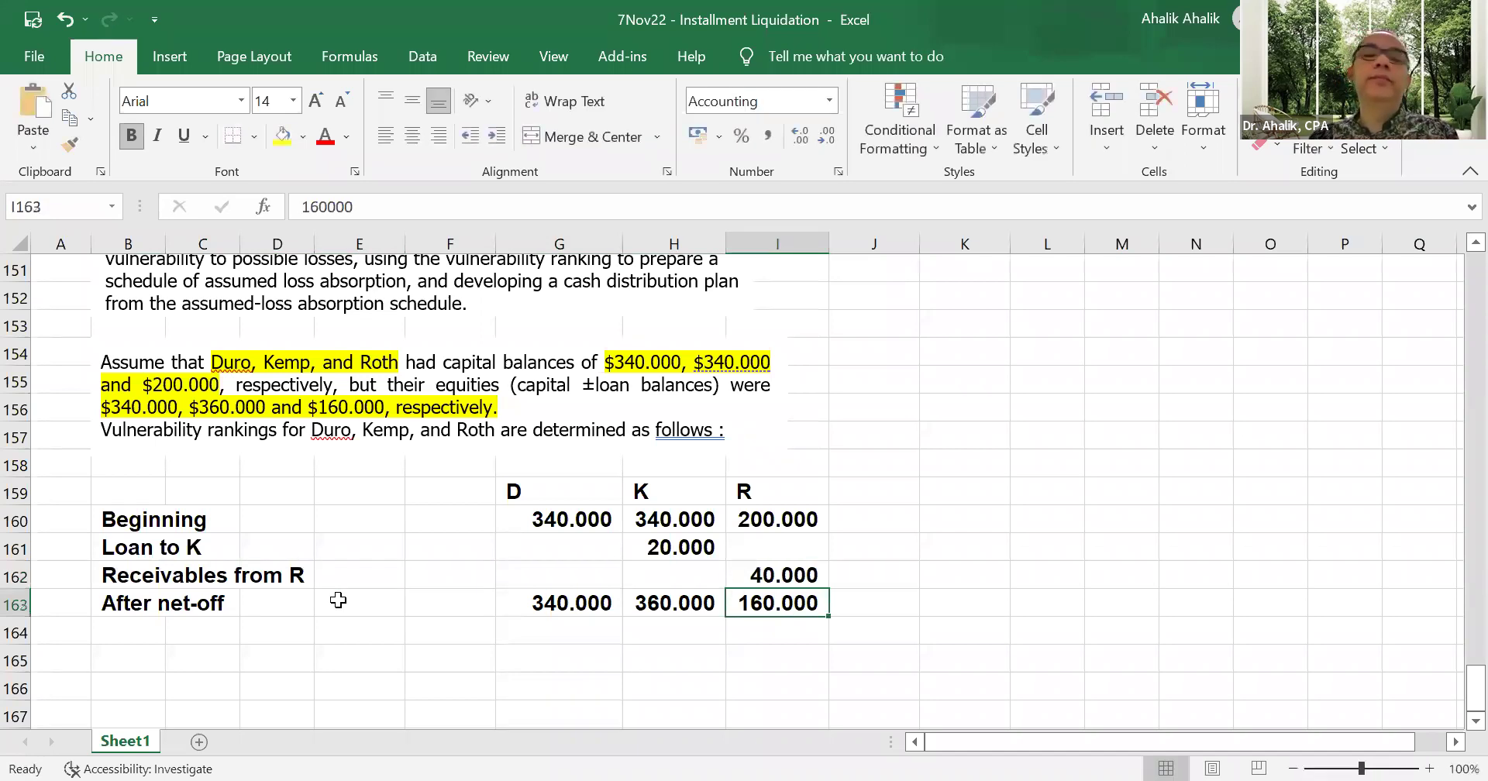
click(1136, 439)
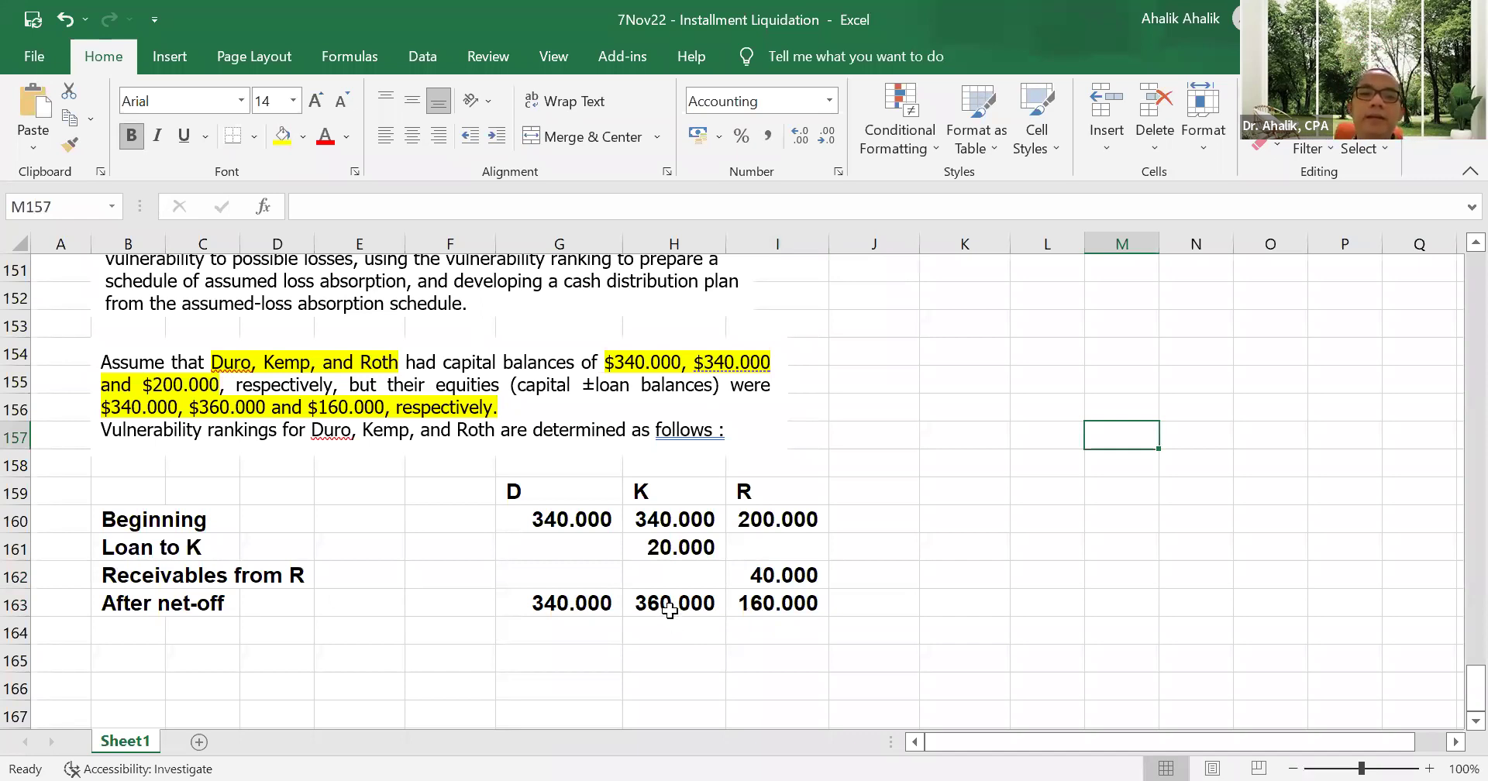
click(664, 492)
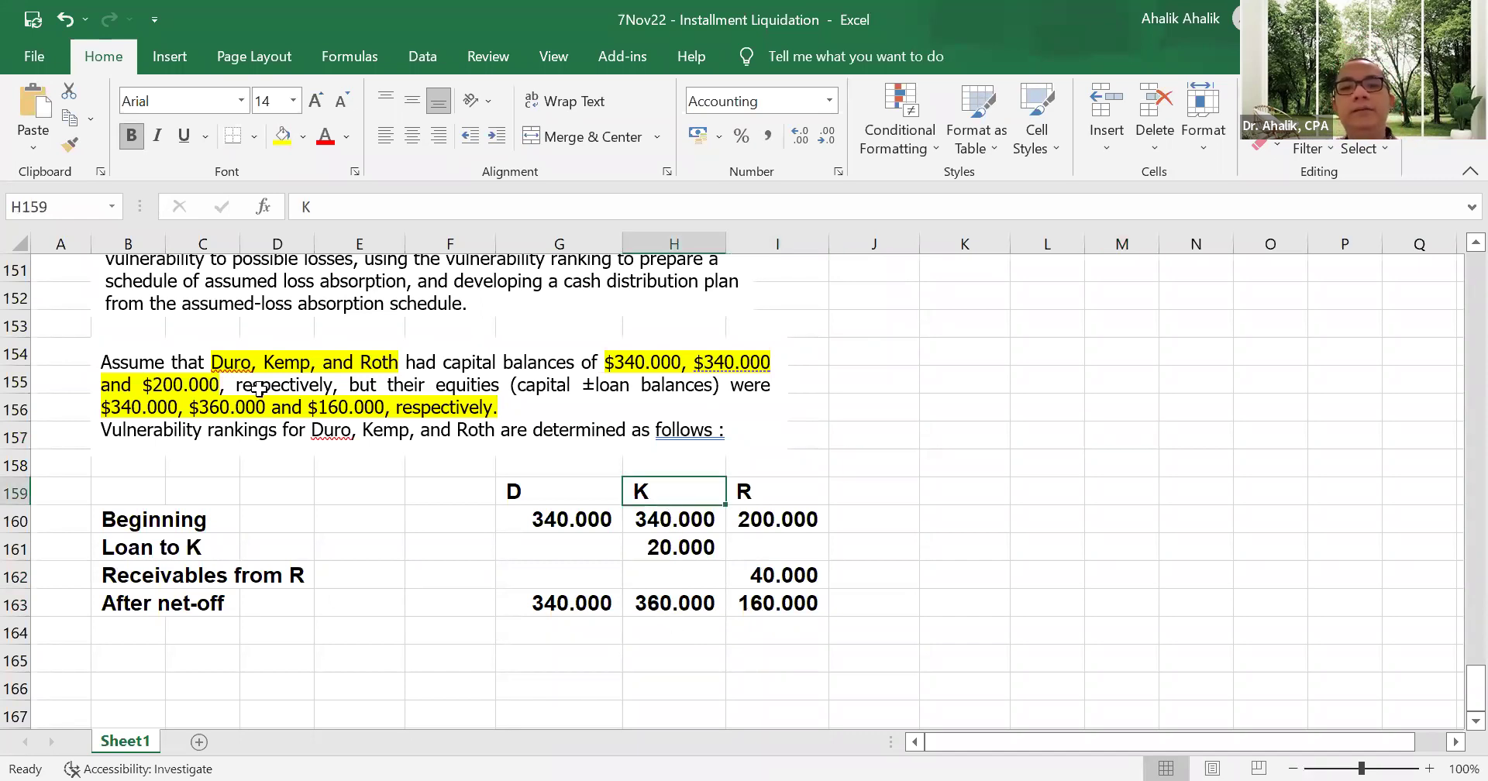
click(812, 575)
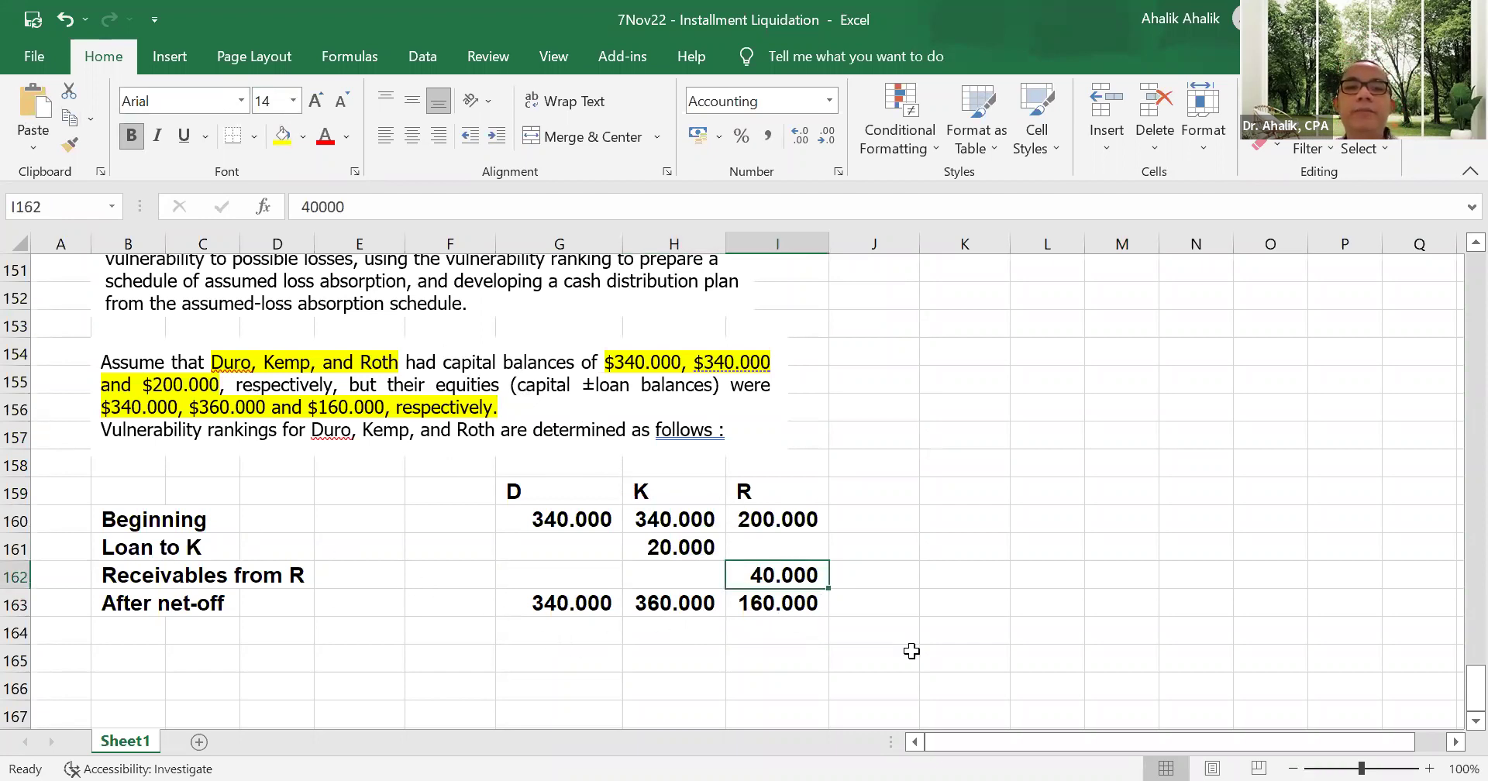
- Insert a row above the partner headings and enter the sharing ratios in G159:I159: 50% for D, 30% for K and 20% for R
scroll(912, 651, down, 1)
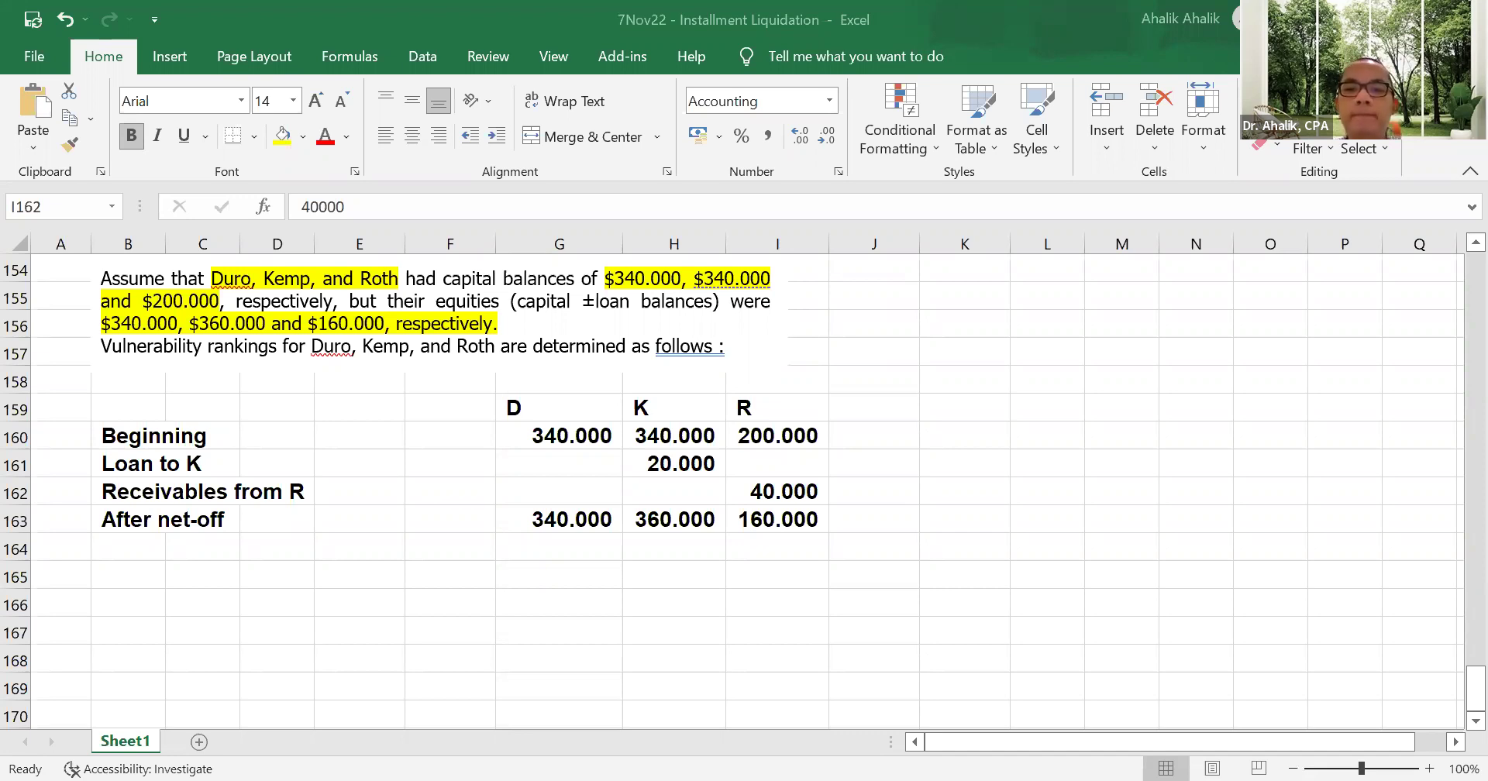
click(558, 408)
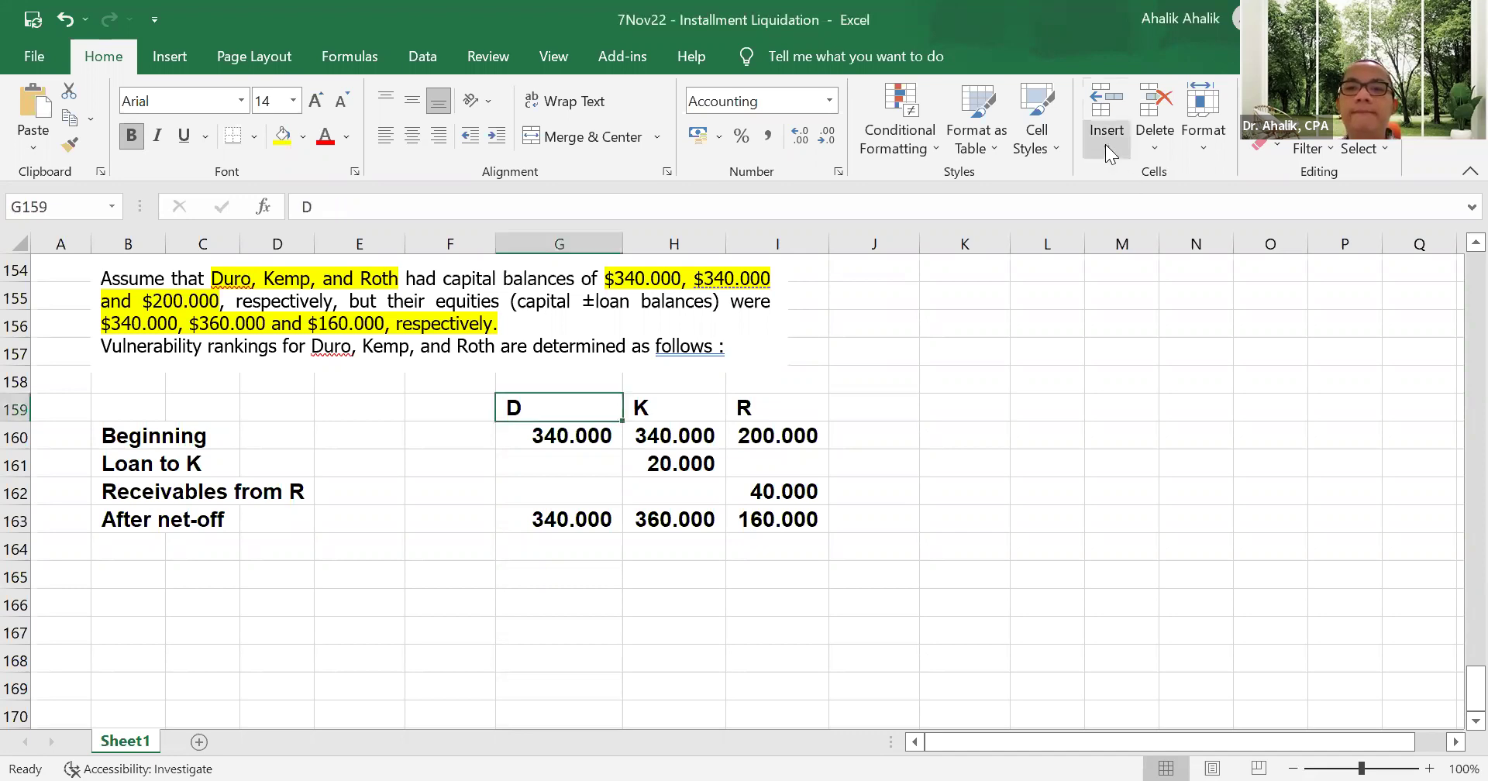
text(50%)
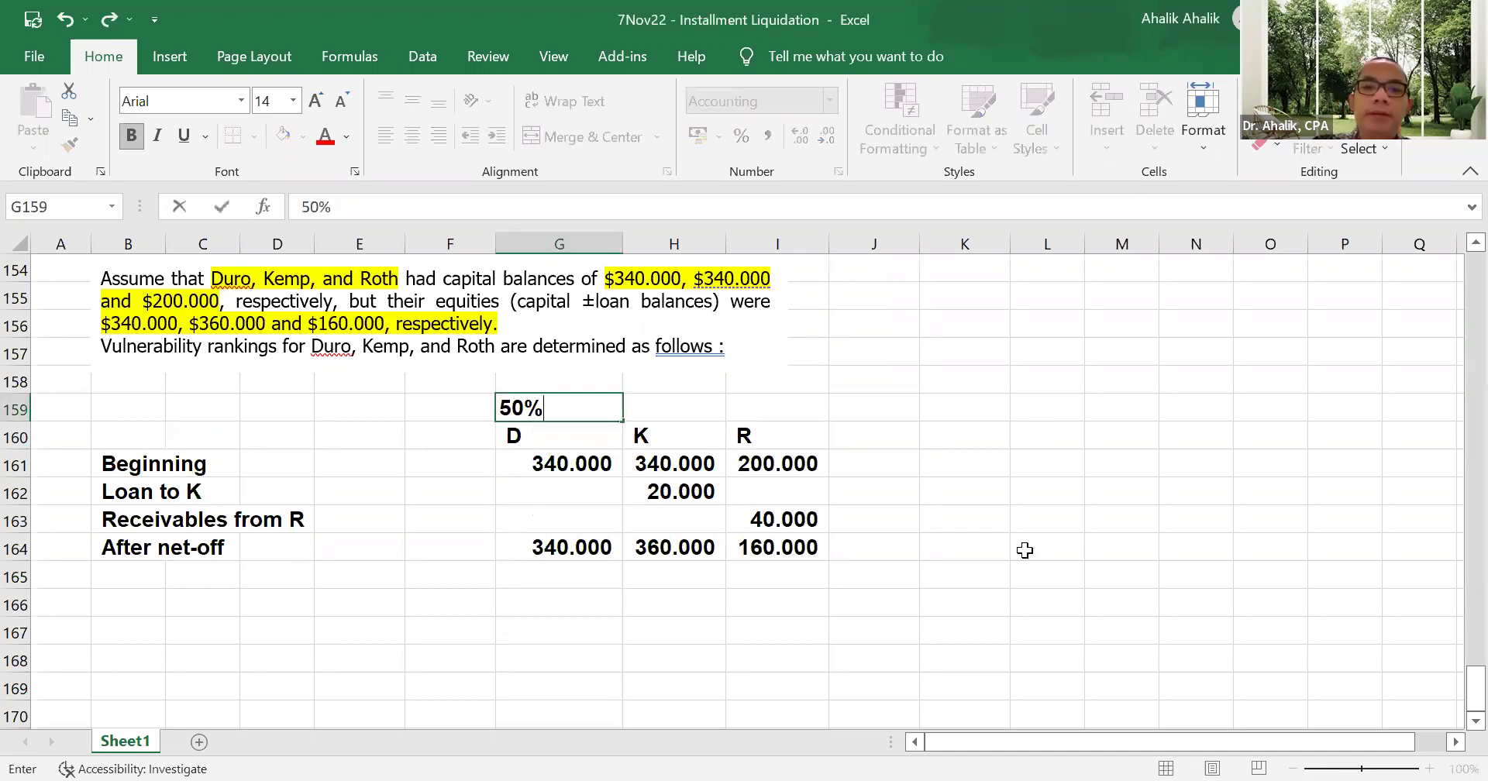
key(Tab)
text(30%)
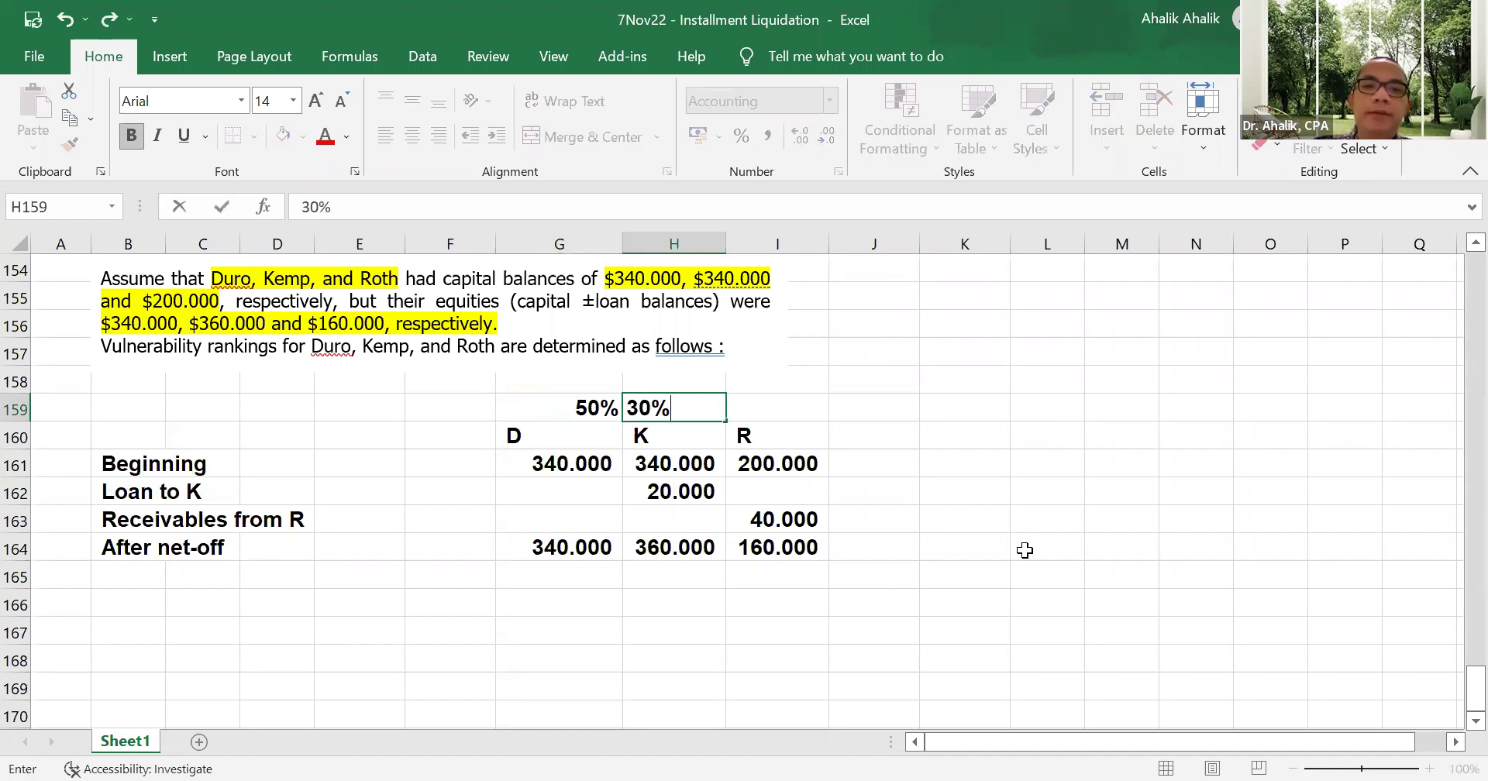
key(Tab)
text(20%)
key(Down)
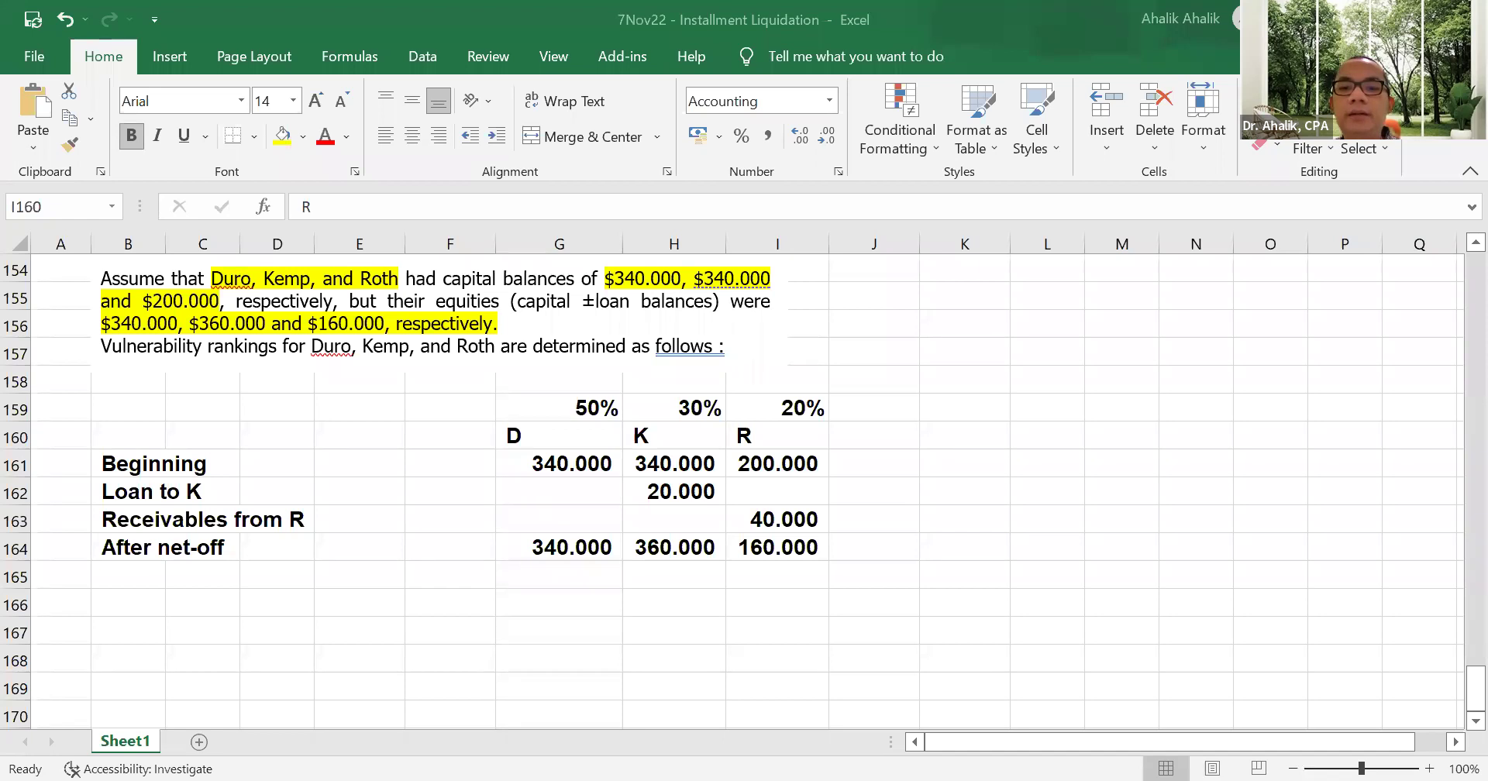
- Add the row label Total possible loss in B166, two rows below After net-off
click(132, 605)
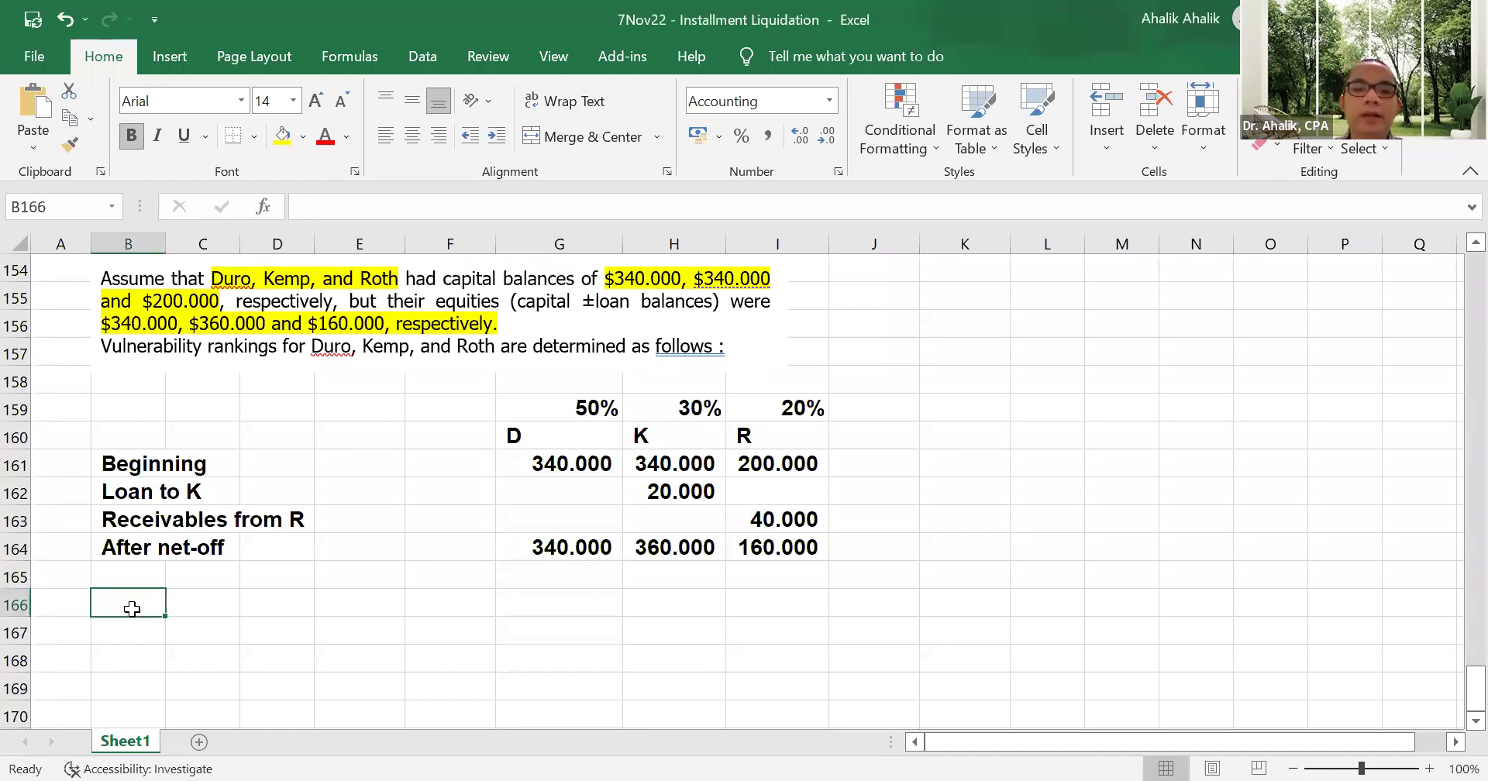
text(P)
key(BackSpace)
text(Tota)
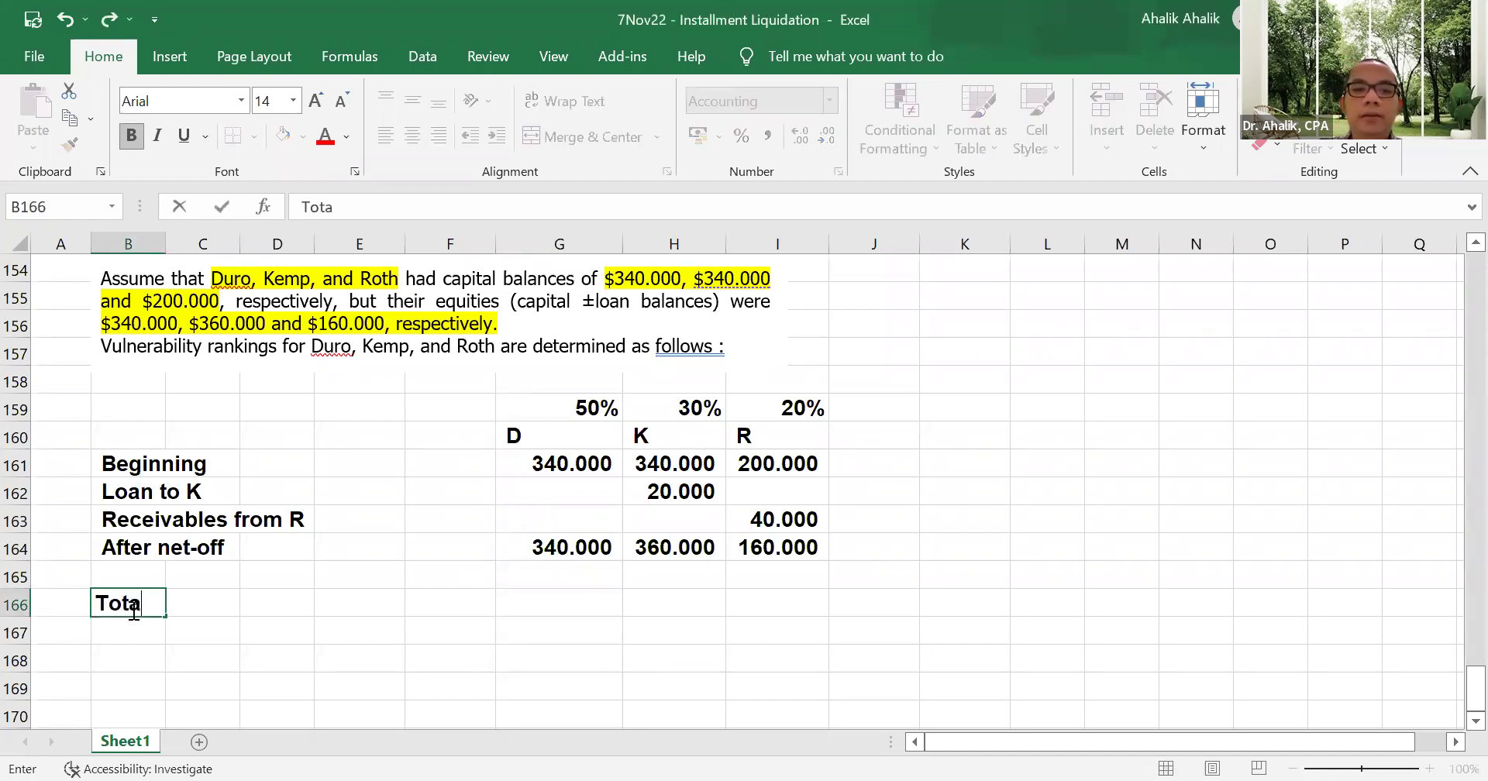
text(l possible loss)
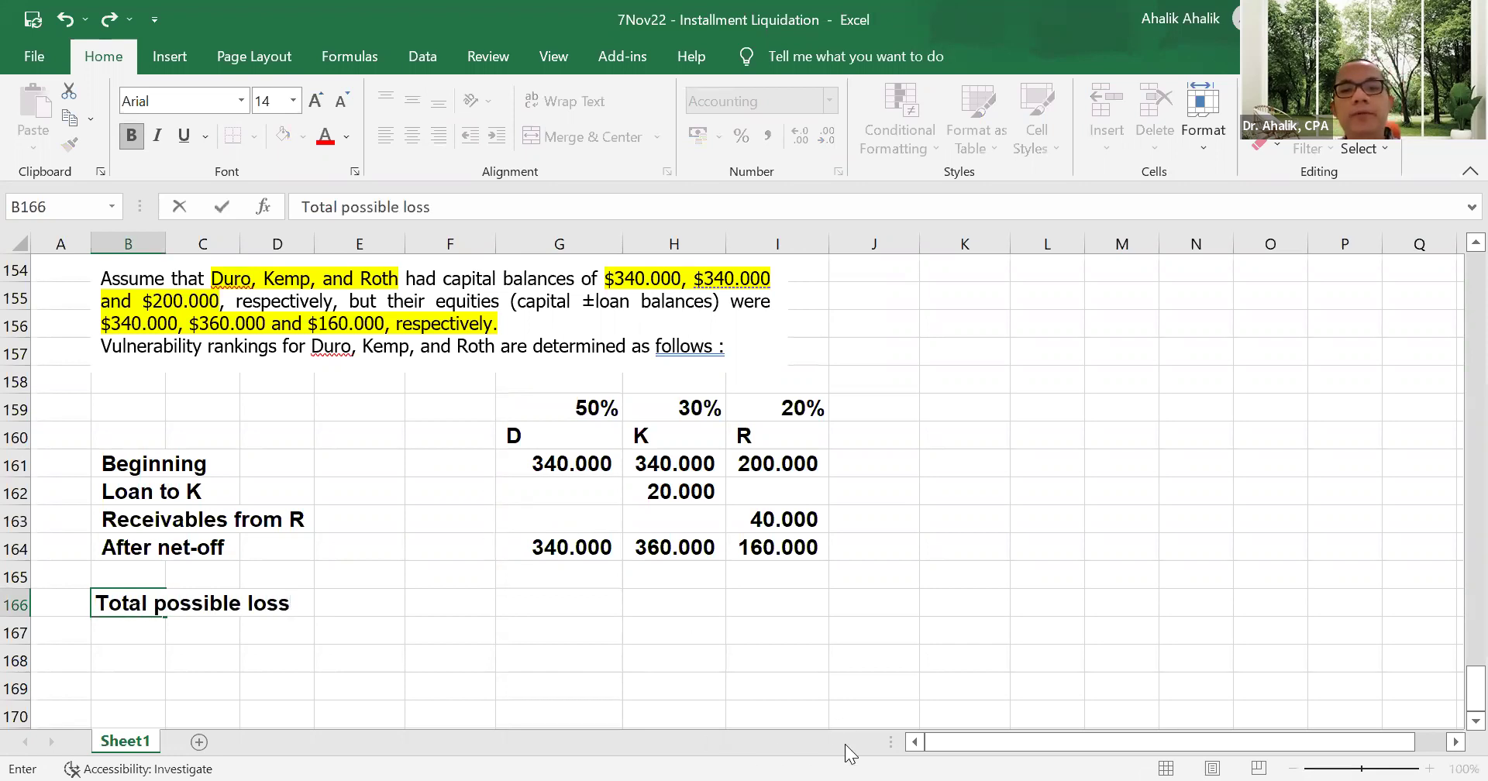
- Calculate the total possible loss in F166 with the formula =680000+1200000+800000
click(429, 601)
text(=)
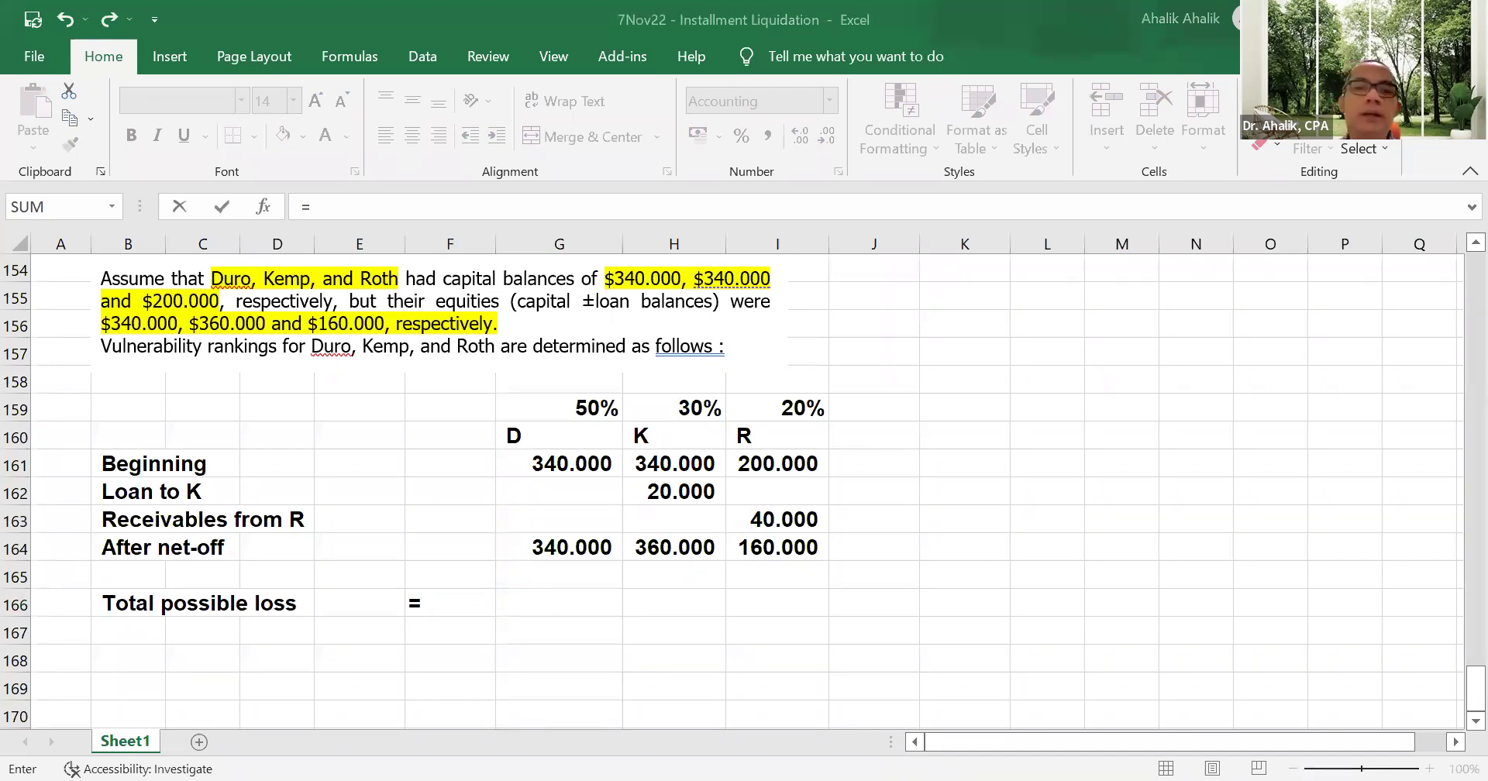
text(680000)
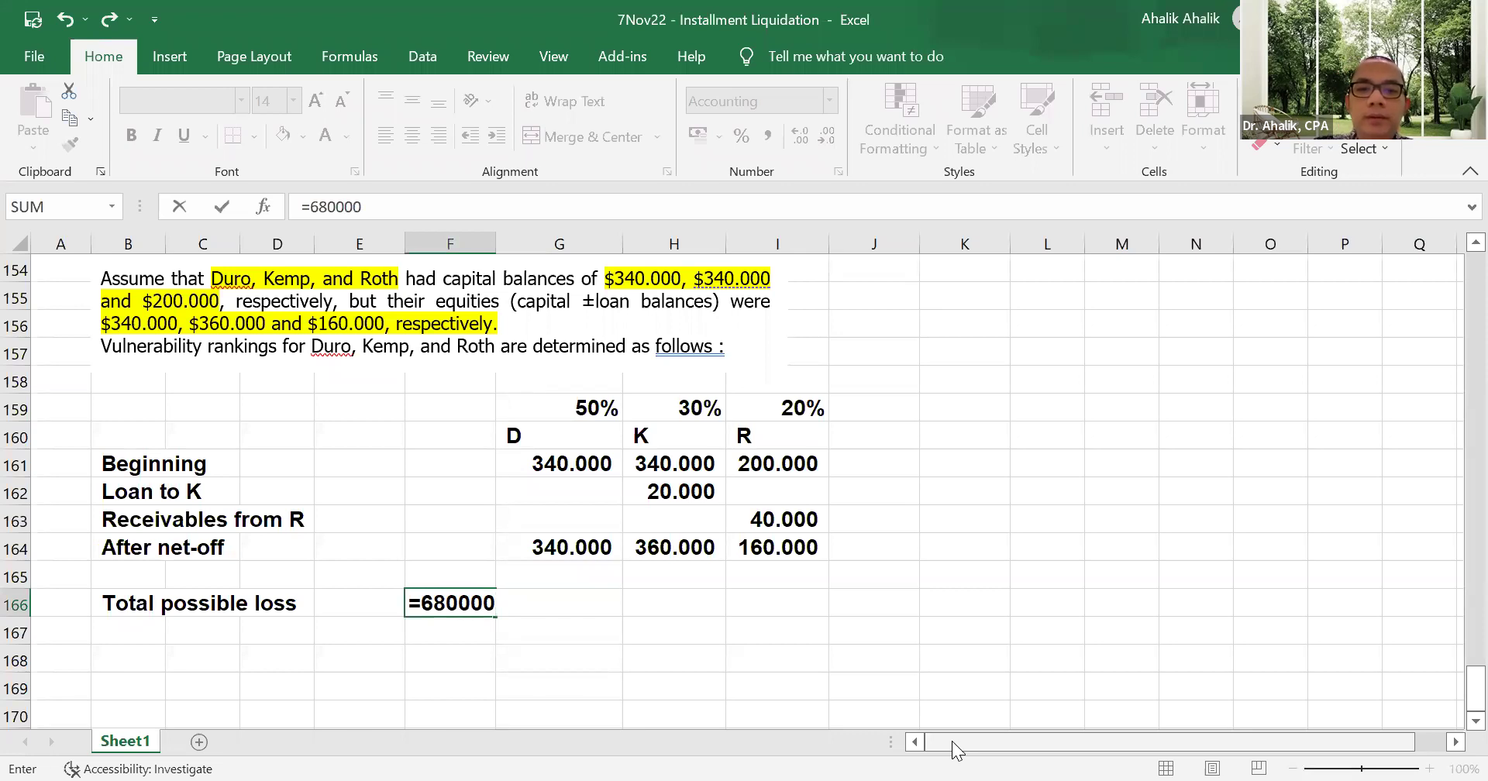
text(+12)
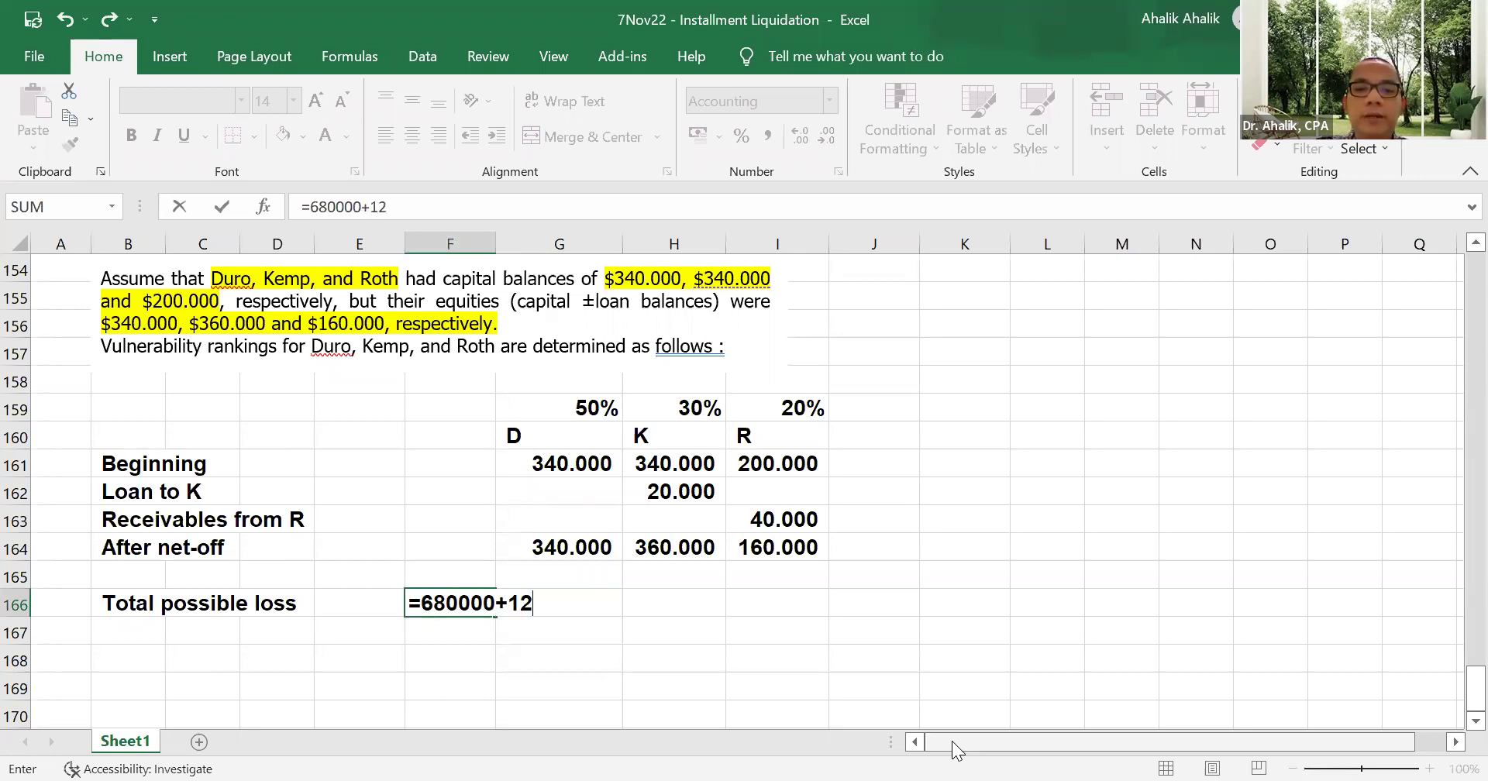
text(00000+)
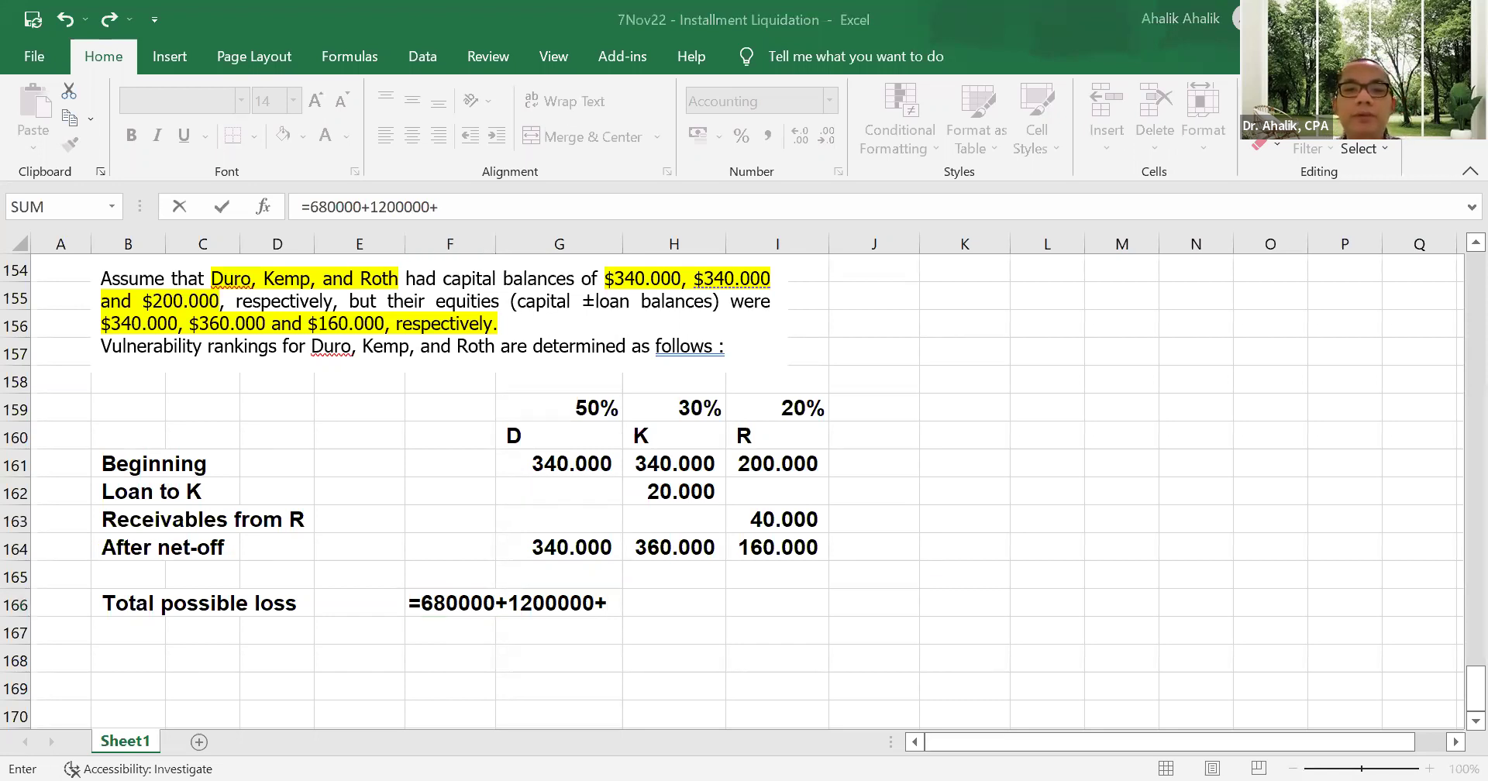
text(800000)
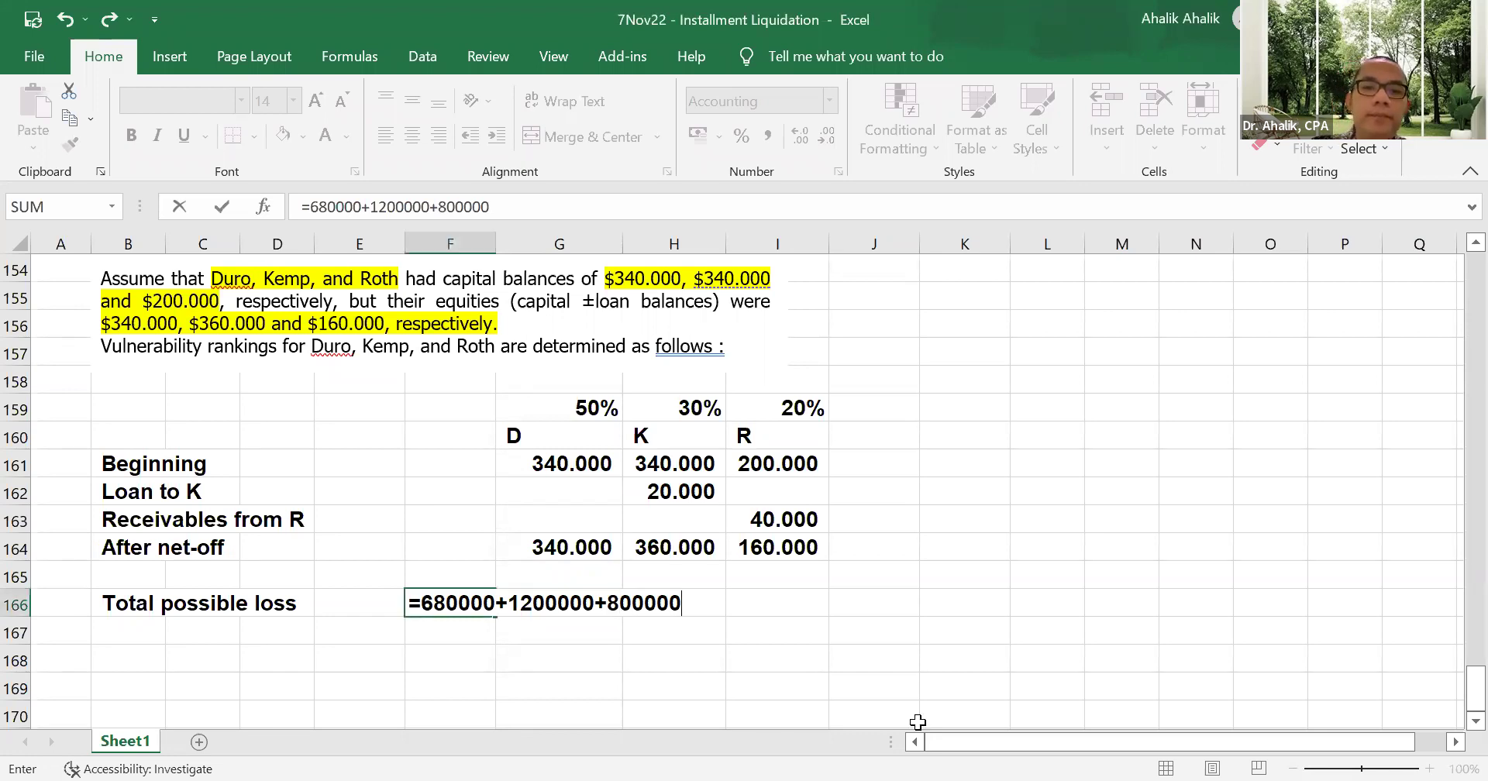
key(Return)
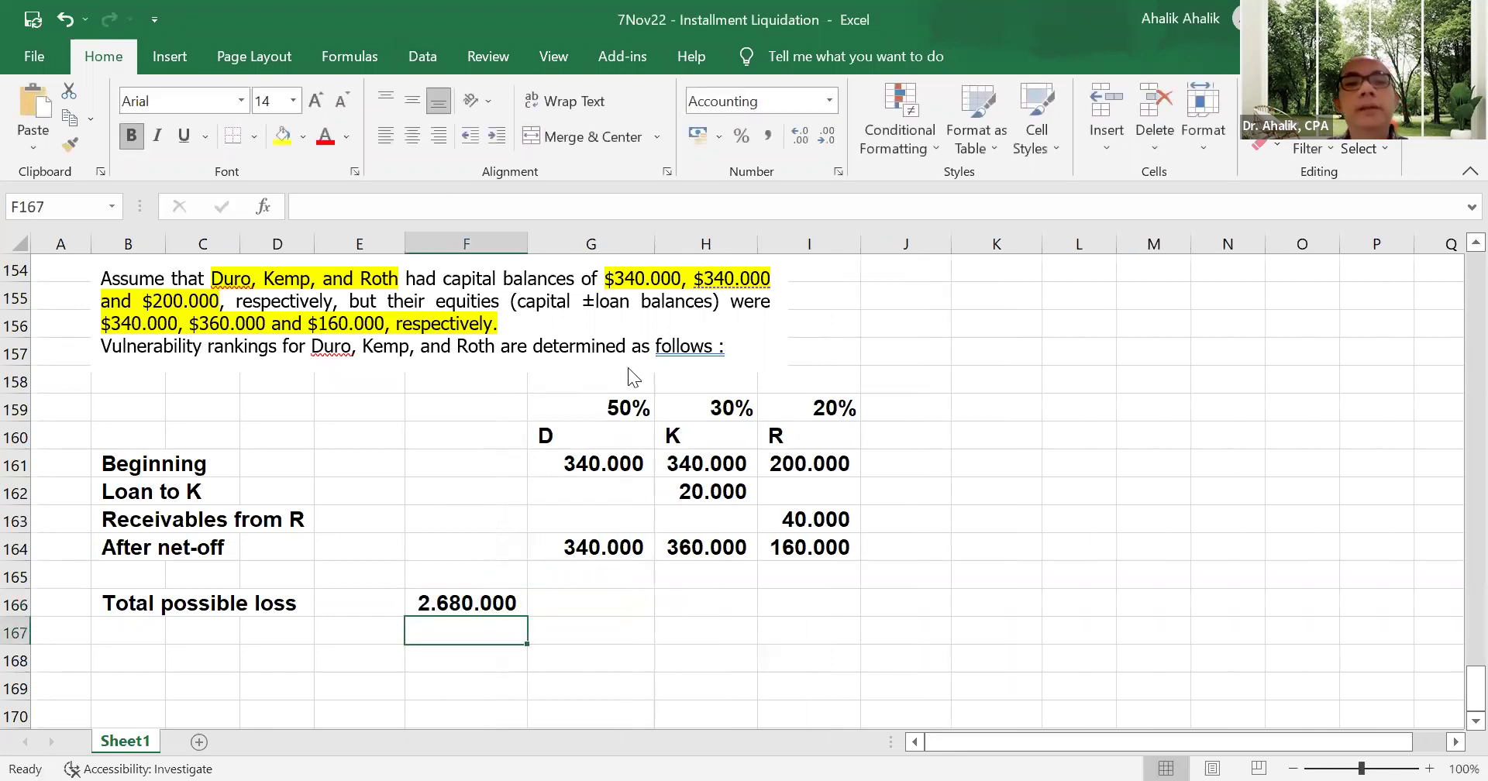
click(474, 598)
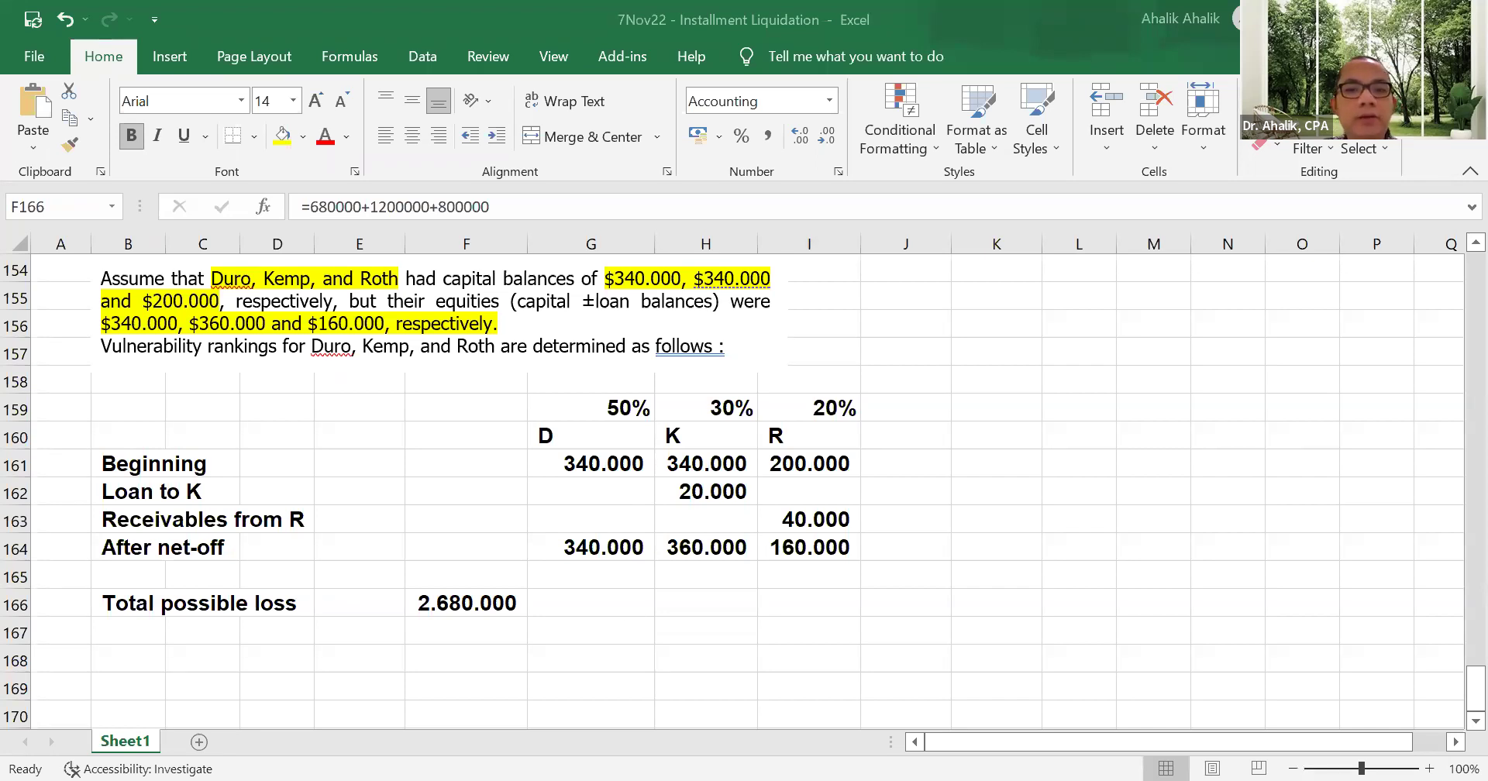
- Allocate the total possible loss to the partners with =-2680000*G159 in G166 and fill the formula across to I166
click(631, 605)
text(=-)
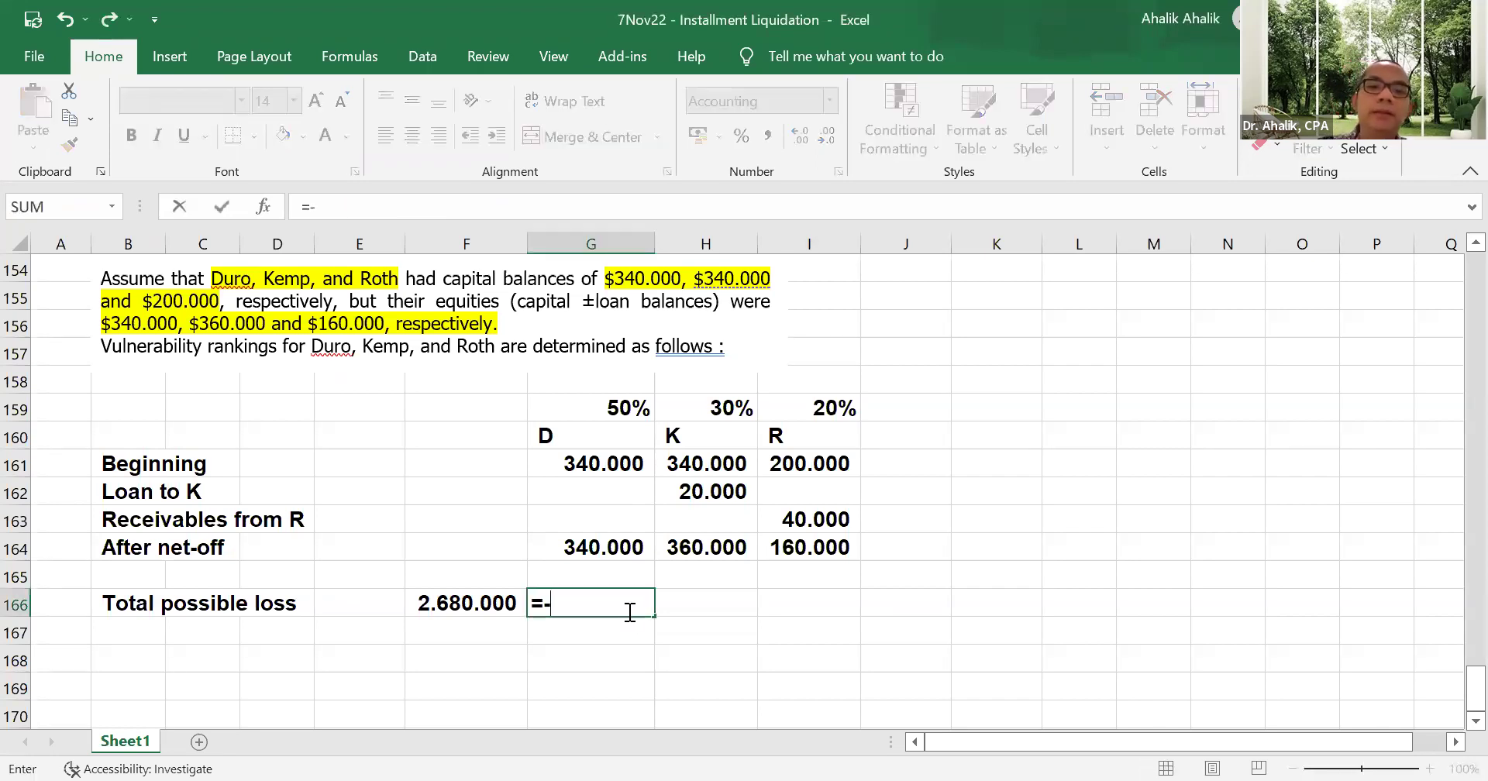
text(268)
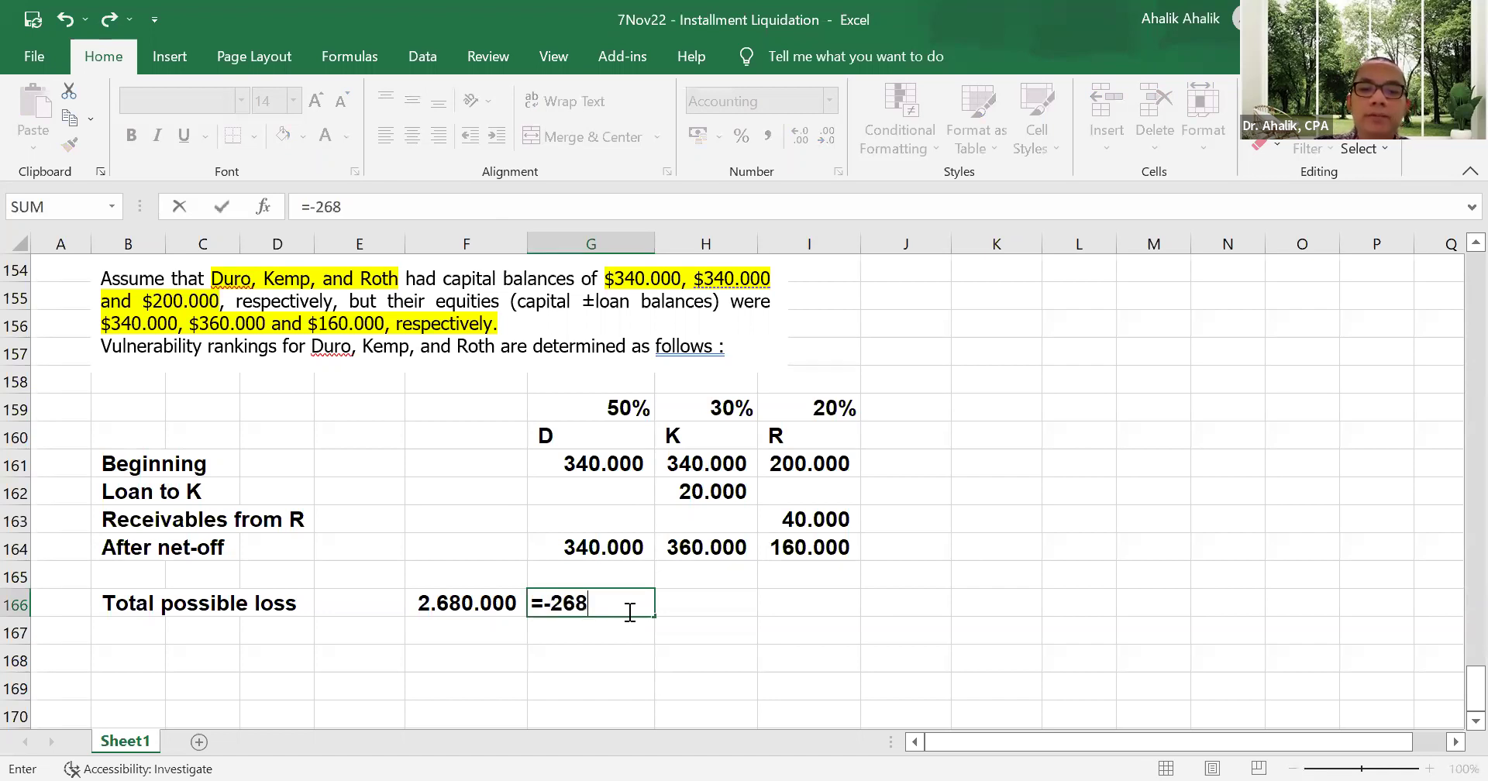
text(0000*)
click(641, 411)
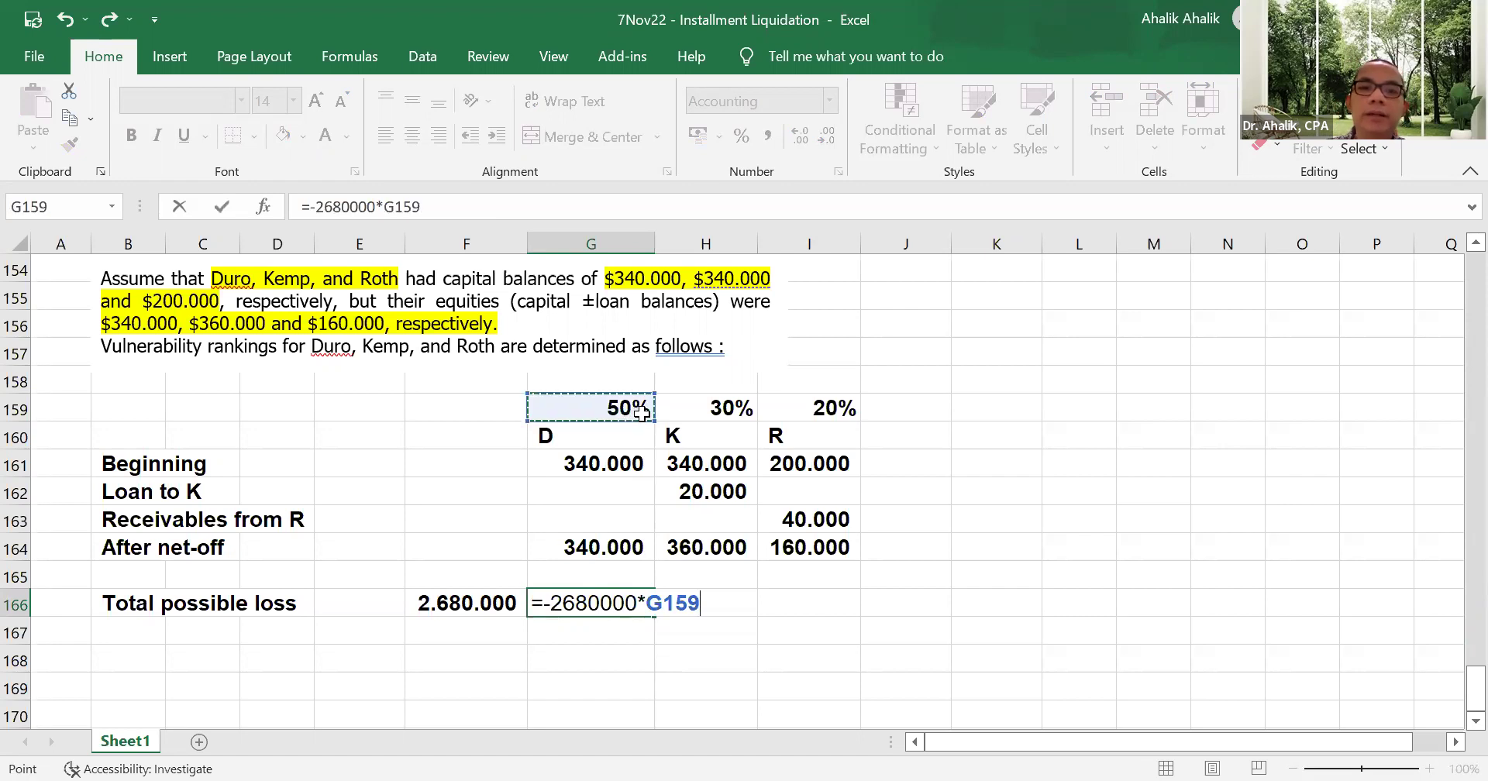
key(Return)
click(617, 602)
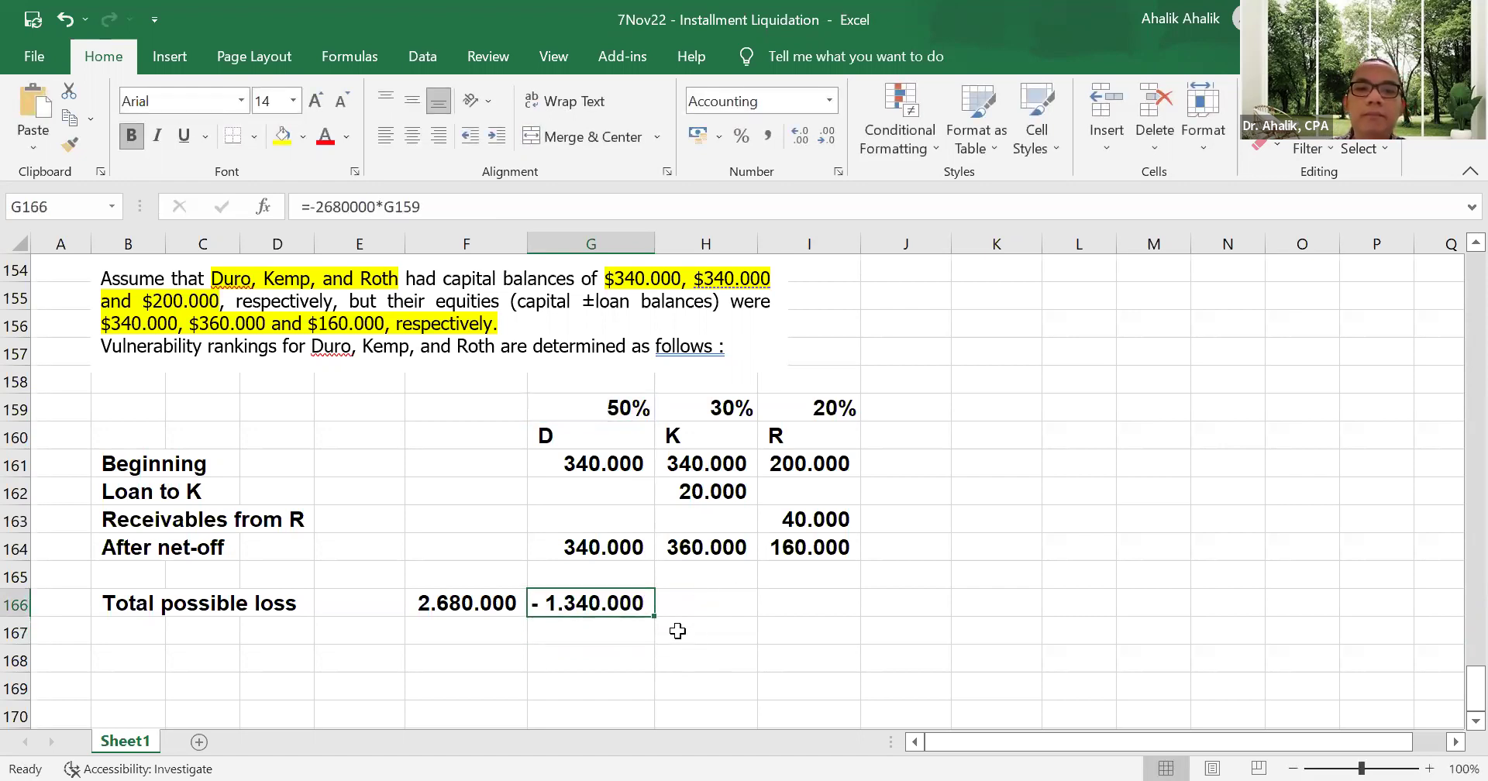
drag(654, 615, 868, 610)
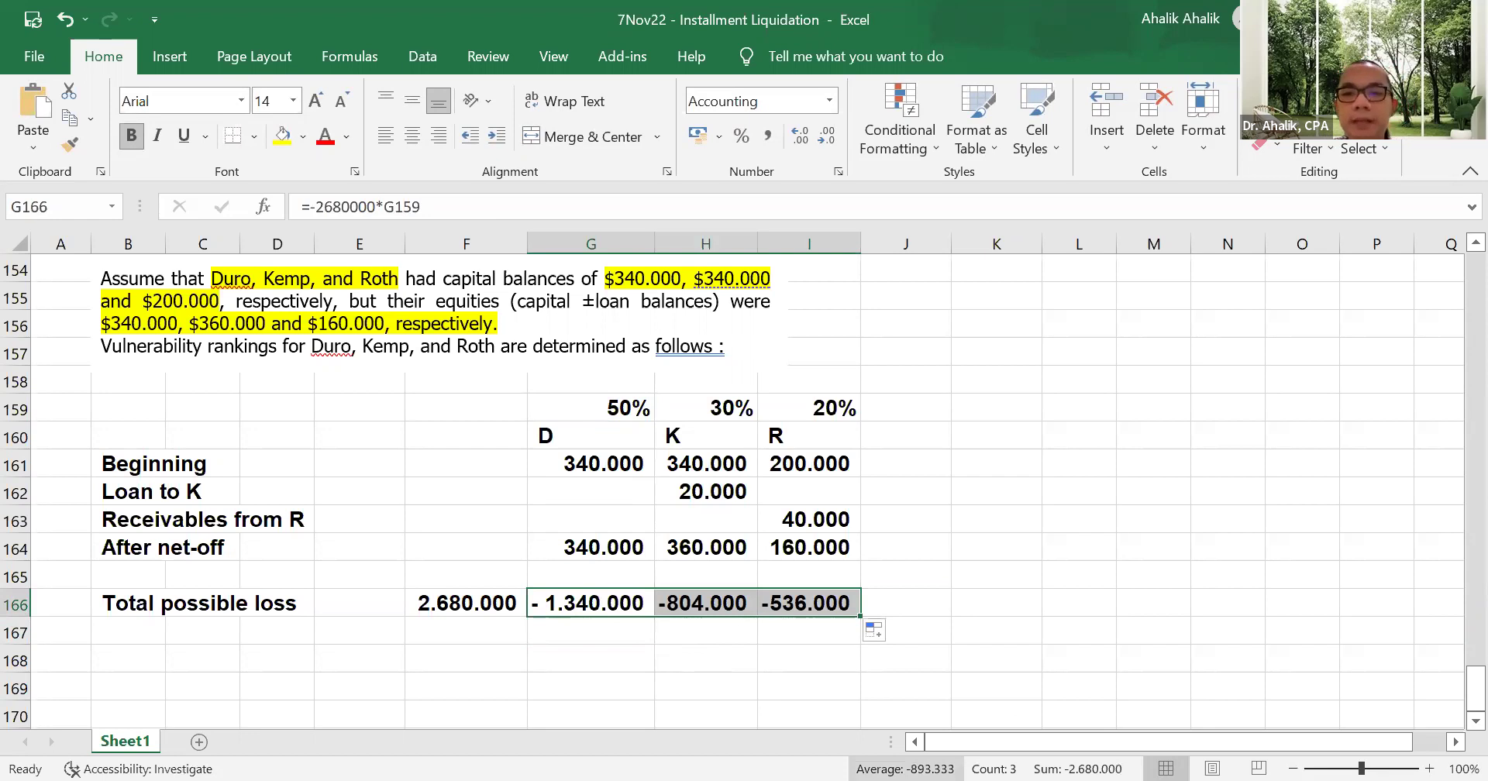
key(alt+Tab)
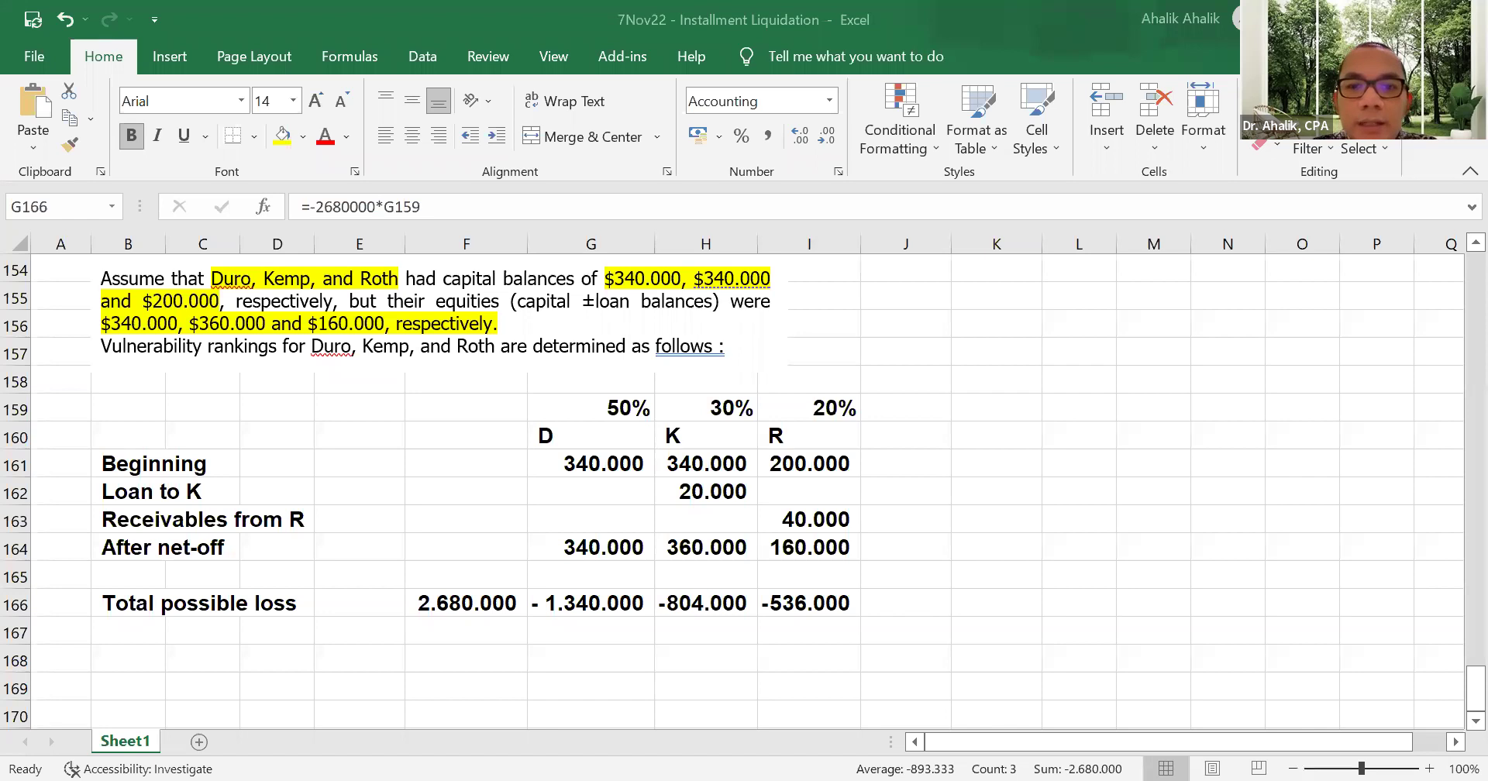
- Clear the contents of the Total possible loss row, cells B166:J166
click(591, 659)
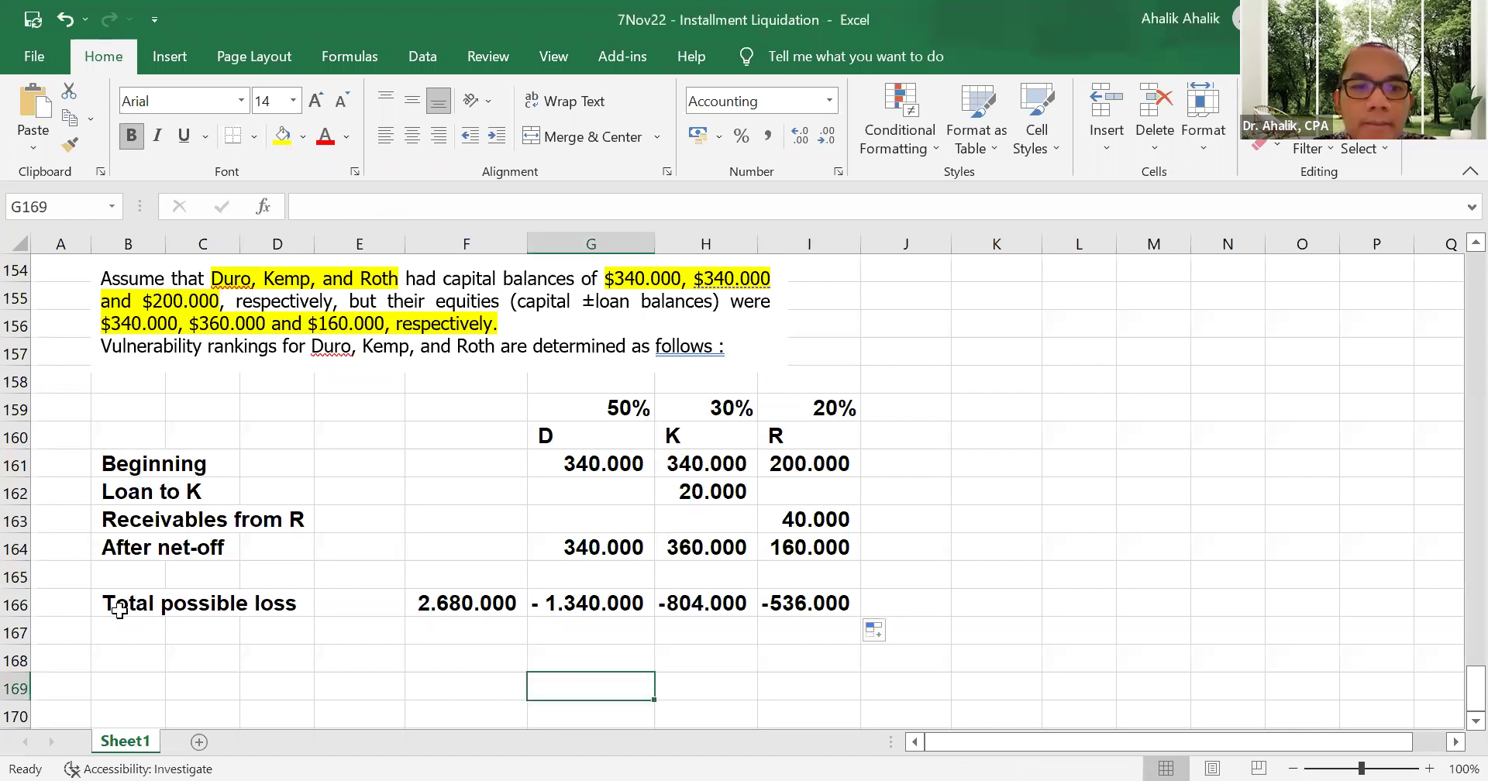
click(116, 613)
click(198, 659)
drag(156, 615, 901, 605)
key(Delete)
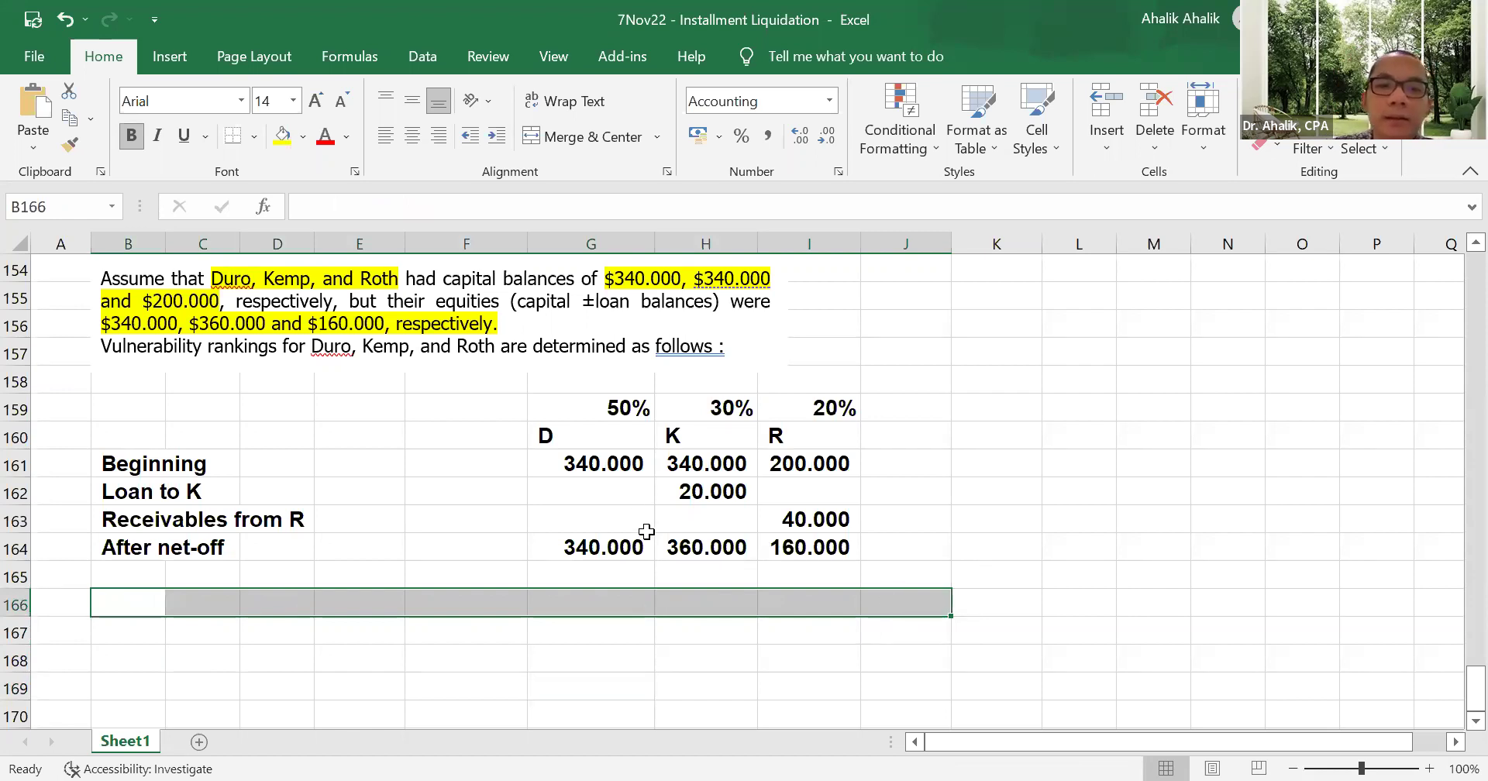
- Add a bottom border under the Receivables from R amounts in G163:I163, above the After net-off row
drag(614, 516, 852, 520)
click(233, 136)
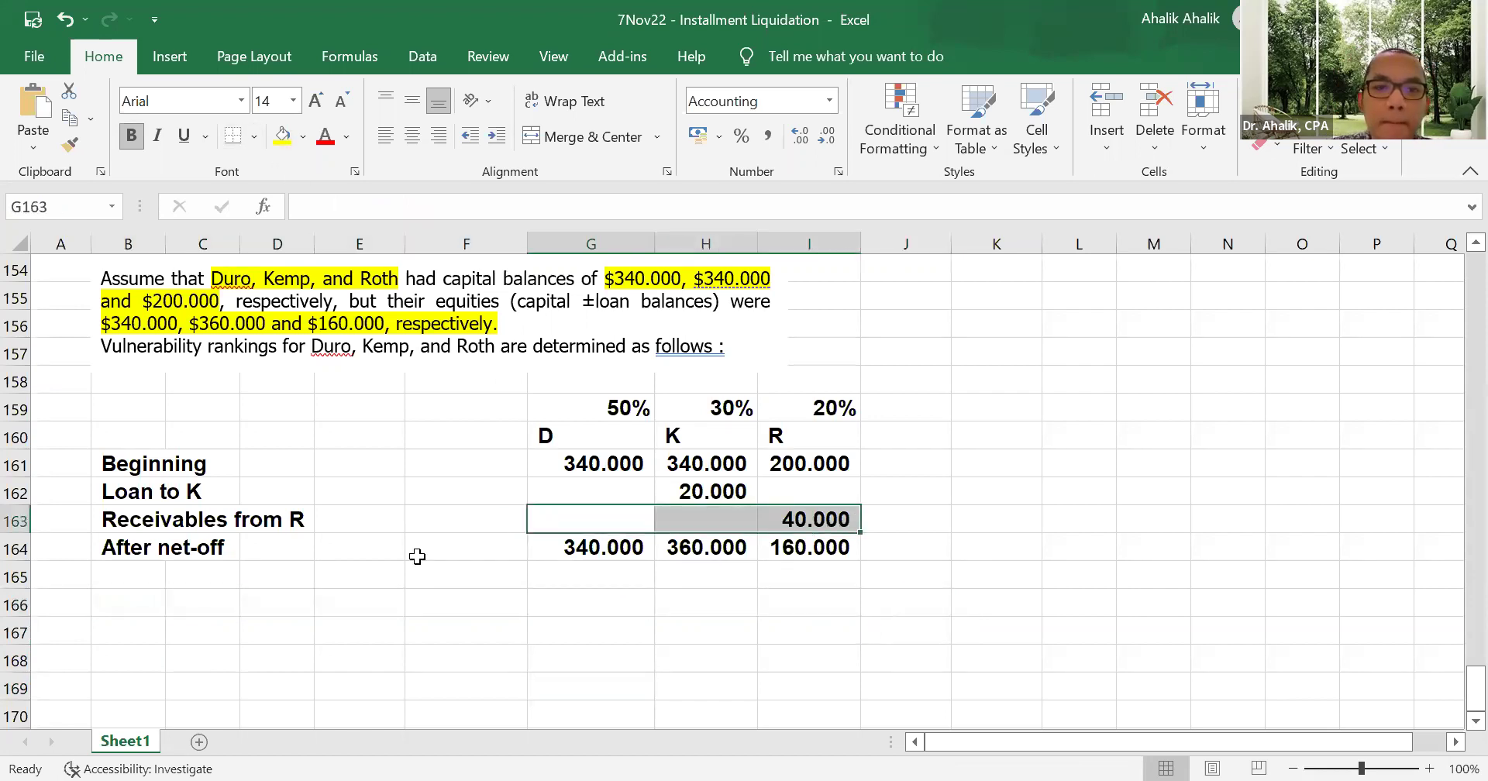
click(500, 608)
click(620, 550)
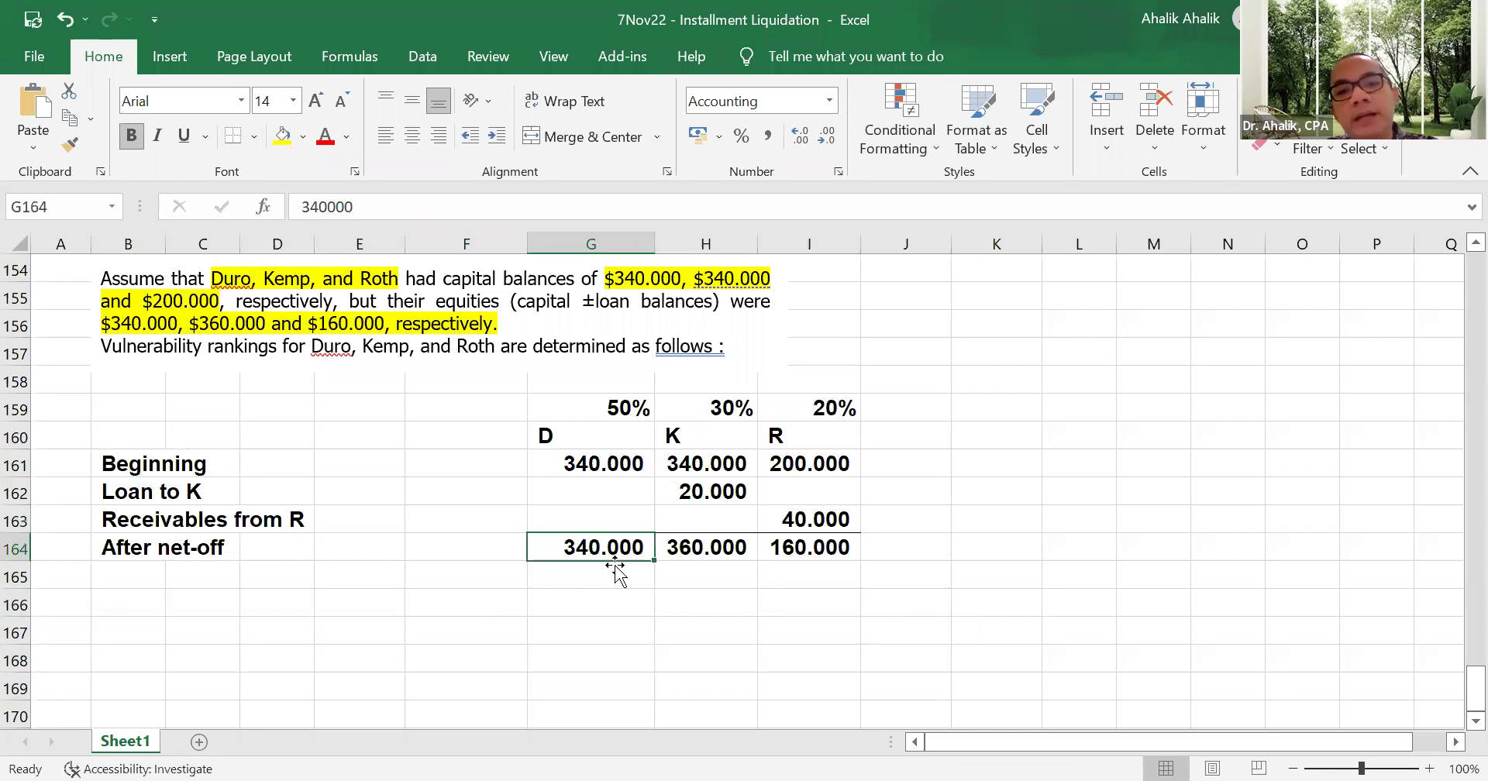
click(701, 547)
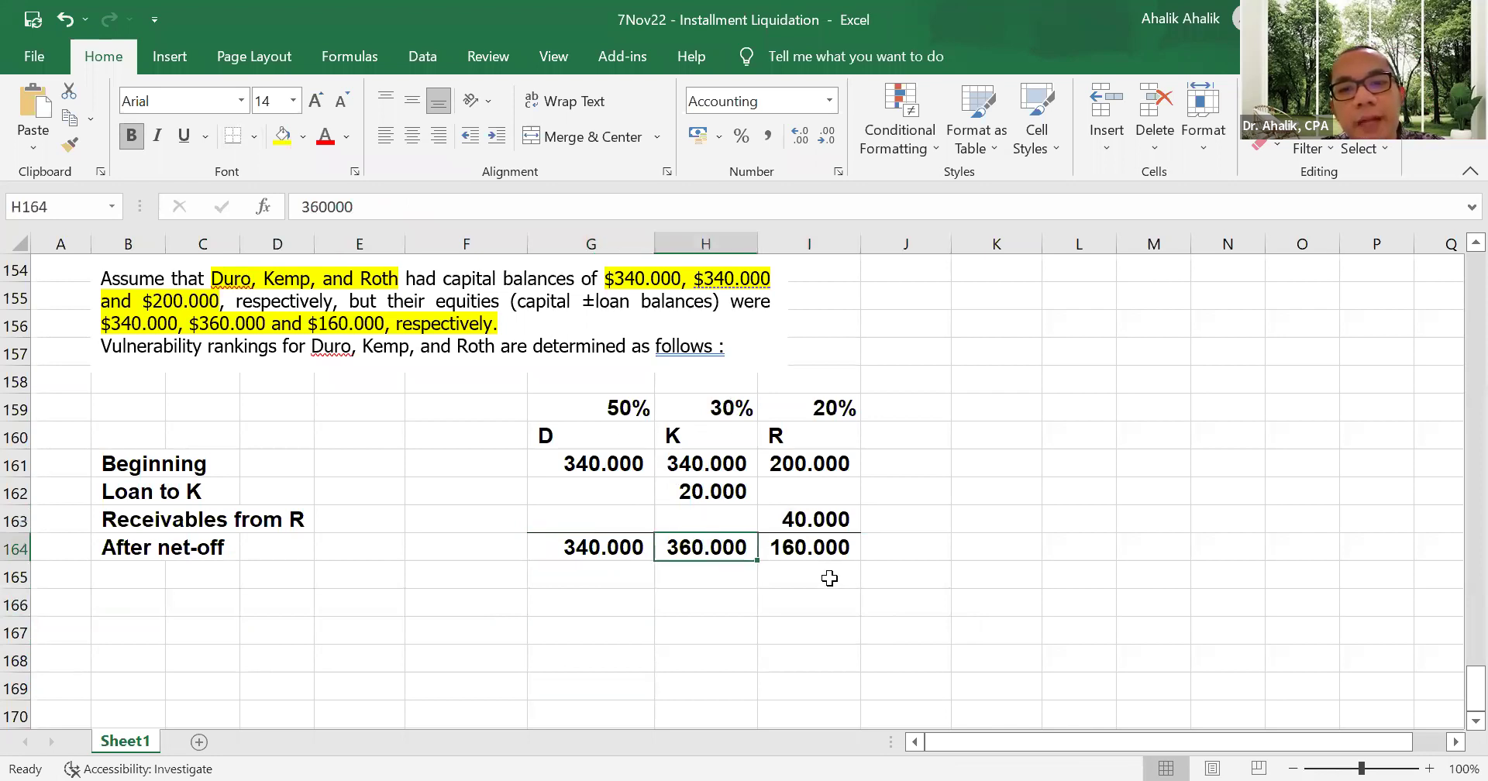
- Enter the row label Maximum loss can be absorb in B166, two rows below After net-off
click(163, 609)
text(maximum)
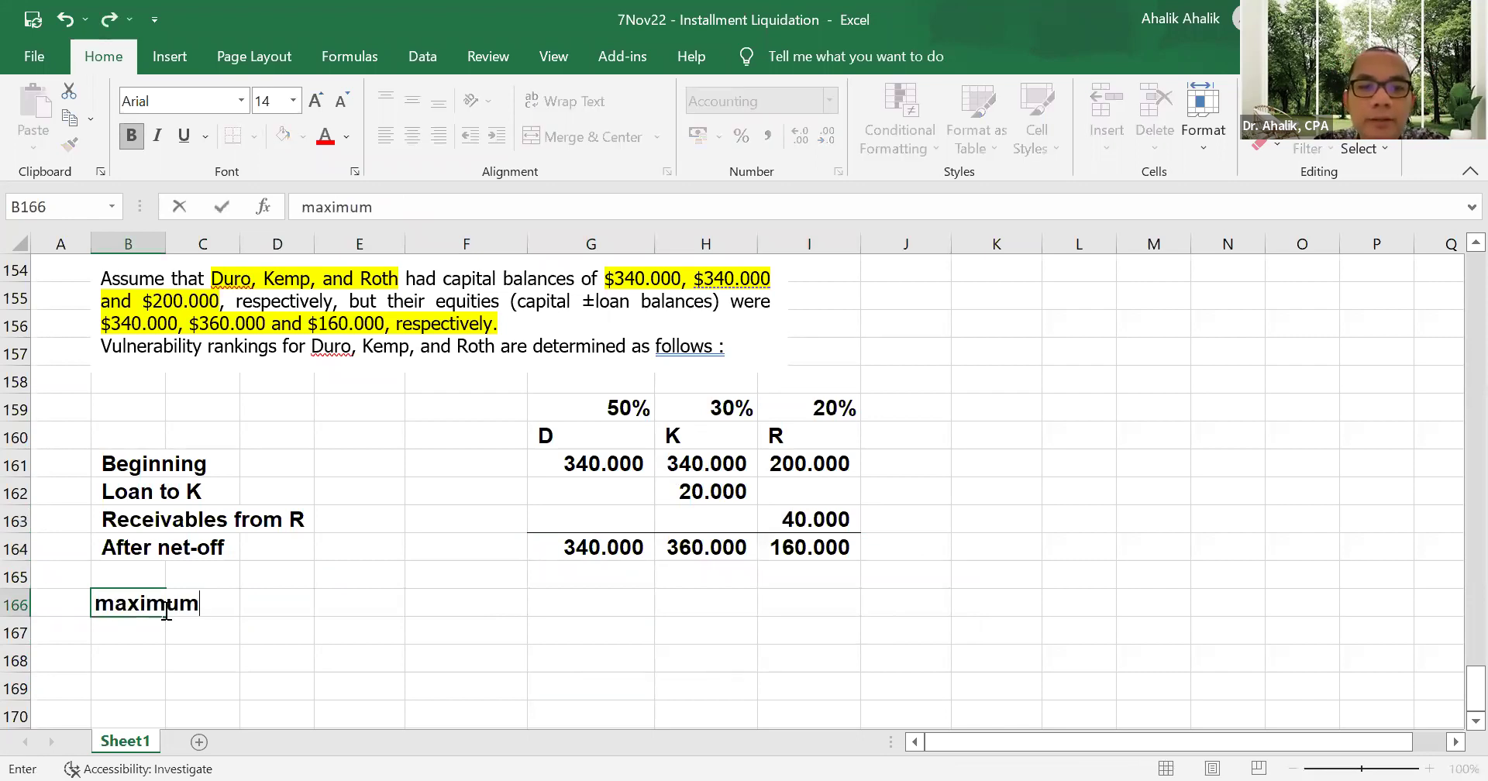
key(Escape)
text(Maximum loss can)
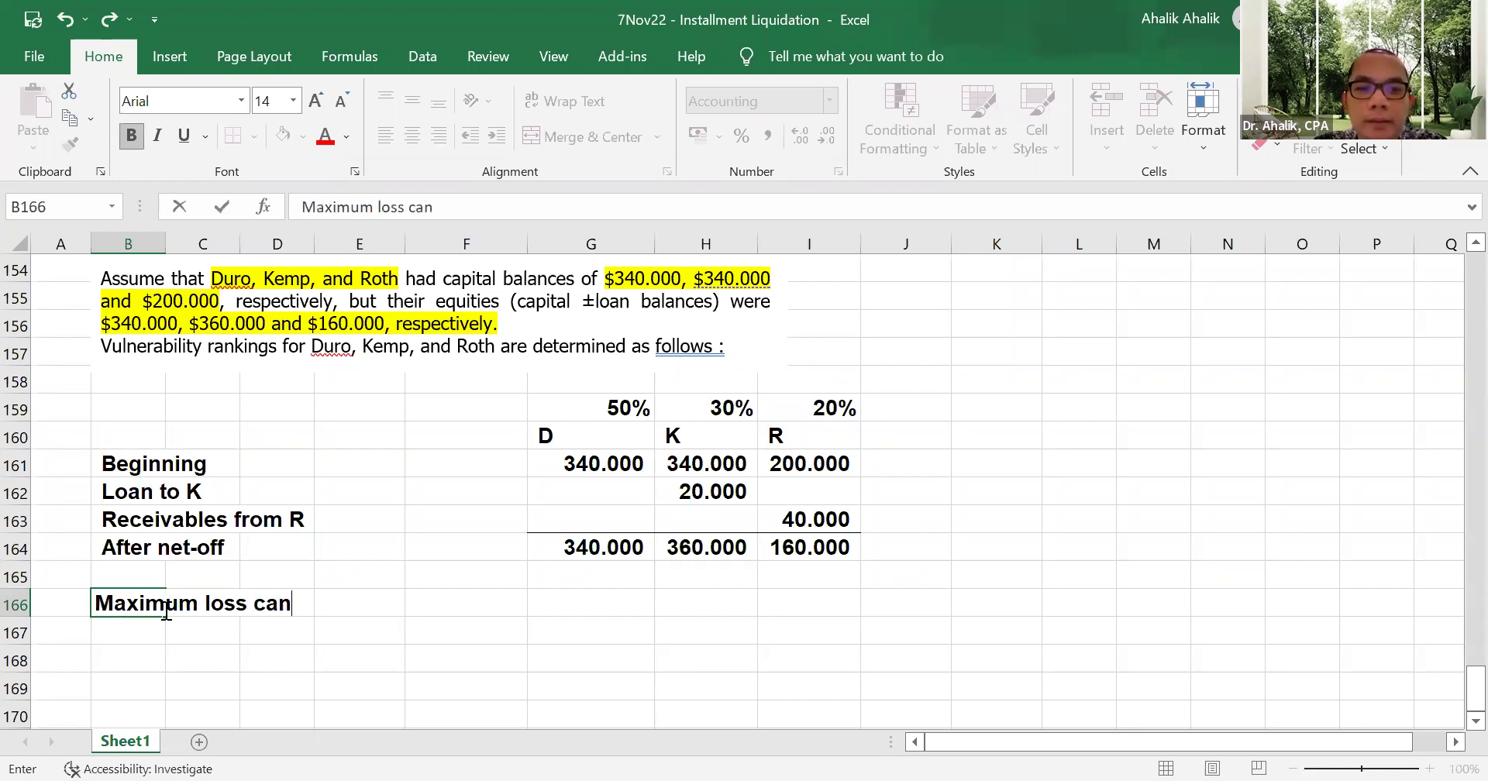
text( be a)
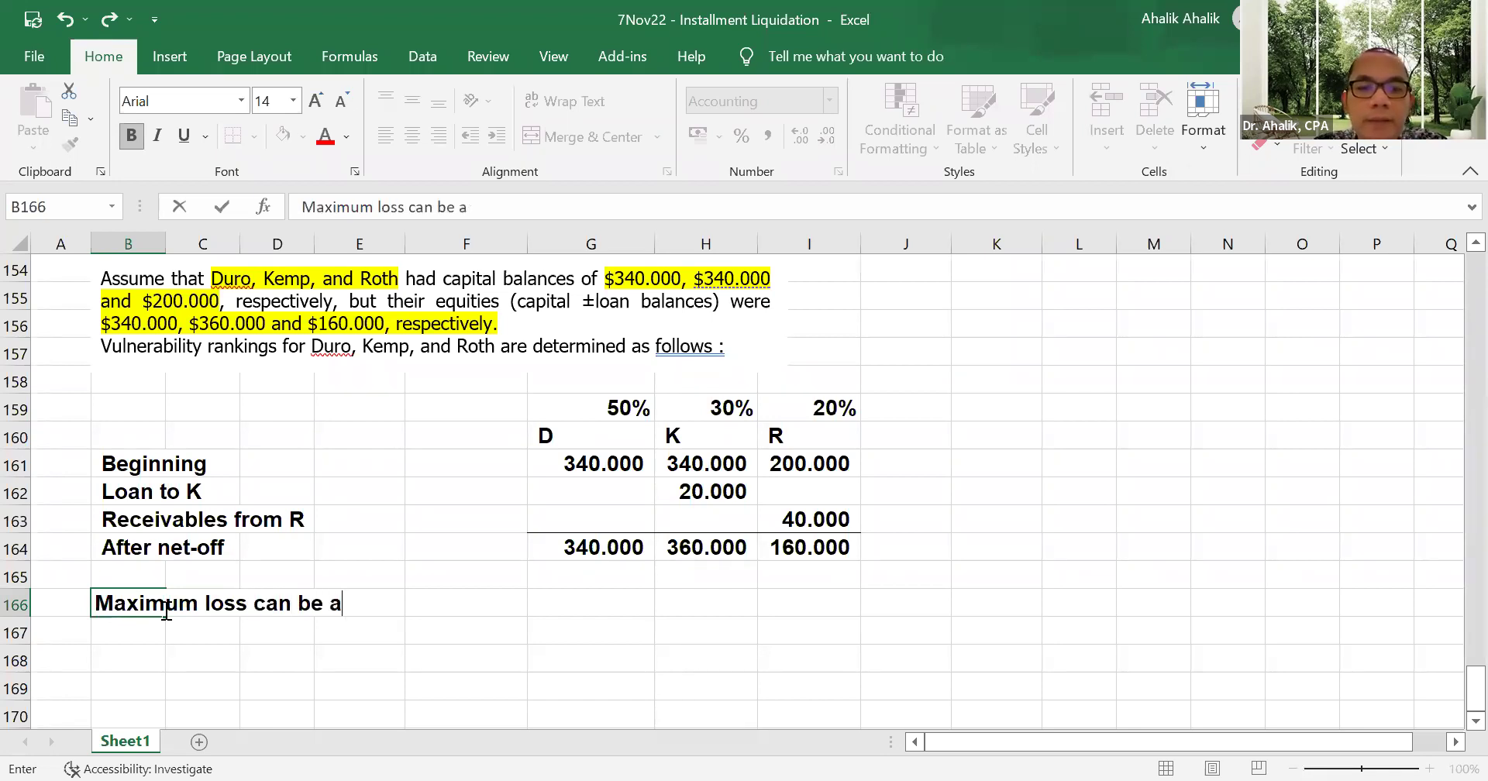
text(bsorb)
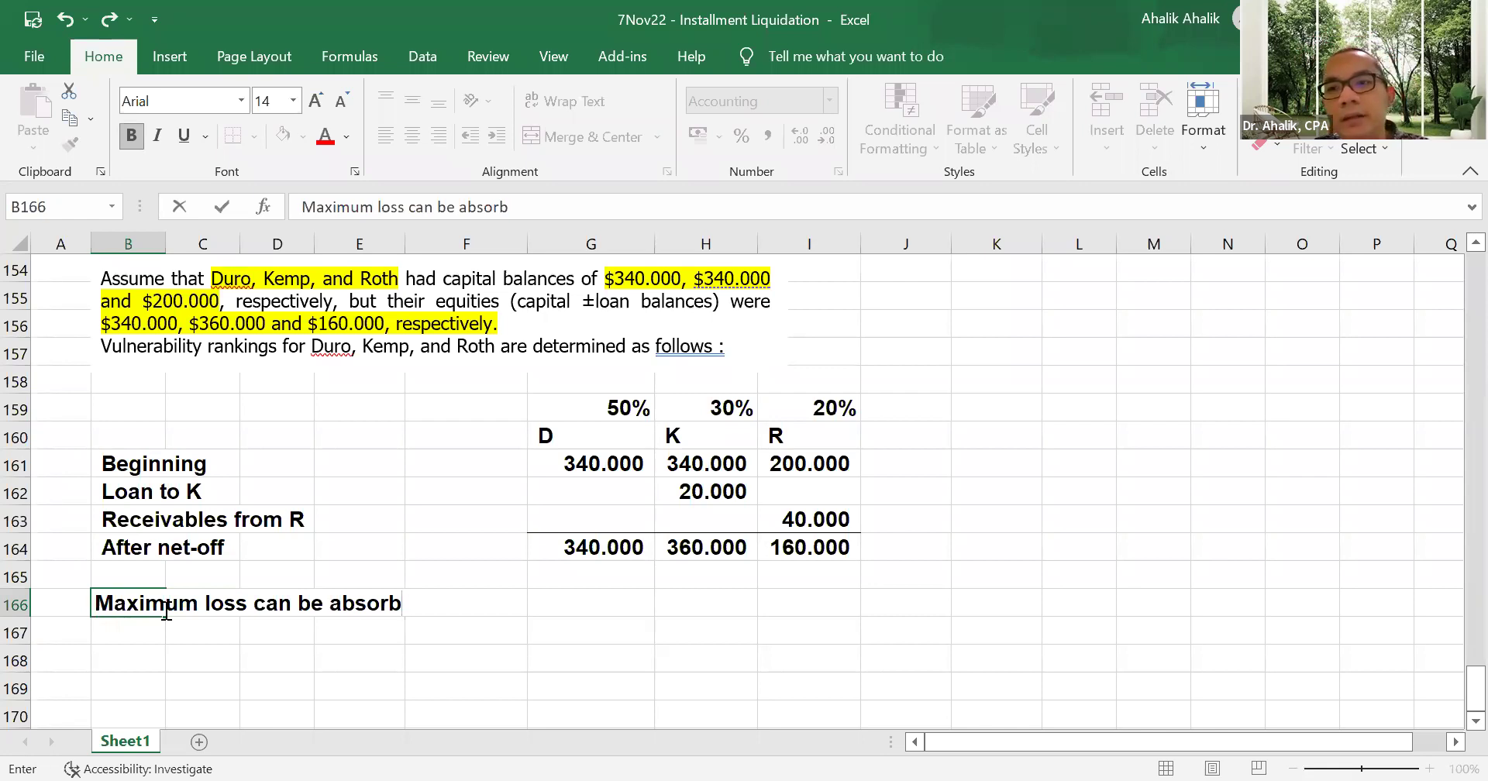
click(606, 558)
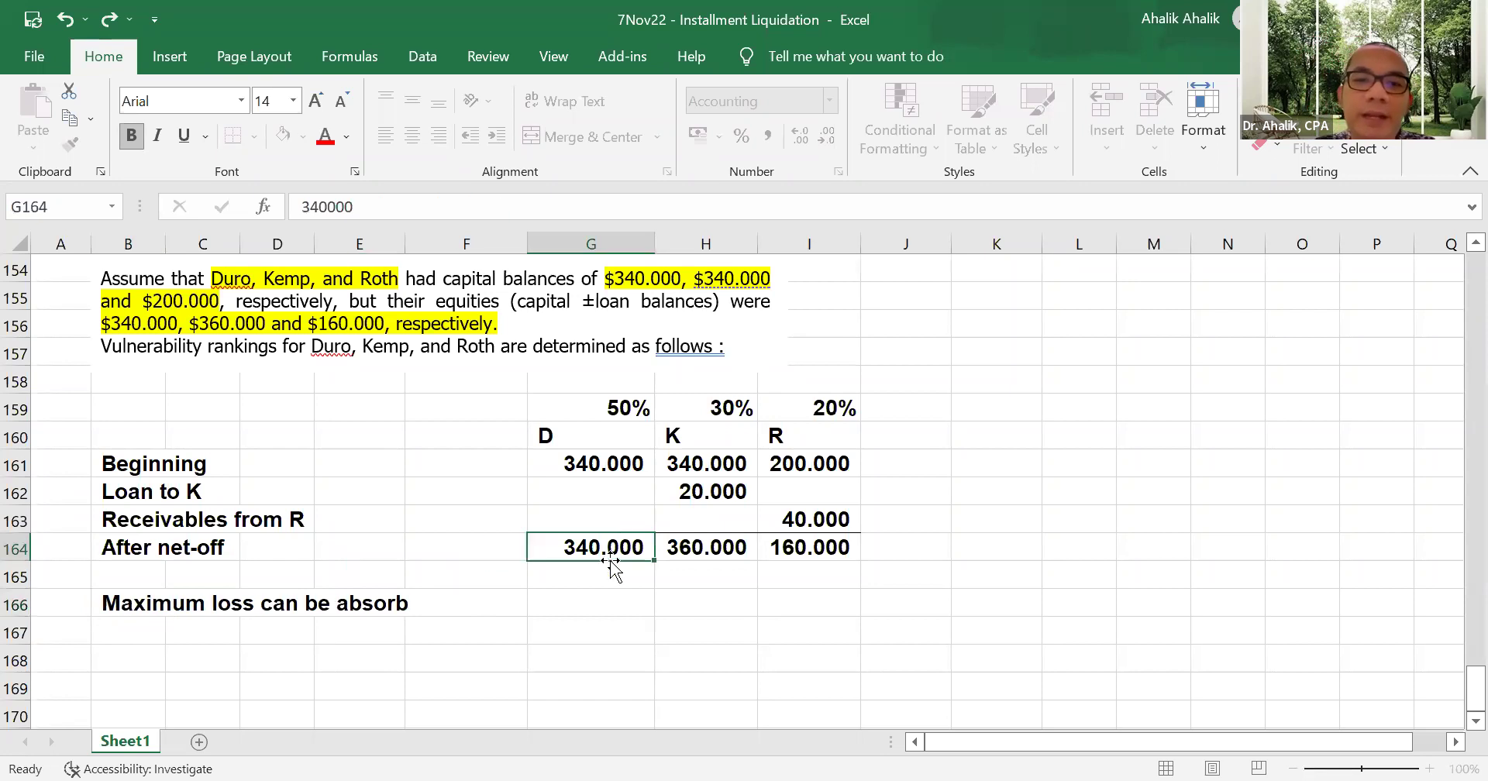
click(643, 404)
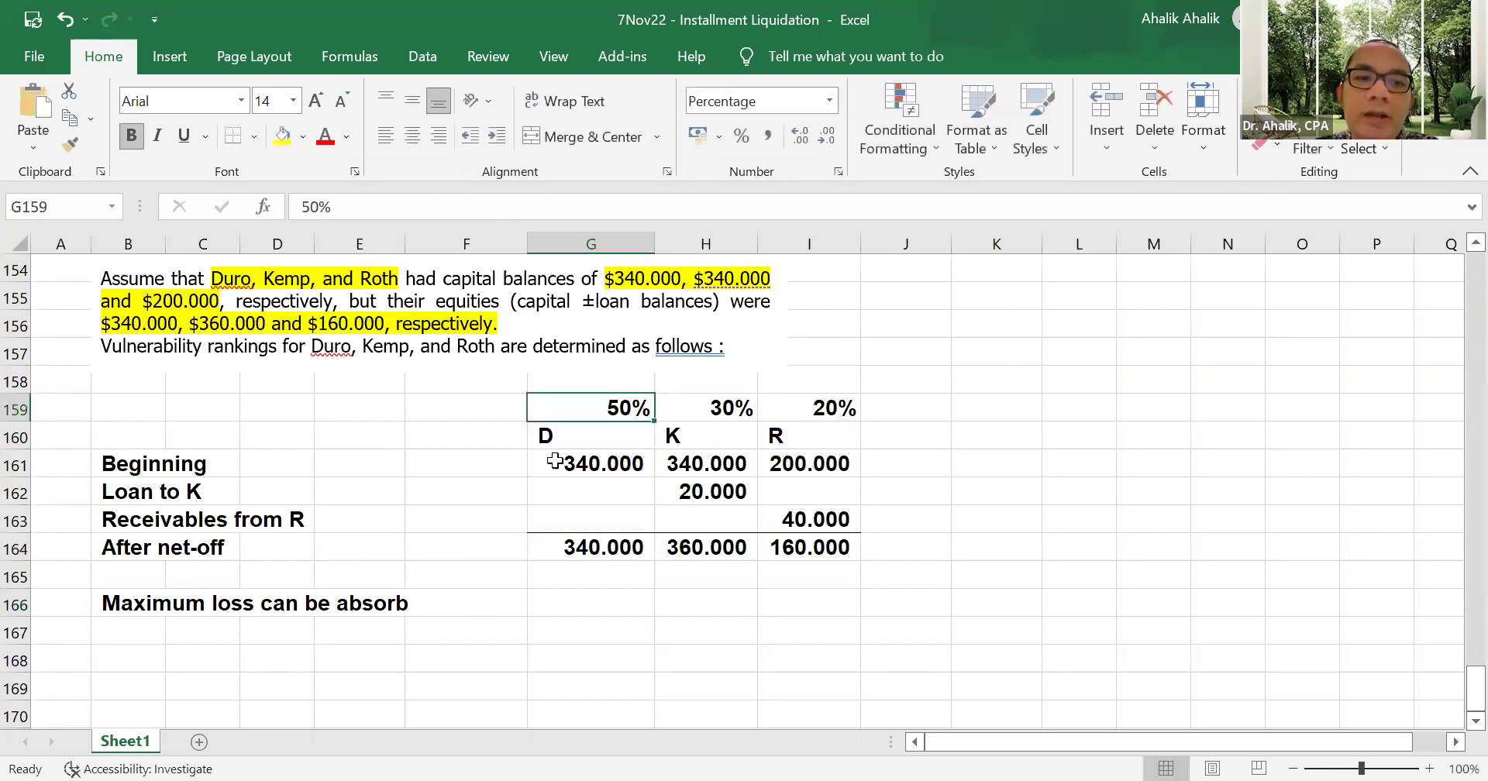
click(587, 547)
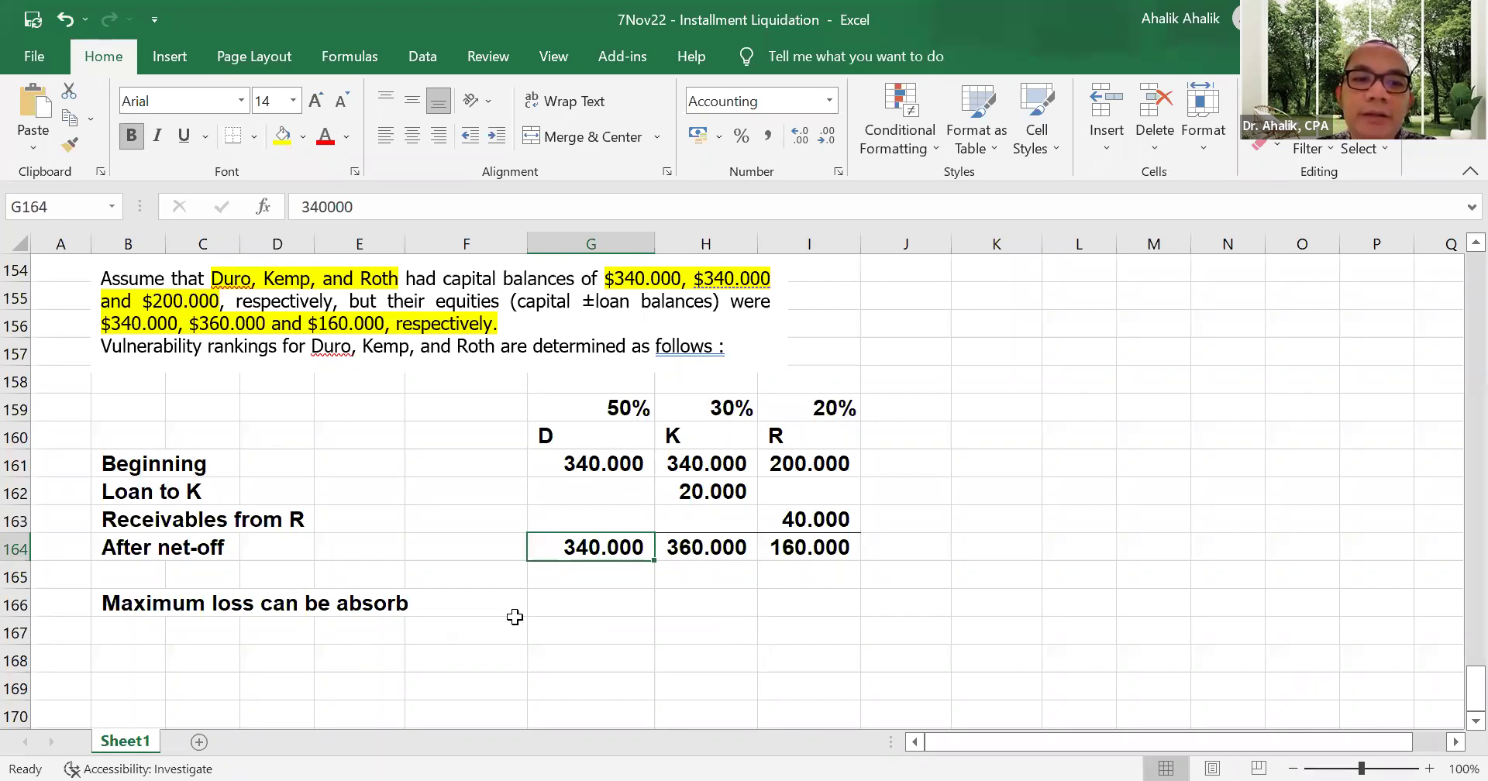
click(552, 604)
click(644, 549)
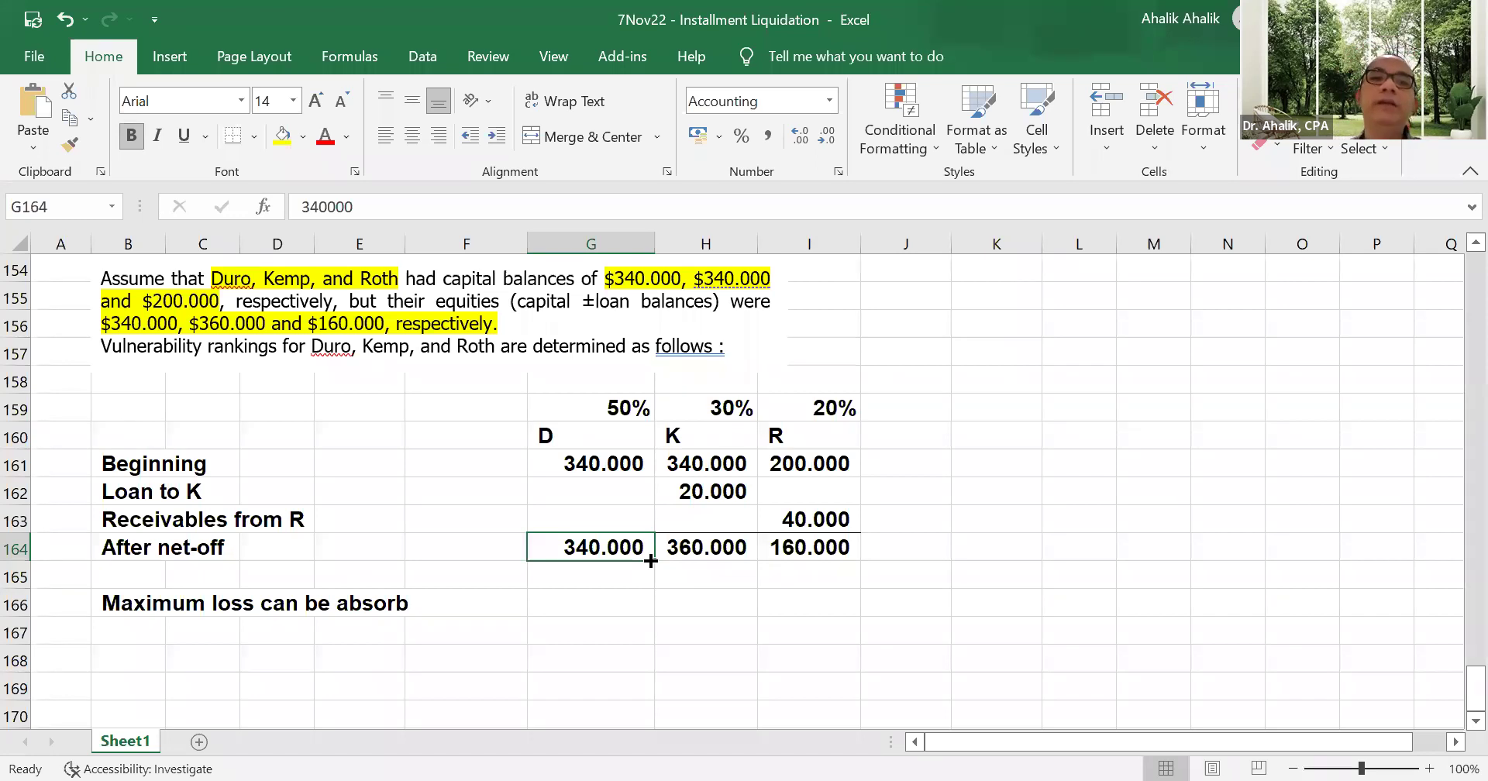
- Change the label in B166 to Total maximum loss can be absorb
click(121, 606)
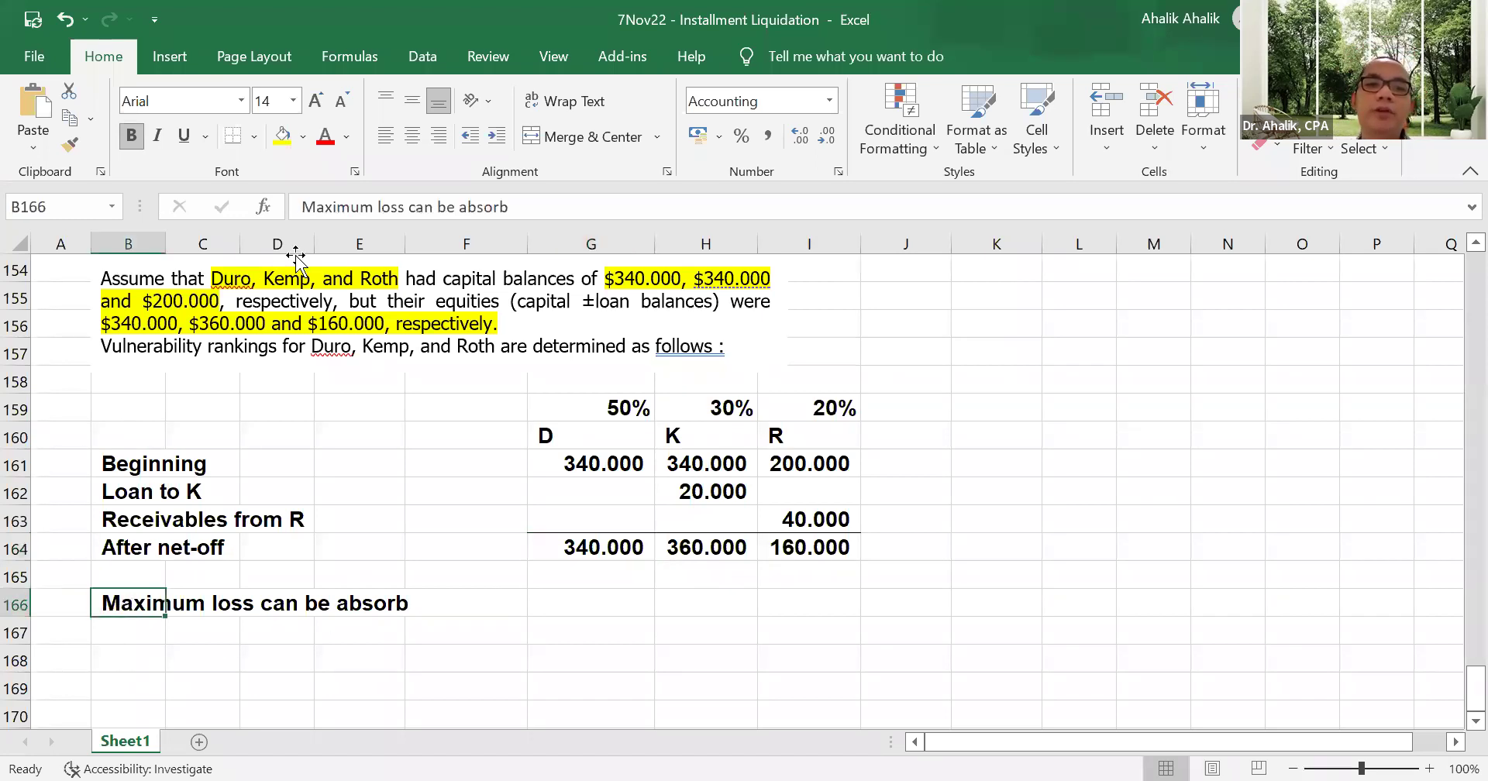
click(307, 195)
text(Total)
key(BackSpace)
text(m)
key(Return)
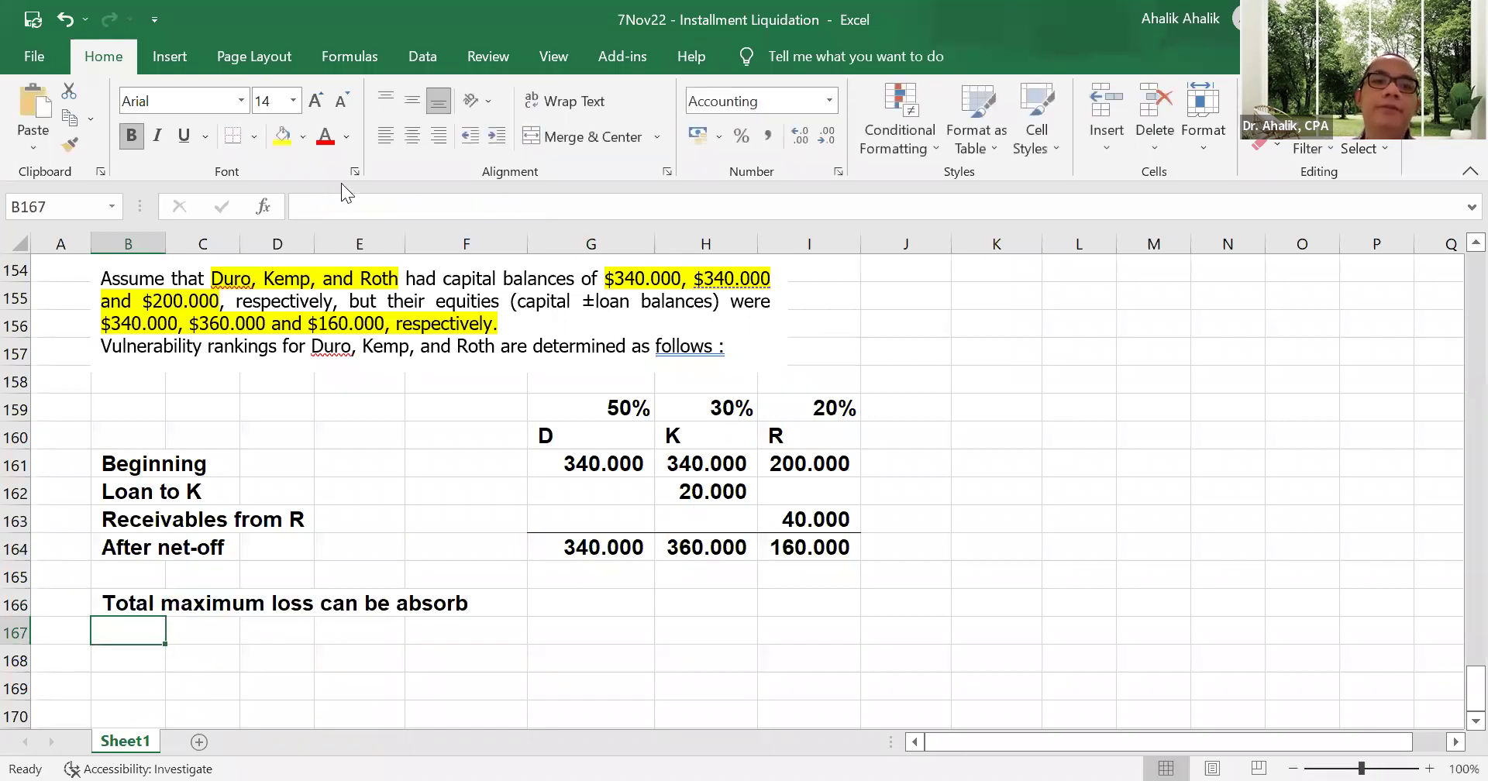
- Calculate partner D's maximum absorbable loss in G166 by dividing the after net-off balance by the sharing ratio, =G164/G159
click(632, 548)
click(625, 411)
click(621, 604)
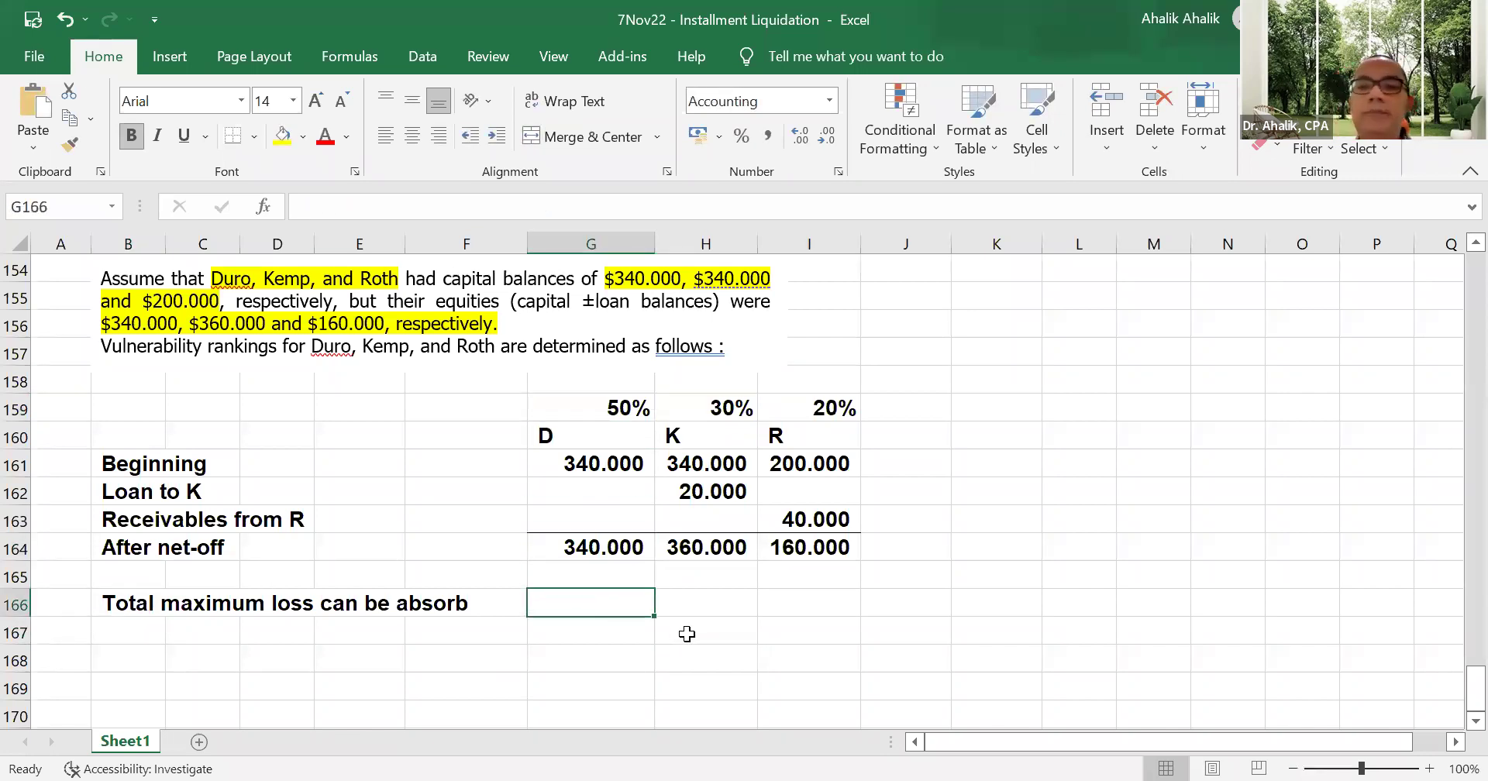
text(=)
click(610, 546)
text(/)
click(614, 404)
key(Return)
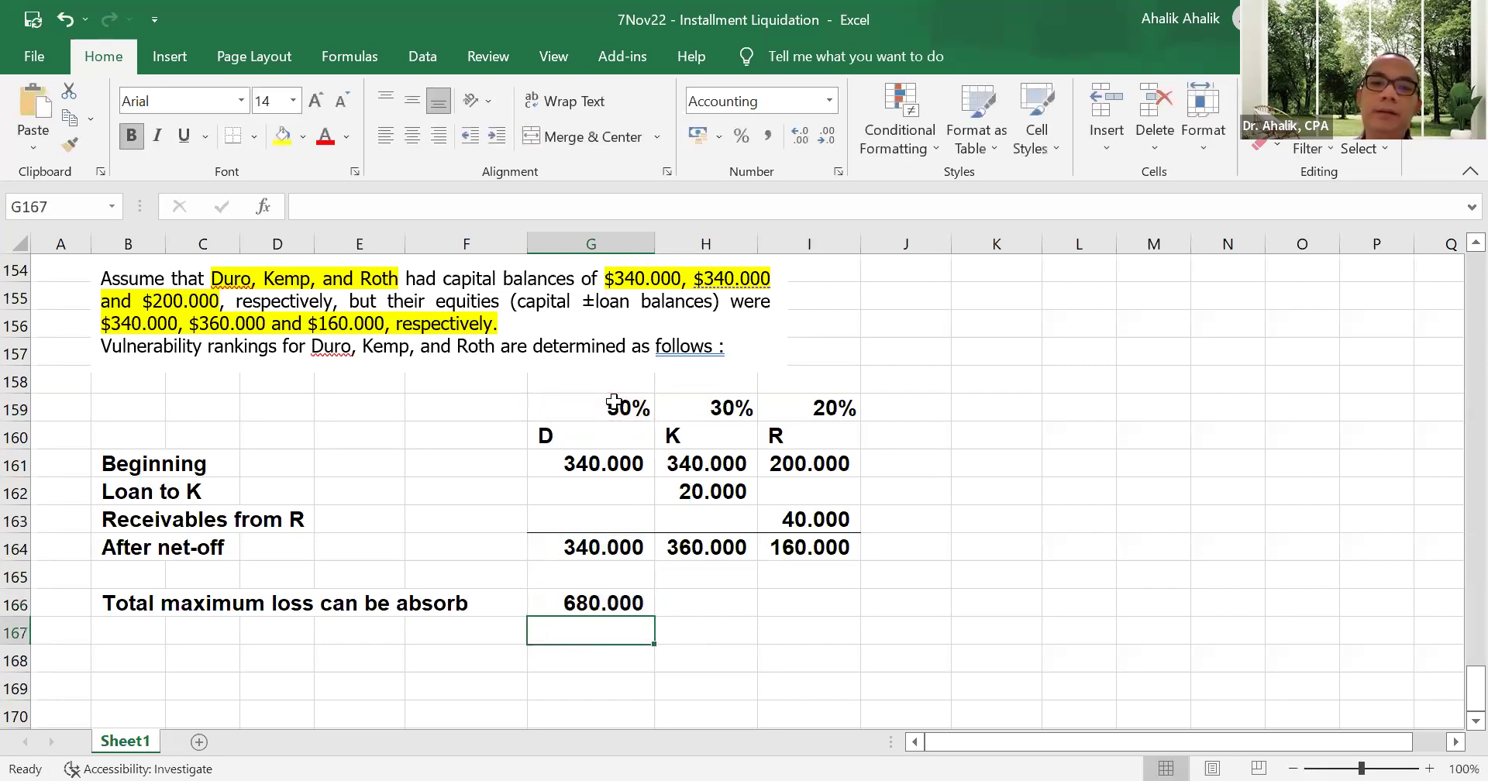
- Fill the G166 formula across to I166 for partners K and R, and widen column H to fit its value
click(639, 606)
drag(654, 616, 841, 608)
click(1046, 545)
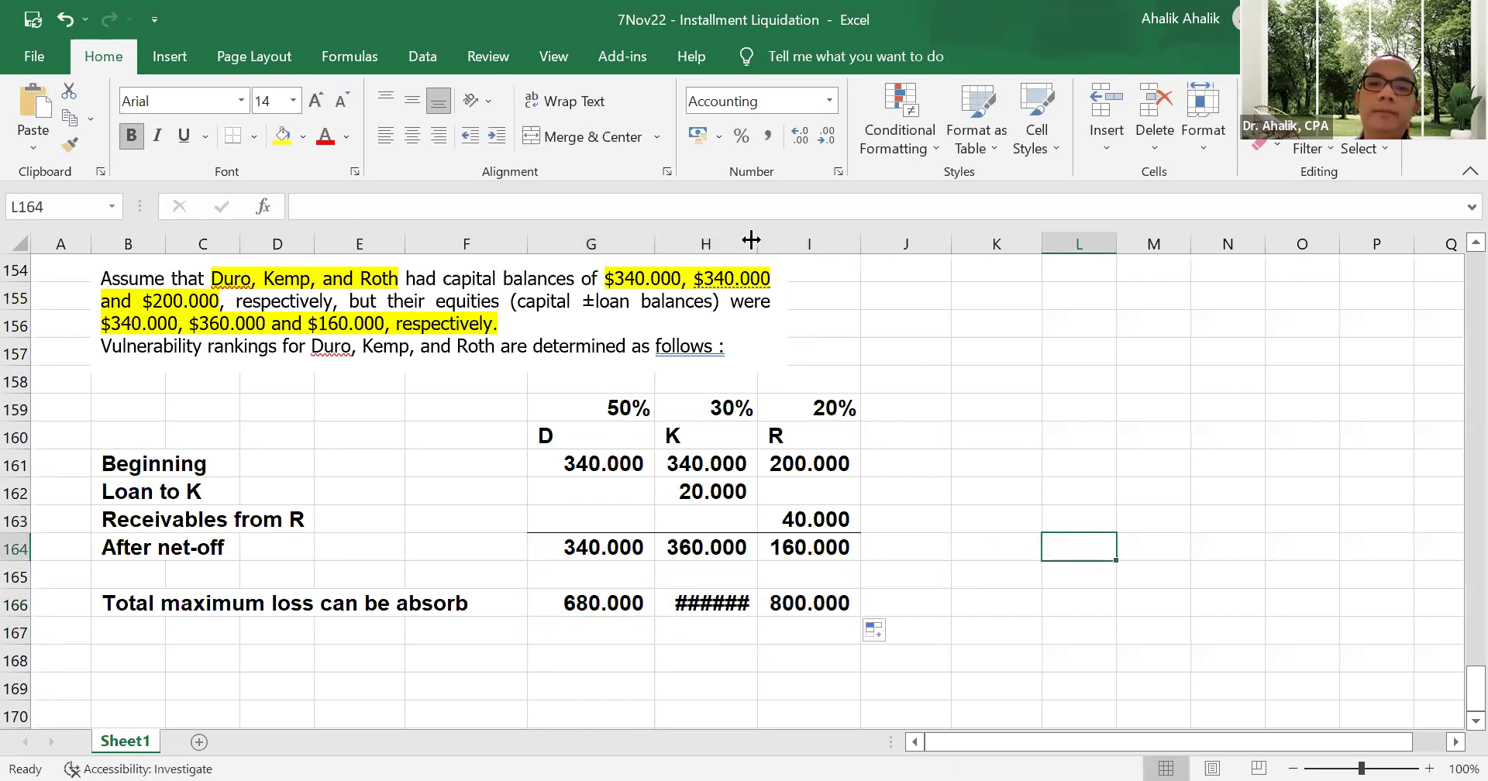
drag(756, 239, 776, 240)
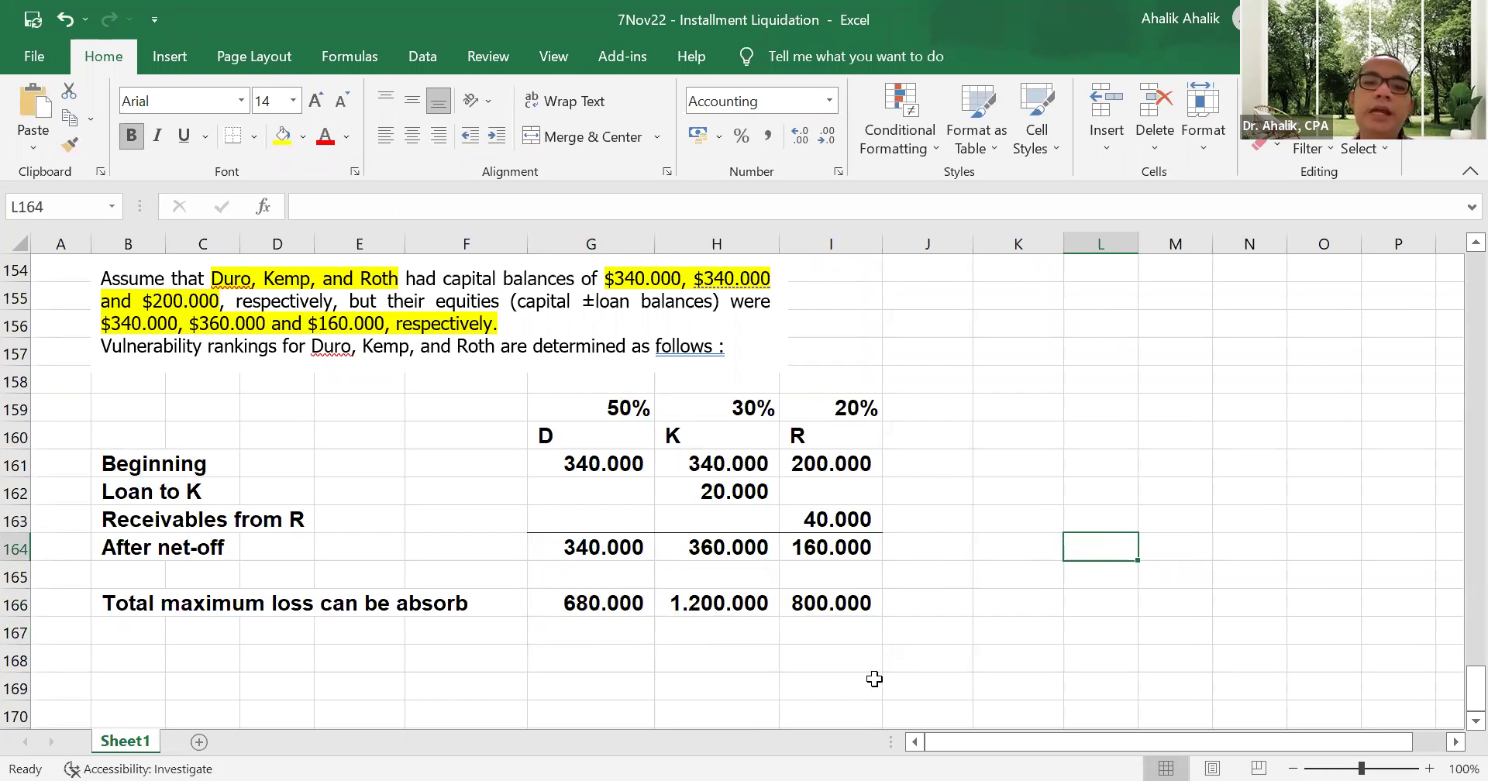
- Compare each partner's maximum absorbable loss in G166:I166 with the after net-off balances in row 164
click(562, 599)
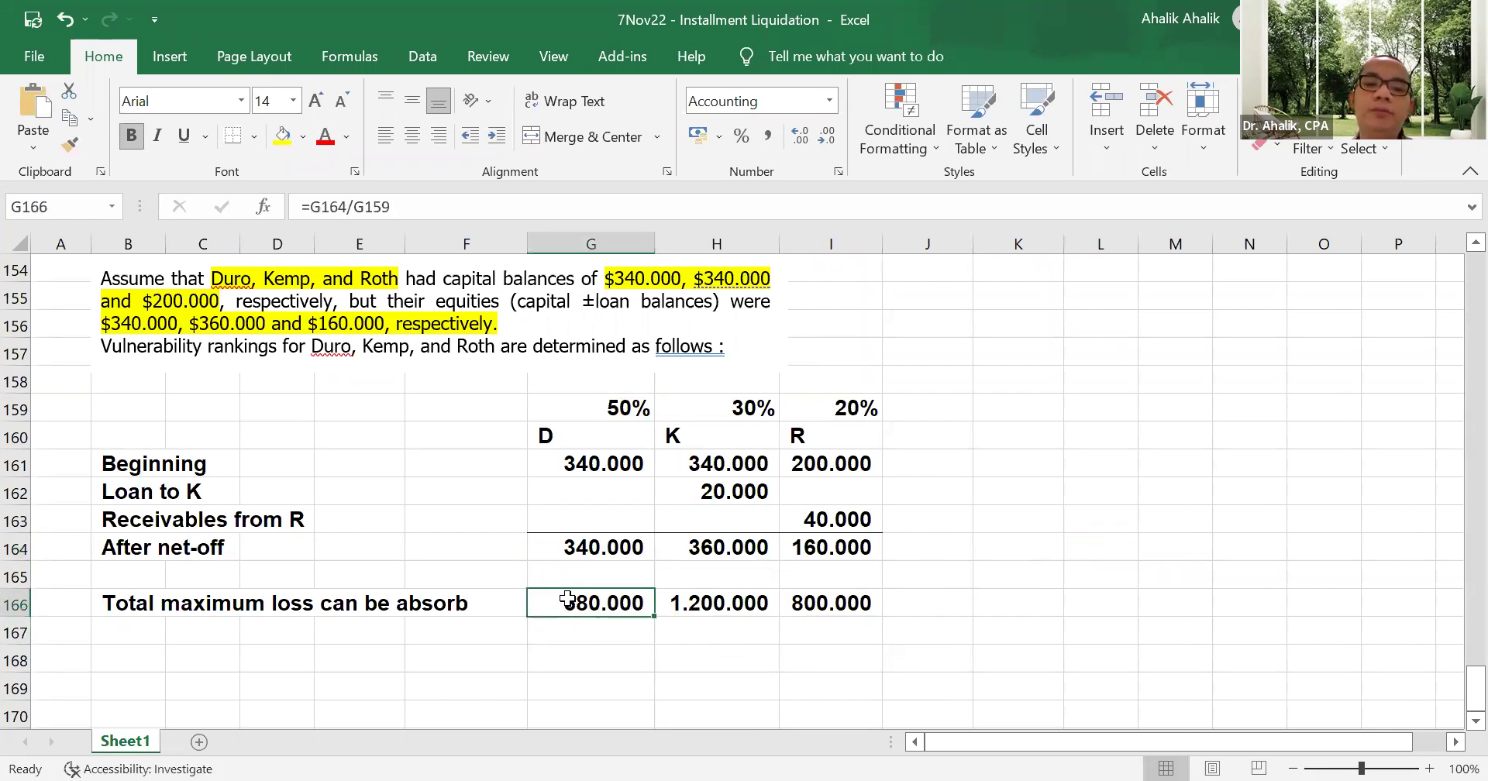
click(607, 555)
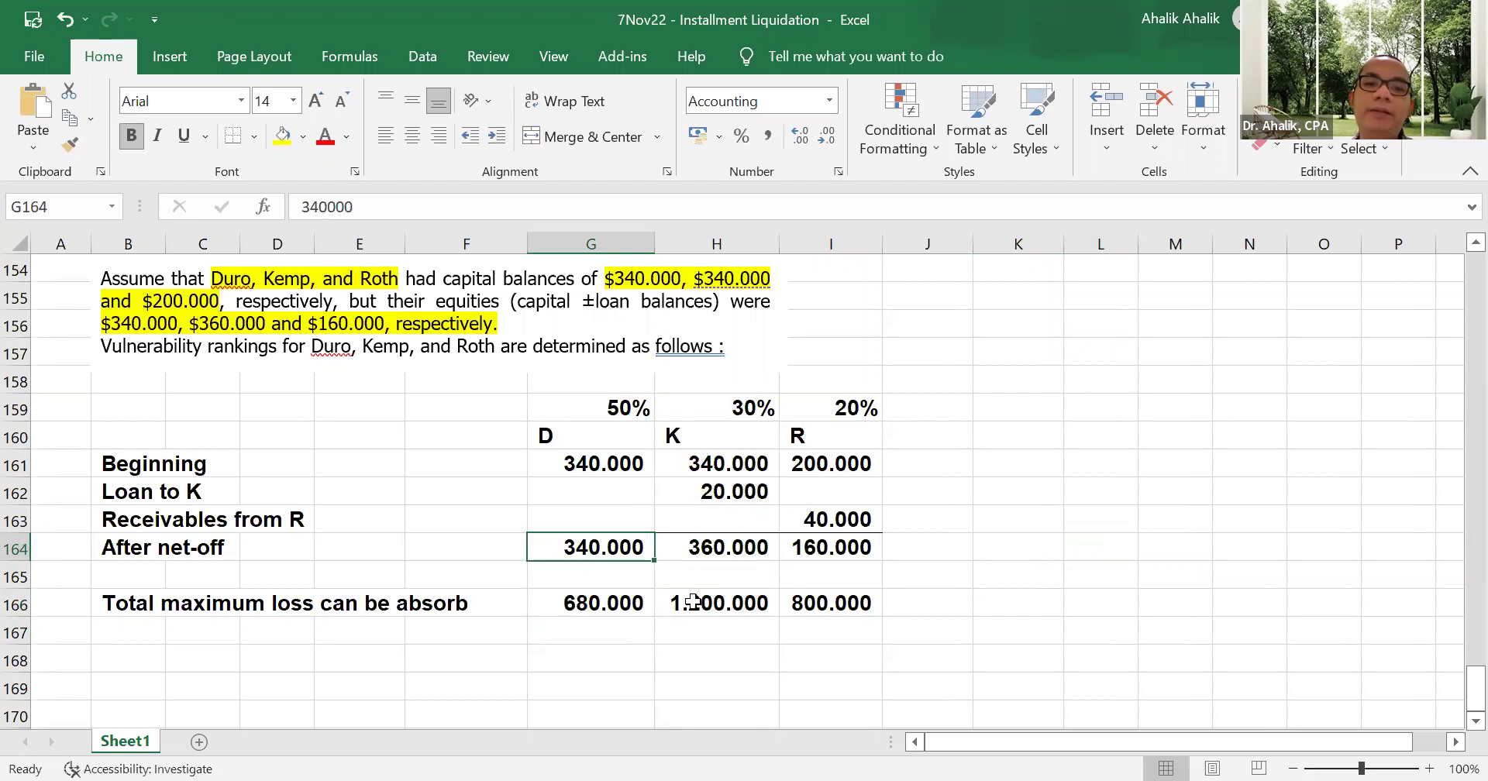
click(719, 436)
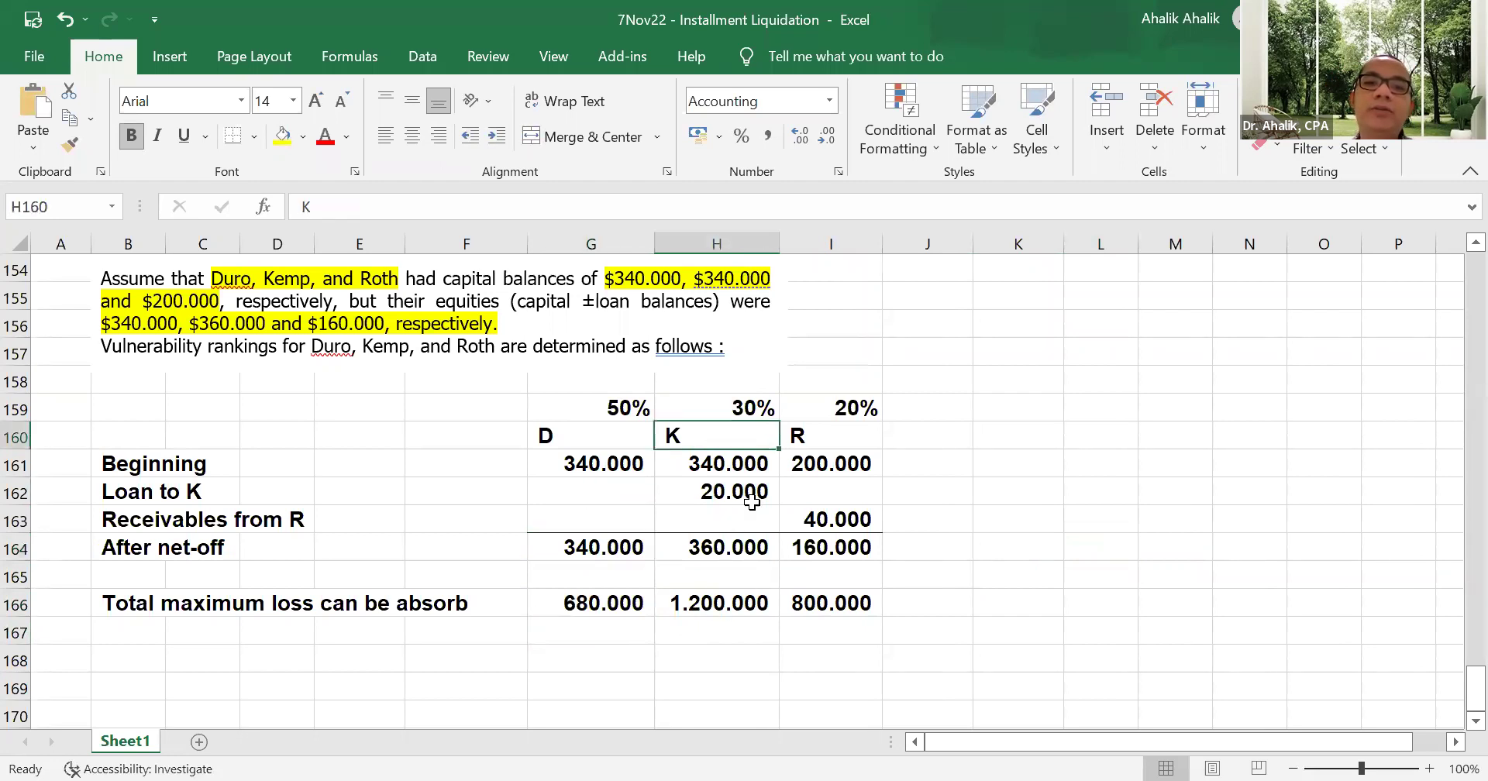
click(707, 608)
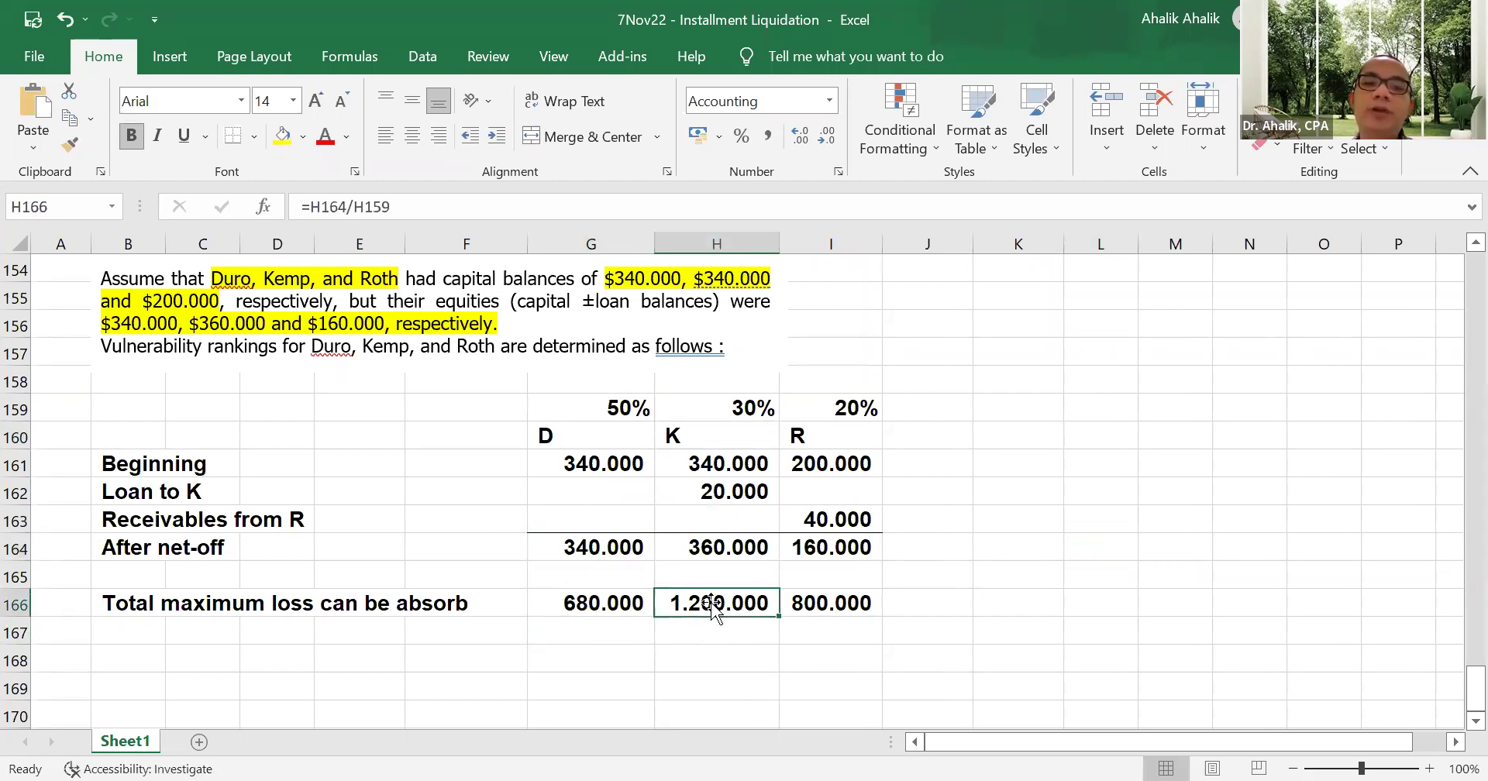
click(722, 550)
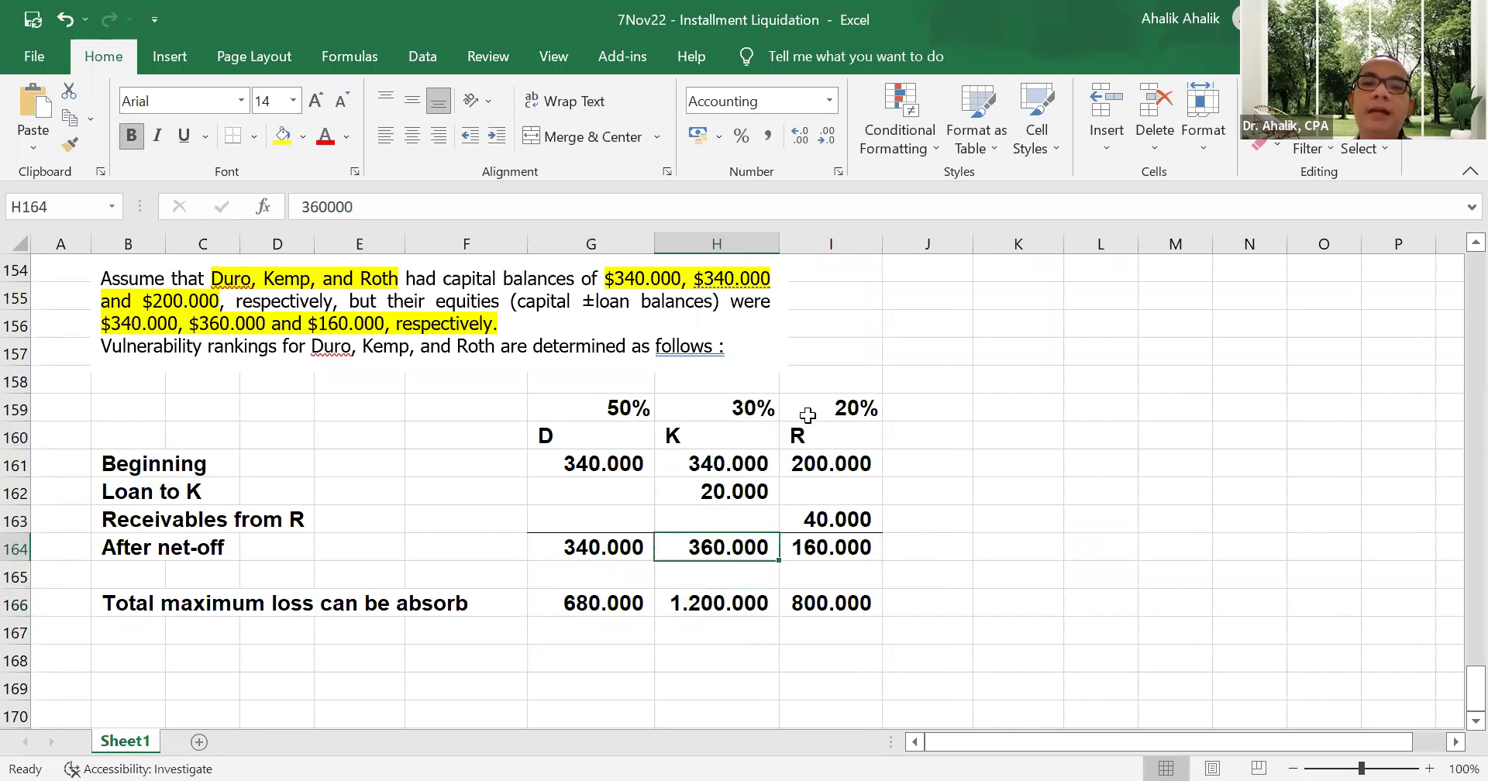
click(846, 604)
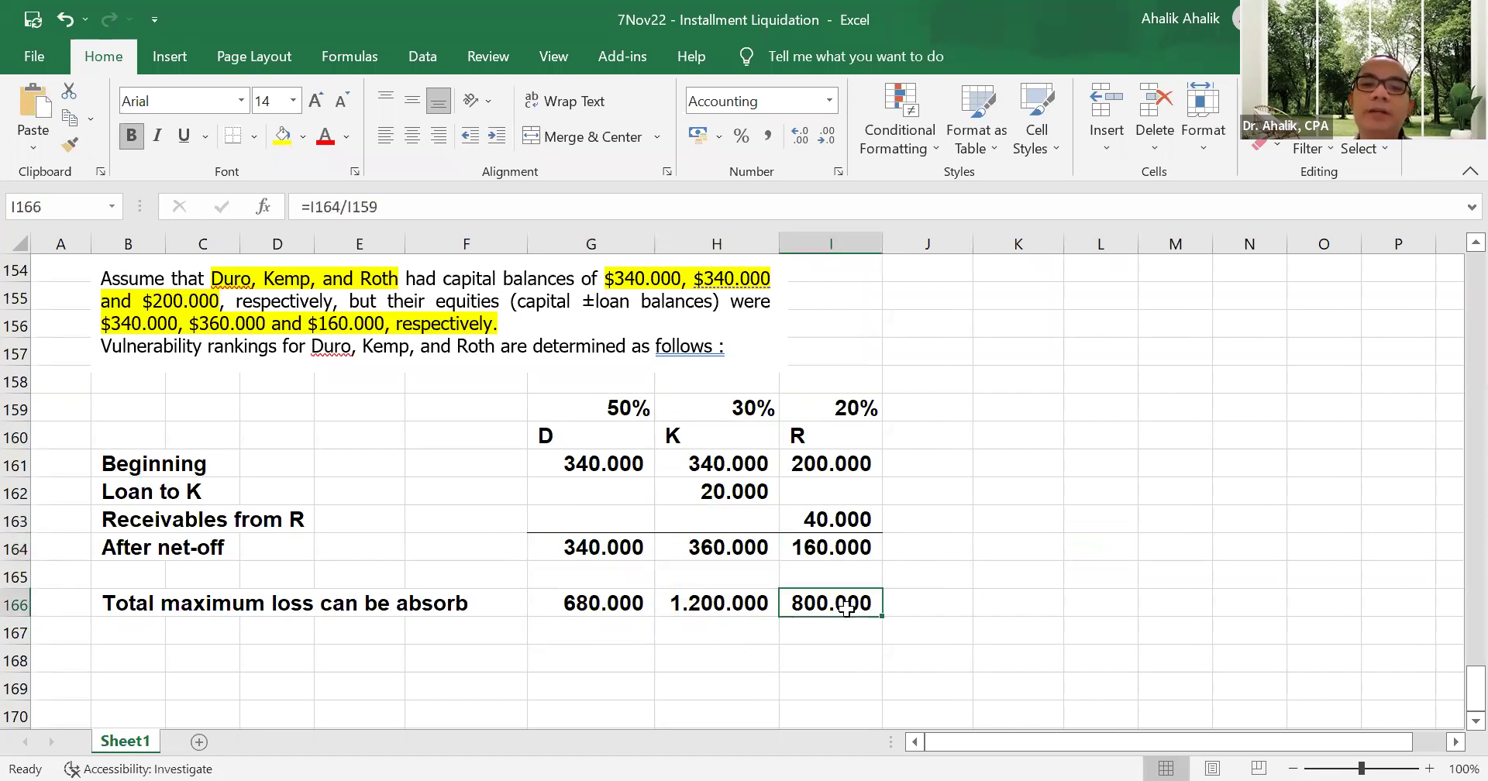
click(847, 549)
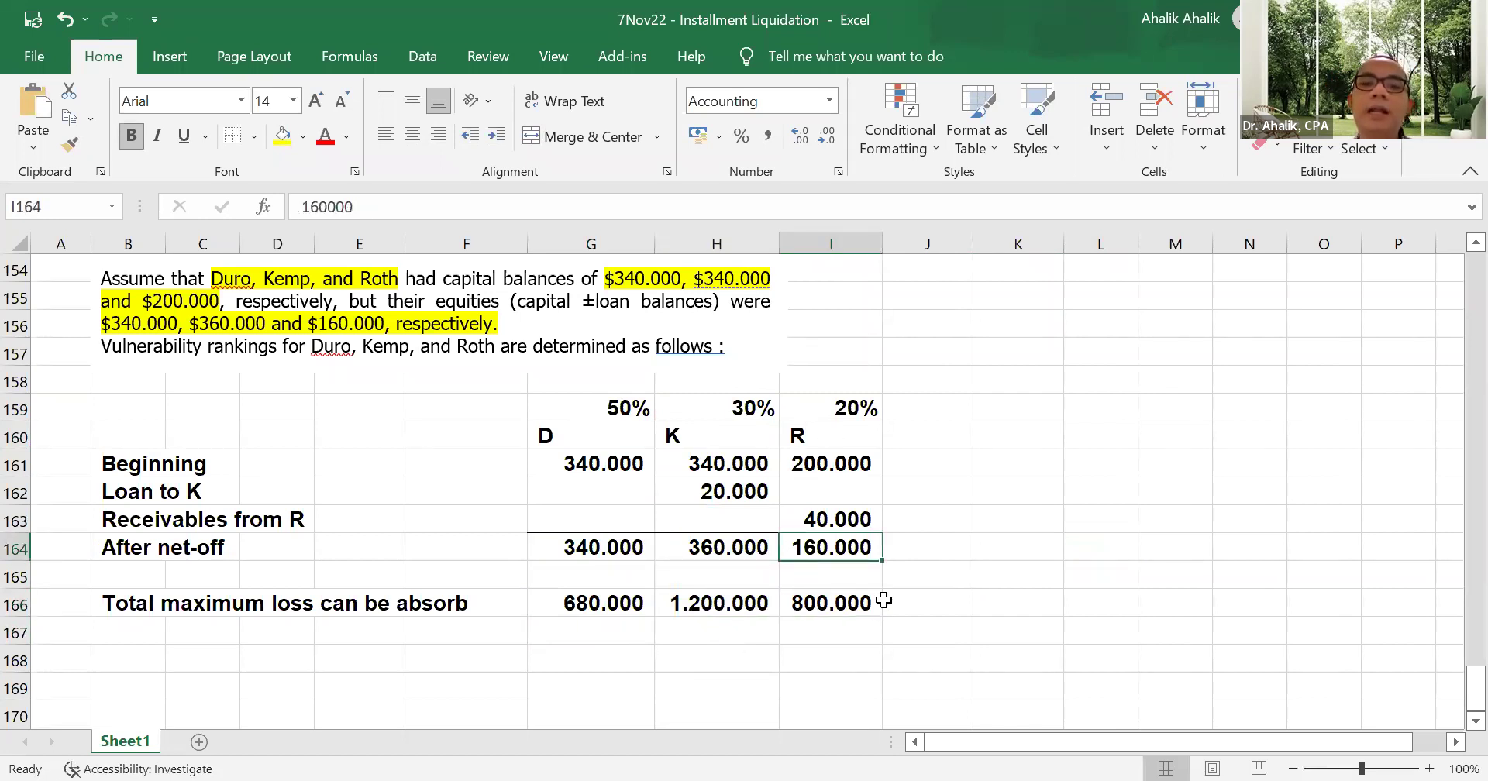
- Enter the row label Vulnerability ranking in B168, two rows below the maximum loss row
click(142, 665)
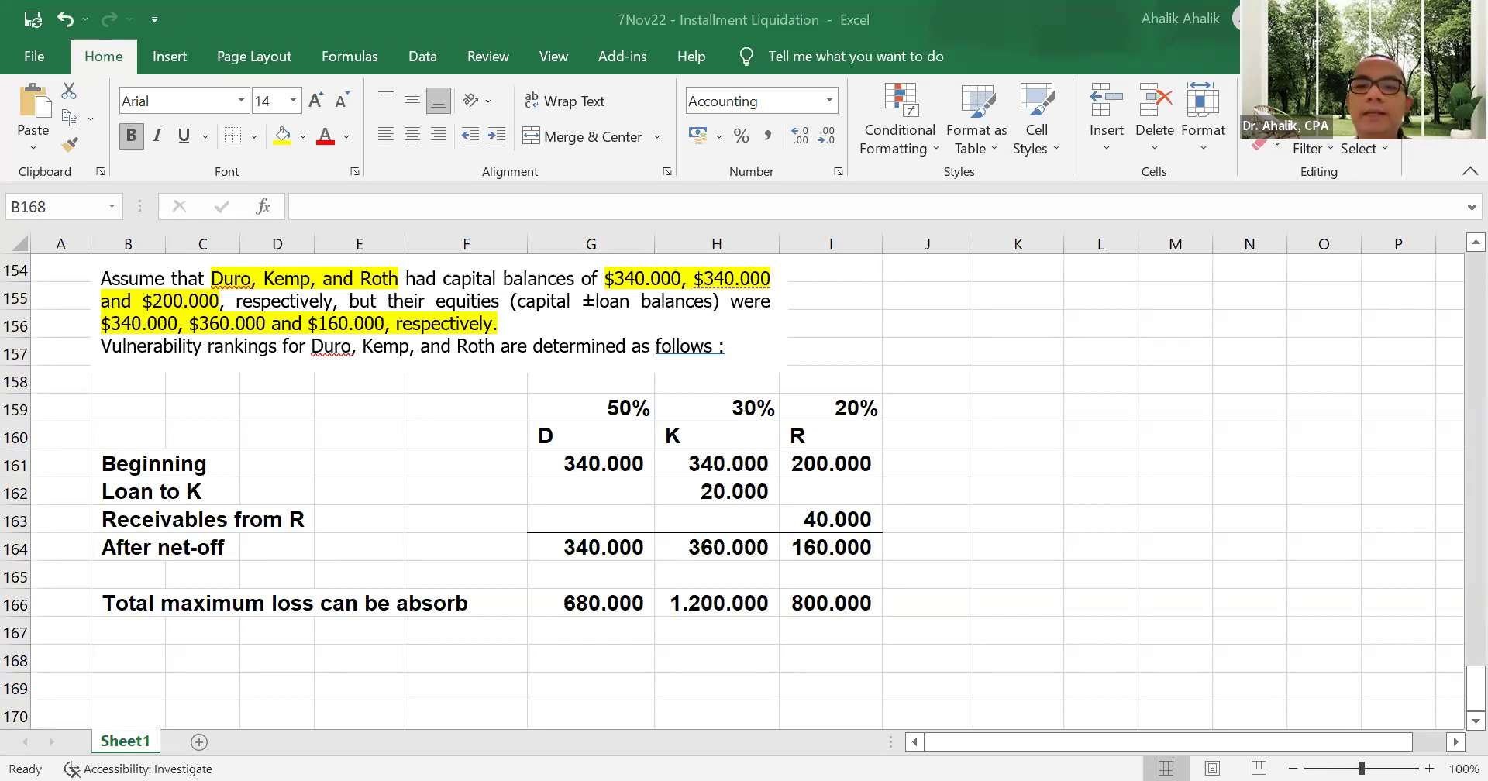
text(Vuln)
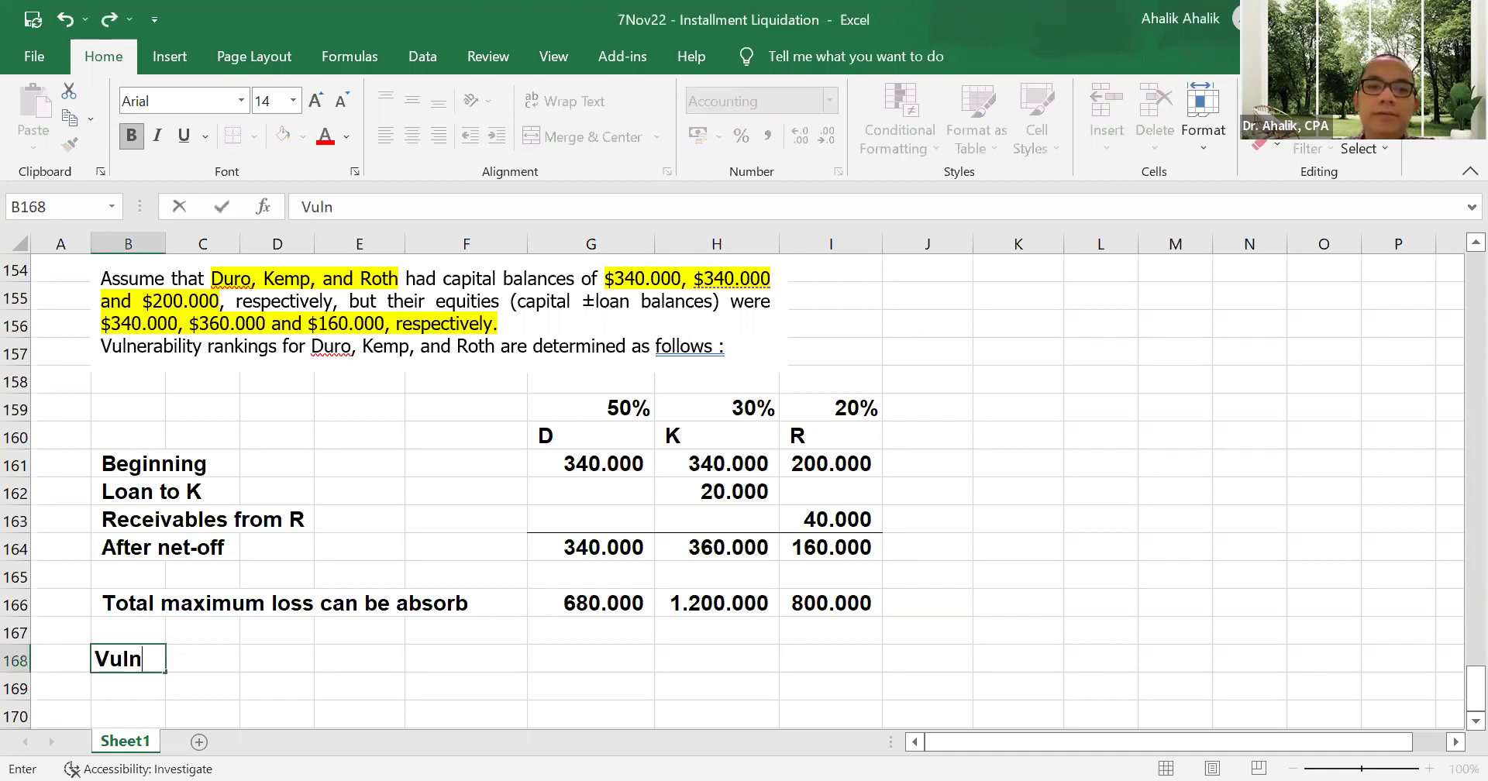
text(erablity)
key(BackSpace)
key(BackSpace)
text(ity ranking)
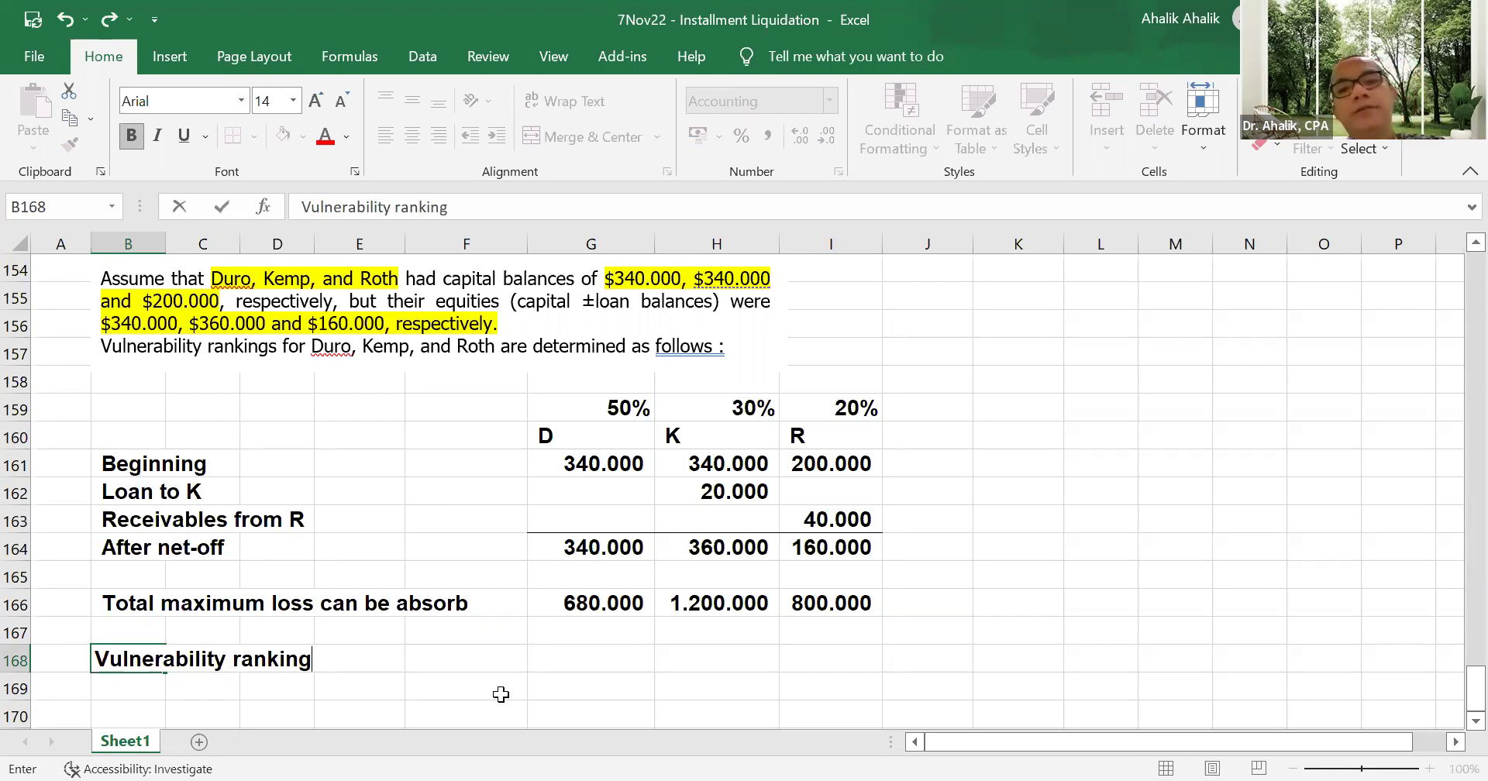
- Enter the vulnerability rankings in row 168: 1 for partner D, 3 for K and 2 for R
key(Tab)
key(Tab)
key(Tab)
key(Tab)
key(Tab)
text(1)
key(Tab)
key(Tab)
text(2)
key(shift+Tab)
text(3)
key(Return)
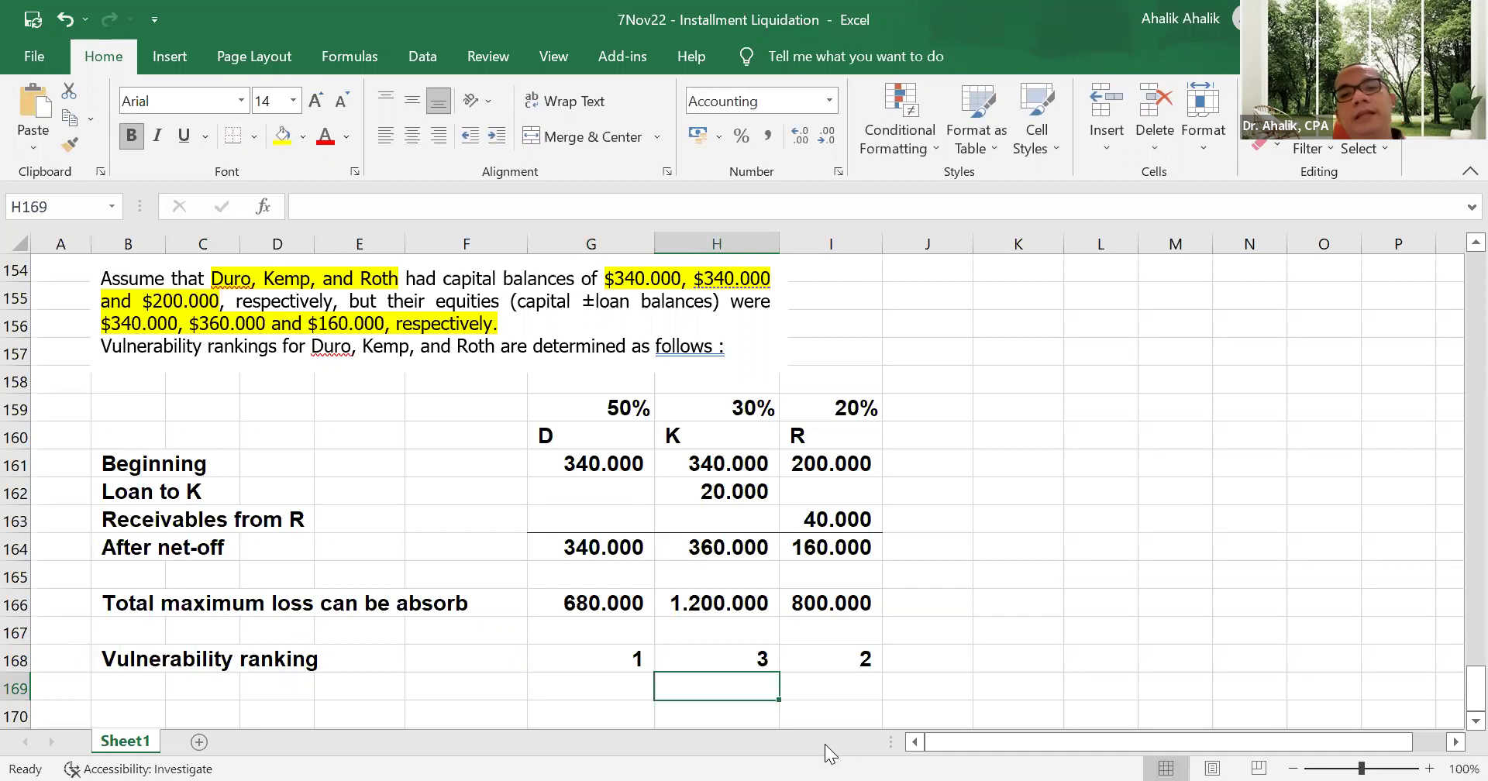
click(727, 667)
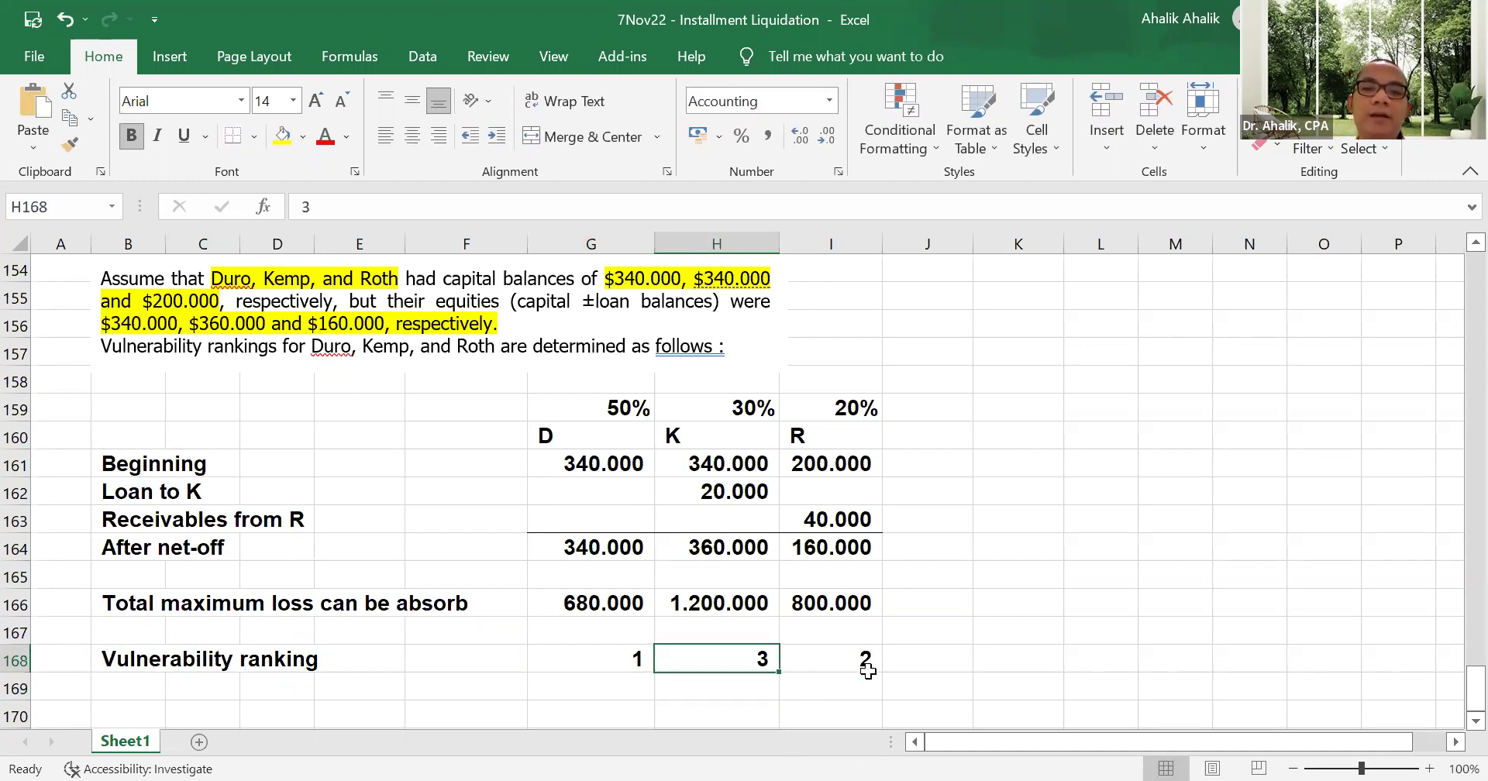
click(155, 682)
click(742, 680)
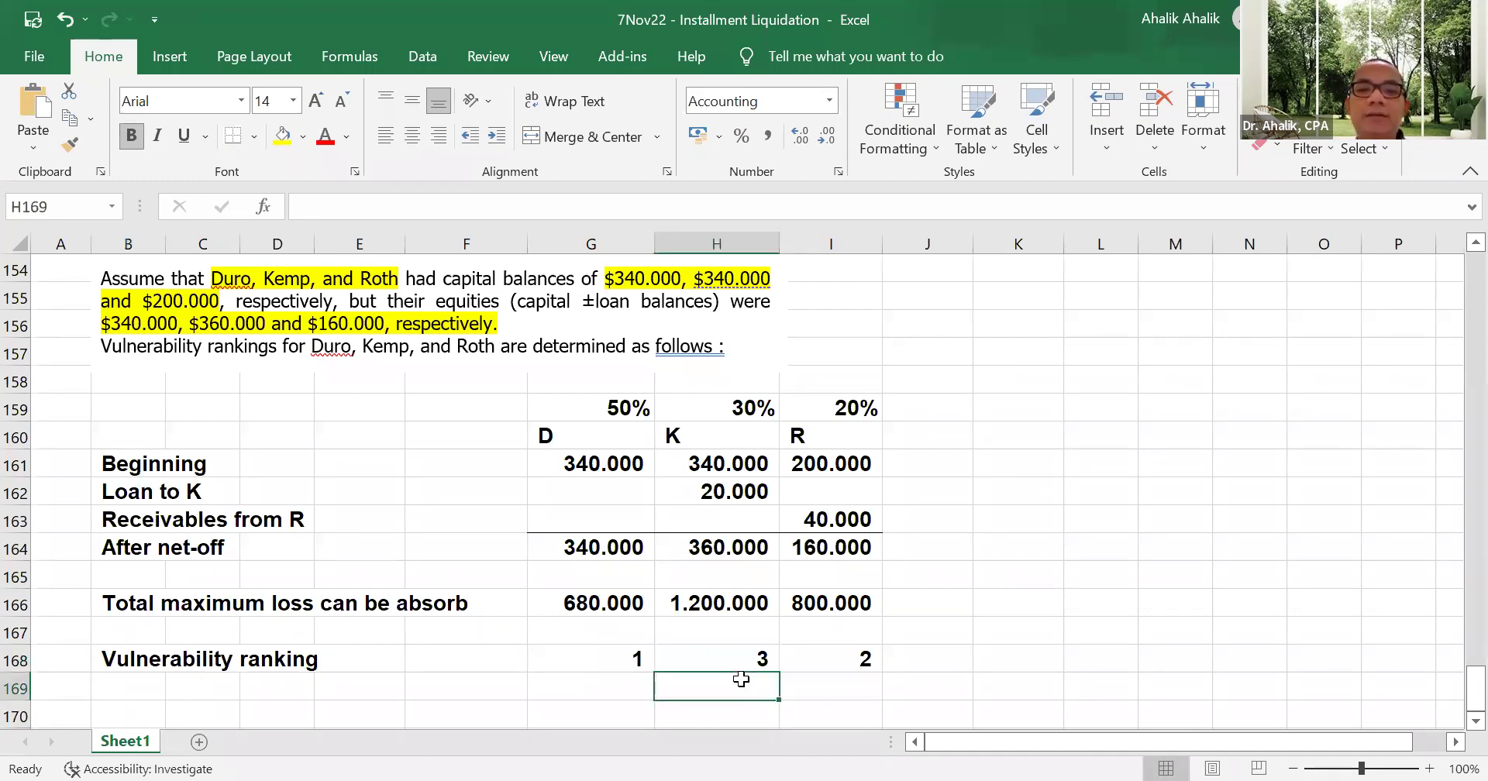
click(833, 695)
click(591, 664)
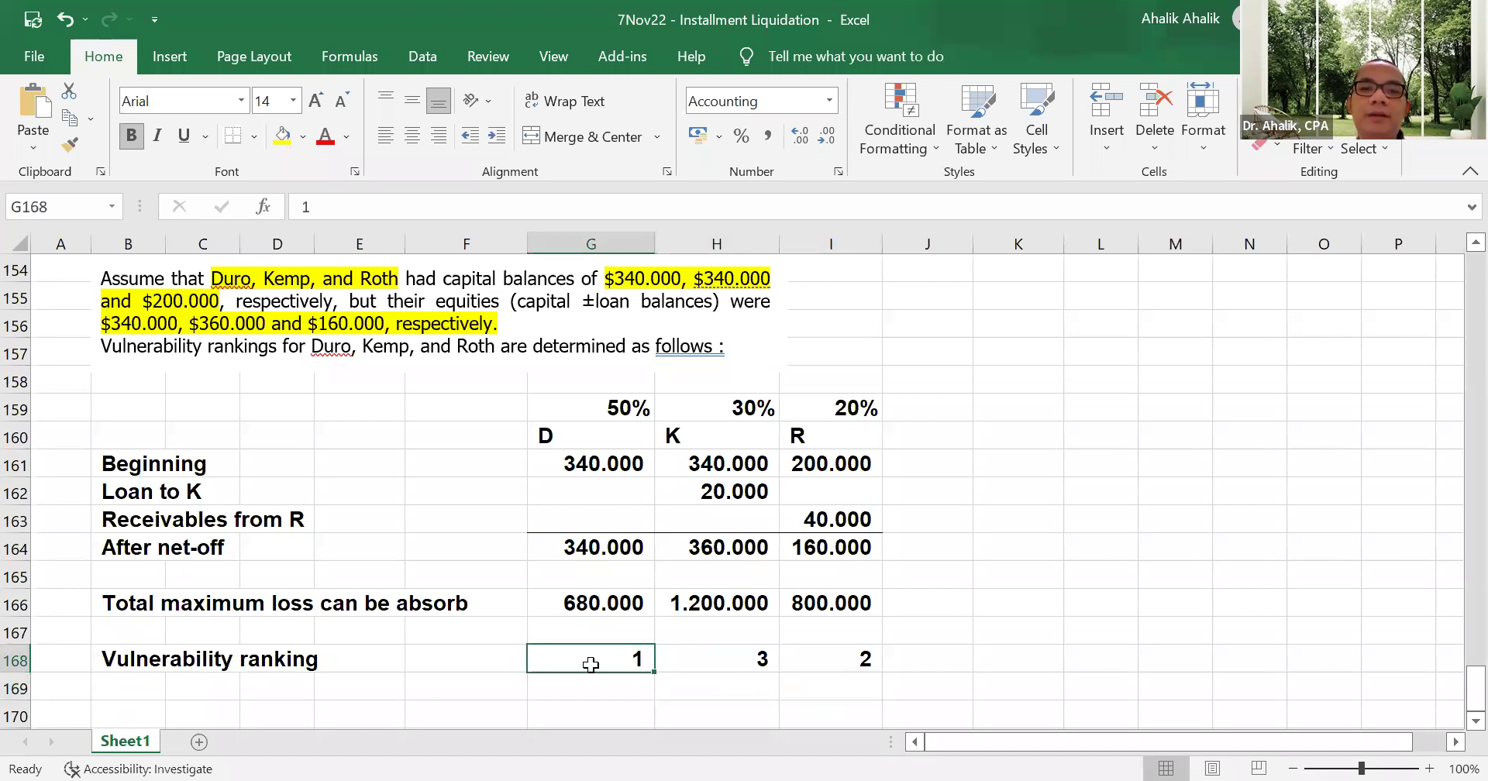
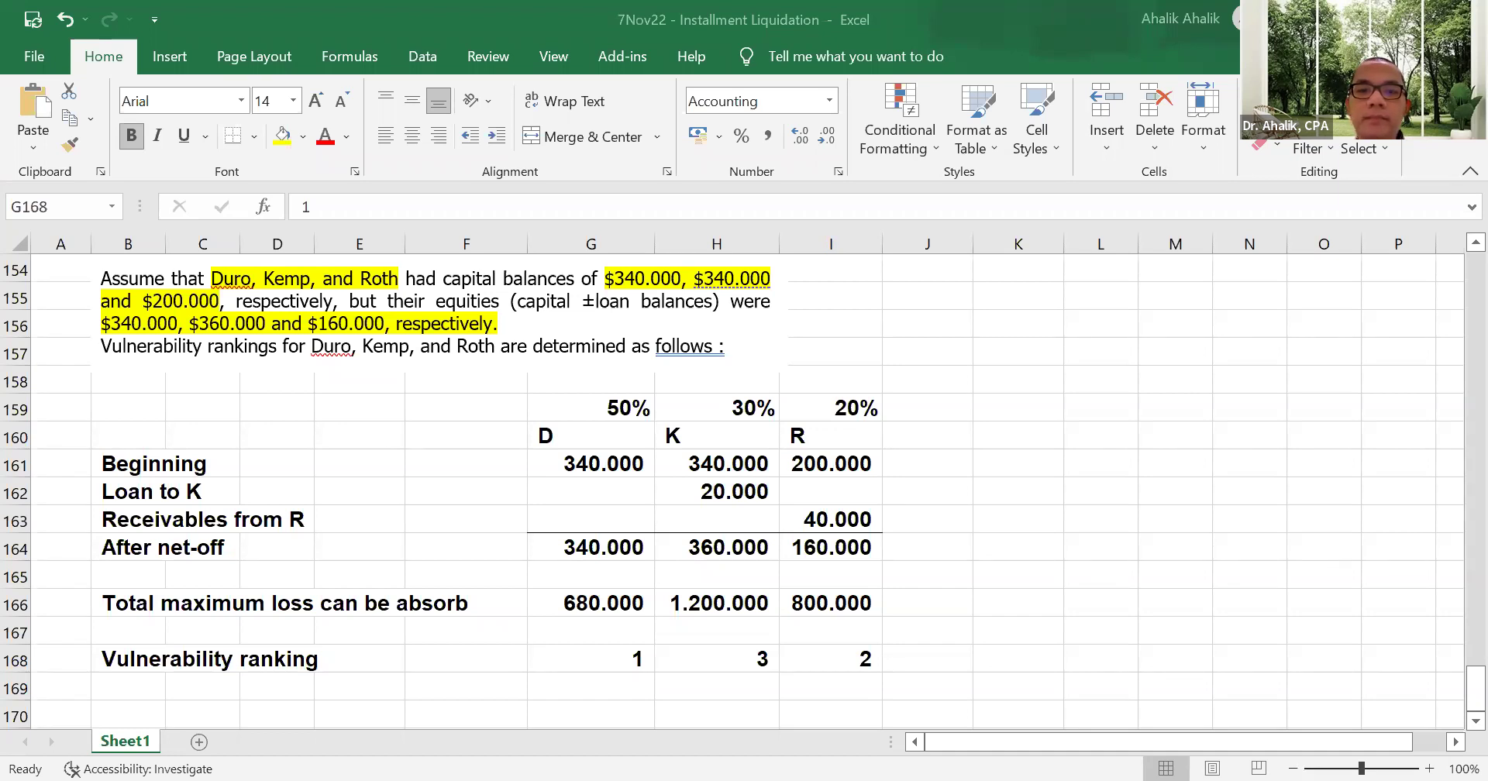
- Move the picture of the assumed loss absorption schedule sideways so that its edge clears column B
scroll(147, 654, down, 2)
click(133, 655)
scroll(154, 645, down, 3)
click(133, 486)
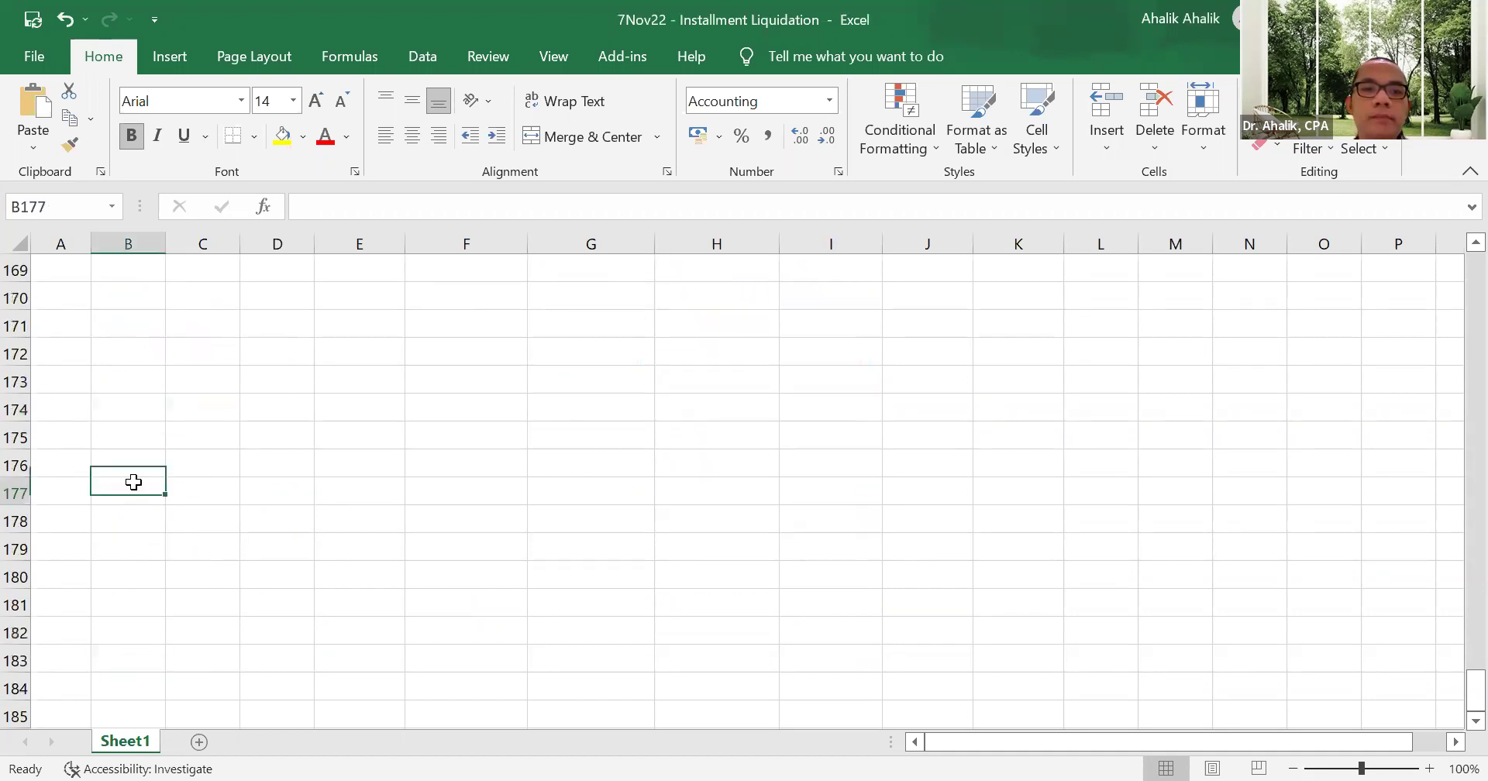
click(34, 105)
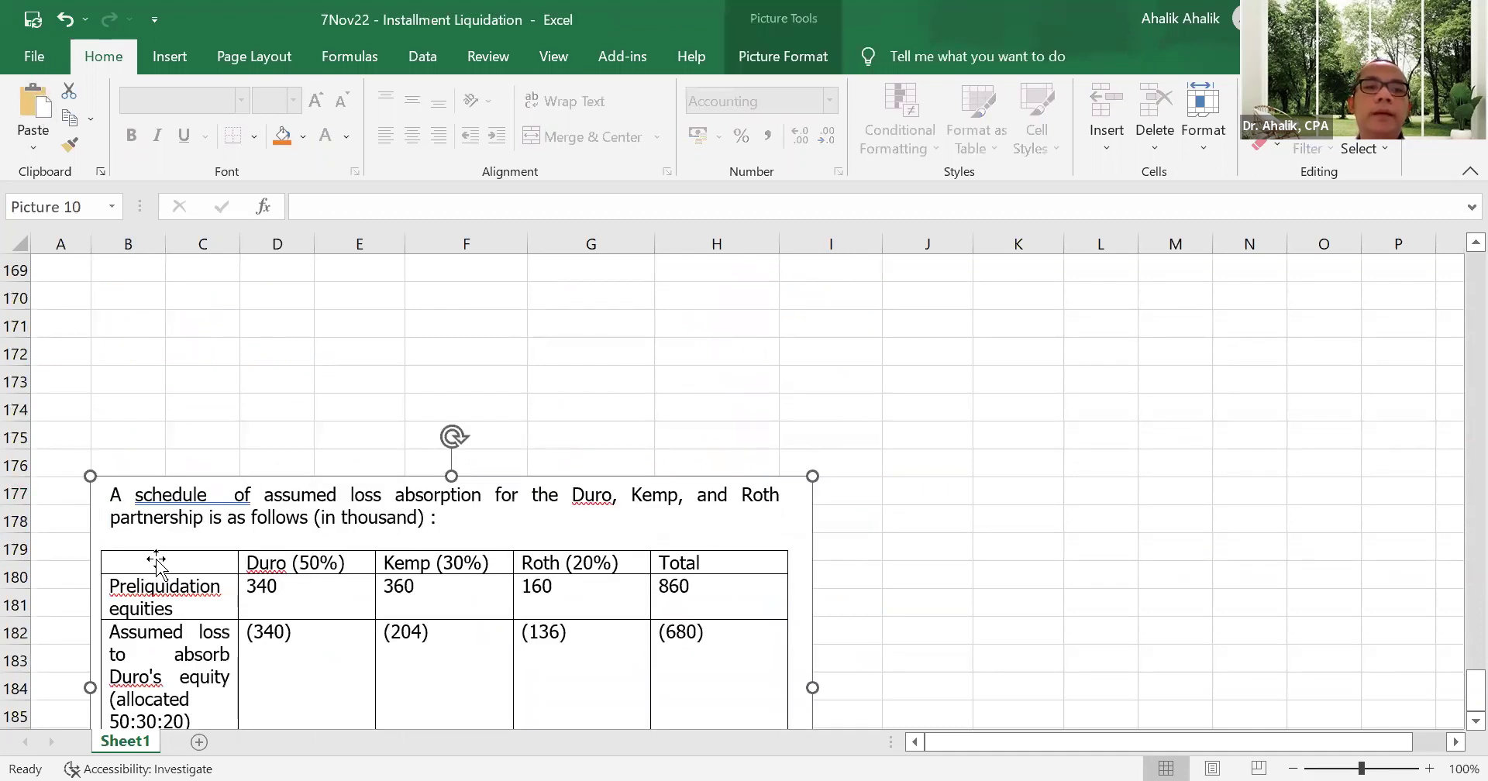
drag(350, 569, 470, 555)
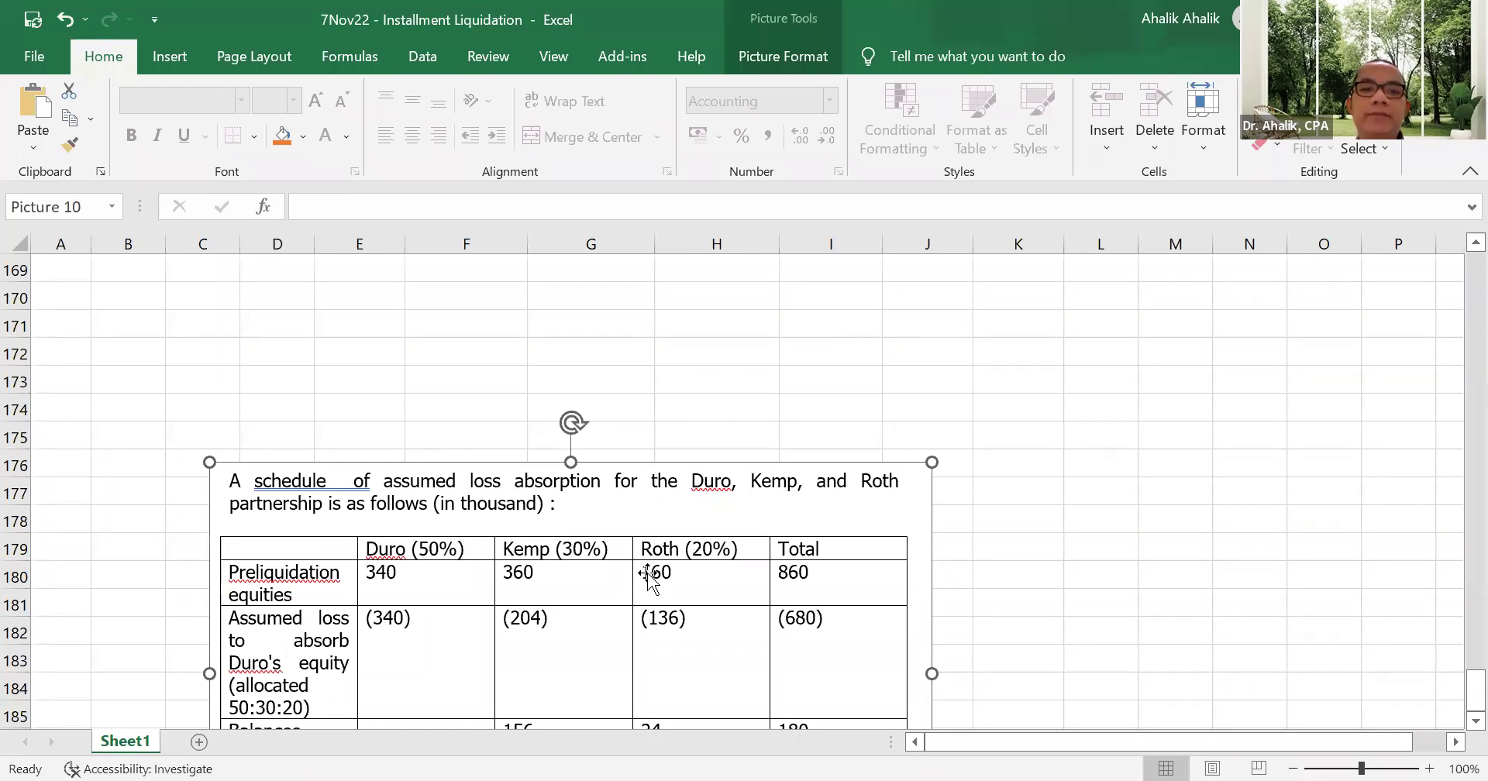
- Enter the row label Beginnning interest in B171, three rows below the vulnerability ranking
scroll(487, 500, up, 4)
scroll(365, 498, down, 2)
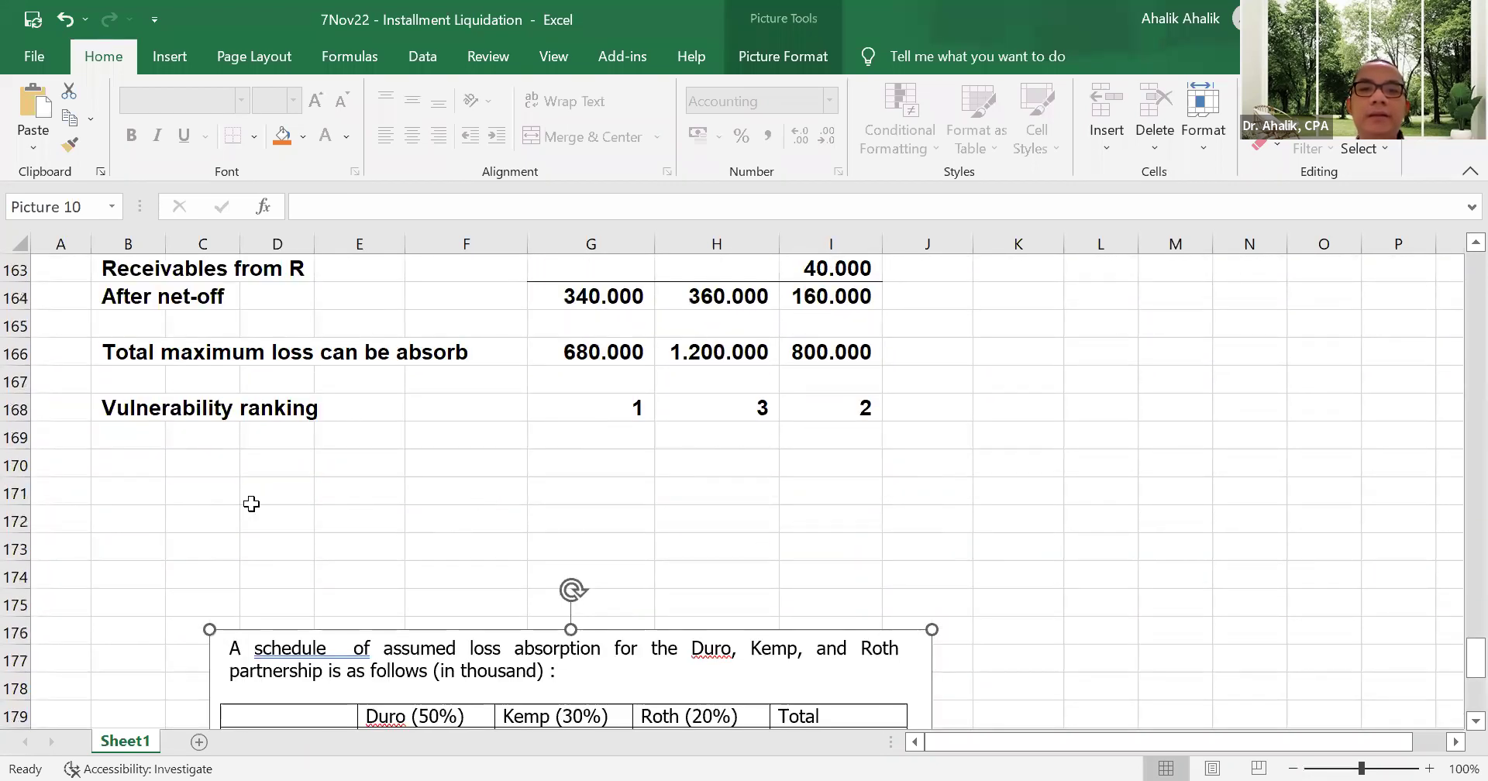
click(113, 483)
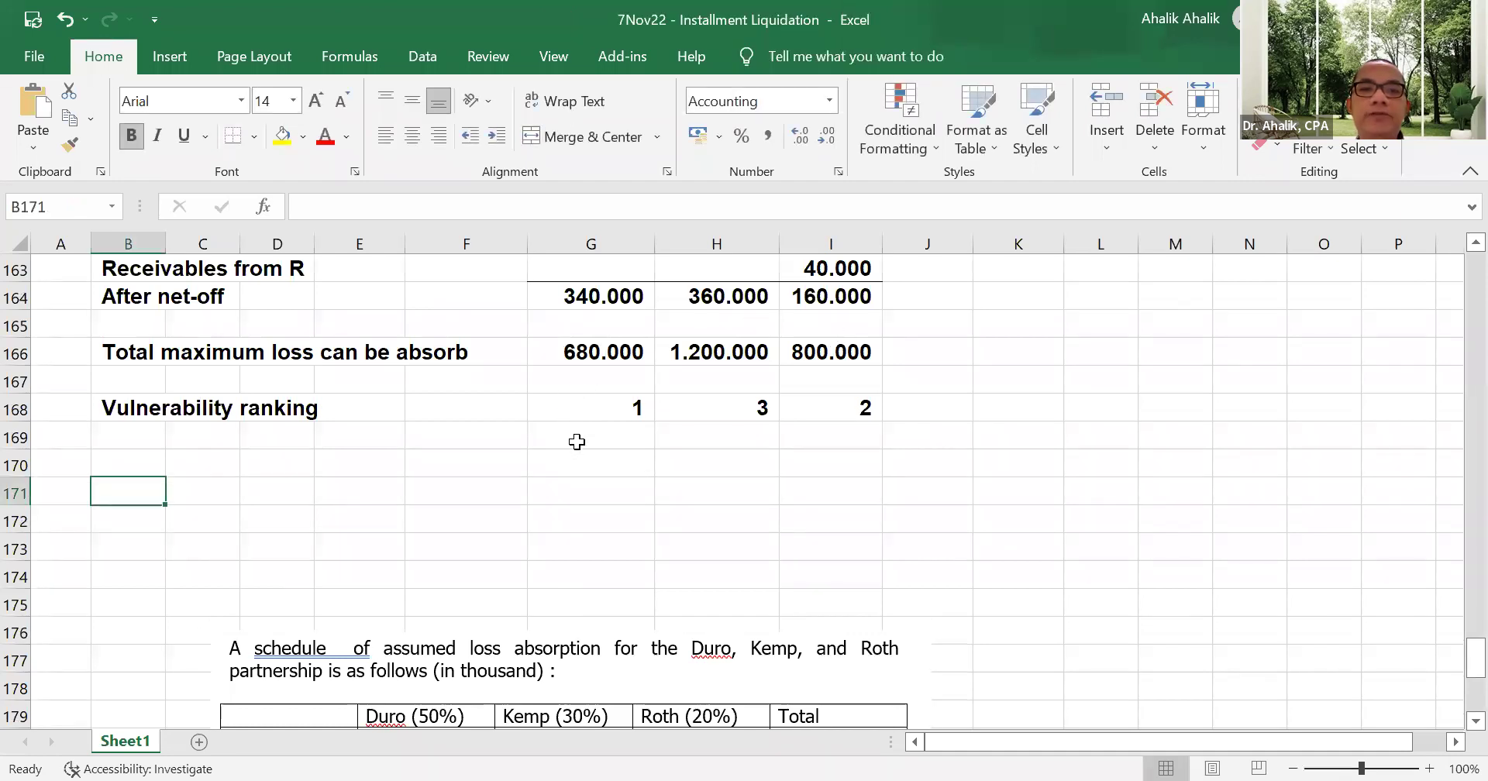
scroll(579, 442, up, 1)
scroll(584, 443, down, 3)
scroll(465, 465, up, 2)
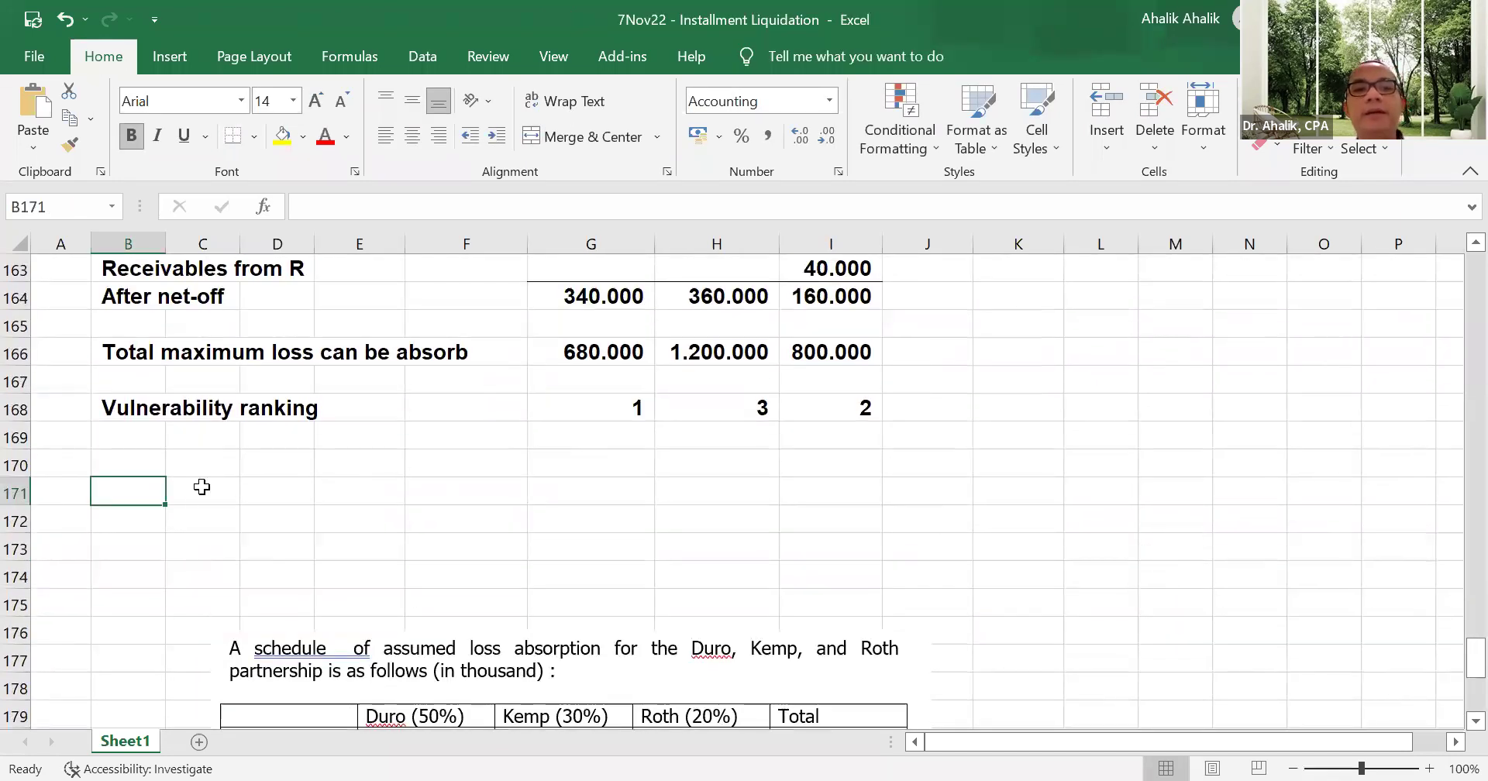
text(Begin)
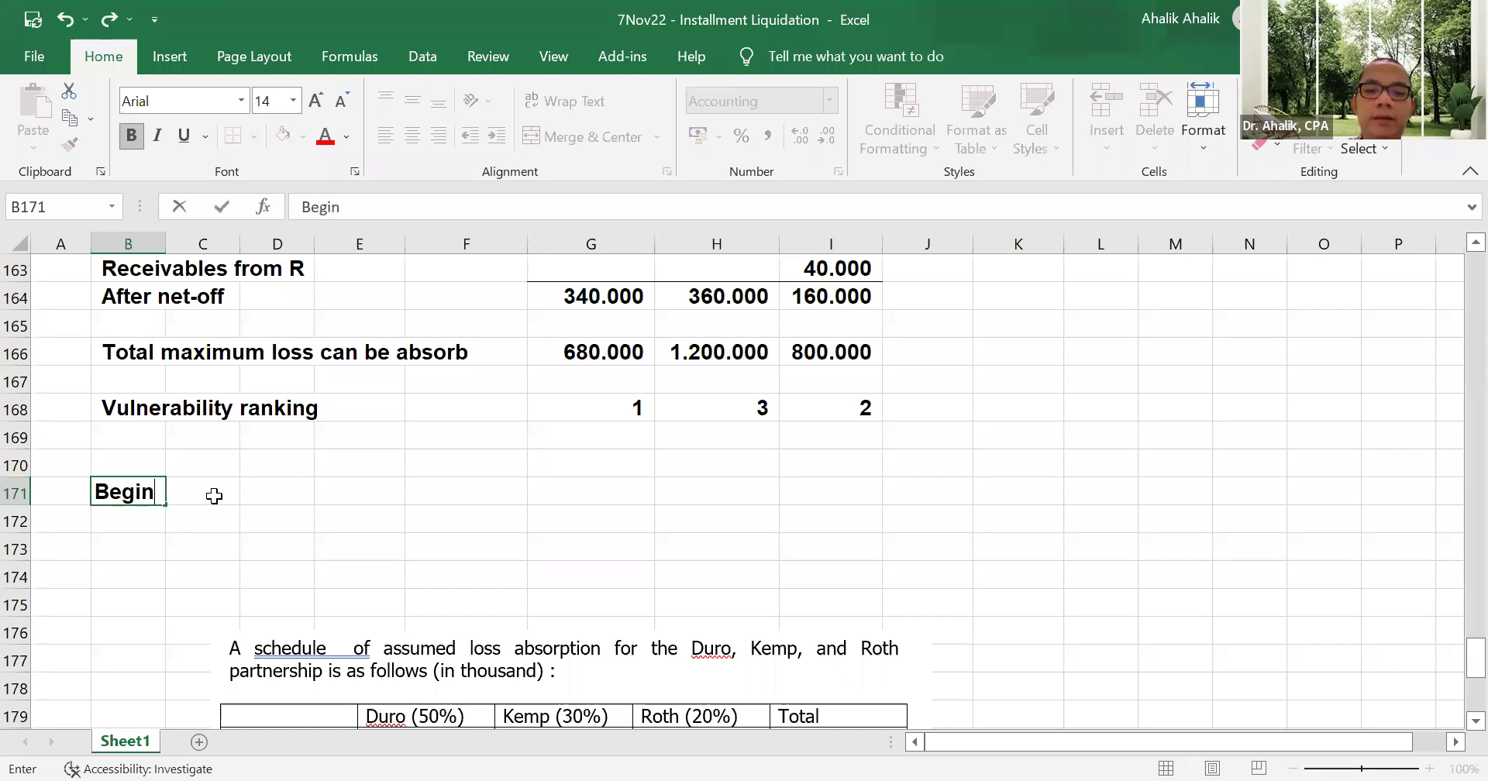
text(nni)
key(BackSpace)
text(nni)
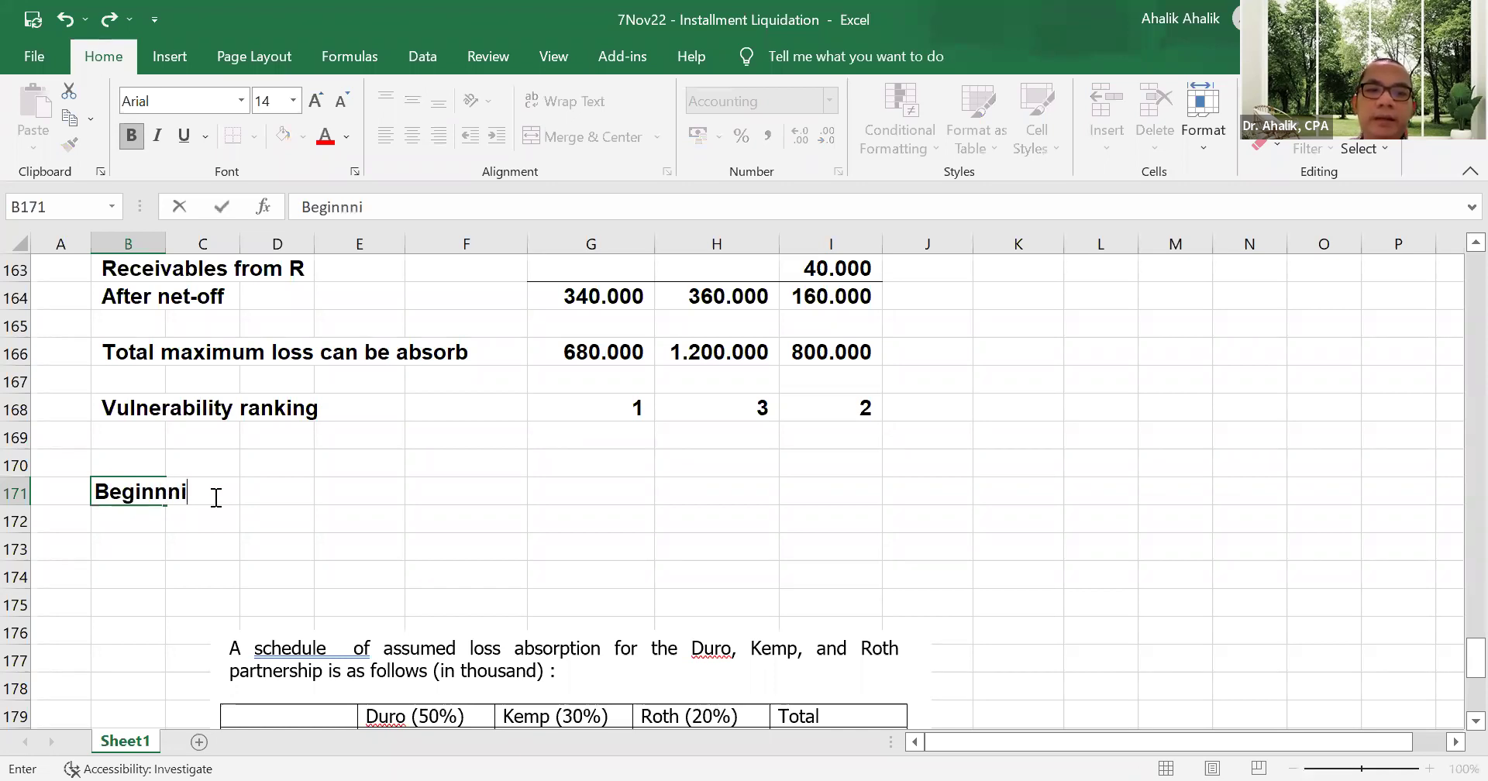
text(ng interest)
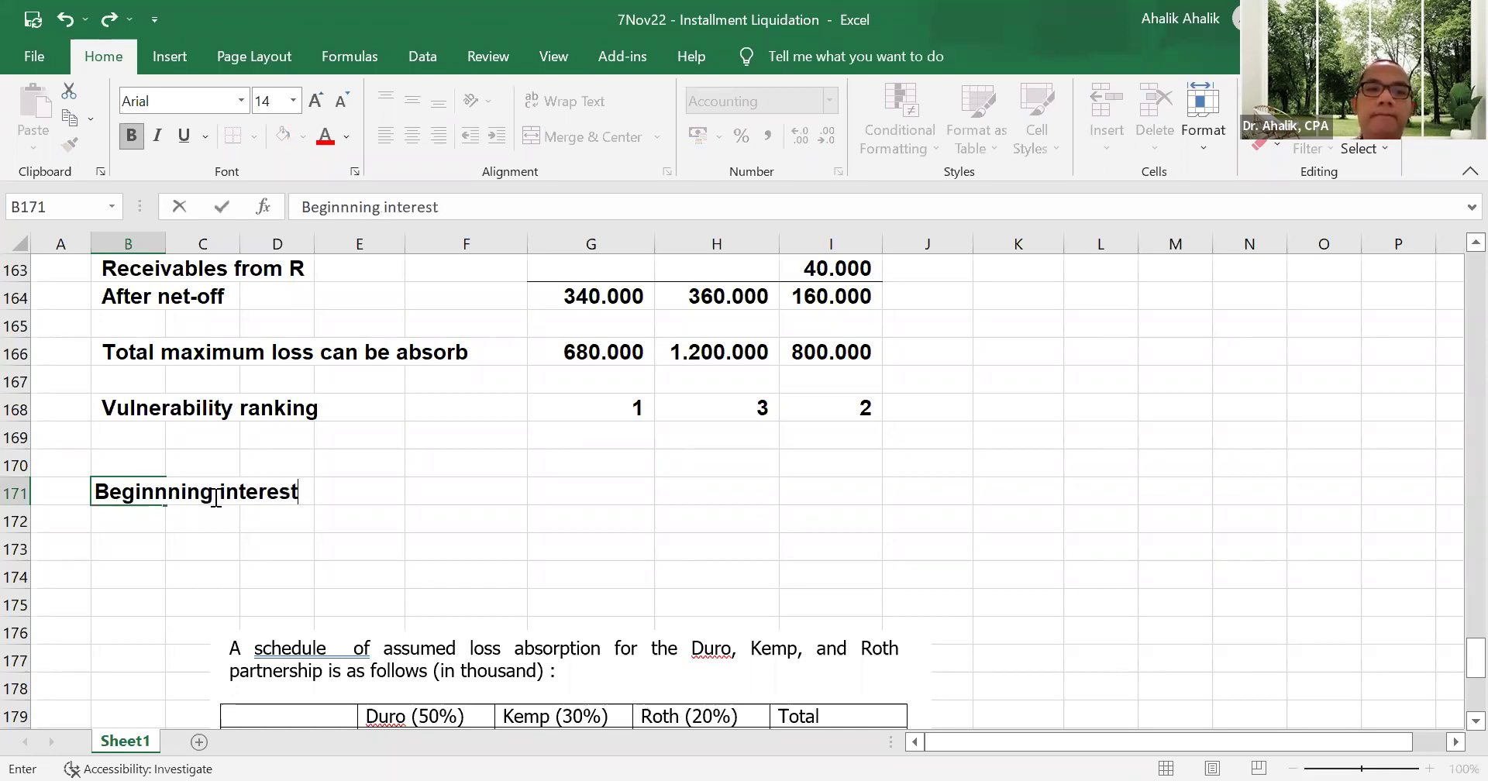
key(Page_Down)
key(Page_Down)
- Link G171 to partner D's after net-off balance with =G164 and fill the formula across to I171
scroll(548, 521, up, 13)
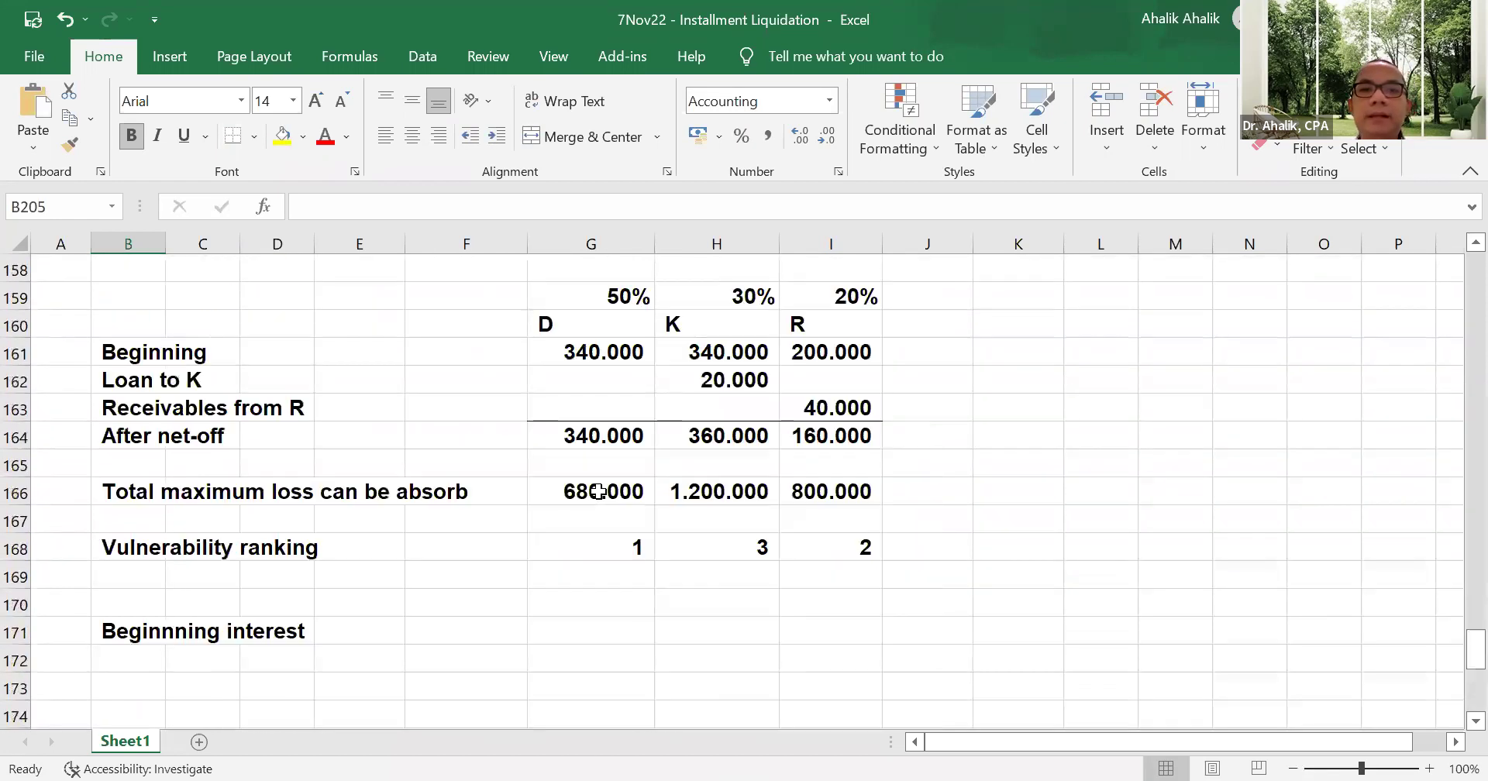
scroll(591, 522, down, 2)
click(606, 467)
text(=)
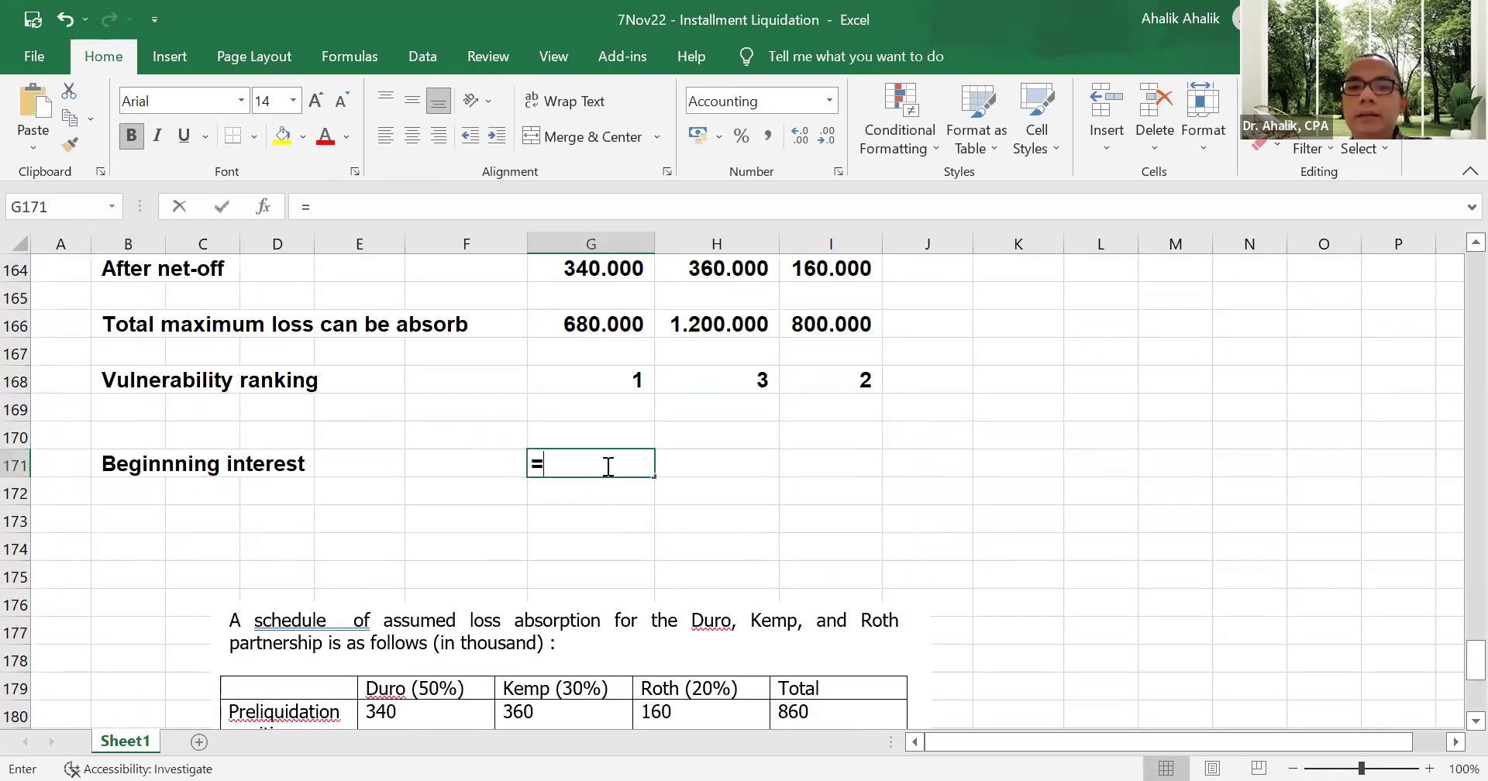
click(589, 271)
key(Return)
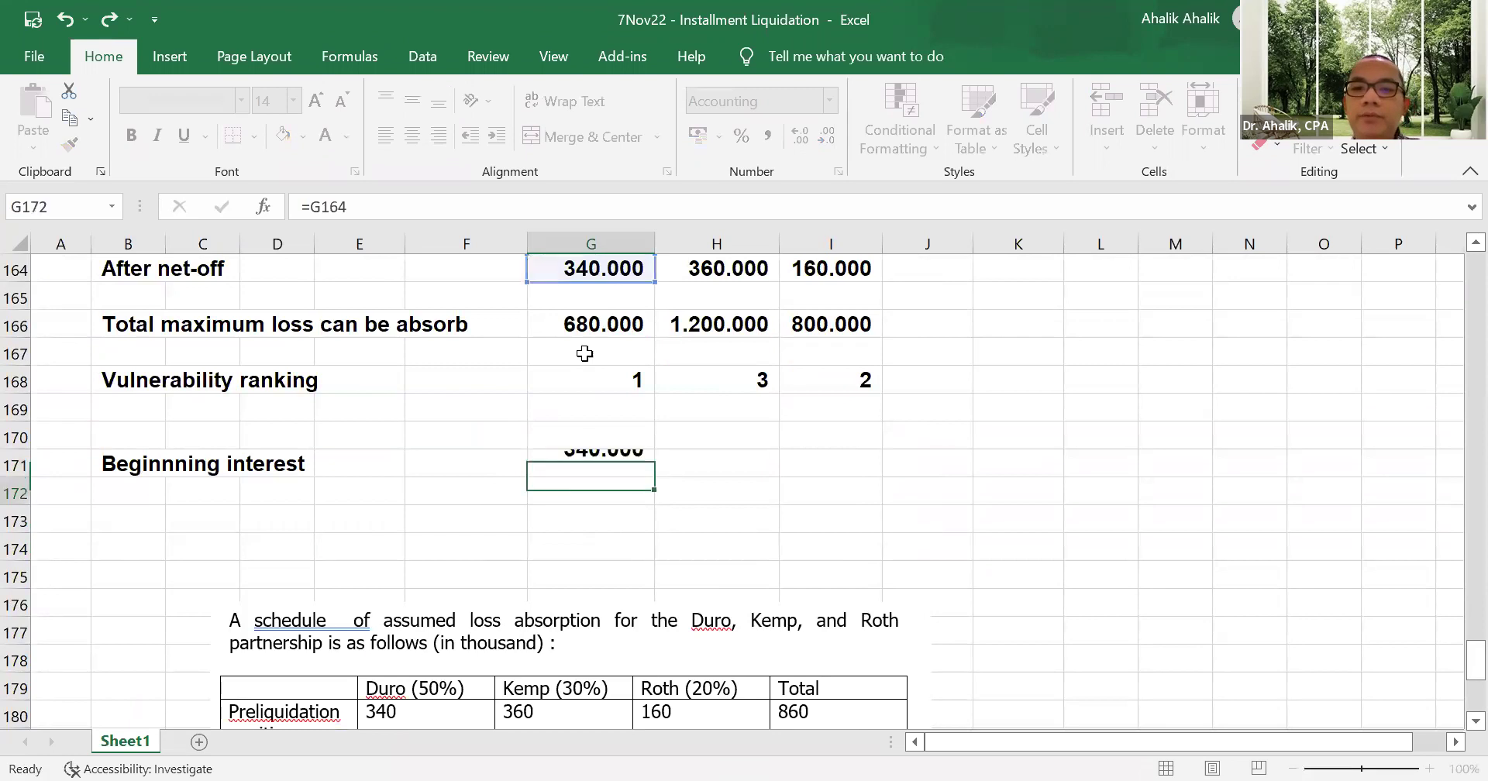
click(589, 464)
drag(659, 475, 884, 498)
click(987, 444)
- Enter the row label Assume loss to absorb D's equity in B172, below the beginning interest row
scroll(987, 450, down, 2)
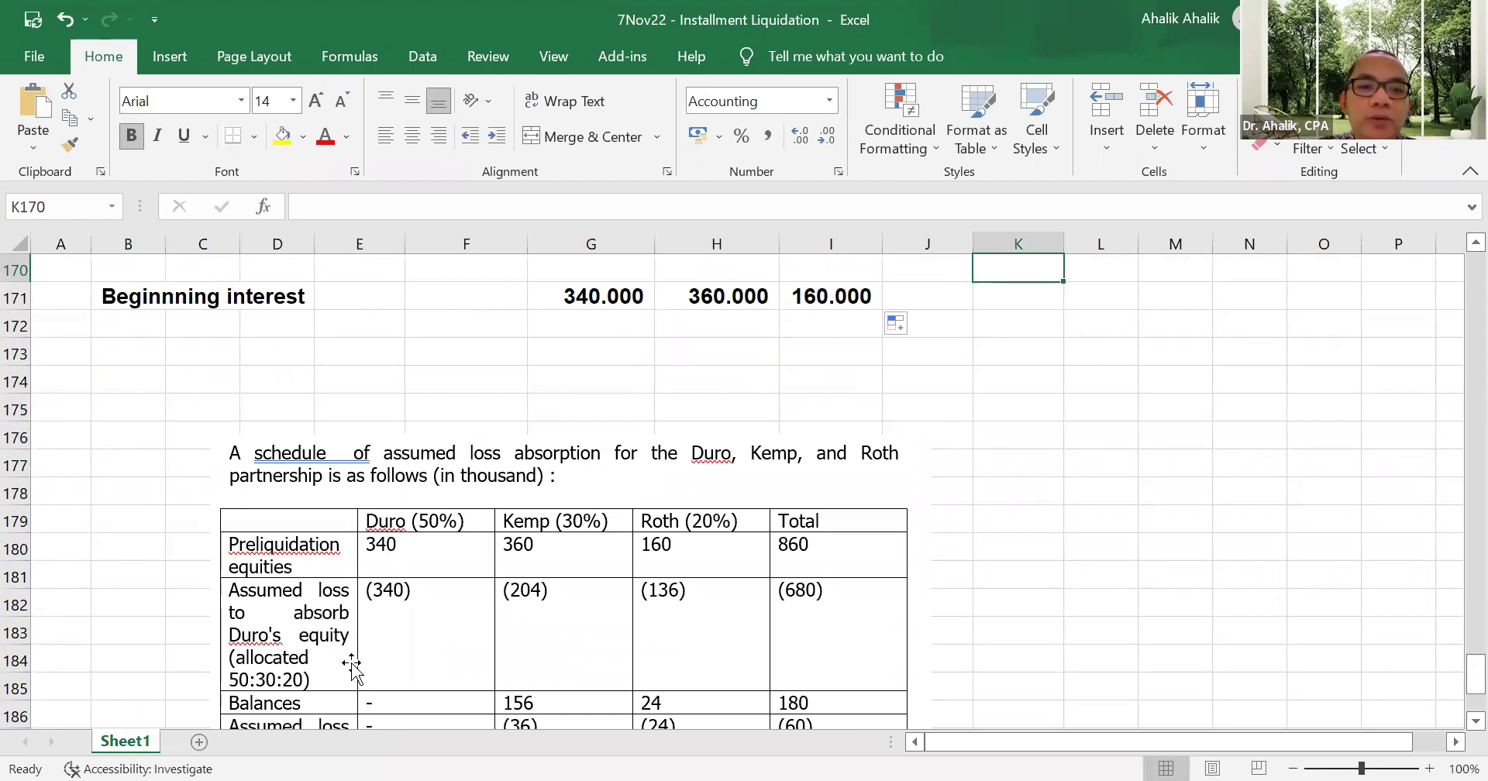
scroll(403, 613, up, 2)
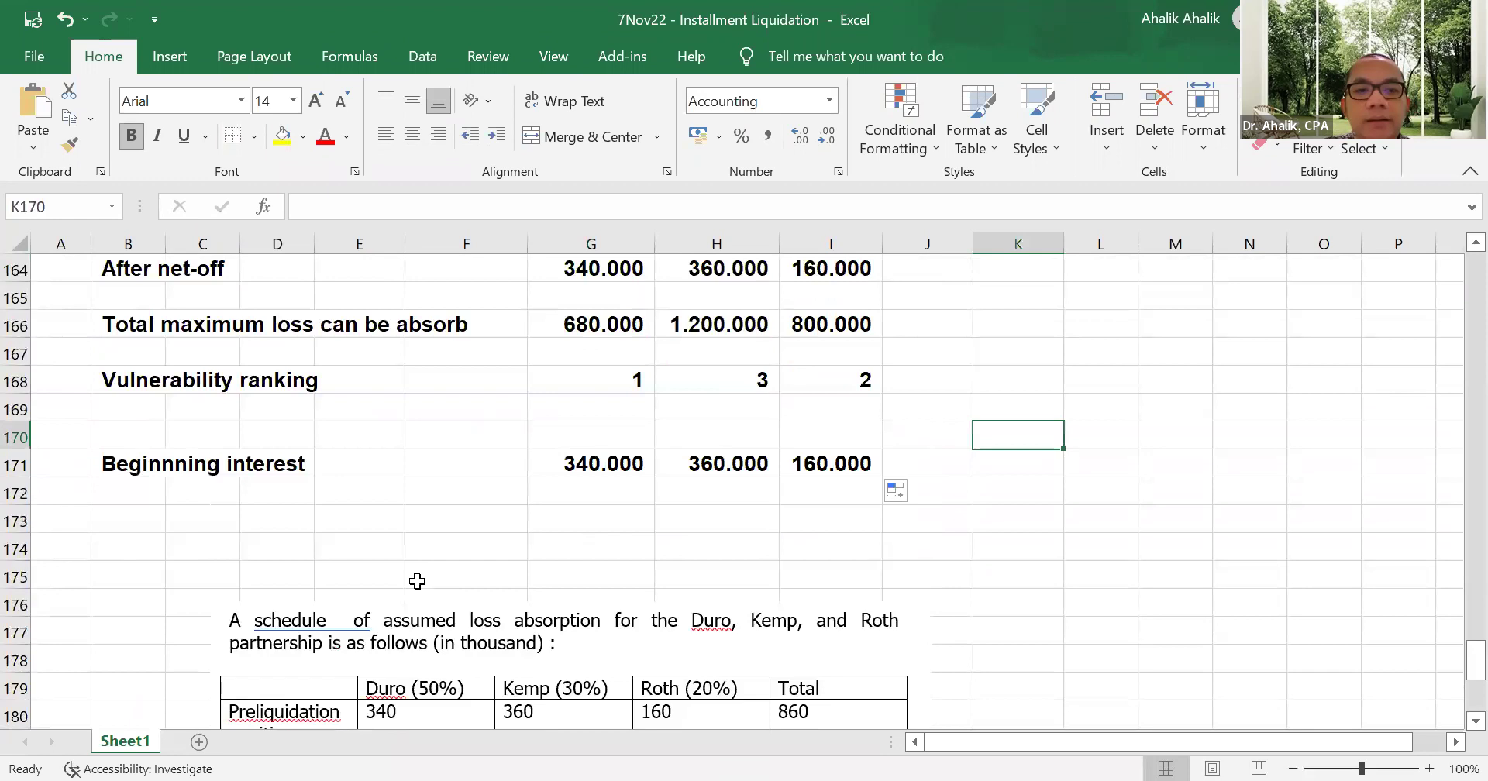
click(150, 495)
text(Ass)
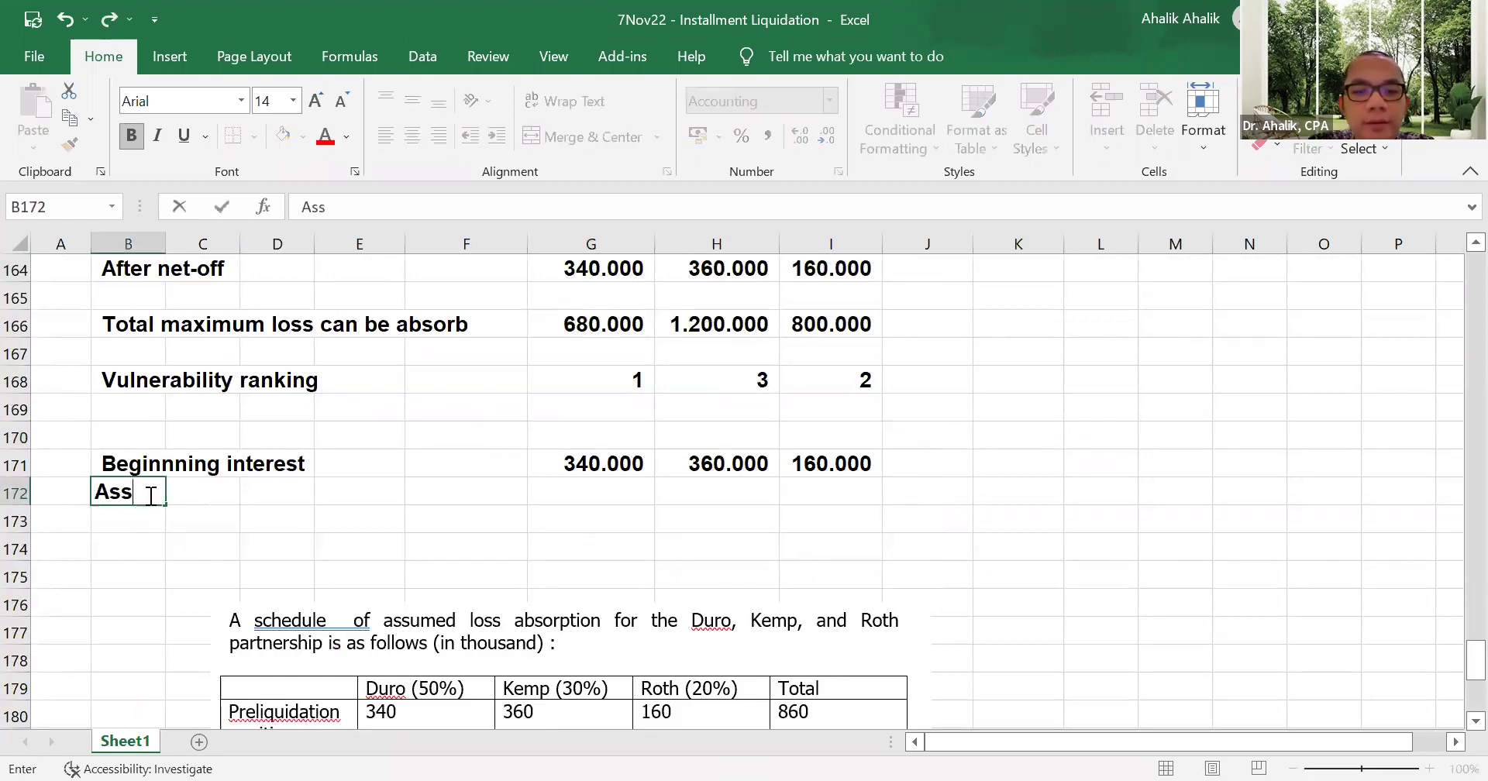
text(ume los to)
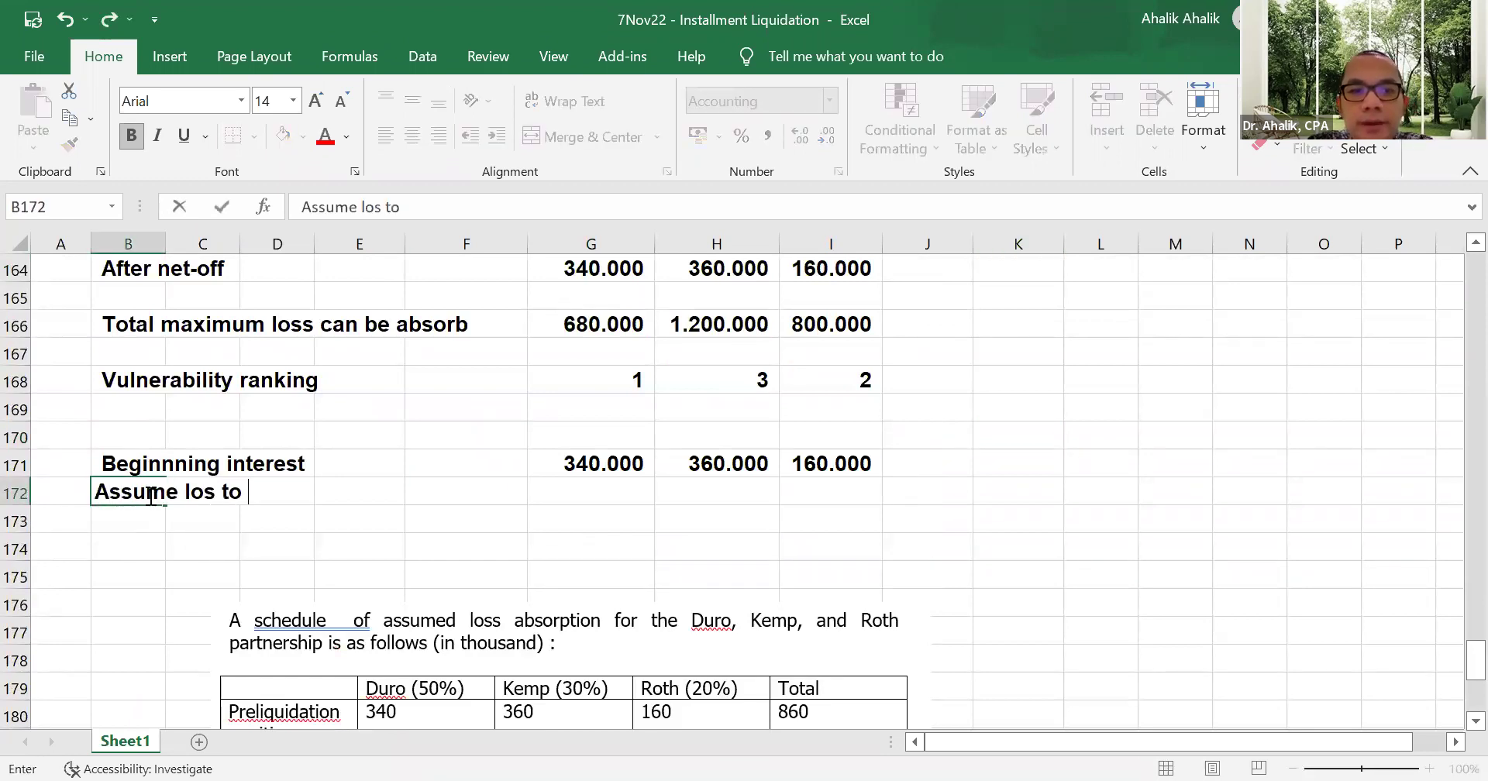
key(BackSpace)
key(BackSpace)
text(o absorb D)
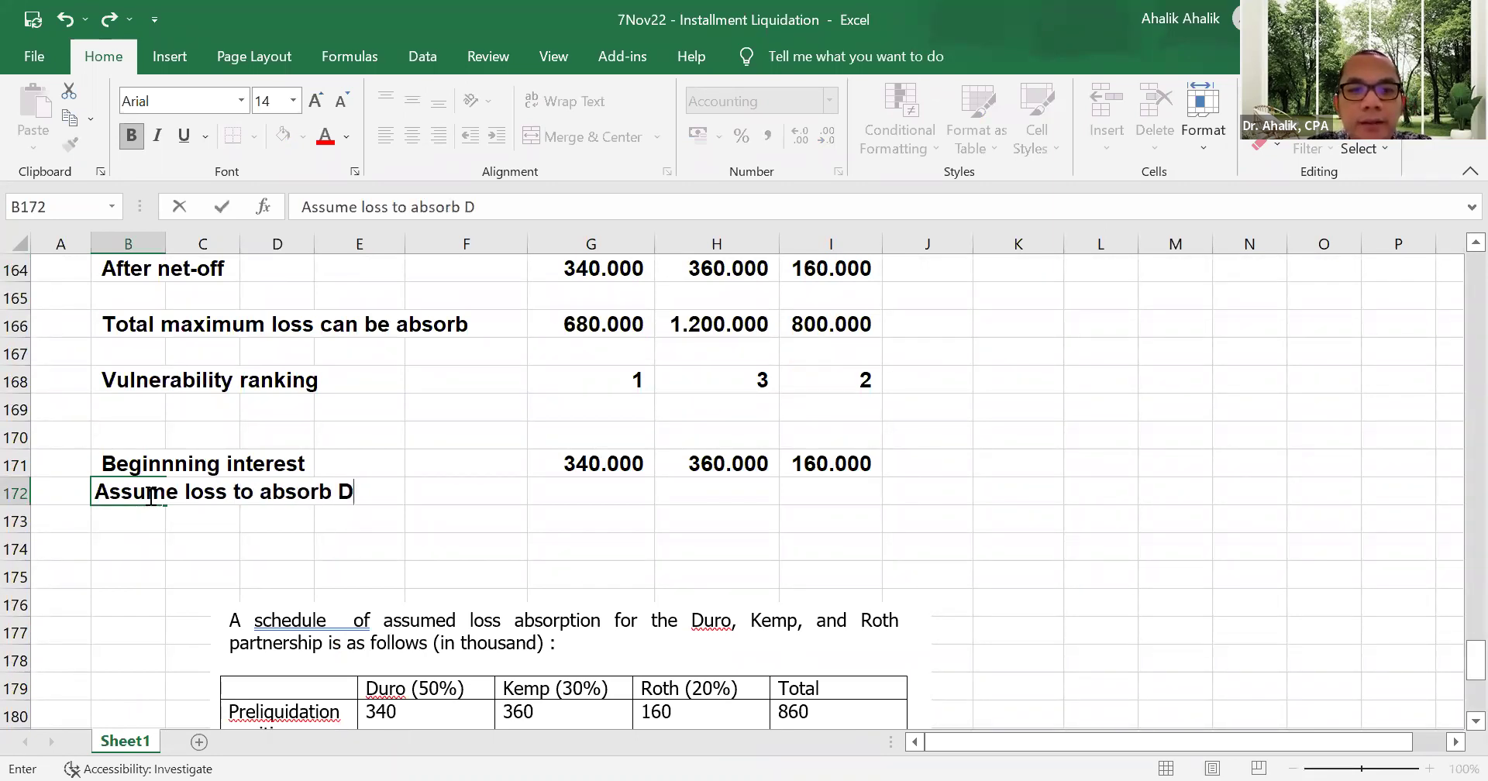
key(BackSpace)
text(D's )
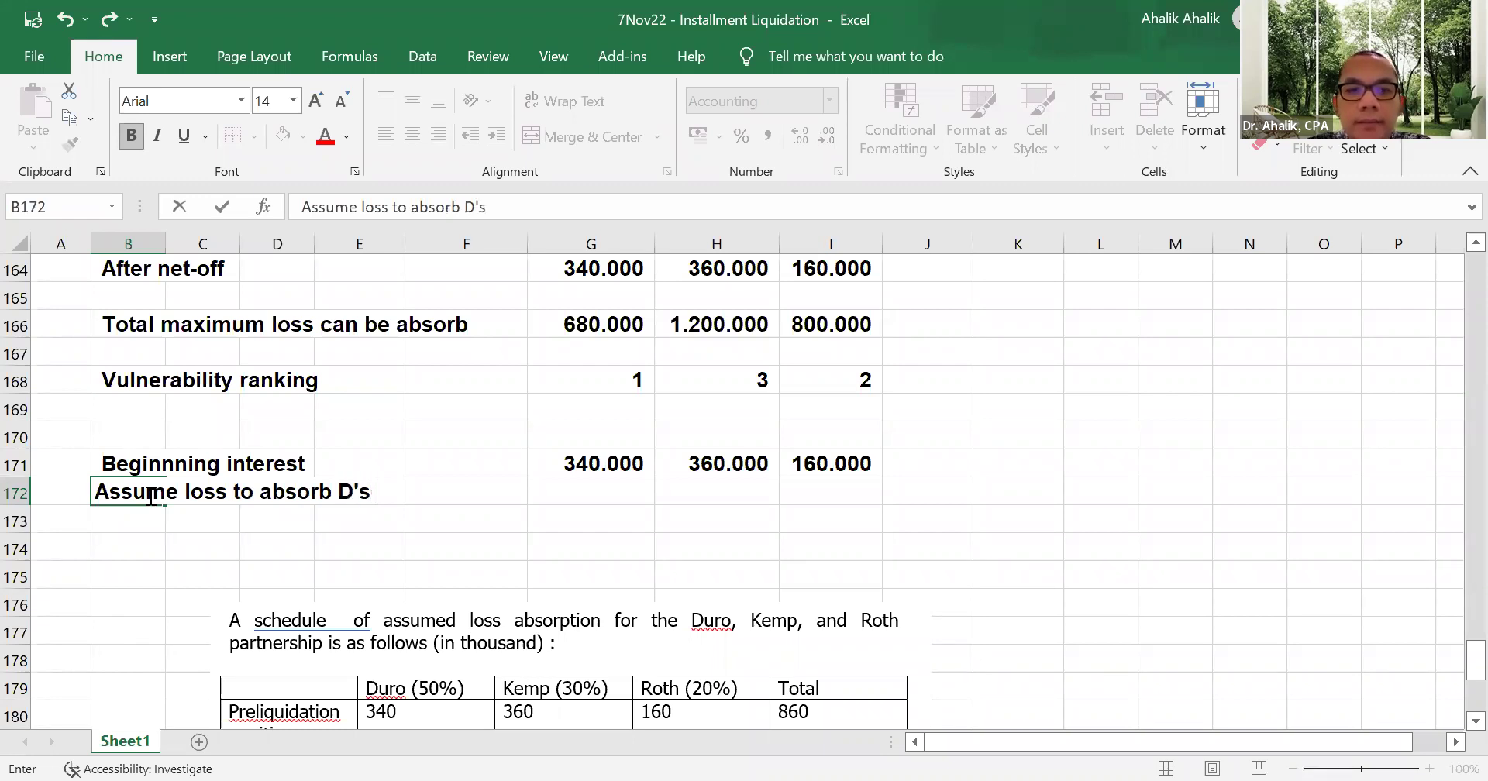
text(equity)
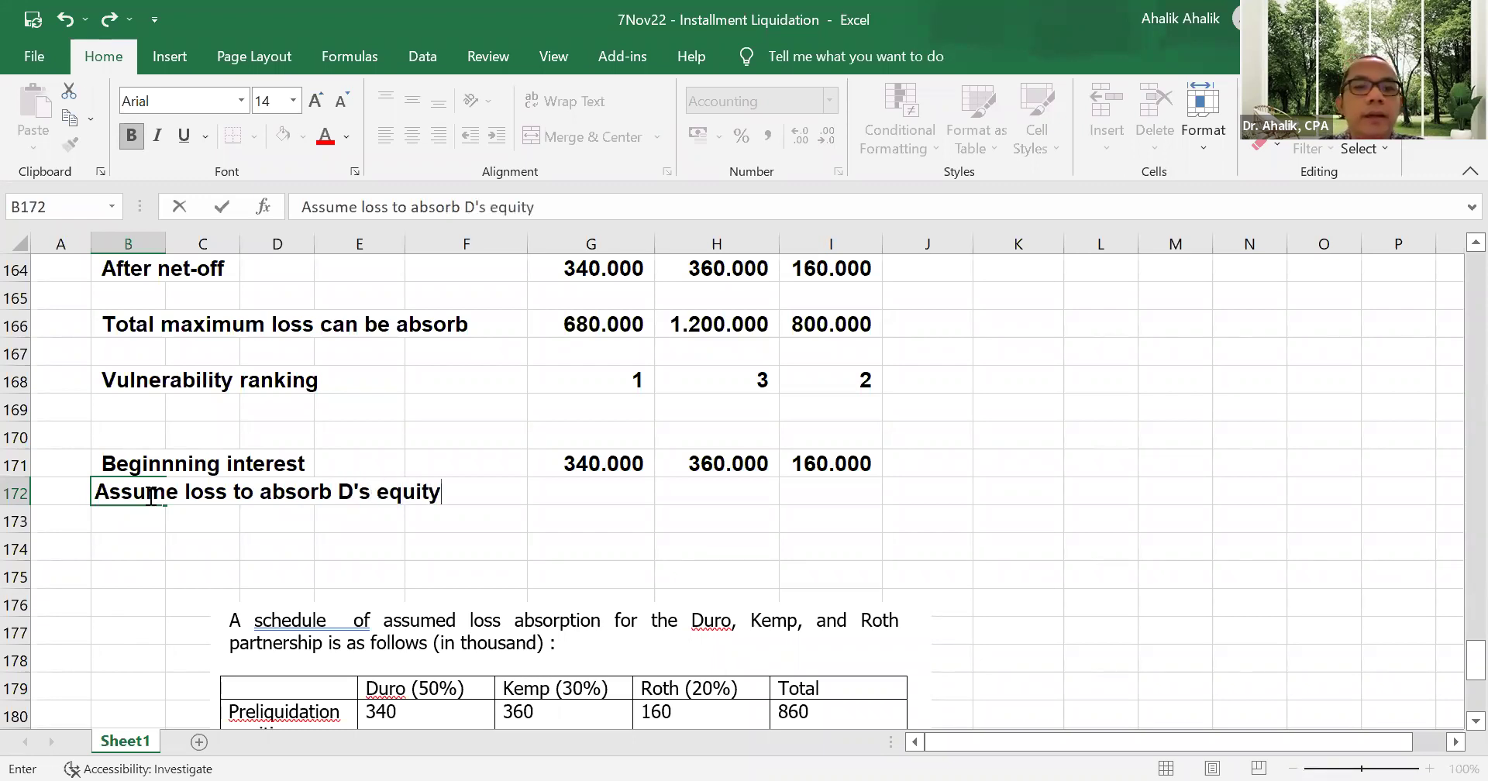
scroll(736, 428, up, 2)
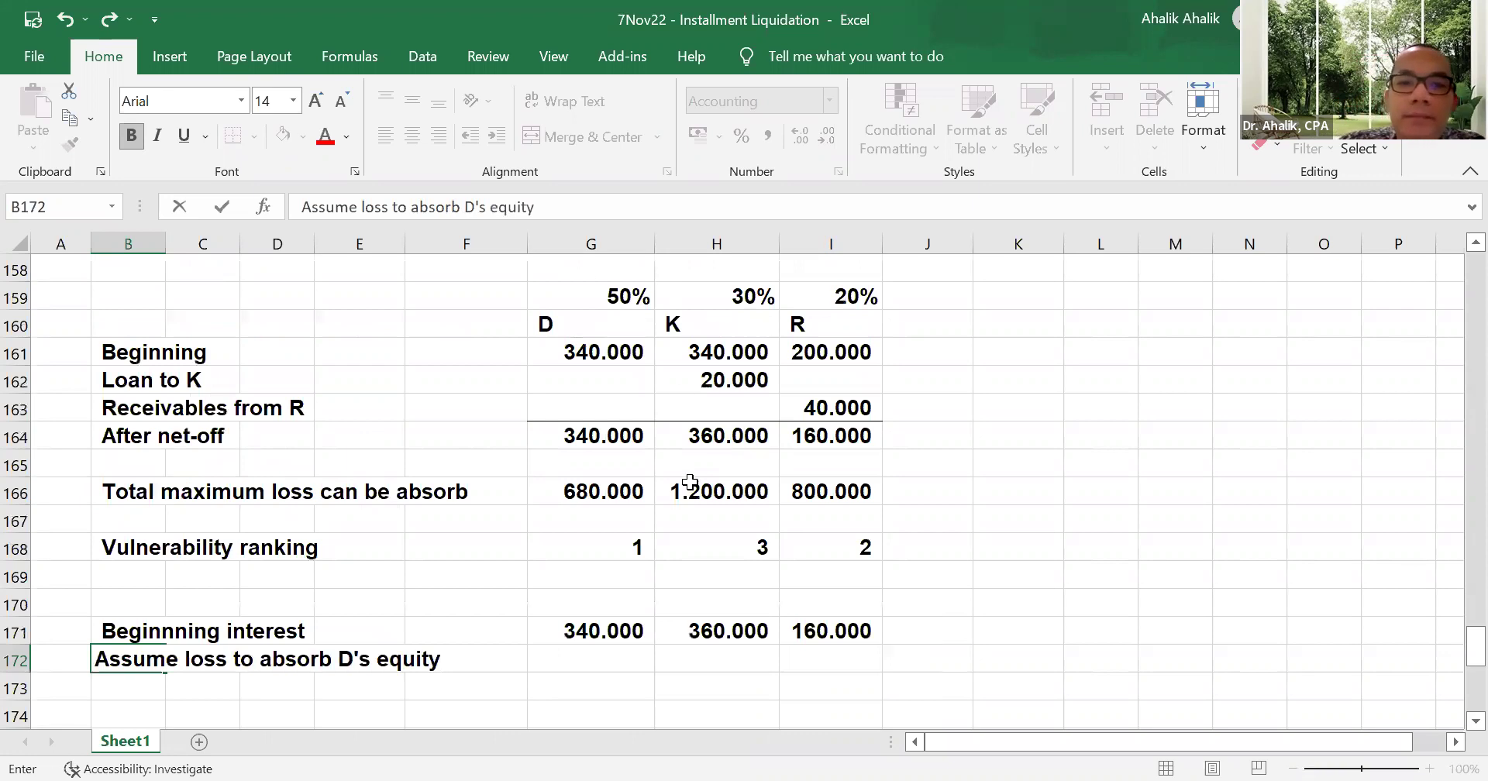
click(609, 496)
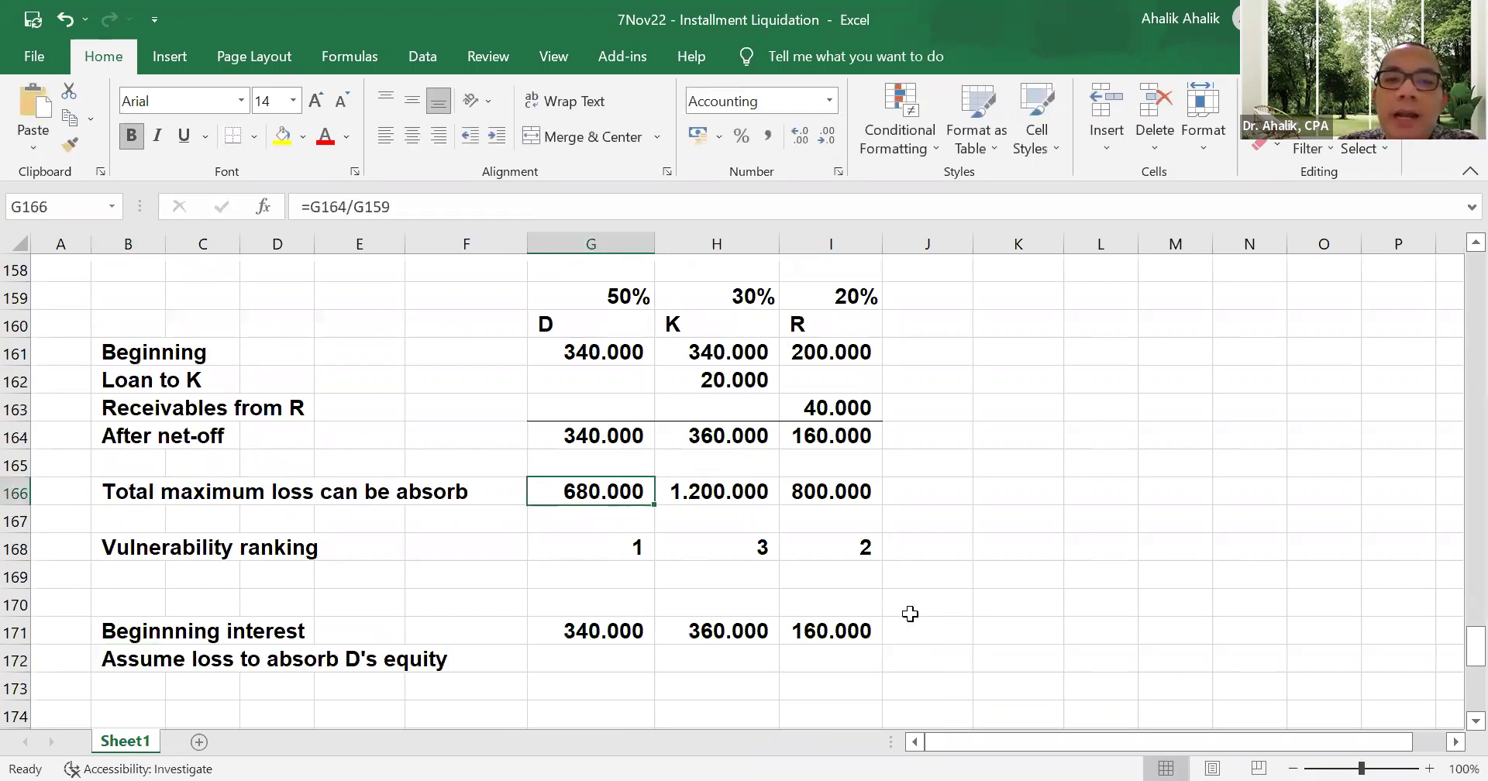
- Repeat the sharing ratios above the beginning interest row by entering =G159 in G170 and filling it across to I170
scroll(911, 614, down, 5)
scroll(915, 612, up, 4)
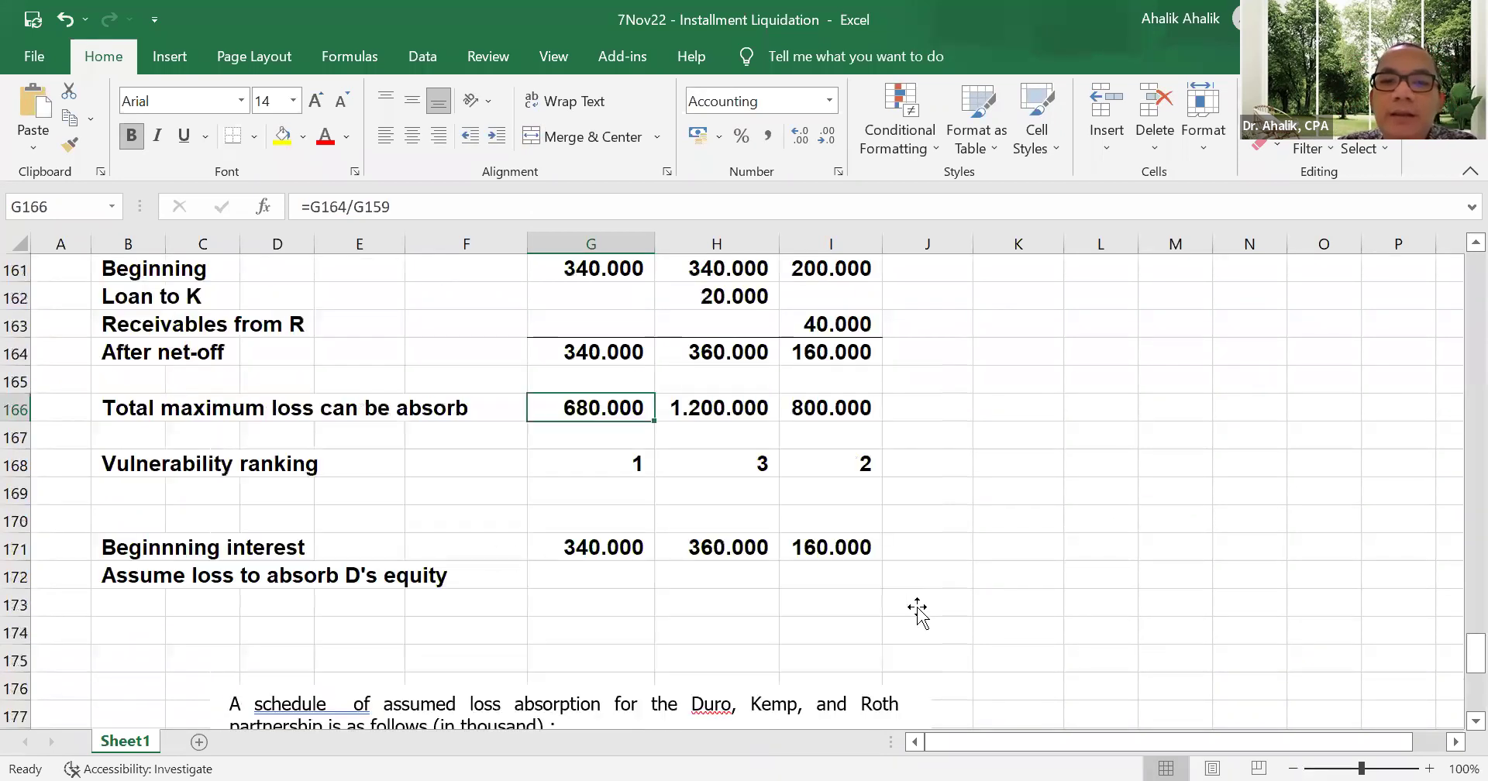
click(603, 524)
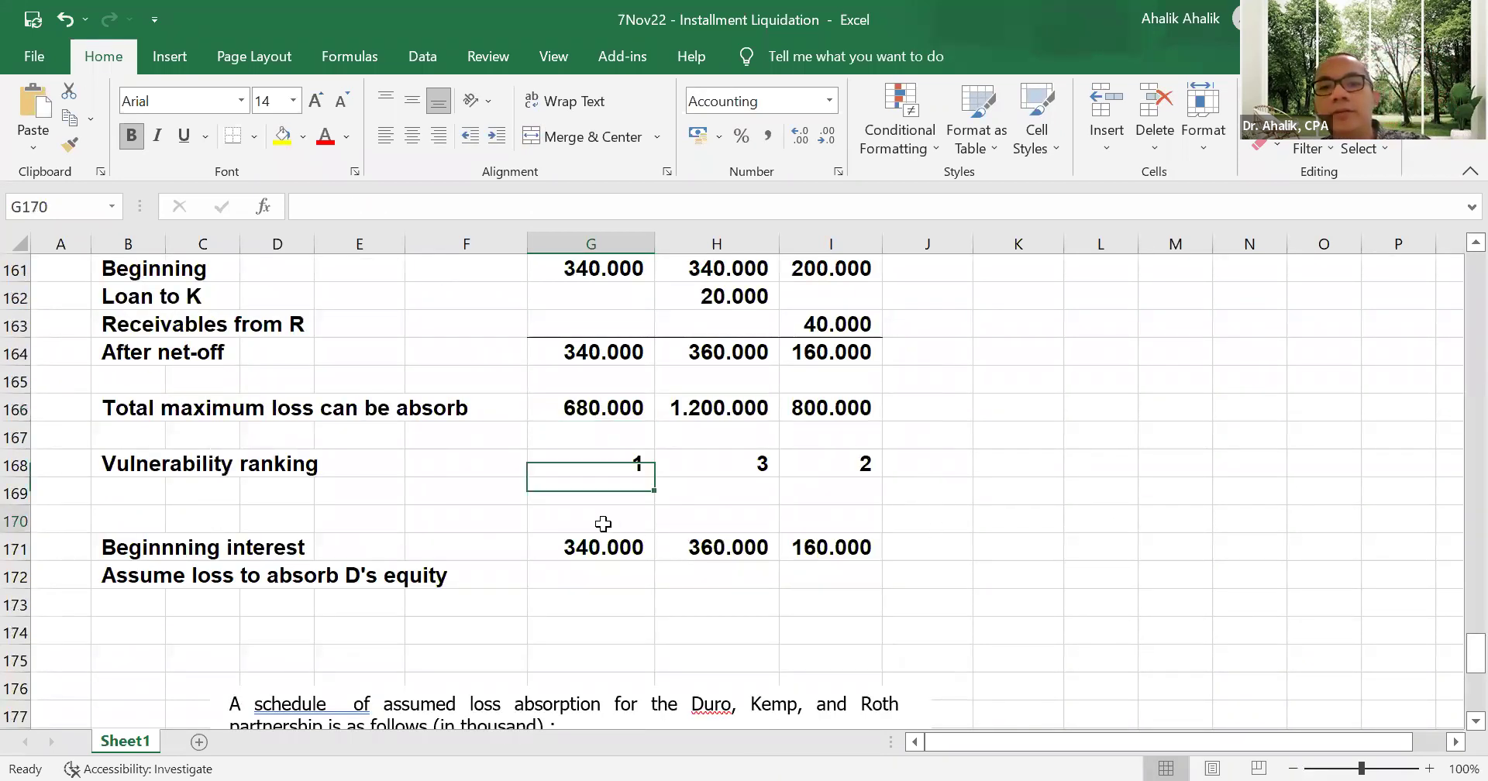
text(=)
scroll(630, 507, up, 4)
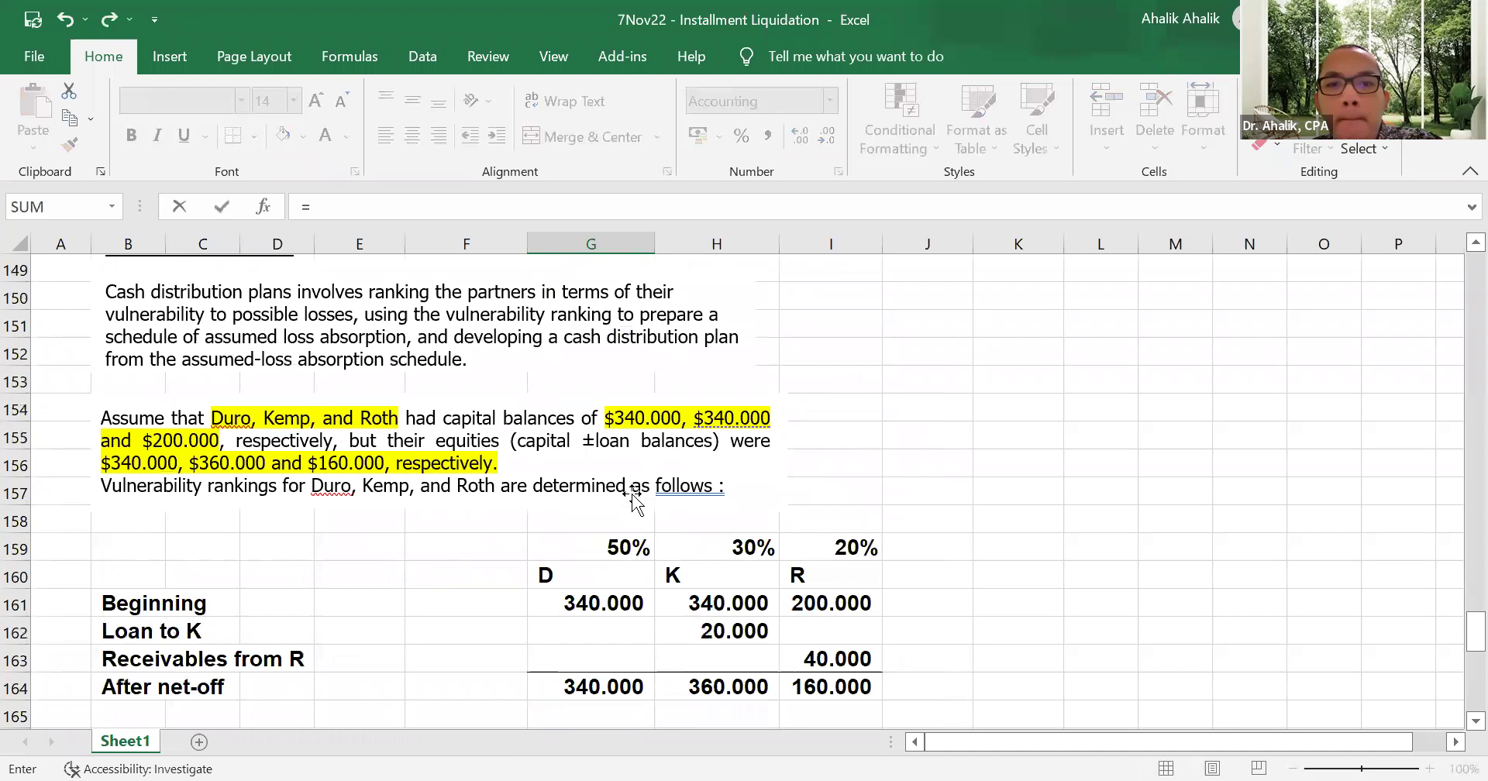
click(626, 534)
key(Return)
scroll(631, 573, down, 3)
click(636, 604)
drag(654, 617, 857, 611)
- Add the heading Total in J170 and sum the partners' beginning interests G171:I171 in J171
click(957, 600)
text(Total)
key(Return)
text(=)
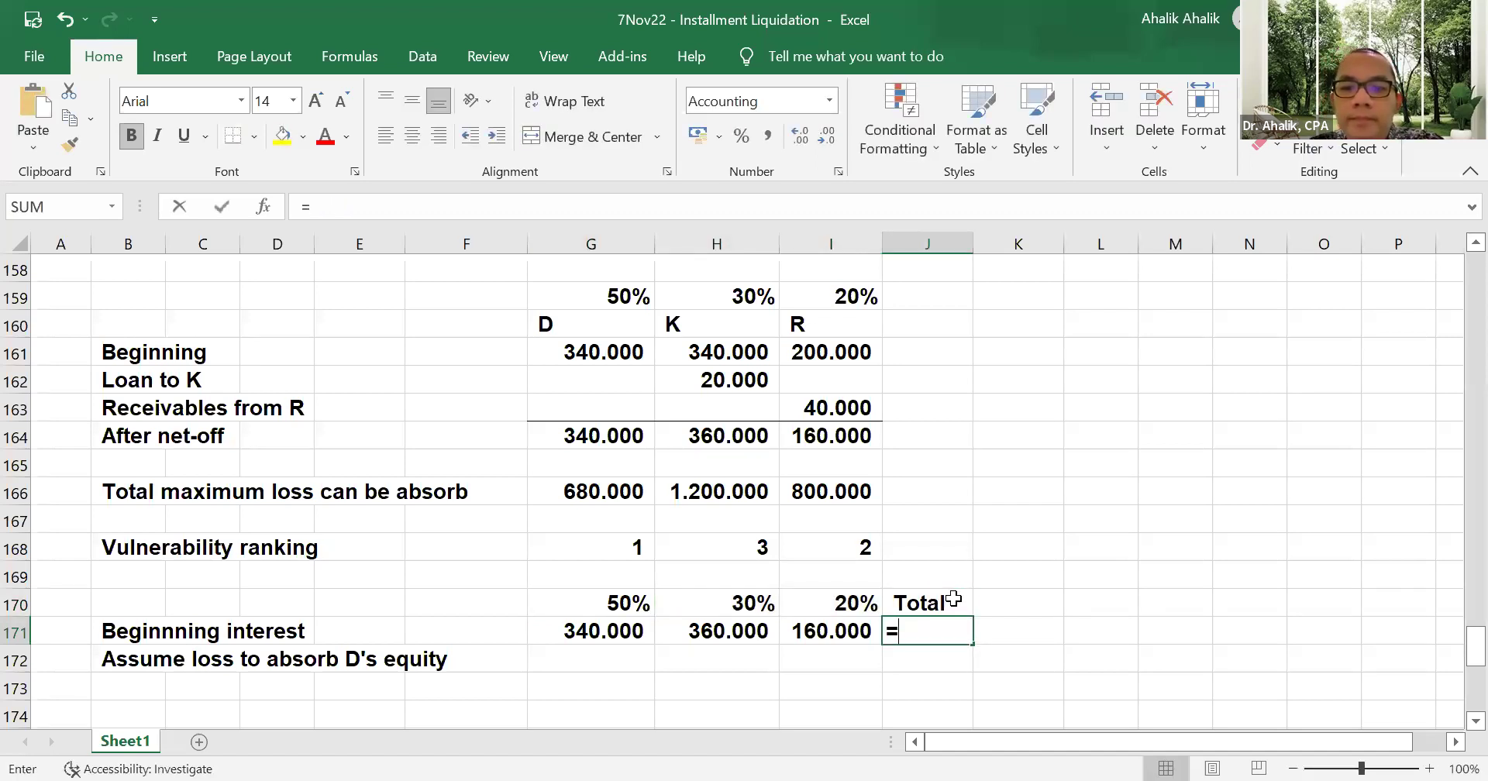
text(sum()
drag(620, 629, 797, 634)
key(Return)
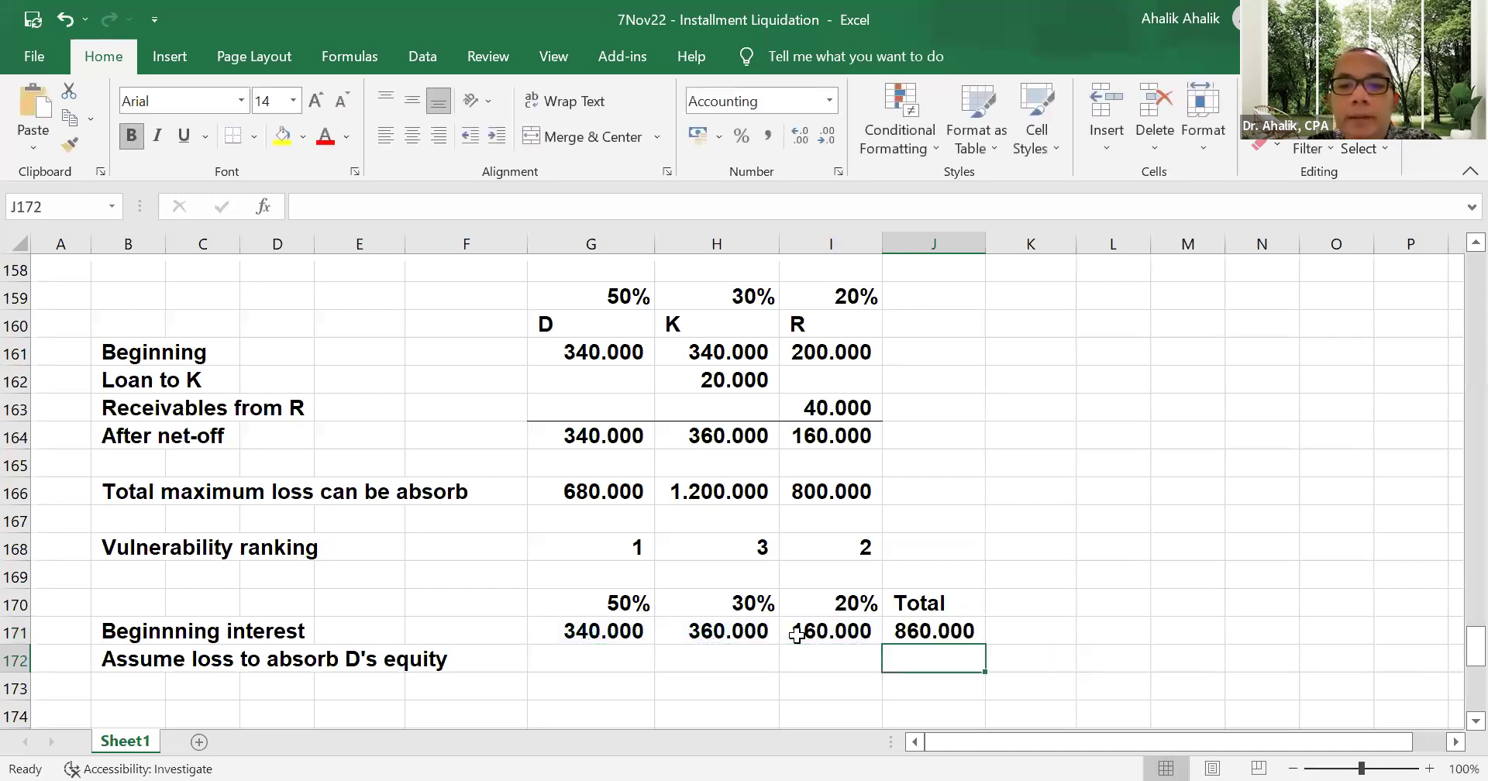
- Link the total assumed loss in J172 to partner D's maximum absorbable loss with =G166
text(6)
key(BackSpace)
text(=)
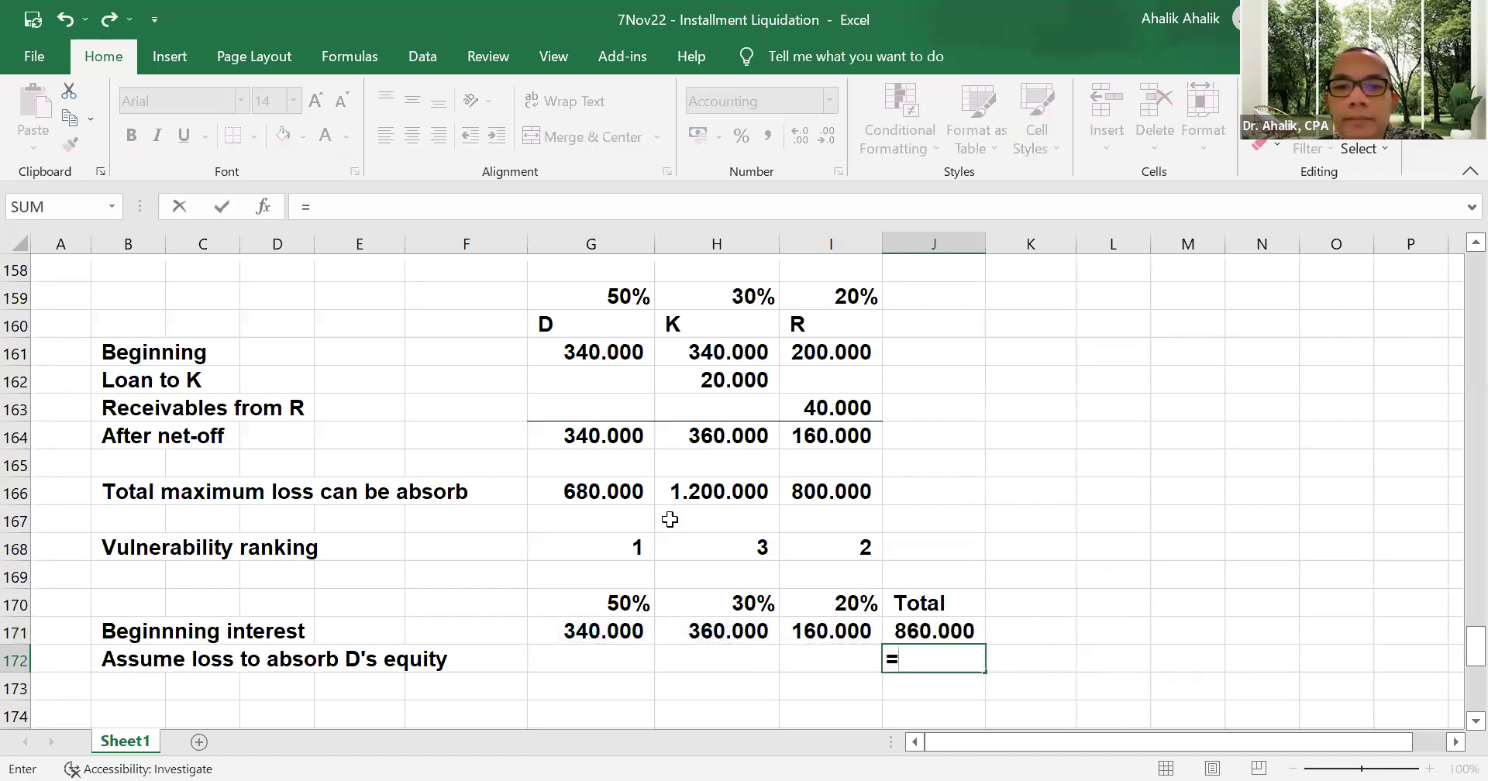
click(628, 495)
key(Return)
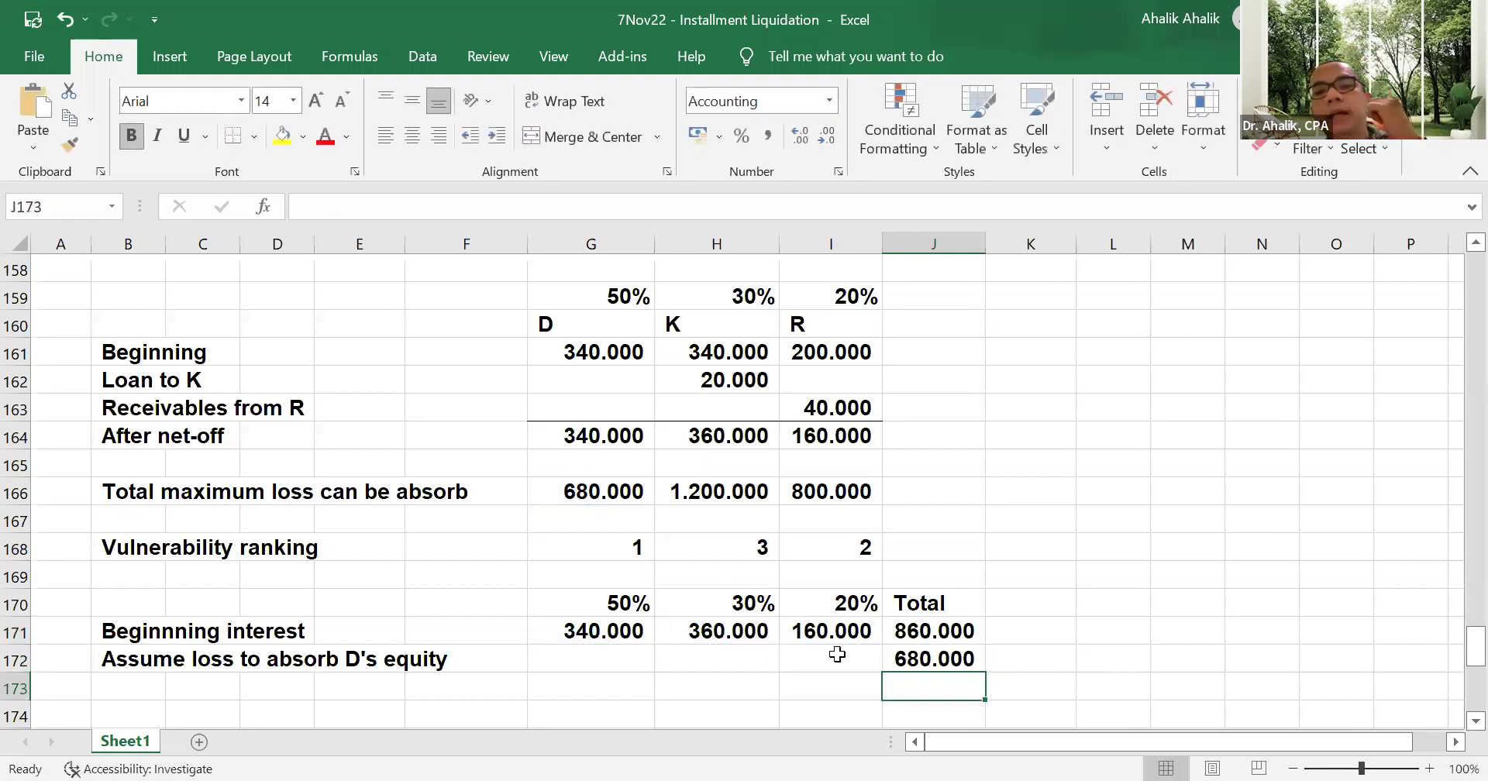
click(921, 655)
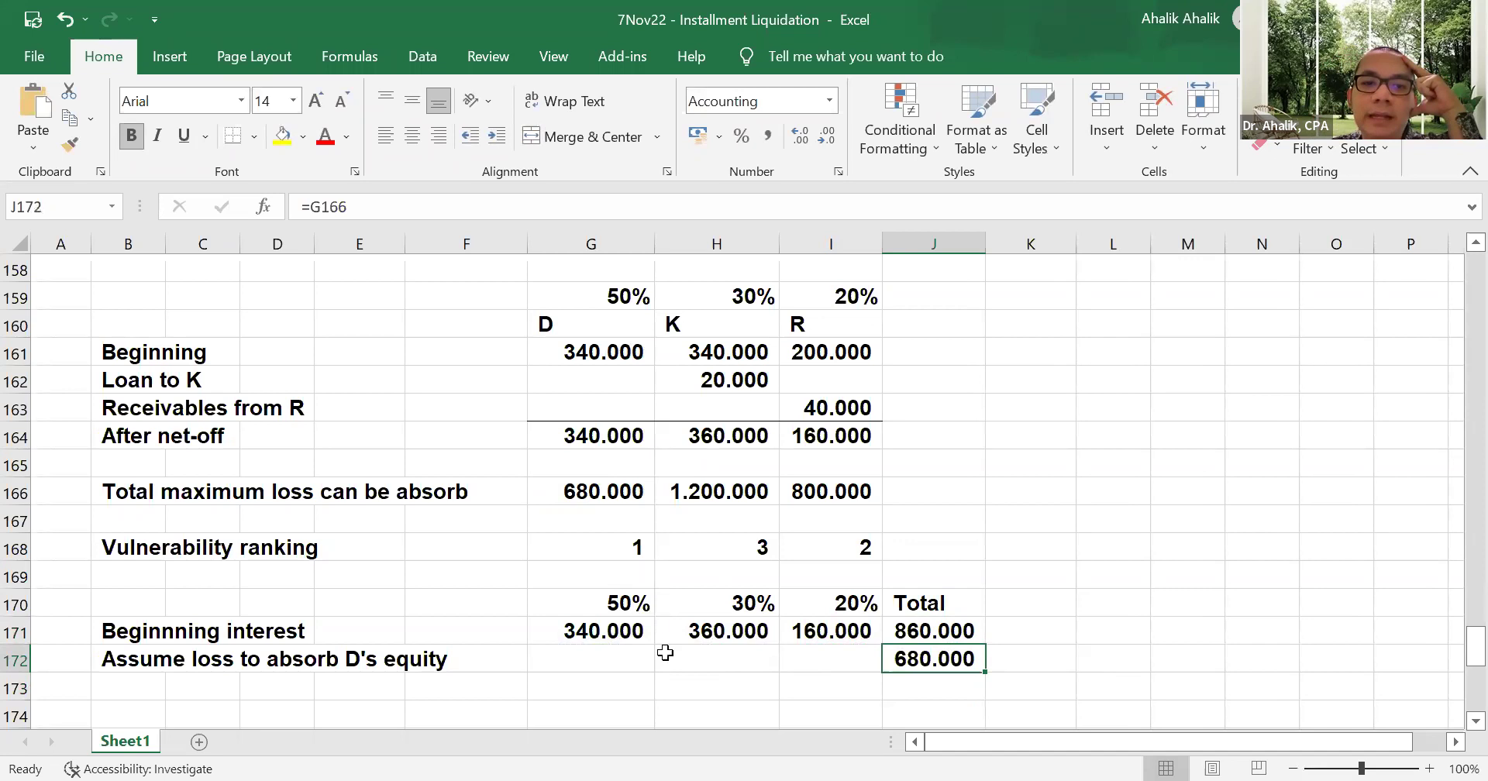
- Allocate the assumed loss by sharing ratio by entering =-$J$172*G170 in G172 and filling it across to I172
click(616, 660)
text(=-)
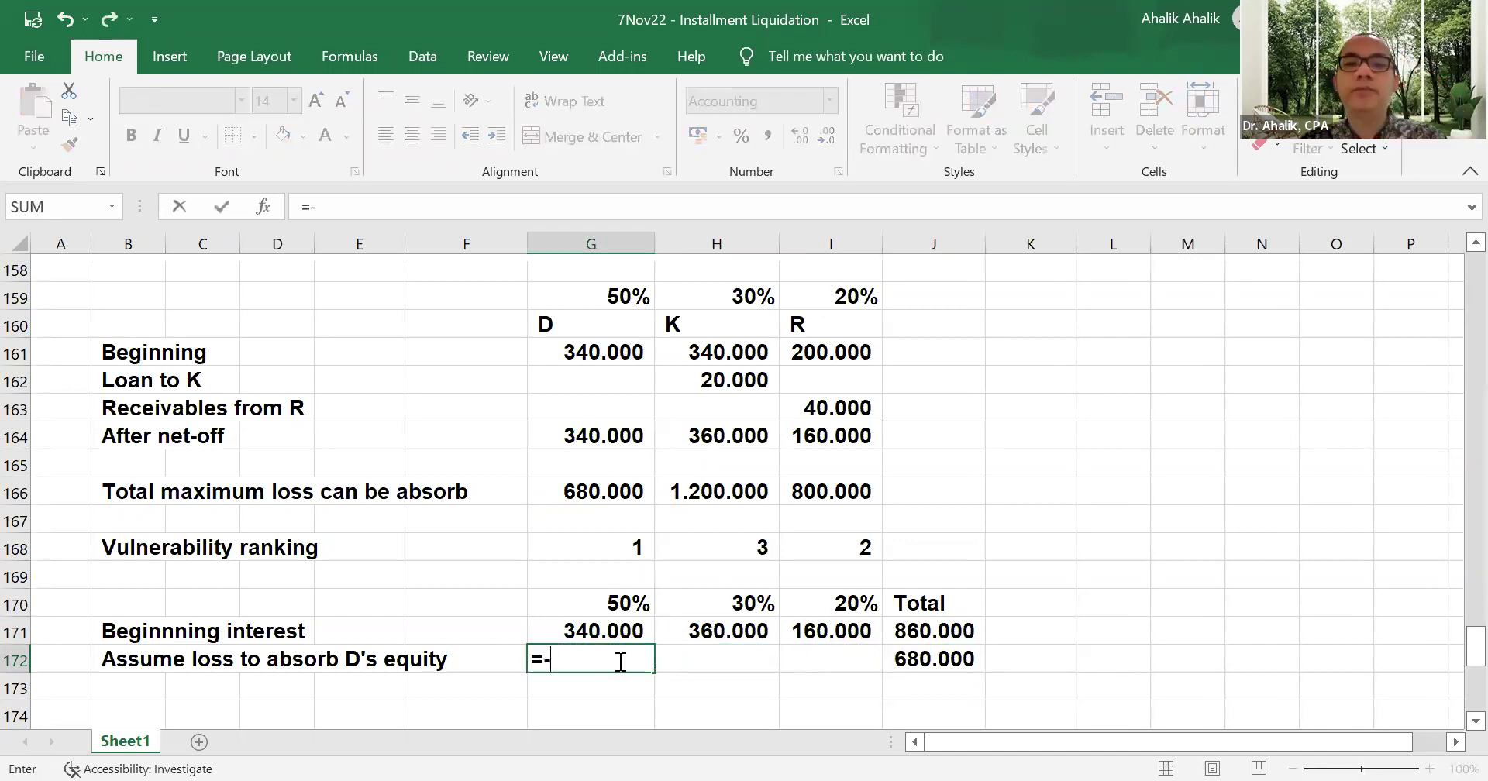
click(911, 659)
key(F4)
text(*)
click(608, 602)
key(Return)
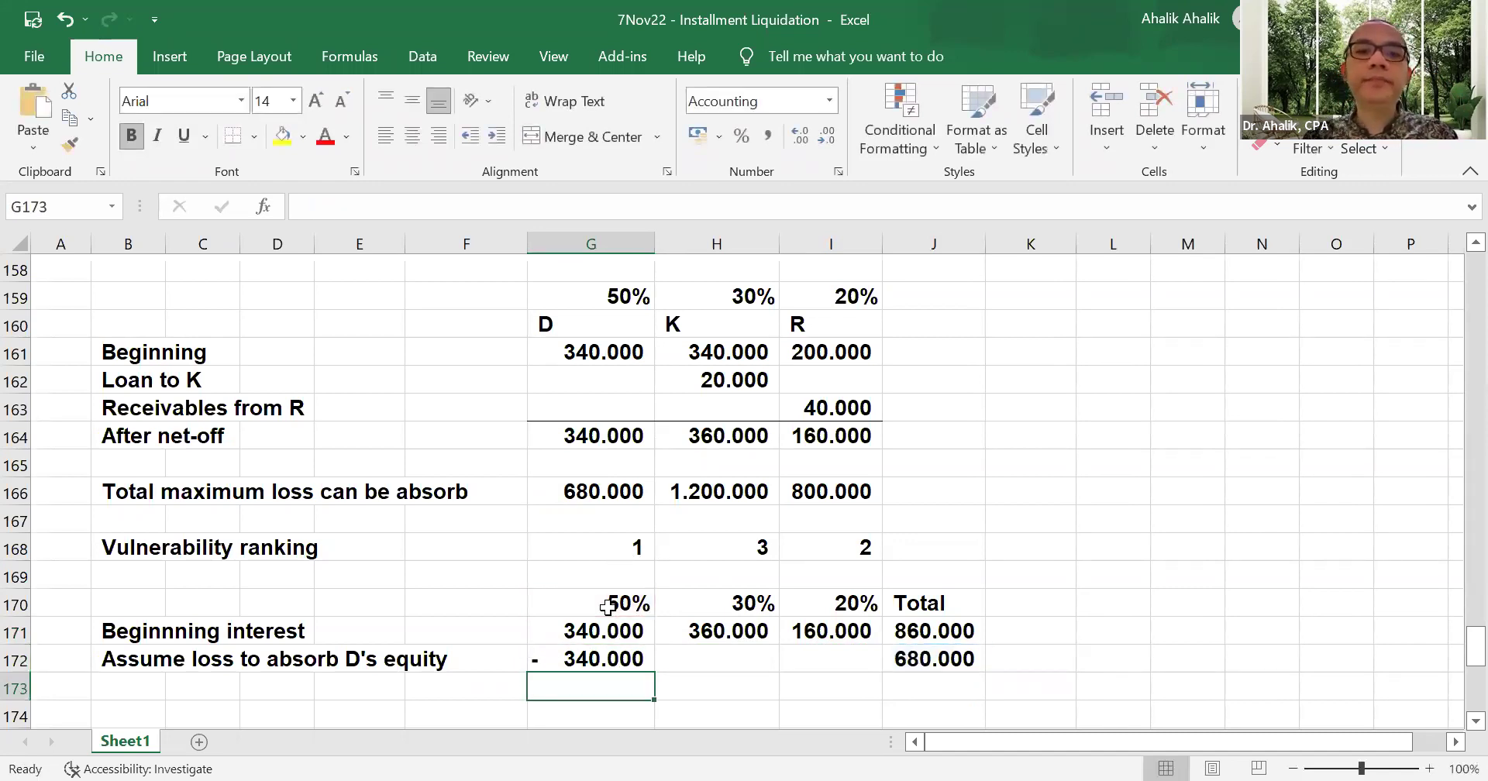
click(625, 659)
drag(654, 671, 870, 673)
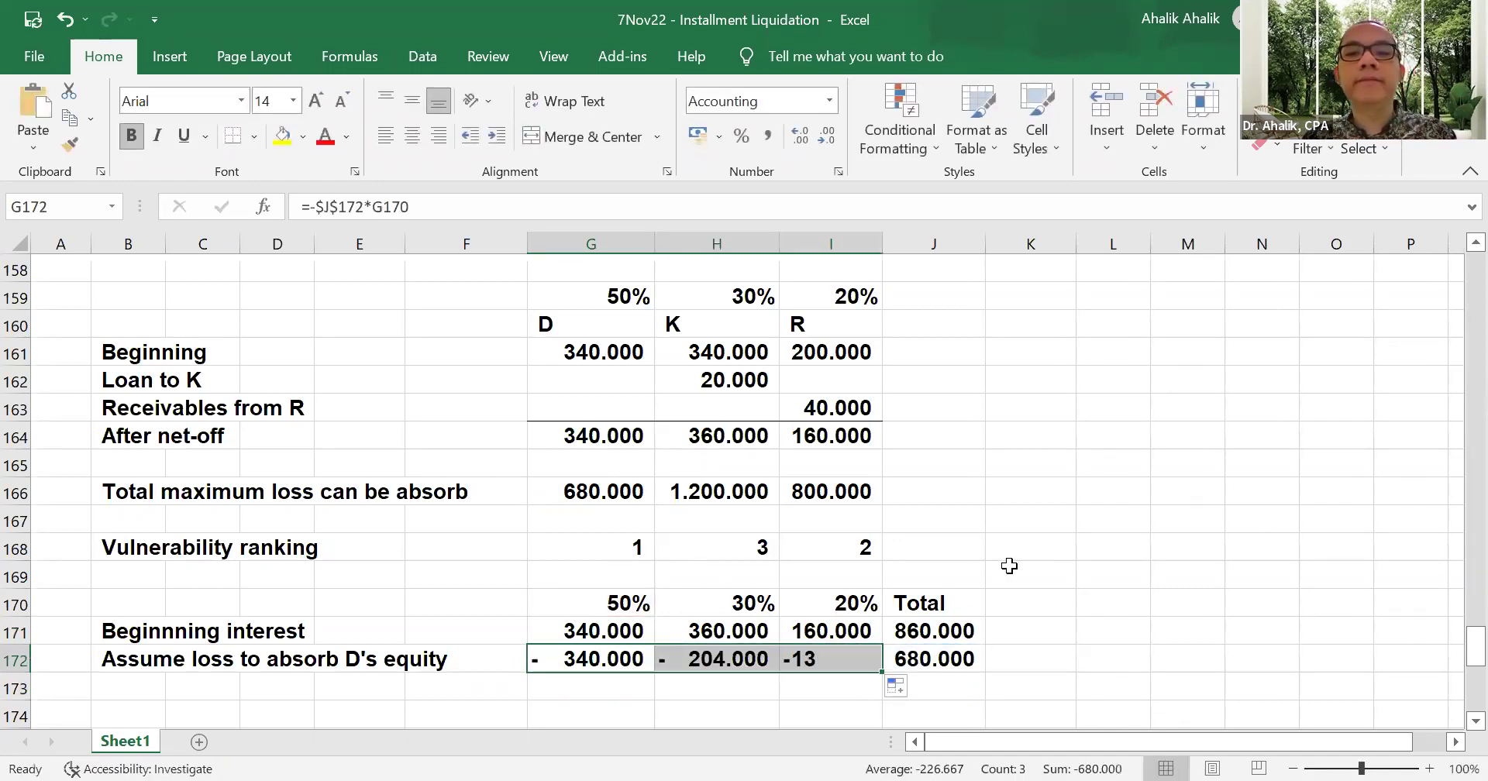
- Add a bottom border to G172:I172, sum G171:G172 in G173 and fill the formula across to I173
scroll(1010, 566, down, 2)
scroll(1015, 563, down, 2)
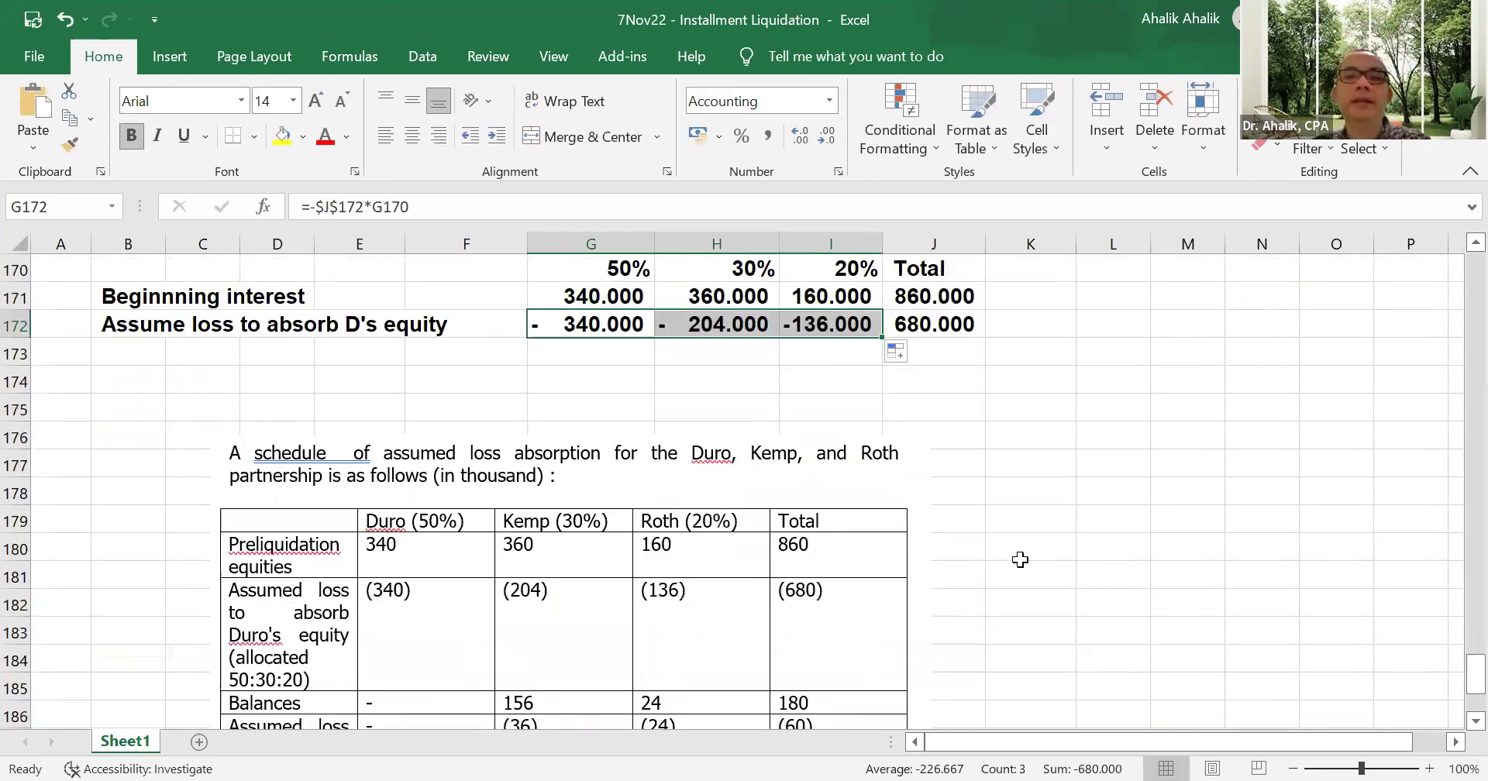
scroll(772, 620, down, 2)
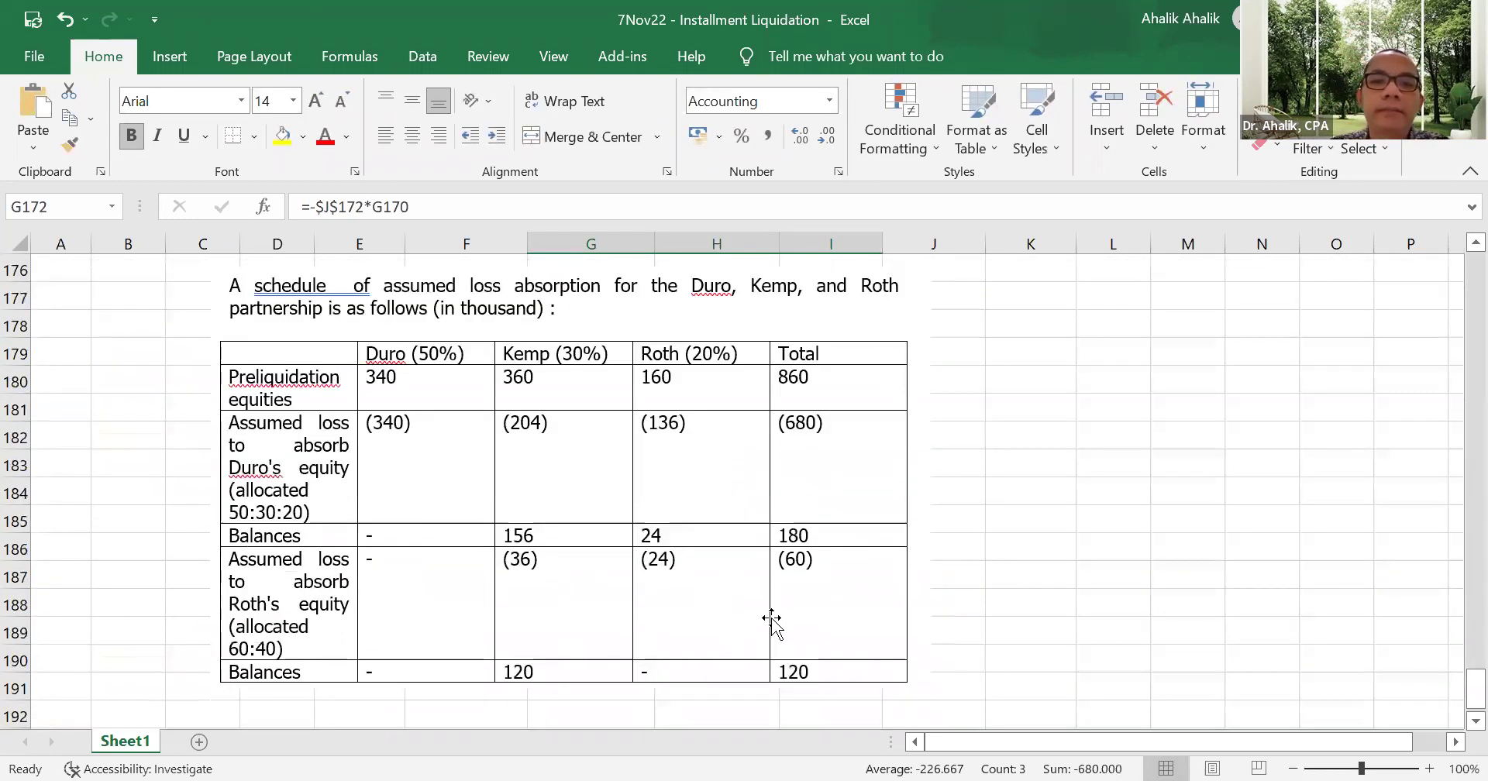
scroll(779, 609, up, 4)
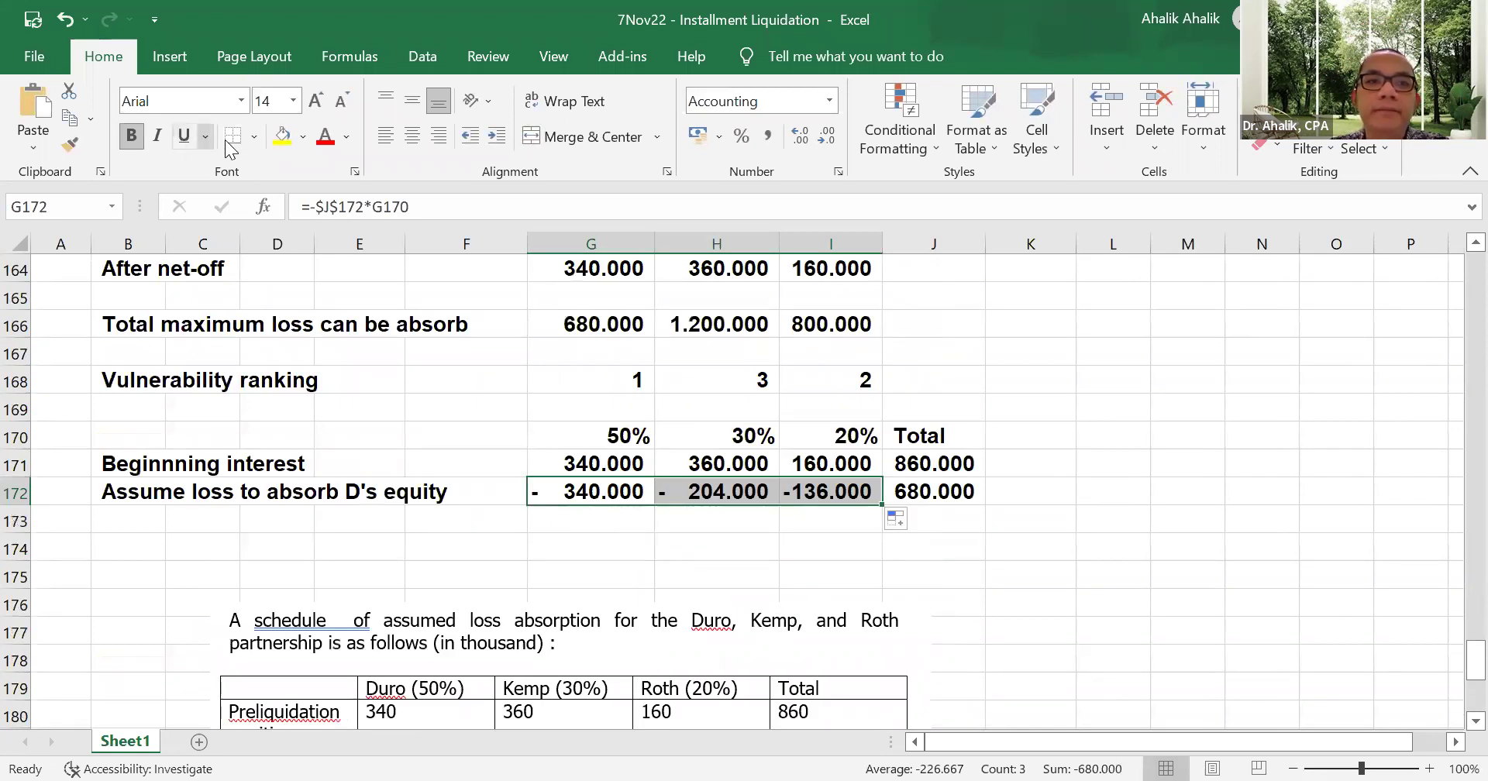
click(597, 521)
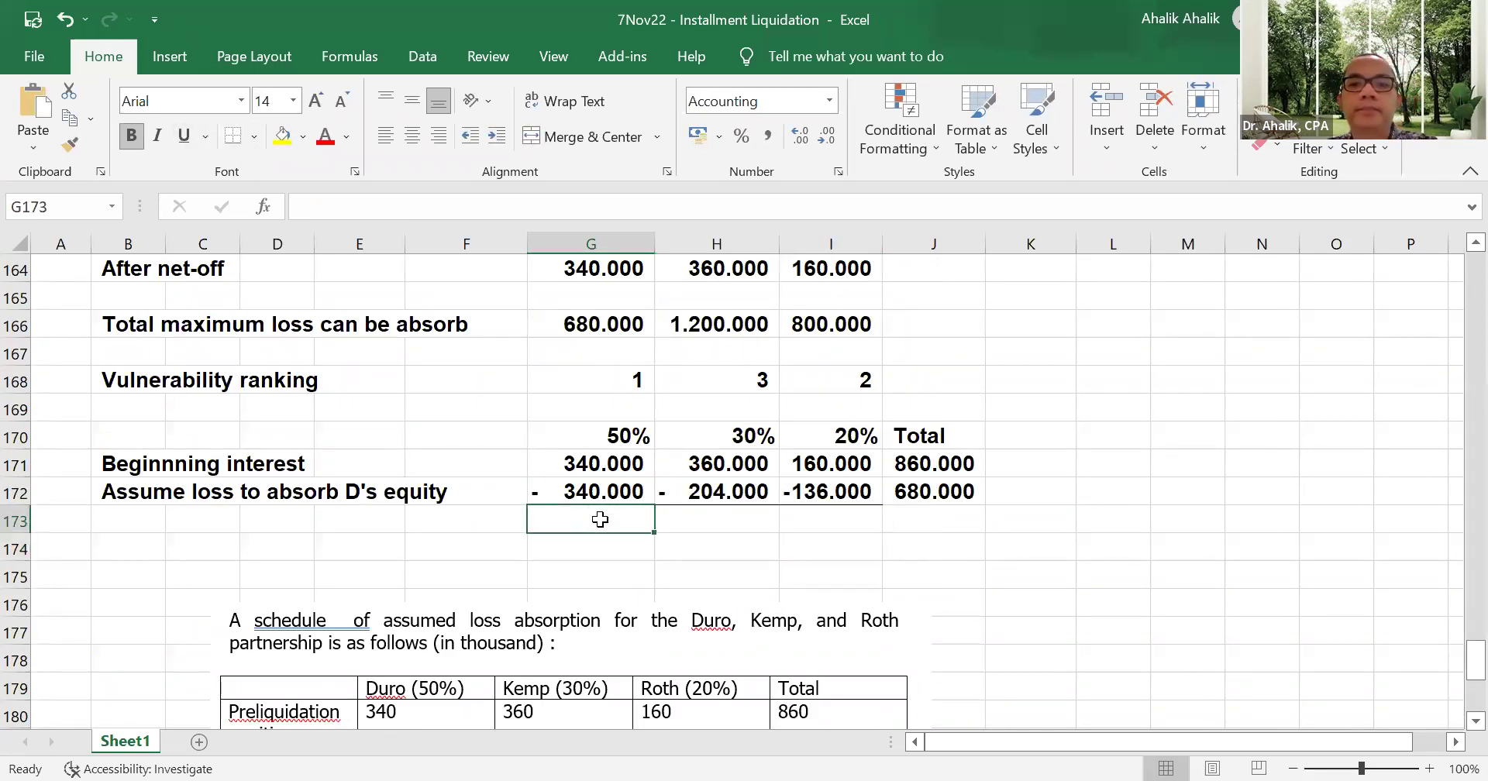
text(=sum()
drag(616, 462, 614, 484)
text())
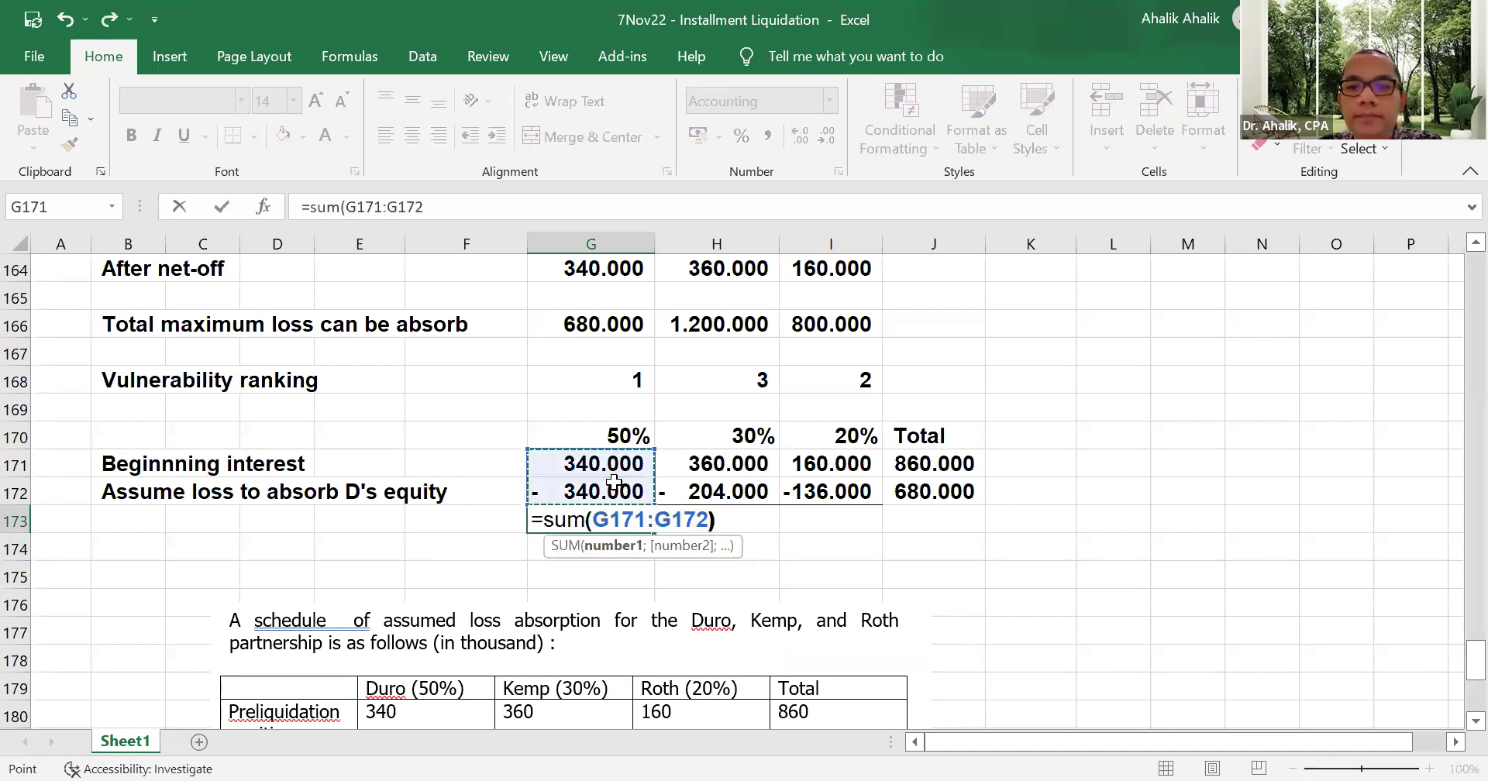
key(Return)
click(651, 526)
drag(658, 532, 878, 532)
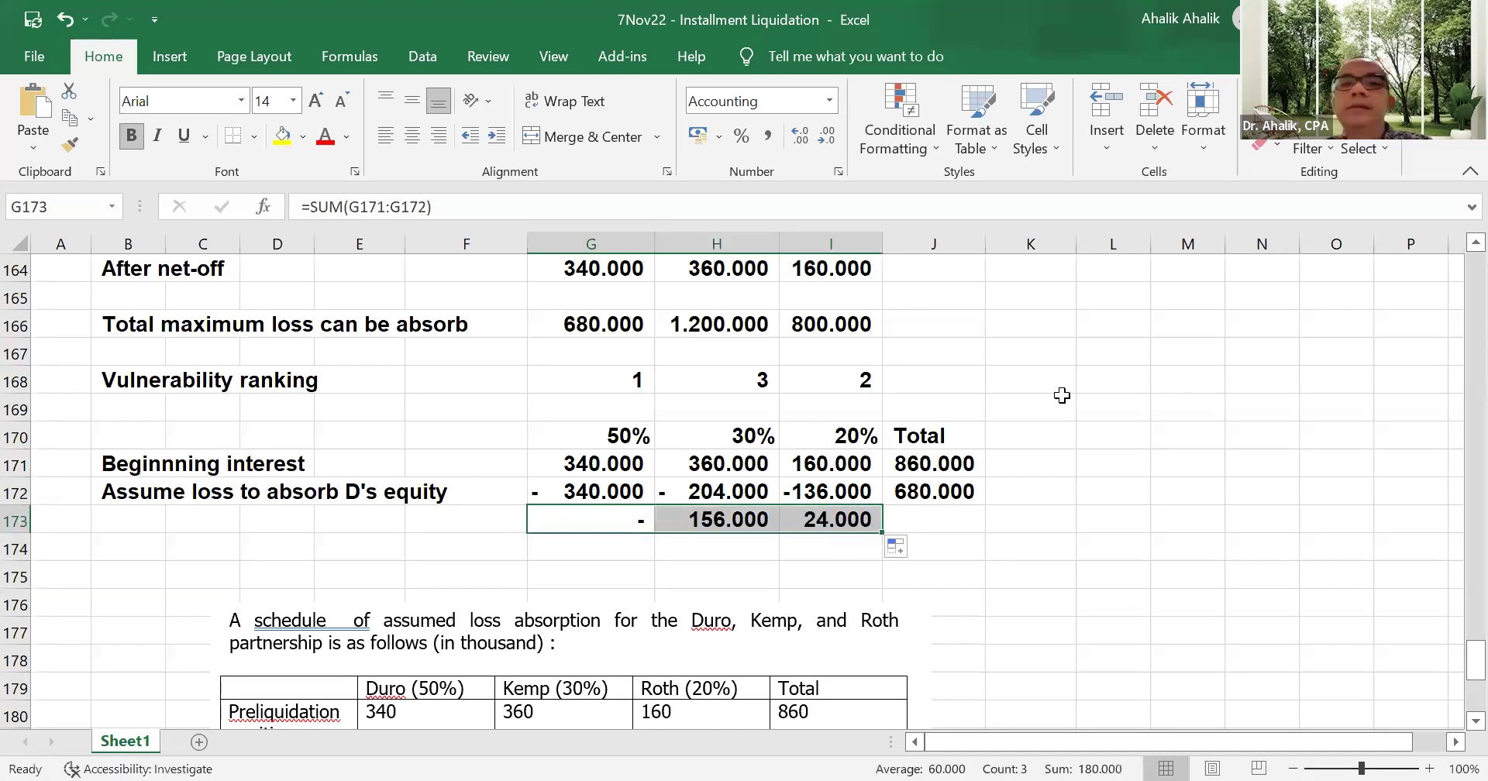
- Compare the partners' allocated losses and balances with the reference schedule of assumed loss absorption below
scroll(928, 463, down, 4)
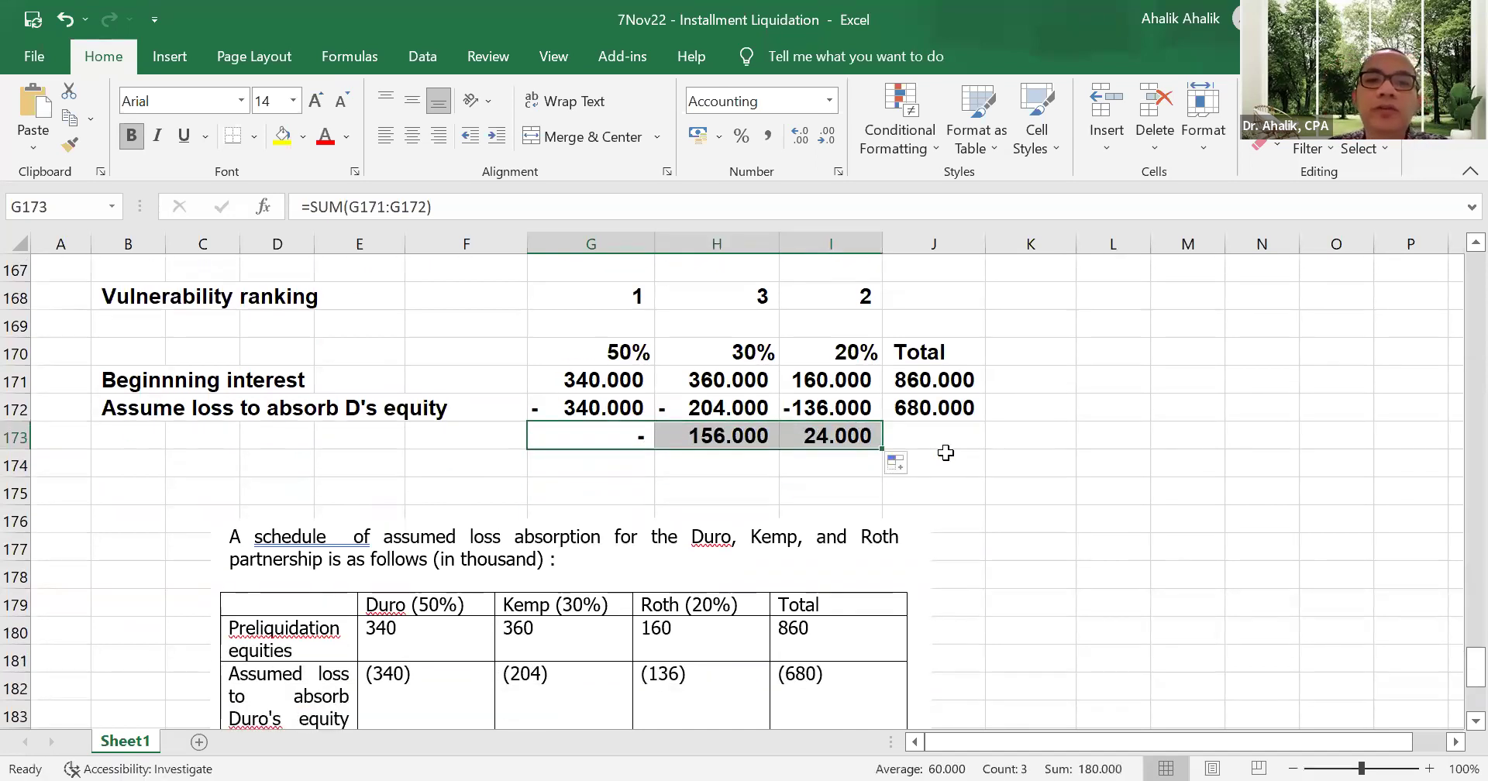
scroll(947, 451, up, 4)
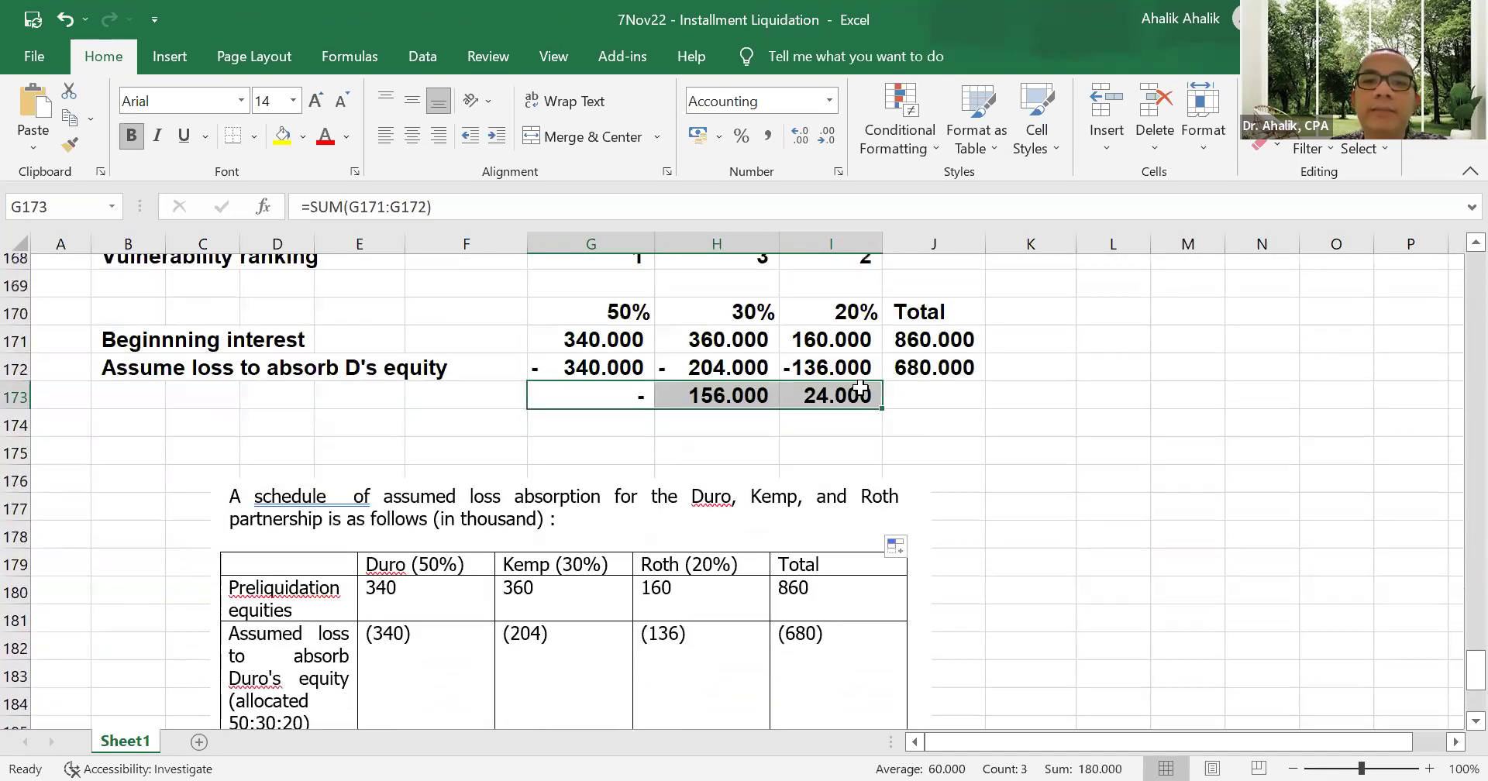
scroll(907, 426, down, 1)
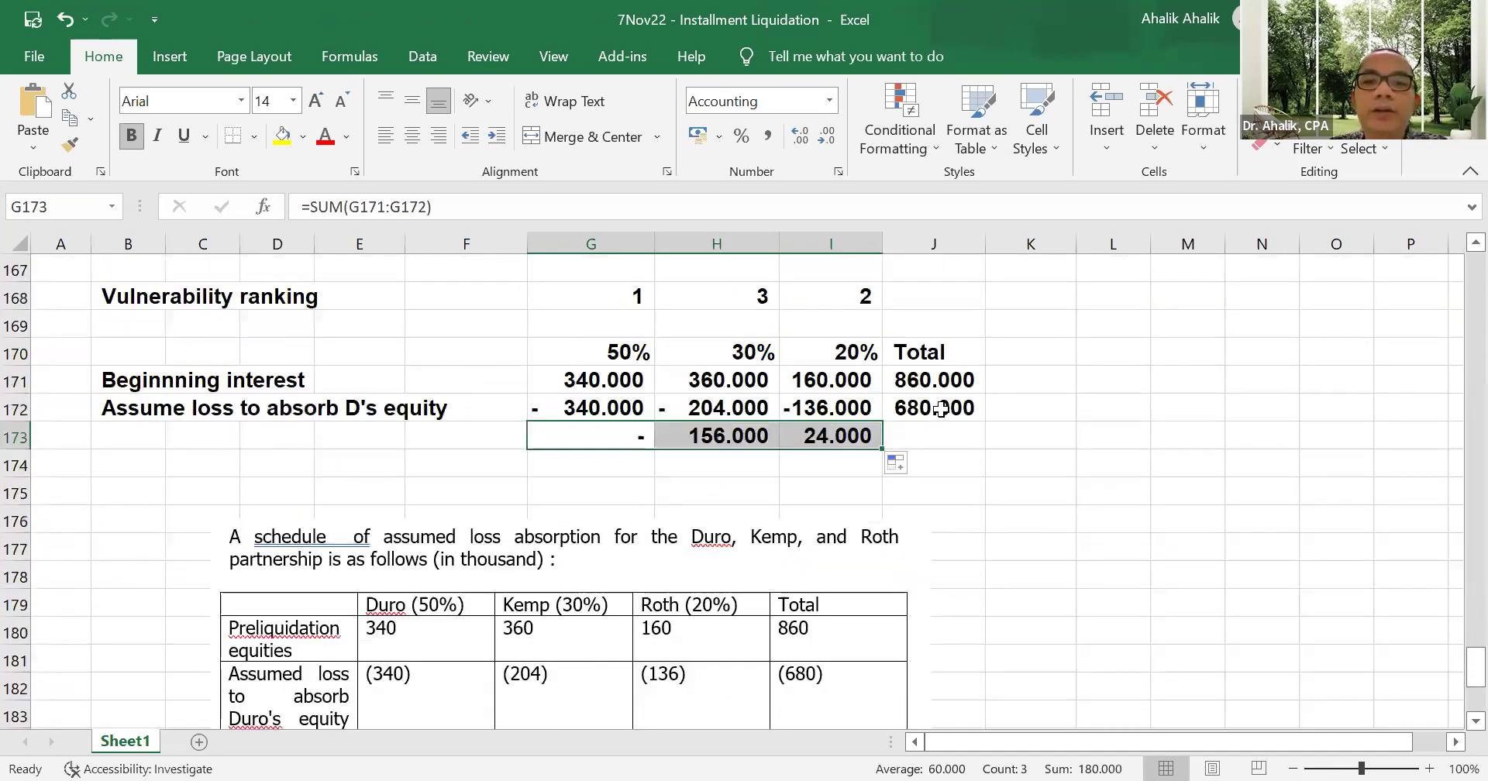
scroll(806, 480, down, 3)
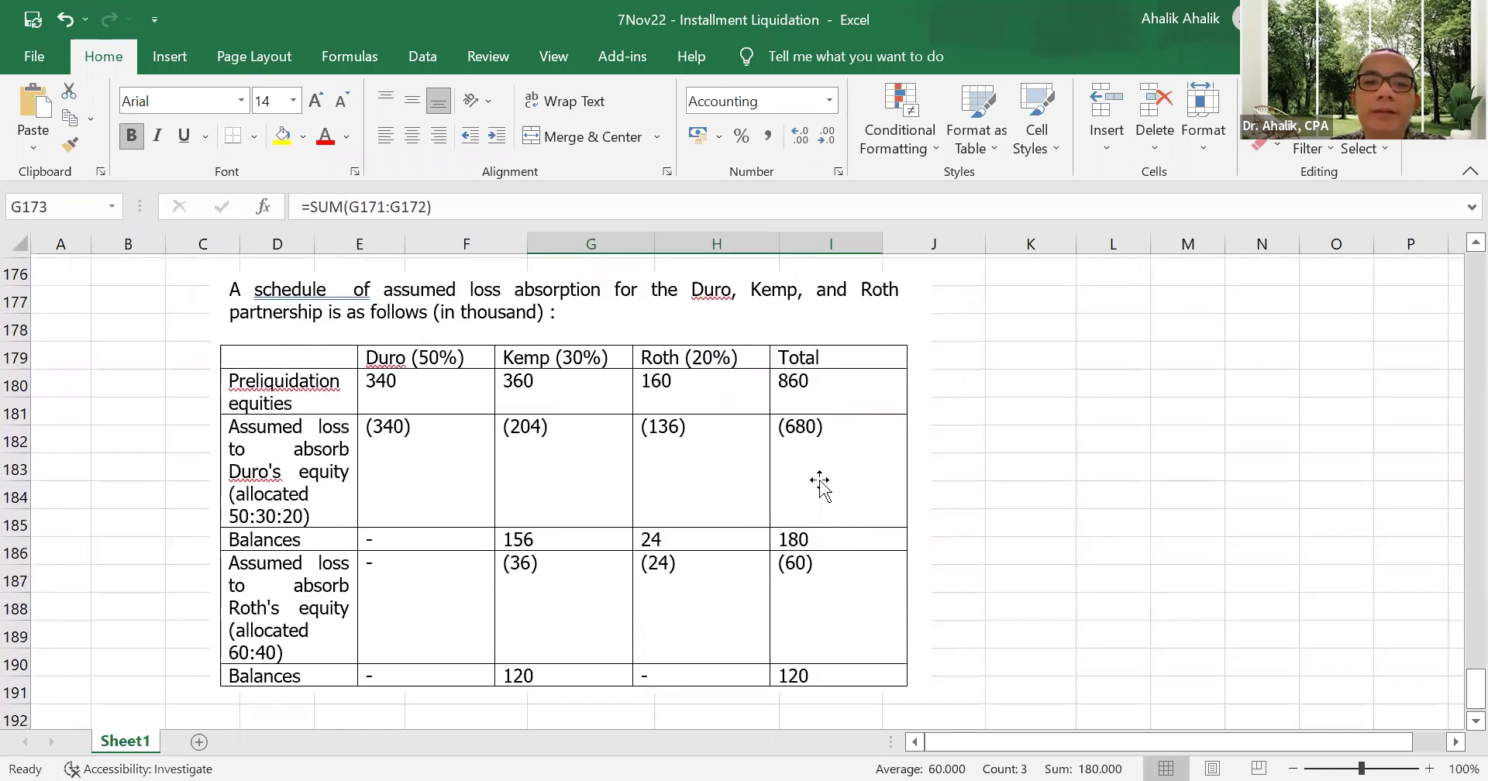
scroll(764, 442, up, 3)
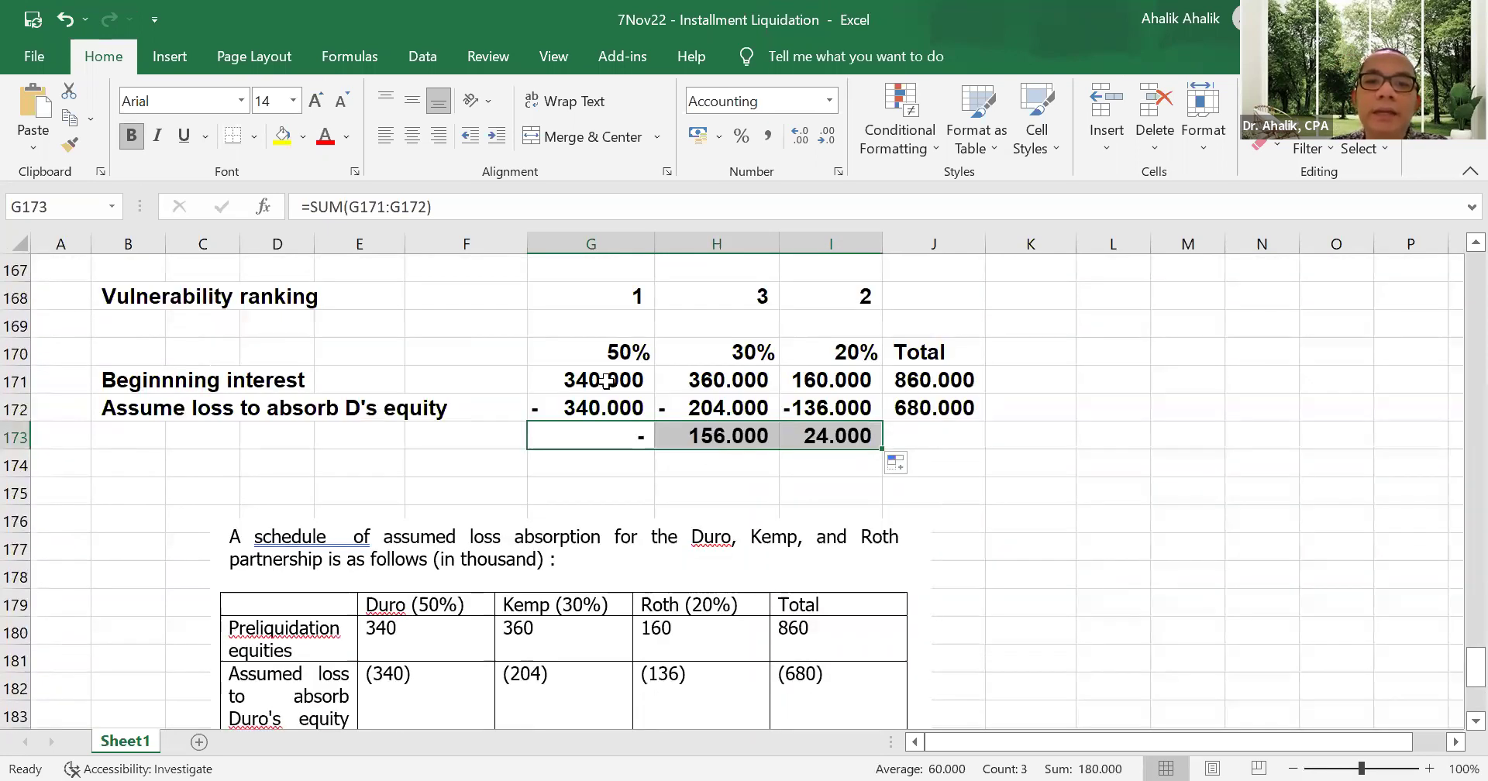
scroll(664, 427, down, 4)
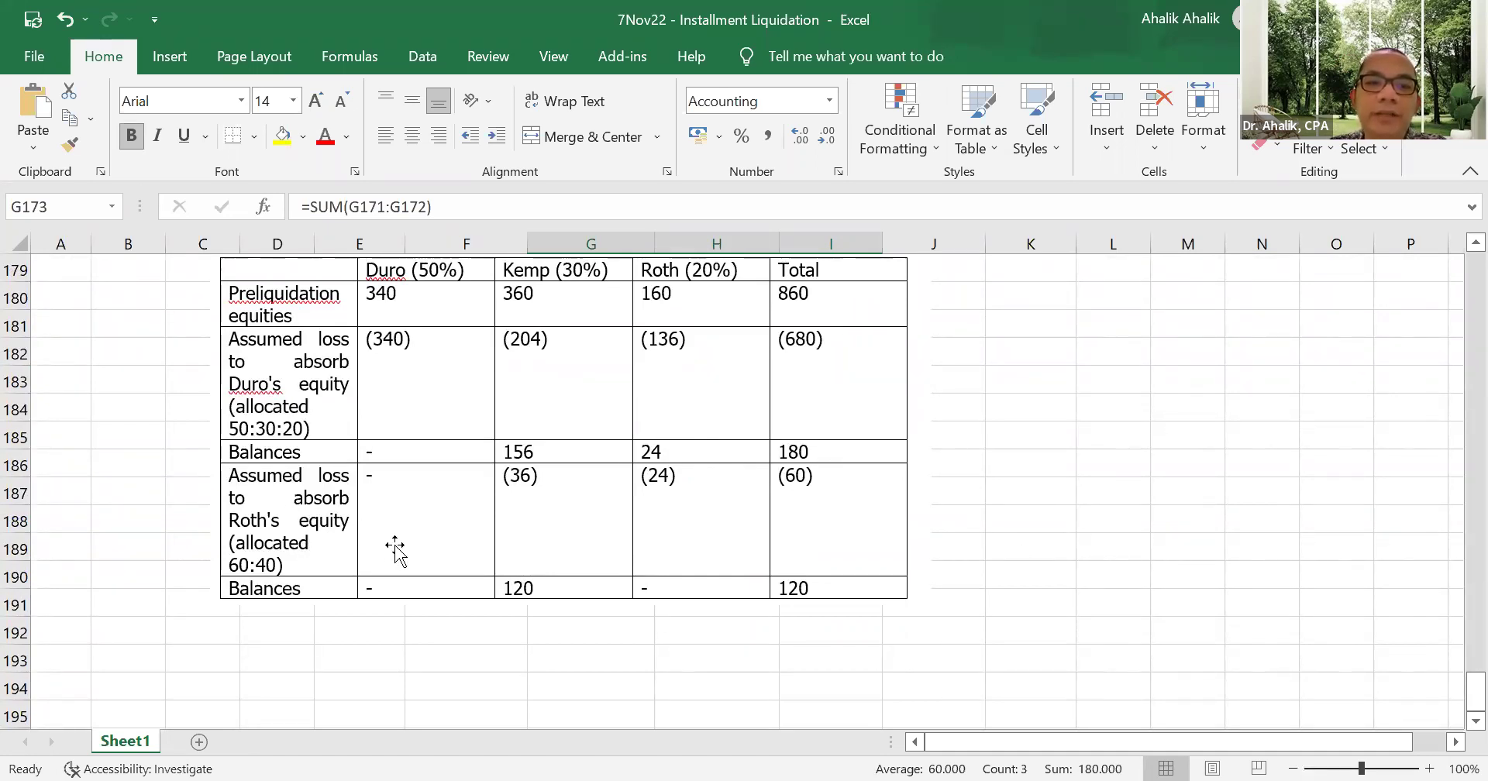
scroll(939, 535, up, 4)
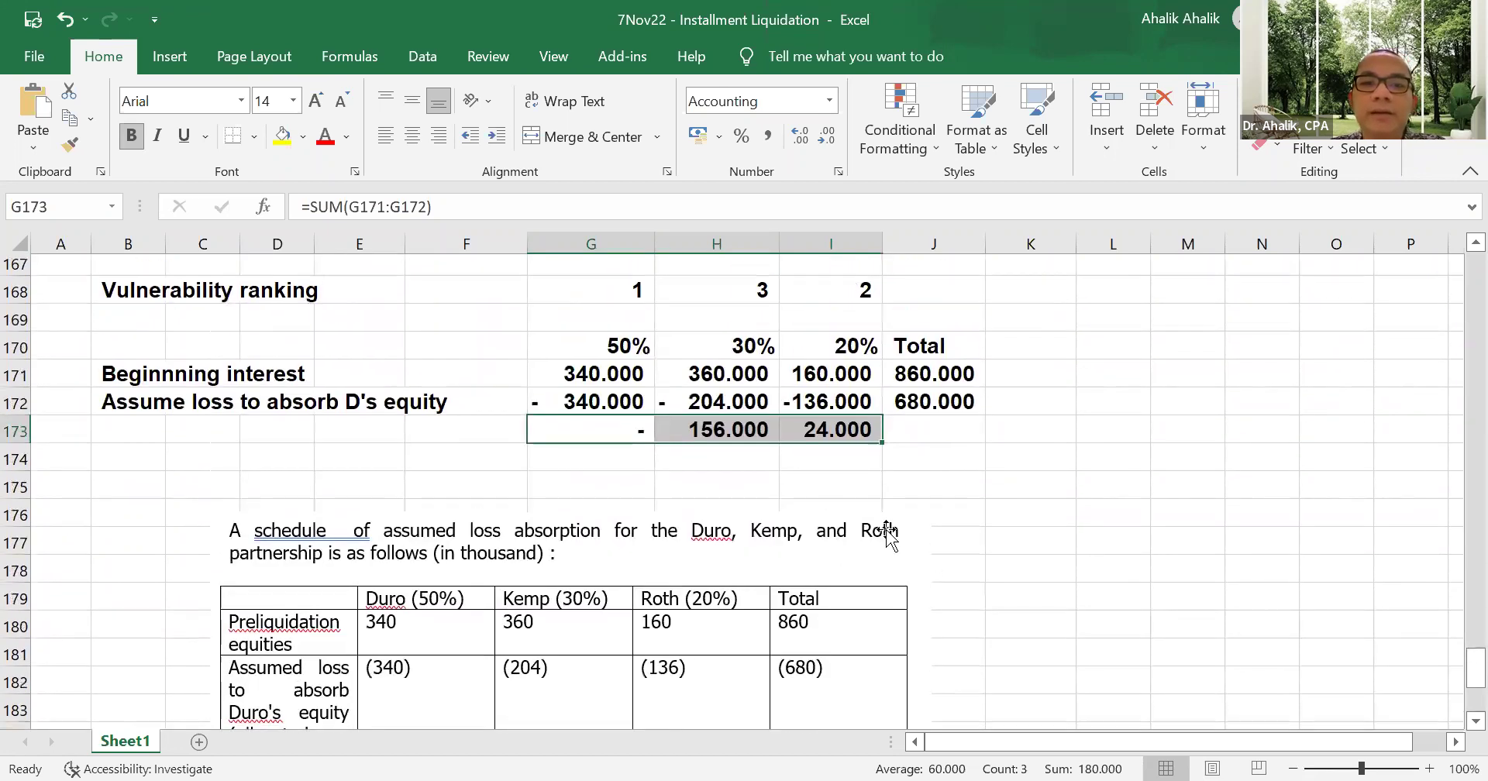
- Enter the row label Assume loss to abosrb R's equity in B174, below the balances row
click(132, 460)
text(Assu)
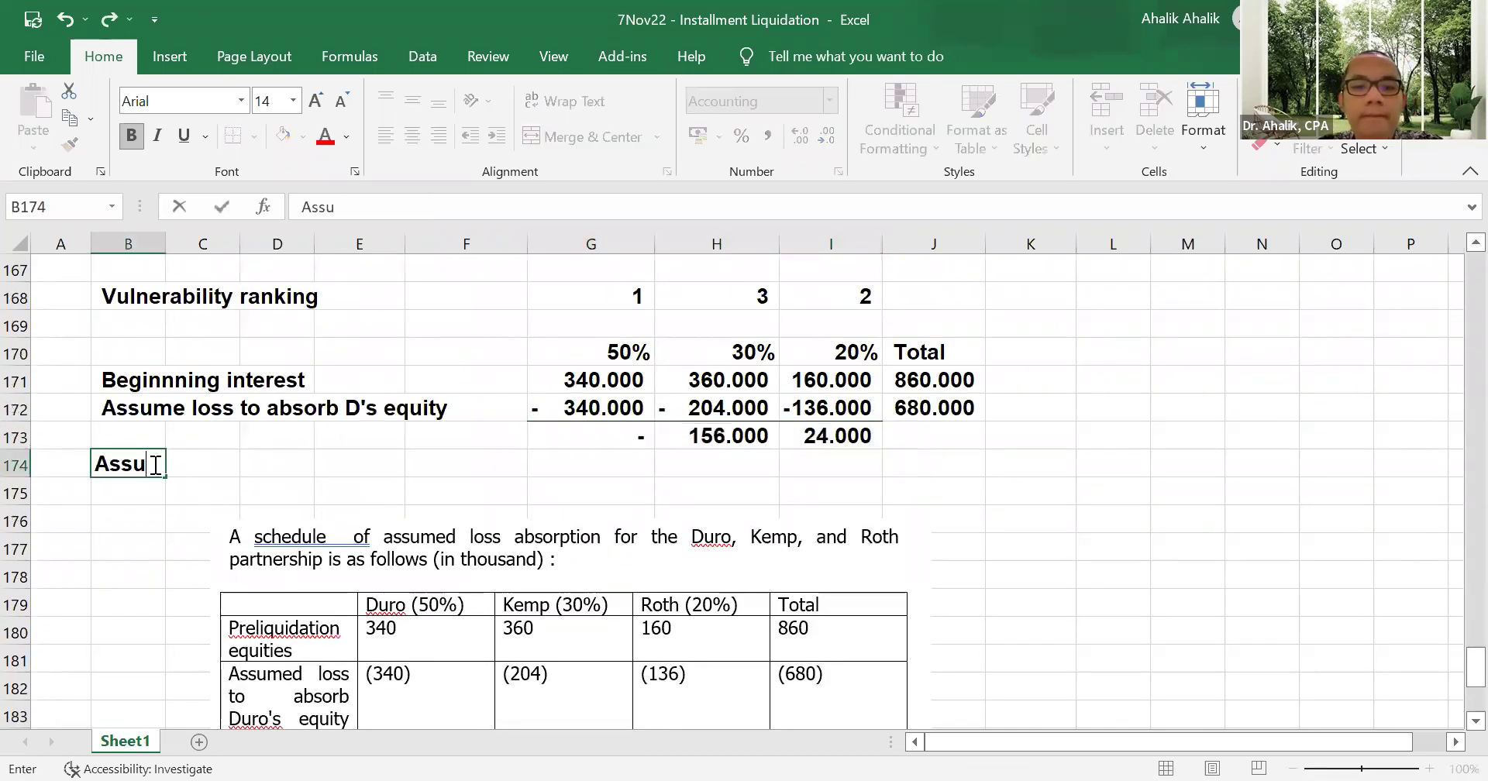
text(me loss to)
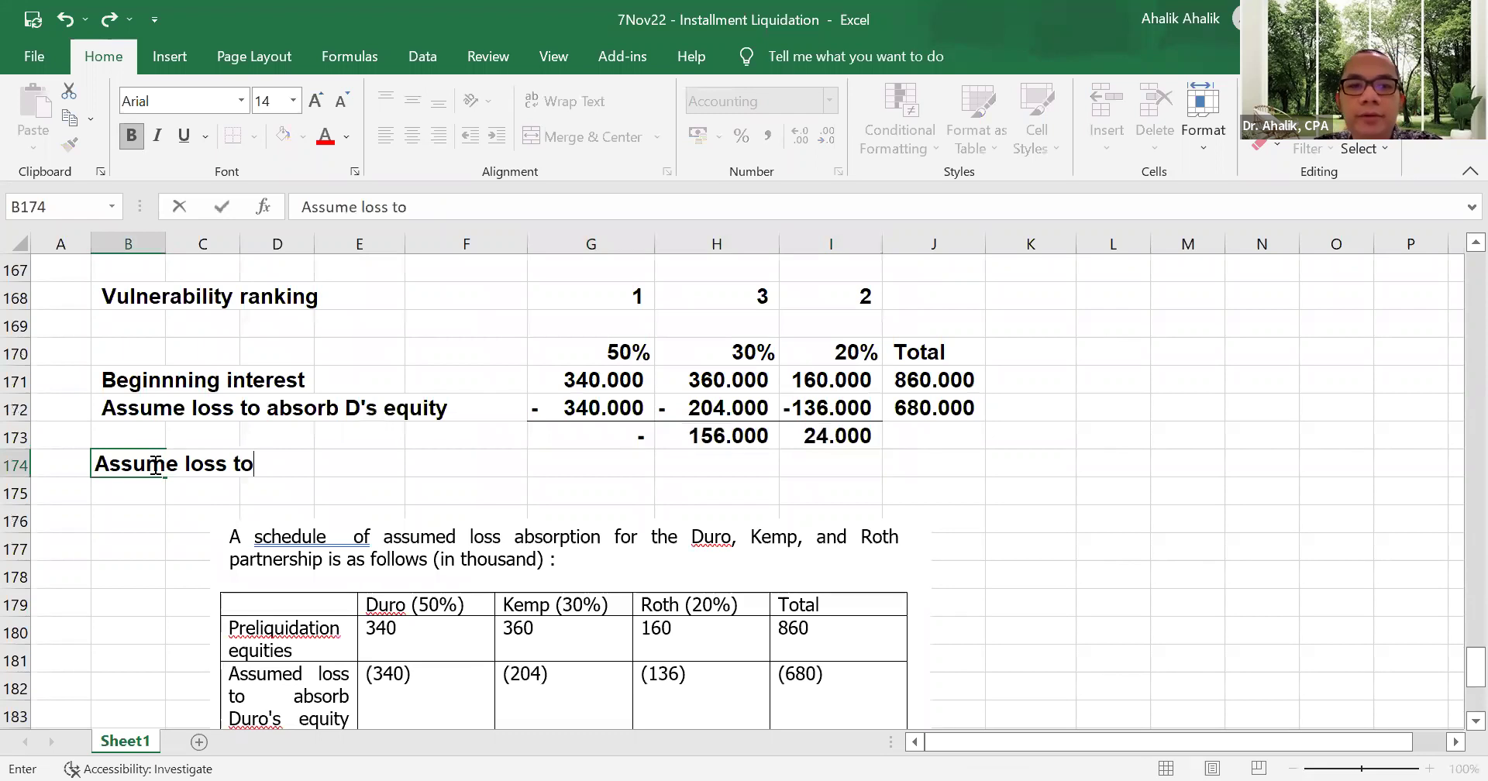
text( abosrb)
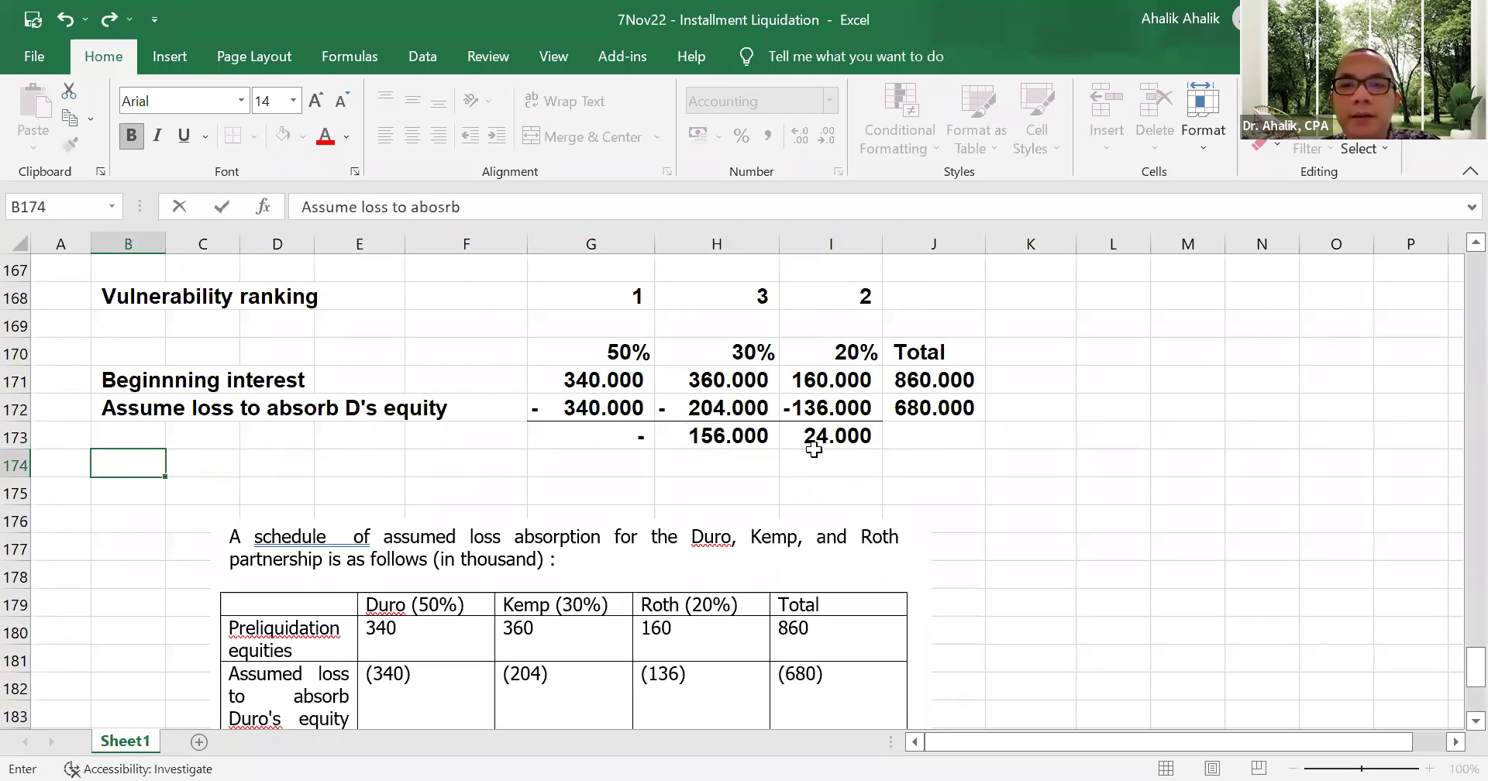
scroll(821, 442, up, 4)
scroll(860, 465, down, 10)
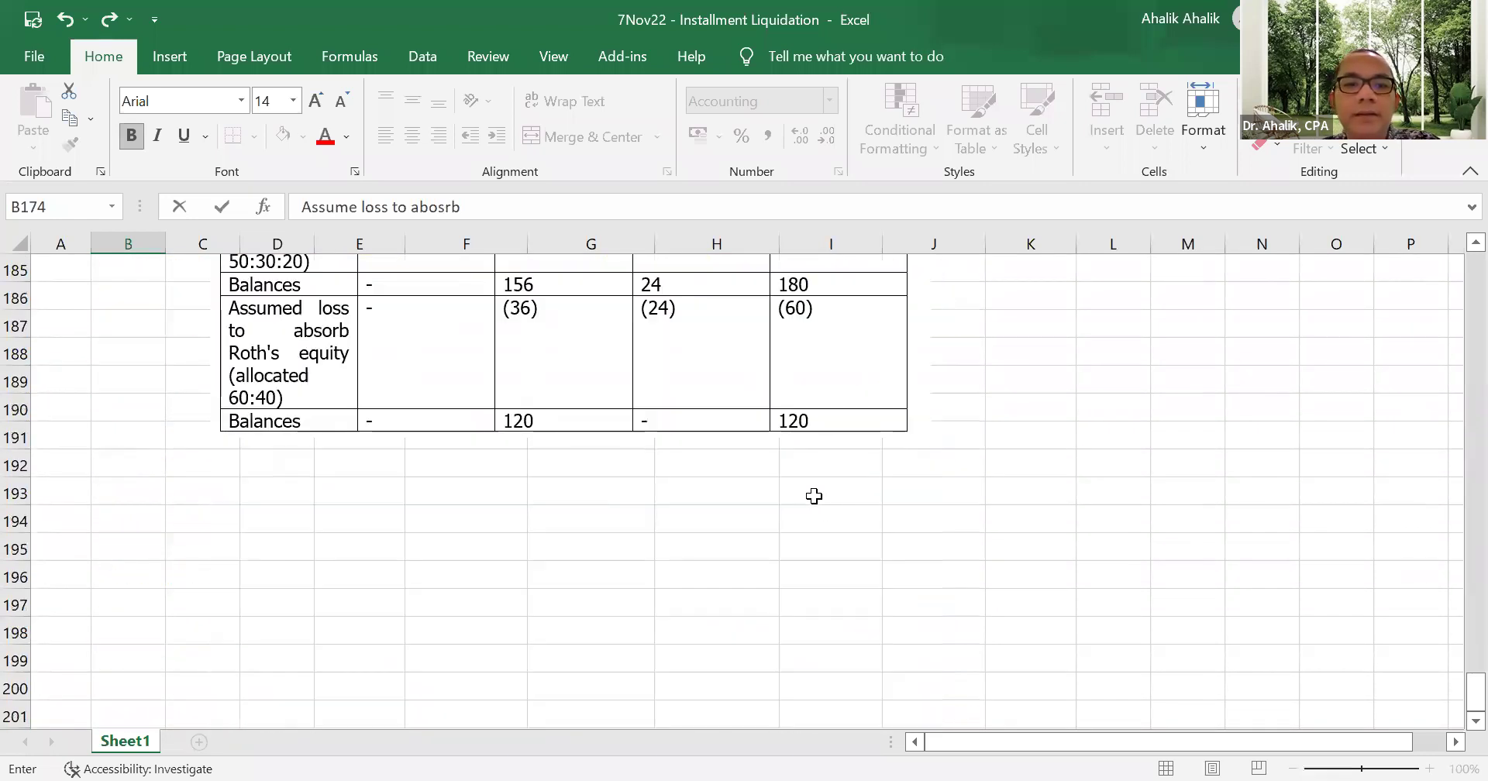
scroll(814, 496, up, 1)
scroll(775, 500, up, 4)
text(Roth)
text('s equity)
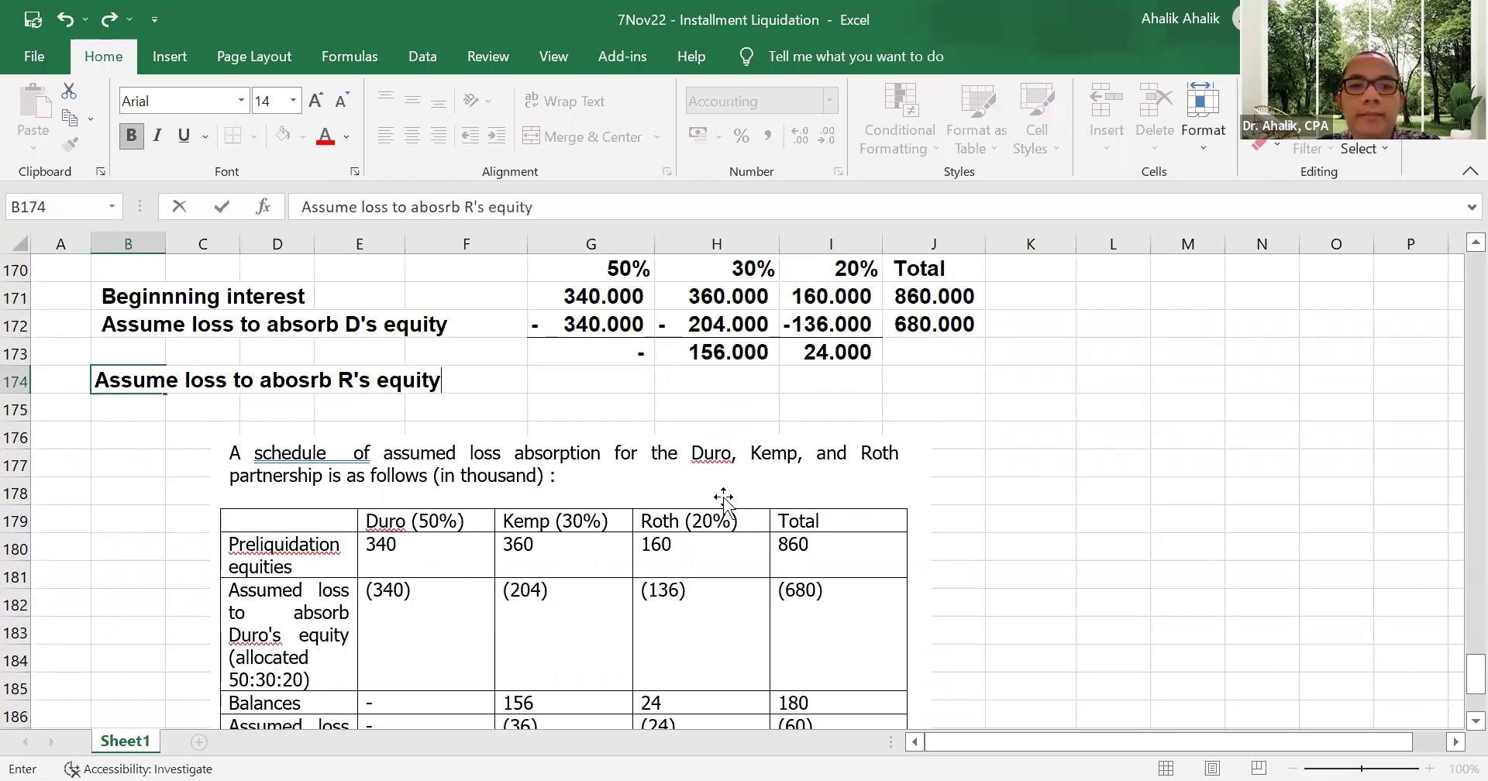
key(Return)
- Try to compute the total assumed loss that absorbs R's equity in J174 with =I173/I170
scroll(683, 610, down, 2)
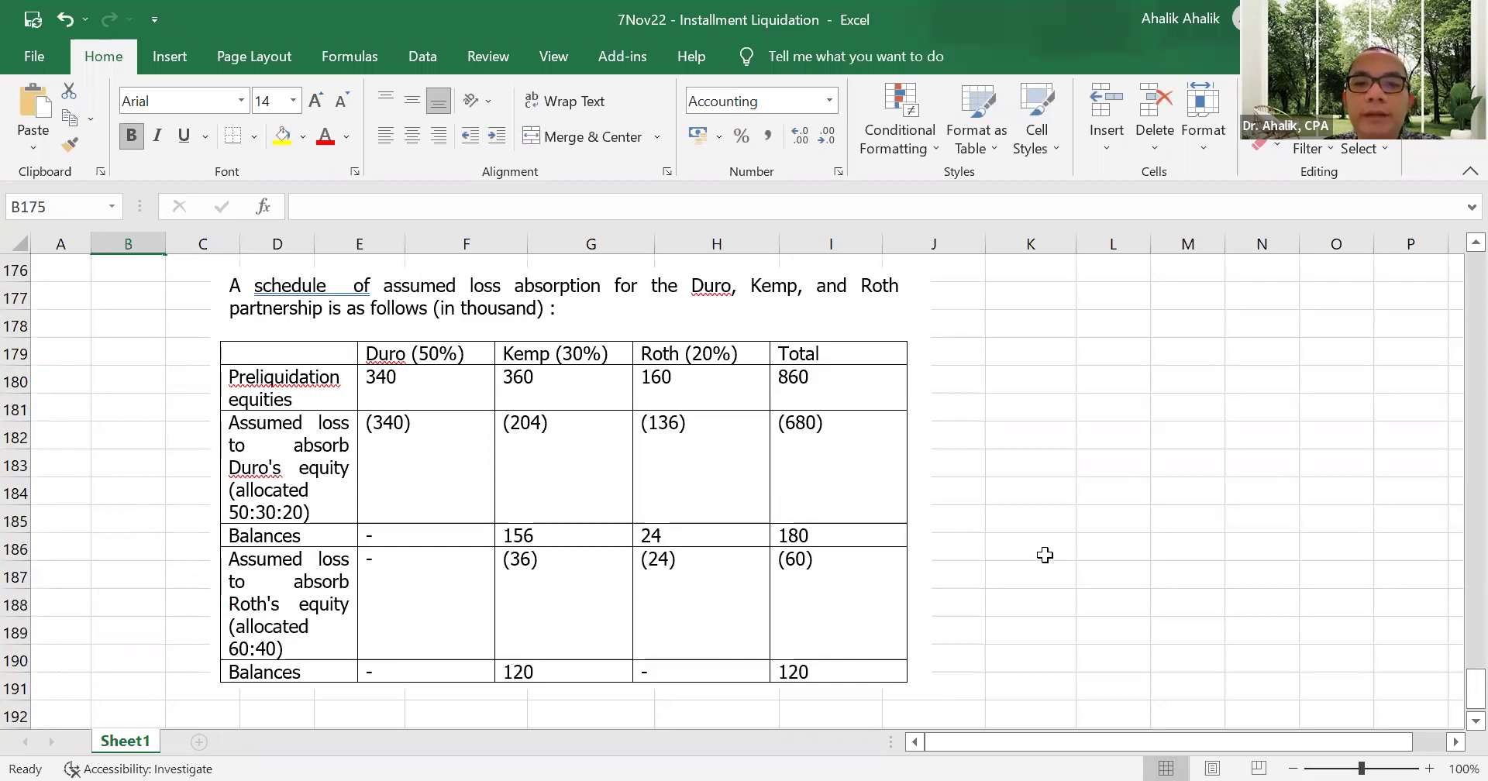
scroll(1043, 547, up, 3)
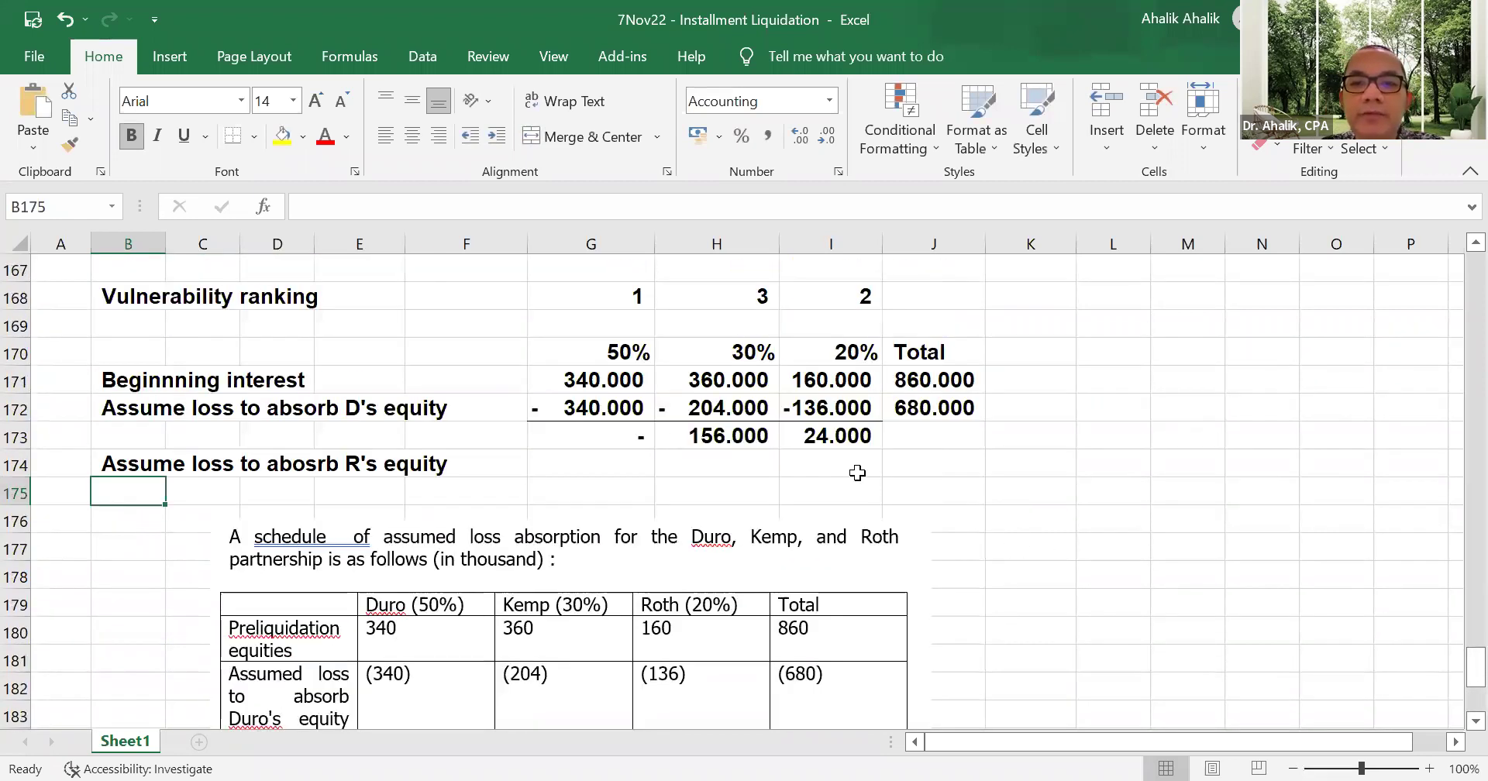
click(855, 472)
scroll(1002, 533, down, 2)
scroll(999, 532, up, 1)
scroll(1000, 530, down, 1)
scroll(1003, 528, down, 2)
scroll(1003, 528, up, 5)
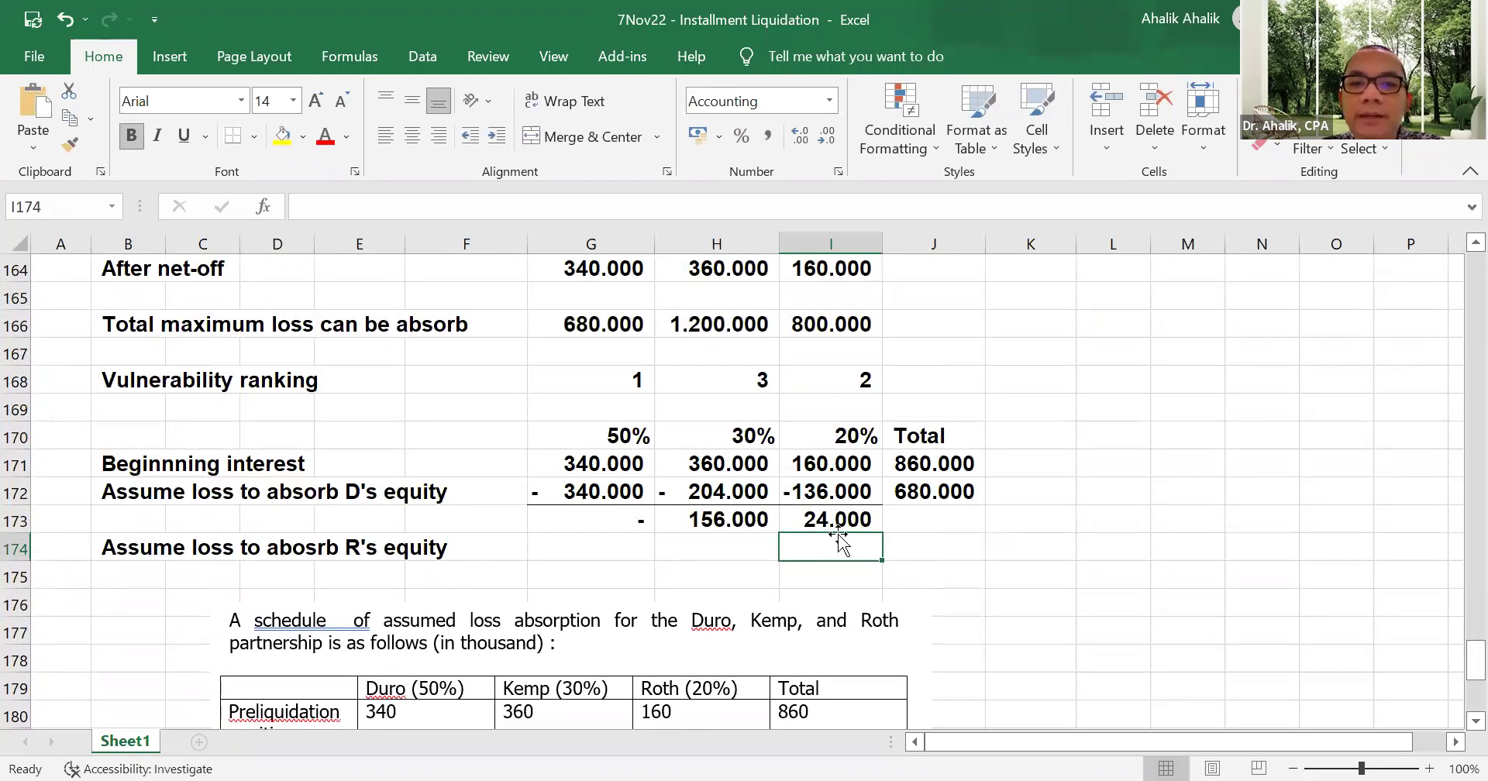
click(961, 547)
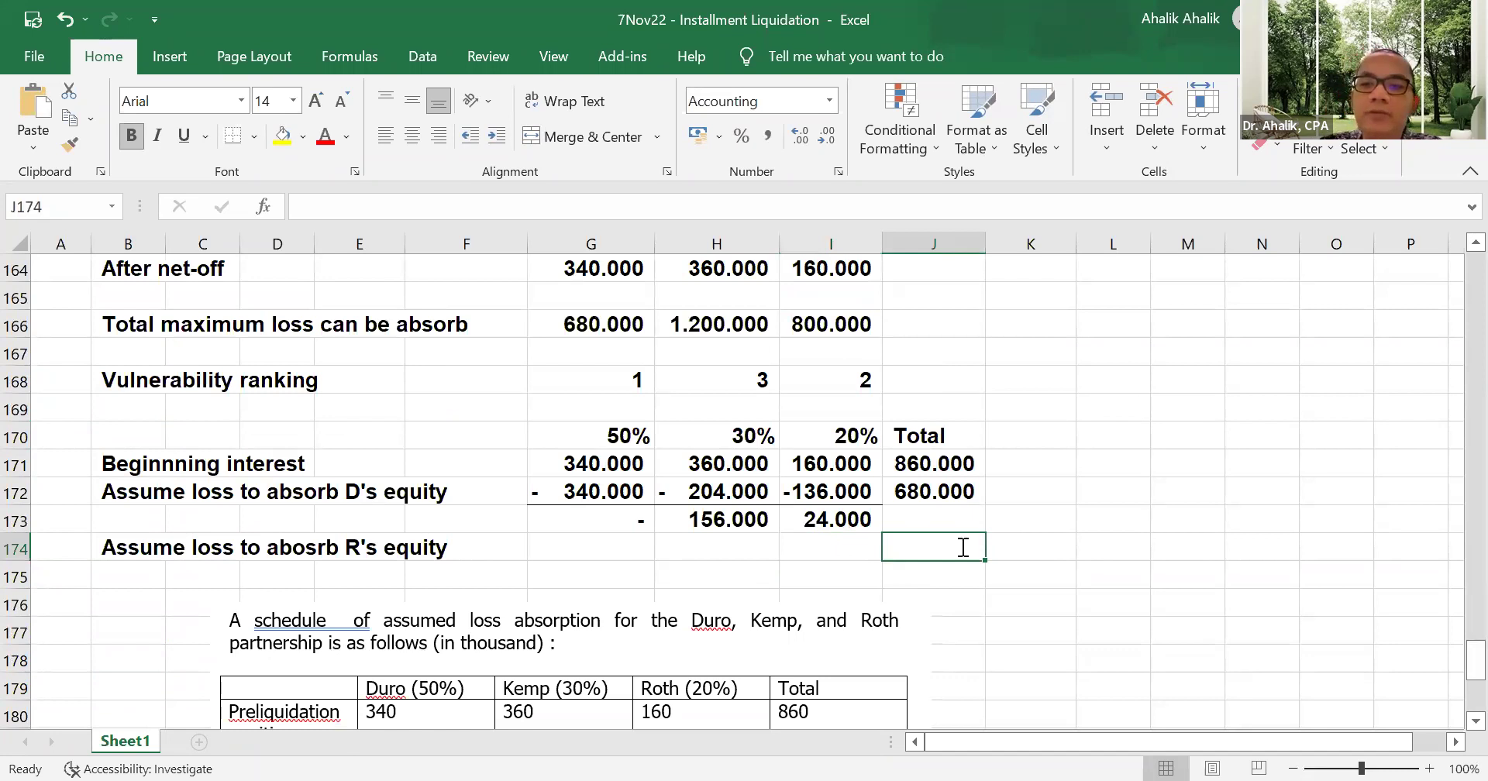
text(=)
click(859, 526)
text(/)
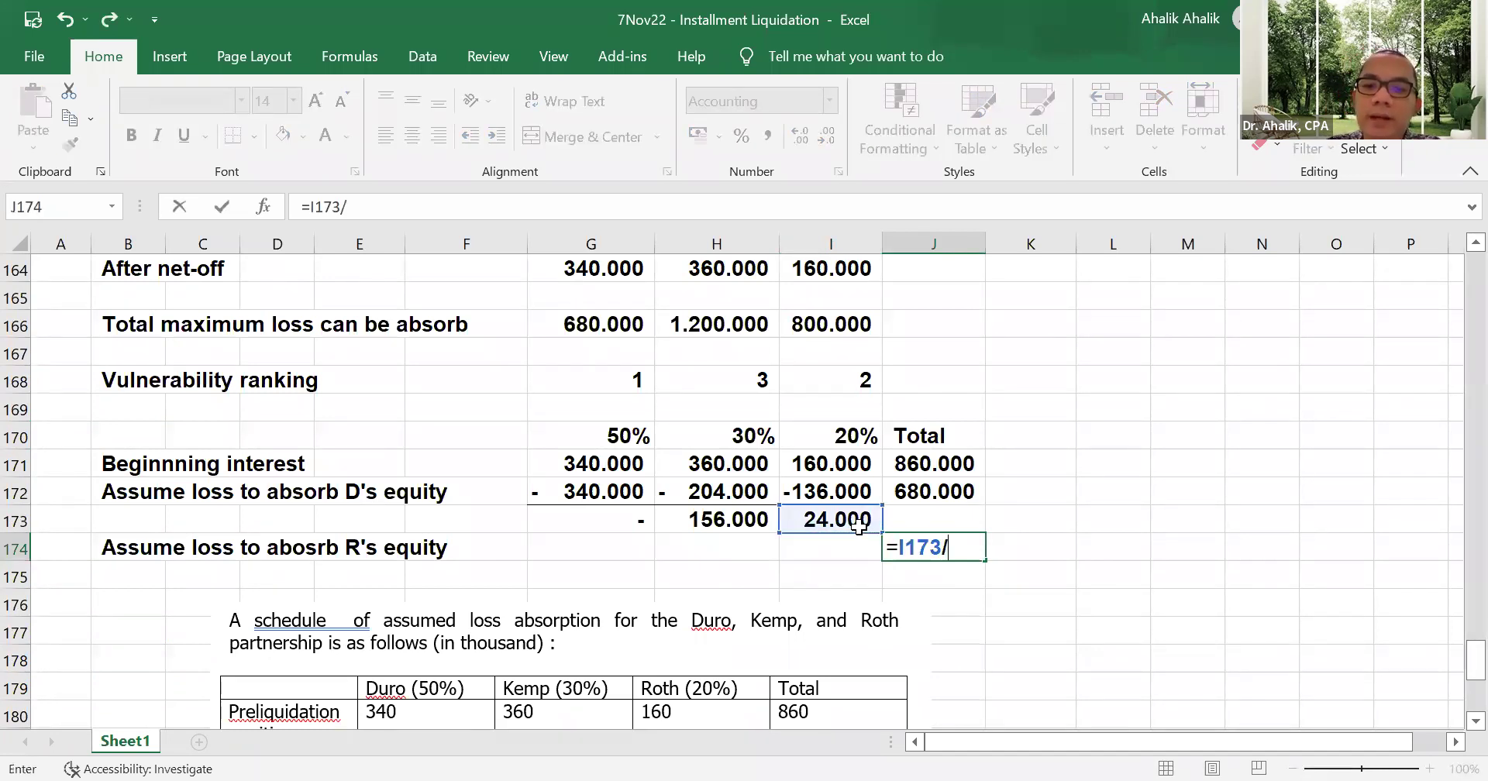
click(805, 438)
key(Return)
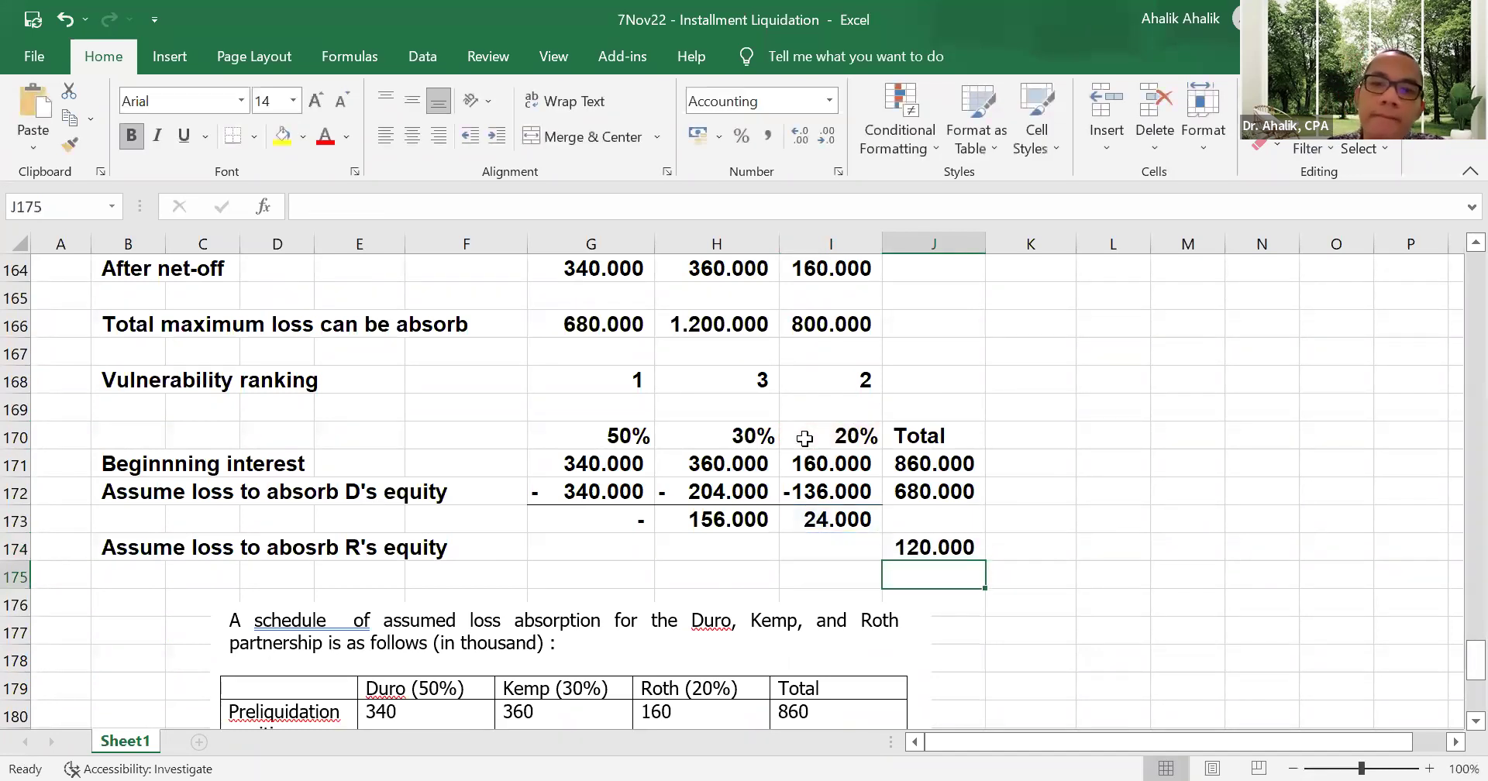
- Check the second assumed loss against the reference schedule and clear the formula from J174
scroll(1023, 521, down, 7)
scroll(1021, 517, up, 2)
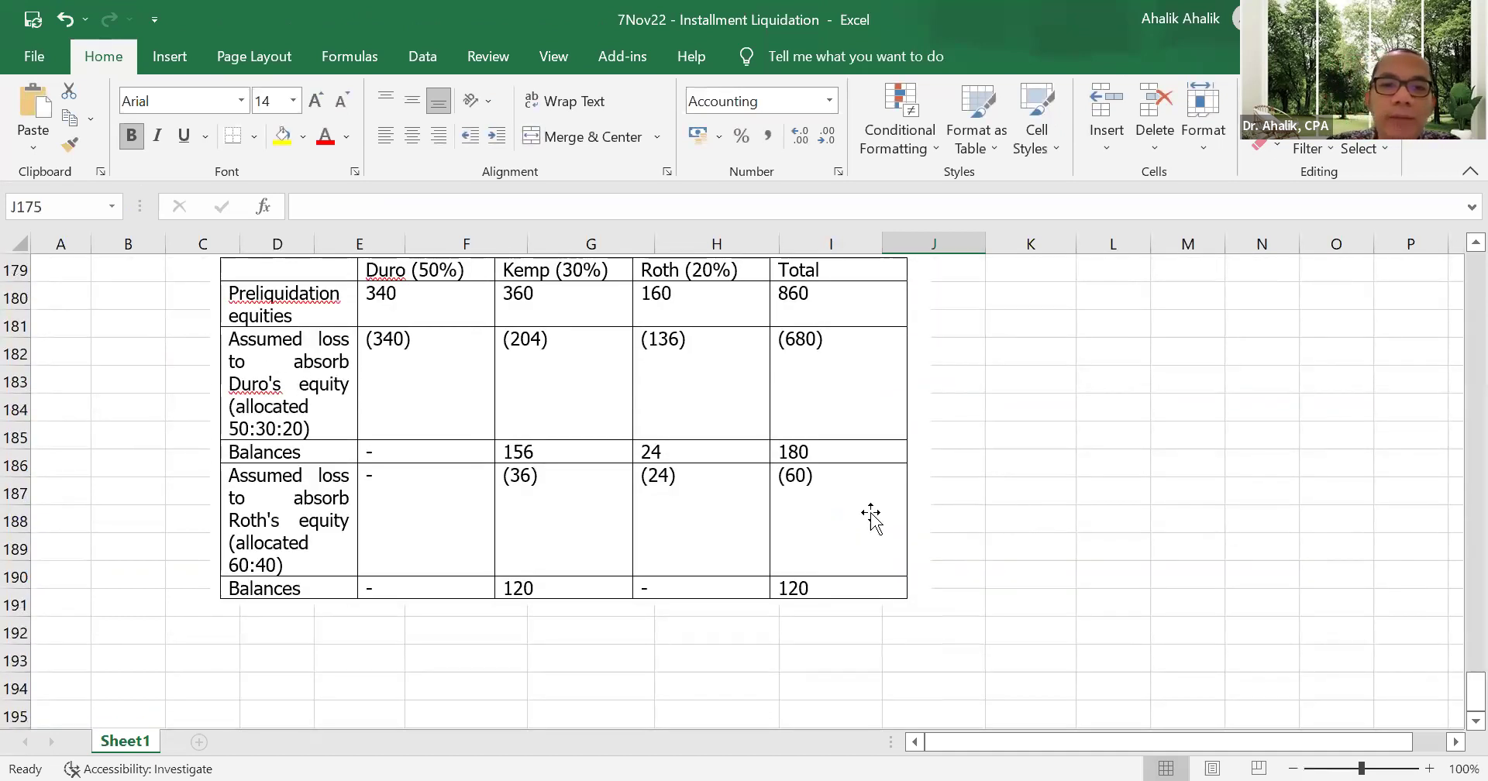
scroll(943, 498, up, 2)
scroll(768, 500, up, 3)
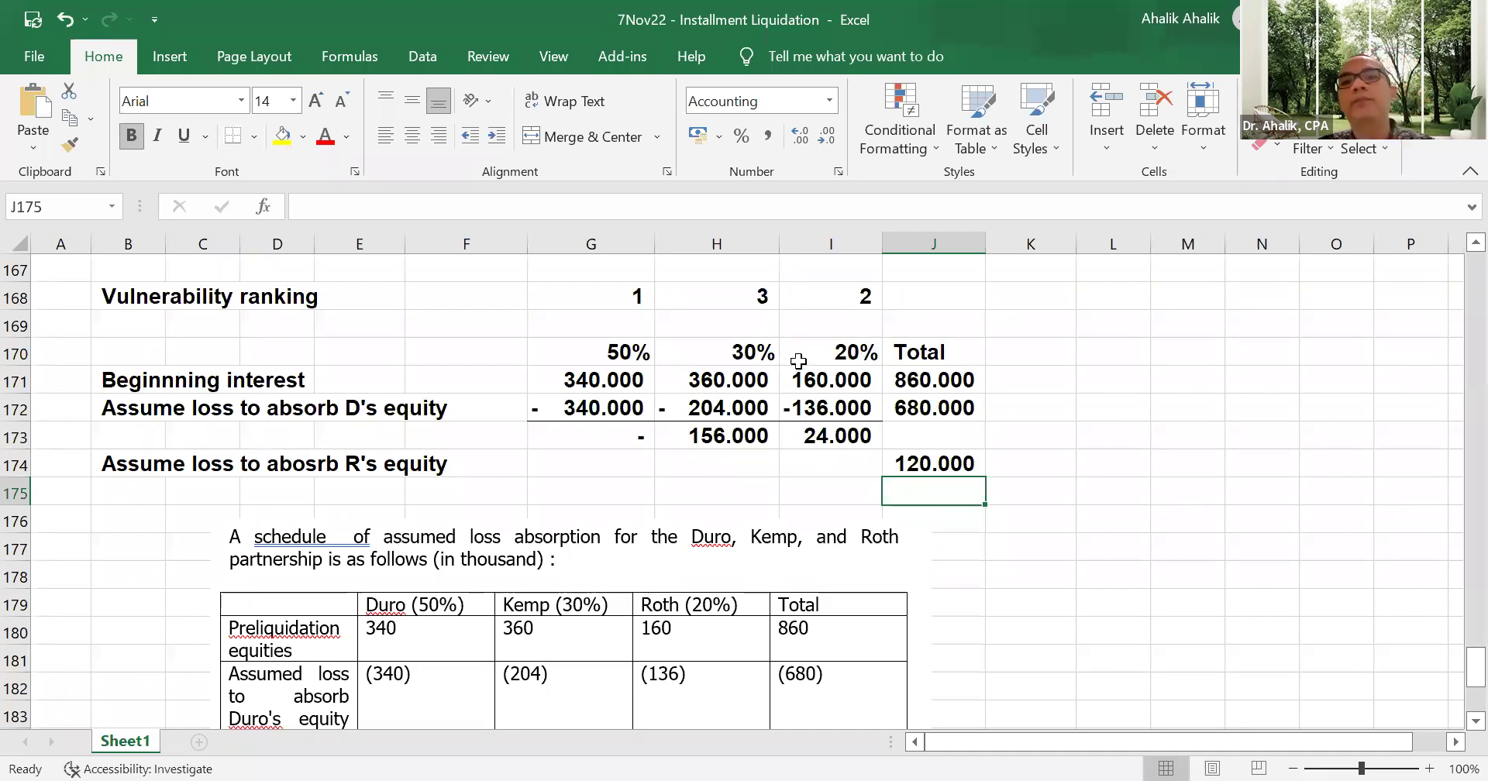
click(912, 457)
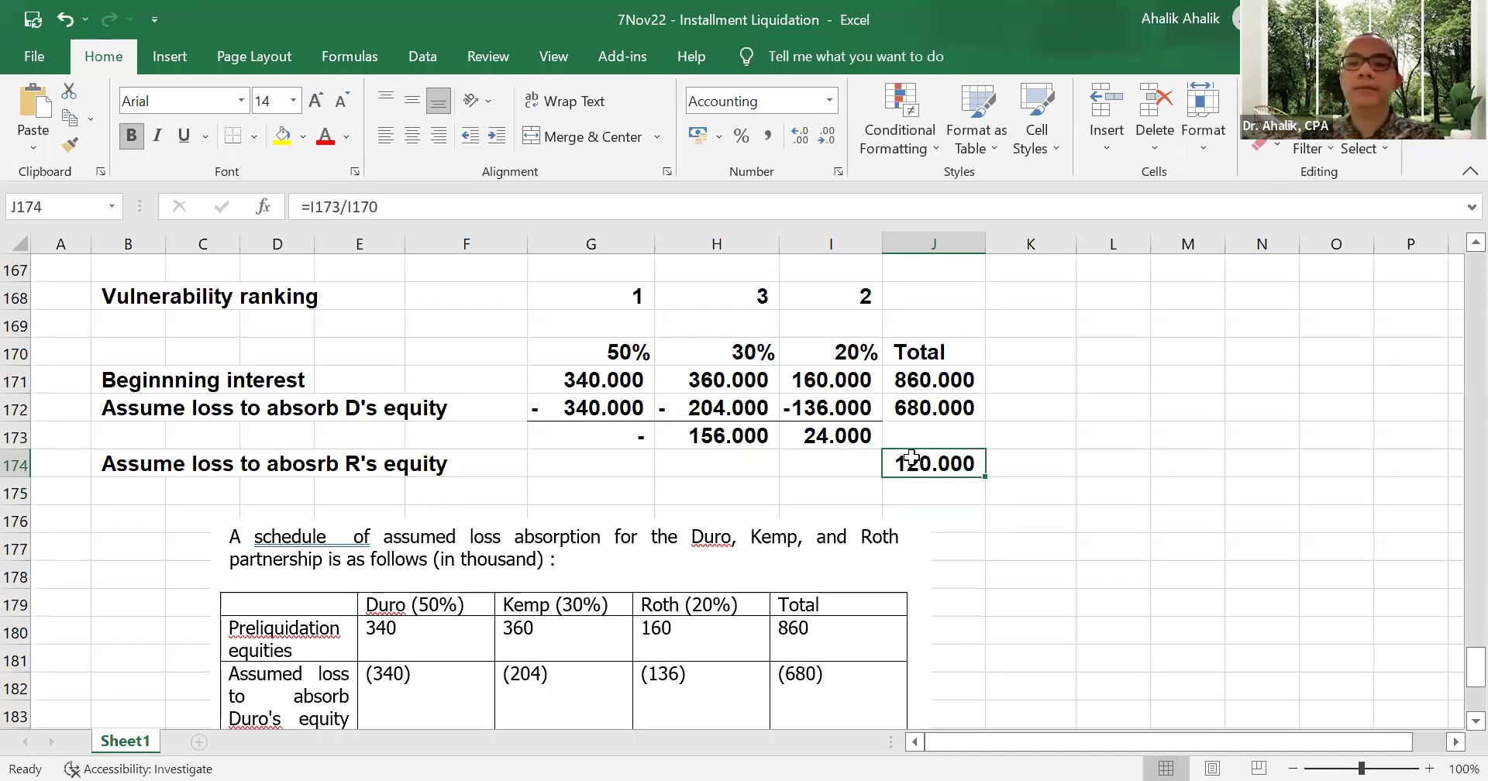
key(Delete)
key(Right)
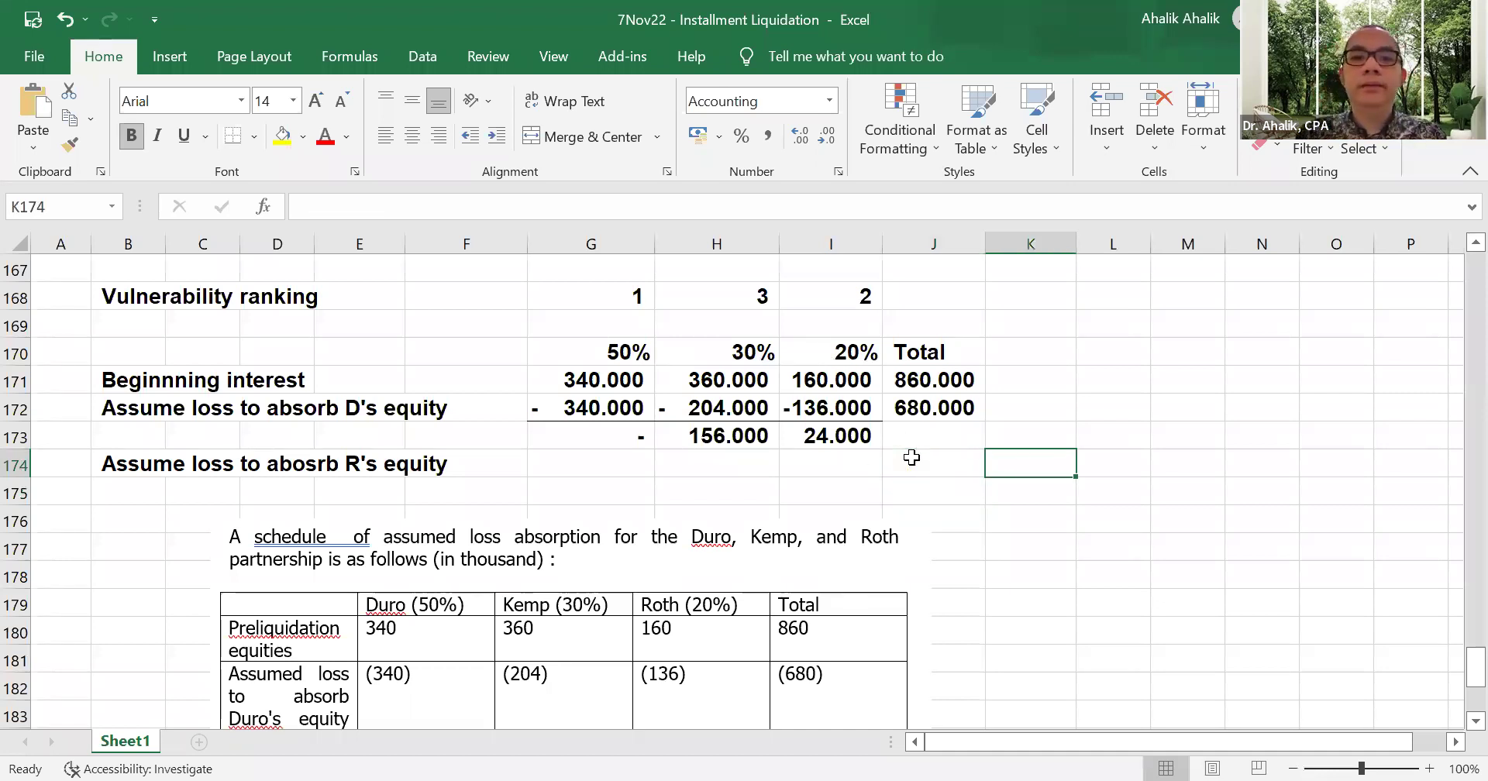
text(20)
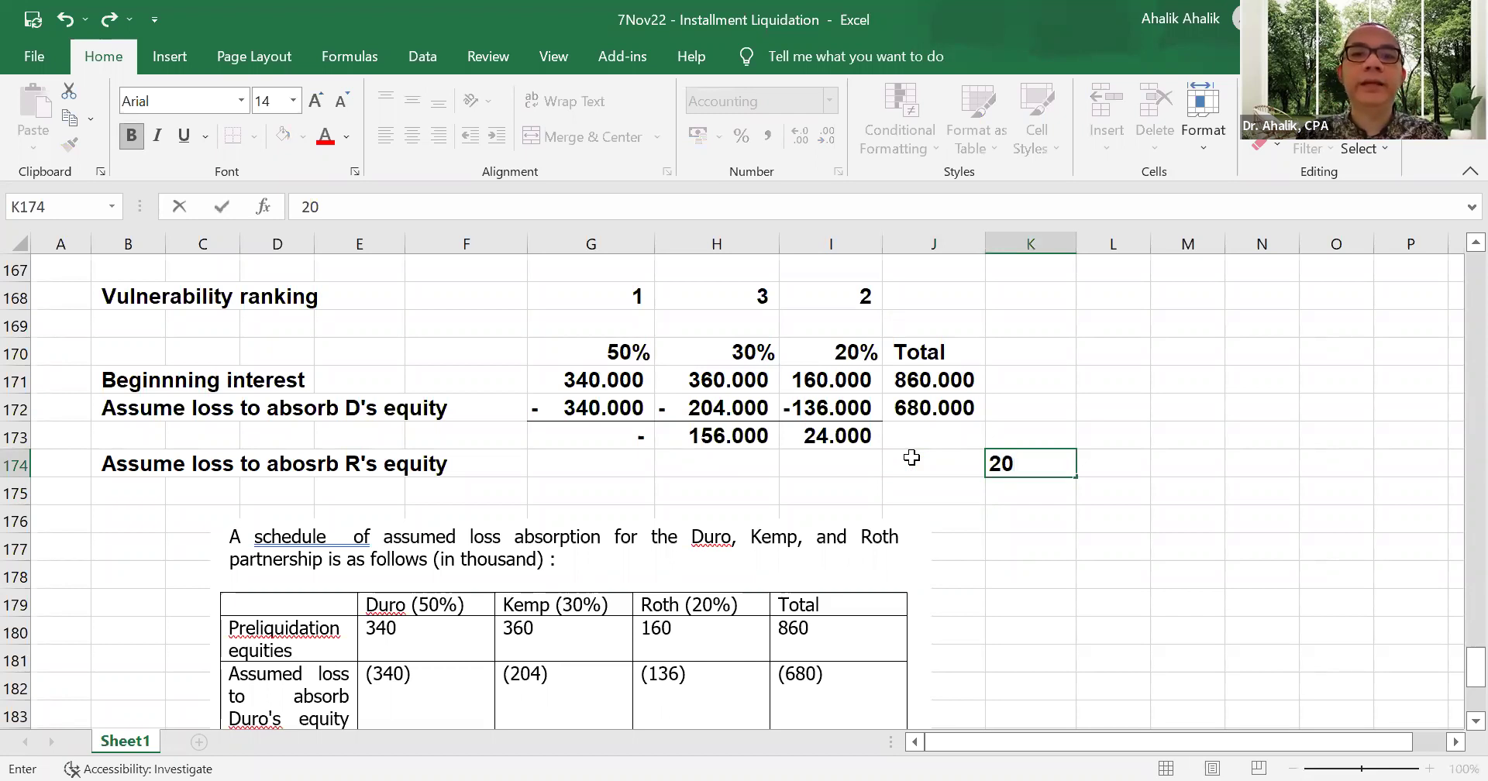
scroll(912, 457, up, 4)
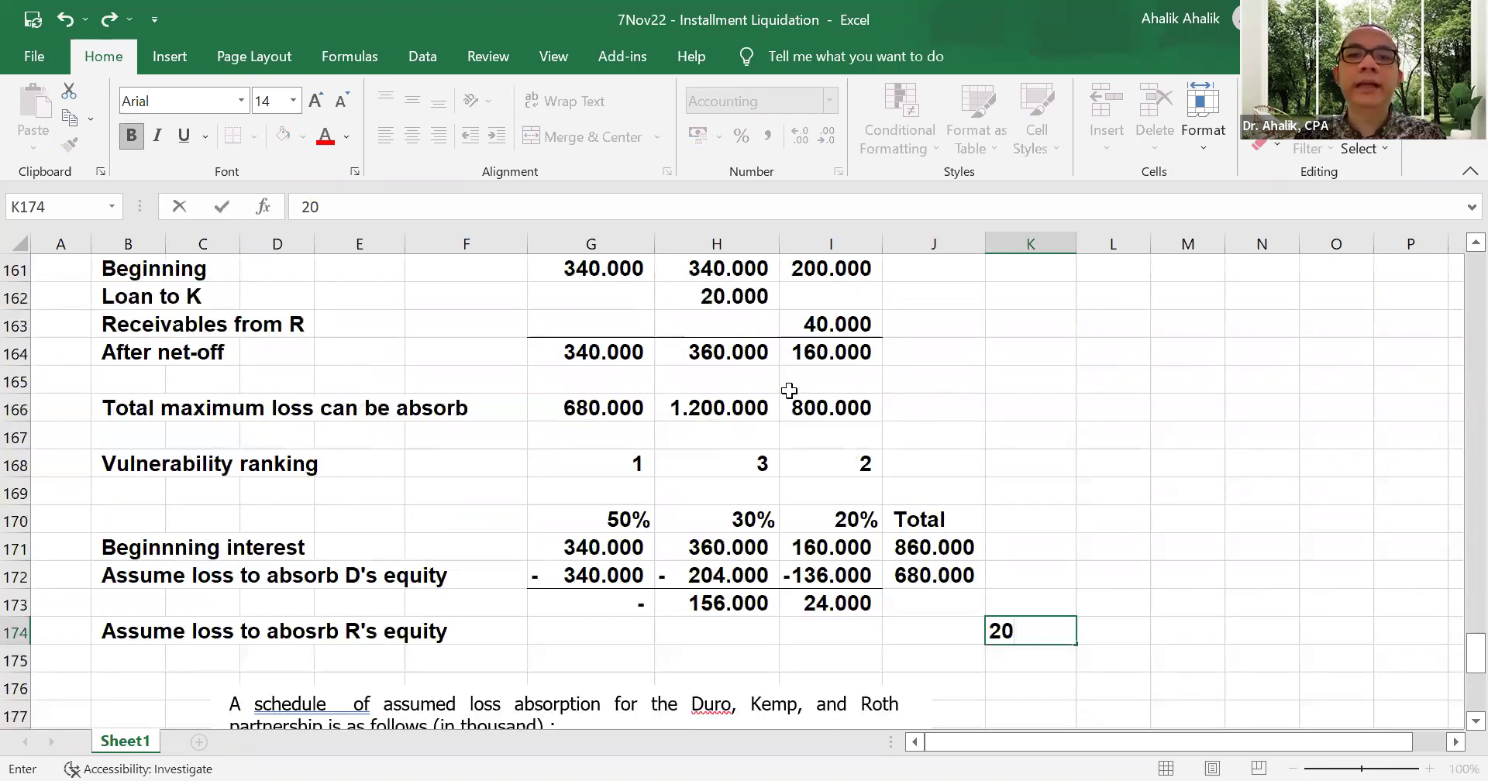
scroll(847, 446, down, 2)
key(BackSpace)
key(BackSpace)
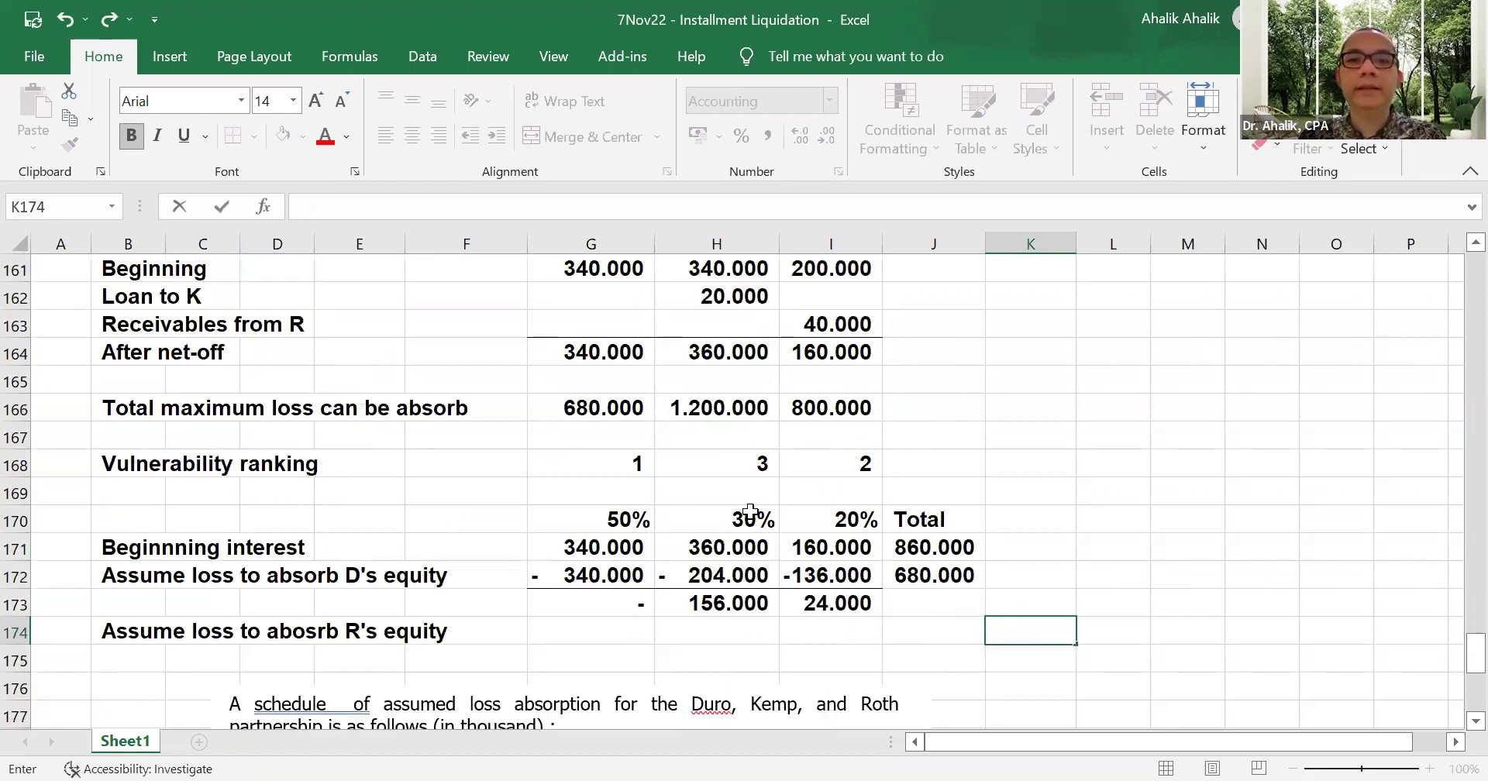
- Add the partner headings D, K and R above the percentages by linking G169 to G160 and filling across to I169
click(628, 493)
text(=)
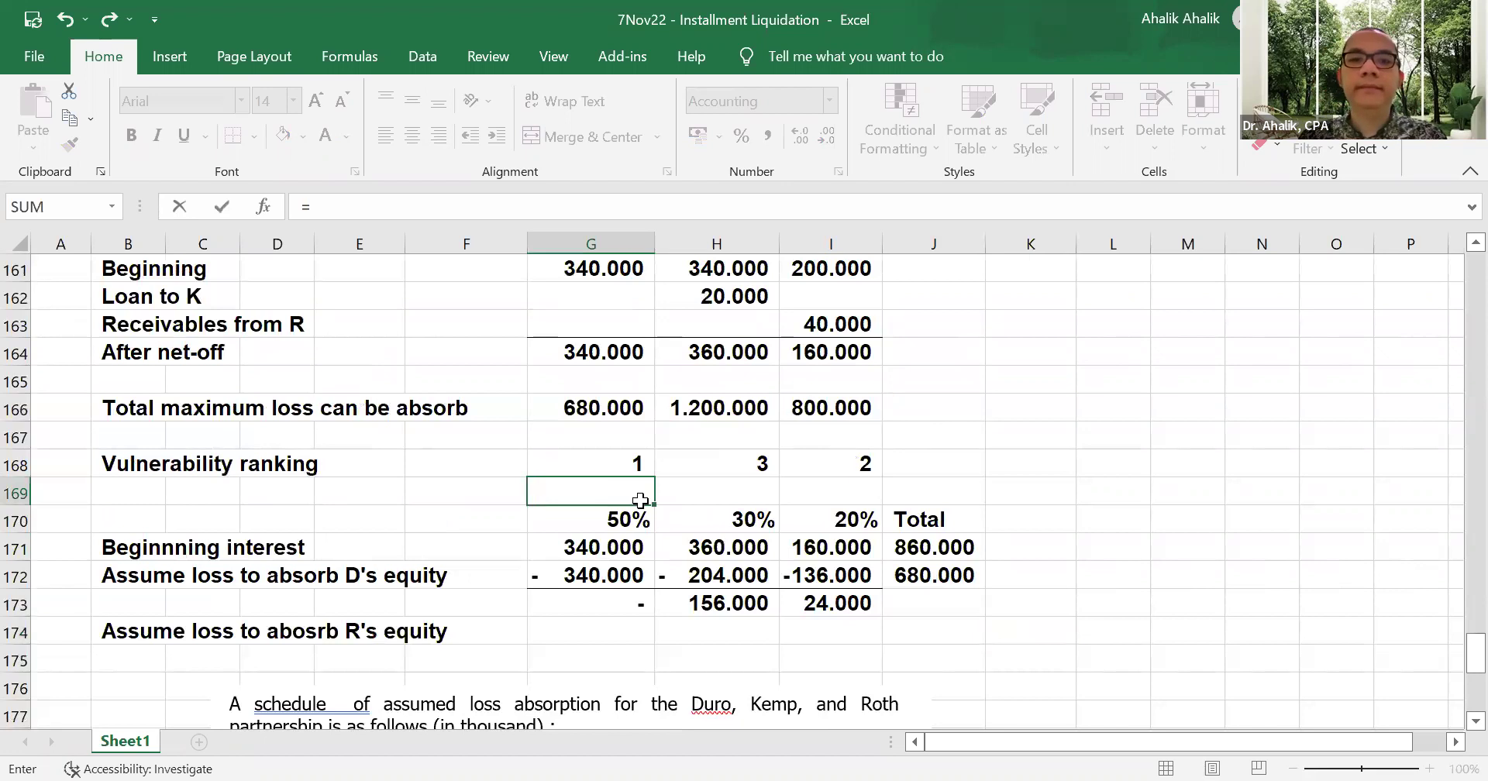
scroll(572, 494, up, 3)
click(572, 493)
key(Return)
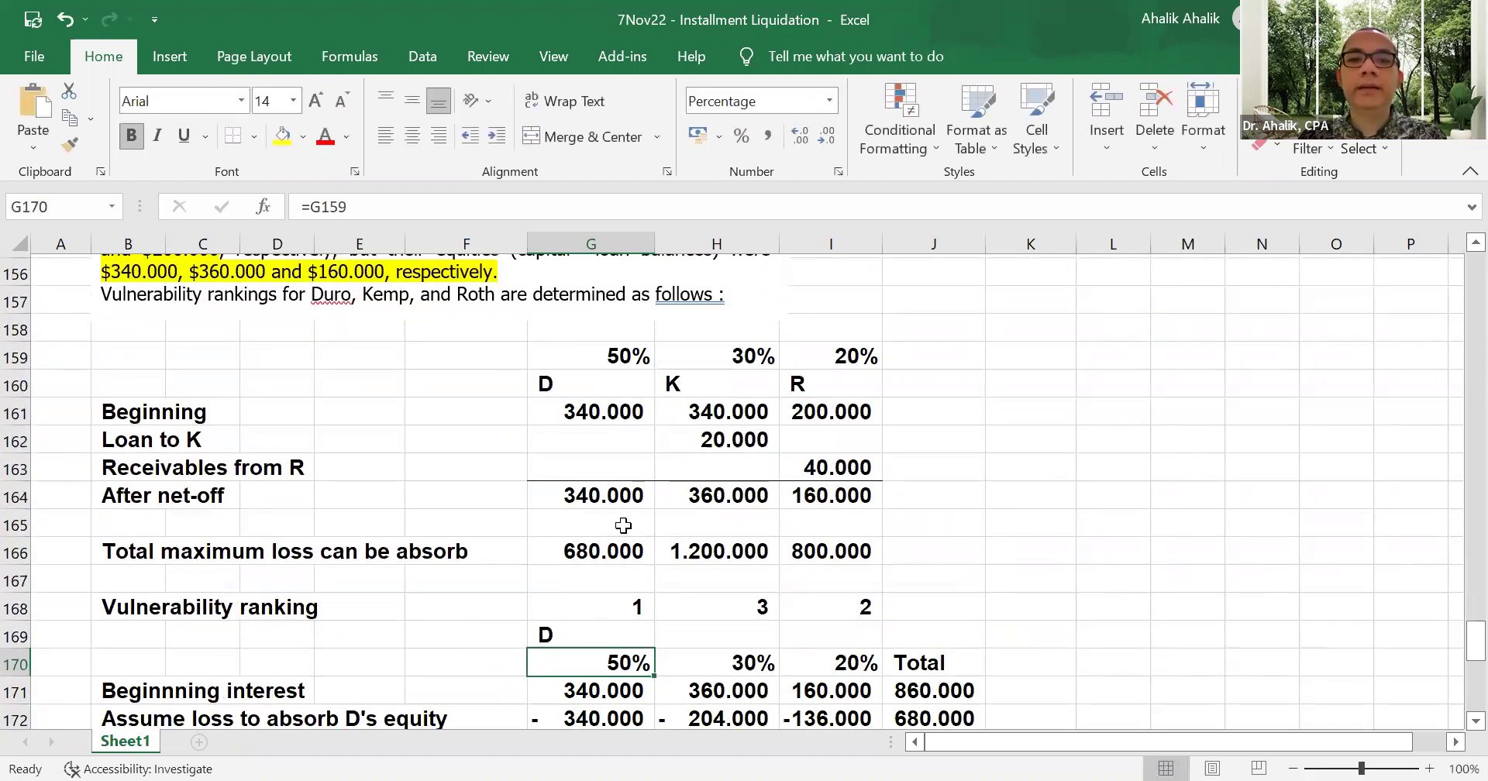
click(630, 521)
drag(653, 534, 907, 537)
scroll(987, 524, down, 2)
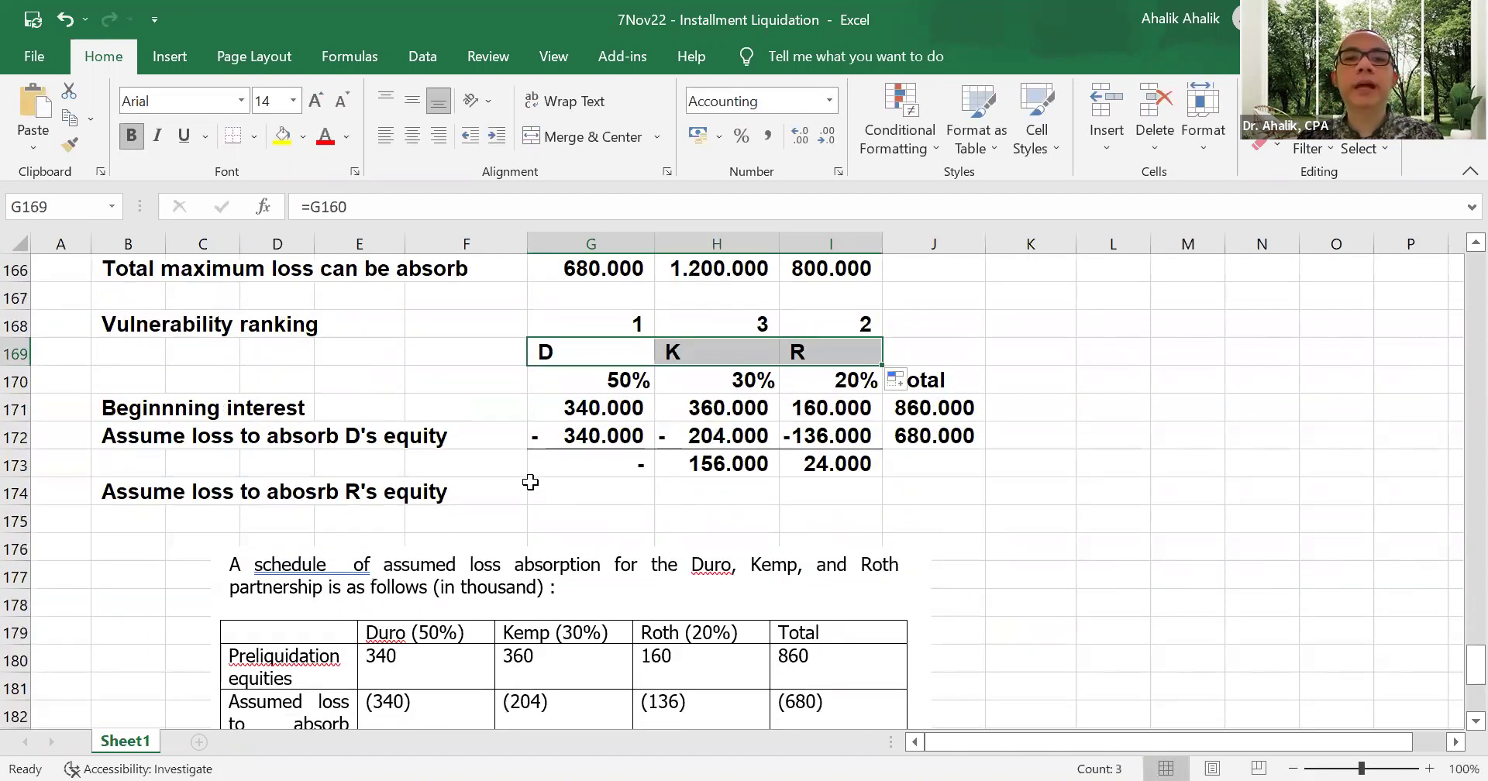
- Move the reference schedule picture down to start at about row 179, freeing rows below the R's equity line
drag(368, 572, 314, 668)
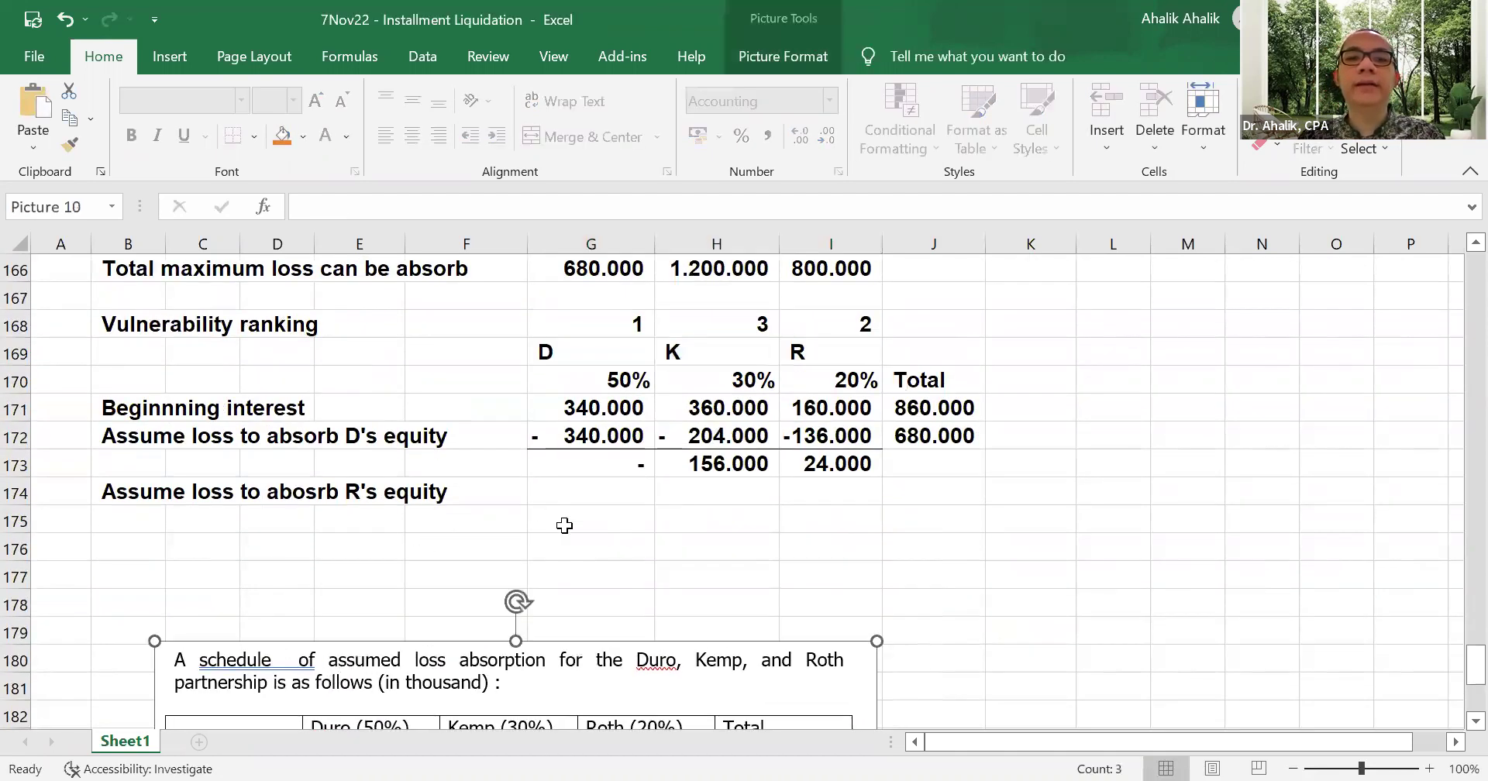
click(583, 470)
scroll(761, 492, up, 1)
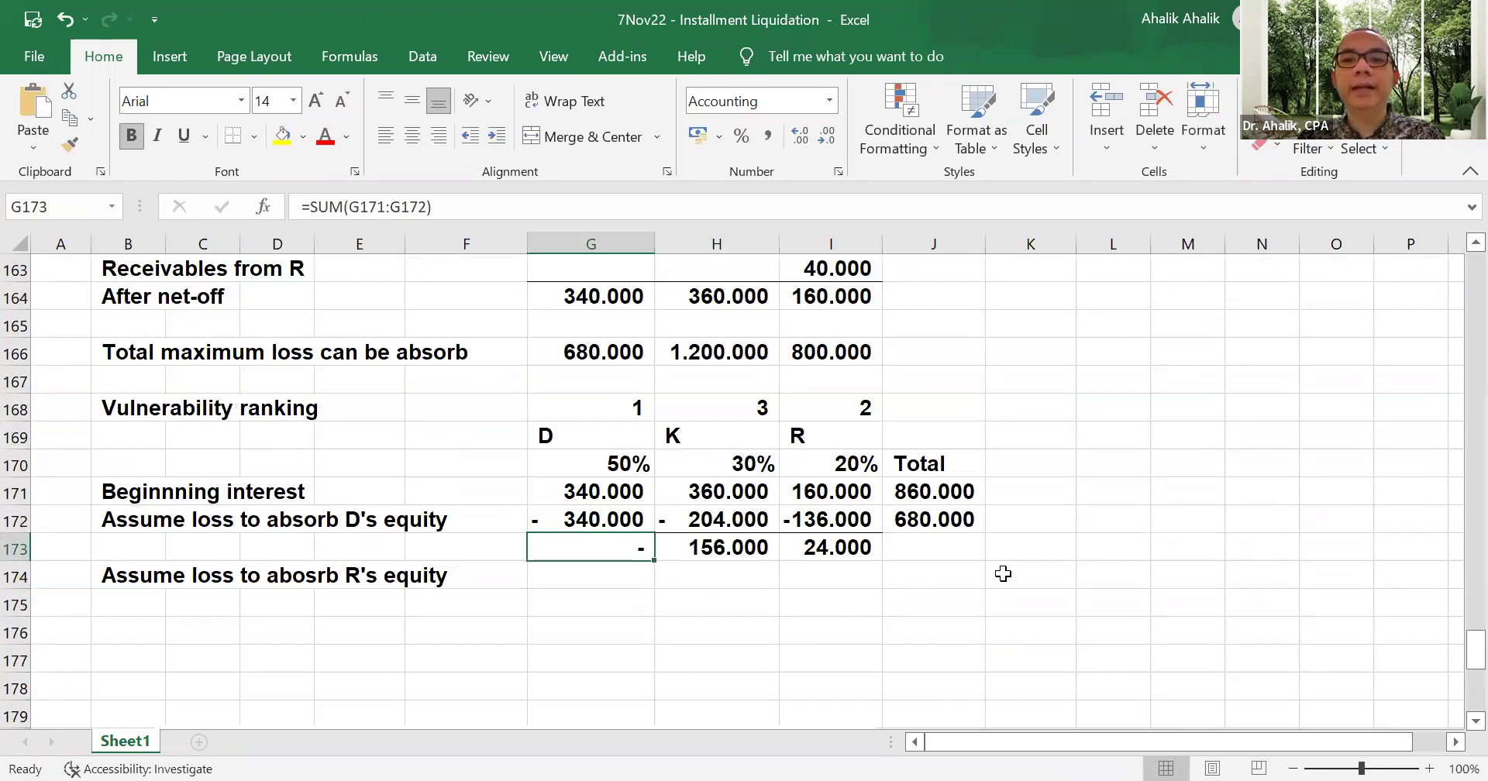
- Enter the note R = 2/5 = in K174, beside the row for the loss absorbing R's equity
click(1038, 581)
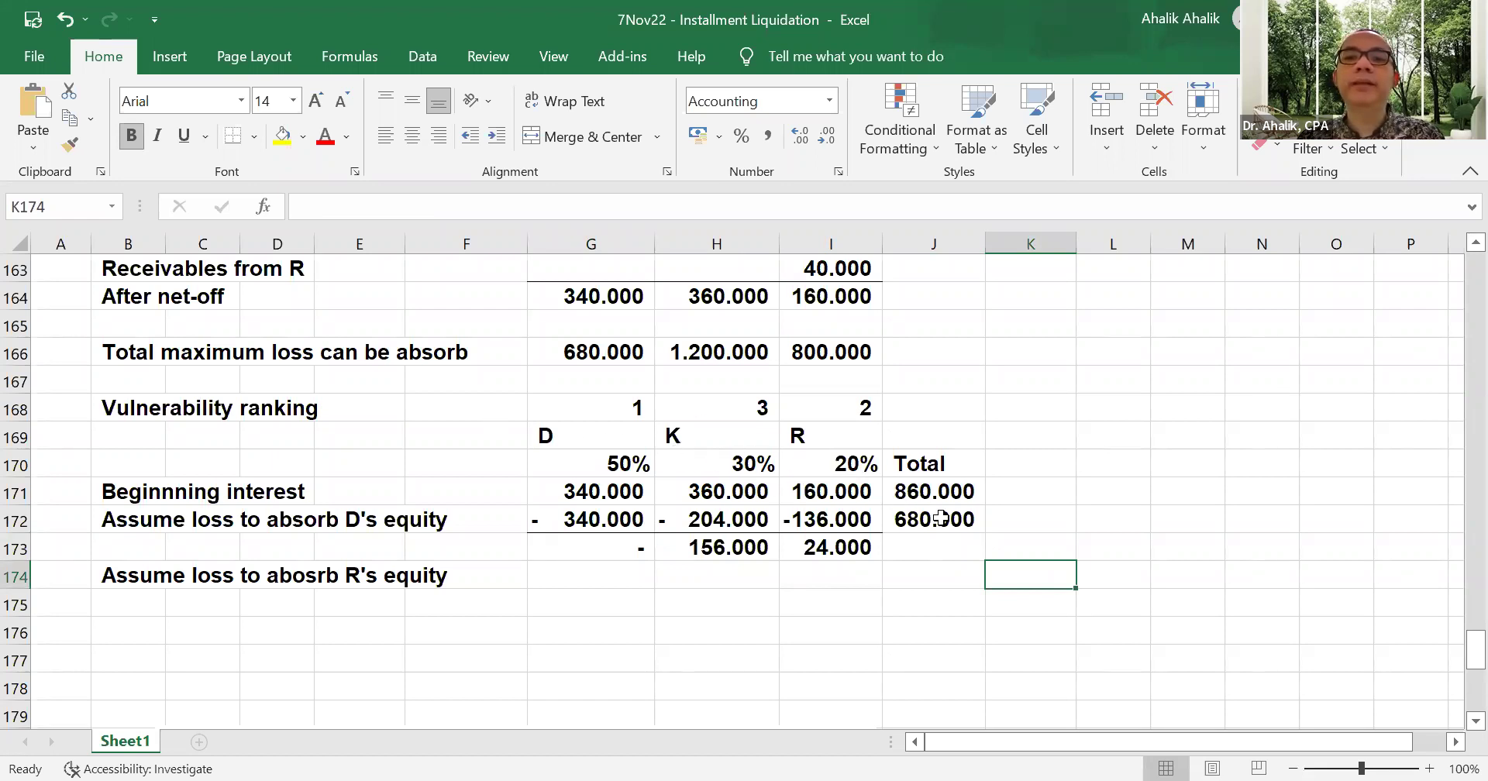
text(R = 20)
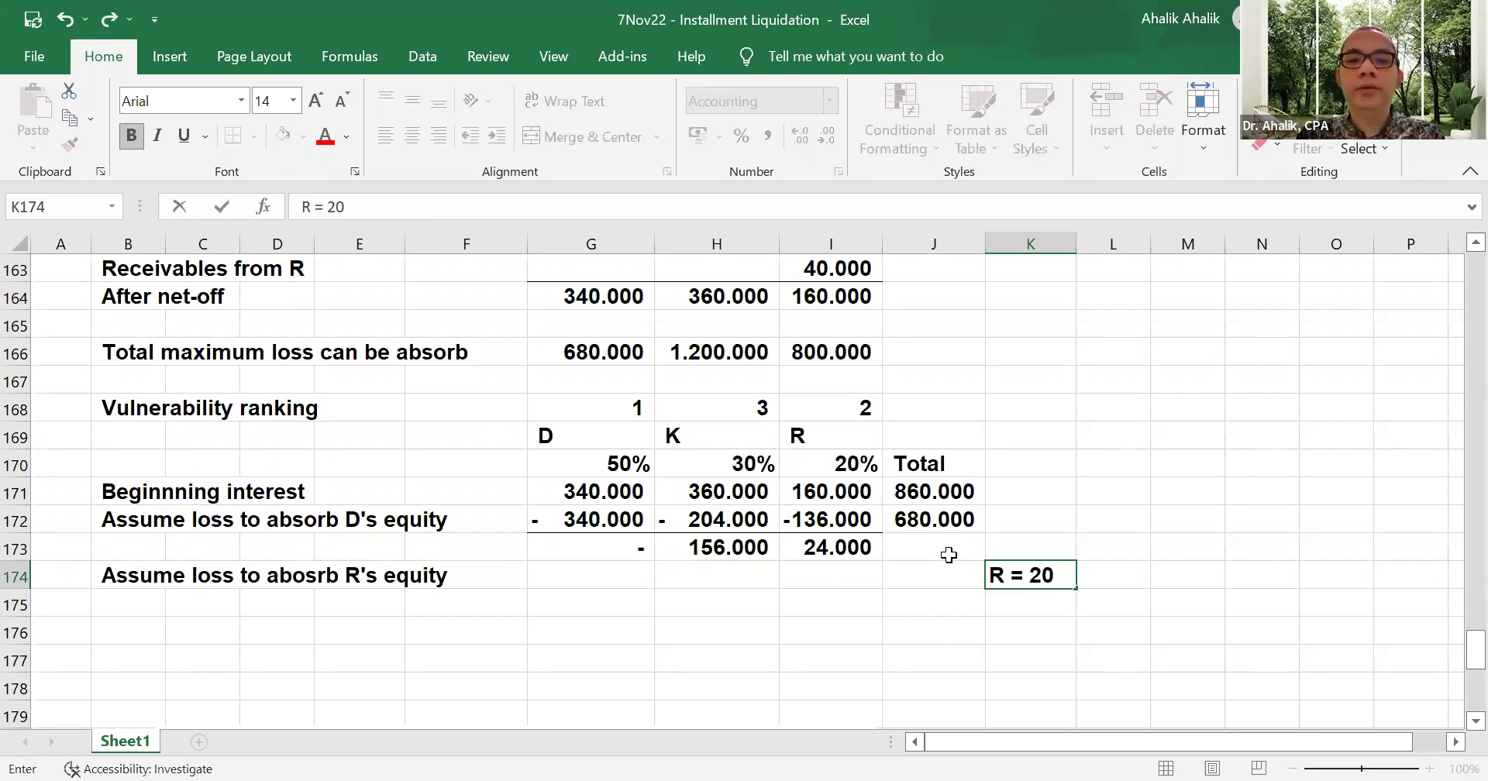
text(5)
key(BackSpace)
text(%/50%)
key(BackSpace)
key(BackSpace)
key(BackSpace)
key(BackSpace)
key(BackSpace)
key(BackSpace)
key(BackSpace)
text(/5)
key(Tab)
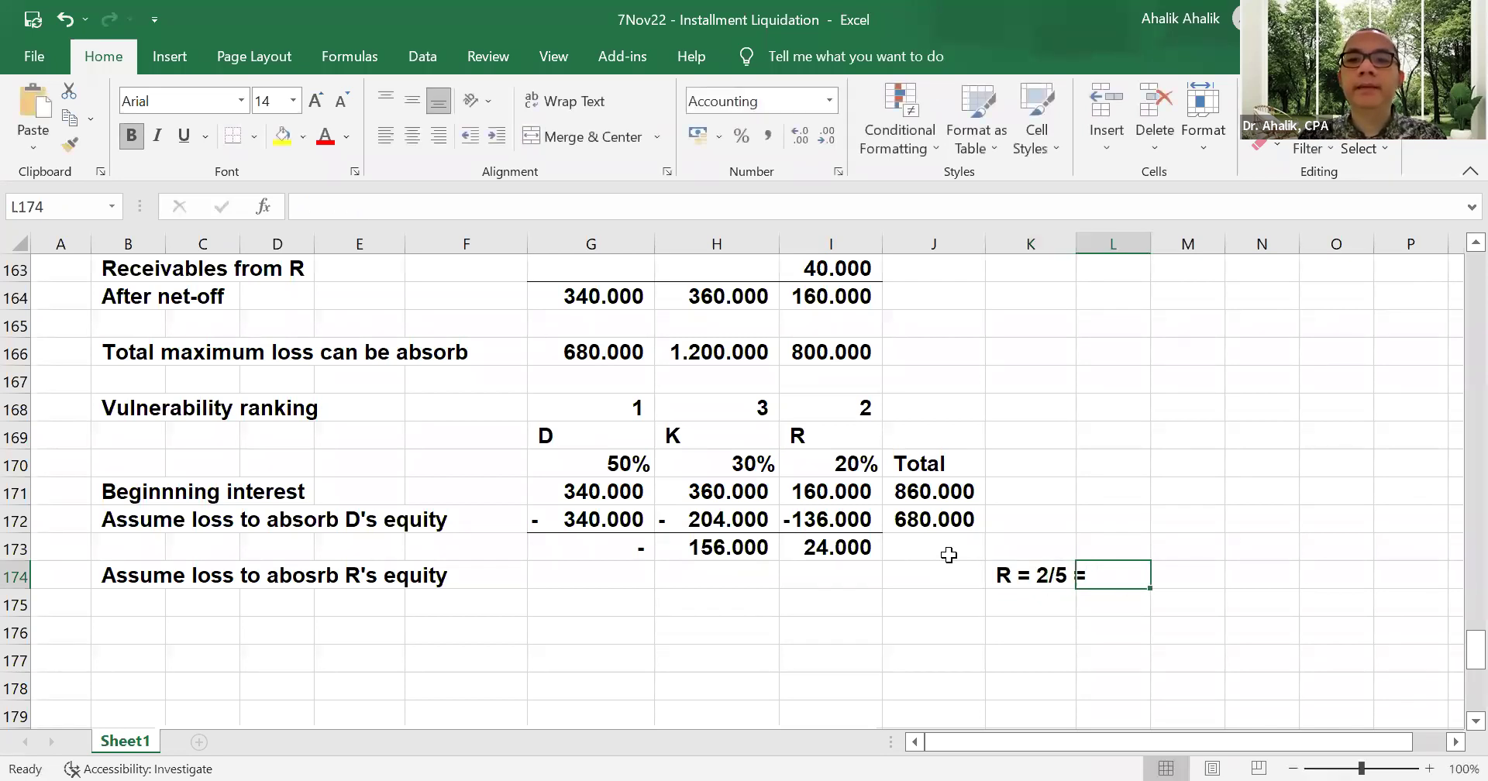
- Calculate R's revised sharing ratio in M174 with =2/5 and format it as a percentage
key(Tab)
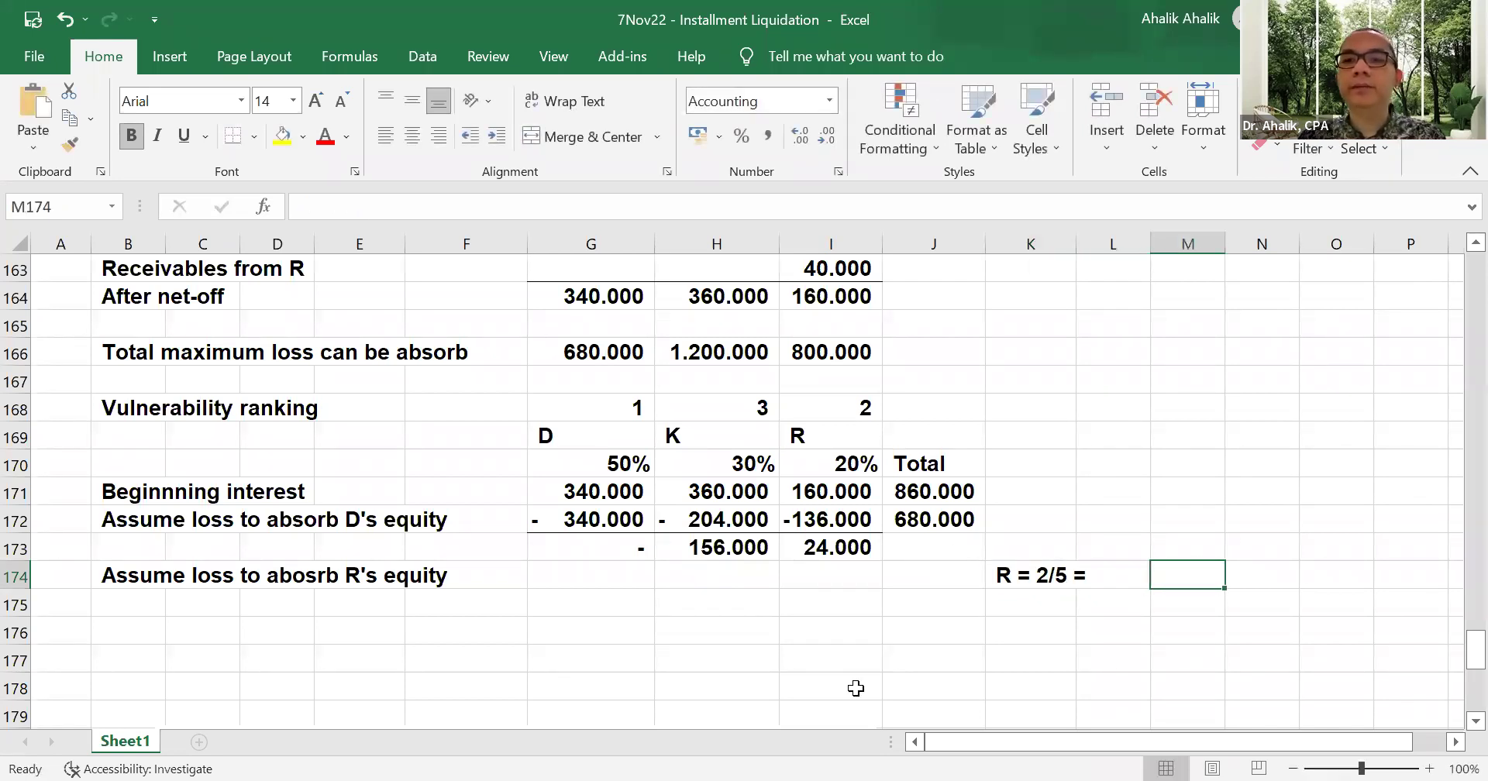
text(=2/5)
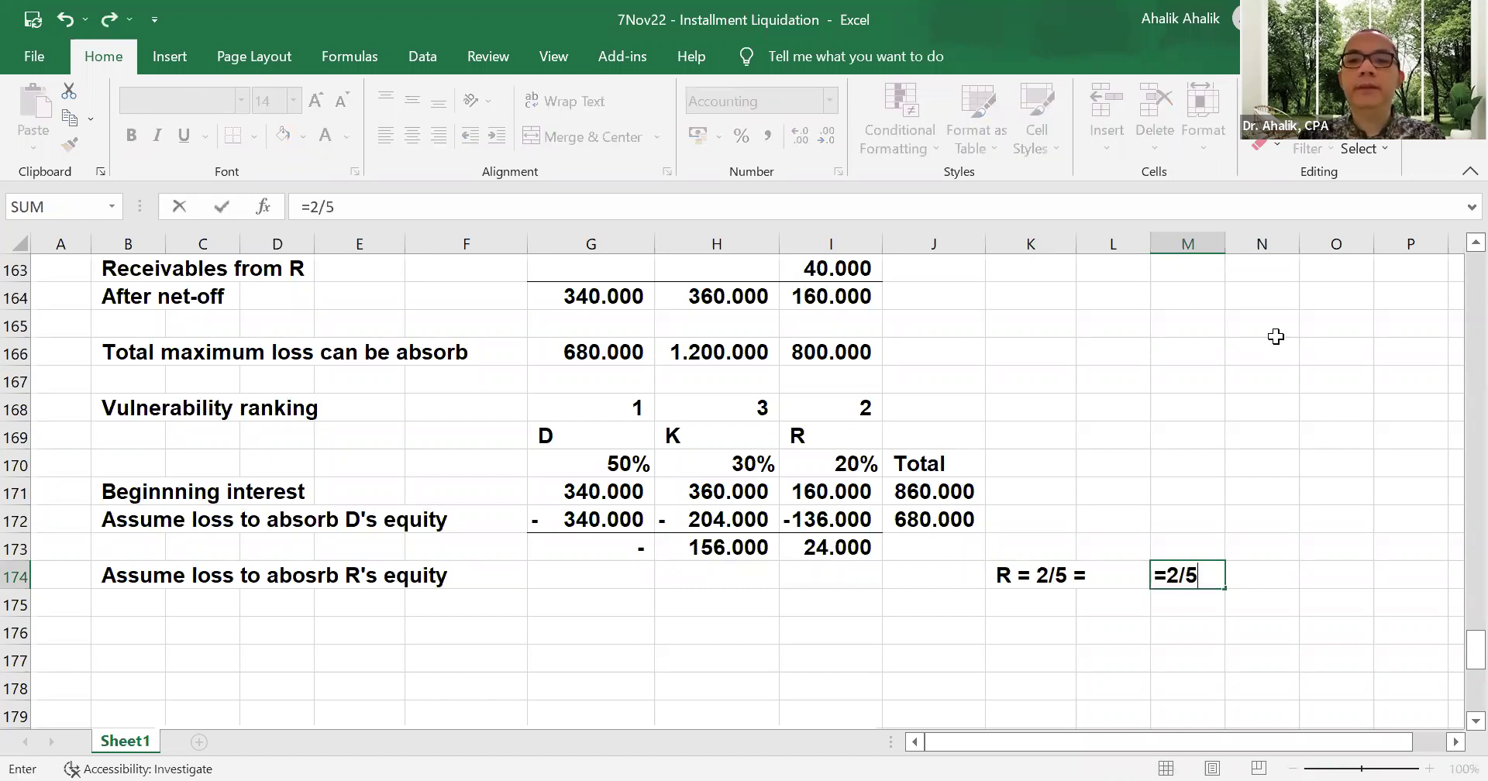
key(Return)
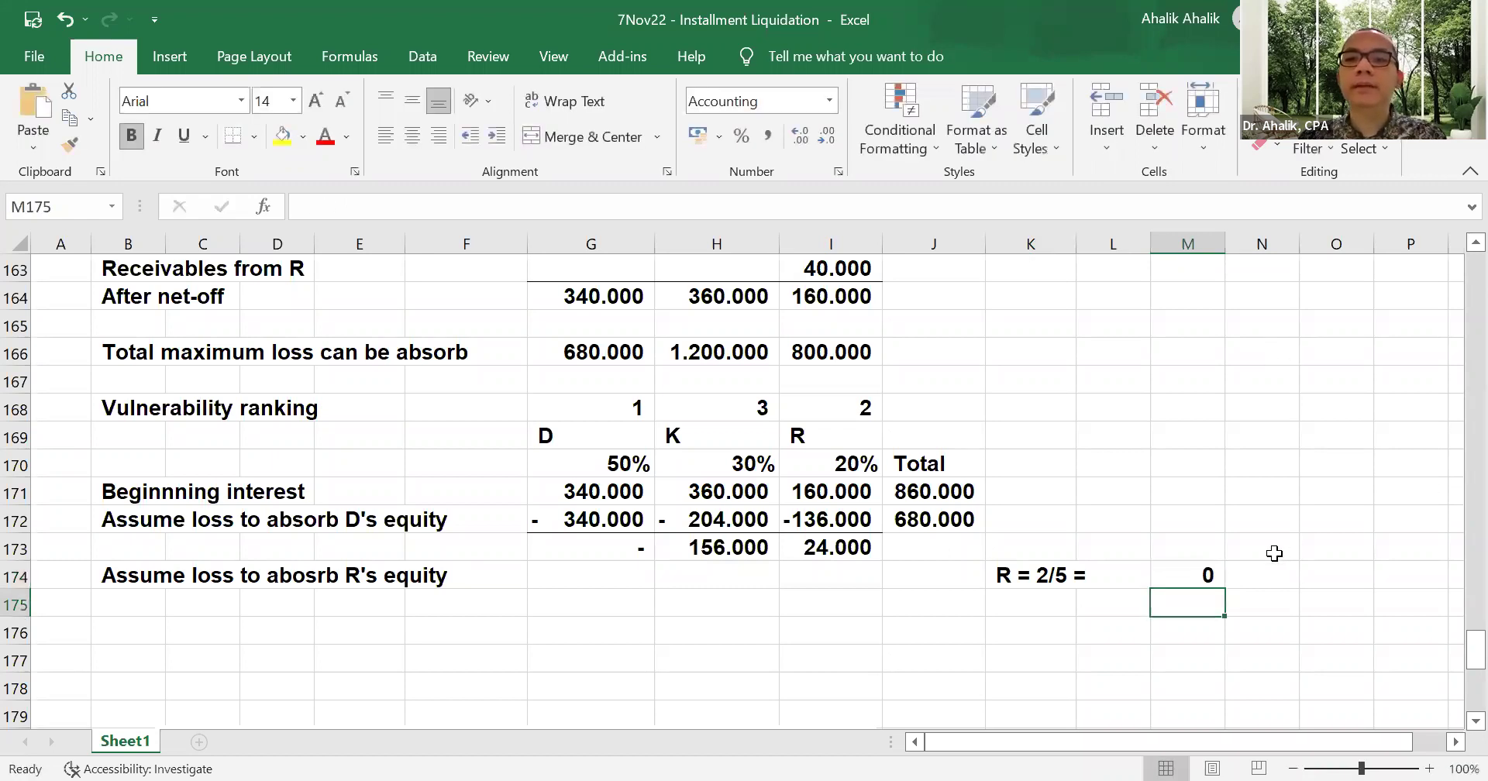
click(1202, 573)
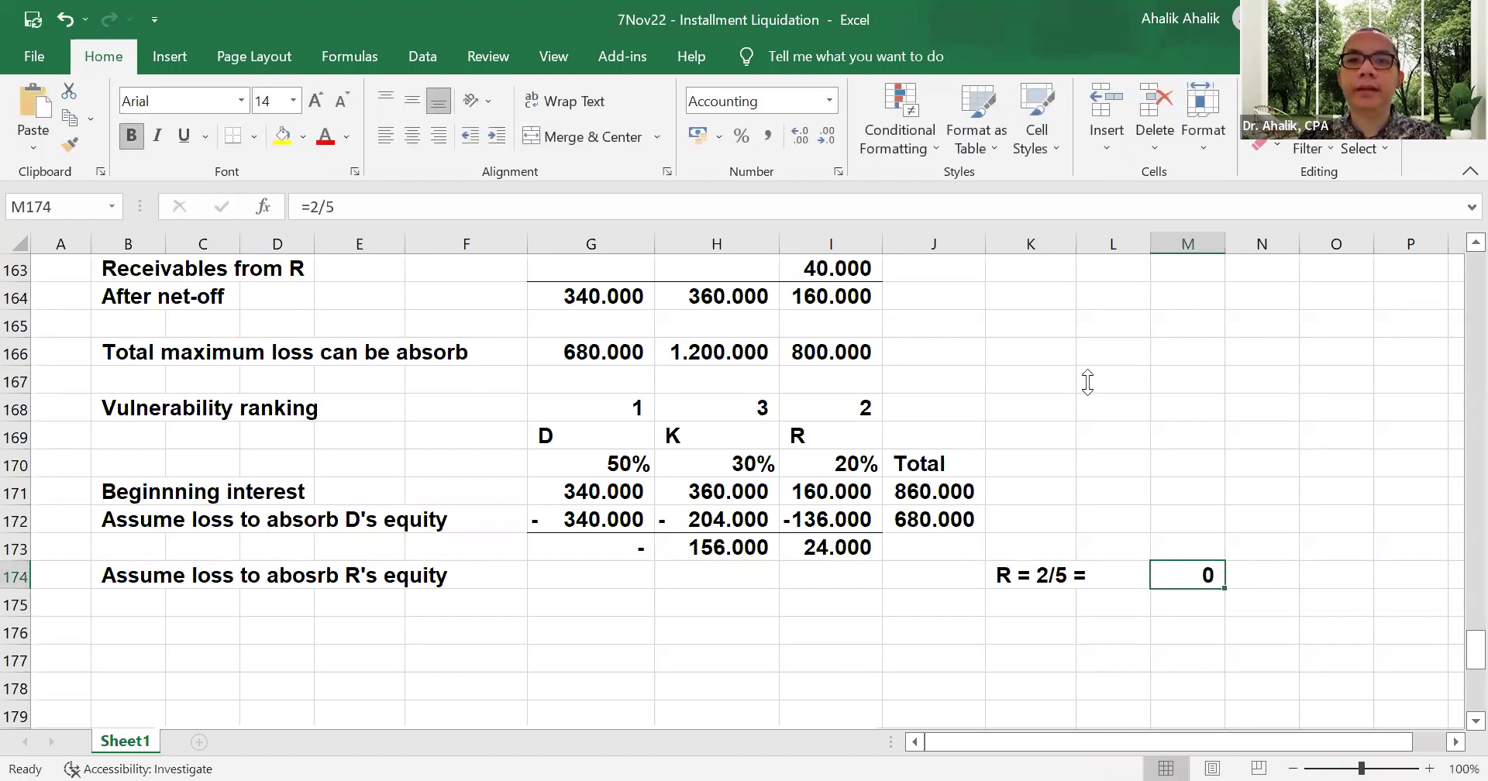
click(741, 136)
click(1104, 657)
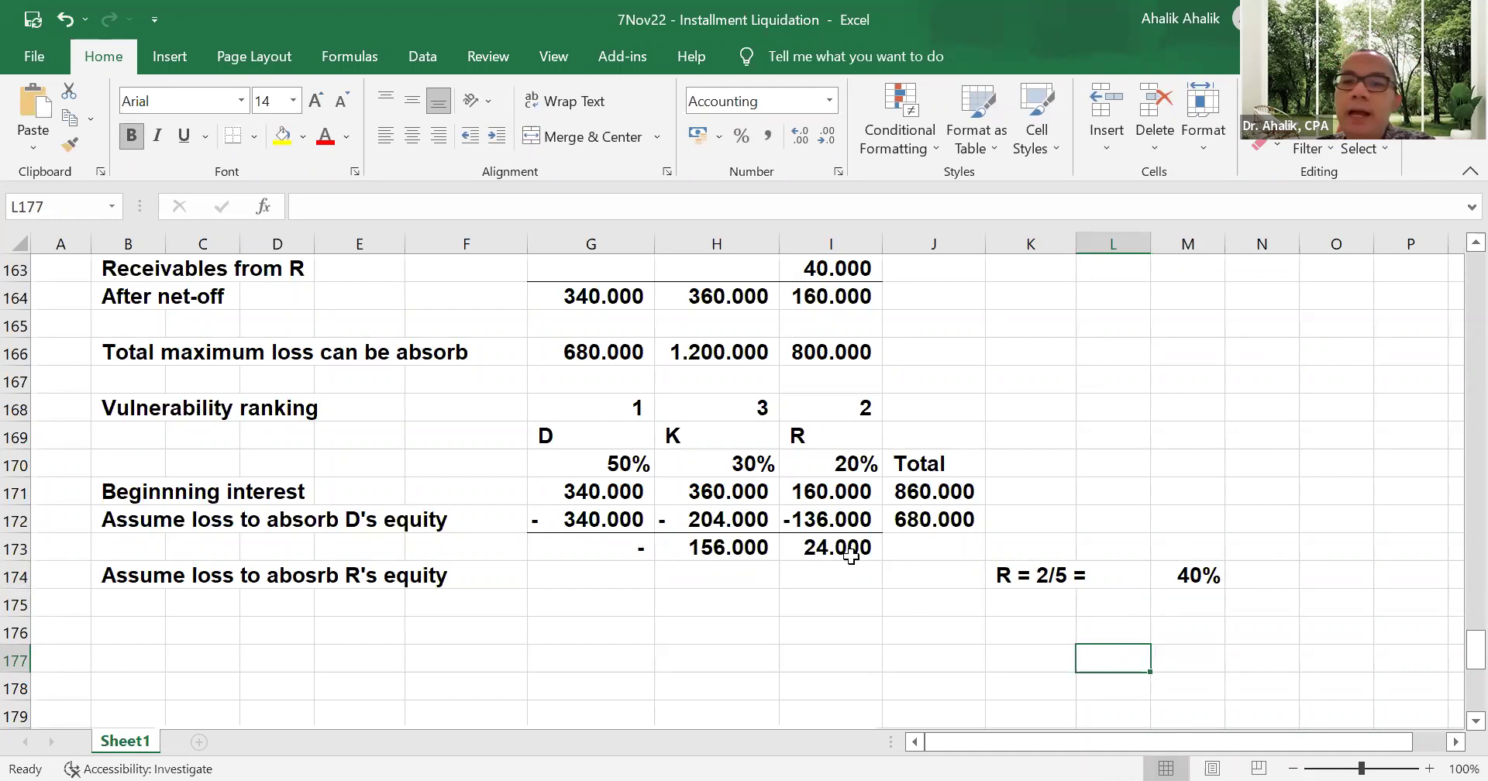
- Compute the total assumed loss that absorbs R's equity in J174 with =I173/M174
click(892, 565)
text(=)
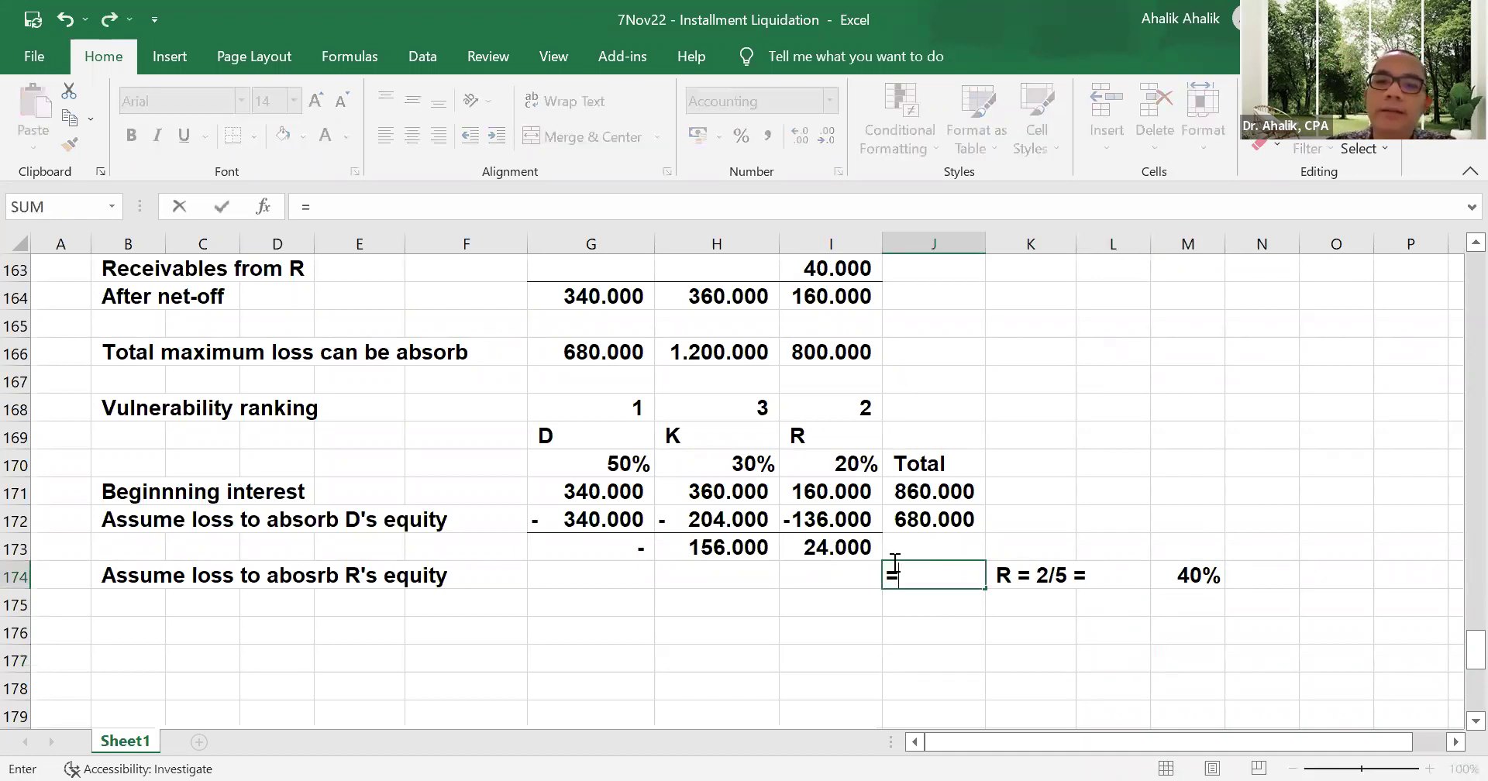
click(854, 552)
text(/)
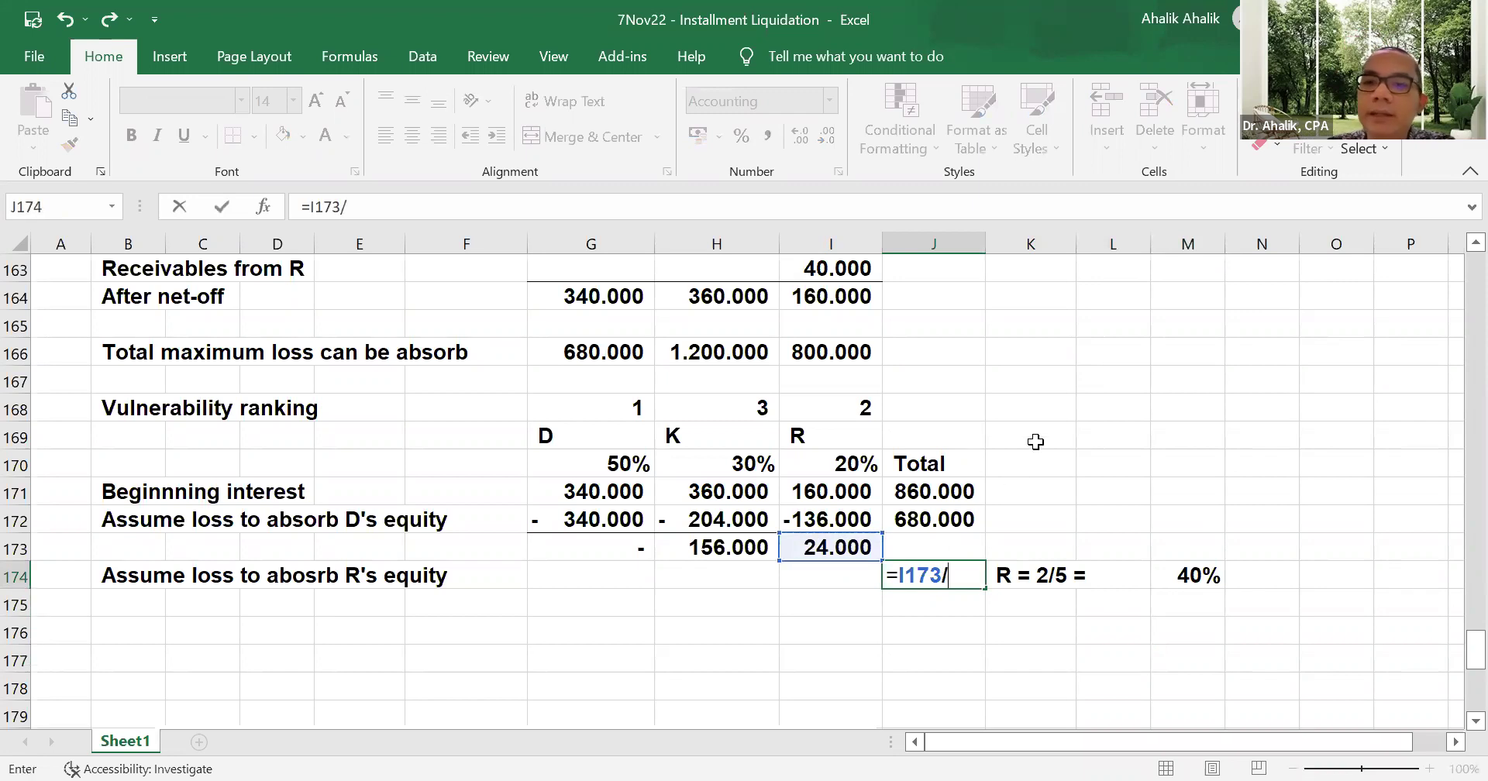
click(1194, 575)
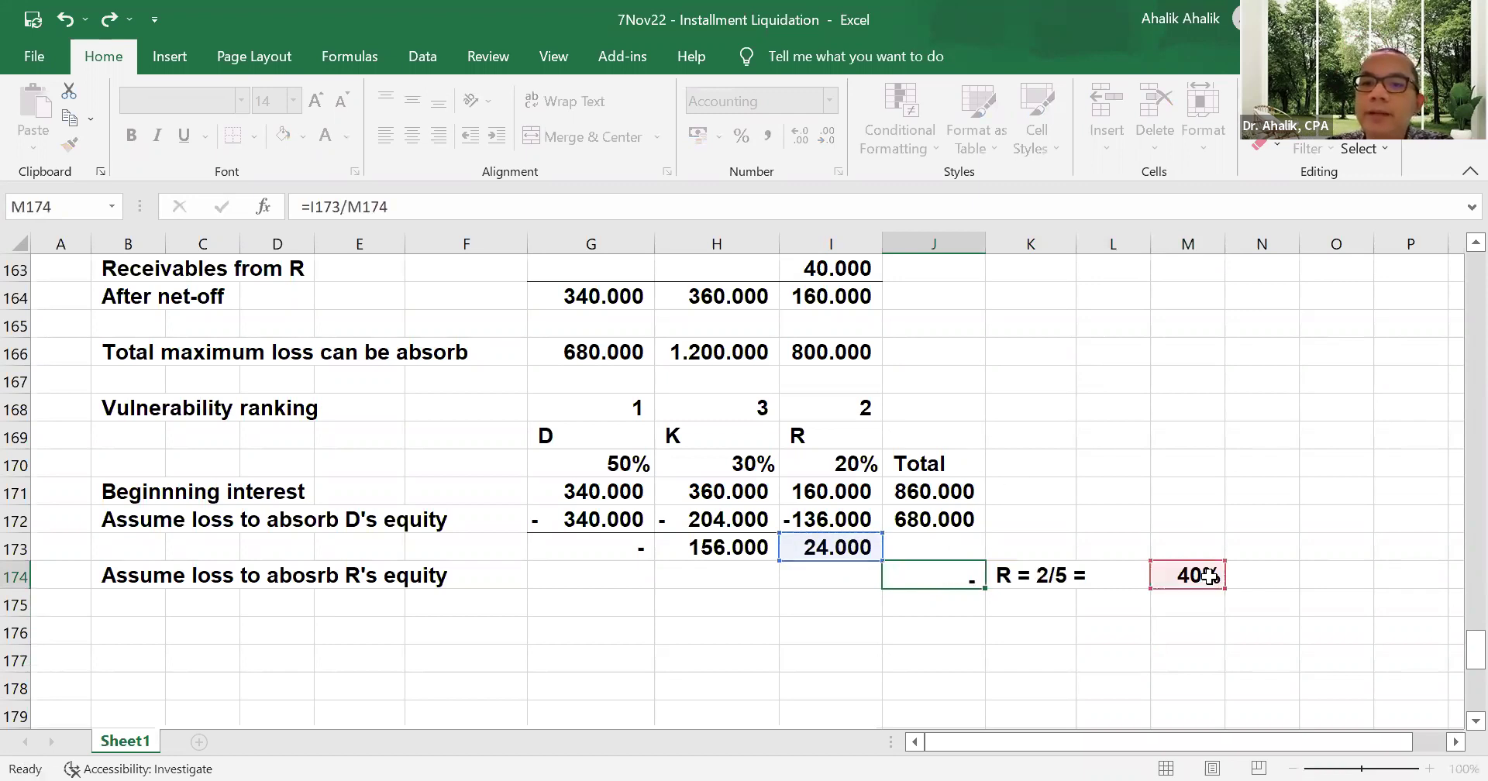
key(Return)
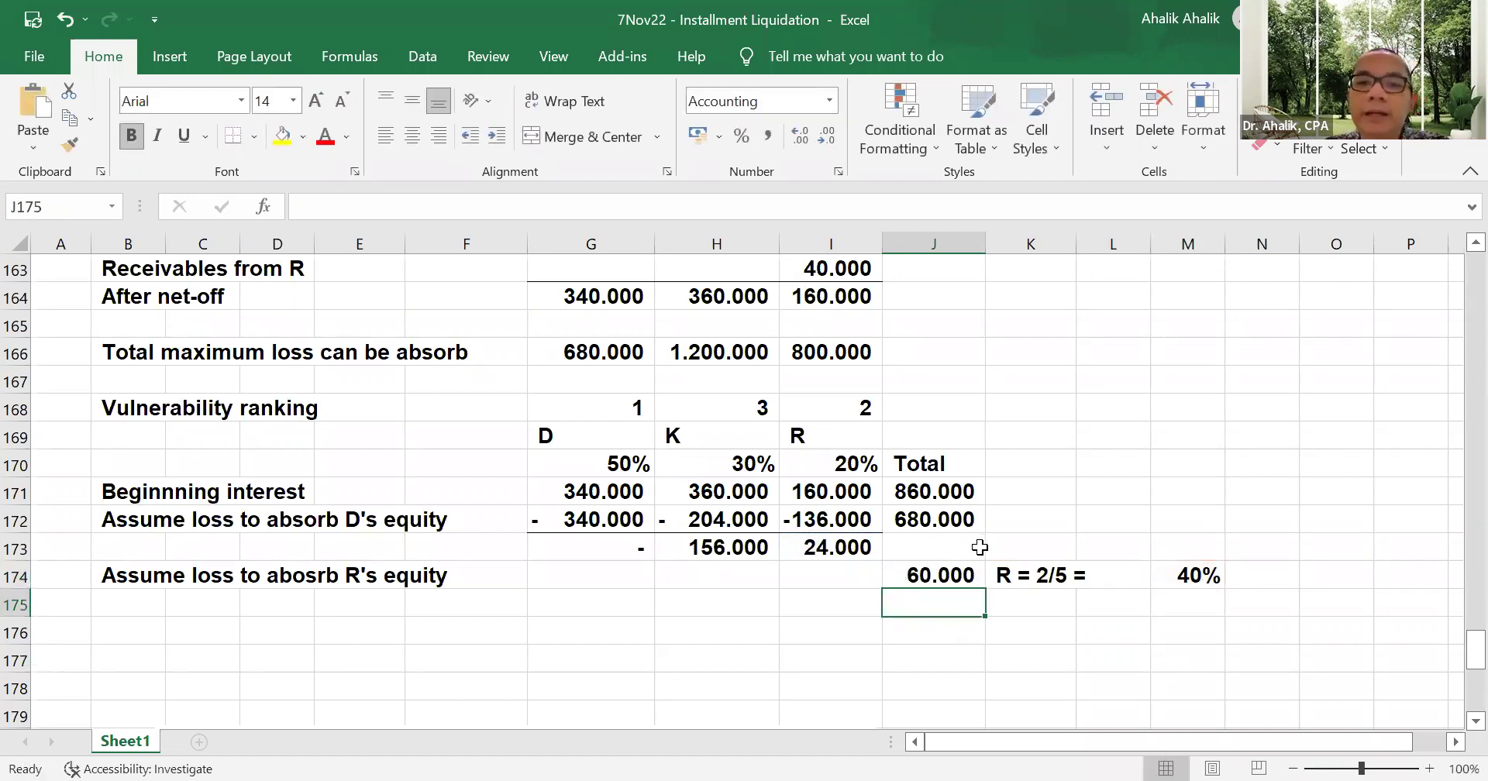
- Compute R's share of the second assumed loss in I174 with =-J174*M174
scroll(980, 547, down, 2)
click(938, 408)
click(837, 405)
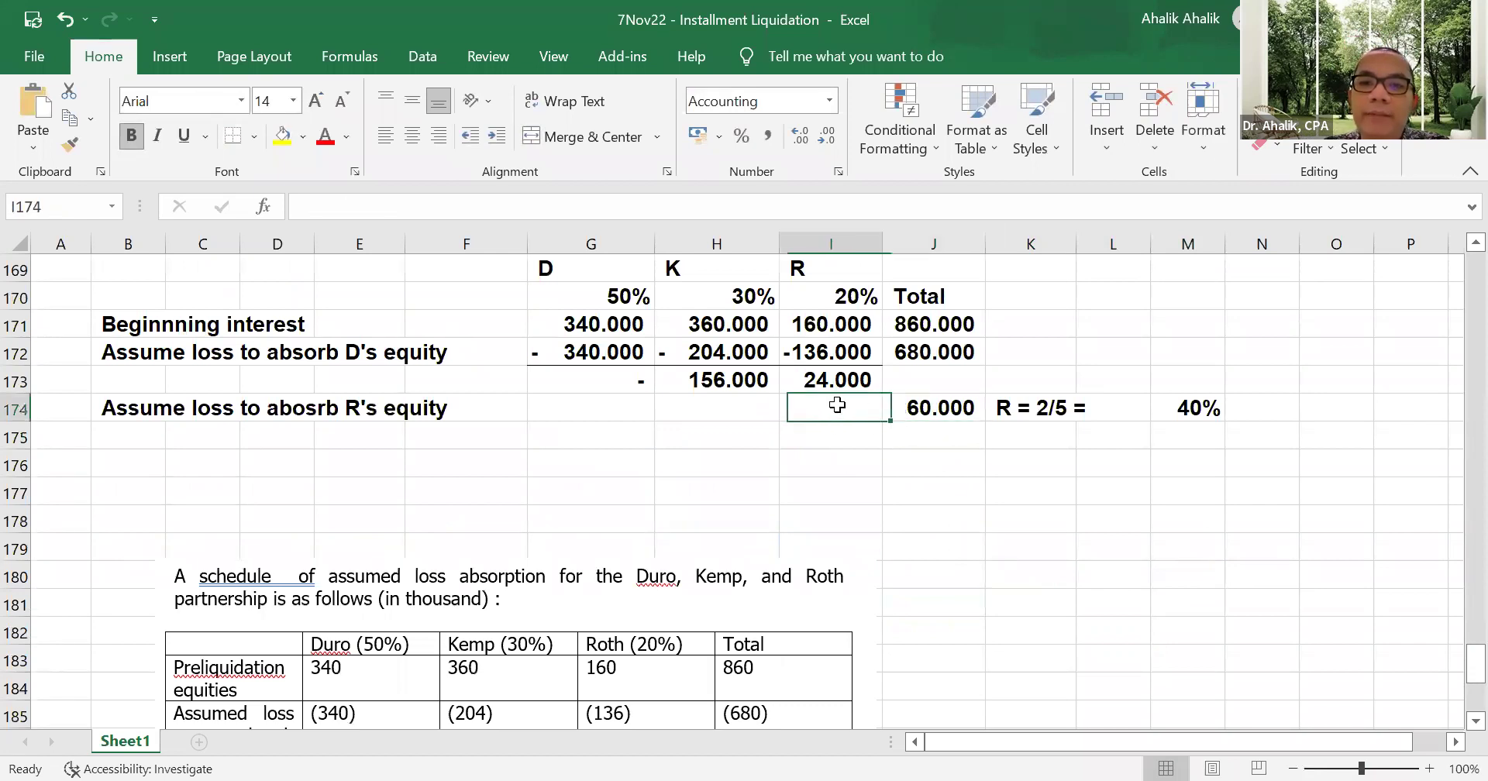
text(=)
key(Escape)
text(=)
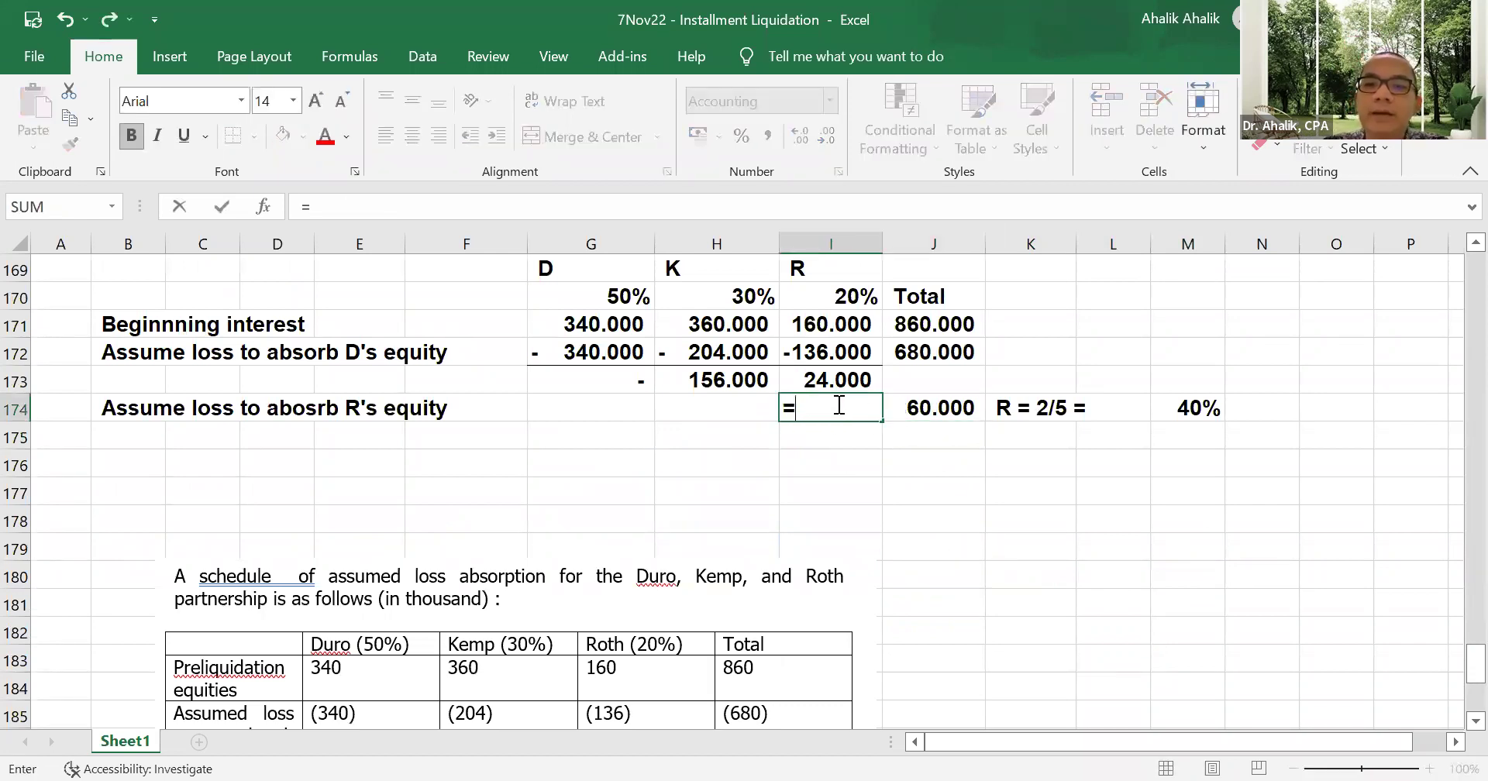
text(-)
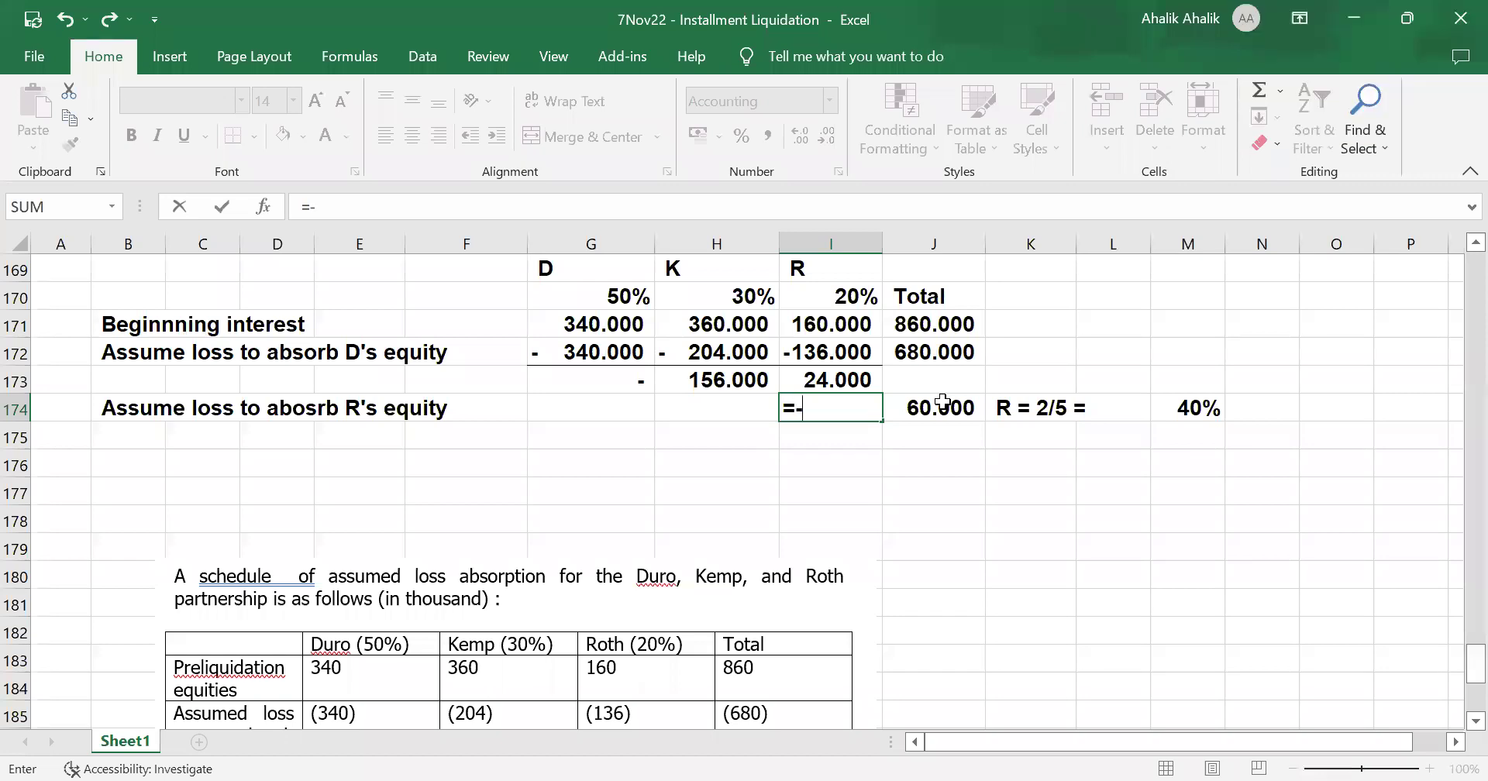
click(942, 401)
text(*)
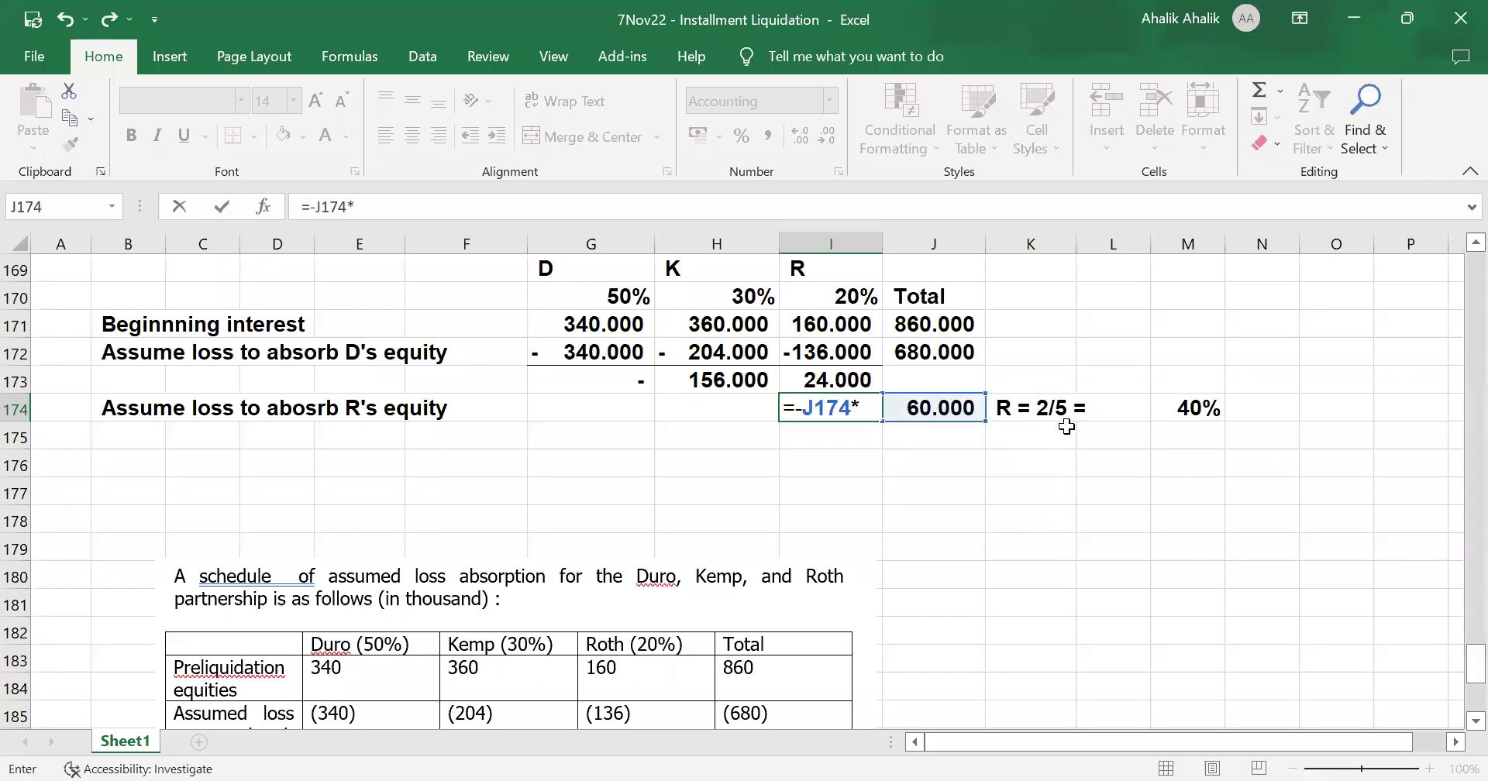
click(1155, 412)
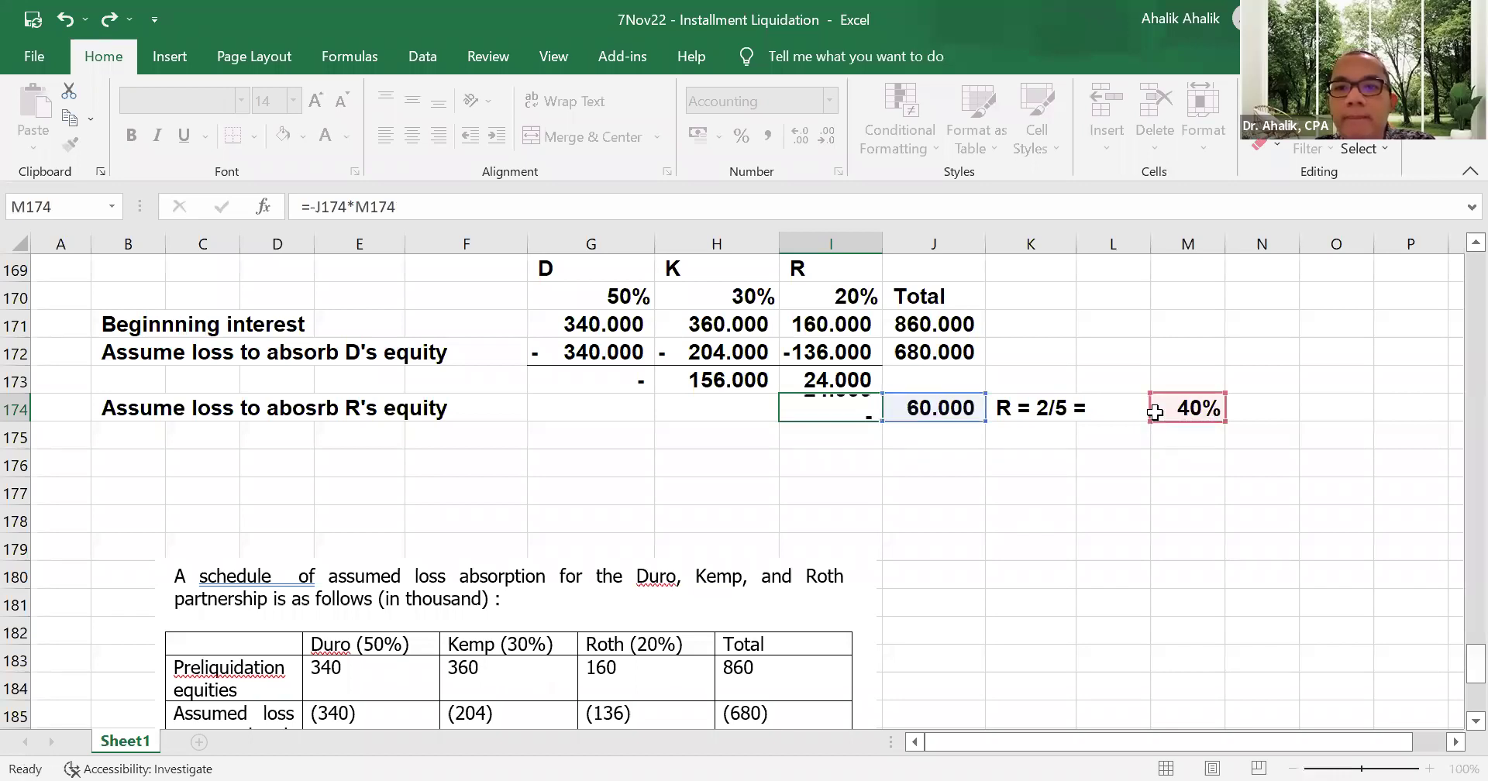
key(Return)
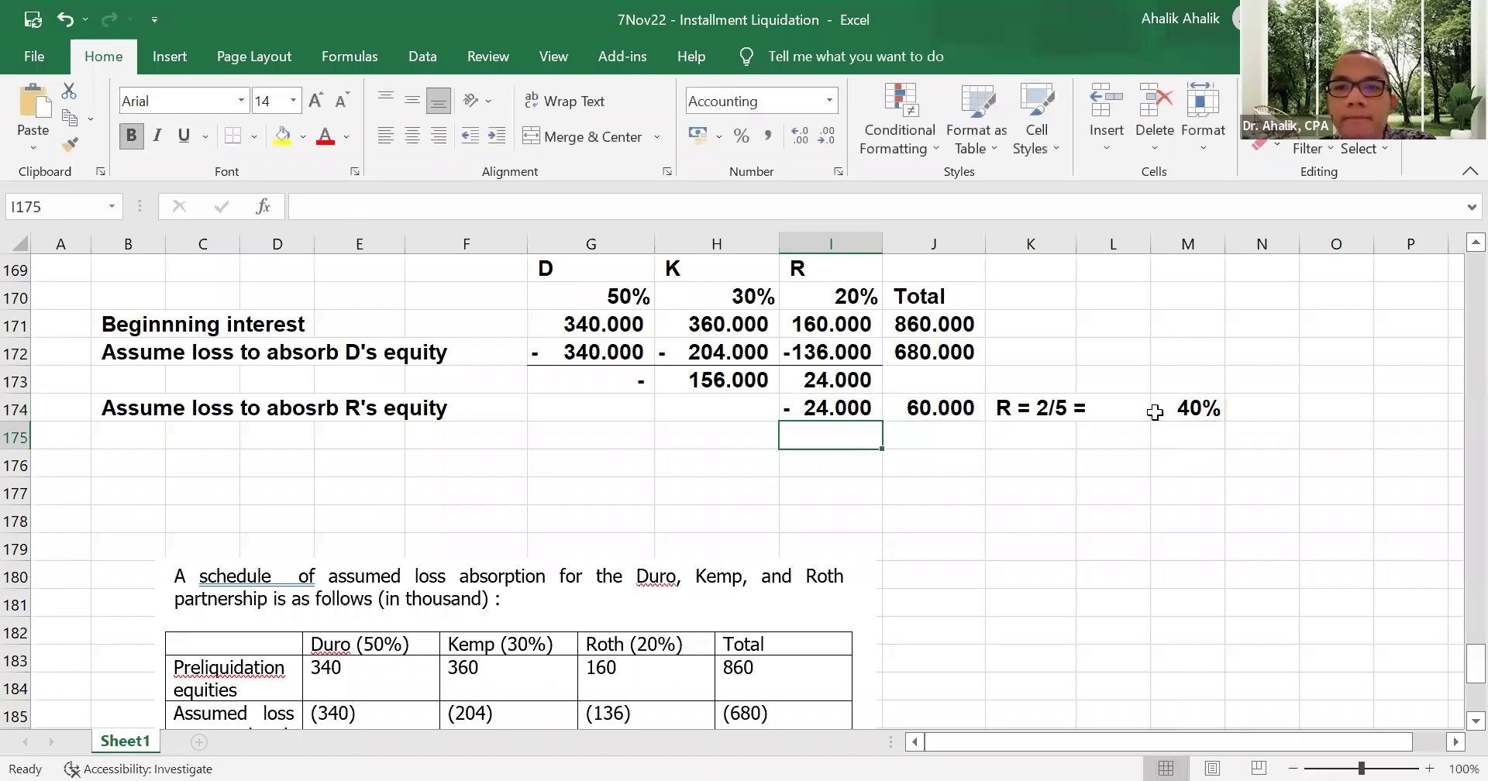
- Try to compute K's share of the second assumed loss in H174 with =I174-J174
click(690, 408)
text(=)
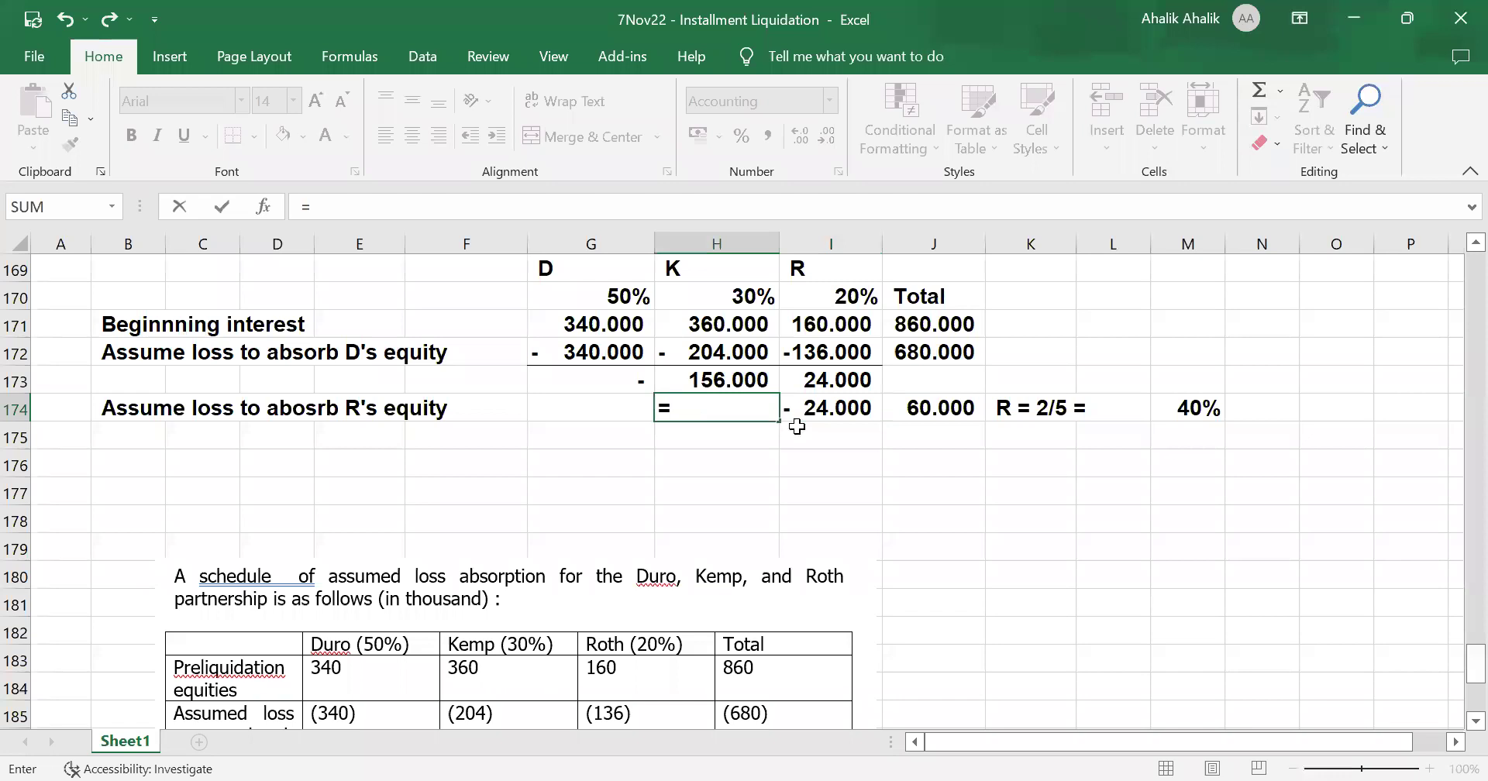
click(864, 411)
text(-)
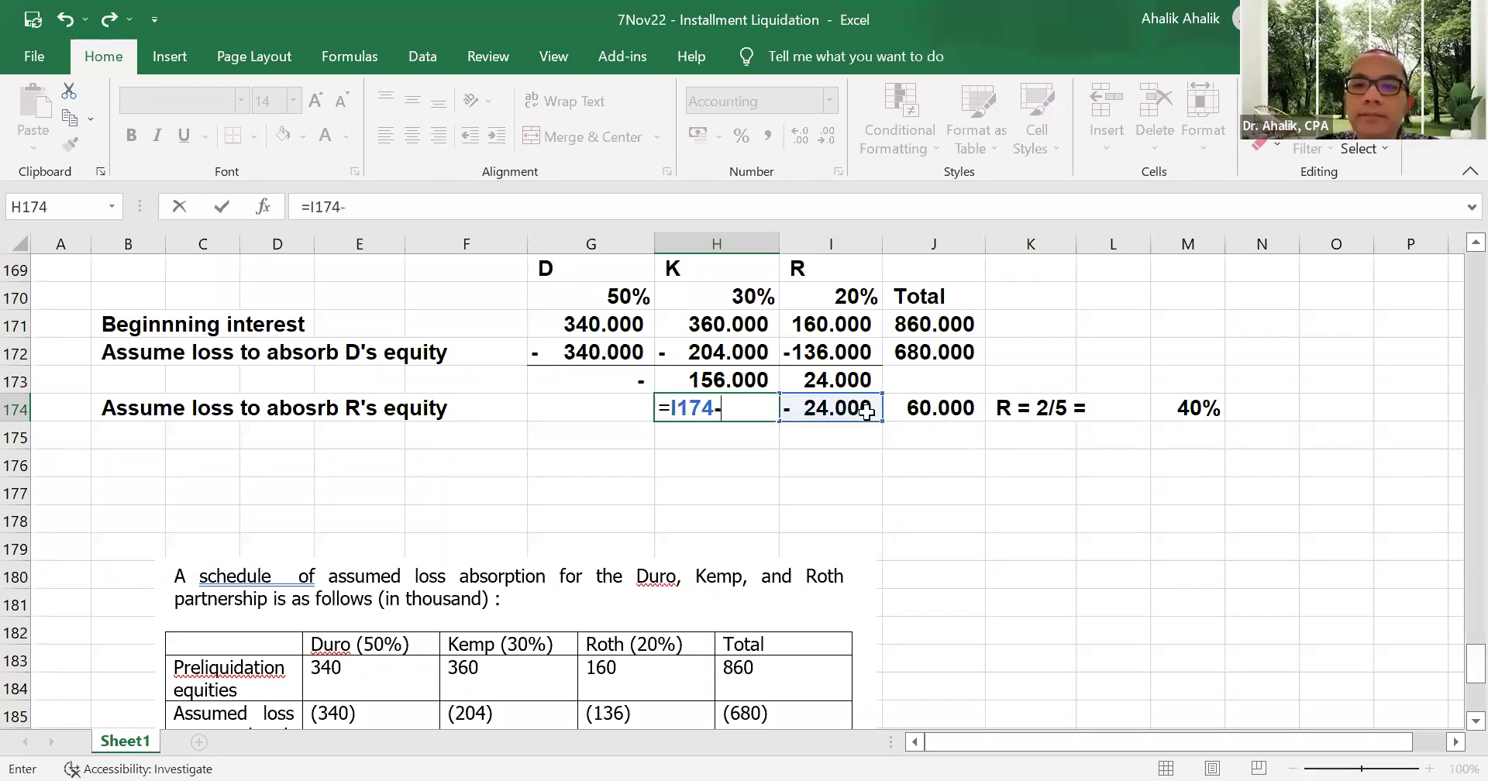
click(921, 411)
key(Return)
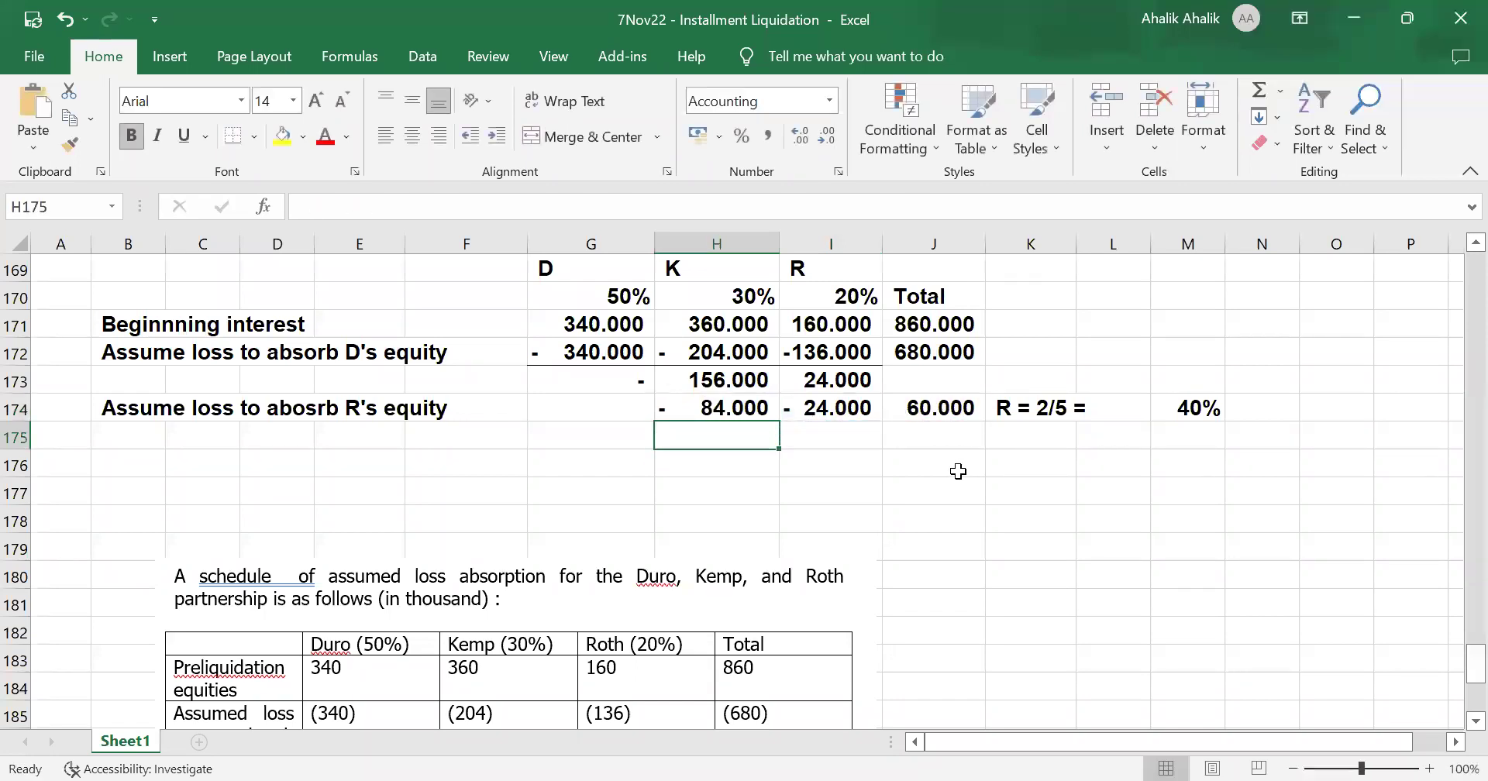
- Replace K's share of the loss in H174 with =-60%*J174 and check it against the reference schedule below
key(Up)
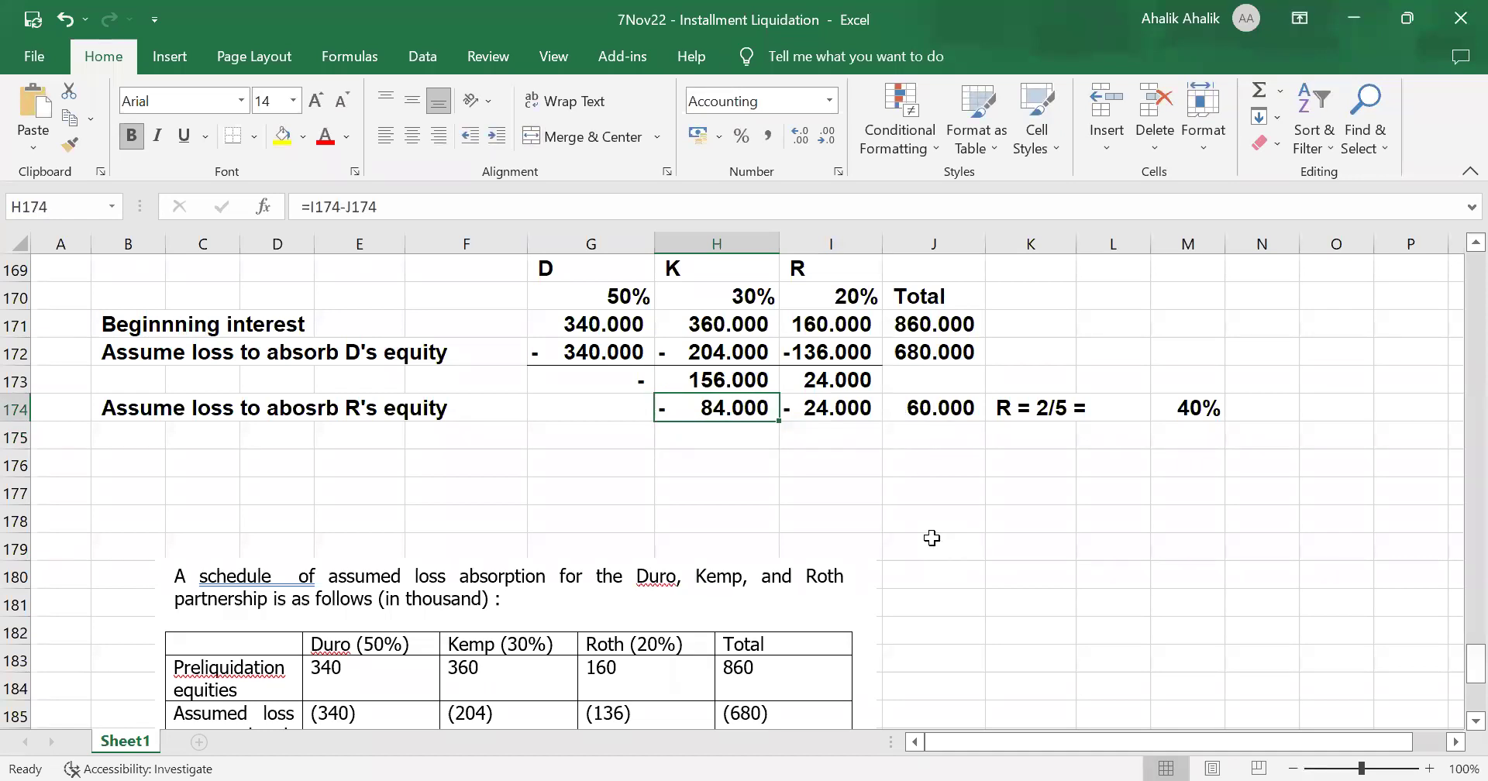
text(==)
key(BackSpace)
text(=-60%)
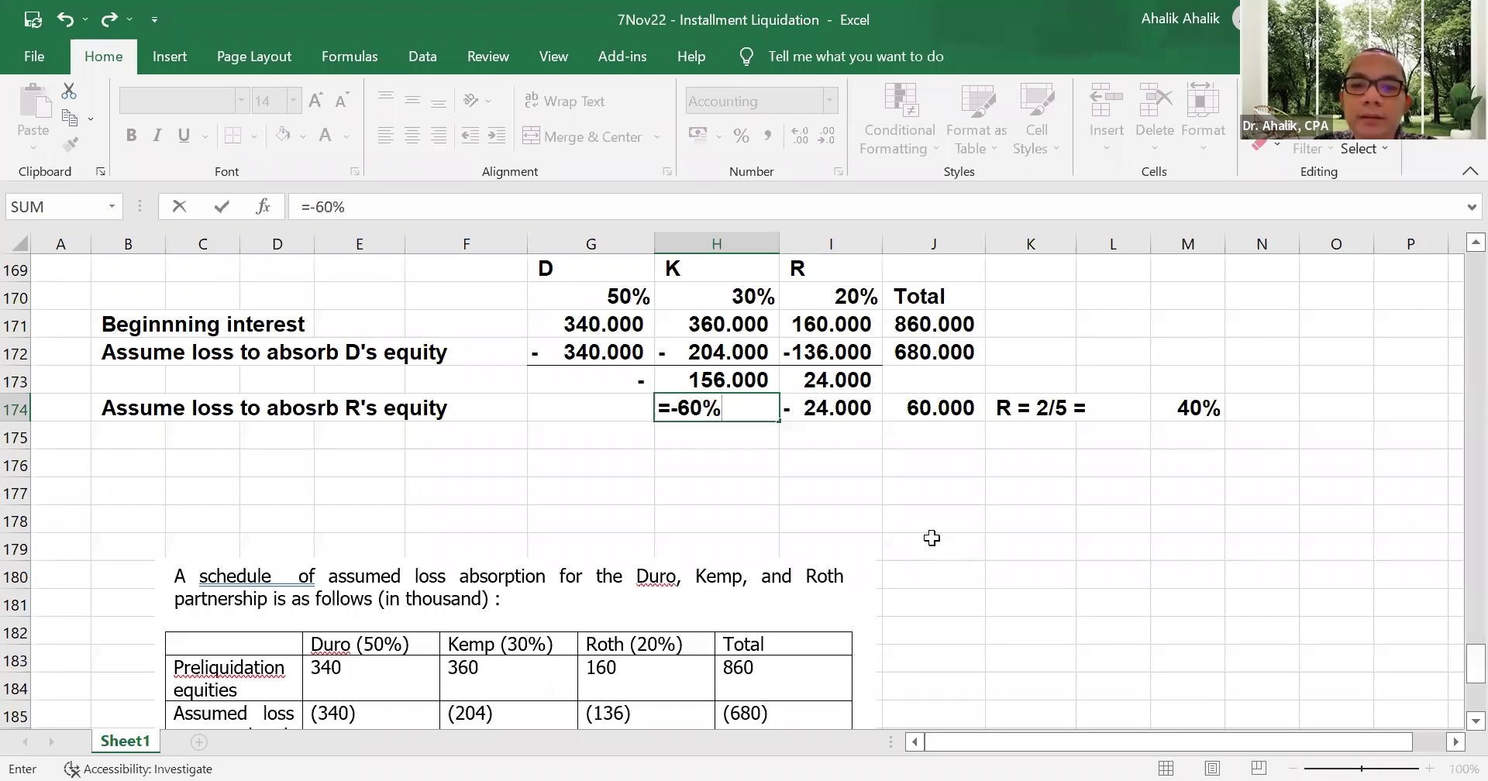
text(*)
click(925, 409)
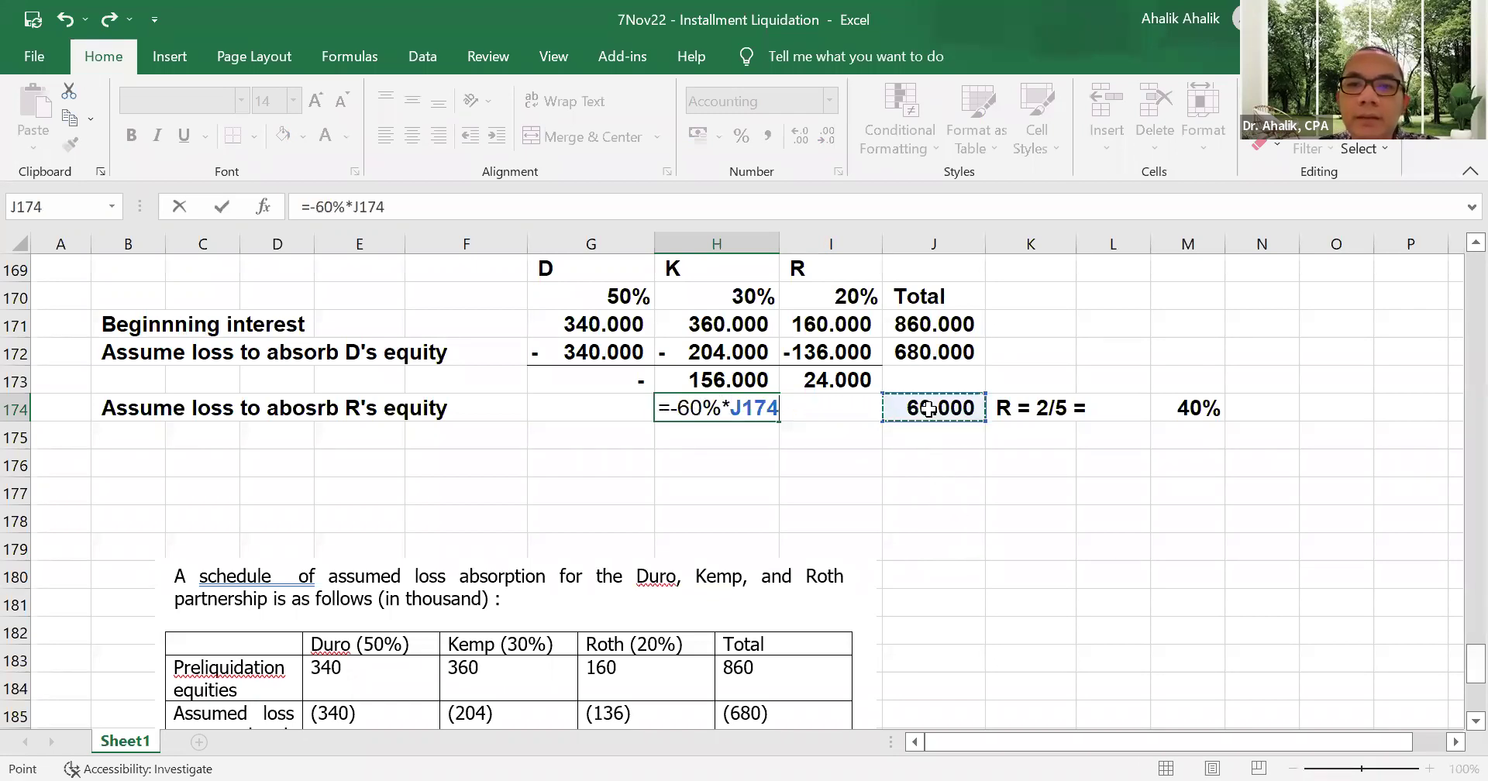
key(Return)
scroll(985, 535, down, 2)
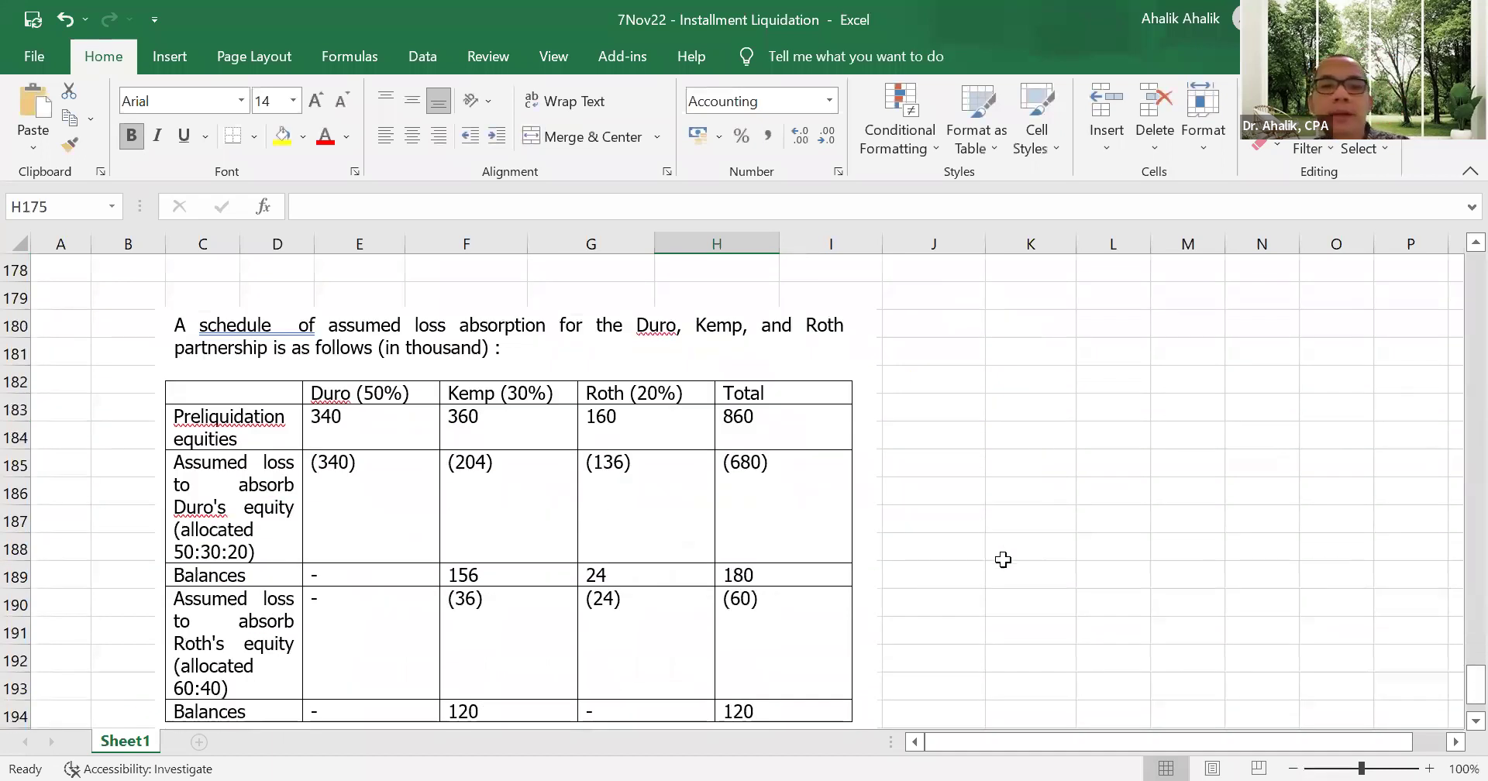
scroll(1000, 555, down, 3)
scroll(1046, 520, up, 6)
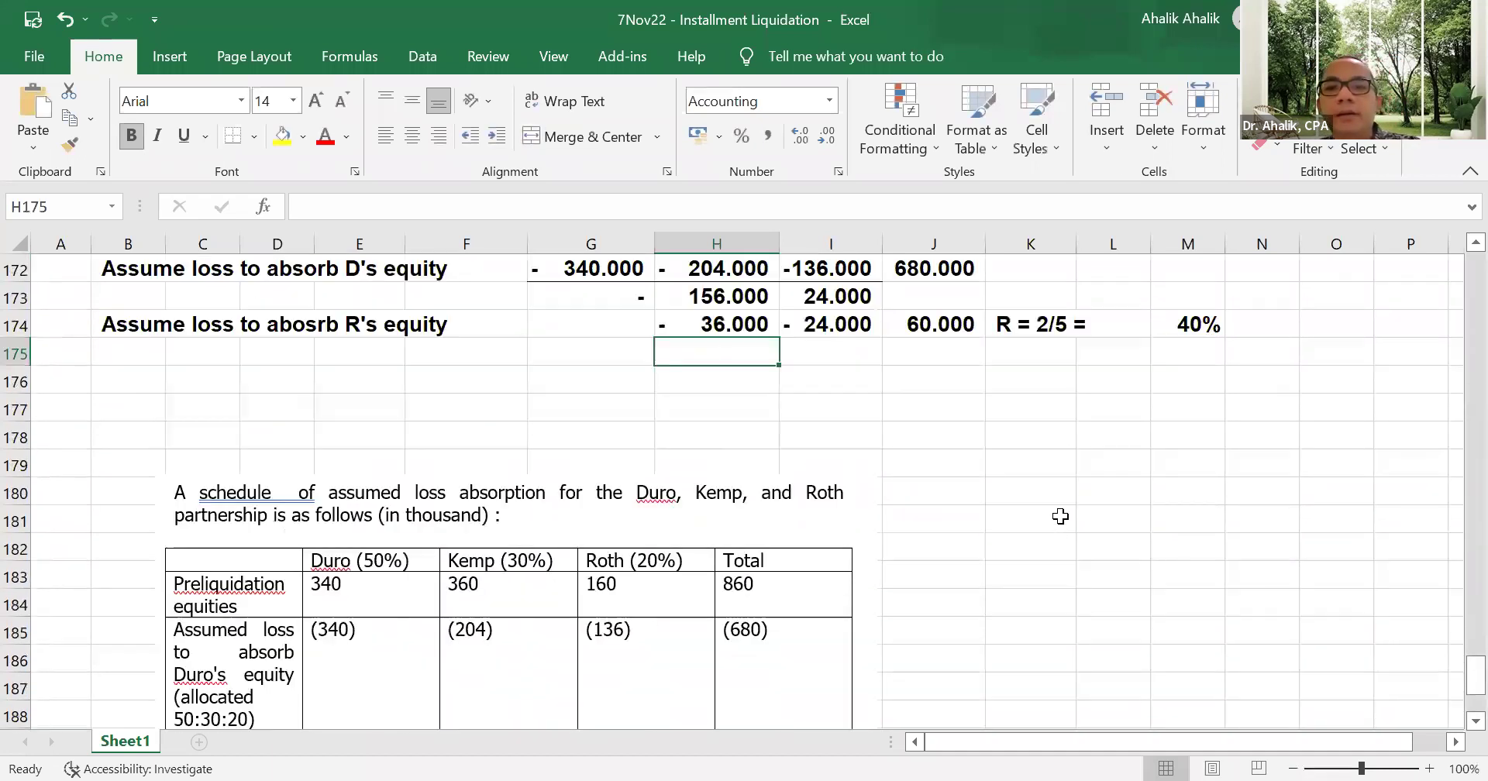
- Underline G174:I174 and compute D's balance in G175 with =SUM(G173:G174), using a zero loss in G174
drag(625, 496, 861, 493)
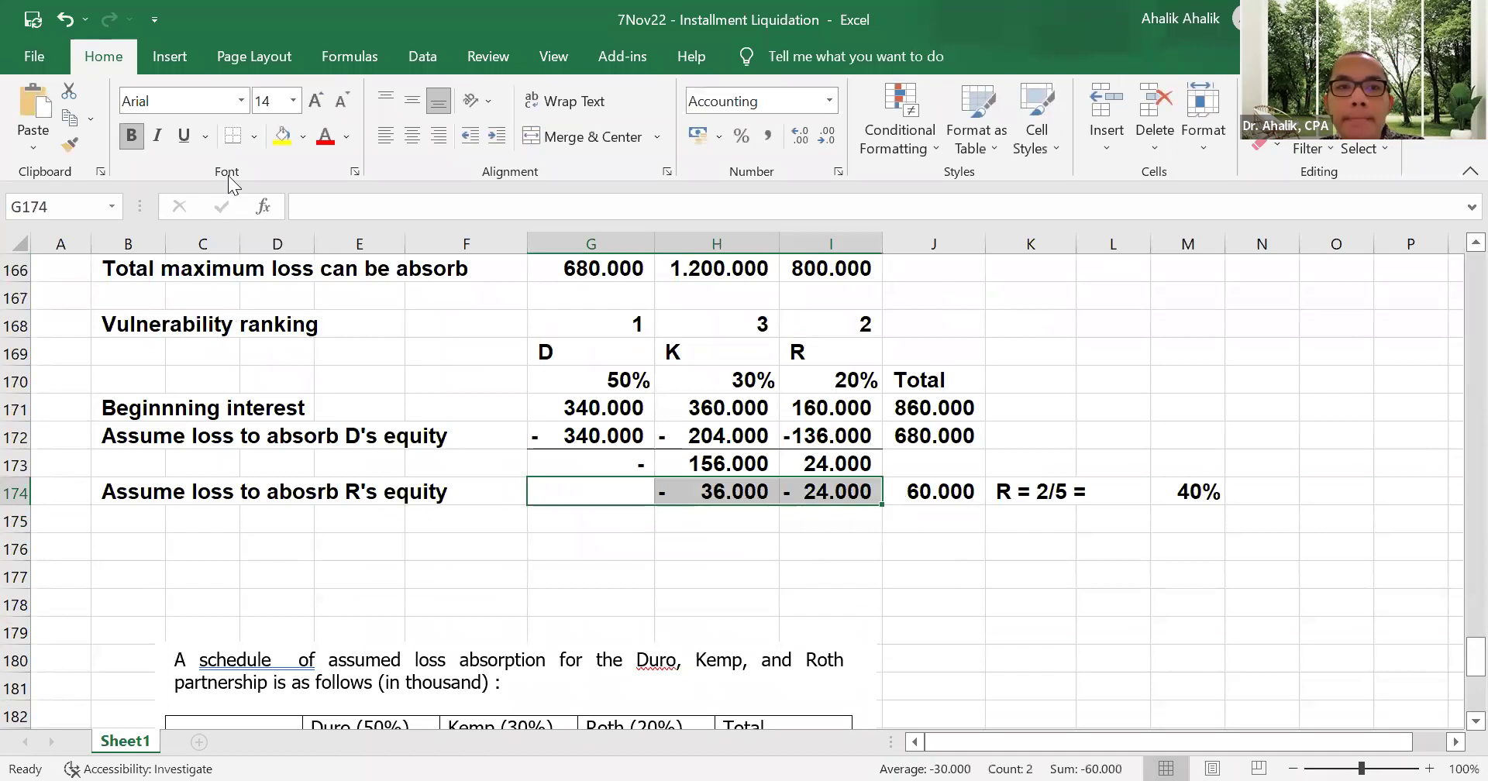
click(592, 522)
text(=sum()
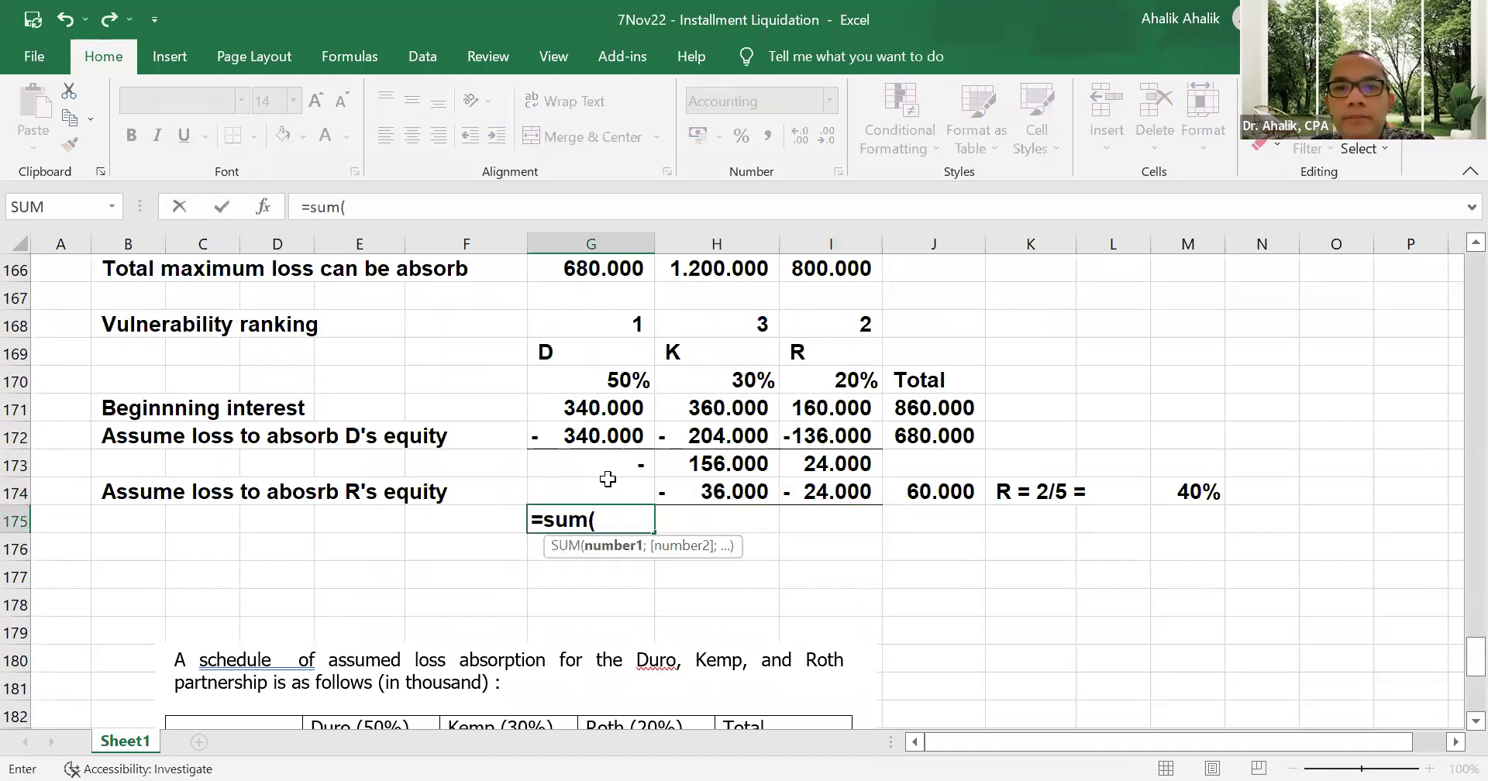
drag(616, 465, 616, 487)
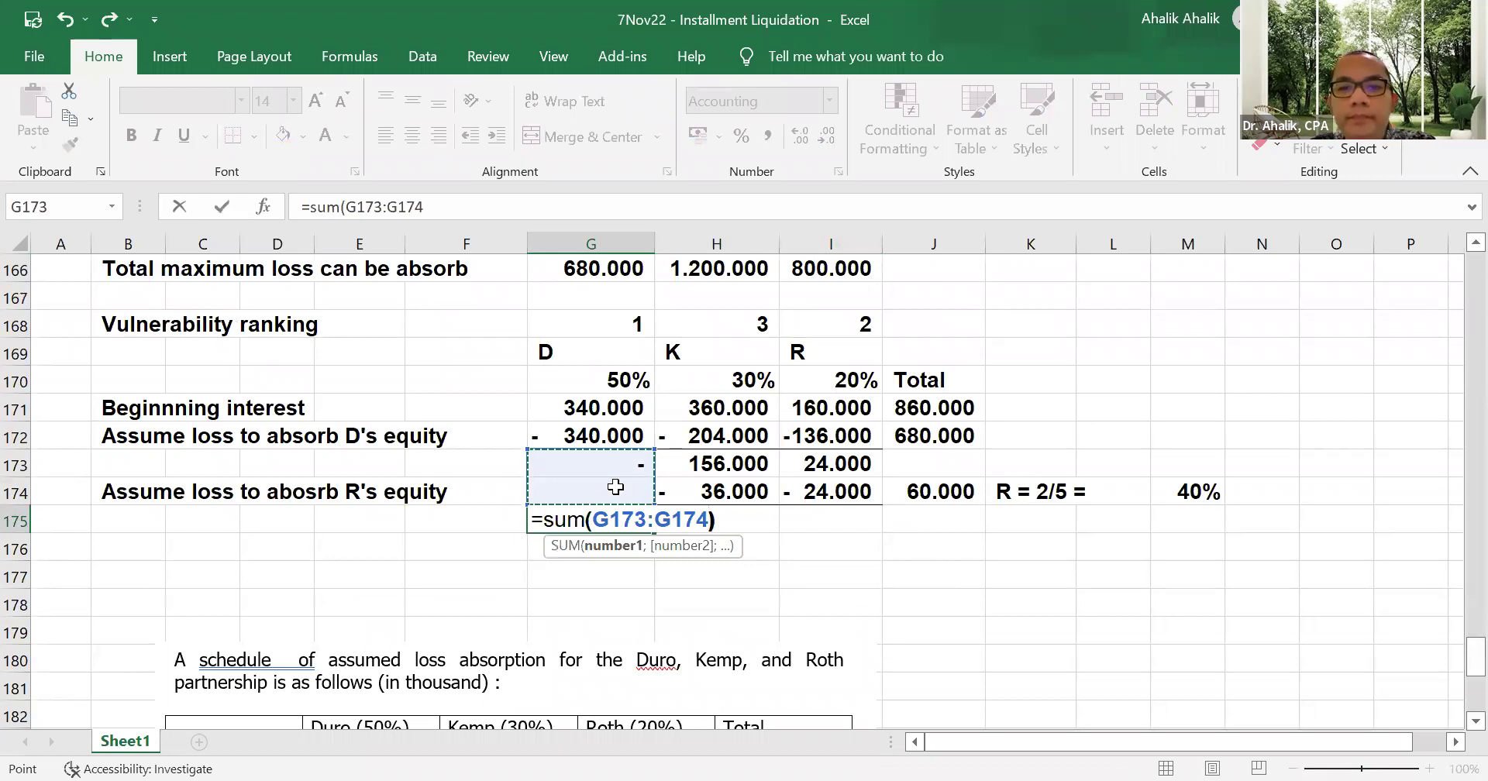
key(Return)
click(615, 487)
key(Down)
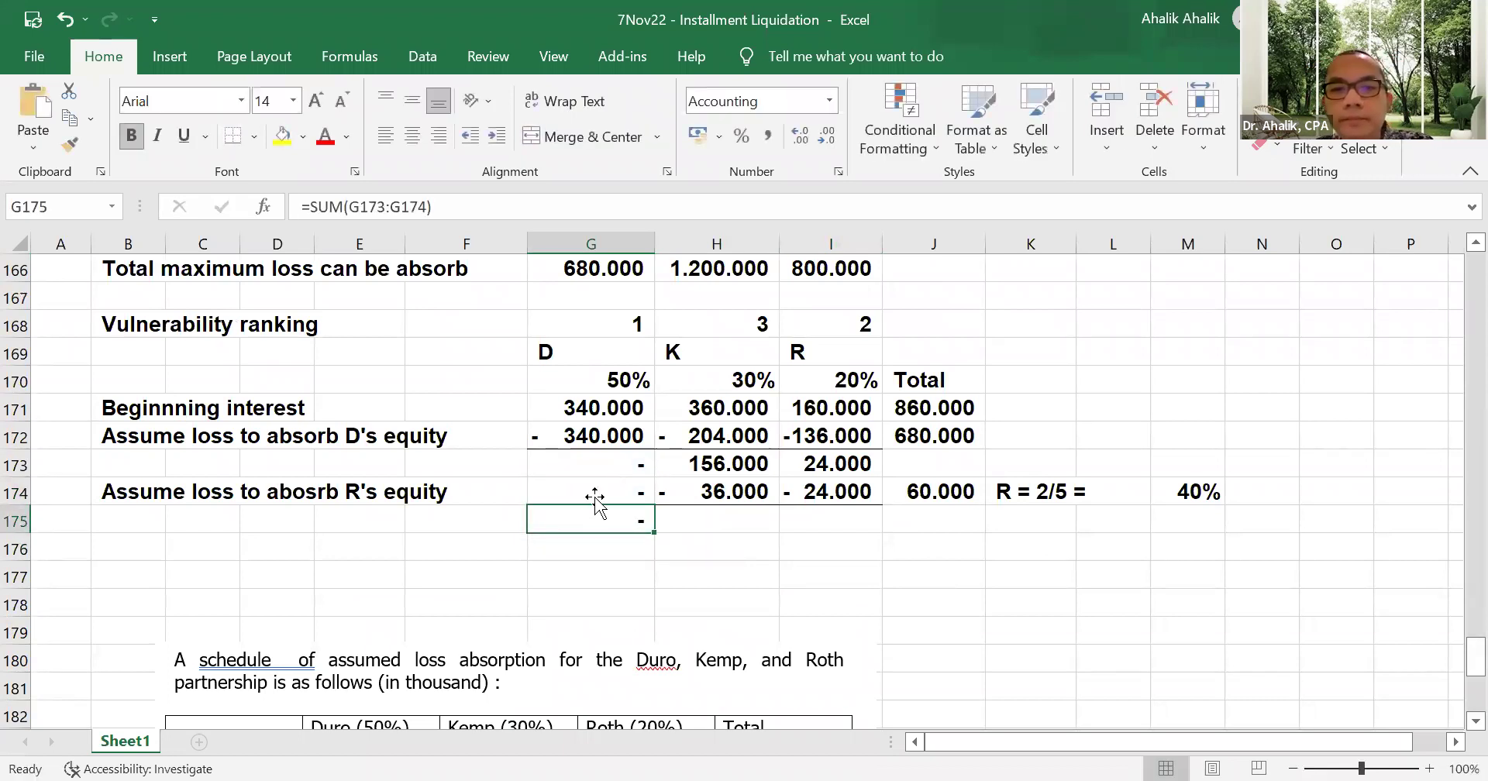
- Copy D's balance formula from G175 across to H175:I175 and check the balances against the reference schedule below
drag(887, 549, 889, 551)
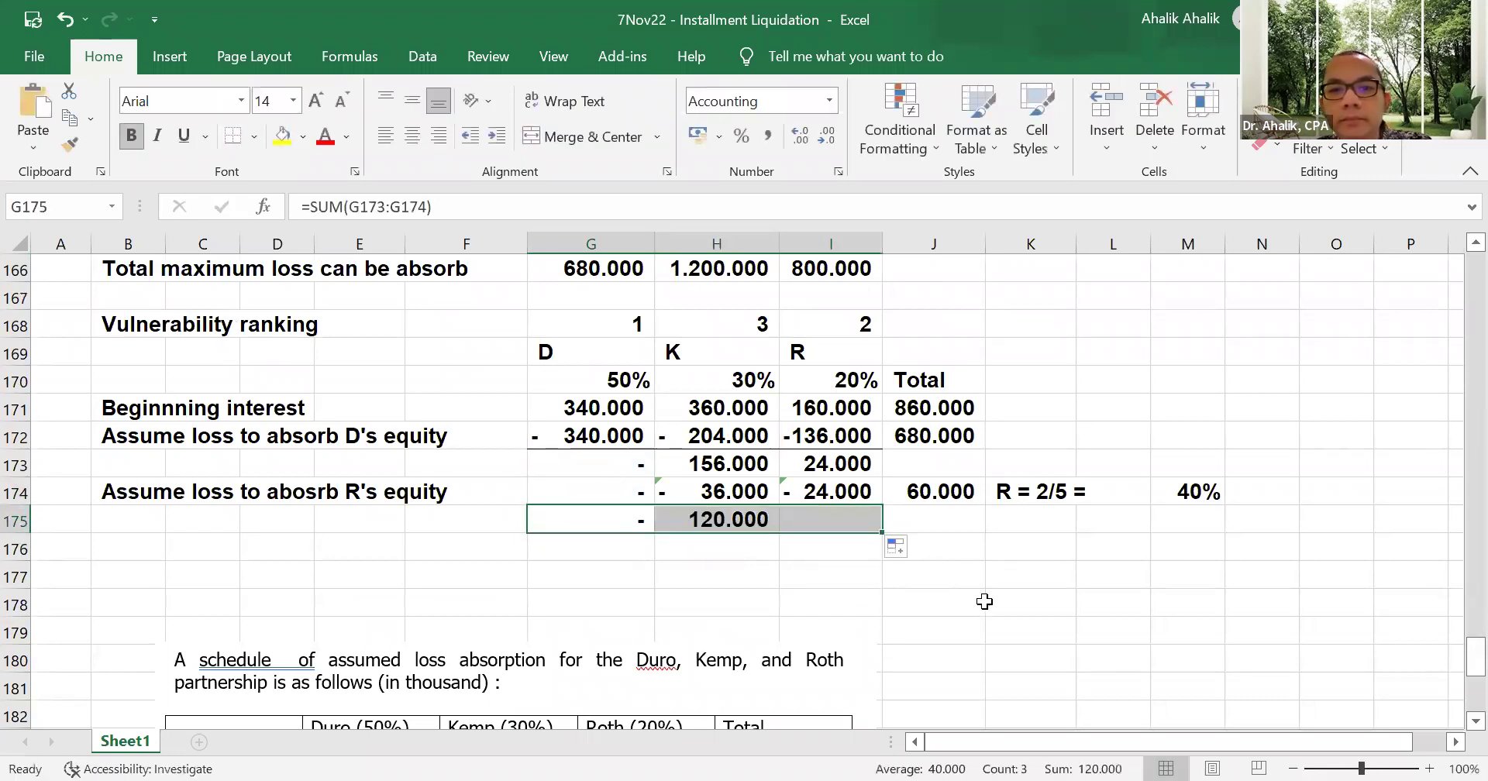
scroll(1010, 573, down, 5)
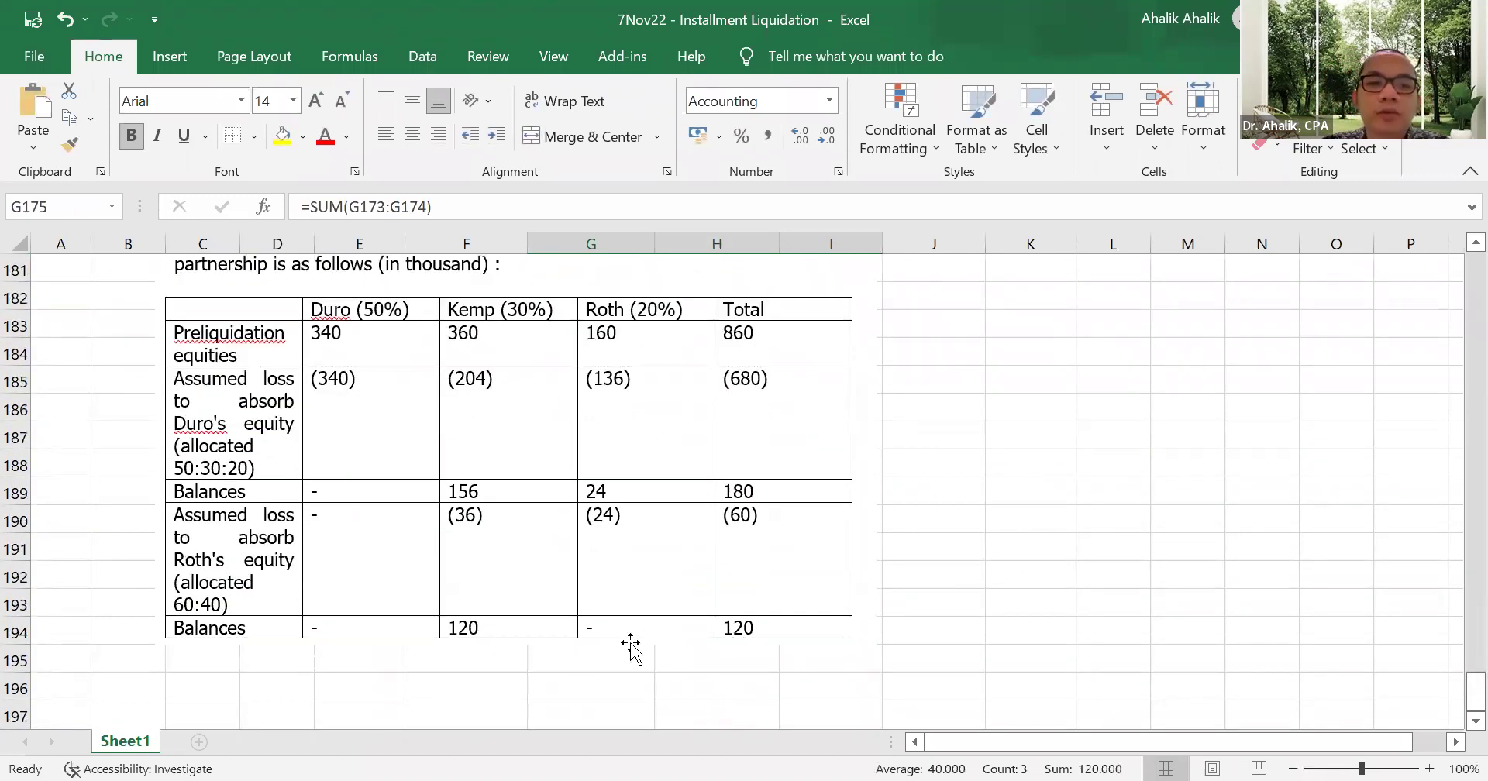
scroll(957, 538, up, 5)
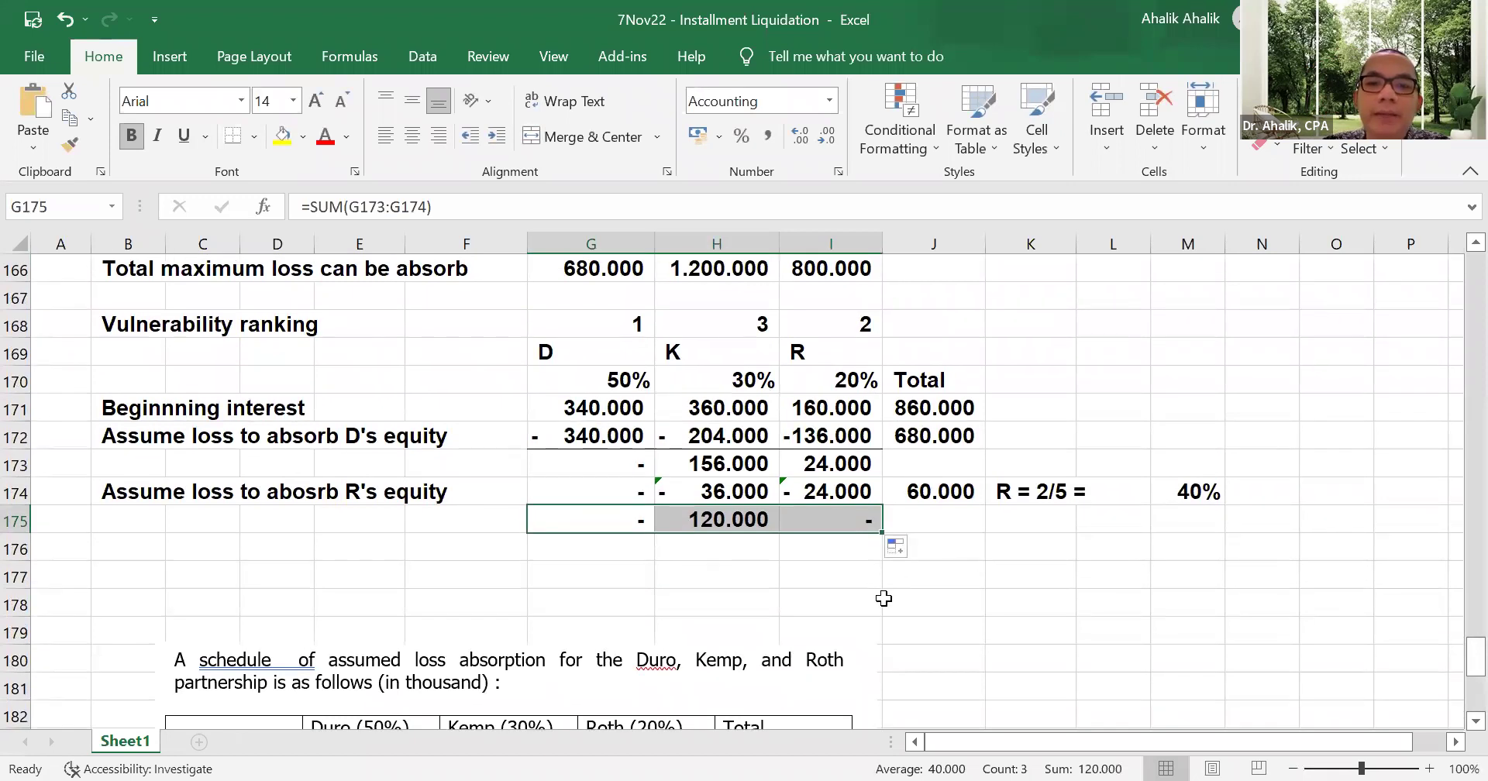
- Total the partners' remaining balances in J175 with =SUM(G175:I175)
click(942, 589)
click(945, 522)
text(=)
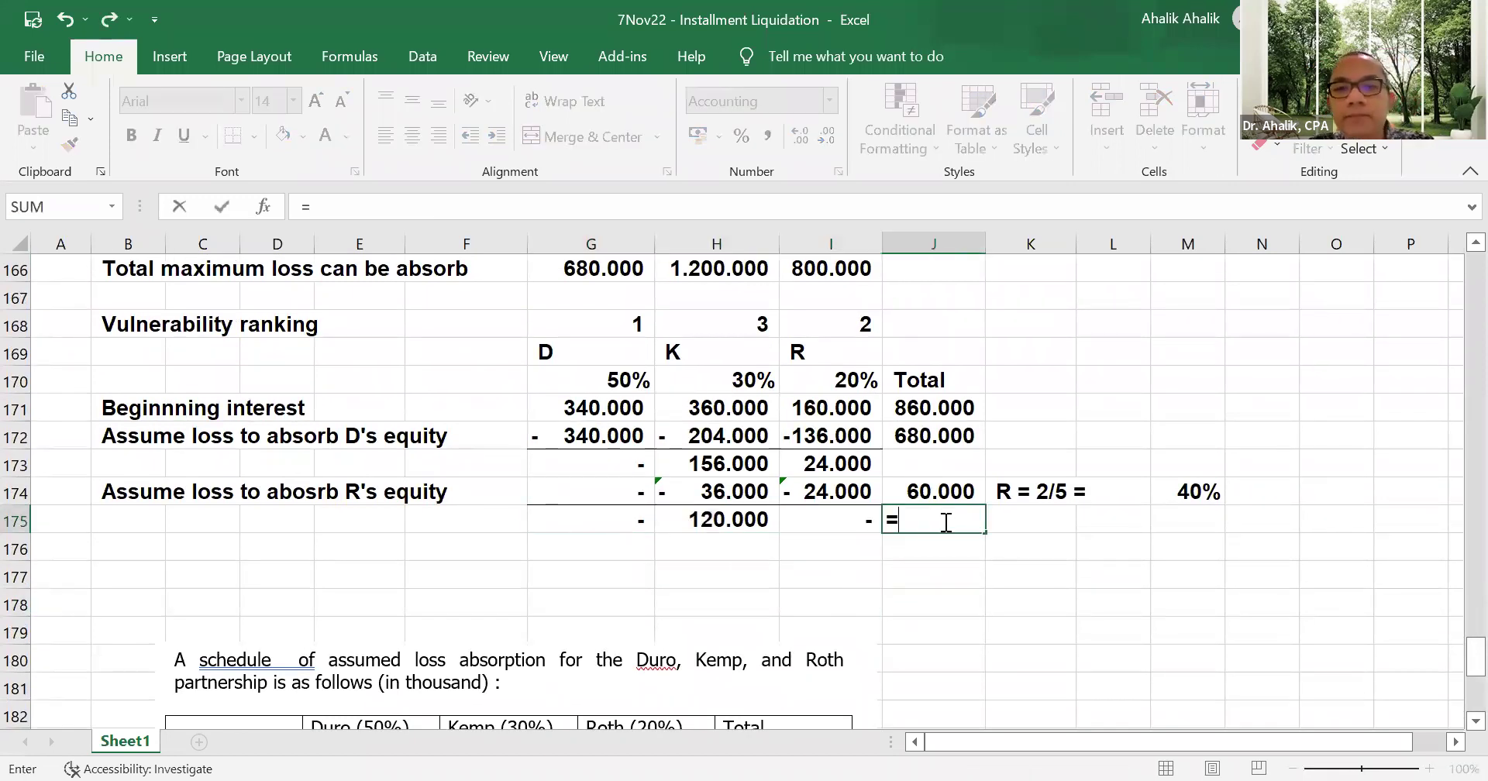
text(sum()
drag(614, 518, 798, 533)
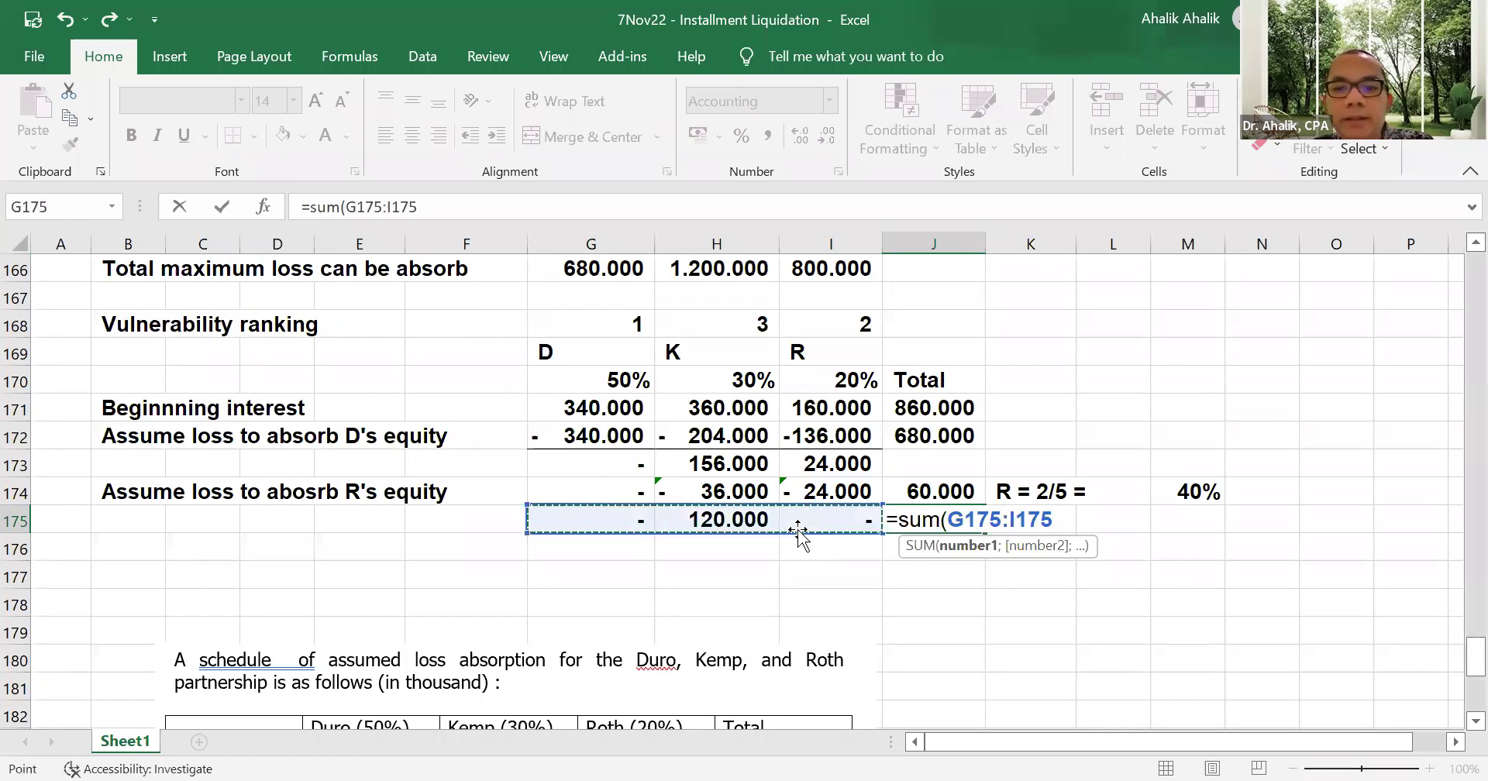
key(Return)
- Delete the reference picture of the assumed loss absorption schedule below the worksheet calculation
scroll(830, 532, down, 3)
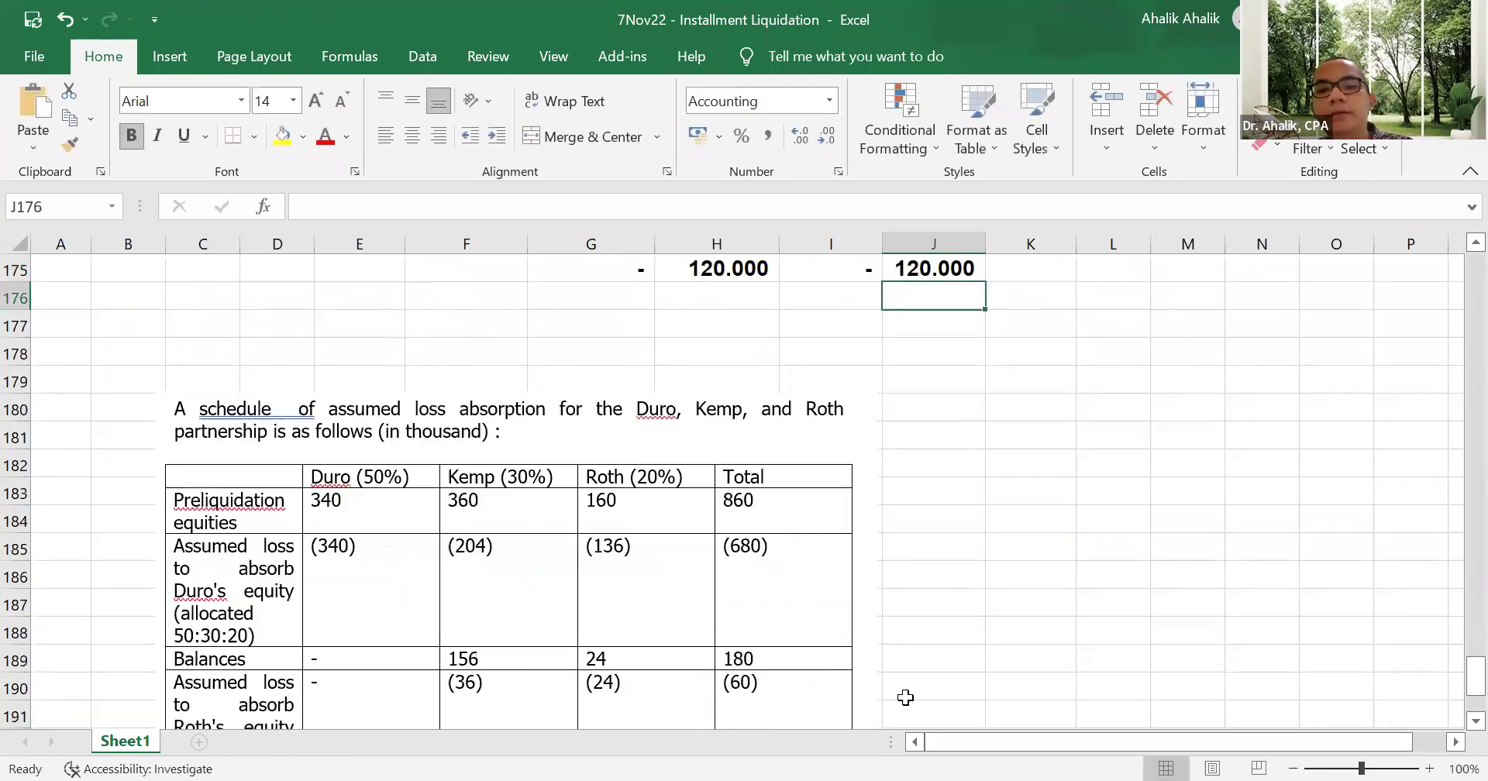
click(615, 606)
scroll(639, 605, down, 4)
key(Delete)
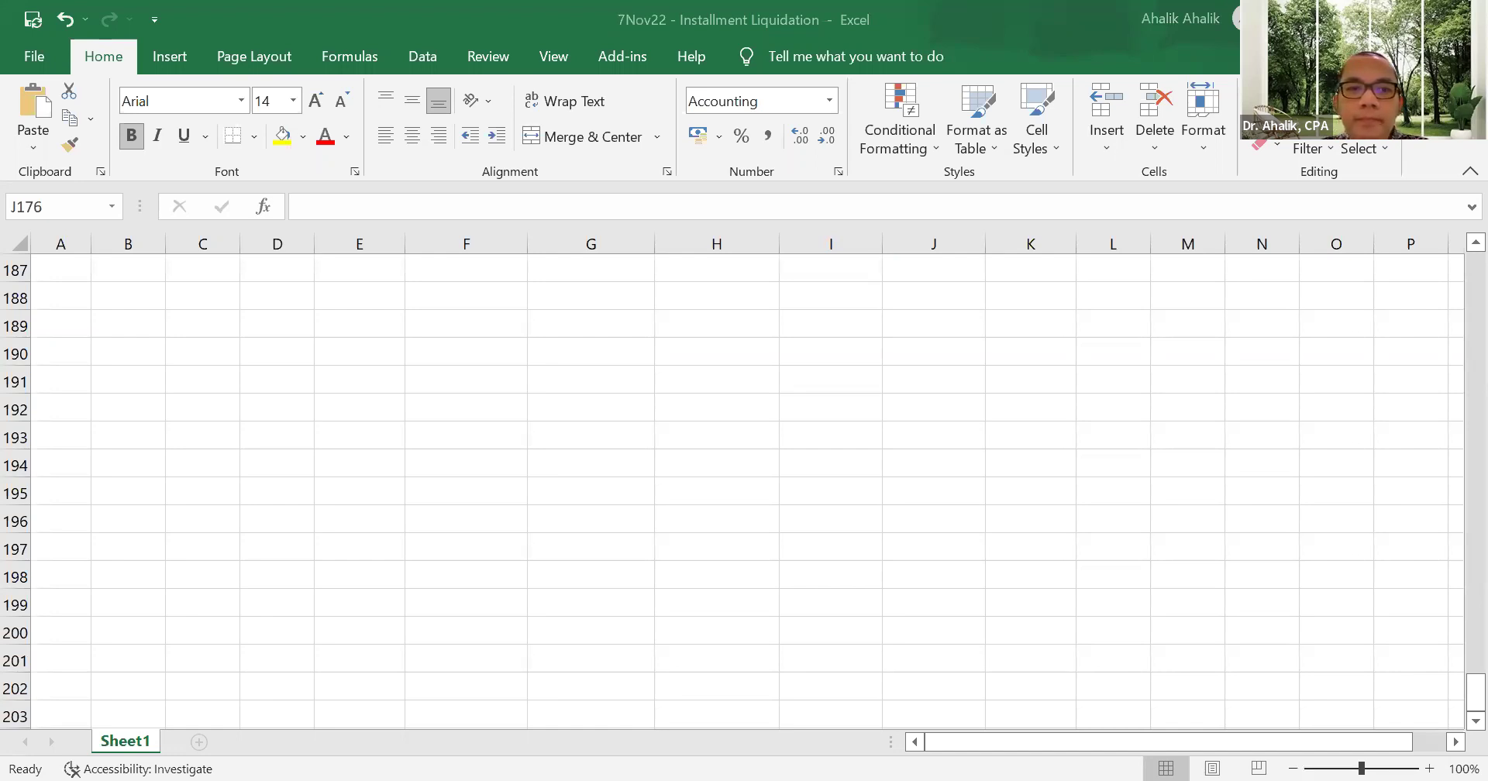
- Paste the cash distribution schedule picture with the first-installment table and place it a few rows below the assumed-loss calculation
scroll(206, 555, up, 6)
click(133, 542)
key(ctrl+v)
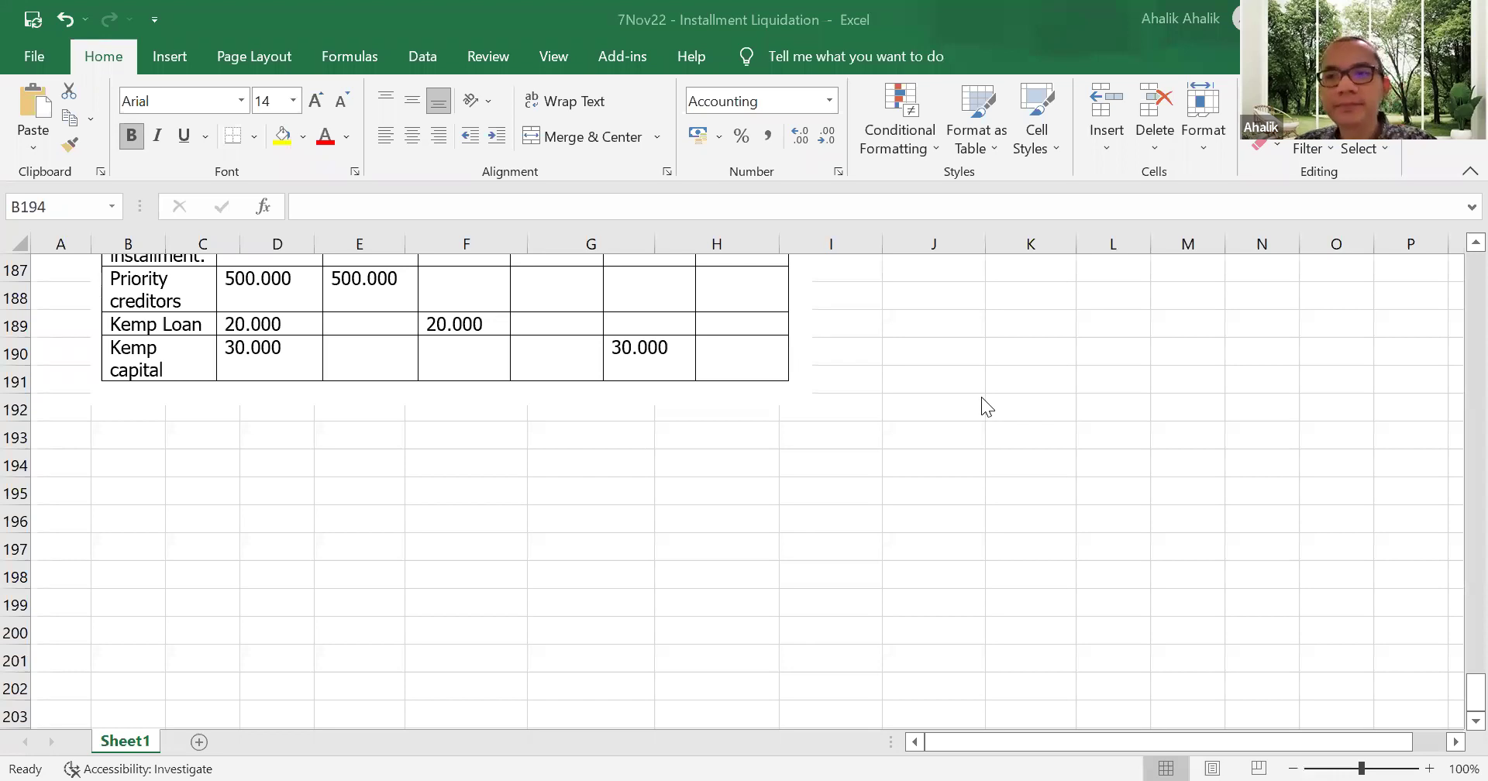
scroll(693, 478, up, 3)
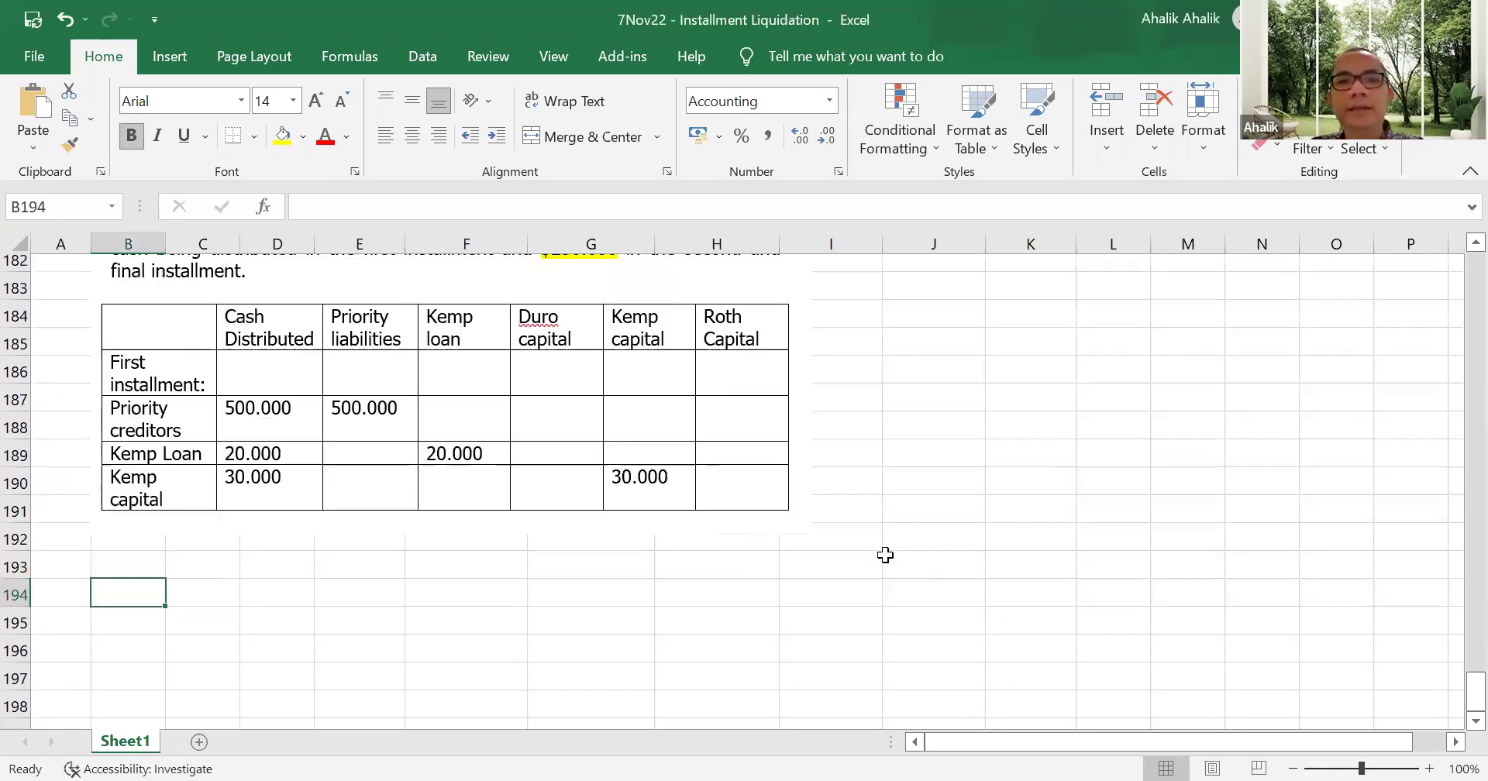
drag(449, 465, 515, 558)
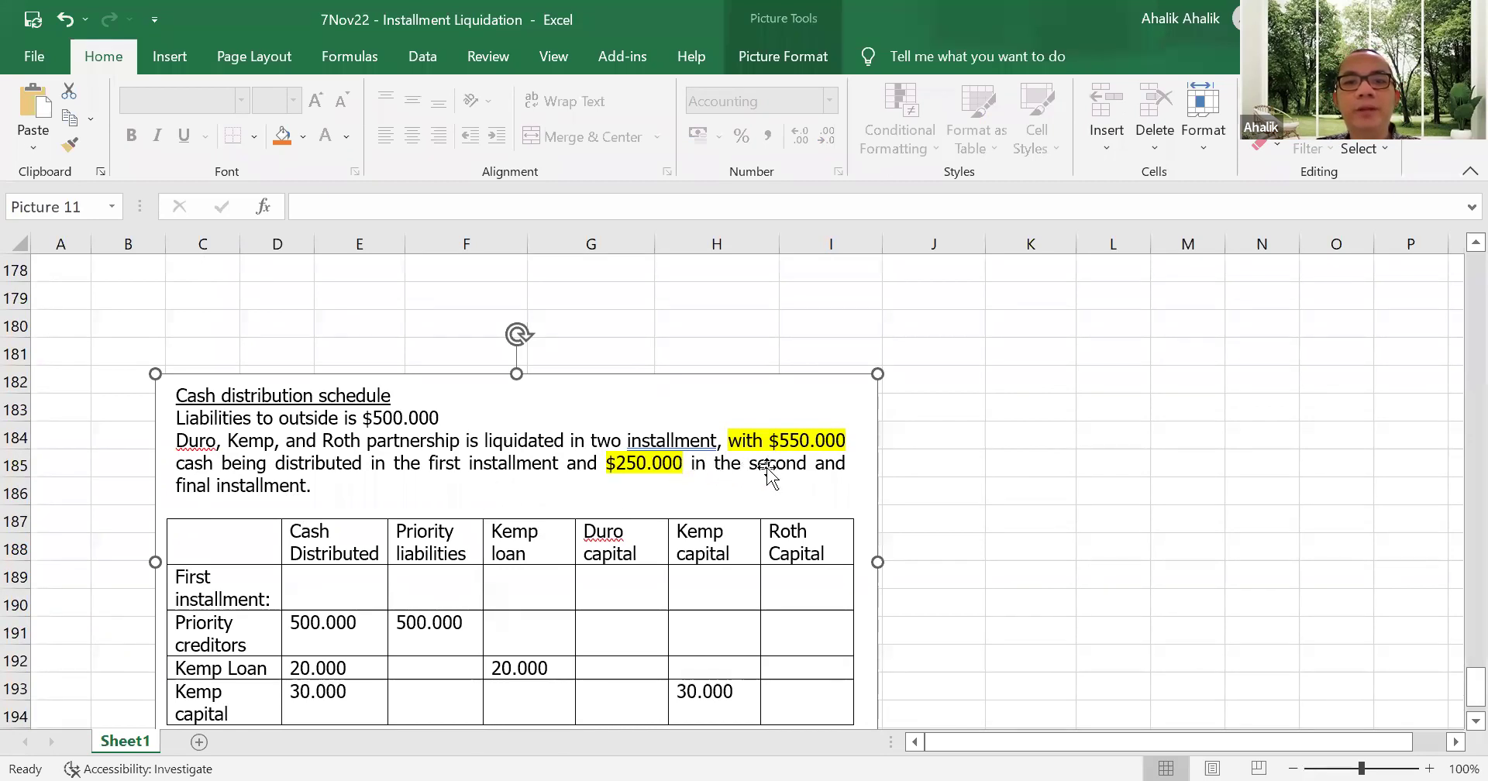
scroll(593, 502, down, 1)
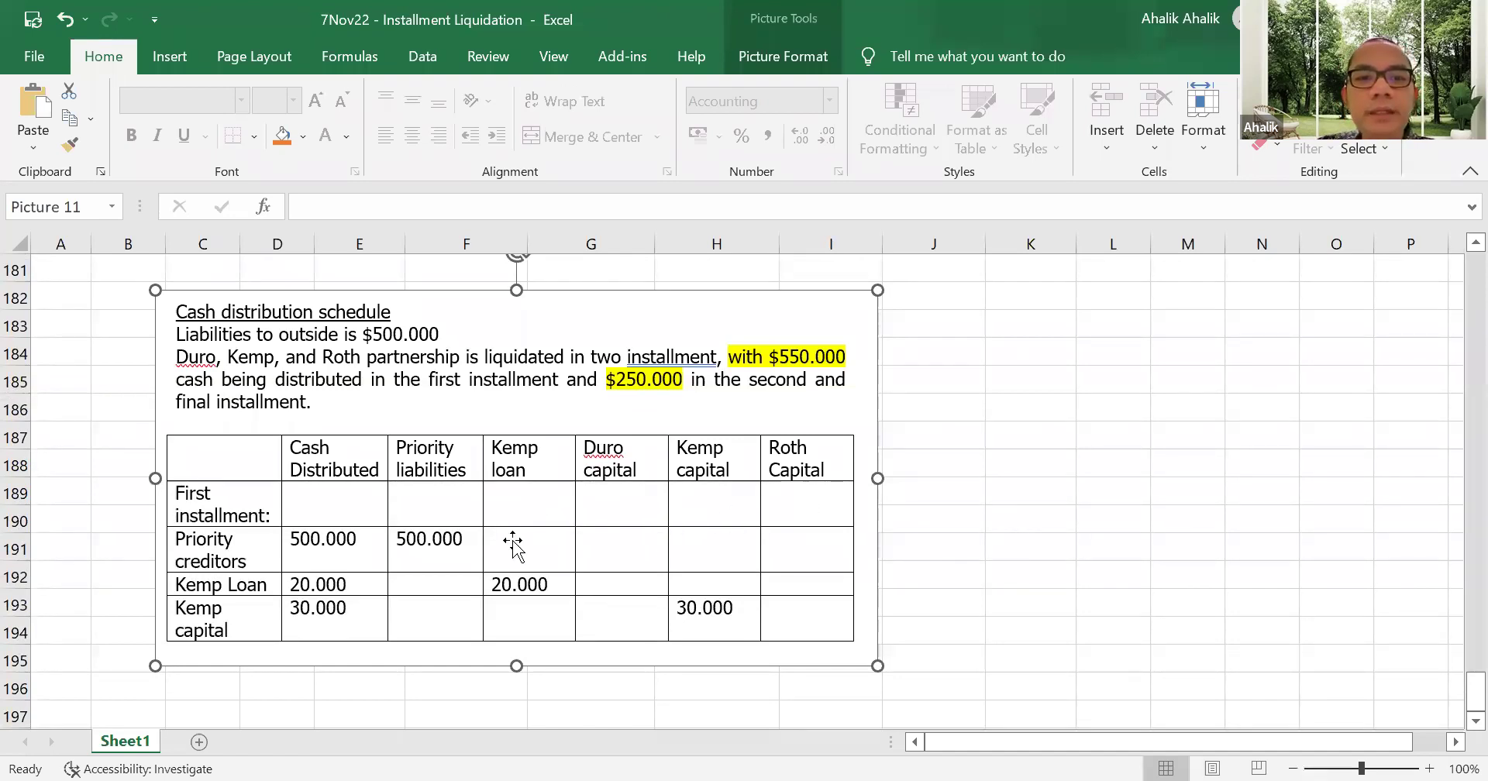
- Compare the pasted cash distribution schedule with the assumed-loss figures and move the picture up to start near row 177
scroll(671, 531, up, 2)
scroll(671, 531, up, 5)
scroll(631, 558, down, 2)
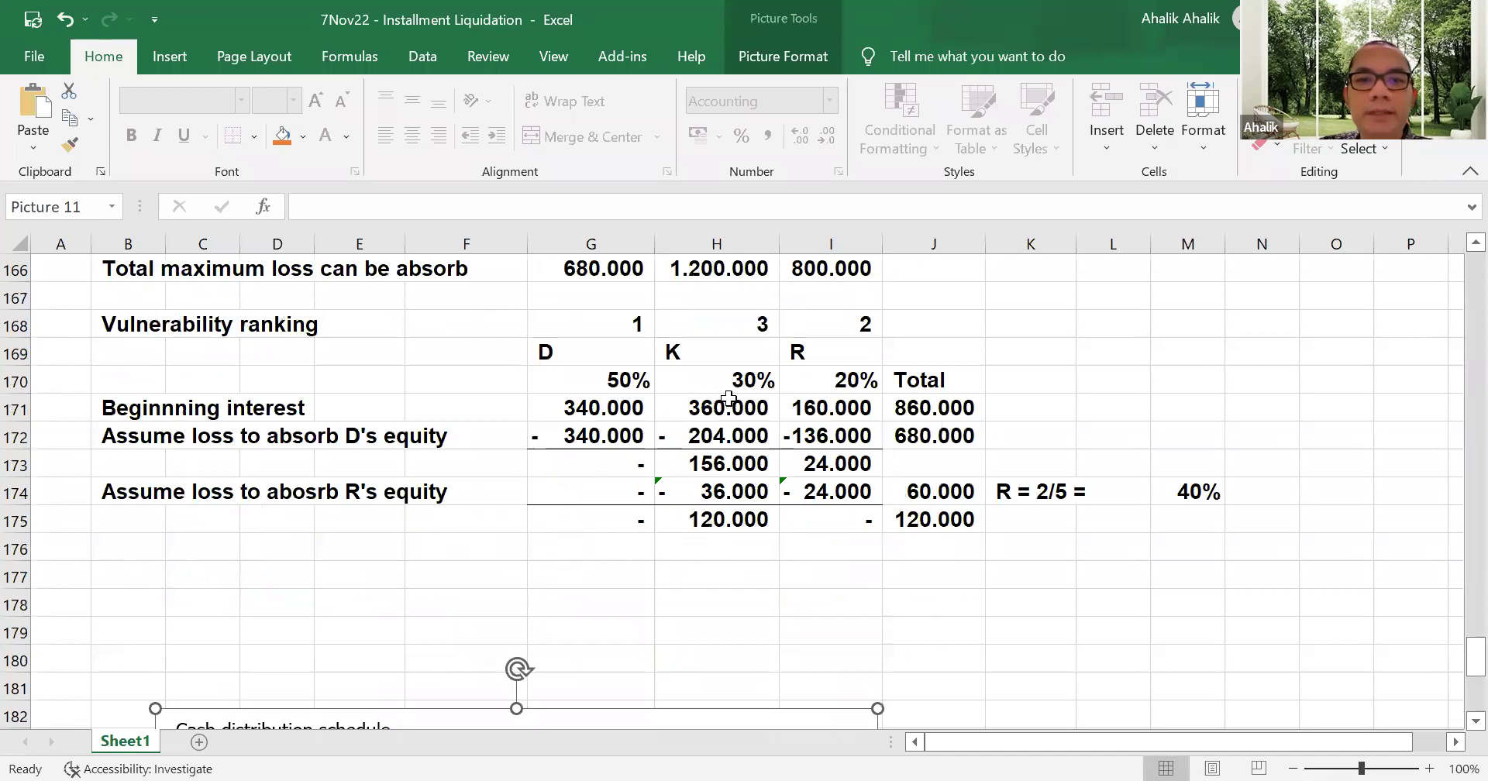
scroll(657, 492, down, 6)
scroll(655, 500, up, 1)
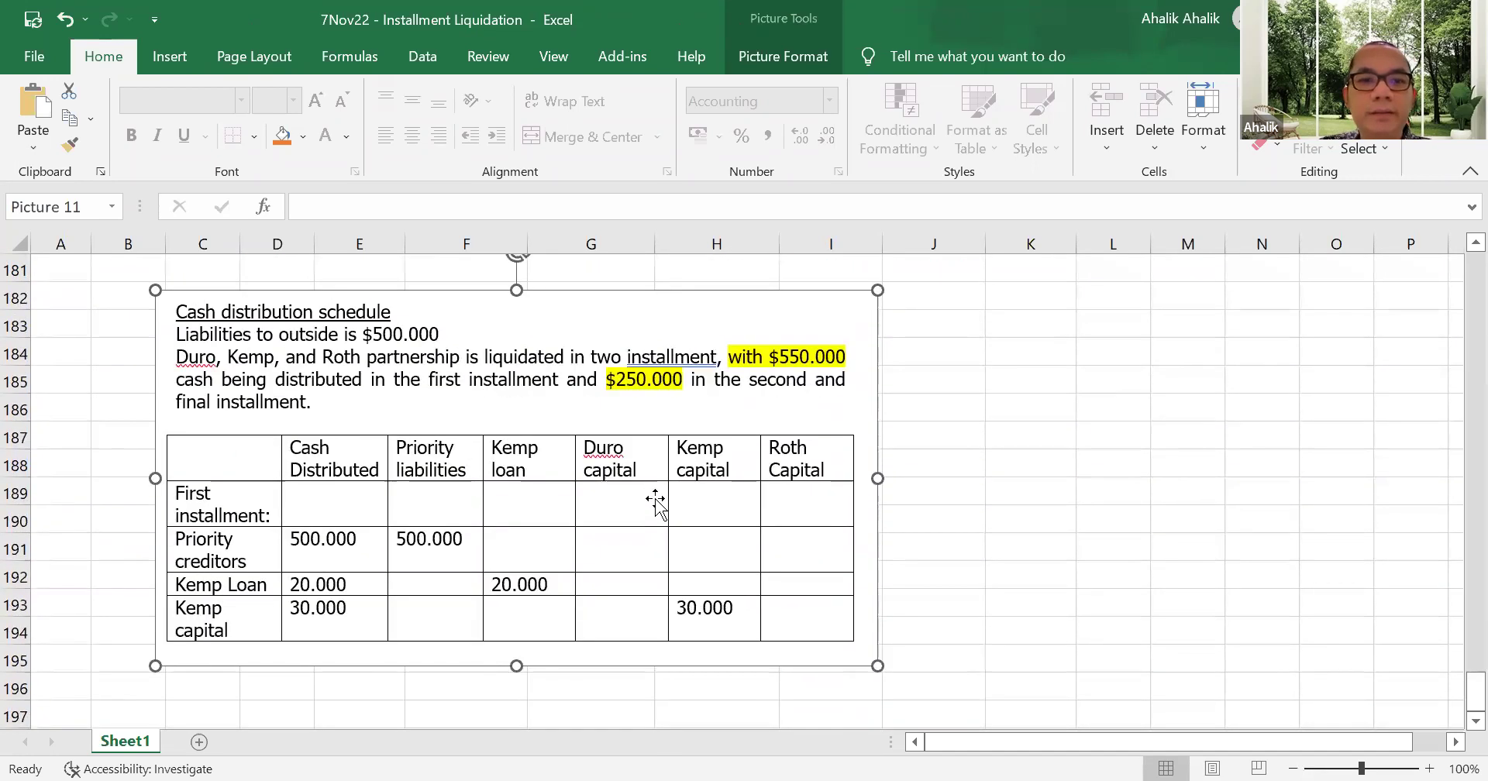
scroll(581, 531, up, 1)
scroll(520, 522, down, 1)
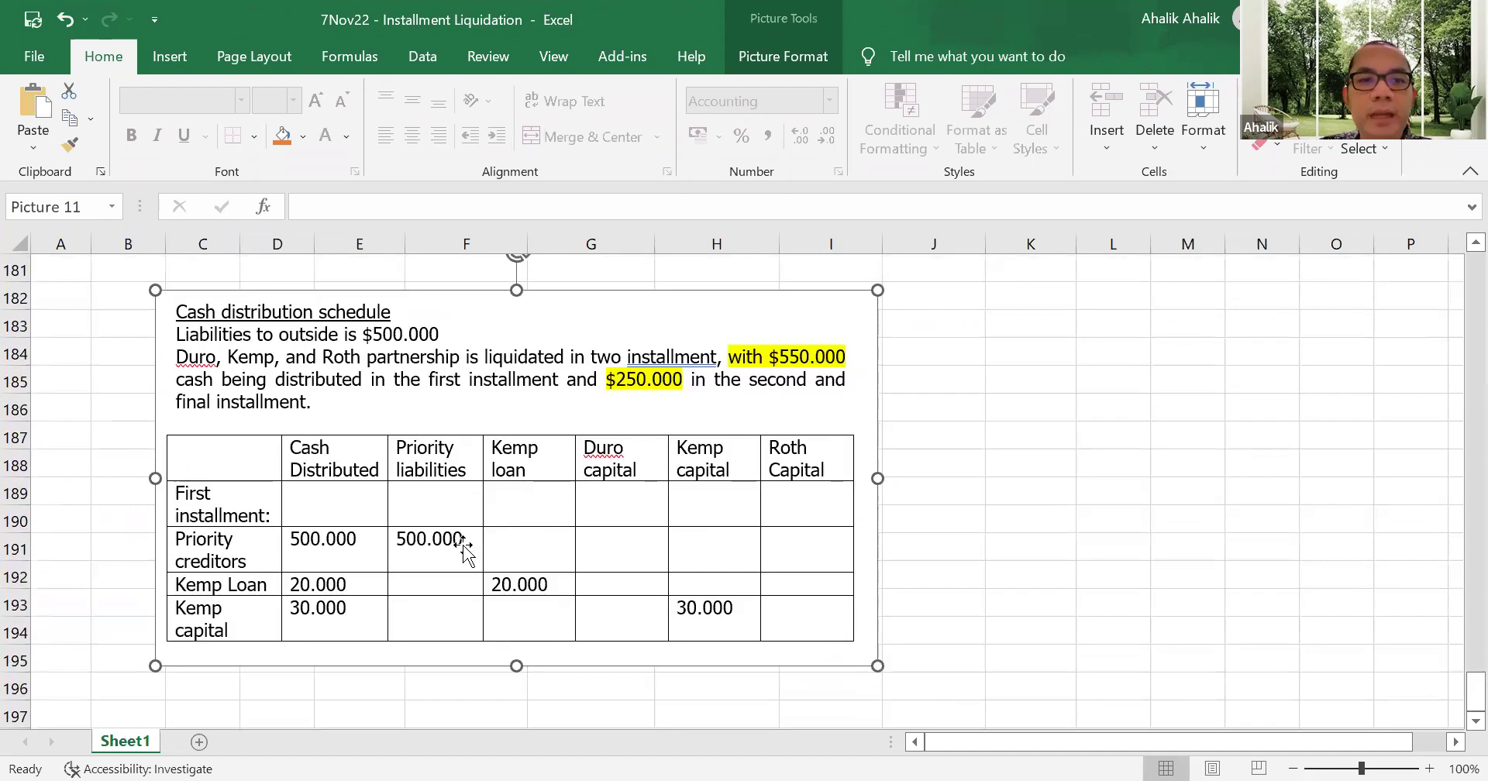
drag(492, 525, 491, 488)
scroll(492, 488, up, 3)
drag(467, 626, 408, 529)
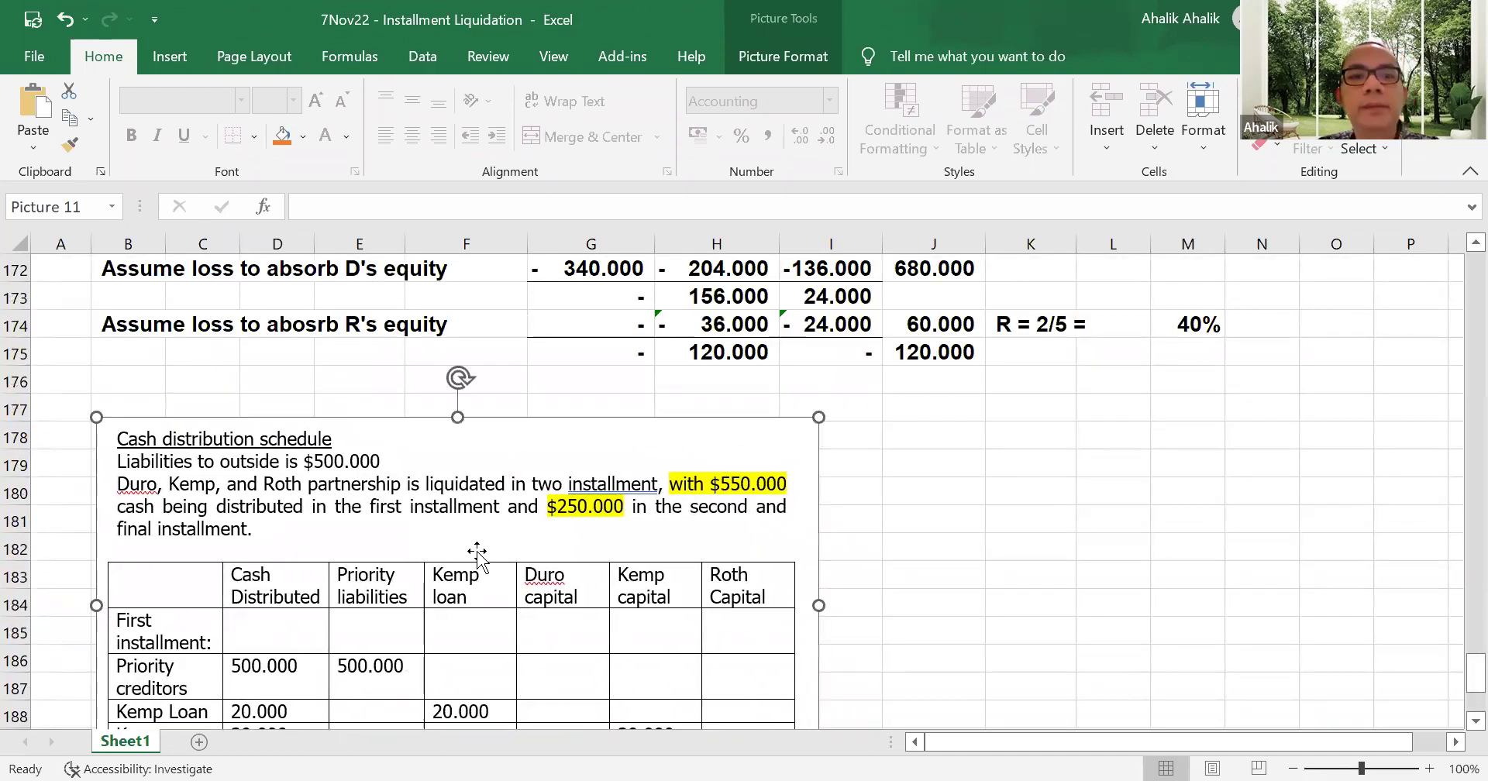
scroll(477, 552, down, 1)
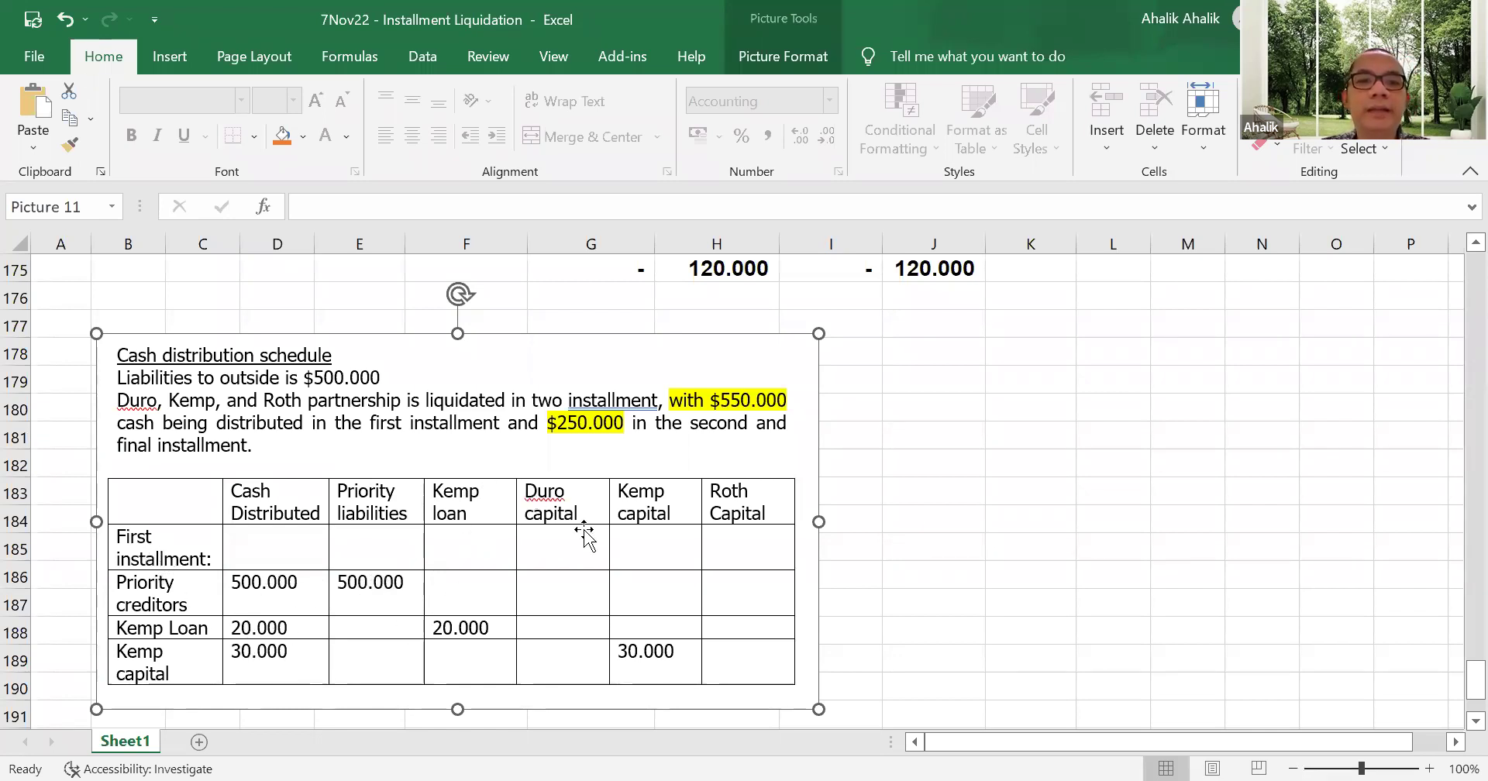
- Examine K's loan in H162 and vulnerability ranking in H168 against the first-installment payments in the cash distribution schedule
scroll(515, 548, up, 8)
scroll(539, 506, down, 1)
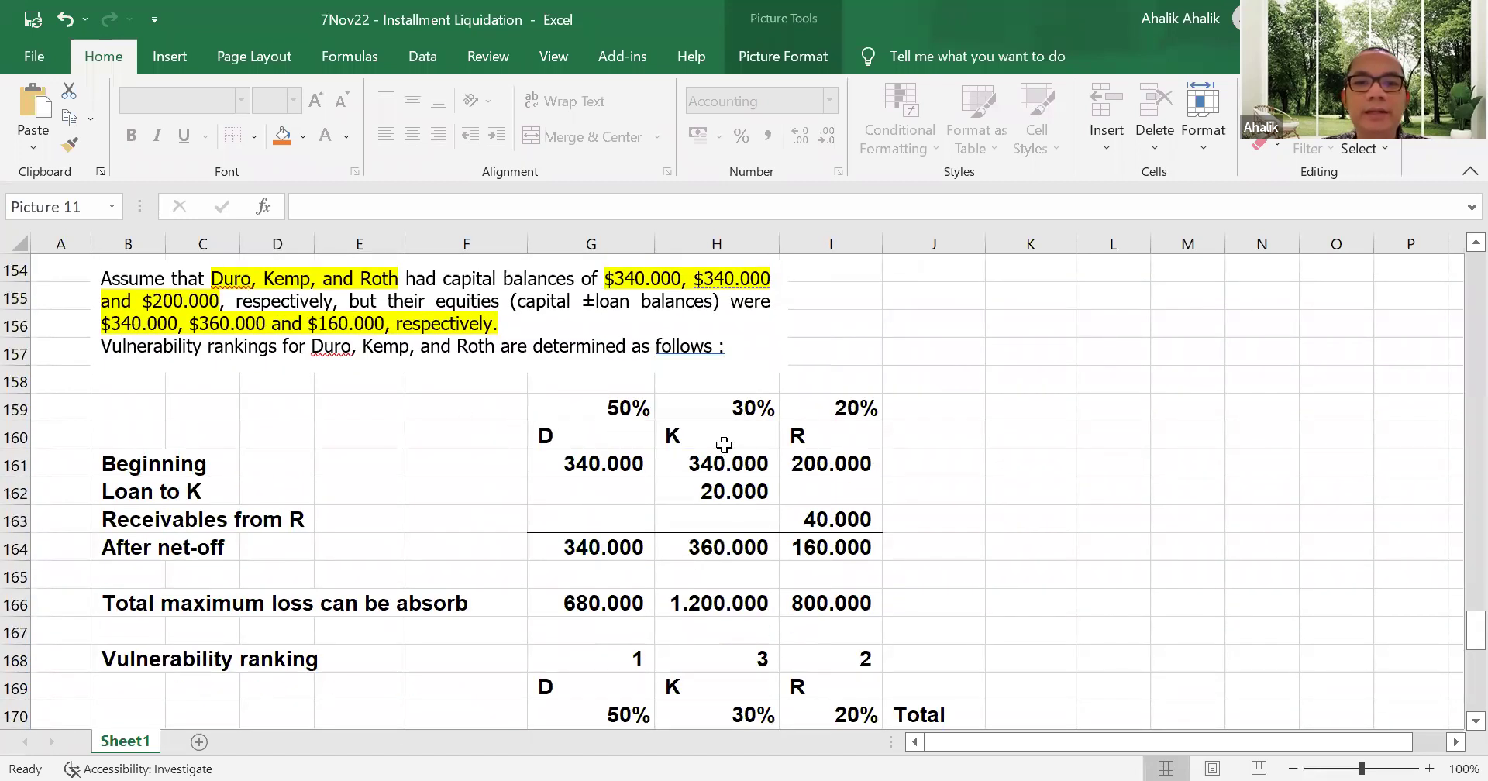
click(744, 496)
scroll(585, 481, down, 10)
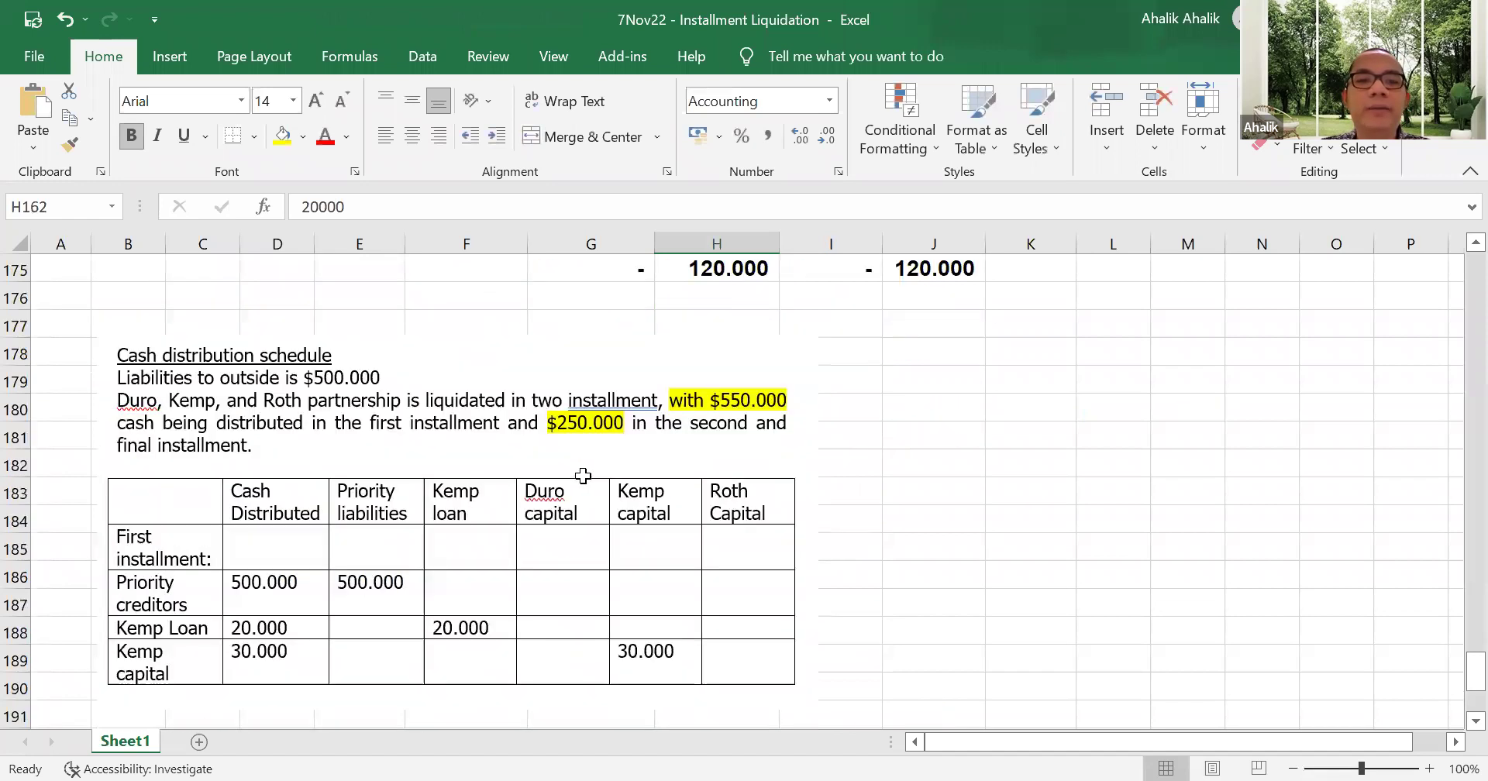
scroll(585, 481, up, 2)
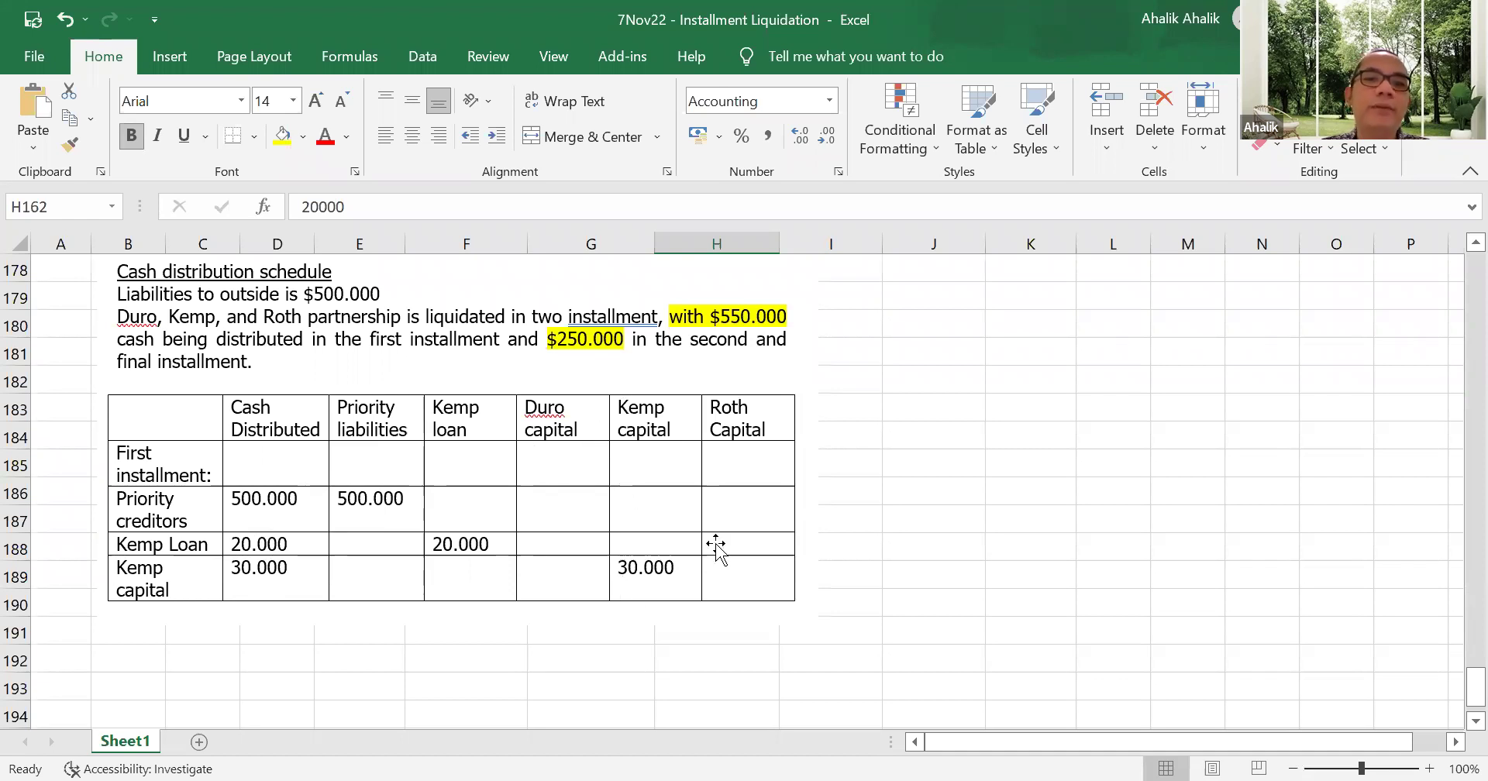
scroll(718, 542, up, 1)
scroll(719, 542, up, 7)
scroll(718, 542, down, 1)
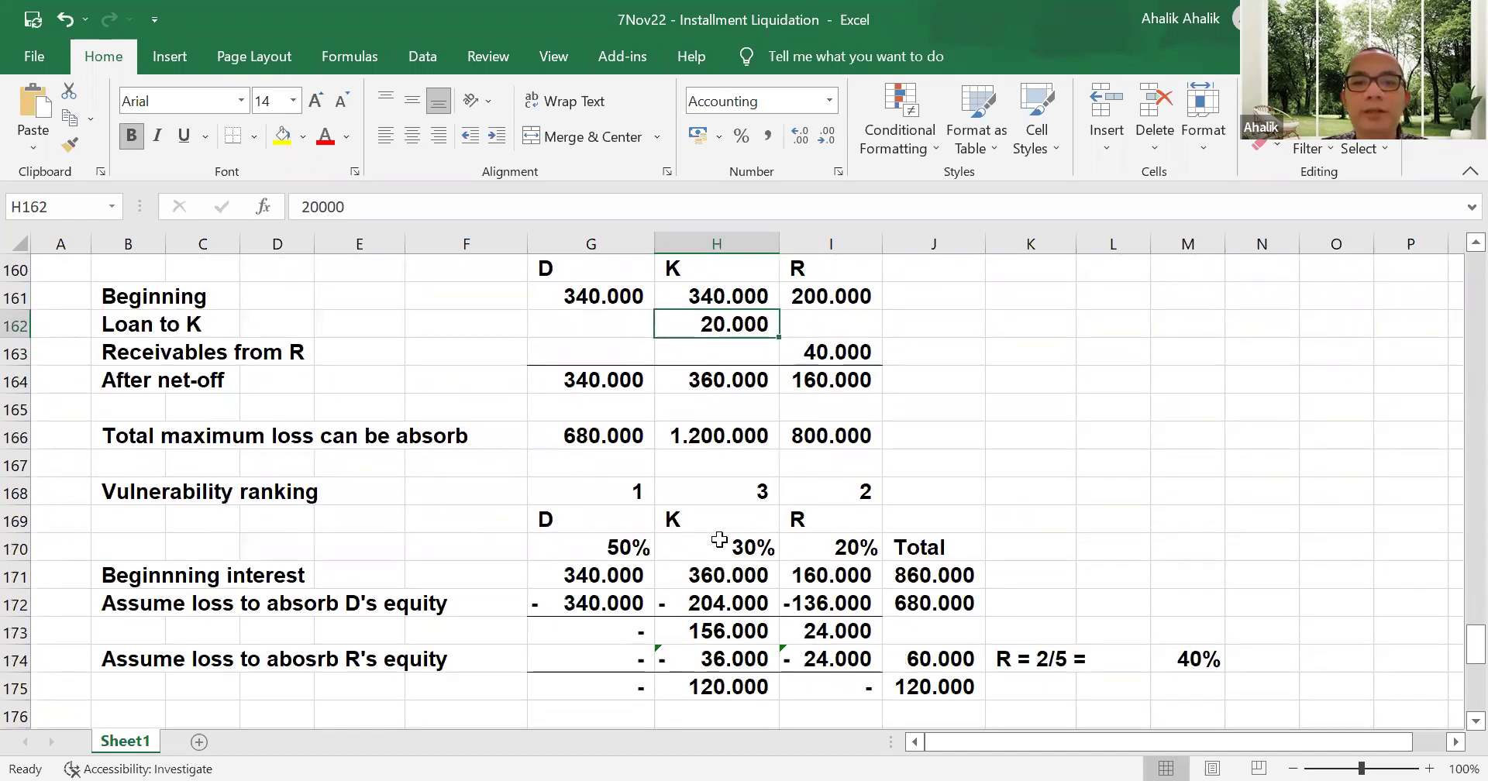
click(720, 492)
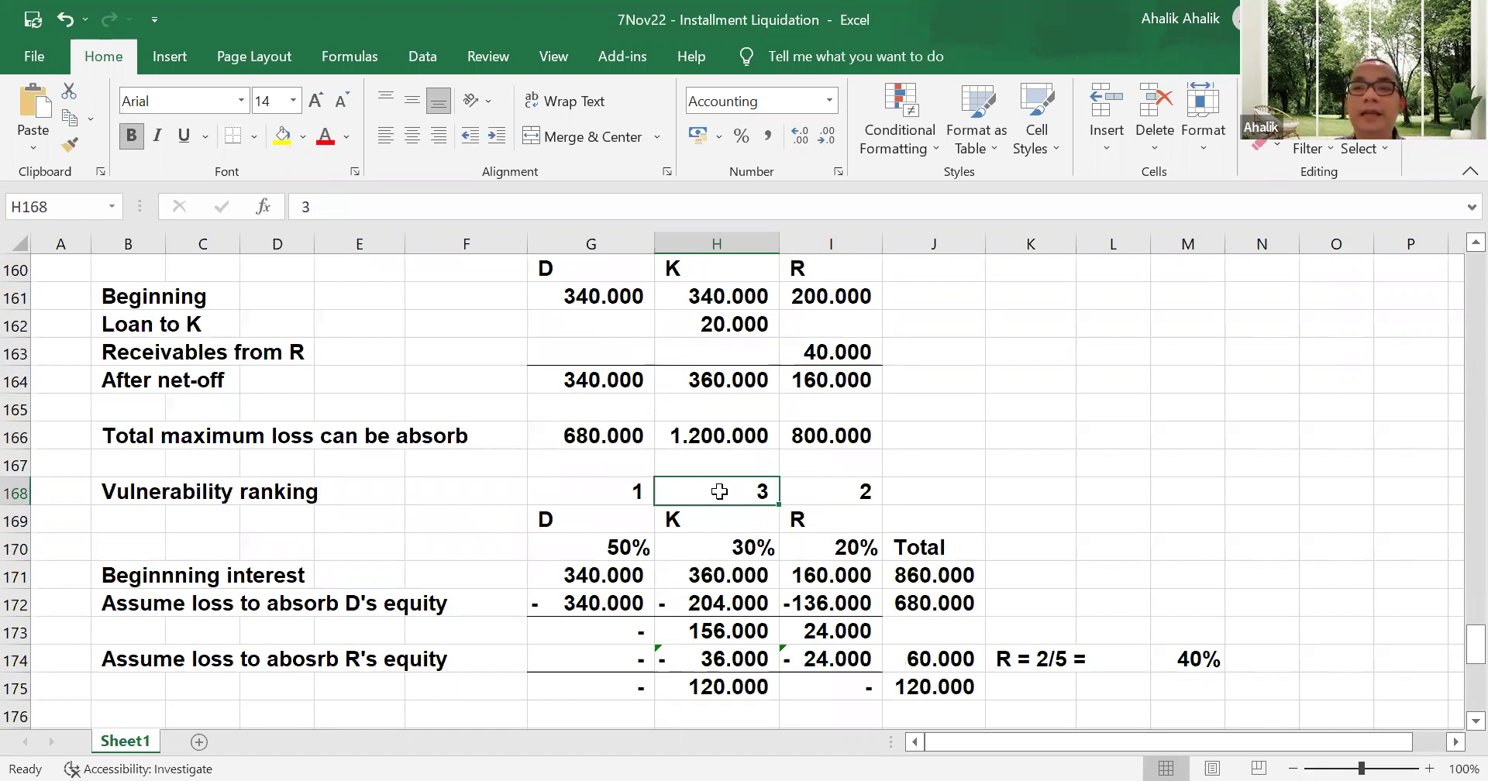
scroll(697, 521, down, 8)
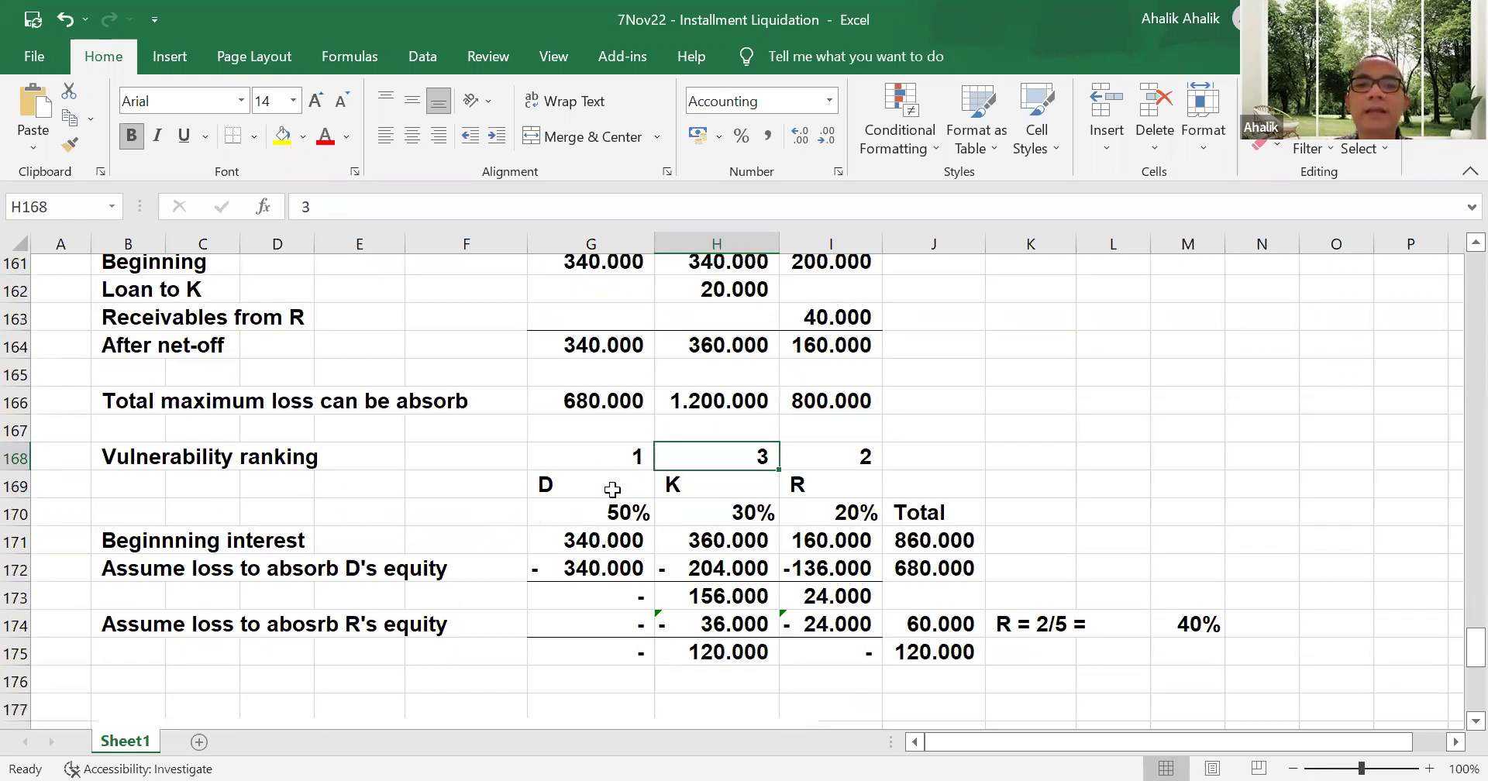
scroll(609, 484, up, 1)
scroll(602, 469, up, 2)
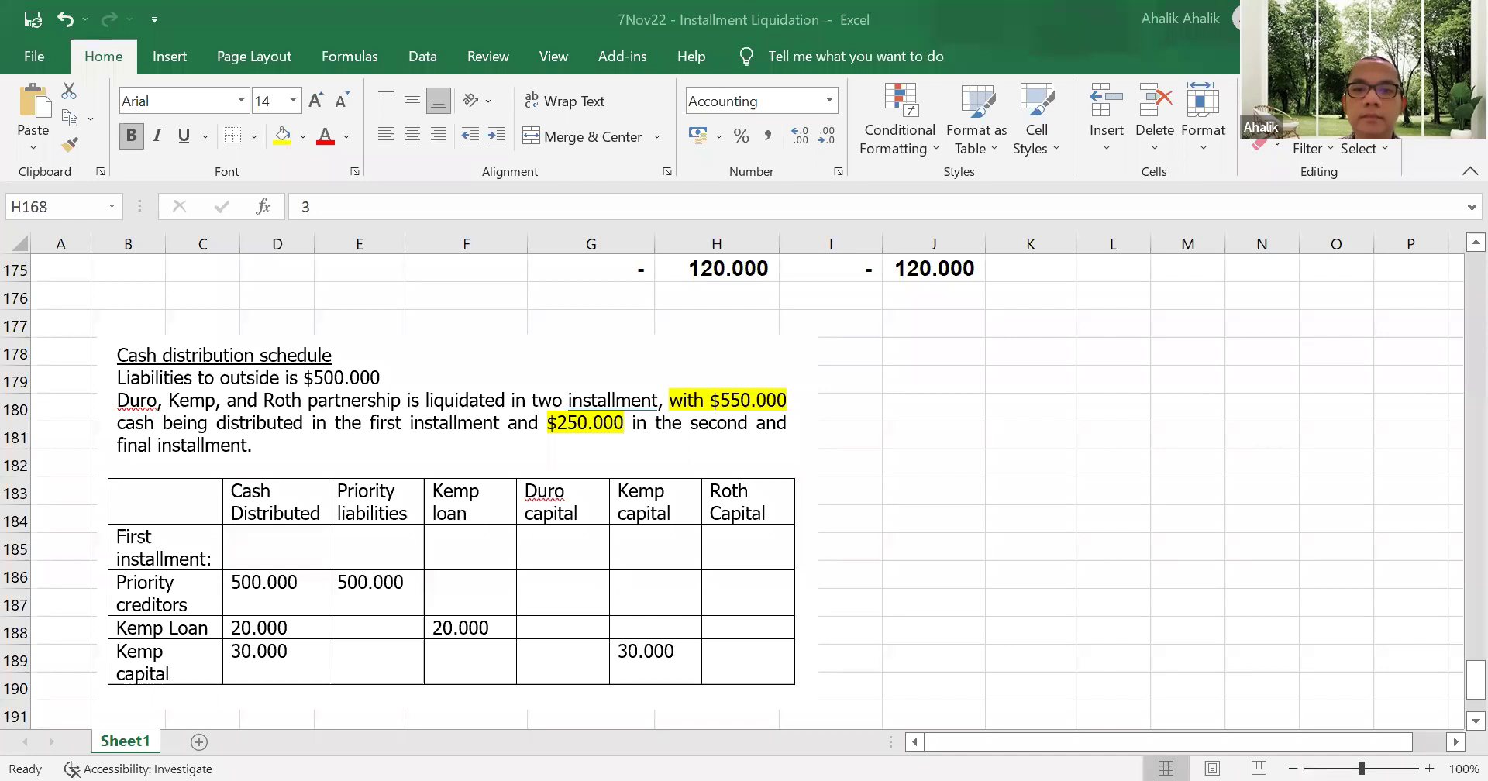
- Replace the first-installment picture with the full cash distribution table covering both installments, pasted at B177
click(544, 548)
key(Delete)
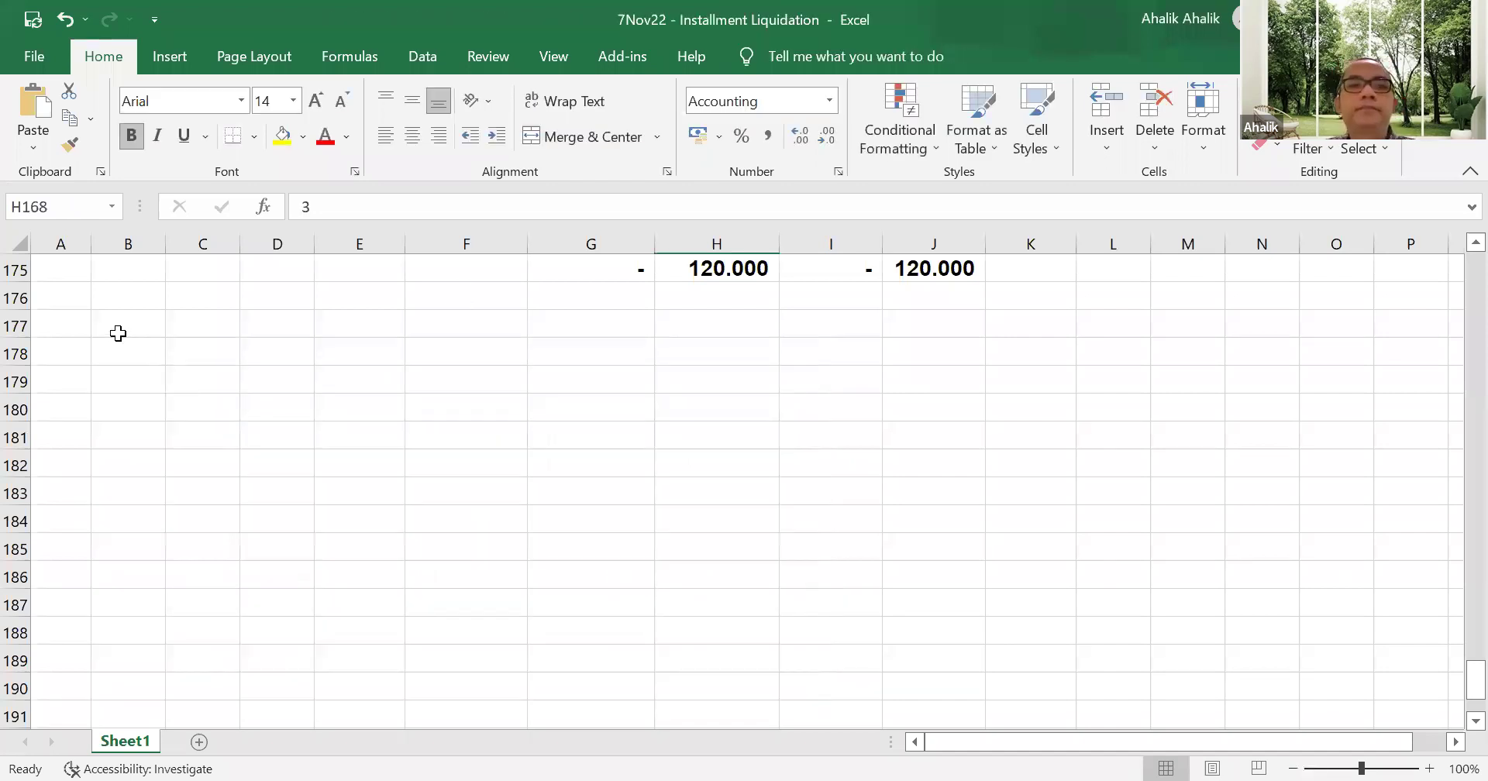
click(116, 333)
click(34, 105)
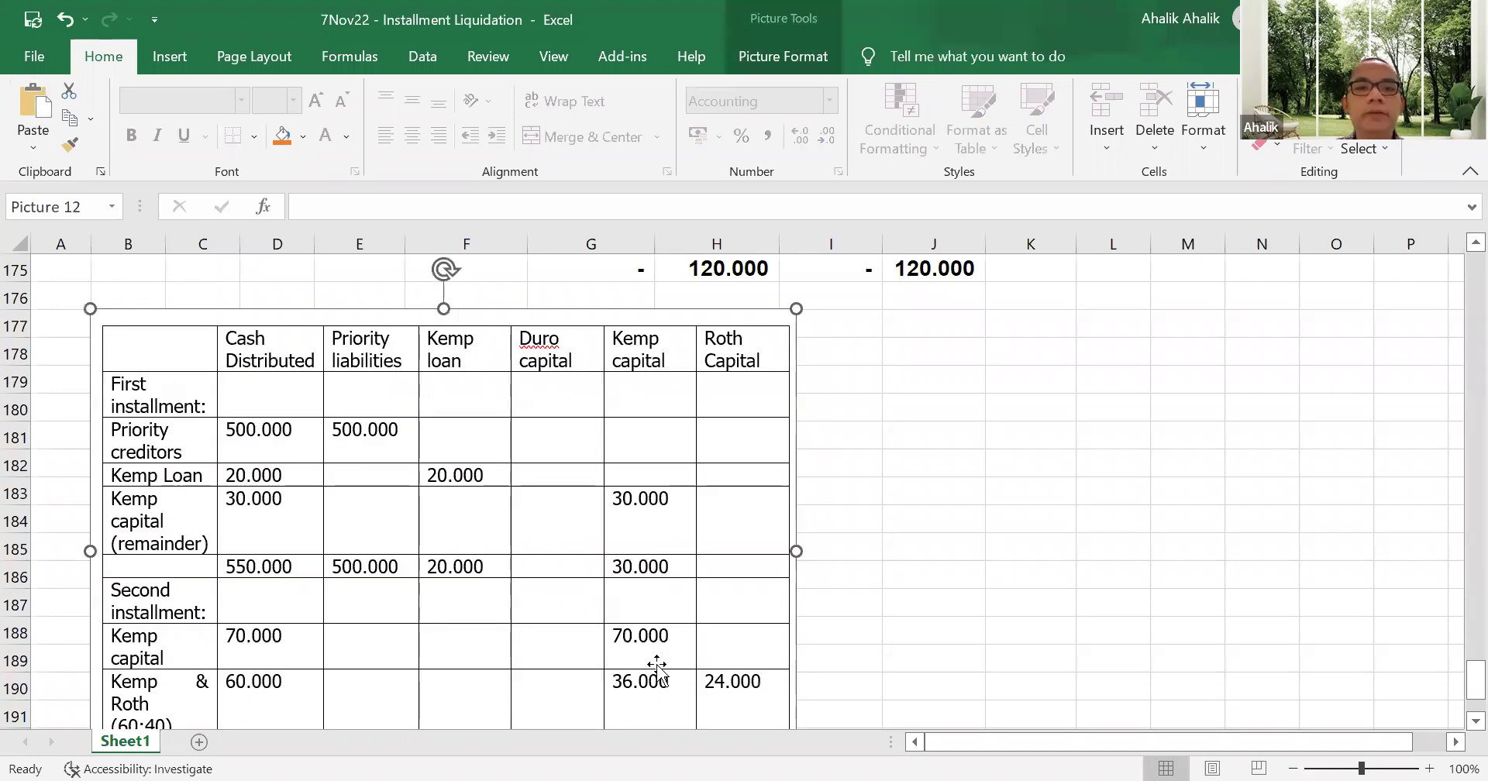
- Examine both installments in the cash distribution table against the capital balances, vulnerability rankings and assumed-loss schedule above
scroll(643, 612, up, 1)
scroll(644, 612, up, 1)
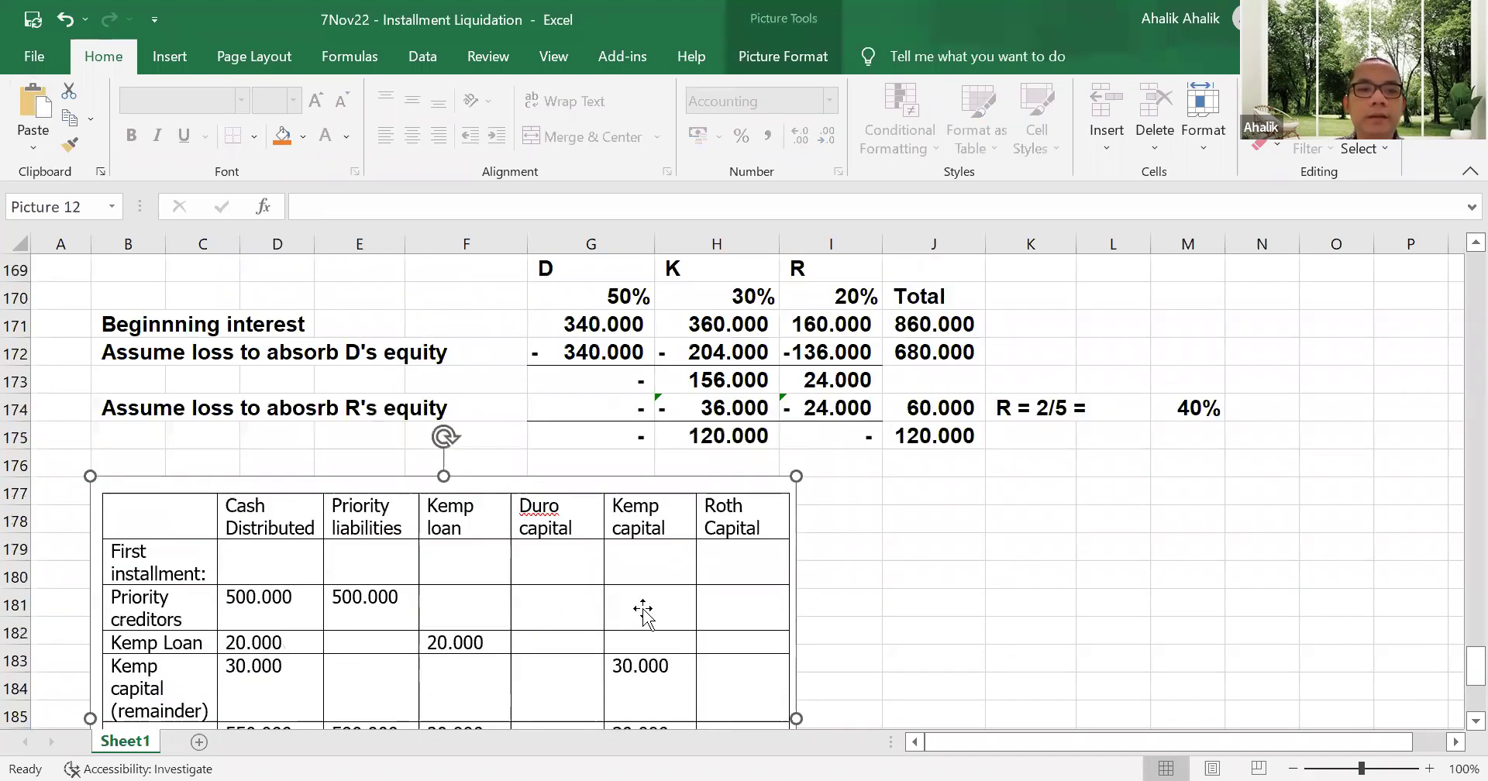
scroll(498, 678, down, 1)
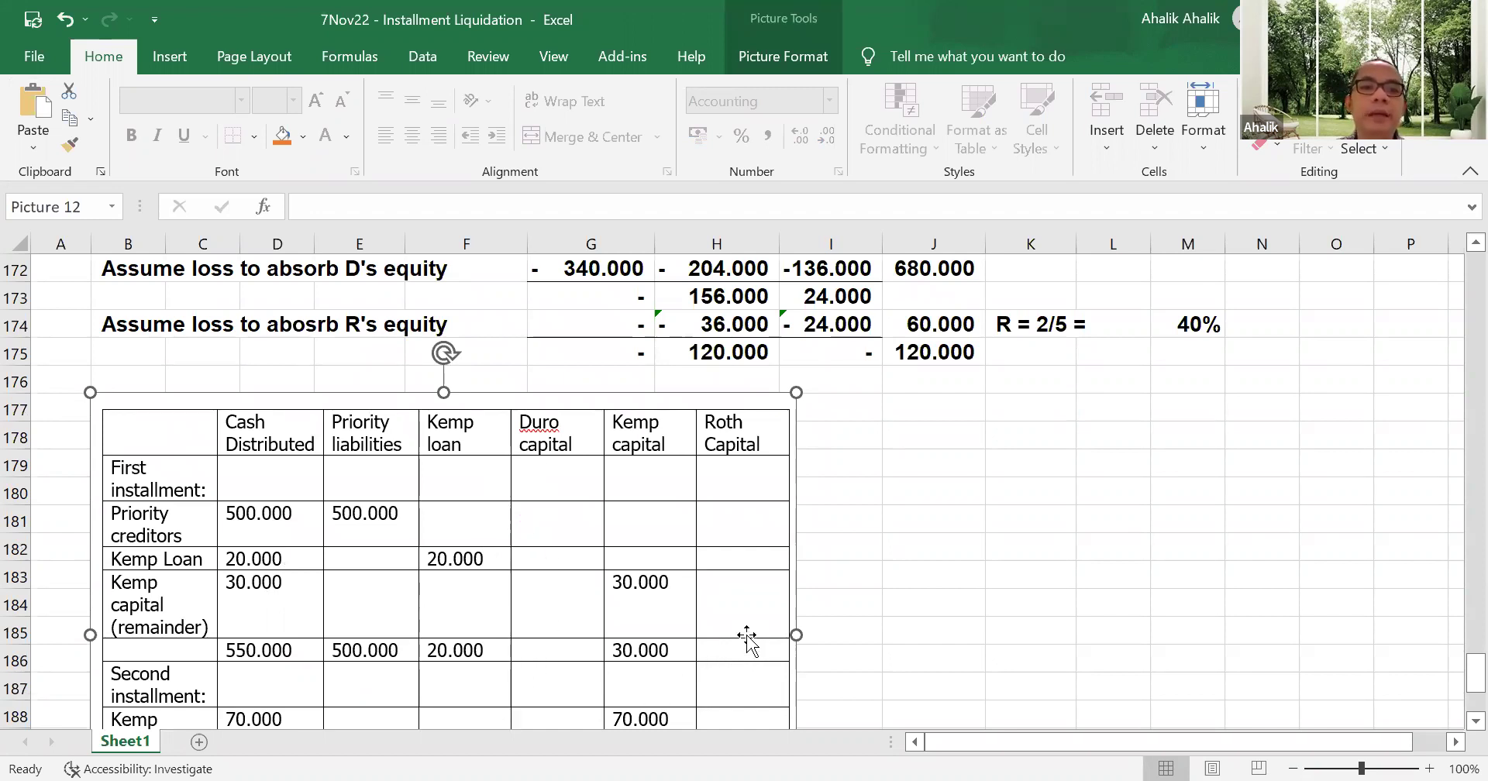
scroll(746, 637, down, 1)
scroll(746, 638, down, 1)
scroll(746, 636, up, 8)
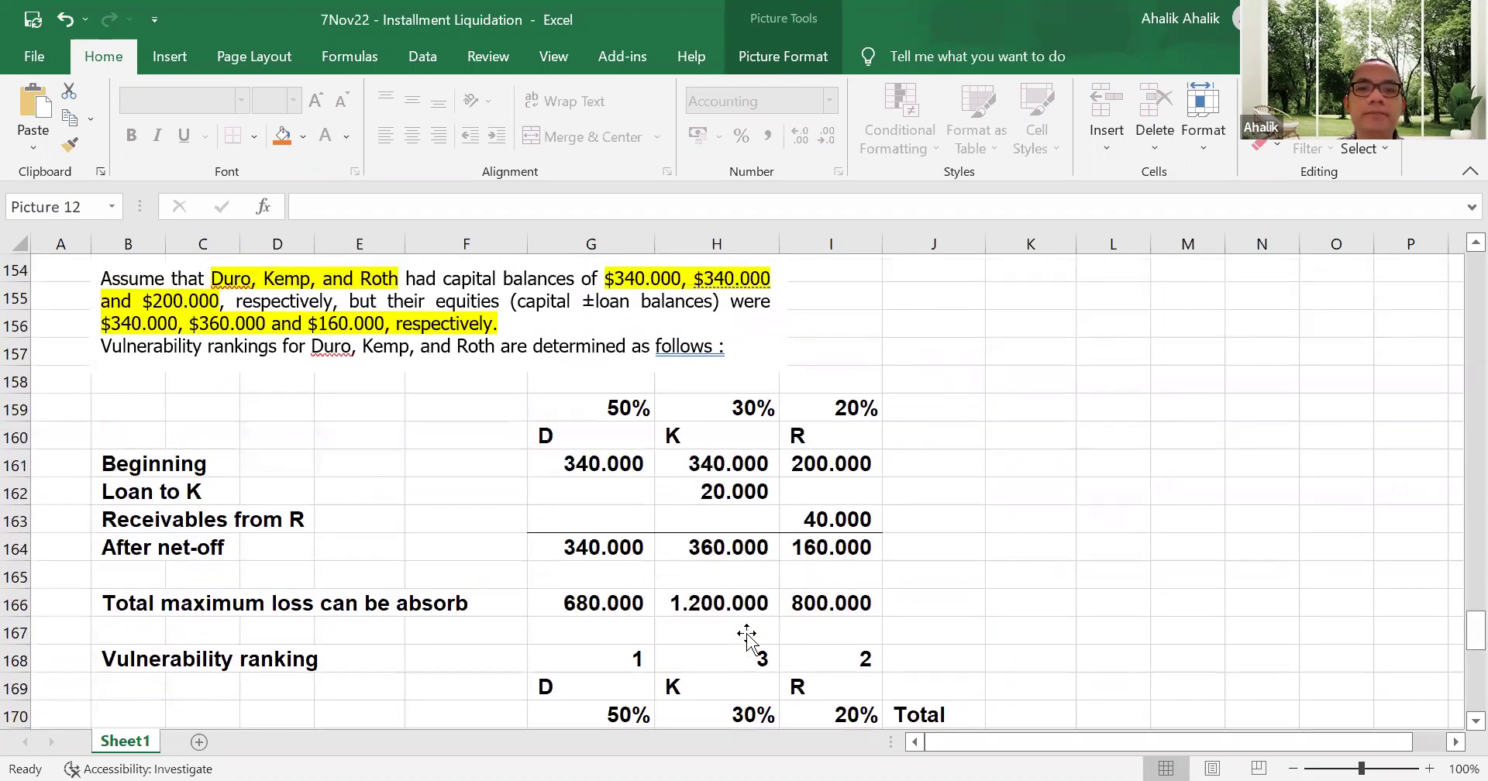
scroll(747, 634, down, 9)
scroll(746, 634, up, 4)
scroll(746, 632, down, 3)
scroll(591, 601, up, 3)
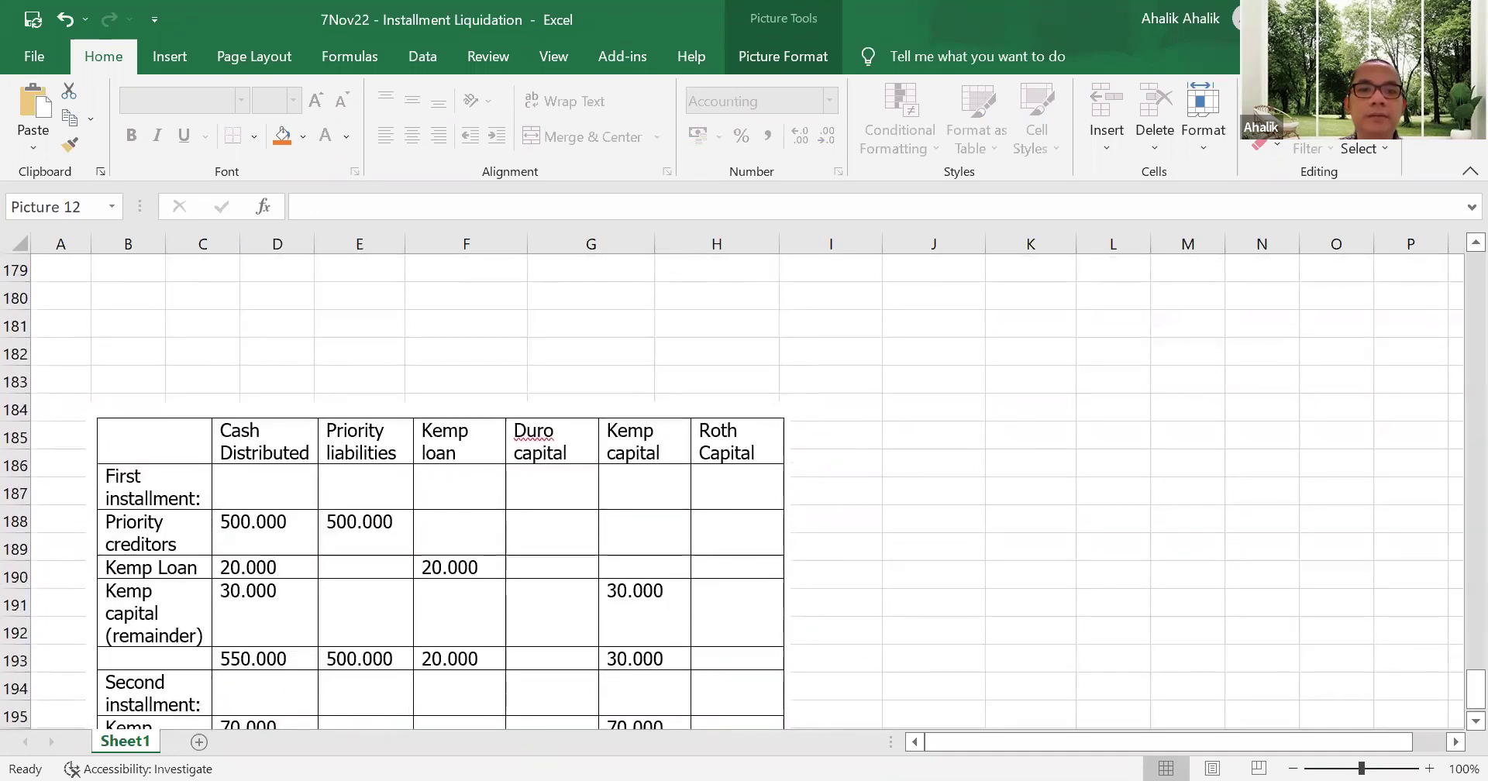
scroll(528, 651, down, 3)
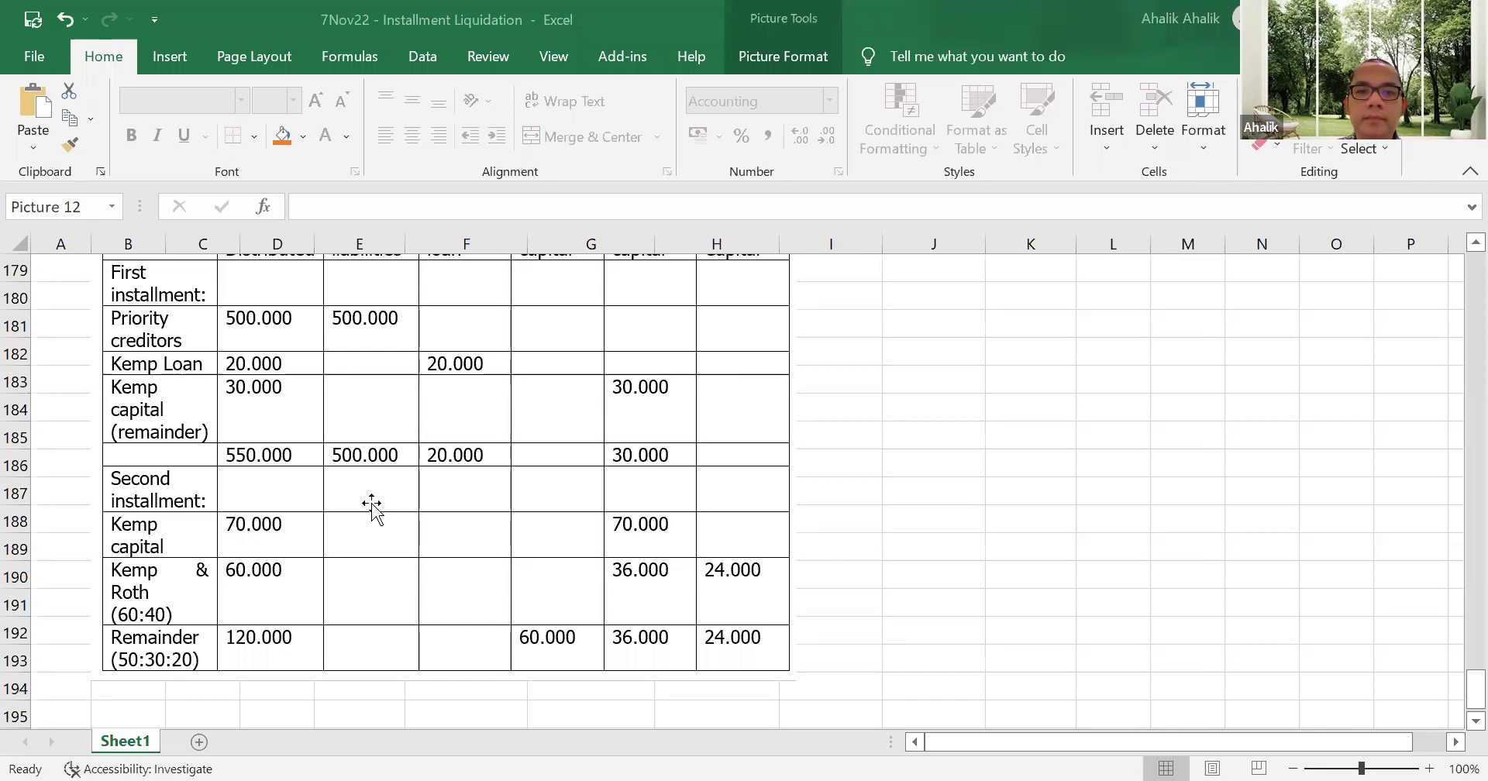
scroll(372, 504, up, 9)
scroll(368, 471, down, 12)
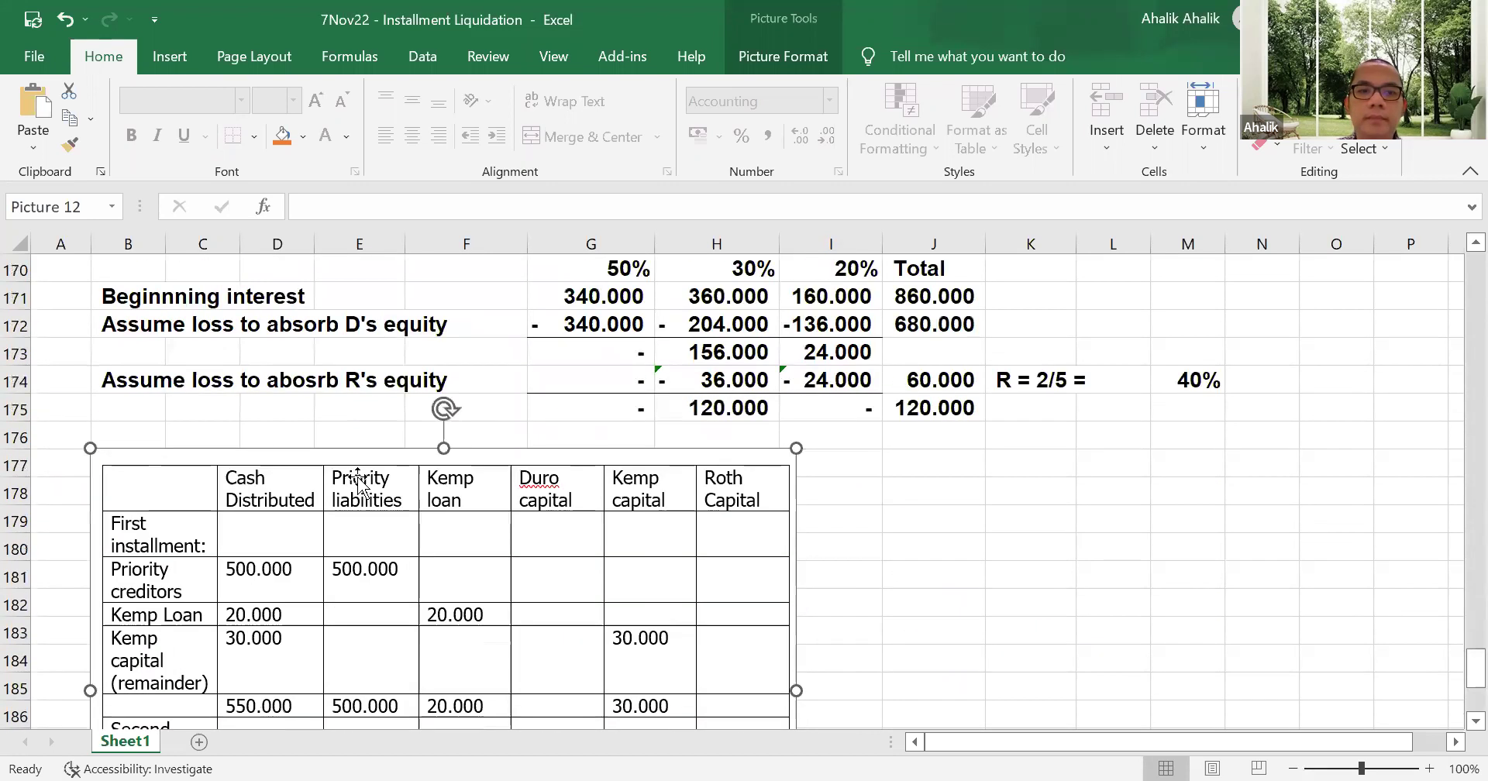
scroll(367, 471, down, 2)
scroll(383, 391, up, 6)
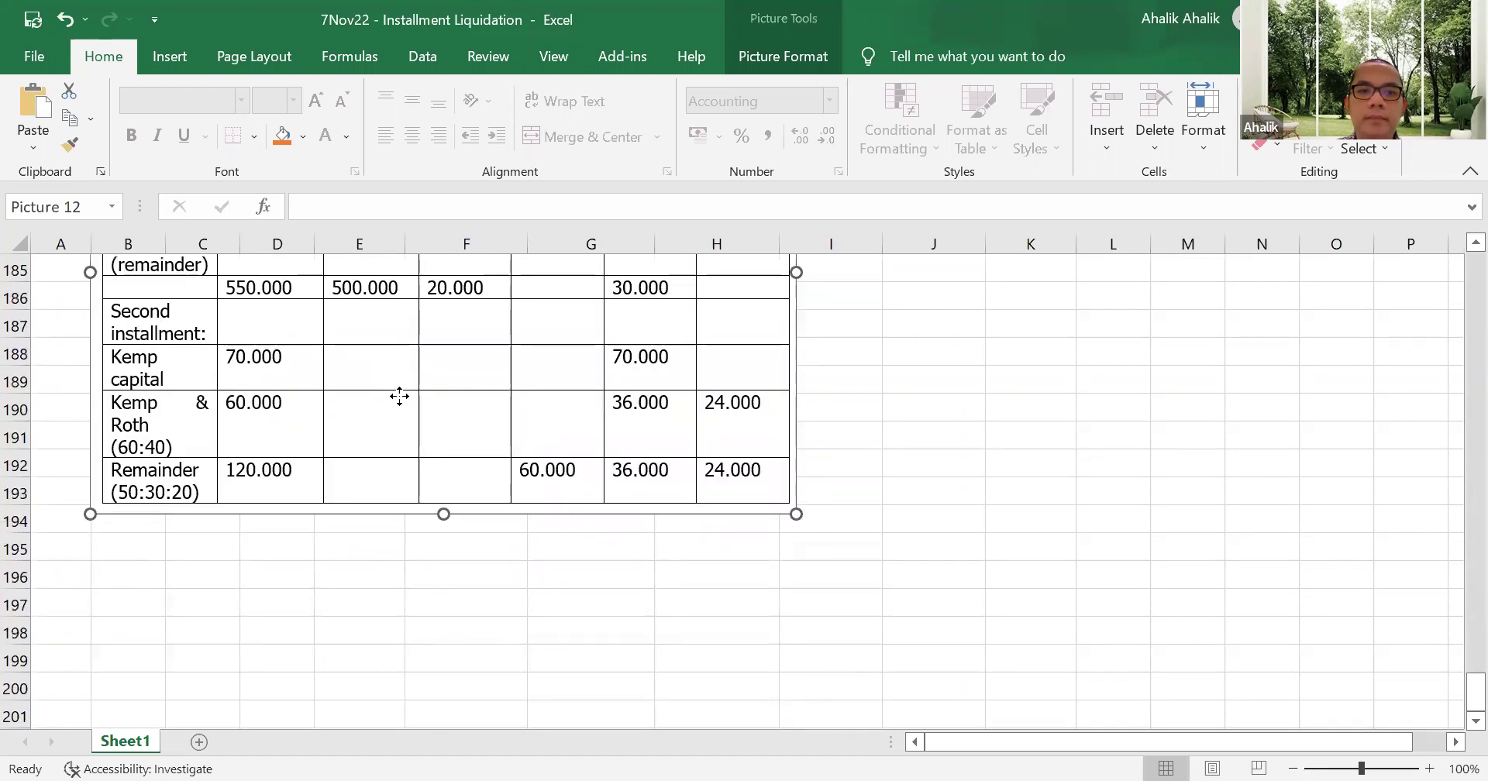
scroll(306, 555, down, 3)
scroll(300, 535, up, 4)
- Move the full distribution table down to about row 182 and paste the cash distribution schedule's problem text above it at B177
drag(299, 527, 296, 685)
click(147, 357)
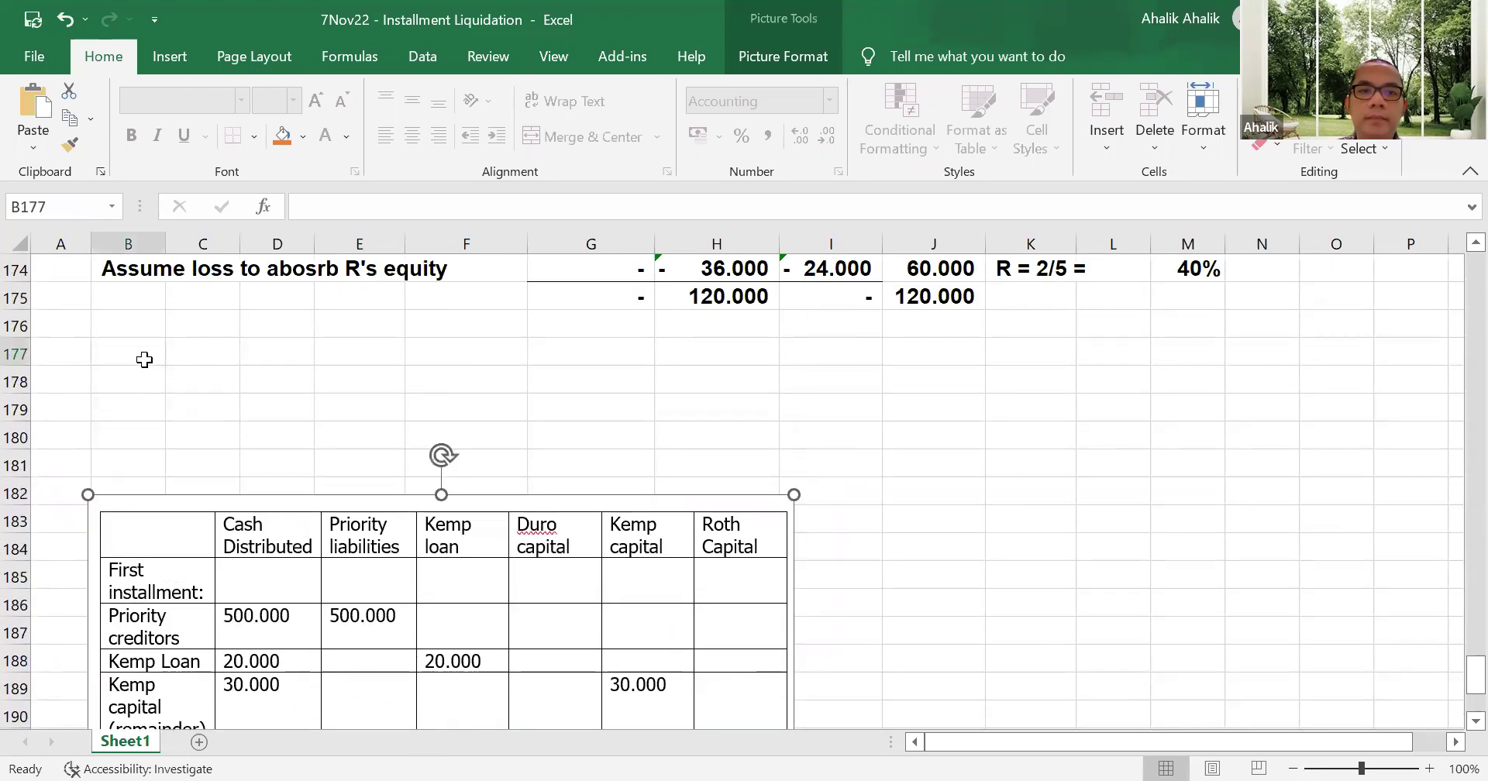
key(ctrl+v)
drag(369, 404, 385, 417)
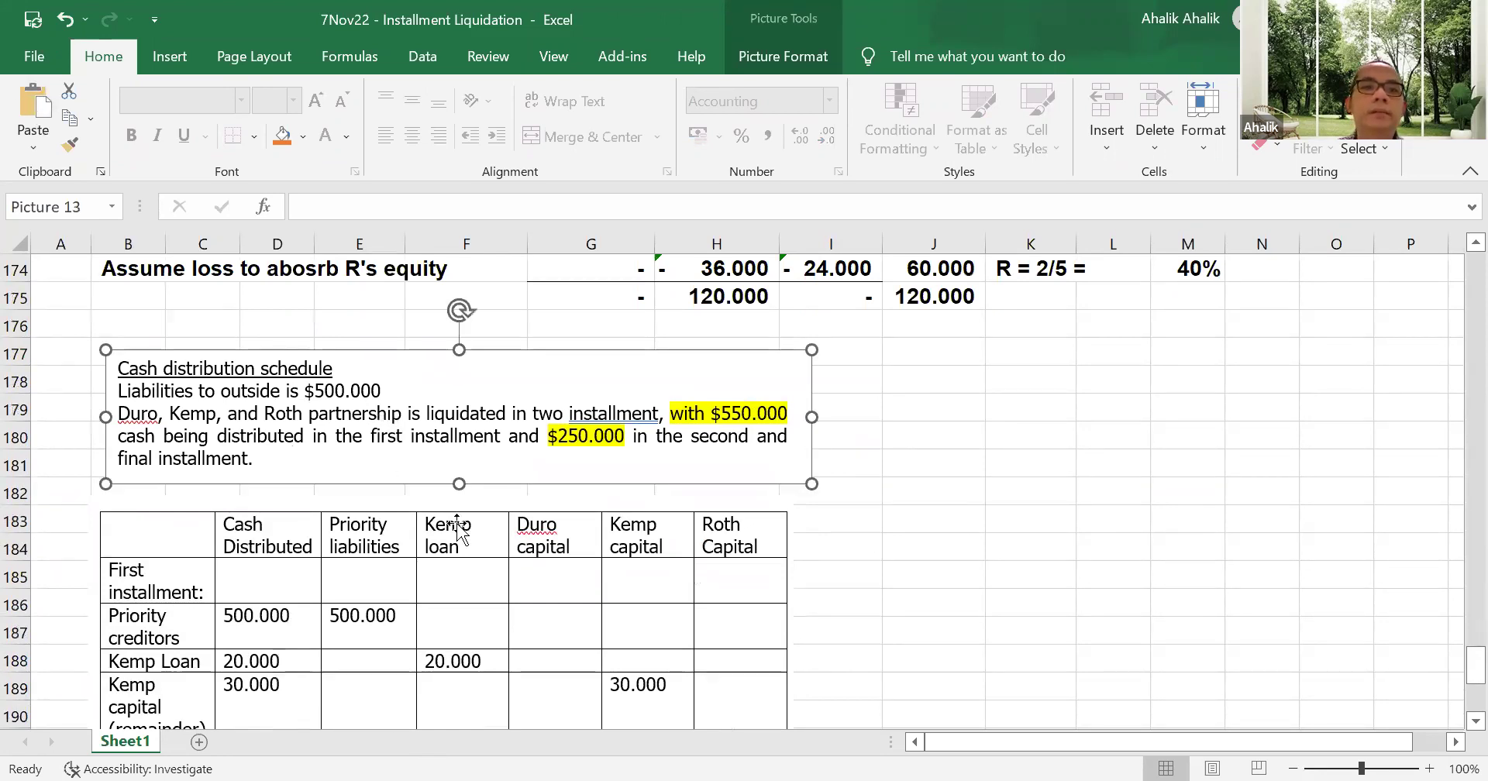
scroll(597, 488, down, 6)
scroll(596, 488, up, 3)
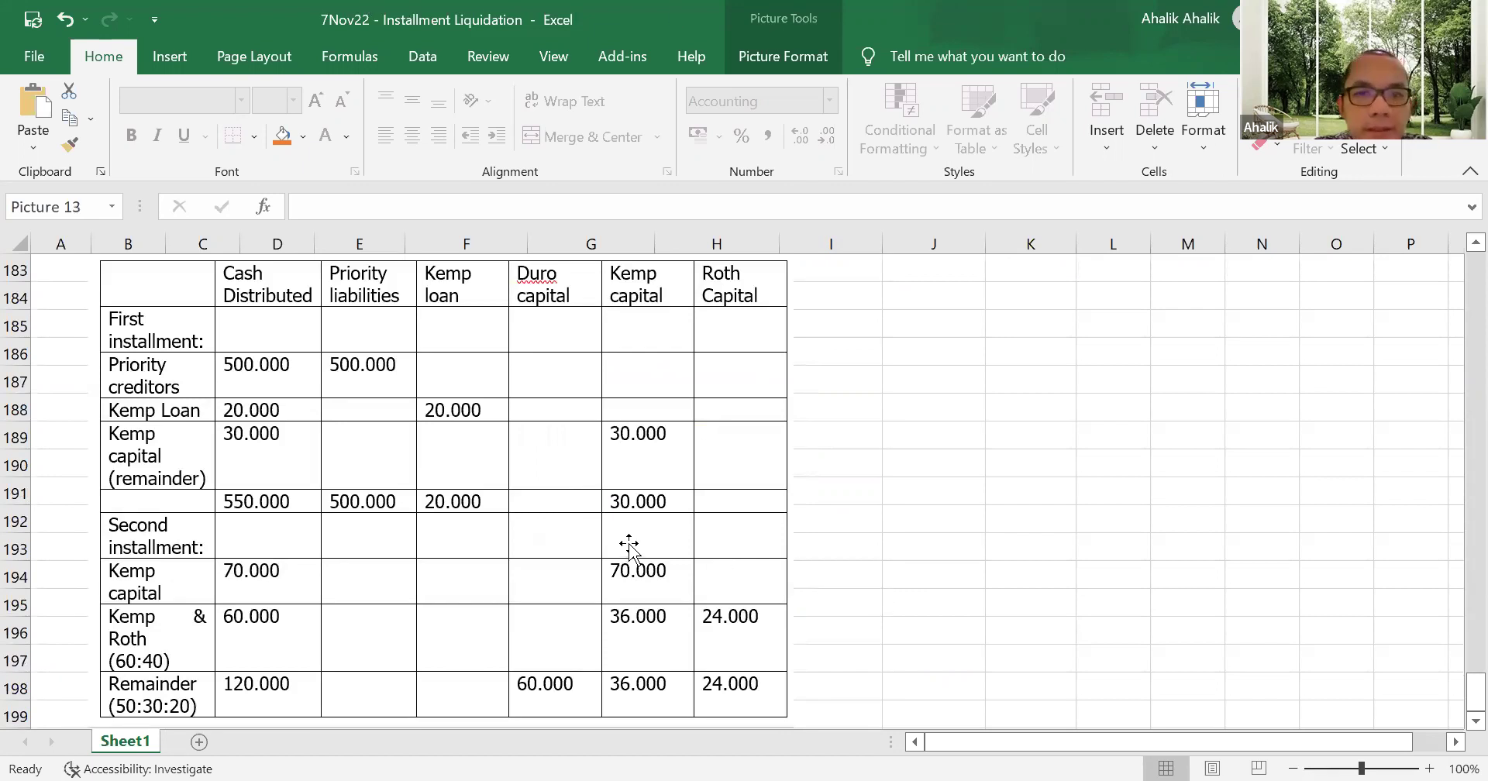
- Compare K's after-net-off equity in H164 with the Kemp loan and capital payments in the cash distribution table
scroll(722, 557, up, 1)
scroll(722, 556, down, 1)
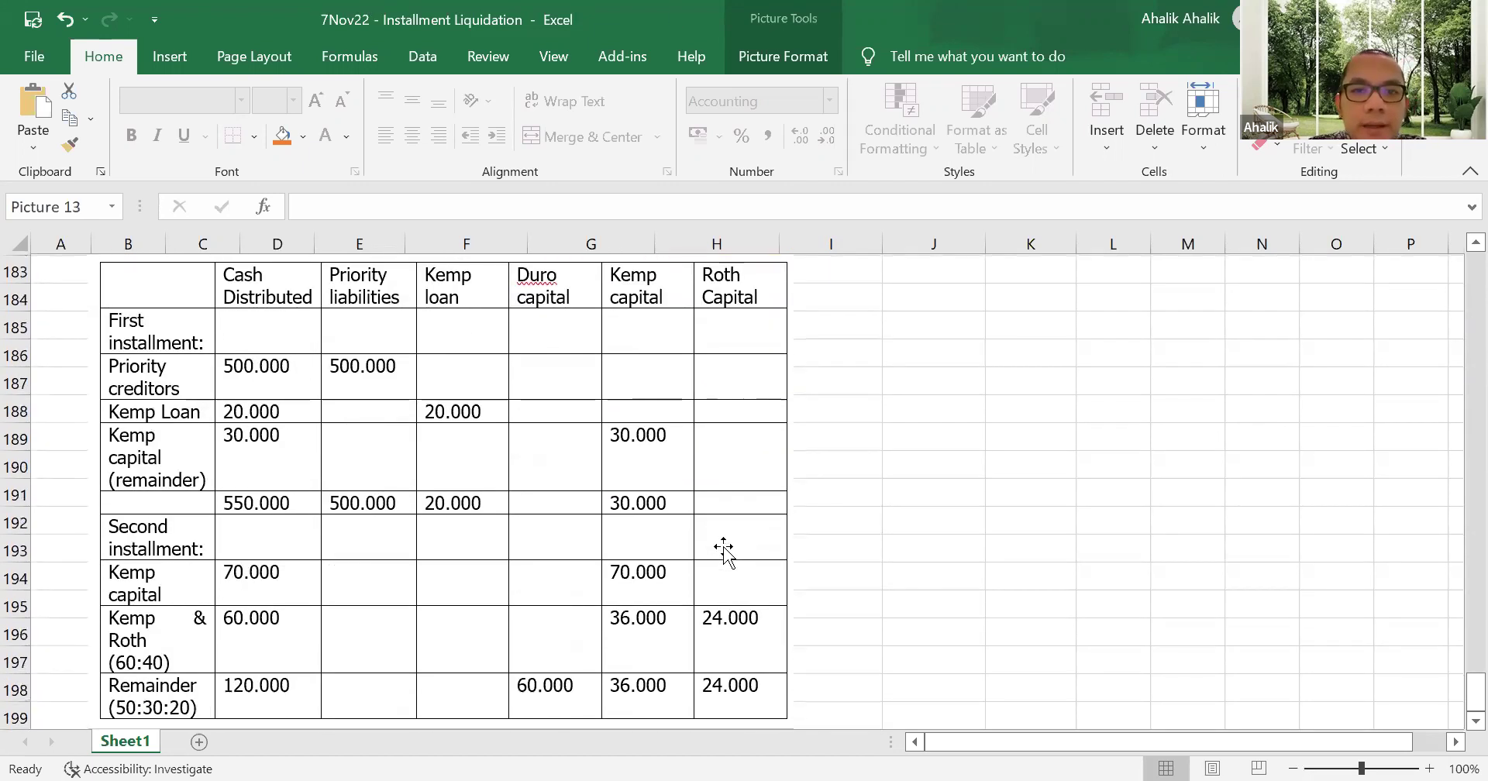
scroll(591, 543, up, 2)
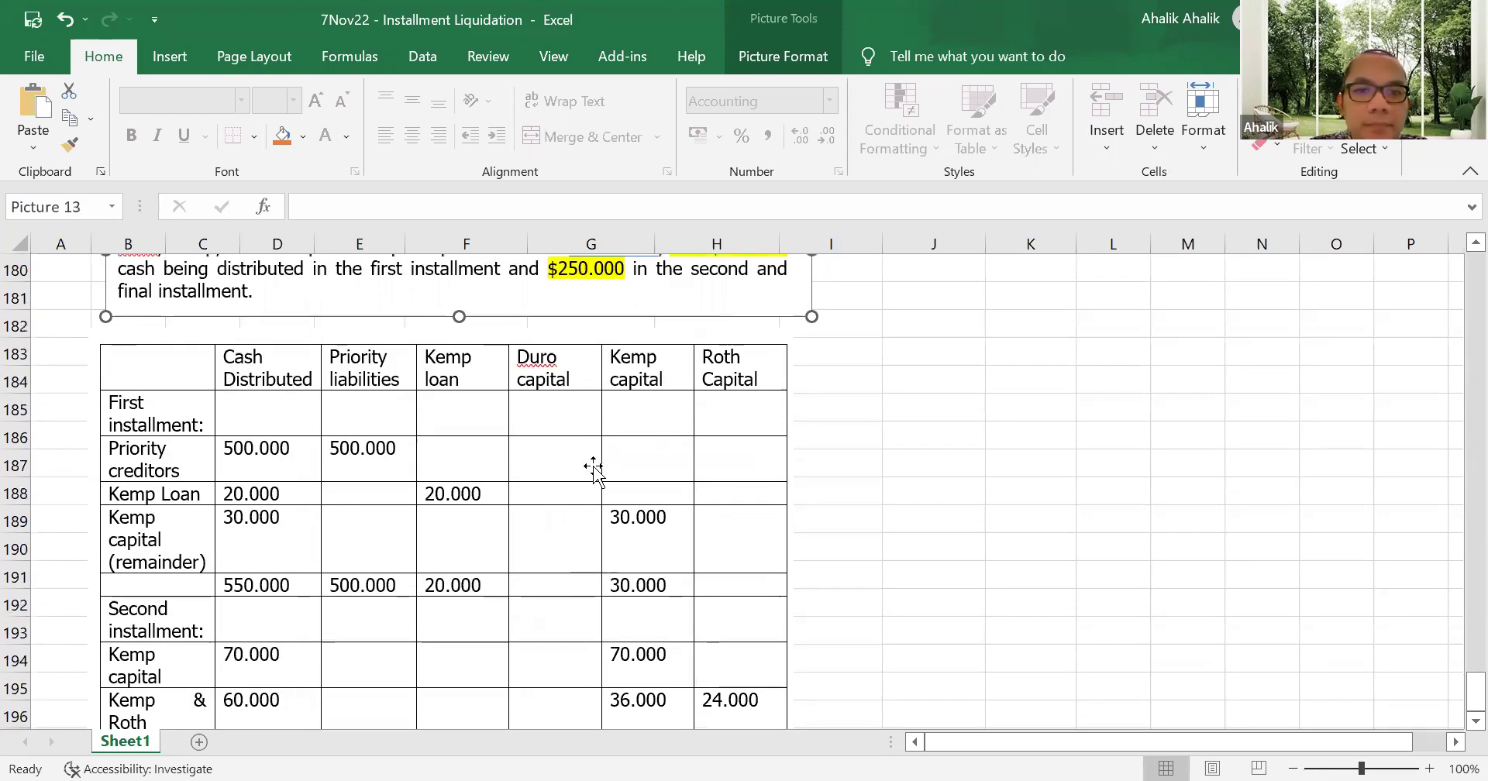
scroll(620, 461, up, 7)
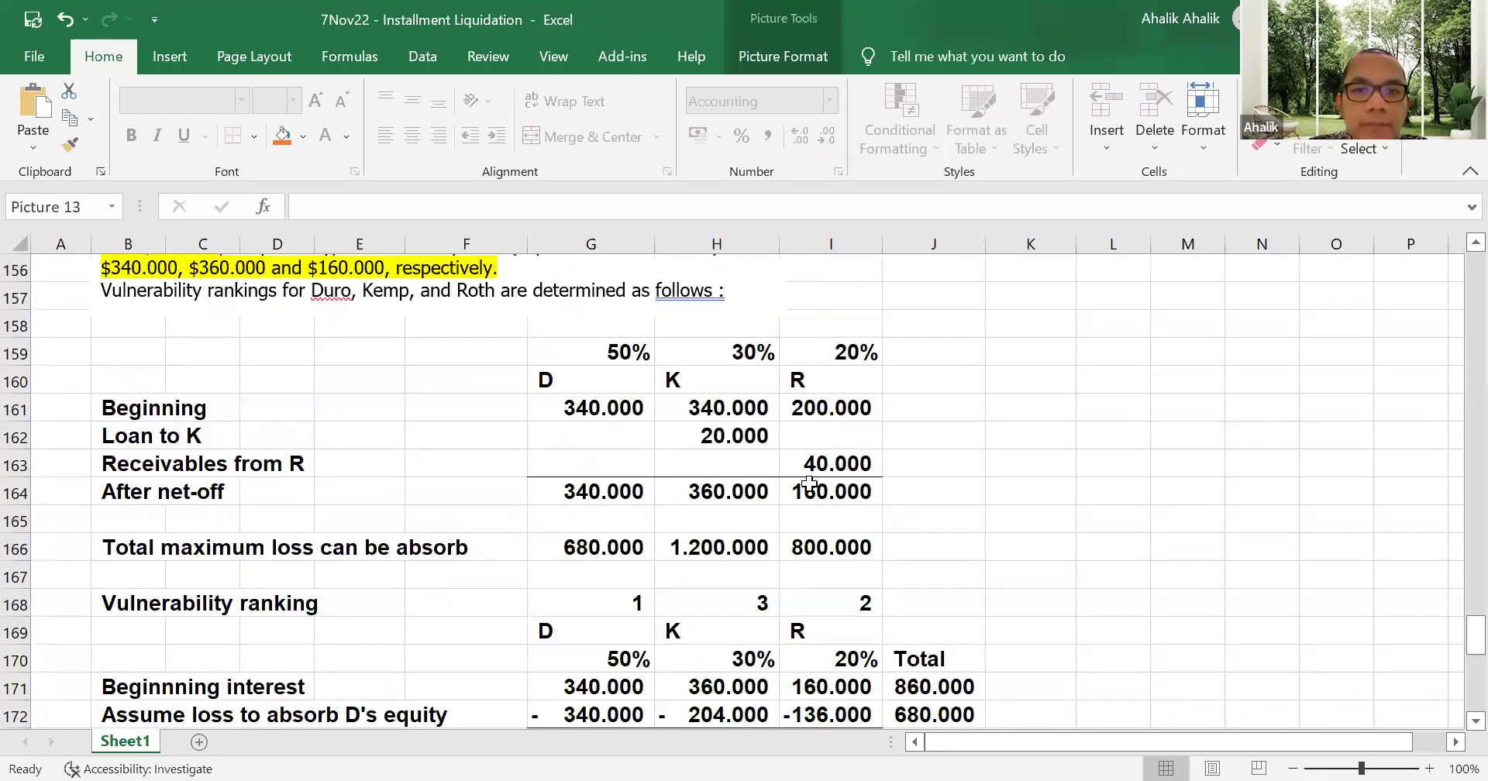
click(757, 500)
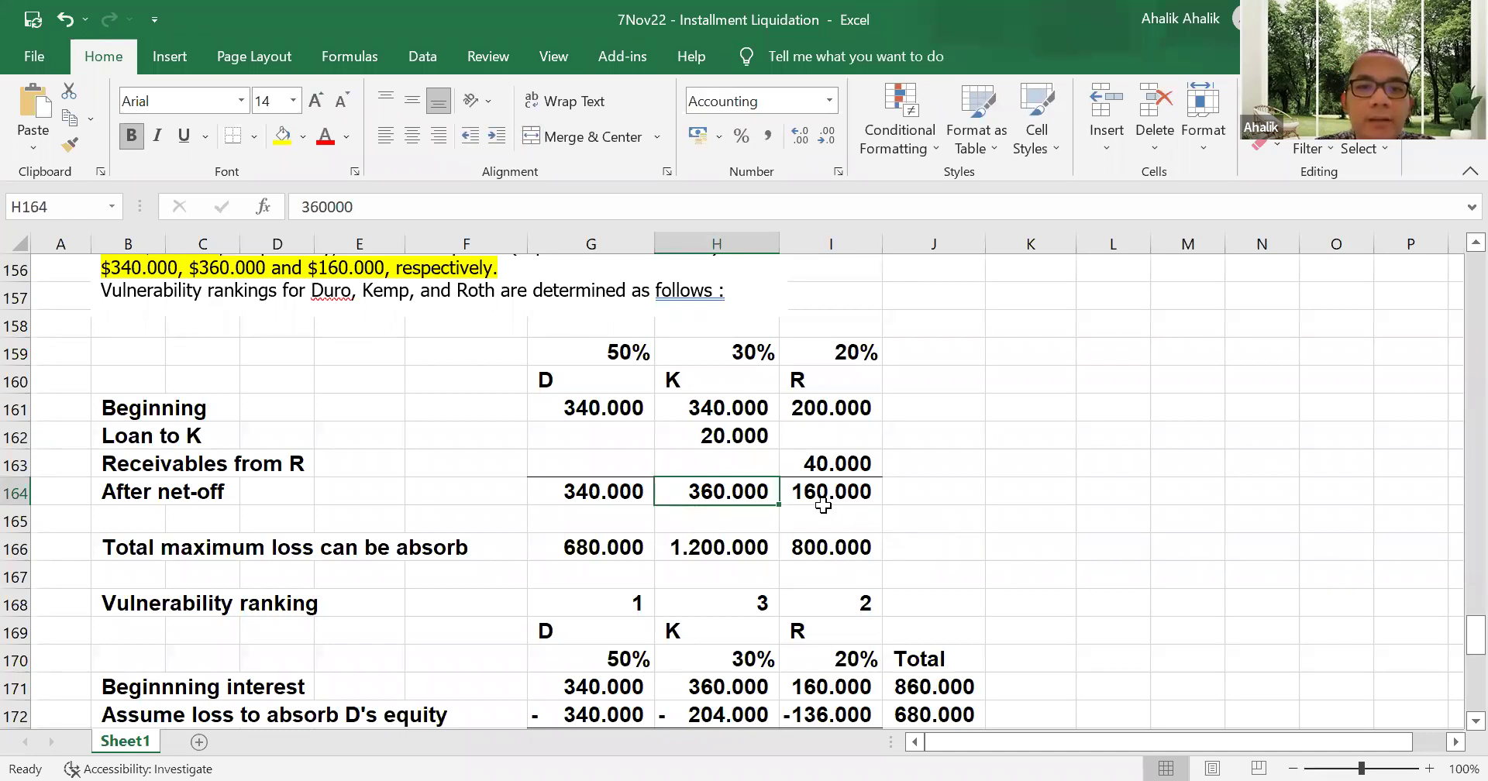
scroll(823, 505, down, 10)
scroll(823, 505, up, 2)
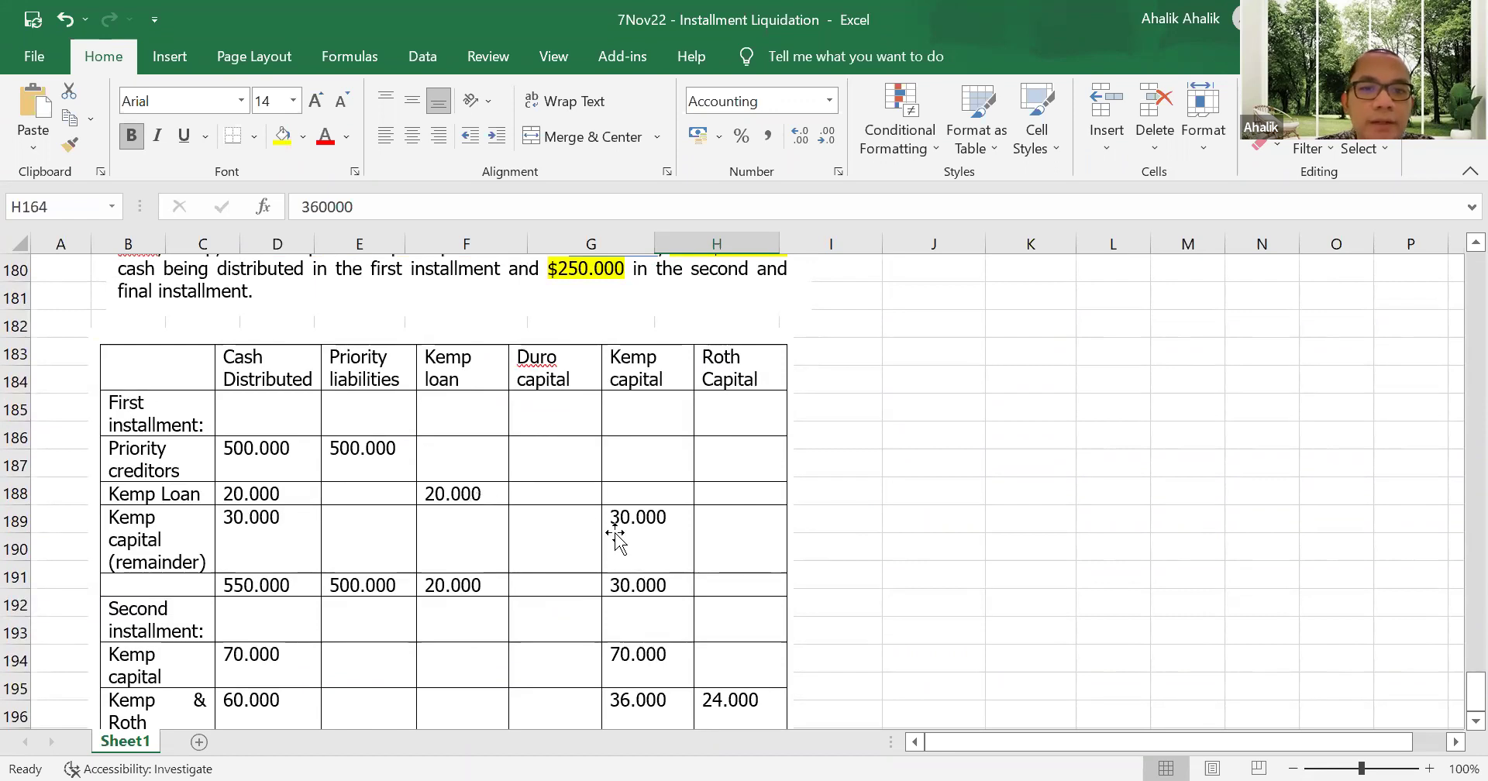
scroll(723, 566, down, 1)
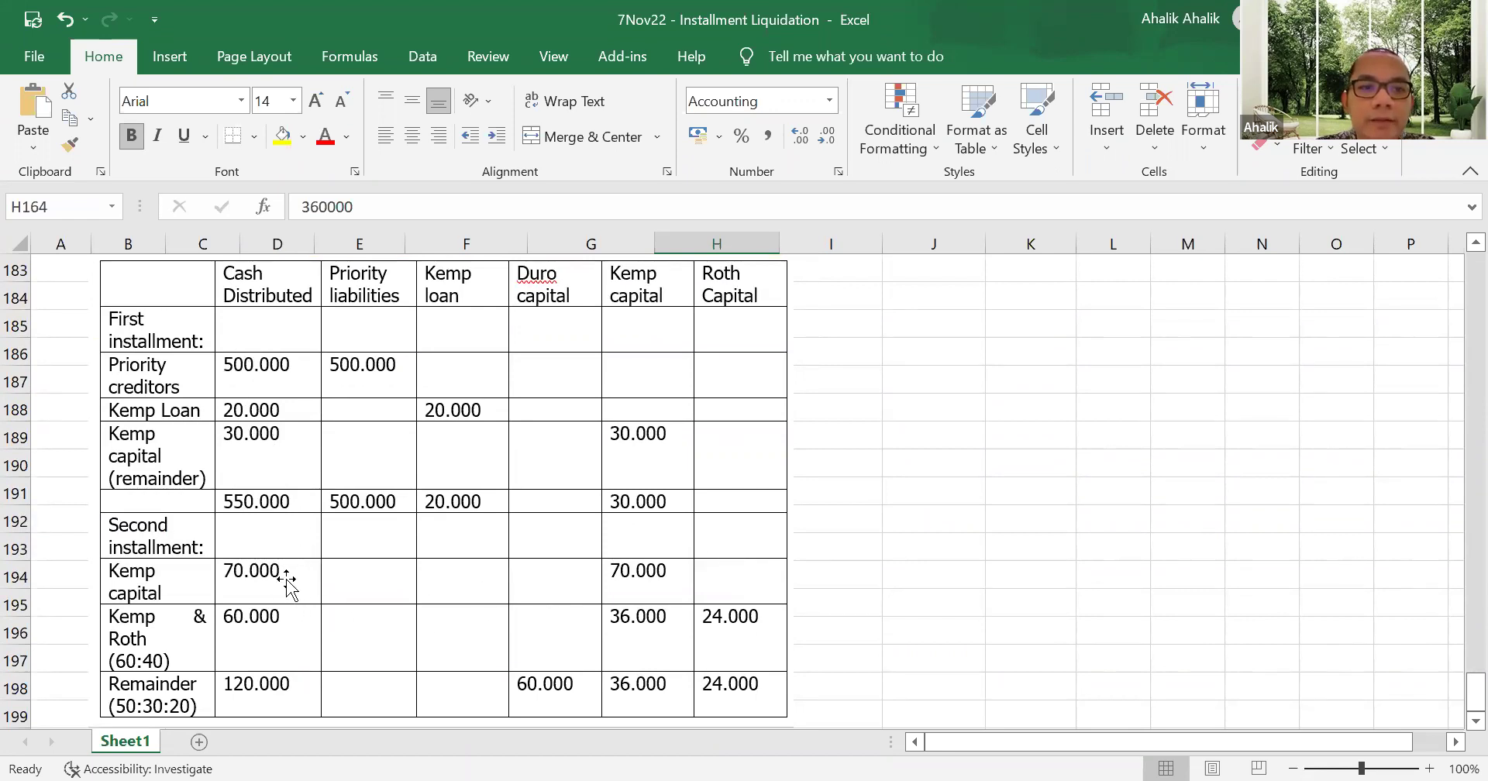
- Examine the second-installment rows of the distribution table against the schedule's problem text and the assumed-loss totals
scroll(569, 547, up, 1)
scroll(571, 547, up, 5)
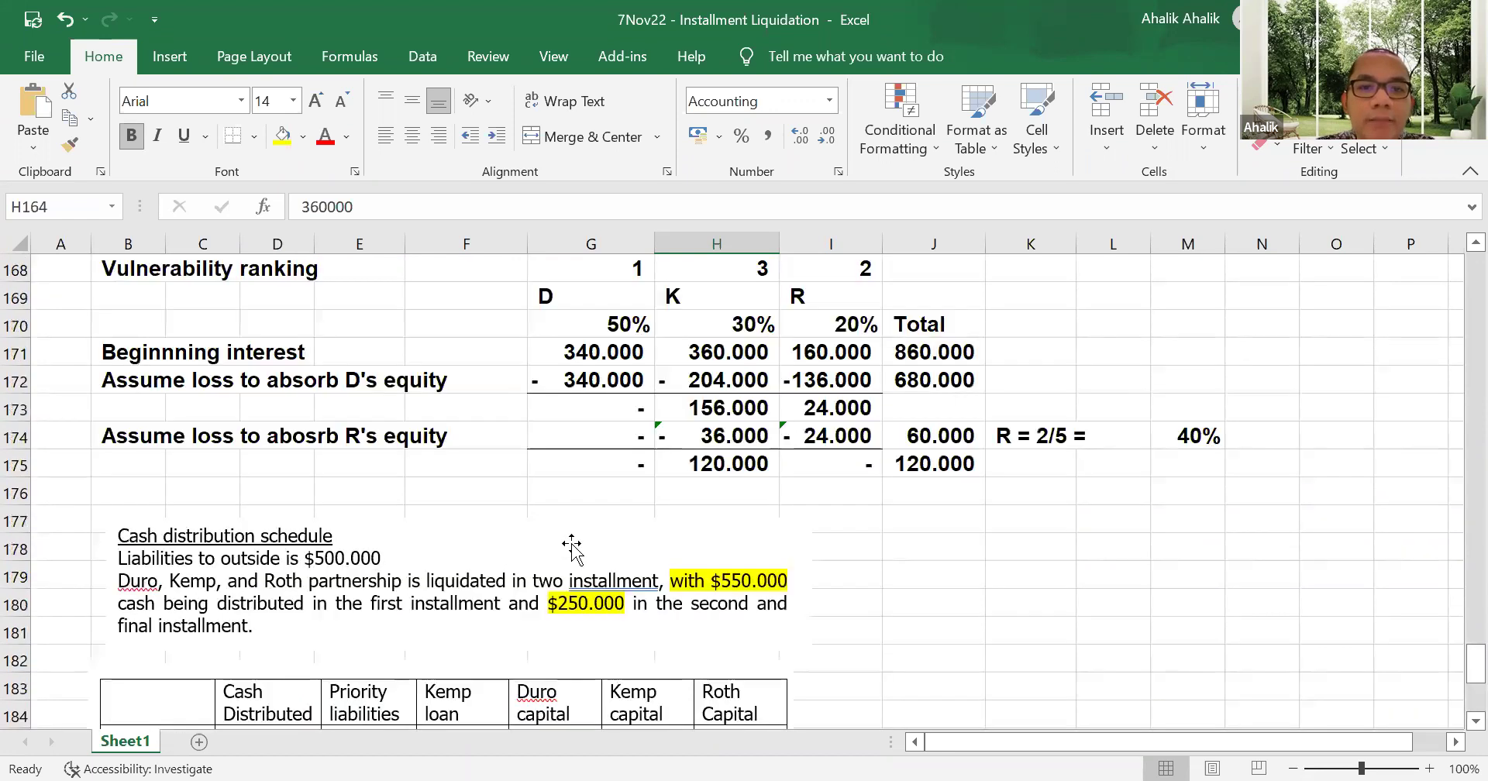
scroll(655, 616, down, 4)
scroll(744, 610, down, 3)
scroll(814, 607, up, 1)
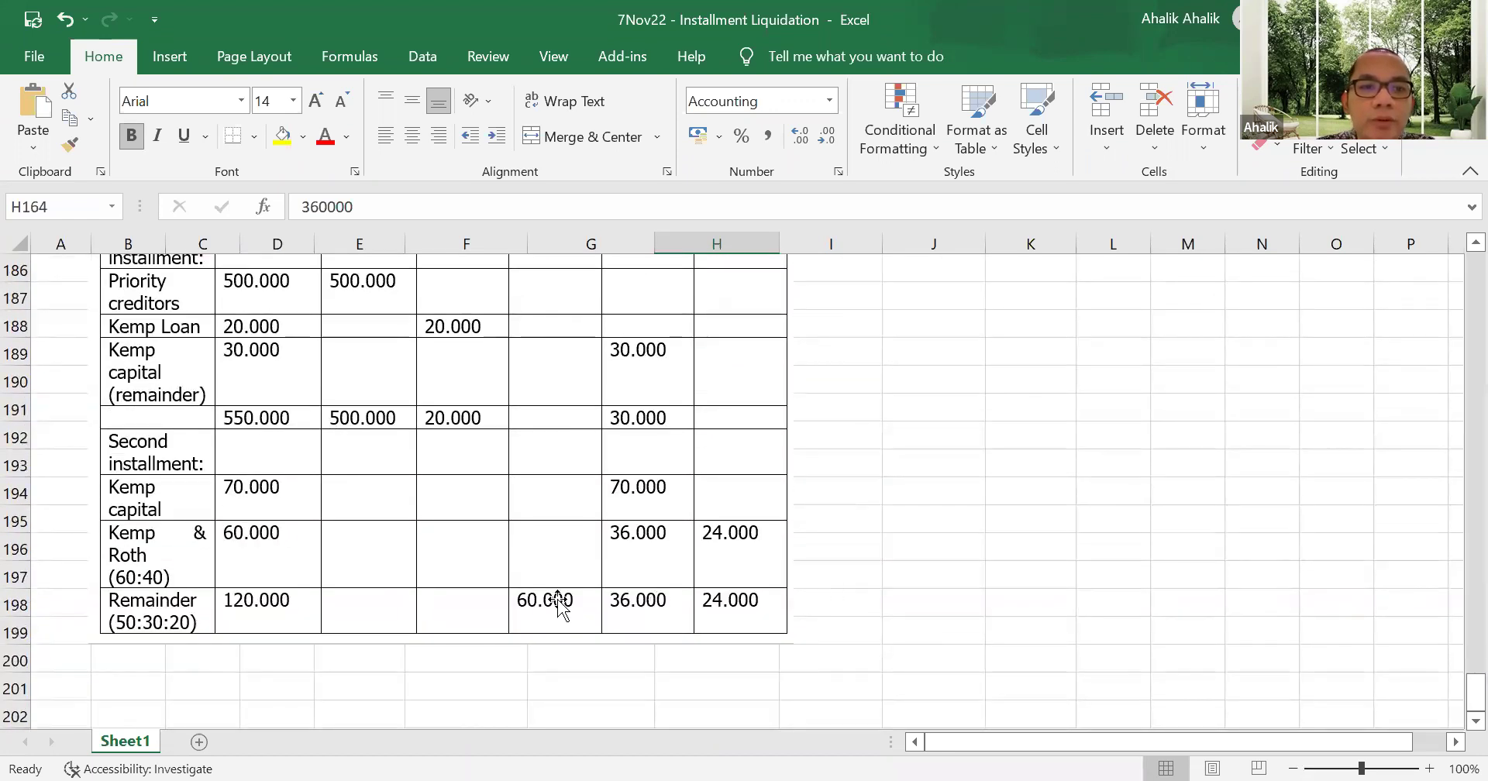
scroll(702, 555, up, 1)
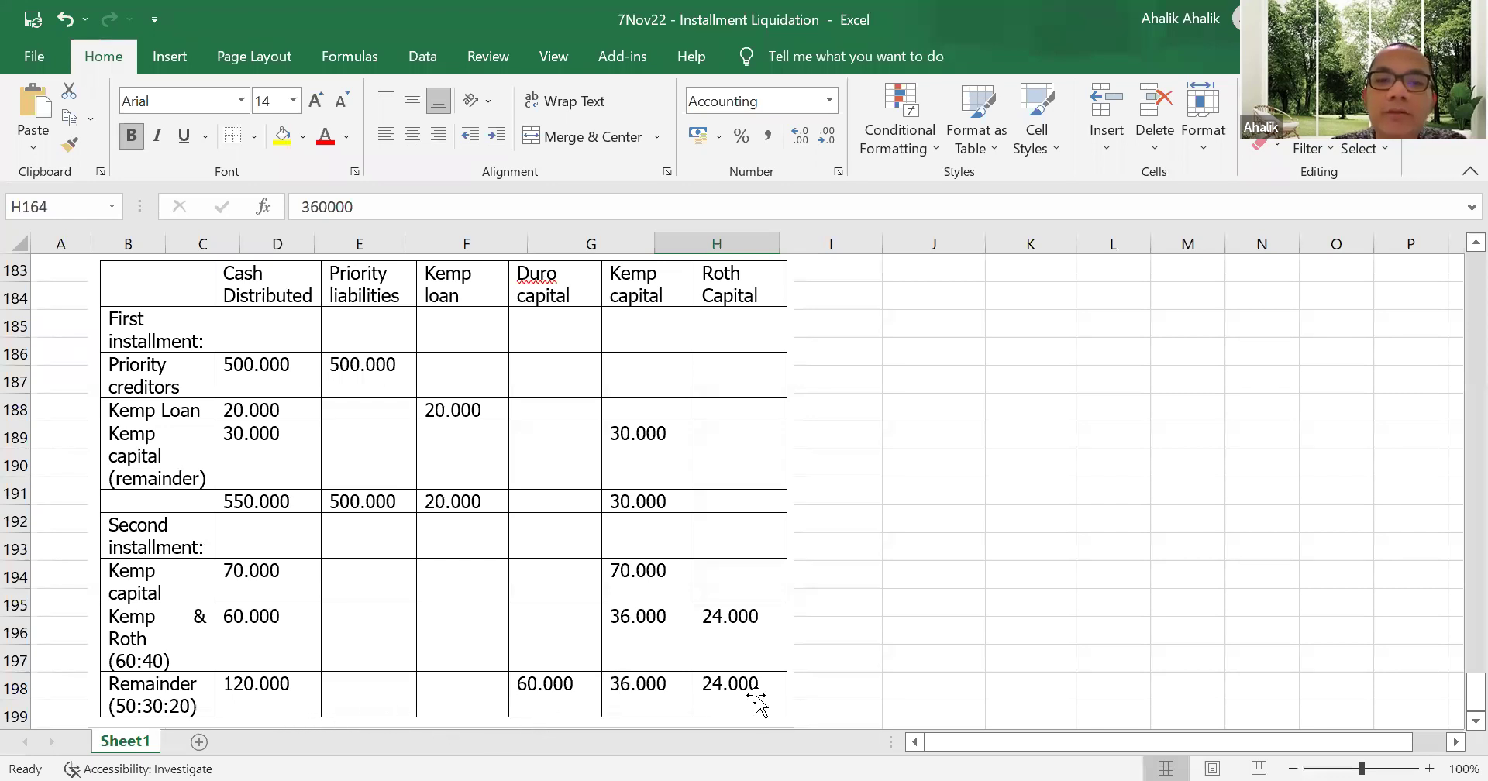
scroll(770, 687, up, 4)
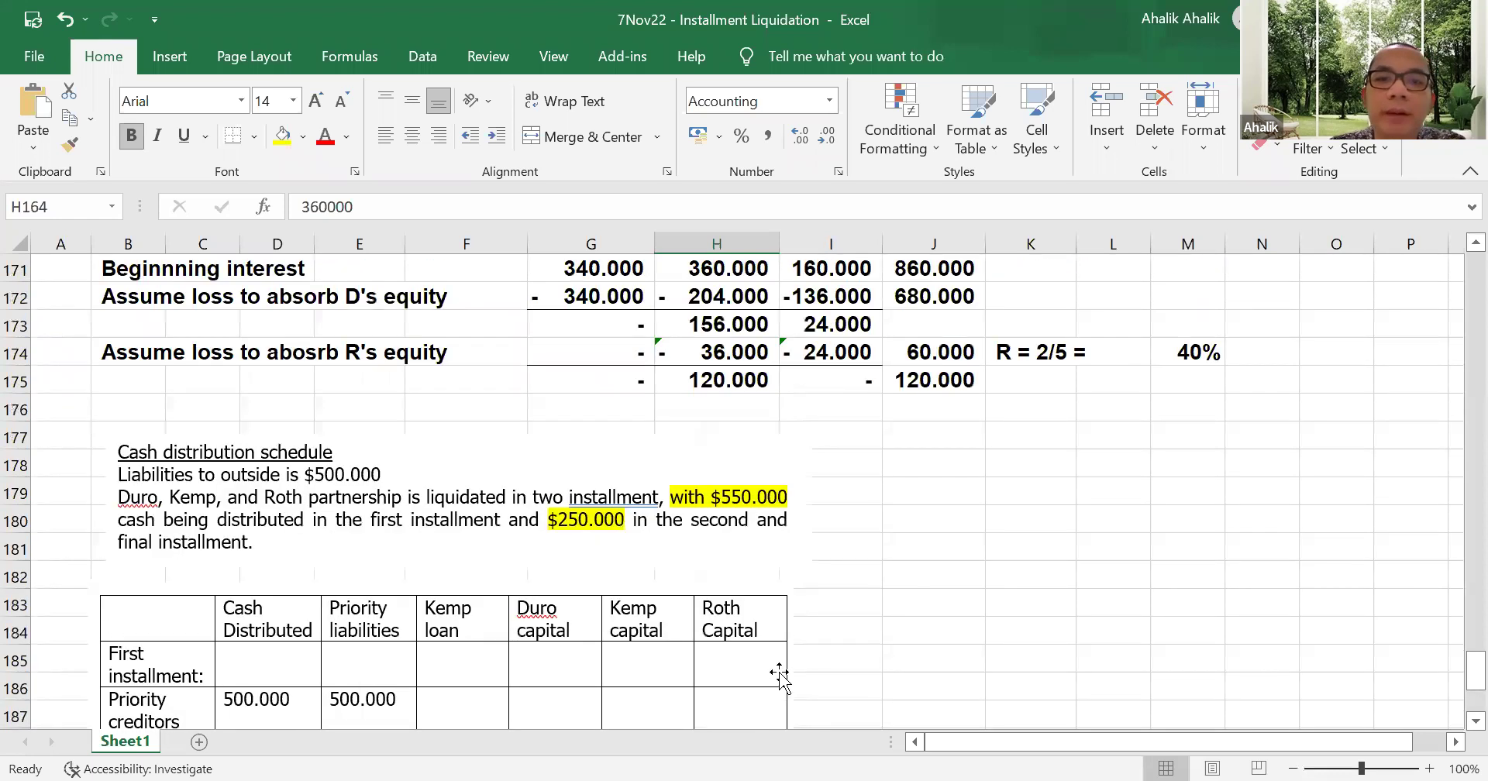
scroll(860, 643, down, 5)
scroll(864, 637, up, 4)
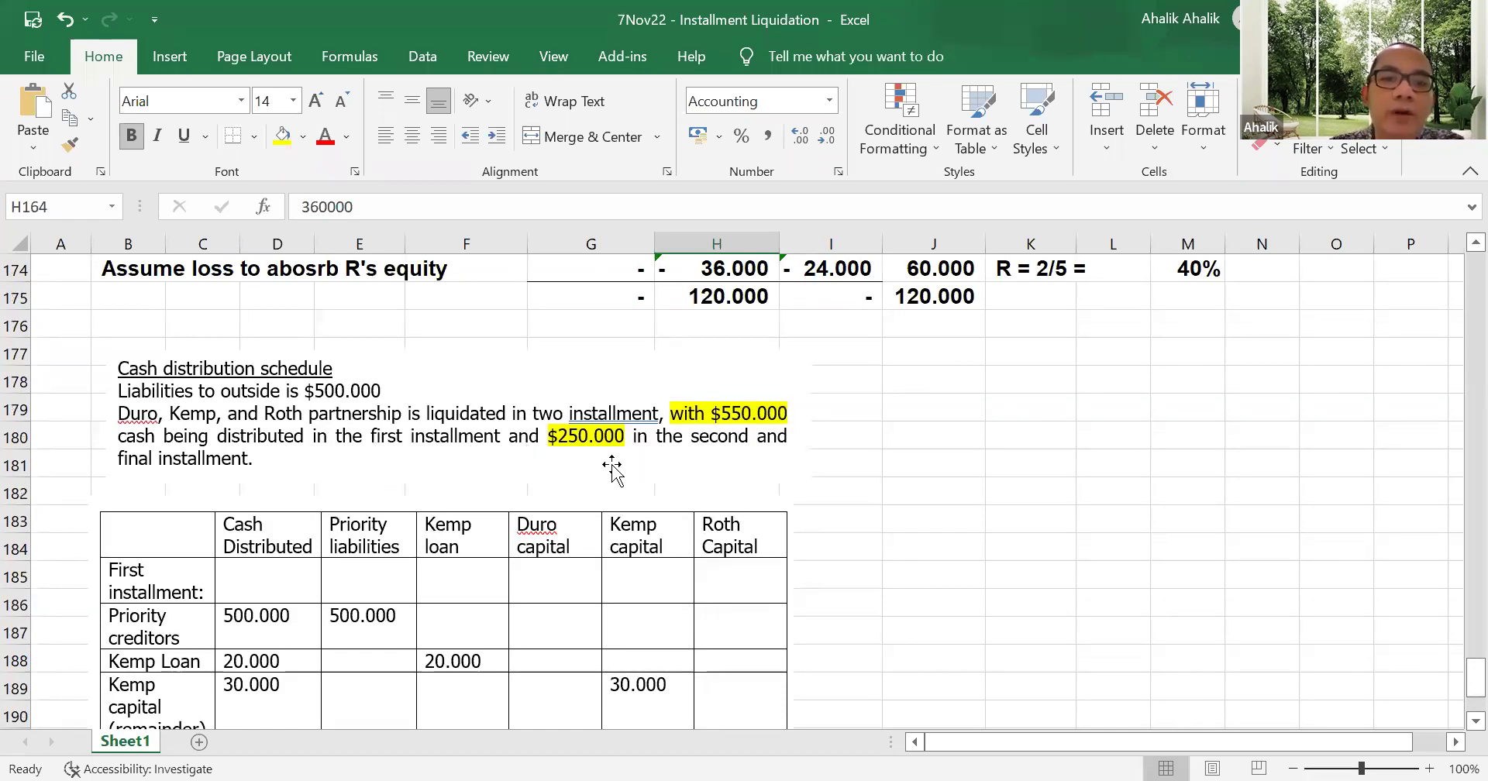
scroll(613, 469, down, 4)
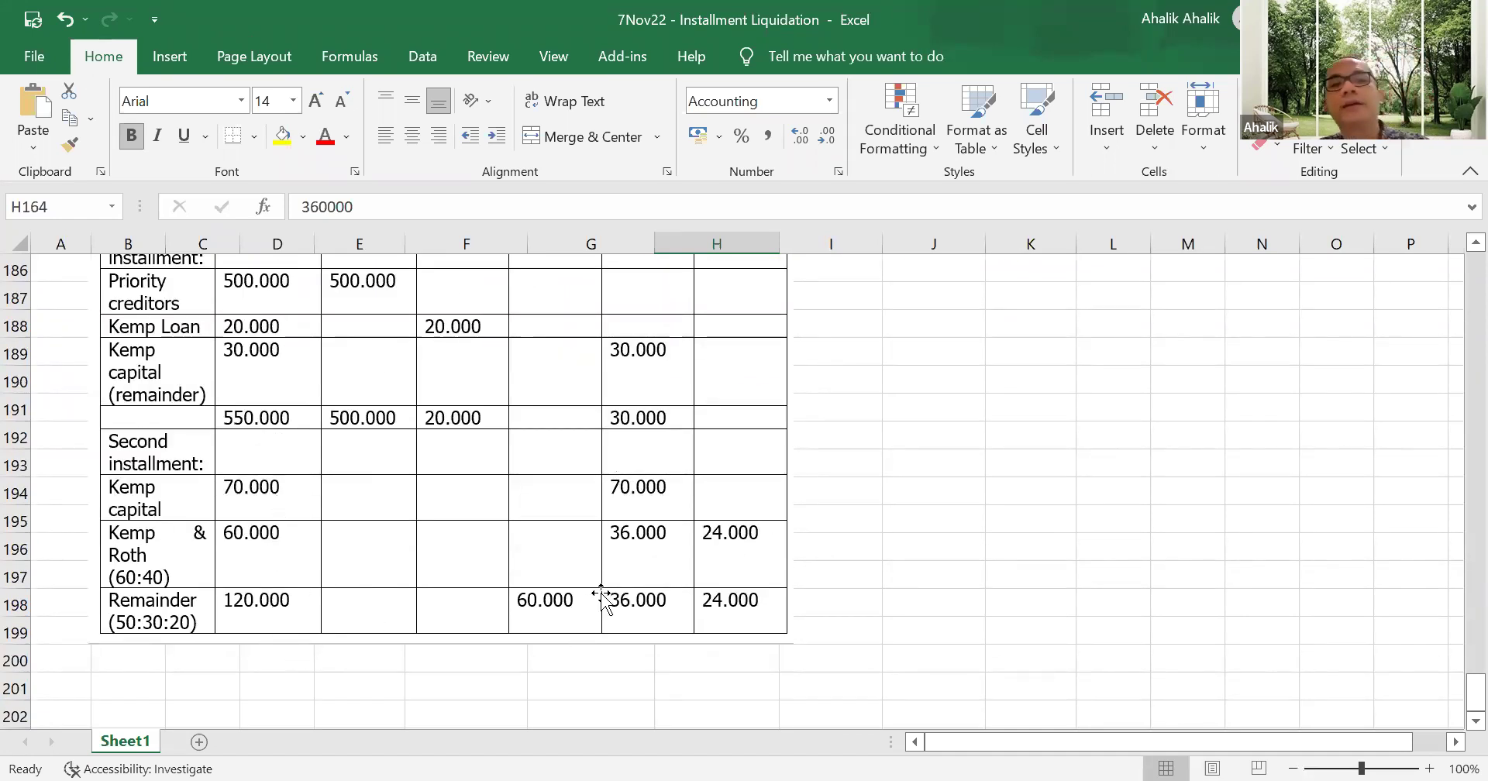
scroll(751, 577, up, 1)
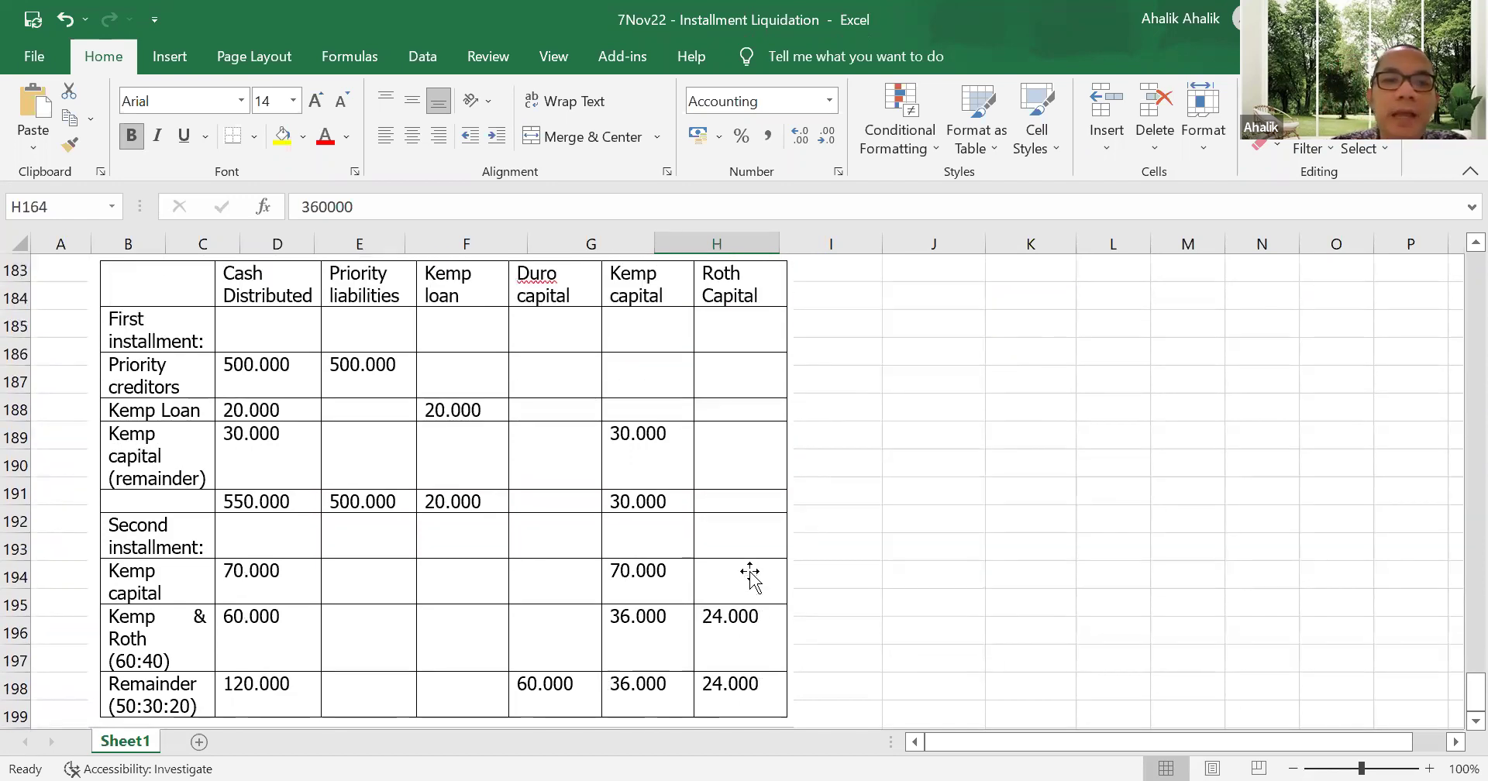
scroll(750, 577, down, 2)
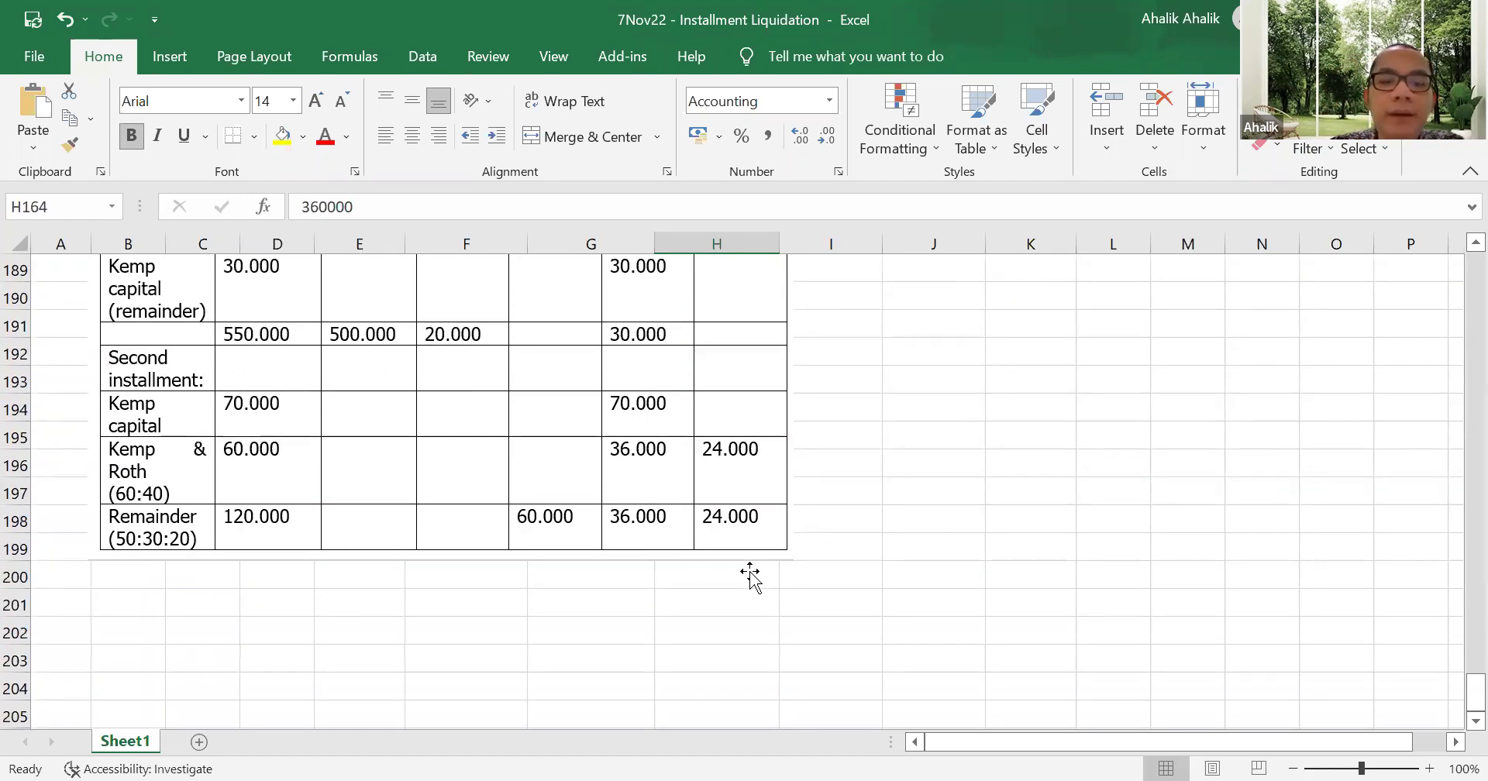
scroll(751, 577, up, 1)
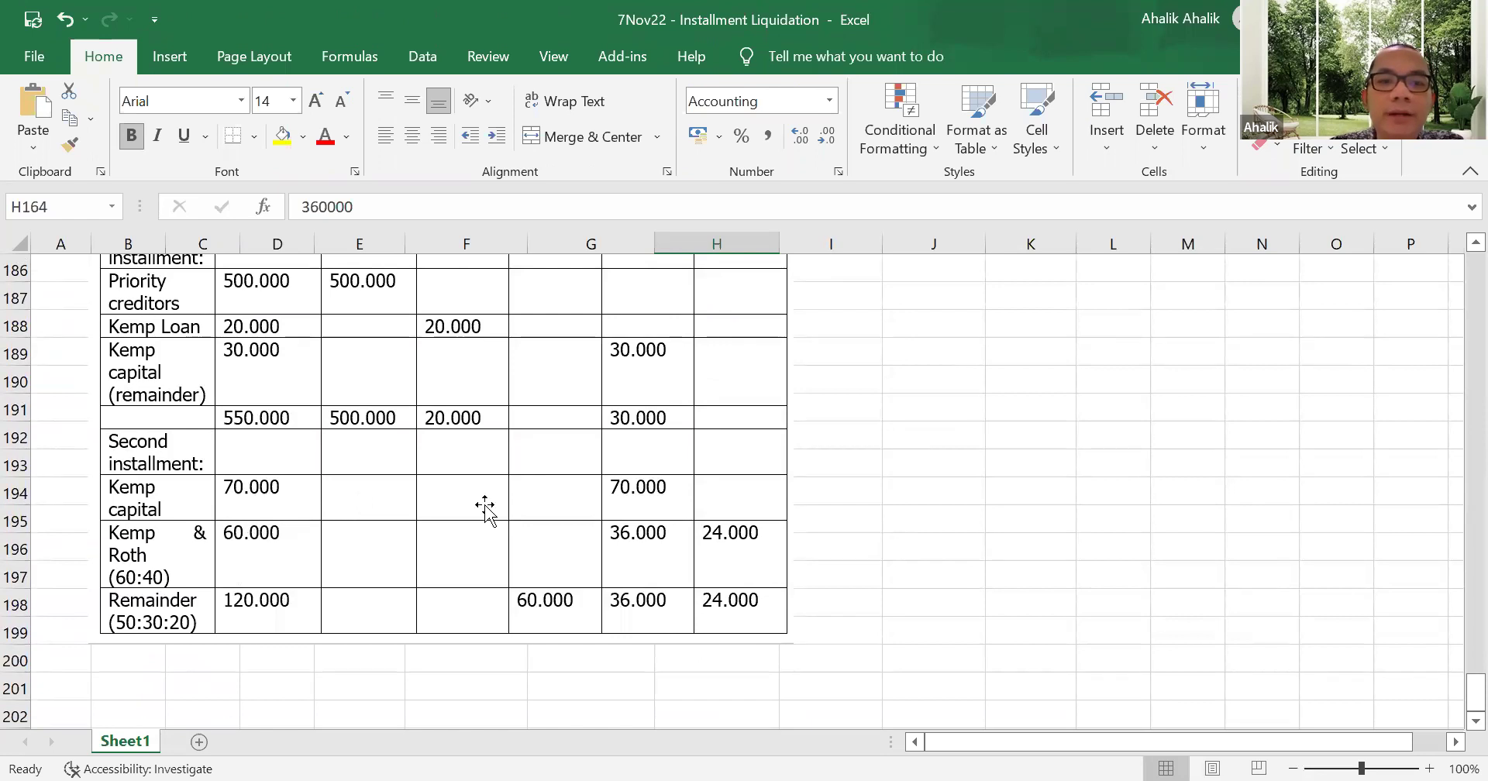
- Review the net-off equities, maximum absorbable losses, vulnerability rankings and assumed-loss schedule in rows 159–175 behind the distribution table
scroll(667, 520, up, 4)
scroll(668, 521, up, 2)
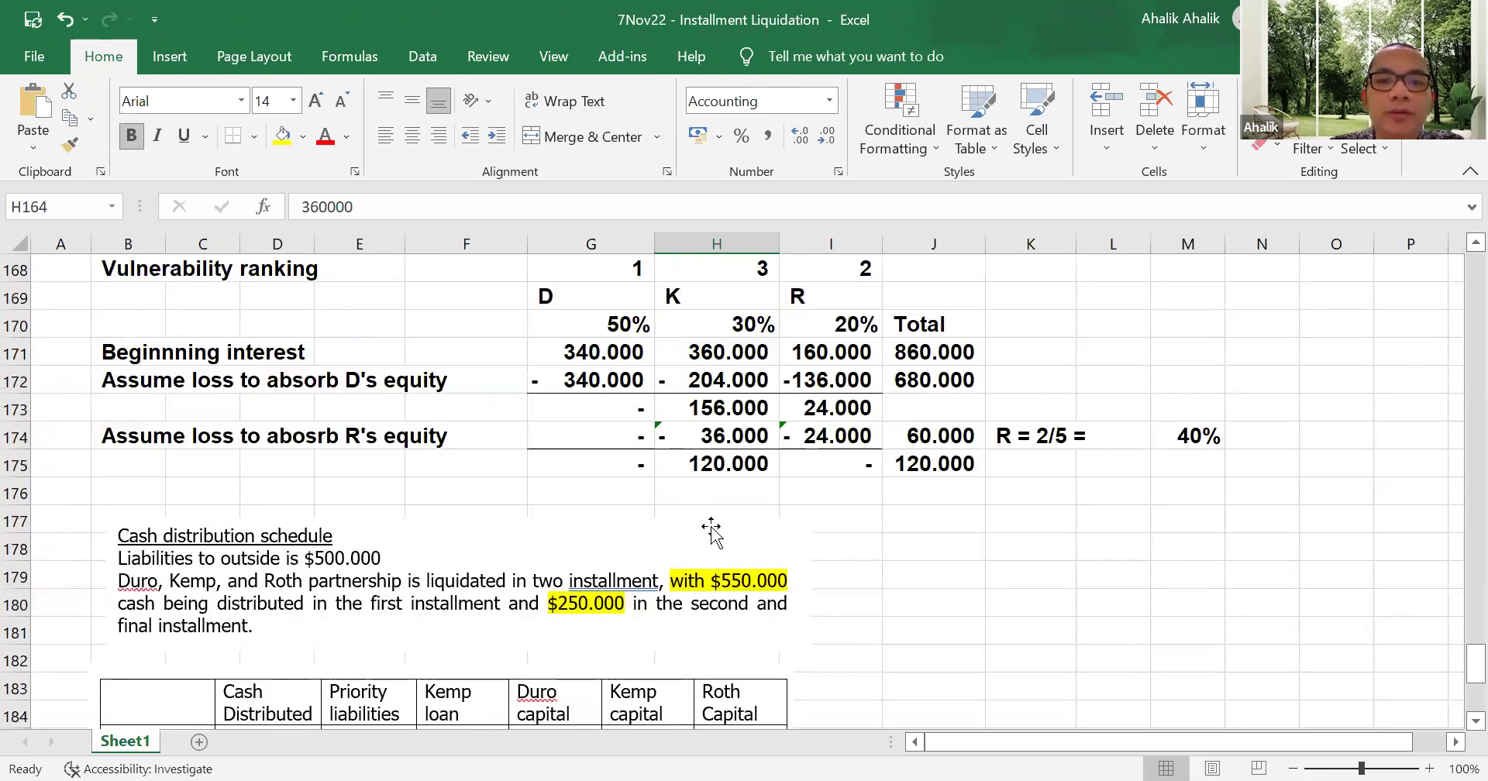
scroll(729, 574, down, 1)
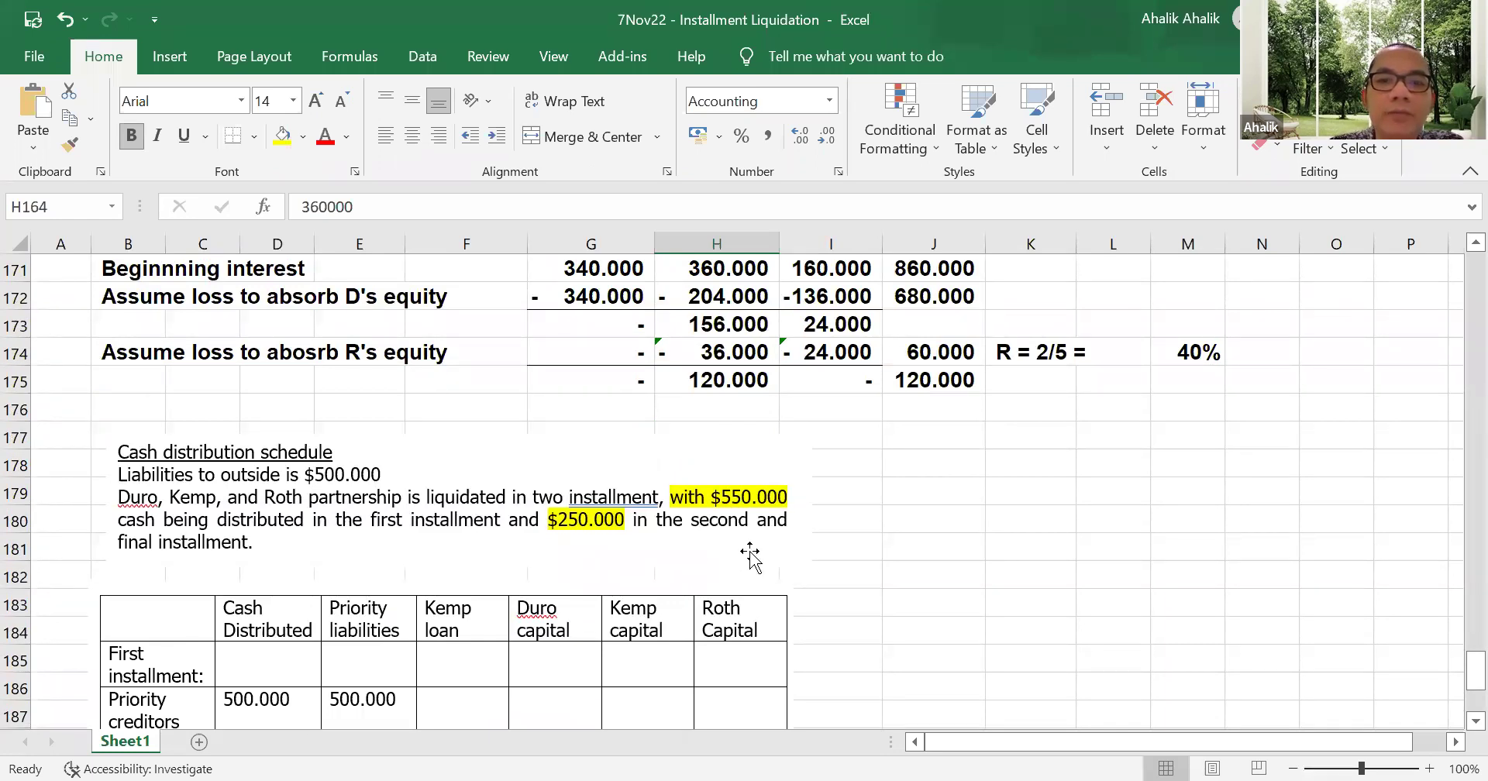
scroll(742, 554, up, 1)
scroll(853, 575, down, 7)
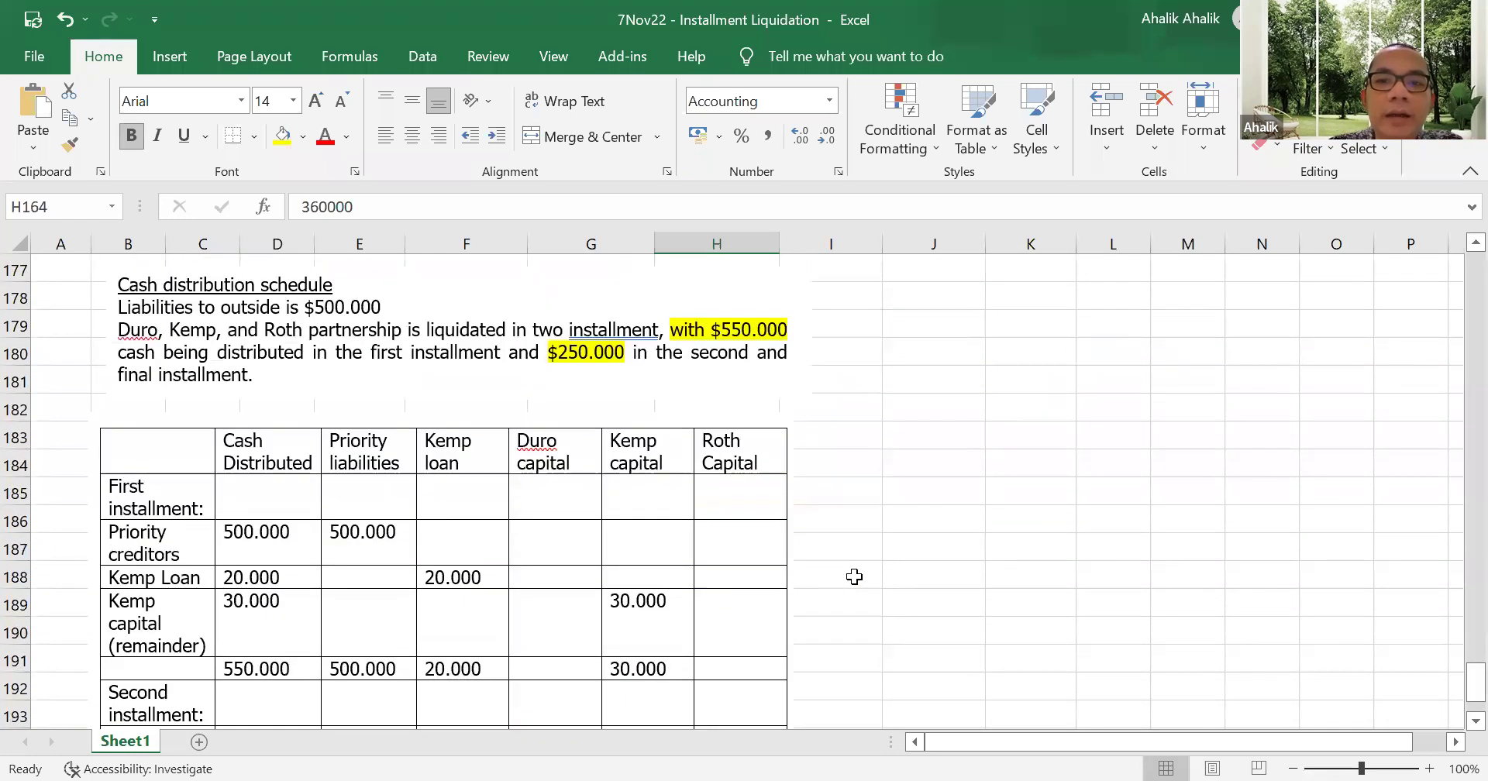
scroll(820, 575, up, 1)
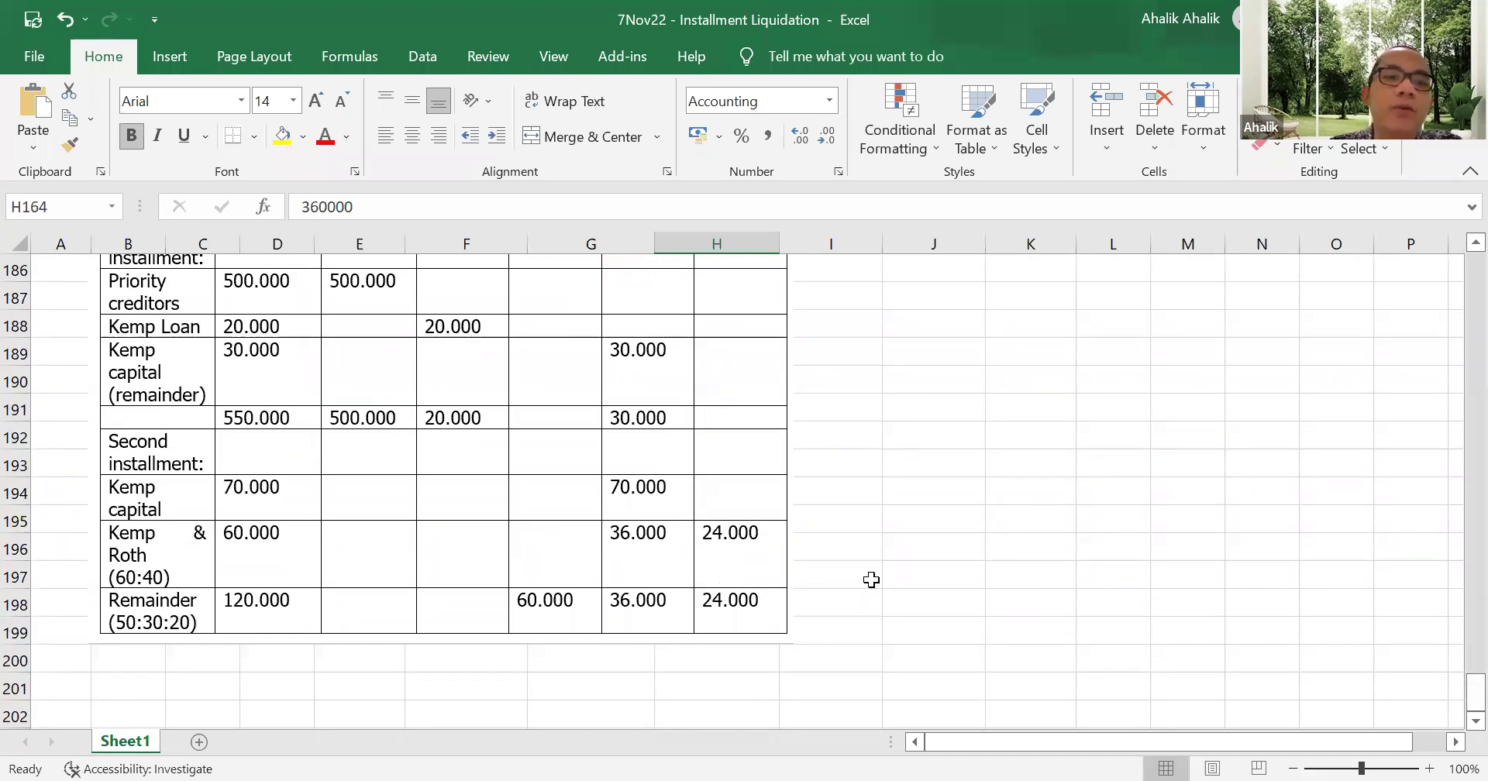
scroll(871, 580, up, 9)
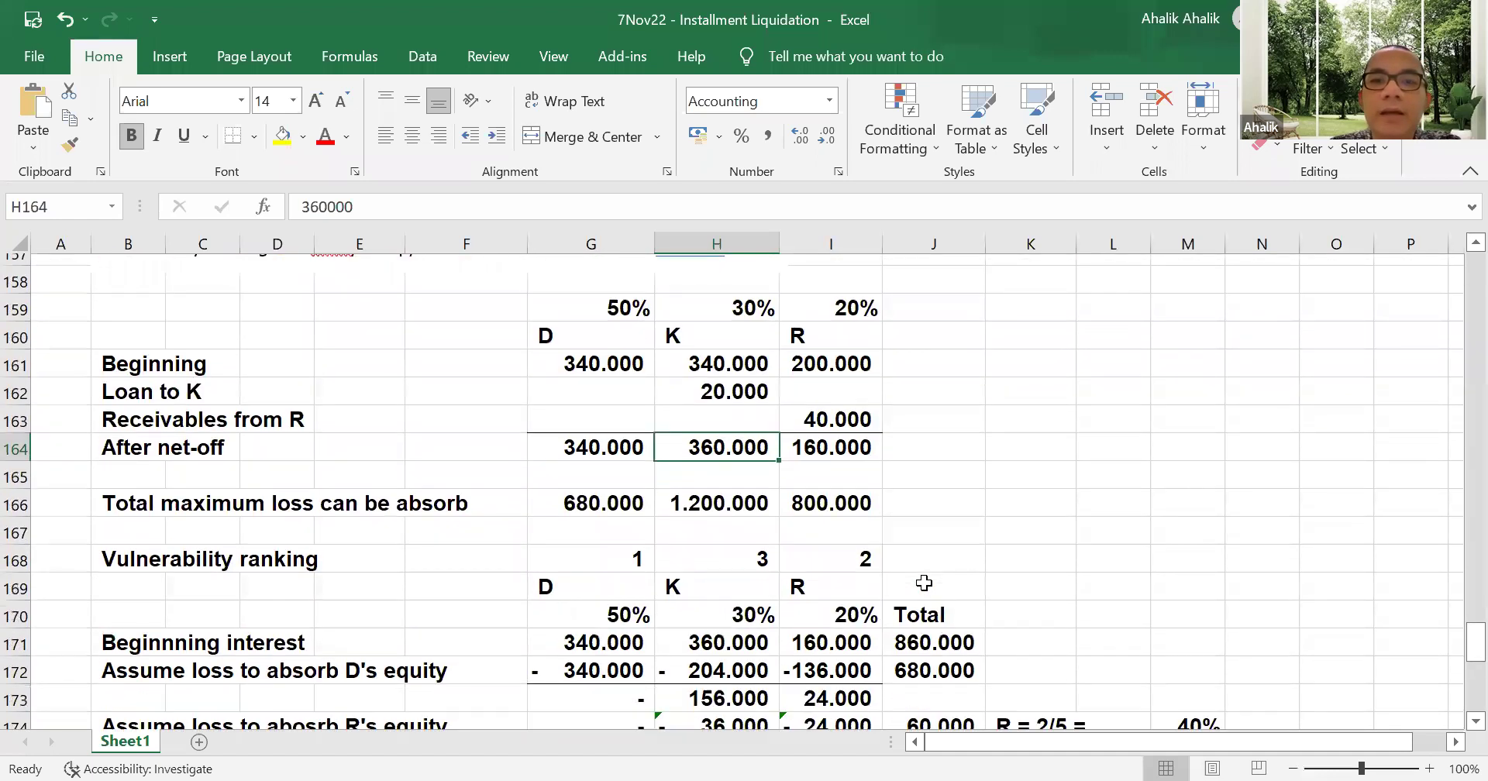
scroll(924, 583, down, 2)
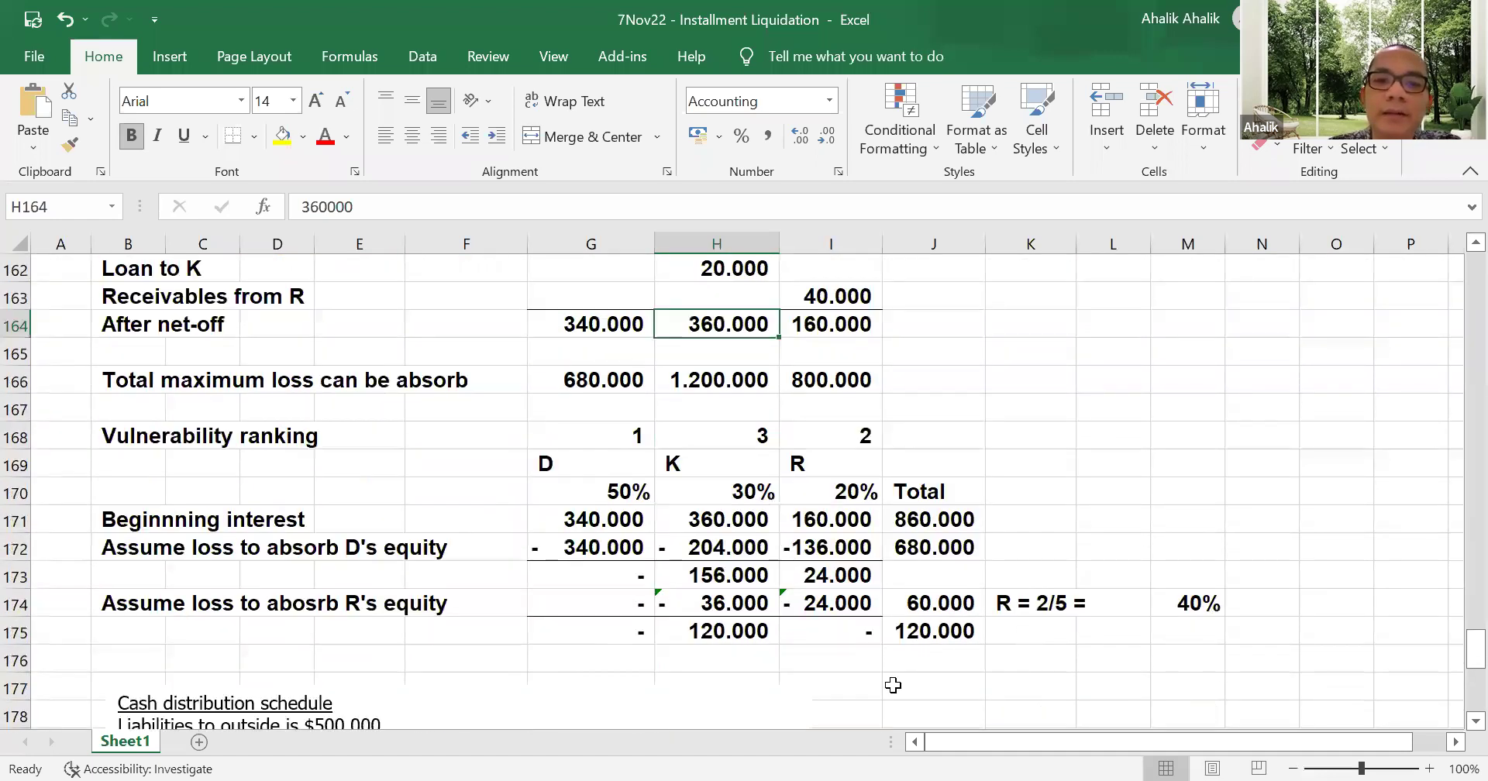
scroll(859, 670, down, 1)
scroll(859, 666, up, 1)
scroll(859, 663, up, 1)
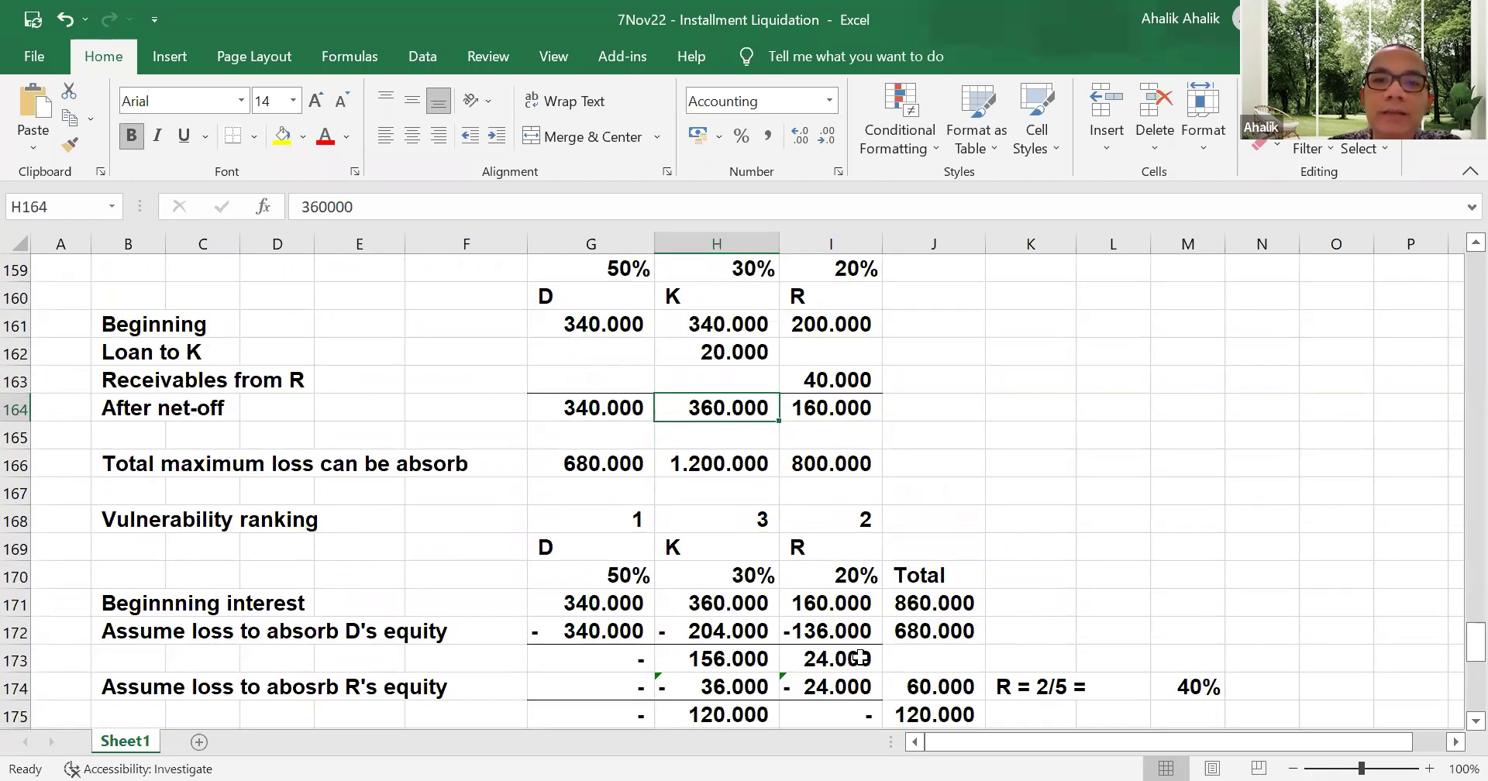
scroll(859, 657, up, 1)
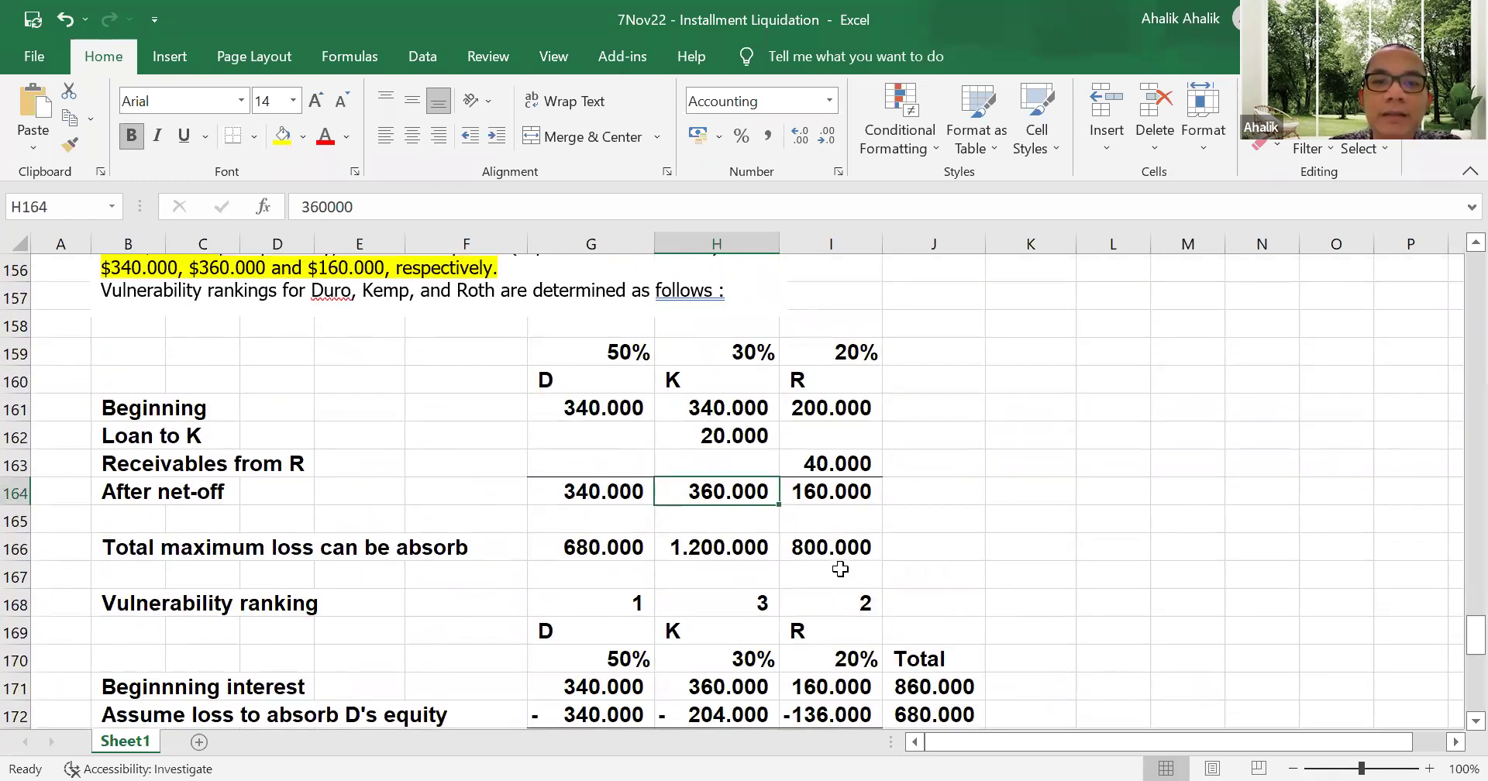
scroll(840, 570, down, 1)
scroll(913, 577, down, 1)
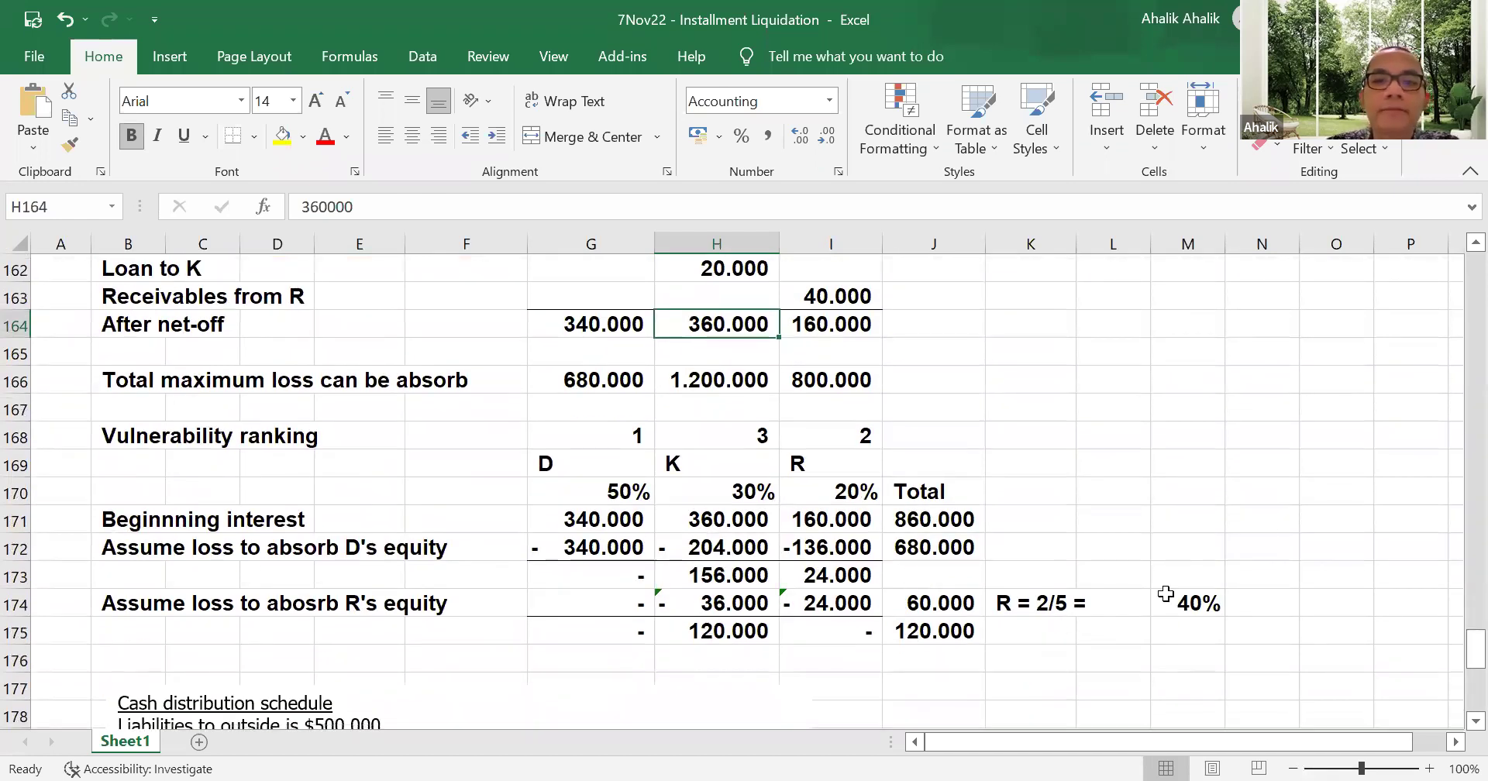
- Inspect the assumed loss absorbing R's equity in J174, H174 and I174 against the Kemp & Roth (60:40) distribution row
scroll(899, 504, down, 9)
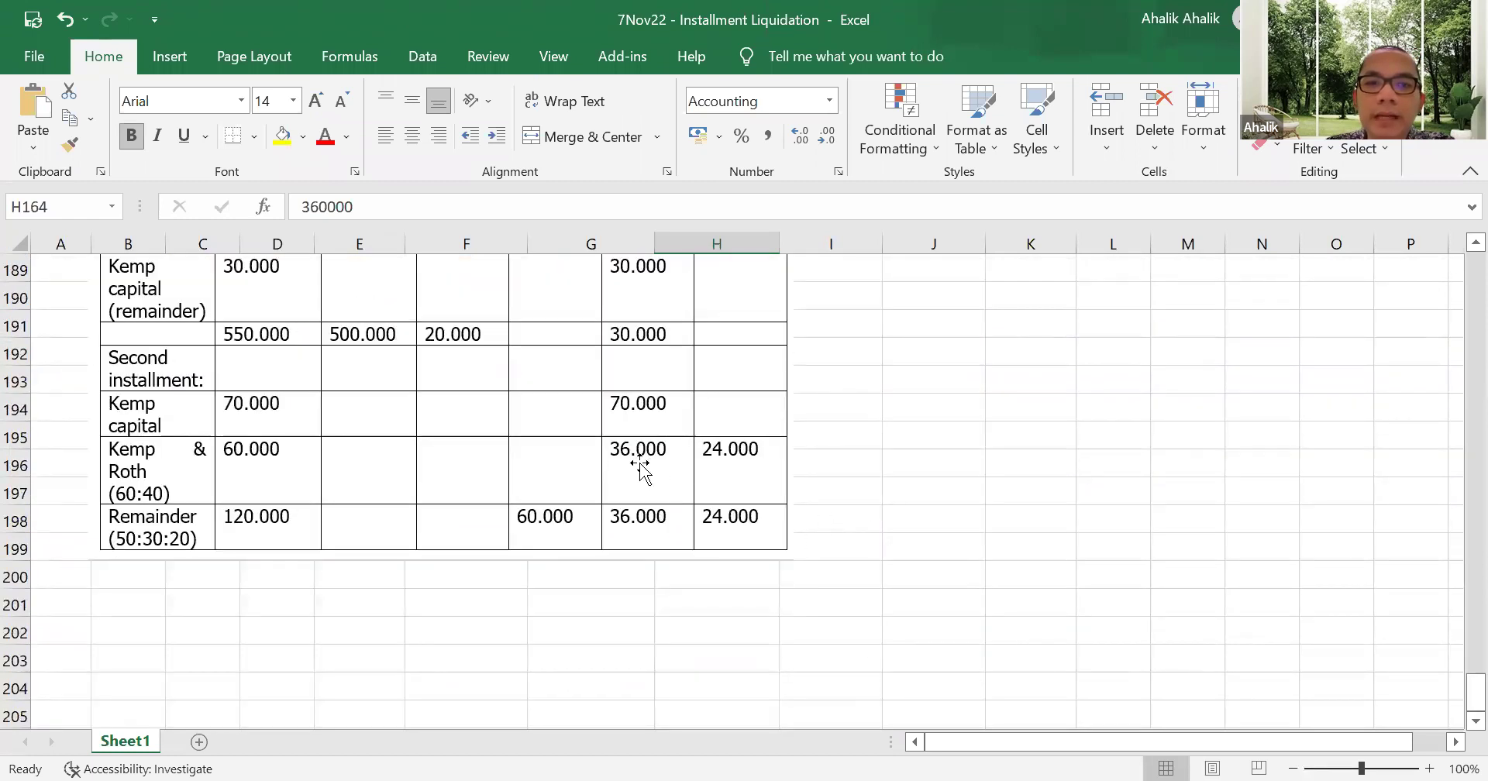
scroll(993, 491, up, 8)
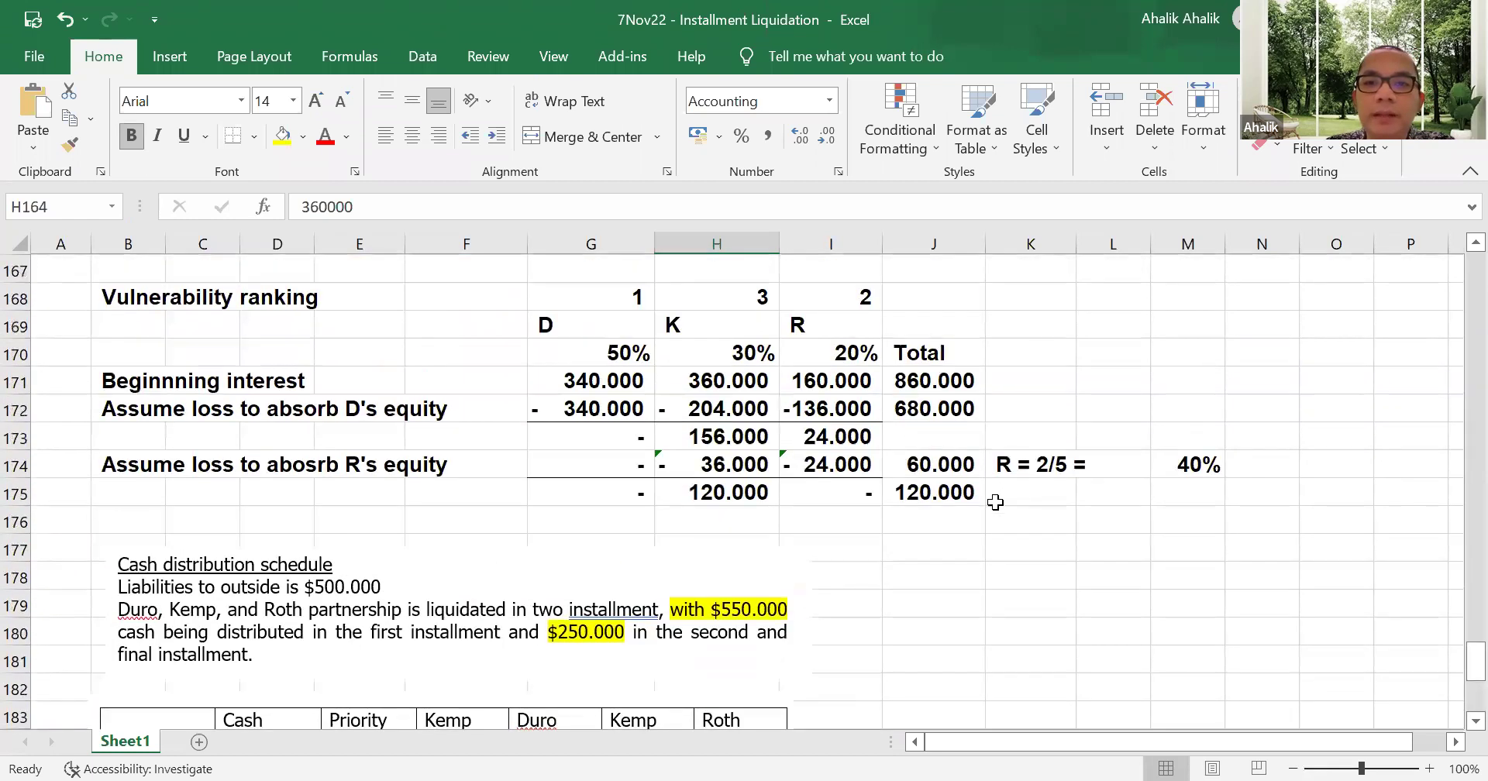
click(917, 521)
click(700, 523)
click(806, 521)
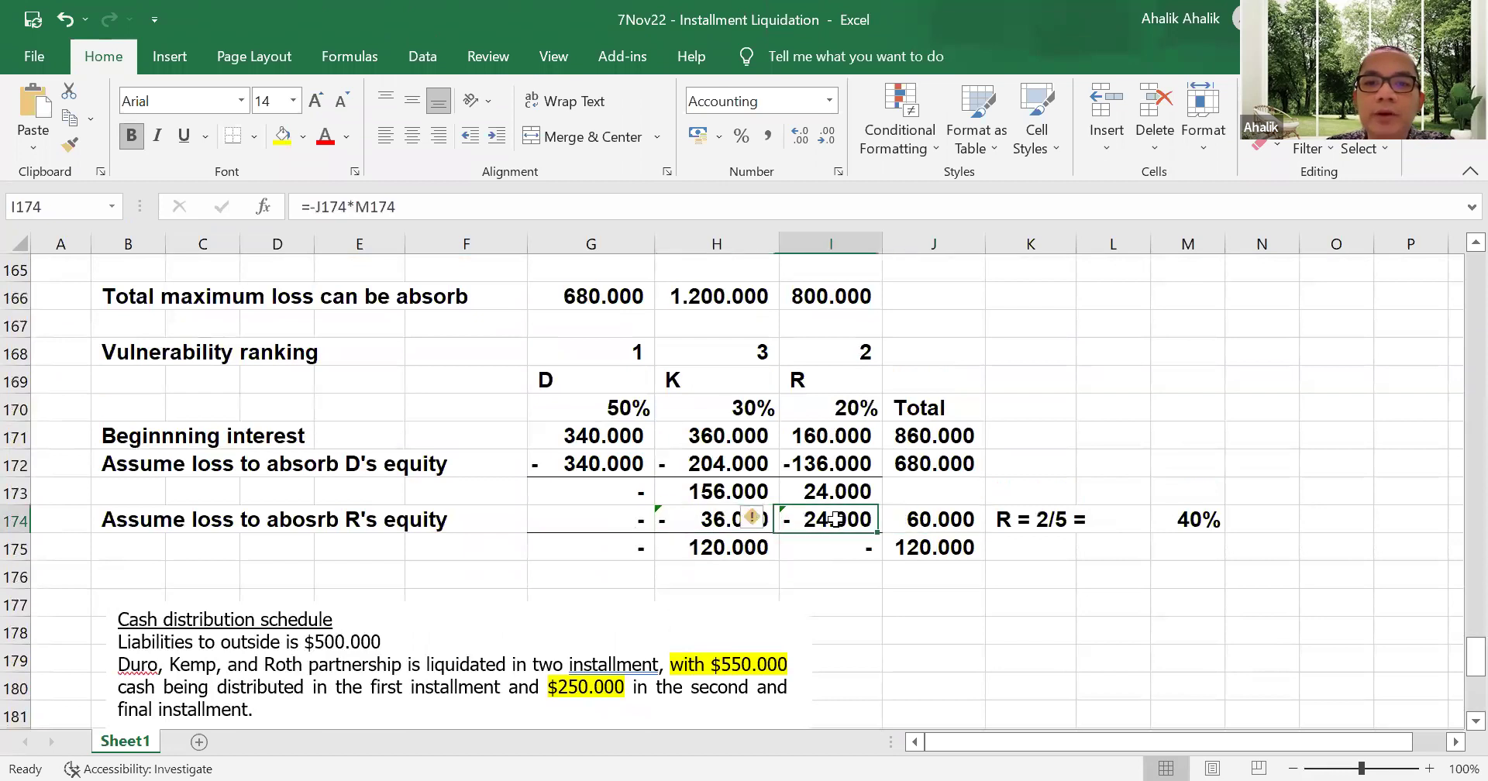
scroll(799, 582, down, 8)
scroll(757, 575, up, 3)
scroll(752, 571, down, 1)
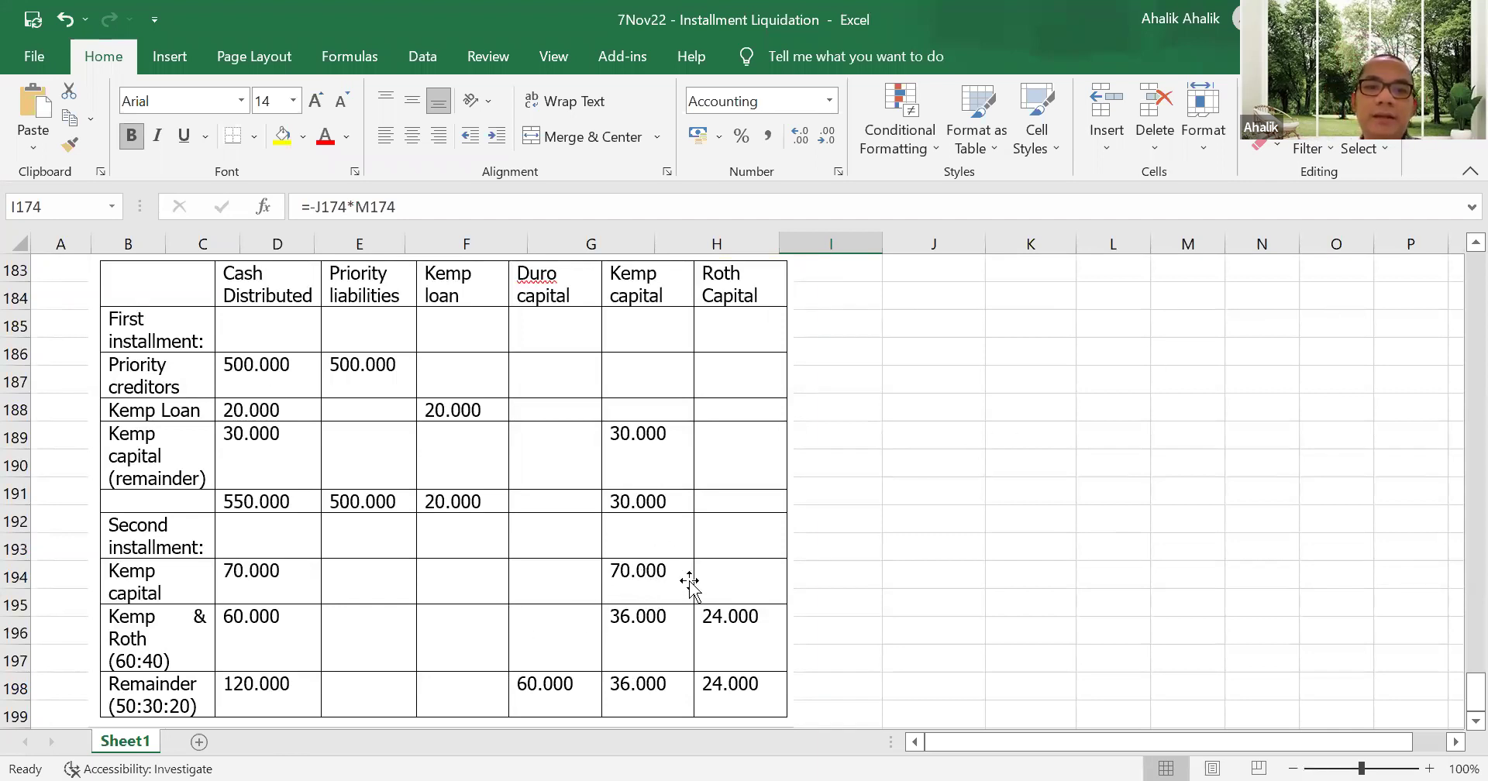
- Review the whole cash distribution plan example, from the introductory text and partner balances through the rankings to the two-installment table
scroll(721, 573, up, 5)
scroll(890, 592, up, 4)
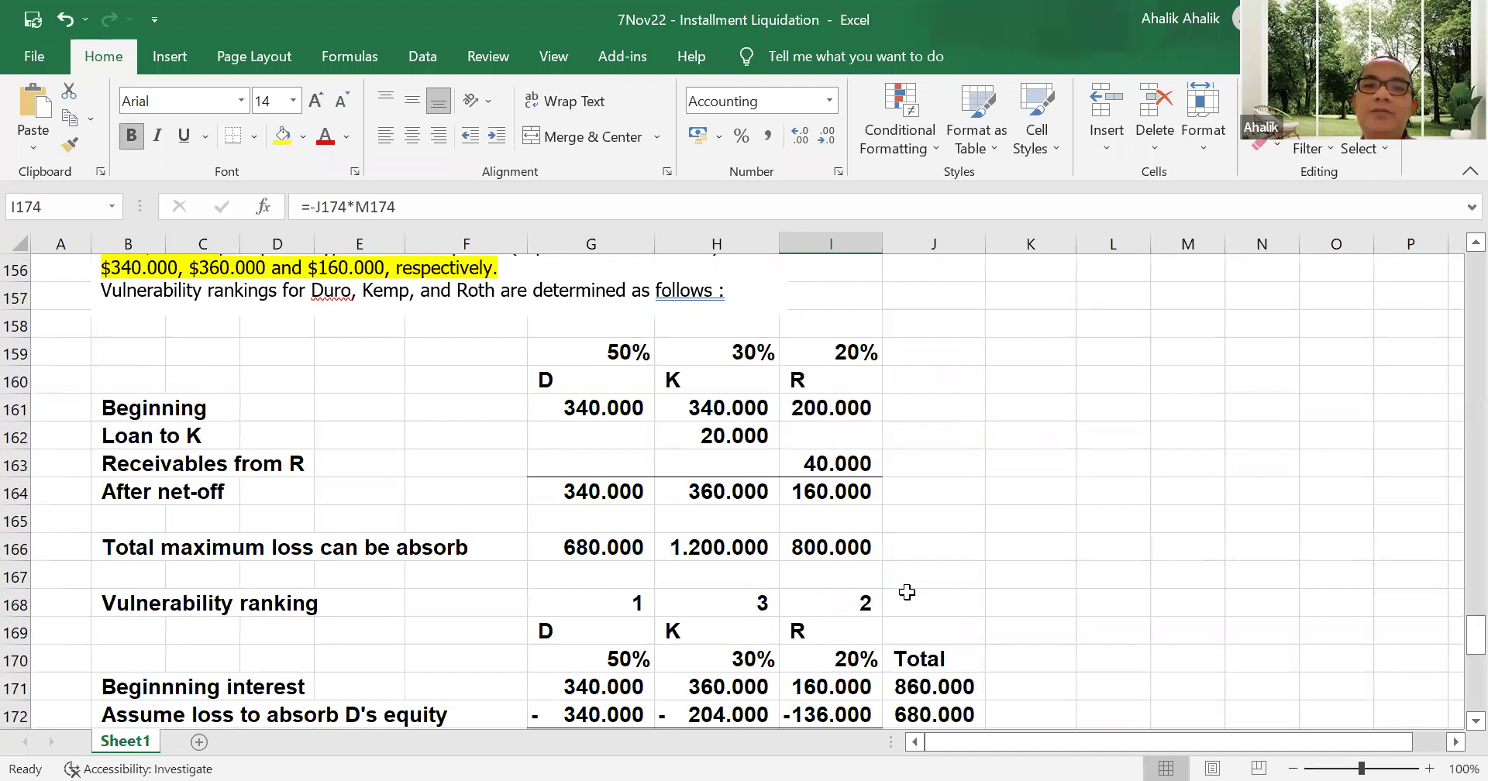
scroll(908, 596, down, 10)
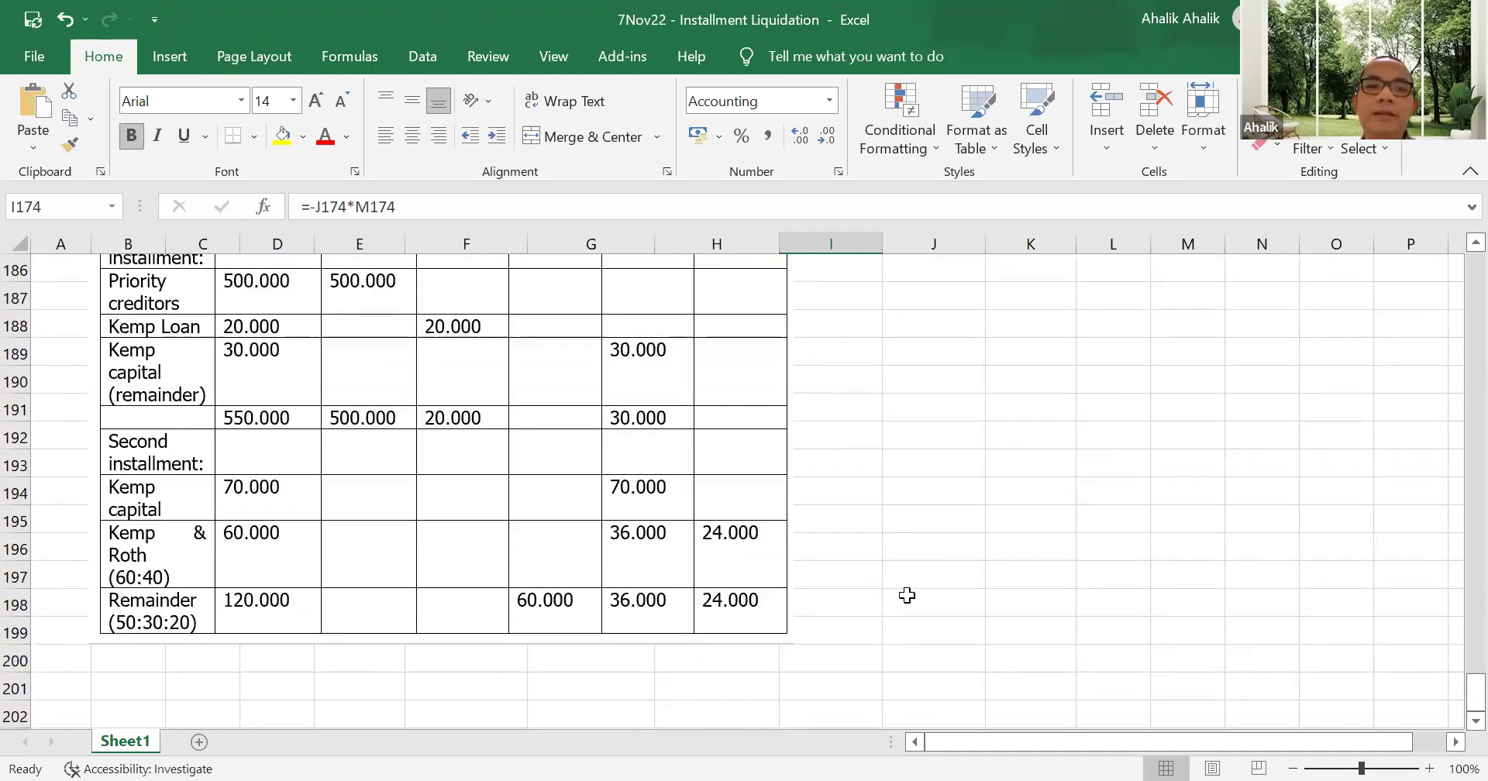
scroll(908, 595, up, 2)
scroll(904, 598, down, 1)
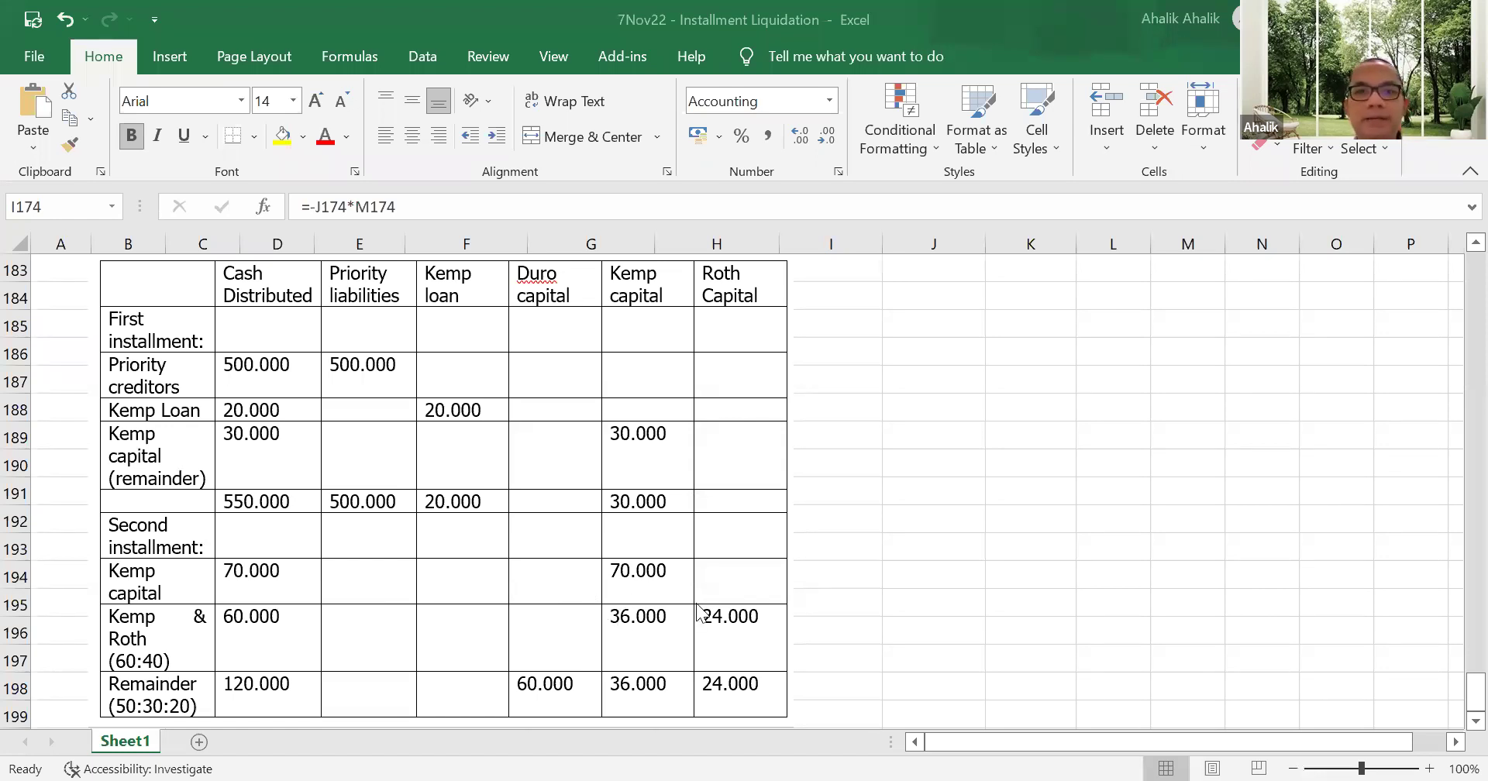
scroll(893, 545, up, 7)
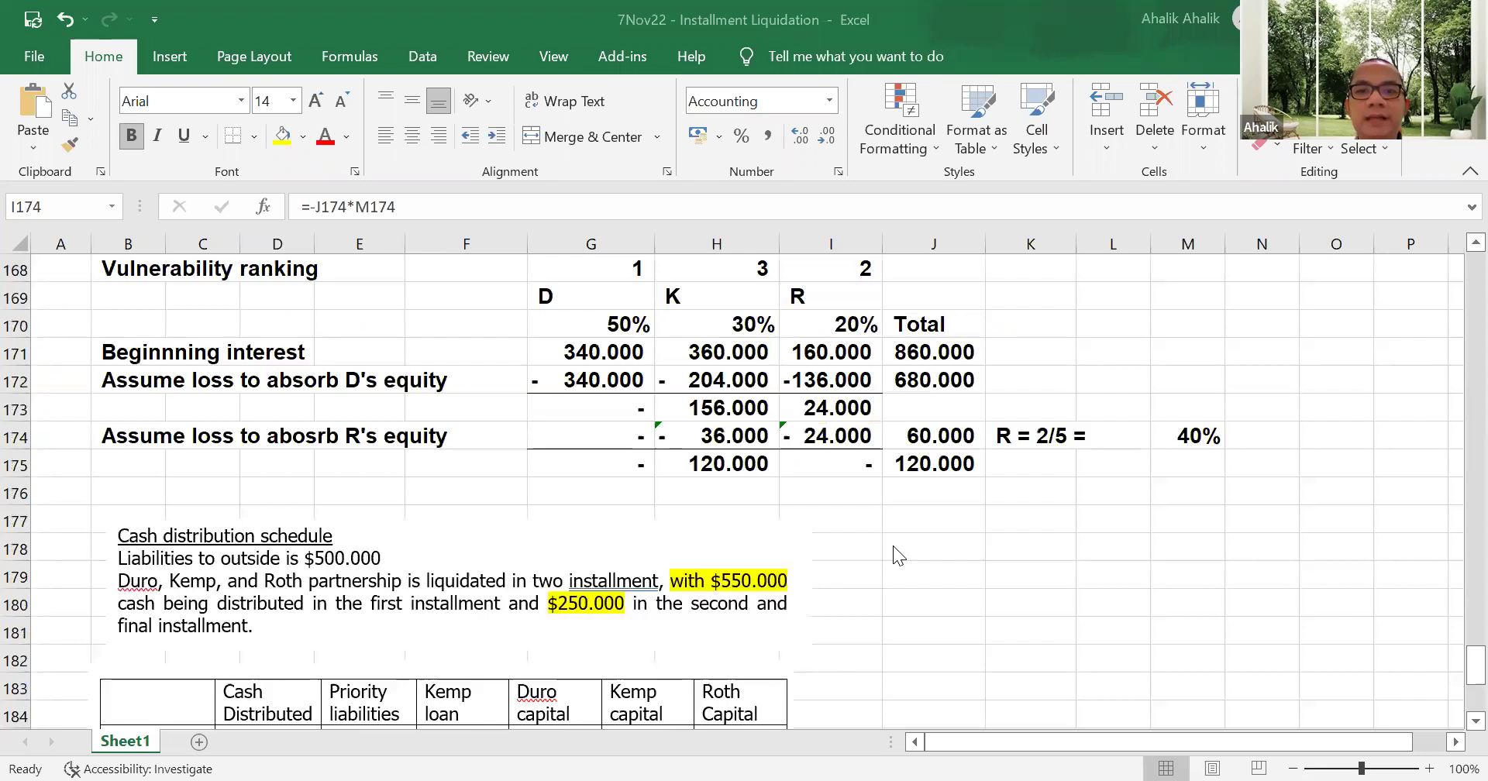
scroll(891, 549, up, 10)
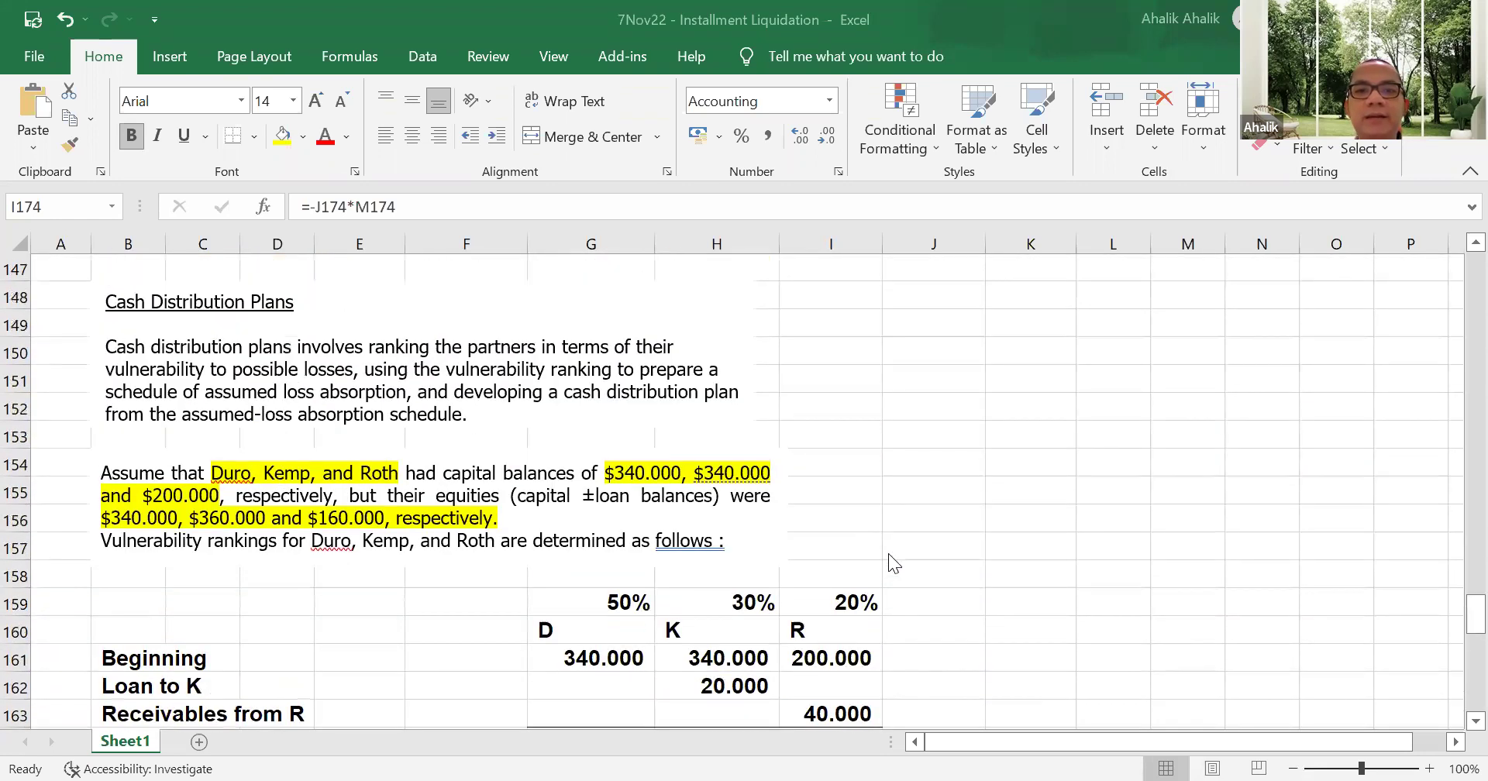
scroll(888, 554, down, 7)
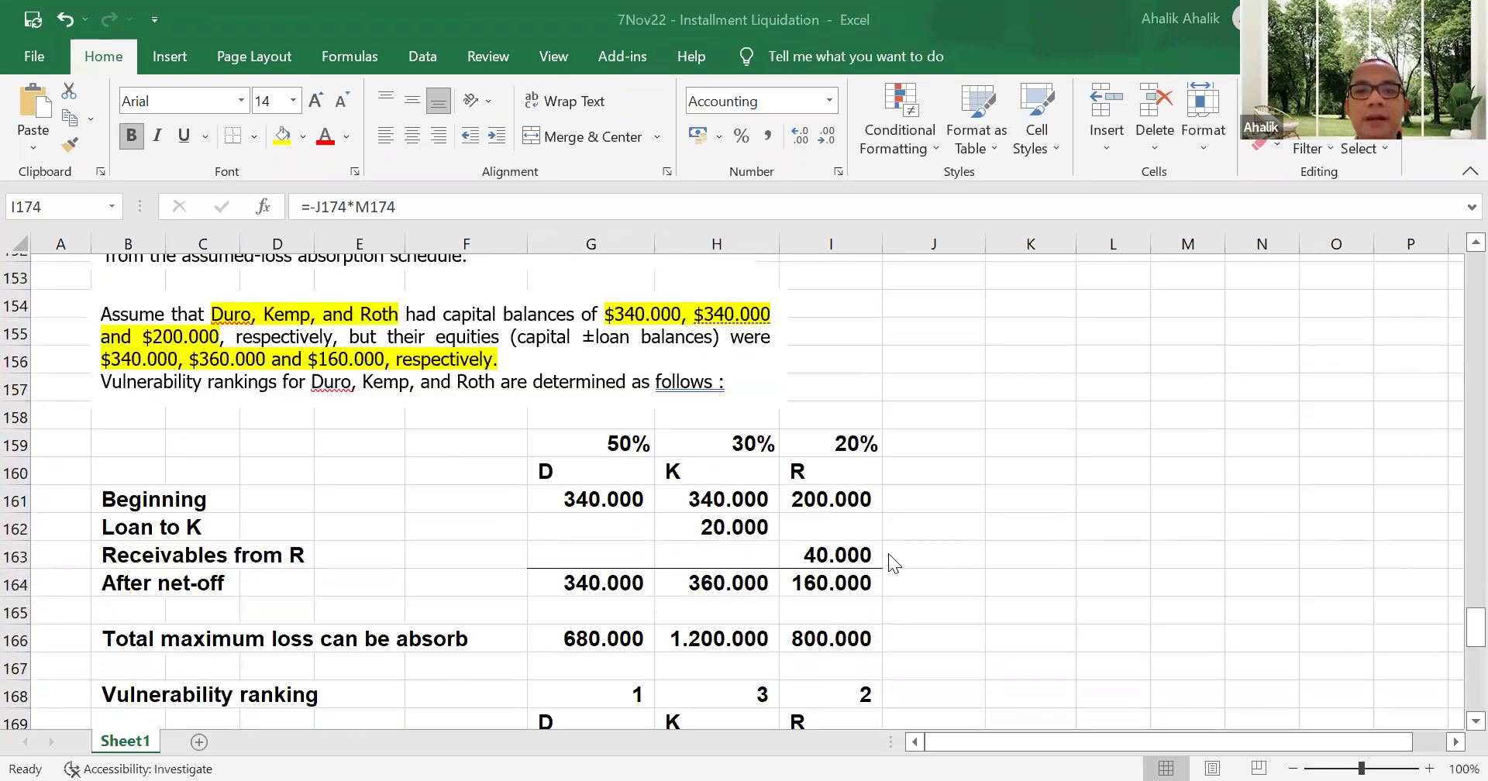
scroll(886, 555, down, 1)
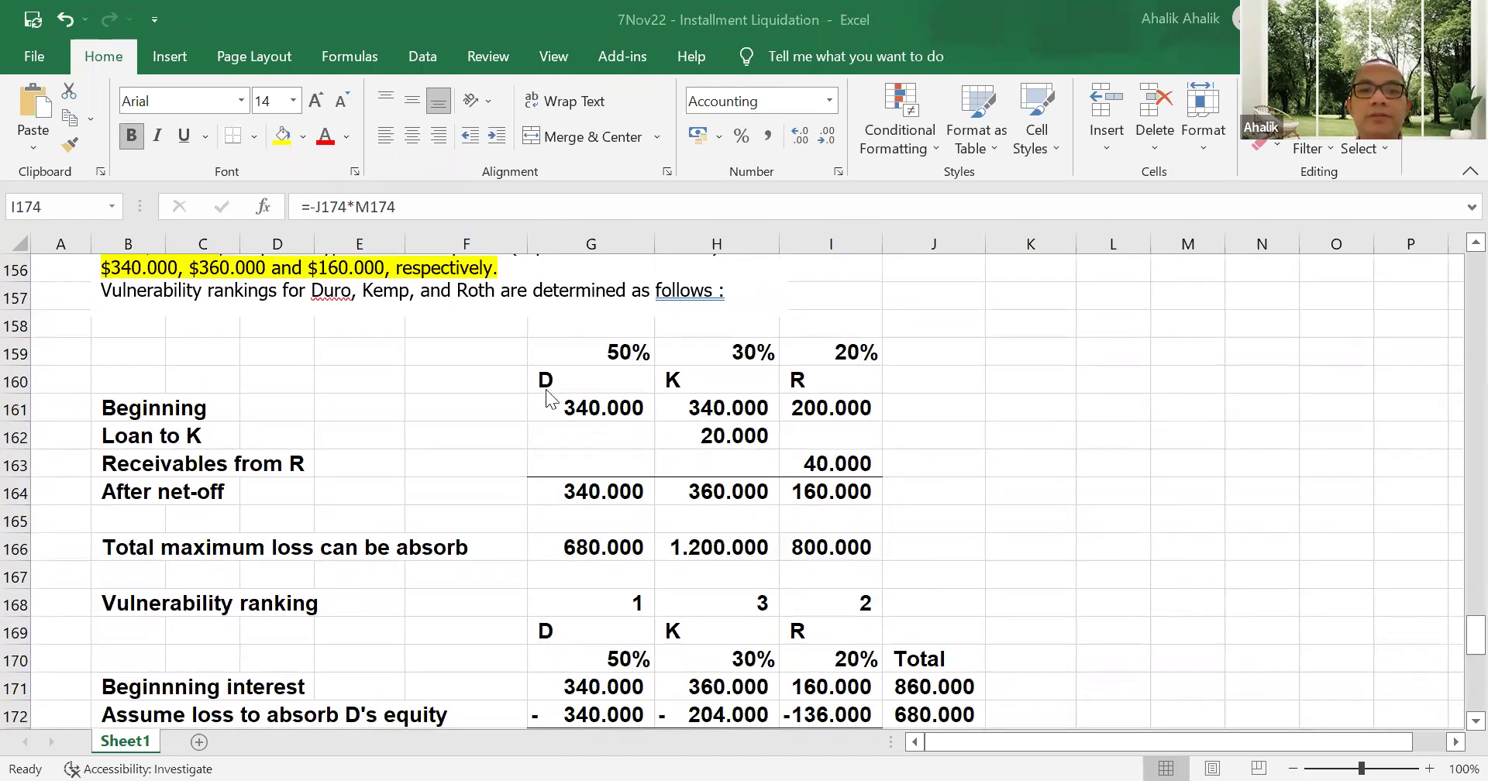
- Inspect the maximum absorbable loss in G166 and the assumed-loss formulas in J172, G172 and J174 against the partners' vulnerability rankings
click(871, 618)
scroll(914, 578, down, 3)
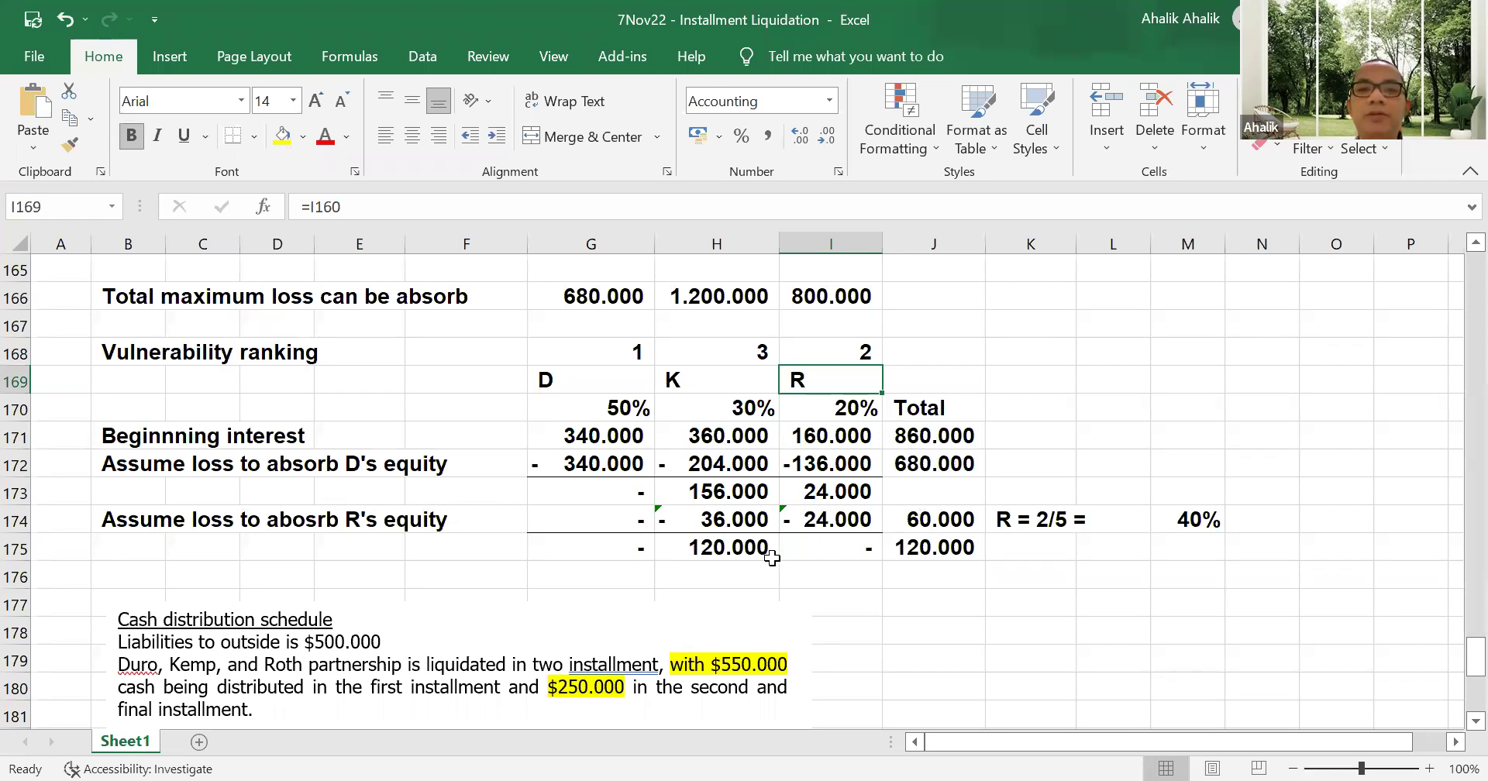
scroll(931, 448, up, 2)
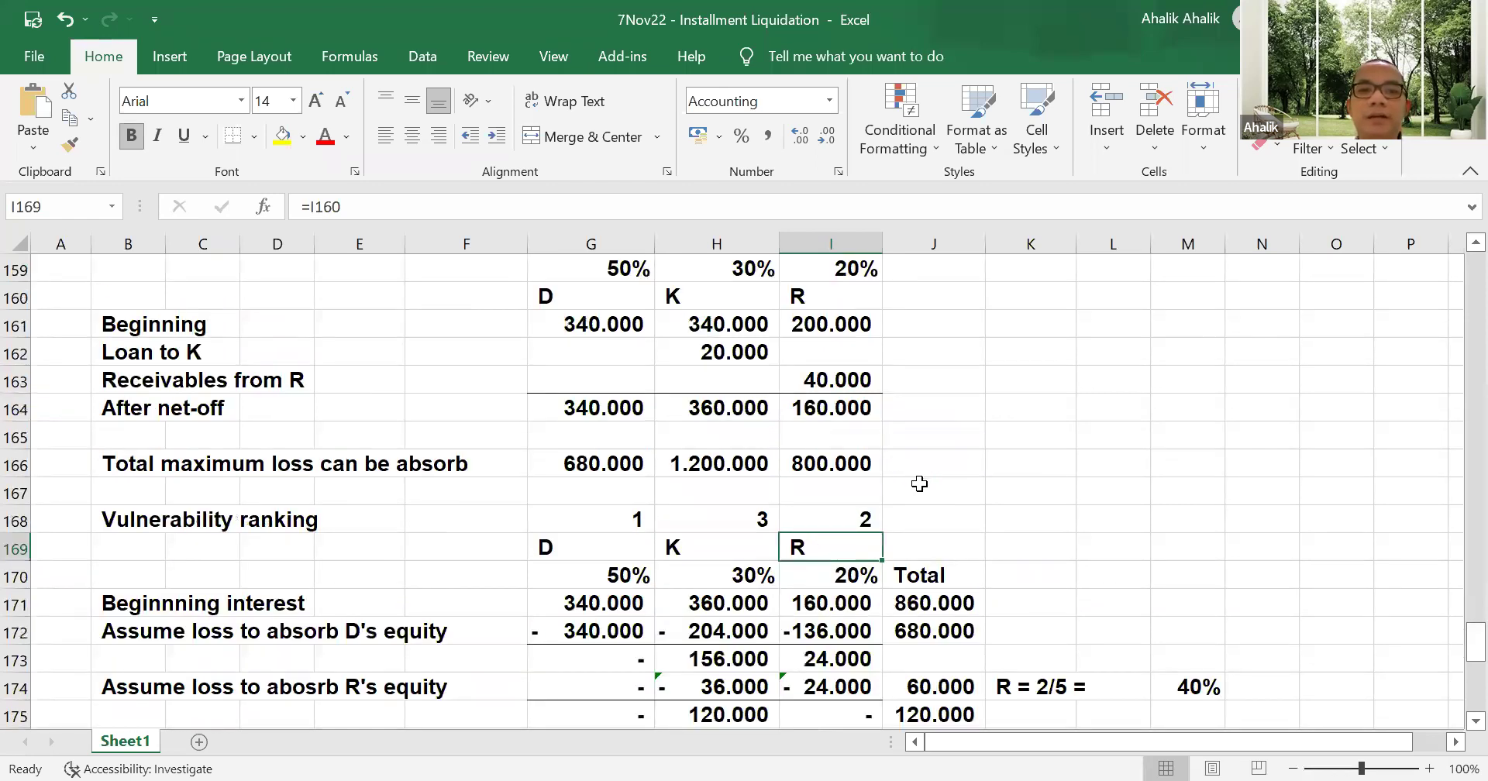
scroll(920, 484, up, 1)
click(587, 545)
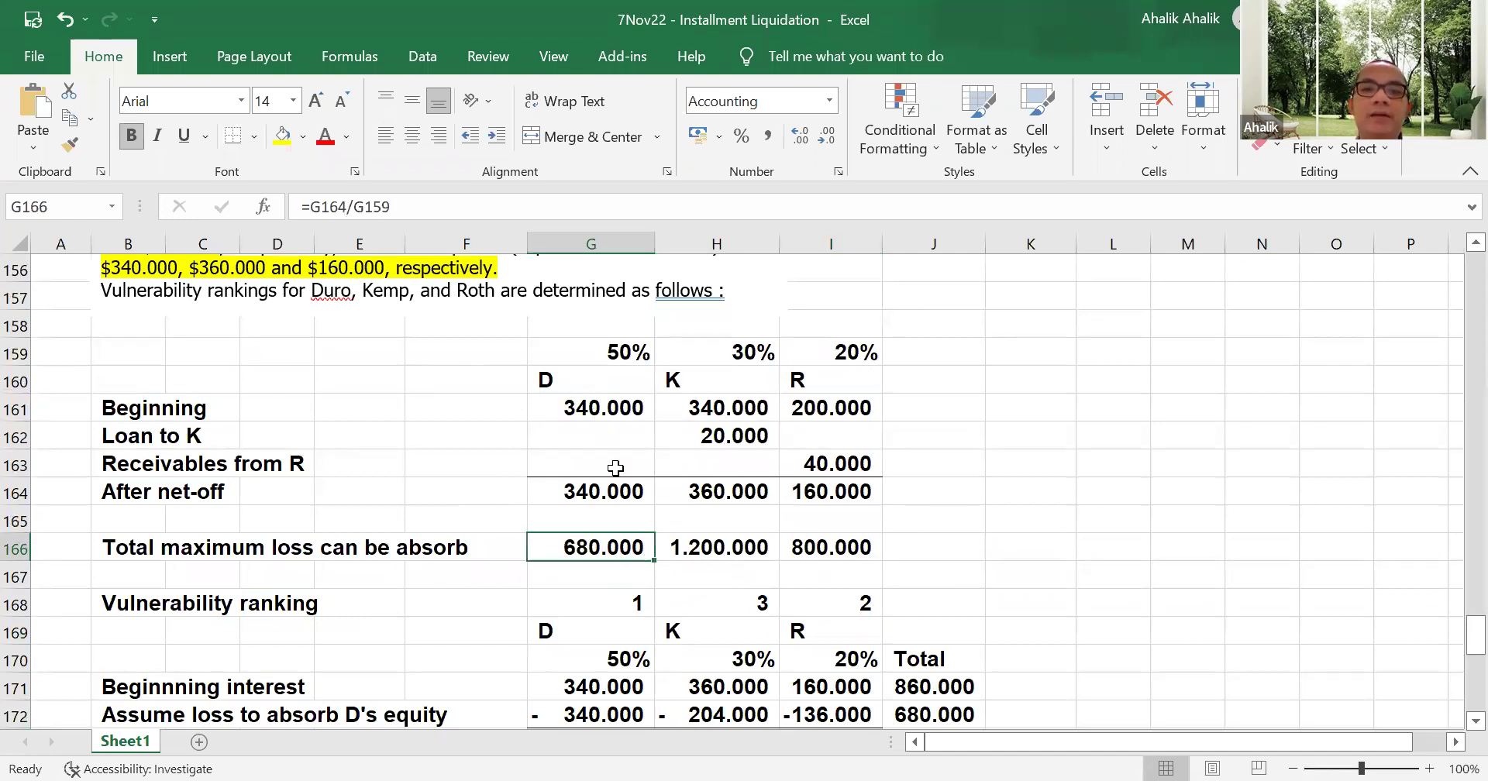
scroll(615, 468, down, 2)
click(943, 548)
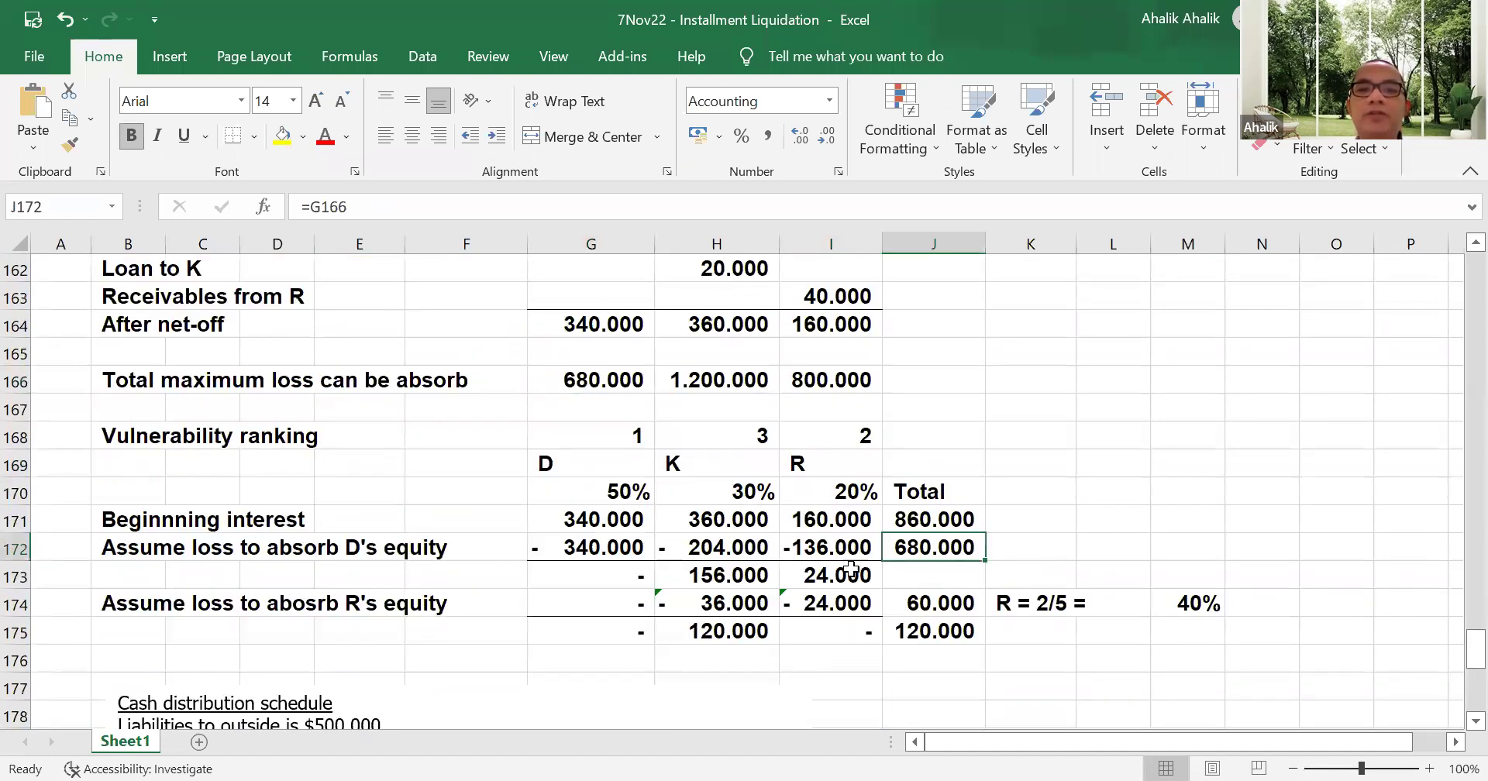
click(561, 550)
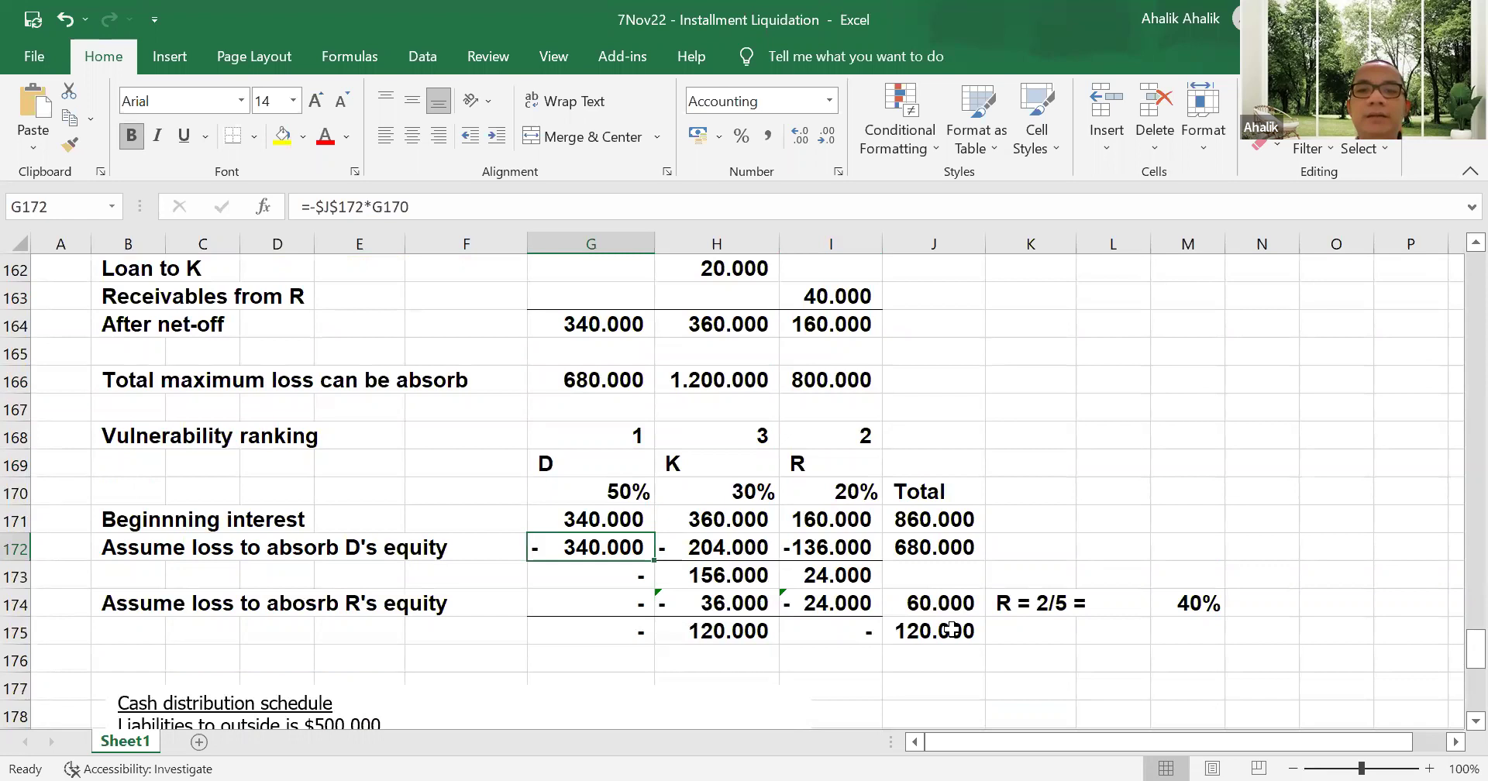
click(962, 604)
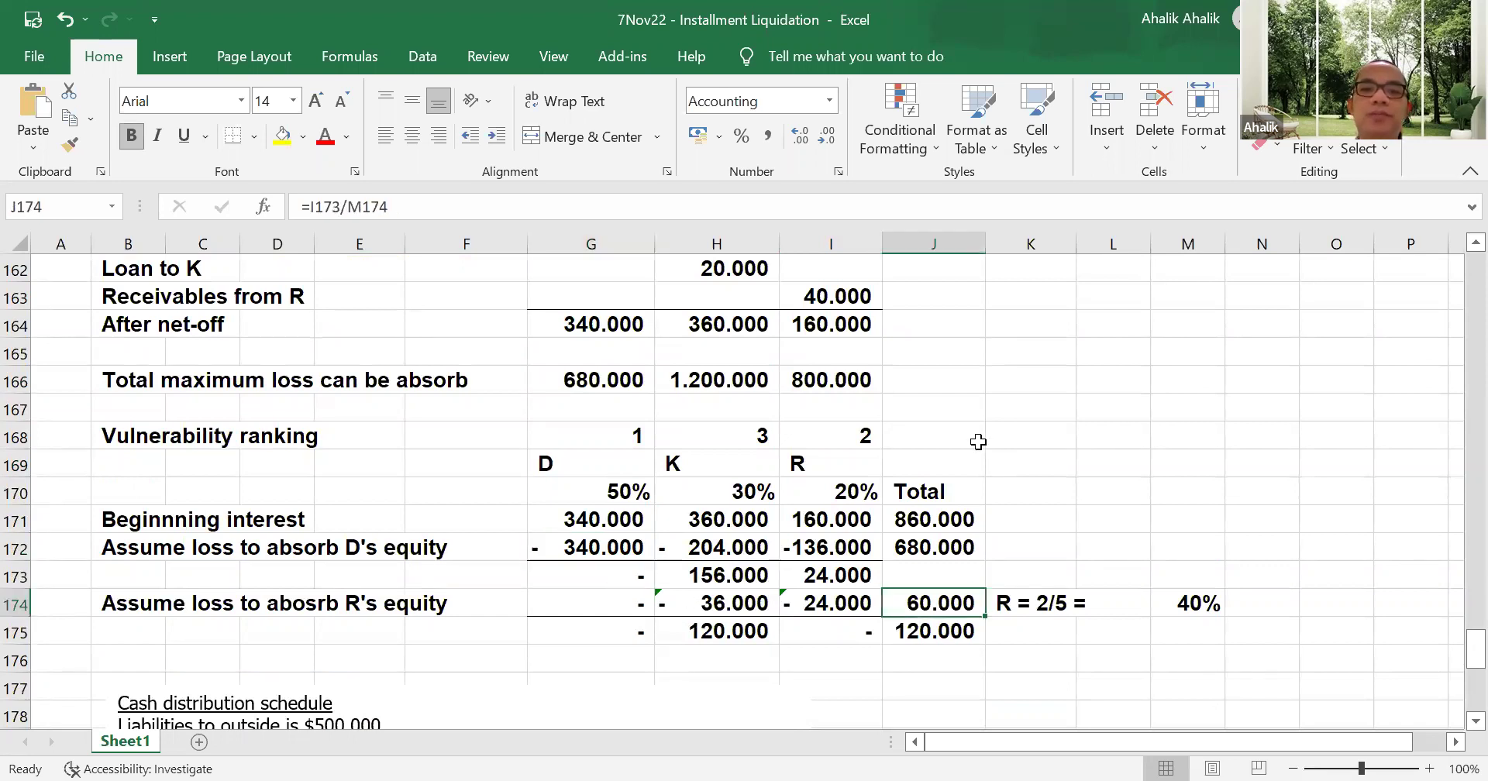
- Compare the assumed-loss schedule and net-off equities with the distribution table, ending at the Cash Distribution Plans introduction
scroll(979, 442, down, 1)
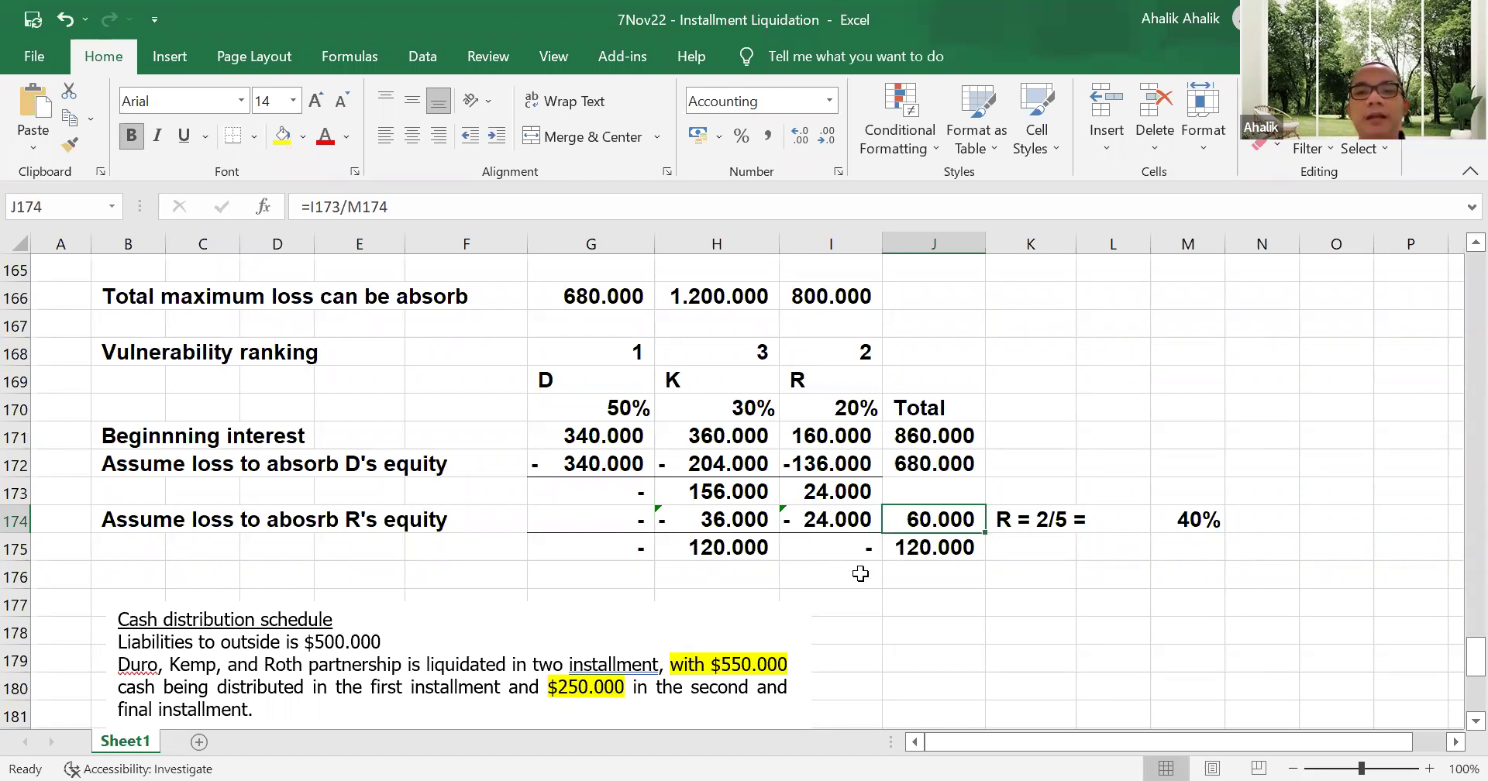
scroll(852, 553, up, 2)
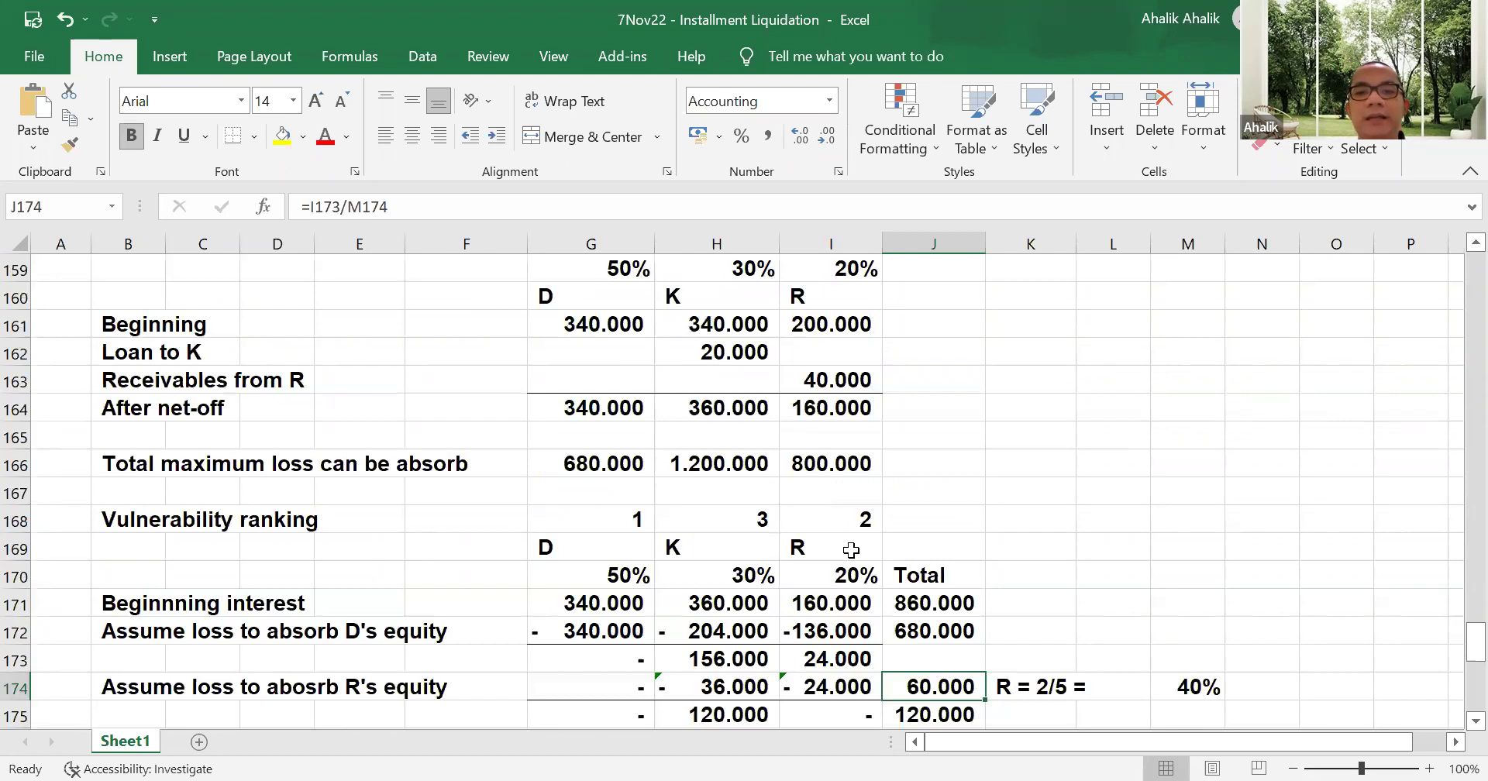
scroll(851, 551, up, 1)
scroll(839, 540, down, 1)
scroll(839, 540, down, 9)
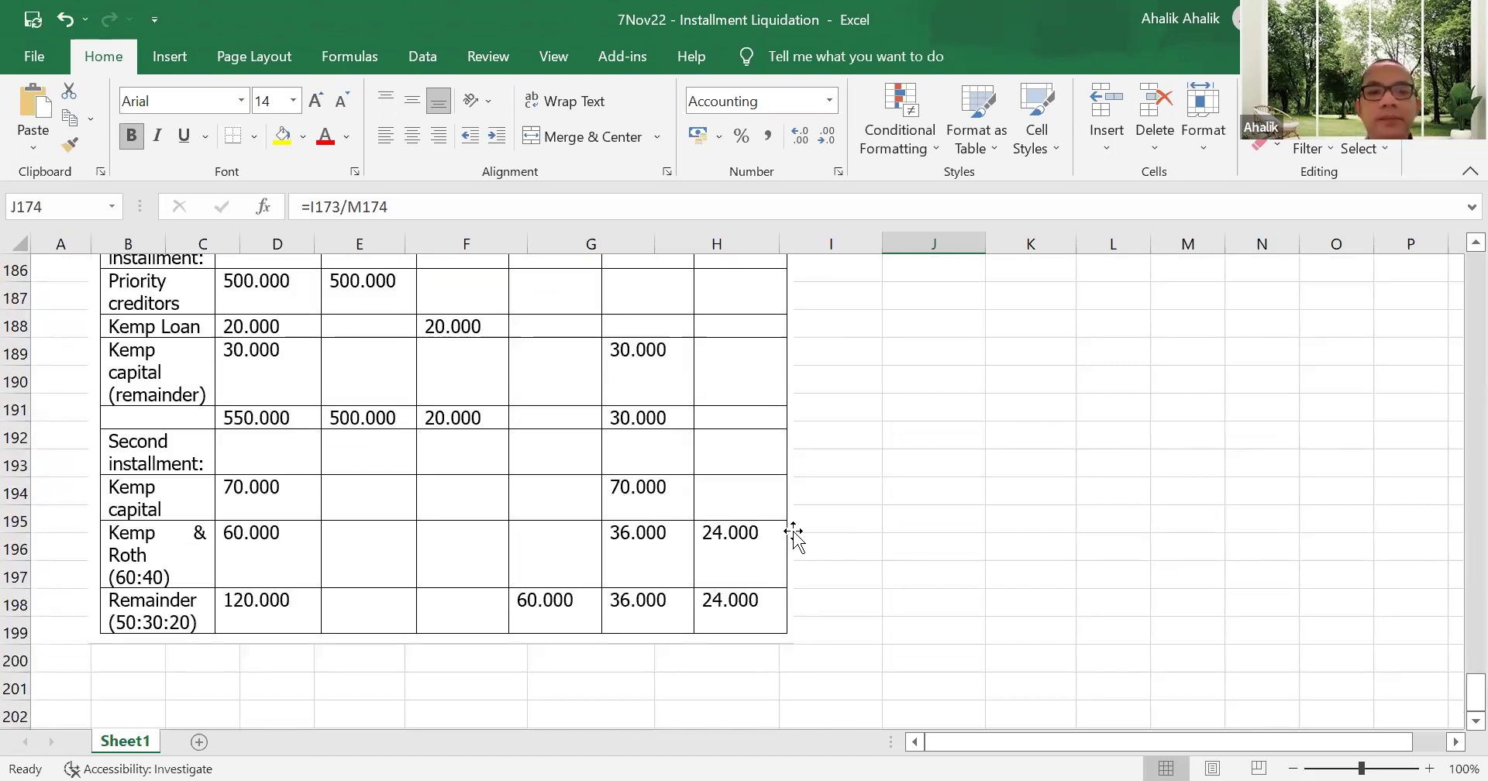
scroll(595, 430, up, 1)
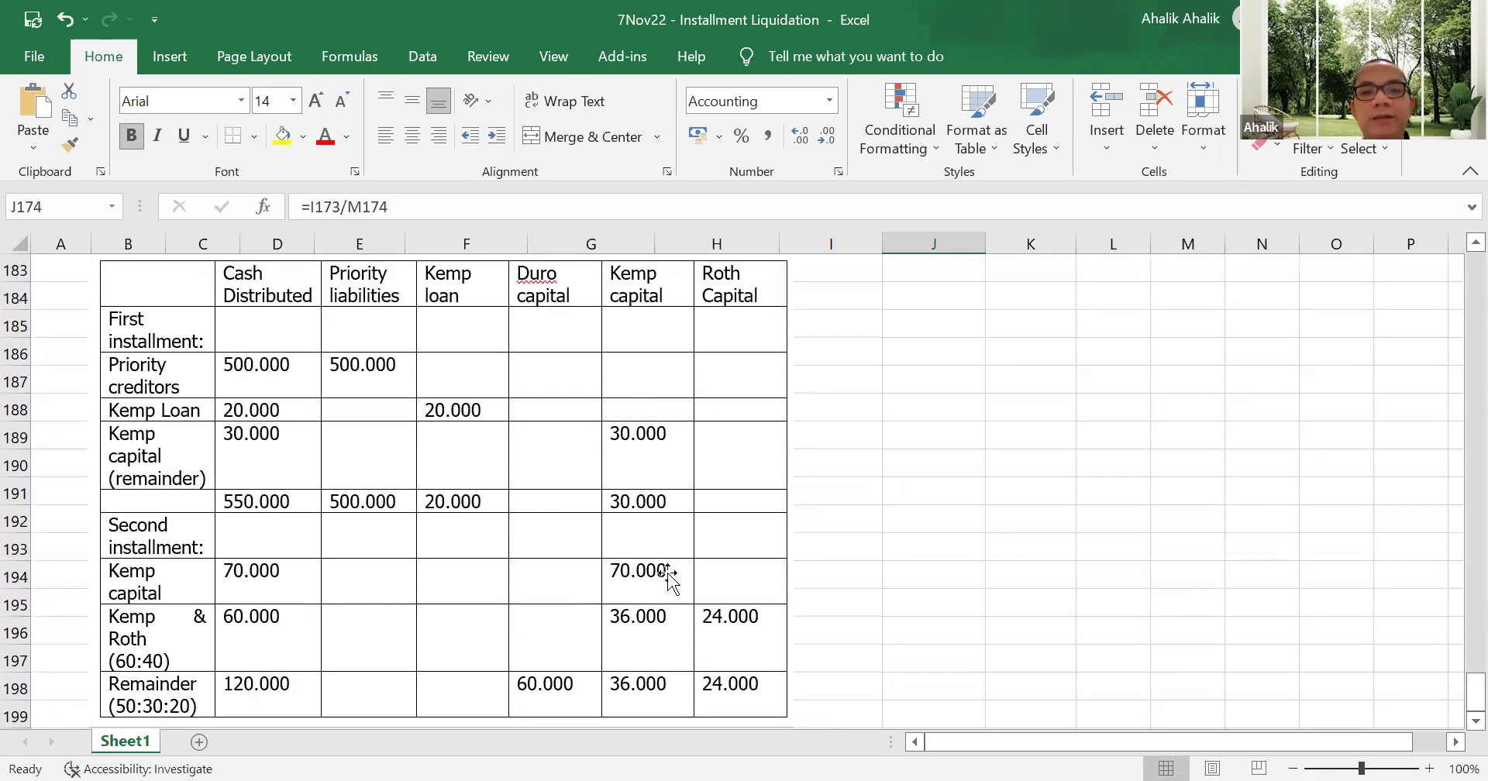
scroll(811, 468, up, 7)
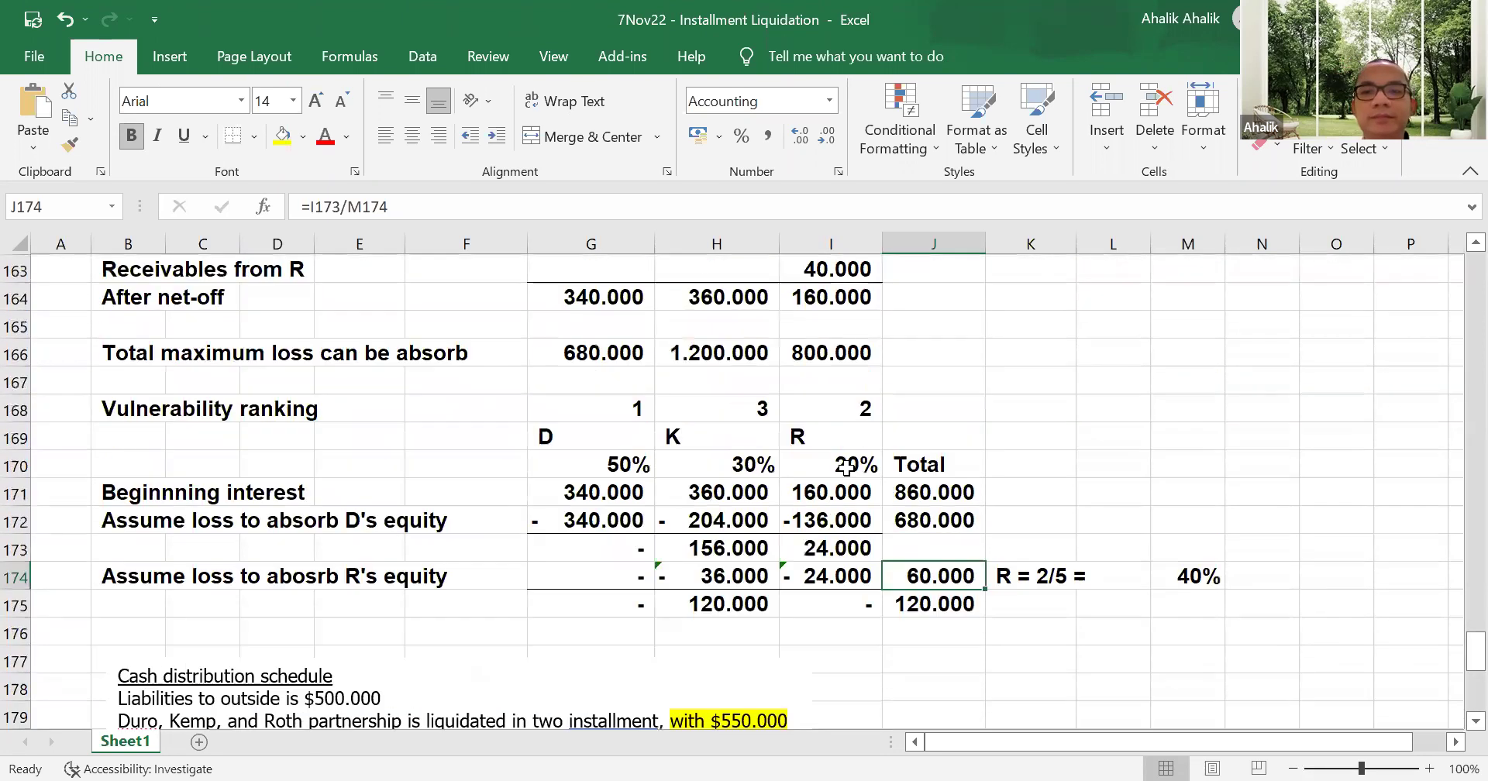
scroll(846, 468, up, 1)
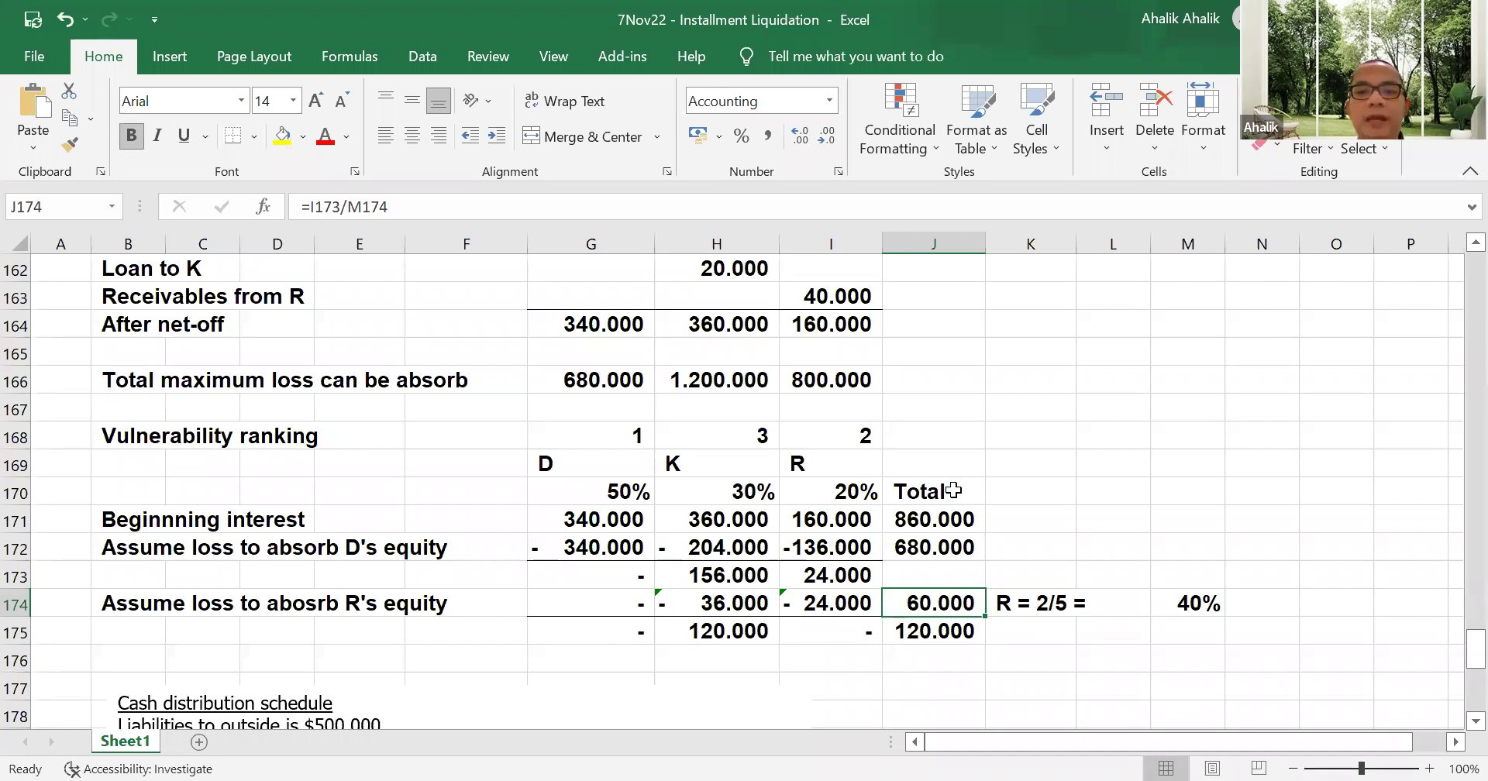
scroll(950, 490, up, 2)
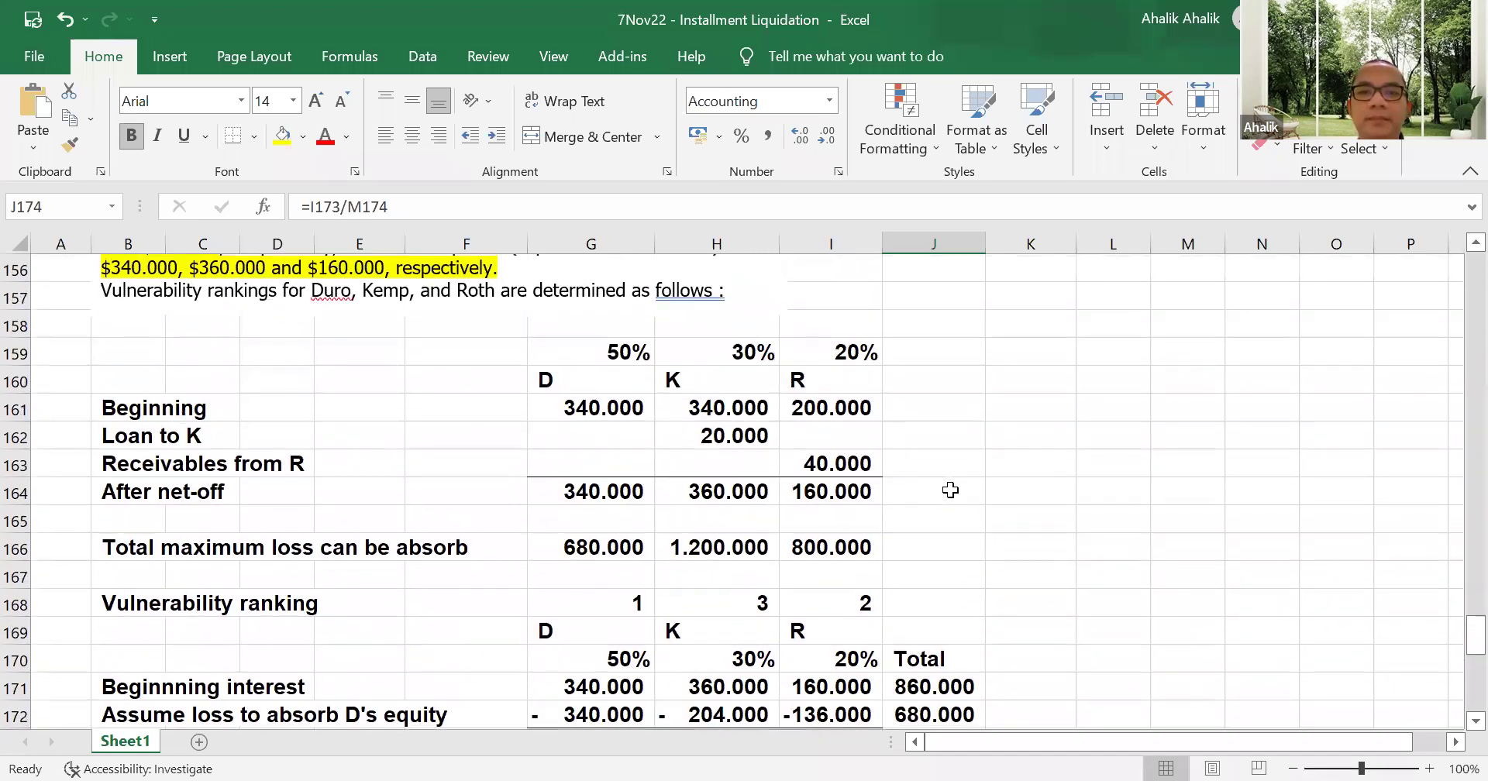
scroll(950, 489, up, 4)
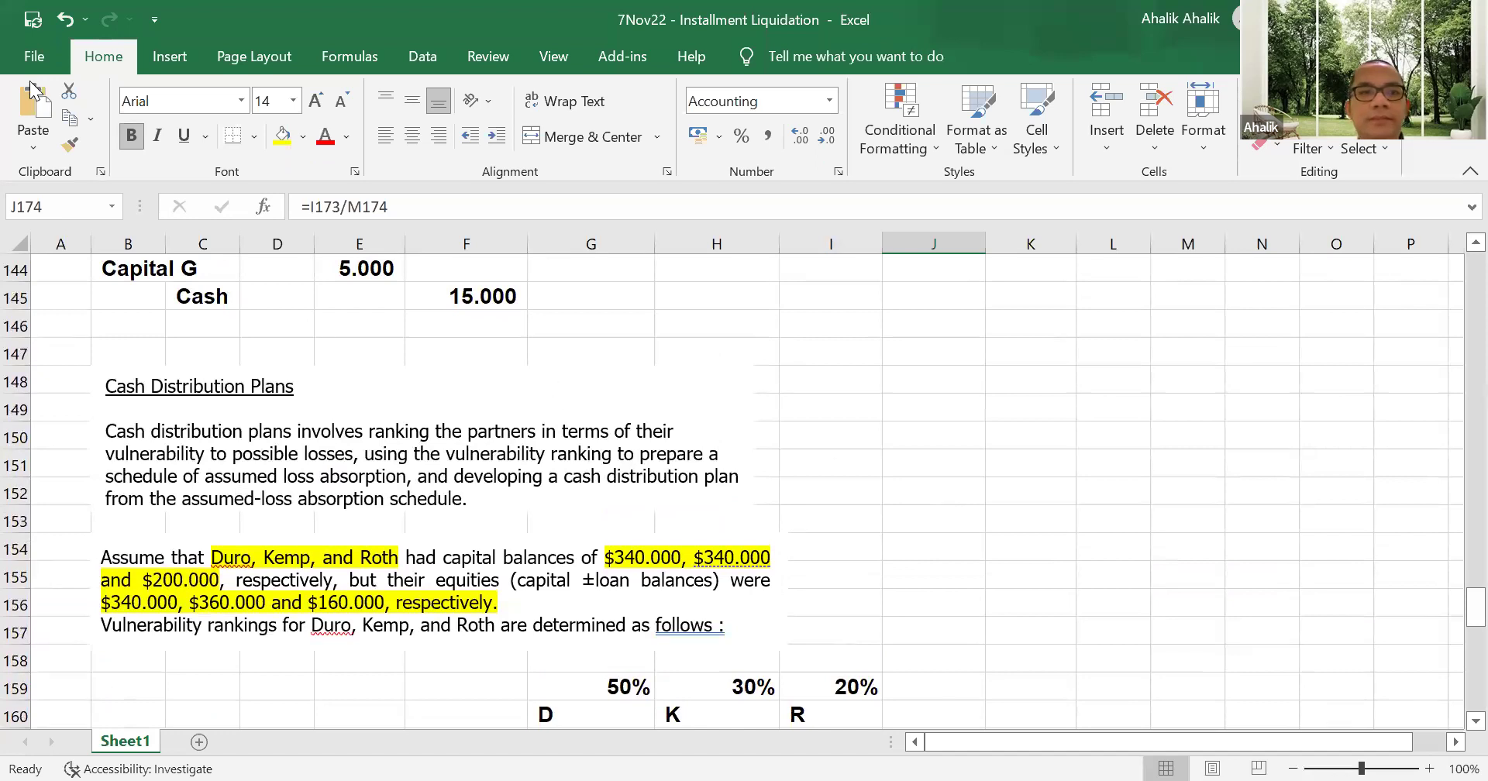
click(18, 53)
key(Escape)
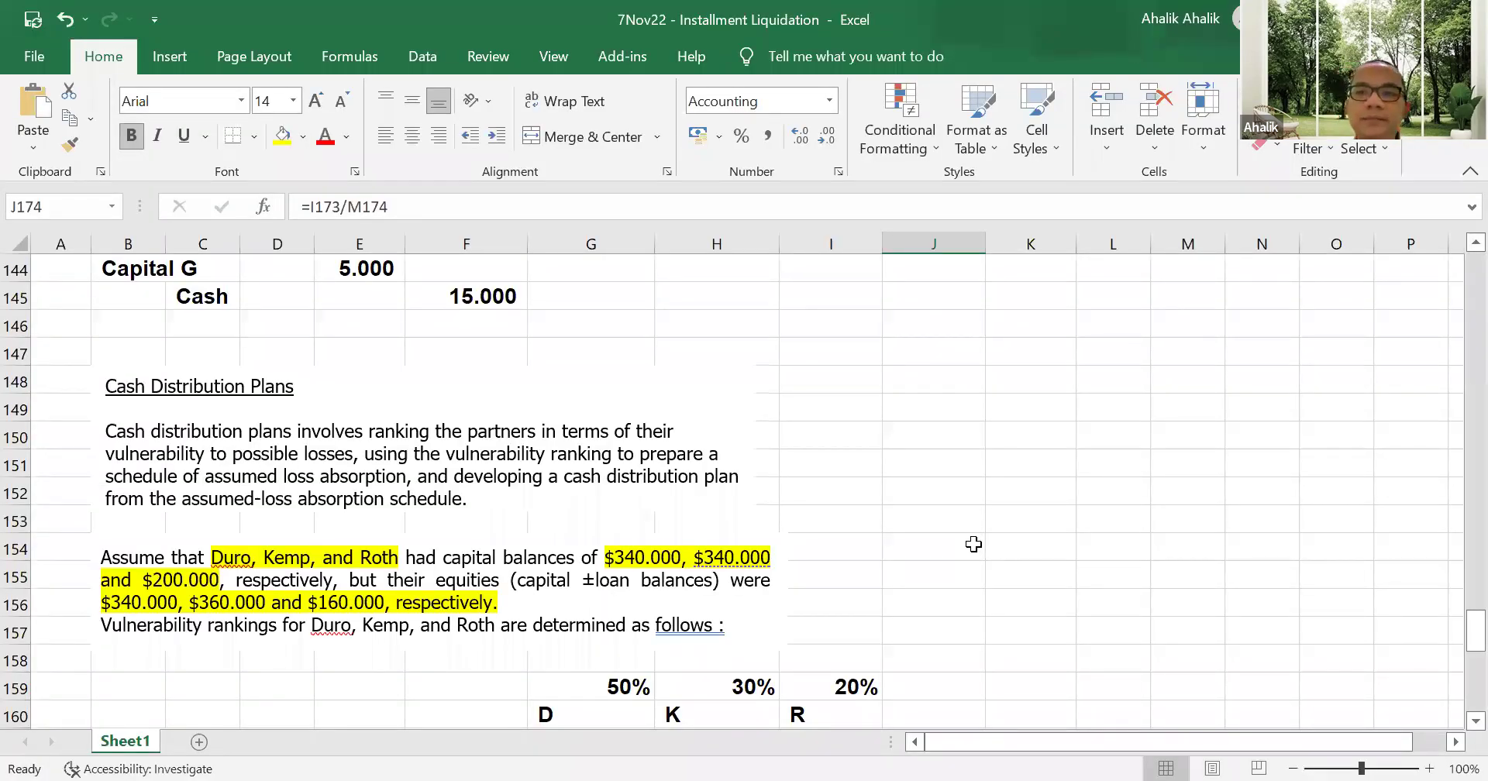
- Review the example from the partners' capital balances down to the Remainder (50:30:20) row of the distribution table
scroll(954, 539, down, 7)
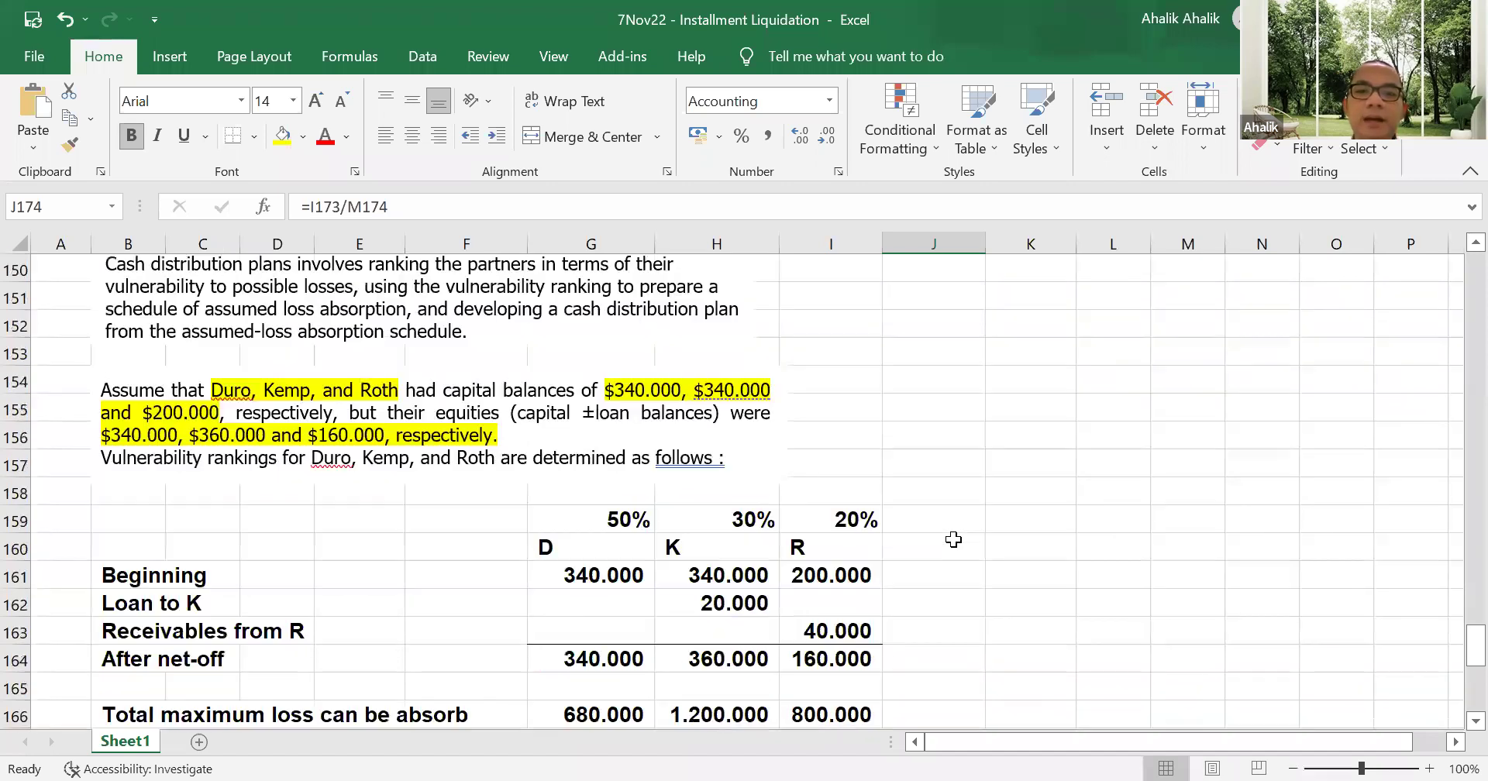
scroll(950, 539, down, 3)
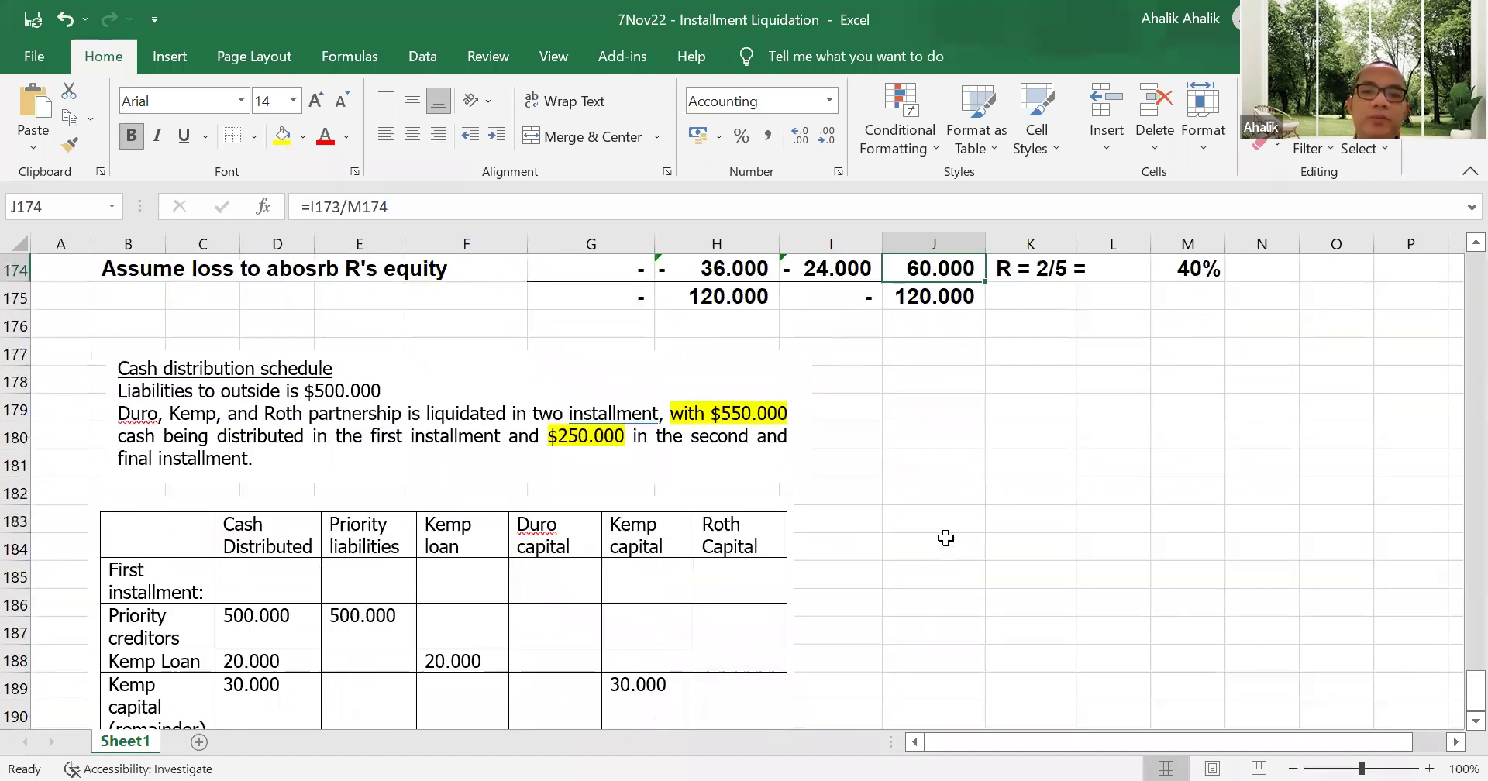
scroll(947, 535, down, 5)
scroll(946, 533, up, 1)
scroll(946, 533, up, 1)
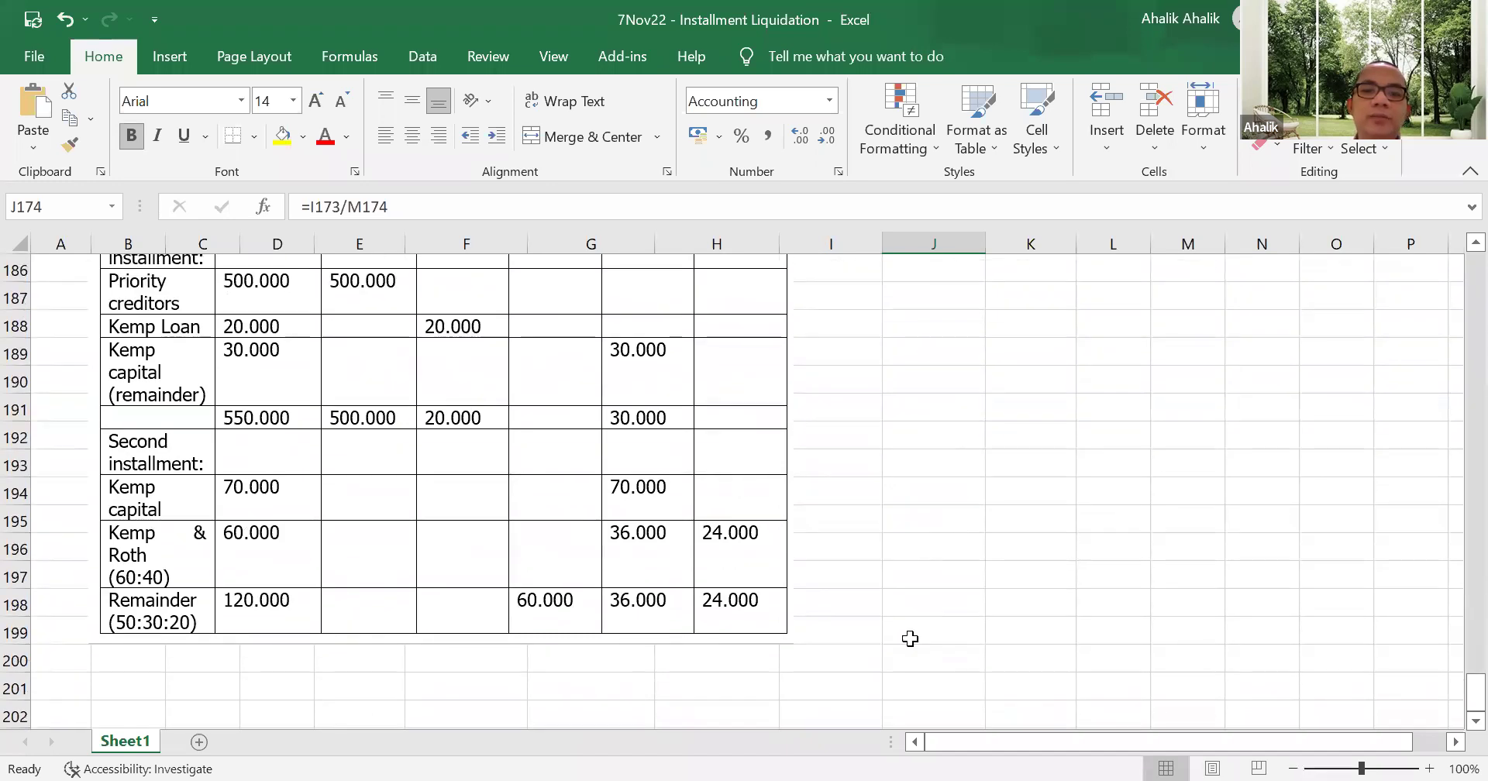
scroll(853, 565, up, 1)
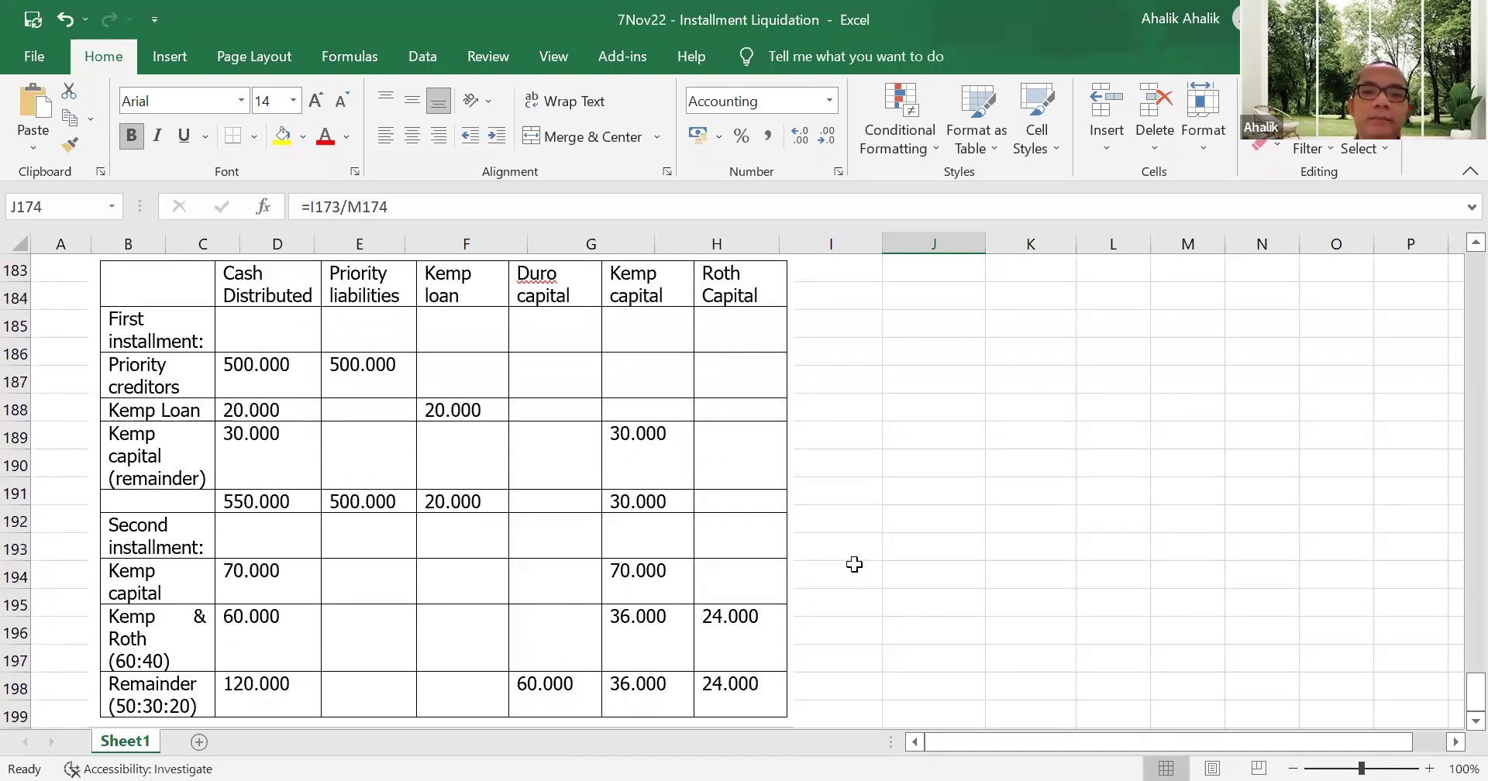
- Examine the first-installment rows for priority creditors, Kemp loan and Kemp capital against the cash distribution schedule's problem text
scroll(853, 565, up, 3)
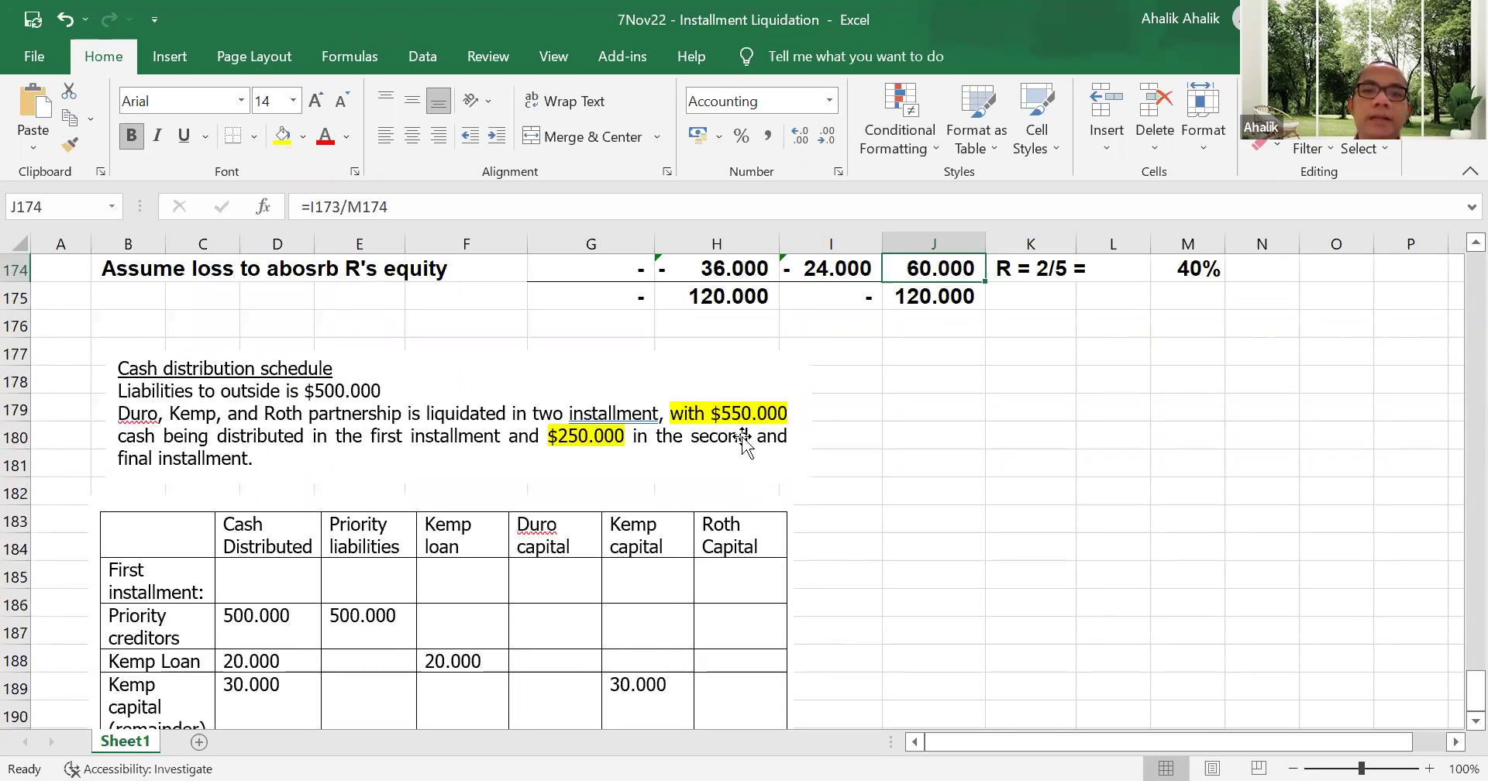
scroll(743, 473, down, 2)
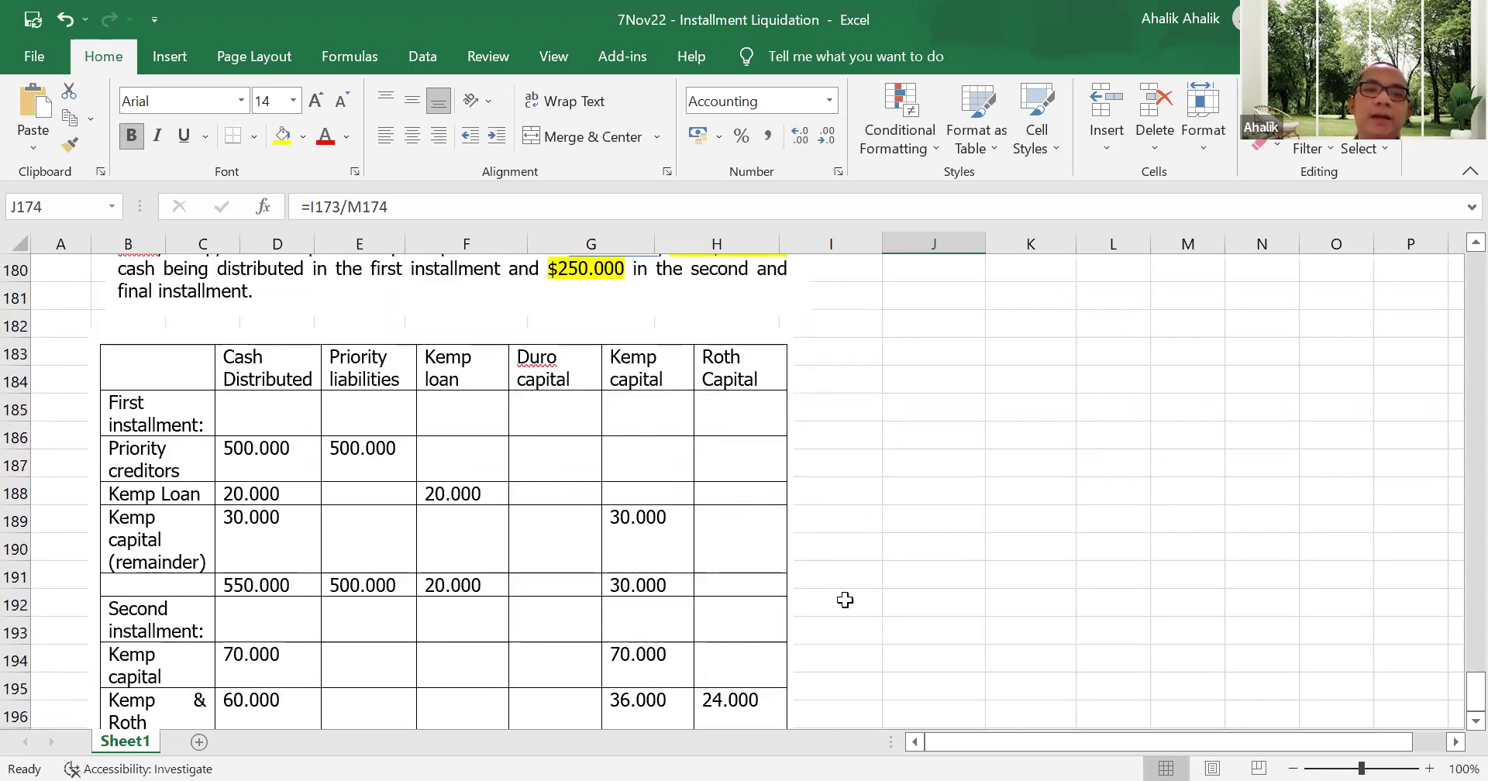
scroll(856, 586, up, 1)
scroll(859, 582, up, 1)
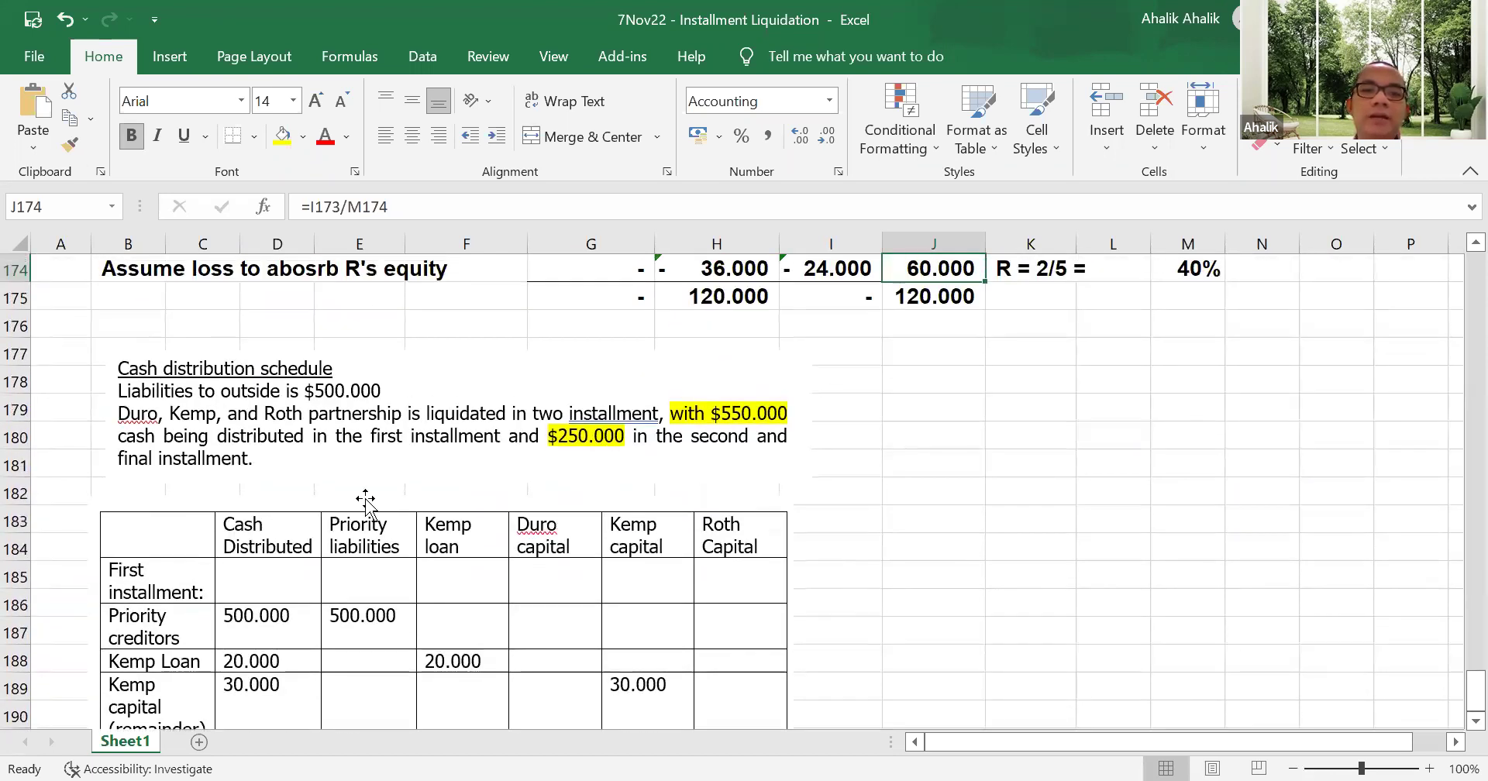
scroll(764, 469, down, 3)
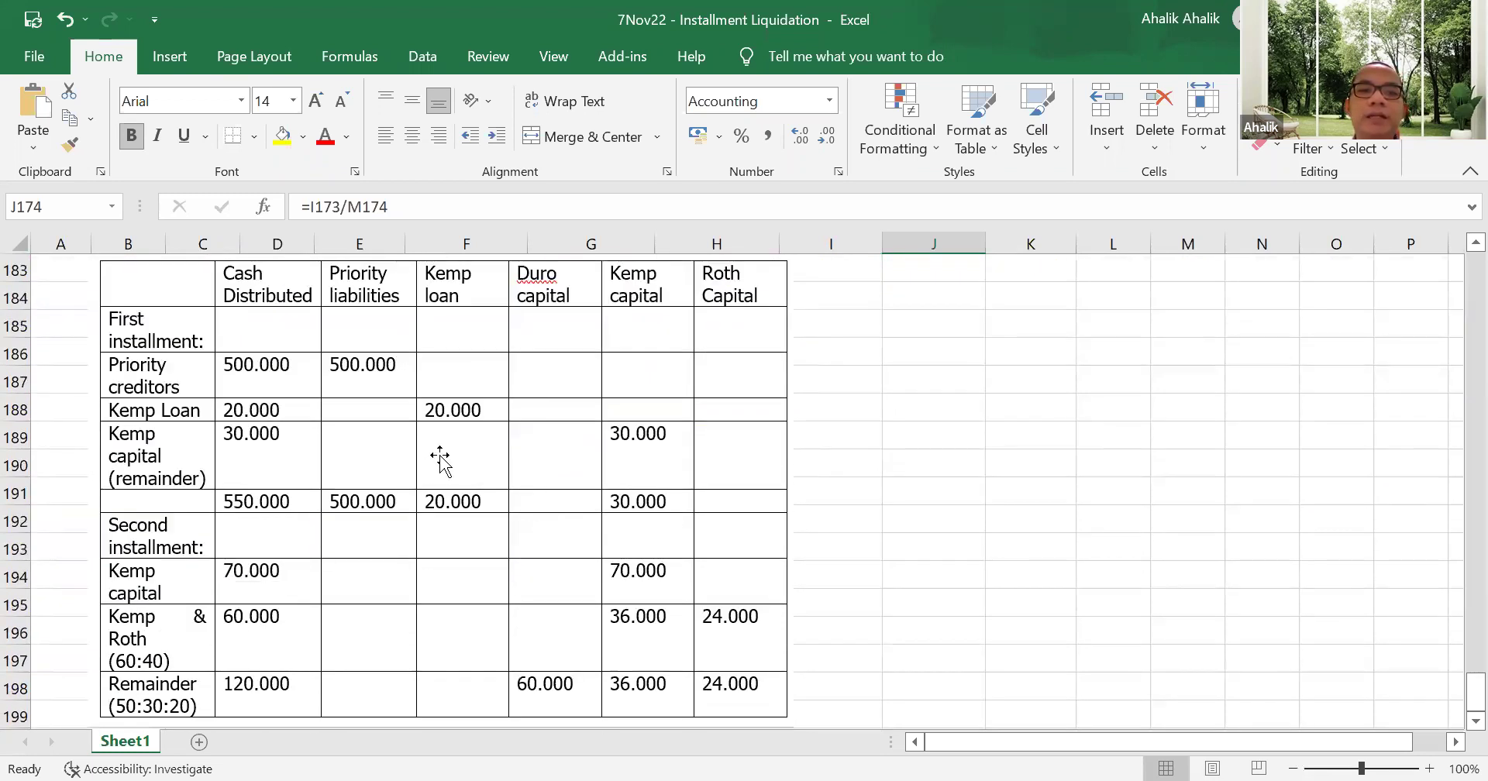
scroll(594, 462, up, 1)
scroll(594, 461, up, 1)
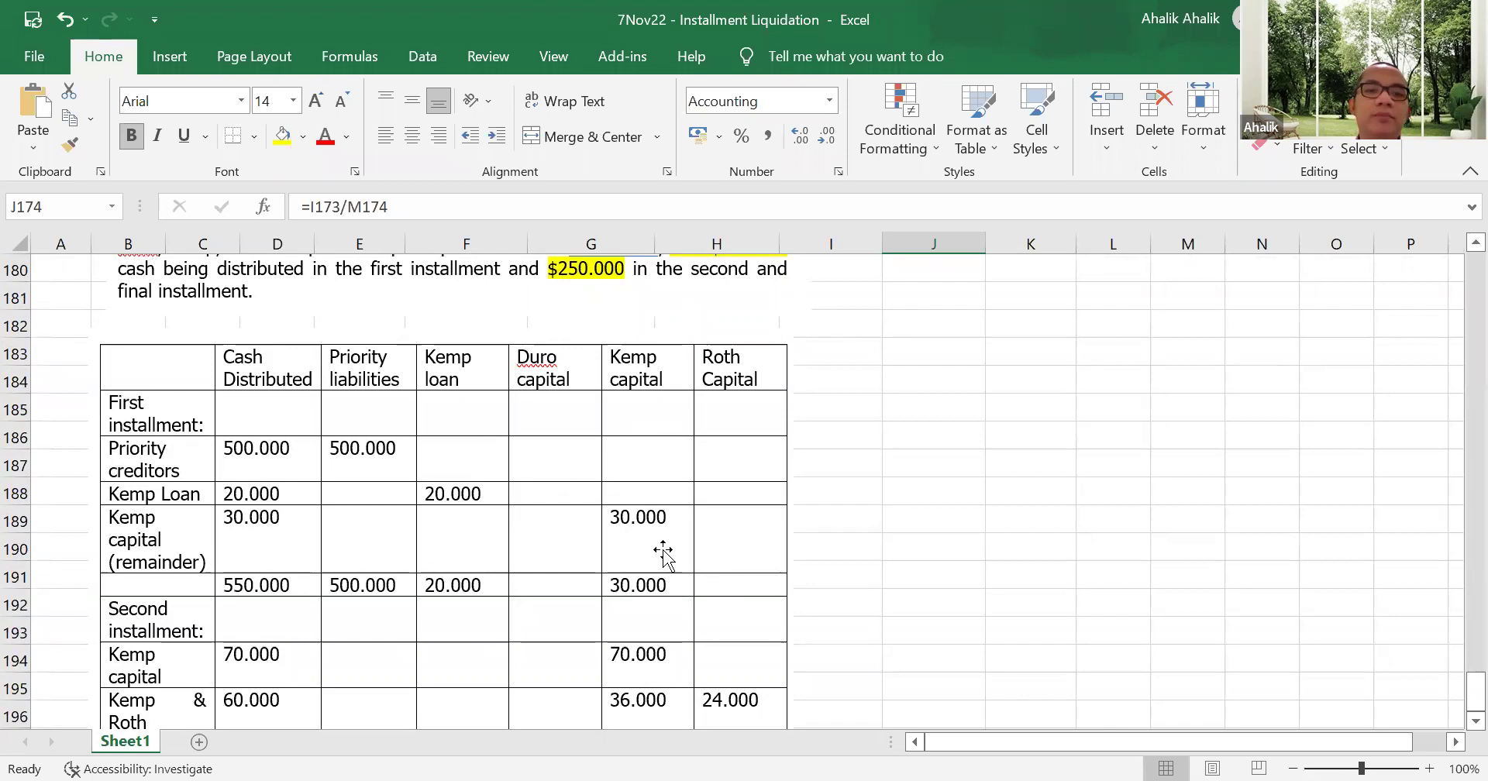
scroll(687, 550, down, 2)
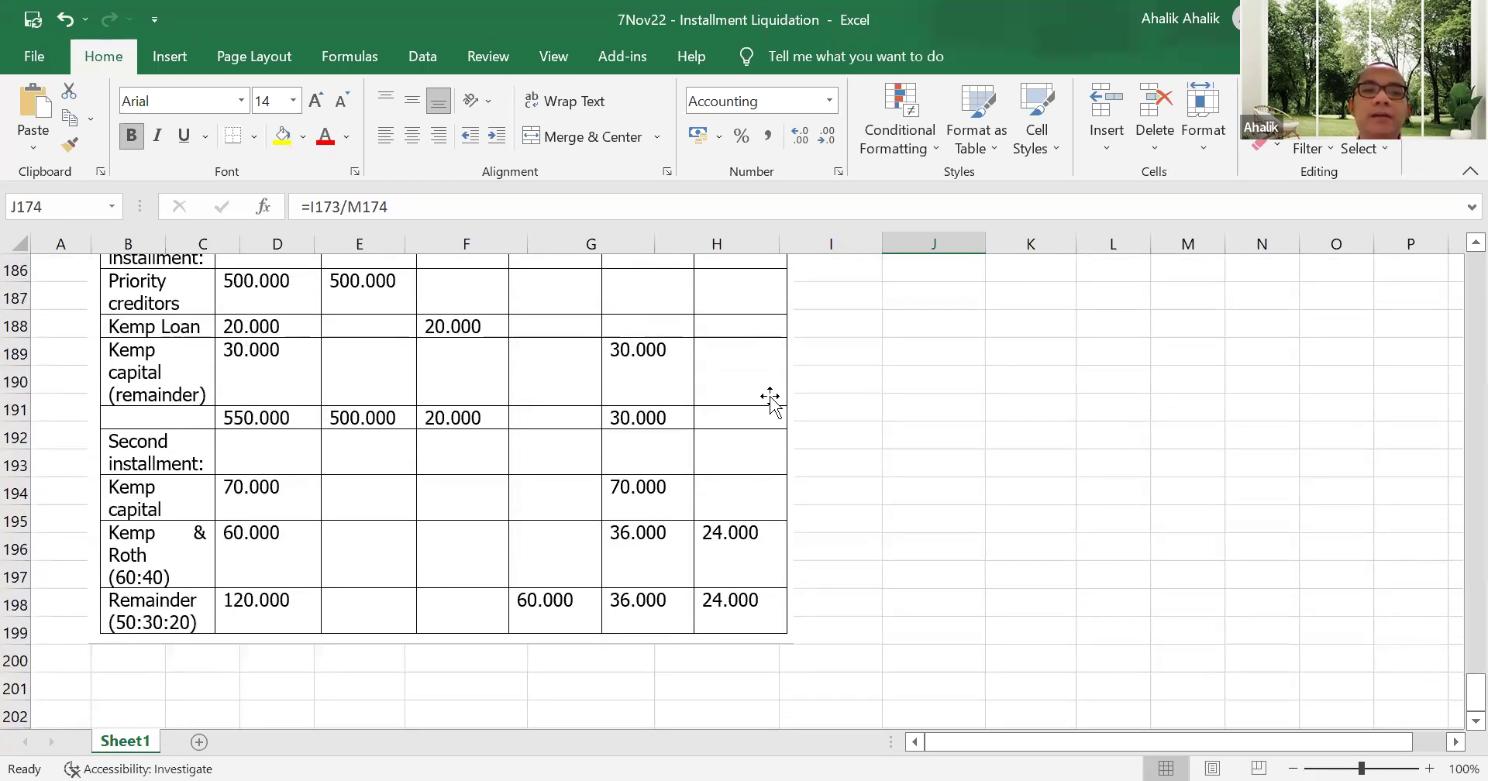
- Cross-check the second-installment rows of the distribution table with the assumed-loss totals in rows 171–175 and the highlighted installment amounts
scroll(776, 427, up, 5)
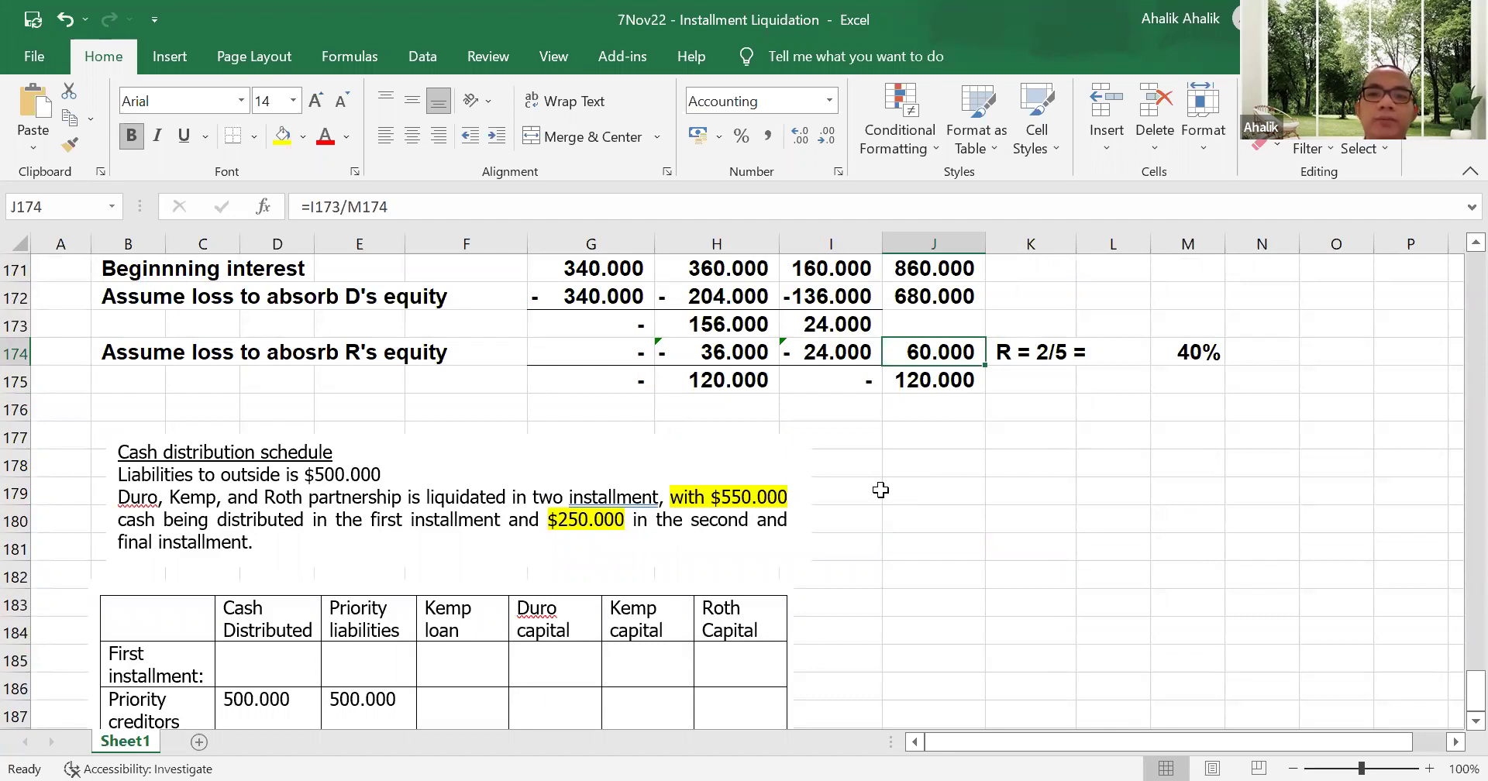
scroll(880, 490, down, 5)
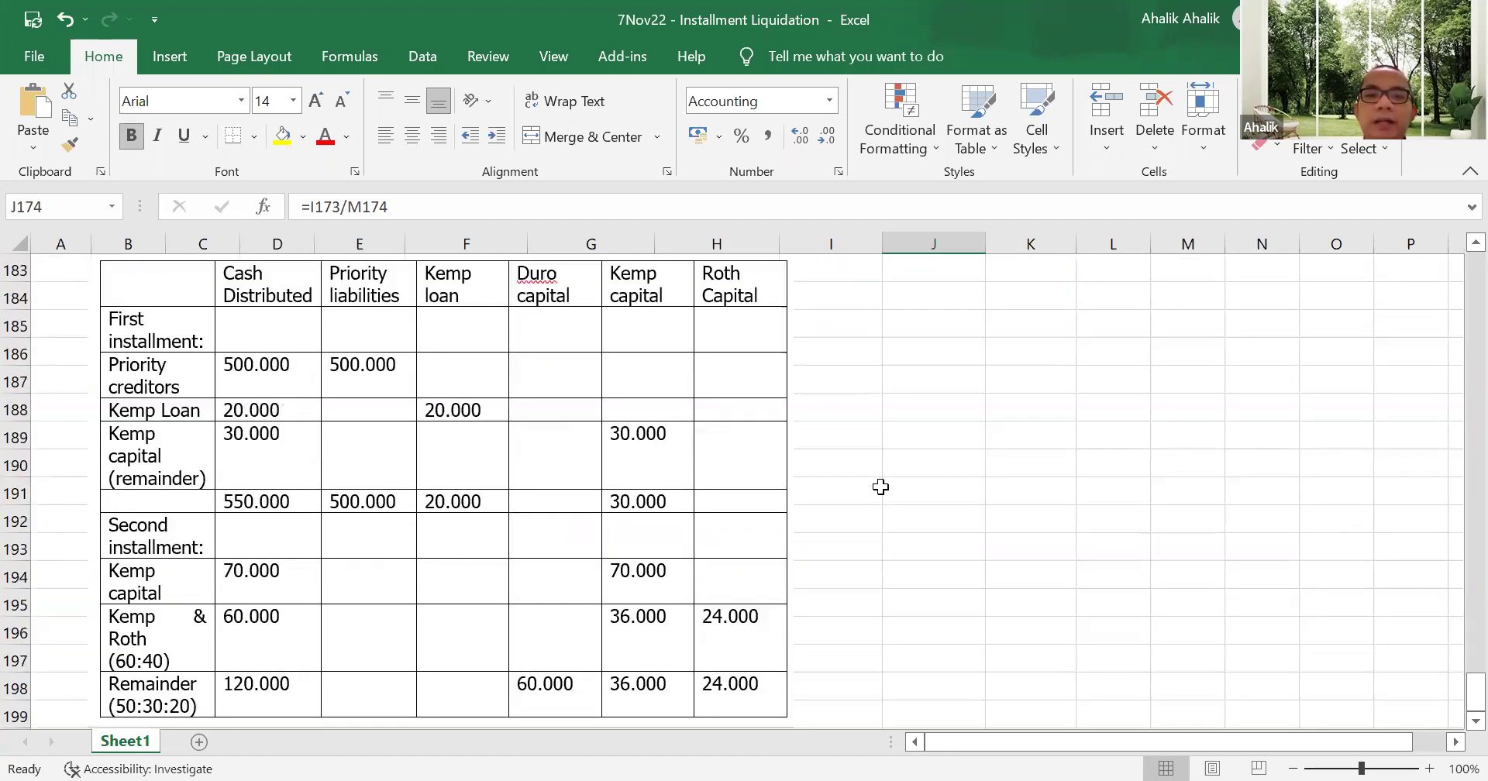
scroll(880, 487, down, 1)
scroll(881, 487, up, 6)
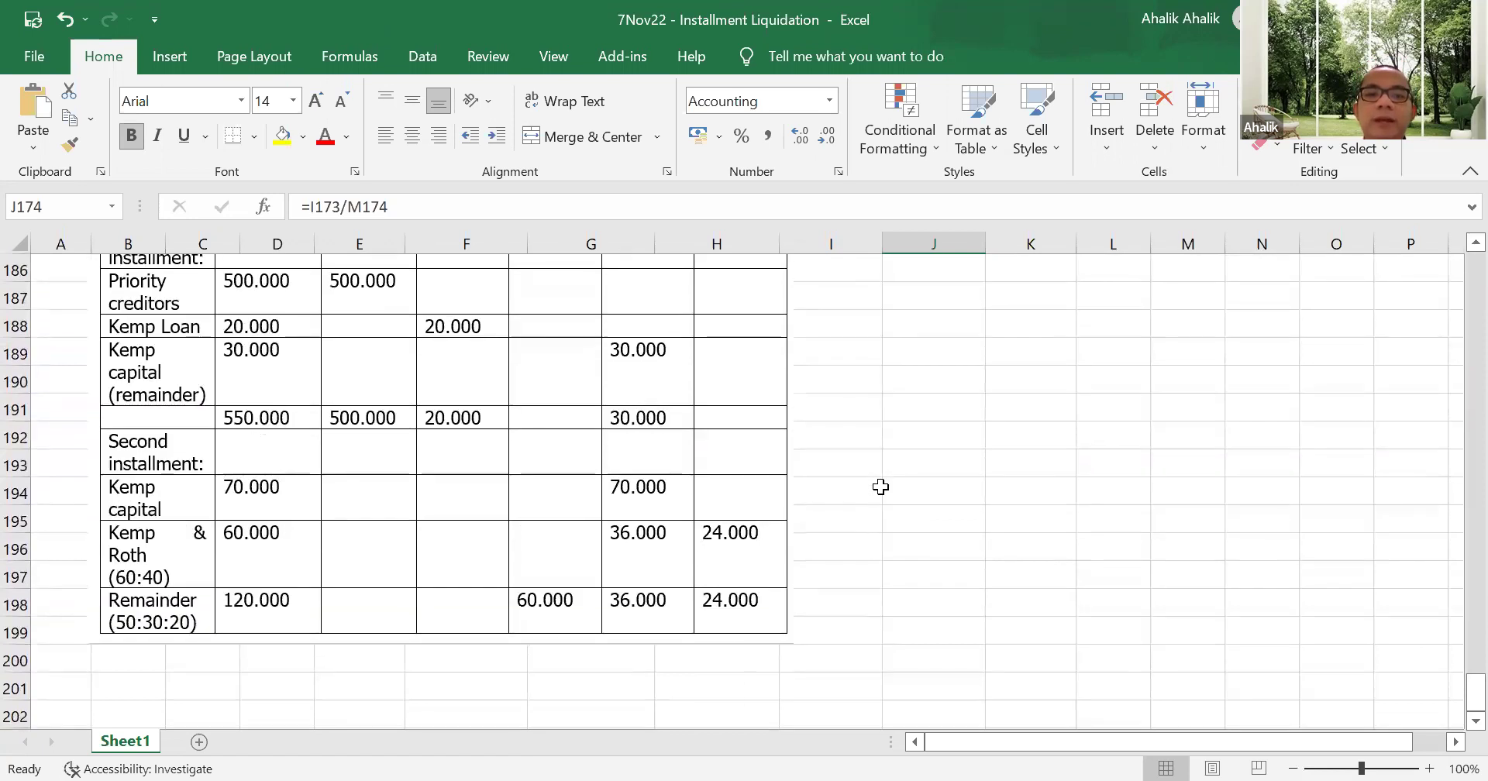
scroll(879, 490, down, 4)
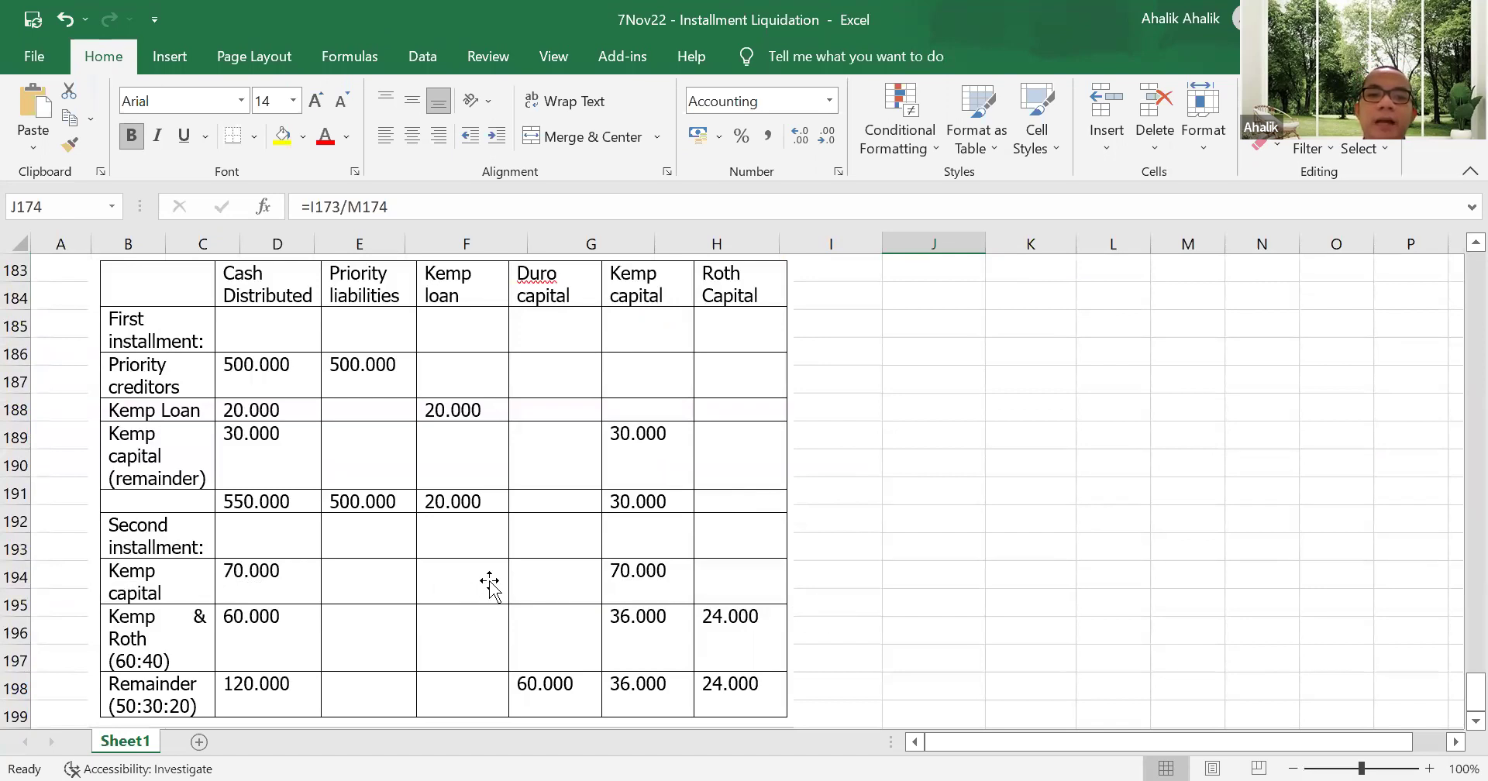
scroll(589, 600, down, 1)
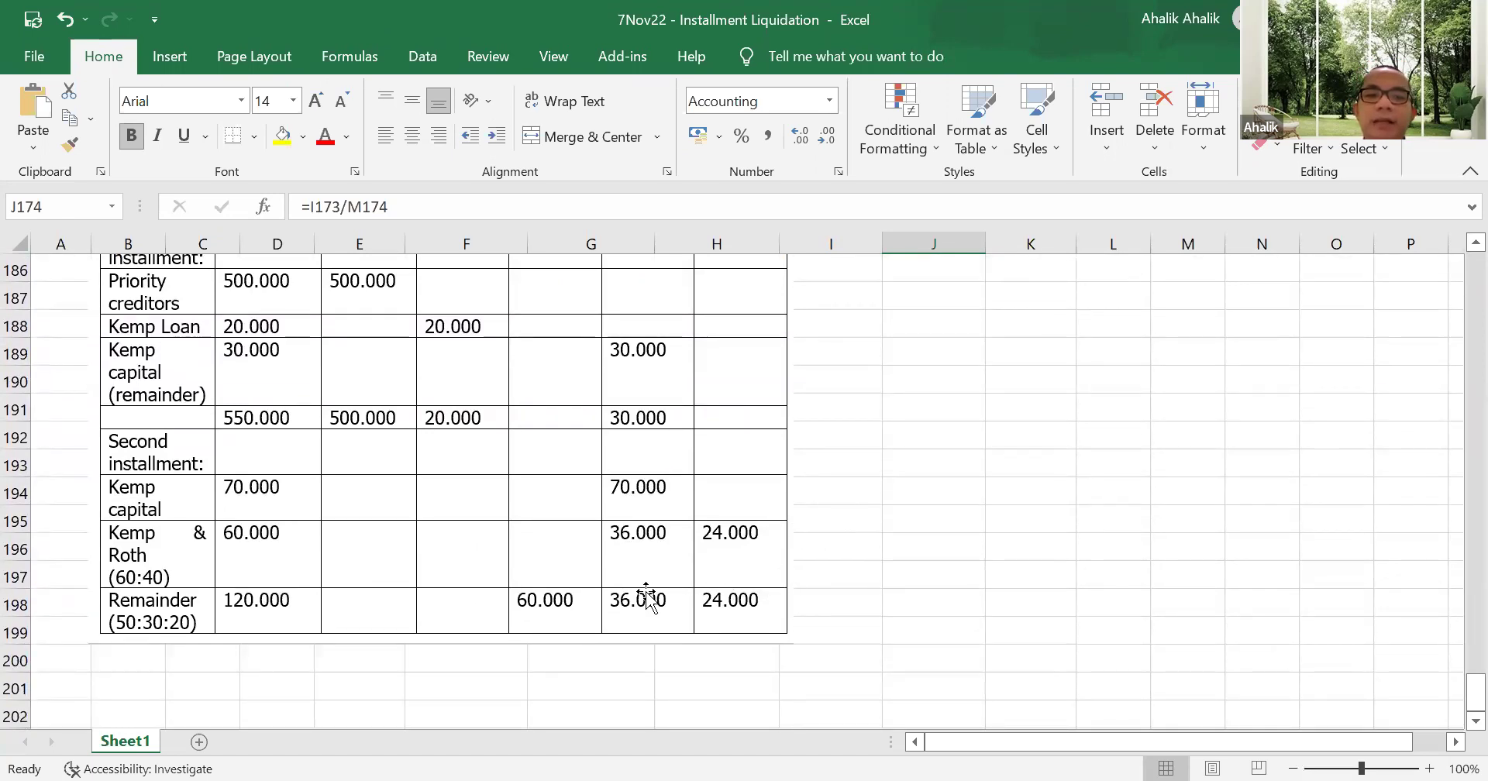
scroll(647, 596, up, 6)
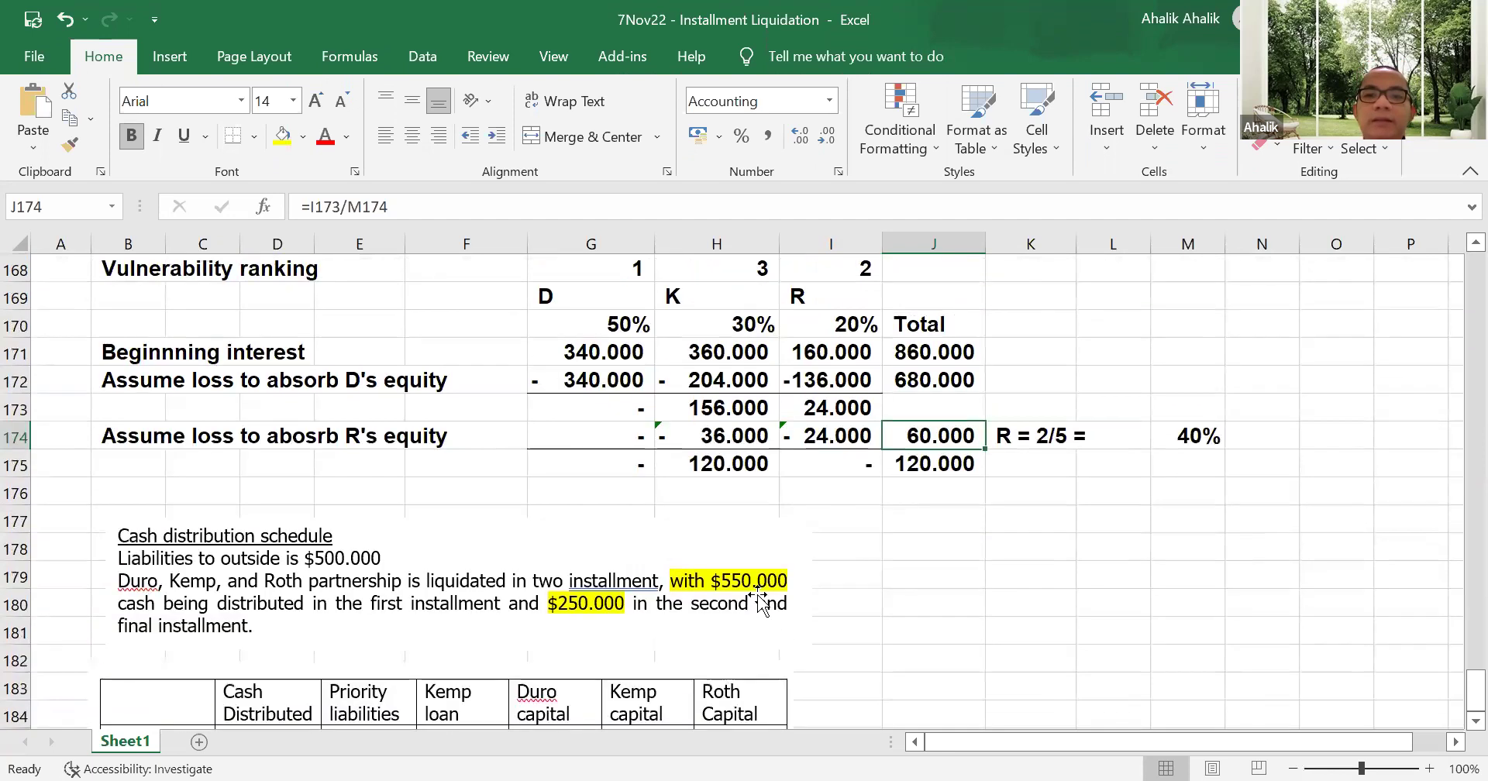
scroll(760, 601, up, 1)
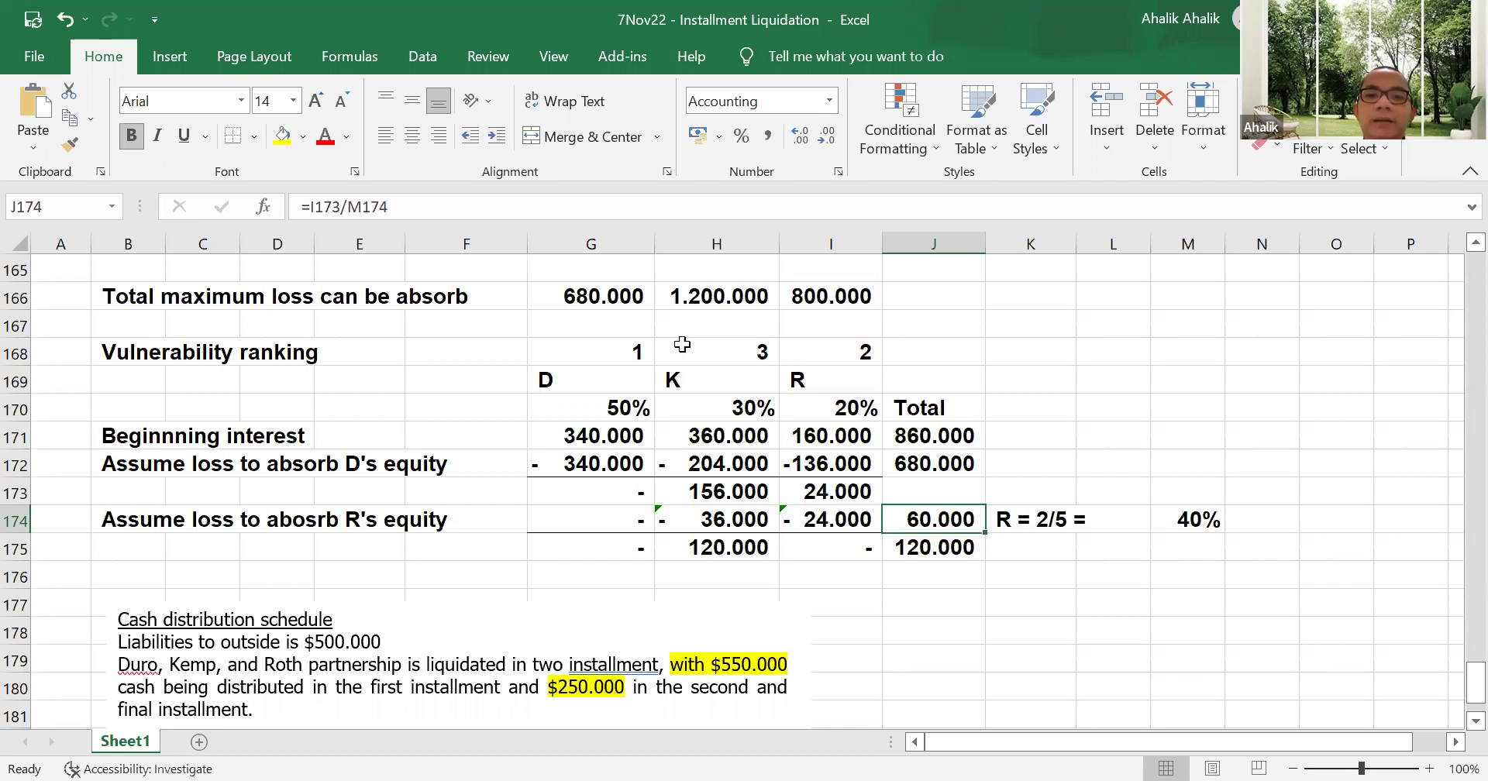
scroll(807, 565, down, 8)
scroll(810, 561, up, 1)
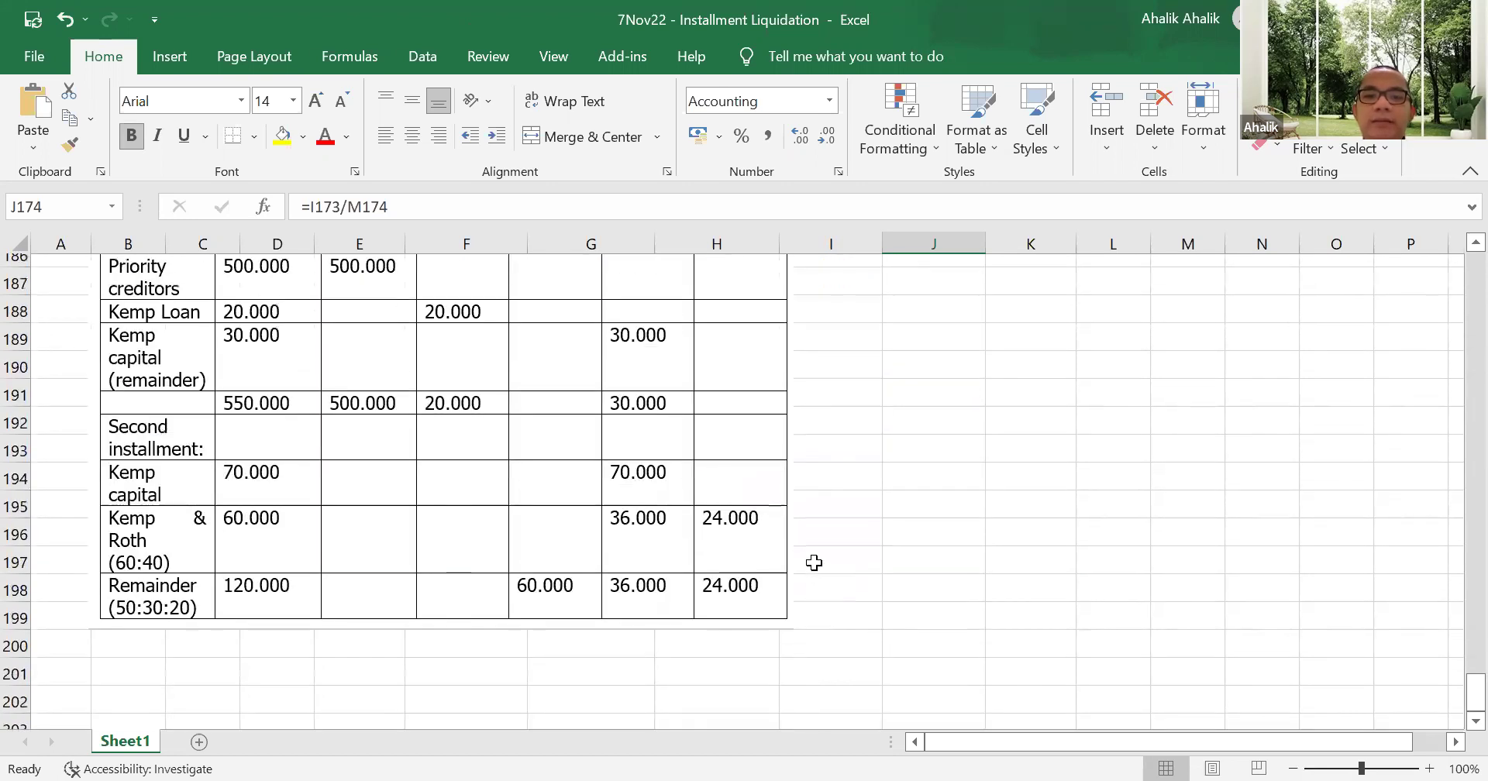
scroll(590, 628, up, 1)
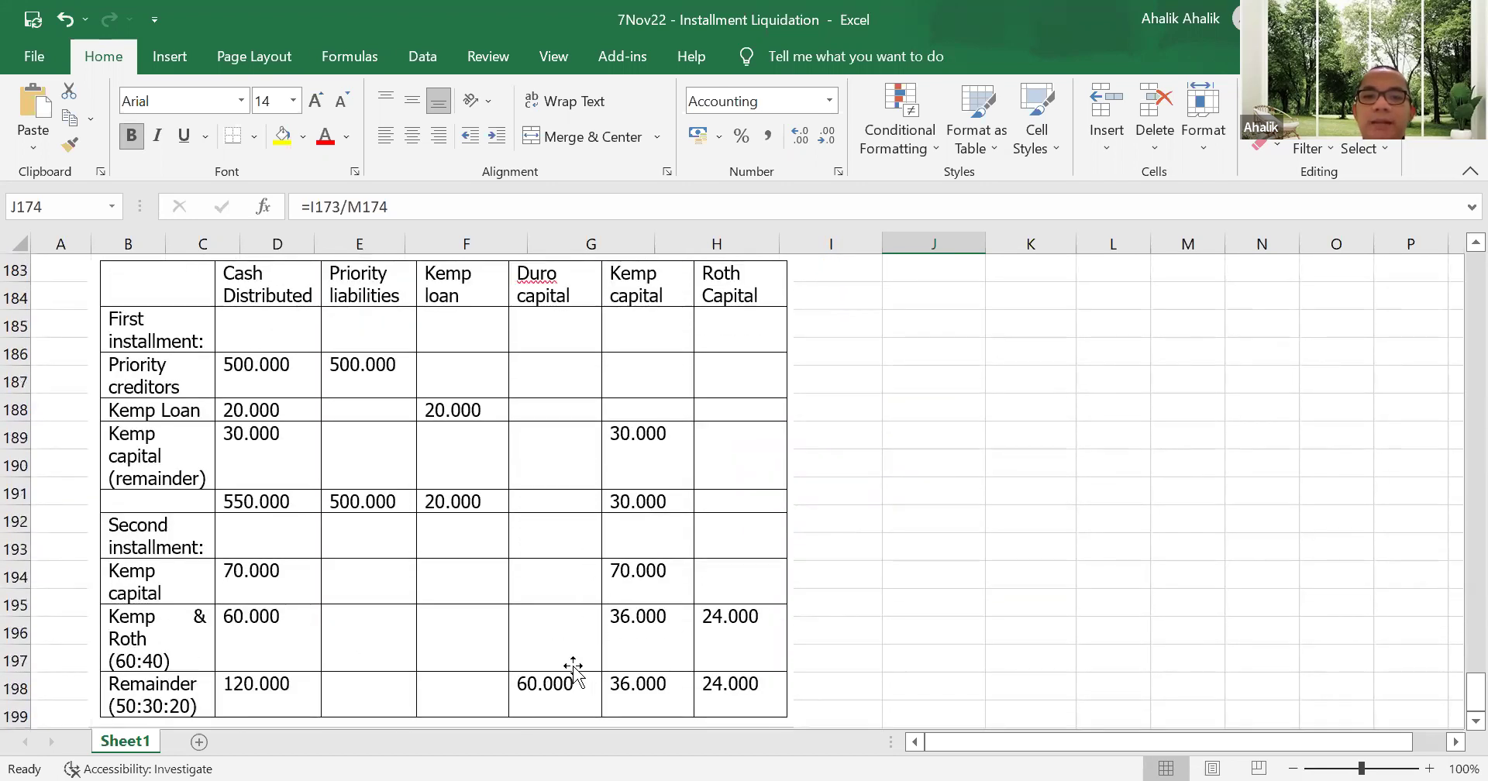
scroll(853, 548, up, 4)
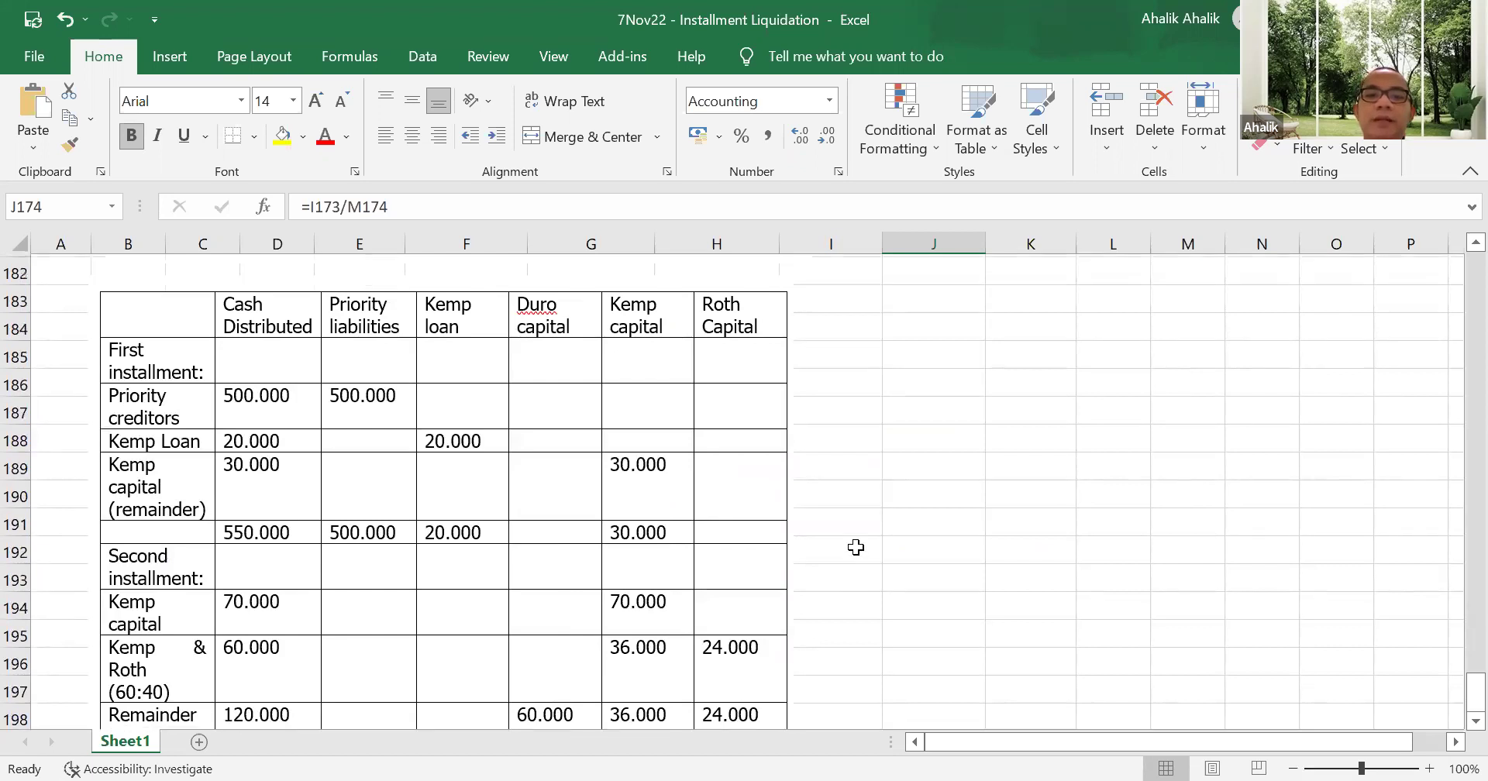
- Compare the highlighted installment amounts and the assumed-loss schedule with the Kemp & Roth (60:40) and Remainder (50:30:20) rows
scroll(830, 496, up, 2)
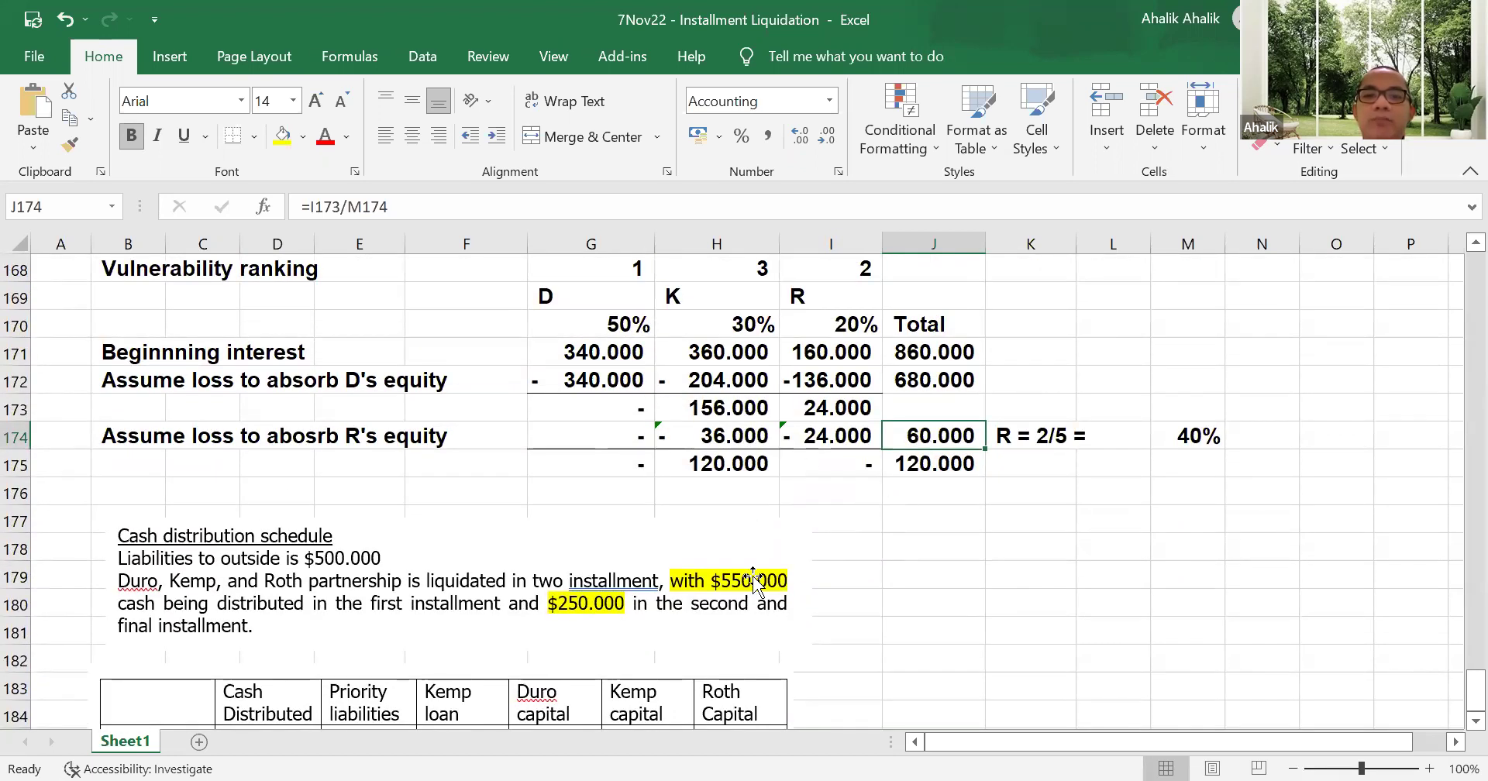
scroll(768, 570, down, 6)
scroll(755, 579, down, 1)
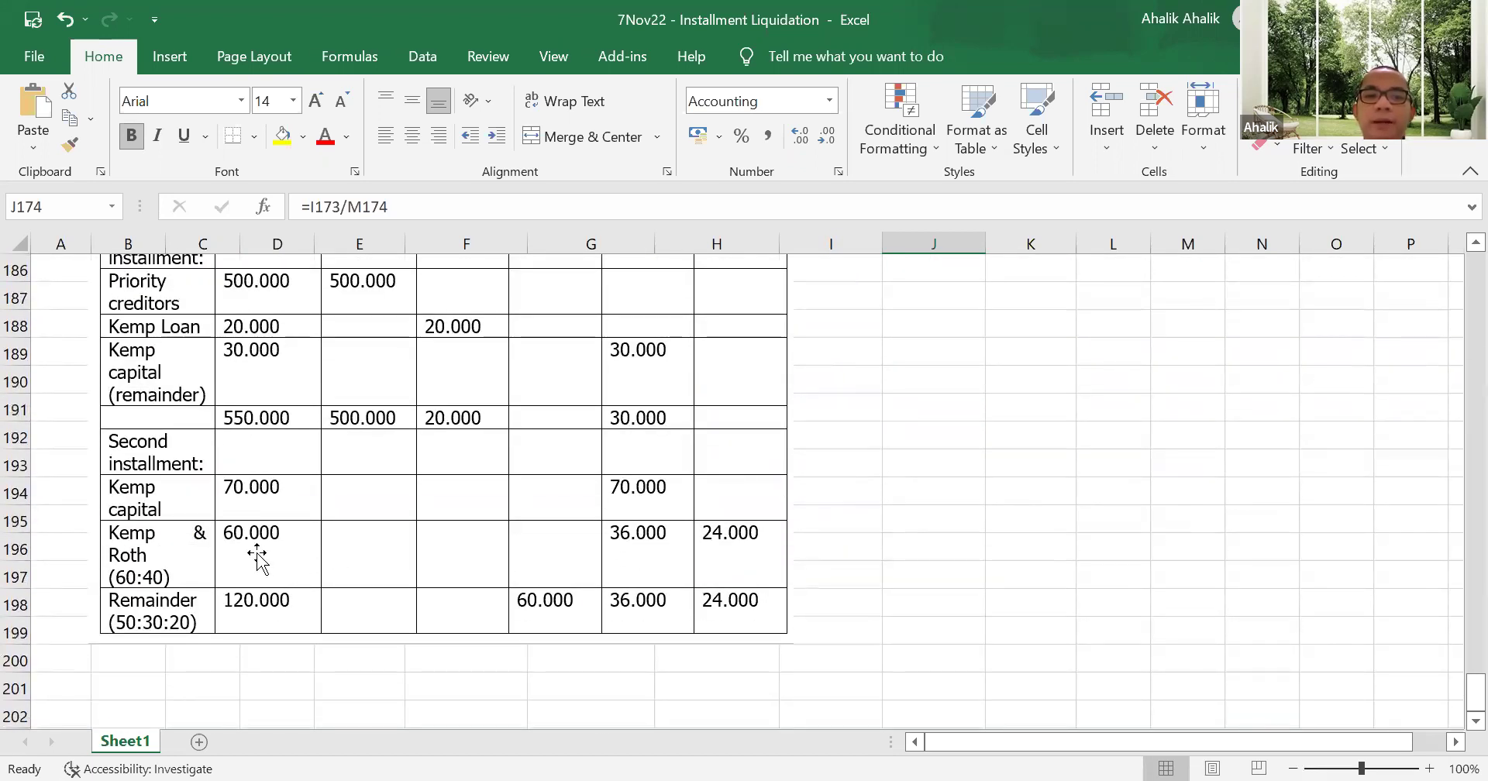
scroll(698, 574, up, 2)
scroll(705, 620, down, 1)
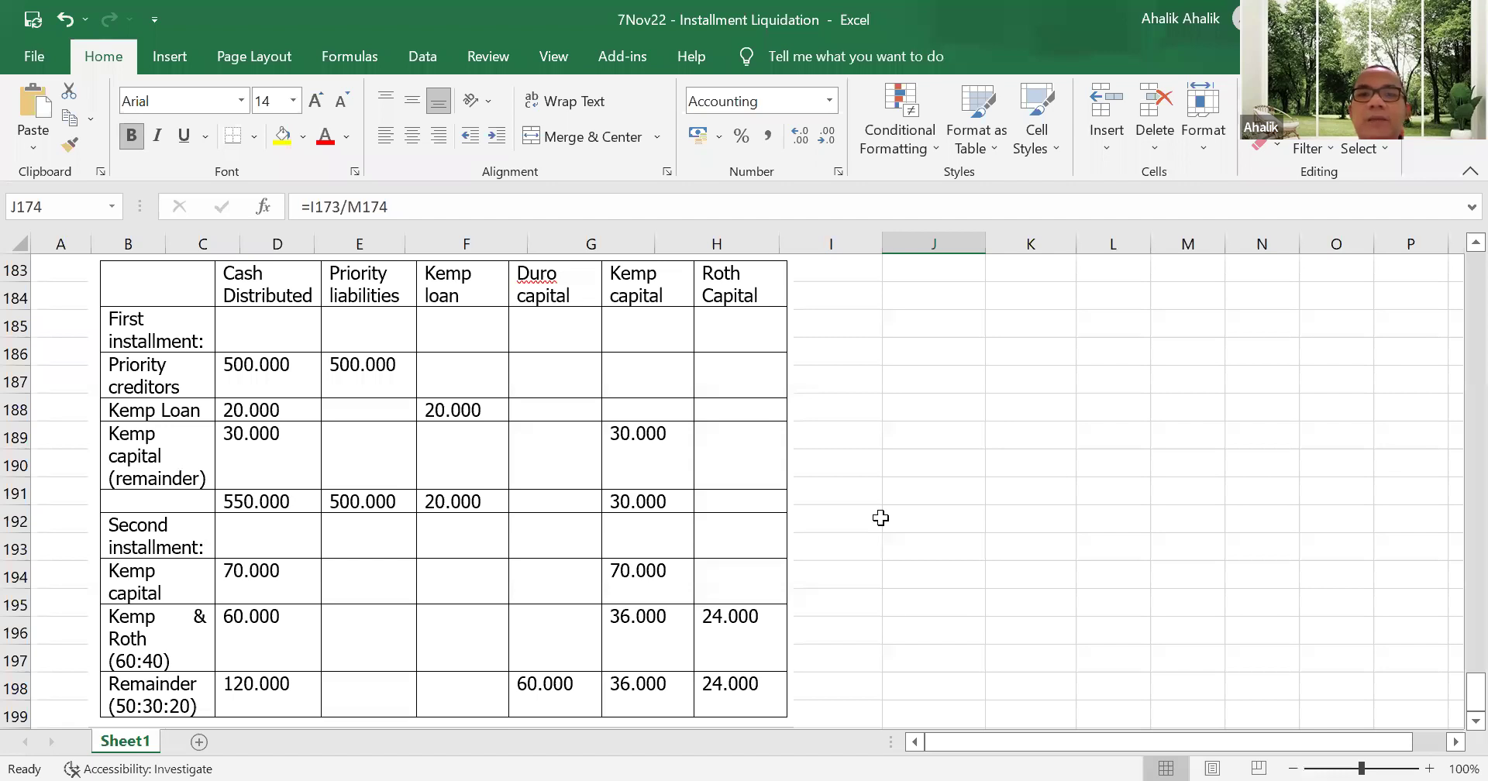
scroll(881, 518, up, 2)
scroll(879, 519, down, 3)
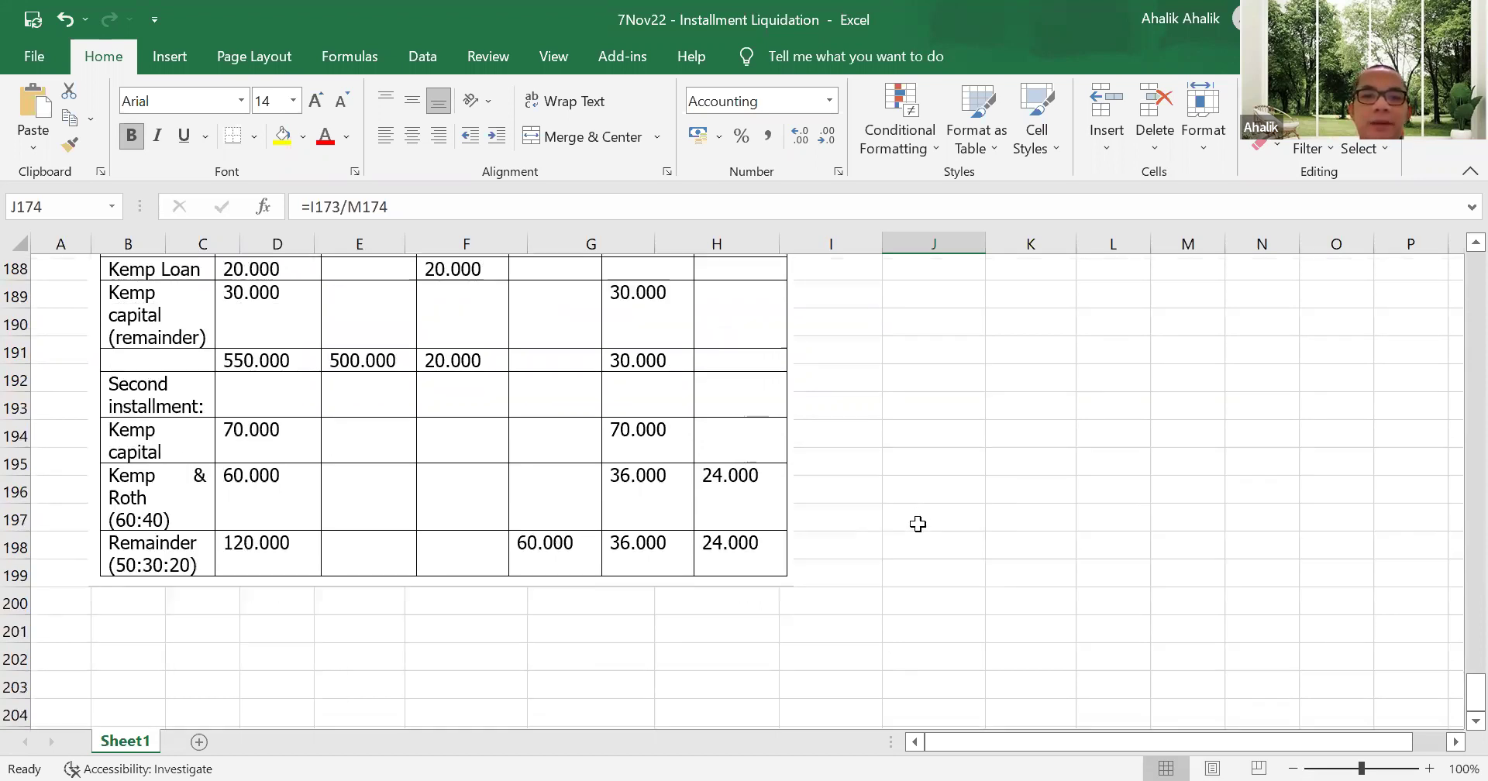
scroll(917, 522, down, 2)
click(149, 550)
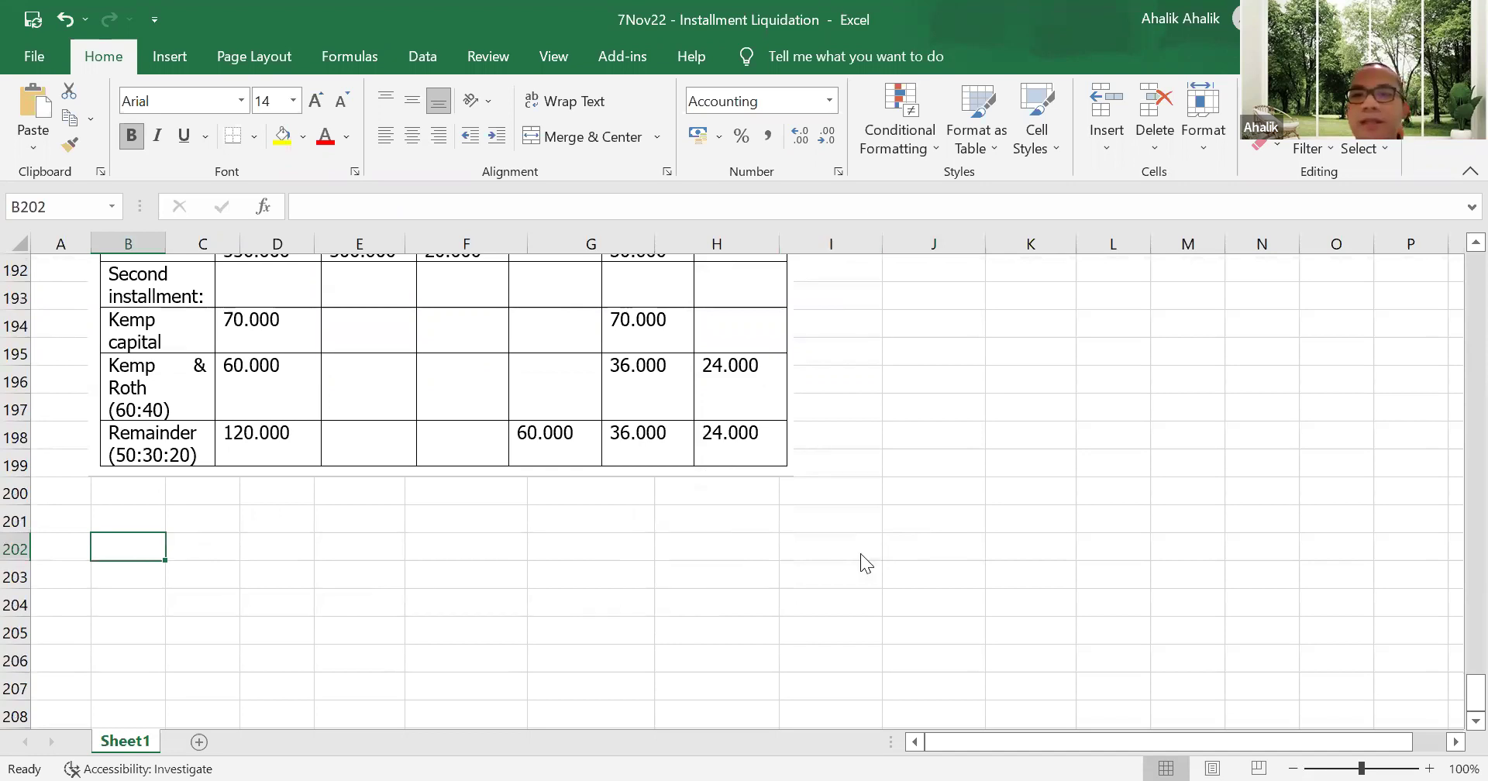
- Recheck the distribution table's Kemp capital and Remainder rows against the row 175 balances and the $250.000 second installment
scroll(946, 536, up, 3)
scroll(947, 526, up, 5)
scroll(947, 525, down, 1)
scroll(948, 524, down, 7)
scroll(862, 530, up, 1)
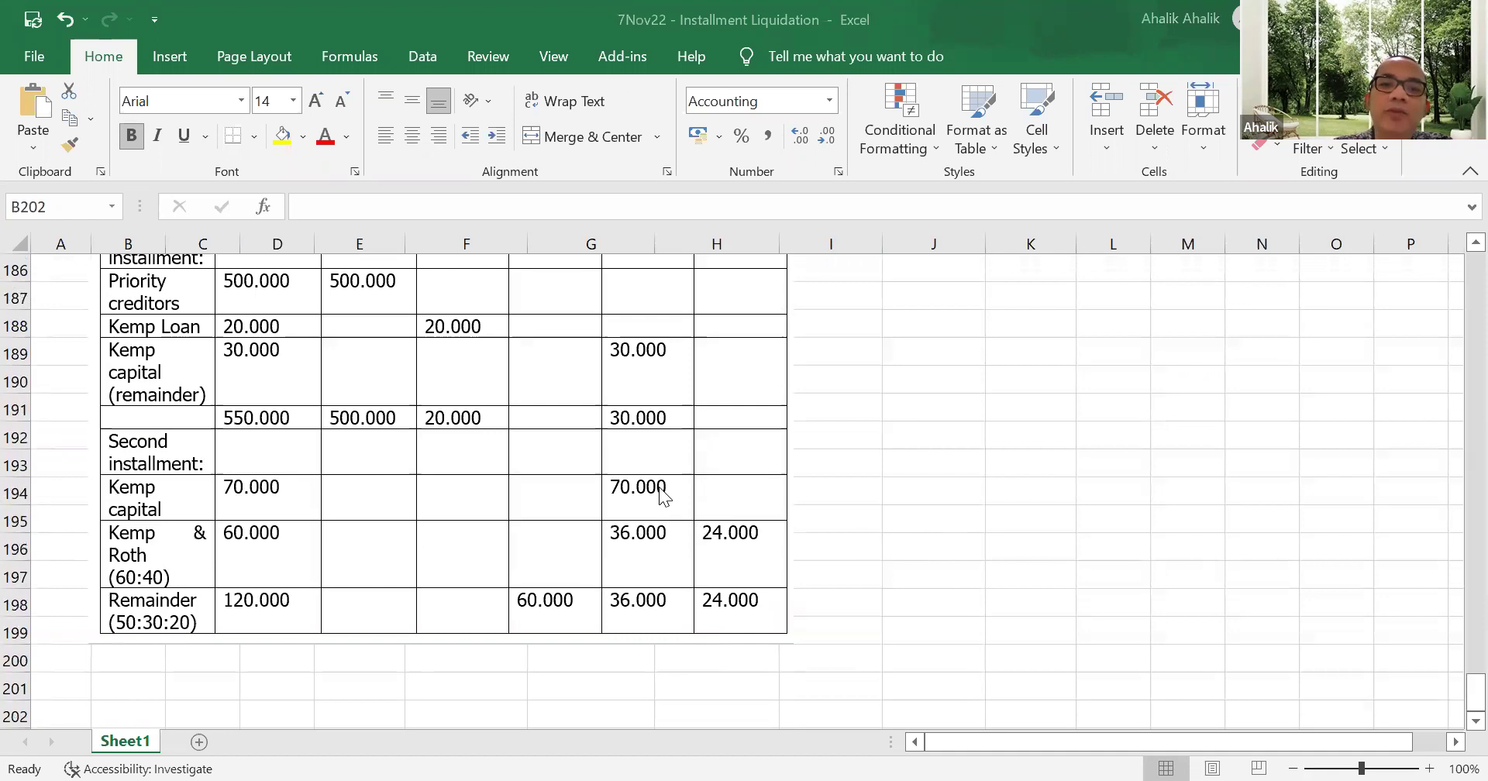
scroll(880, 488, up, 6)
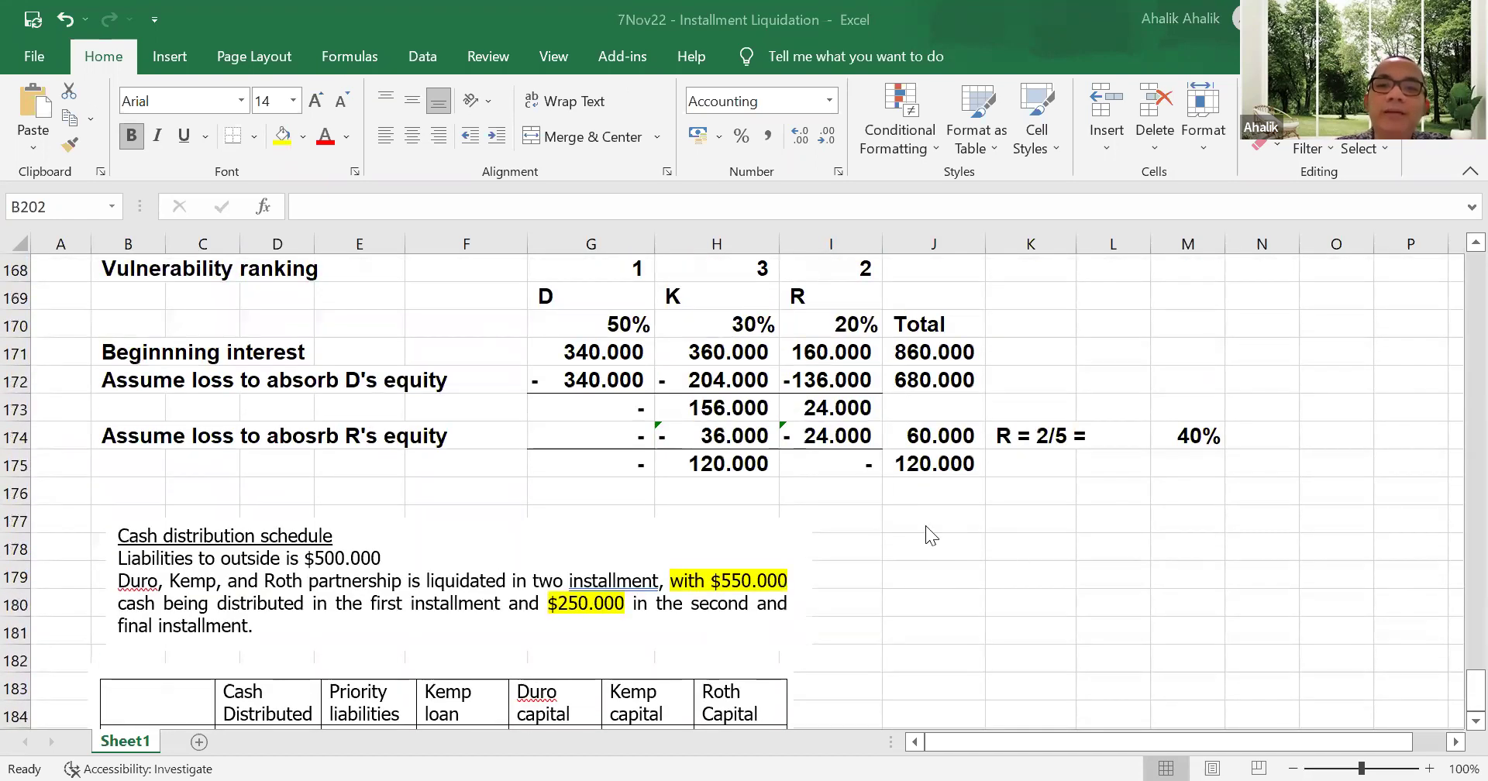
scroll(899, 489, down, 2)
scroll(899, 496, down, 3)
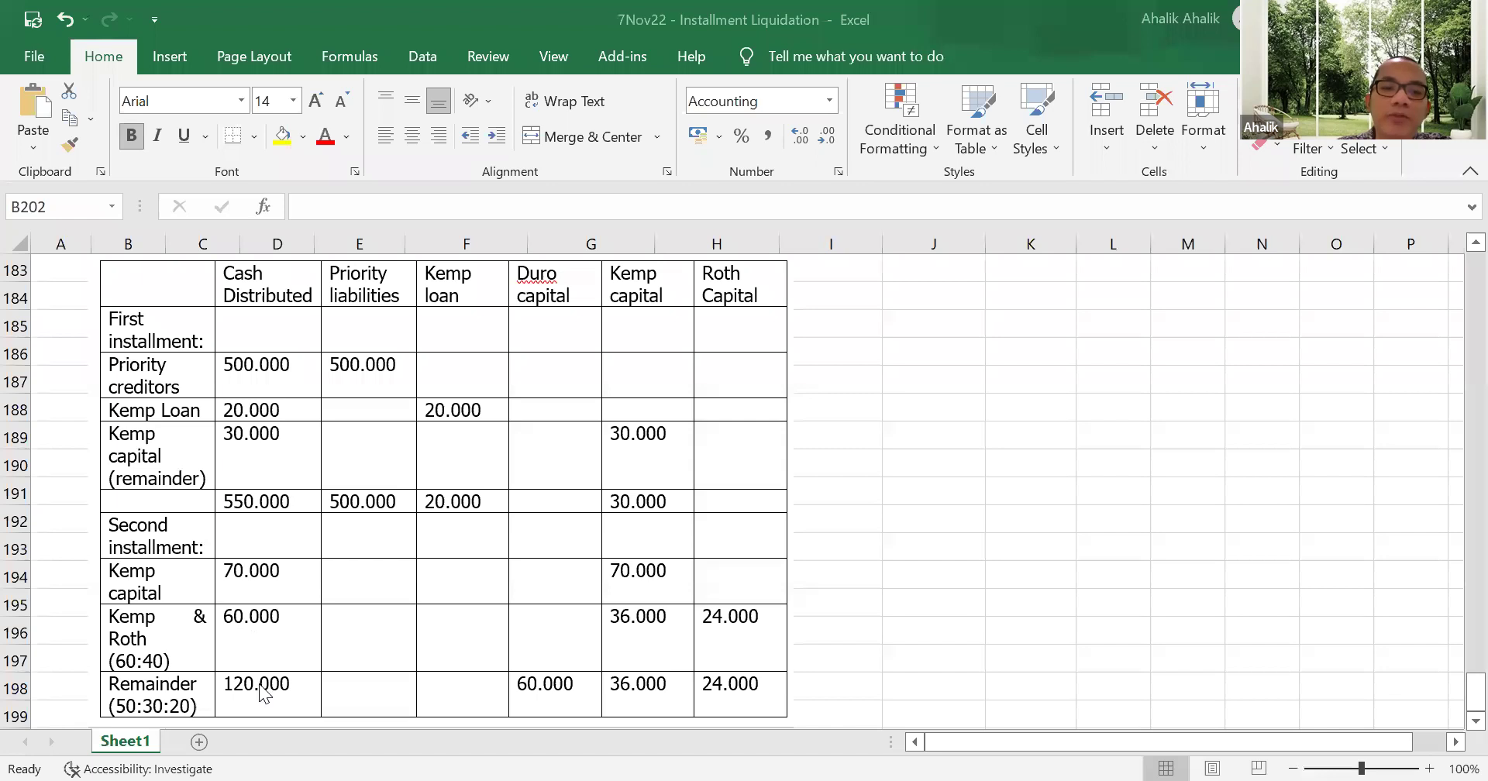
scroll(596, 612, up, 3)
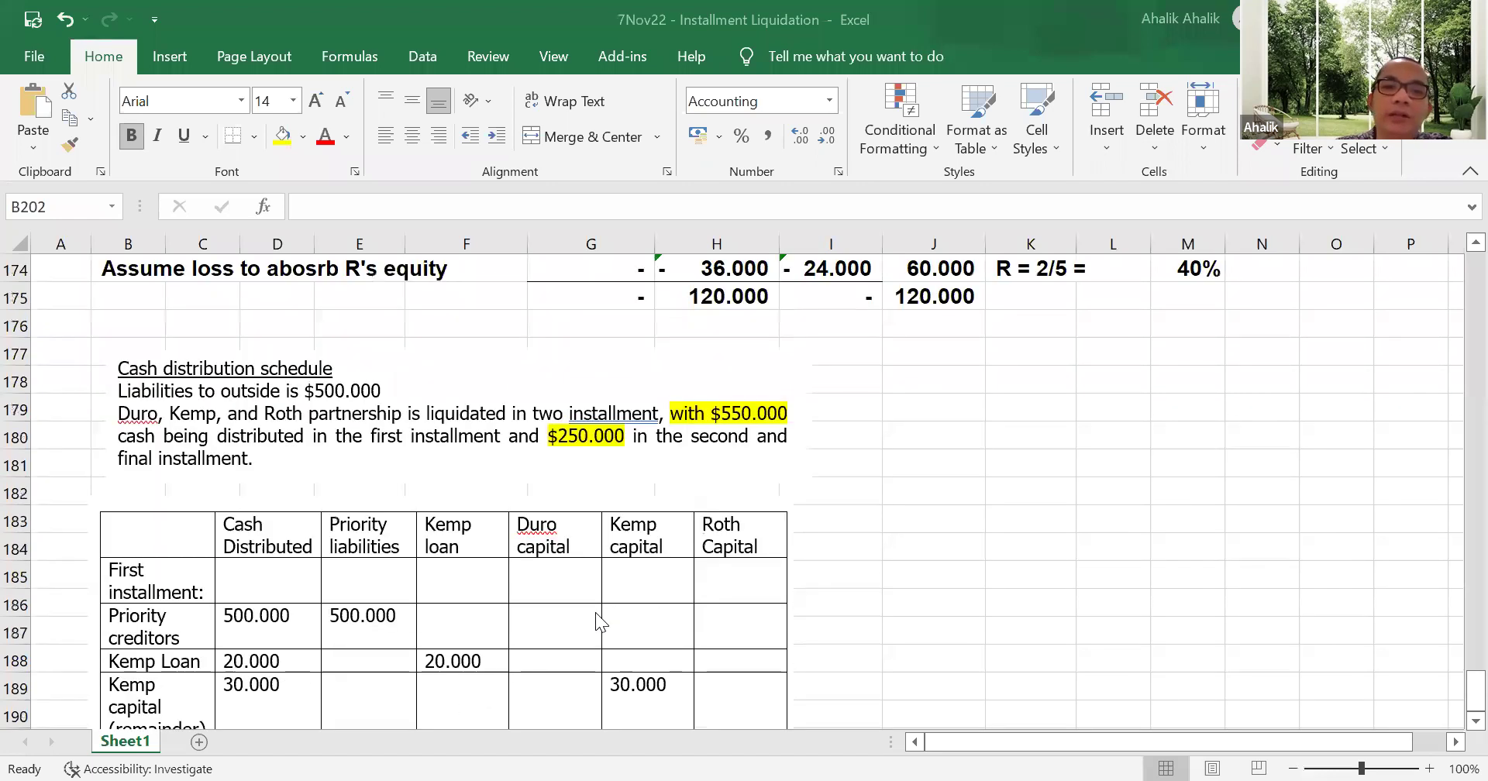
scroll(620, 485, down, 5)
scroll(625, 493, up, 3)
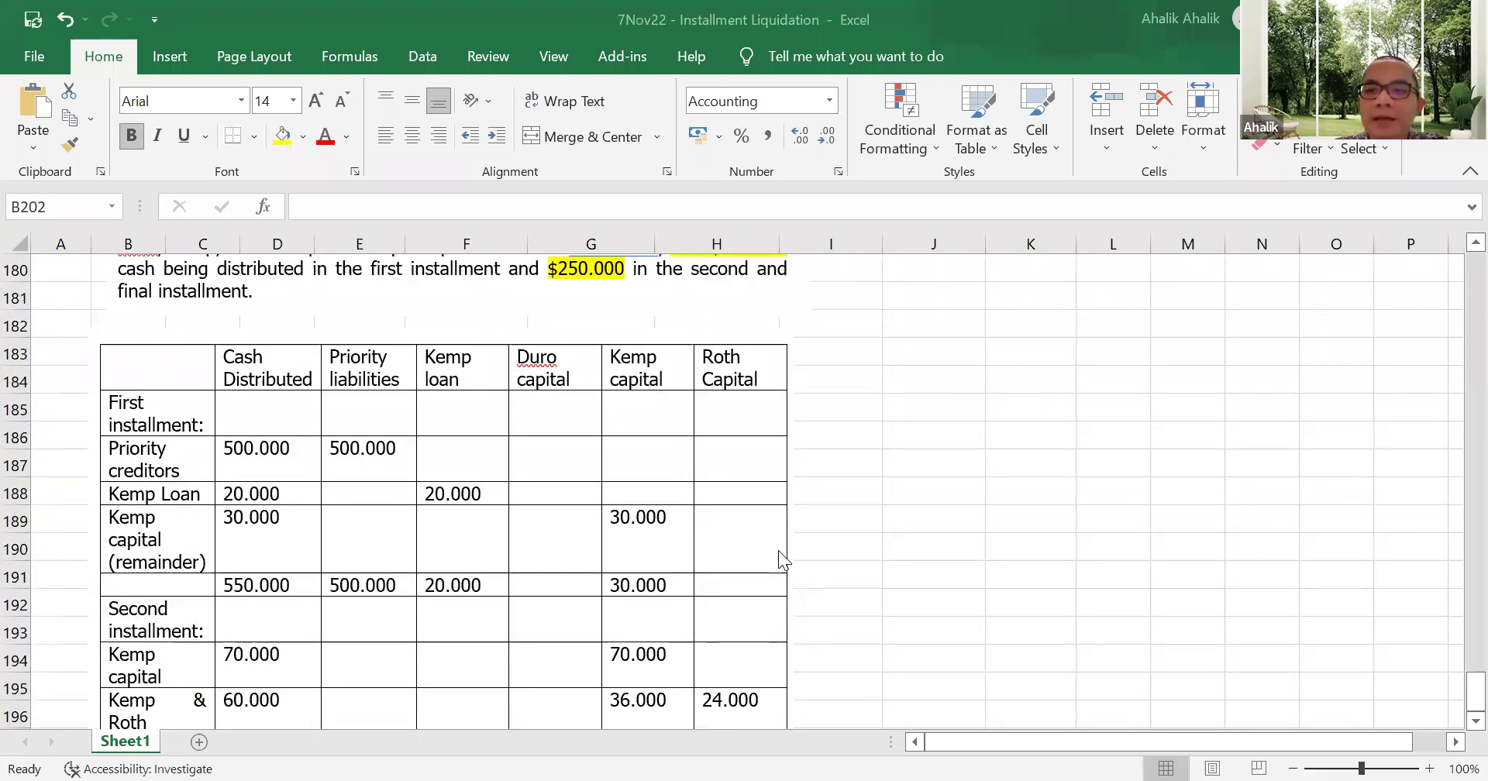
scroll(868, 542, up, 2)
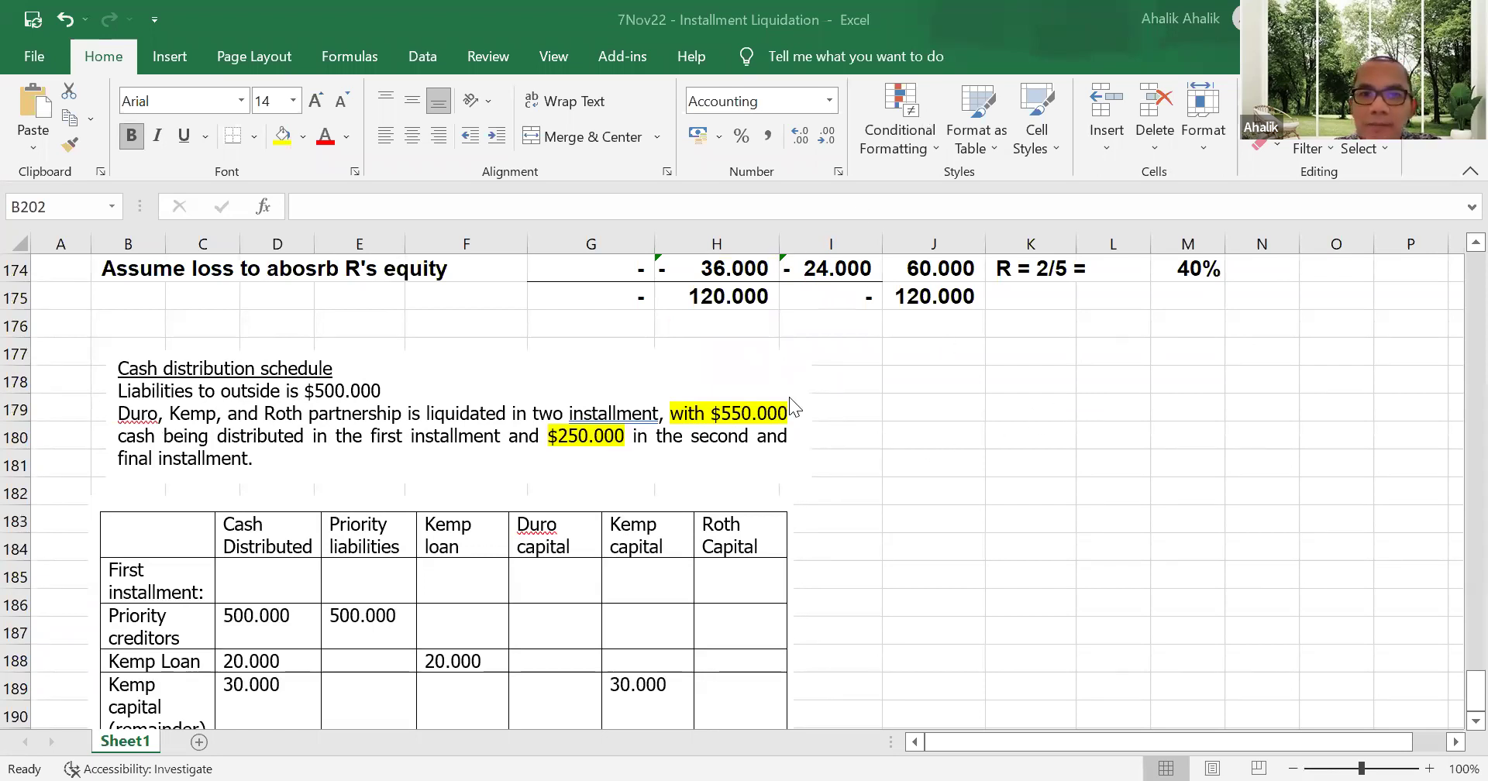
- View the E17-10 installment liquidation problem on the 2. Exercise sheet and return to the 1. Case sheet
scroll(794, 411, up, 20)
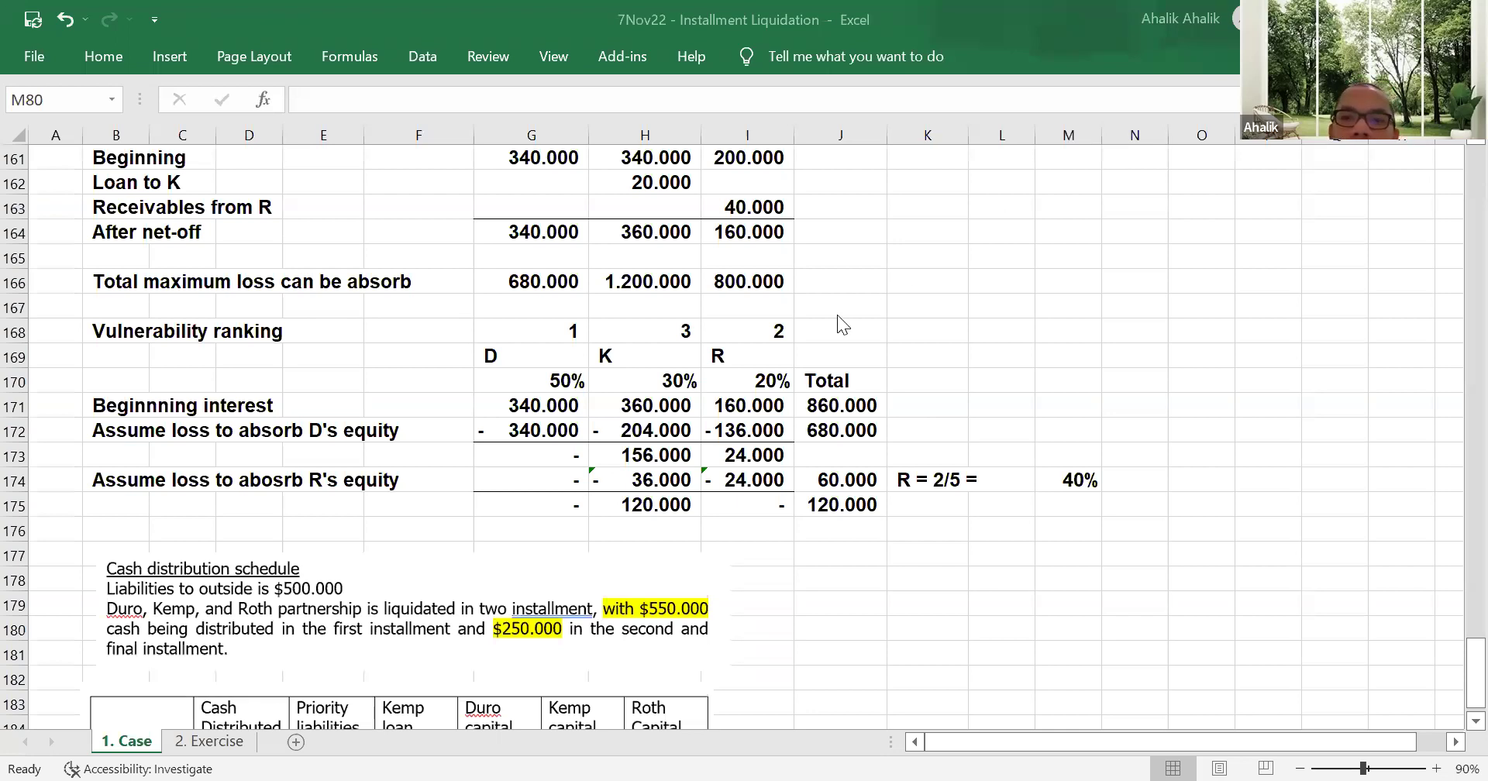
scroll(860, 376, up, 3)
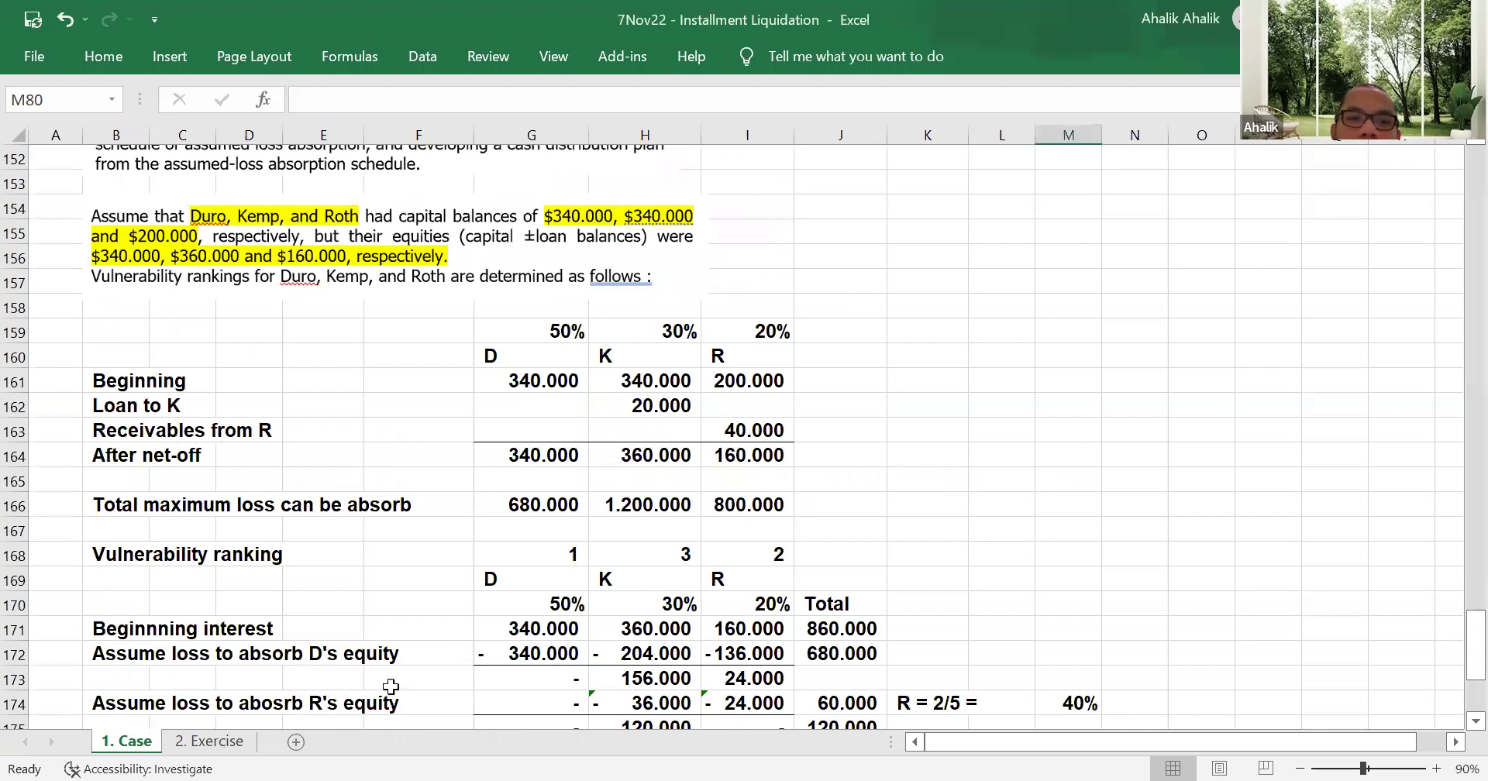
click(242, 745)
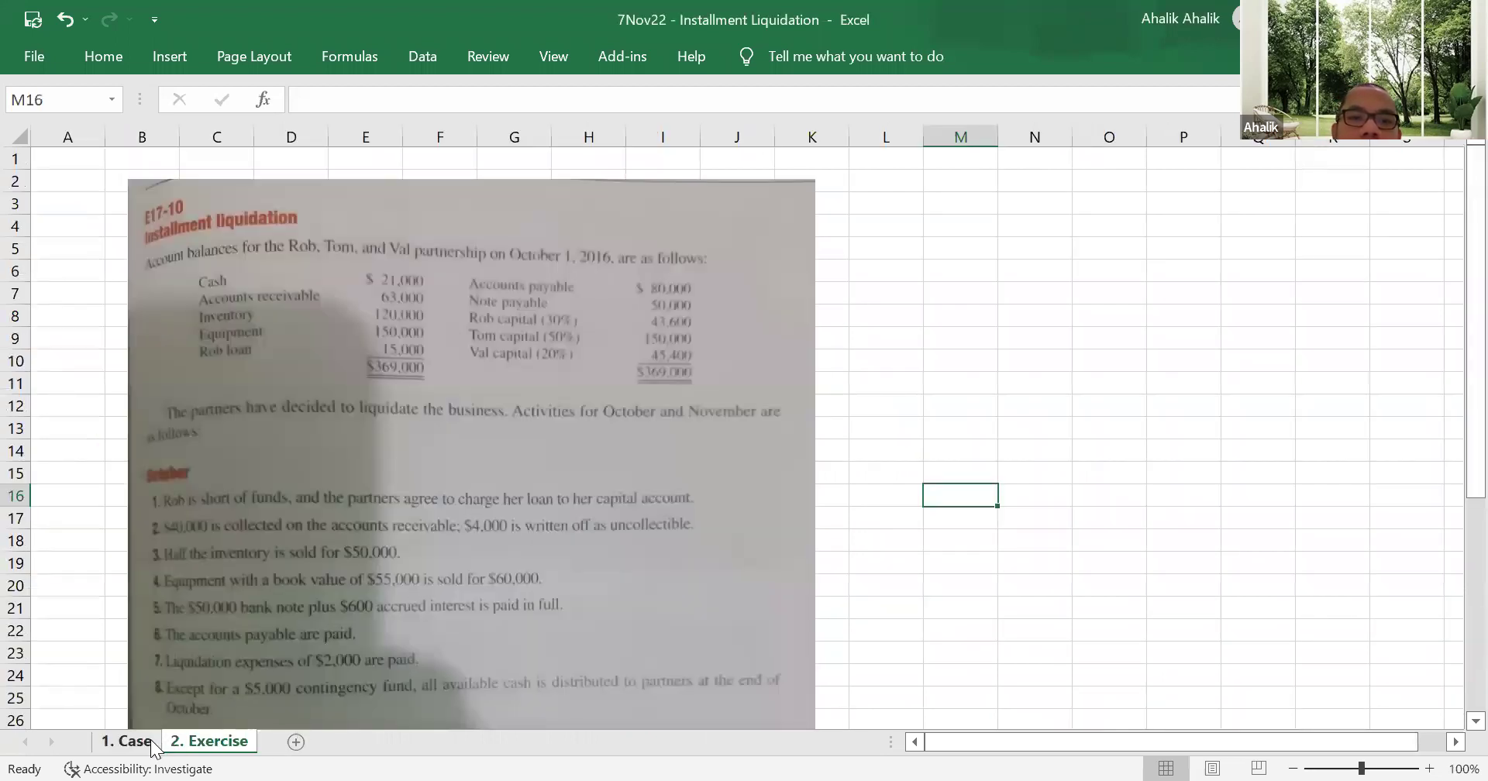
click(126, 742)
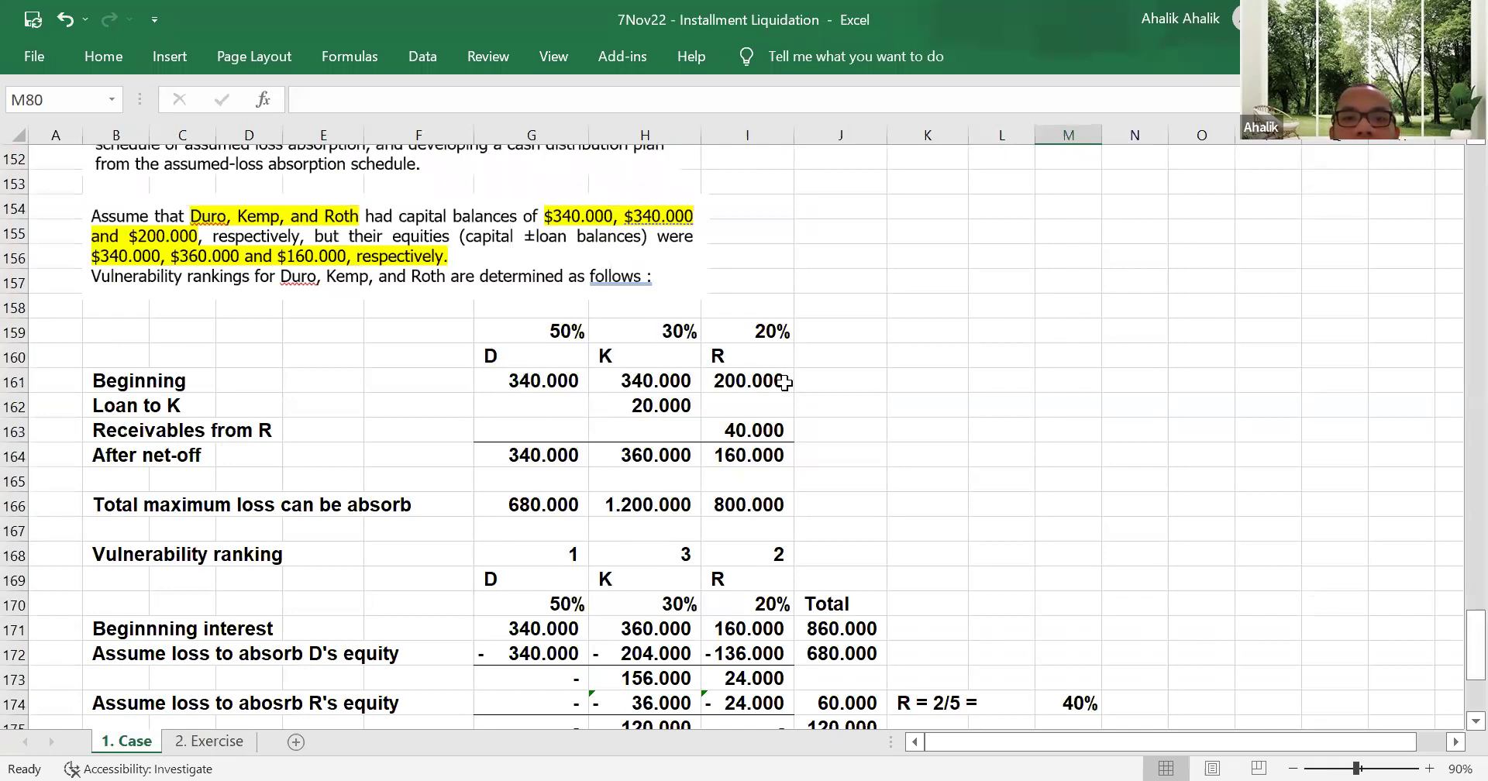
- Review the earlier cash distribution plan for A, B and G and the journal entries, ending at the cash distribution schedule
scroll(757, 432, up, 11)
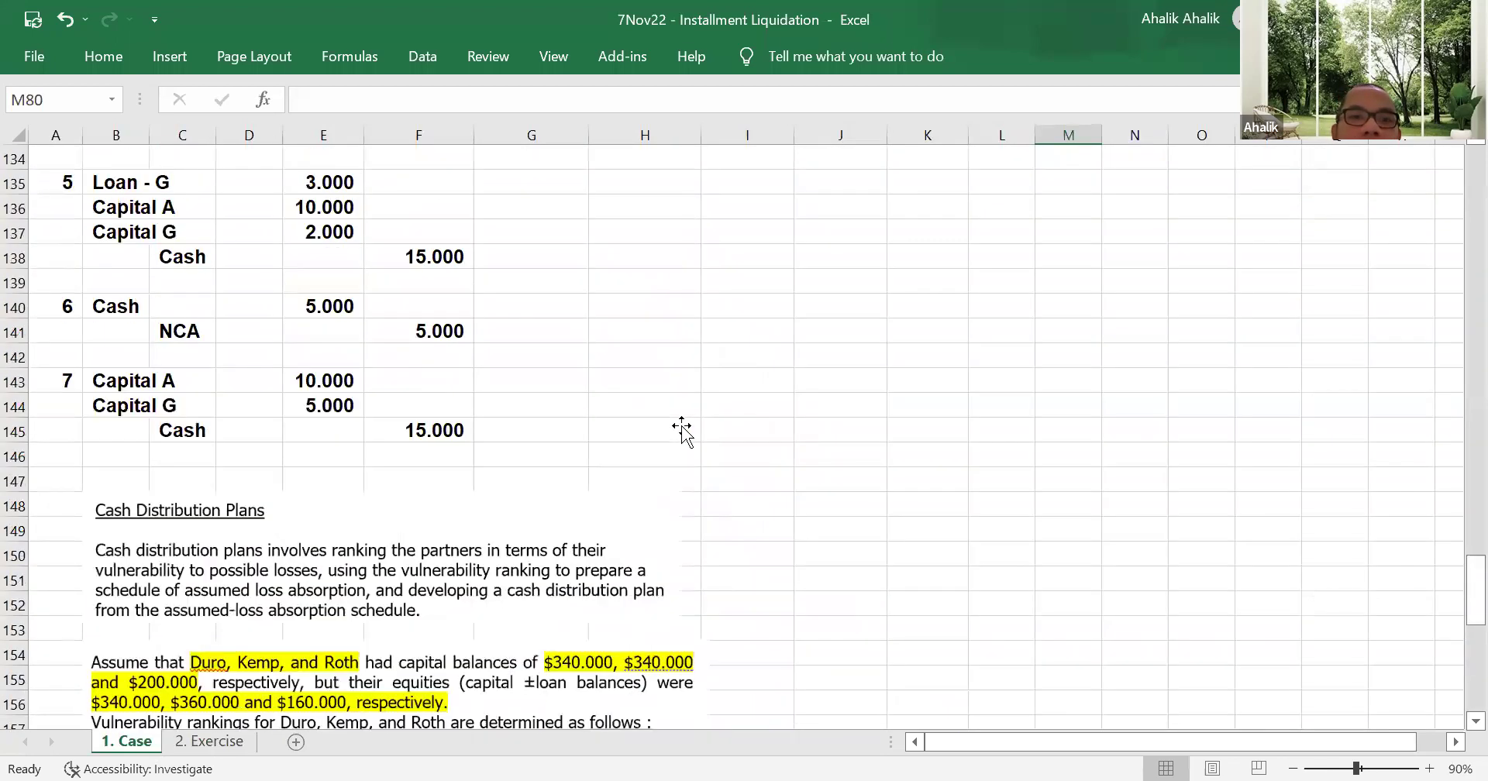
scroll(682, 427, up, 10)
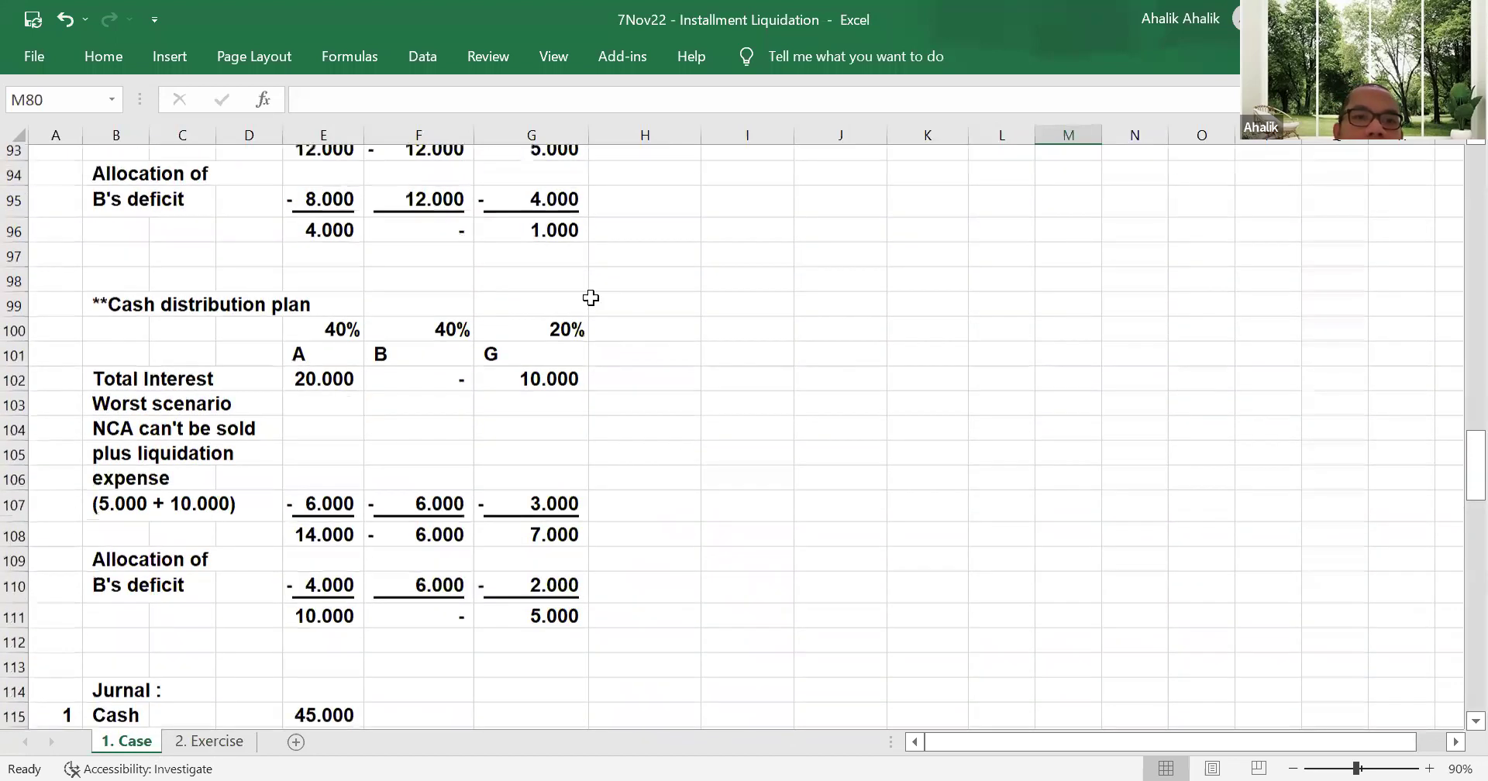
scroll(674, 514, down, 19)
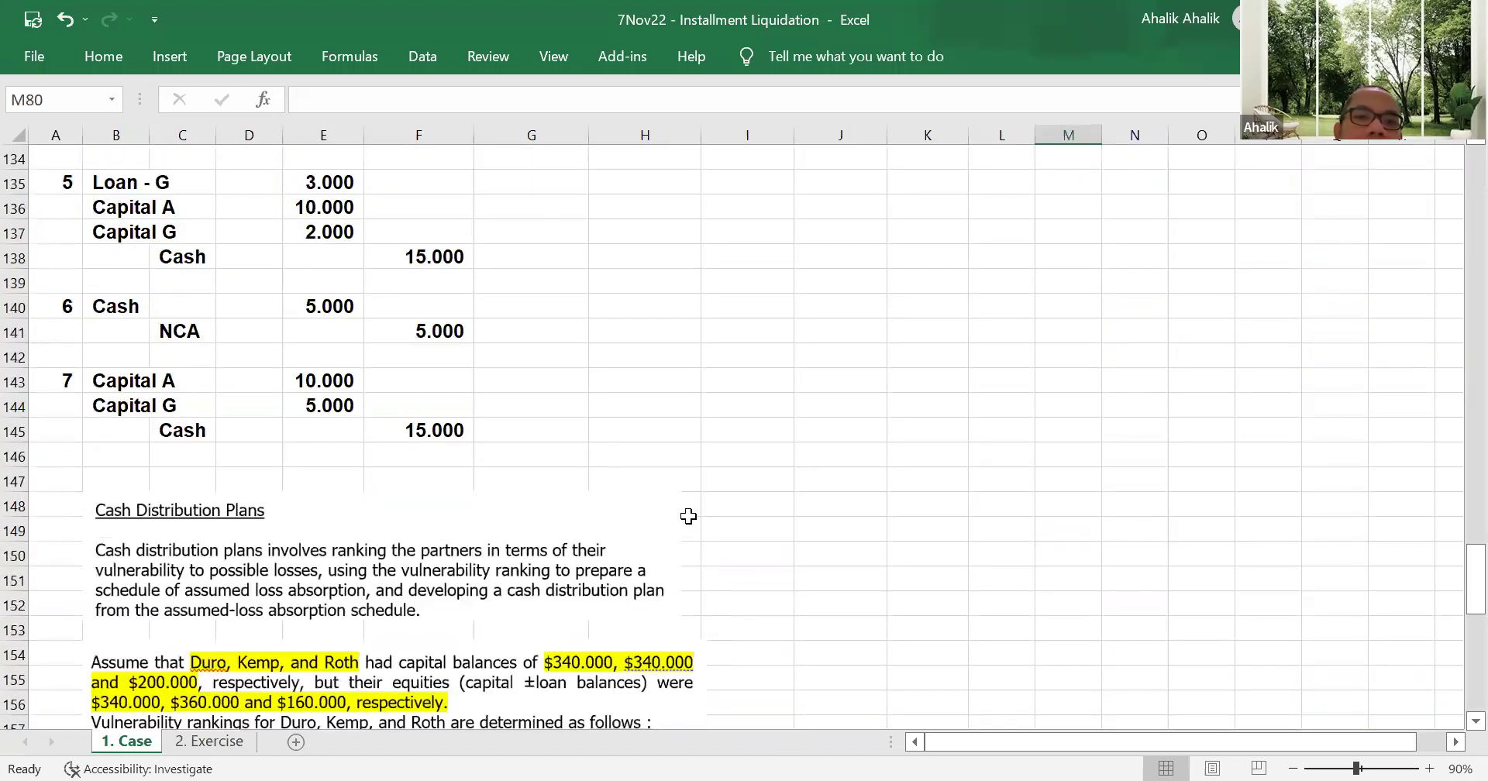
scroll(708, 489, down, 10)
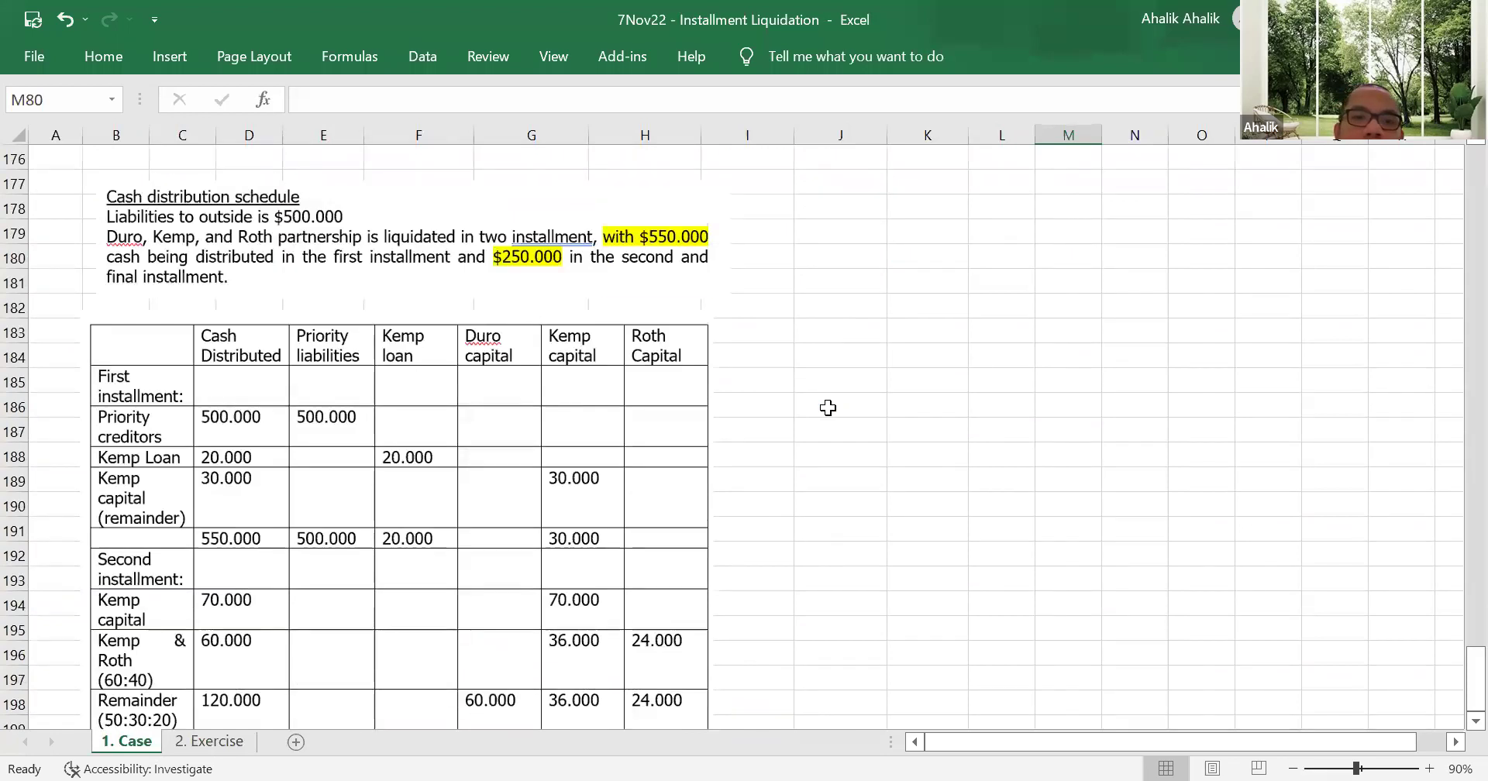
- Examine the first-installment rows for priority creditors, Kemp loan and Kemp capital alongside the vulnerability ranking and assumed-loss schedule
scroll(831, 416, up, 4)
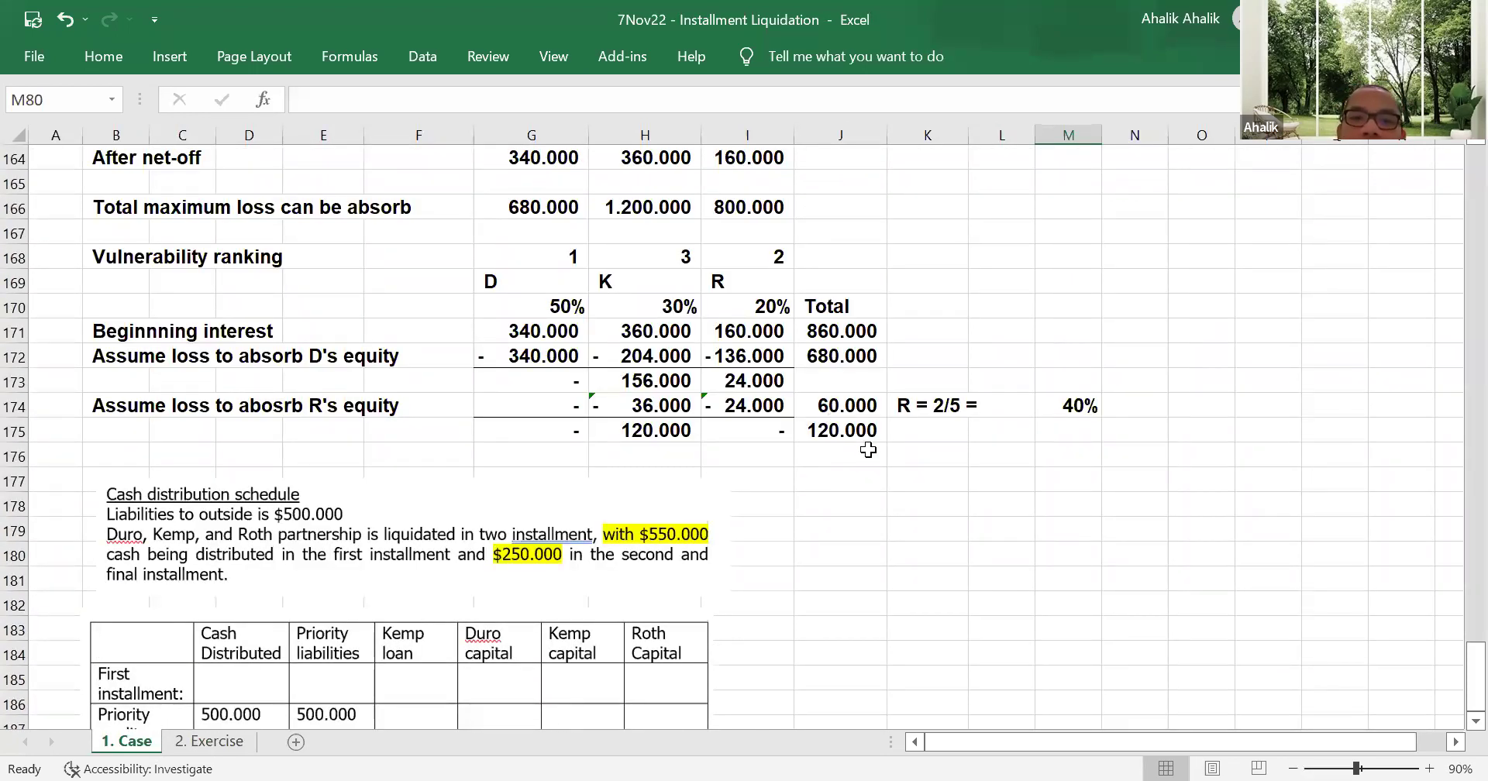
scroll(868, 450, up, 2)
scroll(717, 468, down, 2)
scroll(671, 462, down, 3)
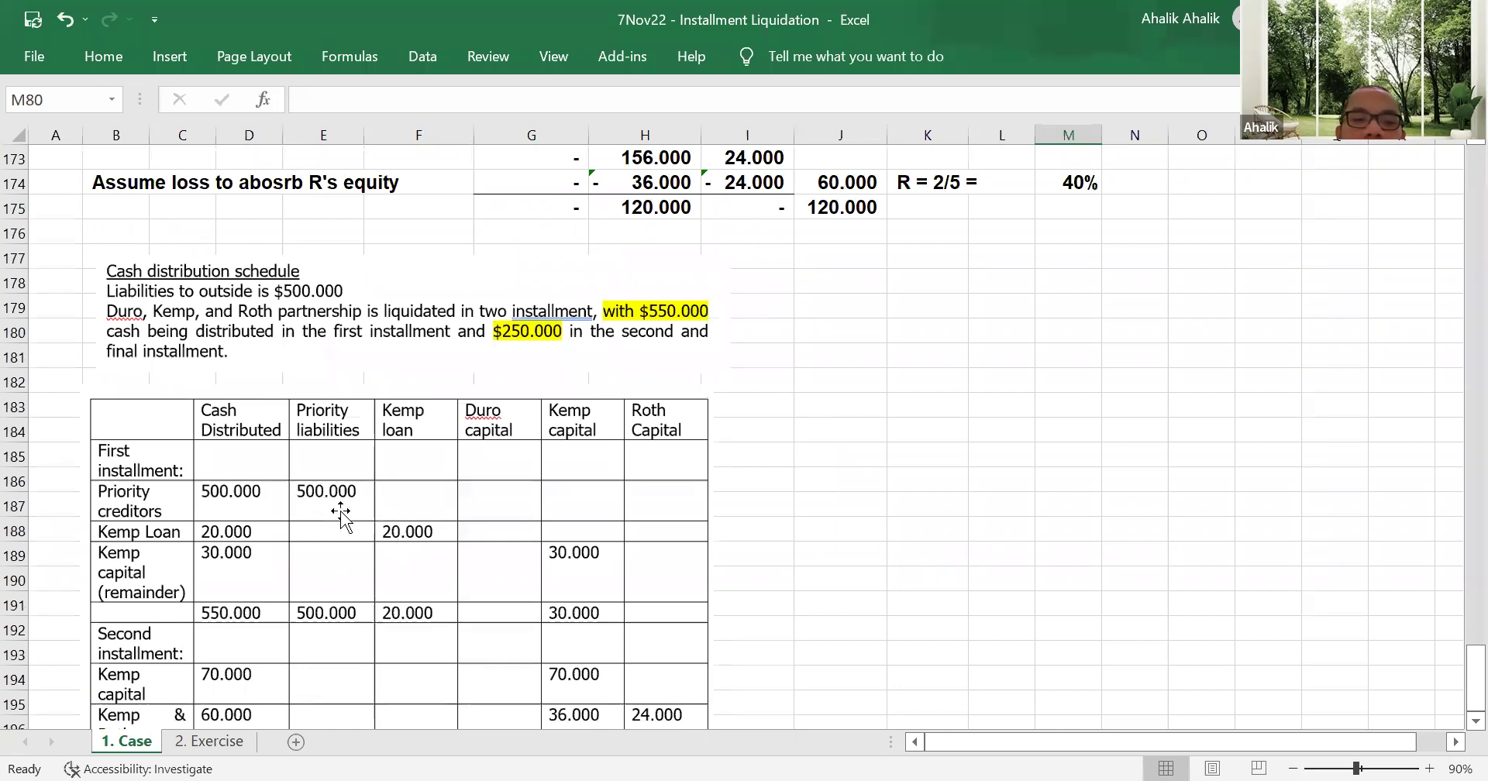
scroll(357, 519, down, 1)
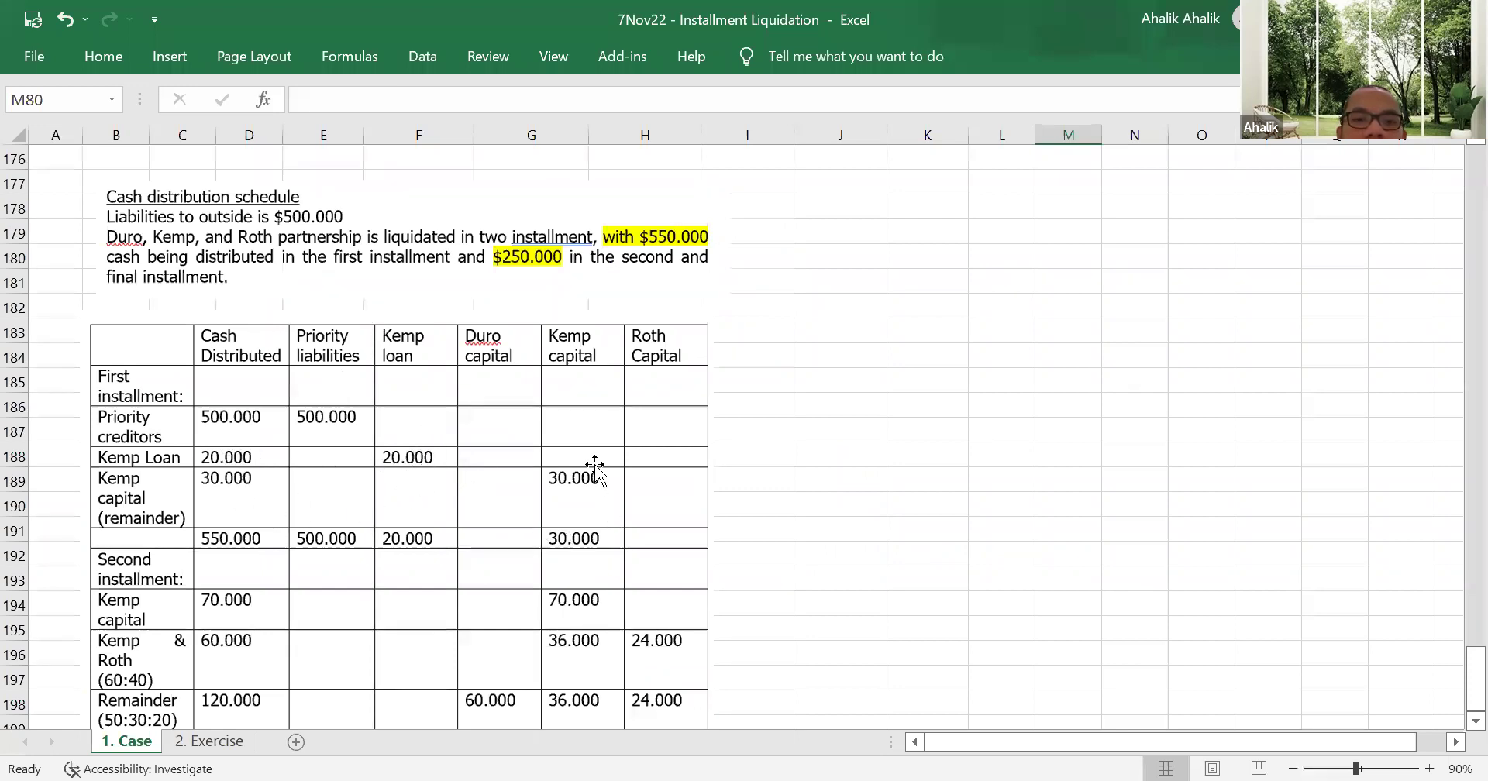
scroll(626, 489, down, 2)
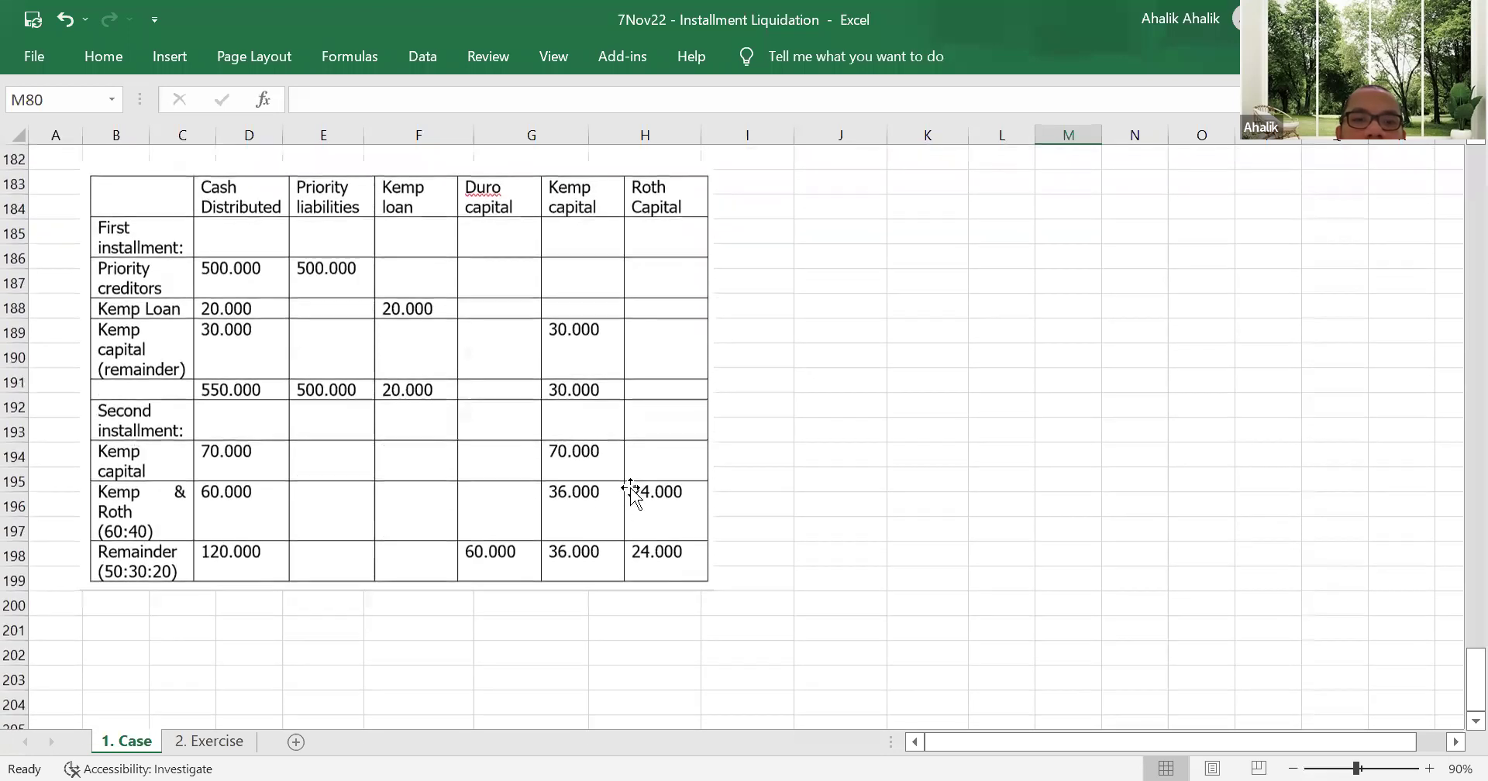
scroll(629, 492, up, 5)
scroll(821, 504, up, 1)
- Select K's final balance in H175 and compare it with the Kemp capital amounts in both installments
click(822, 503)
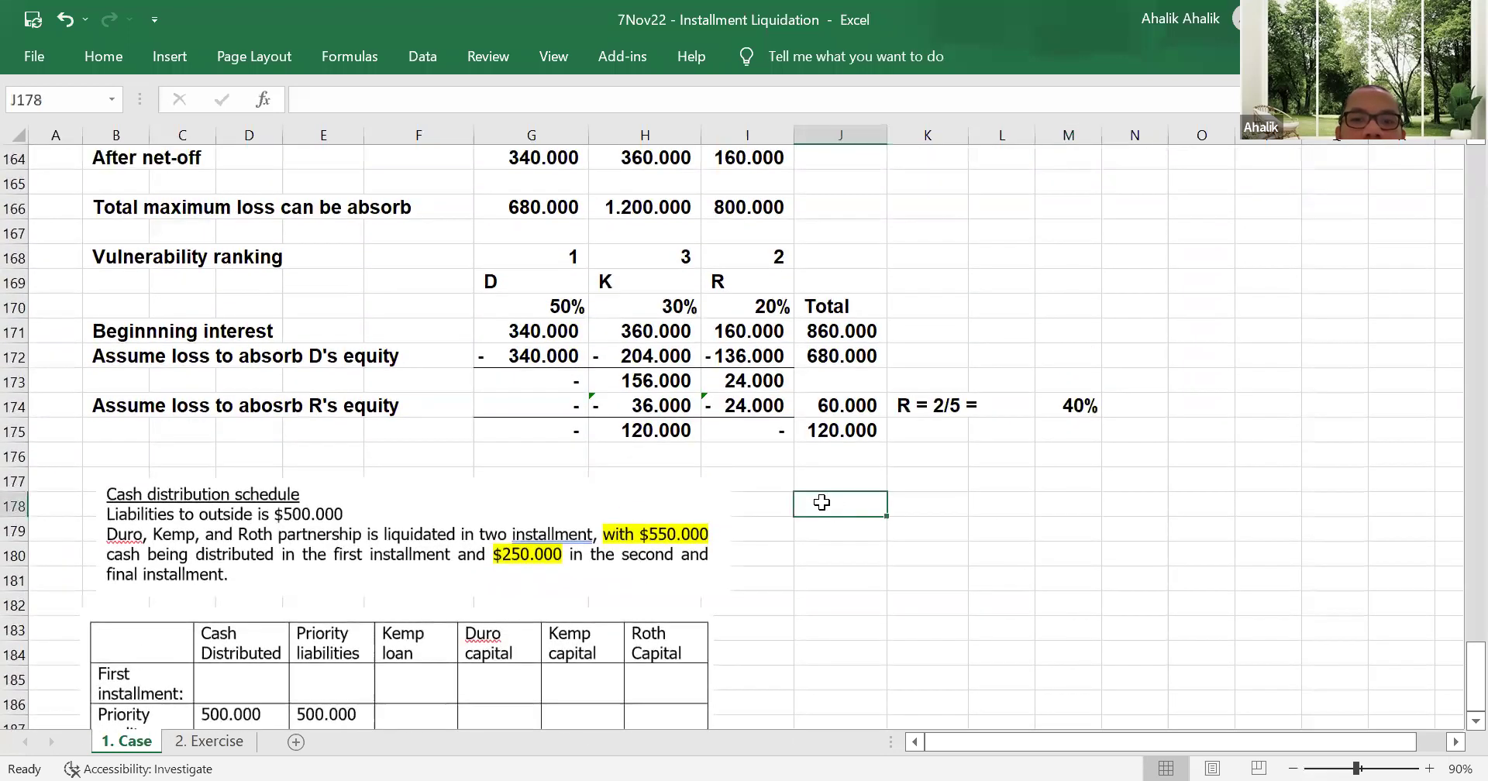
click(670, 432)
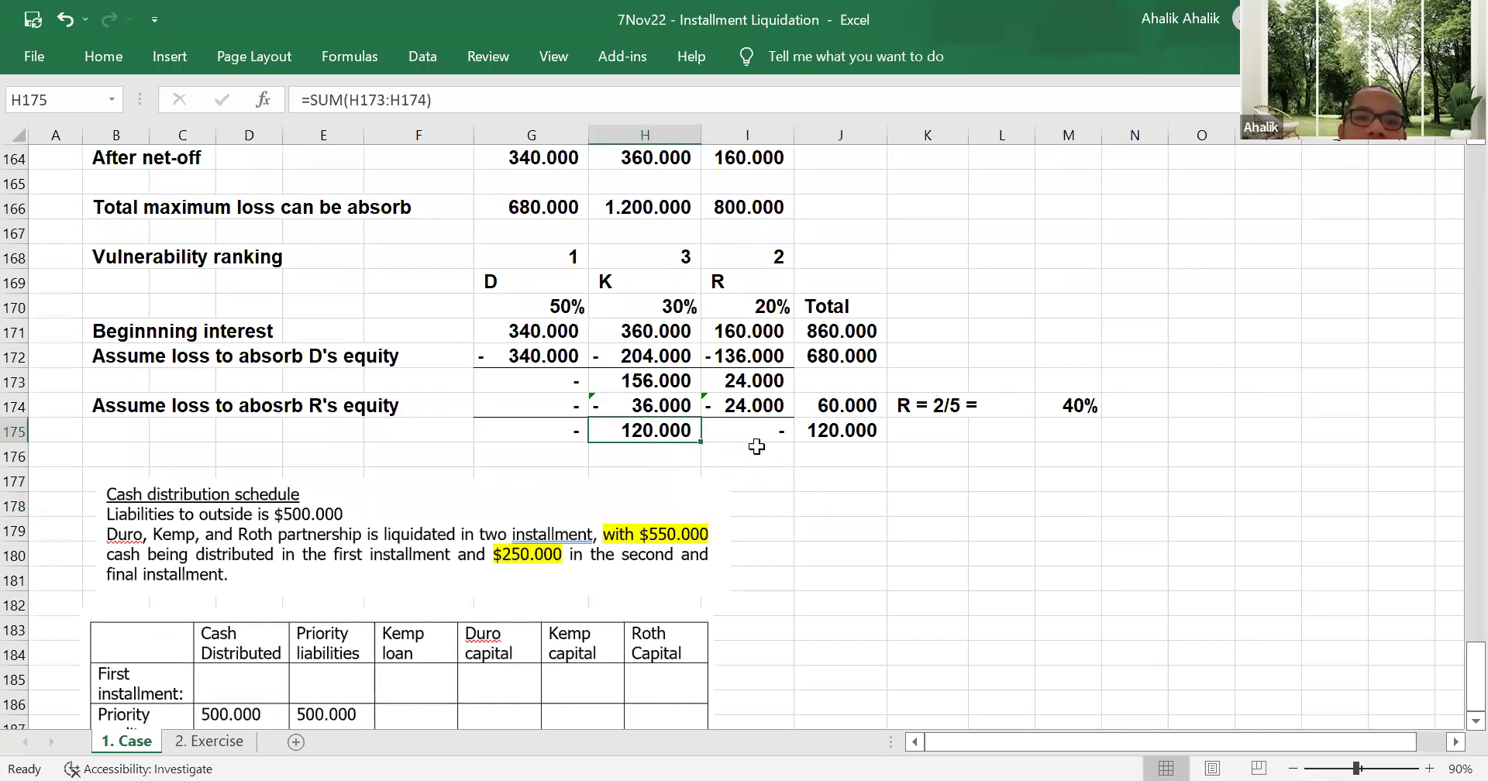
scroll(598, 491, down, 2)
scroll(446, 499, down, 2)
scroll(641, 432, up, 3)
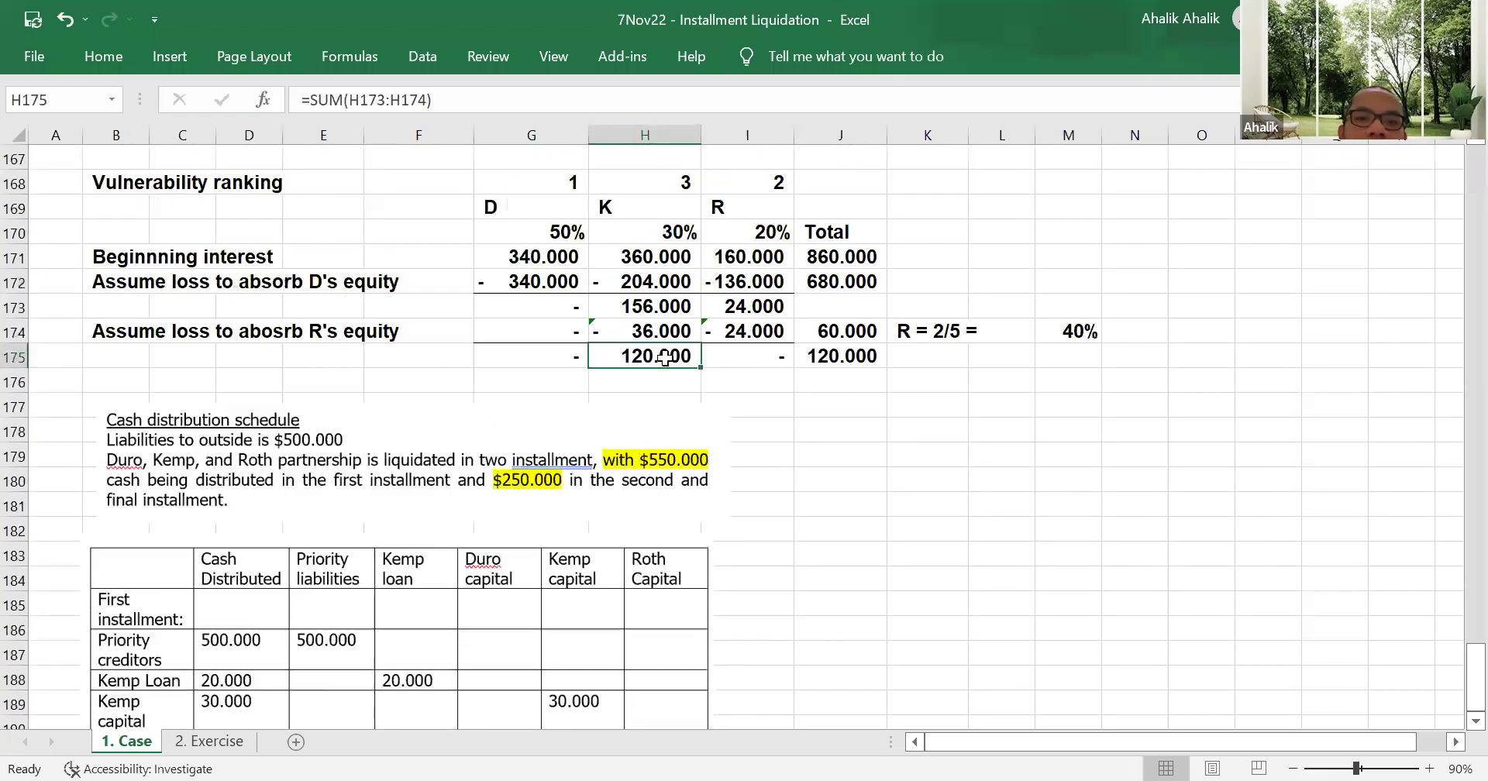
scroll(682, 533, down, 3)
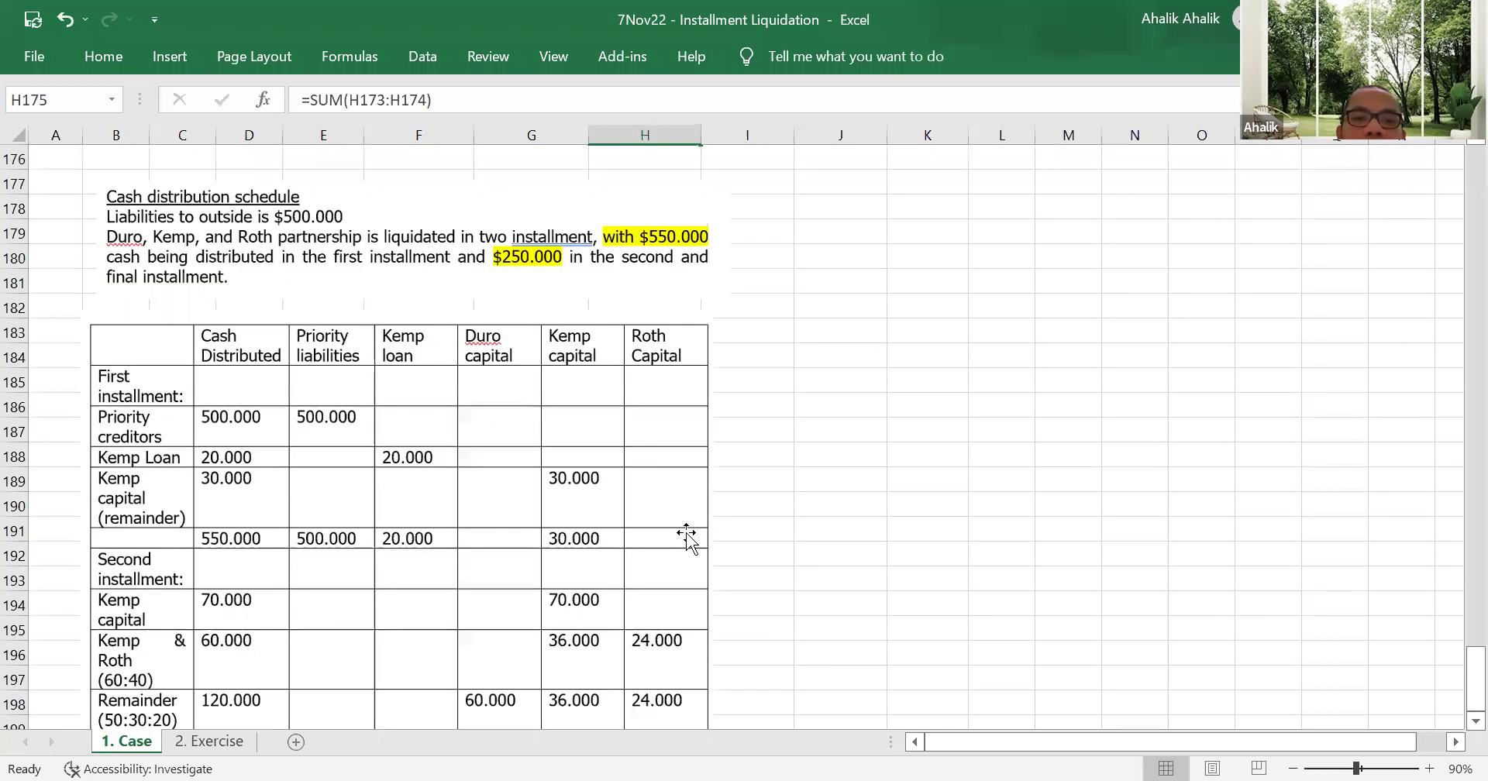
scroll(686, 539, down, 2)
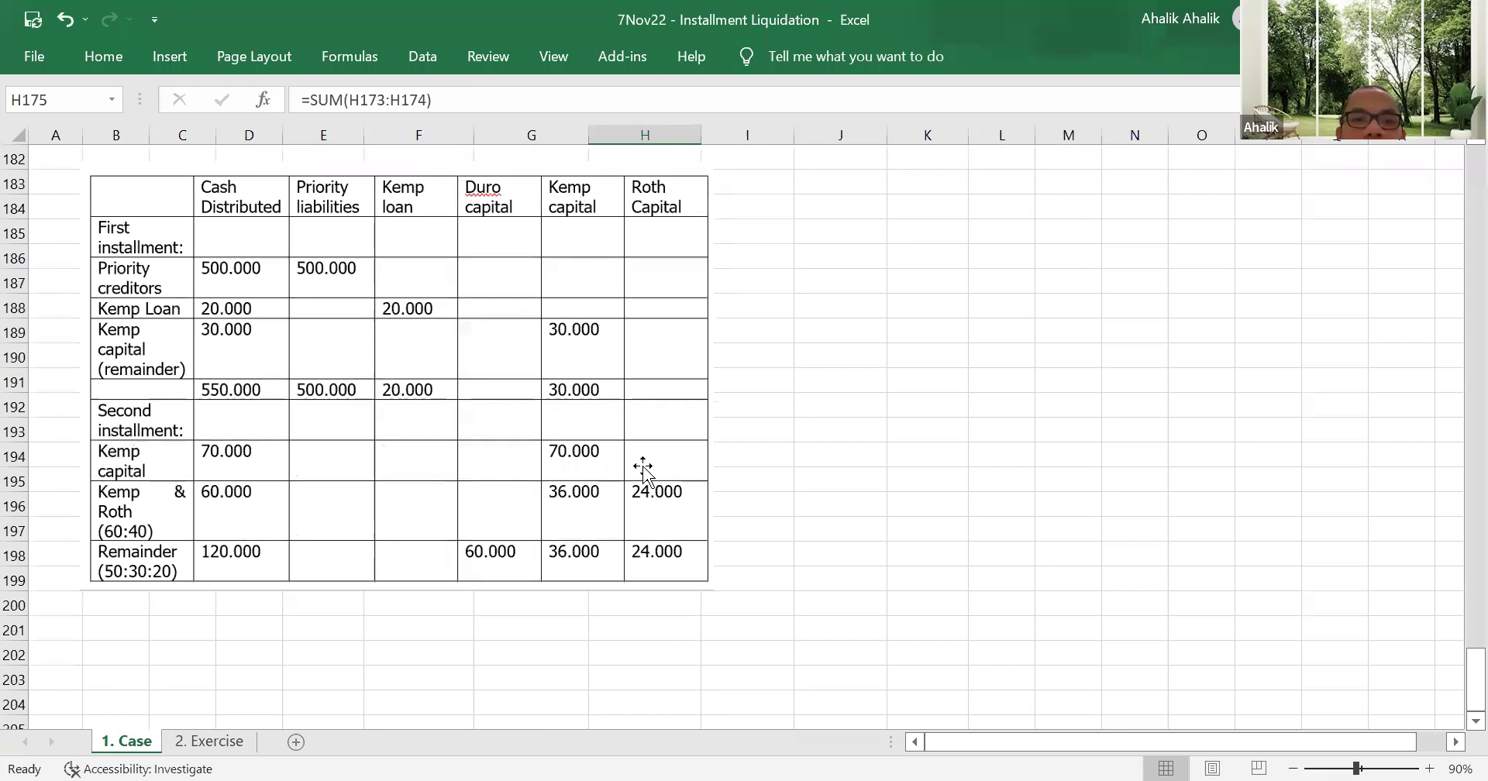
scroll(644, 465, up, 8)
scroll(643, 468, down, 2)
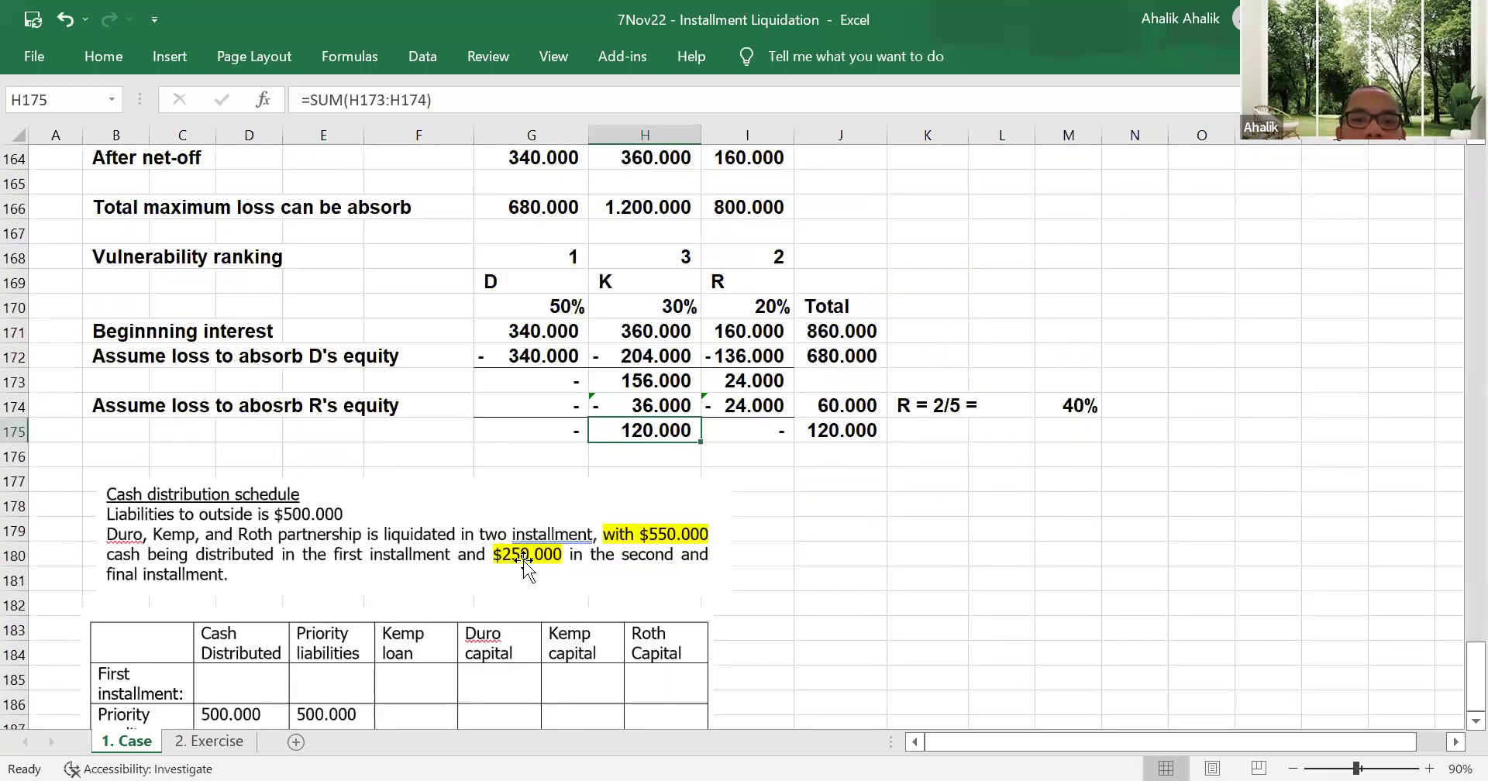
- Trace the second-installment amounts for Kemp and Roth back to rows 173–175 of the assumed-loss schedule
scroll(651, 486, down, 4)
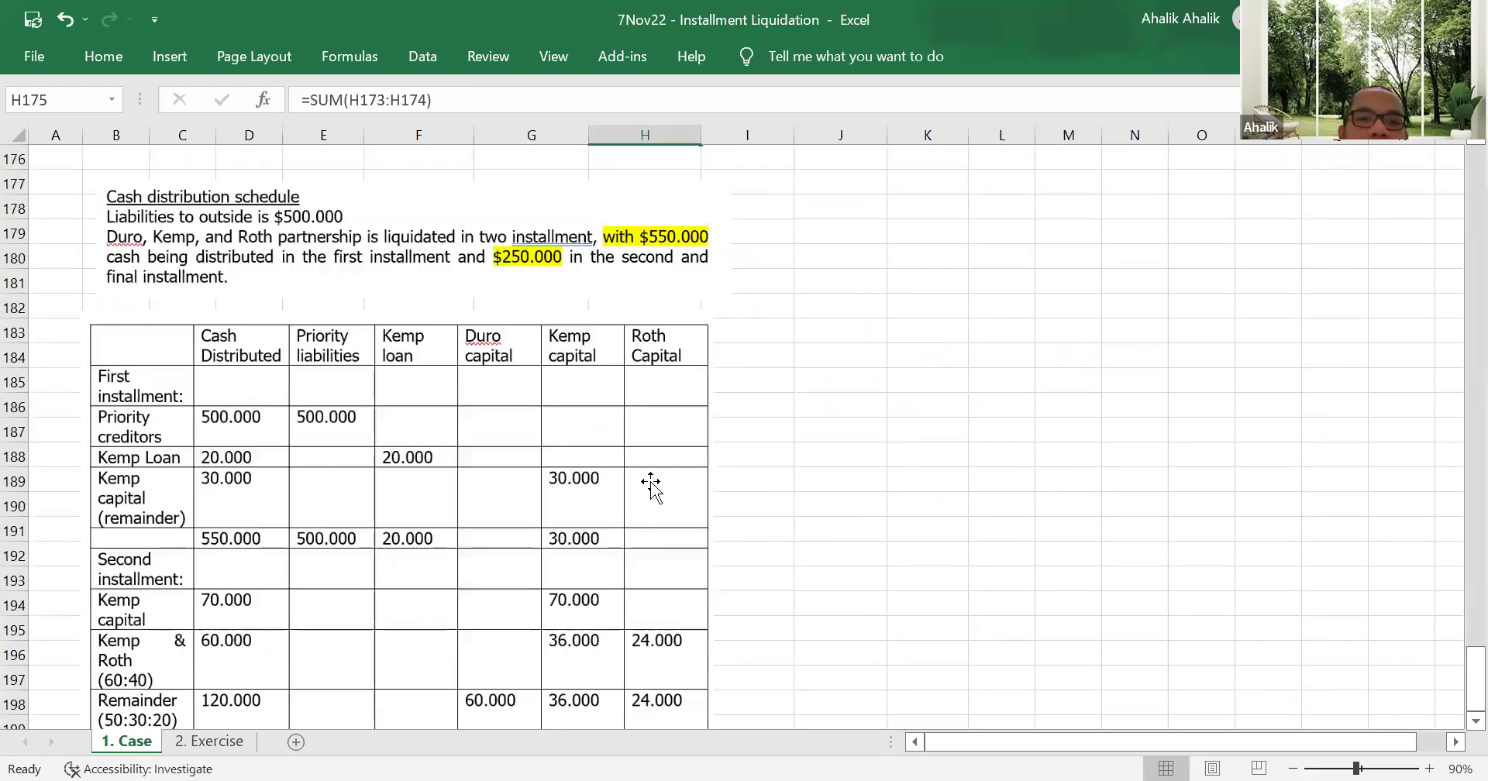
scroll(671, 482, down, 1)
scroll(684, 272, up, 2)
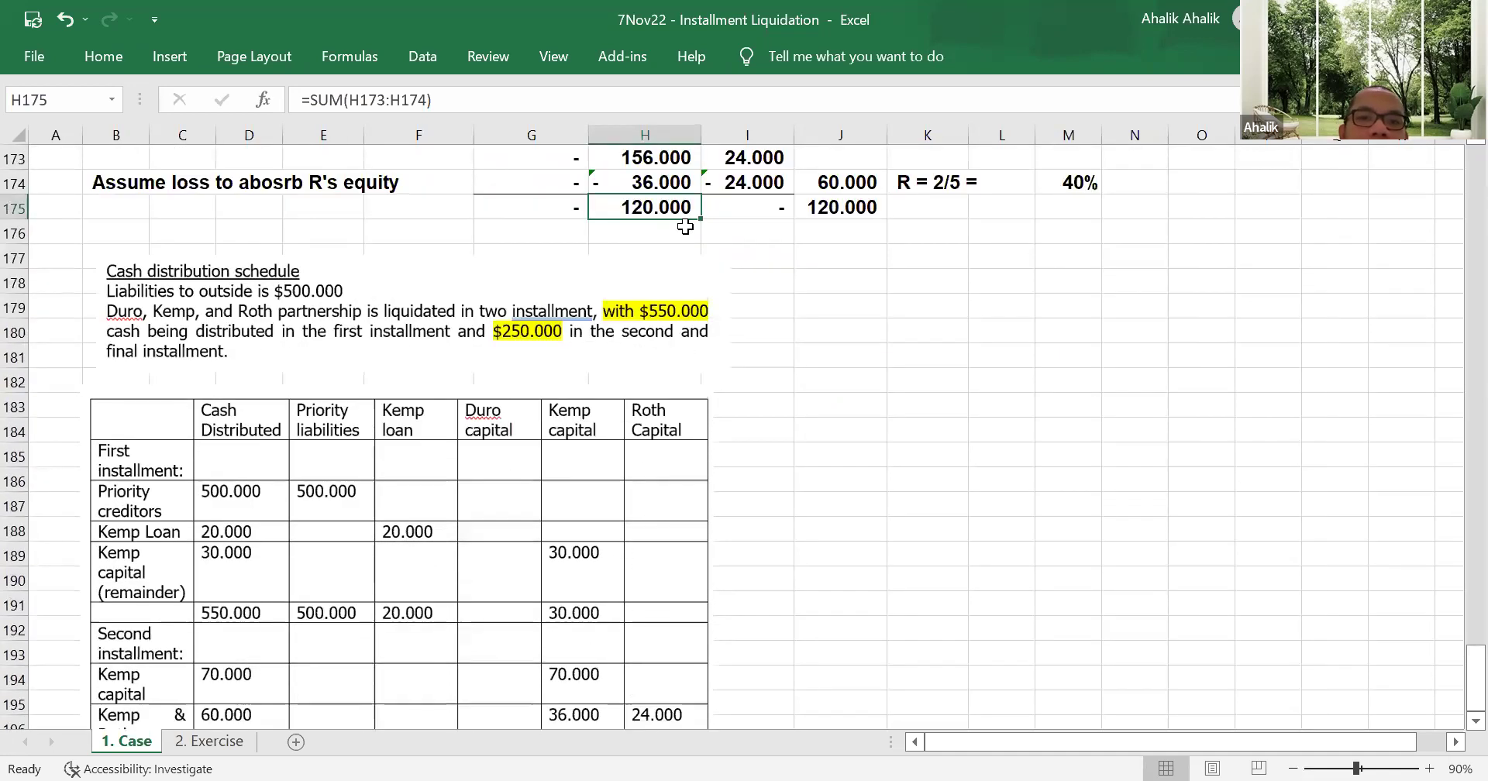
scroll(488, 578, down, 2)
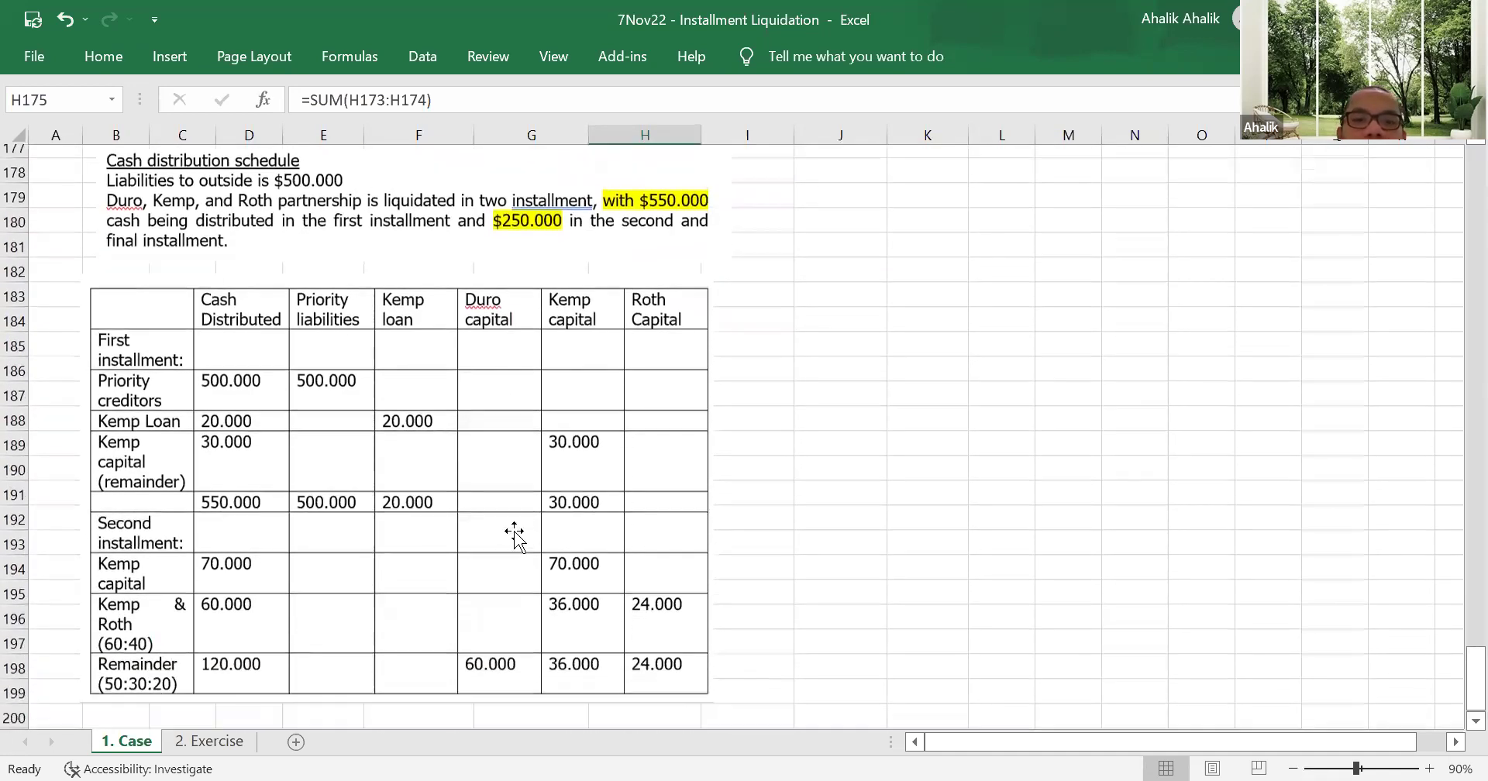
scroll(514, 535, down, 2)
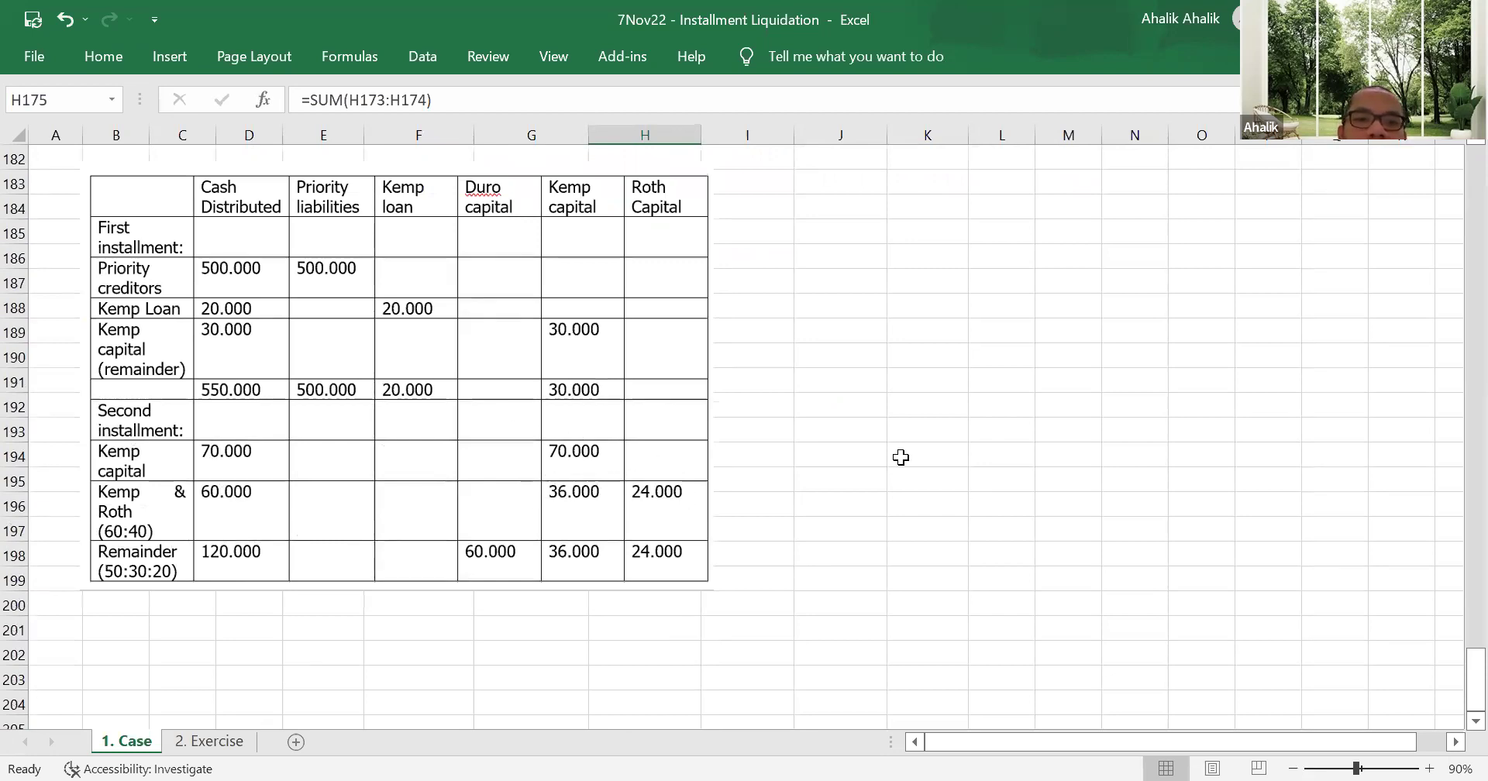
scroll(901, 457, up, 7)
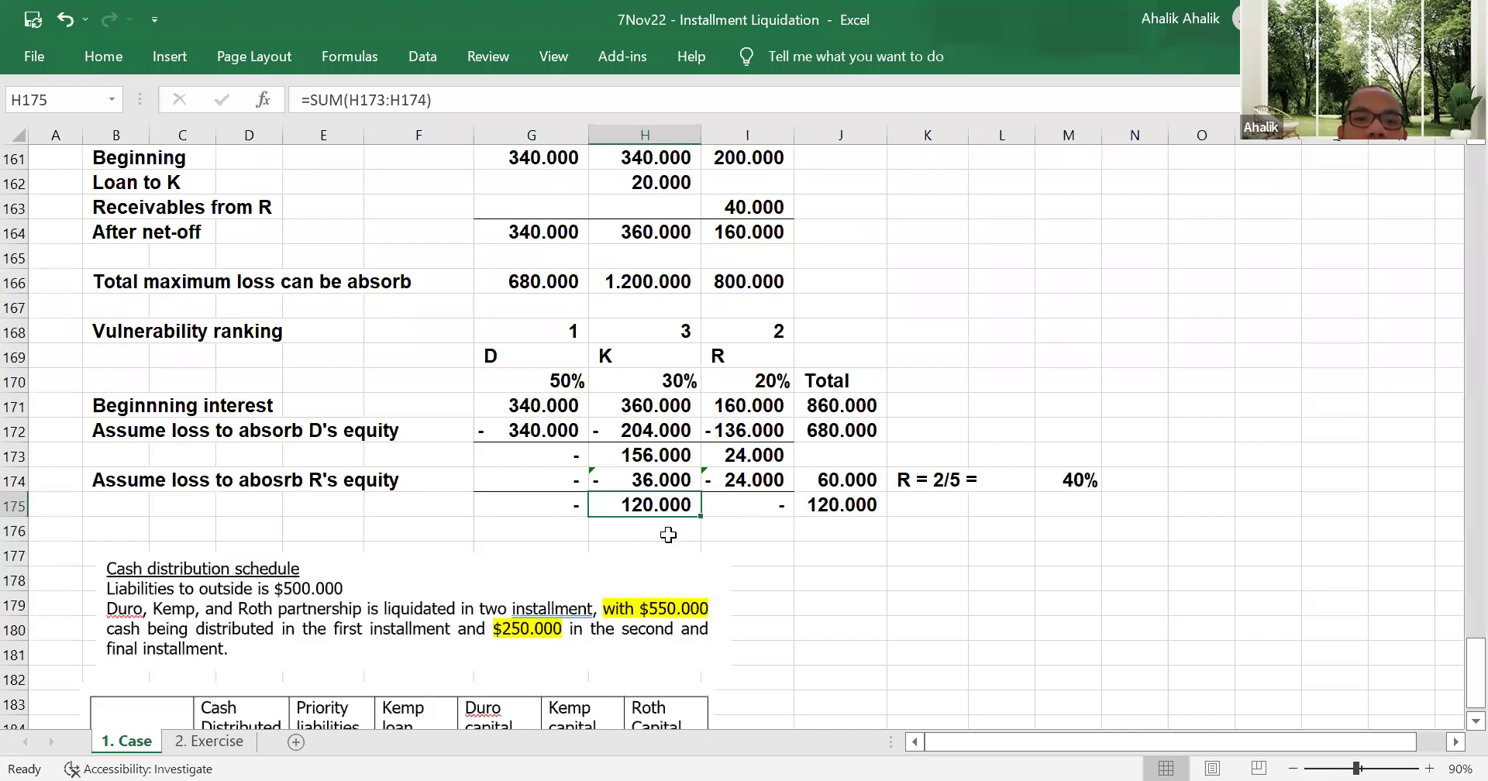
scroll(668, 535, down, 7)
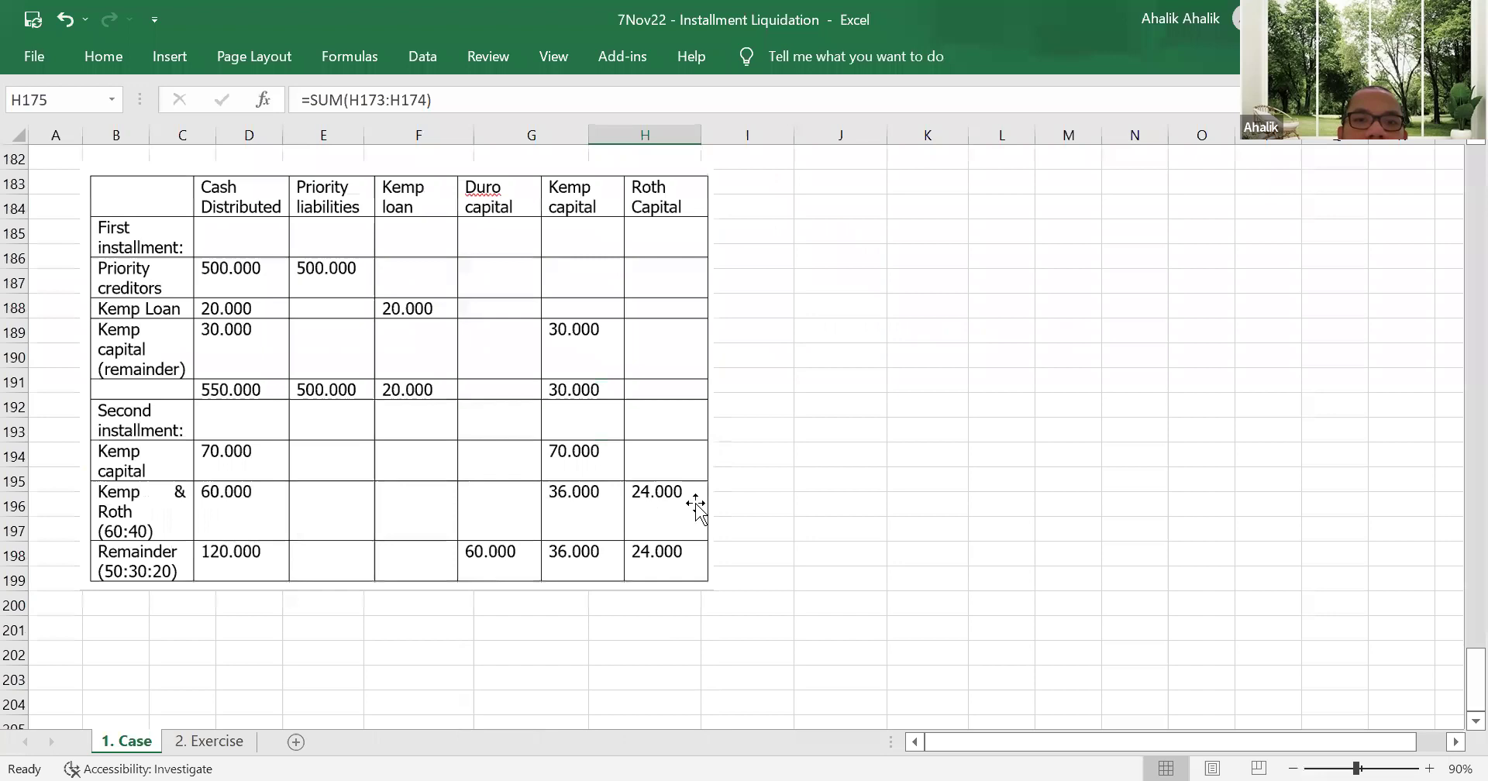
- Compare the Kemp & Roth (60:40) and remainder (50:30:20) rows of the cash distribution schedule with the assumed losses absorbing R's equity
scroll(695, 508, up, 9)
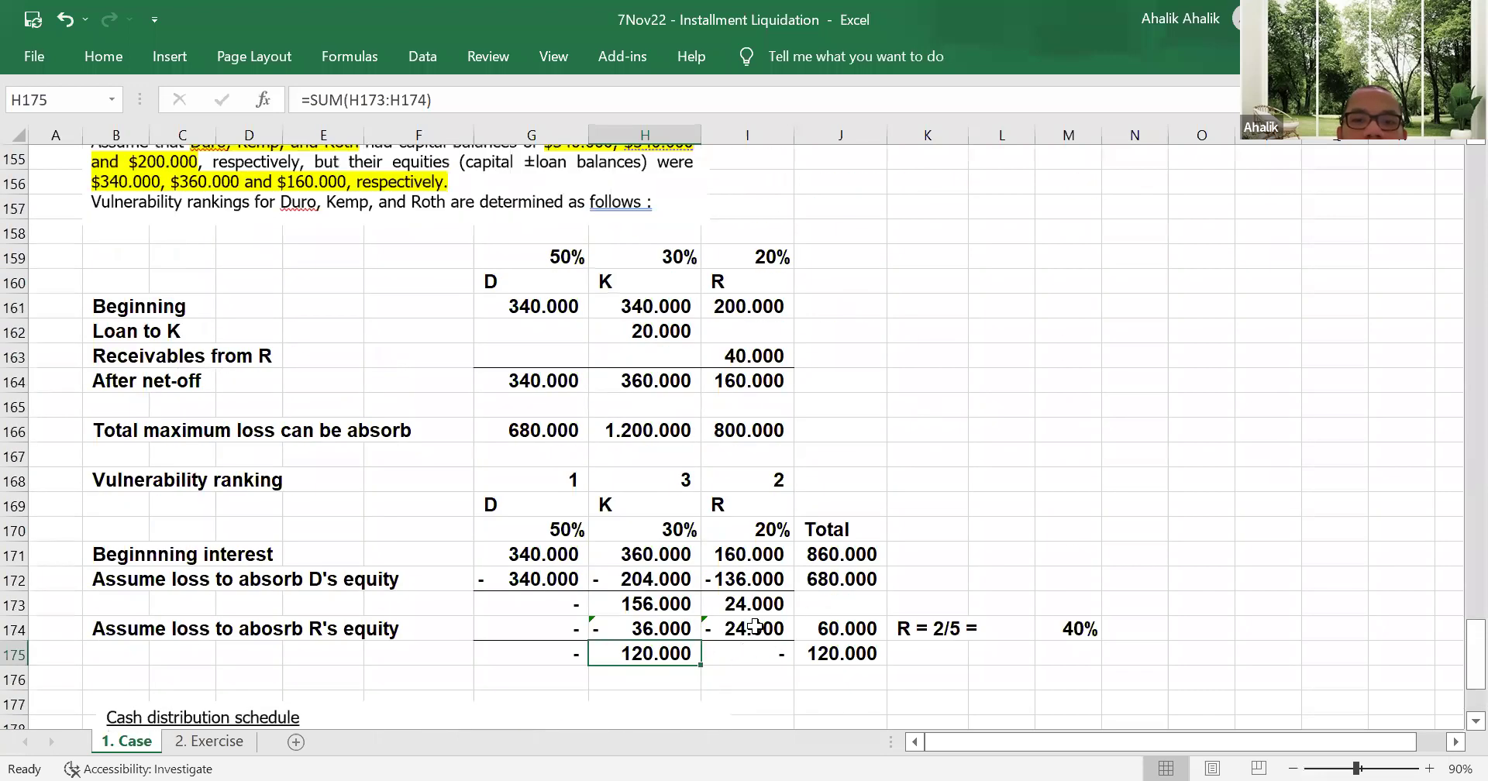
scroll(757, 578, down, 9)
scroll(489, 592, up, 1)
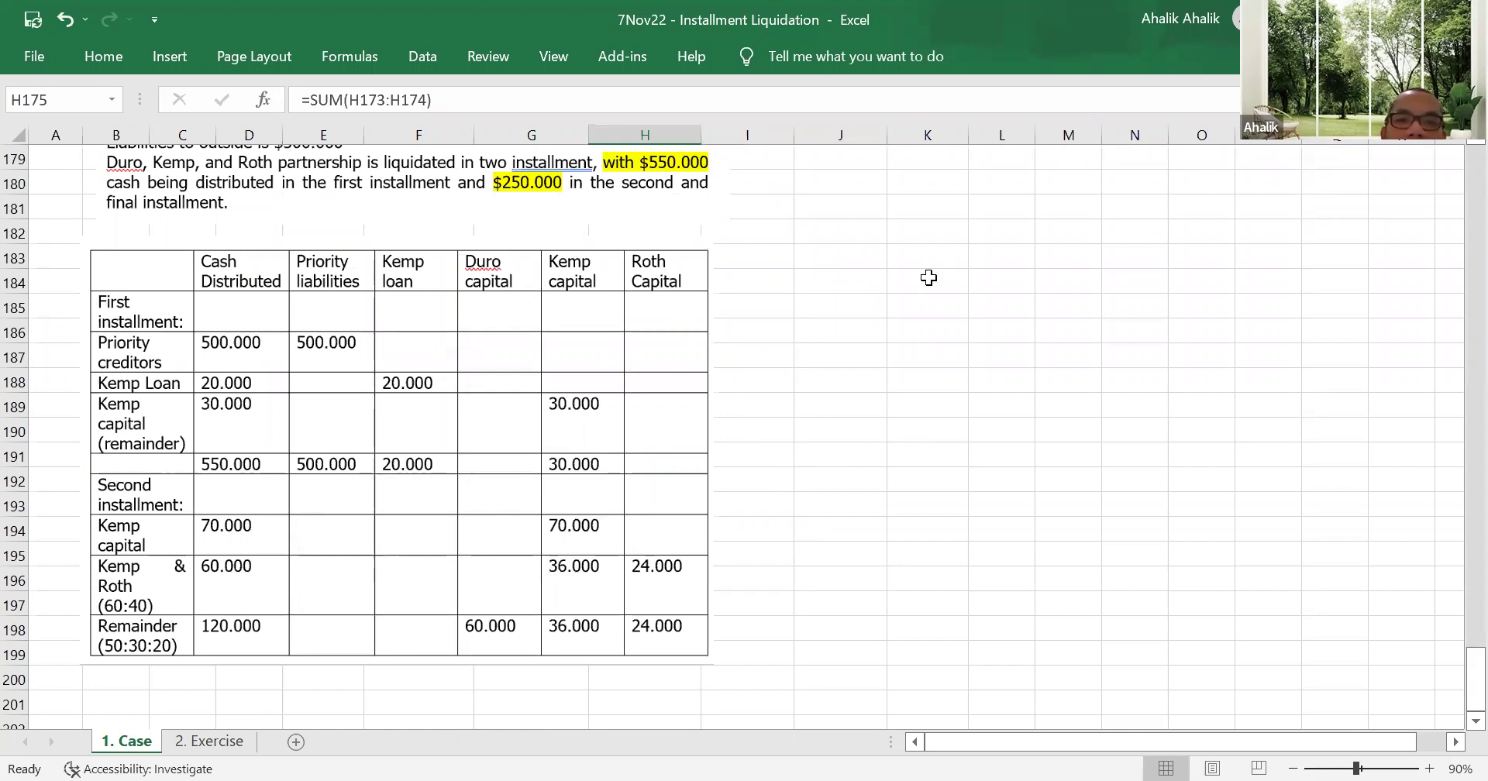
scroll(872, 381, up, 5)
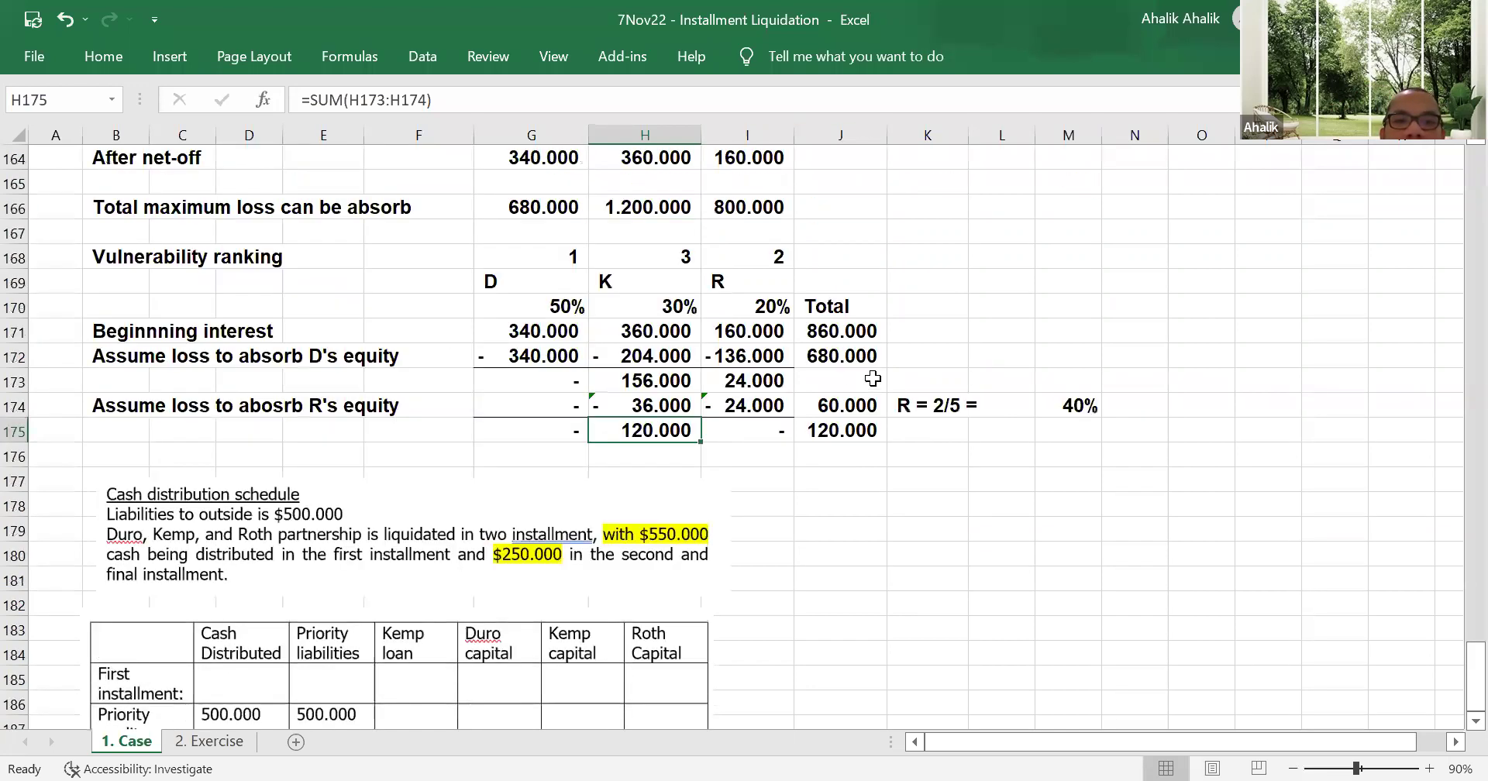
- Glance at installment liquidation exercise E17-10 on the Exercise sheet, and return to the May–July 2021 liquidation statement on the Case sheet
scroll(871, 379, up, 16)
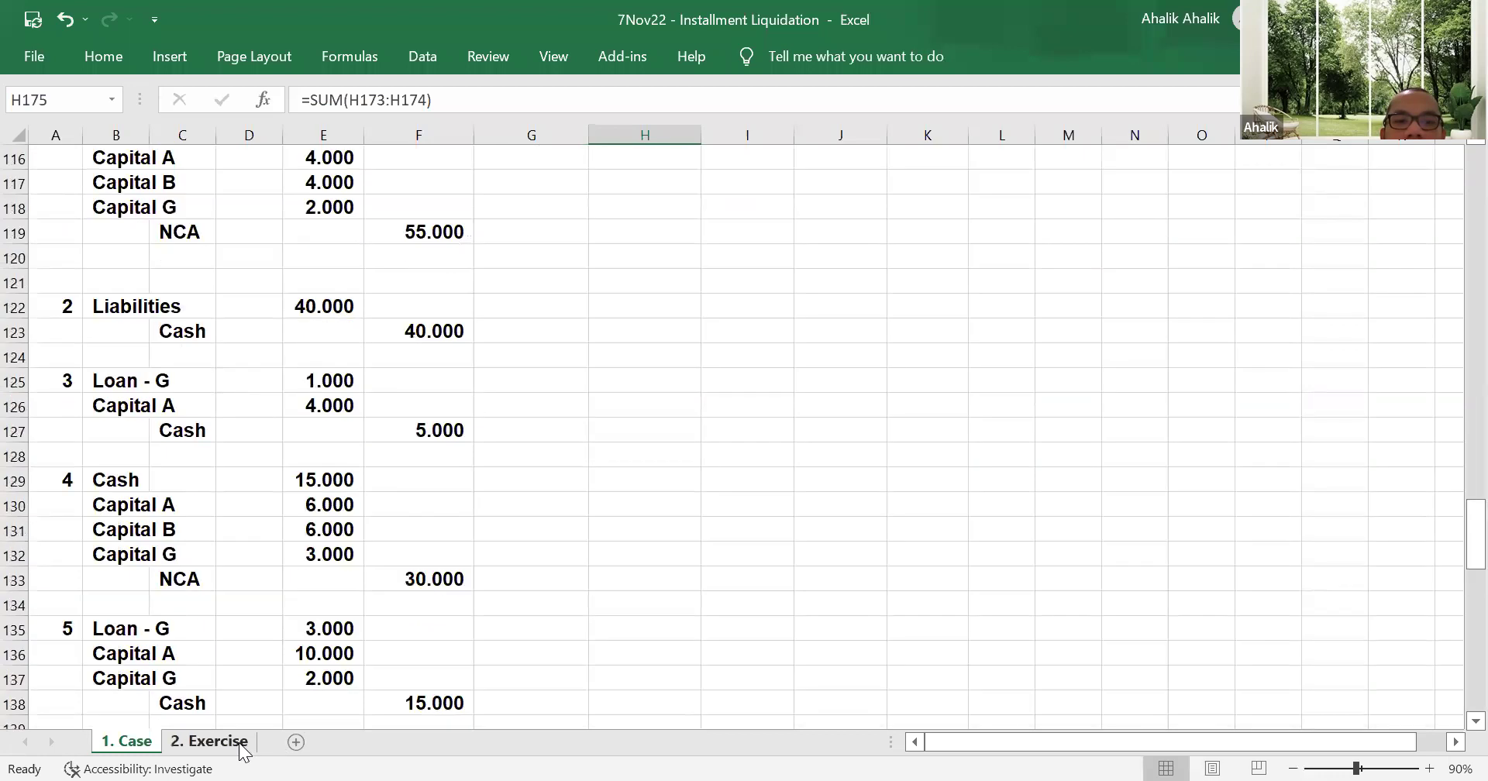
click(241, 746)
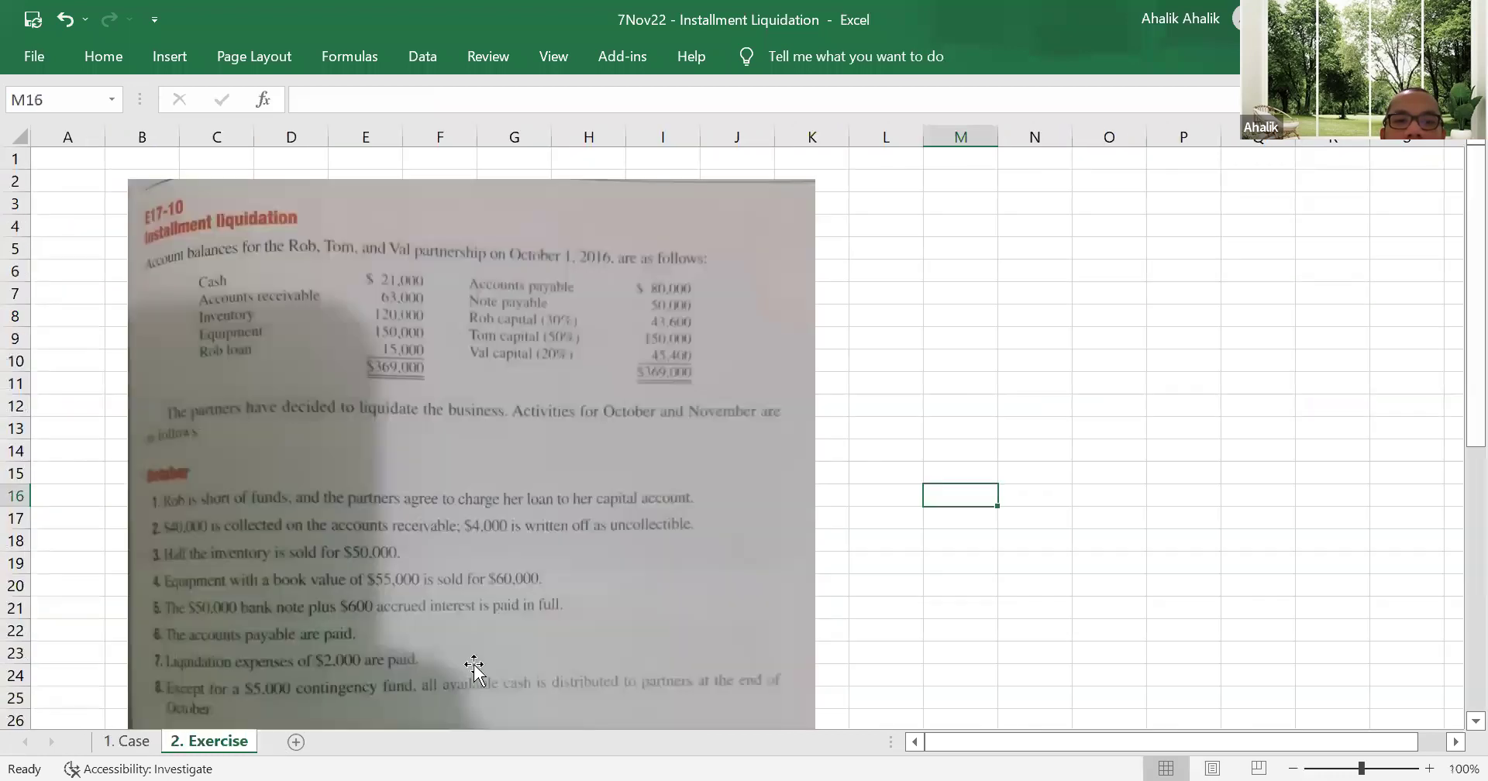
click(136, 744)
scroll(708, 481, up, 9)
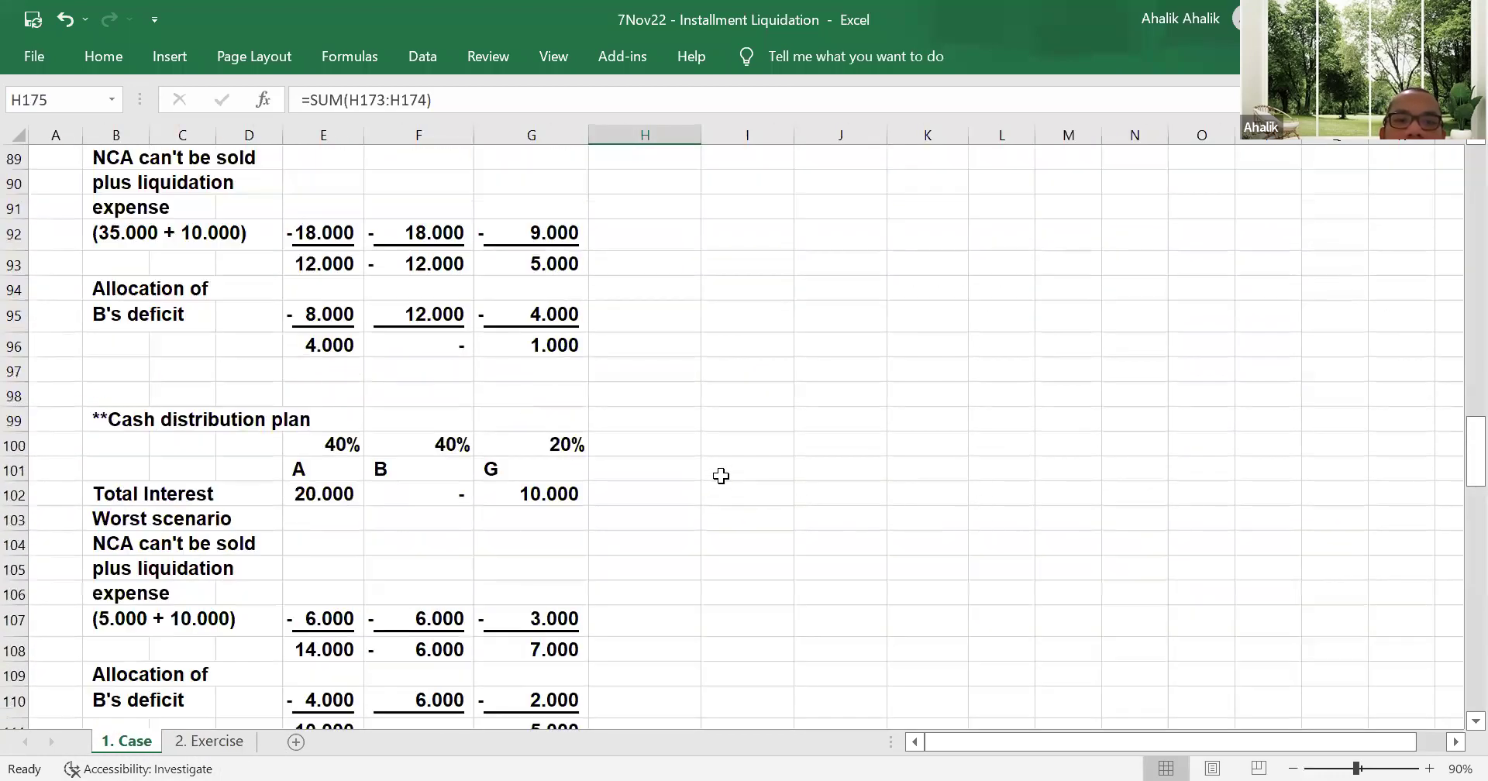
scroll(721, 477, up, 4)
scroll(720, 476, up, 5)
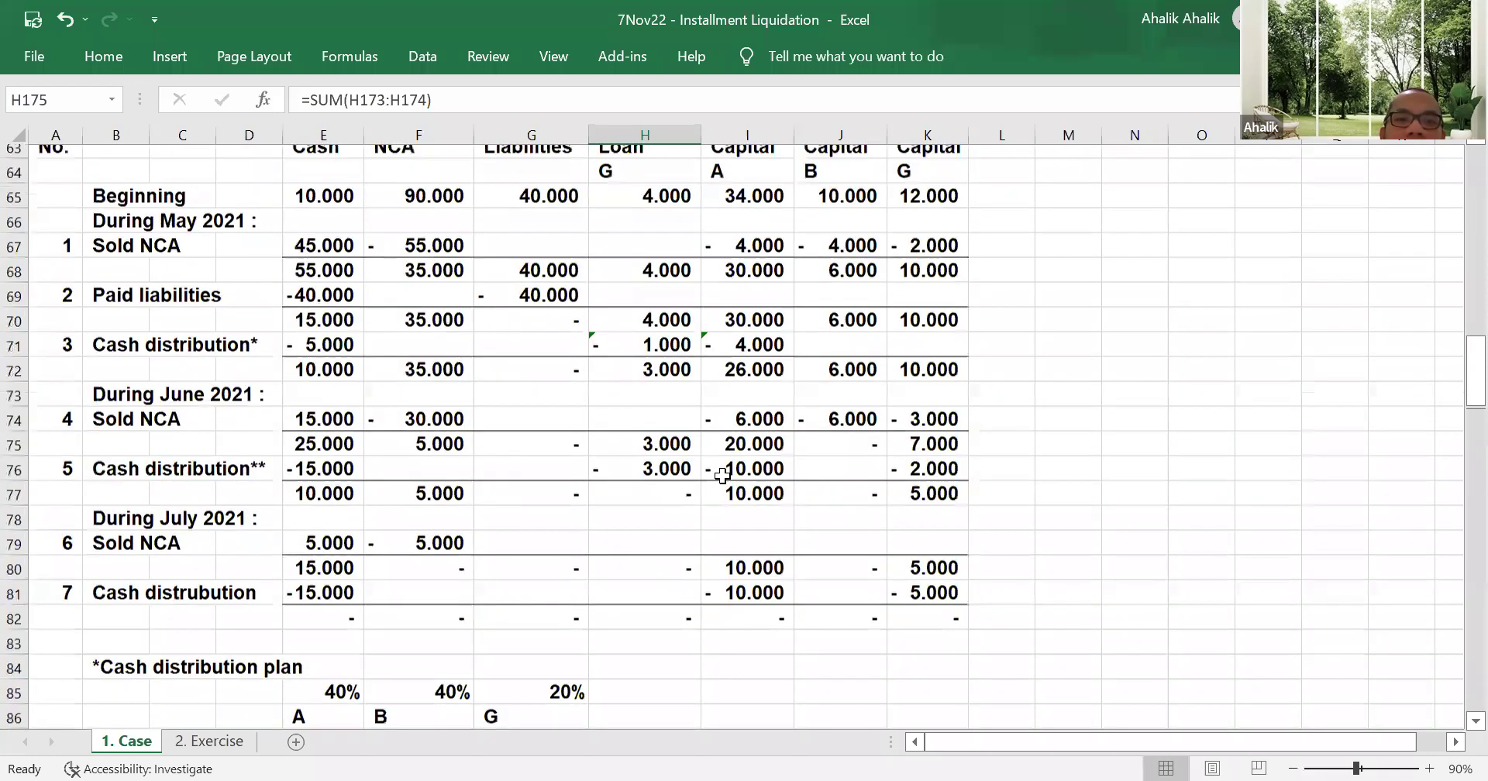
scroll(542, 193, down, 1)
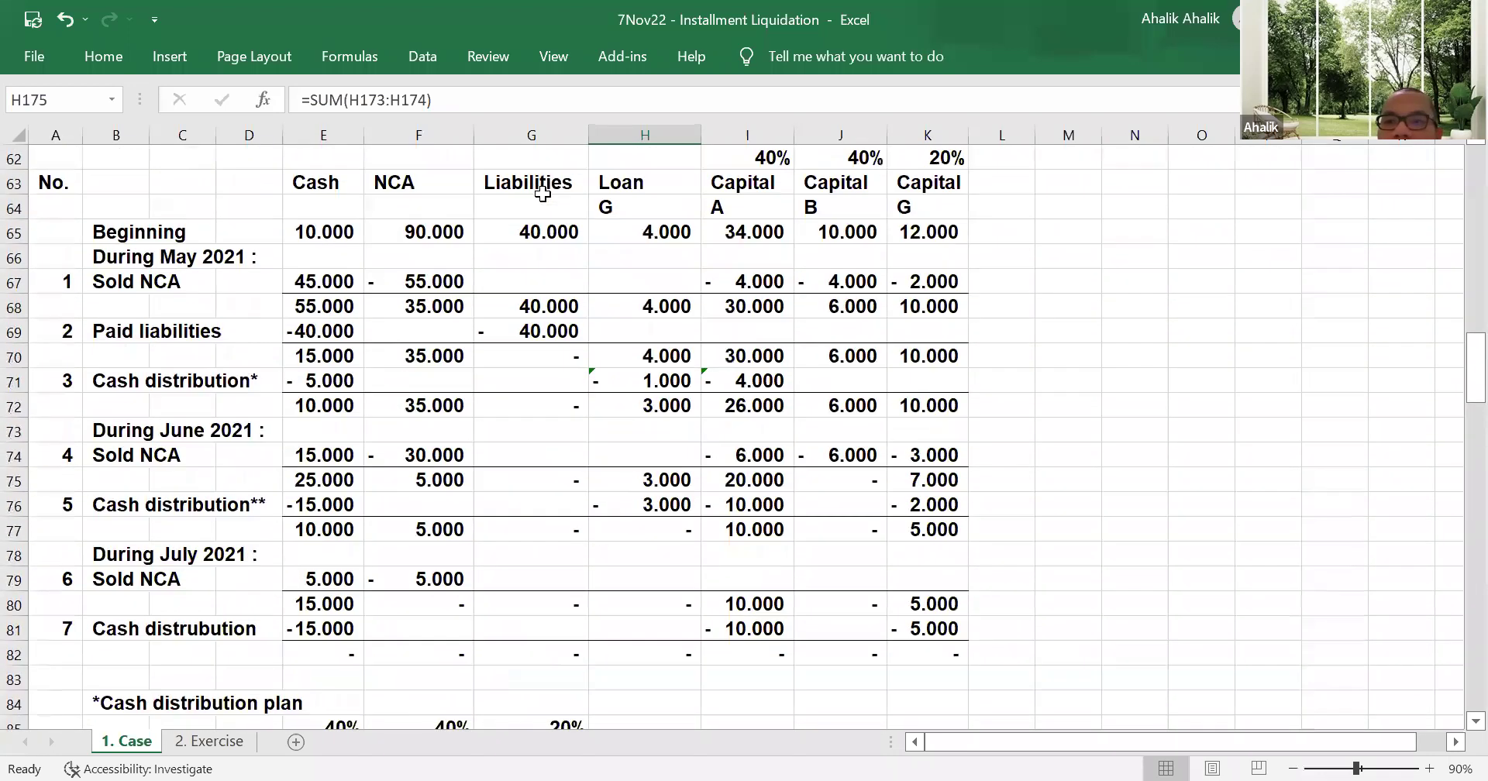